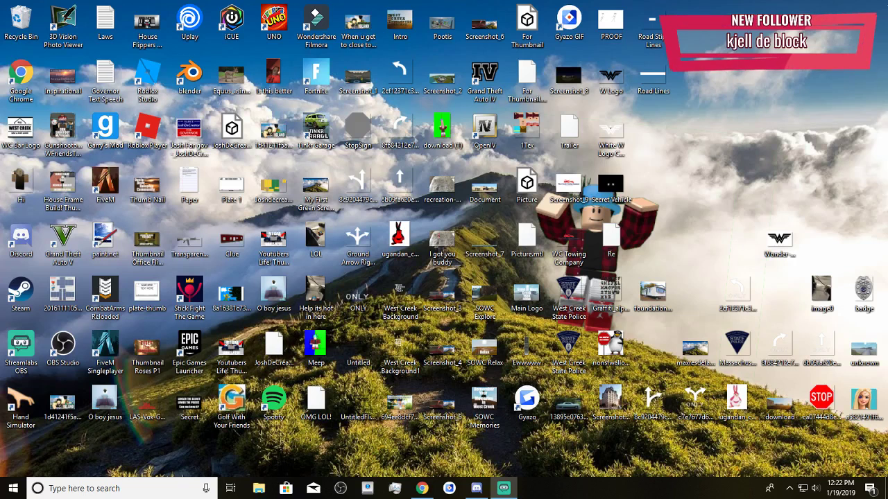
# Launch Roblox Studio, ignore the auto-save recovery file and open the West Creek Developing City Of Organ game
pyautogui.hotkey('alt', 'Tab')
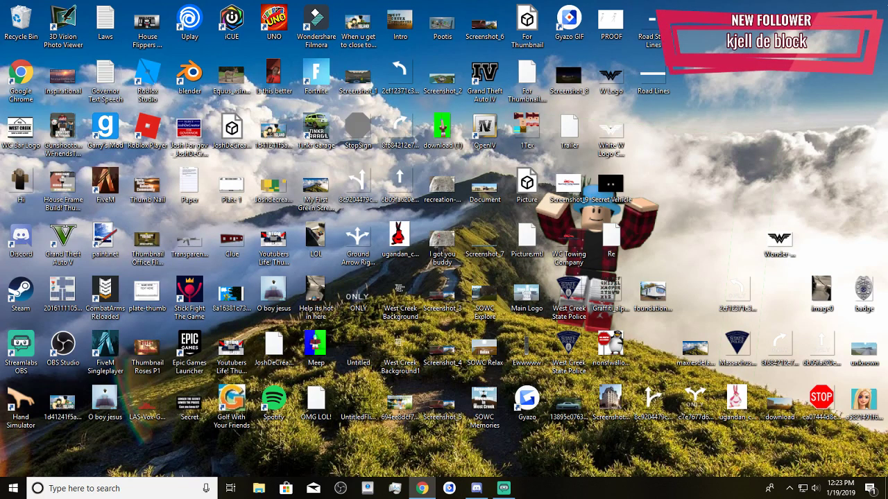
pyautogui.hotkey('alt', 'Tab')
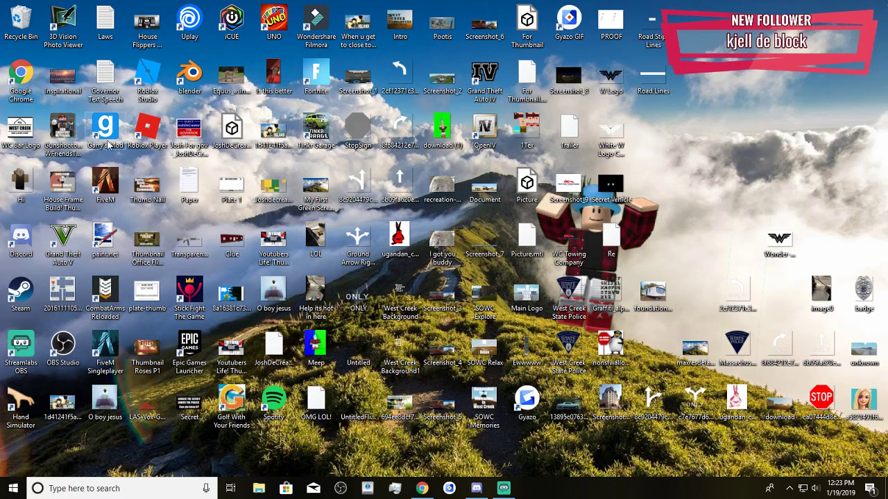
pyautogui.doubleClick(146, 66)
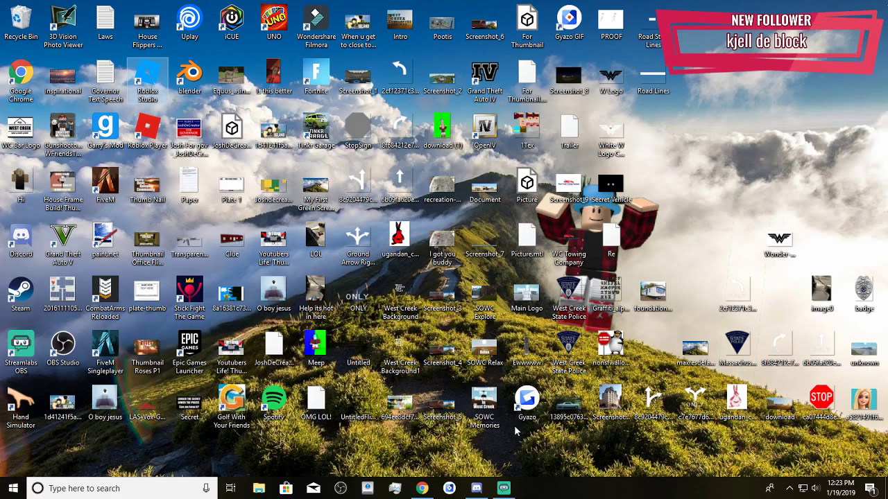
pyautogui.moveTo(503, 488)
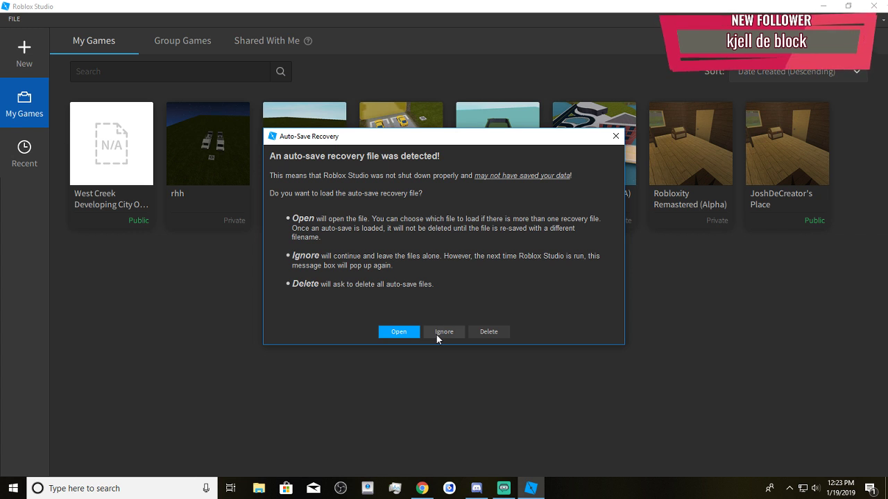
pyautogui.click(437, 332)
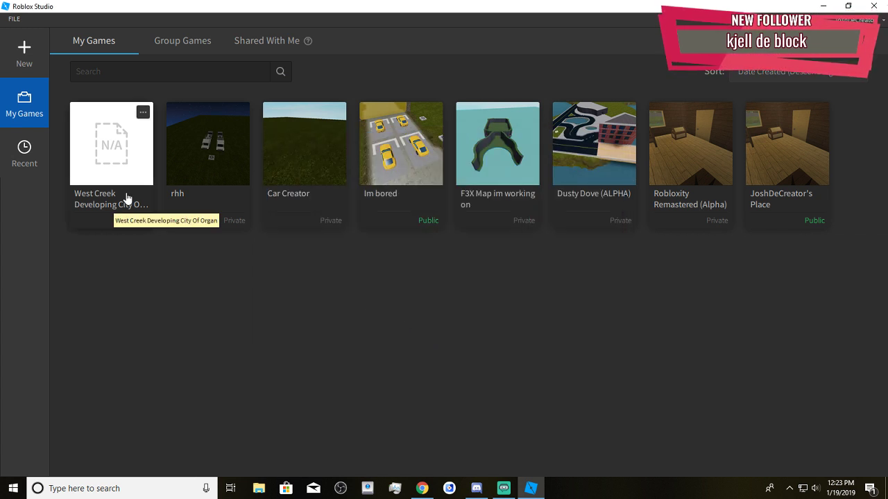
pyautogui.click(125, 200)
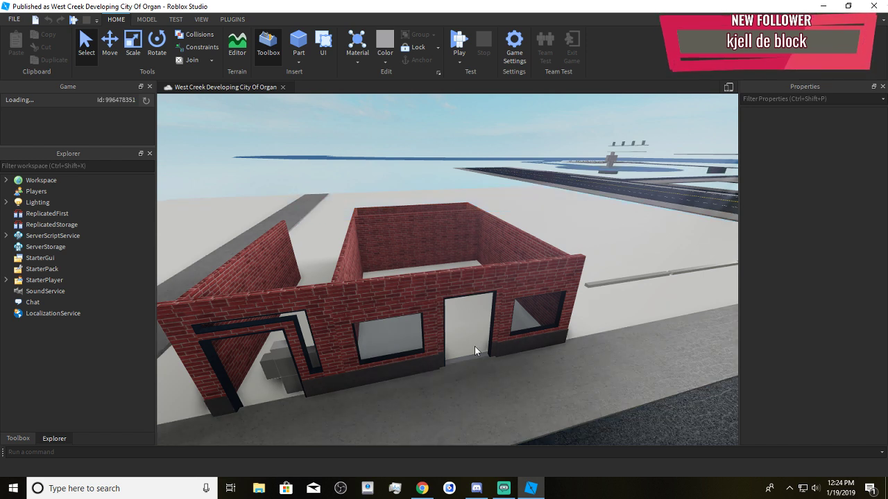
# Examine the unfinished brick building from the street, including its front wall, doors, windows and grassy interior
pyautogui.scroll(-5, 474, 346)
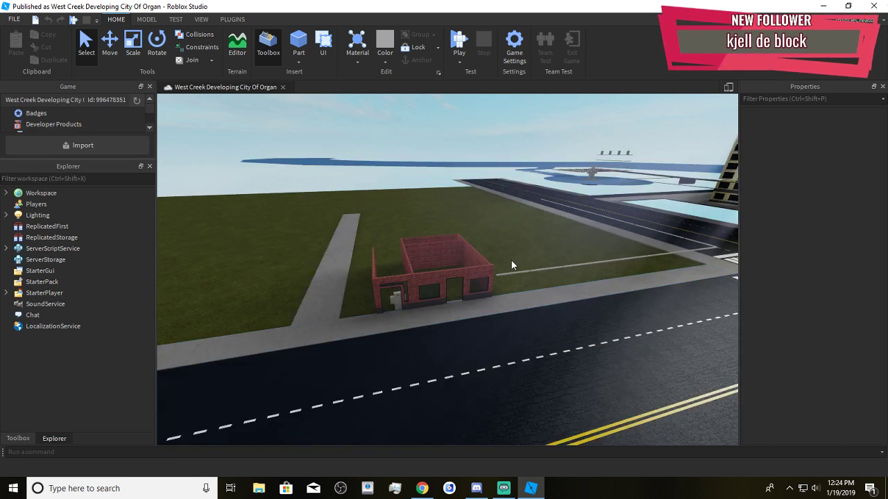
pyautogui.scroll(5, 515, 324)
pyautogui.scroll(3, 515, 326)
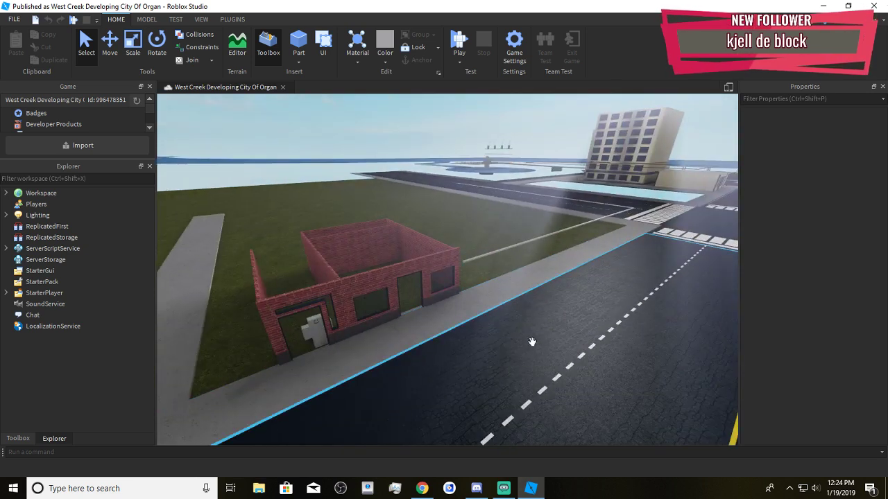
pyautogui.scroll(4, 535, 345)
pyautogui.scroll(-3, 535, 344)
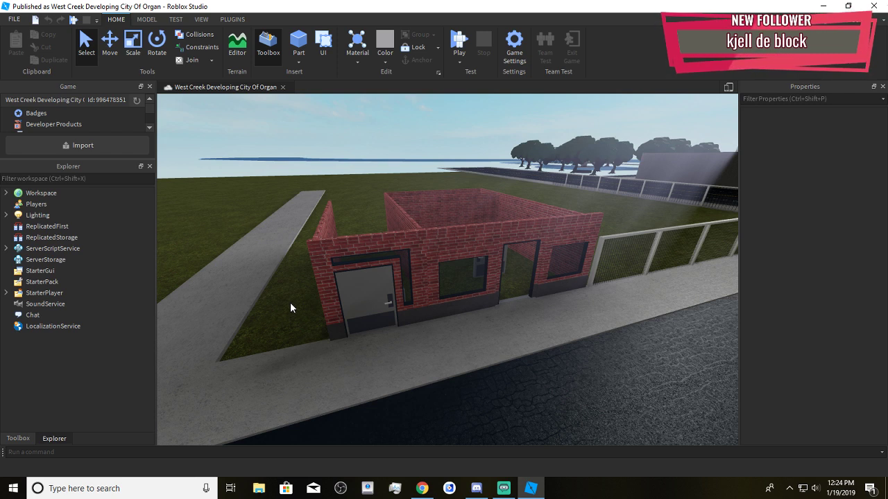
pyautogui.moveTo(403, 354); pyautogui.dragTo(454, 360, button='right')
pyautogui.press('w')
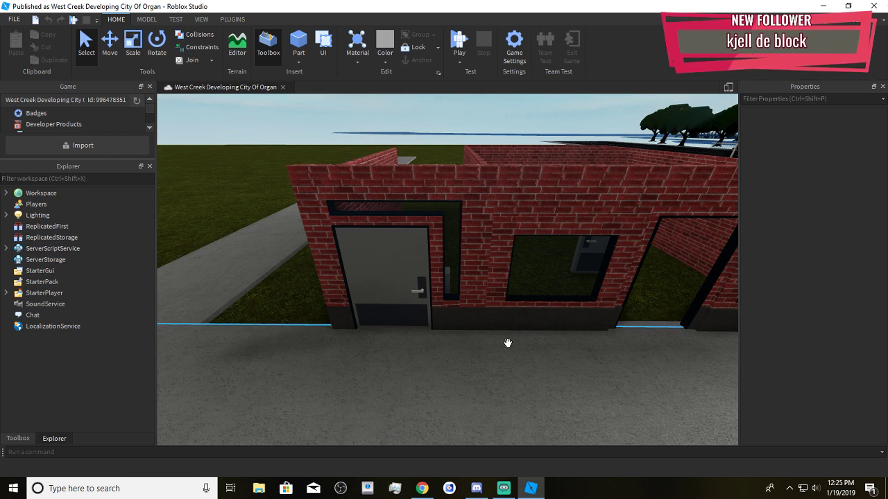
pyautogui.moveTo(507, 343); pyautogui.dragTo(509, 343, button='right')
pyautogui.scroll(10, 509, 343)
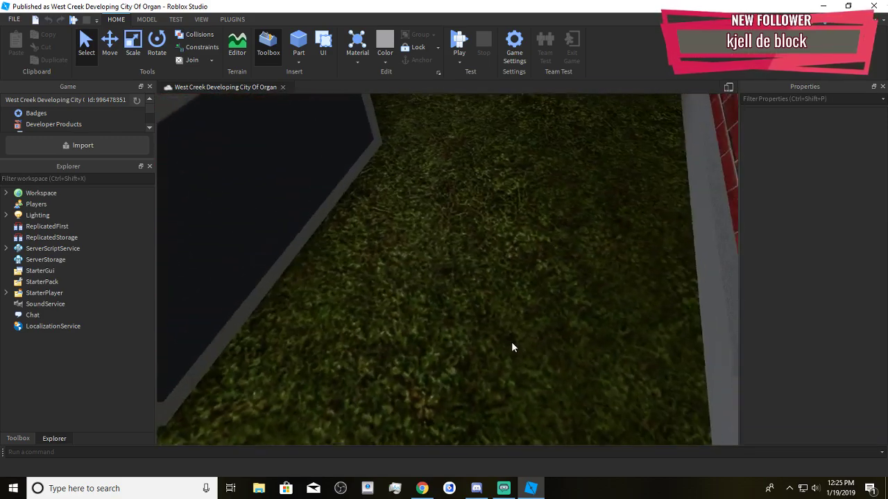
pyautogui.scroll(-8, 511, 342)
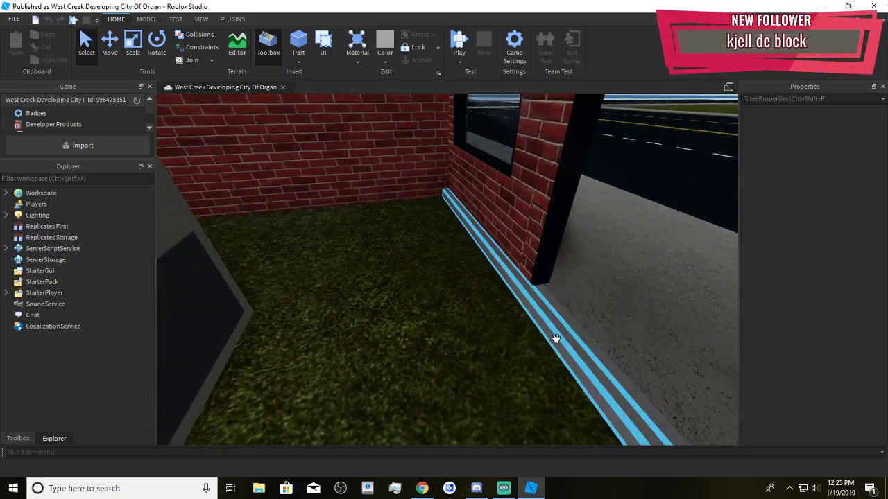
# Scale the thin gray strip beneath the front brick wall so that its end meets the room's side wall
pyautogui.click(559, 338)
pyautogui.moveTo(559, 338); pyautogui.dragTo(557, 339, button='right')
pyautogui.scroll(3, 372, 228)
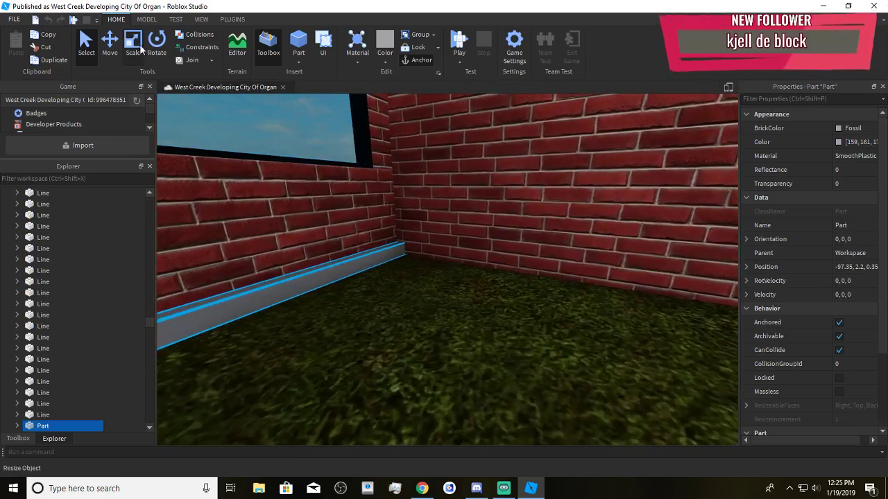
pyautogui.click(135, 50)
pyautogui.moveTo(486, 244); pyautogui.dragTo(486, 244, button='right')
pyautogui.scroll(3, 486, 244)
pyautogui.moveTo(531, 244)
pyautogui.mouseDown()
pyautogui.moveTo(516, 259)
pyautogui.moveTo(534, 256)
pyautogui.mouseUp()
# Extend the gray strip across the grass to the opposite brick wall so it forms the room's floor
pyautogui.scroll(-6, 527, 260)
pyautogui.moveTo(525, 262); pyautogui.dragTo(518, 275, button='right')
pyautogui.click(480, 314)
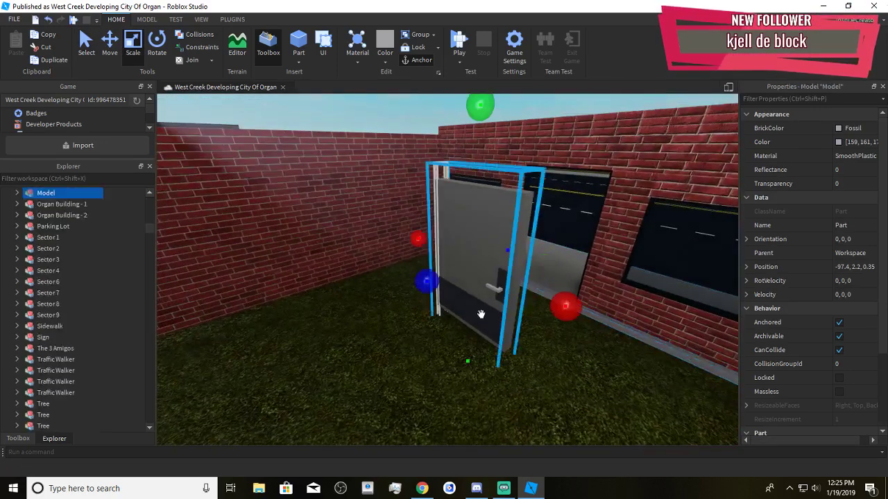
pyautogui.click(573, 312)
pyautogui.press('f')
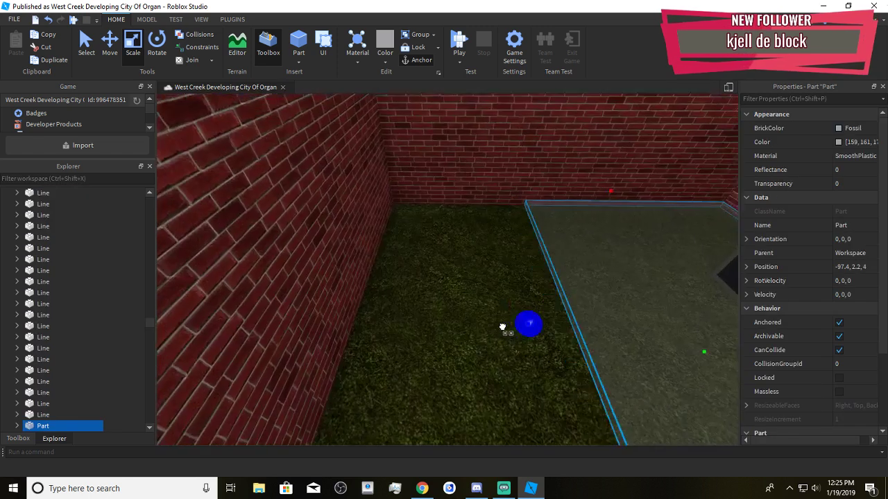
pyautogui.moveTo(471, 326); pyautogui.dragTo(374, 340)
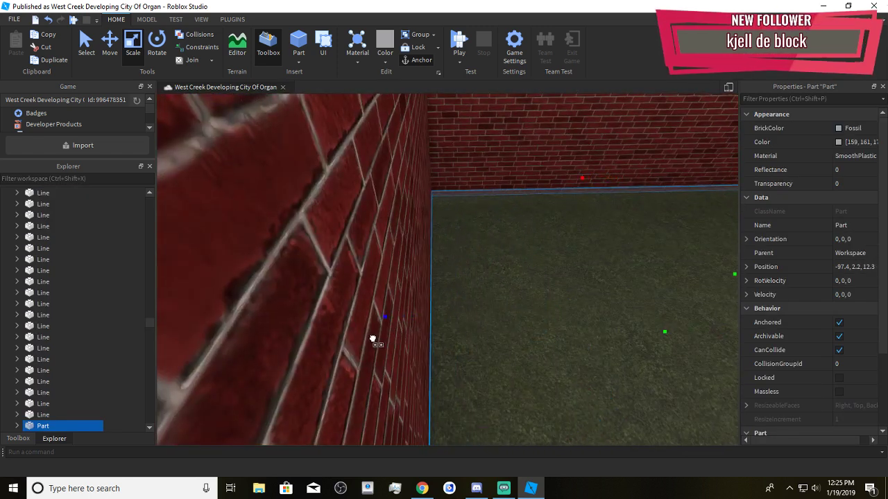
pyautogui.click(486, 324)
# Inspect the gray floor's edges along the brick walls, windows and front doorway
pyautogui.moveTo(271, 275); pyautogui.dragTo(272, 274, button='right')
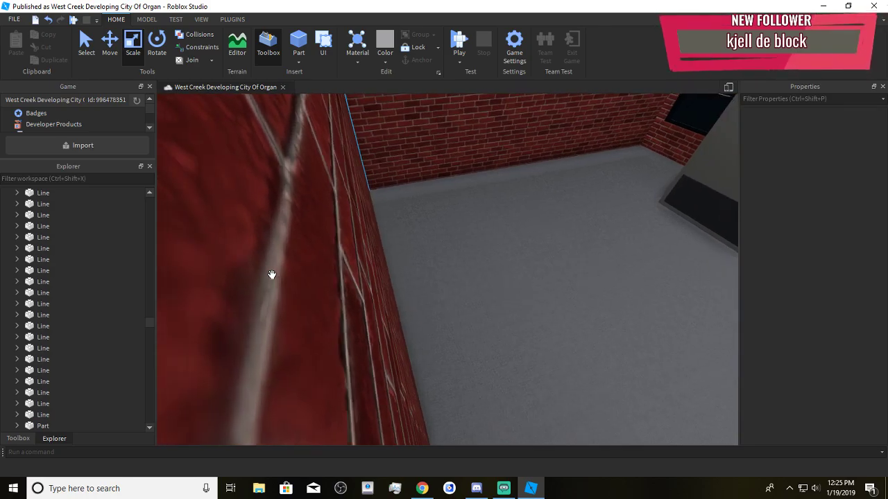
pyautogui.scroll(-4, 272, 274)
pyautogui.moveTo(335, 291); pyautogui.dragTo(335, 291, button='right')
pyautogui.scroll(2, 480, 354)
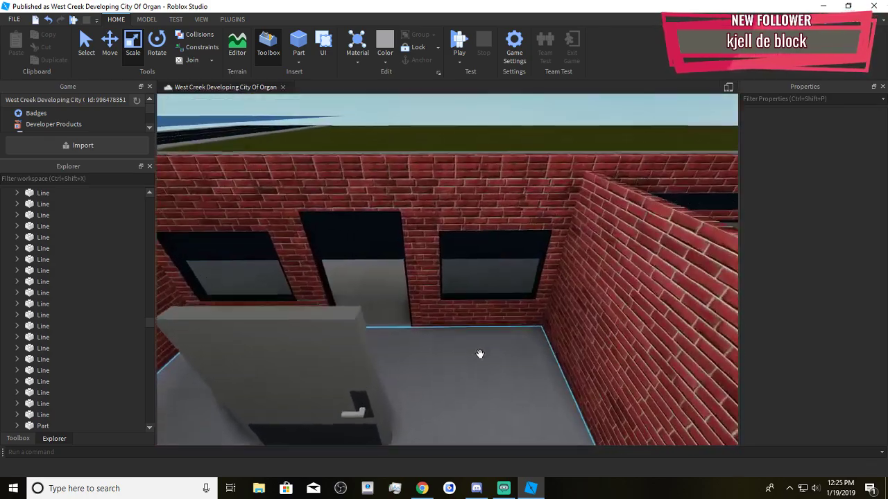
pyautogui.scroll(4, 480, 355)
pyautogui.moveTo(497, 372); pyautogui.dragTo(497, 373, button='right')
pyautogui.moveTo(330, 423); pyautogui.dragTo(331, 423, button='right')
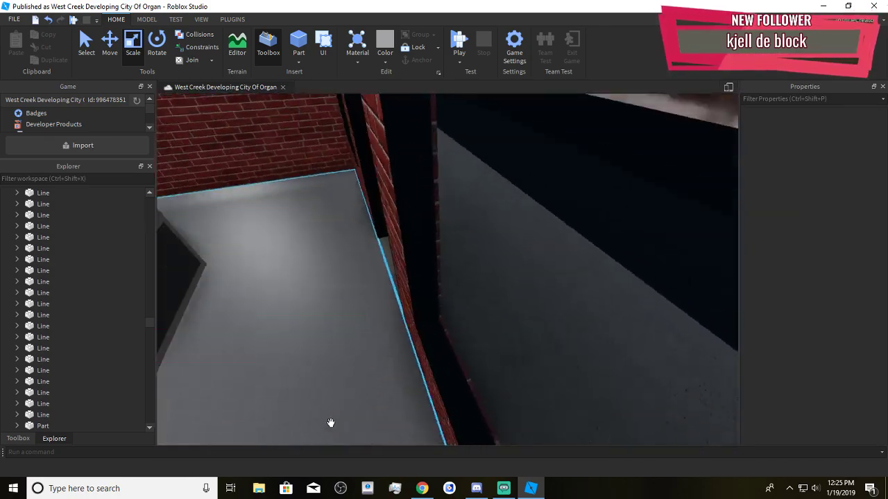
pyautogui.scroll(2, 331, 423)
pyautogui.scroll(-3, 331, 423)
# Duplicate the brick section between doorway and window, offset the copy into the room and thin it into an inner wall panel
pyautogui.click(420, 396)
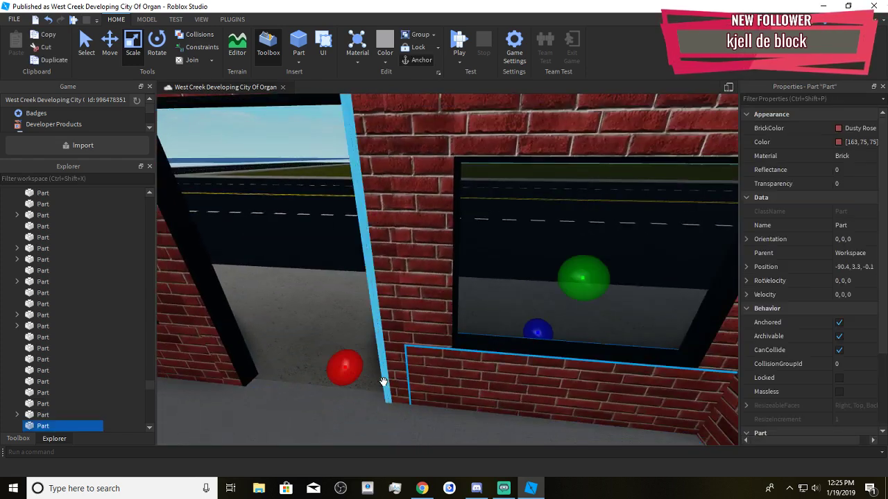
pyautogui.click(397, 380)
pyautogui.moveTo(451, 371); pyautogui.dragTo(386, 347, button='right')
pyautogui.click(108, 49)
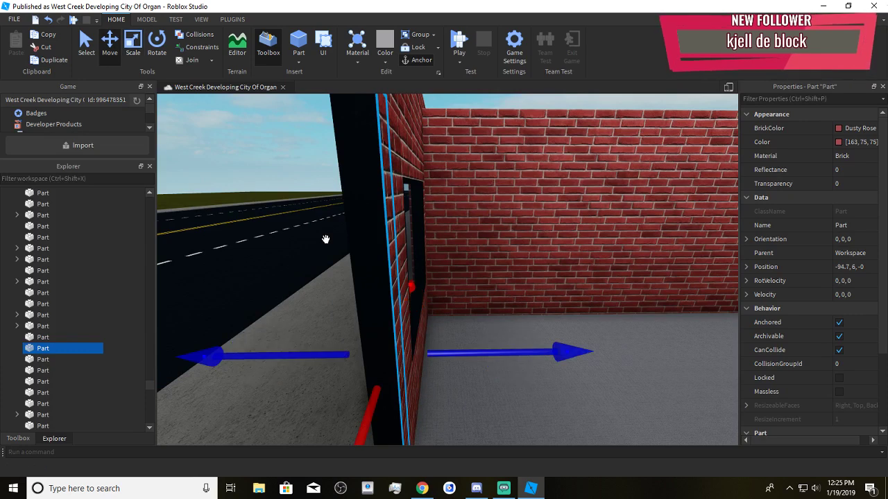
pyautogui.moveTo(493, 357); pyautogui.dragTo(498, 360)
pyautogui.click(133, 47)
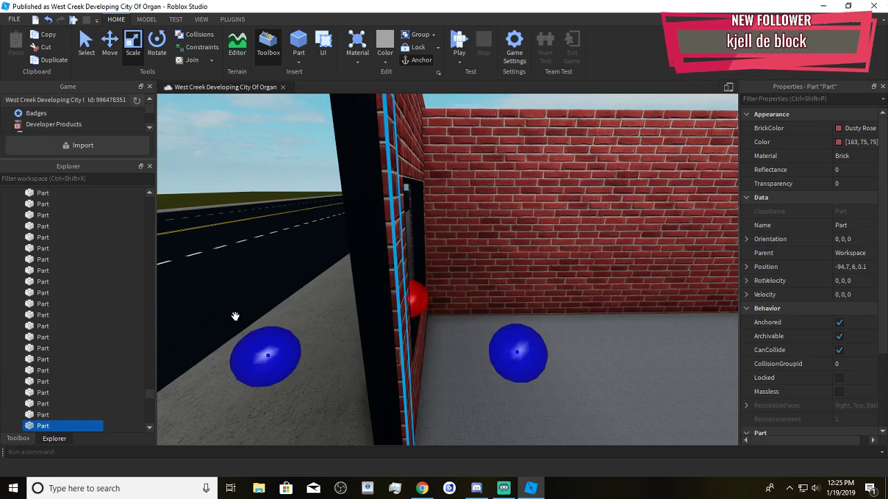
pyautogui.moveTo(267, 355); pyautogui.dragTo(393, 358)
pyautogui.moveTo(402, 346); pyautogui.dragTo(402, 346, button='right')
# Set the inner wall panel's material to Wood and its color to Mint
pyautogui.click(355, 57)
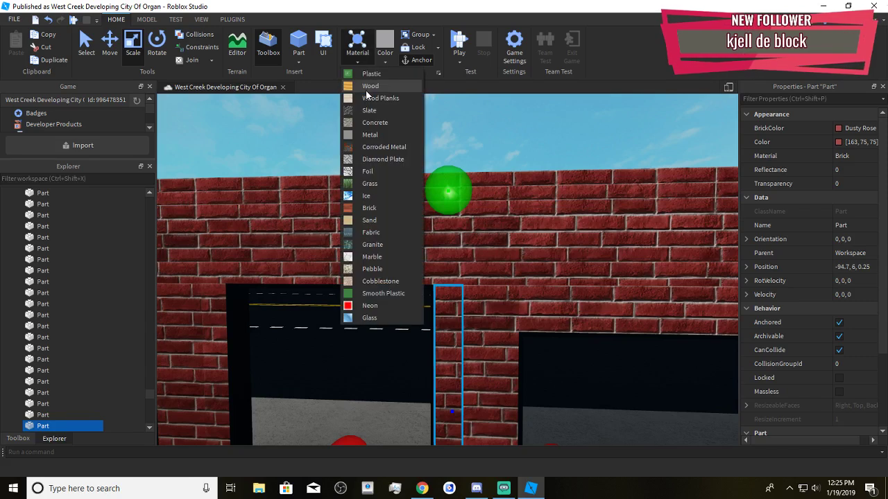
pyautogui.click(374, 94)
pyautogui.click(384, 54)
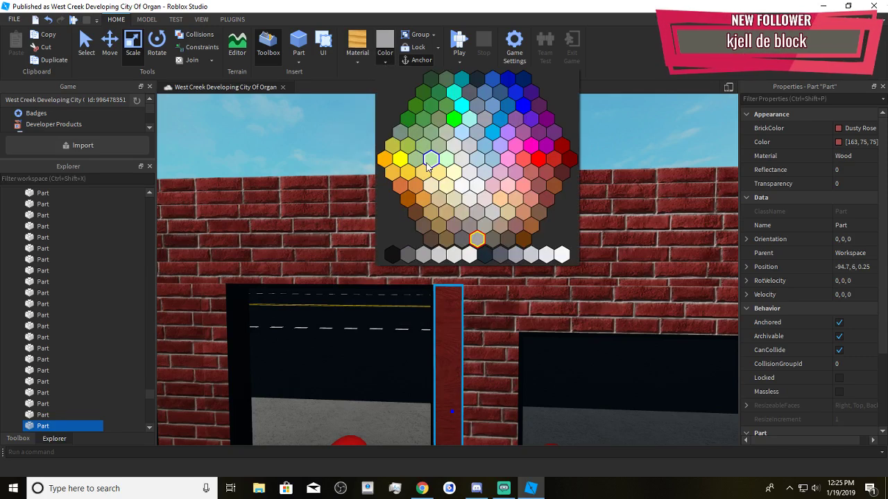
pyautogui.click(429, 161)
# Widen the mint wood panel beside the doorway until it reaches the window's edge
pyautogui.moveTo(430, 166); pyautogui.dragTo(485, 281, button='right')
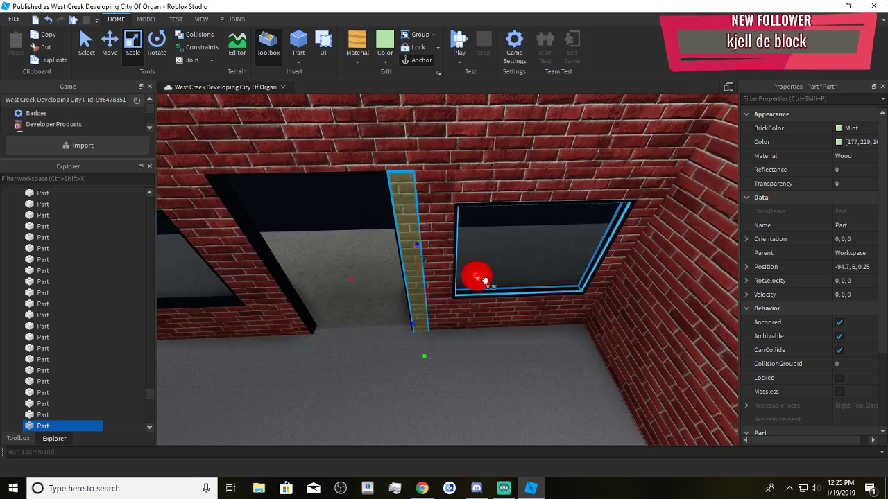
pyautogui.moveTo(484, 281); pyautogui.dragTo(512, 297)
pyautogui.moveTo(512, 296); pyautogui.dragTo(484, 264, button='right')
# Duplicate the mint panel into the room's corner and narrow the copy to fit between the window and the side wall
pyautogui.click(105, 45)
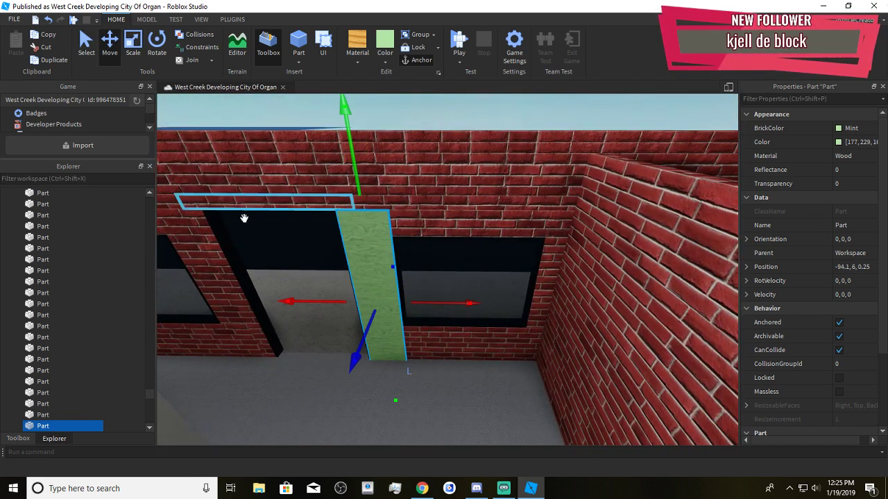
pyautogui.hotkey('ctrl', 'd')
pyautogui.moveTo(419, 303); pyautogui.dragTo(479, 315)
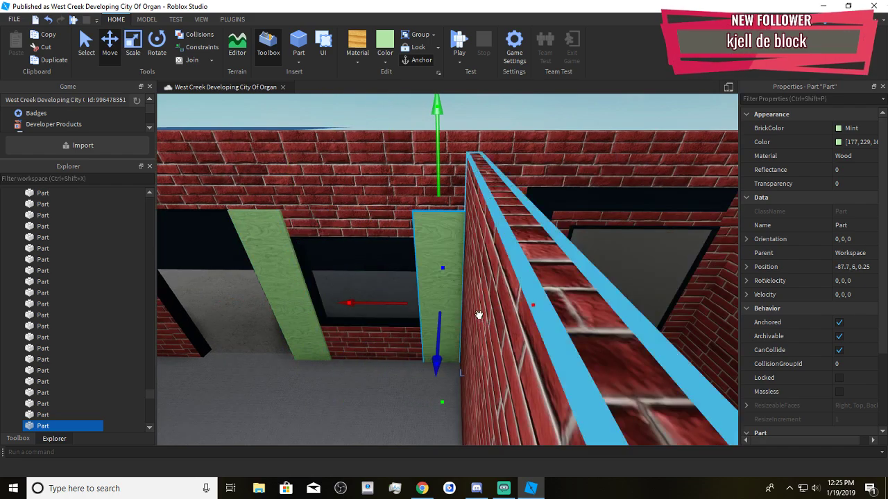
pyautogui.scroll(3, 339, 267)
pyautogui.click(133, 50)
pyautogui.moveTo(387, 328); pyautogui.dragTo(419, 337)
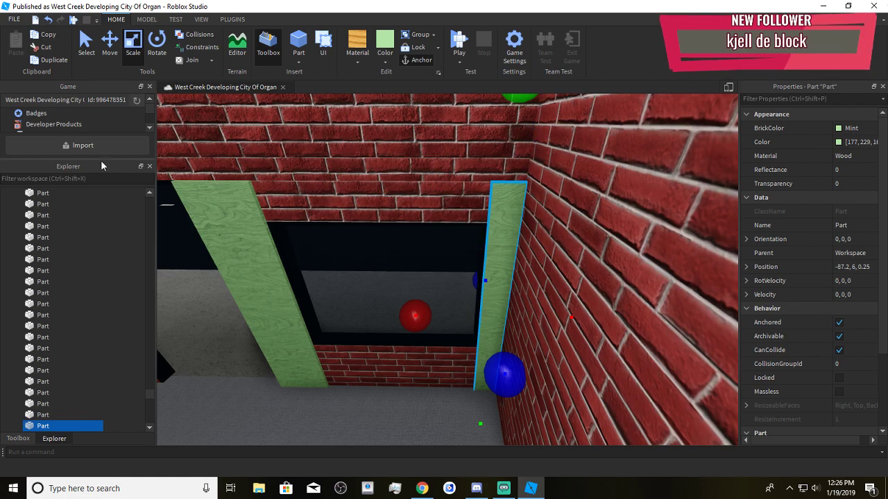
# Duplicate the corner panel, shift the copy under the window and lower its top to the window's bottom edge
pyautogui.click(107, 48)
pyautogui.moveTo(316, 270); pyautogui.dragTo(398, 327, button='right')
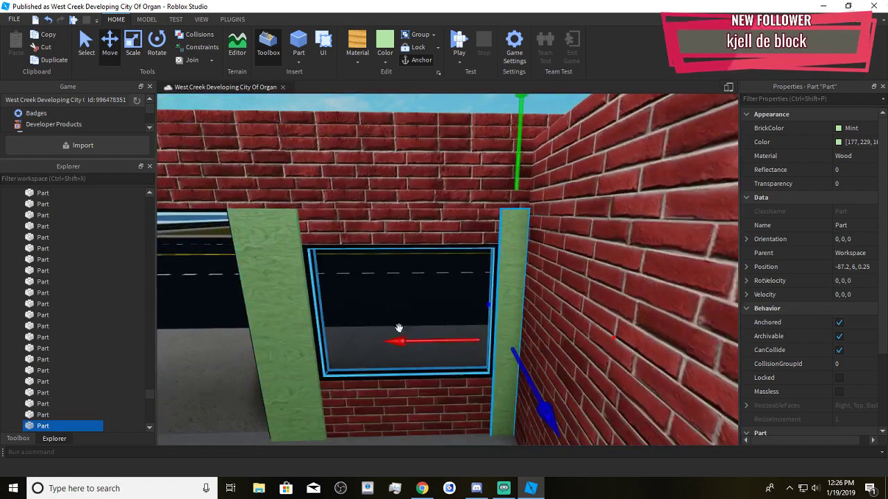
pyautogui.moveTo(440, 341); pyautogui.dragTo(417, 352)
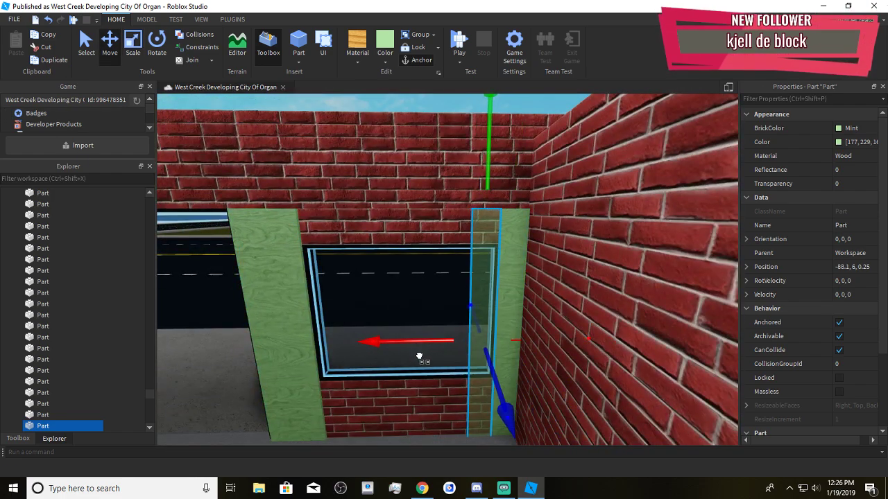
pyautogui.click(128, 52)
pyautogui.moveTo(491, 134); pyautogui.dragTo(492, 192)
pyautogui.moveTo(492, 192); pyautogui.dragTo(496, 212, button='right')
pyautogui.moveTo(492, 193); pyautogui.dragTo(503, 285)
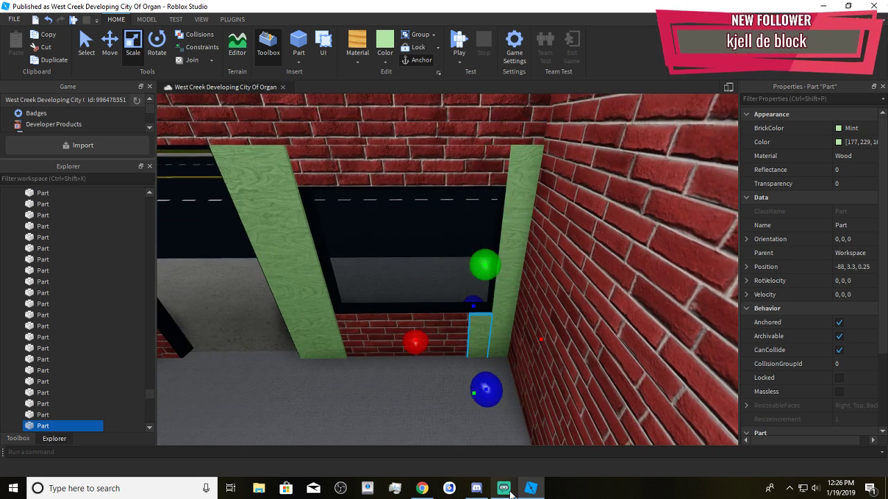
pyautogui.moveTo(511, 493)
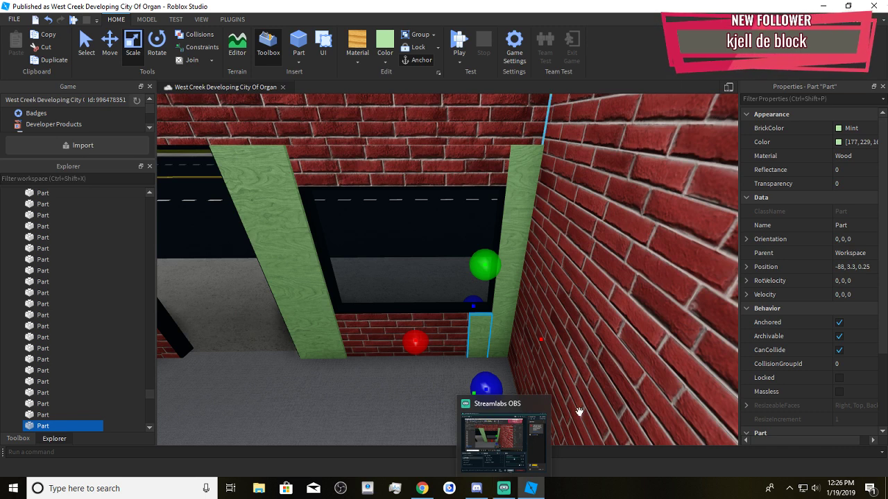
# Stretch the short mint panel beneath the window across to the tall panel beside the doorway
pyautogui.scroll(6, 557, 332)
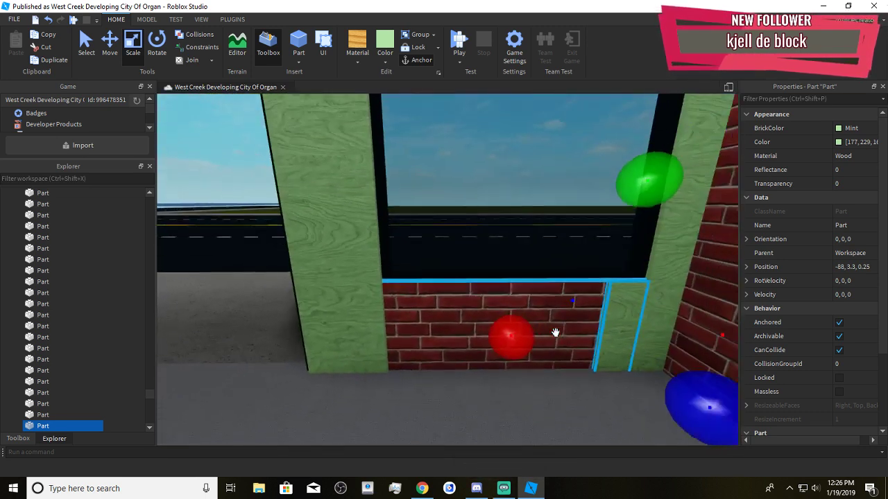
pyautogui.scroll(-1, 555, 332)
pyautogui.moveTo(511, 336); pyautogui.dragTo(289, 340)
# Duplicate the mint panel beneath the window, shift the copy above the window and raise its bottom to the window's top edge
pyautogui.moveTo(337, 319); pyautogui.dragTo(337, 319, button='right')
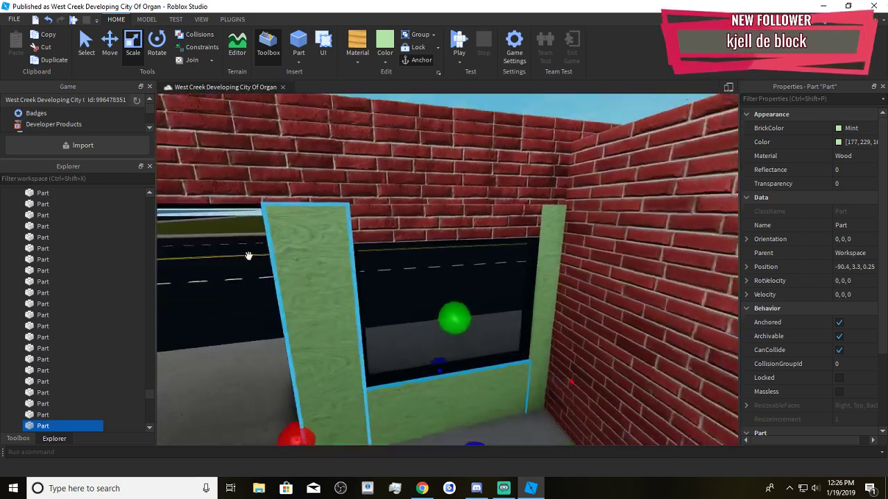
pyautogui.scroll(-1, 247, 256)
pyautogui.click(109, 46)
pyautogui.moveTo(453, 319); pyautogui.dragTo(453, 319, button='right')
pyautogui.moveTo(453, 319); pyautogui.dragTo(446, 224)
pyautogui.click(128, 45)
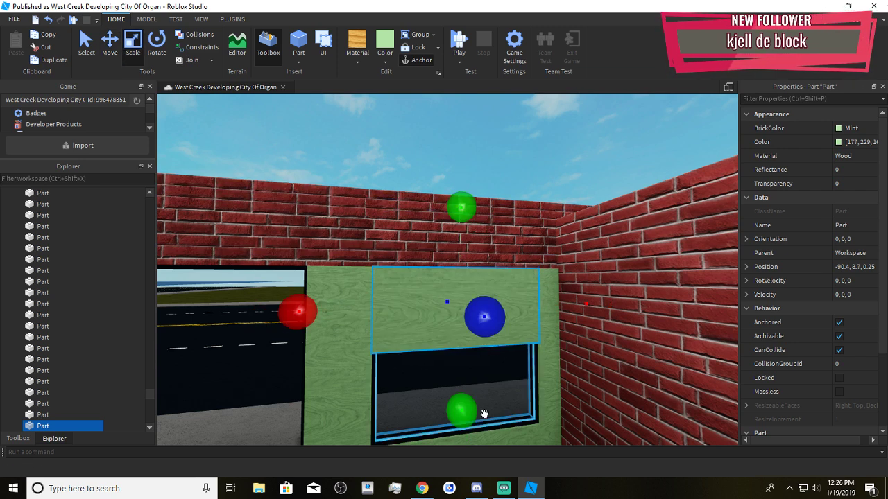
pyautogui.moveTo(484, 412); pyautogui.dragTo(470, 367)
pyautogui.scroll(3, 466, 345)
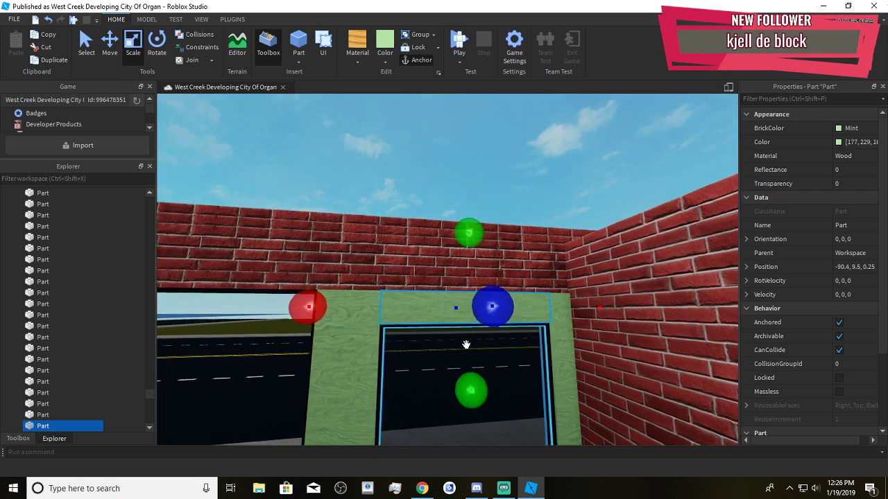
# Duplicate the mint strip above the window, stack the copy on top of it and extend it to the side brick wall
pyautogui.scroll(-2, 466, 348)
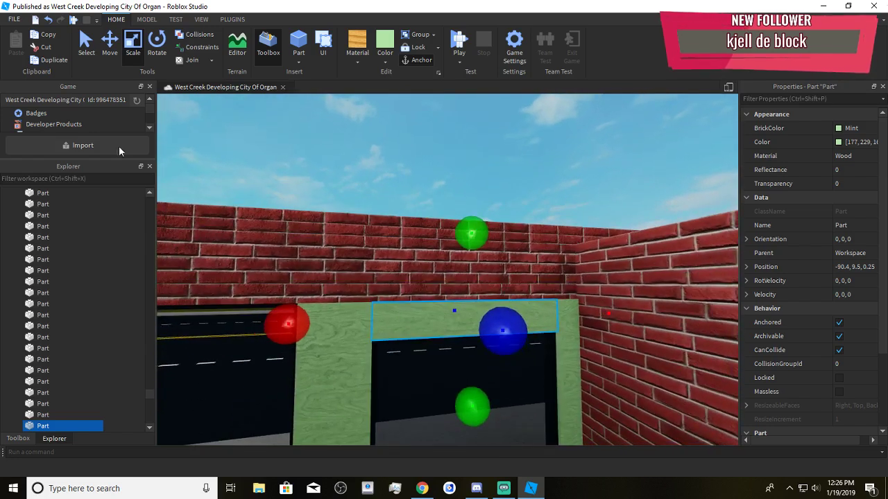
pyautogui.click(111, 50)
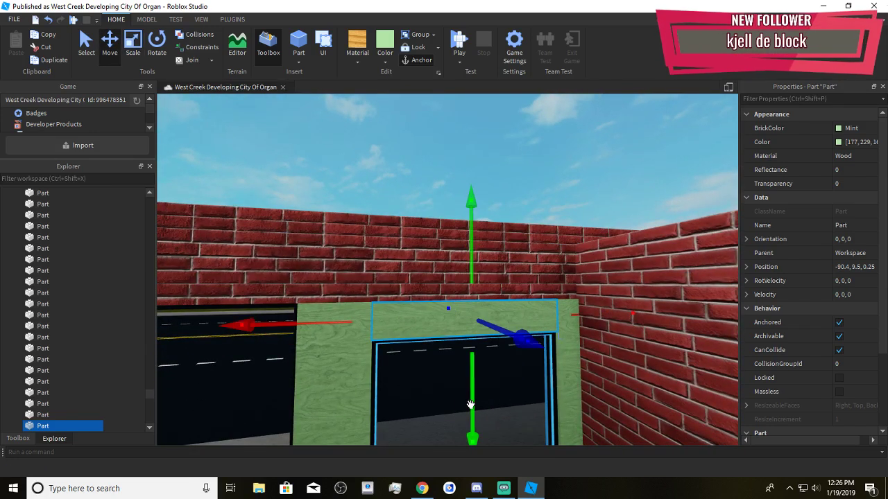
pyautogui.moveTo(470, 405); pyautogui.dragTo(472, 360)
pyautogui.click(132, 43)
pyautogui.scroll(4, 509, 197)
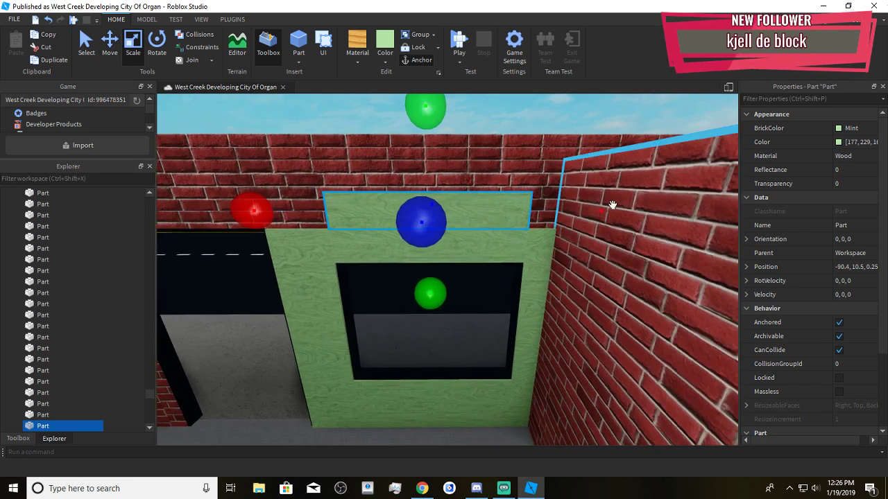
pyautogui.moveTo(613, 205); pyautogui.dragTo(640, 224)
pyautogui.press('s')
pyautogui.moveTo(627, 228); pyautogui.dragTo(627, 228, button='right')
pyautogui.press('a')
# Duplicate the narrow mint corner panel and move the copy into the opposite corner beside the other window
pyautogui.click(640, 259)
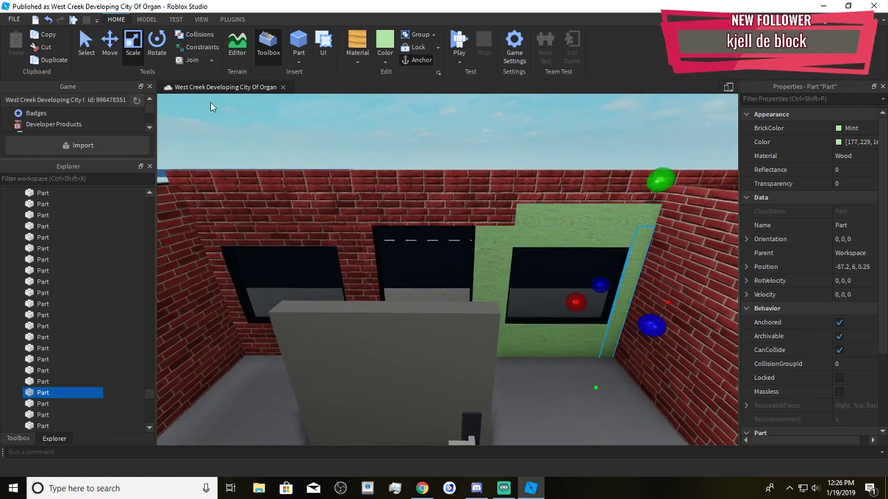
pyautogui.click(113, 44)
pyautogui.hotkey('ctrl', 'd')
pyautogui.press('a')
pyautogui.moveTo(571, 301); pyautogui.dragTo(348, 310)
pyautogui.press('d')
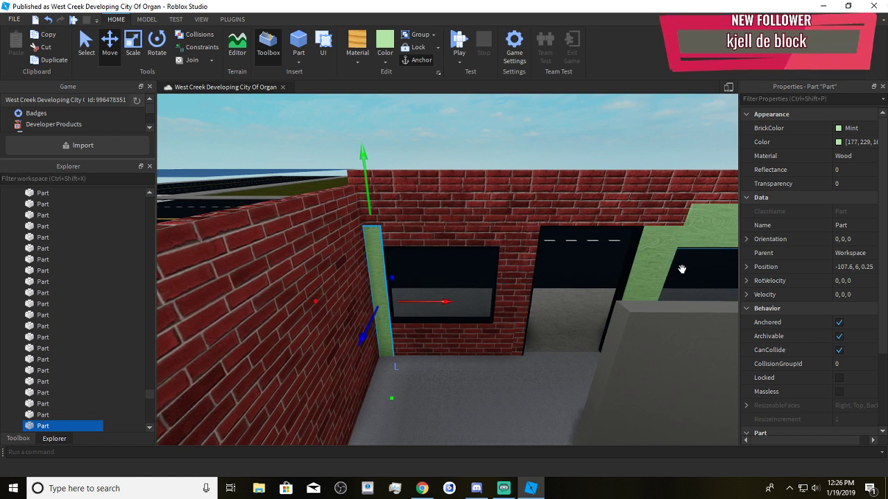
# Duplicate the mint panel beside the doorway and move the copy between the doorway and the other window
pyautogui.click(641, 272)
pyautogui.hotkey('ctrl', 'd')
pyautogui.moveTo(588, 303); pyautogui.dragTo(462, 318)
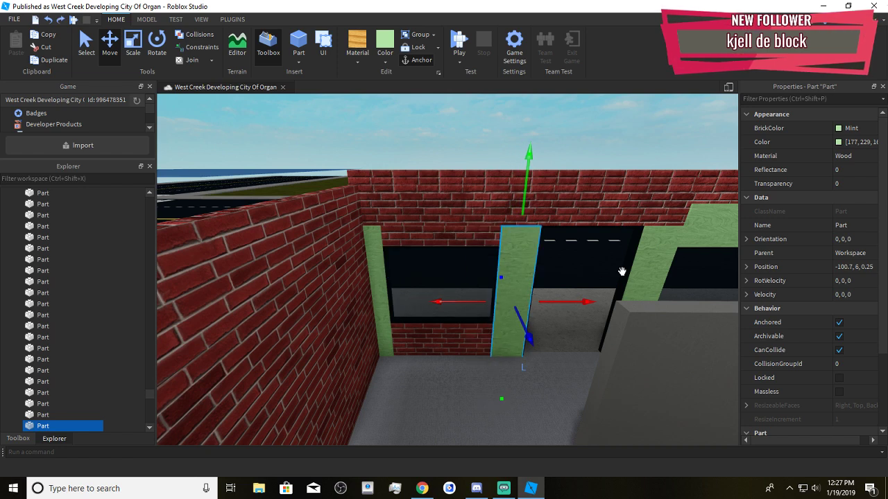
# Duplicate the mint panels above and below the finished window and move the copies above and below the other window
pyautogui.click(707, 241)
pyautogui.moveTo(708, 242); pyautogui.dragTo(557, 274, button='right')
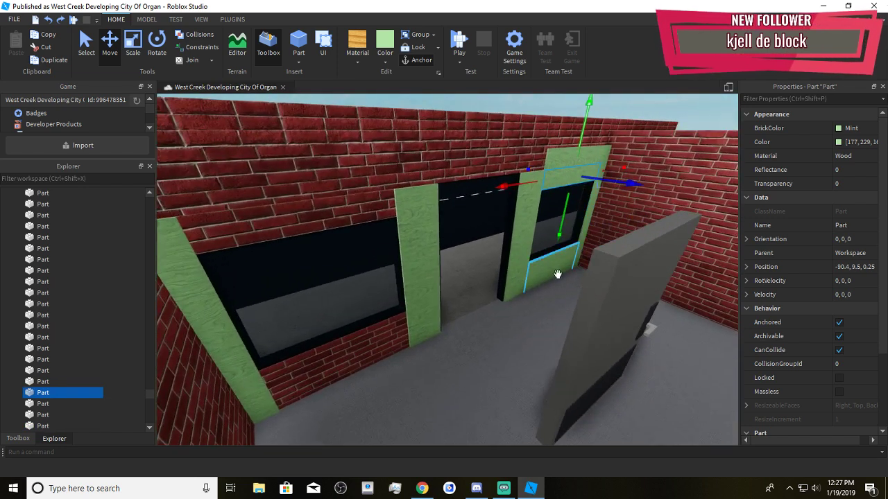
pyautogui.keyDown('ctrl'); pyautogui.click(558, 274); pyautogui.keyUp('ctrl')
pyautogui.hotkey('ctrl', 'd')
pyautogui.moveTo(517, 252); pyautogui.dragTo(392, 274)
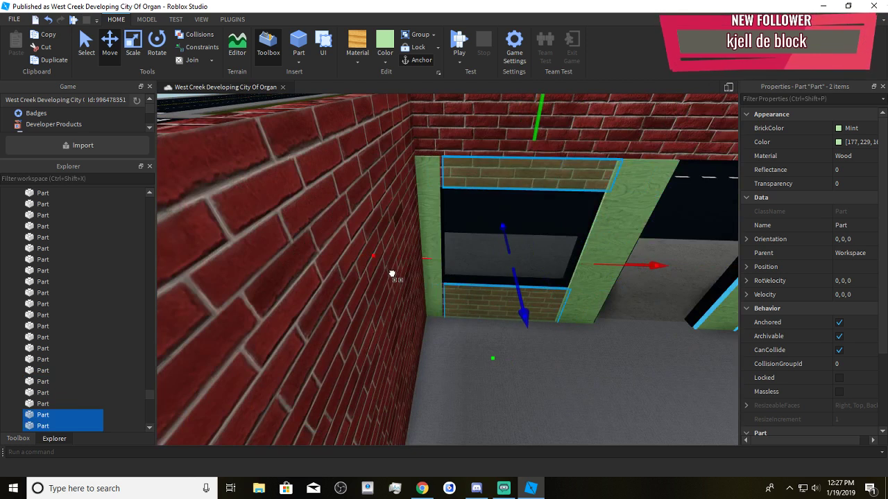
pyautogui.press('Delete')
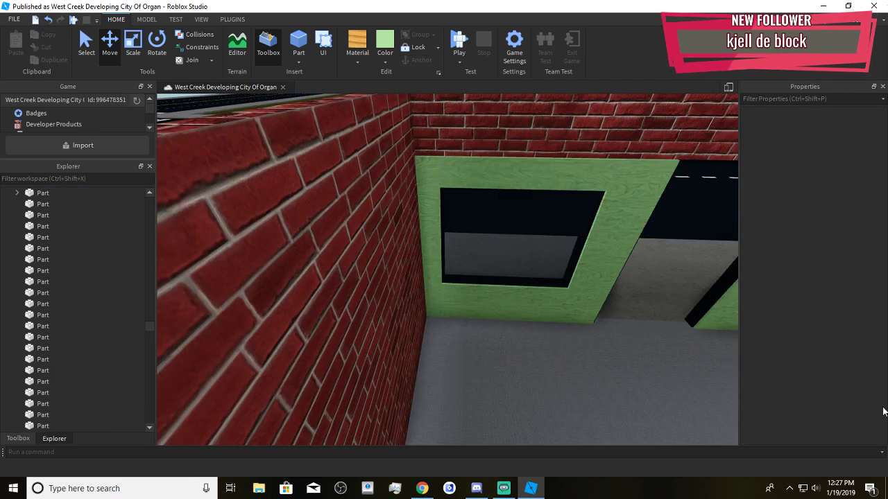
pyautogui.hotkey('alt', 'Tab')
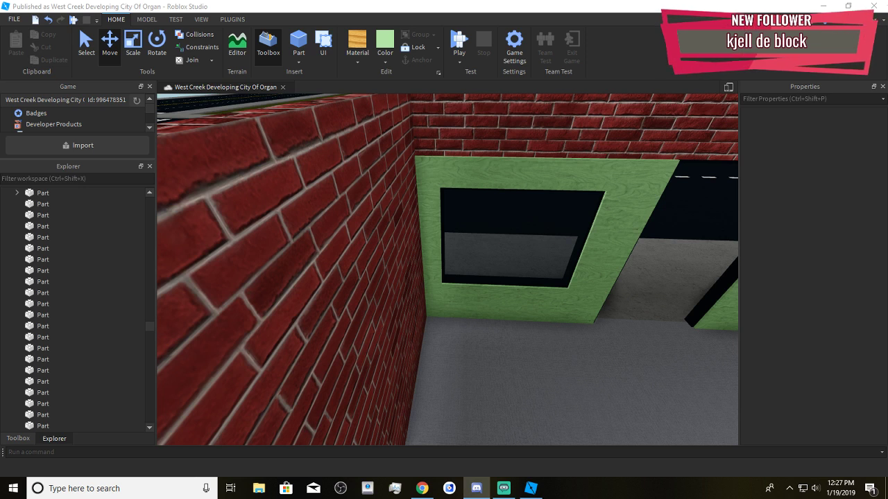
pyautogui.hotkey('alt', 'Tab')
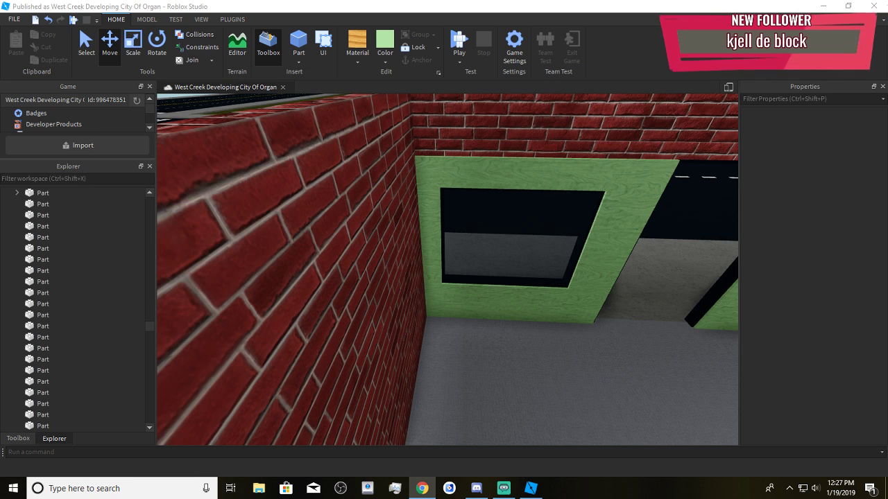
pyautogui.hotkey('alt', 'Tab')
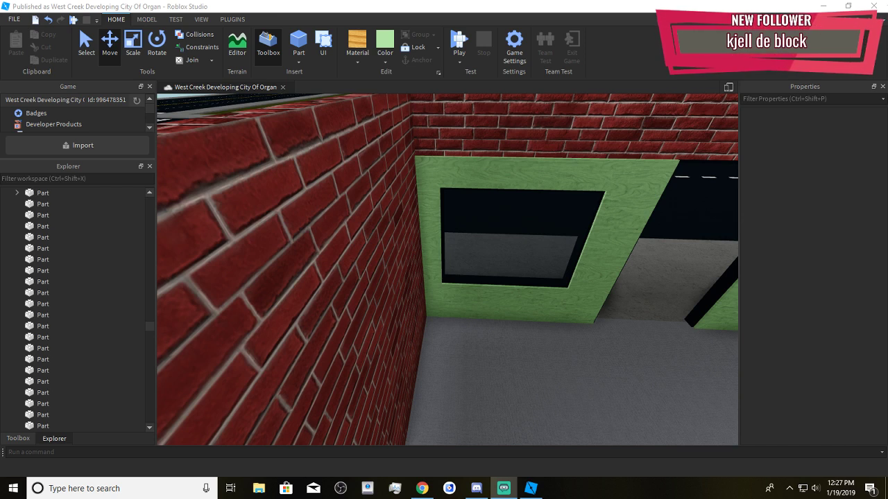
# Move the door model away from the room's center to the brick wall opposite the mint wall
pyautogui.scroll(-10, 673, 378)
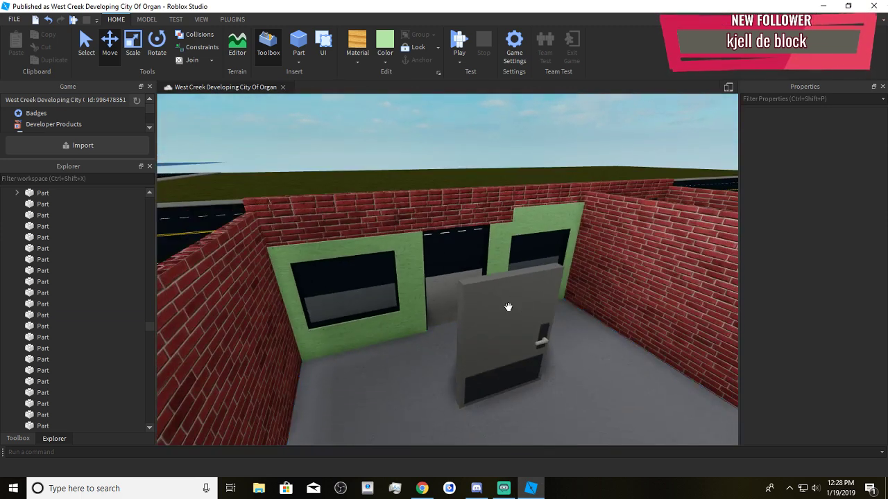
pyautogui.click(510, 310)
pyautogui.moveTo(513, 356); pyautogui.dragTo(525, 364)
pyautogui.moveTo(525, 365); pyautogui.dragTo(531, 366, button='right')
pyautogui.moveTo(490, 214); pyautogui.dragTo(601, 249)
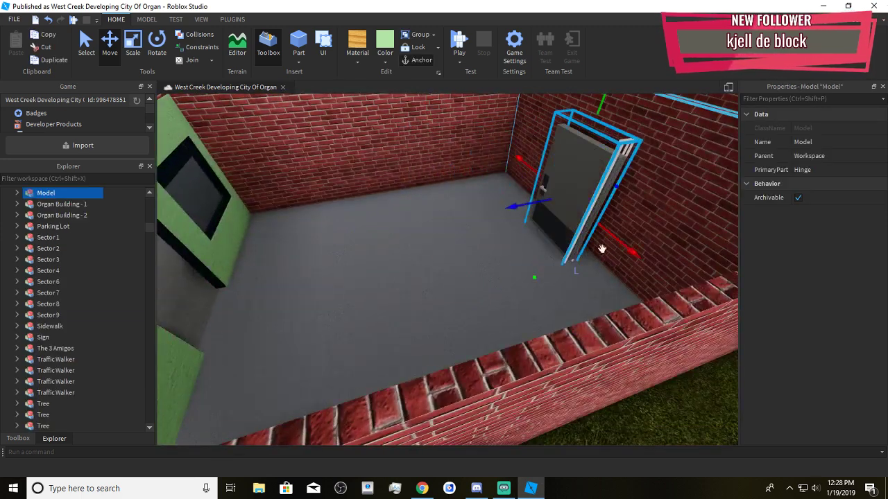
pyautogui.click(476, 299)
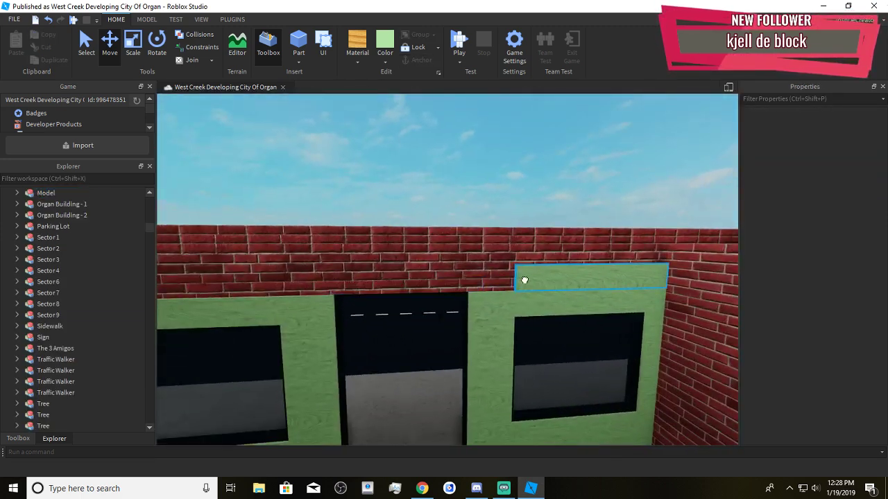
# Stretch the top mint strip across the doorway and other window to the opposite side wall
pyautogui.click(520, 280)
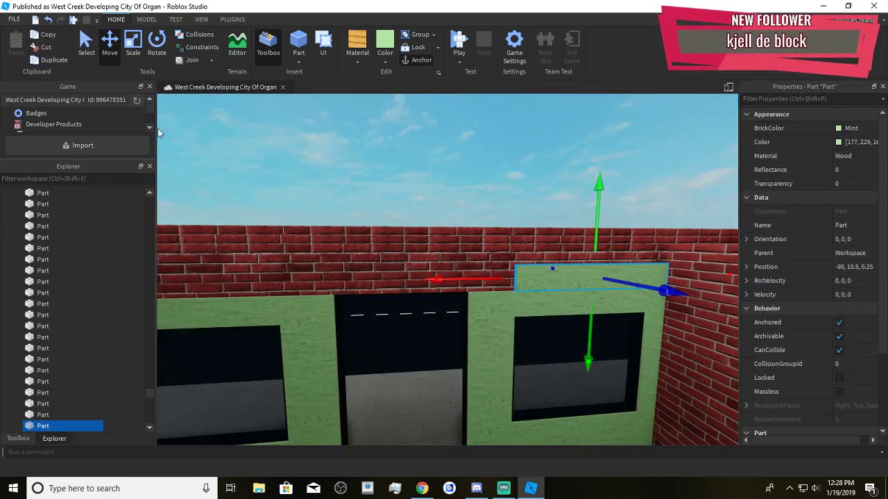
pyautogui.click(128, 43)
pyautogui.moveTo(465, 279); pyautogui.dragTo(467, 278)
pyautogui.moveTo(467, 278); pyautogui.dragTo(454, 289, button='right')
pyautogui.moveTo(467, 278); pyautogui.dragTo(279, 292)
# Select eight mint panels around the windows and doorway and recolor them, trying Dark stone grey and Medium stone grey before Smoky grey
pyautogui.keyDown('ctrl'); pyautogui.click(356, 294); pyautogui.keyUp('ctrl')
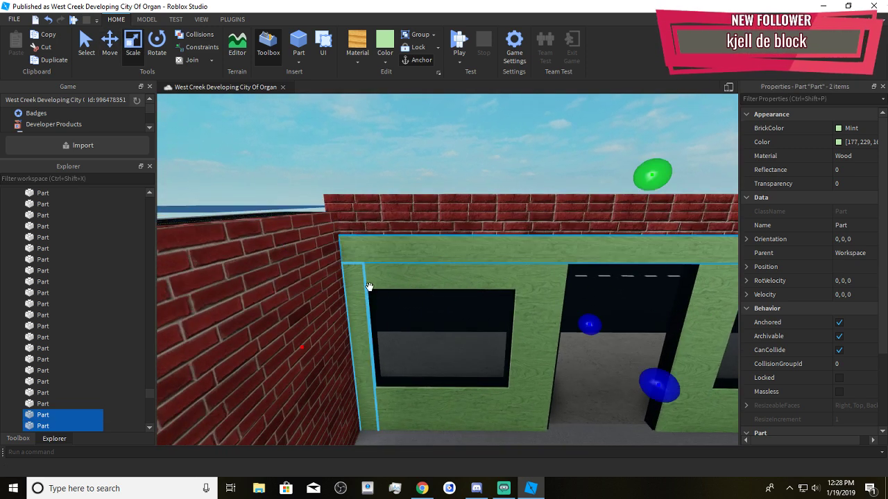
pyautogui.keyDown('ctrl'); pyautogui.click(437, 277); pyautogui.keyUp('ctrl')
pyautogui.keyDown('ctrl'); pyautogui.click(490, 407); pyautogui.keyUp('ctrl')
pyautogui.keyDown('ctrl'); pyautogui.click(529, 391); pyautogui.keyUp('ctrl')
pyautogui.moveTo(531, 390); pyautogui.dragTo(562, 392, button='right')
pyautogui.keyDown('ctrl'); pyautogui.click(622, 344); pyautogui.keyUp('ctrl')
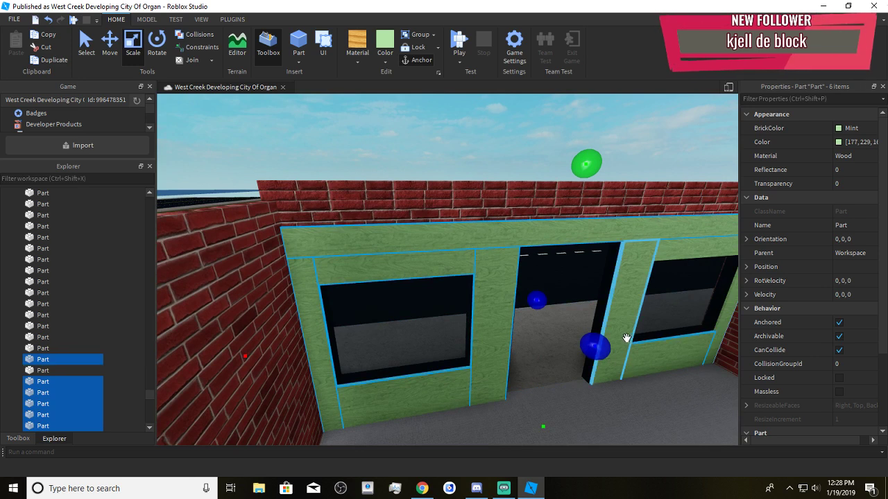
pyautogui.keyDown('ctrl'); pyautogui.click(667, 354); pyautogui.keyUp('ctrl')
pyautogui.keyDown('ctrl'); pyautogui.click(721, 302); pyautogui.keyUp('ctrl')
pyautogui.press('s')
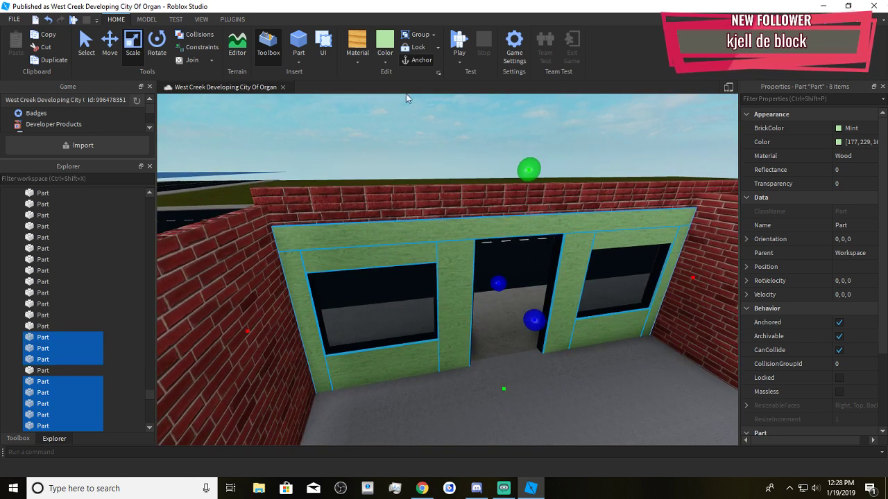
pyautogui.click(385, 61)
pyautogui.click(409, 253)
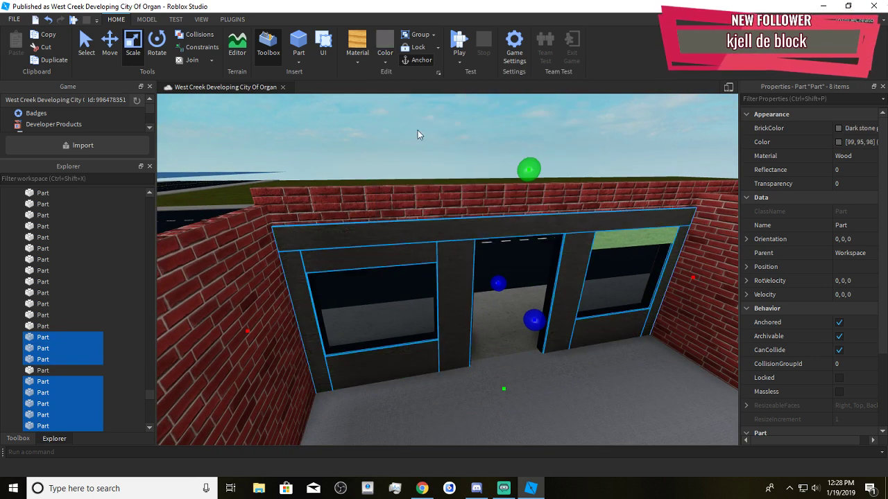
pyautogui.click(393, 62)
pyautogui.click(423, 254)
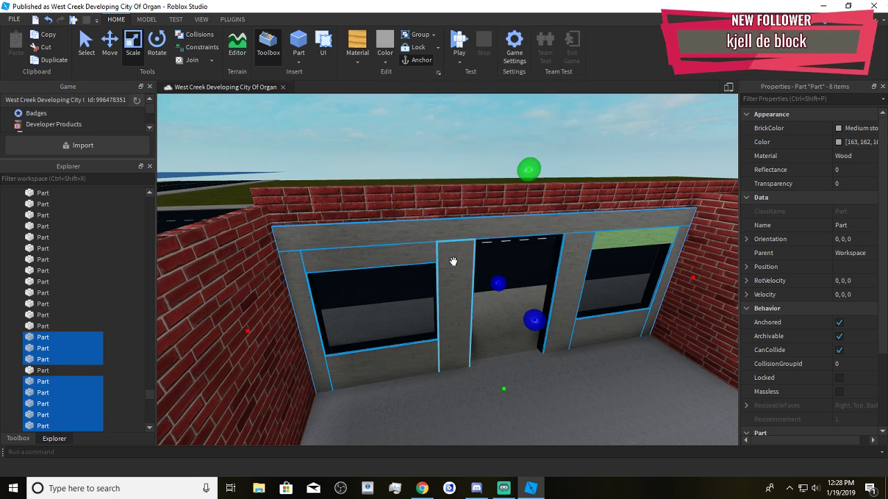
pyautogui.click(385, 61)
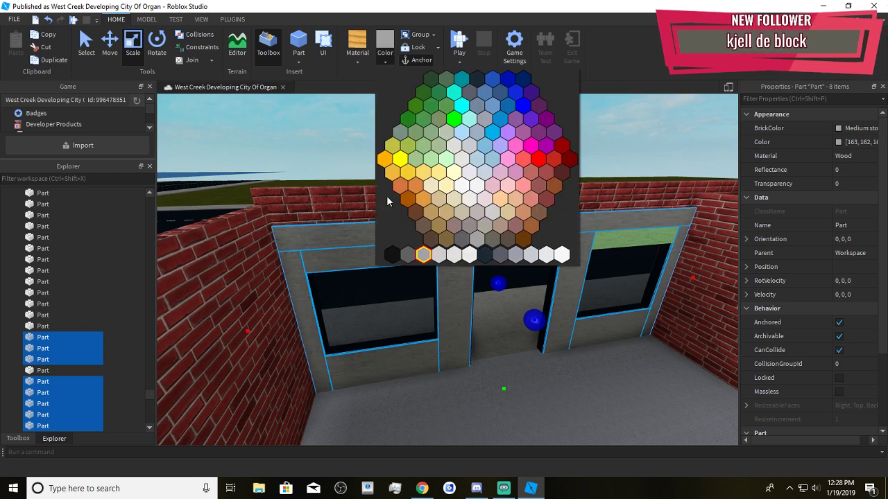
pyautogui.click(501, 257)
# Extend the long top strip of the window wall upward to cover more of the bricks
pyautogui.press('w')
pyautogui.moveTo(537, 329); pyautogui.dragTo(370, 263, button='right')
pyautogui.click(534, 334)
pyautogui.click(348, 267)
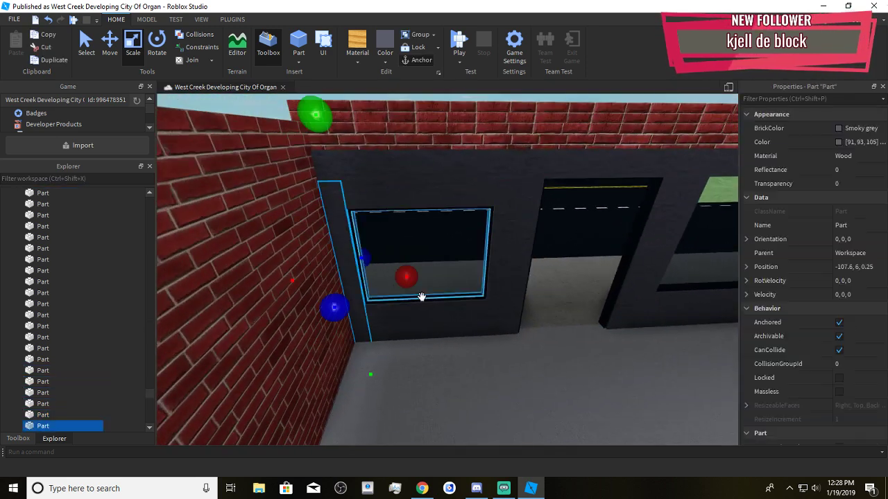
pyautogui.moveTo(421, 297); pyautogui.dragTo(447, 296, button='right')
pyautogui.press('s')
pyautogui.click(448, 231)
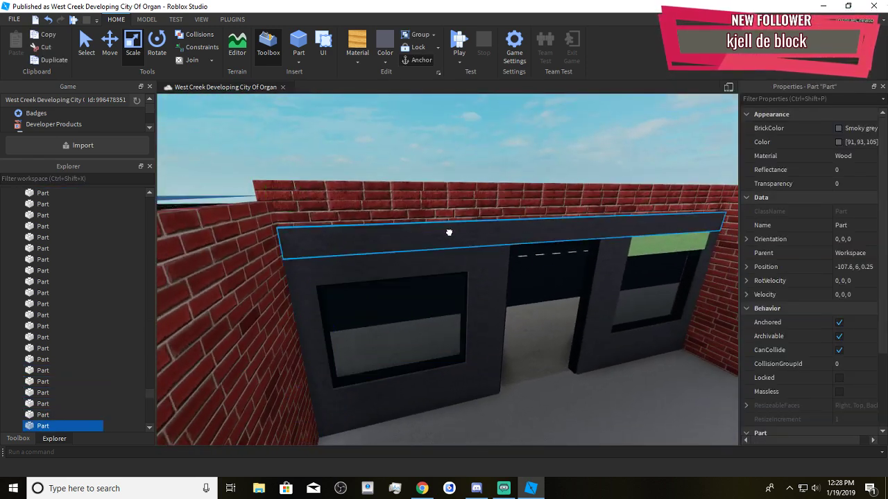
pyautogui.moveTo(369, 239); pyautogui.dragTo(396, 232, button='right')
pyautogui.press('a')
pyautogui.moveTo(485, 205); pyautogui.dragTo(477, 204, button='right')
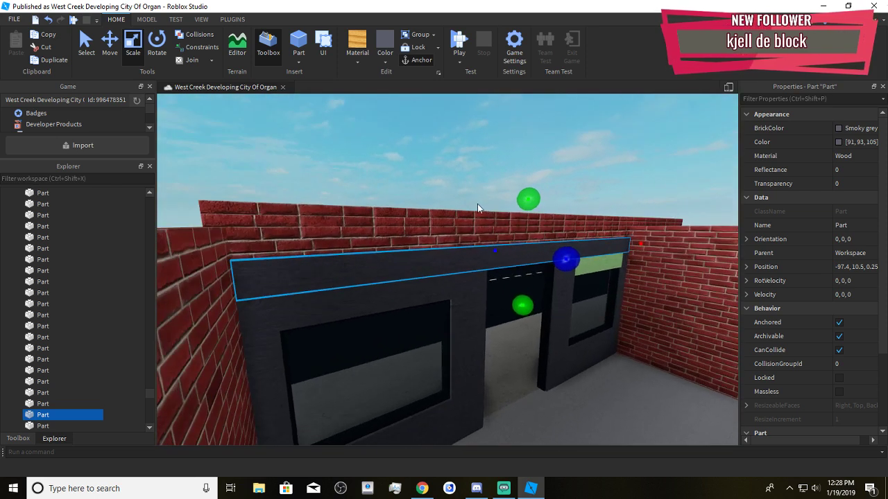
pyautogui.moveTo(526, 201); pyautogui.dragTo(535, 186)
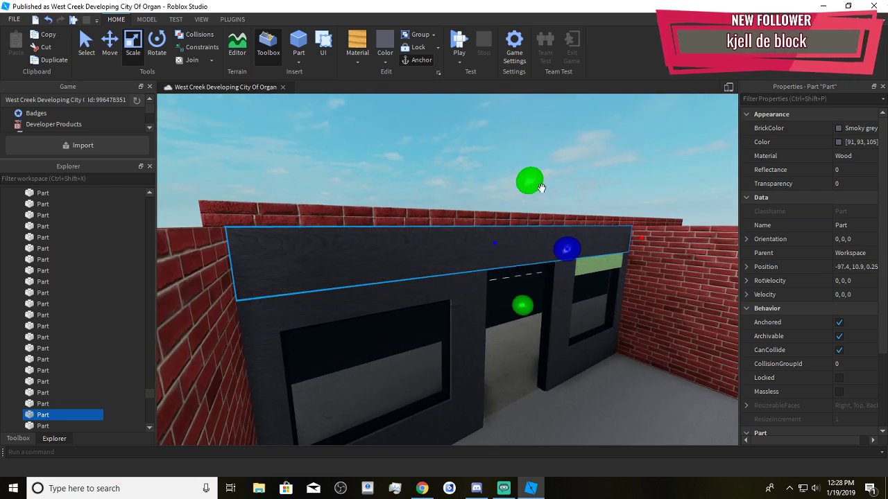
# Recolor the remaining mint strip above the far window Smoky grey
pyautogui.moveTo(581, 227); pyautogui.dragTo(614, 237, button='right')
pyautogui.click(656, 205)
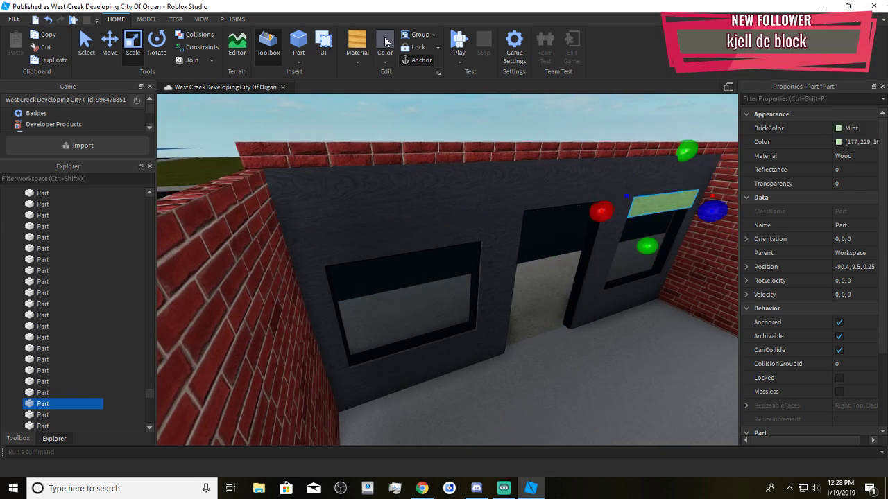
pyautogui.click(385, 42)
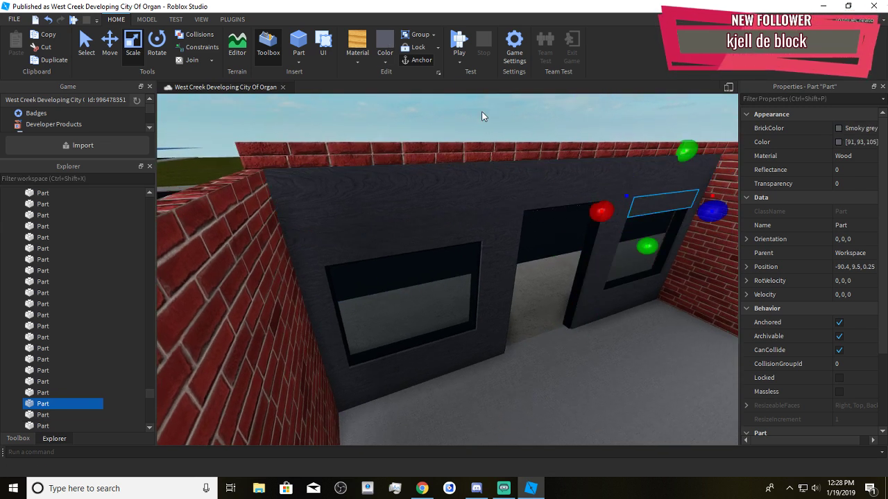
# Duplicate the Smoky grey corner panel, offset the copy slightly into the room and thin it against the side brick wall
pyautogui.click(309, 291)
pyautogui.moveTo(309, 291); pyautogui.dragTo(457, 324, button='right')
pyautogui.click(117, 52)
pyautogui.moveTo(458, 362); pyautogui.dragTo(455, 365)
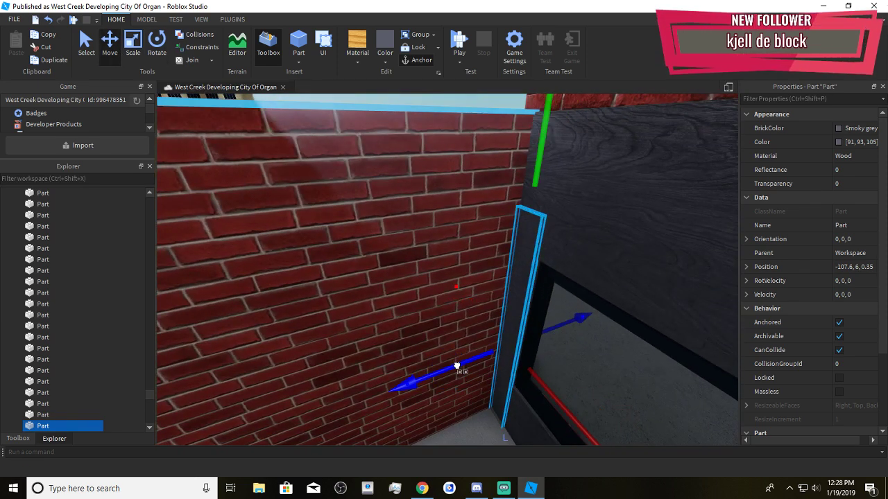
pyautogui.click(135, 50)
pyautogui.moveTo(571, 416); pyautogui.dragTo(481, 301)
pyautogui.moveTo(479, 299); pyautogui.dragTo(486, 243, button='right')
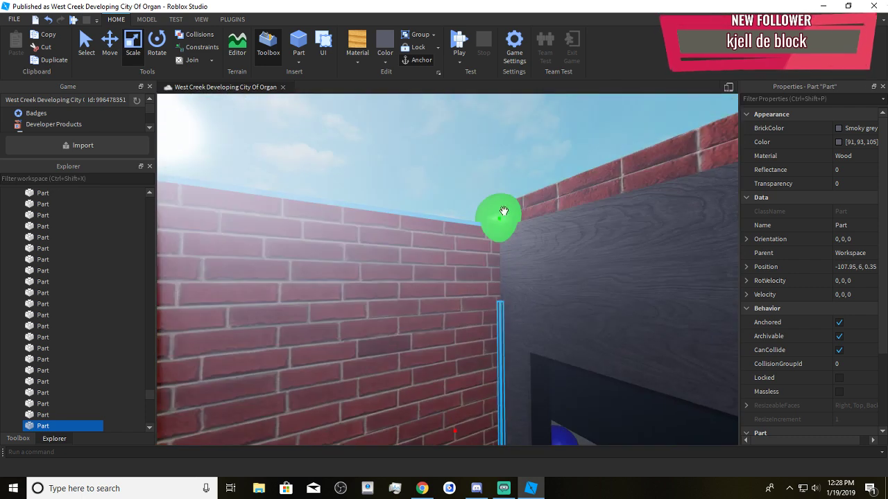
# Raise the thin corner panel's top to the height of the window wall's top strip and stretch it along the side brick wall
pyautogui.moveTo(503, 212); pyautogui.dragTo(503, 131)
pyautogui.moveTo(499, 147); pyautogui.dragTo(518, 175, button='right')
pyautogui.moveTo(515, 122); pyautogui.dragTo(518, 109, button='right')
pyautogui.moveTo(517, 126); pyautogui.dragTo(518, 121)
pyautogui.moveTo(517, 126); pyautogui.dragTo(493, 257, button='right')
pyautogui.scroll(-1, 490, 261)
pyautogui.moveTo(464, 297); pyautogui.dragTo(393, 308)
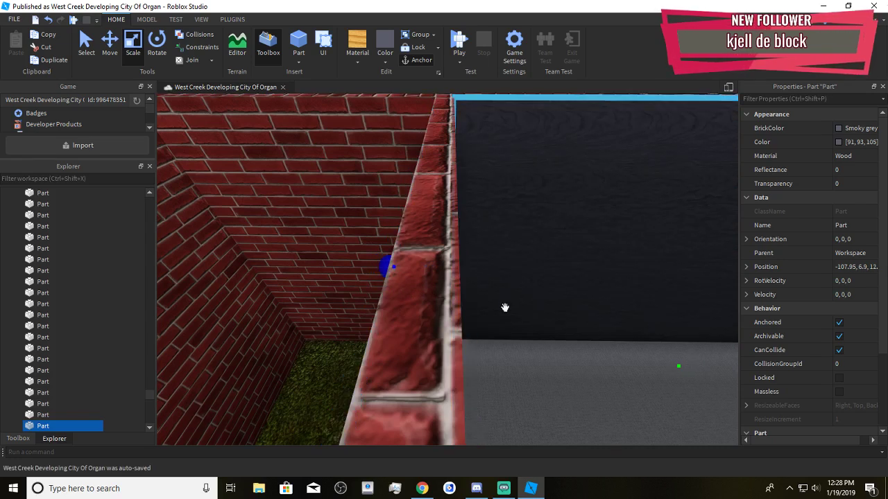
# Duplicate the Smoky grey side wall panel, fit the copy against the rear brick wall and stretch it across the wall's width
pyautogui.moveTo(505, 307); pyautogui.dragTo(531, 304, button='right')
pyautogui.hotkey('ctrl', 'd')
pyautogui.moveTo(683, 196); pyautogui.dragTo(298, 303)
pyautogui.moveTo(489, 316); pyautogui.dragTo(499, 313, button='right')
pyautogui.moveTo(574, 311); pyautogui.dragTo(565, 317)
pyautogui.moveTo(574, 312); pyautogui.dragTo(566, 318, button='right')
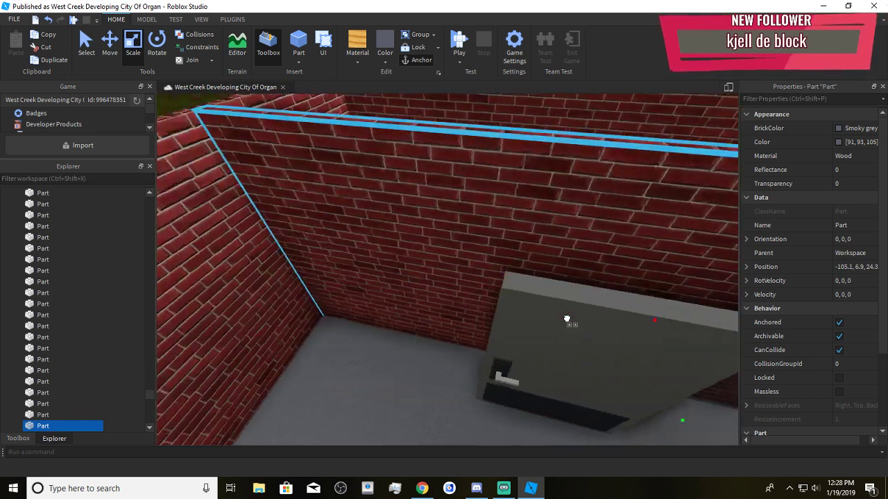
pyautogui.moveTo(565, 317); pyautogui.dragTo(520, 282)
pyautogui.moveTo(565, 317); pyautogui.dragTo(559, 312, button='right')
pyautogui.moveTo(519, 281); pyautogui.dragTo(412, 267)
pyautogui.click(528, 489)
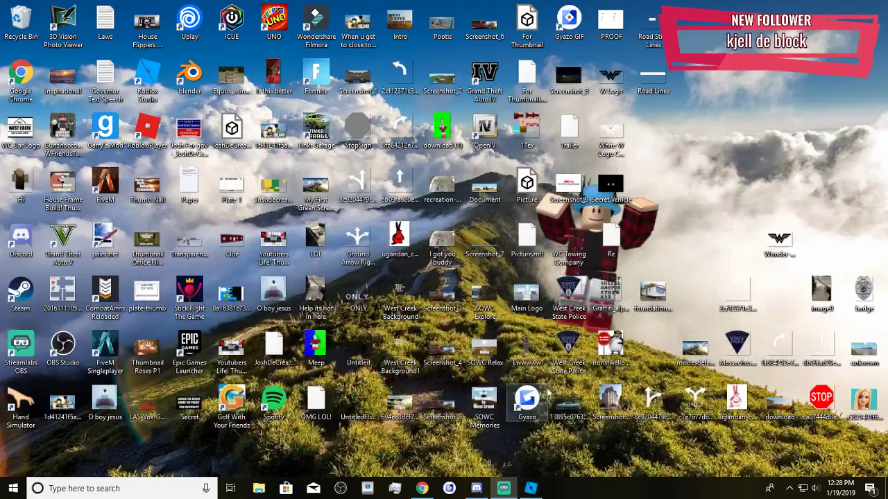
pyautogui.click(528, 490)
pyautogui.click(509, 490)
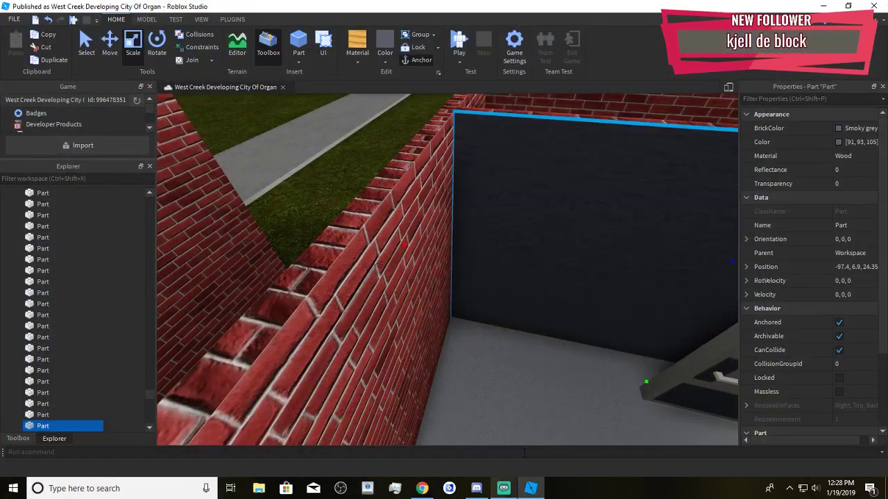
# Place a Smoky grey panel copy against the opposite side brick wall and stretch it along the wall's full length
pyautogui.moveTo(630, 398); pyautogui.dragTo(630, 396, button='right')
pyautogui.moveTo(724, 232); pyautogui.dragTo(559, 282)
pyautogui.moveTo(559, 281); pyautogui.dragTo(558, 281, button='right')
pyautogui.moveTo(725, 392); pyautogui.dragTo(632, 309)
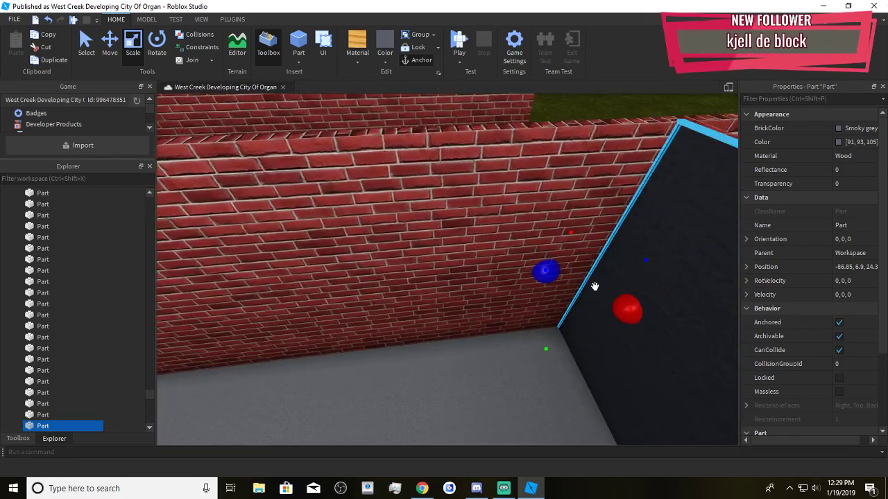
pyautogui.moveTo(547, 274); pyautogui.dragTo(533, 282)
pyautogui.moveTo(530, 285); pyautogui.dragTo(529, 285, button='right')
pyautogui.moveTo(617, 311); pyautogui.dragTo(400, 298)
pyautogui.click(568, 383)
# Move the freestanding door model from the rear wall across the room to the window wall
pyautogui.scroll(-4, 568, 383)
pyautogui.moveTo(568, 383); pyautogui.dragTo(505, 268, button='right')
pyautogui.scroll(3, 570, 384)
pyautogui.scroll(-3, 500, 315)
pyautogui.moveTo(500, 314); pyautogui.dragTo(501, 335, button='right')
pyautogui.scroll(3, 502, 335)
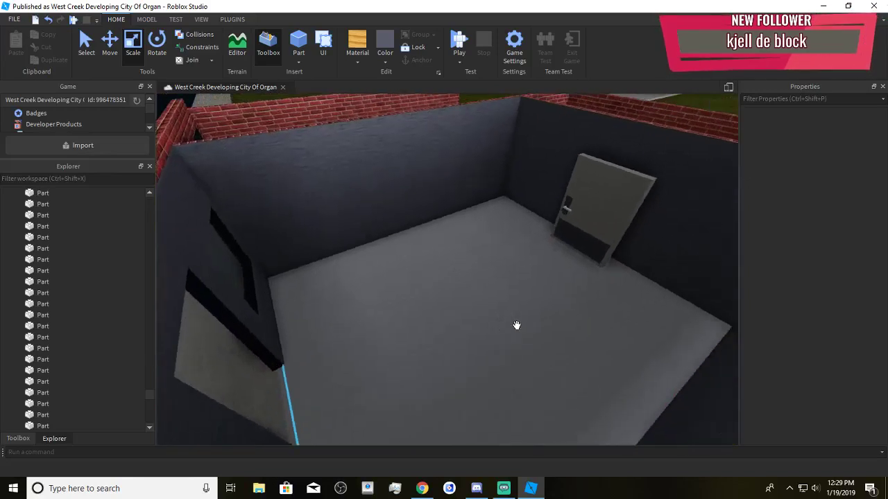
pyautogui.moveTo(515, 268); pyautogui.dragTo(515, 242, button='right')
pyautogui.click(511, 234)
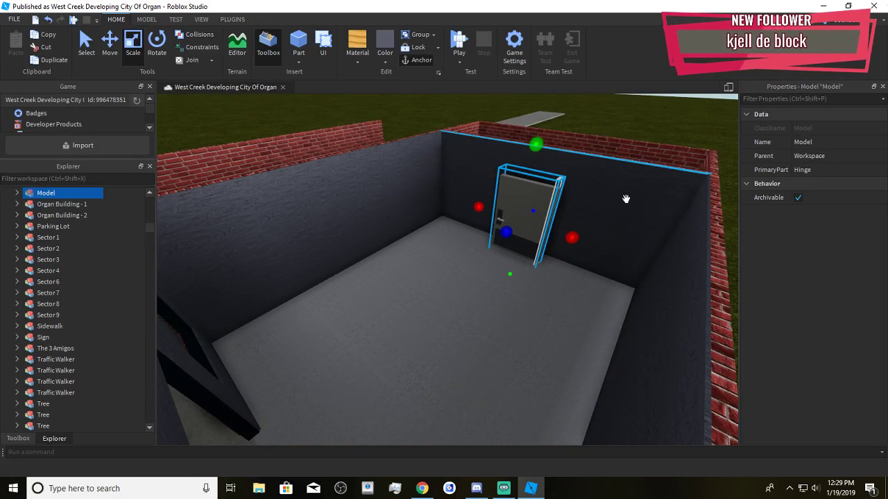
pyautogui.click(626, 199)
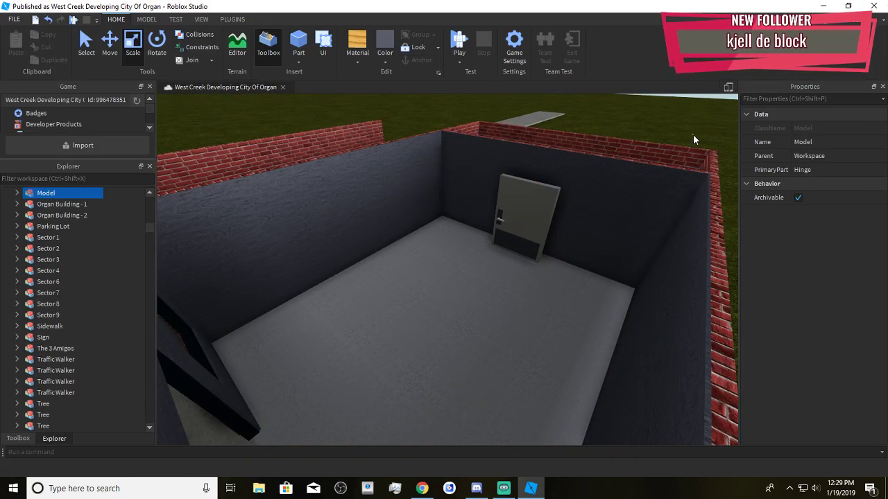
pyautogui.click(517, 226)
pyautogui.moveTo(520, 230); pyautogui.dragTo(418, 236)
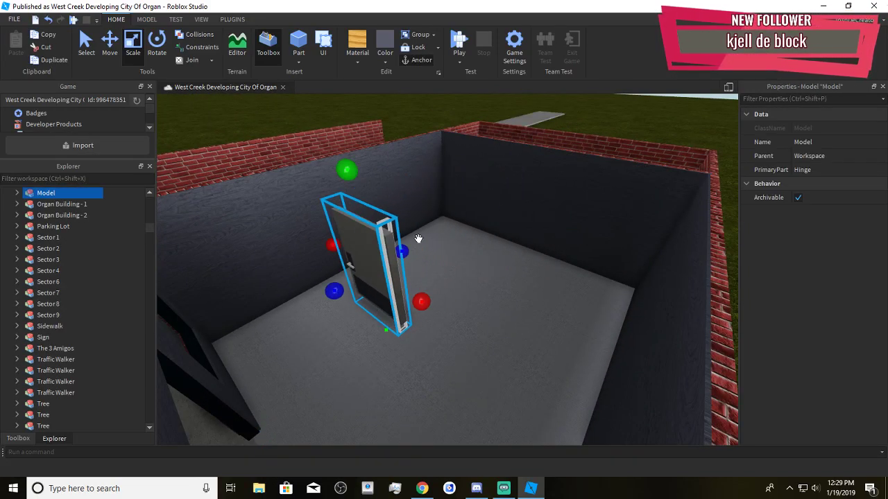
pyautogui.click(585, 152)
pyautogui.moveTo(380, 296); pyautogui.dragTo(246, 329)
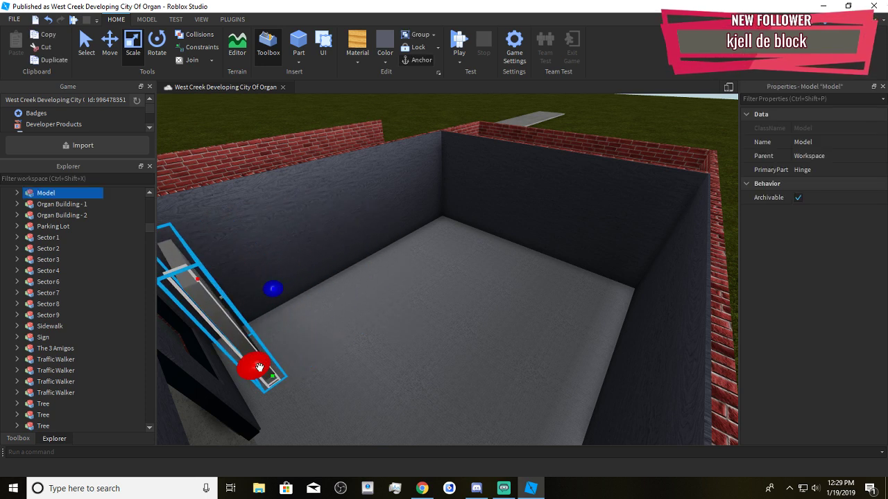
pyautogui.click(427, 366)
# Move the door model away from the window wall, farther back into the room
pyautogui.scroll(3, 427, 366)
pyautogui.scroll(-5, 486, 368)
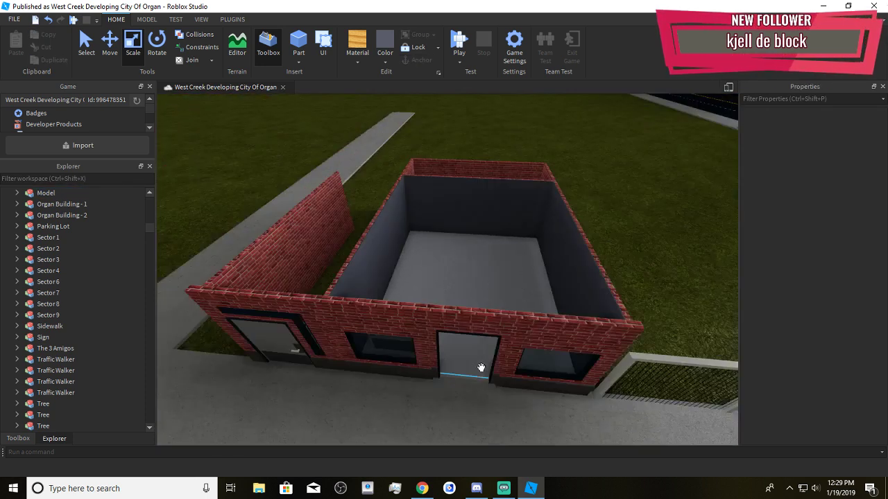
pyautogui.scroll(5, 481, 368)
pyautogui.moveTo(482, 368); pyautogui.dragTo(480, 368, button='right')
pyautogui.scroll(3, 483, 364)
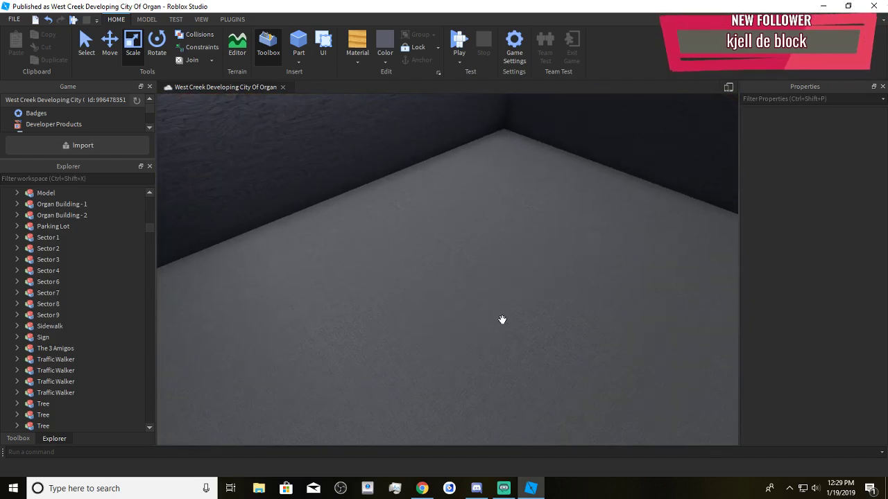
pyautogui.moveTo(449, 274); pyautogui.dragTo(487, 268, button='right')
pyautogui.click(448, 261)
pyautogui.click(479, 265)
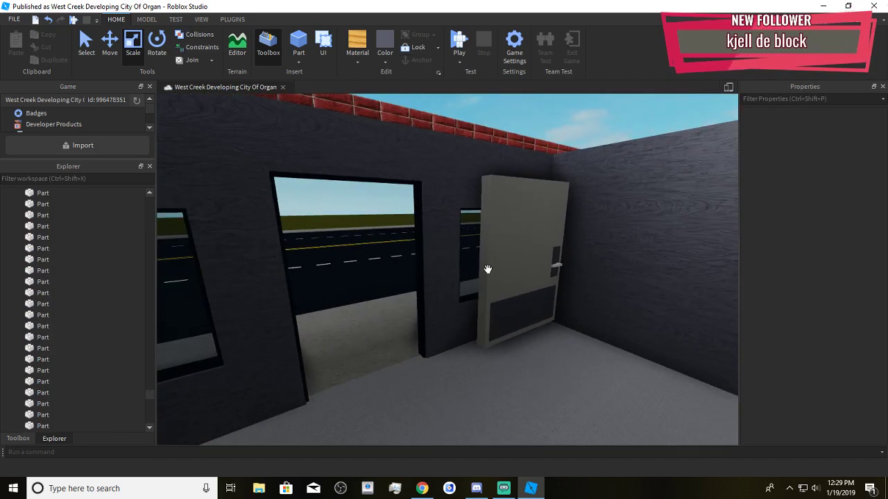
pyautogui.scroll(-3, 488, 269)
pyautogui.moveTo(491, 274); pyautogui.dragTo(648, 418)
pyautogui.moveTo(503, 348); pyautogui.dragTo(452, 308, button='right')
# Offset a copy of the narrow Smoky grey panel between the doorway and window slightly into the room, keeping it thin
pyautogui.click(452, 307)
pyautogui.scroll(8, 513, 357)
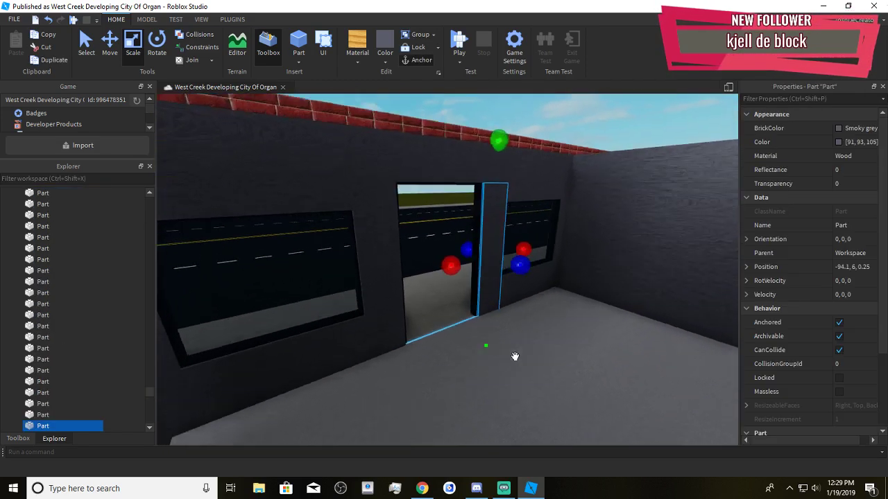
pyautogui.moveTo(560, 260); pyautogui.dragTo(565, 261)
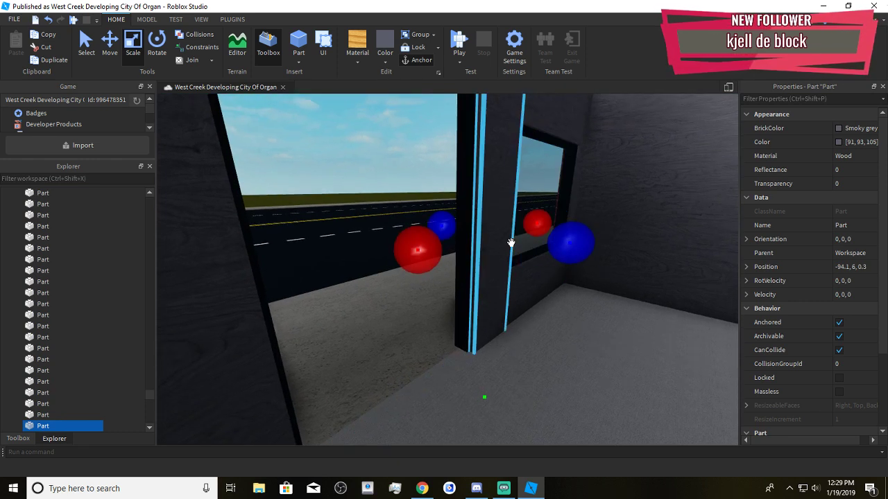
pyautogui.moveTo(509, 242); pyautogui.dragTo(509, 238, button='right')
pyautogui.moveTo(450, 229); pyautogui.dragTo(462, 236)
pyautogui.moveTo(465, 237); pyautogui.dragTo(467, 237, button='right')
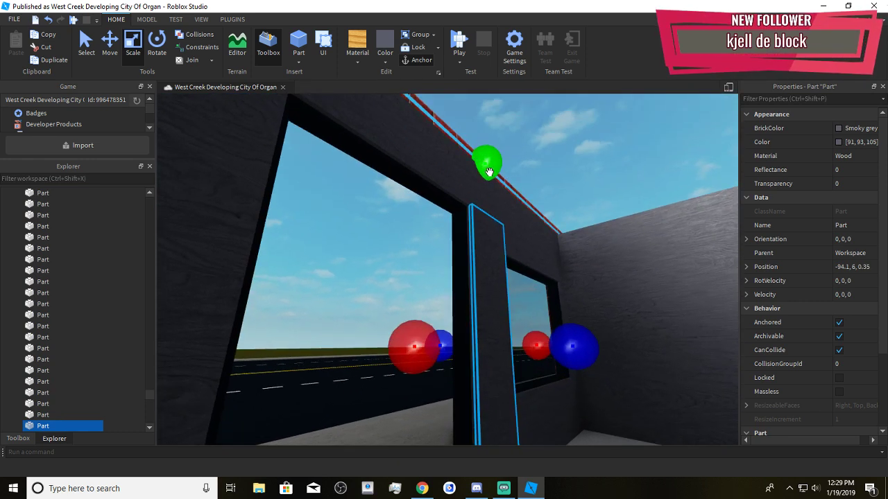
# Lower the top of the narrow panel copy until only a low baseboard strip remains above the floor
pyautogui.moveTo(489, 173); pyautogui.dragTo(487, 222)
pyautogui.moveTo(488, 201); pyautogui.dragTo(487, 222, button='right')
pyautogui.moveTo(488, 222); pyautogui.dragTo(489, 237)
pyautogui.scroll(3, 499, 231)
pyautogui.moveTo(490, 266); pyautogui.dragTo(491, 208, button='right')
pyautogui.scroll(-2, 492, 208)
# Recolor the low baseboard strip beside the doorway Ghost grey
pyautogui.click(386, 60)
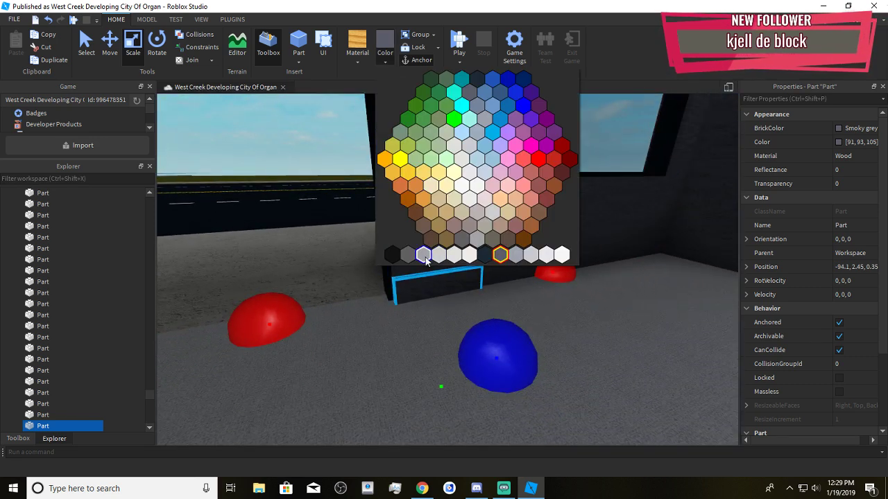
pyautogui.click(423, 255)
pyautogui.scroll(3, 515, 285)
pyautogui.moveTo(515, 285); pyautogui.dragTo(400, 211, button='right')
pyautogui.scroll(-3, 400, 211)
pyautogui.press('a')
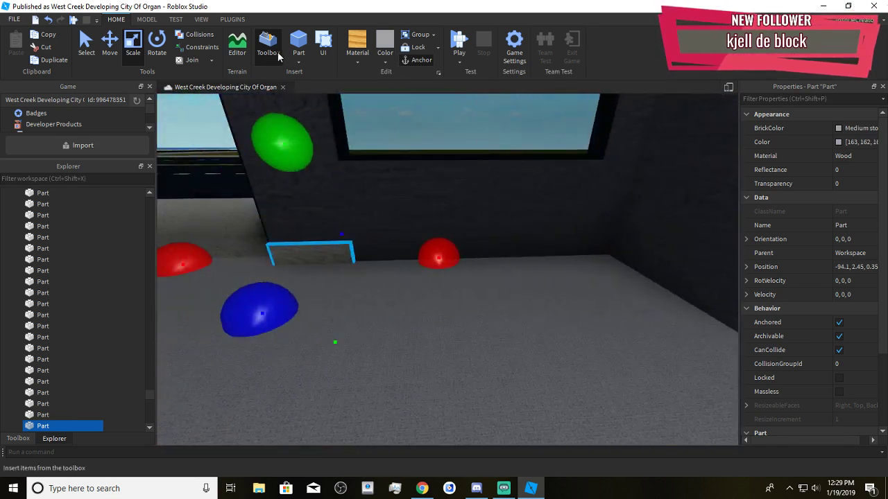
pyautogui.click(386, 61)
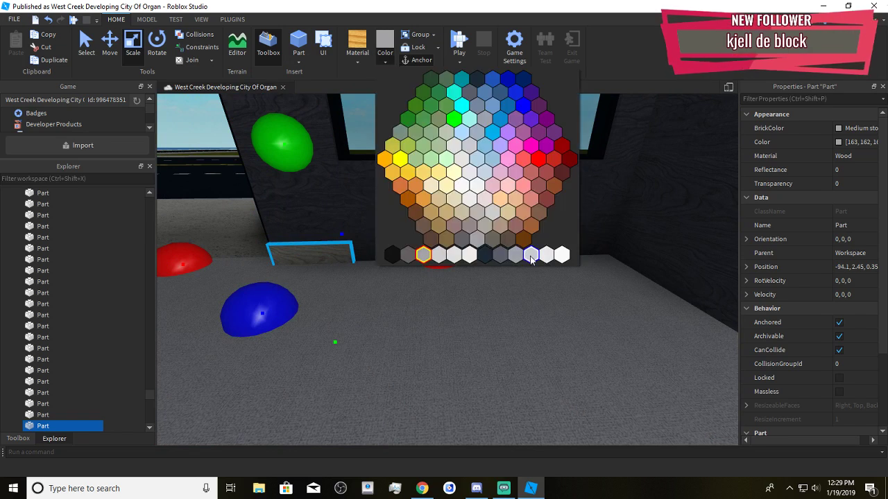
pyautogui.click(529, 255)
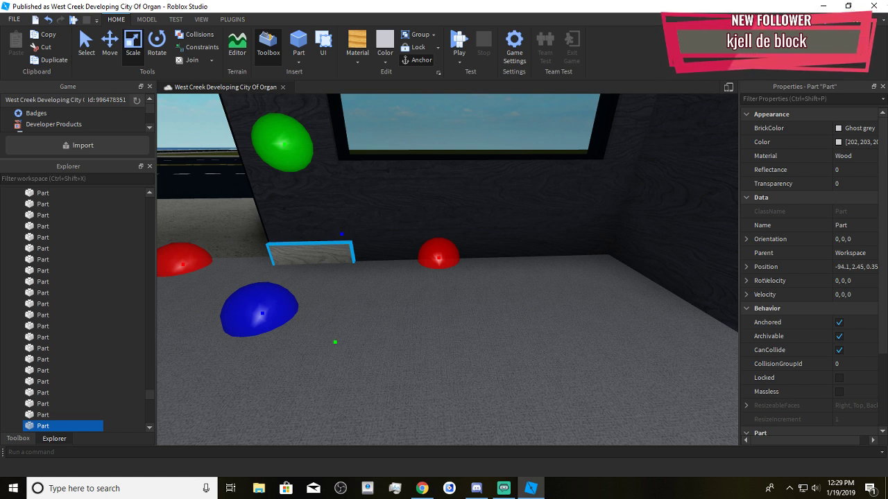
pyautogui.hotkey('alt', 'Tab')
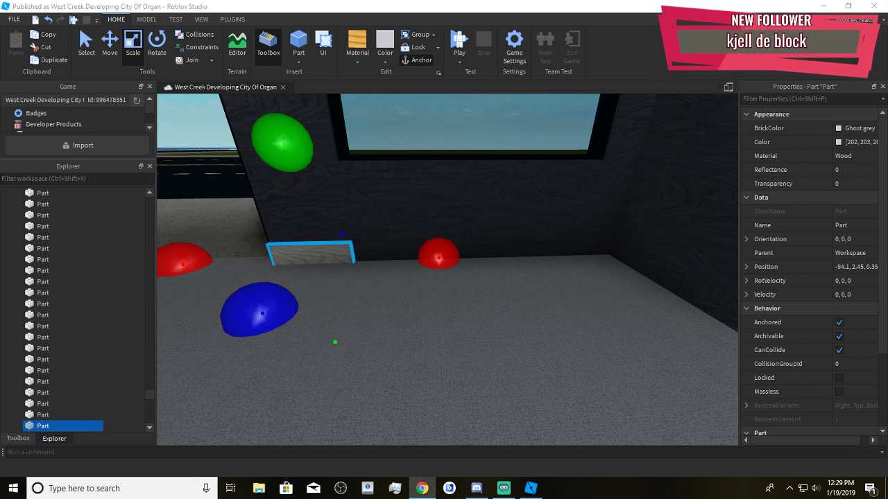
pyautogui.hotkey('alt', 'Tab')
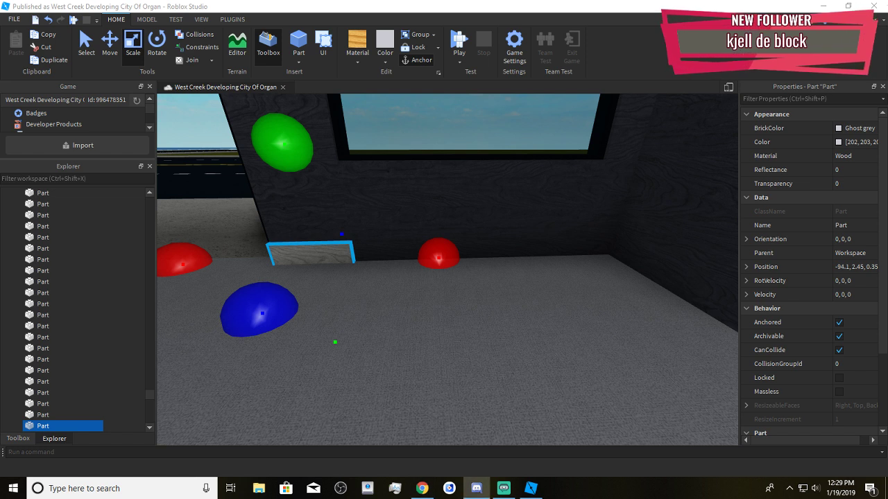
pyautogui.hotkey('alt', 'Tab')
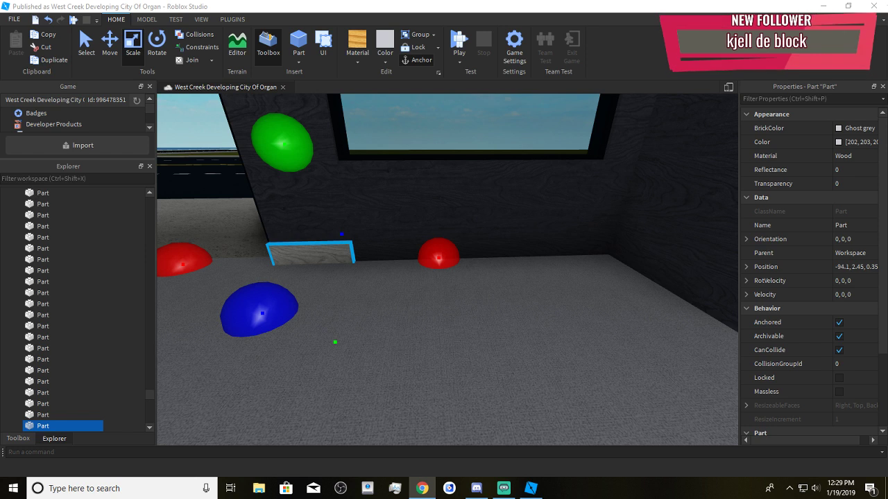
# Stretch the Ghost grey baseboard along the window wall from the doorway to the side wall corner
pyautogui.moveTo(432, 267); pyautogui.dragTo(527, 272)
pyautogui.press('d')
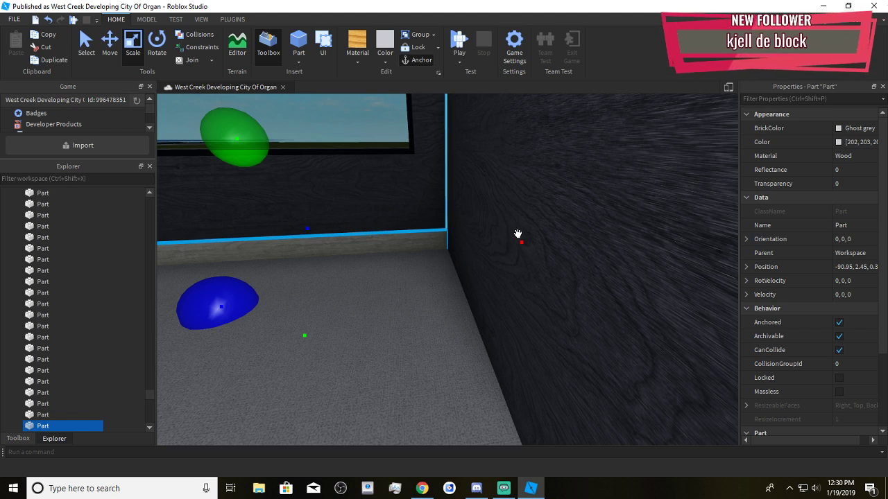
pyautogui.scroll(-3, 516, 237)
pyautogui.moveTo(515, 239); pyautogui.dragTo(332, 238, button='right')
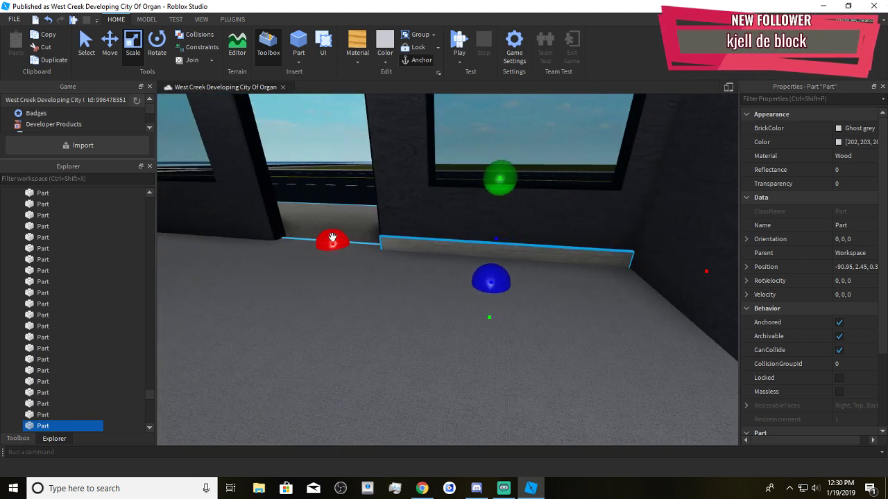
# Fit a copy of the baseboard against the adjoining side wall and stretch it to the rear corner
pyautogui.moveTo(332, 237); pyautogui.dragTo(579, 282)
pyautogui.moveTo(662, 299); pyautogui.dragTo(615, 335)
pyautogui.moveTo(726, 371); pyautogui.dragTo(614, 334, button='right')
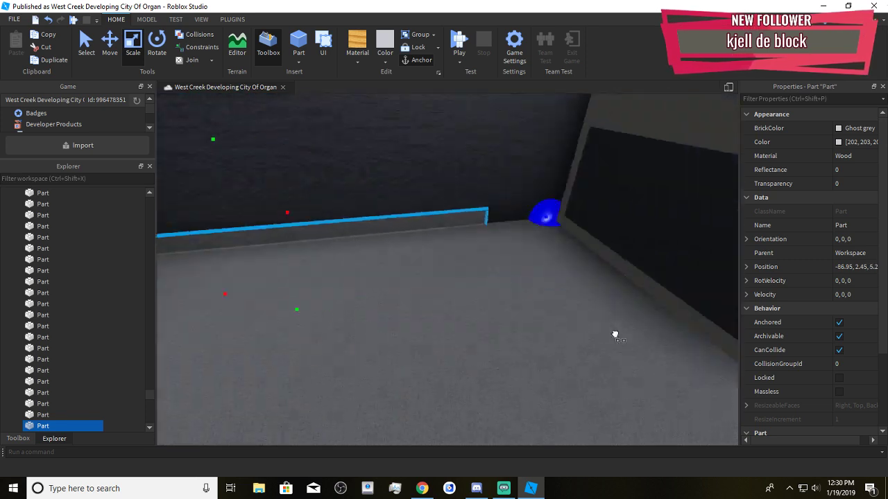
pyautogui.press('d')
pyautogui.moveTo(615, 335); pyautogui.dragTo(567, 297)
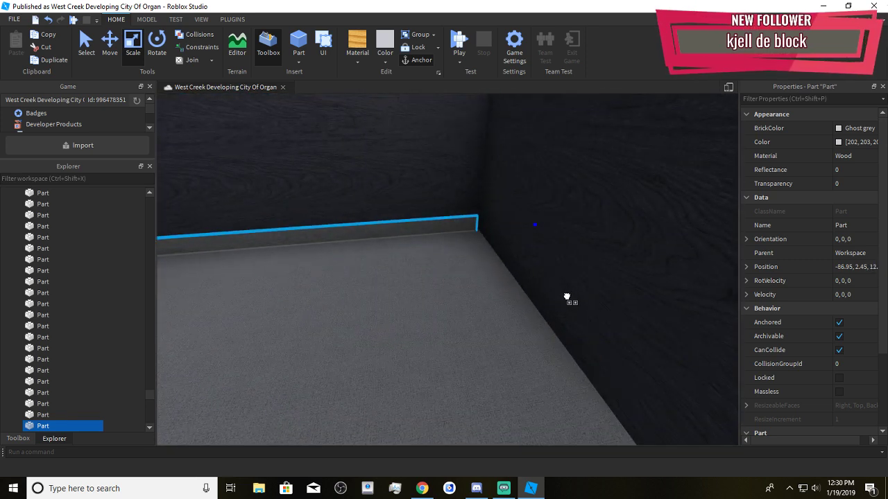
pyautogui.moveTo(566, 297); pyautogui.dragTo(557, 296, button='right')
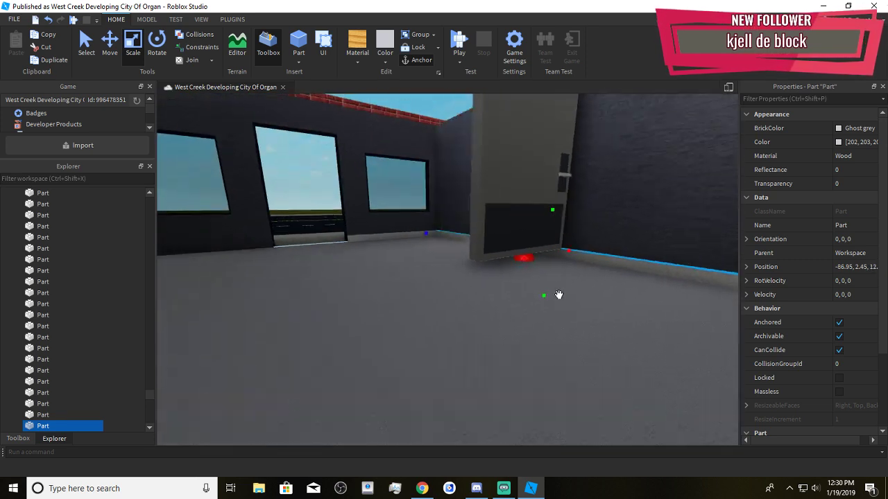
# Move a copy of the side wall baseboard across the room and set it against the opposite side wall
pyautogui.click(110, 52)
pyautogui.moveTo(514, 260); pyautogui.dragTo(422, 296)
pyautogui.moveTo(512, 266); pyautogui.dragTo(422, 296, button='right')
pyautogui.moveTo(423, 296); pyautogui.dragTo(332, 305)
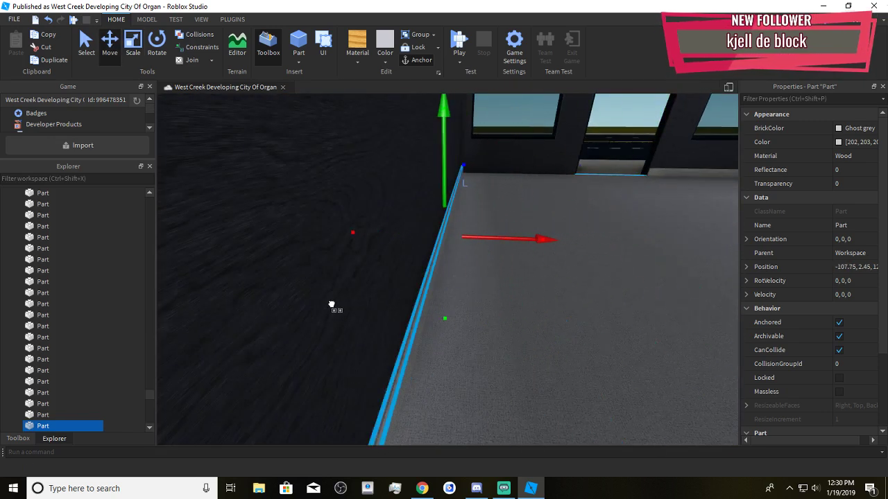
pyautogui.moveTo(328, 312); pyautogui.dragTo(483, 298, button='right')
# Fit a baseboard copy into the rear corner and stretch it across the rear wall
pyautogui.click(134, 53)
pyautogui.moveTo(292, 159); pyautogui.dragTo(436, 194, button='right')
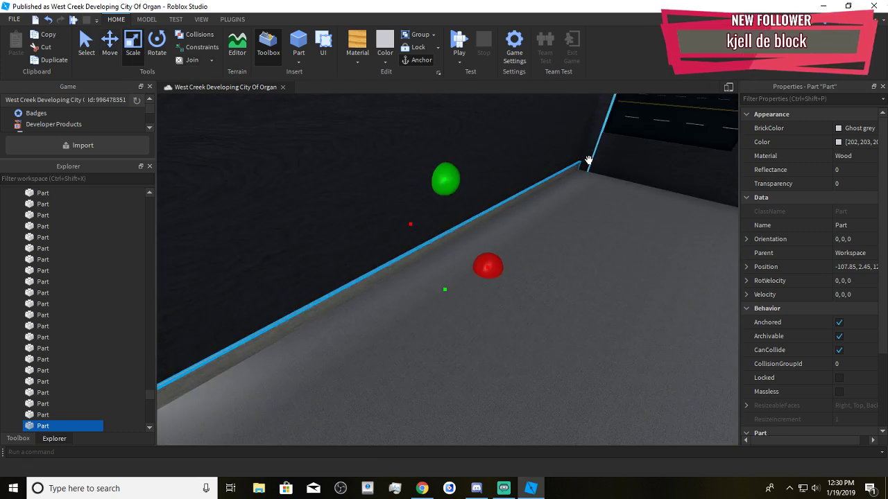
pyautogui.moveTo(589, 160); pyautogui.dragTo(514, 146, button='right')
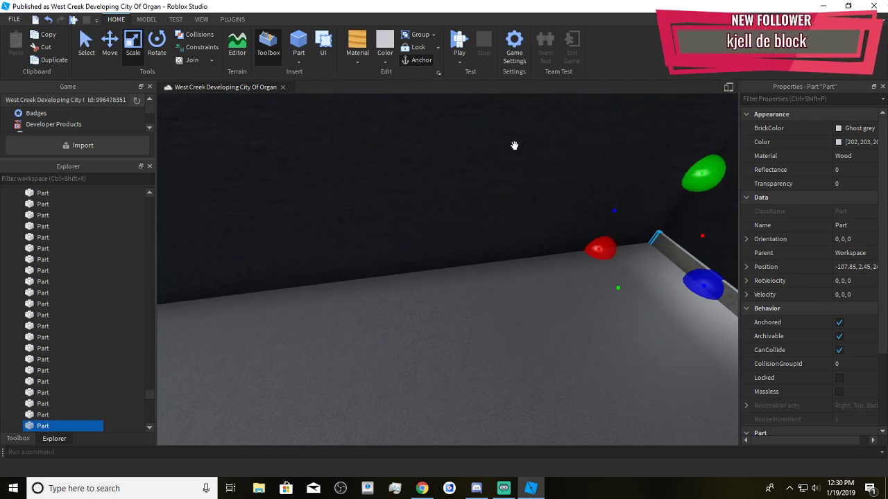
pyautogui.moveTo(609, 258); pyautogui.dragTo(314, 301)
pyautogui.moveTo(466, 294); pyautogui.dragTo(507, 284, button='right')
# Move a copy of the window wall baseboard to the wall section on the other side of the doorway
pyautogui.click(608, 244)
pyautogui.click(110, 46)
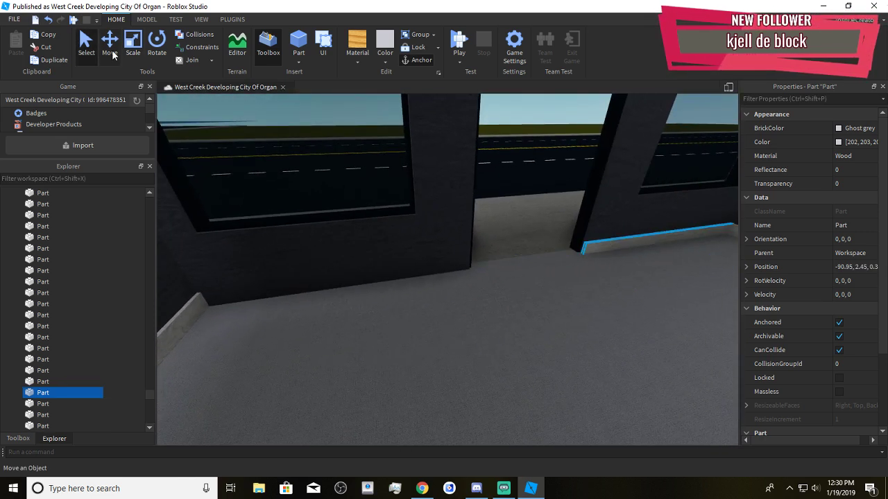
pyautogui.moveTo(555, 257); pyautogui.dragTo(134, 337)
pyautogui.moveTo(525, 261); pyautogui.dragTo(502, 271)
pyautogui.click(496, 323)
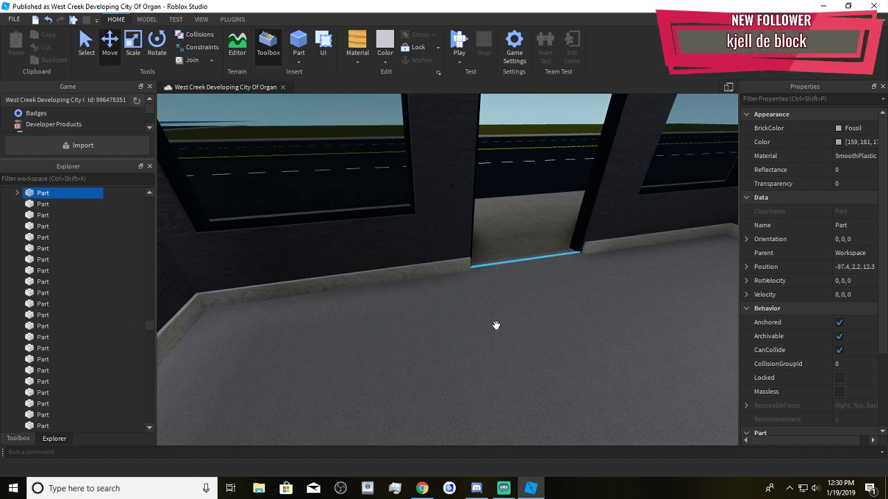
pyautogui.moveTo(496, 325); pyautogui.dragTo(509, 353, button='right')
pyautogui.scroll(-8, 509, 353)
pyautogui.click(509, 353)
pyautogui.scroll(5, 509, 353)
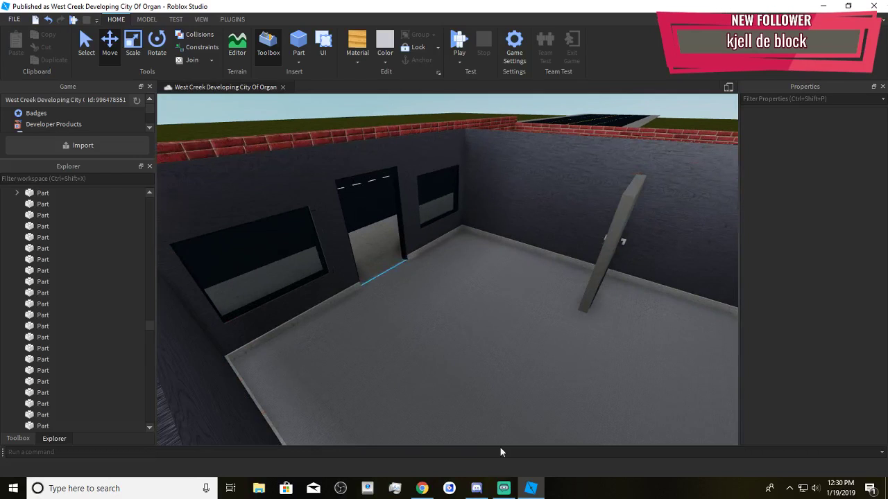
pyautogui.click(476, 488)
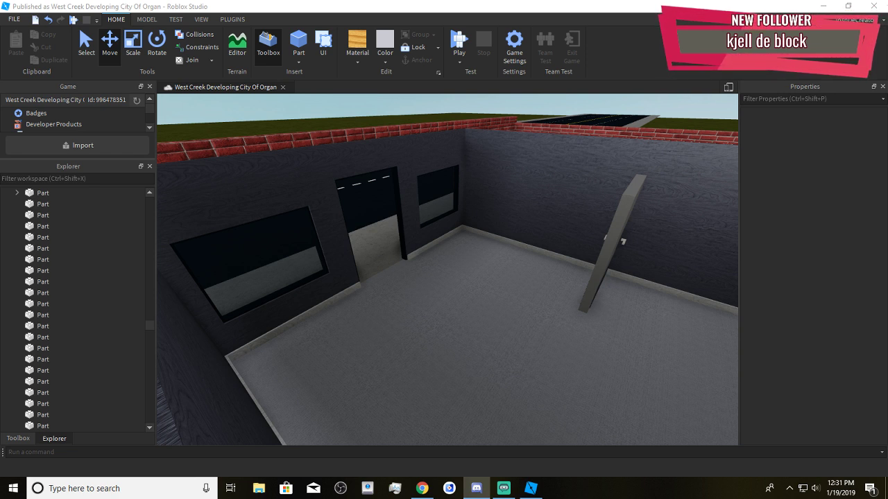
pyautogui.press('w')
pyautogui.moveTo(572, 326); pyautogui.dragTo(560, 319, button='right')
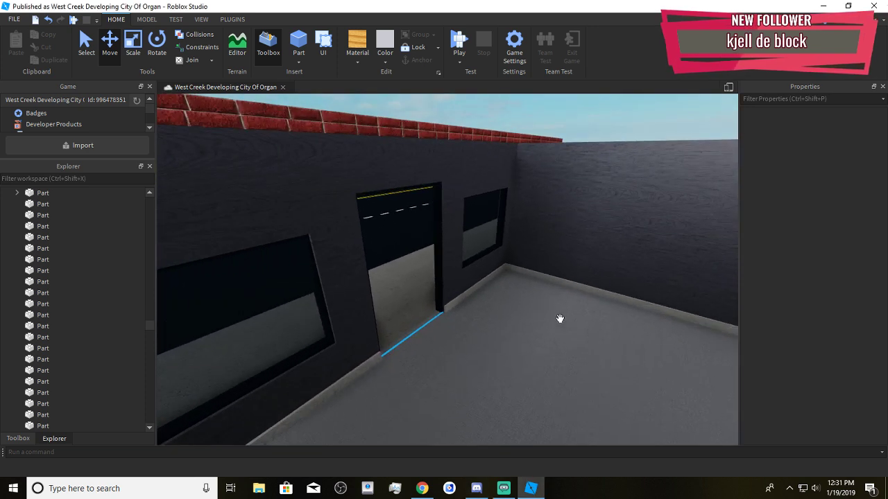
# Delete the surplus baseboard copy beside the doorway
pyautogui.click(454, 303)
pyautogui.press('Delete')
pyautogui.press('w')
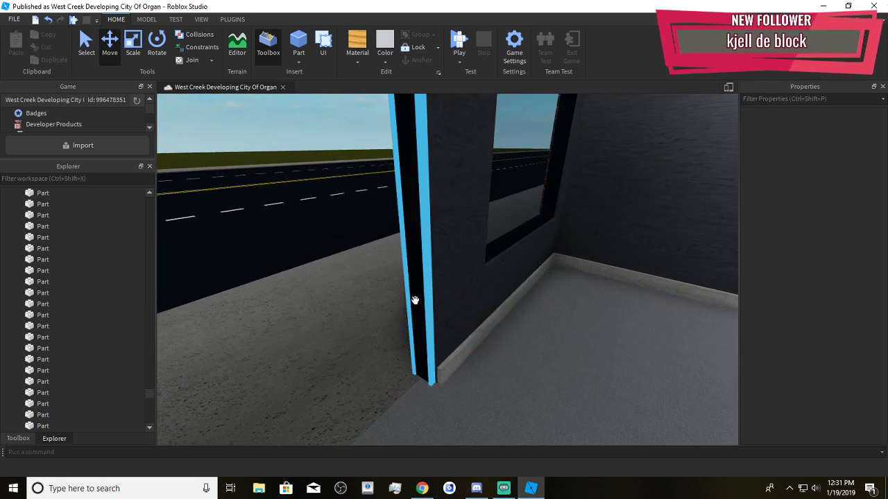
# Examine the black frame posts on both sides of the doorway and the frame's upper edge
pyautogui.click(414, 299)
pyautogui.press('s')
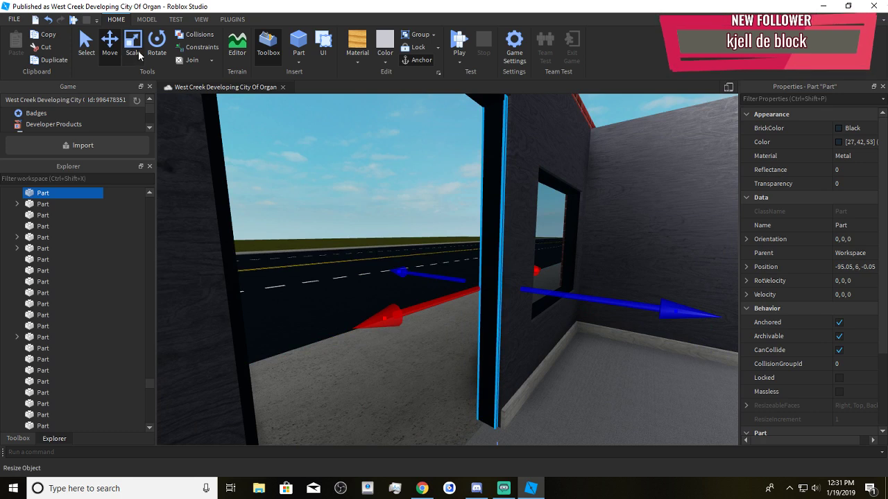
pyautogui.click(139, 55)
pyautogui.moveTo(620, 311); pyautogui.dragTo(594, 320, button='right')
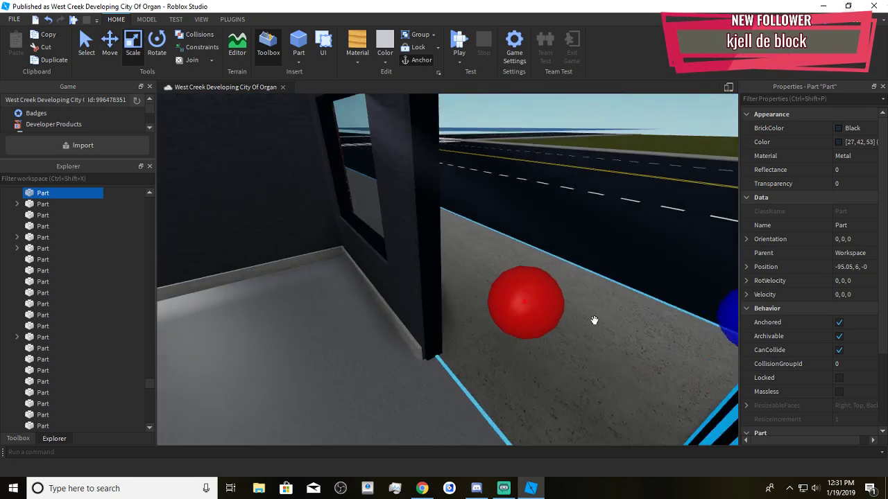
pyautogui.scroll(-1, 595, 320)
pyautogui.click(422, 258)
pyautogui.moveTo(457, 284); pyautogui.dragTo(526, 229, button='right')
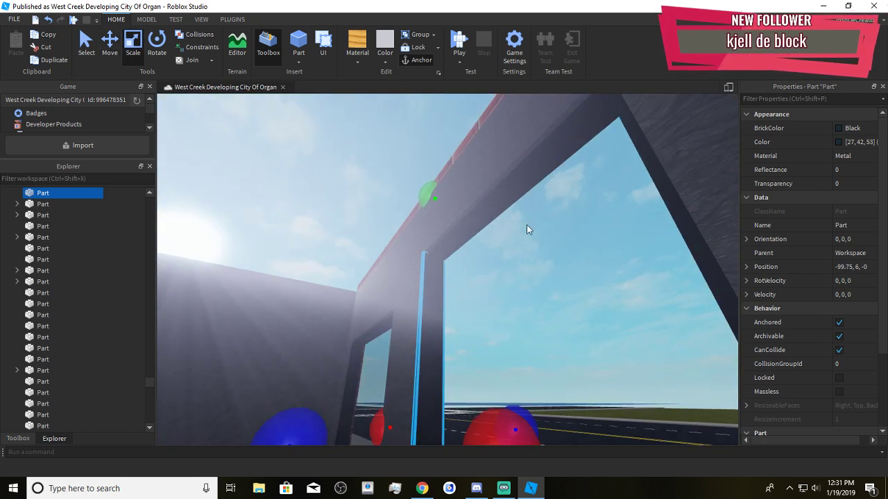
pyautogui.click(471, 207)
pyautogui.moveTo(384, 174); pyautogui.dragTo(371, 173)
pyautogui.click(396, 226)
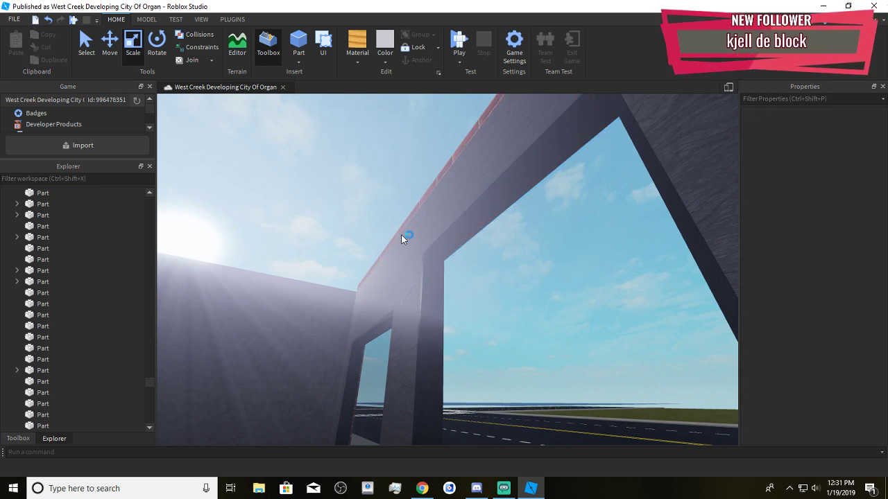
pyautogui.moveTo(572, 341); pyautogui.dragTo(572, 341, button='right')
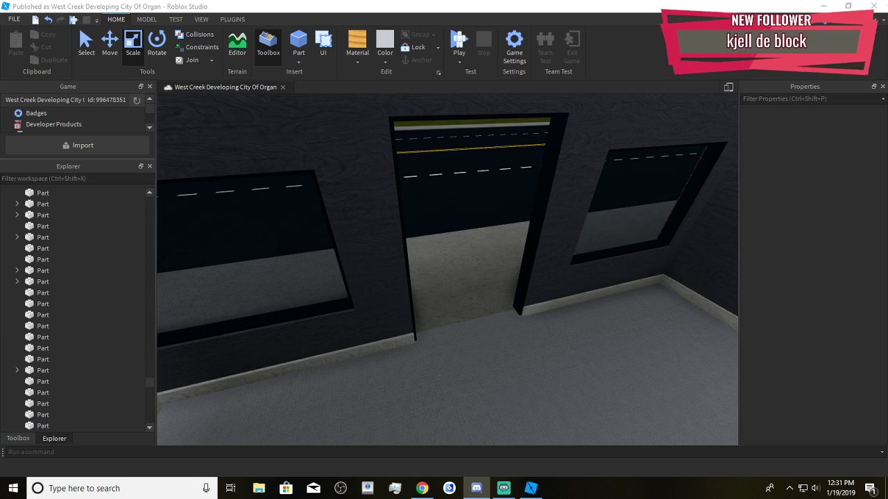
# Try the free-standing door model in front of the doorway and move it back toward the side wall
pyautogui.click(510, 352)
pyautogui.scroll(-5, 525, 357)
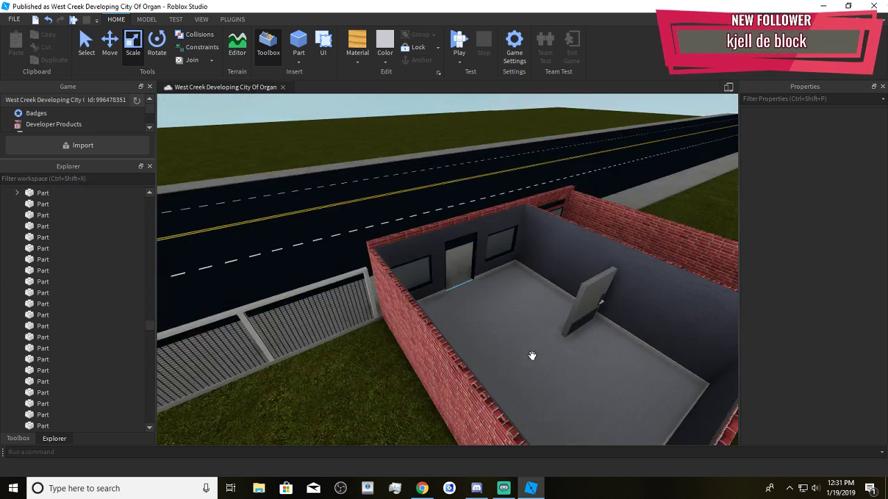
pyautogui.scroll(2, 539, 369)
pyautogui.scroll(-3, 540, 368)
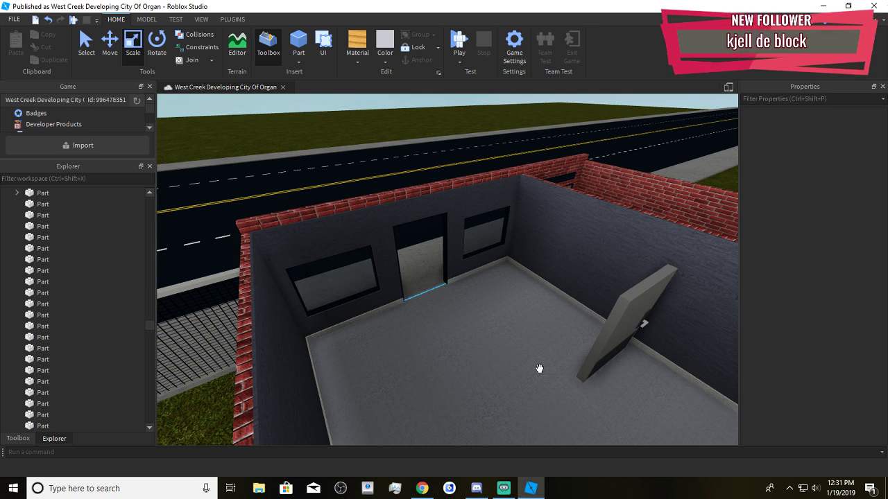
pyautogui.press('d')
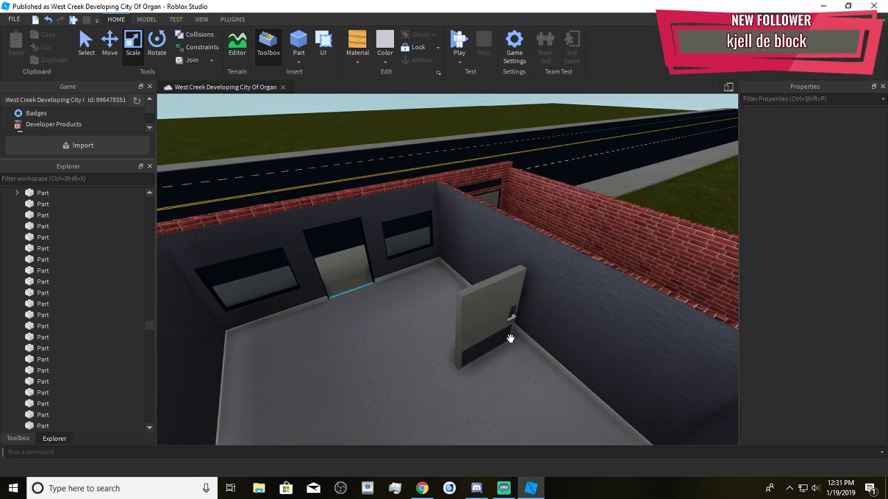
pyautogui.moveTo(479, 321); pyautogui.dragTo(354, 329)
pyautogui.moveTo(457, 388); pyautogui.dragTo(457, 388, button='right')
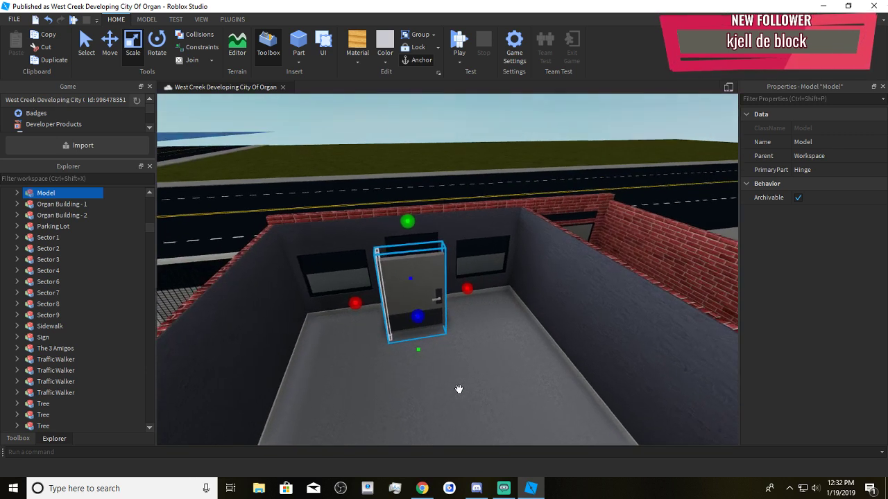
pyautogui.press('w')
pyautogui.moveTo(451, 337); pyautogui.dragTo(603, 356)
# Duplicate the black door frame post from the street side and shift the copy just inside the door opening
pyautogui.click(496, 377)
pyautogui.moveTo(497, 378); pyautogui.dragTo(497, 378, button='right')
pyautogui.press('w')
pyautogui.press('a')
pyautogui.press('w')
pyautogui.scroll(-5, 361, 145)
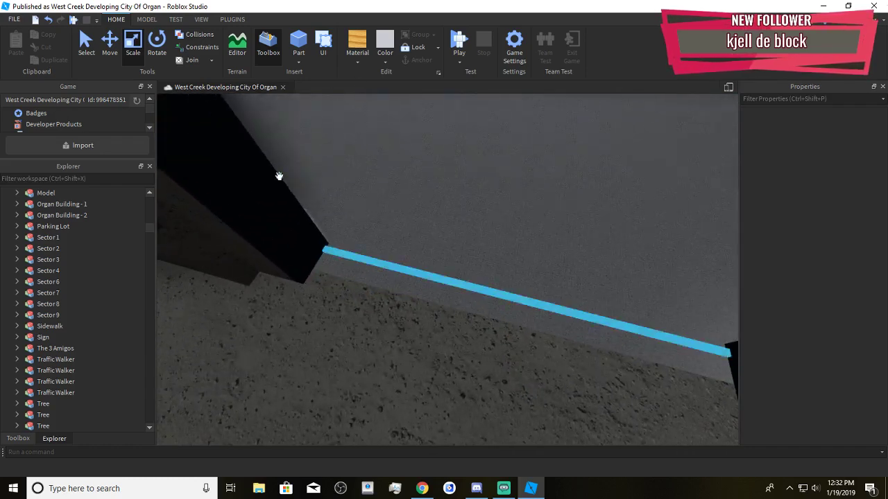
pyautogui.click(353, 193)
pyautogui.scroll(-5, 353, 195)
pyautogui.scroll(5, 412, 248)
pyautogui.moveTo(412, 247); pyautogui.dragTo(412, 248, button='right')
pyautogui.scroll(-5, 412, 247)
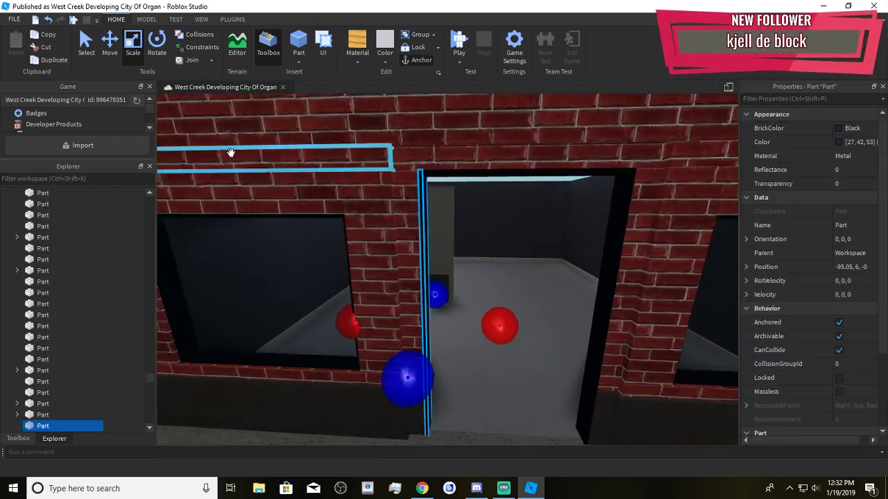
pyautogui.click(110, 52)
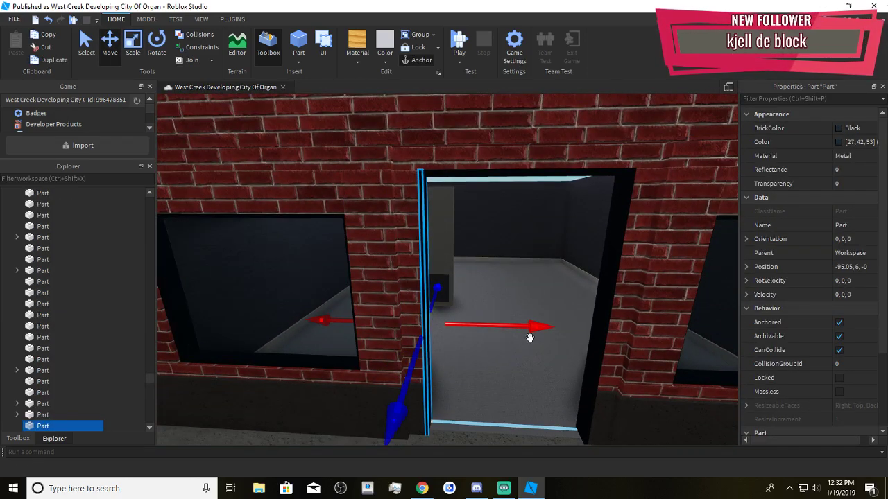
pyautogui.moveTo(529, 338); pyautogui.dragTo(533, 338)
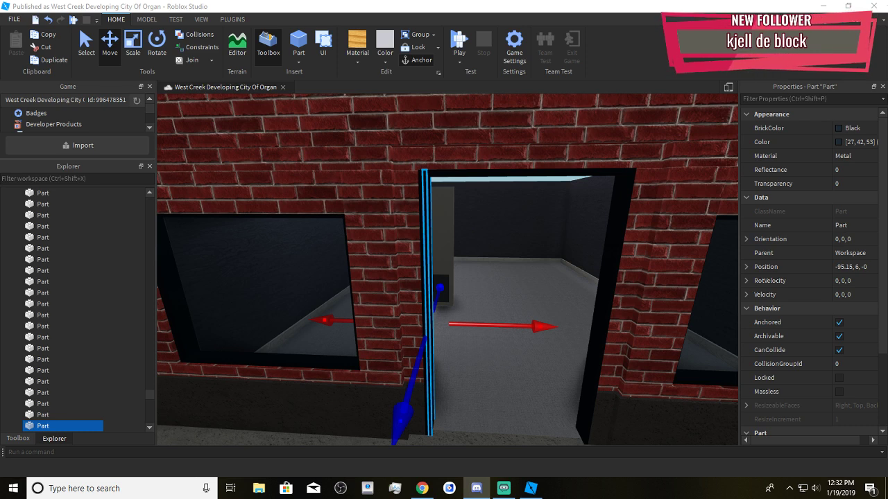
# Resize the post copy to fit under the frame and stretch it across the doorway as a full door panel
pyautogui.hotkey('ctrl', '3')
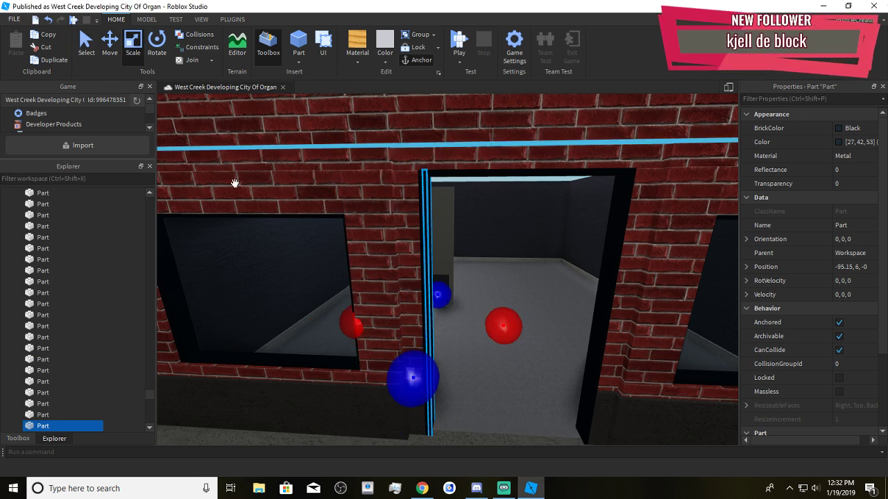
pyautogui.moveTo(235, 183); pyautogui.dragTo(233, 169, button='right')
pyautogui.moveTo(435, 163); pyautogui.dragTo(437, 166)
pyautogui.moveTo(436, 166); pyautogui.dragTo(438, 277, button='right')
pyautogui.moveTo(405, 297); pyautogui.dragTo(565, 317)
pyautogui.moveTo(565, 317); pyautogui.dragTo(527, 316, button='right')
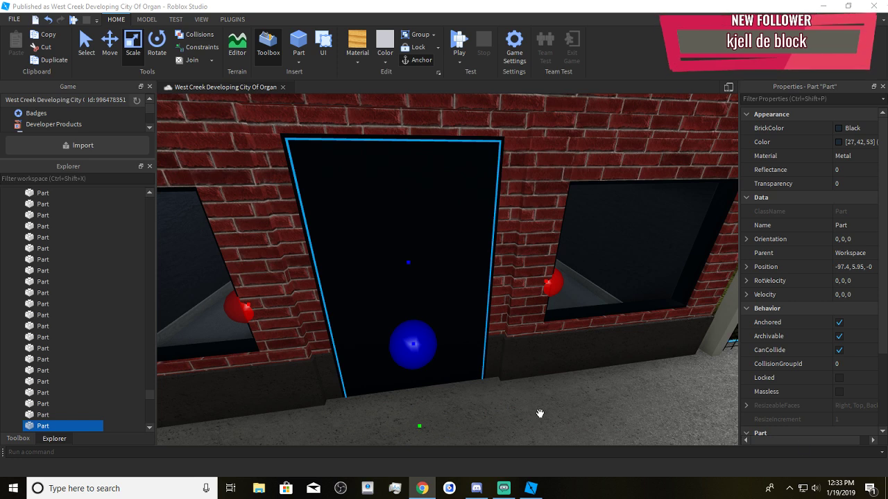
# Set the door panel's material to Smooth Plastic and its color to Medium stone grey
pyautogui.moveTo(538, 414); pyautogui.dragTo(446, 409, button='right')
pyautogui.press('w')
pyautogui.moveTo(391, 431); pyautogui.dragTo(412, 396)
pyautogui.press('a')
pyautogui.moveTo(412, 396); pyautogui.dragTo(430, 333, button='right')
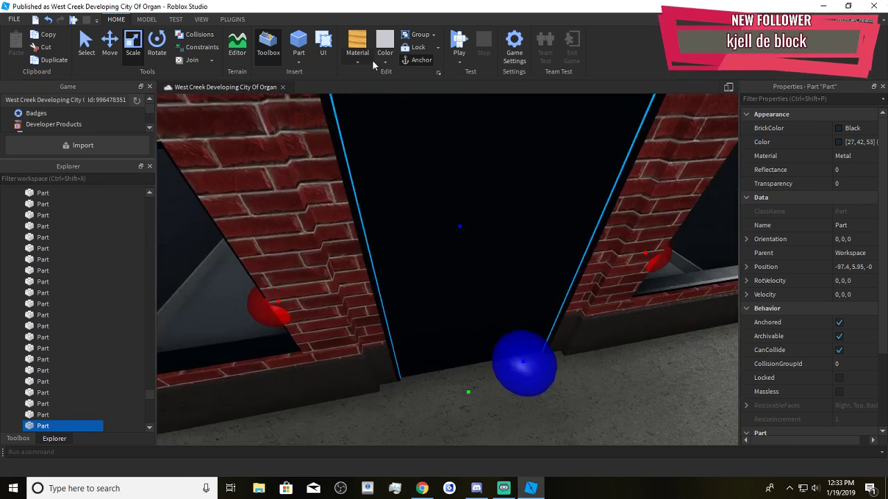
pyautogui.click(367, 59)
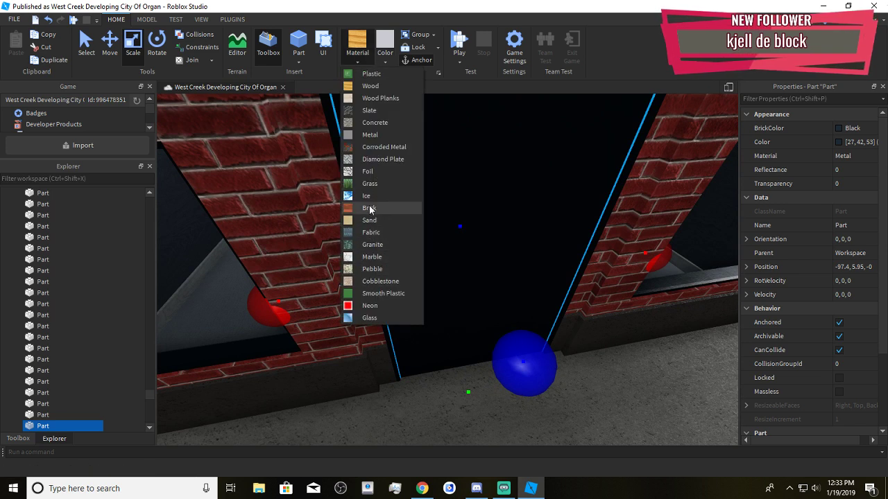
pyautogui.click(373, 294)
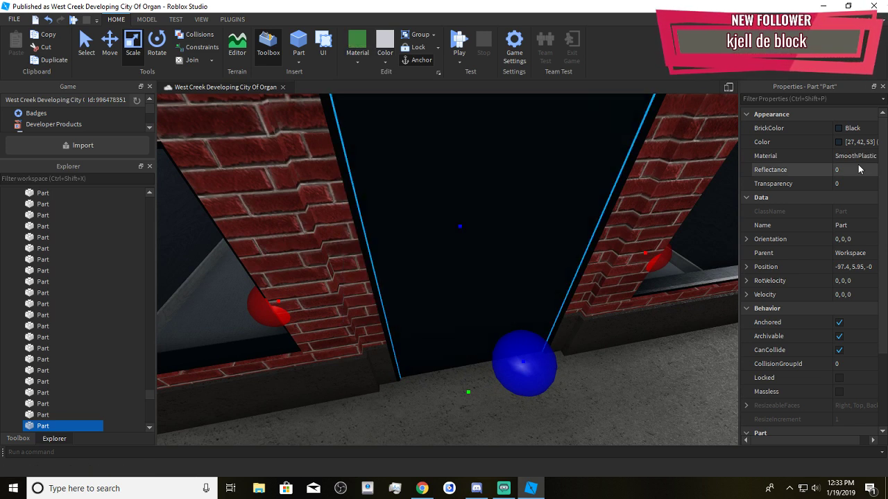
pyautogui.click(385, 60)
pyautogui.click(423, 251)
pyautogui.moveTo(444, 291); pyautogui.dragTo(486, 316, button='right')
pyautogui.scroll(-5, 486, 316)
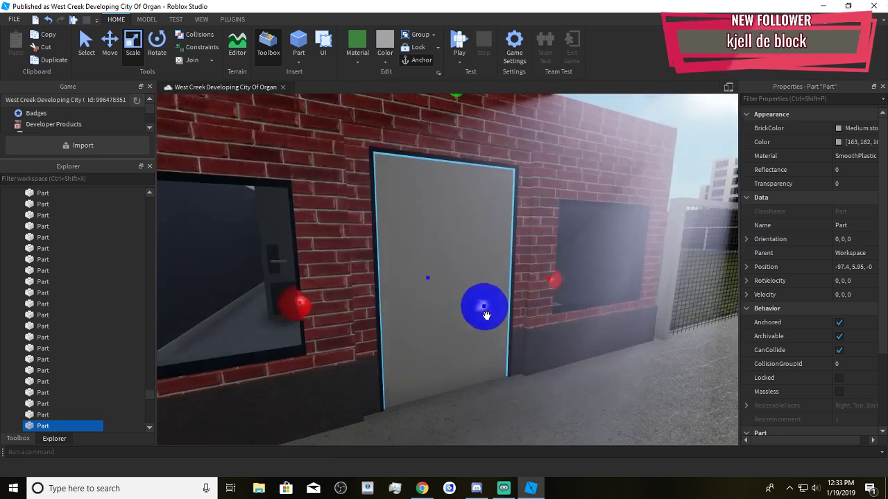
# Shrink the door panel's height to a low rail across the base of the doorway
pyautogui.moveTo(490, 104); pyautogui.dragTo(497, 310)
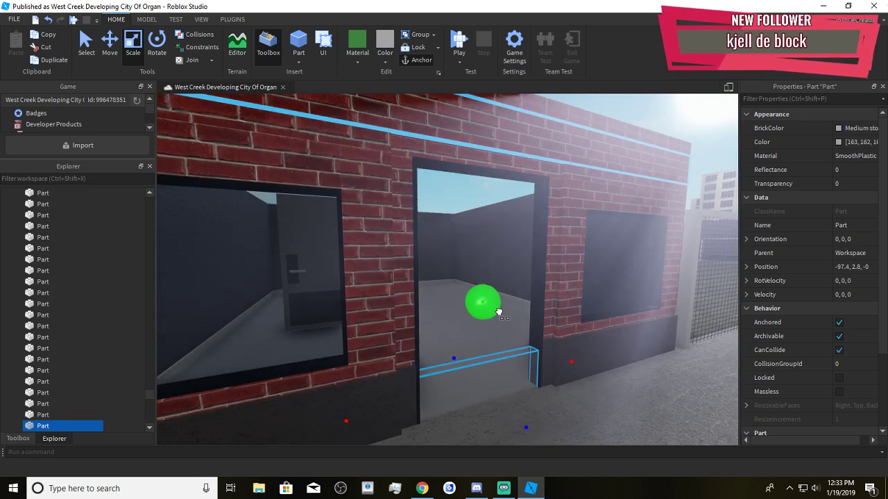
pyautogui.press('w')
pyautogui.moveTo(498, 310); pyautogui.dragTo(576, 291, button='right')
pyautogui.press('s')
pyautogui.press('w')
pyautogui.moveTo(503, 384); pyautogui.dragTo(506, 383, button='right')
pyautogui.moveTo(506, 384); pyautogui.dragTo(496, 369)
pyautogui.moveTo(493, 357); pyautogui.dragTo(493, 356, button='right')
pyautogui.press('s')
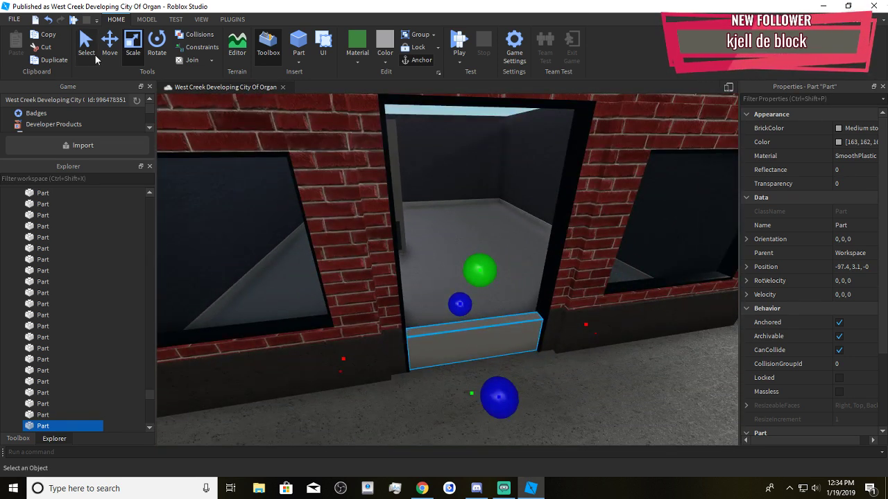
# Duplicate the lower door rail and raise the copy to the head of the door frame
pyautogui.click(110, 43)
pyautogui.hotkey('ctrl', 'd')
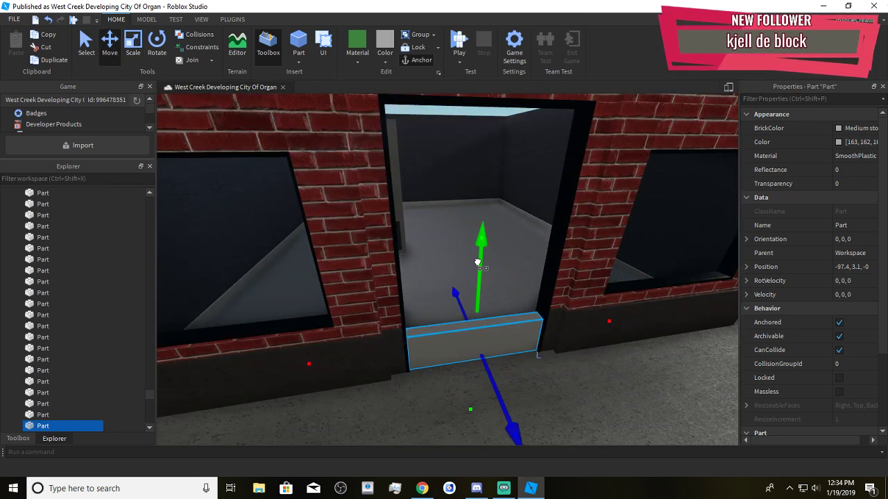
pyautogui.moveTo(477, 263); pyautogui.dragTo(477, 262, button='right')
pyautogui.moveTo(478, 276); pyautogui.dragTo(509, 76)
pyautogui.moveTo(467, 312); pyautogui.dragTo(469, 252)
# Narrow a copy of the upper rail and stretch it down to the lower rail as a vertical door stile
pyautogui.click(134, 41)
pyautogui.click(110, 43)
pyautogui.click(134, 43)
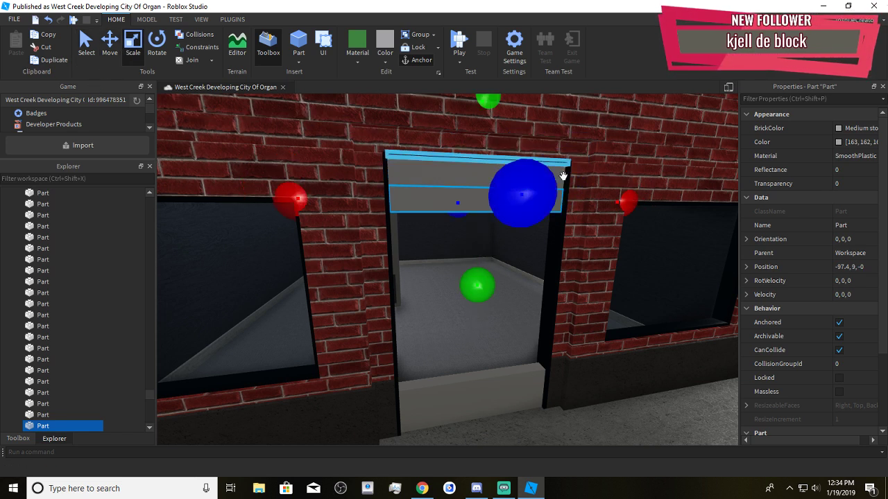
pyautogui.moveTo(626, 198); pyautogui.dragTo(492, 218)
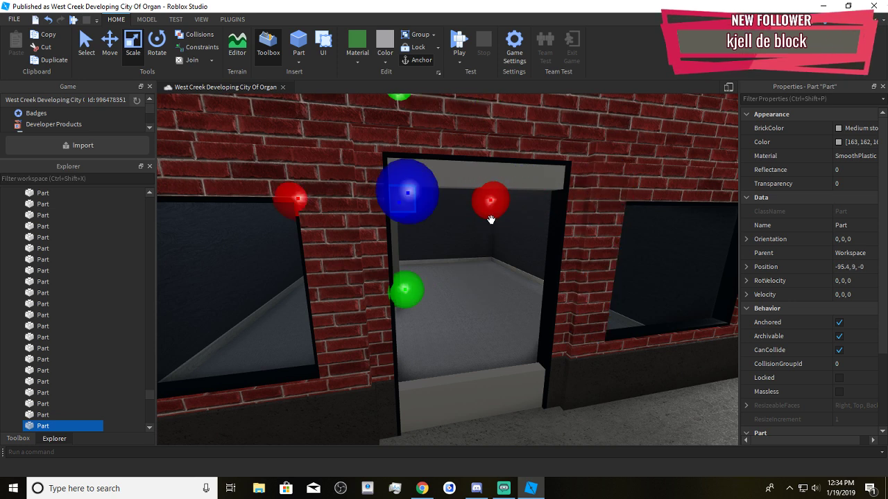
pyautogui.moveTo(491, 218); pyautogui.dragTo(479, 232, button='right')
pyautogui.moveTo(469, 240); pyautogui.dragTo(467, 366)
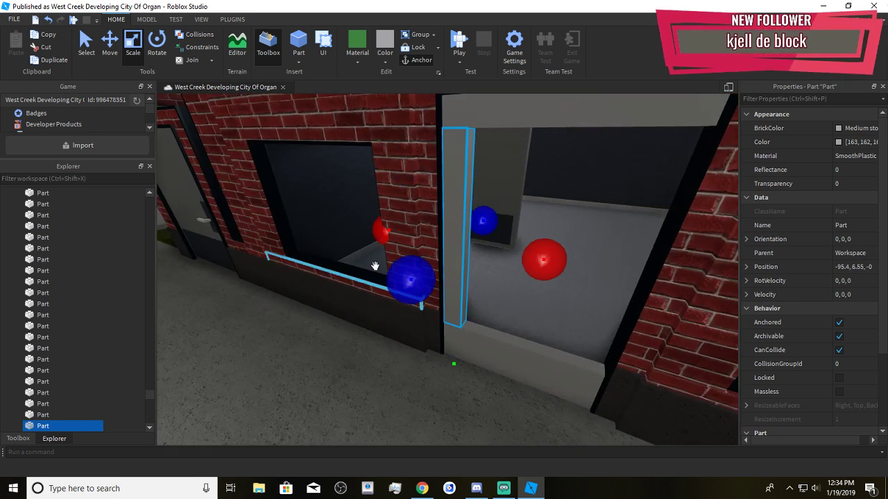
# Move a copy of the door stile across to the opposite side of the doorway
pyautogui.click(110, 45)
pyautogui.moveTo(445, 177); pyautogui.dragTo(485, 202, button='right')
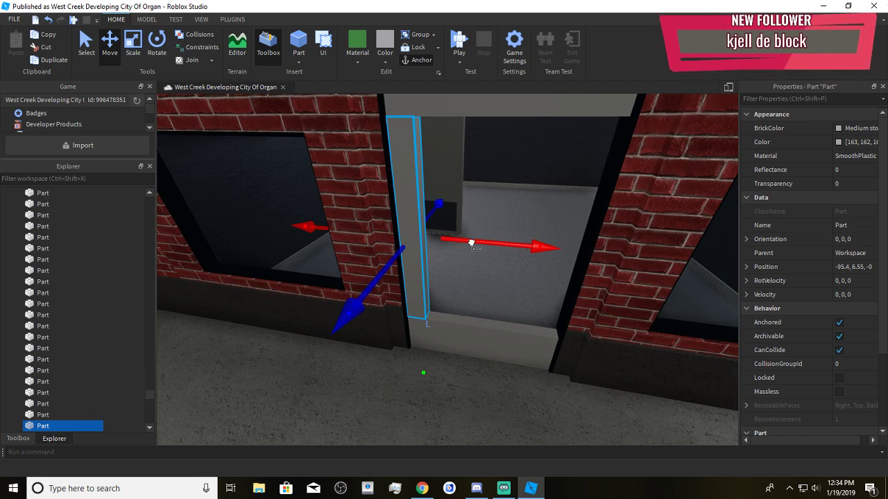
pyautogui.moveTo(471, 242); pyautogui.dragTo(583, 301)
# Shift another stile copy inward, resize it and stretch it across the gap between the stiles as the door's pane
pyautogui.moveTo(506, 256); pyautogui.dragTo(478, 254)
pyautogui.hotkey('ctrl', '3')
pyautogui.moveTo(333, 170); pyautogui.dragTo(527, 240, button='right')
pyautogui.moveTo(545, 258); pyautogui.dragTo(530, 254)
pyautogui.moveTo(529, 253); pyautogui.dragTo(435, 258, button='right')
pyautogui.moveTo(435, 258); pyautogui.dragTo(268, 275)
pyautogui.moveTo(431, 305); pyautogui.dragTo(436, 290, button='right')
pyautogui.scroll(-3, 435, 290)
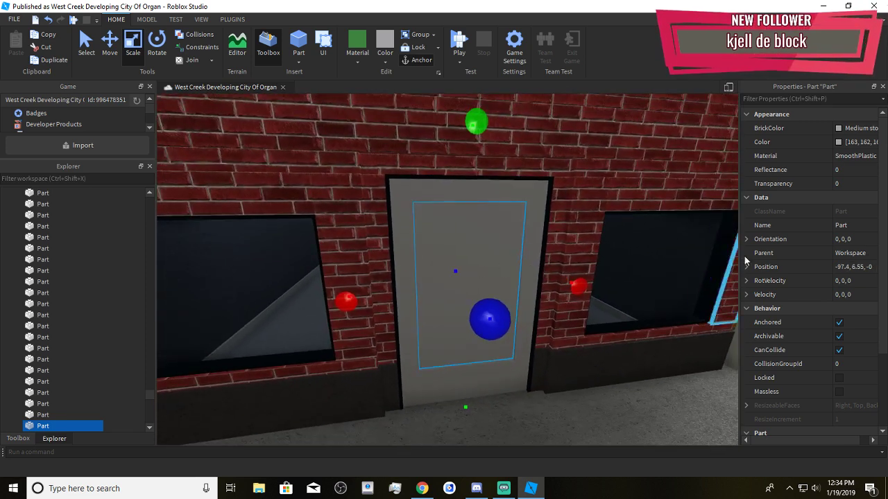
# Set the door pane's transparency to 0.7 and its color to Institutional white
pyautogui.click(839, 183)
pyautogui.write('.7')
pyautogui.press('Return')
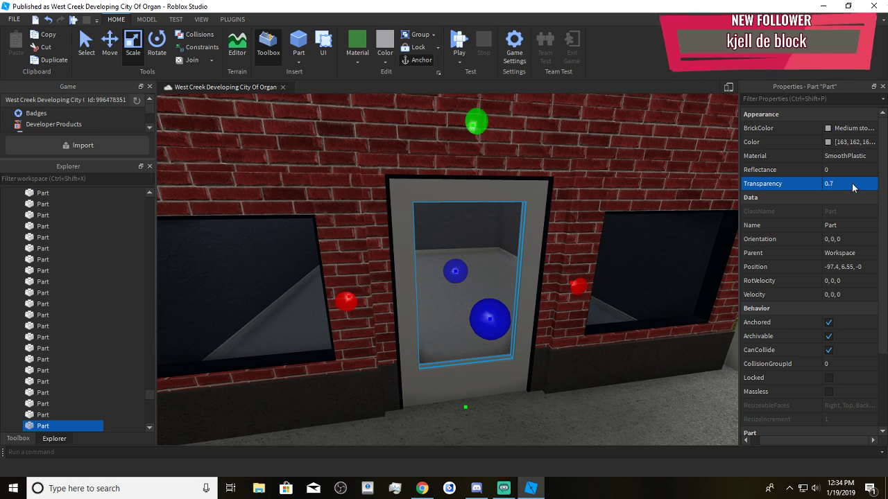
pyautogui.click(381, 51)
pyautogui.click(536, 256)
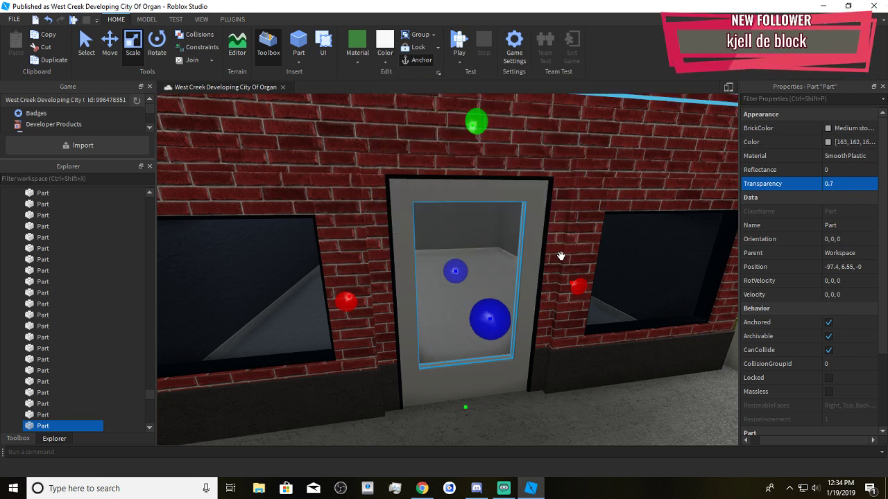
# Set the door pane's transparency to 0.2 and pick Institutional white as its color again
pyautogui.click(860, 185)
pyautogui.write('.2')
pyautogui.press('Return')
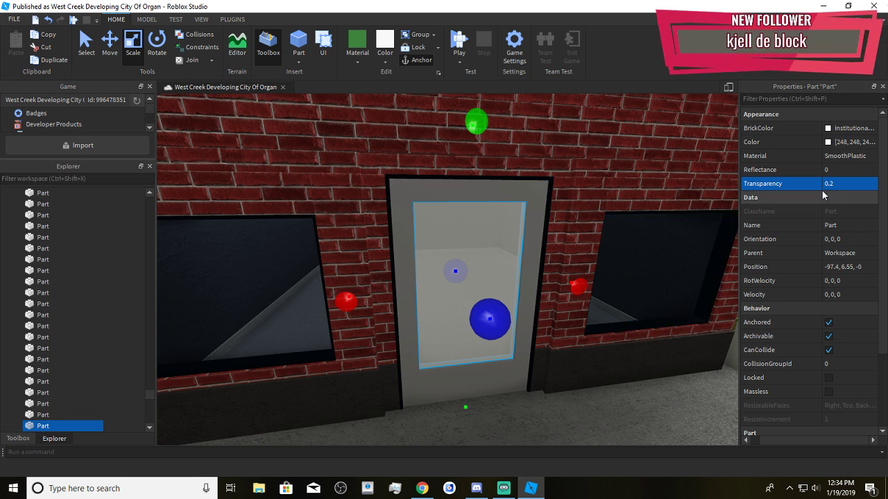
pyautogui.click(839, 128)
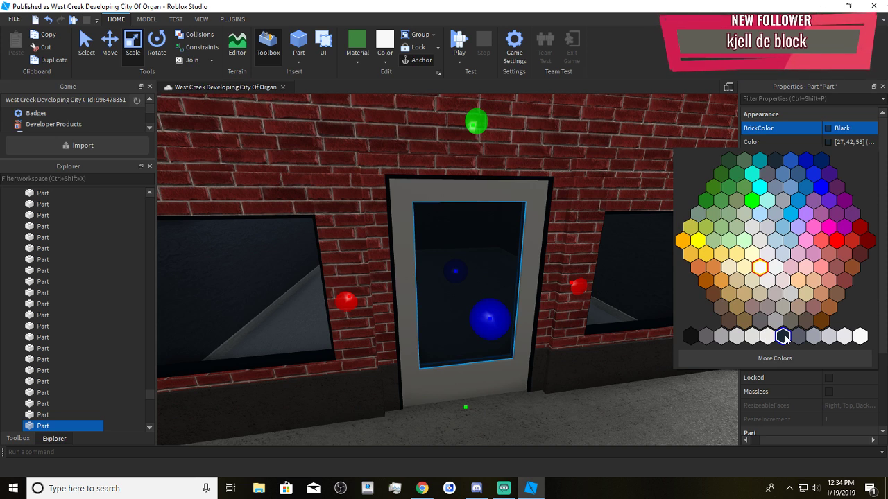
pyautogui.click(859, 337)
# Change the glass of both front windows to Institutional white with a transparency of 0.8
pyautogui.click(671, 281)
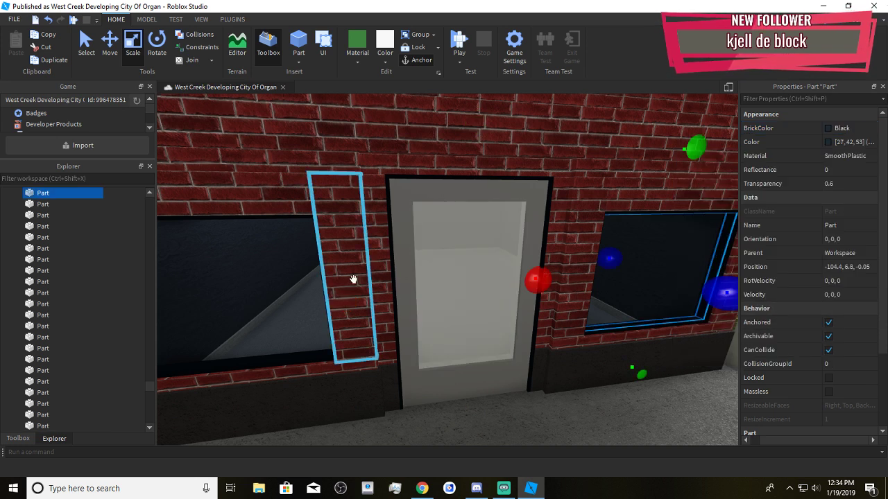
pyautogui.keyDown('ctrl'); pyautogui.click(352, 279); pyautogui.keyUp('ctrl')
pyautogui.click(385, 40)
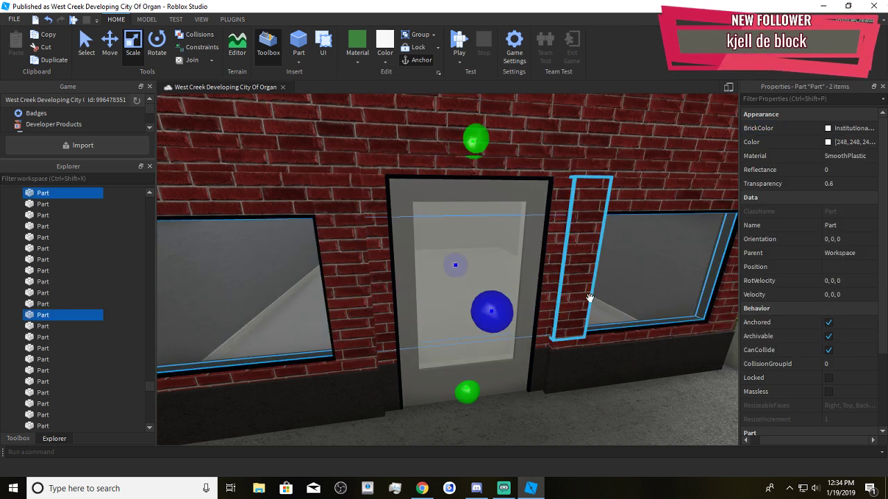
pyautogui.click(870, 186)
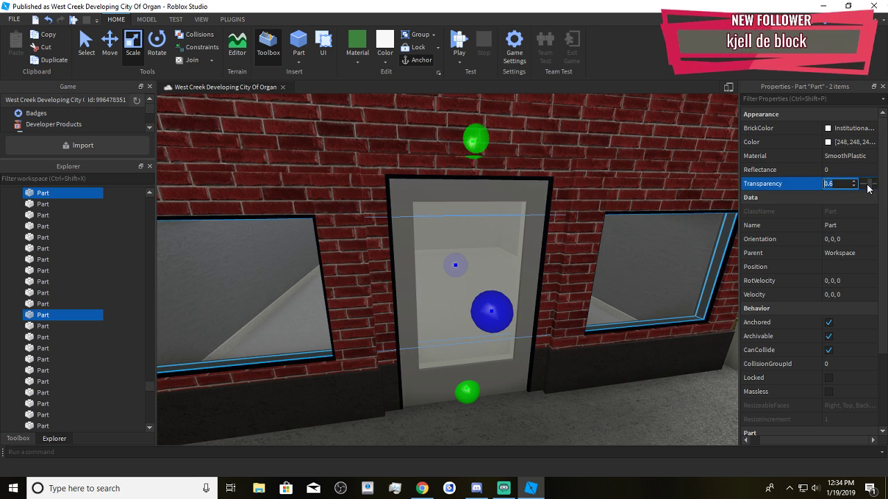
pyautogui.write('.8')
pyautogui.press('Return')
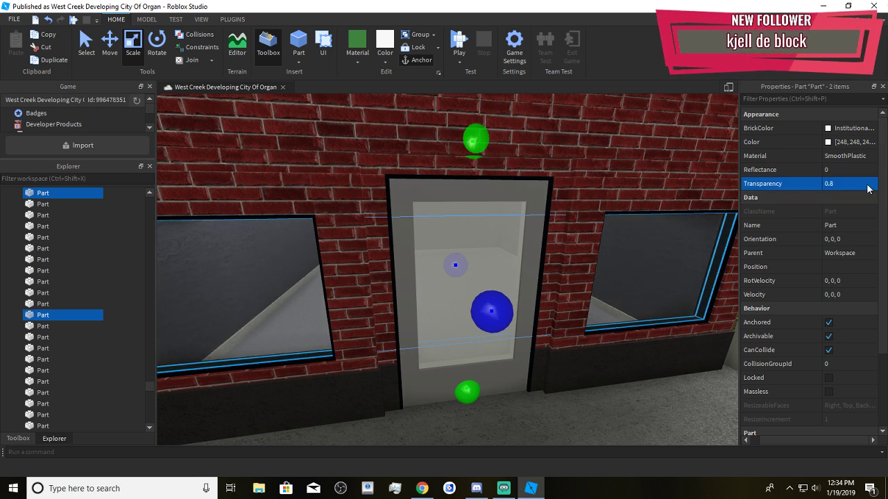
# Change the L-shaped window glass around the side door to Institutional white with a transparency of 0.2
pyautogui.moveTo(559, 241); pyautogui.dragTo(516, 232, button='right')
pyautogui.press('s')
pyautogui.press('w')
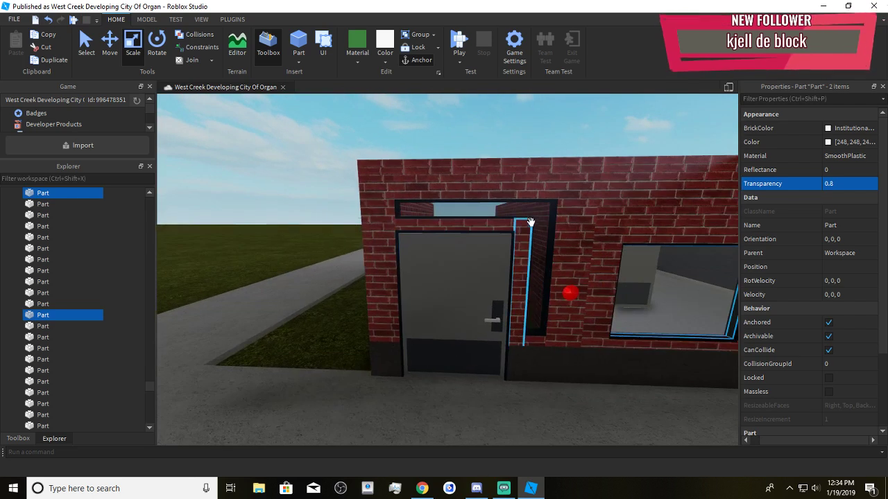
pyautogui.click(527, 203)
pyautogui.click(387, 43)
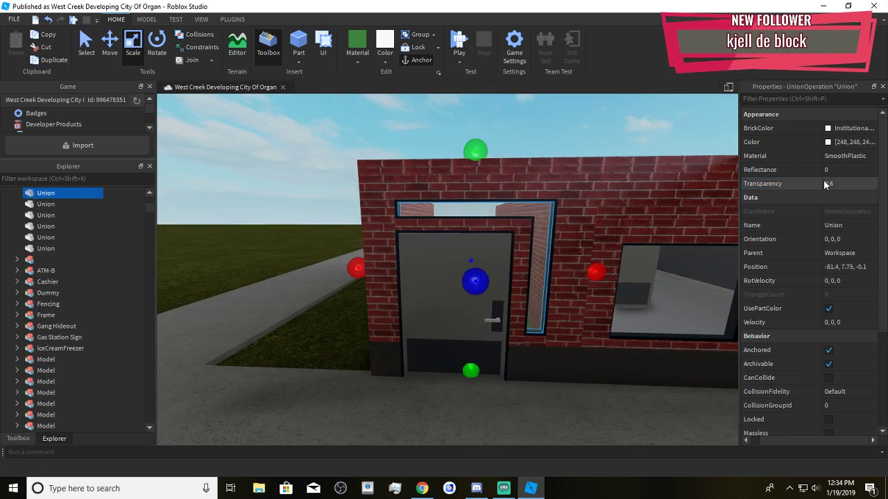
pyautogui.click(839, 183)
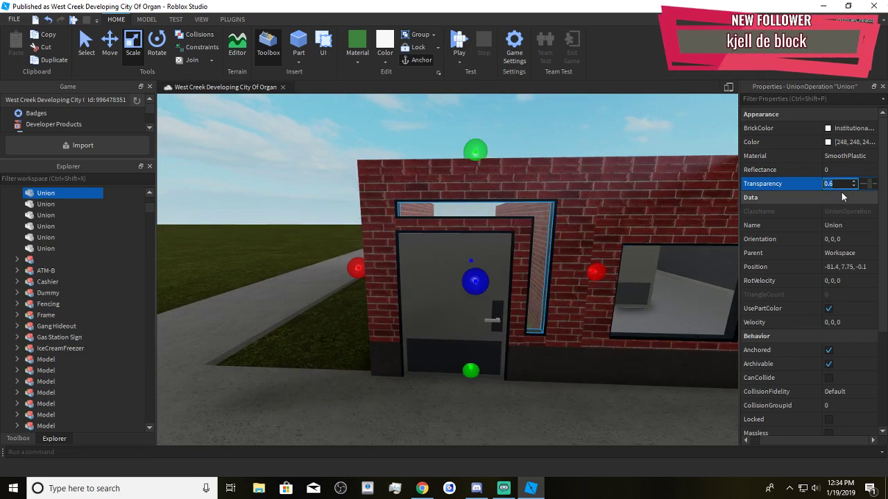
pyautogui.write('.2')
pyautogui.press('Return')
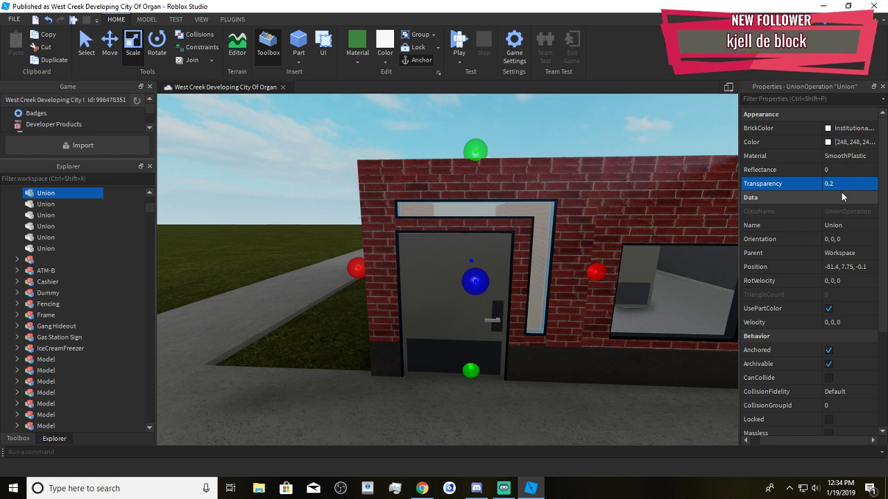
pyautogui.click(507, 388)
# Examine the front facade with its glazed door, windows and side entrance from several distances
pyautogui.press('d')
pyautogui.click(484, 493)
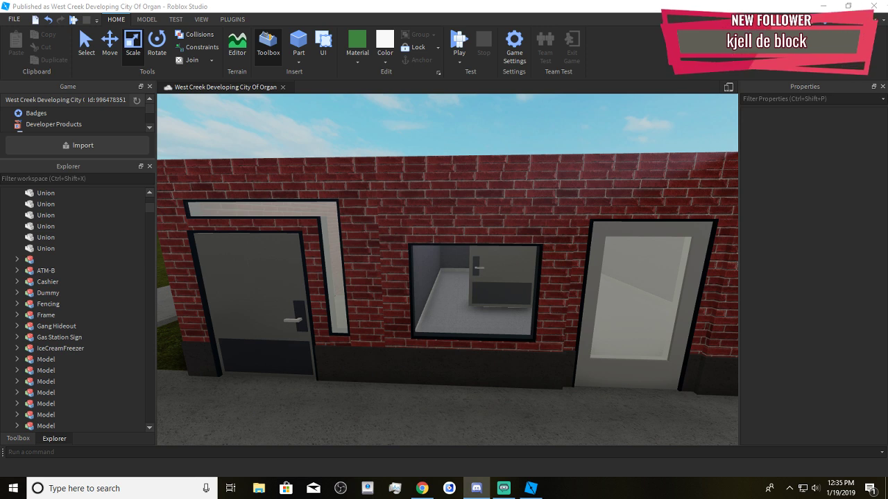
pyautogui.press('s')
pyautogui.moveTo(646, 376); pyautogui.dragTo(644, 377, button='right')
pyautogui.press('w')
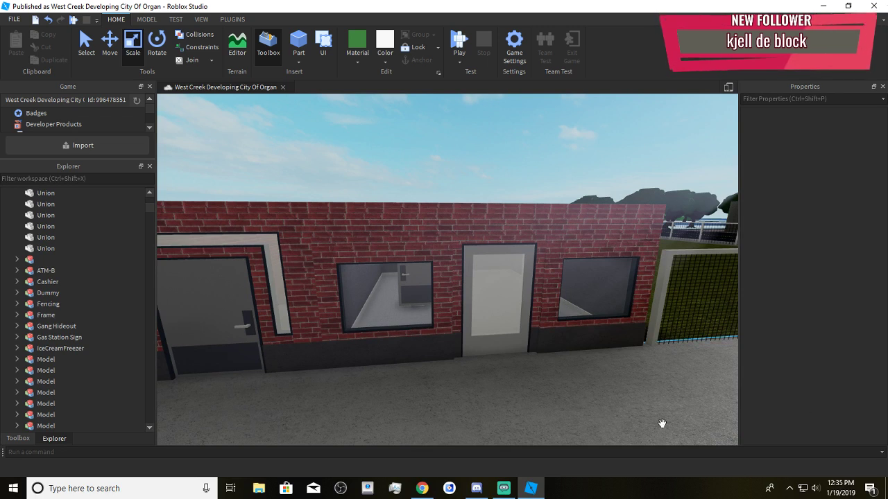
pyautogui.scroll(3, 615, 380)
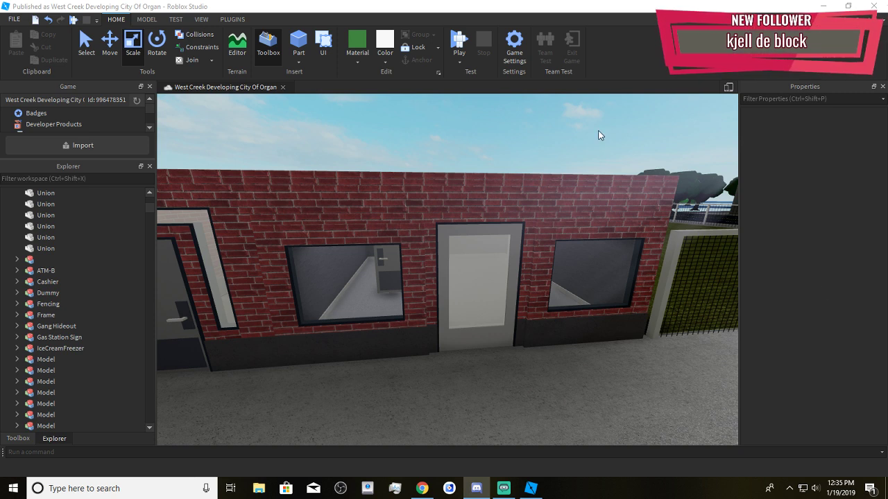
pyautogui.press('s')
pyautogui.moveTo(498, 365); pyautogui.dragTo(494, 372, button='right')
pyautogui.press('w')
pyautogui.click(477, 495)
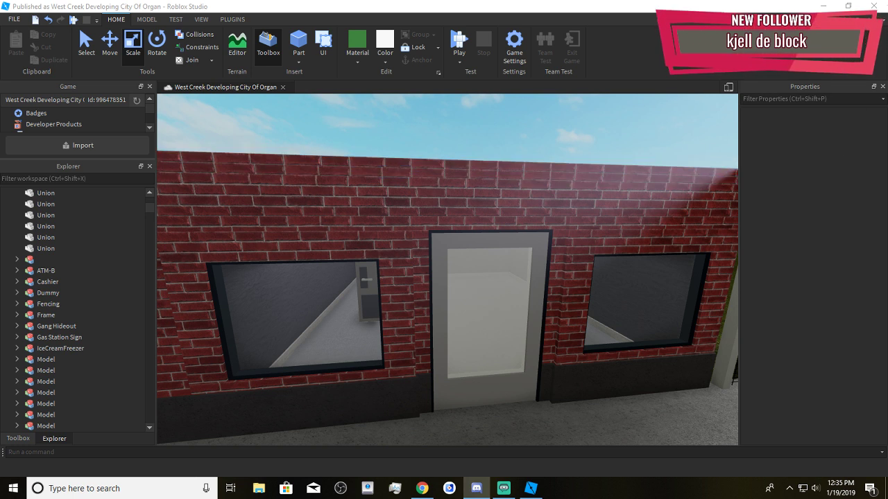
# Cut the topmost brick strip from the top edge of the front wall
pyautogui.moveTo(525, 176); pyautogui.dragTo(489, 175, button='right')
pyautogui.click(490, 154)
pyautogui.scroll(-5, 489, 174)
pyautogui.scroll(5, 490, 174)
pyautogui.scroll(-3, 493, 219)
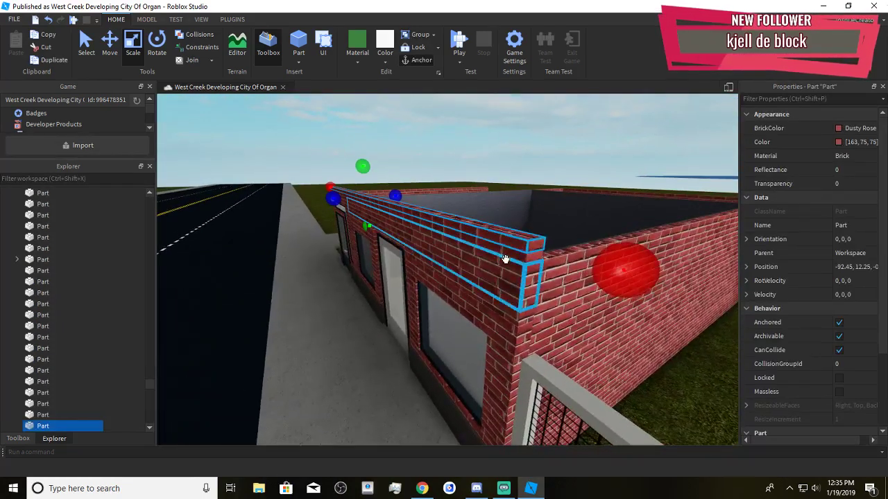
pyautogui.click(505, 254)
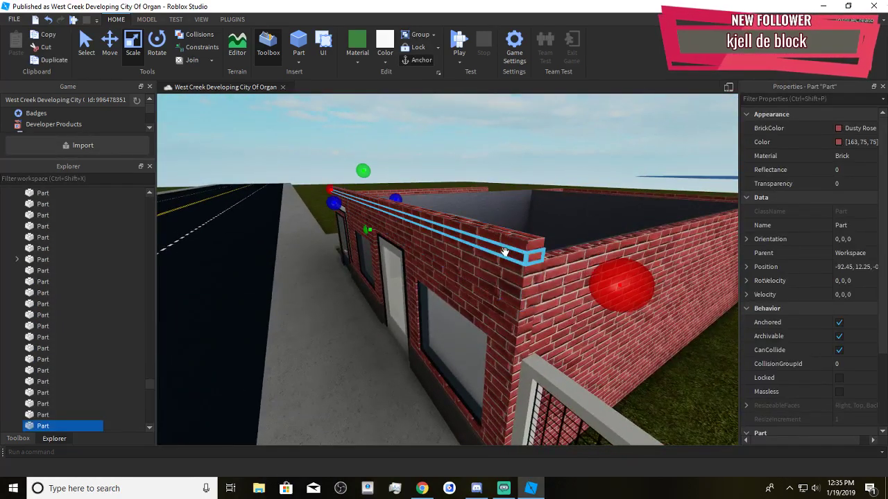
pyautogui.click(505, 246)
pyautogui.hotkey('ctrl', 'x')
pyautogui.click(504, 249)
pyautogui.moveTo(504, 249); pyautogui.dragTo(492, 201, button='right')
pyautogui.moveTo(494, 203); pyautogui.dragTo(480, 189)
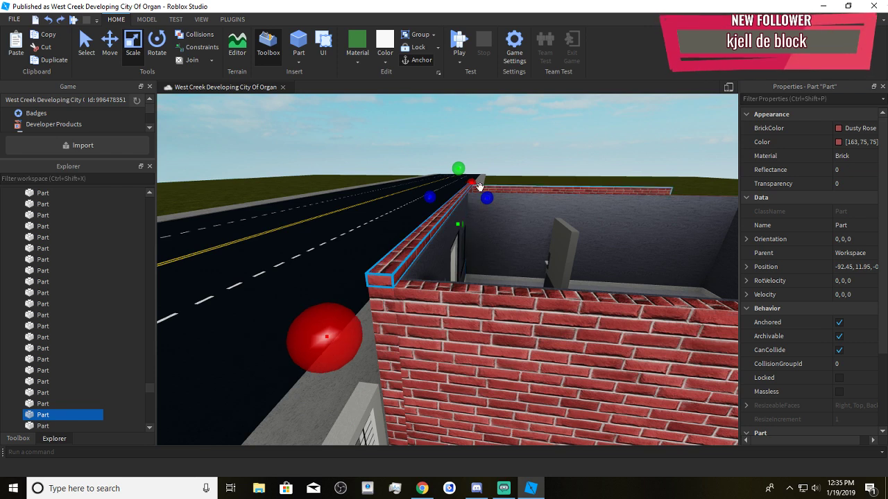
pyautogui.click(497, 158)
# Inspect the roofline of the building and the grass-floored passage behind the side door
pyautogui.moveTo(512, 256); pyautogui.dragTo(517, 286, button='right')
pyautogui.moveTo(582, 407); pyautogui.dragTo(590, 400, button='right')
pyautogui.press('a')
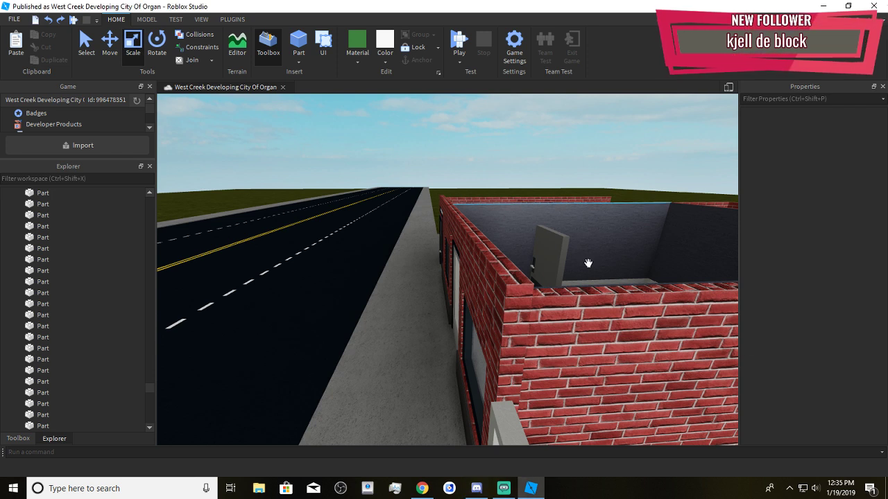
pyautogui.press('a')
pyautogui.moveTo(492, 127); pyautogui.dragTo(510, 128, button='right')
pyautogui.press('w')
pyautogui.moveTo(520, 211); pyautogui.dragTo(521, 211, button='right')
pyautogui.press('w')
pyautogui.moveTo(554, 253); pyautogui.dragTo(562, 356, button='right')
pyautogui.press('s')
pyautogui.press('w')
pyautogui.press('s')
pyautogui.click(421, 488)
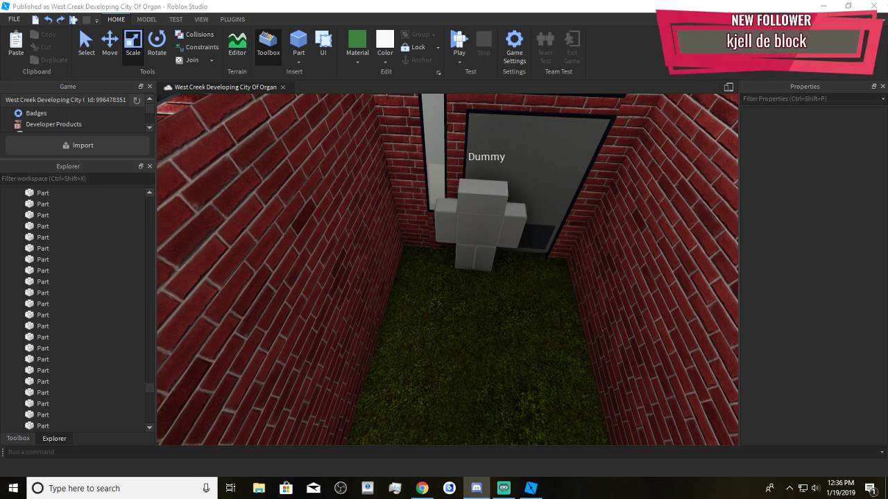
# Reposition the Dummy on the grass of the passage behind the side door
pyautogui.moveTo(489, 328); pyautogui.dragTo(488, 325, button='right')
pyautogui.moveTo(463, 269); pyautogui.dragTo(489, 348)
pyautogui.click(453, 394)
pyautogui.scroll(-5, 455, 394)
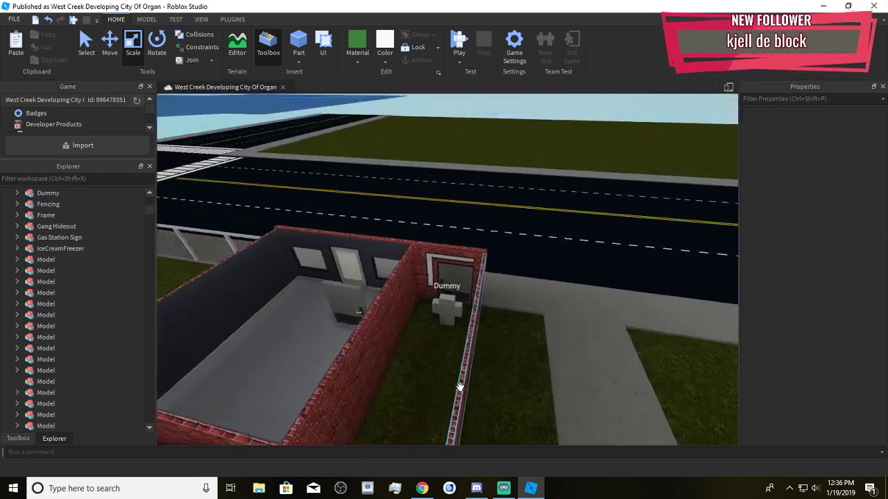
pyautogui.scroll(3, 460, 386)
pyautogui.moveTo(574, 356); pyautogui.dragTo(574, 358, button='right')
pyautogui.moveTo(504, 340); pyautogui.dragTo(503, 338)
pyautogui.click(496, 388)
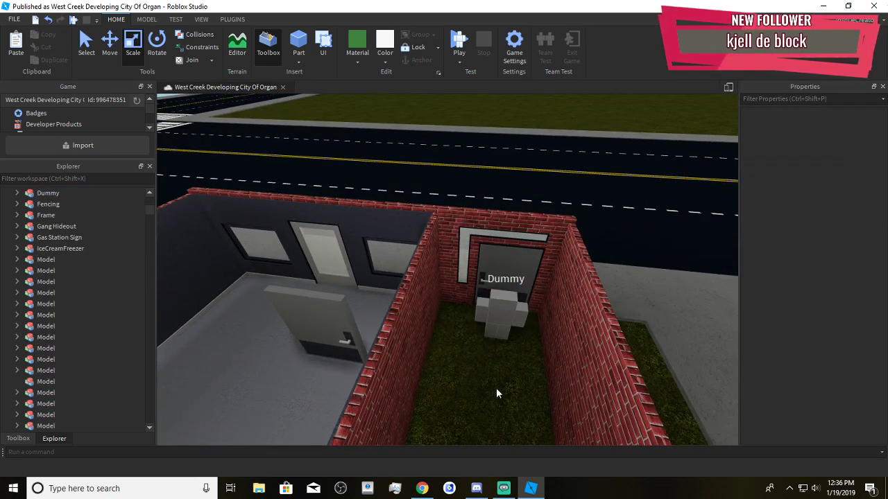
# Place a copy of the room's smoky grey wall panel on the passage side of the dividing brick wall
pyautogui.press('d')
pyautogui.press('a')
pyautogui.moveTo(557, 347); pyautogui.dragTo(554, 337, button='right')
pyautogui.click(519, 316)
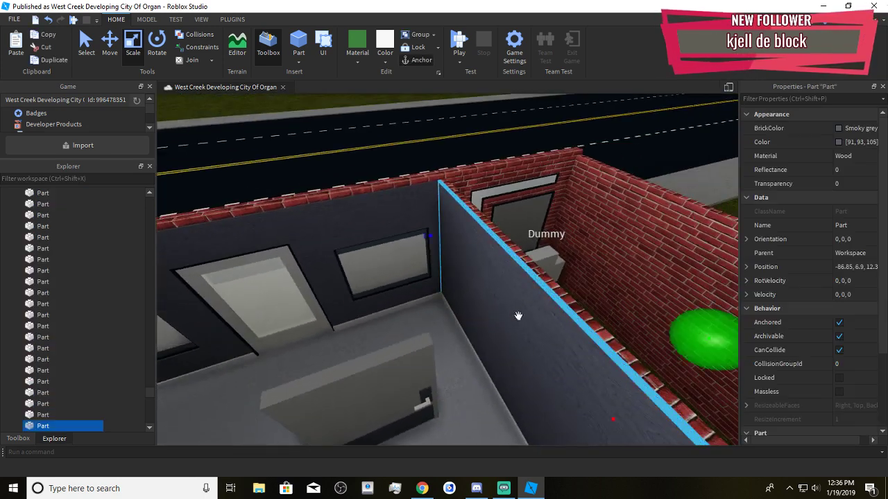
pyautogui.scroll(-2, 520, 316)
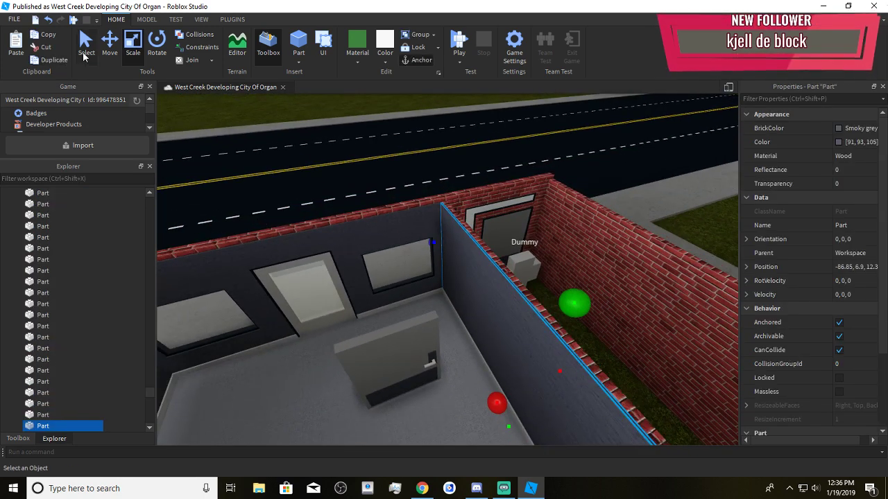
pyautogui.click(109, 47)
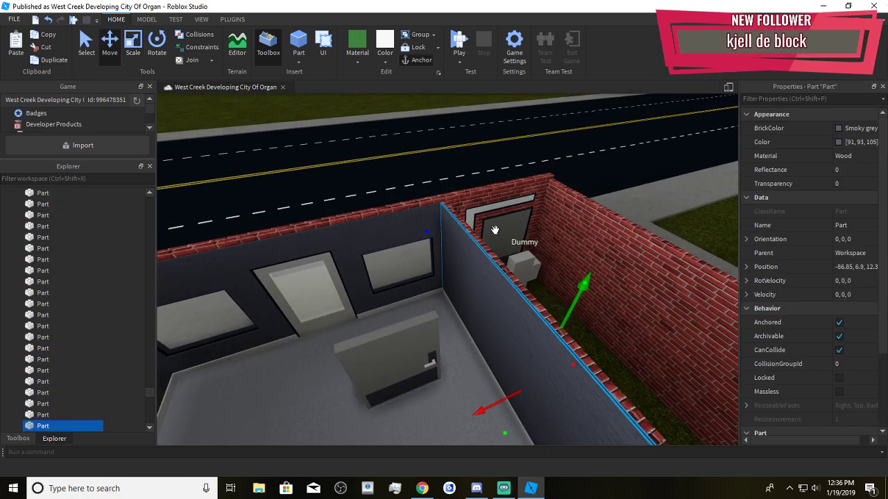
pyautogui.press('d')
pyautogui.press('w')
pyautogui.press('d')
pyautogui.moveTo(592, 310); pyautogui.dragTo(591, 310, button='right')
pyautogui.moveTo(438, 319); pyautogui.dragTo(446, 332)
pyautogui.moveTo(447, 331); pyautogui.dragTo(517, 312, button='right')
pyautogui.moveTo(517, 311); pyautogui.dragTo(561, 375)
pyautogui.moveTo(561, 375); pyautogui.dragTo(520, 335, button='right')
pyautogui.scroll(2, 520, 335)
# Try Medium stone grey and Wheat as colors for the passage's wall panel
pyautogui.click(384, 63)
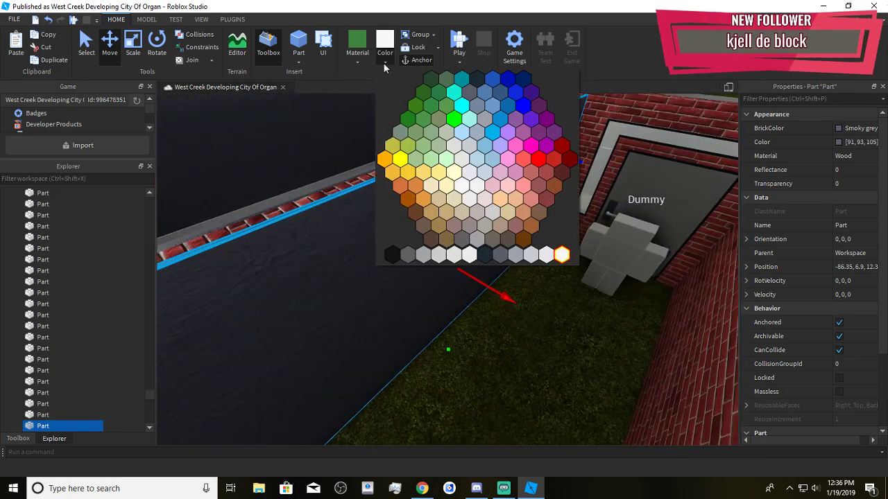
pyautogui.click(430, 255)
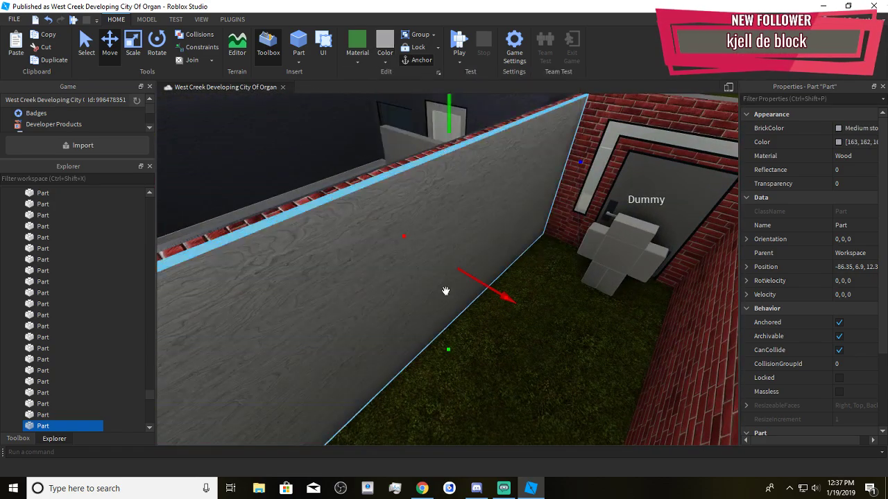
pyautogui.click(383, 64)
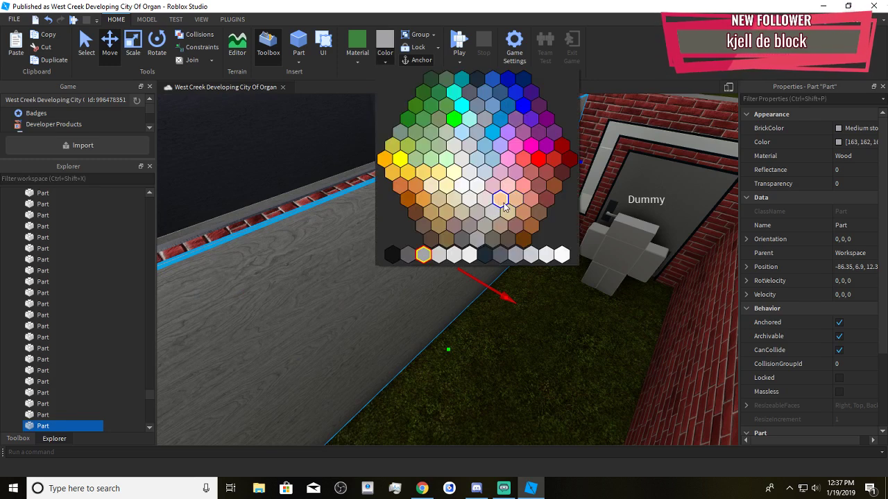
pyautogui.click(428, 187)
pyautogui.moveTo(546, 333); pyautogui.dragTo(546, 331, button='right')
# Set the color of the passage's wall panel to Pearl
pyautogui.click(389, 63)
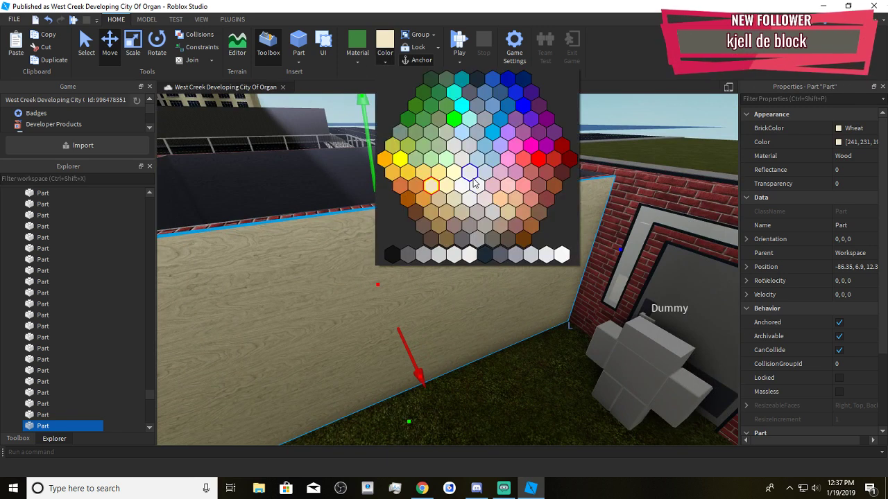
pyautogui.click(474, 183)
pyautogui.moveTo(487, 197); pyautogui.dragTo(418, 212, button='right')
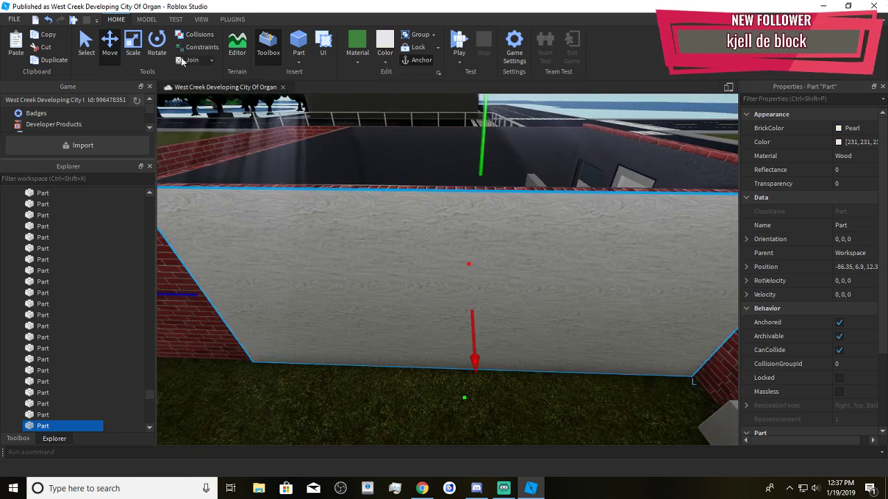
# Stretch the Pearl wall panel toward the rear so it covers the brick wall to its back corner
pyautogui.click(126, 51)
pyautogui.moveTo(366, 229); pyautogui.dragTo(367, 230, button='right')
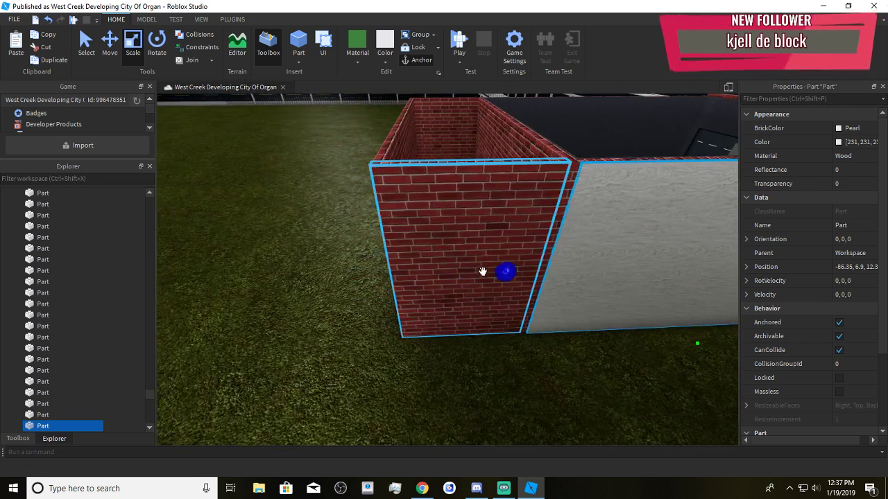
pyautogui.moveTo(504, 273); pyautogui.dragTo(409, 324)
pyautogui.click(409, 325)
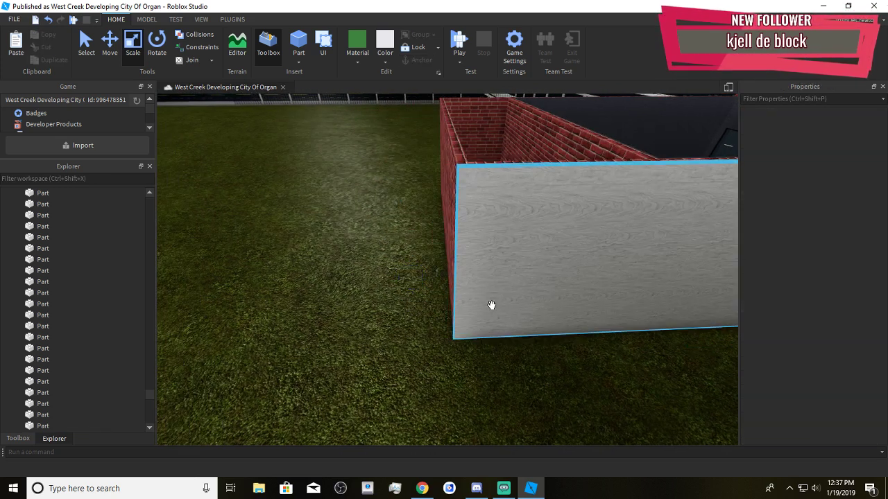
pyautogui.click(491, 307)
pyautogui.click(497, 358)
pyautogui.moveTo(497, 358); pyautogui.dragTo(497, 360, button='right')
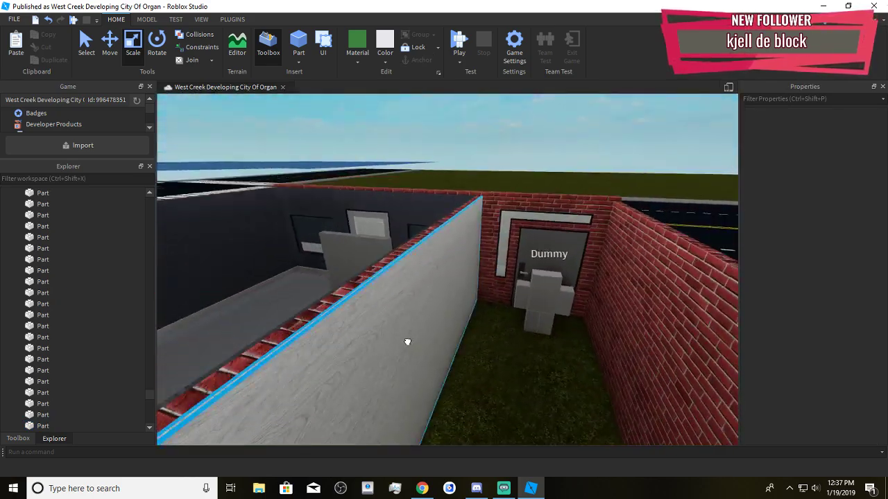
pyautogui.click(407, 341)
pyautogui.scroll(-3, 416, 354)
pyautogui.moveTo(422, 361); pyautogui.dragTo(421, 365, button='right')
pyautogui.scroll(1, 421, 363)
pyautogui.moveTo(410, 273); pyautogui.dragTo(410, 275, button='right')
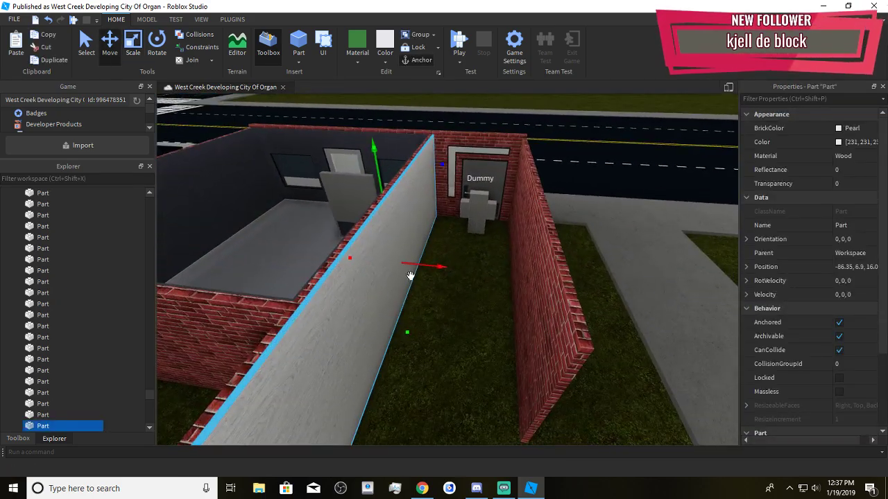
pyautogui.moveTo(458, 297); pyautogui.dragTo(459, 301, button='right')
# Lengthen the passage's outer brick wall toward the rear, past the back of the building
pyautogui.click(501, 240)
pyautogui.moveTo(471, 233); pyautogui.dragTo(434, 230, button='right')
pyautogui.click(133, 47)
pyautogui.moveTo(432, 214); pyautogui.dragTo(482, 254)
pyautogui.moveTo(482, 254); pyautogui.dragTo(483, 252, button='right')
pyautogui.scroll(-2, 485, 250)
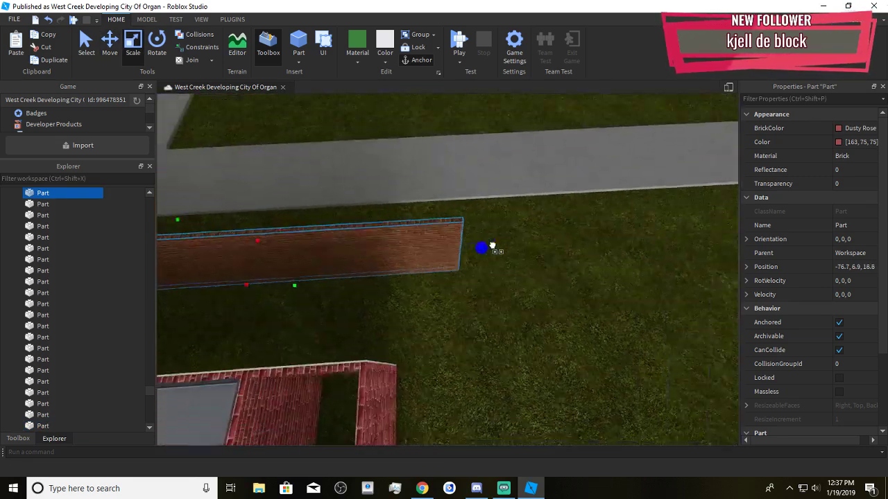
pyautogui.moveTo(490, 247); pyautogui.dragTo(566, 285)
pyautogui.click(568, 332)
pyautogui.moveTo(569, 331); pyautogui.dragTo(566, 330, button='right')
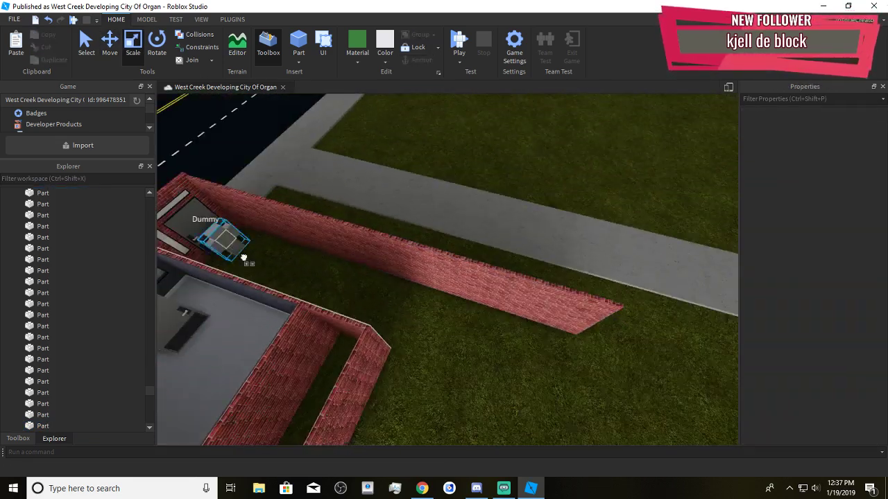
# Move the Dummy out of the passage onto the open grass behind the building
pyautogui.moveTo(242, 255); pyautogui.dragTo(391, 384)
pyautogui.scroll(-2, 390, 385)
pyautogui.click(374, 409)
pyautogui.moveTo(462, 368); pyautogui.dragTo(461, 369, button='right')
pyautogui.scroll(4, 461, 369)
pyautogui.scroll(-5, 462, 373)
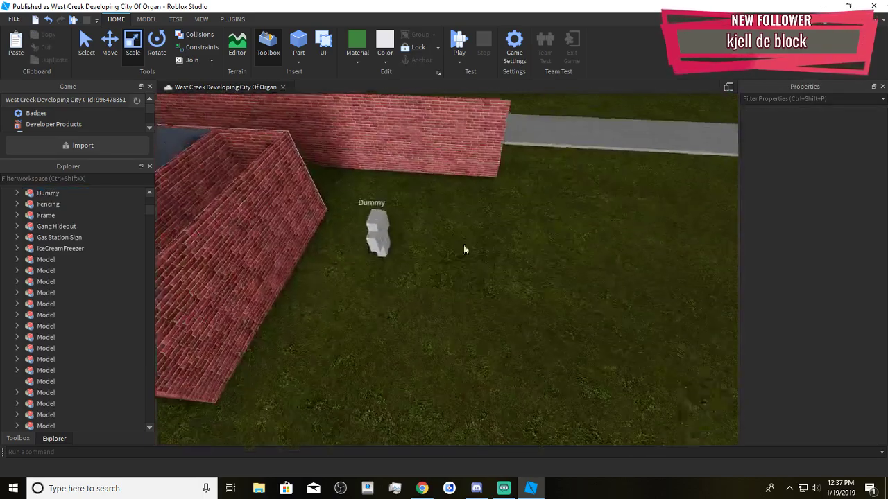
# Extend the passage's outer brick wall a little further toward the rear
pyautogui.click(498, 150)
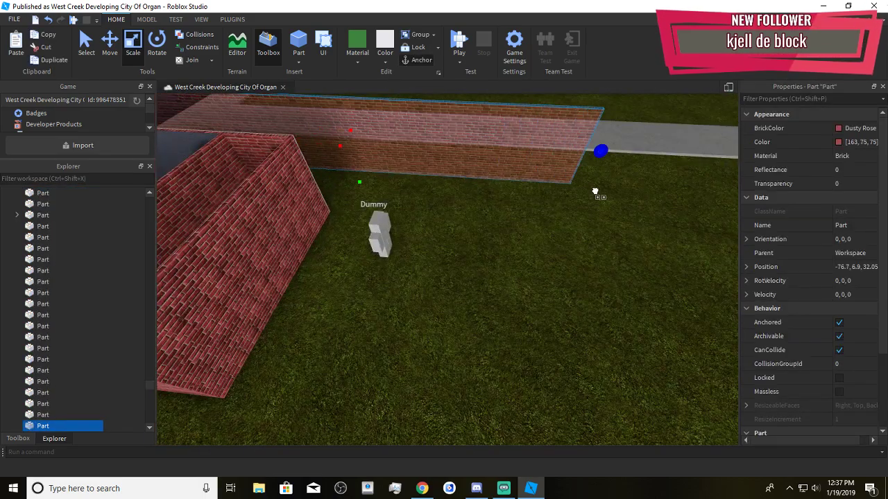
pyautogui.moveTo(595, 191); pyautogui.dragTo(595, 191)
pyautogui.moveTo(599, 156); pyautogui.dragTo(559, 157)
pyautogui.click(532, 214)
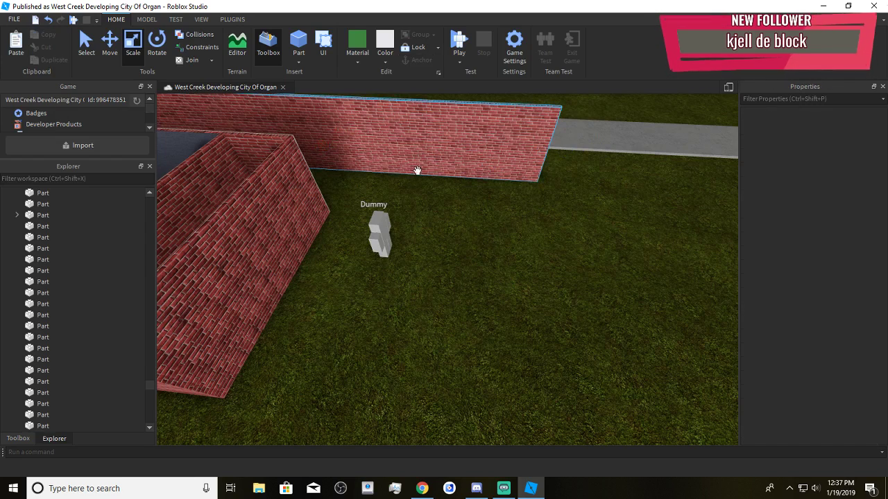
# Duplicate the building's back brick wall and move the copy rearward across the grass
pyautogui.click(417, 171)
pyautogui.moveTo(358, 200); pyautogui.dragTo(323, 200, button='right')
pyautogui.click(323, 200)
pyautogui.click(119, 59)
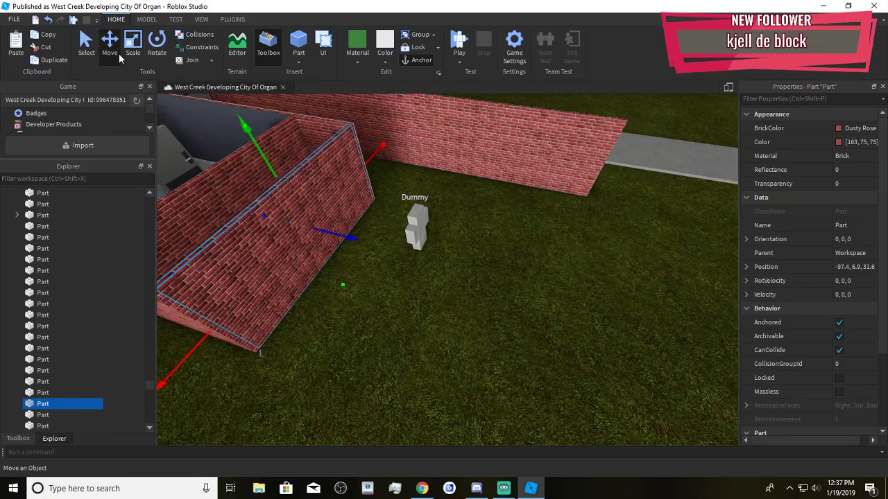
pyautogui.hotkey('ctrl', 'd')
pyautogui.moveTo(349, 237); pyautogui.dragTo(514, 351)
pyautogui.moveTo(498, 297); pyautogui.dragTo(532, 328)
# Align the copied brick wall with the rear end of the outer wall so the two meet at the corner
pyautogui.press('d')
pyautogui.moveTo(532, 328); pyautogui.dragTo(499, 327, button='right')
pyautogui.press('d')
pyautogui.moveTo(486, 220); pyautogui.dragTo(431, 239, button='right')
pyautogui.moveTo(381, 279); pyautogui.dragTo(524, 355)
pyautogui.press('d')
pyautogui.click(111, 43)
pyautogui.moveTo(361, 247); pyautogui.dragTo(416, 204, button='right')
pyautogui.moveTo(421, 219); pyautogui.dragTo(415, 228)
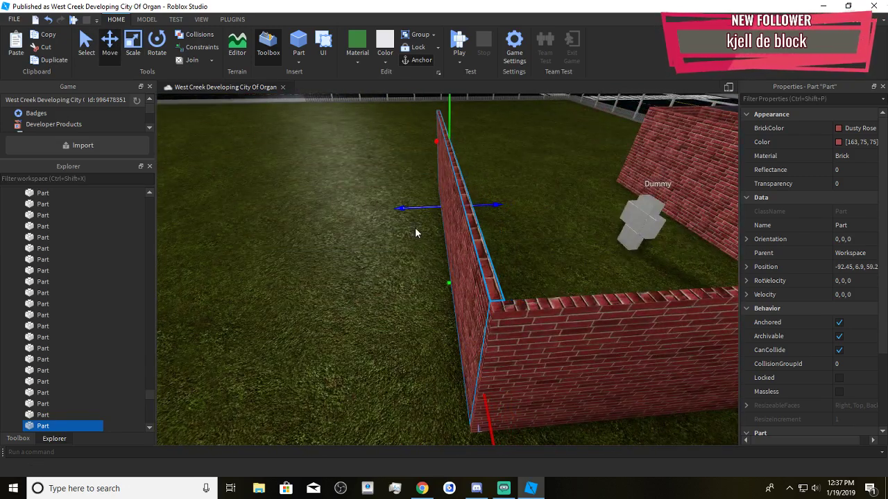
# Lengthen the brick side wall opposite the passage until it meets the new rear wall, enclosing the yard
pyautogui.click(415, 228)
pyautogui.scroll(-5, 429, 257)
pyautogui.moveTo(430, 256); pyautogui.dragTo(509, 346, button='right')
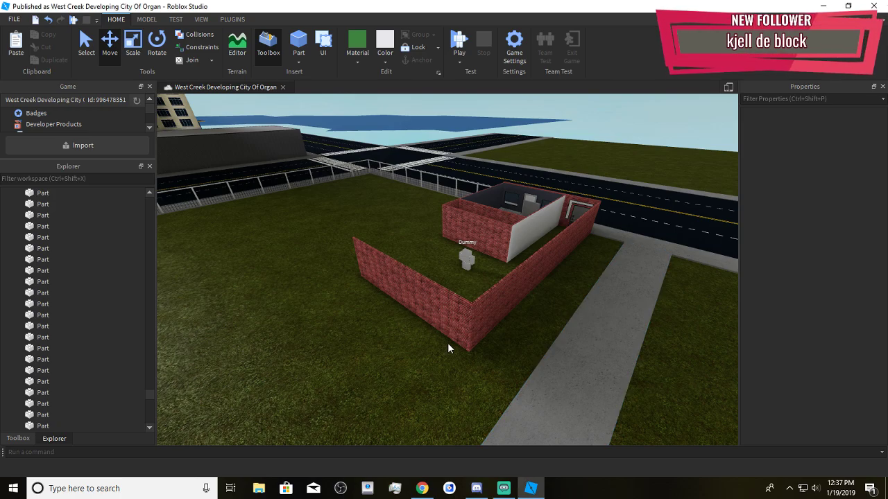
pyautogui.moveTo(448, 348); pyautogui.dragTo(458, 348, button='right')
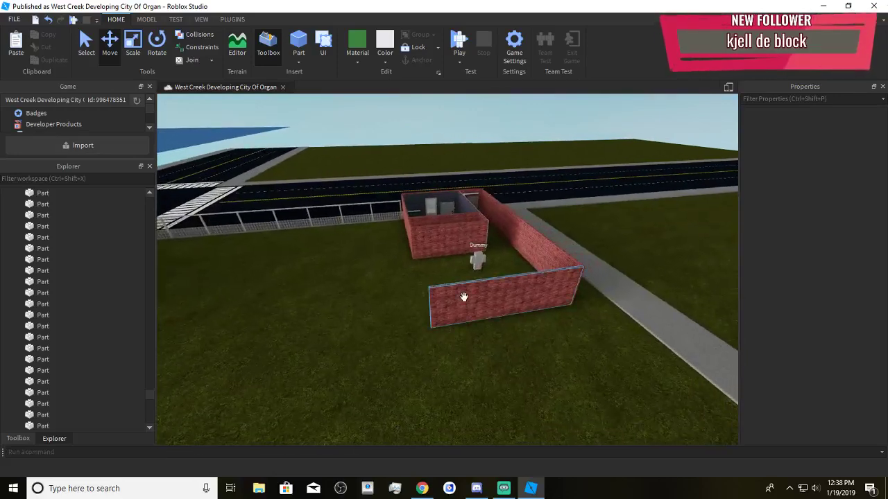
pyautogui.click(464, 297)
pyautogui.press('w')
pyautogui.click(449, 243)
pyautogui.moveTo(456, 243); pyautogui.dragTo(444, 291, button='right')
pyautogui.click(132, 43)
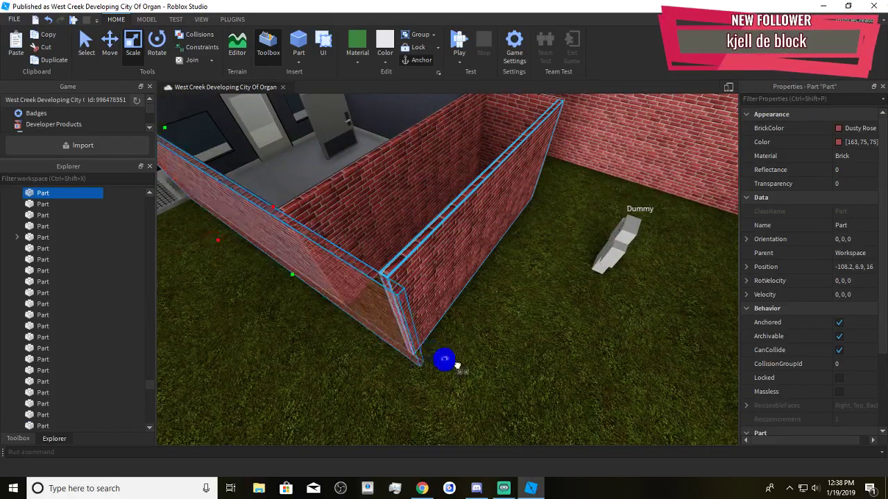
pyautogui.moveTo(457, 366); pyautogui.dragTo(491, 383)
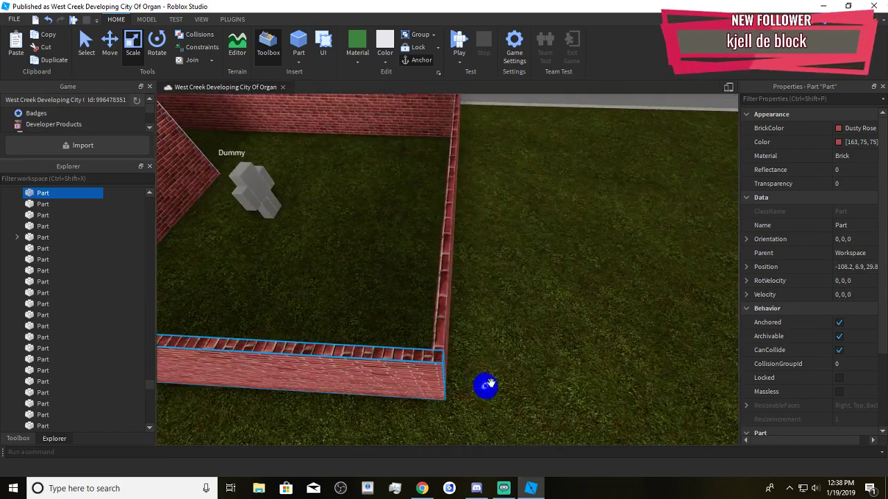
pyautogui.click(493, 374)
pyautogui.press('s')
pyautogui.moveTo(493, 361); pyautogui.dragTo(495, 365, button='right')
pyautogui.press('w')
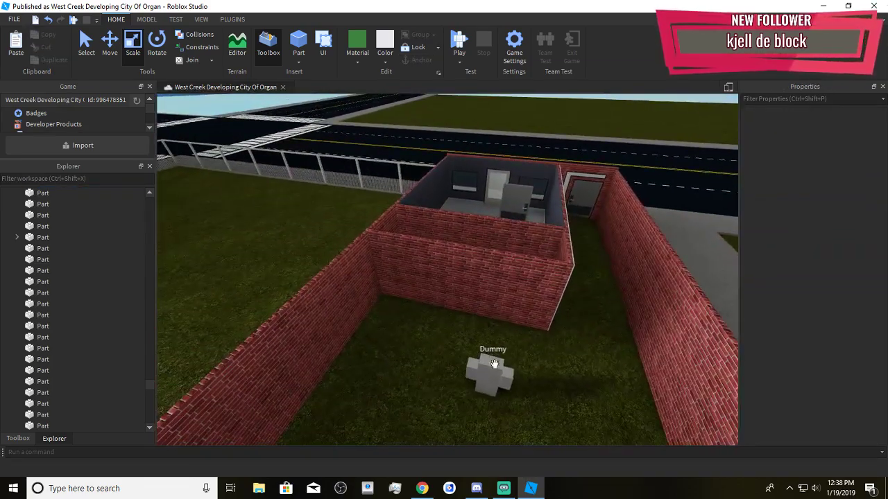
# Examine the enclosed yard behind the building and the corner where the inner back wall meets the side wall
pyautogui.moveTo(494, 364); pyautogui.dragTo(584, 385)
pyautogui.click(513, 364)
pyautogui.press('w')
pyautogui.moveTo(511, 362); pyautogui.dragTo(510, 362, button='right')
pyautogui.click(471, 334)
pyautogui.moveTo(426, 353); pyautogui.dragTo(414, 361)
pyautogui.click(497, 388)
pyautogui.press('a')
pyautogui.moveTo(495, 361)
pyautogui.mouseDown(button='right')
pyautogui.moveTo(505, 374)
pyautogui.moveTo(490, 372)
pyautogui.mouseUp(button='right')
pyautogui.click(497, 321)
pyautogui.click(503, 378)
pyautogui.press('s')
pyautogui.click(474, 312)
pyautogui.click(493, 378)
pyautogui.press('a')
pyautogui.press('w')
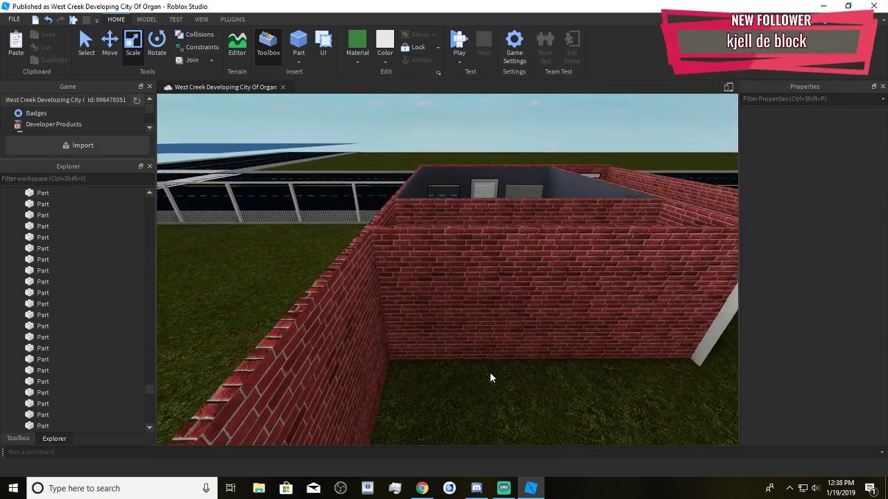
# Shorten the inner back brick wall from its passage-side end toward the opposite side wall
pyautogui.click(466, 348)
pyautogui.moveTo(443, 396); pyautogui.dragTo(442, 402, button='right')
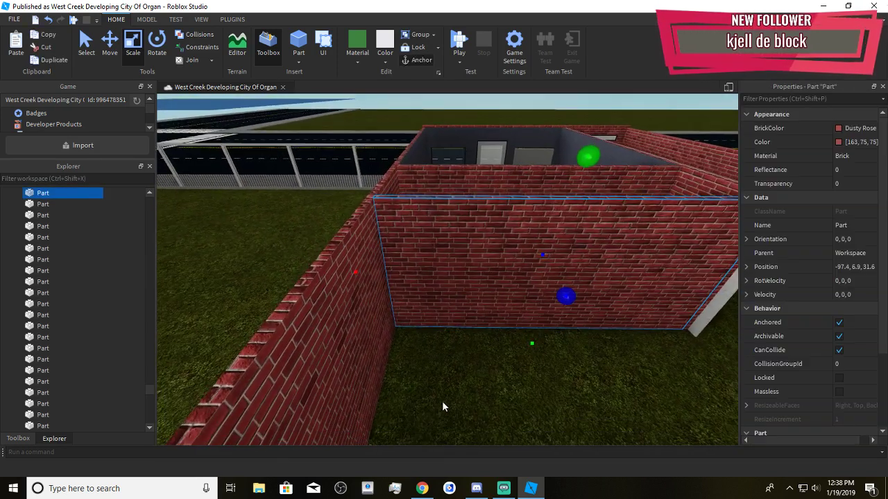
pyautogui.click(420, 304)
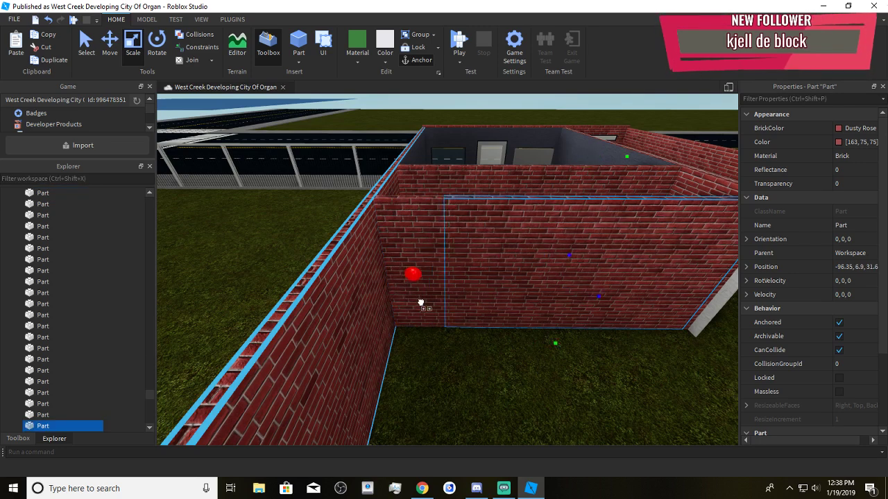
pyautogui.click(436, 304)
pyautogui.moveTo(701, 311); pyautogui.dragTo(703, 310, button='right')
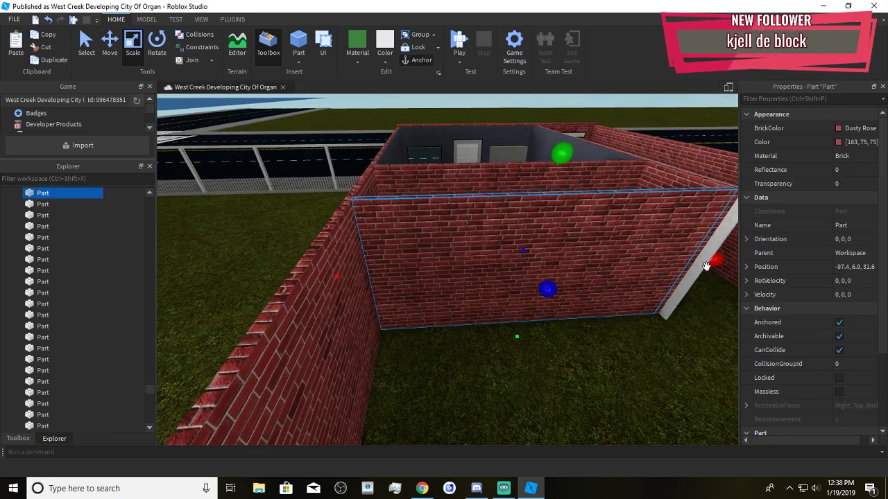
pyautogui.moveTo(709, 263); pyautogui.dragTo(417, 292)
pyautogui.click(409, 294)
# Delete the part at the bottom of the front door, just below the glass
pyautogui.moveTo(437, 285)
pyautogui.mouseDown(button='right')
pyautogui.moveTo(424, 266)
pyautogui.moveTo(424, 280)
pyautogui.mouseUp(button='right')
pyautogui.scroll(8, 438, 284)
pyautogui.click(429, 274)
pyautogui.scroll(3, 423, 280)
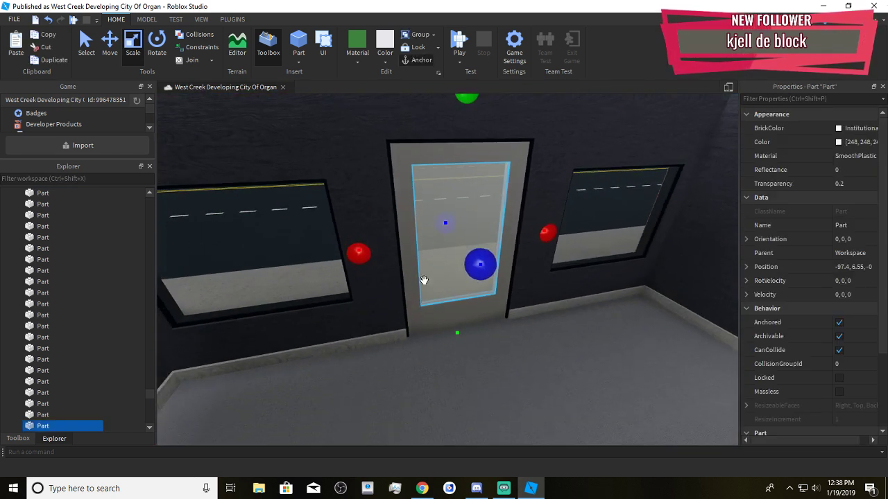
pyautogui.click(426, 312)
pyautogui.press('Delete')
pyautogui.moveTo(427, 314); pyautogui.dragTo(445, 313, button='right')
pyautogui.scroll(5, 445, 314)
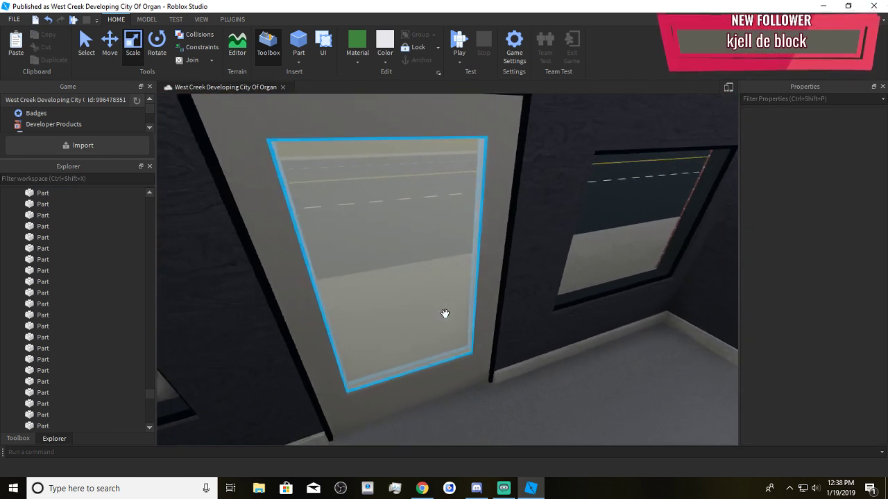
# Examine the front door's side stile from inside the room and how it sits against the glass and frame
pyautogui.click(477, 281)
pyautogui.scroll(5, 478, 279)
pyautogui.moveTo(385, 280); pyautogui.dragTo(384, 280, button='right')
pyautogui.scroll(-3, 385, 280)
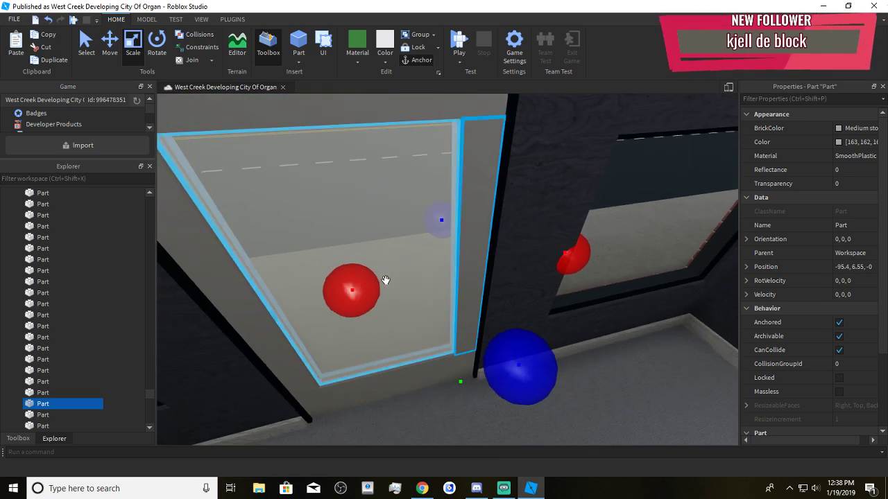
pyautogui.press('a')
pyautogui.click(111, 55)
pyautogui.moveTo(547, 245); pyautogui.dragTo(549, 244, button='right')
pyautogui.scroll(-5, 537, 287)
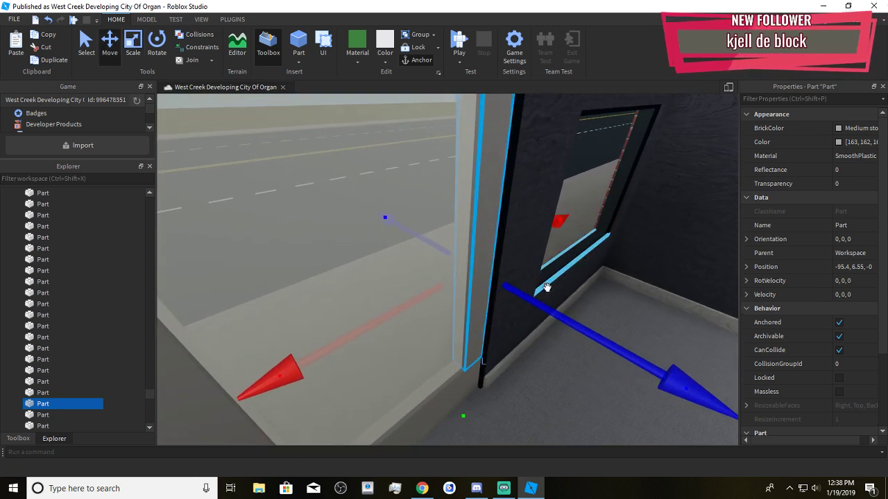
pyautogui.scroll(3, 539, 296)
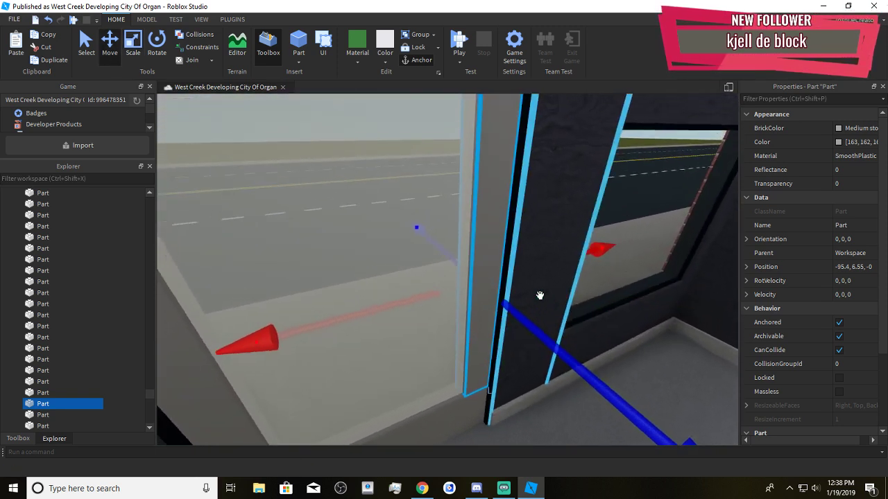
pyautogui.scroll(-4, 540, 296)
pyautogui.moveTo(540, 296); pyautogui.dragTo(540, 296, button='right')
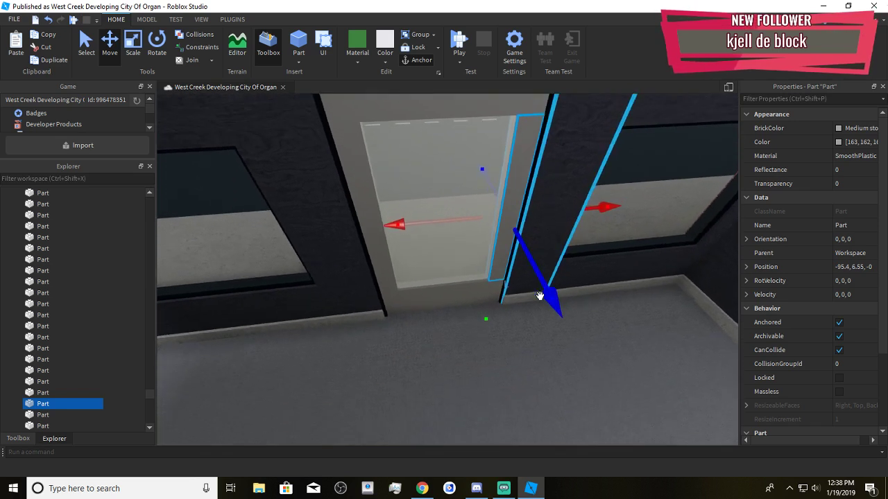
pyautogui.scroll(3, 539, 297)
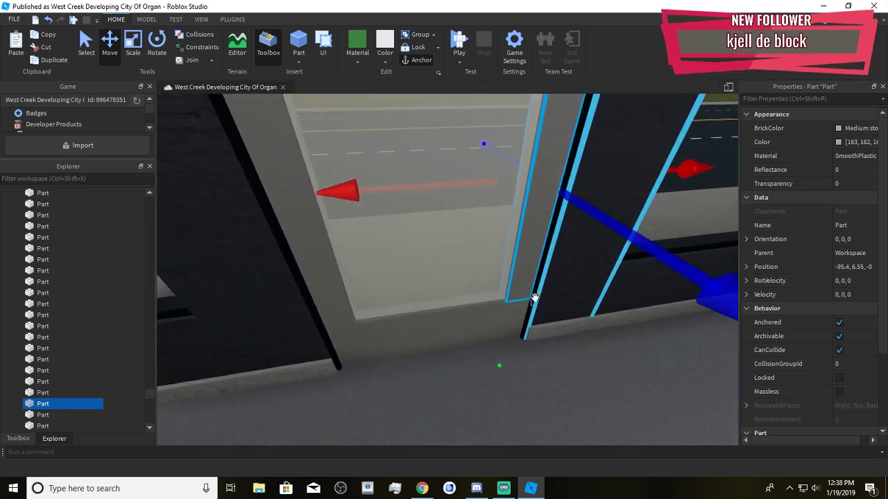
# Duplicate the grey panel below the front door's glass in place
pyautogui.click(440, 359)
pyautogui.moveTo(441, 360); pyautogui.dragTo(442, 361, button='right')
pyautogui.scroll(2, 442, 361)
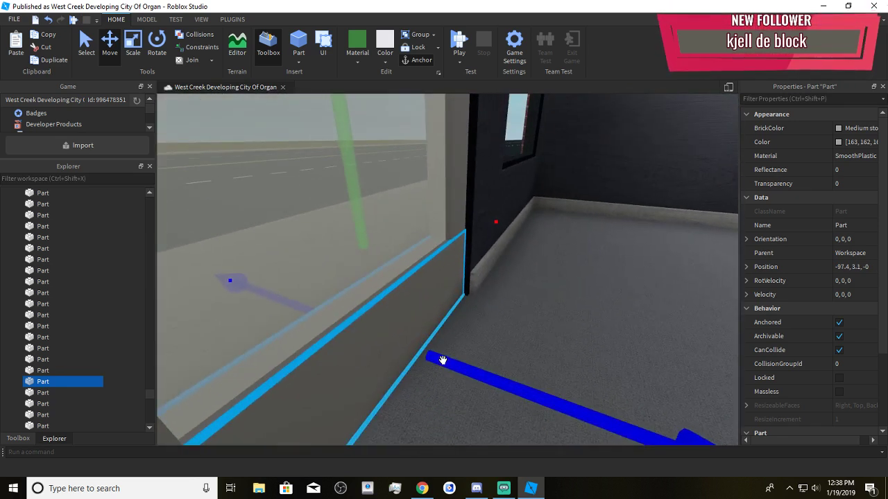
pyautogui.click(326, 200)
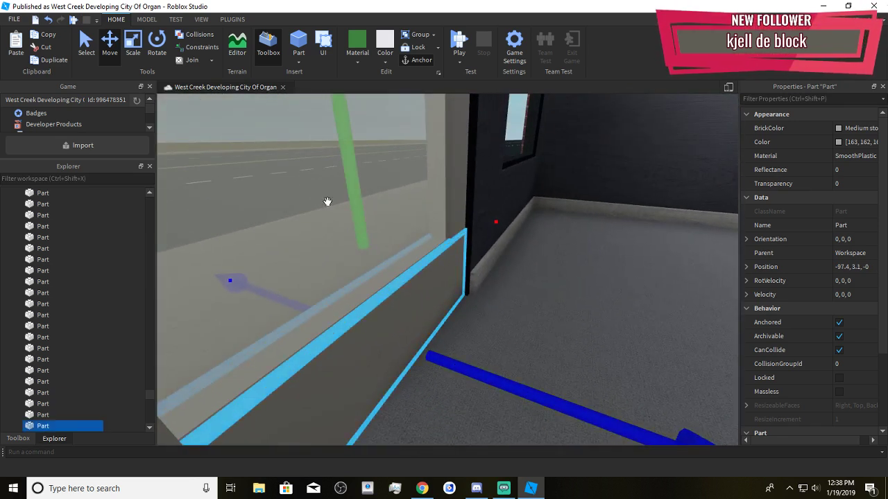
# Set the move snapping to 0.1 studs and shrink the copied door panel symmetrically in height and width
pyautogui.click(146, 19)
pyautogui.press('f')
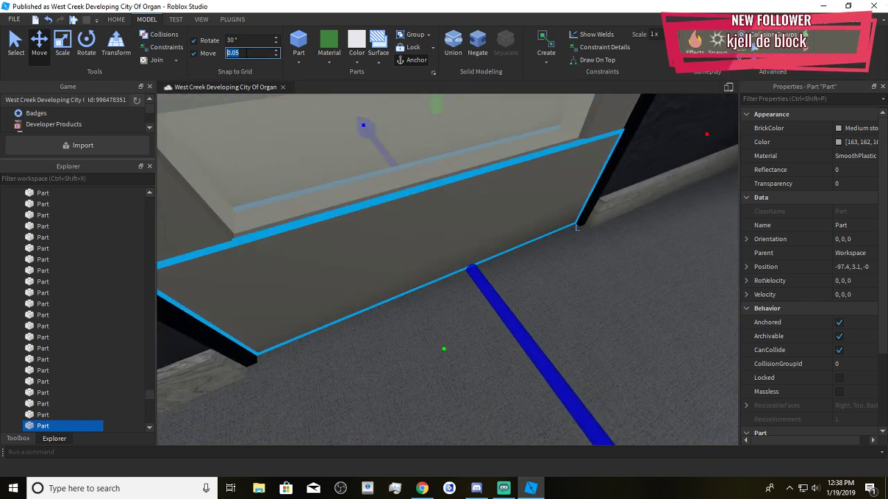
pyautogui.click(55, 51)
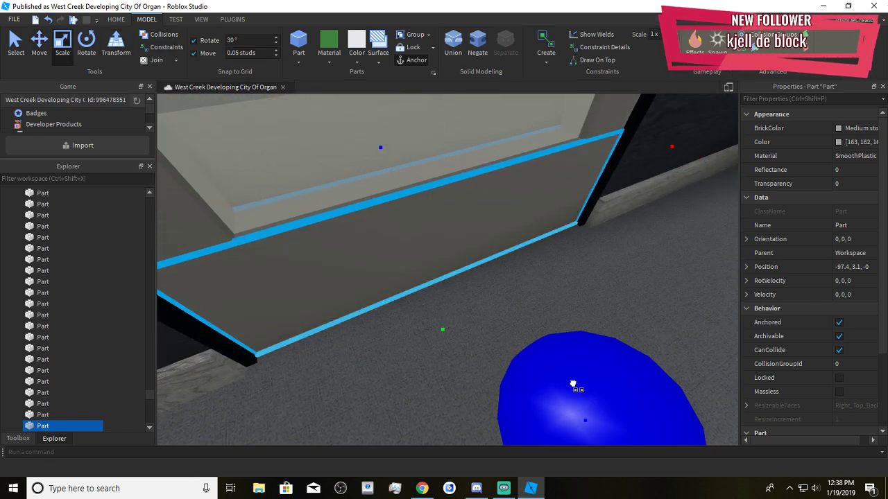
pyautogui.moveTo(453, 289); pyautogui.dragTo(389, 173, button='right')
pyautogui.click(262, 53)
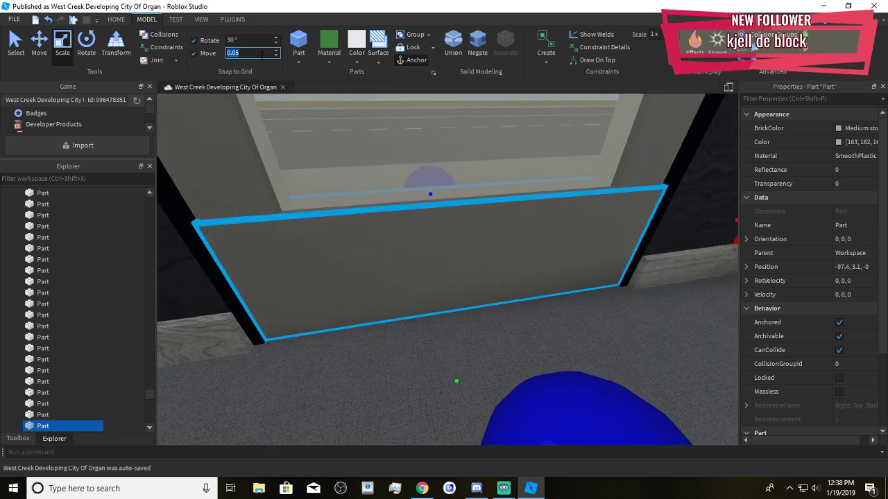
pyautogui.moveTo(520, 272); pyautogui.dragTo(518, 260, button='right')
pyautogui.scroll(-3, 517, 259)
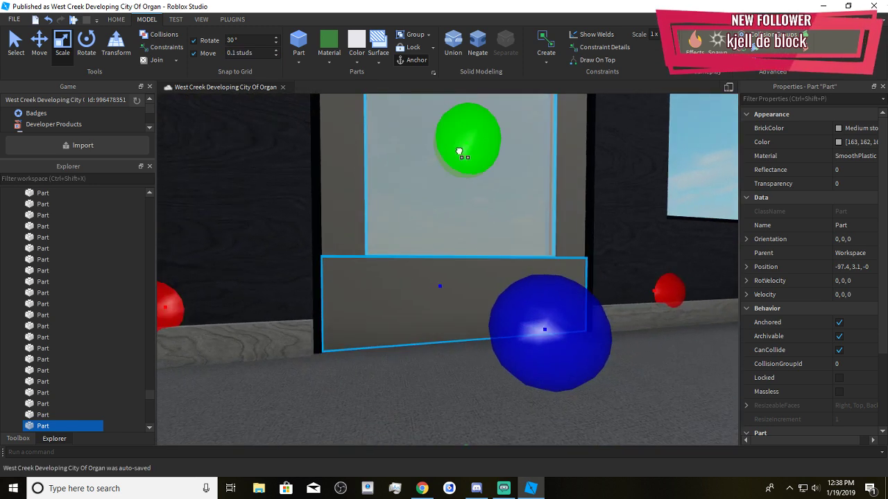
pyautogui.keyDown('ctrl'); pyautogui.moveTo(181, 301); pyautogui.dragTo(191, 310); pyautogui.keyUp('ctrl')
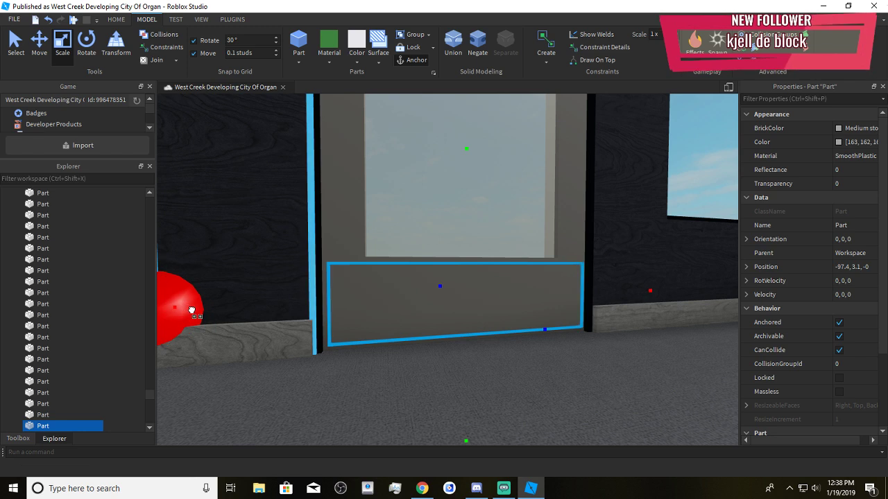
# Change the copied door panel's material to Diamond Plate
pyautogui.moveTo(371, 109); pyautogui.dragTo(410, 174, button='right')
pyautogui.press('d')
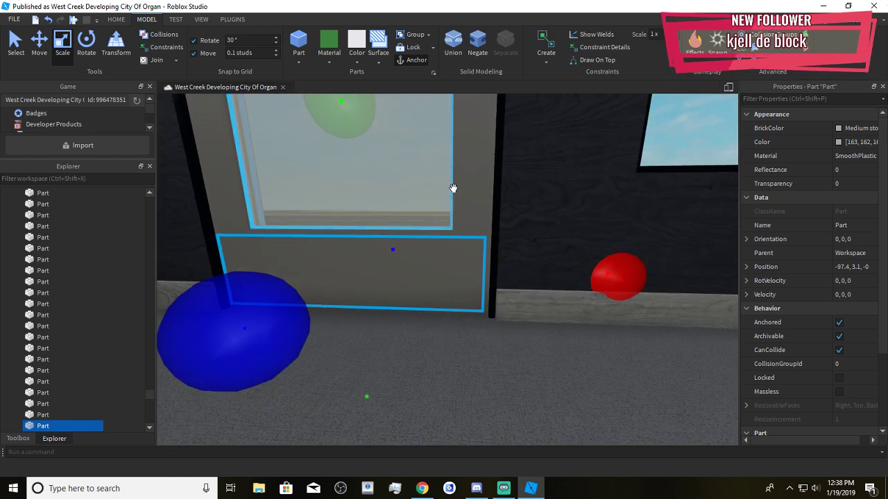
pyautogui.press('a')
pyautogui.click(329, 47)
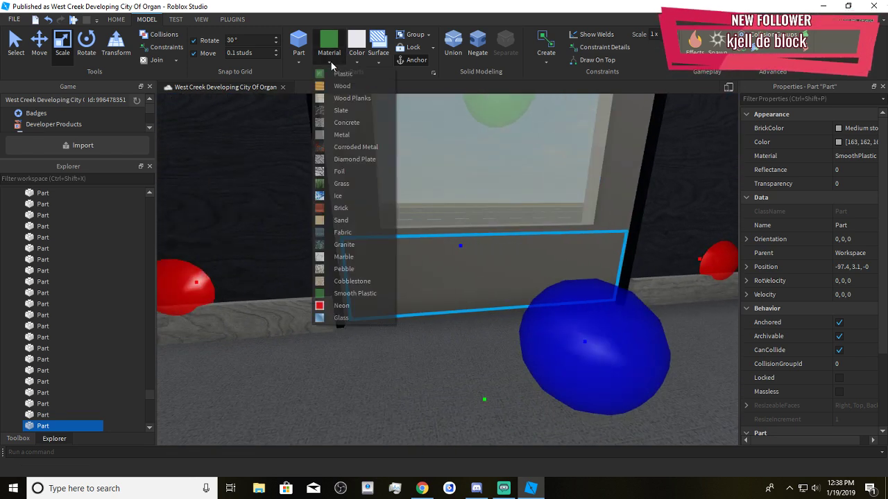
pyautogui.click(340, 159)
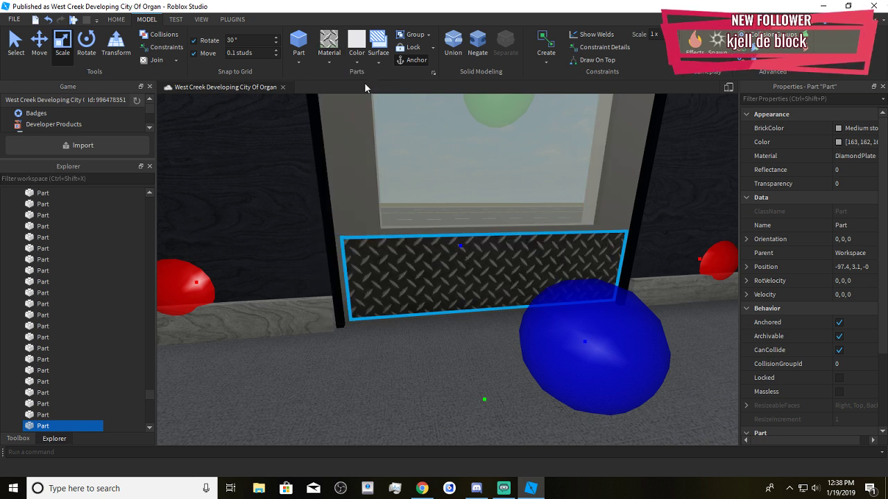
# Try Dark stone grey on the door's diamond plate and restore its Medium stone grey color
pyautogui.click(360, 62)
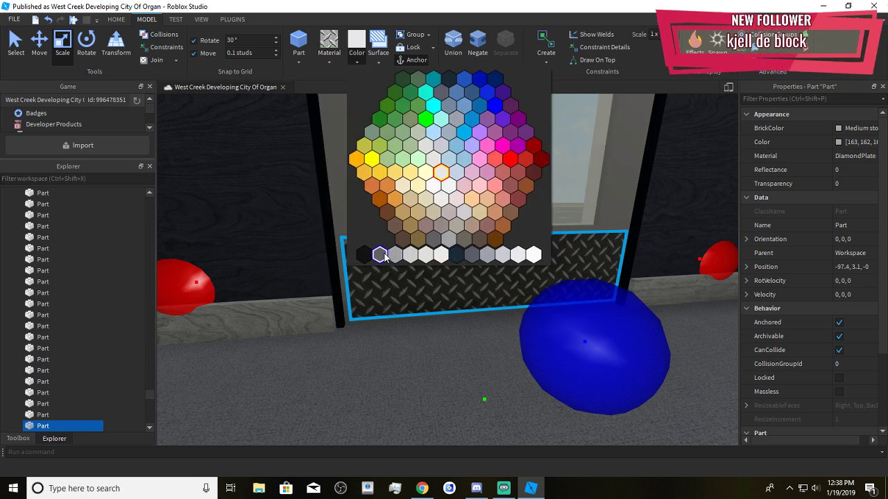
pyautogui.click(380, 256)
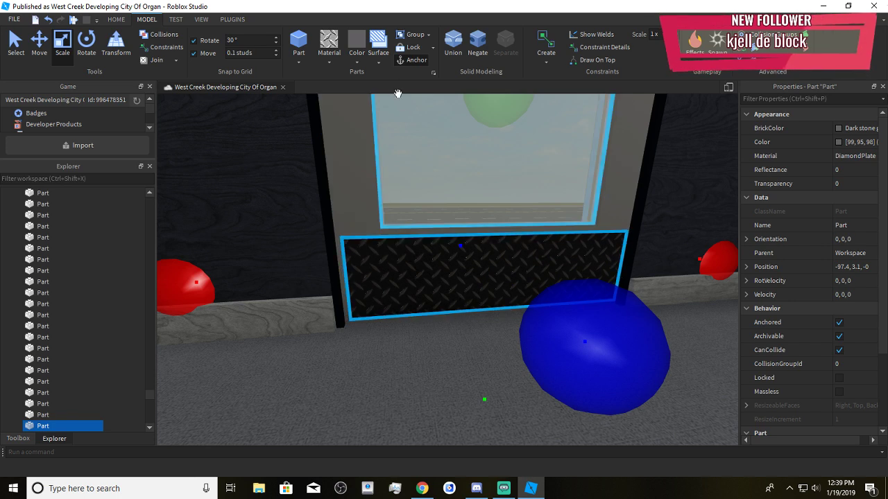
pyautogui.click(358, 62)
pyautogui.click(400, 258)
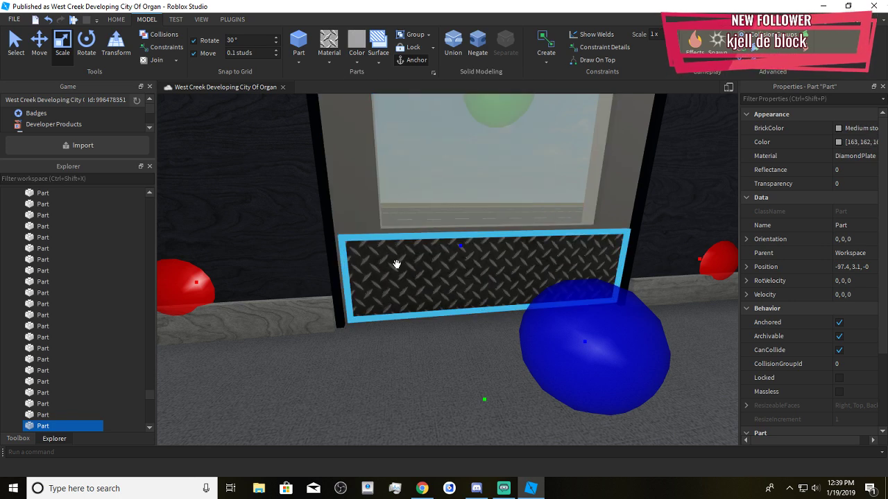
# Try to union the front door's bottom plate with its adjacent grey side frame piece, and undo it
pyautogui.click(409, 353)
pyautogui.scroll(-2, 420, 373)
pyautogui.moveTo(420, 373); pyautogui.dragTo(420, 373, button='right')
pyautogui.scroll(3, 419, 373)
pyautogui.scroll(-5, 420, 374)
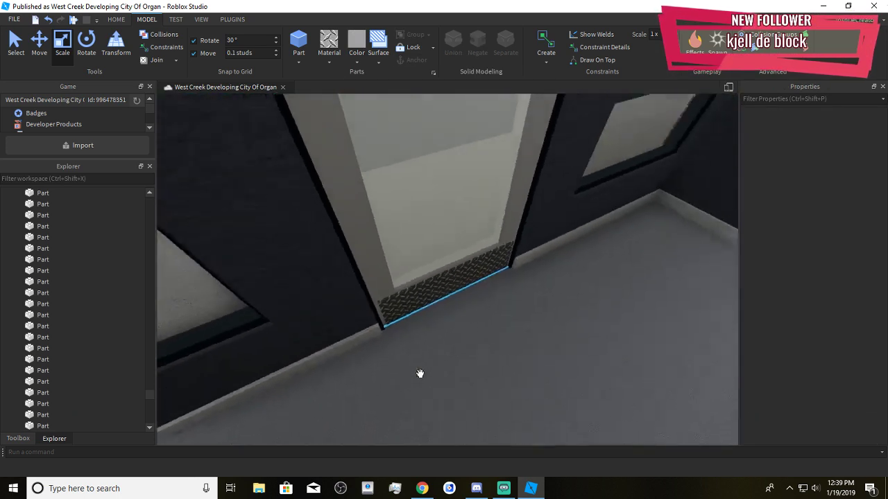
pyautogui.click(407, 303)
pyautogui.keyDown('ctrl'); pyautogui.click(422, 135); pyautogui.keyUp('ctrl')
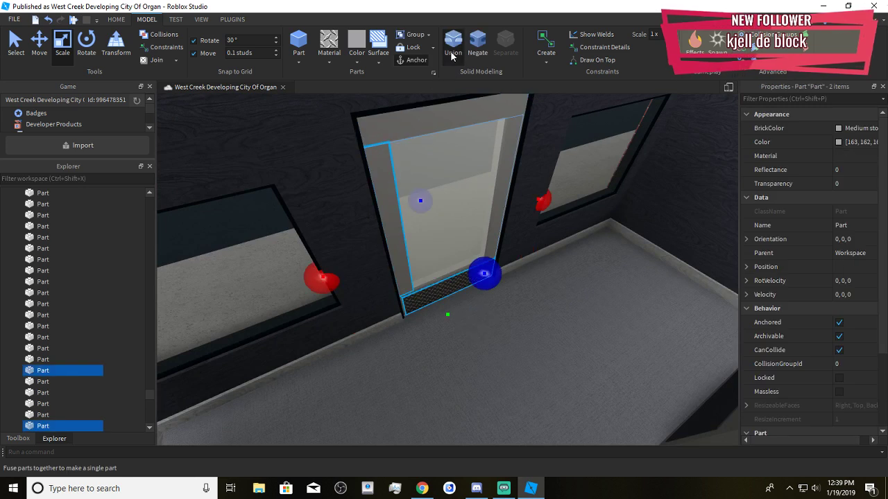
pyautogui.click(452, 43)
pyautogui.hotkey('ctrl', 'z')
pyautogui.hotkey('ctrl', 'z')
pyautogui.hotkey('ctrl', 'z')
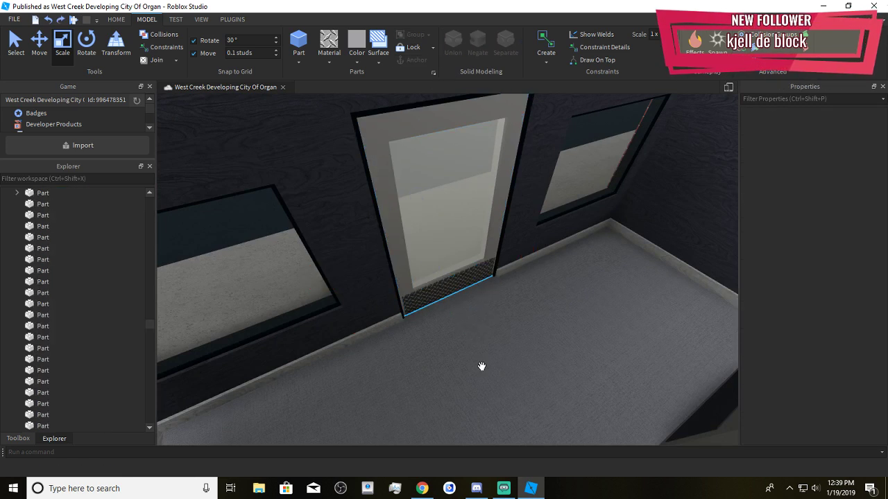
# Try to union the door's lower panel, side frames, top frame and glass into one solid, and undo the union
pyautogui.scroll(3, 481, 373)
pyautogui.moveTo(481, 375); pyautogui.dragTo(481, 375, button='right')
pyautogui.click(398, 379)
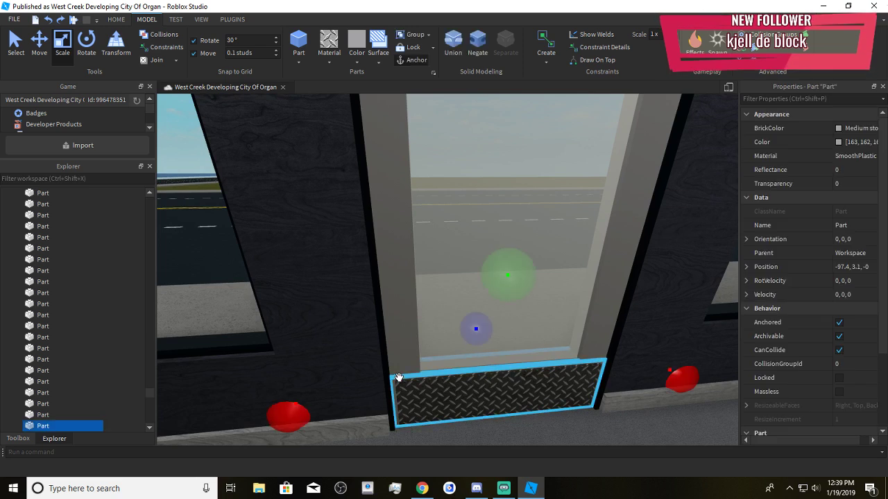
pyautogui.keyDown('ctrl'); pyautogui.click(401, 354); pyautogui.keyUp('ctrl')
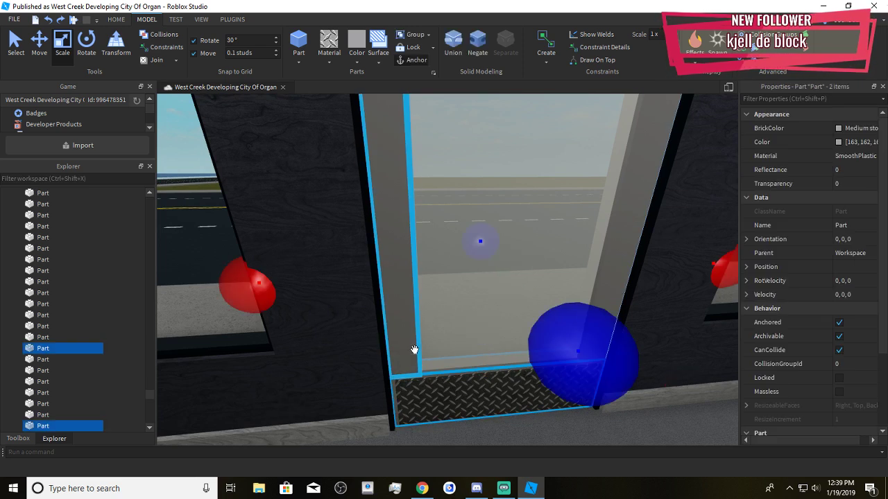
pyautogui.keyDown('ctrl'); pyautogui.click(474, 301); pyautogui.keyUp('ctrl')
pyautogui.keyDown('ctrl'); pyautogui.click(618, 256); pyautogui.keyUp('ctrl')
pyautogui.scroll(-3, 553, 253)
pyautogui.moveTo(553, 252); pyautogui.dragTo(465, 208, button='right')
pyautogui.keyDown('ctrl'); pyautogui.click(433, 217); pyautogui.keyUp('ctrl')
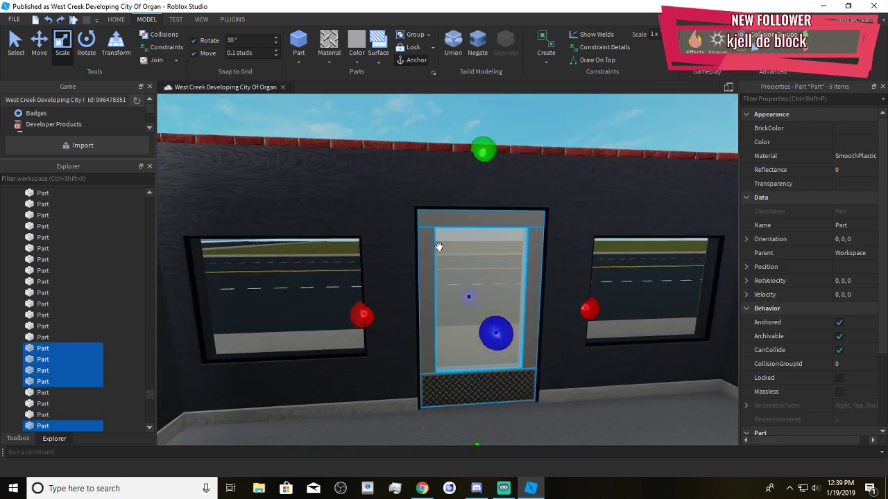
pyautogui.moveTo(440, 248); pyautogui.dragTo(446, 374, button='right')
pyautogui.scroll(3, 446, 374)
pyautogui.scroll(-3, 444, 383)
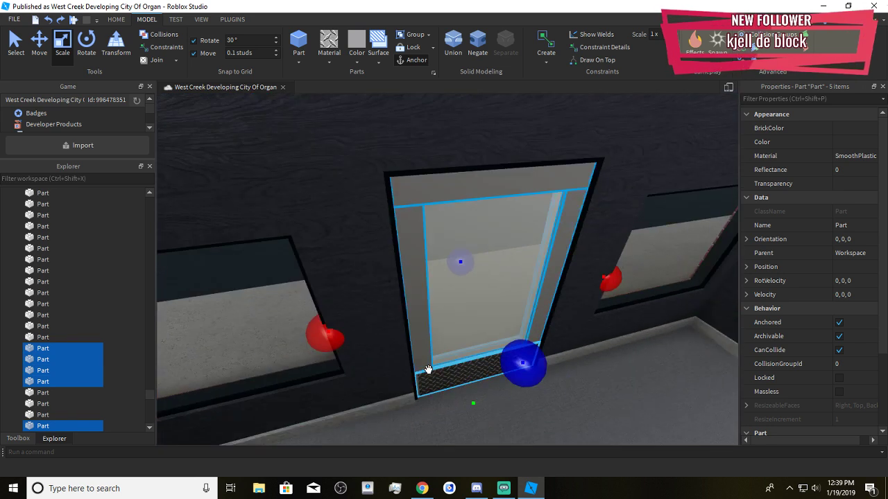
pyautogui.scroll(6, 531, 372)
pyautogui.scroll(-3, 531, 373)
pyautogui.scroll(3, 511, 257)
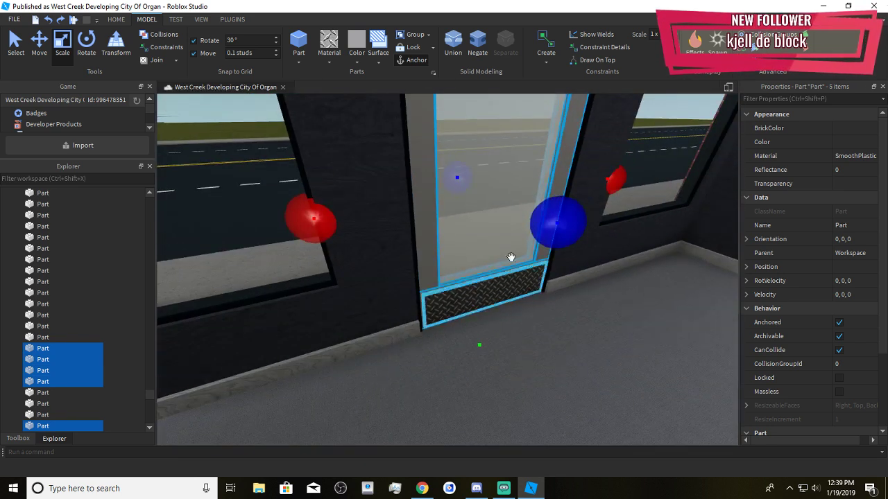
pyautogui.click(458, 55)
pyautogui.moveTo(510, 390); pyautogui.dragTo(520, 371, button='right')
pyautogui.scroll(4, 521, 371)
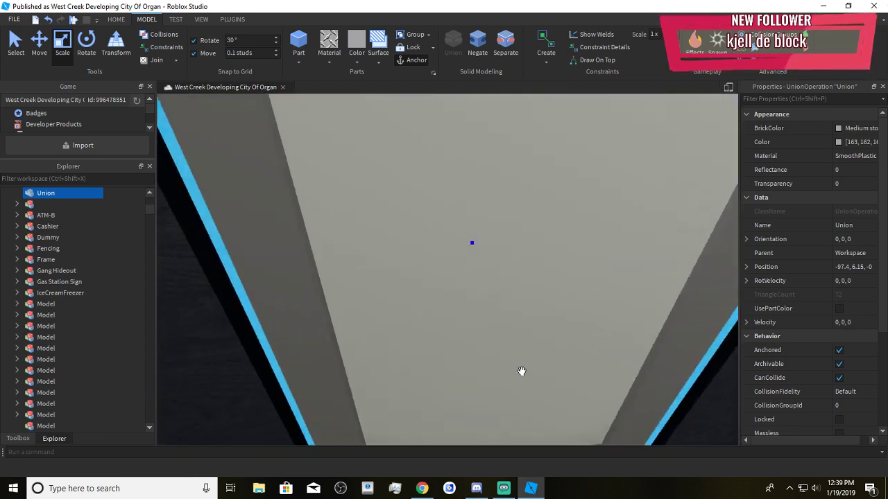
pyautogui.scroll(-8, 521, 371)
pyautogui.hotkey('ctrl', 'z')
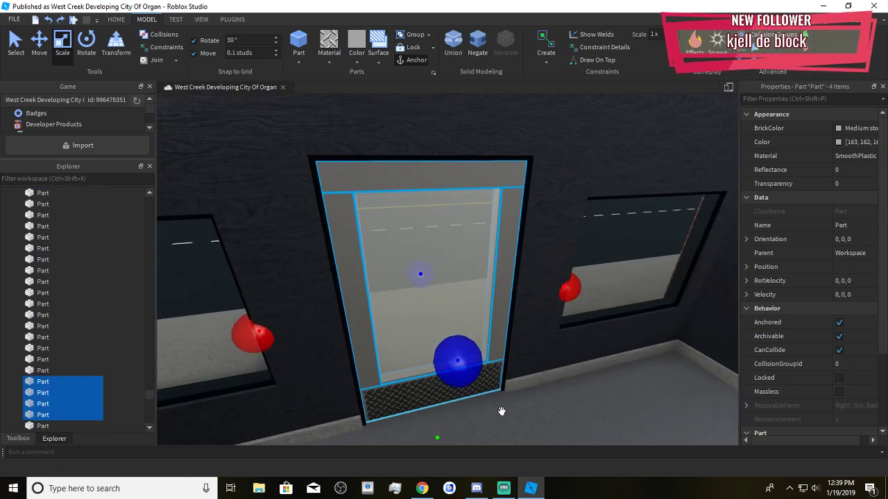
# Union the door's lower grey panel, two side frames and top frame, leaving the glass and diamond plate separate
pyautogui.moveTo(501, 412); pyautogui.dragTo(497, 428, button='right')
pyautogui.click(453, 43)
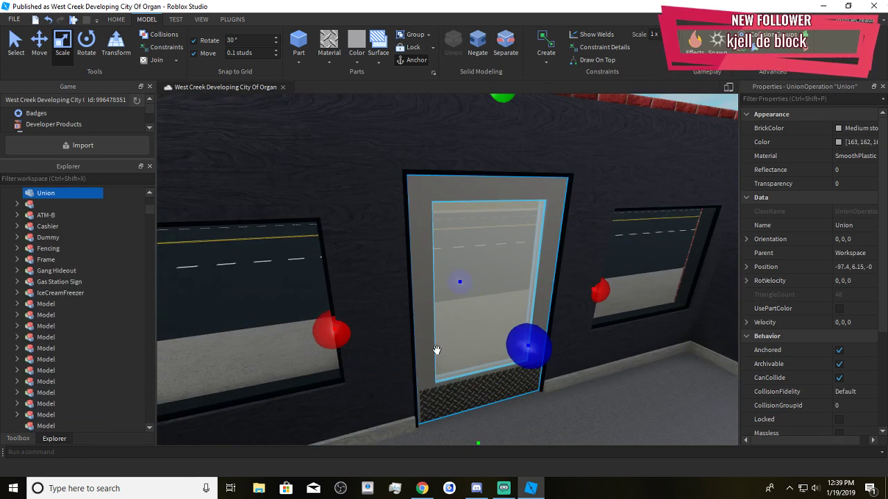
pyautogui.hotkey('ctrl', 'z')
# Group the diamond plate with the glass, and group that model together with the unioned door frame
pyautogui.click(470, 414)
pyautogui.keyDown('ctrl'); pyautogui.click(463, 266); pyautogui.keyUp('ctrl')
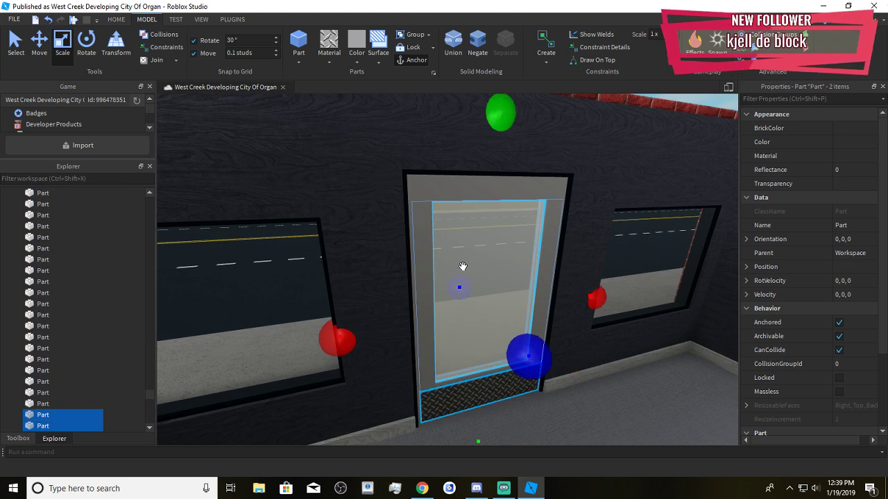
pyautogui.hotkey('ctrl', 'g')
pyautogui.keyDown('ctrl'); pyautogui.click(423, 305); pyautogui.keyUp('ctrl')
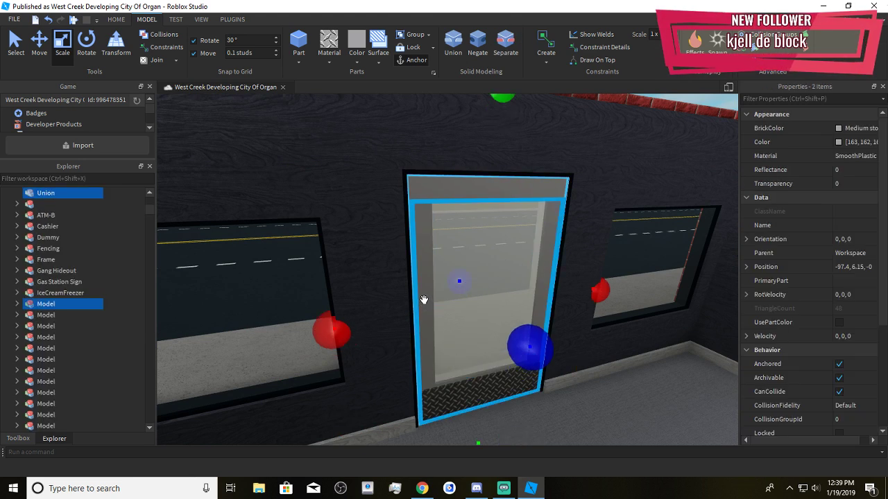
pyautogui.hotkey('ctrl', 'g')
# Move the two parts of the nested model directly into the outer door model and delete the empty nested model
pyautogui.click(104, 301)
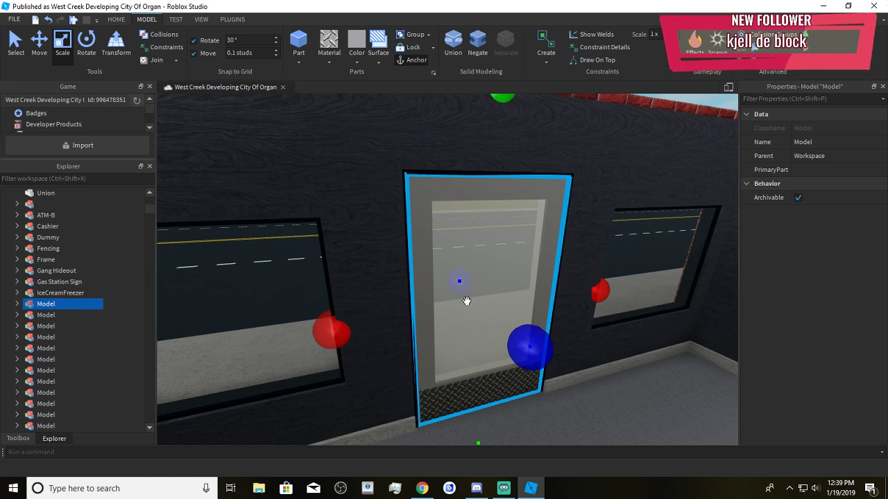
pyautogui.click(816, 141)
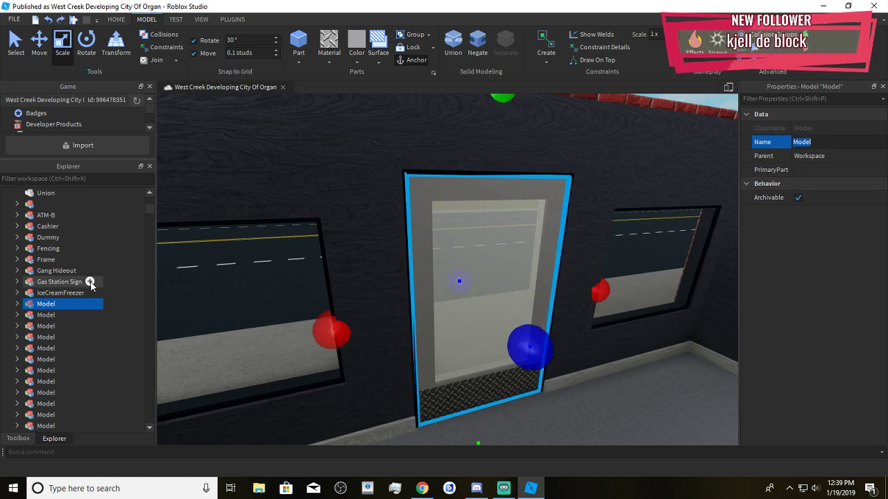
pyautogui.click(17, 305)
pyautogui.click(45, 316)
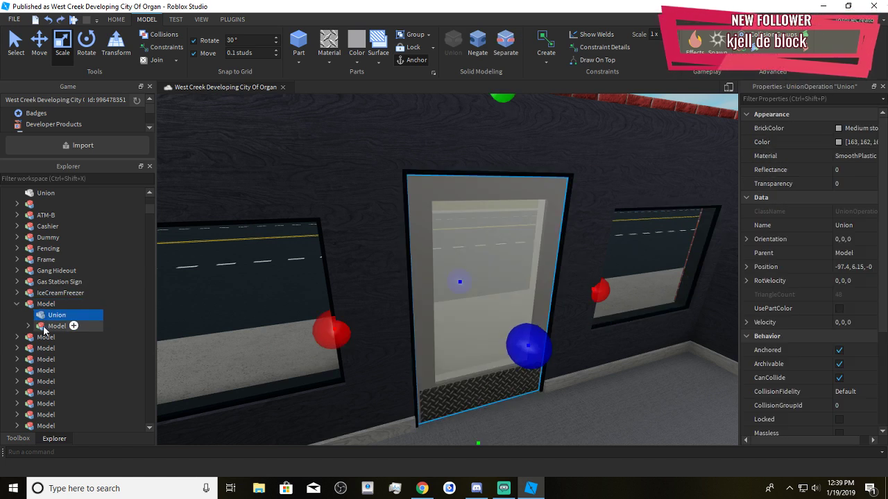
pyautogui.click(44, 327)
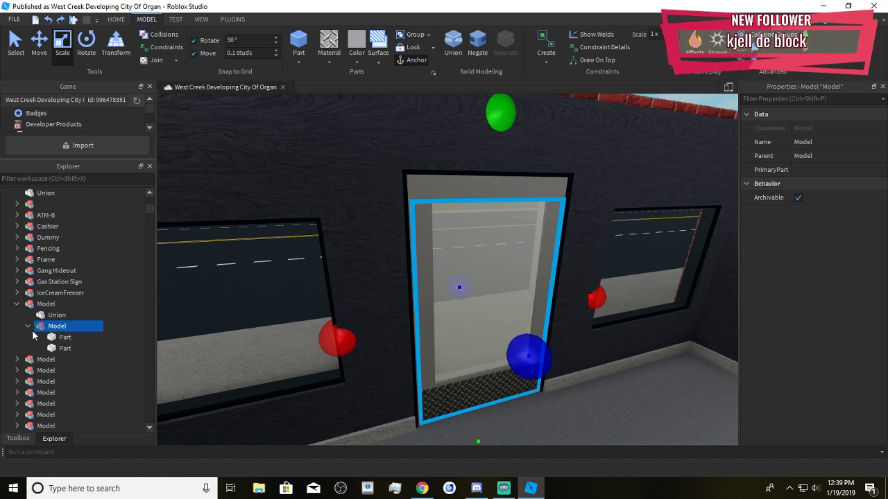
pyautogui.click(59, 339)
pyautogui.keyDown('shift'); pyautogui.click(60, 347); pyautogui.keyUp('shift')
pyautogui.moveTo(45, 307); pyautogui.dragTo(46, 304)
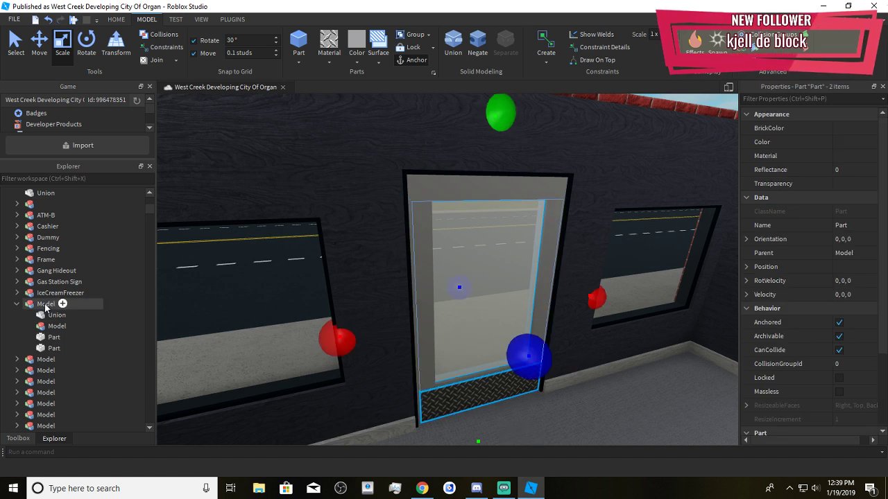
pyautogui.click(41, 326)
pyautogui.press('Delete')
# Rename the door frame union to Part and enable its UsePartColor property
pyautogui.click(54, 315)
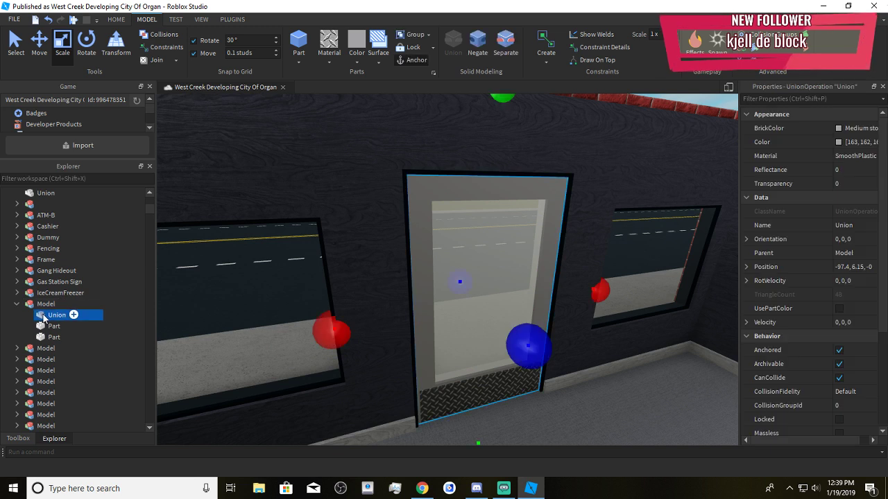
pyautogui.click(842, 225)
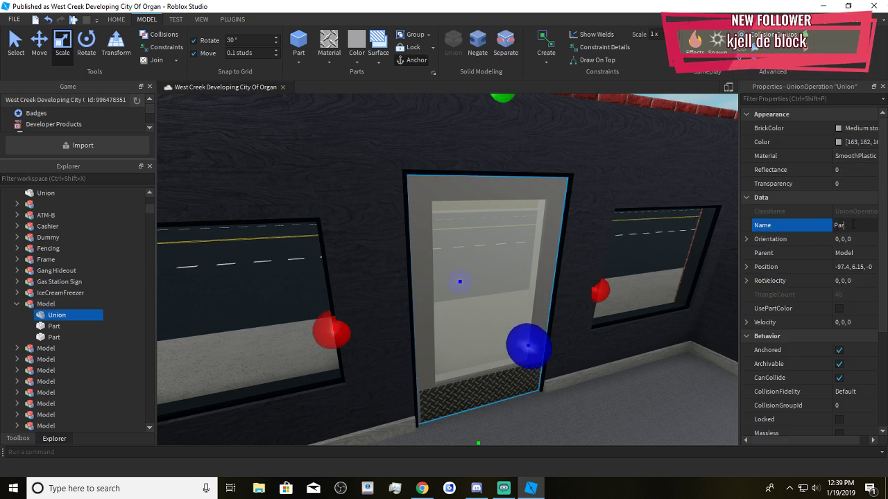
pyautogui.click(838, 308)
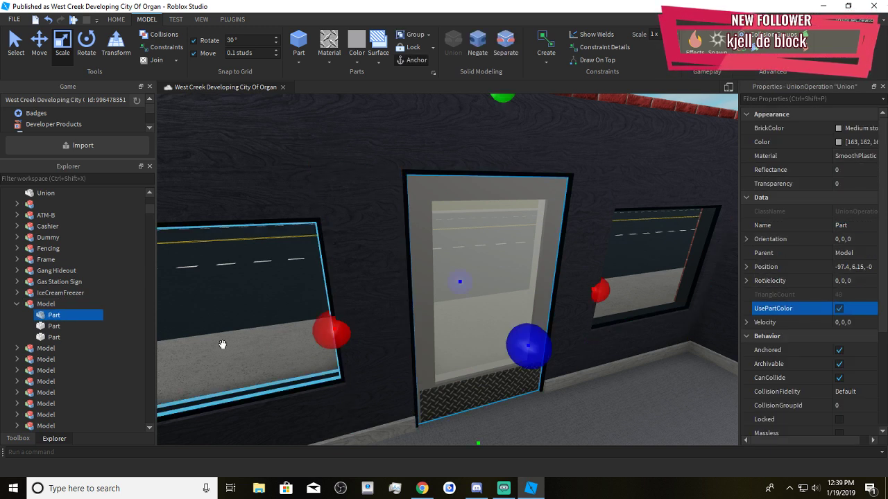
# Check the door model's two other parts and rename the whole door model to Part
pyautogui.click(54, 329)
pyautogui.click(50, 338)
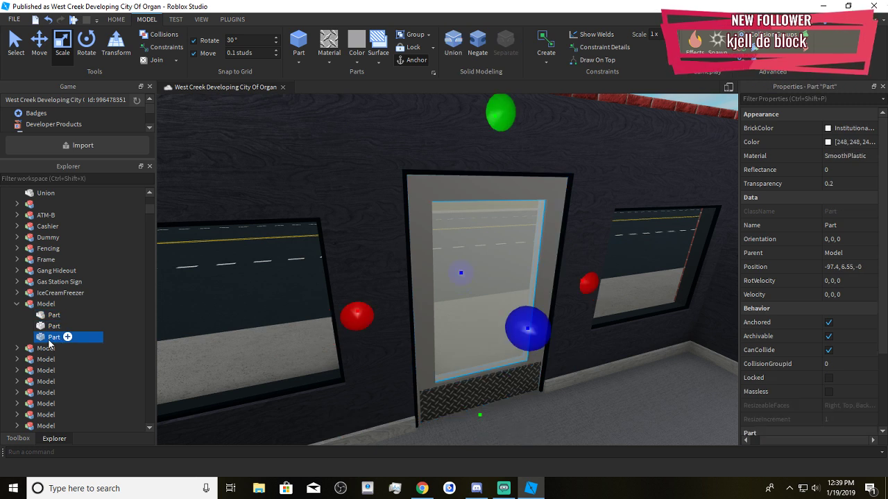
pyautogui.click(45, 303)
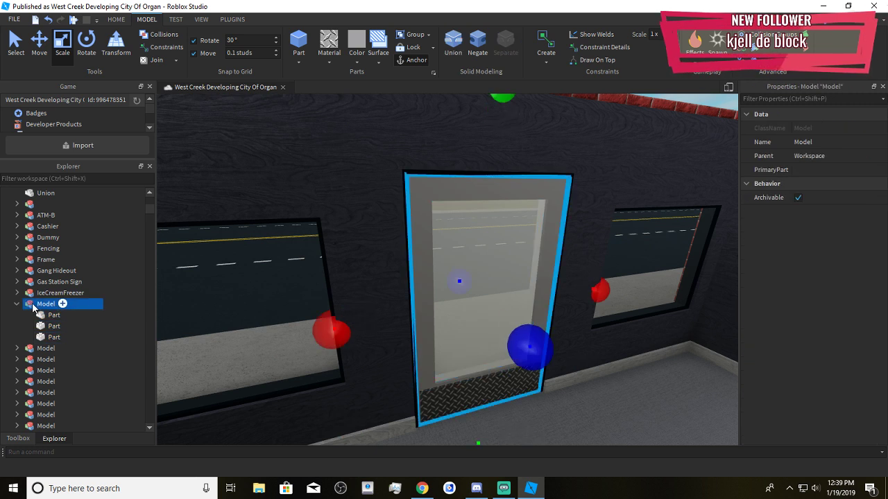
pyautogui.click(835, 140)
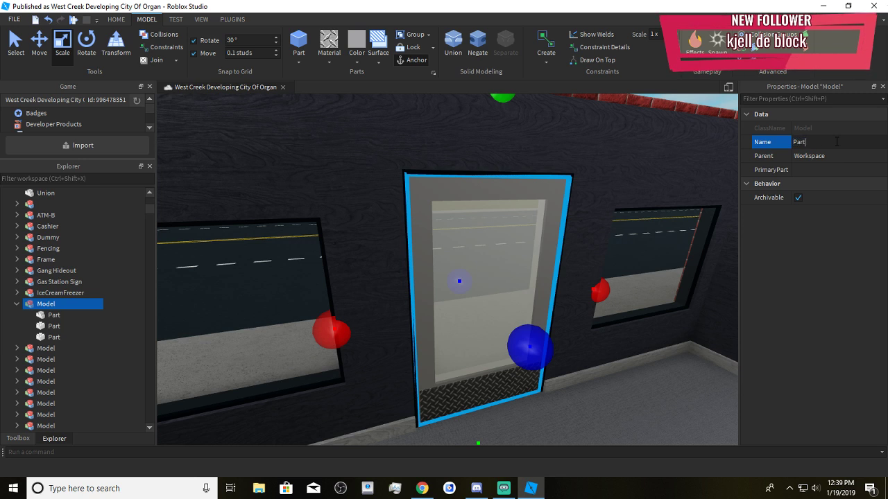
pyautogui.click(16, 304)
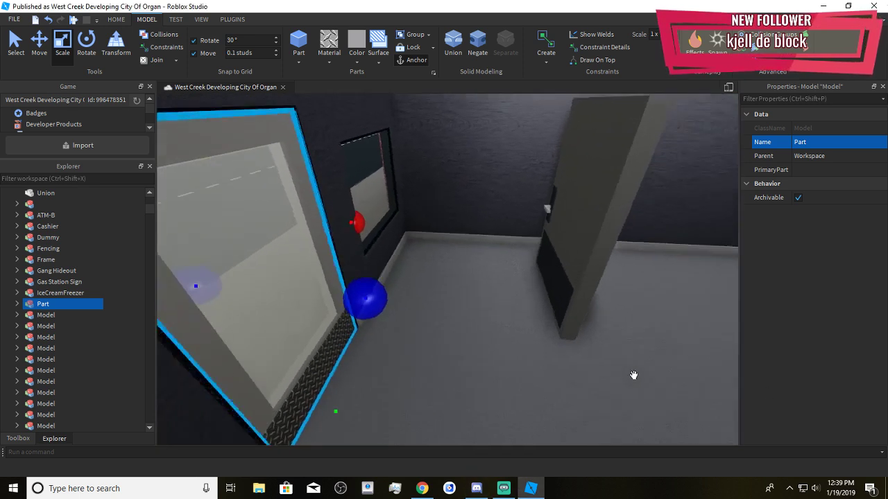
# Move the old hinged door in front of the new glass door and delete the Part panel inside its model
pyautogui.click(436, 435)
pyautogui.moveTo(435, 434); pyautogui.dragTo(384, 424)
pyautogui.moveTo(384, 424); pyautogui.dragTo(398, 353, button='right')
pyautogui.moveTo(424, 304); pyautogui.dragTo(438, 351)
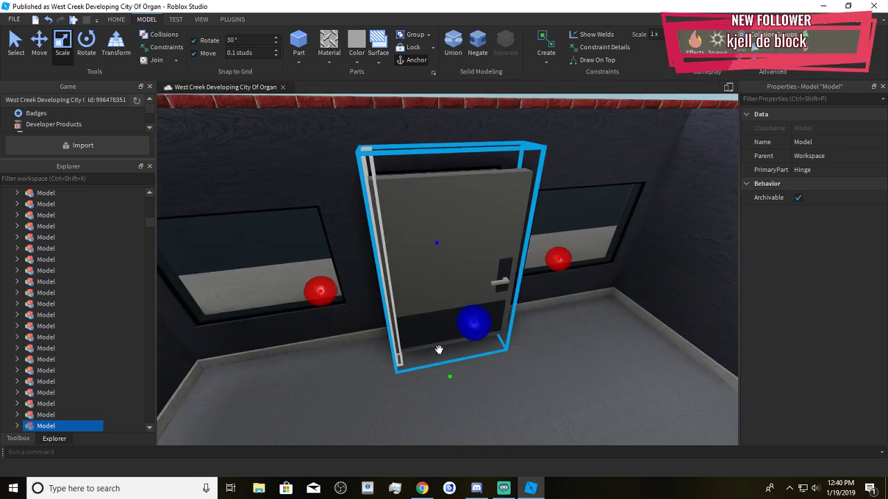
pyautogui.click(17, 426)
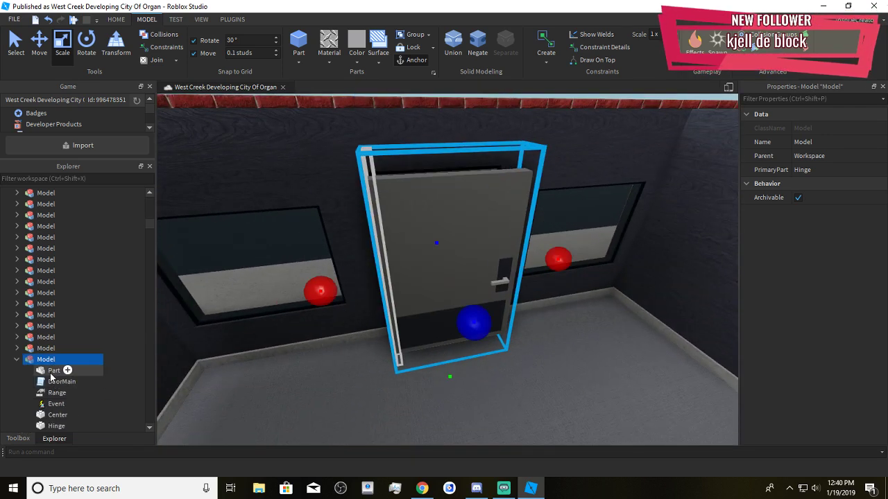
pyautogui.click(51, 372)
pyautogui.press('Delete')
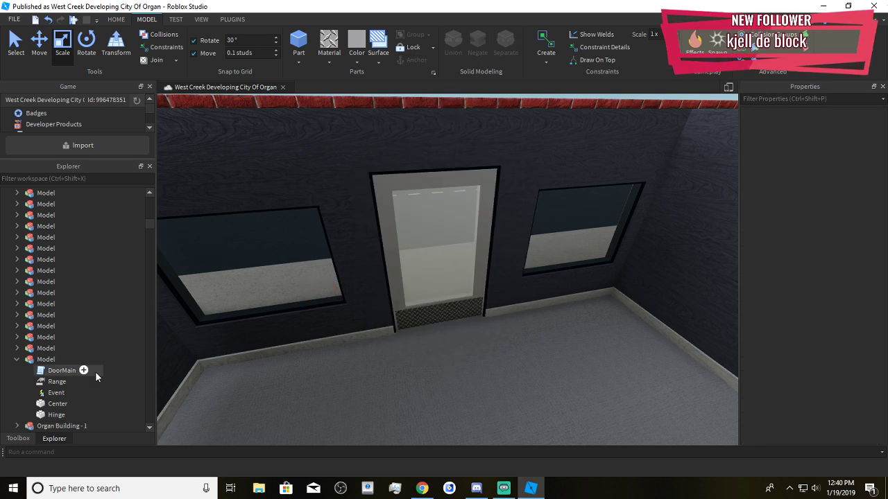
# Put the new glass door model Part inside the hinged door model that contains DoorMain, Center and Hinge
pyautogui.click(455, 262)
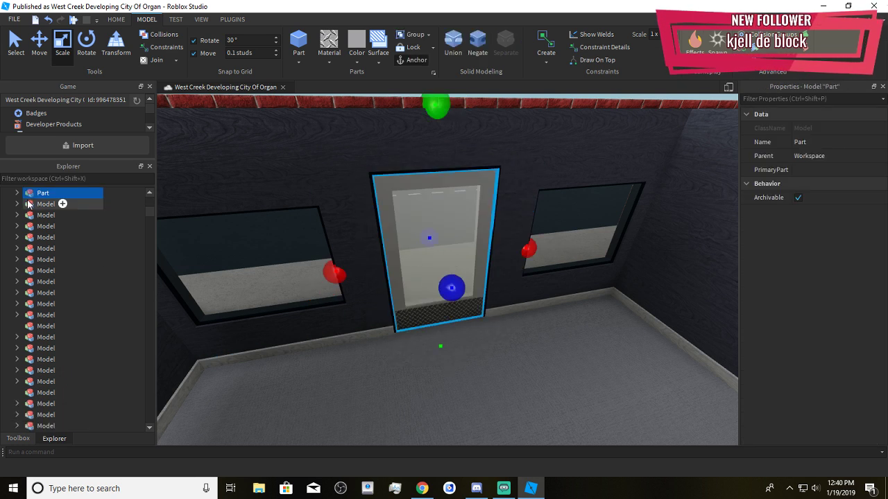
pyautogui.moveTo(28, 204); pyautogui.dragTo(43, 261)
pyautogui.scroll(5, 382, 328)
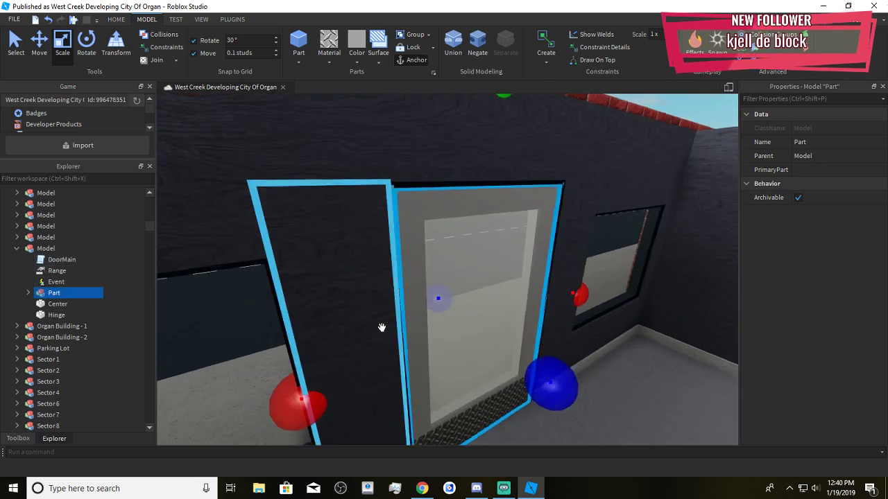
# Move the Center and Hinge parts of the door model together into line with the new glass door
pyautogui.scroll(-3, 374, 326)
pyautogui.click(49, 305)
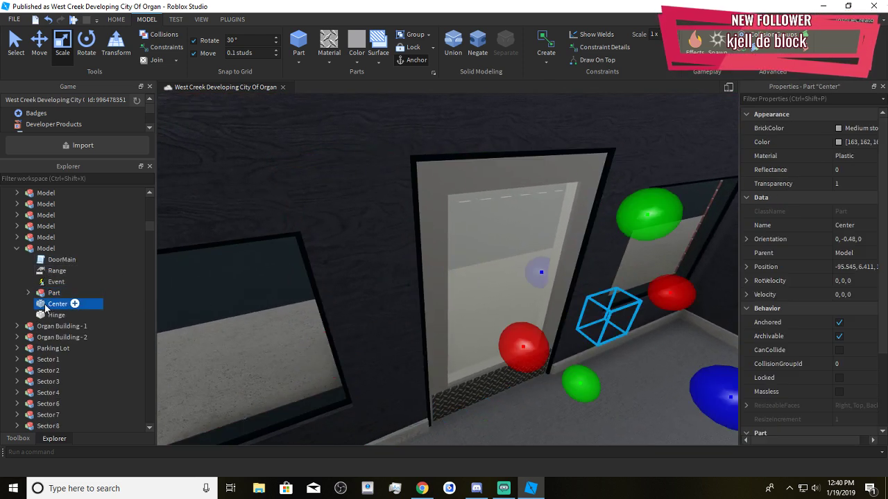
pyautogui.keyDown('ctrl'); pyautogui.click(57, 315); pyautogui.keyUp('ctrl')
pyautogui.press('f')
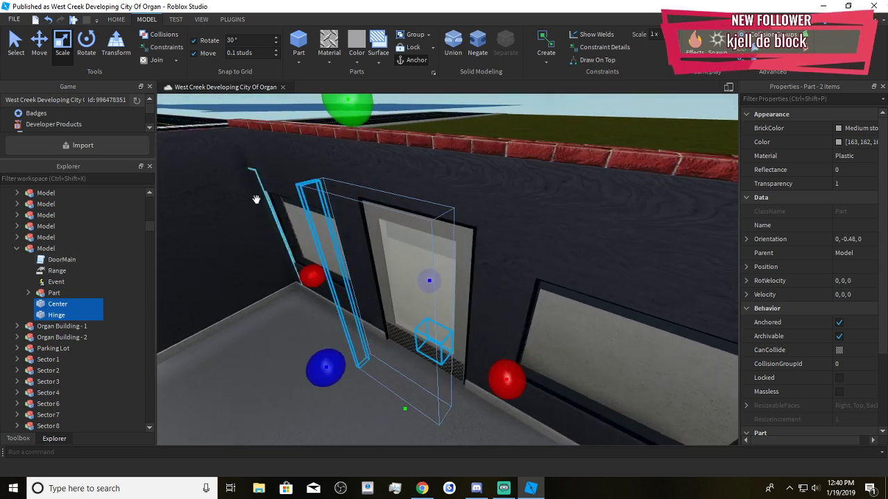
pyautogui.click(43, 54)
pyautogui.moveTo(368, 281); pyautogui.dragTo(362, 303, button='right')
pyautogui.scroll(3, 363, 303)
pyautogui.moveTo(361, 330); pyautogui.dragTo(426, 314)
pyautogui.scroll(5, 440, 297)
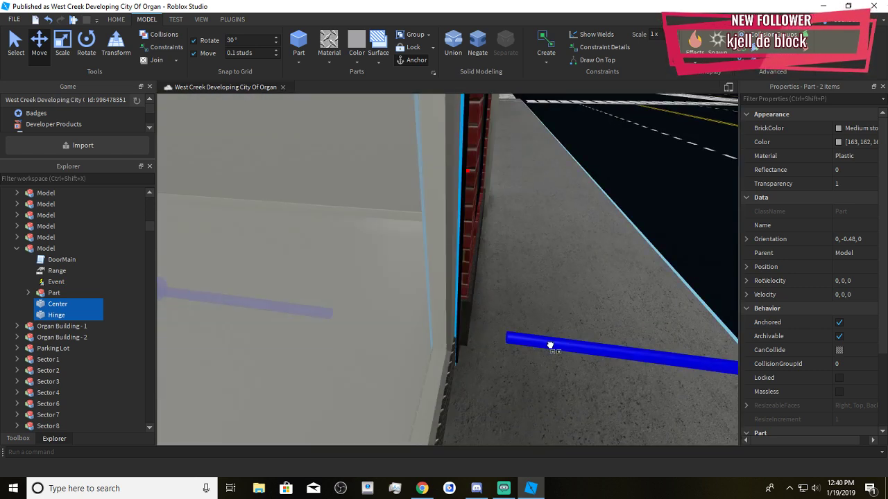
pyautogui.moveTo(550, 346); pyautogui.dragTo(552, 346)
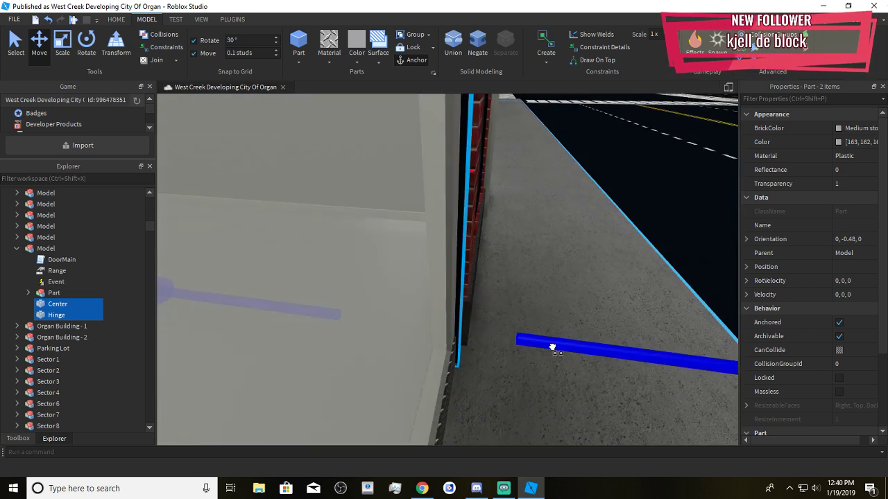
pyautogui.moveTo(551, 347); pyautogui.dragTo(449, 367, button='right')
pyautogui.scroll(-4, 545, 346)
pyautogui.scroll(8, 546, 346)
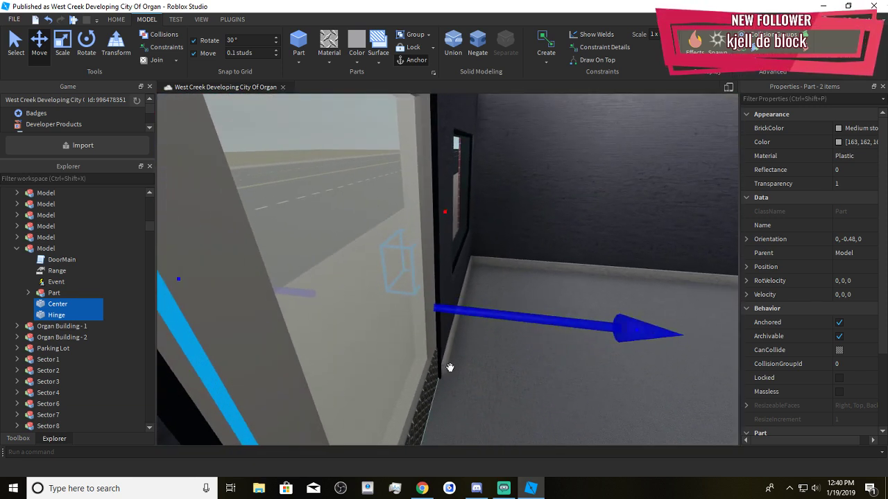
# Shift only the Center part 0.3 studs along the doorway toward the middle of the glass door
pyautogui.click(74, 304)
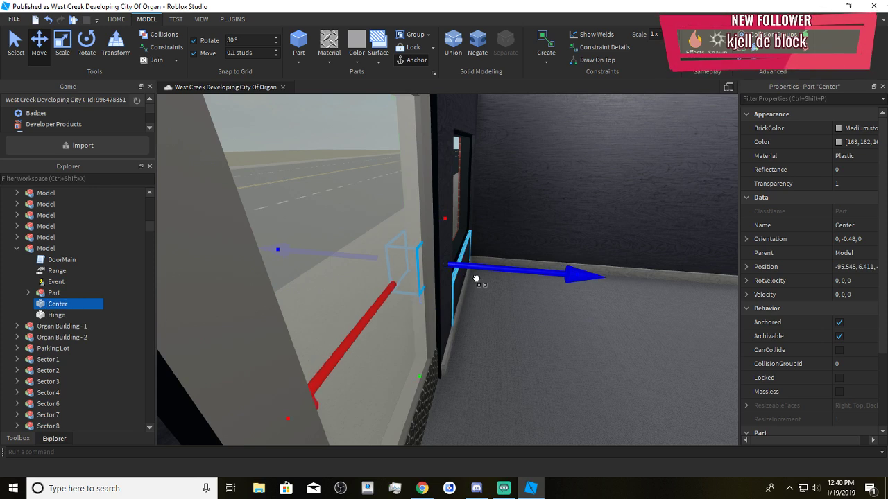
pyautogui.moveTo(490, 281)
pyautogui.mouseDown(button='right')
pyautogui.moveTo(606, 280)
pyautogui.moveTo(490, 272)
pyautogui.mouseUp(button='right')
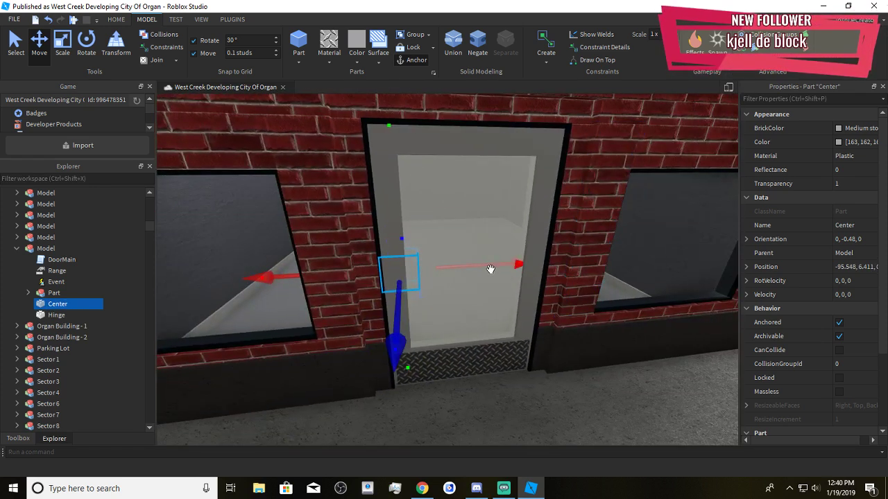
pyautogui.moveTo(491, 271); pyautogui.dragTo(496, 274)
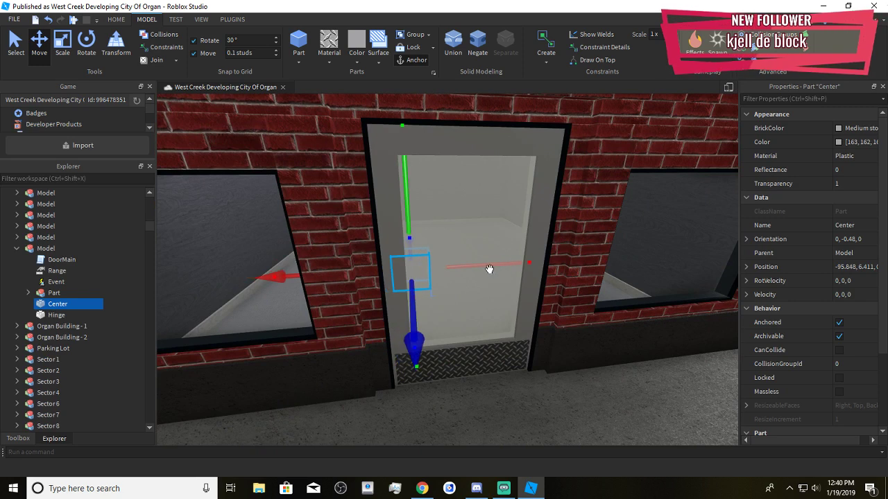
pyautogui.scroll(-5, 488, 274)
pyautogui.click(476, 331)
pyautogui.click(481, 393)
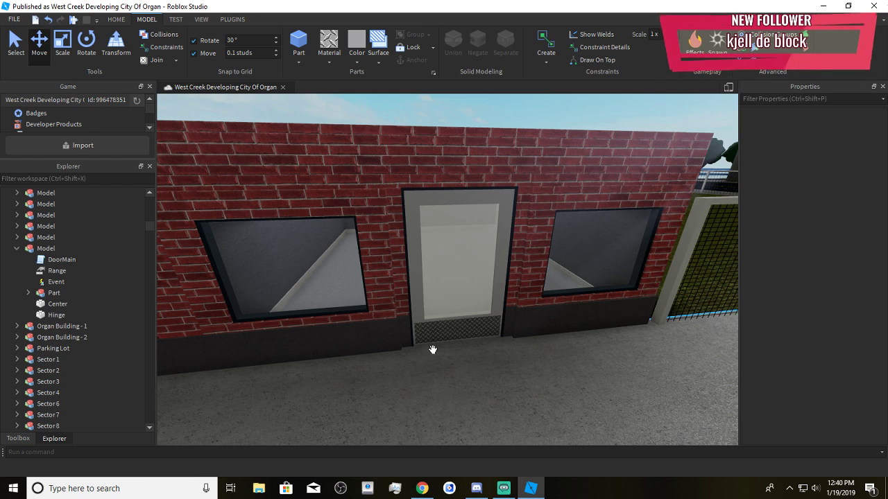
# Review the DoorMain script inside the door model, then close it and collapse the model
pyautogui.click(459, 327)
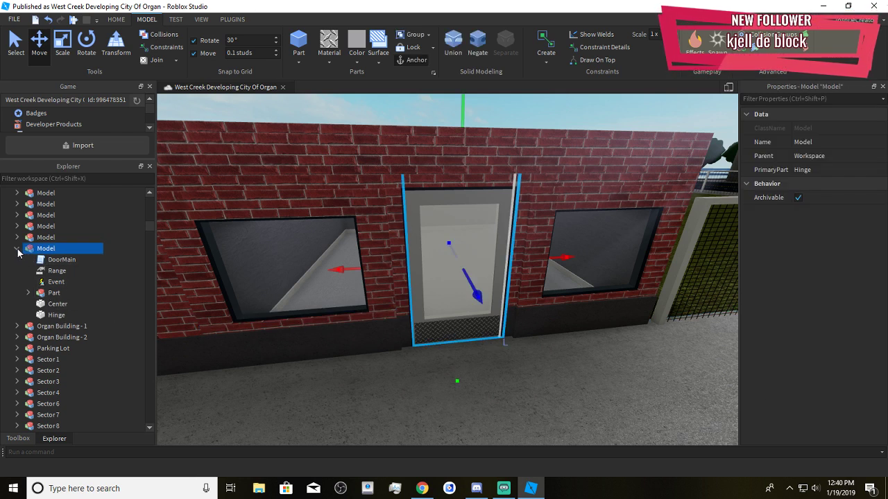
pyautogui.doubleClick(61, 259)
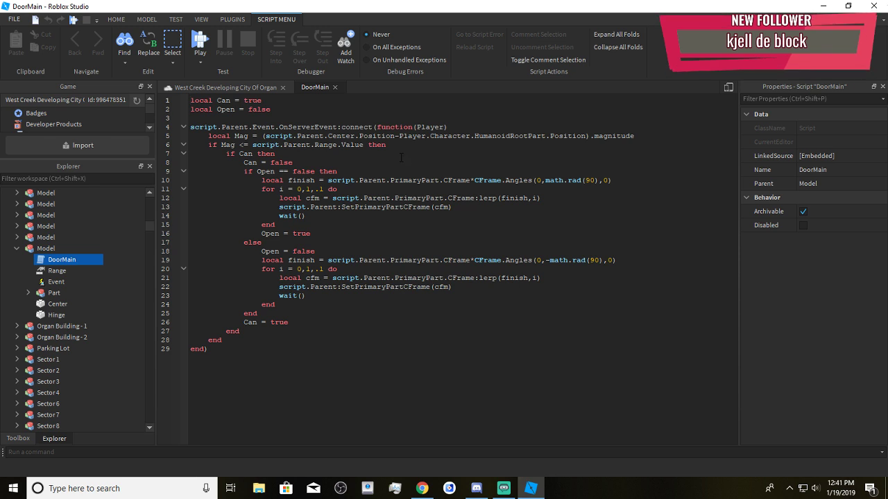
pyautogui.click(335, 88)
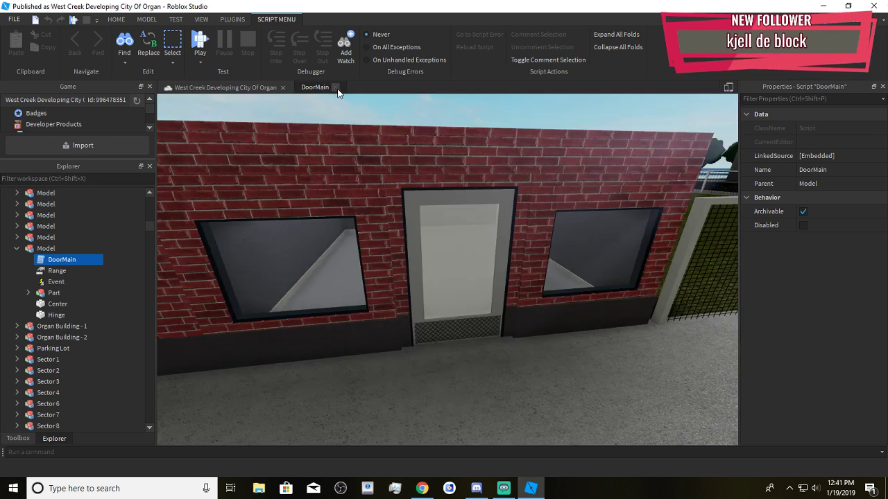
pyautogui.click(444, 287)
pyautogui.click(444, 287)
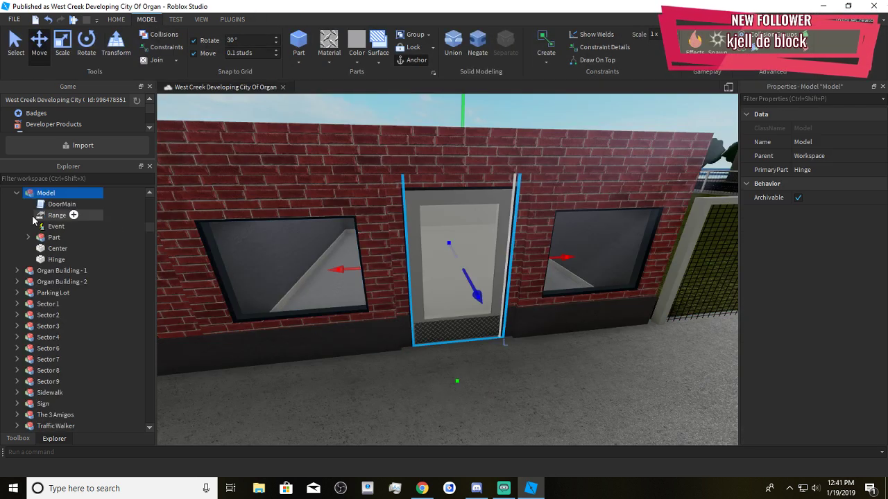
pyautogui.click(16, 193)
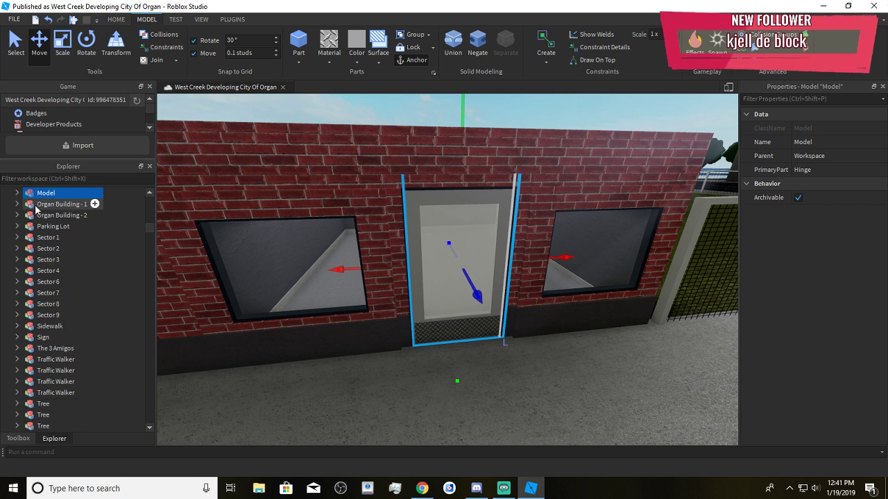
pyautogui.click(415, 402)
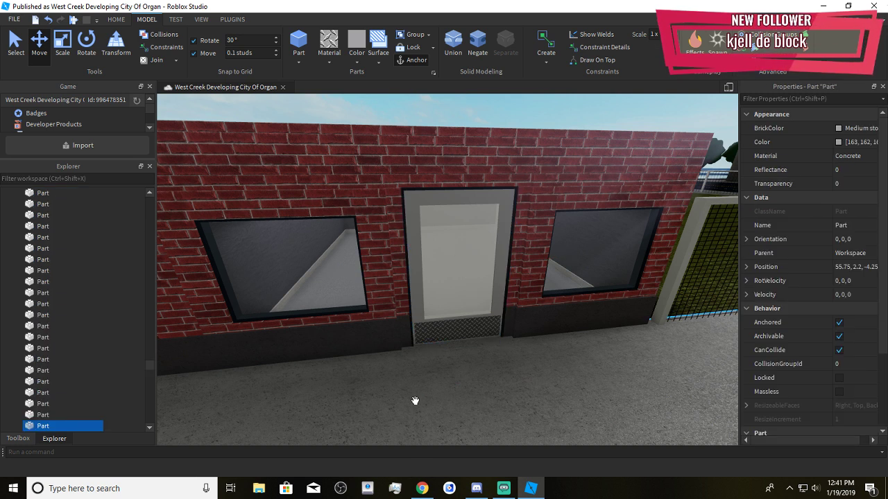
pyautogui.click(415, 400)
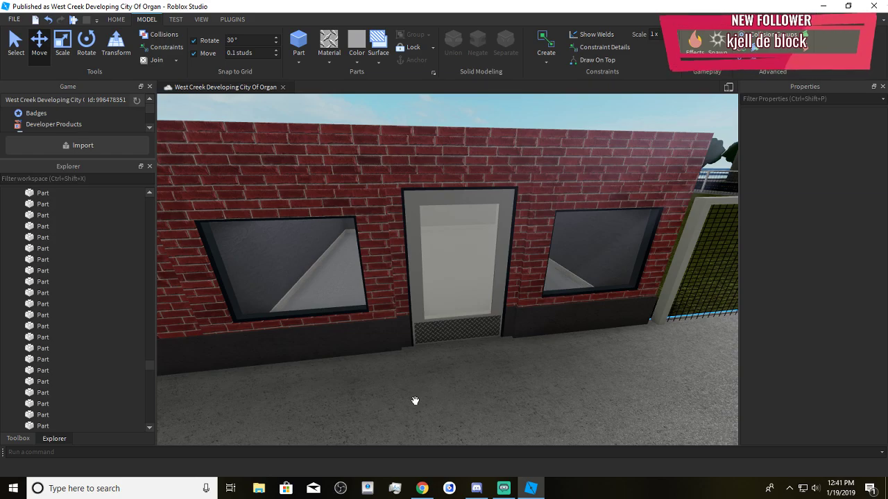
# Examine the unfinished brick walls at the back of the building and the gap beside the corner pillar
pyautogui.scroll(5, 446, 414)
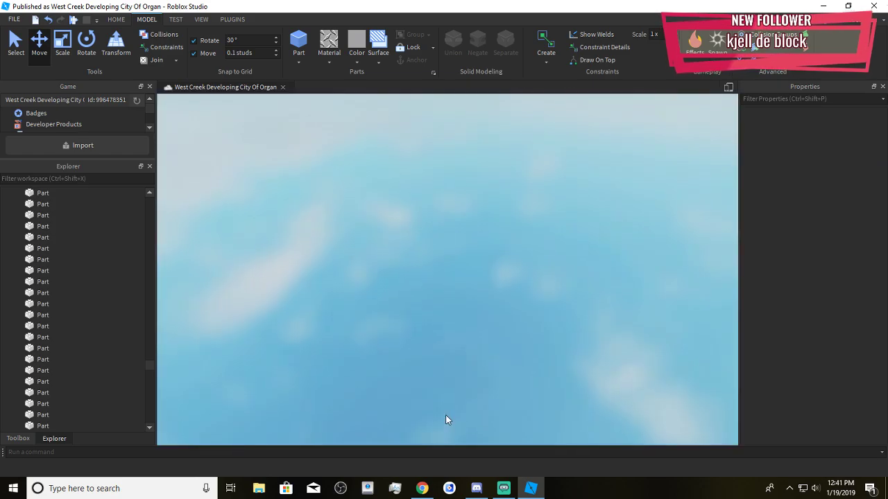
pyautogui.scroll(-10, 446, 414)
pyautogui.scroll(10, 445, 414)
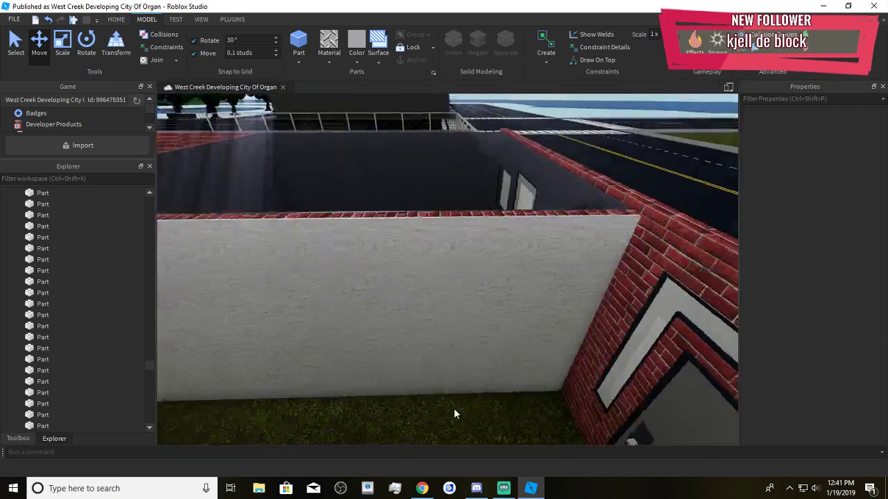
pyautogui.click(443, 357)
pyautogui.moveTo(442, 357); pyautogui.dragTo(463, 367, button='right')
pyautogui.scroll(-4, 446, 359)
pyautogui.click(452, 372)
pyautogui.scroll(3, 458, 378)
pyautogui.scroll(-3, 460, 379)
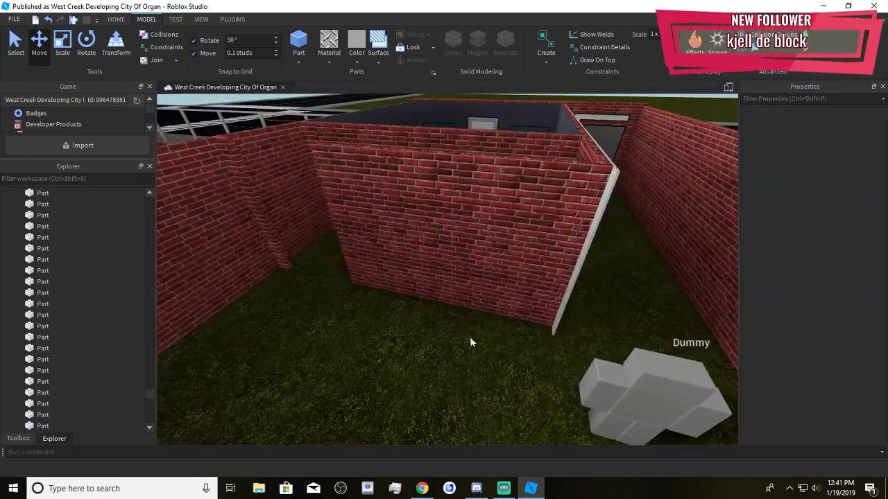
pyautogui.moveTo(469, 337); pyautogui.dragTo(463, 364, button='right')
pyautogui.click(461, 314)
pyautogui.click(543, 389)
pyautogui.moveTo(551, 397); pyautogui.dragTo(552, 400, button='right')
pyautogui.scroll(3, 485, 374)
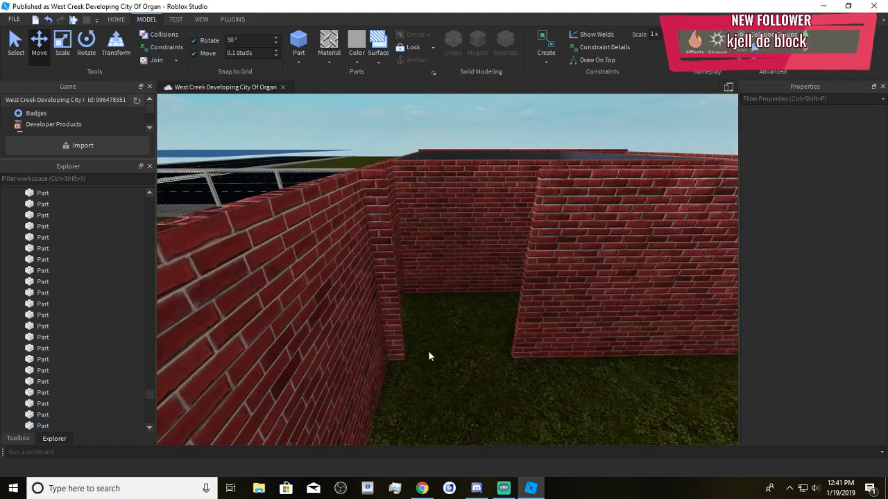
# Duplicate the narrow brick pillar beside the gap and reshape the copy into a lintel spanning to the opposite brick wall
pyautogui.click(395, 327)
pyautogui.click(425, 364)
pyautogui.click(388, 318)
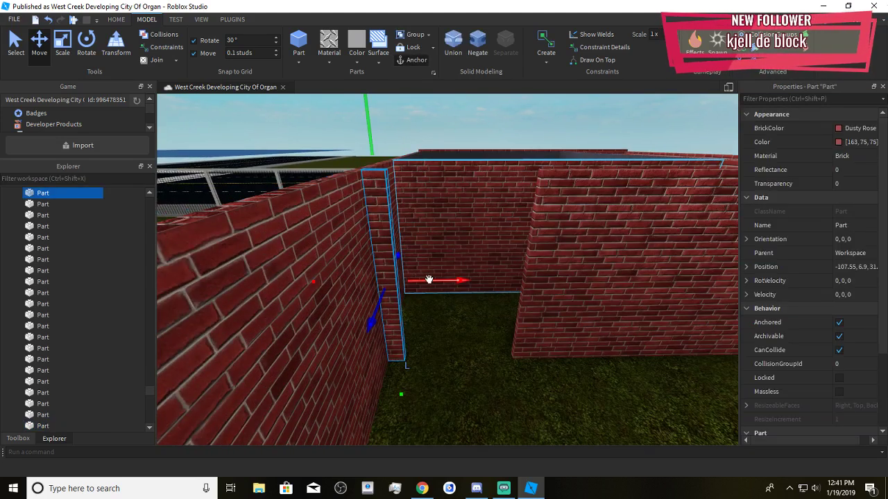
pyautogui.moveTo(429, 279); pyautogui.dragTo(451, 297)
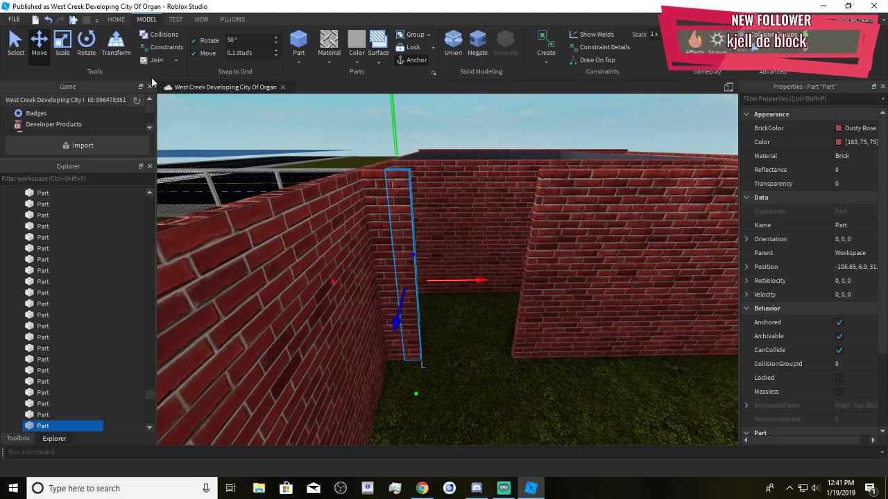
pyautogui.hotkey('ctrl', '3')
pyautogui.moveTo(417, 381); pyautogui.dragTo(417, 279)
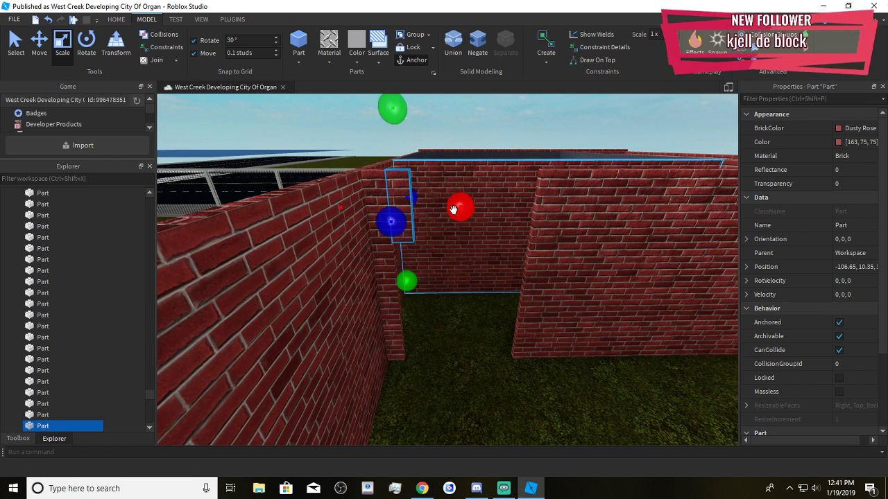
pyautogui.moveTo(460, 206); pyautogui.dragTo(570, 264)
pyautogui.moveTo(463, 285); pyautogui.dragTo(462, 276)
# Place the Dummy in the new brick doorway as a size reference
pyautogui.click(460, 338)
pyautogui.scroll(-2, 460, 338)
pyautogui.moveTo(460, 338); pyautogui.dragTo(615, 299, button='right')
pyautogui.moveTo(637, 300); pyautogui.dragTo(347, 352)
pyautogui.click(392, 362)
pyautogui.scroll(3, 416, 368)
pyautogui.moveTo(485, 371); pyautogui.dragTo(450, 374, button='right')
pyautogui.scroll(-5, 449, 375)
# Narrow the brick doorway by shortening the lintel and extending the adjoining wall toward the pillar
pyautogui.click(443, 188)
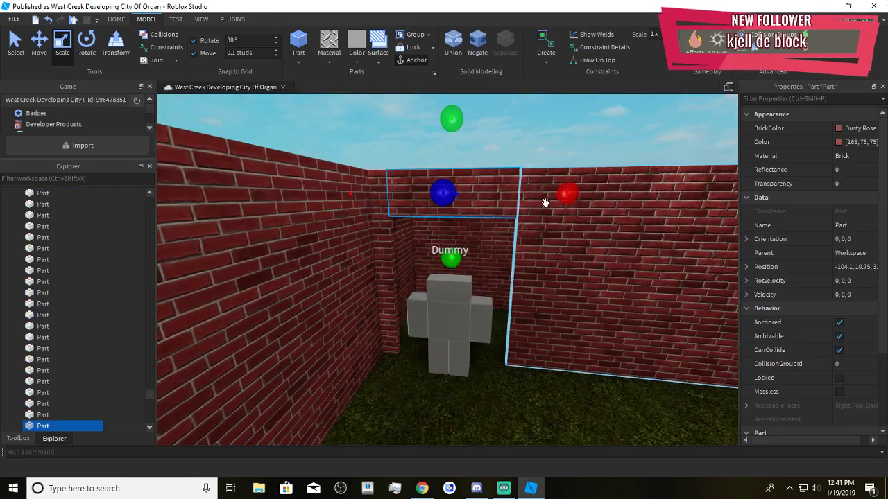
pyautogui.click(543, 201)
pyautogui.click(476, 202)
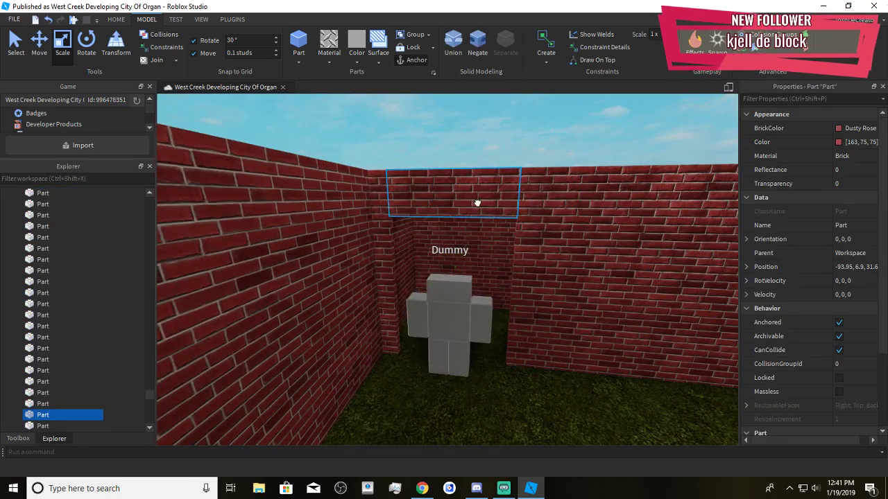
pyautogui.moveTo(557, 199); pyautogui.dragTo(529, 201)
pyautogui.click(555, 286)
pyautogui.moveTo(470, 274); pyautogui.dragTo(448, 292)
# Slide the Dummy sideways to center it in the narrowed doorway
pyautogui.click(447, 297)
pyautogui.click(40, 47)
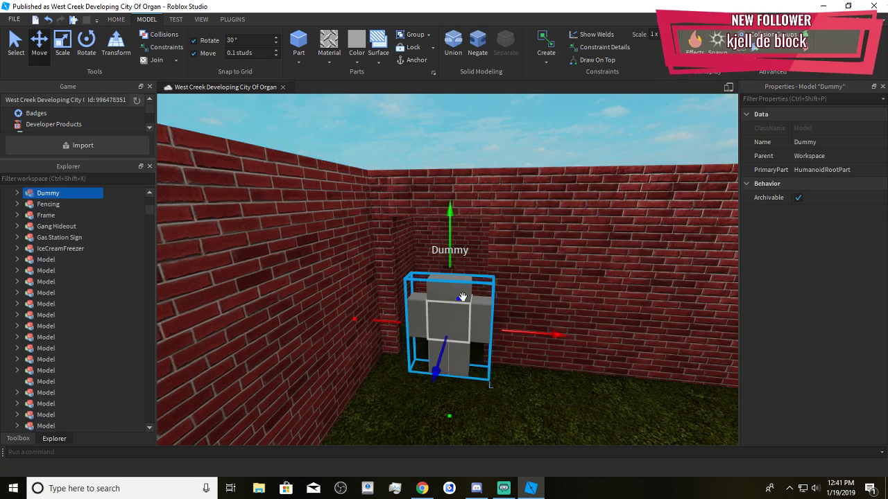
pyautogui.moveTo(541, 335); pyautogui.dragTo(521, 349)
pyautogui.click(518, 416)
pyautogui.scroll(-2, 519, 418)
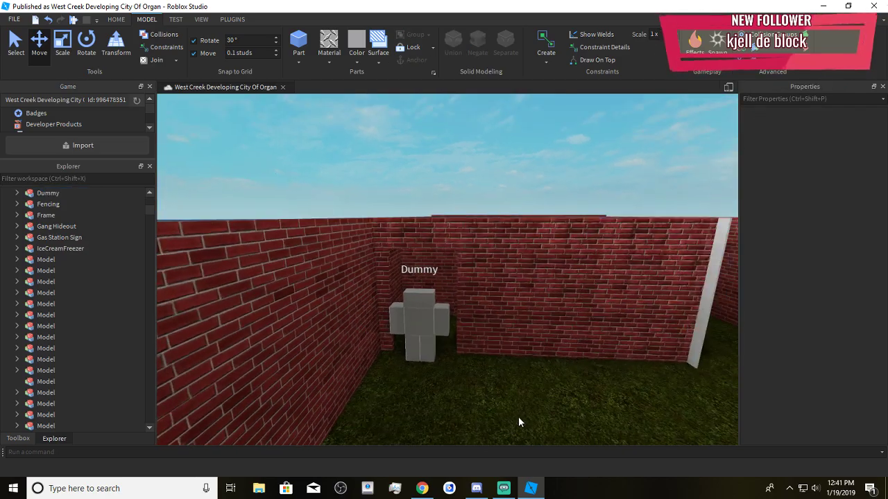
# Check the doorway's proportions against the Dummy and the surrounding brick walls from several angles
pyautogui.click(508, 353)
pyautogui.click(497, 394)
pyautogui.moveTo(498, 395); pyautogui.dragTo(504, 404, button='right')
pyautogui.scroll(-3, 505, 409)
pyautogui.scroll(3, 505, 410)
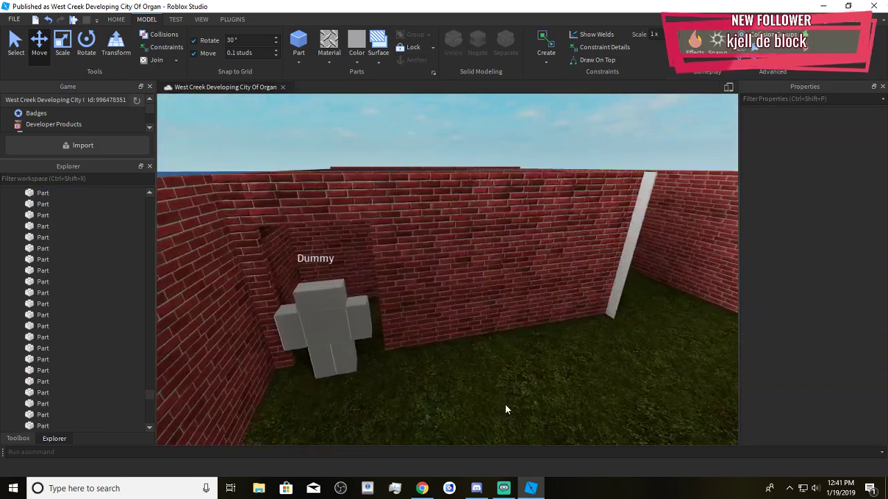
pyautogui.scroll(-5, 505, 410)
pyautogui.scroll(3, 506, 410)
pyautogui.scroll(4, 505, 410)
pyautogui.click(476, 309)
pyautogui.moveTo(506, 410); pyautogui.dragTo(456, 382, button='right')
pyautogui.click(483, 356)
pyautogui.scroll(-3, 483, 356)
pyautogui.scroll(3, 484, 357)
pyautogui.scroll(-2, 443, 409)
# Move the Dummy out of the doorway onto the open grass
pyautogui.moveTo(414, 319); pyautogui.dragTo(559, 389)
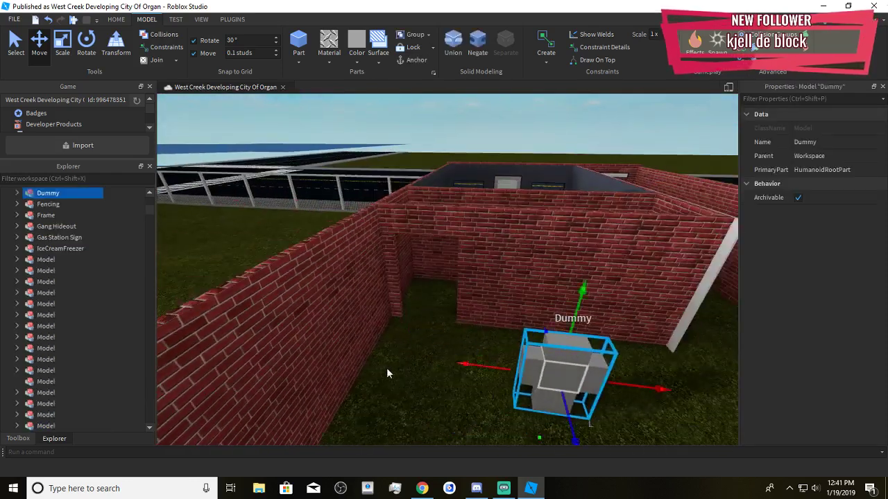
pyautogui.click(387, 367)
pyautogui.scroll(4, 433, 362)
pyautogui.rightClick(437, 361)
pyautogui.click(460, 377)
pyautogui.scroll(-3, 464, 384)
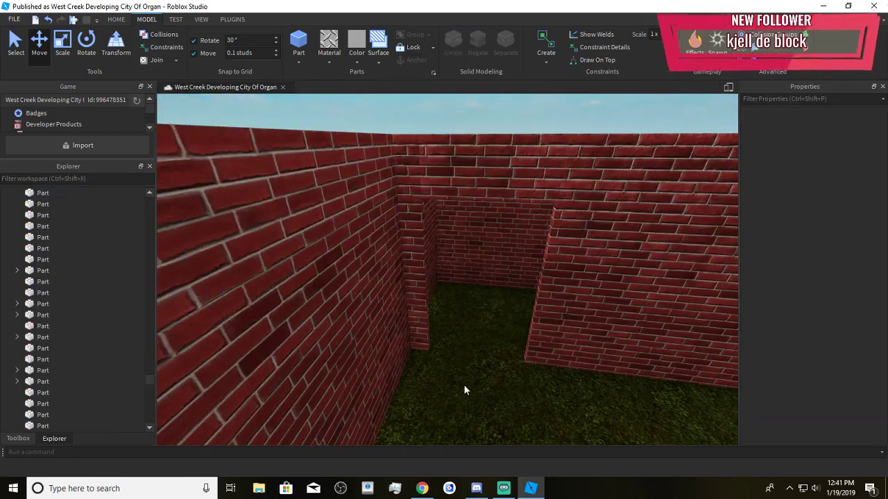
# Duplicate the narrow brick pillar beside the doorway and shift the copy into the opening
pyautogui.click(415, 335)
pyautogui.moveTo(462, 320); pyautogui.dragTo(470, 303, button='right')
pyautogui.scroll(1, 469, 298)
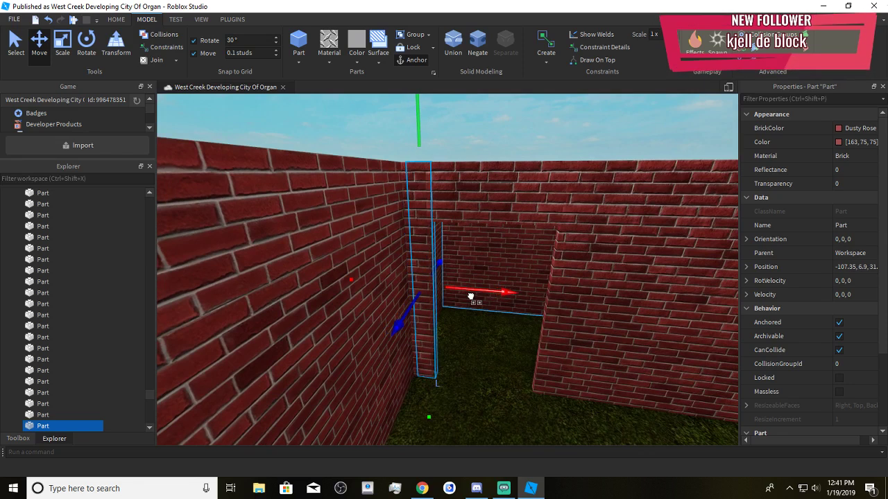
pyautogui.scroll(3, 472, 291)
pyautogui.moveTo(489, 305); pyautogui.dragTo(475, 309)
# Narrow the copied pillar into a slim jamb and lower its top to the underside of the lintel
pyautogui.click(62, 60)
pyautogui.moveTo(292, 239); pyautogui.dragTo(316, 267, button='right')
pyautogui.moveTo(329, 280); pyautogui.dragTo(373, 297)
pyautogui.moveTo(378, 292); pyautogui.dragTo(409, 197, button='right')
pyautogui.moveTo(440, 111); pyautogui.dragTo(458, 190)
pyautogui.moveTo(459, 192); pyautogui.dragTo(460, 249, button='right')
pyautogui.scroll(-3, 461, 250)
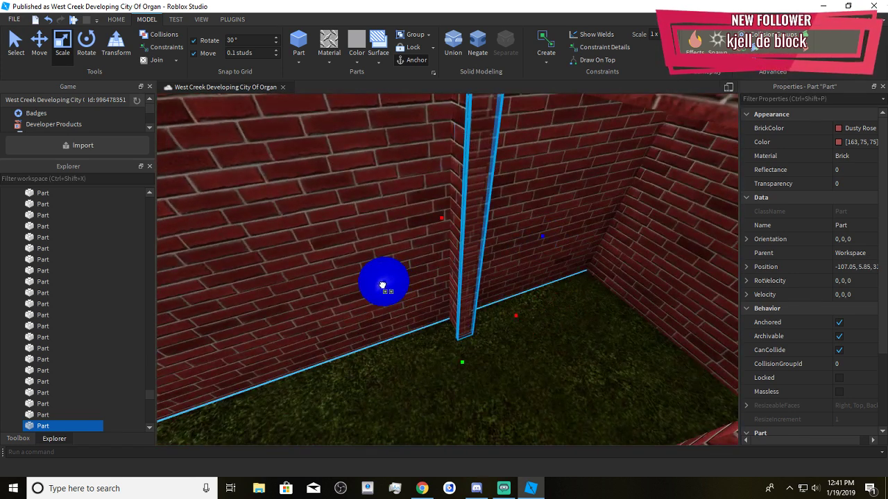
# Adjust the jamb's depth by resizing its front and back faces against the doorway pillar
pyautogui.moveTo(380, 286); pyautogui.dragTo(382, 287)
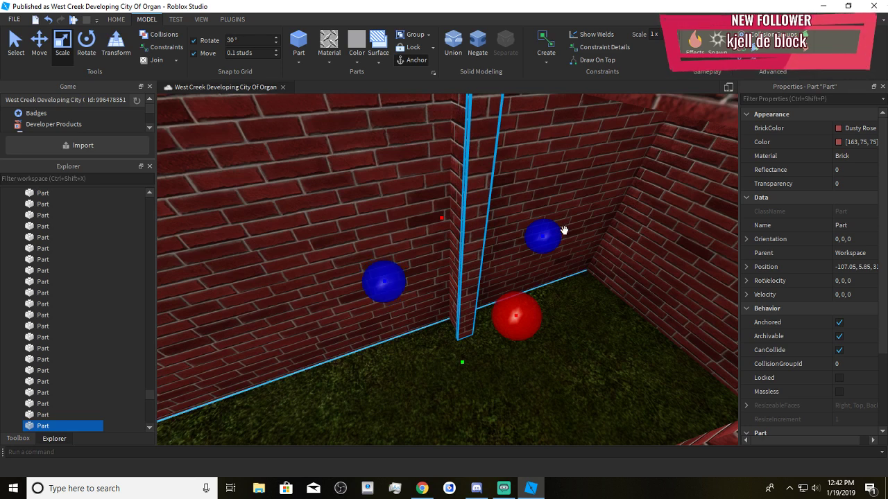
pyautogui.moveTo(537, 238); pyautogui.dragTo(527, 240)
pyautogui.moveTo(369, 284); pyautogui.dragTo(353, 310)
pyautogui.moveTo(357, 310); pyautogui.dragTo(376, 313, button='right')
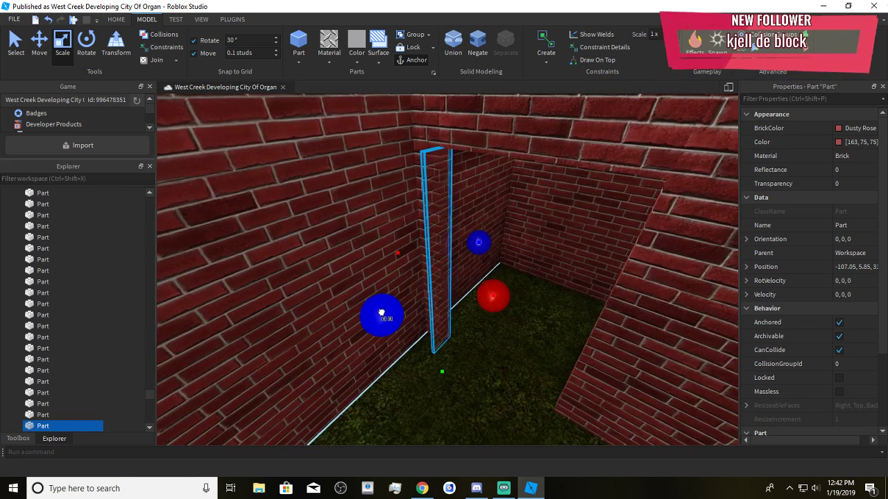
# Recolor the slim doorway jamb Pine Cone brown and change its material to Wood
pyautogui.click(356, 61)
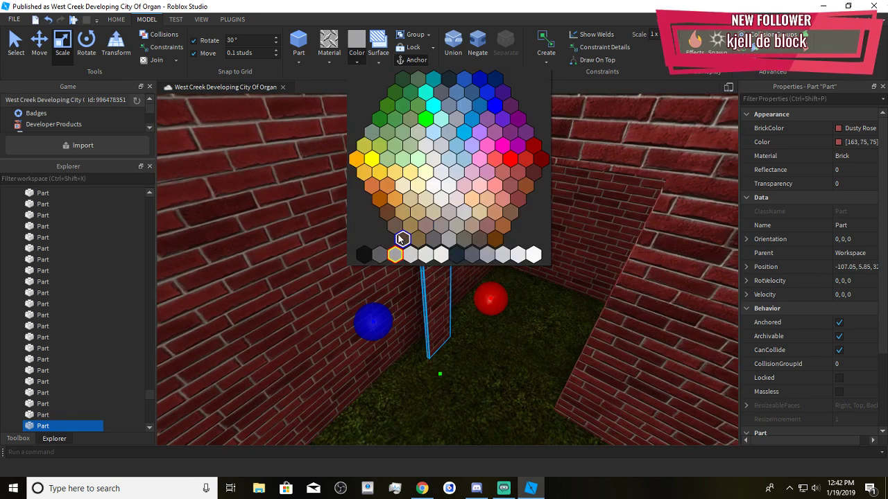
pyautogui.click(403, 239)
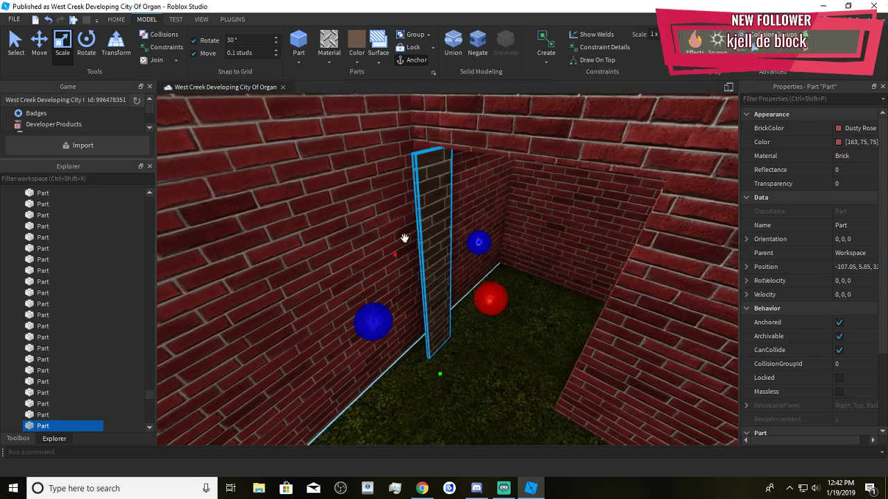
pyautogui.click(337, 62)
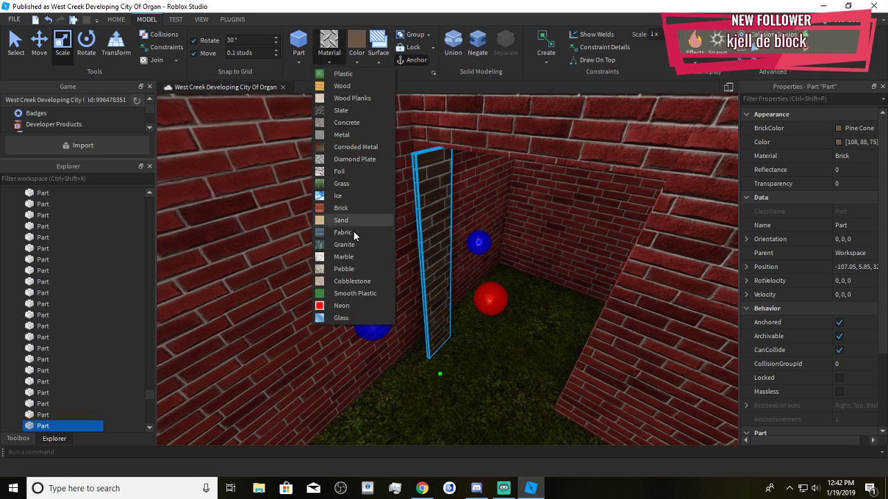
pyautogui.click(337, 84)
pyautogui.moveTo(501, 380); pyautogui.dragTo(501, 386, button='right')
pyautogui.click(40, 47)
pyautogui.moveTo(400, 286)
pyautogui.mouseDown(button='right')
pyautogui.moveTo(400, 306)
pyautogui.moveTo(399, 286)
pyautogui.mouseUp(button='right')
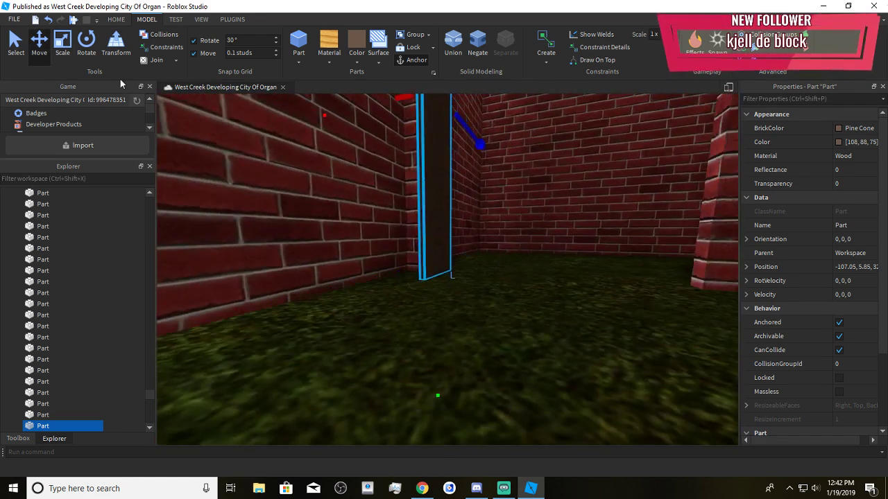
# Duplicate the grey smooth-plastic floor slab and slide the copy across the grass into the back room where the Dummy stands
pyautogui.click(68, 46)
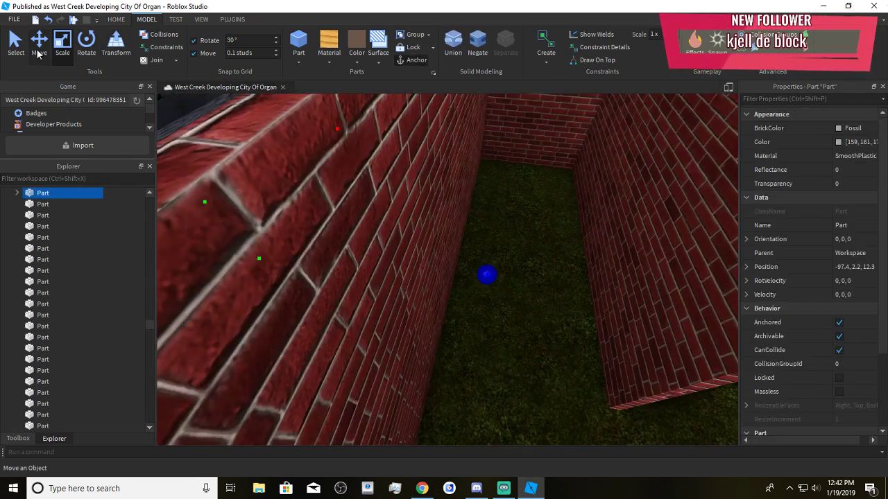
pyautogui.click(39, 43)
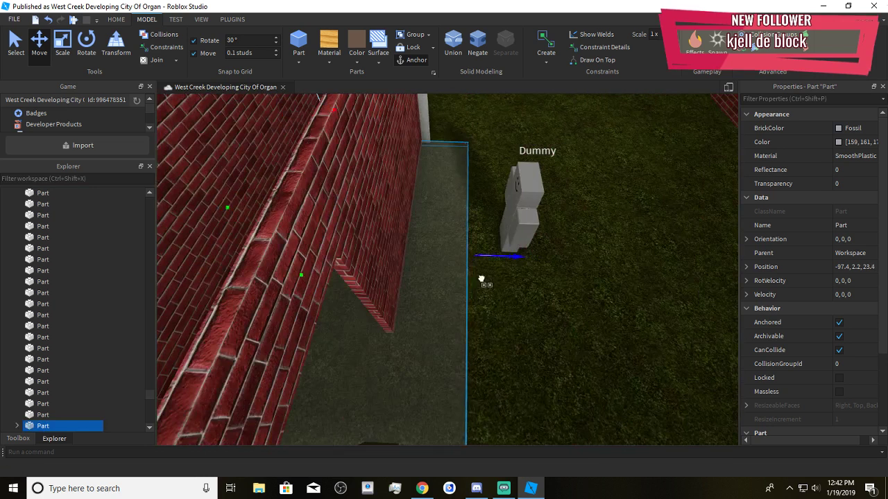
pyautogui.moveTo(485, 283); pyautogui.dragTo(299, 277)
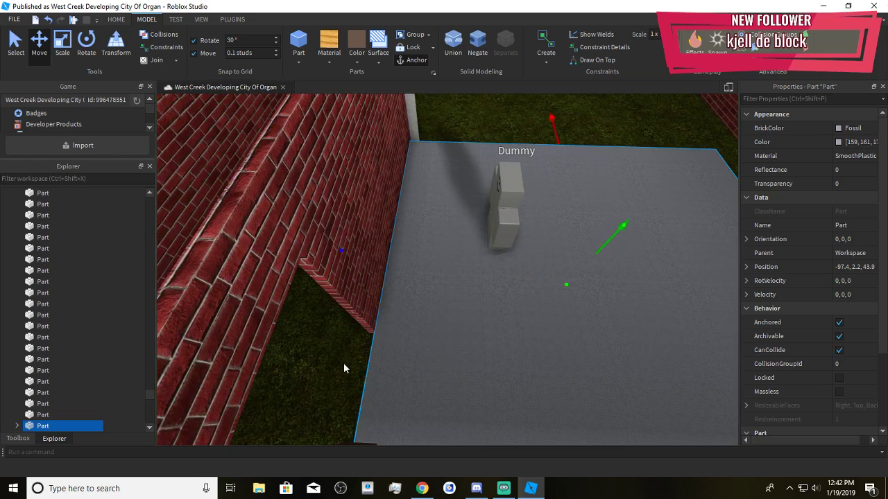
pyautogui.click(359, 376)
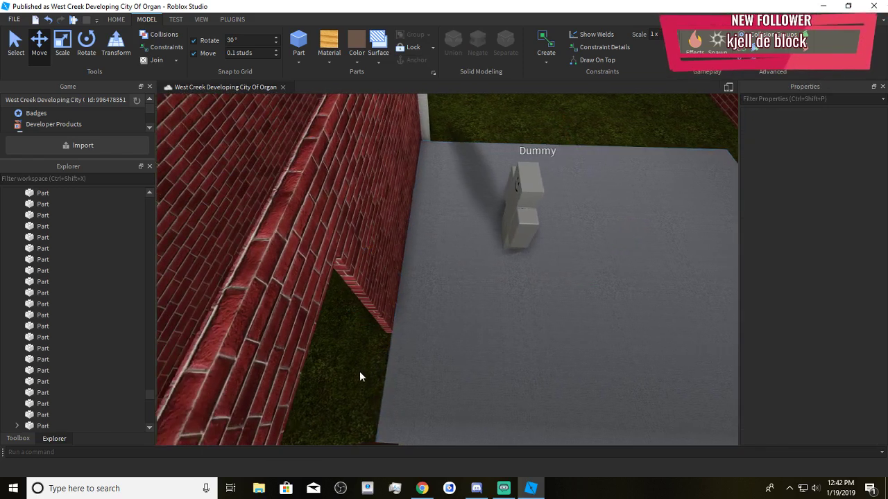
pyautogui.scroll(-3, 359, 377)
pyautogui.moveTo(406, 372); pyautogui.dragTo(460, 369, button='right')
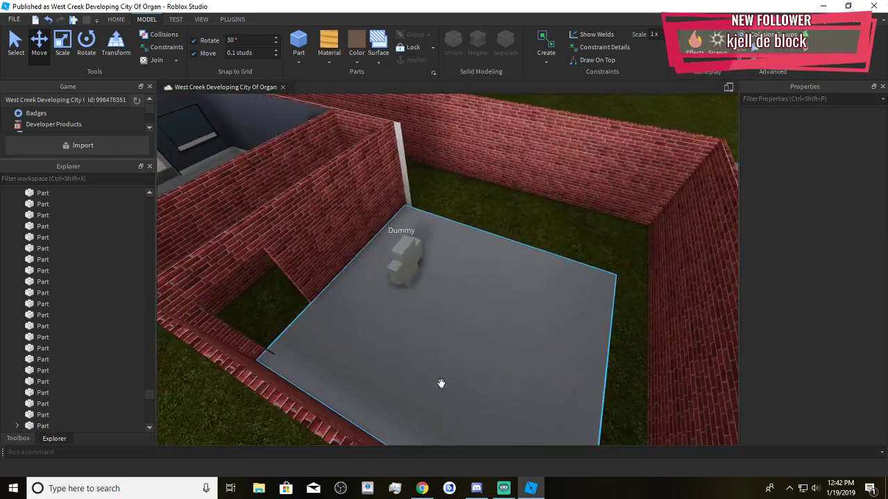
# Replace the texture on the back room's floor slab with the wood-plank image rbxassetid://201130786
pyautogui.click(423, 490)
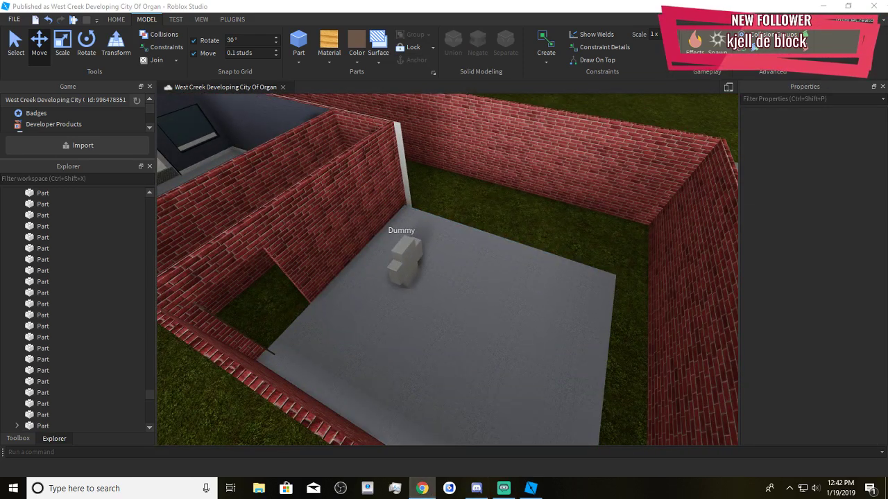
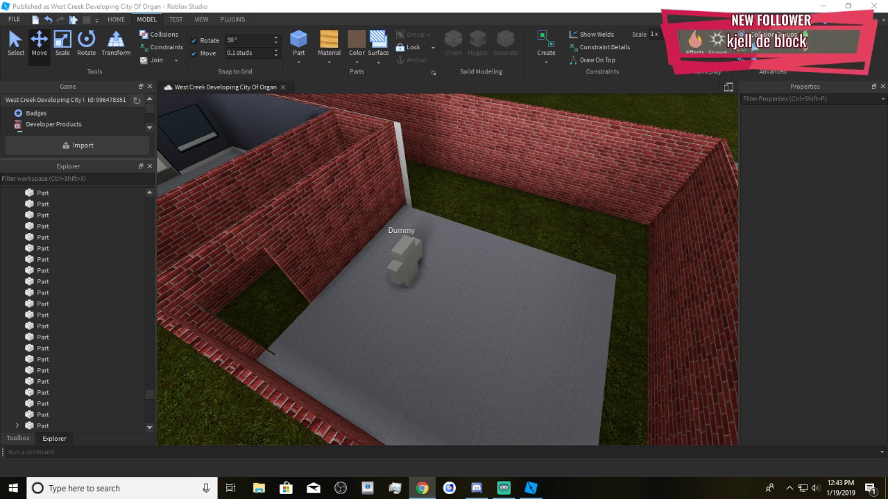
pyautogui.click(504, 291)
pyautogui.press('f')
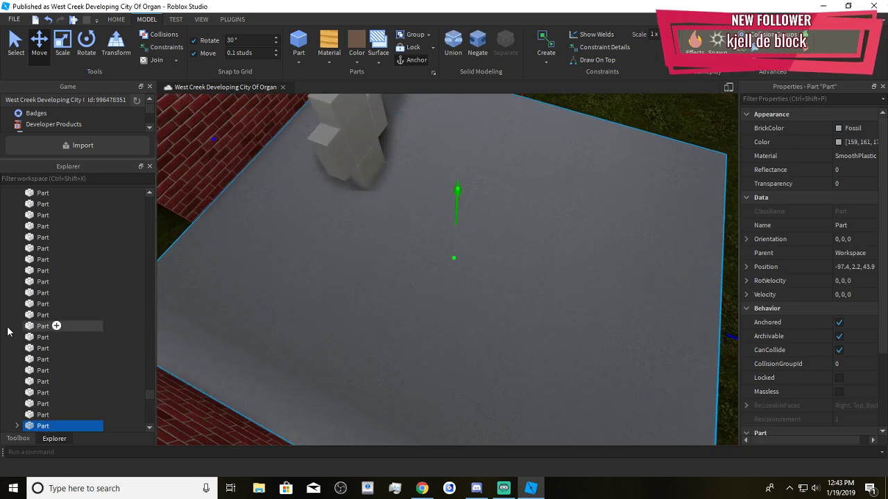
pyautogui.click(16, 425)
pyautogui.scroll(-2, 21, 416)
pyautogui.click(50, 371)
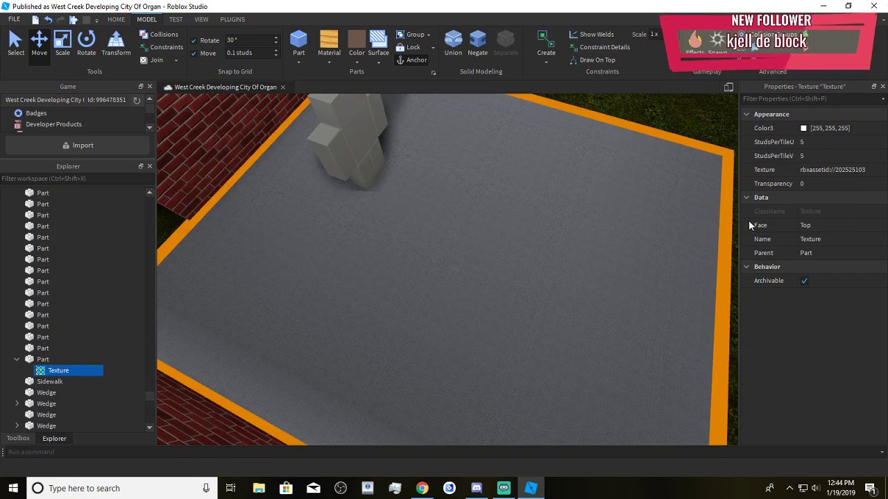
pyautogui.click(832, 170)
pyautogui.click(782, 188)
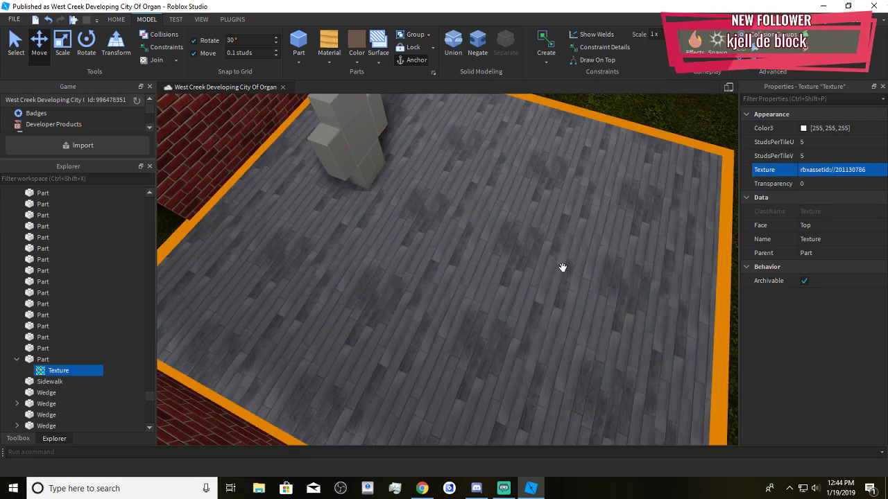
# Try Mid gray and Wheat on the plank-textured floor slab and settle on dark stone grey as its color
pyautogui.click(562, 268)
pyautogui.scroll(-4, 560, 268)
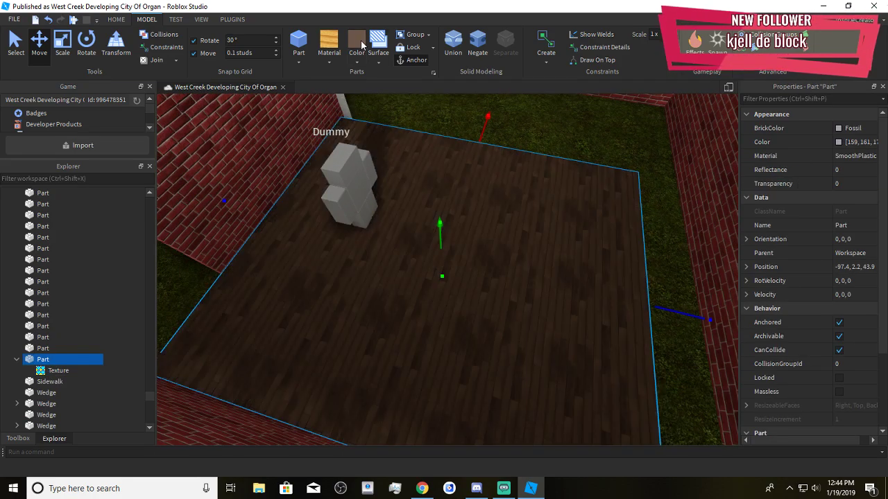
pyautogui.click(361, 45)
pyautogui.click(356, 63)
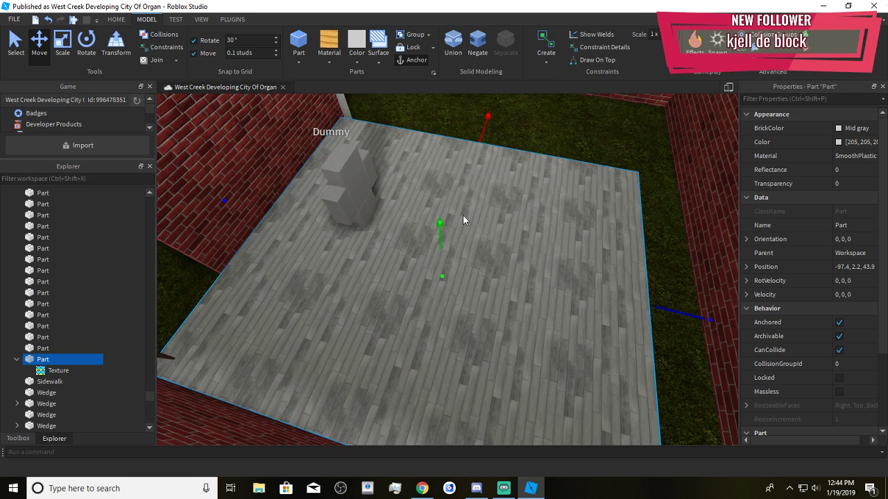
pyautogui.click(463, 212)
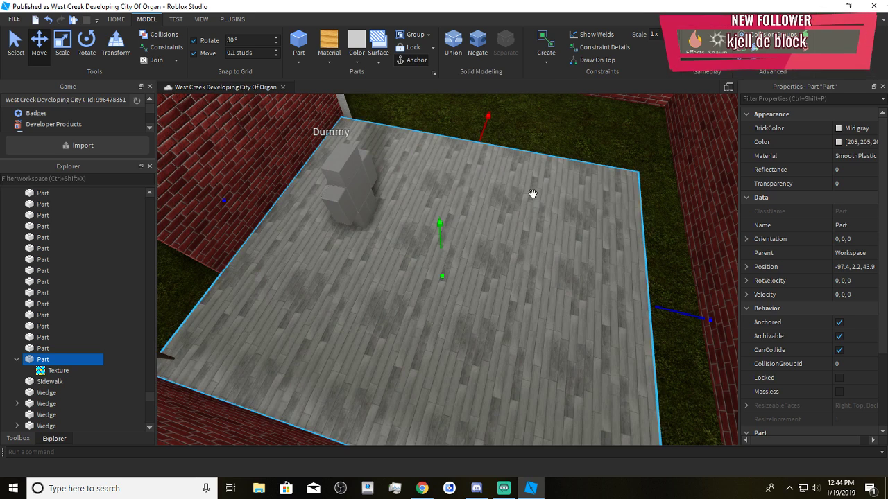
pyautogui.moveTo(559, 150); pyautogui.dragTo(567, 151, button='right')
pyautogui.click(362, 61)
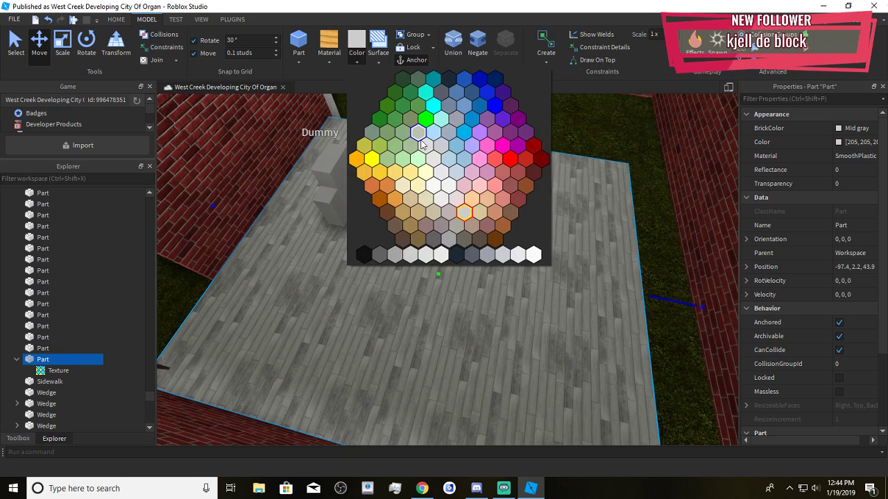
pyautogui.click(407, 196)
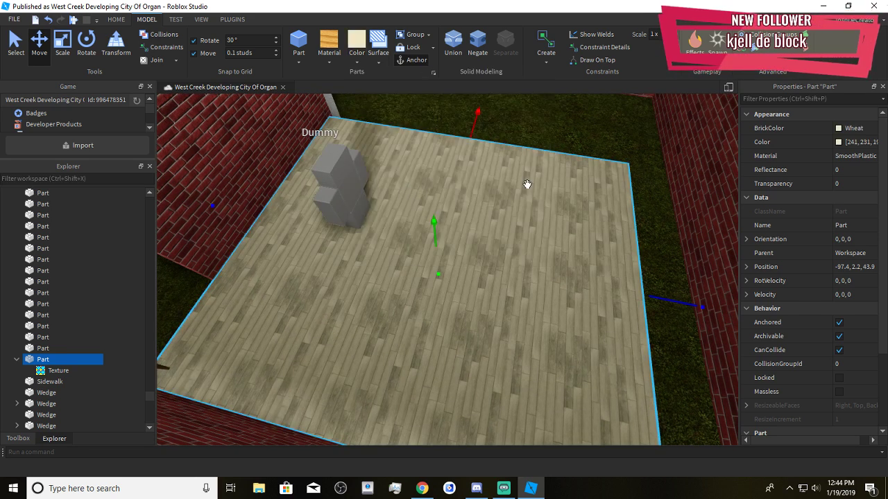
pyautogui.click(356, 62)
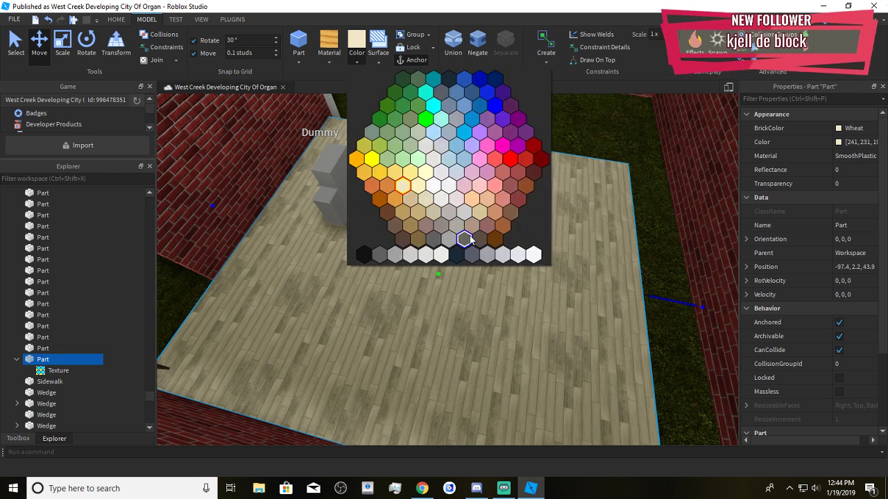
pyautogui.click(434, 239)
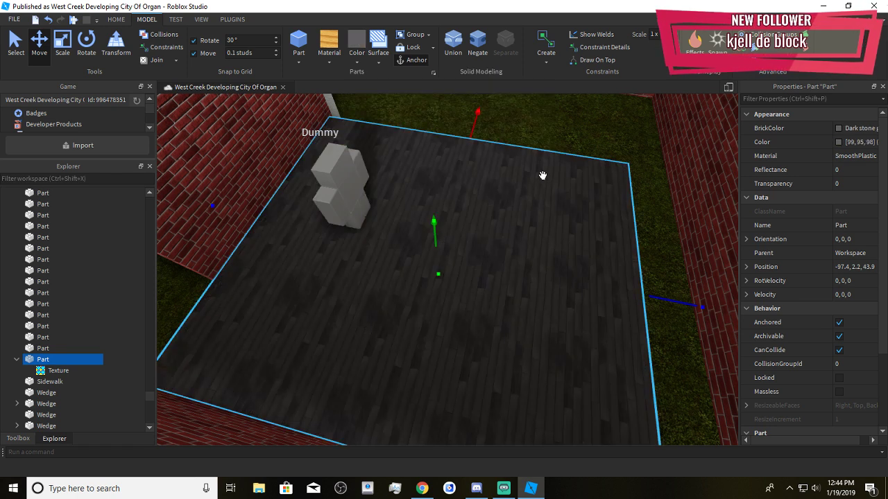
# Resize the dark plank floor to reach the far brick wall and extend its side edge over the grass strip
pyautogui.moveTo(543, 175); pyautogui.dragTo(434, 176, button='right')
pyautogui.press('d')
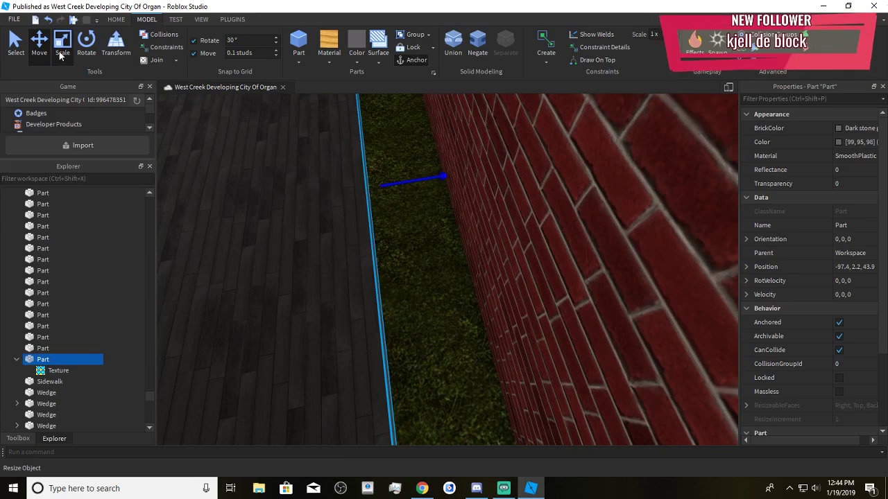
pyautogui.click(59, 56)
pyautogui.moveTo(416, 178); pyautogui.dragTo(487, 192)
pyautogui.moveTo(487, 192); pyautogui.dragTo(486, 301, button='right')
pyautogui.press('d')
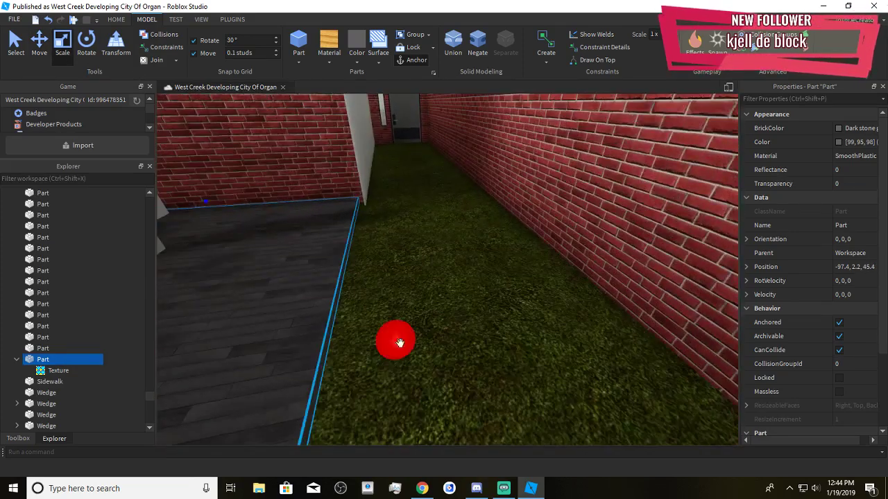
pyautogui.moveTo(399, 343); pyautogui.dragTo(487, 327)
# Duplicate the dark plank floor, shift the copy sideways and narrow it to cover the strip along the brick wall
pyautogui.click(40, 51)
pyautogui.hotkey('ctrl', 'd')
pyautogui.press('d')
pyautogui.moveTo(409, 280); pyautogui.dragTo(224, 215, button='right')
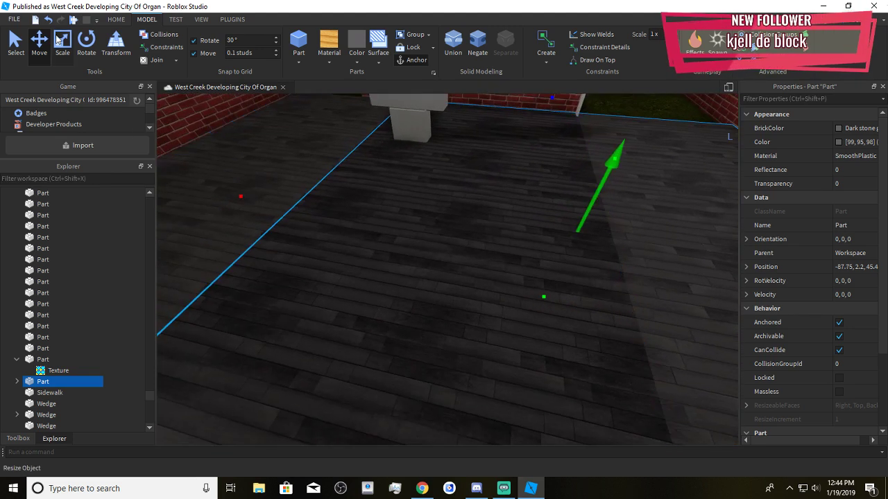
pyautogui.click(59, 43)
pyautogui.moveTo(259, 194); pyautogui.dragTo(357, 268)
pyautogui.click(437, 311)
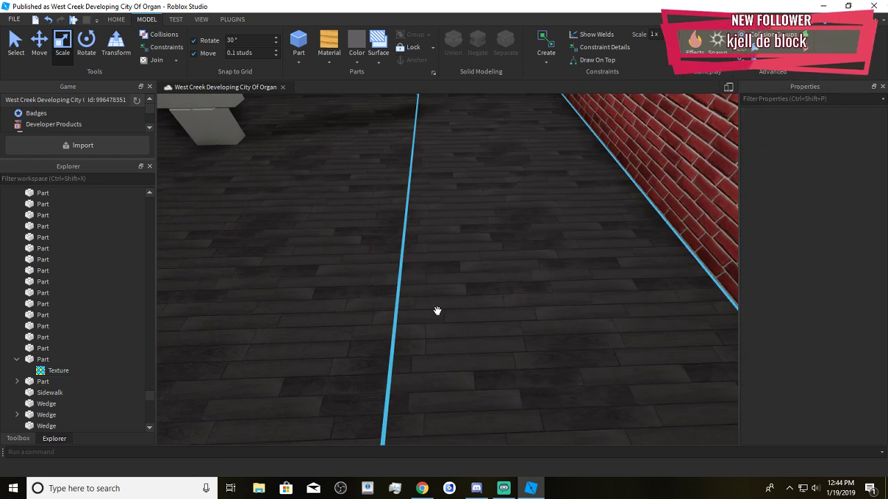
# Extend the narrow plank floor copy along the grass corridor toward the front door, undoing the last resize where needed
pyautogui.moveTo(437, 311); pyautogui.dragTo(392, 379, button='right')
pyautogui.moveTo(468, 101); pyautogui.dragTo(467, 93, button='right')
pyautogui.click(416, 121)
pyautogui.moveTo(218, 150)
pyautogui.mouseDown()
pyautogui.moveTo(162, 161)
pyautogui.moveTo(208, 155)
pyautogui.mouseUp()
pyautogui.moveTo(208, 154); pyautogui.dragTo(208, 155, button='right')
pyautogui.moveTo(208, 154); pyautogui.dragTo(210, 160)
pyautogui.moveTo(208, 155); pyautogui.dragTo(210, 160, button='right')
pyautogui.moveTo(210, 160); pyautogui.dragTo(410, 201)
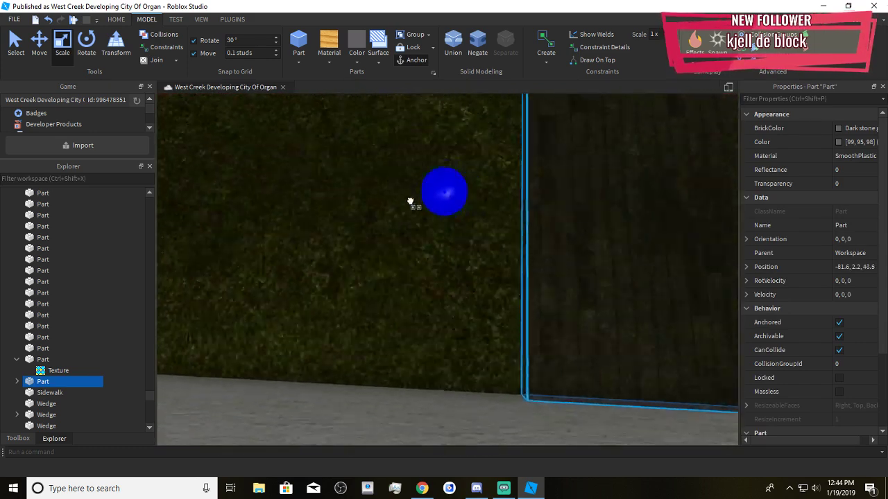
pyautogui.moveTo(409, 201); pyautogui.dragTo(407, 212, button='right')
pyautogui.moveTo(407, 212); pyautogui.dragTo(338, 234)
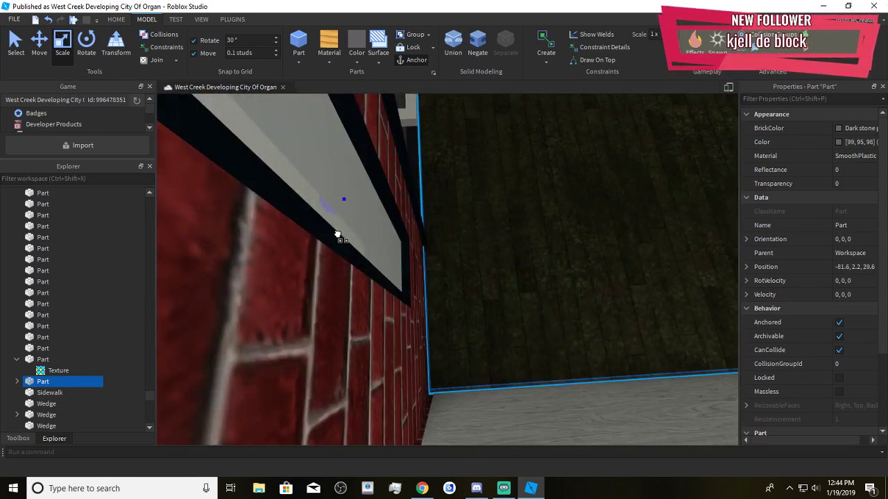
pyautogui.moveTo(507, 282); pyautogui.dragTo(509, 280, button='right')
pyautogui.hotkey('ctrl', 'z')
pyautogui.moveTo(469, 201); pyautogui.dragTo(470, 203, button='right')
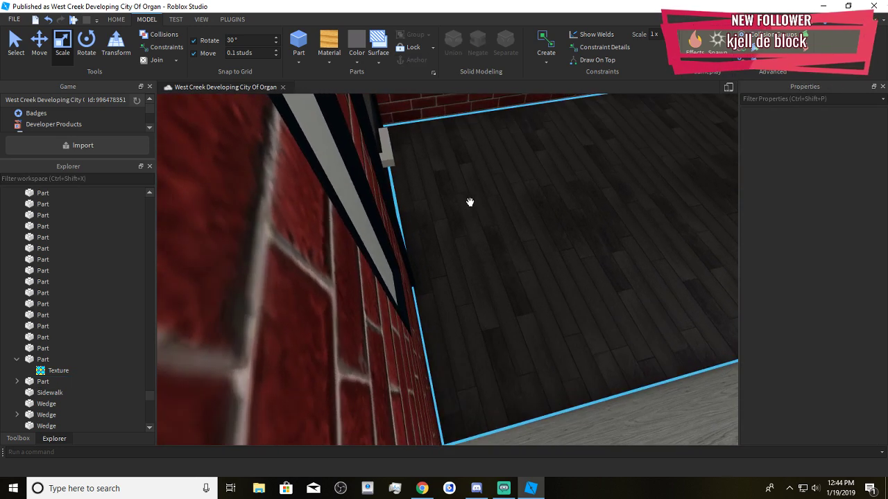
pyautogui.click(453, 256)
pyautogui.moveTo(451, 259); pyautogui.dragTo(490, 277, button='right')
# Duplicate the pearl wood wall, shorten the copy into a thin panel against the front wall, and adjust its width beside the window
pyautogui.click(449, 268)
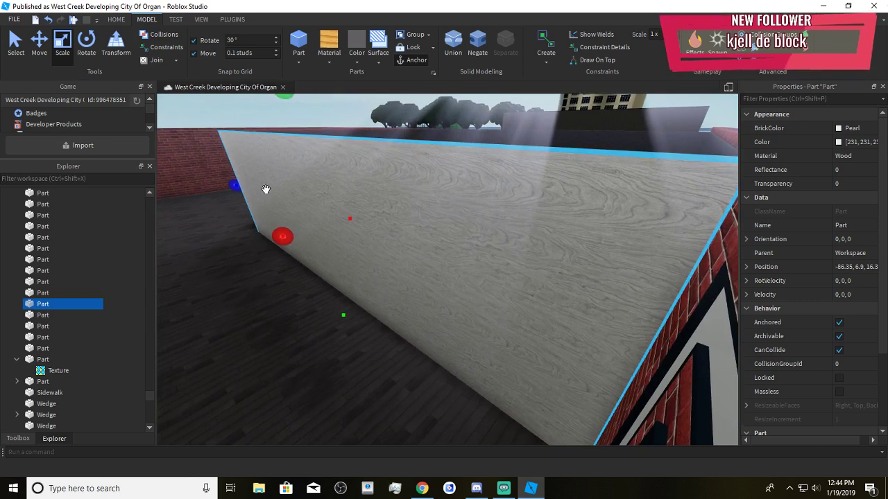
pyautogui.hotkey('ctrl', 'd')
pyautogui.moveTo(237, 186); pyautogui.dragTo(391, 229)
pyautogui.moveTo(390, 230); pyautogui.dragTo(500, 304, button='right')
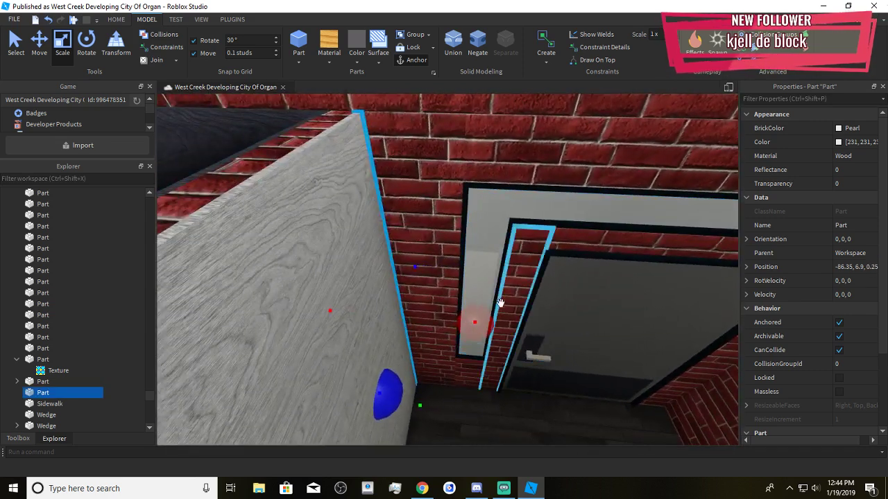
pyautogui.moveTo(478, 322); pyautogui.dragTo(535, 353)
pyautogui.moveTo(534, 354); pyautogui.dragTo(521, 347, button='right')
# Duplicate the thin pearl wood panel and slide the copy along the front wall up to the door frame
pyautogui.click(45, 51)
pyautogui.hotkey('ctrl', 'd')
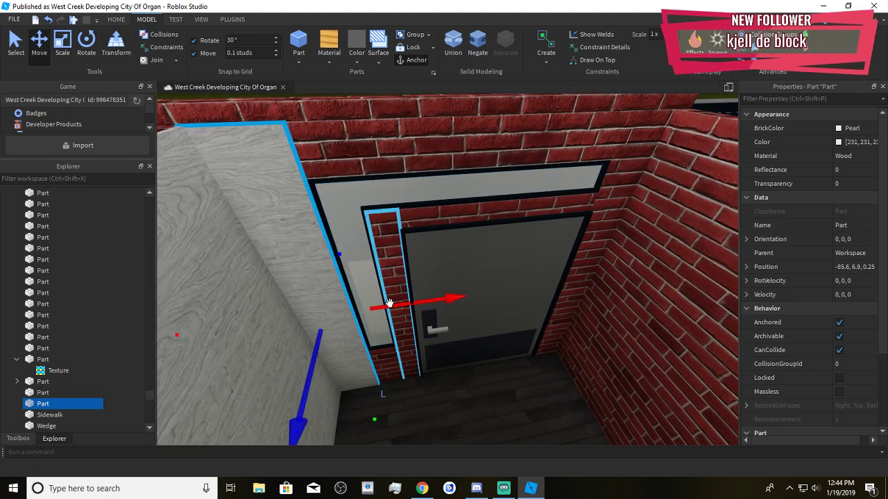
pyautogui.moveTo(389, 303); pyautogui.dragTo(446, 309)
pyautogui.moveTo(446, 309); pyautogui.dragTo(371, 244, button='right')
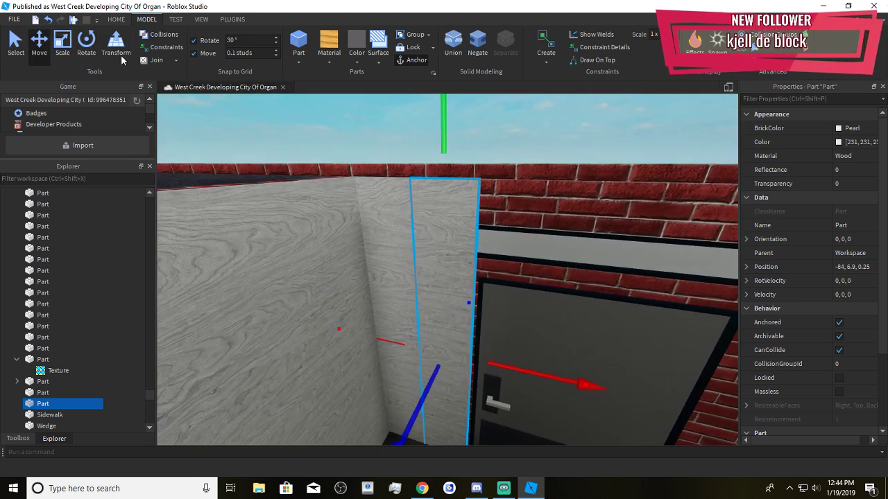
pyautogui.click(64, 47)
pyautogui.moveTo(373, 202); pyautogui.dragTo(409, 262, button='right')
pyautogui.scroll(2, 408, 262)
pyautogui.click(504, 487)
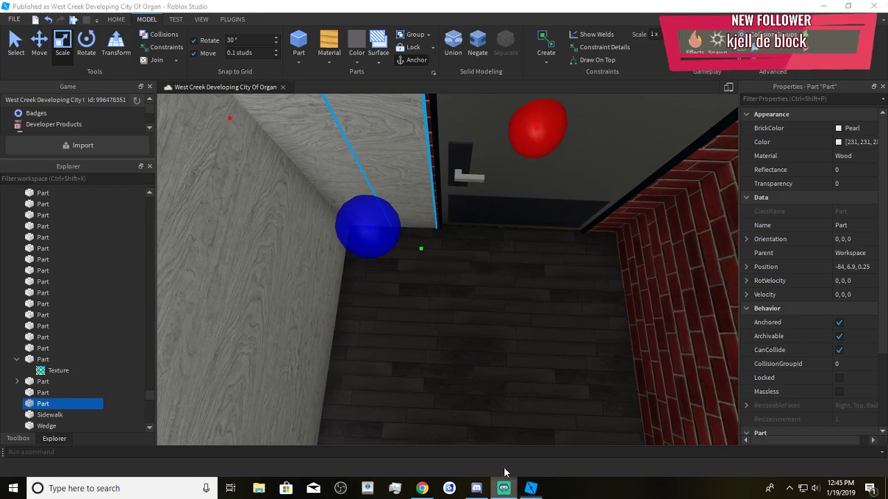
pyautogui.moveTo(519, 350); pyautogui.dragTo(519, 351, button='right')
pyautogui.scroll(-2, 519, 351)
pyautogui.click(504, 490)
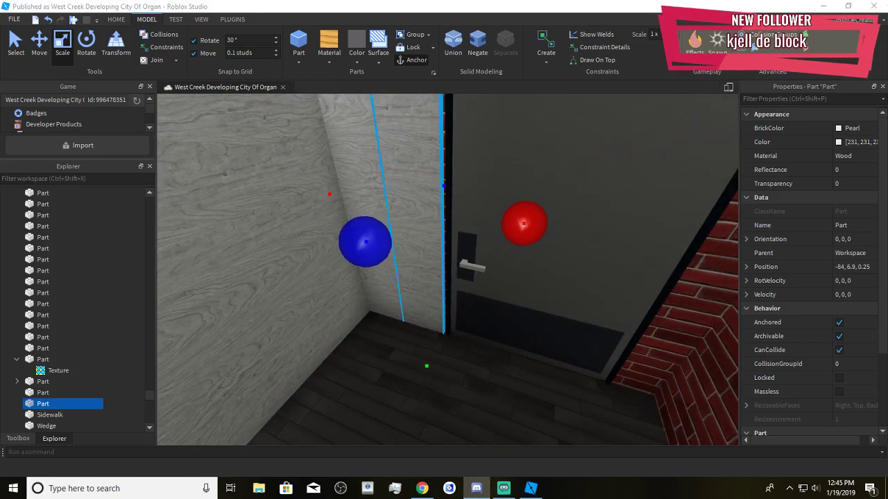
pyautogui.moveTo(600, 326); pyautogui.dragTo(601, 325, button='right')
pyautogui.scroll(2, 601, 326)
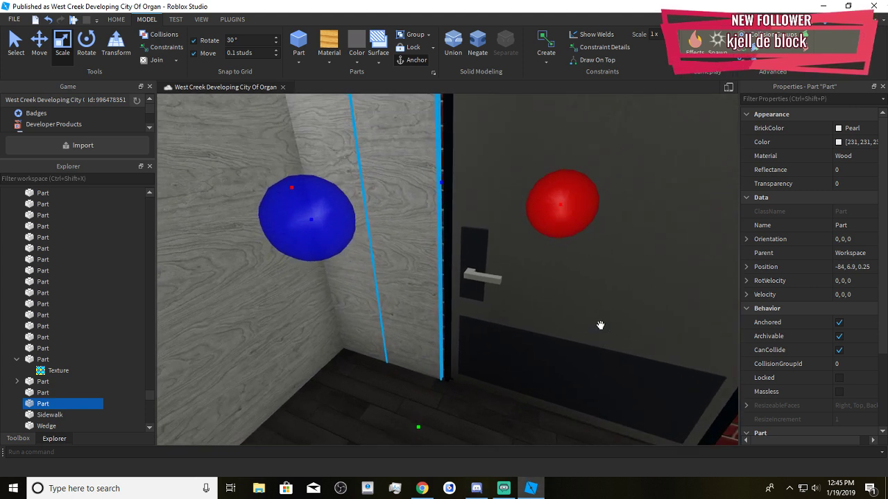
# Shorten the pearl wood panel copy to the band above the window and widen it across the full window and door width
pyautogui.scroll(-1, 600, 326)
pyautogui.moveTo(403, 412); pyautogui.dragTo(488, 258)
pyautogui.scroll(-3, 407, 375)
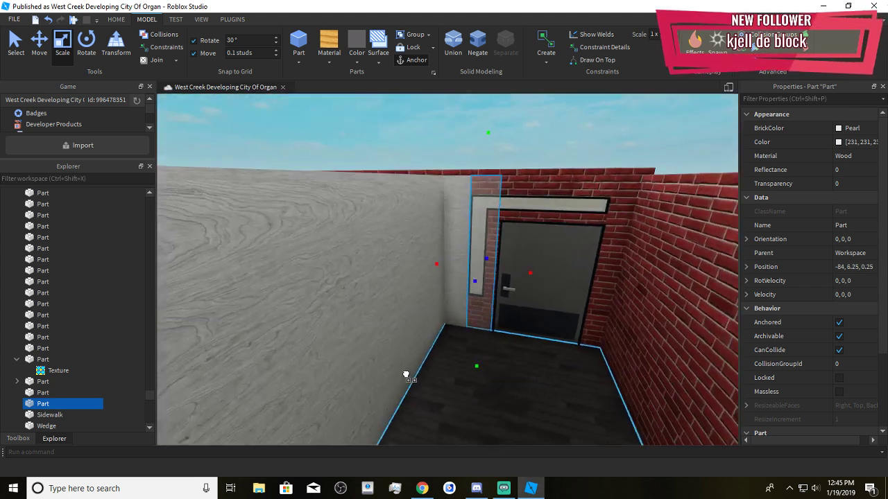
pyautogui.scroll(3, 406, 375)
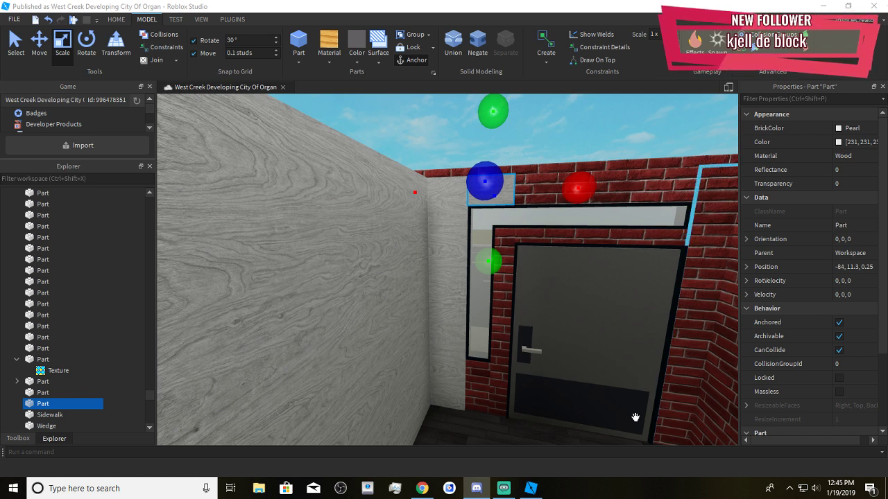
pyautogui.moveTo(447, 285); pyautogui.dragTo(446, 257, button='right')
pyautogui.press('w')
pyautogui.moveTo(459, 211); pyautogui.dragTo(505, 246)
pyautogui.press('d')
pyautogui.press('a')
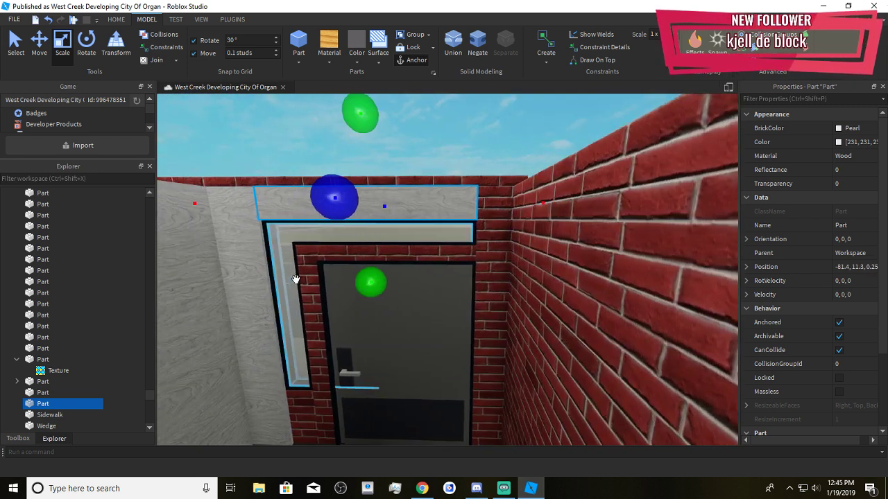
# Duplicate the pearl band, lower the copy, and trim it to the thin gap between the upper window and the door frame
pyautogui.click(39, 41)
pyautogui.hotkey('ctrl', 'd')
pyautogui.moveTo(390, 268); pyautogui.dragTo(396, 300)
pyautogui.moveTo(396, 299); pyautogui.dragTo(387, 291, button='right')
pyautogui.click(62, 41)
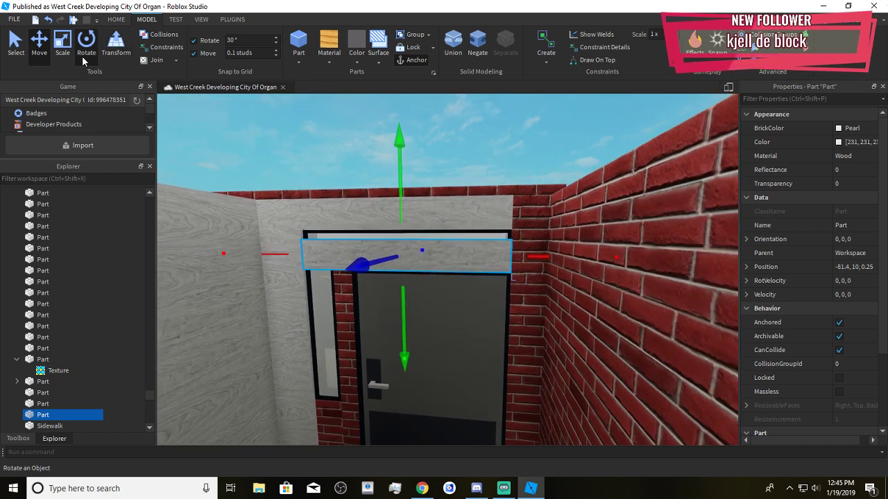
pyautogui.moveTo(402, 174); pyautogui.dragTo(404, 191)
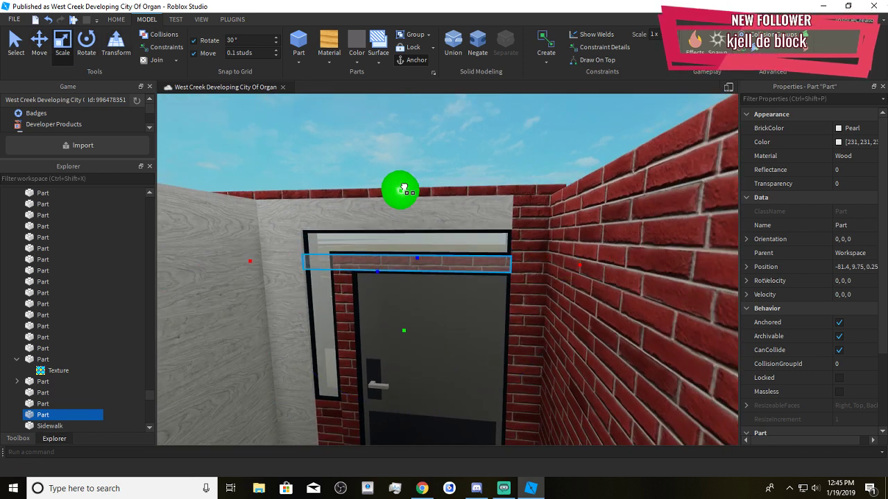
pyautogui.moveTo(405, 191); pyautogui.dragTo(409, 190, button='right')
pyautogui.press('a')
pyautogui.moveTo(305, 235); pyautogui.dragTo(328, 268)
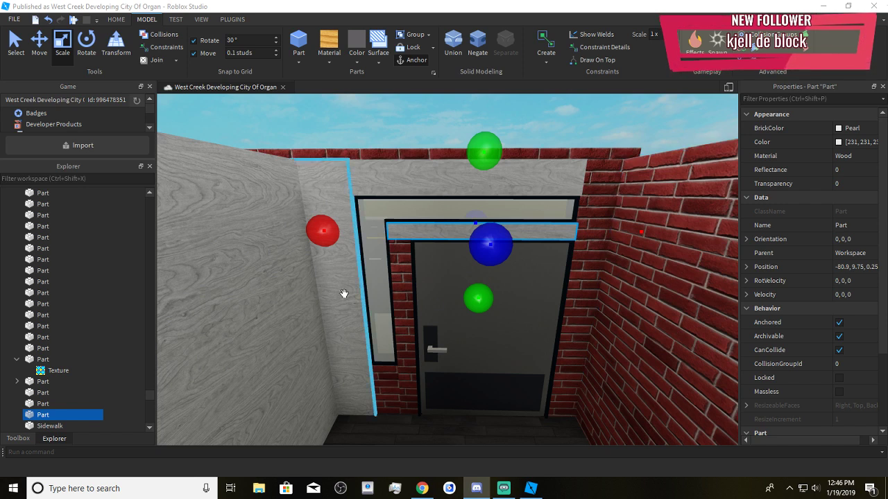
pyautogui.moveTo(448, 248); pyautogui.dragTo(496, 241, button='right')
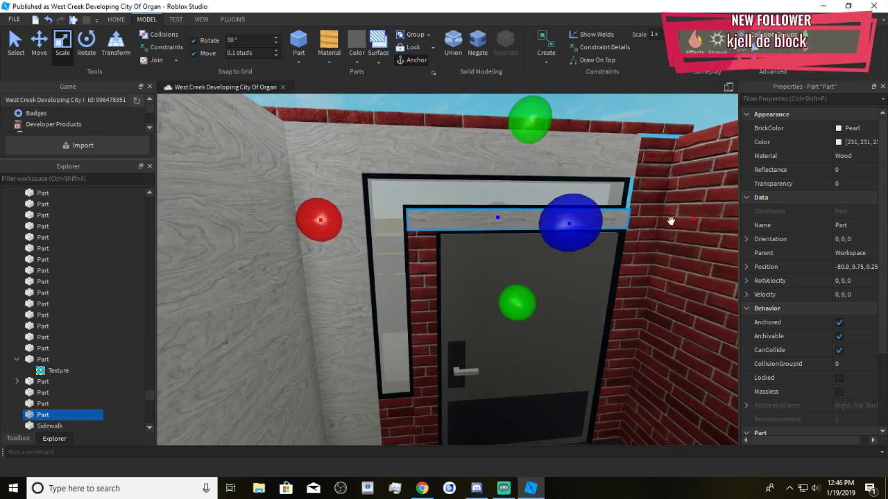
# Duplicate the thin strip above the door and shorten the copy to a small block between the window and door frames
pyautogui.hotkey('ctrl', 'd')
pyautogui.moveTo(670, 222); pyautogui.dragTo(508, 264)
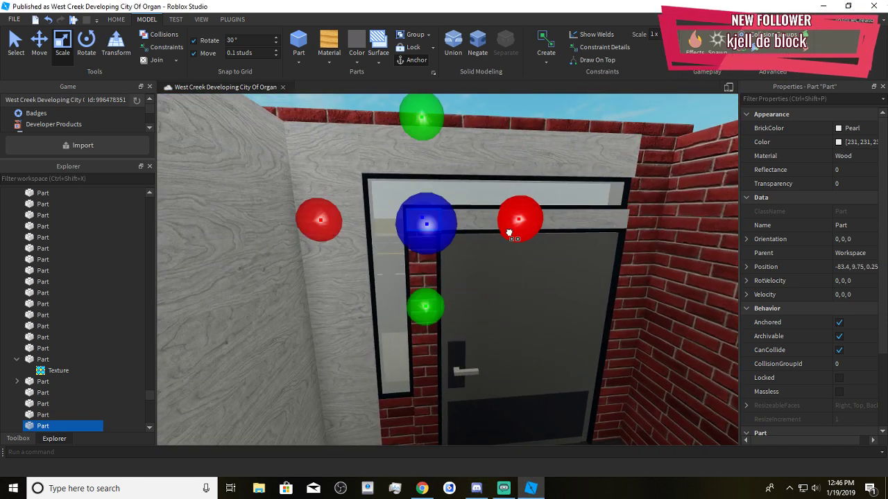
pyautogui.moveTo(509, 233); pyautogui.dragTo(509, 234)
pyautogui.moveTo(518, 280); pyautogui.dragTo(535, 260, button='right')
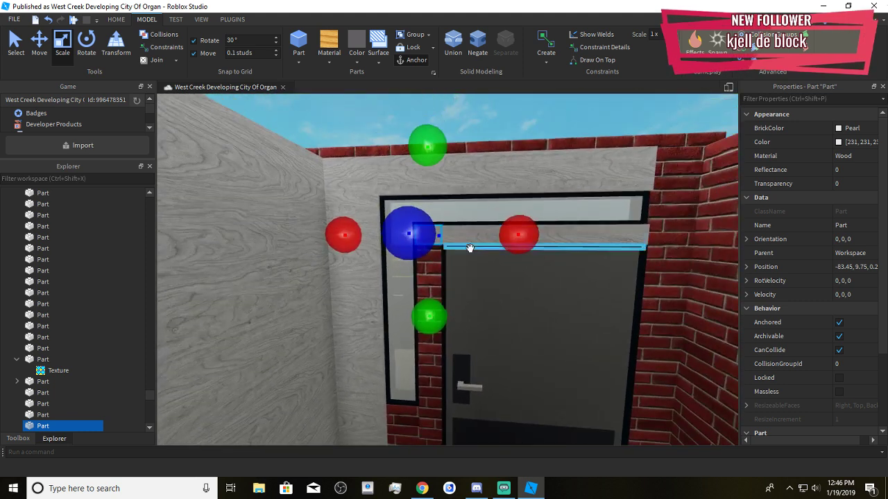
# Lower the small pearl block and stretch it down beside the door, level with the window's bottom edge
pyautogui.moveTo(470, 248); pyautogui.dragTo(444, 245, button='right')
pyautogui.click(34, 58)
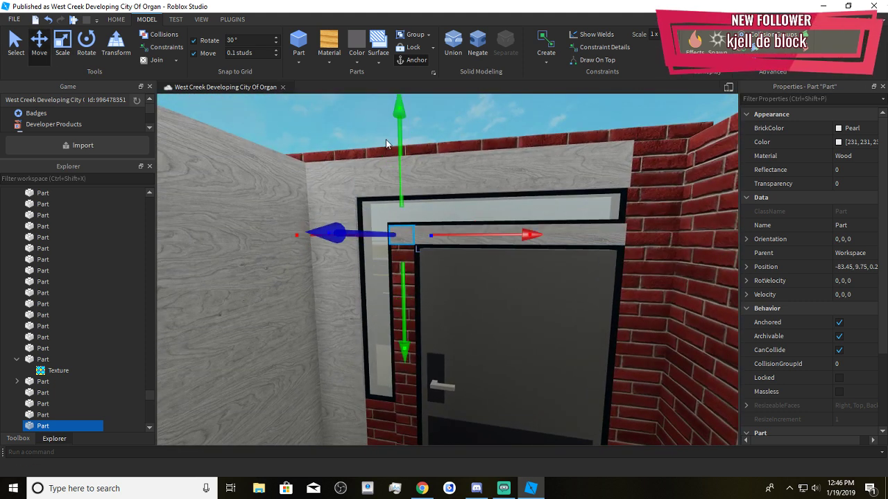
pyautogui.moveTo(398, 148); pyautogui.dragTo(398, 160)
pyautogui.click(61, 53)
pyautogui.press('w')
pyautogui.moveTo(416, 210); pyautogui.dragTo(418, 213, button='right')
pyautogui.press('s')
pyautogui.moveTo(471, 181); pyautogui.dragTo(484, 363)
pyautogui.scroll(2, 472, 343)
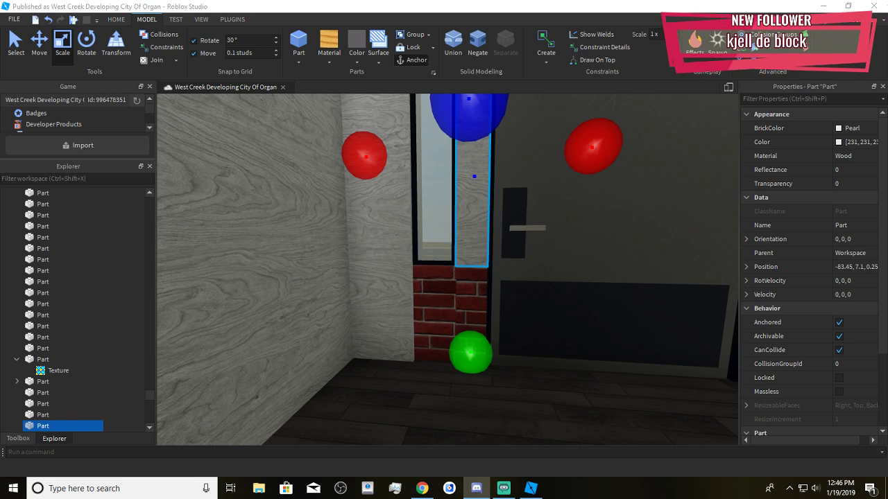
# Duplicate the narrow pearl panel below itself, fit the copy down to the floor, and widen it under the window
pyautogui.moveTo(571, 358); pyautogui.dragTo(570, 343, button='right')
pyautogui.moveTo(397, 302); pyautogui.dragTo(395, 321, button='right')
pyautogui.click(48, 50)
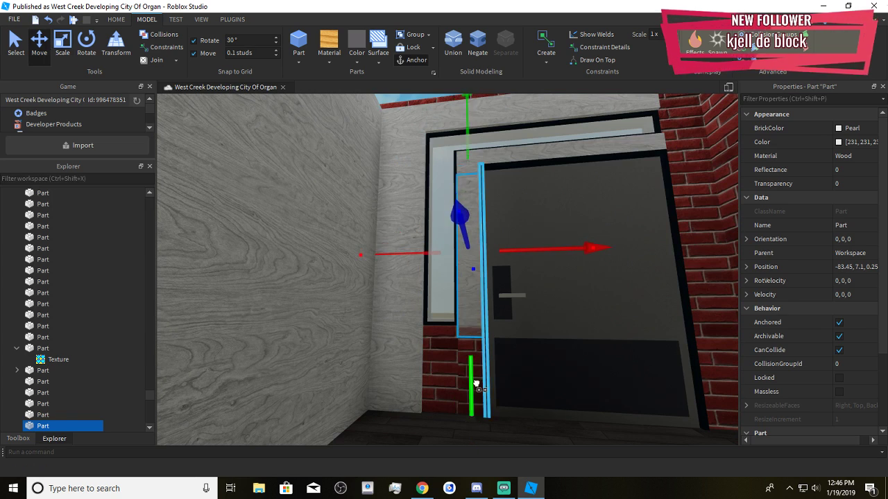
pyautogui.moveTo(475, 381); pyautogui.dragTo(472, 463)
pyautogui.moveTo(467, 133); pyautogui.dragTo(470, 261)
pyautogui.hotkey('ctrl', '3')
pyautogui.moveTo(472, 262); pyautogui.dragTo(474, 291, button='right')
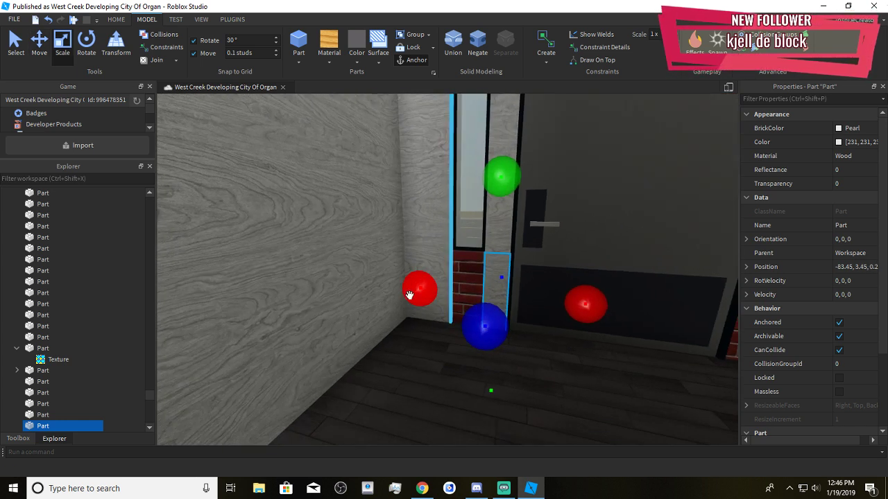
pyautogui.moveTo(410, 295); pyautogui.dragTo(393, 286)
pyautogui.scroll(-3, 393, 285)
pyautogui.moveTo(393, 286); pyautogui.dragTo(404, 287, button='right')
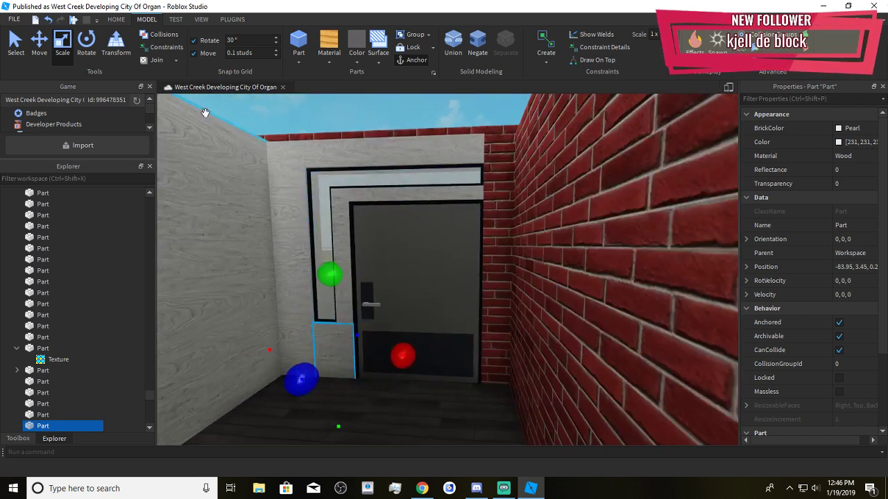
# Duplicate the panel under the window, fit the copy between the door and the brick side wall, and stretch it to full height
pyautogui.click(39, 42)
pyautogui.moveTo(440, 358); pyautogui.dragTo(561, 380)
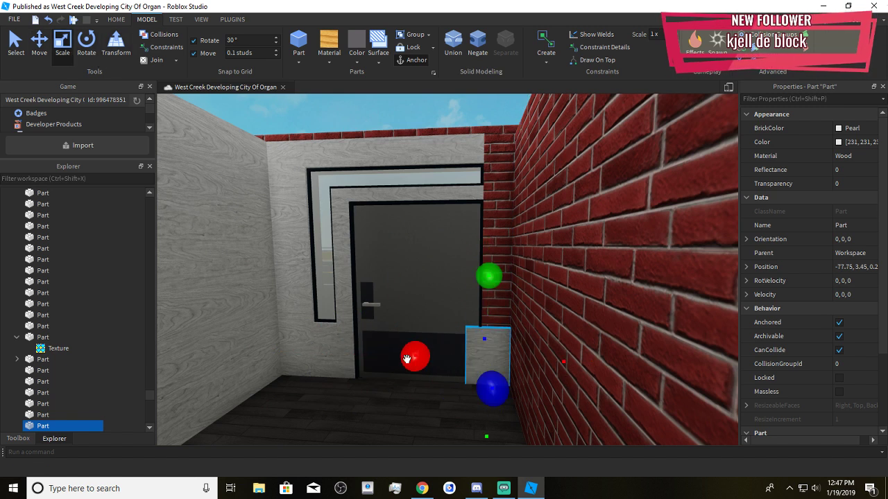
pyautogui.moveTo(502, 268); pyautogui.dragTo(508, 82)
pyautogui.moveTo(503, 176); pyautogui.dragTo(442, 203, button='right')
pyautogui.moveTo(462, 217); pyautogui.dragTo(455, 194)
pyautogui.click(492, 493)
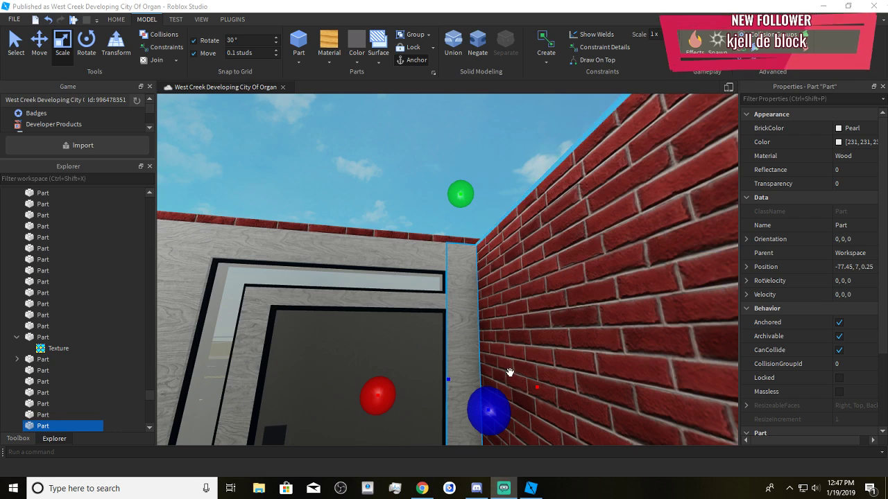
# Duplicate the full-height panel, thin the copy against the brick side wall, and extend it along that wall to the far corner
pyautogui.press('s')
pyautogui.moveTo(523, 285); pyautogui.dragTo(521, 286, button='right')
pyautogui.press('w')
pyautogui.press('s')
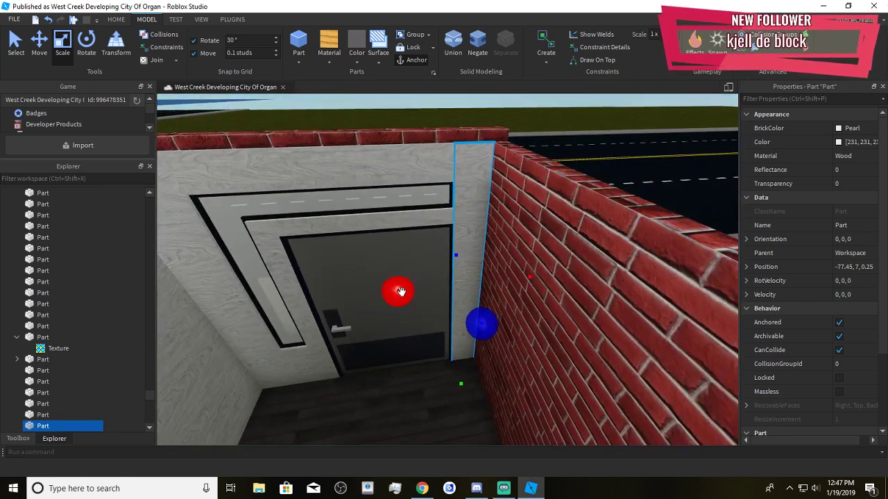
pyautogui.moveTo(400, 292); pyautogui.dragTo(441, 304)
pyautogui.moveTo(495, 329); pyautogui.dragTo(503, 339)
pyautogui.moveTo(495, 328); pyautogui.dragTo(503, 339, button='right')
pyautogui.moveTo(503, 340); pyautogui.dragTo(504, 340)
pyautogui.moveTo(503, 339); pyautogui.dragTo(504, 340, button='right')
pyautogui.press('d')
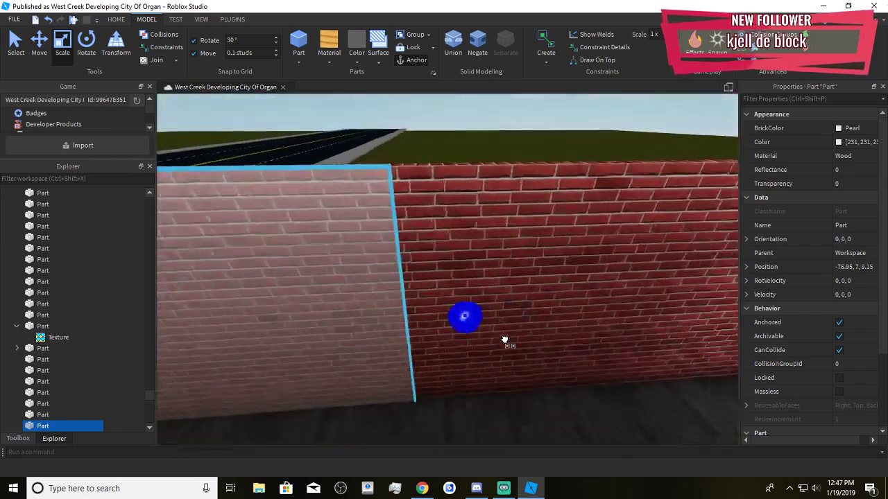
pyautogui.moveTo(504, 340); pyautogui.dragTo(503, 340)
pyautogui.moveTo(504, 339); pyautogui.dragTo(504, 340, button='right')
pyautogui.moveTo(503, 340); pyautogui.dragTo(591, 356)
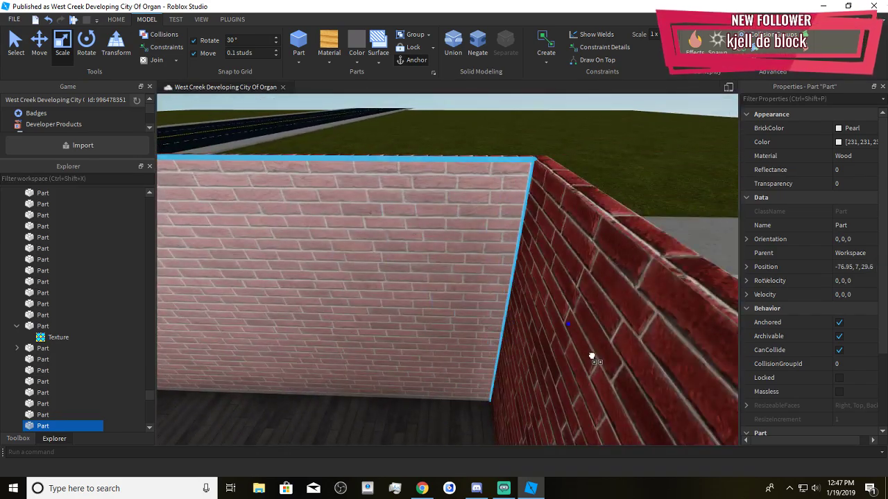
# Duplicate the pearl side wall, shorten the copy into the far corner, and stretch it across the brick end wall
pyautogui.moveTo(522, 316); pyautogui.dragTo(520, 315, button='right')
pyautogui.moveTo(418, 267); pyautogui.dragTo(541, 331)
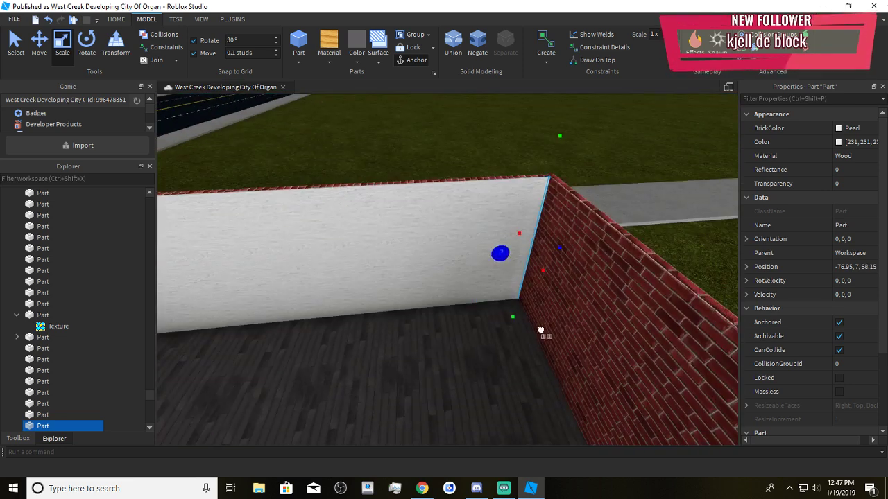
pyautogui.click(536, 274)
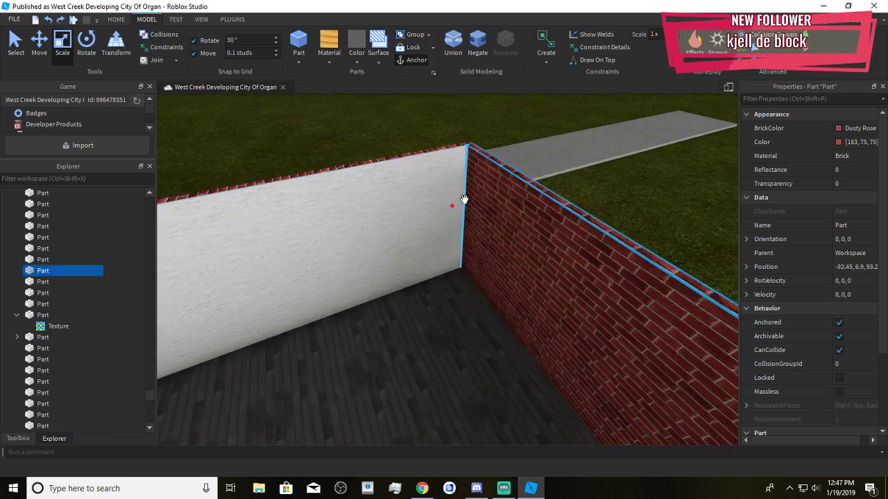
pyautogui.click(464, 201)
pyautogui.moveTo(473, 240); pyautogui.dragTo(521, 289)
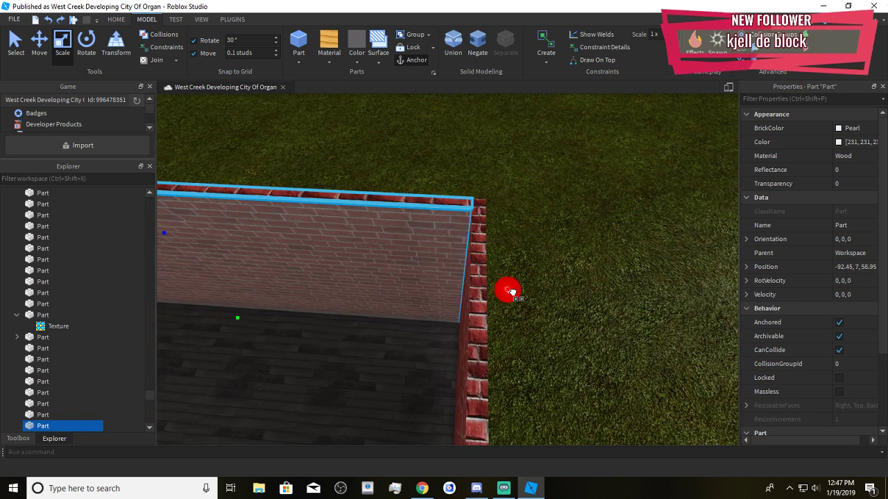
# Duplicate the white wood wall panel and resize the copy to line the adjoining brick wall
pyautogui.moveTo(511, 291); pyautogui.dragTo(361, 241, button='right')
pyautogui.hotkey('ctrl', 'd')
pyautogui.moveTo(242, 229); pyautogui.dragTo(504, 298)
pyautogui.moveTo(511, 303); pyautogui.dragTo(543, 296, button='right')
pyautogui.click(555, 227)
pyautogui.moveTo(555, 227); pyautogui.dragTo(474, 336, button='right')
# Duplicate the brown wooden post, shrink the copy to a thin board at its top and widen it across the brick opening
pyautogui.click(504, 286)
pyautogui.hotkey('ctrl', 'd')
pyautogui.moveTo(443, 387); pyautogui.dragTo(454, 258)
pyautogui.moveTo(442, 387); pyautogui.dragTo(453, 257, button='right')
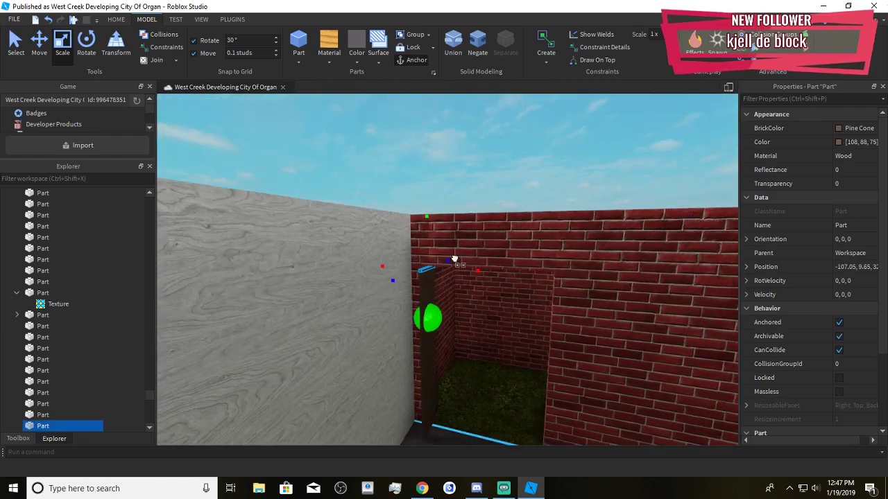
pyautogui.moveTo(478, 273); pyautogui.dragTo(504, 281)
pyautogui.moveTo(478, 273); pyautogui.dragTo(504, 282, button='right')
pyautogui.moveTo(503, 281); pyautogui.dragTo(552, 300)
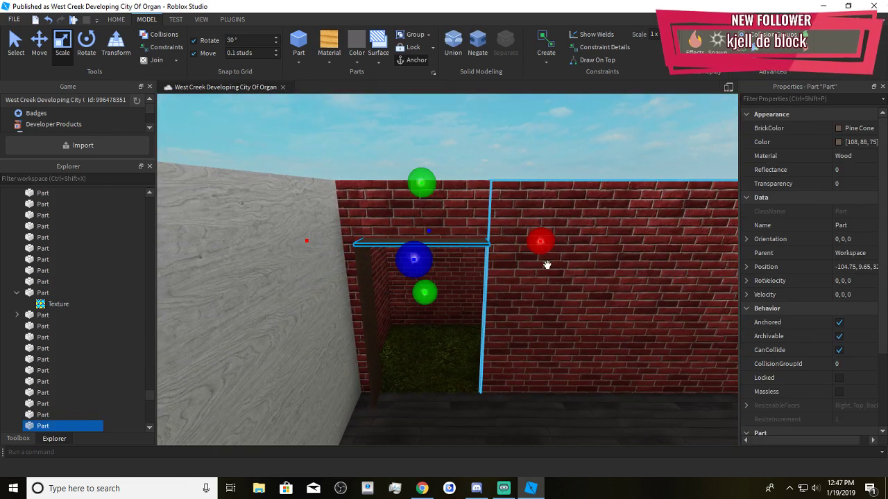
# Try to form the right post from a duplicate of the top board by narrowing it and extending it down to the floor
pyautogui.moveTo(543, 248); pyautogui.dragTo(520, 270, button='right')
pyautogui.scroll(1, 521, 268)
pyautogui.moveTo(545, 234); pyautogui.dragTo(497, 298, button='right')
pyautogui.hotkey('ctrl', 'd')
pyautogui.moveTo(217, 236); pyautogui.dragTo(492, 299)
pyautogui.moveTo(507, 309); pyautogui.dragTo(507, 310, button='right')
pyautogui.moveTo(489, 377); pyautogui.dragTo(485, 371, button='right')
pyautogui.moveTo(485, 283); pyautogui.dragTo(500, 372)
pyautogui.moveTo(500, 372); pyautogui.dragTo(501, 377, button='right')
pyautogui.press('w')
pyautogui.press('s')
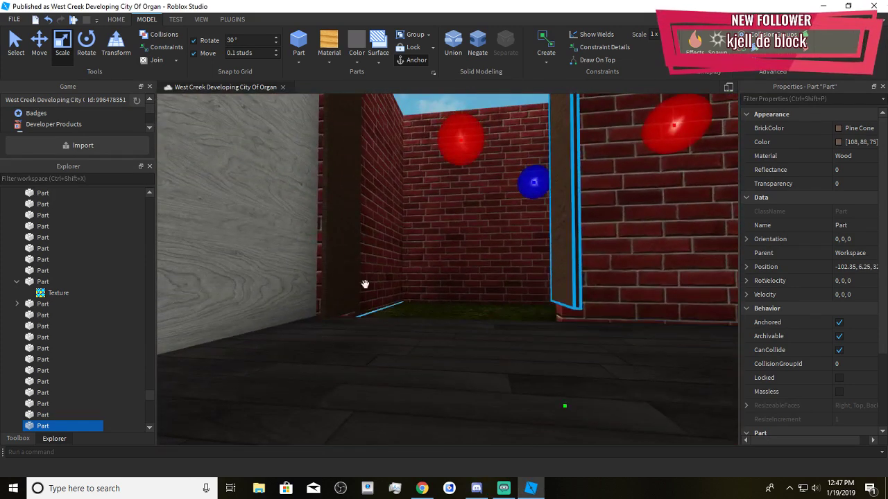
# Duplicate the left wooden post and move the copy to the right edge of the opening
pyautogui.click(332, 255)
pyautogui.click(38, 55)
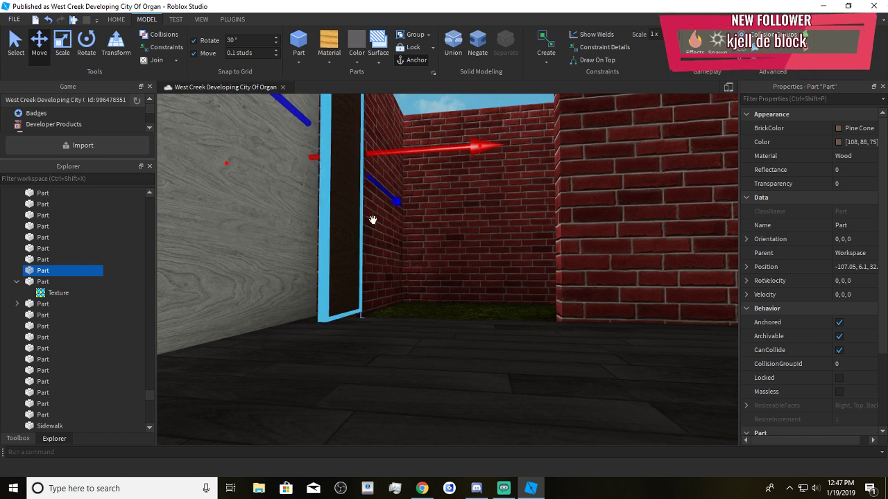
pyautogui.hotkey('ctrl', 'd')
pyautogui.moveTo(410, 152); pyautogui.dragTo(604, 209)
pyautogui.moveTo(469, 143); pyautogui.dragTo(461, 144)
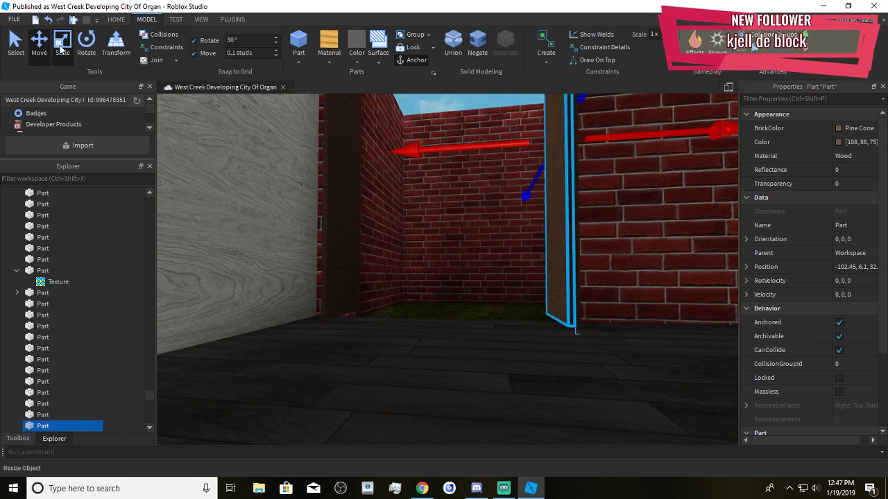
# Shrink the extra copy of the right post to a low block at floor level
pyautogui.click(60, 49)
pyautogui.moveTo(451, 256); pyautogui.dragTo(478, 187, button='right')
pyautogui.moveTo(481, 141); pyautogui.dragTo(529, 351)
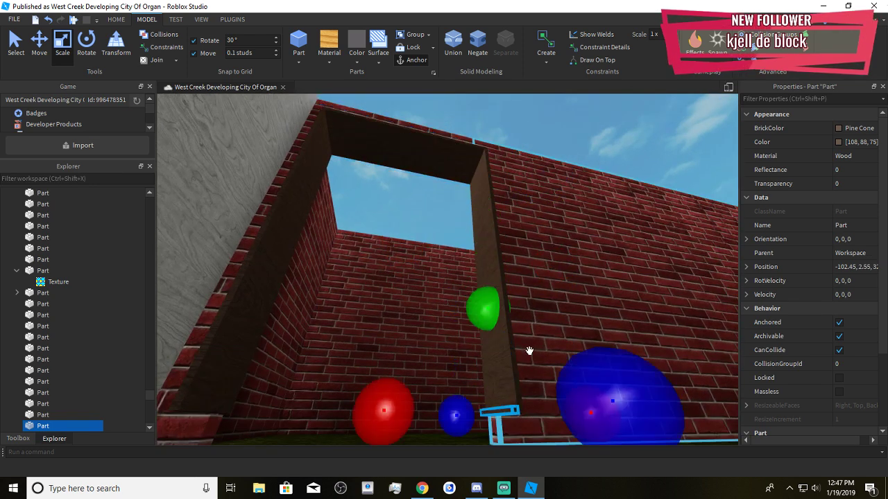
pyautogui.moveTo(529, 351); pyautogui.dragTo(507, 372, button='right')
pyautogui.moveTo(508, 427); pyautogui.dragTo(508, 424)
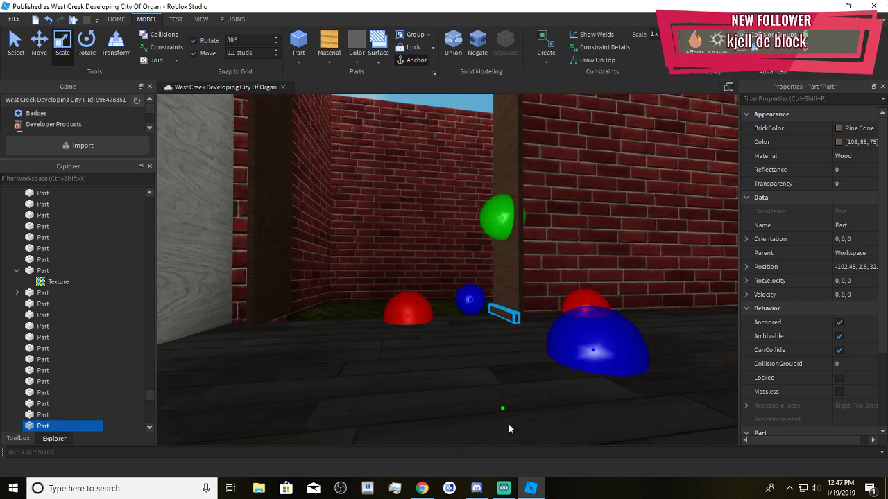
pyautogui.moveTo(508, 425); pyautogui.dragTo(501, 431, button='right')
pyautogui.moveTo(584, 282); pyautogui.dragTo(594, 282)
pyautogui.moveTo(484, 190); pyautogui.dragTo(493, 366)
# Stretch the low block across to the left post as the frame's base board
pyautogui.click(475, 288)
pyautogui.press('a')
pyautogui.moveTo(447, 283); pyautogui.dragTo(208, 303)
# Shorten the left post from below so it ends at the base board
pyautogui.click(332, 275)
pyautogui.click(335, 344)
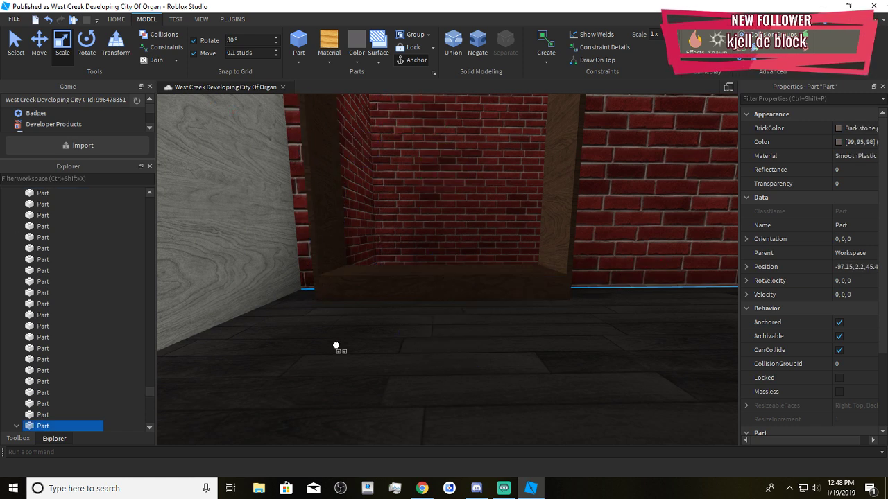
pyautogui.click(327, 285)
pyautogui.moveTo(339, 373); pyautogui.dragTo(342, 350)
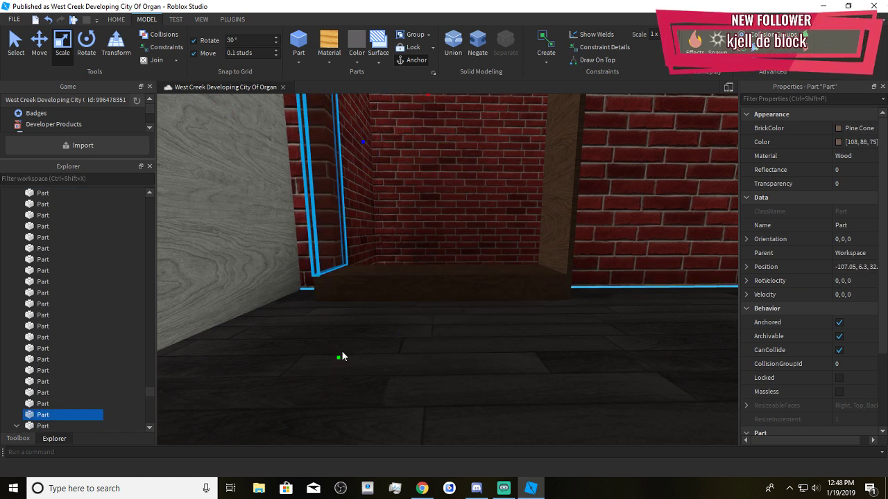
# Duplicate the frame's top board and reduce the copy's depth to a thin strip along the rear edge
pyautogui.click(378, 275)
pyautogui.press('w')
pyautogui.moveTo(382, 281); pyautogui.dragTo(400, 217, button='right')
pyautogui.press('s')
pyautogui.click(478, 199)
pyautogui.moveTo(479, 200); pyautogui.dragTo(475, 198, button='right')
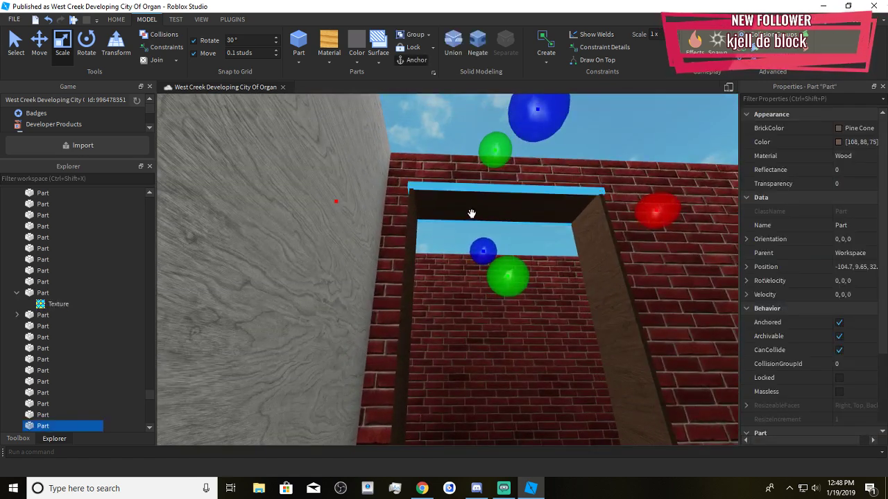
pyautogui.press('w')
pyautogui.moveTo(507, 289); pyautogui.dragTo(515, 287, button='right')
pyautogui.hotkey('ctrl', 'd')
pyautogui.moveTo(512, 167); pyautogui.dragTo(459, 216)
# Extend the thin rear strip down to the base board to form the back panel
pyautogui.moveTo(414, 353); pyautogui.dragTo(414, 359)
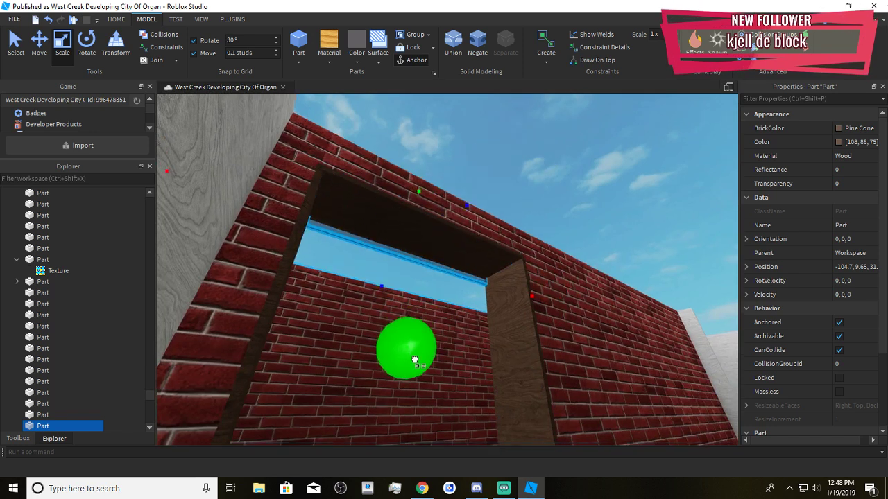
pyautogui.moveTo(414, 359); pyautogui.dragTo(414, 361, button='right')
pyautogui.moveTo(414, 359); pyautogui.dragTo(420, 423)
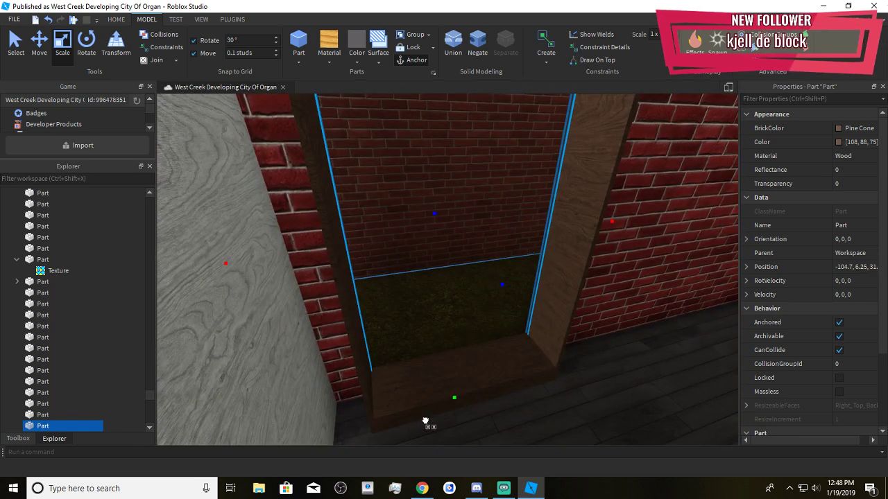
# Examine the back panel from outside the brick wall and the wooden frame from inside the room
pyautogui.press('w')
pyautogui.moveTo(458, 394); pyautogui.dragTo(437, 398, button='right')
pyautogui.click(438, 392)
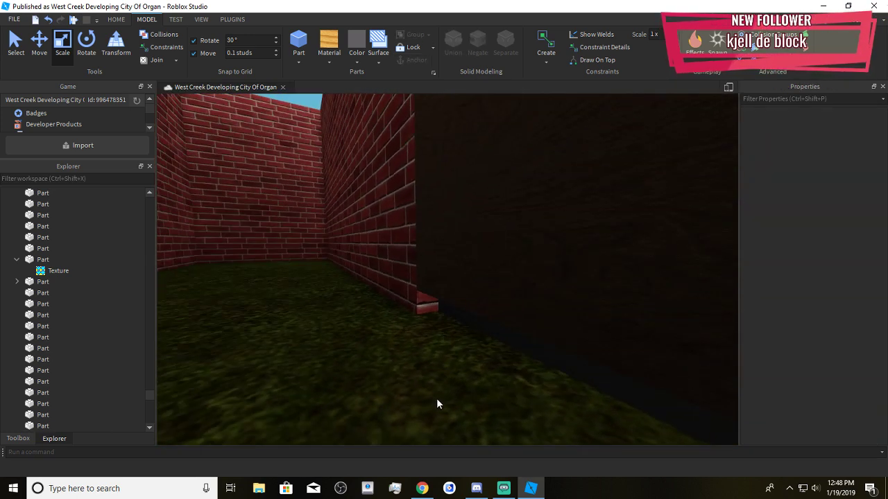
pyautogui.click(512, 242)
pyautogui.moveTo(511, 241); pyautogui.dragTo(512, 245, button='right')
pyautogui.moveTo(491, 388); pyautogui.dragTo(492, 382)
pyautogui.click(425, 360)
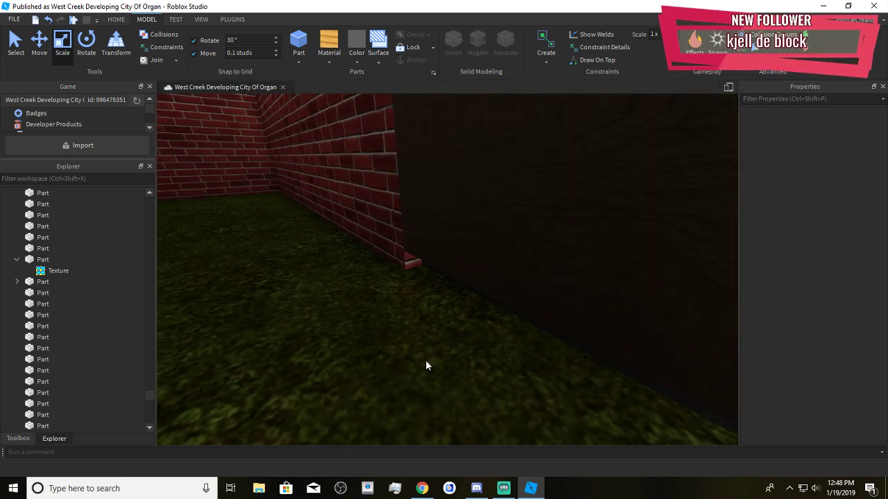
pyautogui.moveTo(425, 360); pyautogui.dragTo(425, 361, button='right')
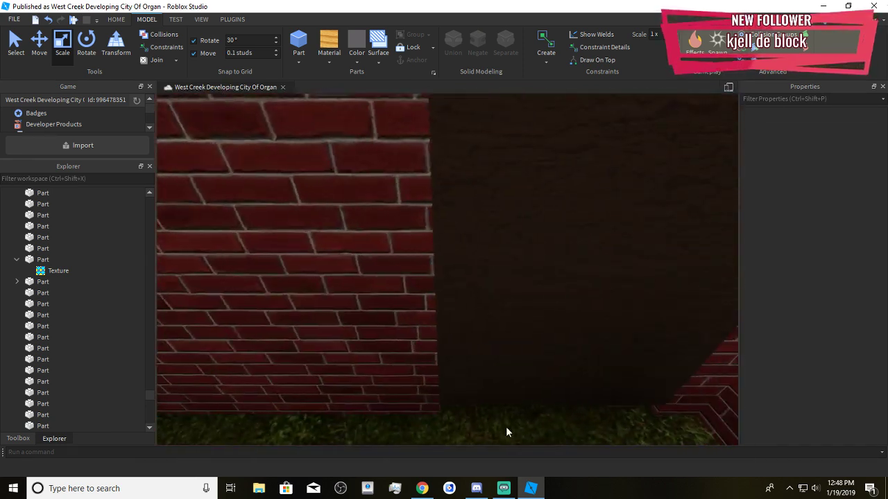
pyautogui.moveTo(506, 427); pyautogui.dragTo(506, 423, button='right')
pyautogui.moveTo(310, 325); pyautogui.dragTo(403, 354, button='right')
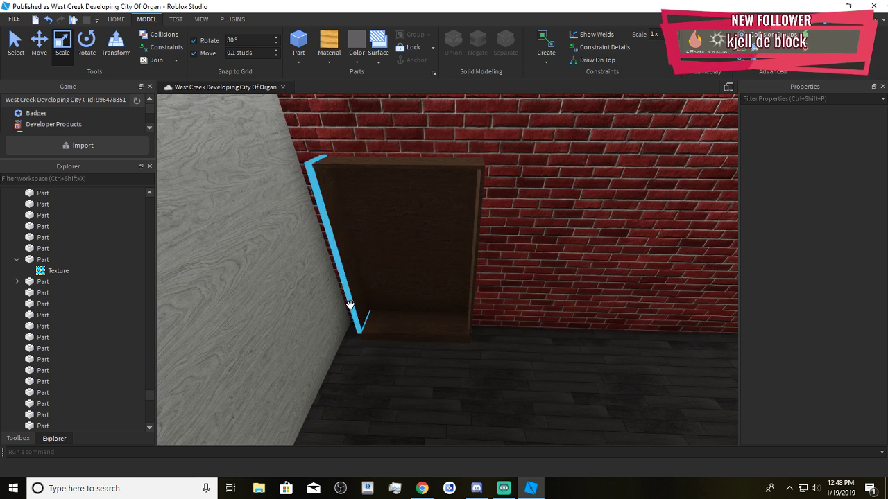
# Duplicate the frame's top board and move the copy down to a height of 3.85 as the lowest shelf
pyautogui.click(352, 170)
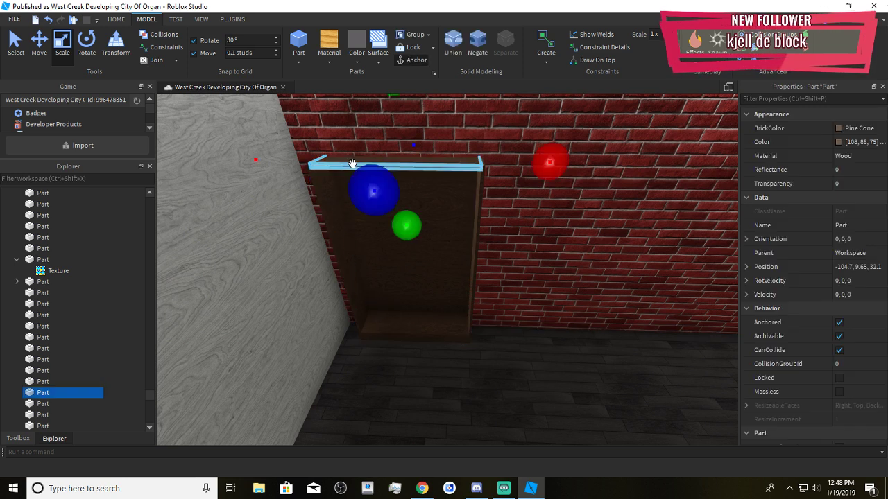
pyautogui.click(35, 49)
pyautogui.press('w')
pyautogui.moveTo(476, 285); pyautogui.dragTo(476, 285, button='right')
pyautogui.press('w')
pyautogui.hotkey('ctrl', 'd')
pyautogui.moveTo(469, 192); pyautogui.dragTo(475, 371)
pyautogui.press('w')
pyautogui.moveTo(476, 370); pyautogui.dragTo(472, 362, button='right')
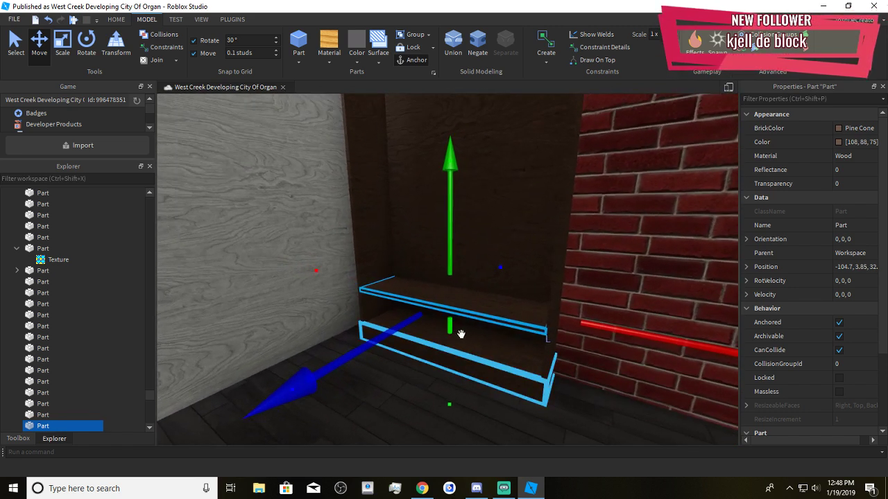
# Duplicate the shelf upward twice, placing the copies at heights of 5.35 and 6.35
pyautogui.moveTo(451, 326); pyautogui.dragTo(453, 283)
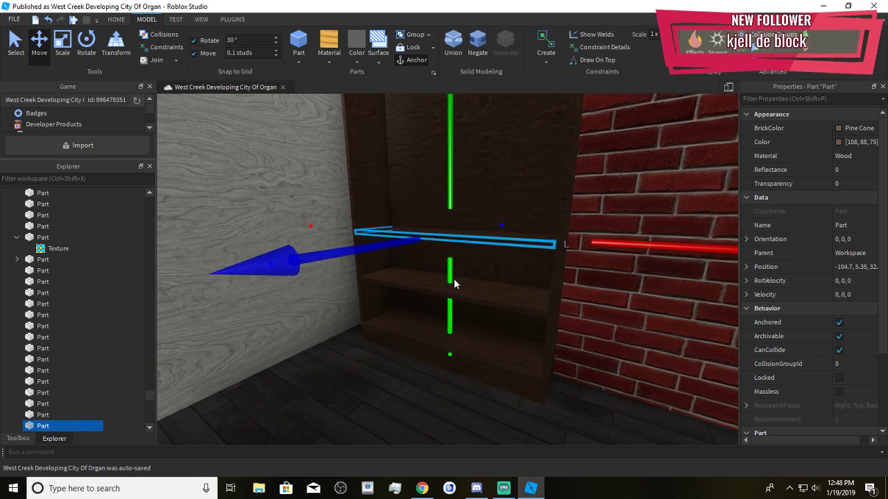
pyautogui.scroll(-3, 454, 271)
pyautogui.moveTo(453, 271); pyautogui.dragTo(454, 271, button='right')
pyautogui.scroll(2, 454, 271)
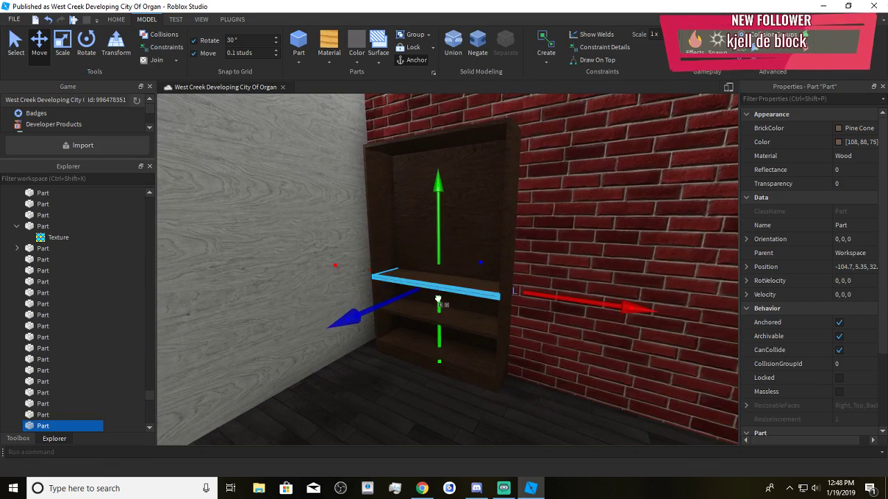
pyautogui.moveTo(438, 300); pyautogui.dragTo(442, 277)
pyautogui.moveTo(443, 278); pyautogui.dragTo(443, 271, button='right')
pyautogui.scroll(2, 444, 271)
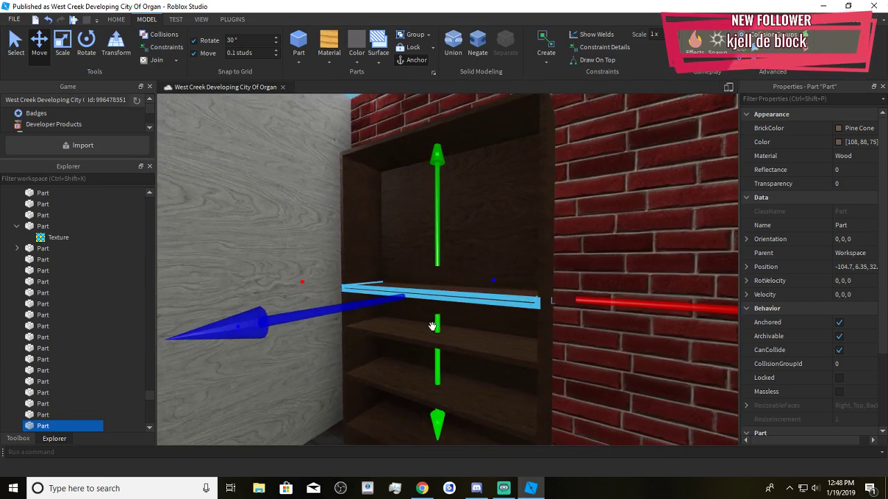
# Add two more shelf copies above, at heights of 7.45 and 8.55
pyautogui.moveTo(433, 327); pyautogui.dragTo(456, 287)
pyautogui.moveTo(456, 287); pyautogui.dragTo(455, 285, button='right')
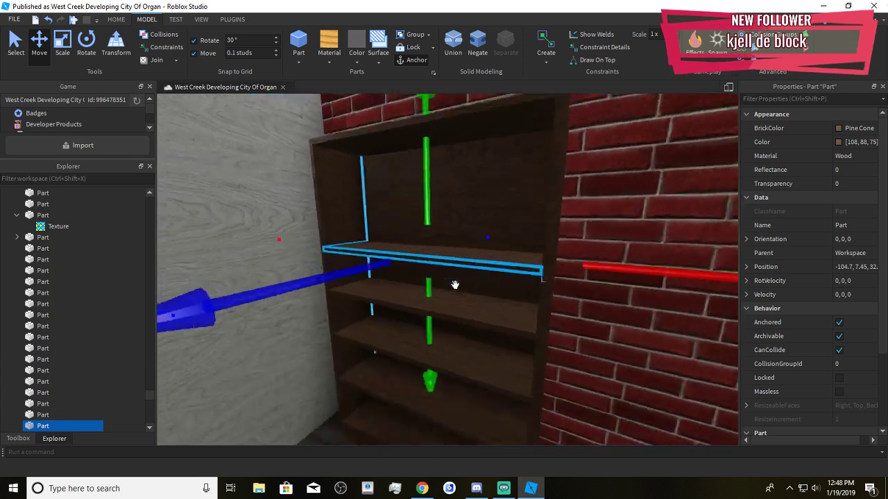
pyautogui.scroll(-2, 455, 284)
pyautogui.moveTo(432, 285); pyautogui.dragTo(442, 248)
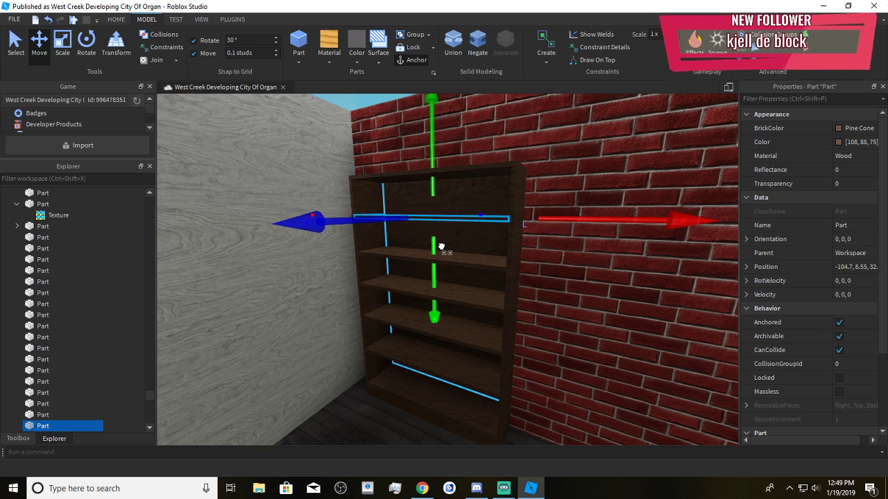
# Inspect the bookshelf's base board and lower shelves up close
pyautogui.click(597, 351)
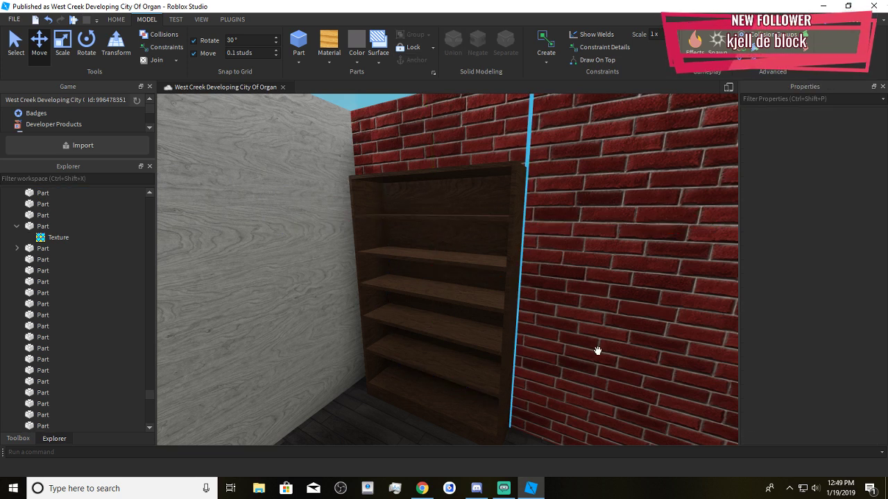
pyautogui.moveTo(596, 351); pyautogui.dragTo(597, 351, button='right')
pyautogui.scroll(3, 534, 347)
pyautogui.click(448, 337)
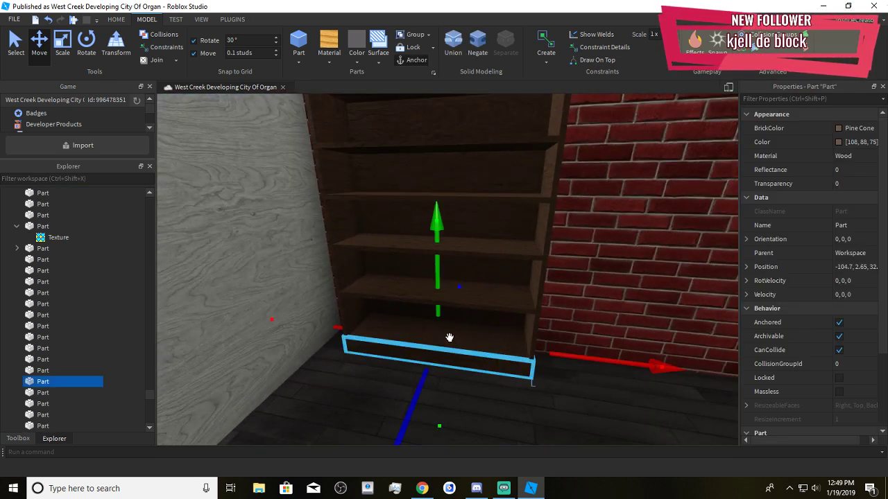
pyautogui.press('Delete')
pyautogui.scroll(3, 482, 343)
pyautogui.moveTo(481, 344); pyautogui.dragTo(482, 343, button='right')
pyautogui.scroll(2, 444, 278)
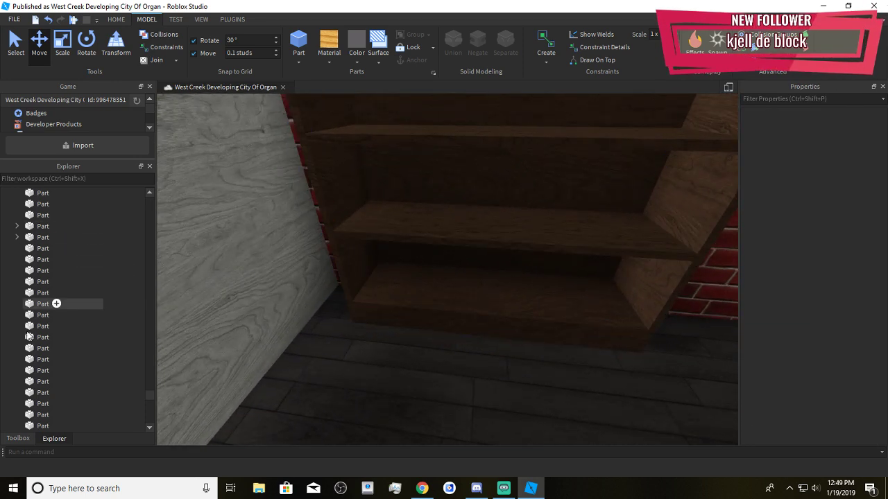
pyautogui.click(10, 439)
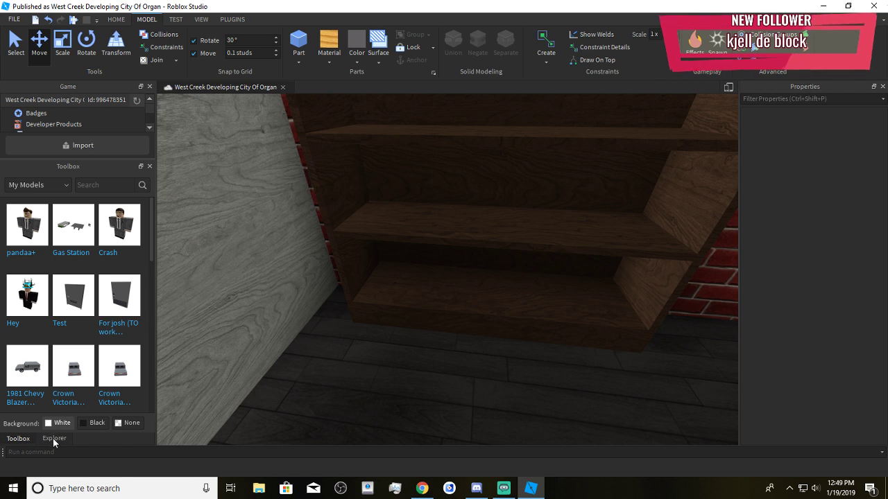
pyautogui.click(54, 438)
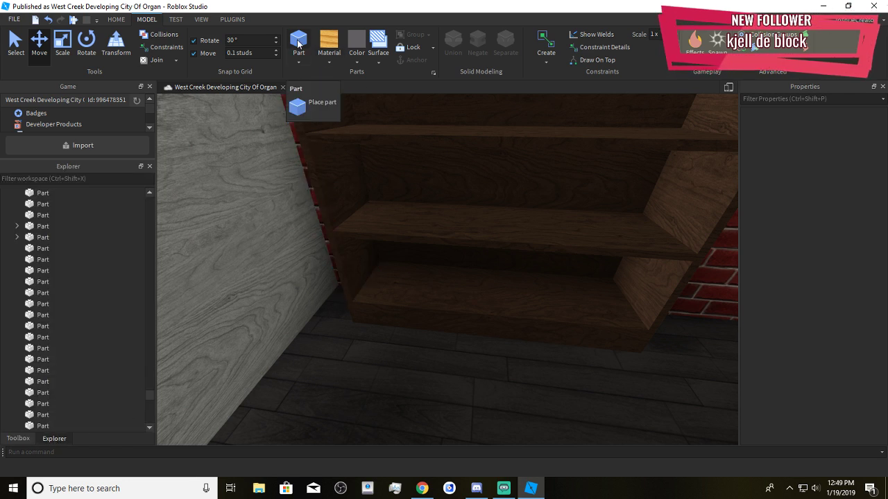
# Insert a new block part, anchor it, and give it SmoothPlastic material and the Ghost grey colour
pyautogui.click(298, 45)
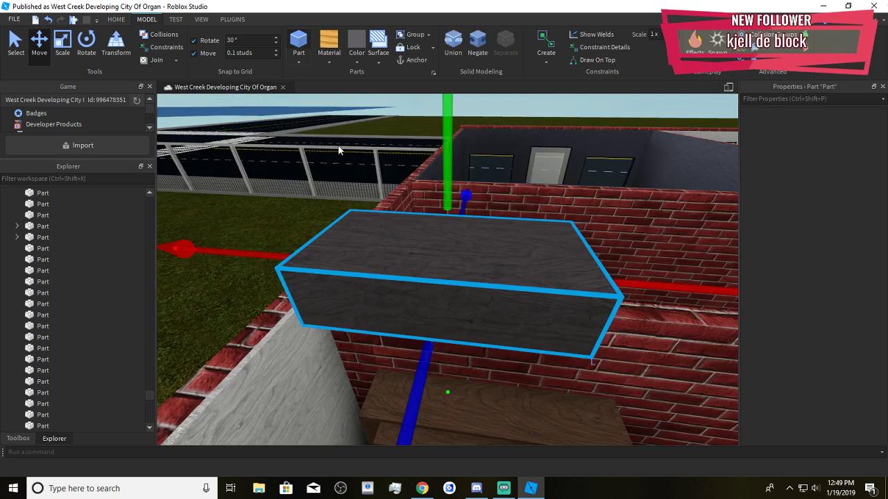
pyautogui.click(839, 324)
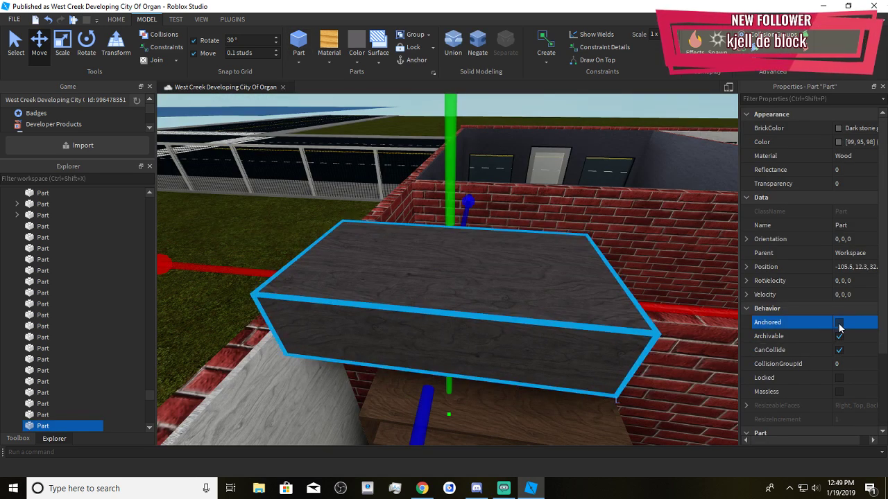
pyautogui.click(328, 62)
pyautogui.click(344, 306)
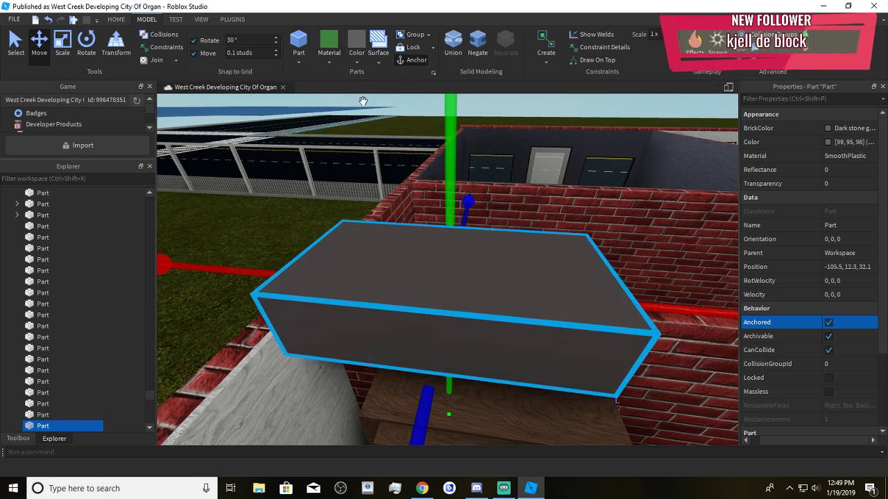
pyautogui.click(355, 65)
pyautogui.click(502, 251)
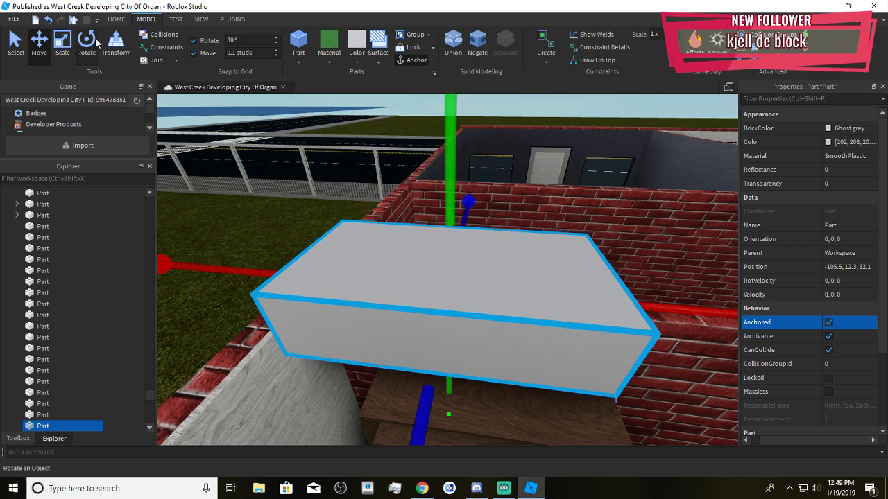
# Scale the Ghost grey block down into a small, thin page block on top of the wall
pyautogui.hotkey('ctrl', '3')
pyautogui.moveTo(375, 198); pyautogui.dragTo(479, 215, button='right')
pyautogui.moveTo(674, 274); pyautogui.dragTo(452, 321)
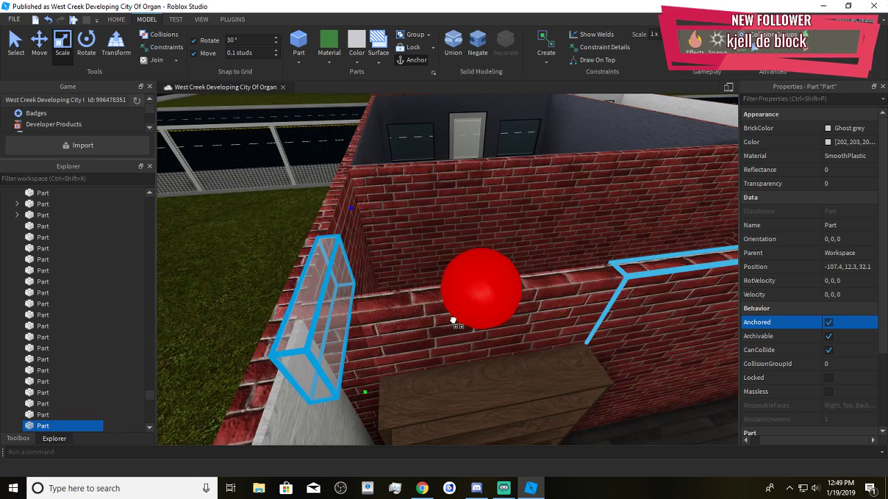
pyautogui.moveTo(452, 322); pyautogui.dragTo(443, 291, button='right')
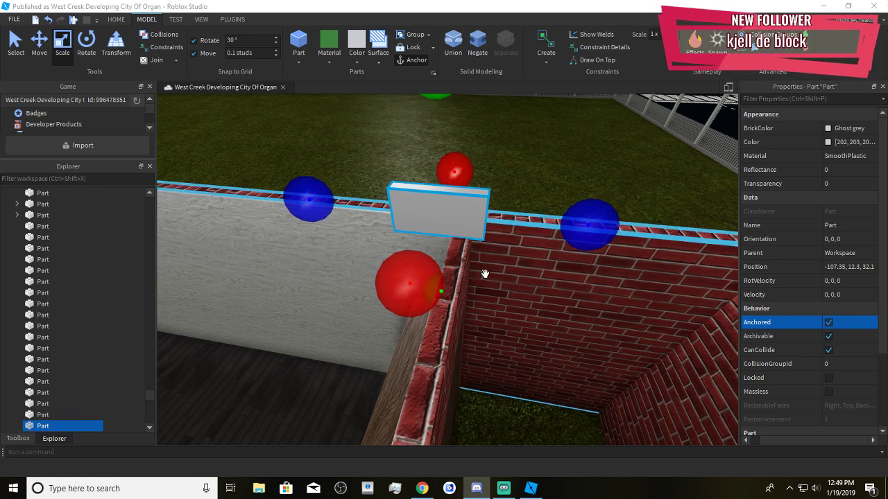
pyautogui.moveTo(484, 274); pyautogui.dragTo(485, 274, button='right')
pyautogui.moveTo(555, 200); pyautogui.dragTo(514, 201)
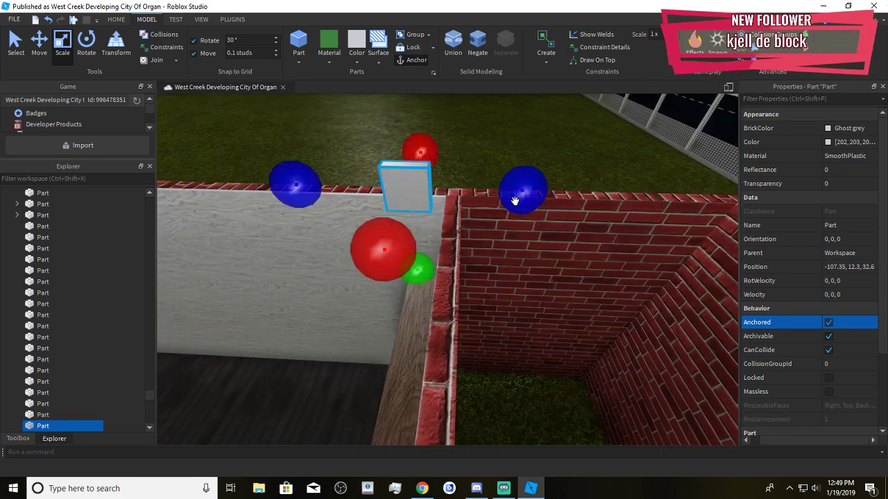
pyautogui.moveTo(515, 201); pyautogui.dragTo(398, 162, button='right')
# Make a thin book cover from a copy of the page block, set against its side and coloured Dark stone grey
pyautogui.click(43, 54)
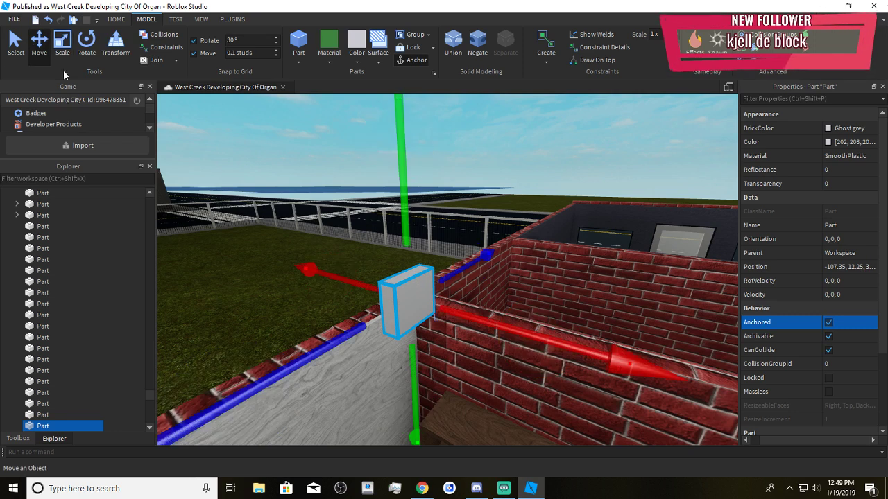
pyautogui.moveTo(481, 318); pyautogui.dragTo(496, 309, button='right')
pyautogui.moveTo(504, 285); pyautogui.dragTo(511, 286)
pyautogui.click(61, 48)
pyautogui.moveTo(245, 219); pyautogui.dragTo(485, 142, button='right')
pyautogui.moveTo(486, 142); pyautogui.dragTo(480, 135)
pyautogui.click(356, 53)
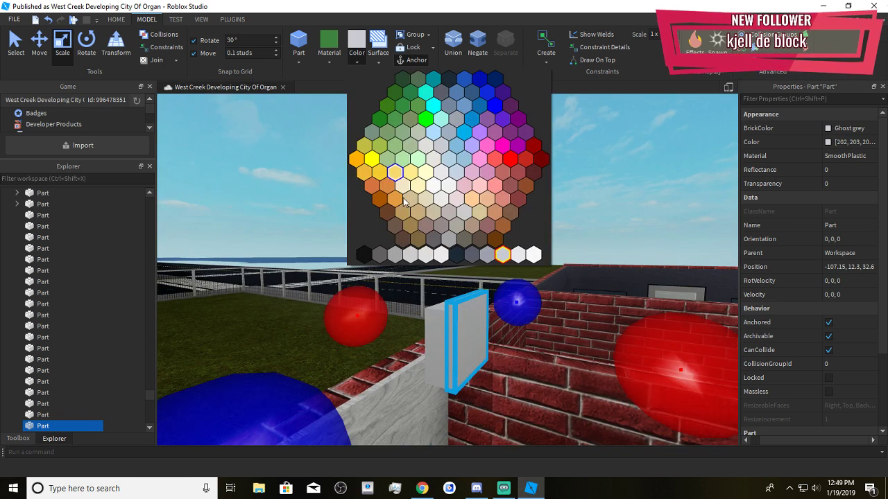
pyautogui.click(379, 256)
# Duplicate the dark cover onto the opposite side of the page block, at X position -107.55
pyautogui.moveTo(497, 233); pyautogui.dragTo(174, 84, button='right')
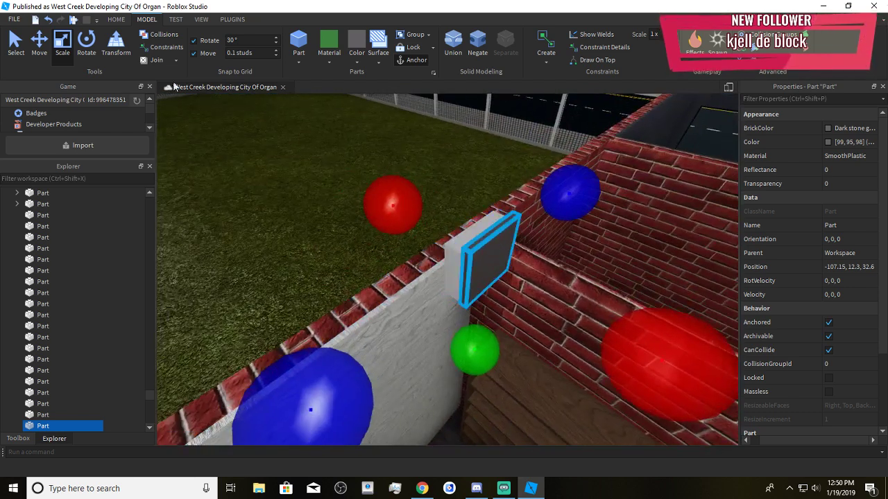
pyautogui.click(40, 55)
pyautogui.press('f')
pyautogui.moveTo(527, 217); pyautogui.dragTo(511, 235)
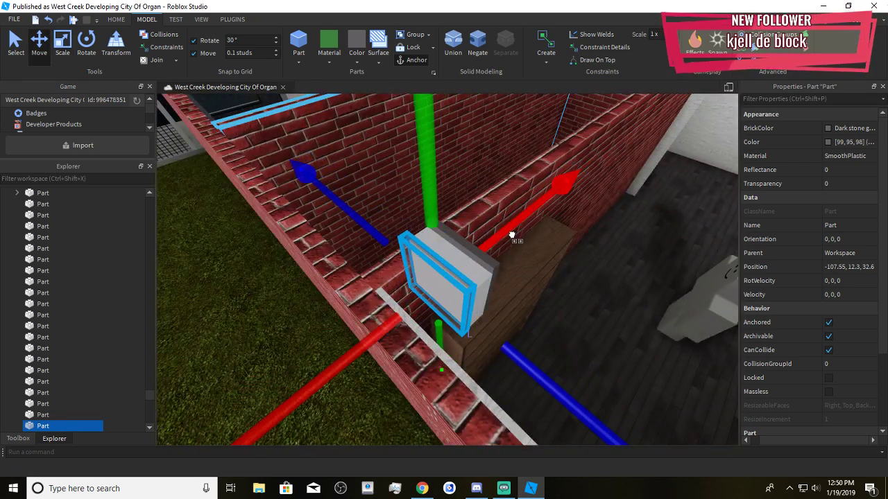
pyautogui.moveTo(511, 234); pyautogui.dragTo(511, 234, button='right')
pyautogui.moveTo(398, 342); pyautogui.dragTo(385, 357)
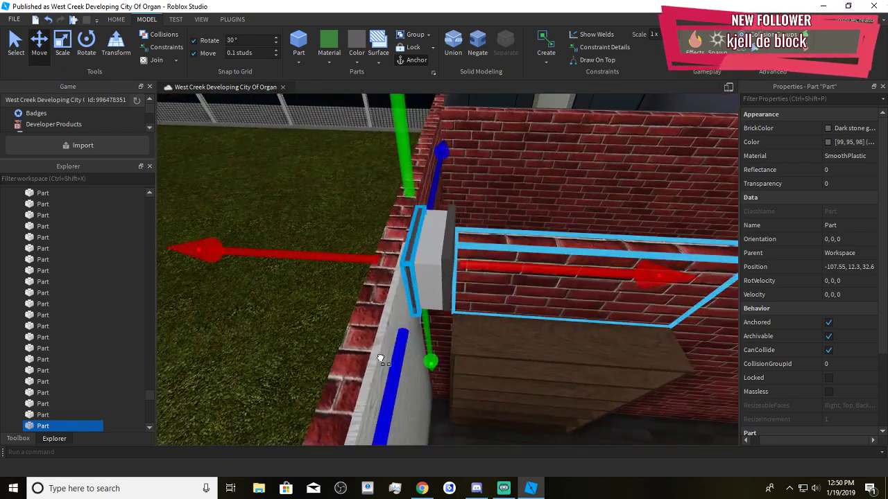
# Build the book's spine from a cover part, resized to span the gap between both covers at X position -107.35
pyautogui.click(62, 47)
pyautogui.moveTo(538, 200); pyautogui.dragTo(537, 199, button='right')
pyautogui.moveTo(537, 200); pyautogui.dragTo(494, 215)
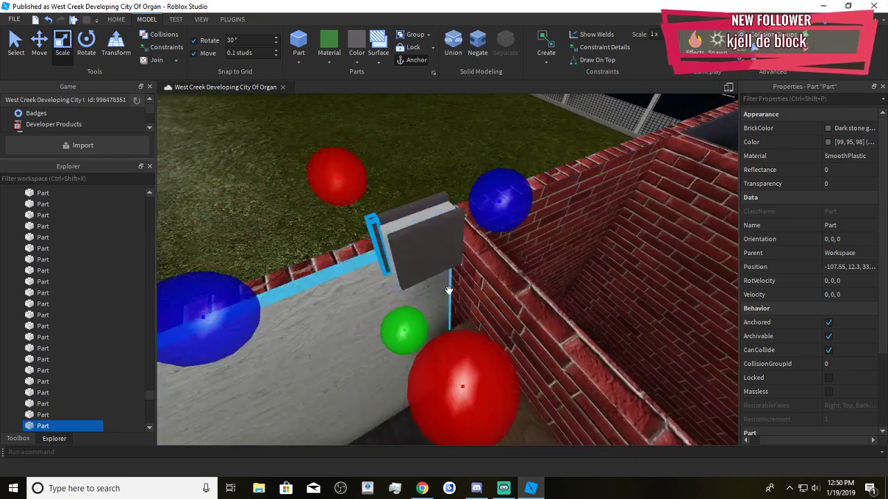
pyautogui.moveTo(448, 294); pyautogui.dragTo(450, 294, button='right')
pyautogui.moveTo(547, 344); pyautogui.dragTo(588, 363)
pyautogui.moveTo(589, 362); pyautogui.dragTo(589, 363, button='right')
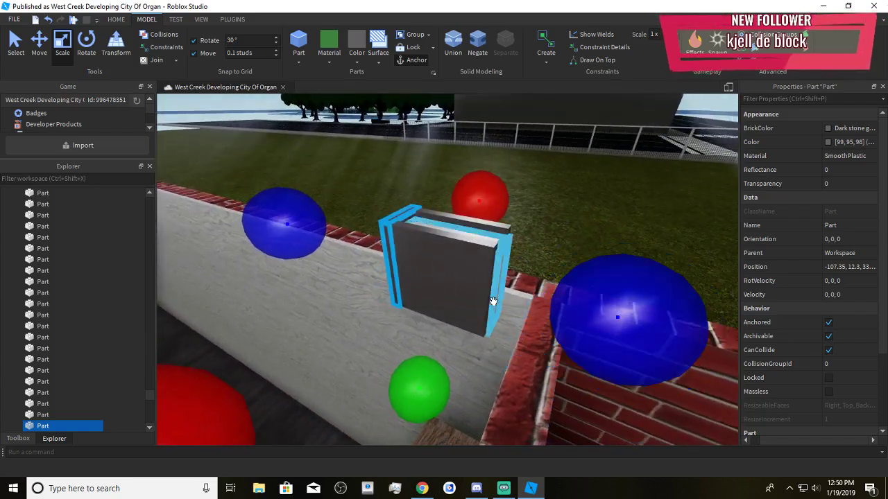
# Set the move snap increment to 0.05 studs and adjust the length of the two side covers
pyautogui.click(489, 273)
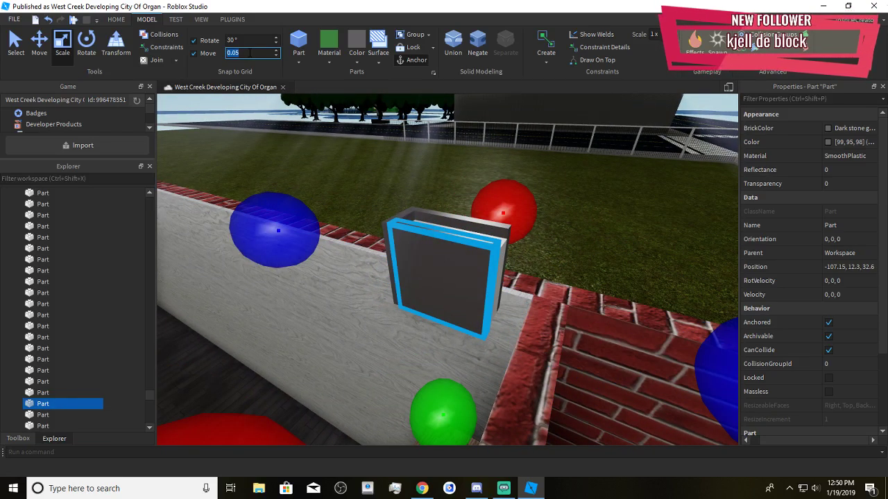
pyautogui.moveTo(703, 388); pyautogui.dragTo(711, 394)
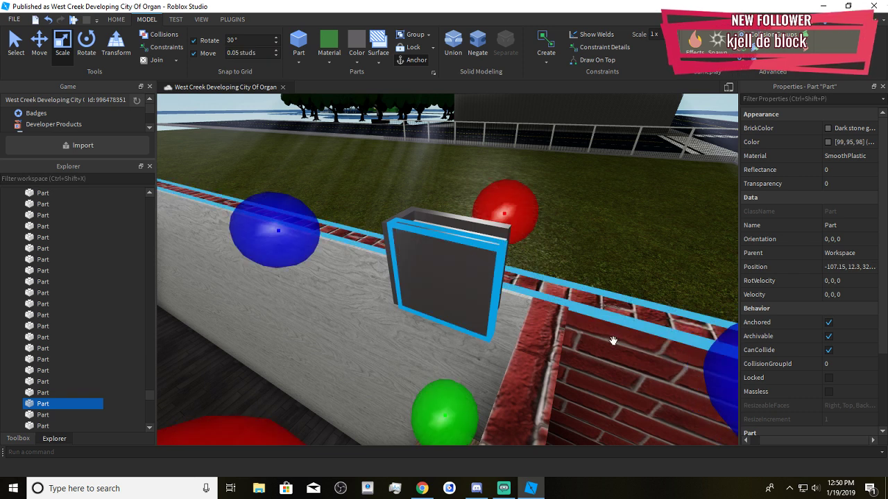
pyautogui.click(464, 217)
pyautogui.moveTo(735, 356)
pyautogui.mouseDown()
pyautogui.moveTo(741, 365)
pyautogui.moveTo(733, 357)
pyautogui.mouseUp()
pyautogui.moveTo(684, 329); pyautogui.dragTo(689, 332)
# Trim the height of the book's dark cover parts so their edges line up around the pages
pyautogui.moveTo(468, 154); pyautogui.dragTo(440, 106, button='right')
pyautogui.press('s')
pyautogui.press('d')
pyautogui.scroll(3, 465, 179)
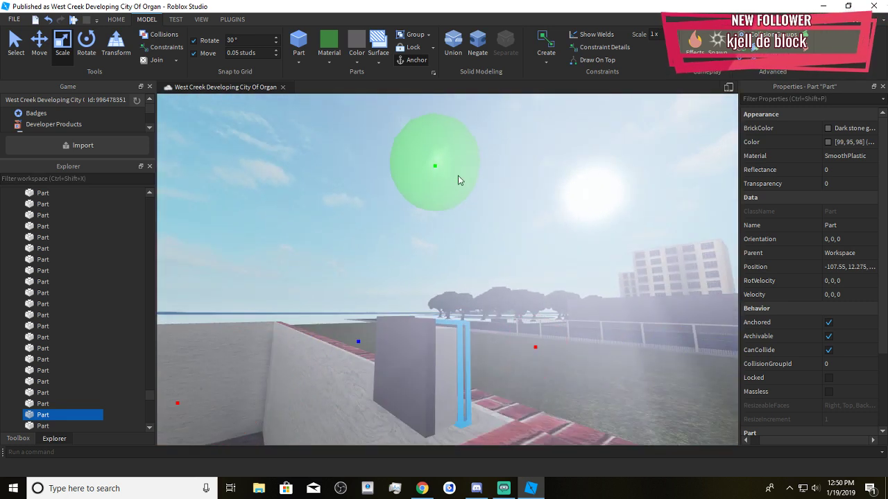
pyautogui.click(418, 337)
pyautogui.moveTo(408, 155); pyautogui.dragTo(397, 212)
pyautogui.click(396, 317)
pyautogui.click(380, 240)
# Union the two covers and the spine into one part and name it COLOR
pyautogui.moveTo(434, 266); pyautogui.dragTo(435, 267, button='right')
pyautogui.click(416, 305)
pyautogui.keyDown('ctrl'); pyautogui.click(398, 290); pyautogui.keyUp('ctrl')
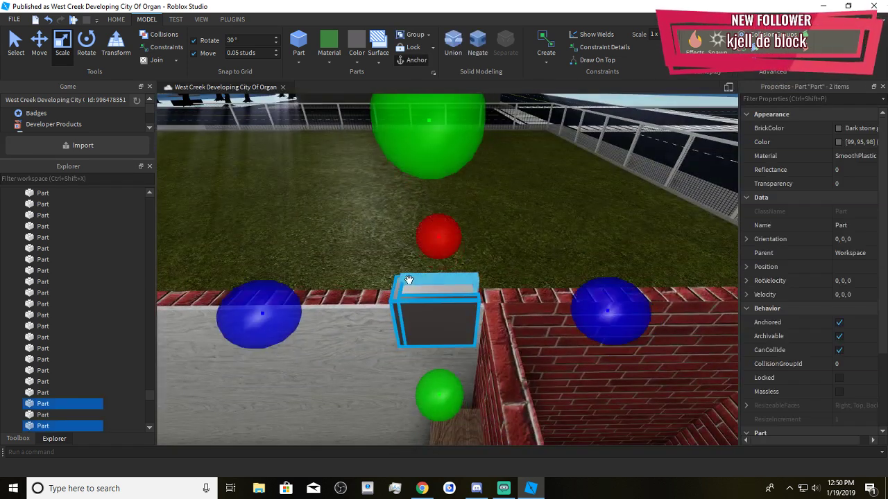
pyautogui.keyDown('ctrl'); pyautogui.click(409, 279); pyautogui.keyUp('ctrl')
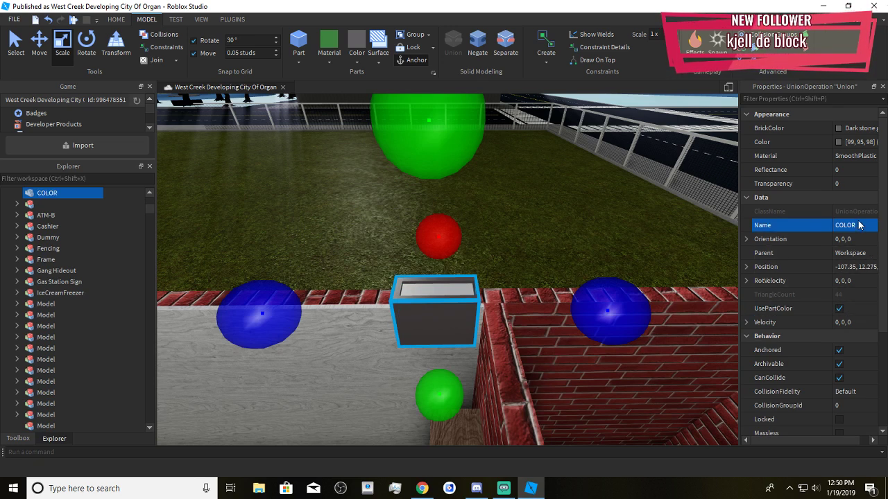
pyautogui.click(561, 233)
# Group the page block and the COLOR union into a single model
pyautogui.moveTo(560, 234); pyautogui.dragTo(560, 236, button='right')
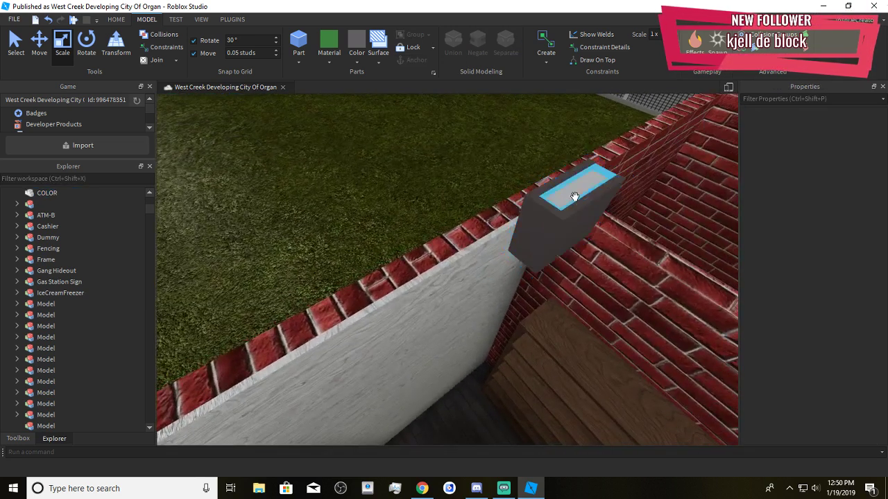
pyautogui.click(573, 196)
pyautogui.keyDown('ctrl'); pyautogui.click(542, 238); pyautogui.keyUp('ctrl')
pyautogui.hotkey('ctrl', 'g')
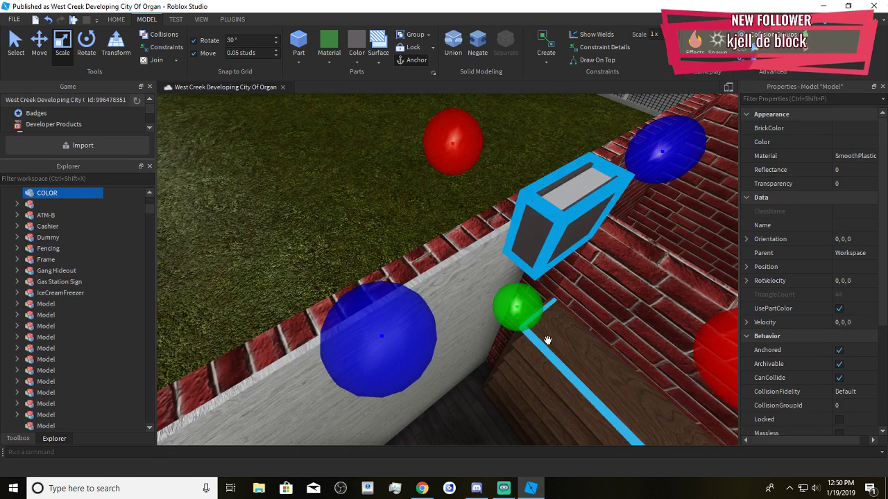
# Place the grouped model on the floor in front of the bookshelf and rename it Book
pyautogui.moveTo(547, 341); pyautogui.dragTo(547, 340, button='right')
pyautogui.scroll(-5, 484, 278)
pyautogui.moveTo(480, 200); pyautogui.dragTo(495, 313)
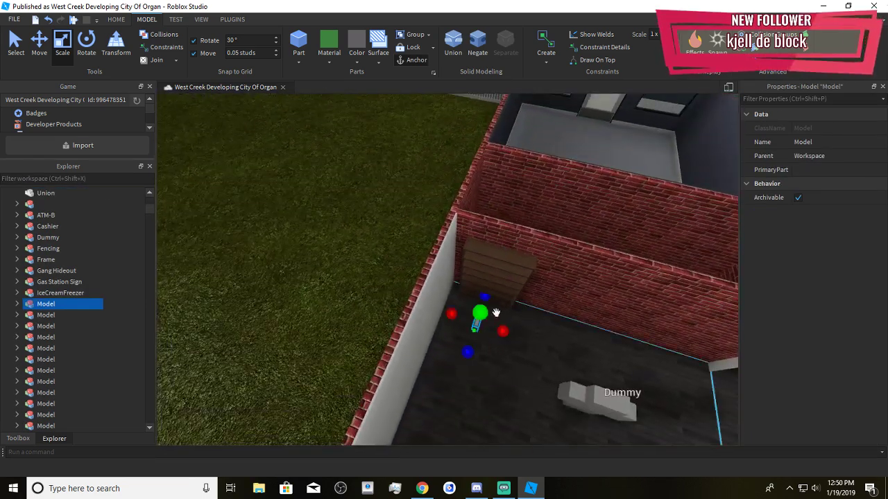
pyautogui.click(823, 142)
pyautogui.write('B')
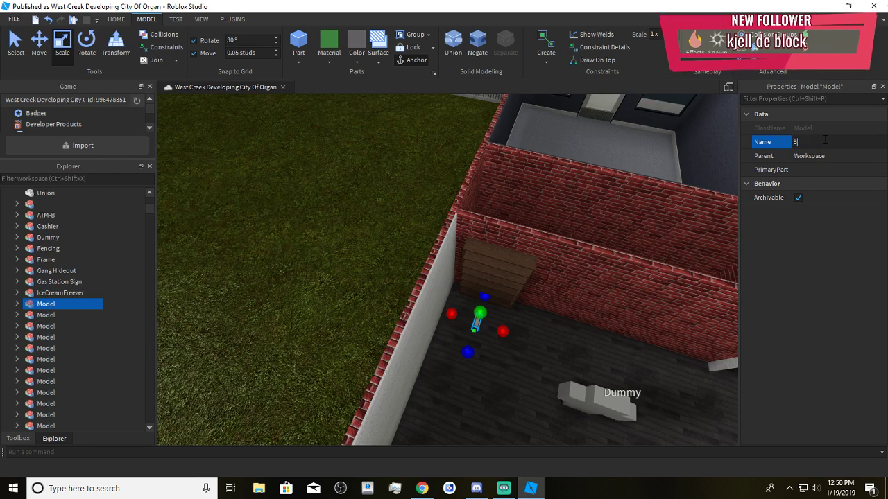
pyautogui.write('ook')
pyautogui.press('Return')
# Move the Book model from the floor onto the bookshelf's lowest shelf, near its side panel
pyautogui.scroll(10, 561, 289)
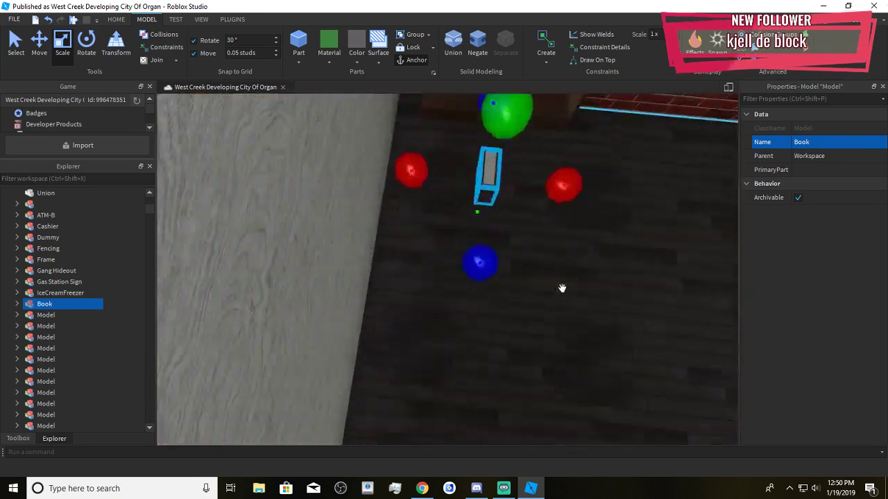
pyautogui.scroll(8, 562, 287)
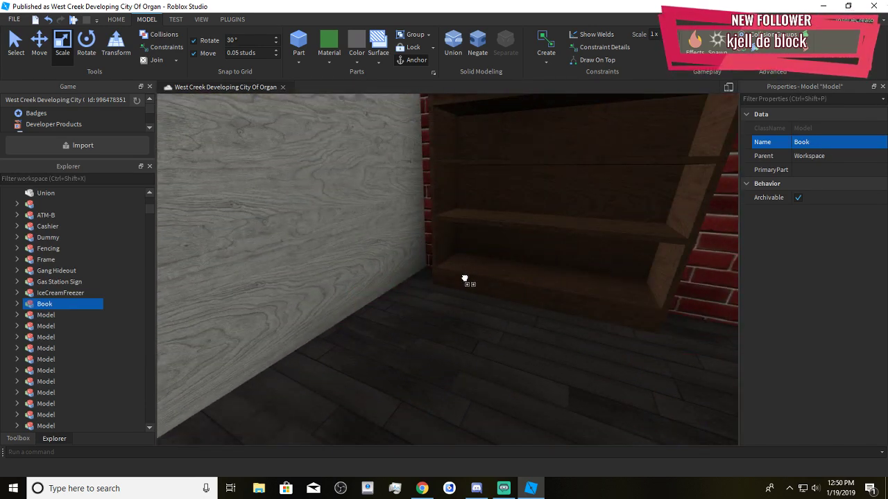
pyautogui.moveTo(427, 335); pyautogui.dragTo(428, 322)
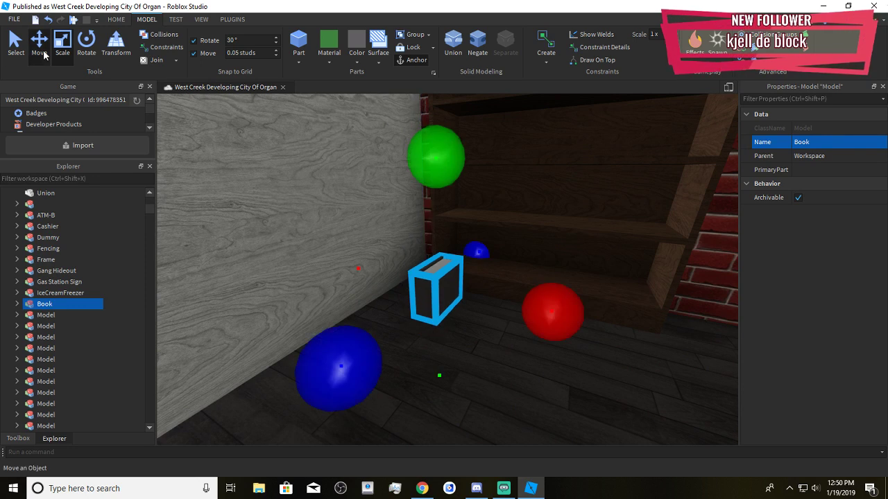
pyautogui.click(40, 43)
pyautogui.scroll(4, 420, 238)
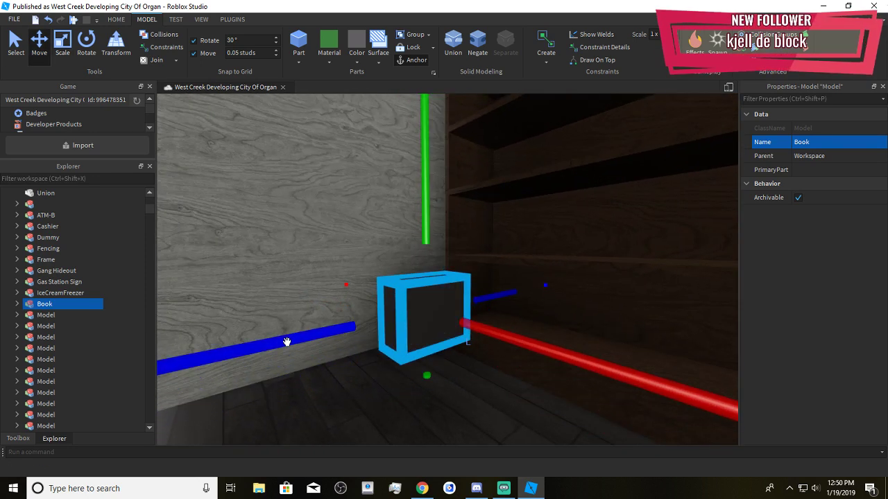
pyautogui.scroll(5, 286, 341)
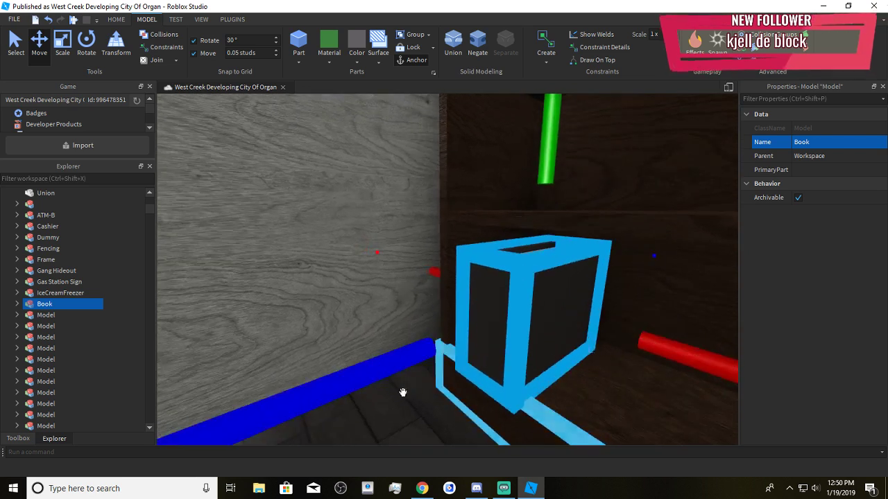
pyautogui.moveTo(379, 366); pyautogui.dragTo(404, 358)
pyautogui.moveTo(412, 354); pyautogui.dragTo(491, 201, button='right')
pyautogui.moveTo(521, 193); pyautogui.dragTo(522, 200)
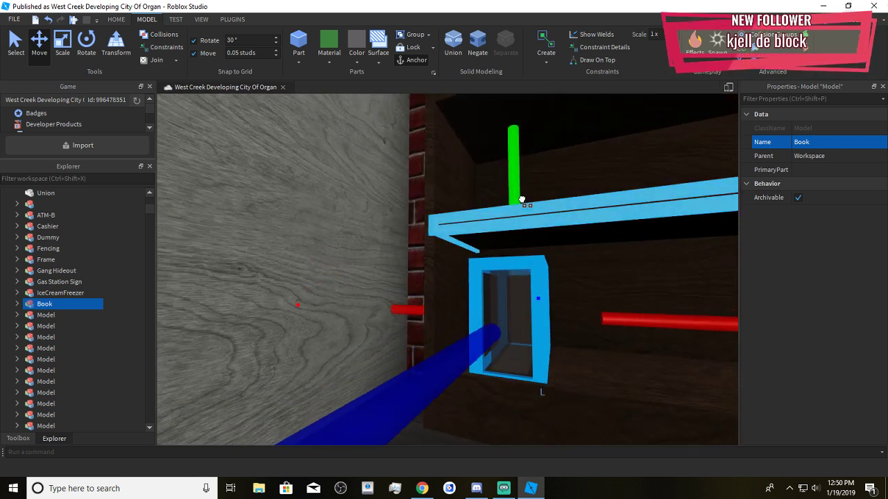
pyautogui.moveTo(521, 200); pyautogui.dragTo(356, 172, button='right')
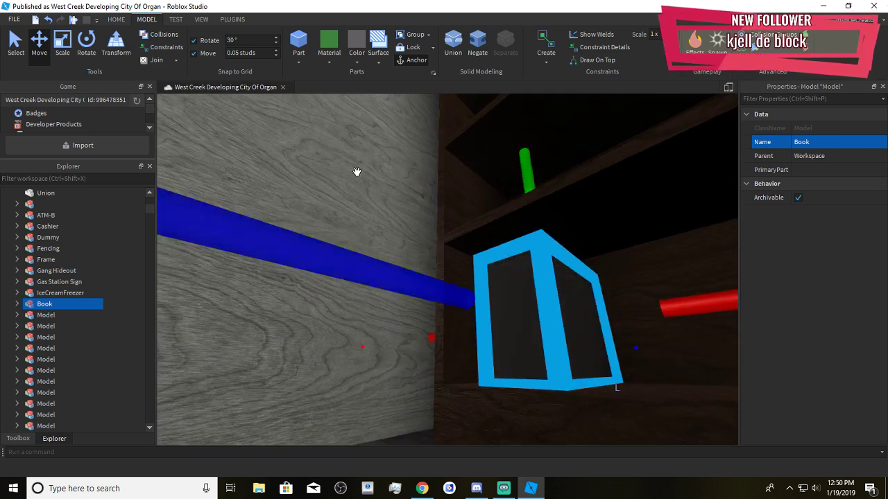
# Slide the book against the shelf's side panel and place a duplicate right beside it
pyautogui.click(363, 162)
pyautogui.moveTo(417, 167); pyautogui.dragTo(421, 181, button='right')
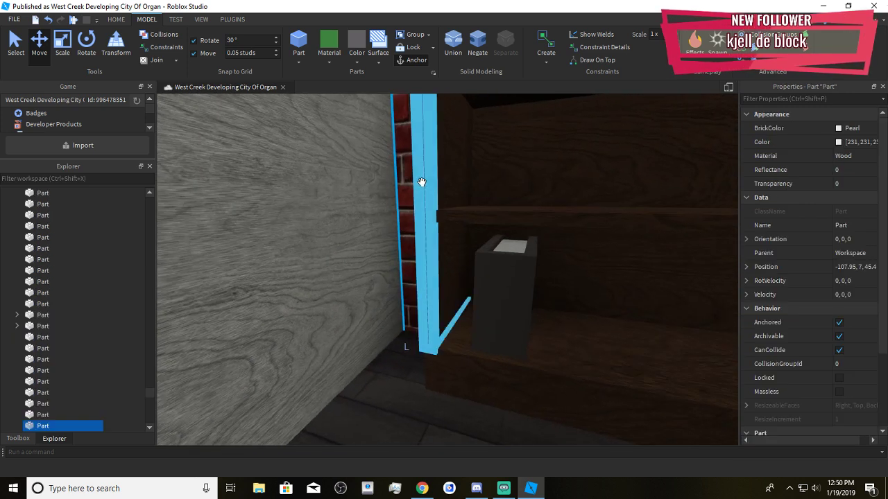
pyautogui.click(522, 312)
pyautogui.scroll(-2, 524, 312)
pyautogui.moveTo(552, 283); pyautogui.dragTo(528, 279)
pyautogui.moveTo(527, 279); pyautogui.dragTo(536, 277, button='right')
pyautogui.moveTo(532, 276); pyautogui.dragTo(531, 294)
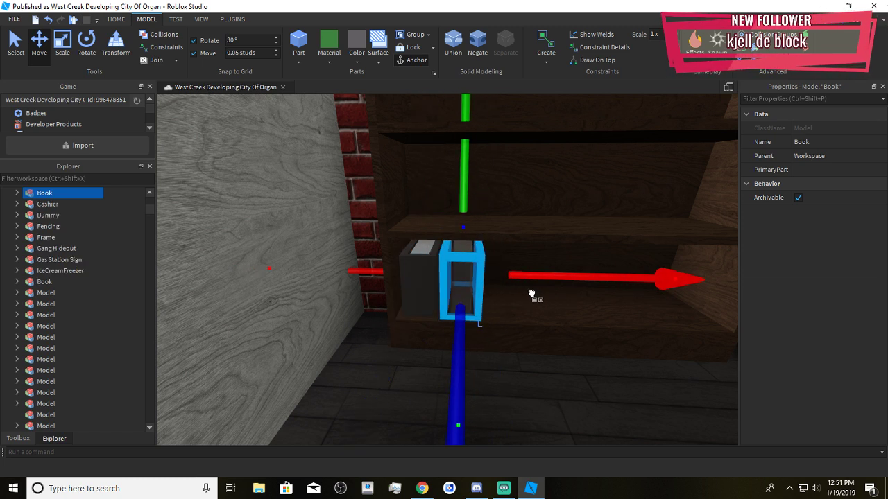
# Add two more book copies in a row along the lowest shelf
pyautogui.press('d')
pyautogui.hotkey('ctrl', 'd')
pyautogui.moveTo(464, 278); pyautogui.dragTo(548, 301)
pyautogui.hotkey('ctrl', 'd')
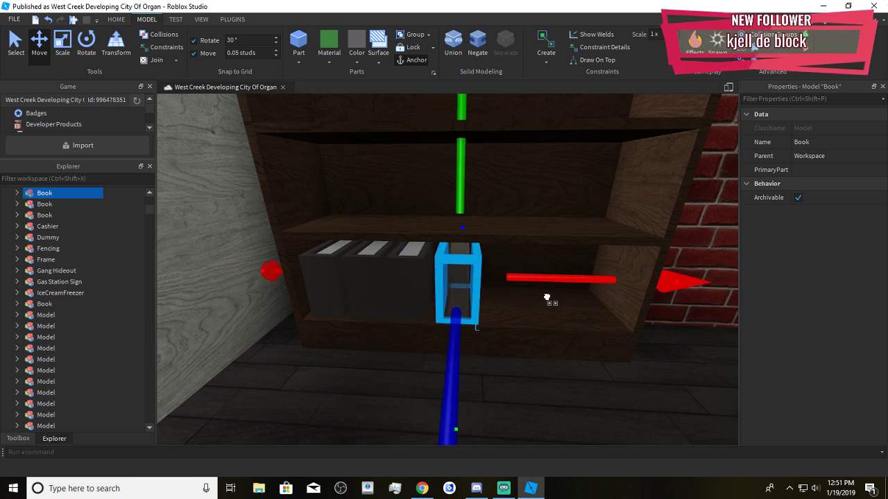
# Rotate the fourth book by 30° so it leans toward the upright books
pyautogui.click(87, 45)
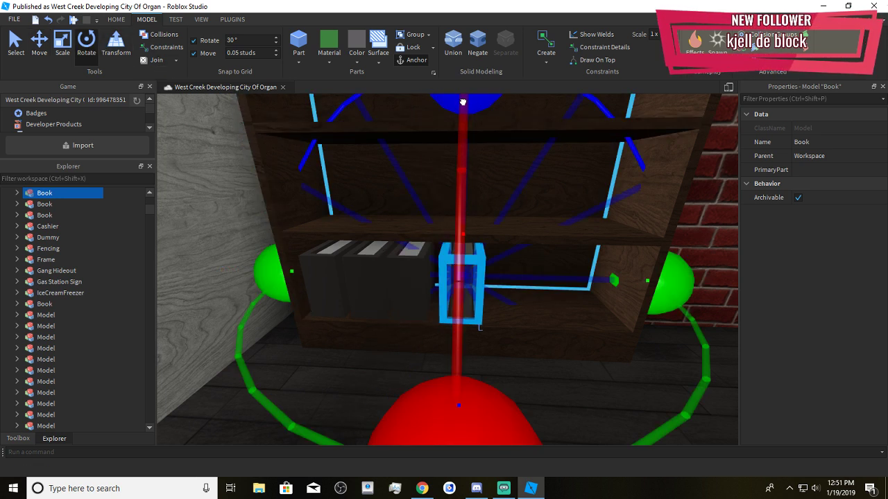
pyautogui.moveTo(462, 102); pyautogui.dragTo(306, 138)
pyautogui.click(458, 290)
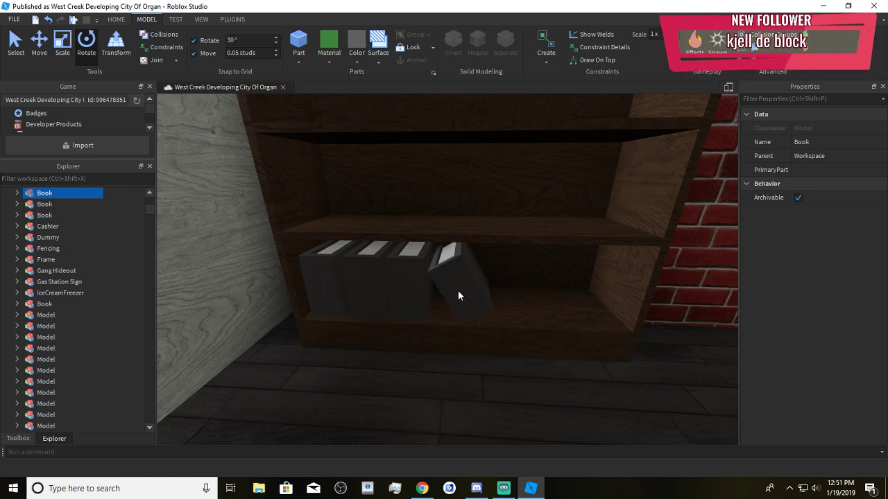
pyautogui.moveTo(601, 378); pyautogui.dragTo(613, 380, button='right')
# Shift the tilted book so it rests against the upright books and on the shelf board
pyautogui.click(414, 293)
pyautogui.click(39, 46)
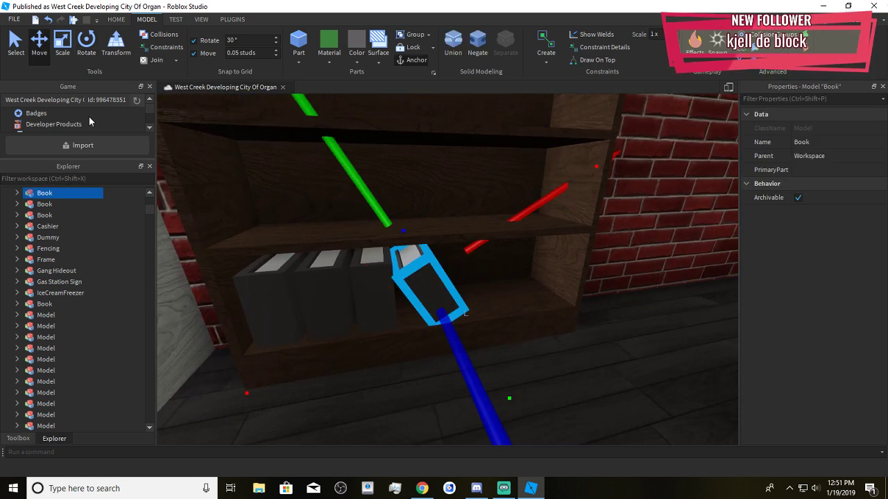
pyautogui.click(308, 180)
pyautogui.click(411, 265)
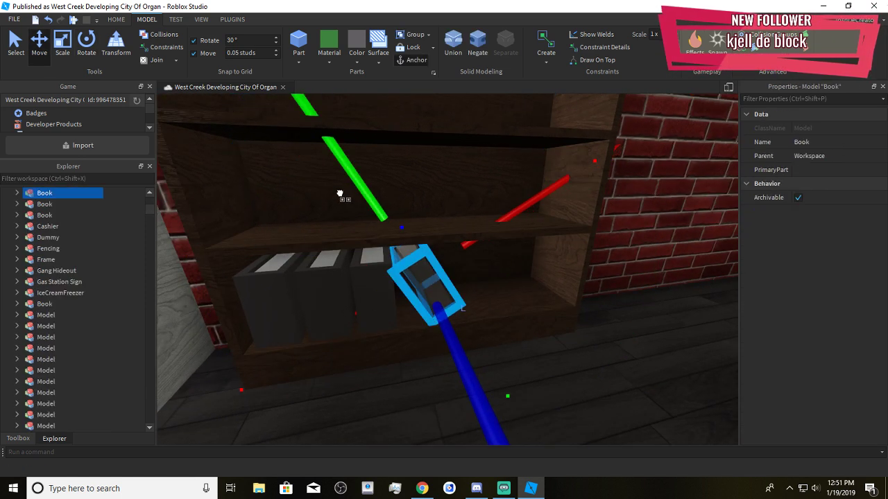
pyautogui.moveTo(501, 224); pyautogui.dragTo(498, 226)
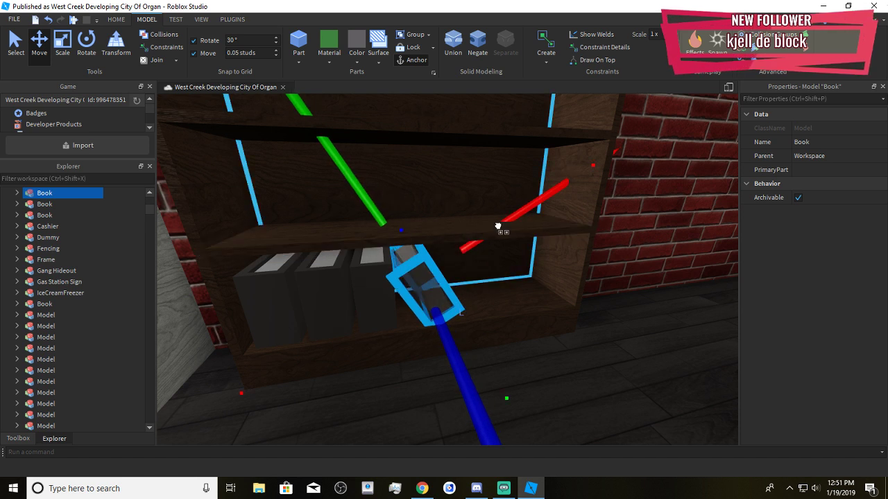
pyautogui.click(533, 331)
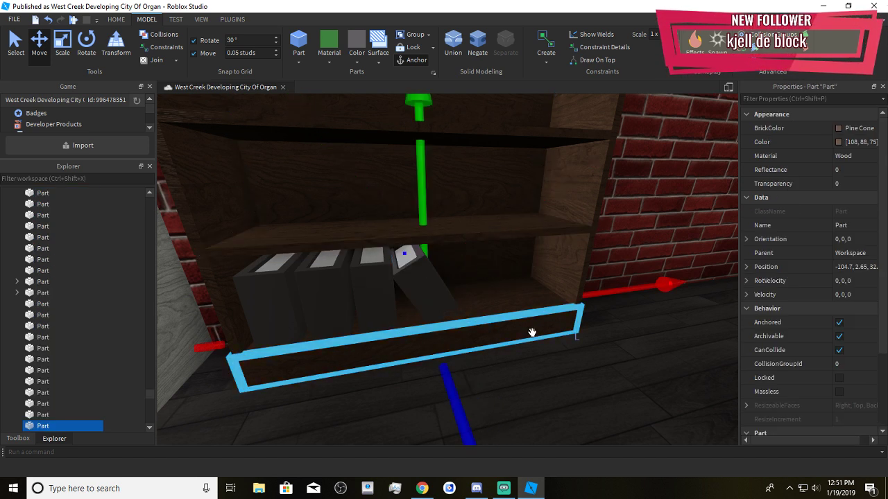
# Duplicate the third upright book on the lowest shelf and lift the copy toward the shelf above
pyautogui.keyDown('ctrl'); pyautogui.click(534, 329); pyautogui.keyUp('ctrl')
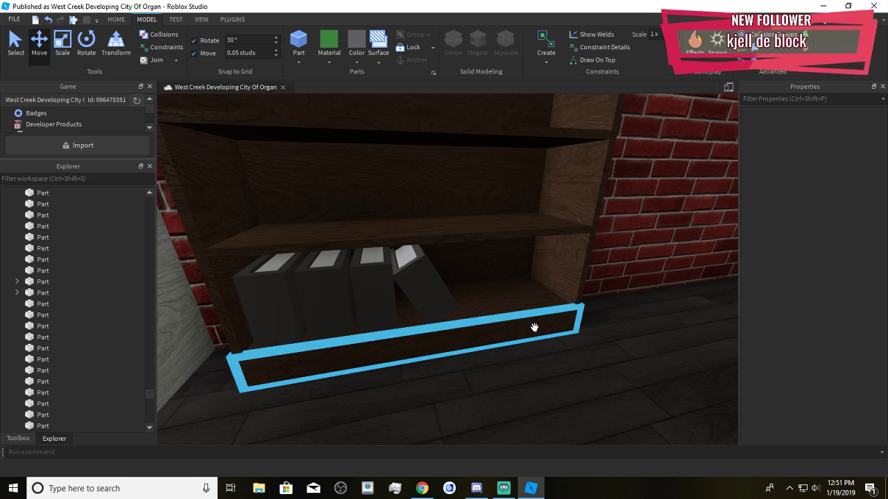
pyautogui.click(367, 276)
pyautogui.click(279, 315)
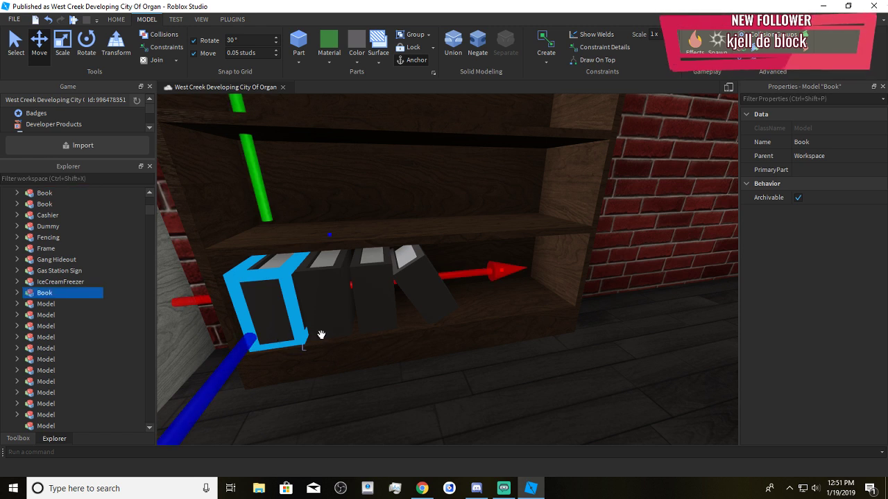
pyautogui.click(400, 349)
pyautogui.click(435, 311)
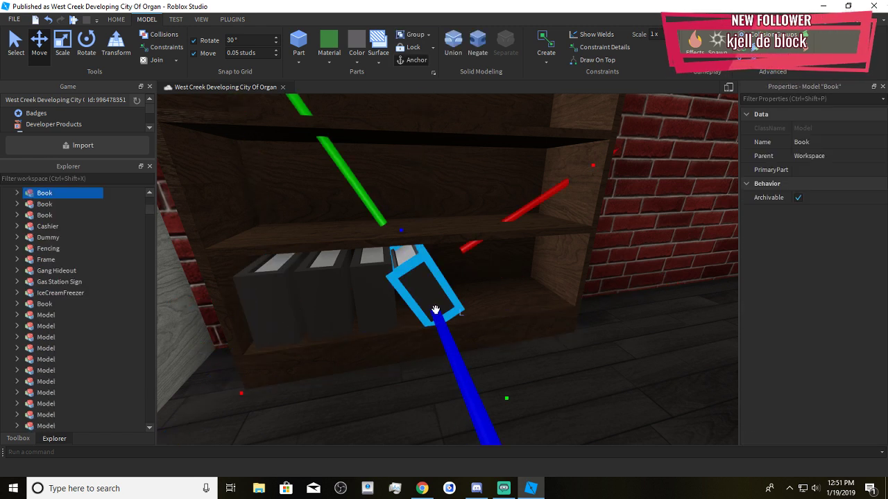
pyautogui.moveTo(435, 311); pyautogui.dragTo(427, 305, button='right')
pyautogui.press('a')
pyautogui.click(440, 374)
pyautogui.click(439, 326)
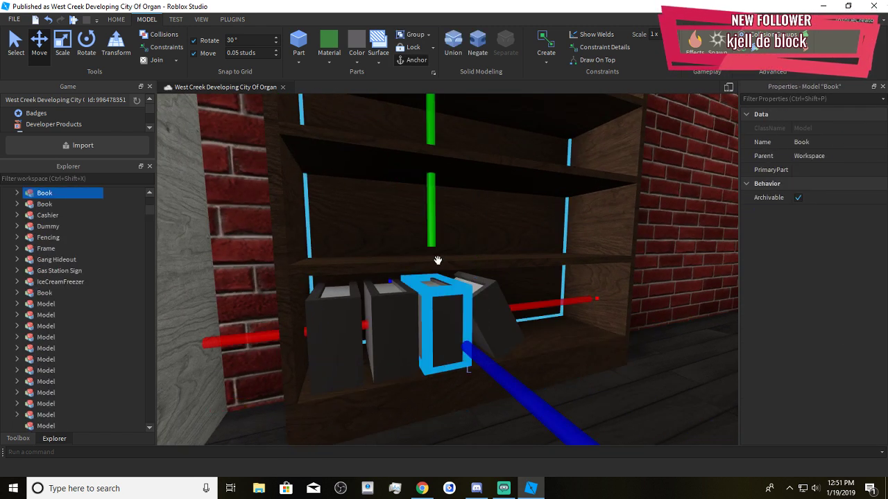
pyautogui.hotkey('ctrl', 'd')
pyautogui.moveTo(436, 239); pyautogui.dragTo(438, 123)
# Rotate the copied book so that it lies flat on its side
pyautogui.click(87, 44)
pyautogui.press('s')
pyautogui.moveTo(394, 209); pyautogui.dragTo(400, 151, button='right')
pyautogui.press('d')
pyautogui.moveTo(454, 131); pyautogui.dragTo(590, 270)
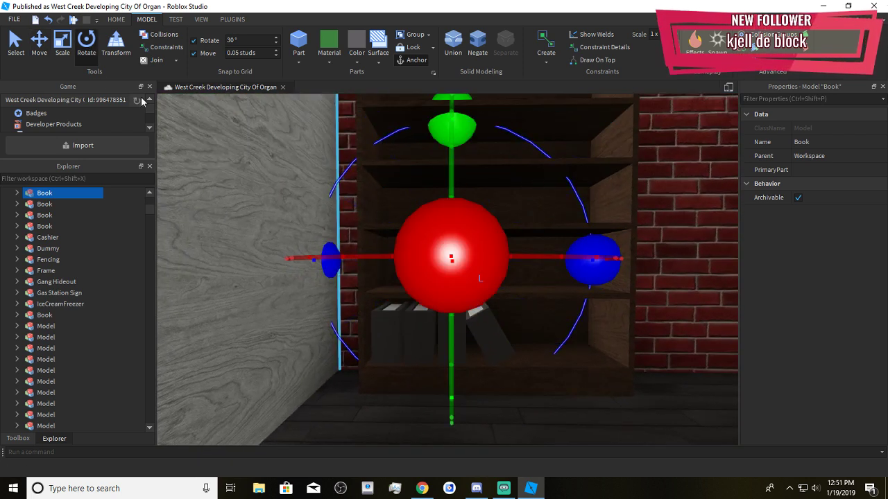
# Move the flat book onto the second shelf from the floor, close to the side panel nearest the grey wall
pyautogui.click(46, 49)
pyautogui.press('w')
pyautogui.moveTo(434, 168); pyautogui.dragTo(450, 166, button='right')
pyautogui.press('s')
pyautogui.moveTo(500, 179); pyautogui.dragTo(519, 220)
pyautogui.moveTo(566, 284); pyautogui.dragTo(519, 303)
pyautogui.press('s')
pyautogui.moveTo(519, 303); pyautogui.dragTo(504, 303, button='right')
# Duplicate the flat book, place the copy beside it on the second shelf and tilt the copy by 30°
pyautogui.hotkey('ctrl', 'd')
pyautogui.moveTo(463, 280); pyautogui.dragTo(490, 285)
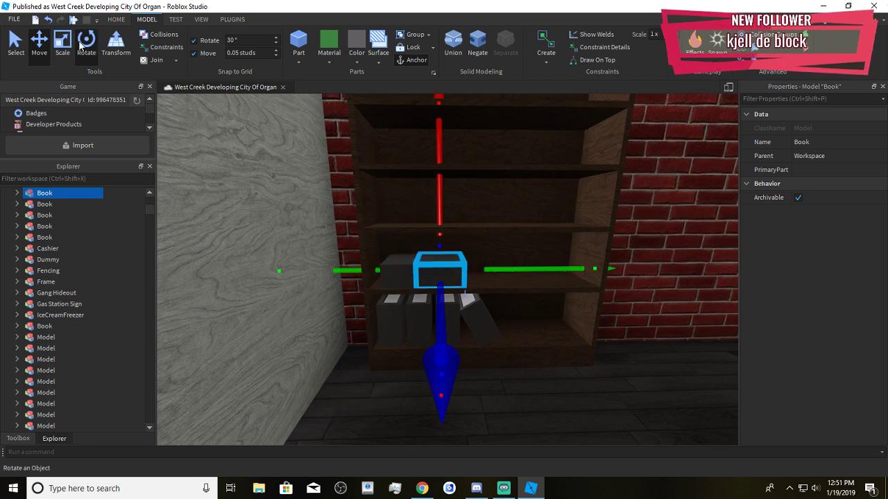
pyautogui.click(82, 46)
pyautogui.moveTo(563, 270); pyautogui.dragTo(393, 281)
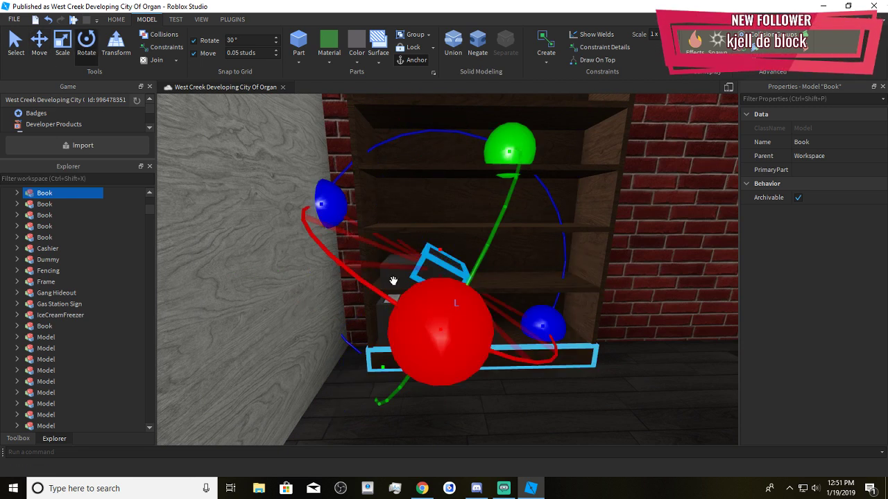
# Shift the tilted copy so that it leans on the flat book and touches the second shelf board
pyautogui.click(42, 46)
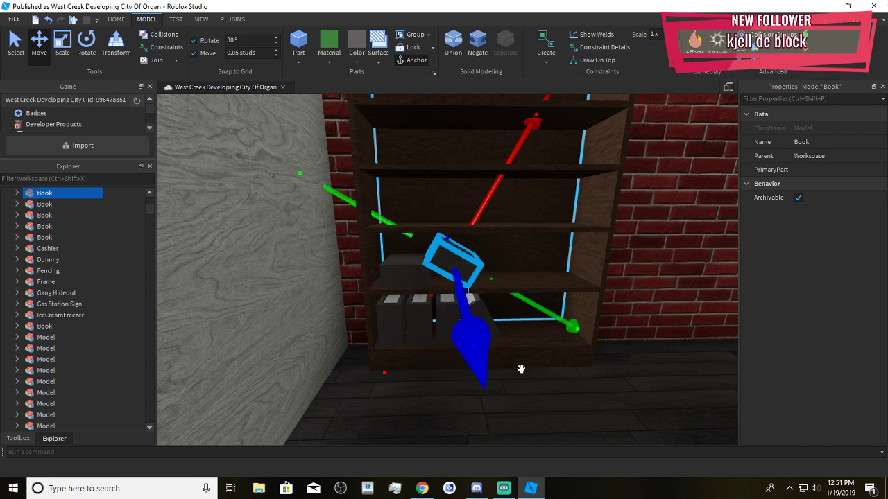
pyautogui.click(652, 385)
pyautogui.click(652, 385)
pyautogui.press('w')
pyautogui.moveTo(652, 385); pyautogui.dragTo(651, 385, button='right')
pyautogui.click(399, 301)
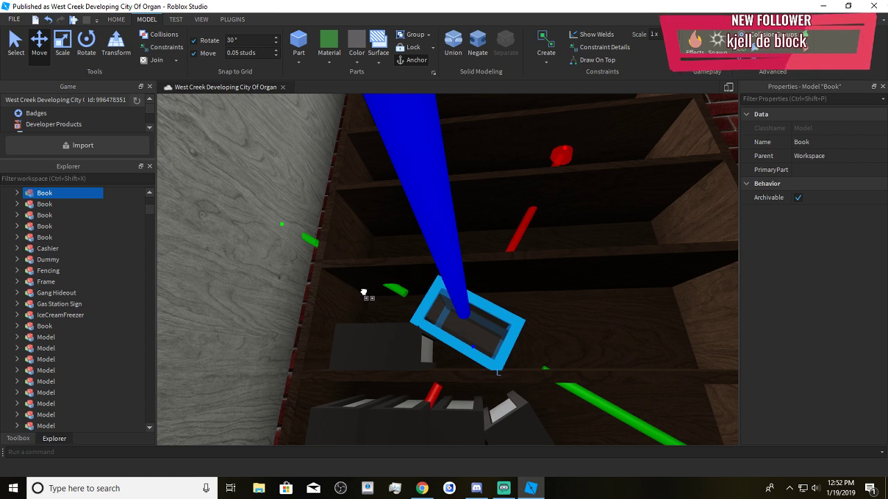
pyautogui.moveTo(376, 293); pyautogui.dragTo(379, 279, button='right')
pyautogui.press('s')
pyautogui.click(325, 298)
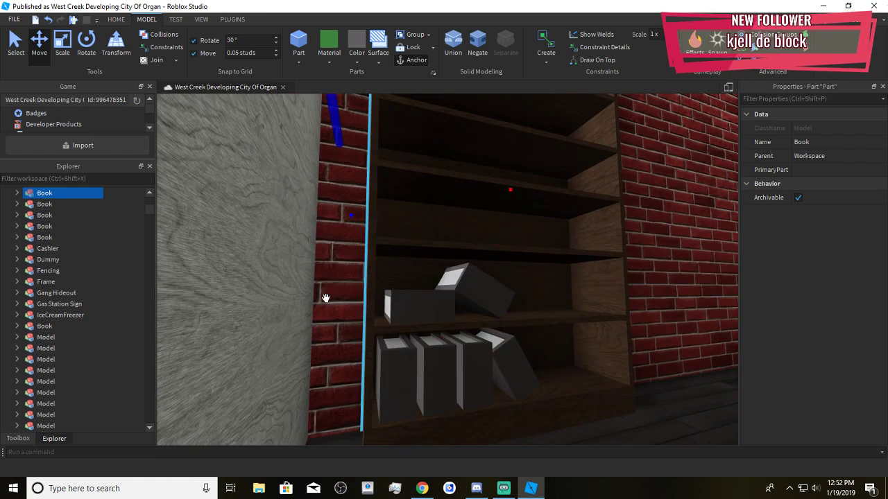
# Examine from several angles how the tilted book rests against the flat book and the shelf board
pyautogui.click(326, 299)
pyautogui.press('w')
pyautogui.scroll(4, 547, 407)
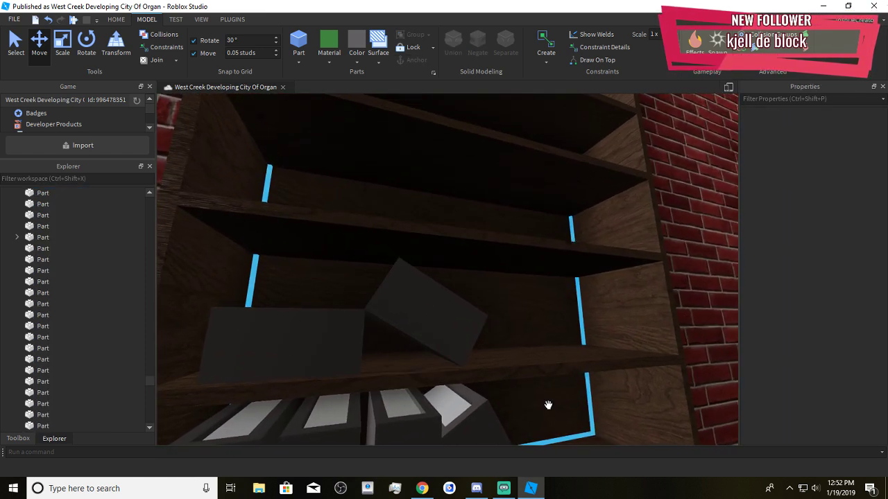
pyautogui.hotkey('ctrl', 'z')
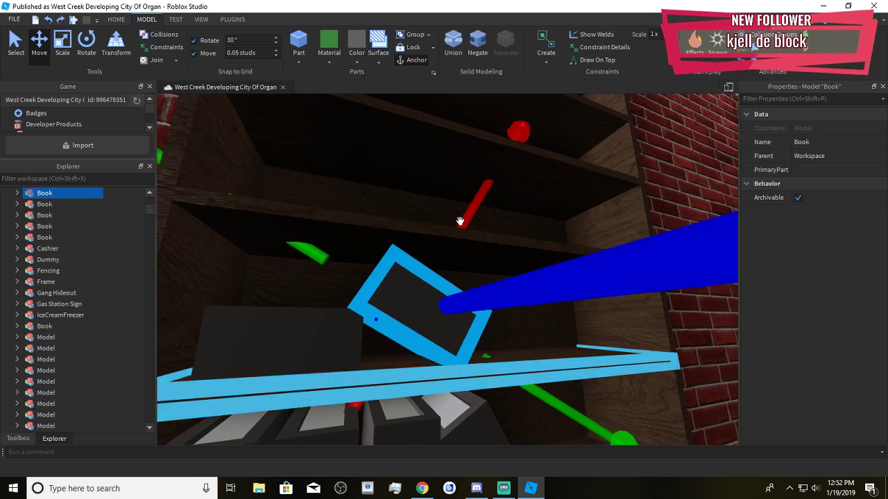
pyautogui.moveTo(462, 227); pyautogui.dragTo(465, 215, button='right')
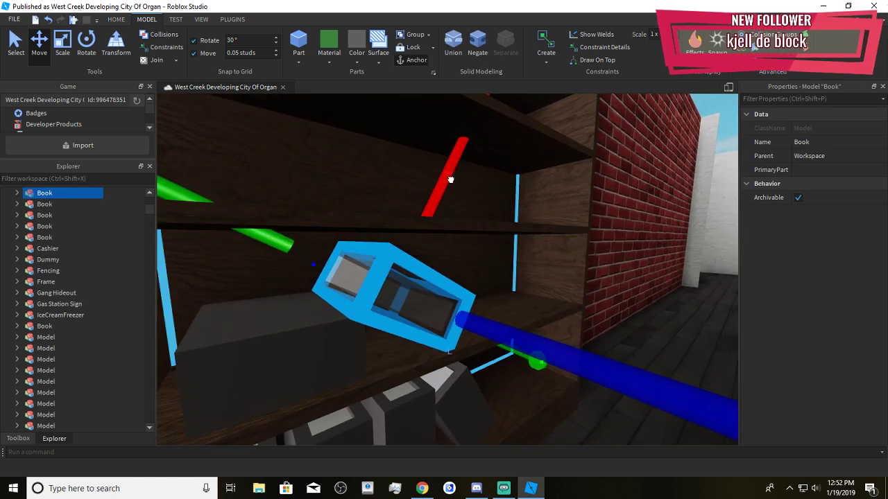
pyautogui.click(347, 156)
pyautogui.moveTo(342, 156); pyautogui.dragTo(337, 147, button='right')
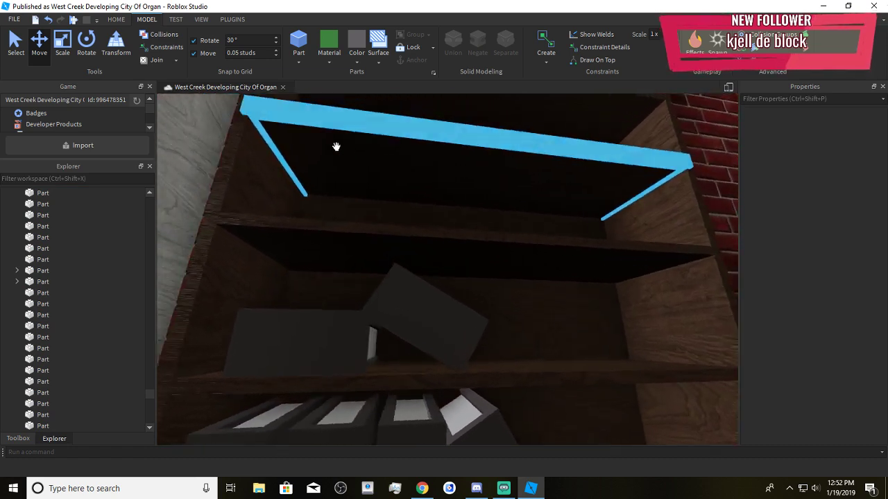
pyautogui.moveTo(397, 196); pyautogui.dragTo(436, 238, button='right')
pyautogui.scroll(-3, 436, 238)
pyautogui.scroll(2, 453, 343)
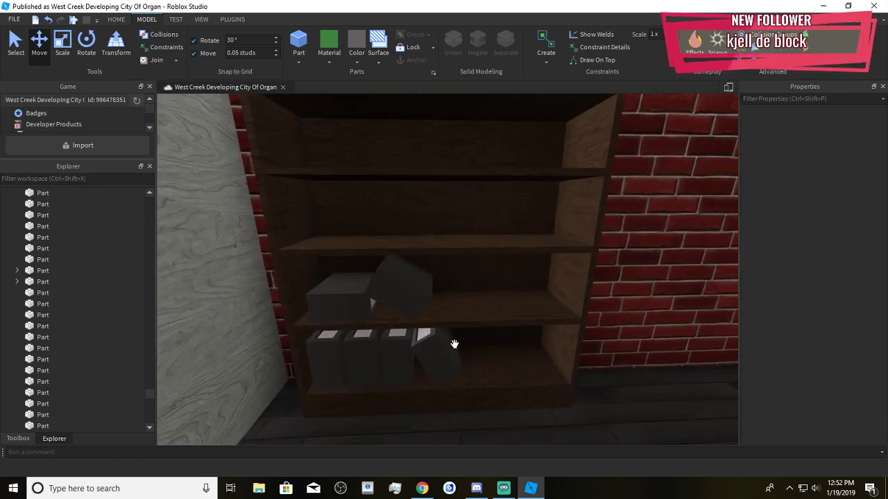
# Duplicate all six books of the two lowest shelves and raise the copies to the next two shelves
pyautogui.moveTo(454, 342)
pyautogui.mouseDown(button='right')
pyautogui.moveTo(452, 332)
pyautogui.moveTo(446, 356)
pyautogui.mouseUp(button='right')
pyautogui.scroll(2, 452, 333)
pyautogui.click(439, 367)
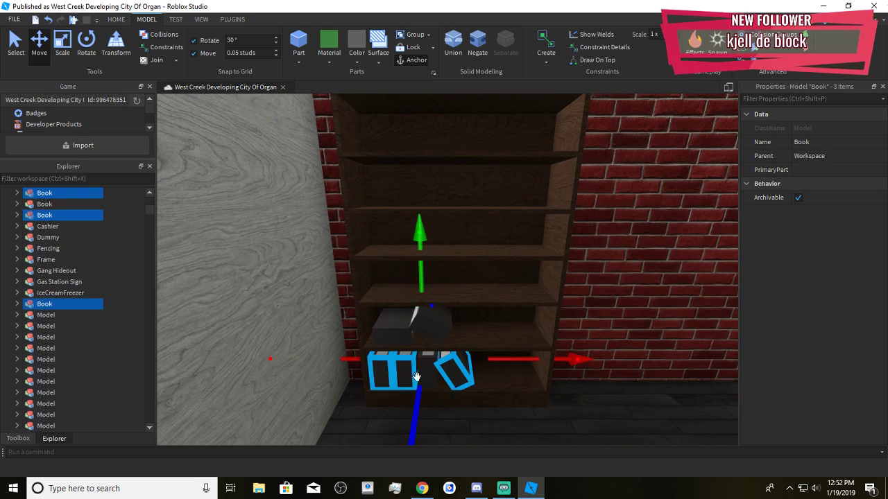
pyautogui.keyDown('ctrl'); pyautogui.click(419, 330); pyautogui.keyUp('ctrl')
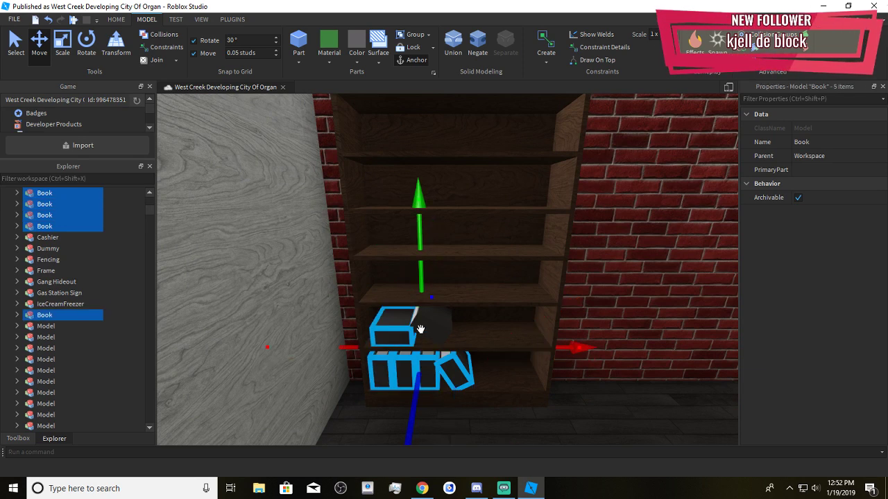
pyautogui.moveTo(442, 356); pyautogui.dragTo(435, 314, button='right')
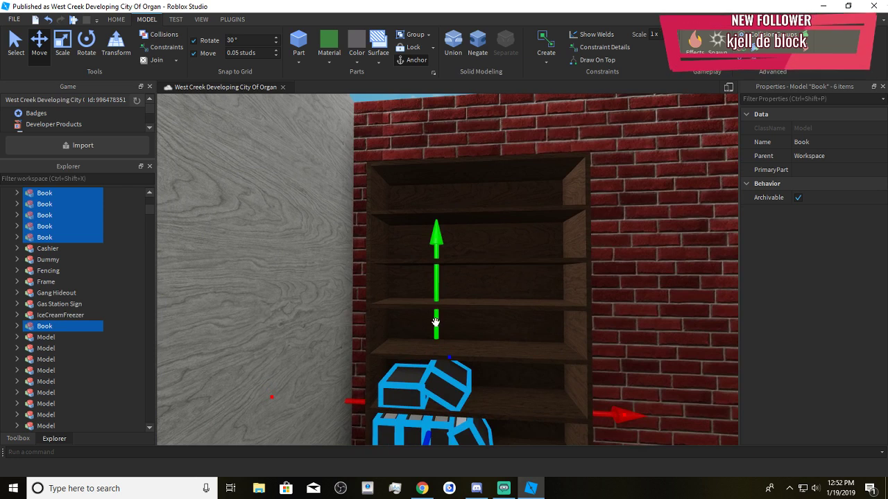
pyautogui.hotkey('ctrl', 'd')
pyautogui.moveTo(435, 322); pyautogui.dragTo(445, 210)
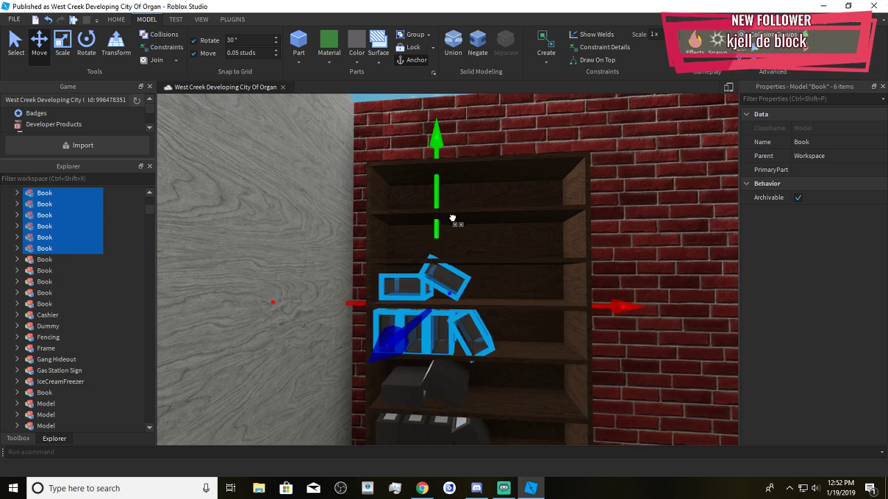
# Lower the four copied books on the third shelf so they stand on its board
pyautogui.scroll(6, 459, 281)
pyautogui.scroll(-2, 496, 278)
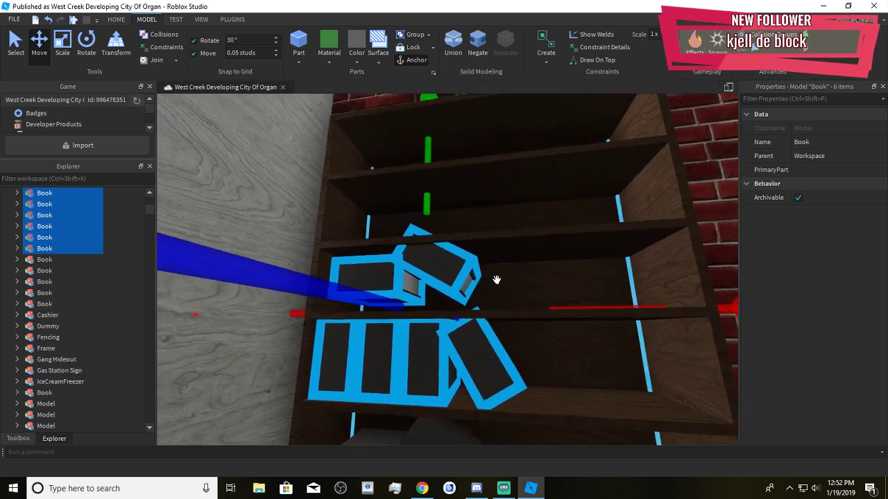
pyautogui.moveTo(500, 279); pyautogui.dragTo(471, 284, button='right')
pyautogui.click(471, 284)
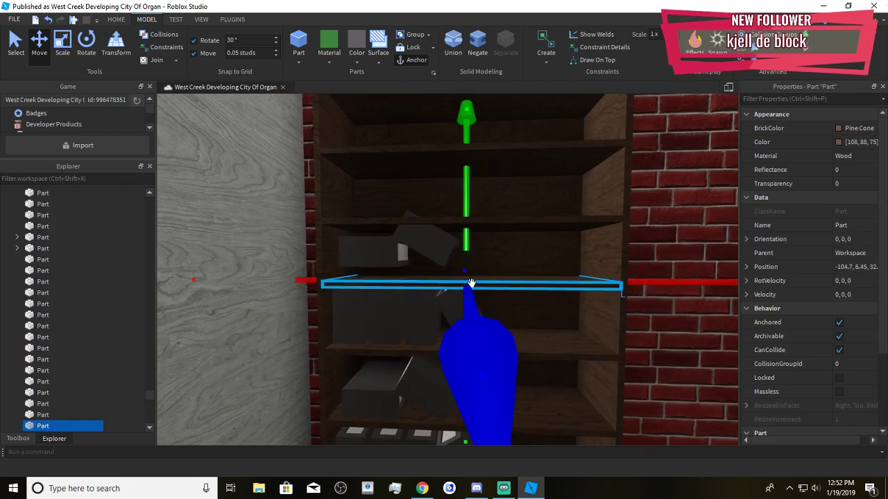
pyautogui.click(553, 280)
pyautogui.moveTo(576, 227); pyautogui.dragTo(570, 252, button='right')
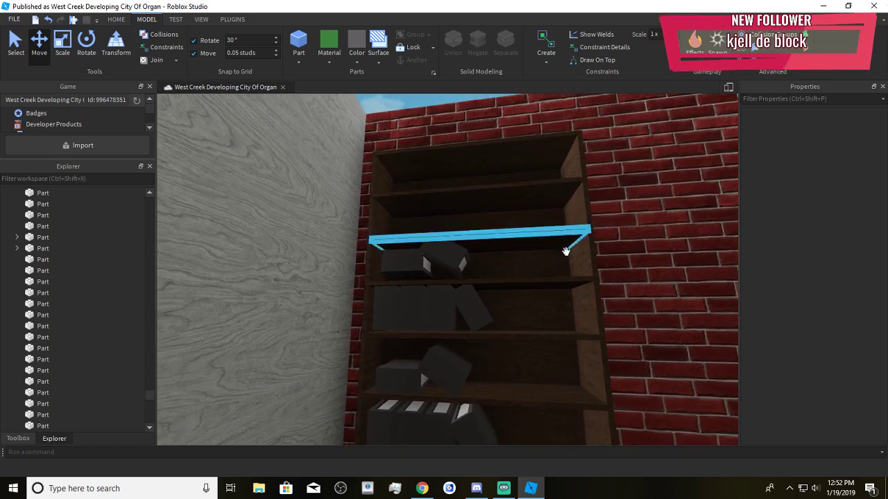
pyautogui.click(371, 300)
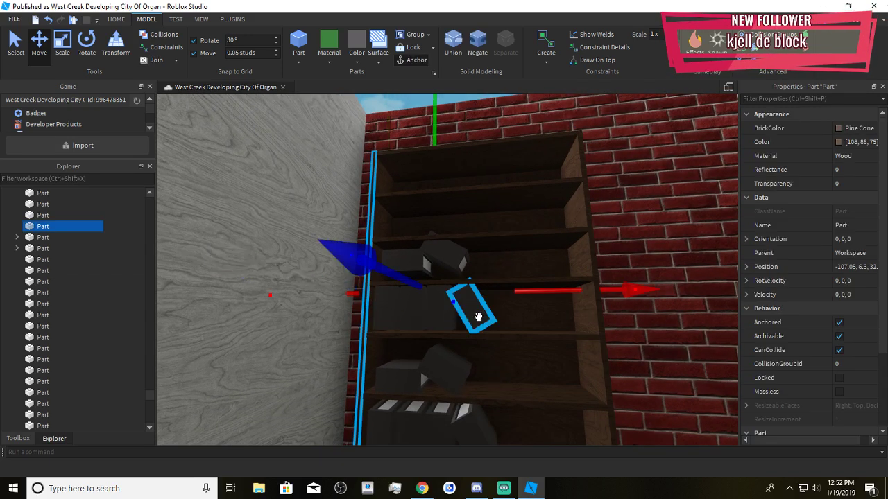
pyautogui.keyDown('ctrl'); pyautogui.click(444, 324); pyautogui.keyUp('ctrl')
pyautogui.keyDown('ctrl'); pyautogui.click(373, 327); pyautogui.keyUp('ctrl')
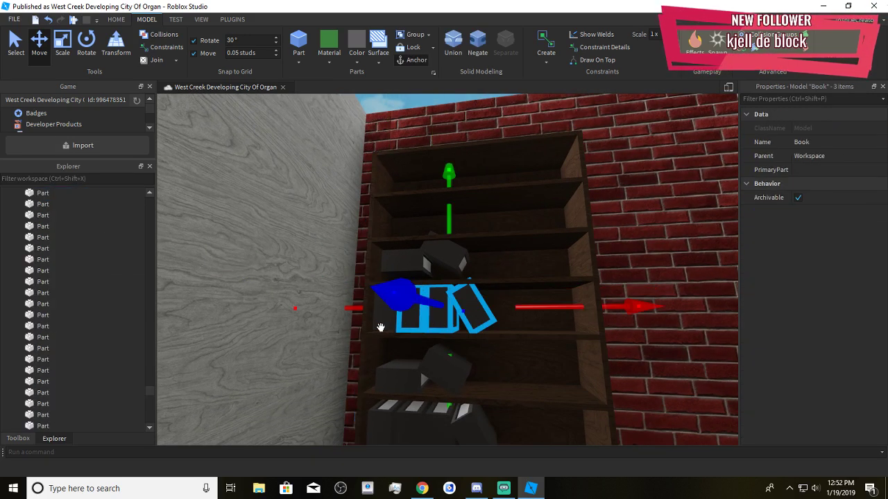
pyautogui.scroll(2, 380, 327)
pyautogui.moveTo(356, 312); pyautogui.dragTo(365, 326, button='right')
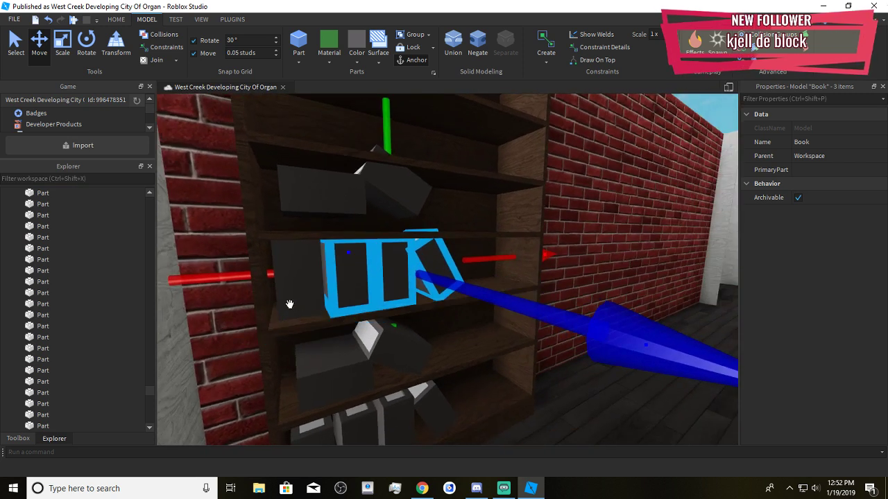
pyautogui.keyDown('ctrl'); pyautogui.click(289, 304); pyautogui.keyUp('ctrl')
pyautogui.moveTo(389, 193); pyautogui.dragTo(378, 160, button='right')
# Lower the flat and tilted book copies onto the fourth shelf board
pyautogui.click(448, 206)
pyautogui.keyDown('ctrl'); pyautogui.click(371, 220); pyautogui.keyUp('ctrl')
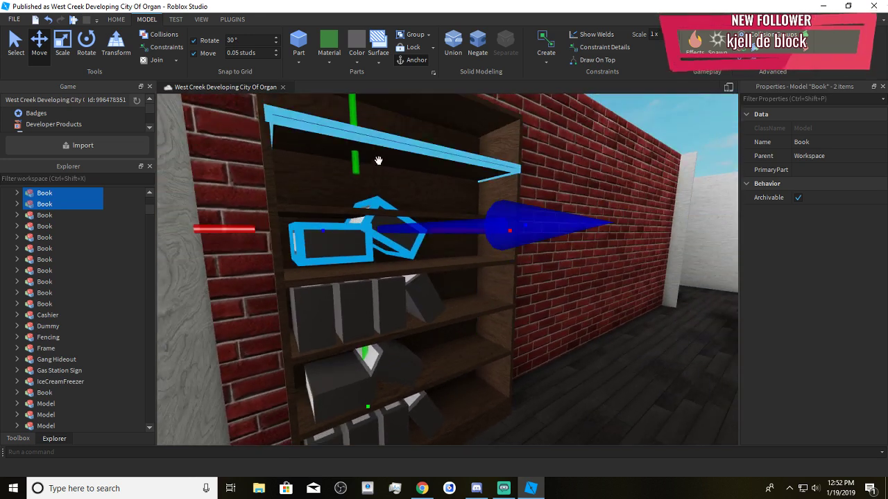
pyautogui.moveTo(366, 161); pyautogui.dragTo(368, 169)
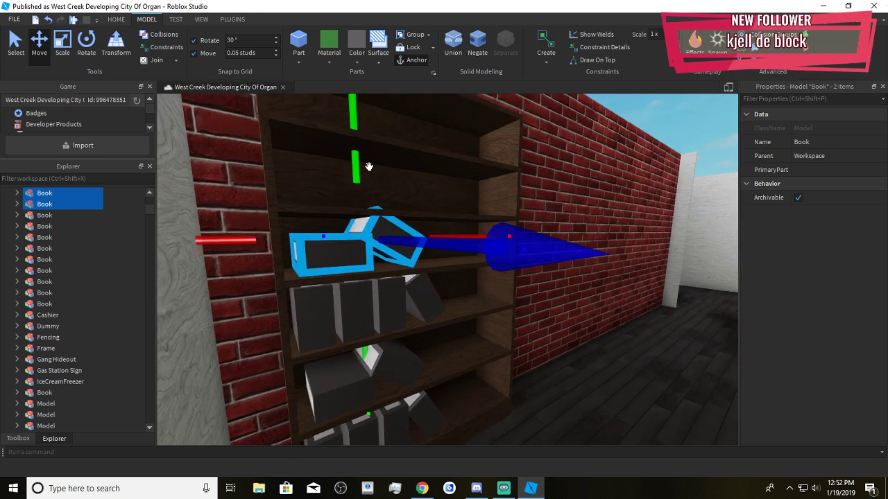
pyautogui.click(397, 180)
# Activate the F3X building tools and pick the cover of the tilted book on the lowest shelf with the Move tool
pyautogui.moveTo(469, 228); pyautogui.dragTo(469, 228, button='right')
pyautogui.moveTo(520, 298); pyautogui.dragTo(520, 297, button='right')
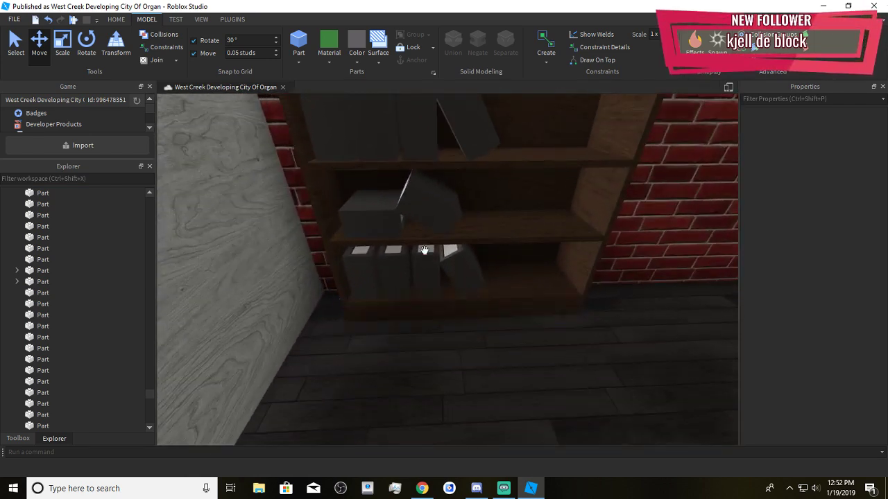
pyautogui.click(233, 19)
pyautogui.click(773, 34)
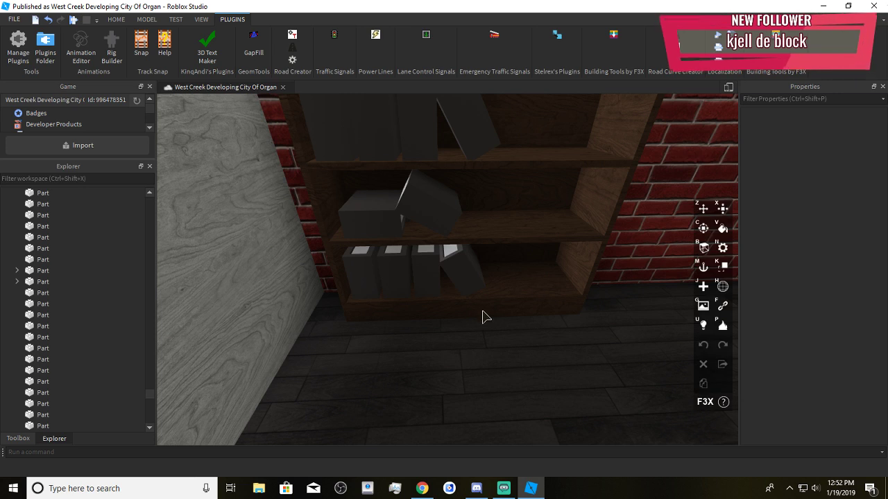
pyautogui.click(472, 279)
pyautogui.click(425, 286)
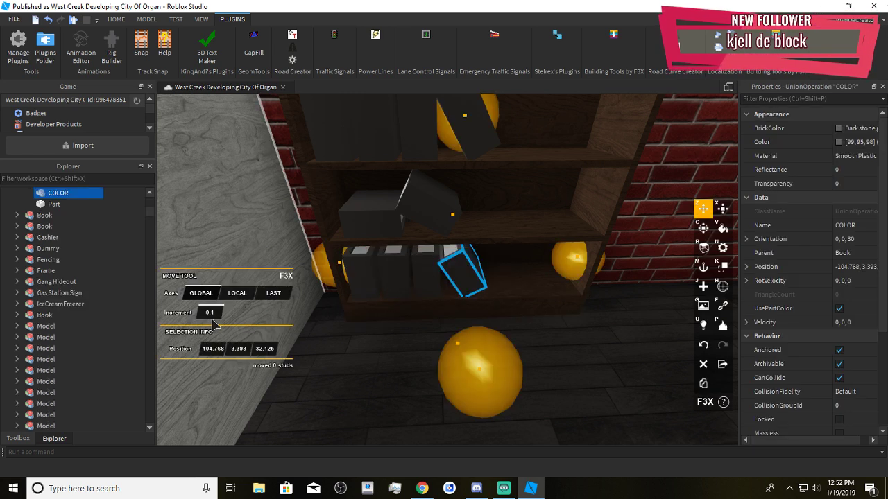
pyautogui.press('x')
pyautogui.press('z')
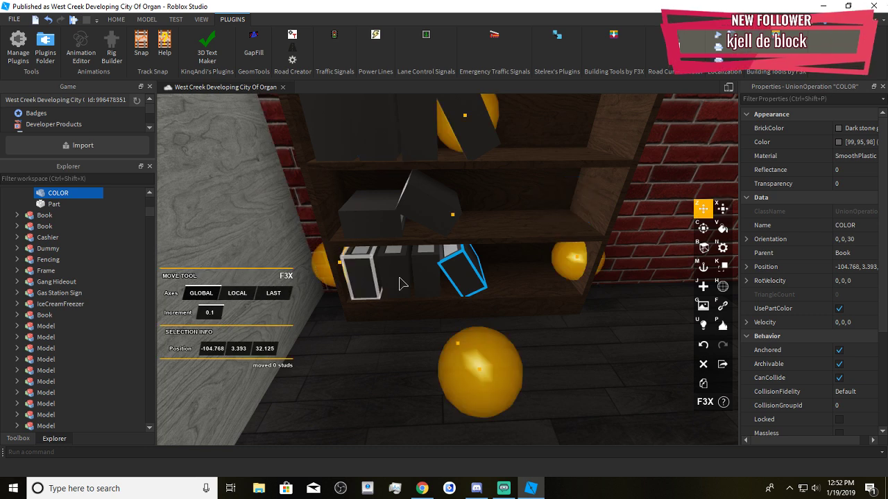
# Add four more book covers from different shelves to the selection and paint them all Cadet blue
pyautogui.keyDown('shift'); pyautogui.click(392, 277); pyautogui.keyUp('shift')
pyautogui.keyDown('shift'); pyautogui.click(373, 226); pyautogui.keyUp('shift')
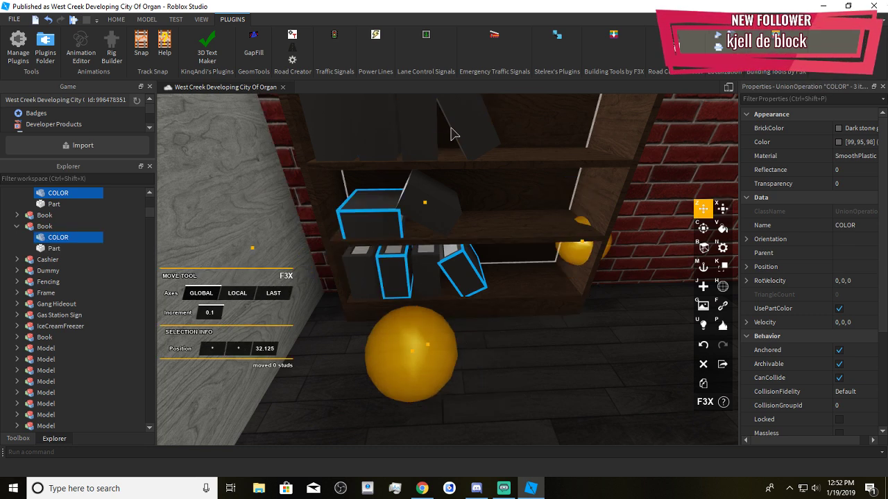
pyautogui.keyDown('shift'); pyautogui.click(459, 132); pyautogui.keyUp('shift')
pyautogui.moveTo(398, 182); pyautogui.dragTo(398, 179, button='right')
pyautogui.keyDown('shift'); pyautogui.click(399, 179); pyautogui.keyUp('shift')
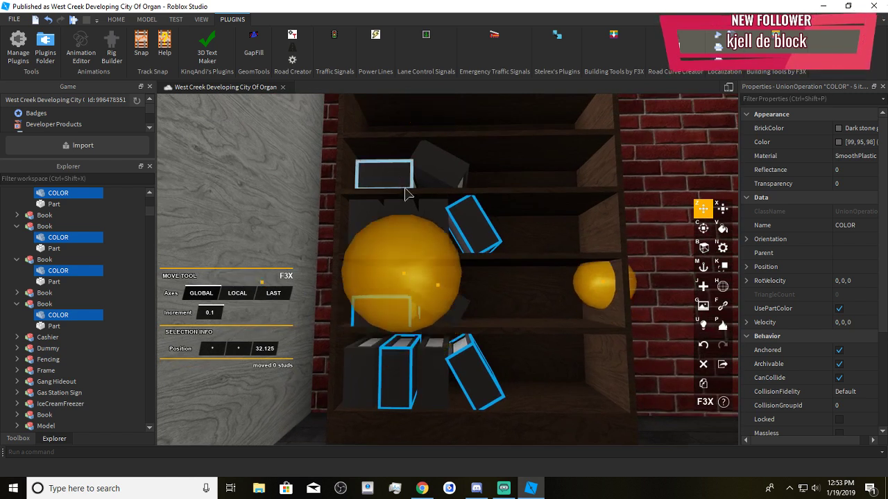
pyautogui.press('v')
pyautogui.click(215, 306)
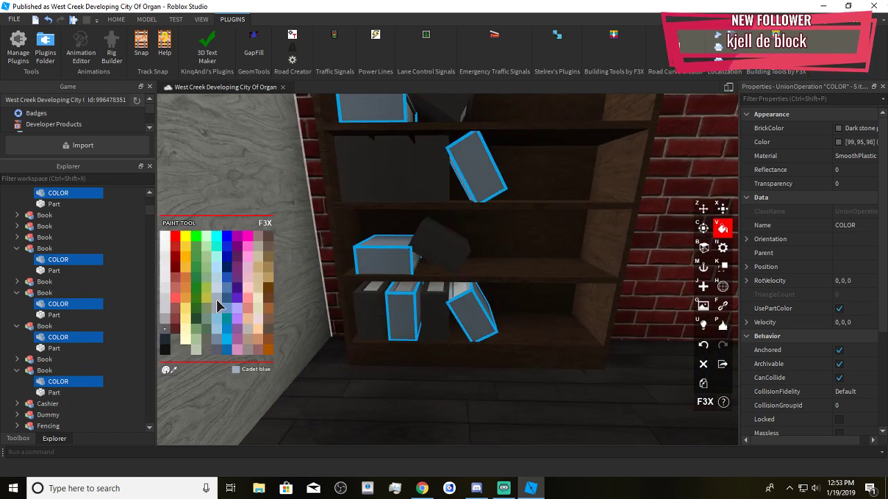
# Paint the cover of the first upright book on the lowest shelf Bright red
pyautogui.press('z')
pyautogui.click(378, 326)
pyautogui.keyDown('shift'); pyautogui.click(402, 312); pyautogui.keyUp('shift')
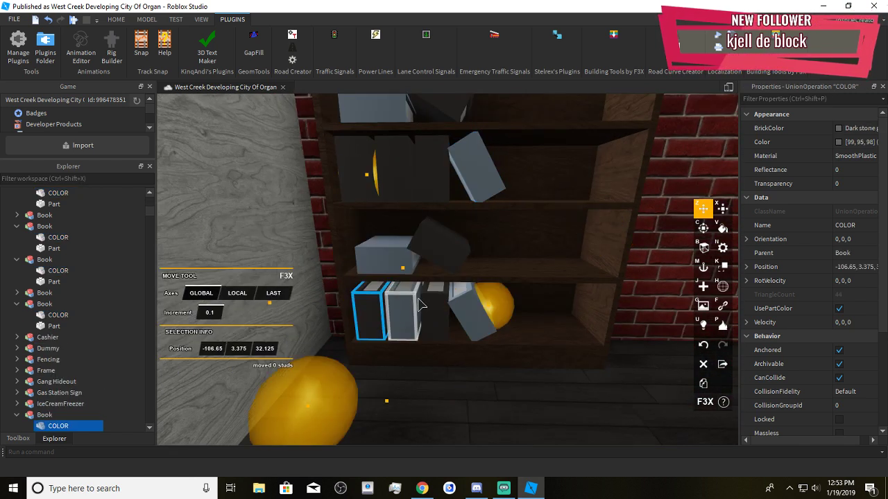
pyautogui.keyDown('shift'); pyautogui.click(434, 312); pyautogui.keyUp('shift')
pyautogui.press('v')
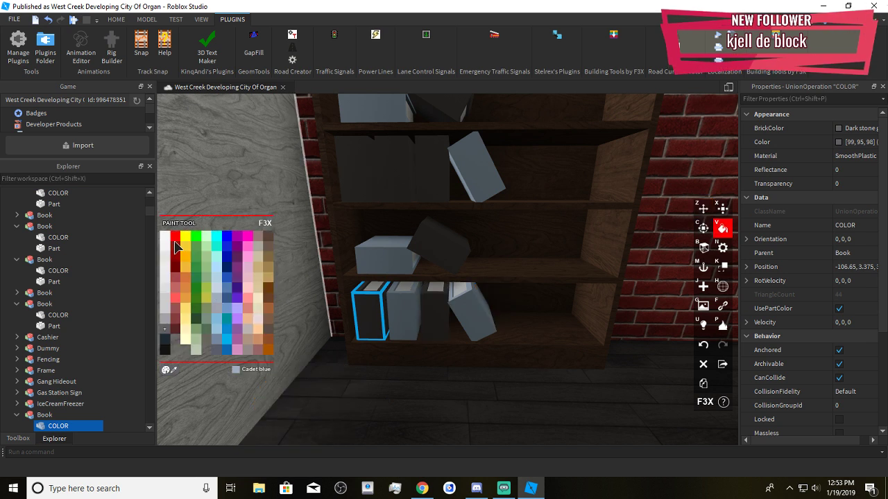
# Paint the tilted book on the second shelf and the third upright book on the lowest shelf Parsley green
pyautogui.press('z')
pyautogui.click(437, 247)
pyautogui.press('v')
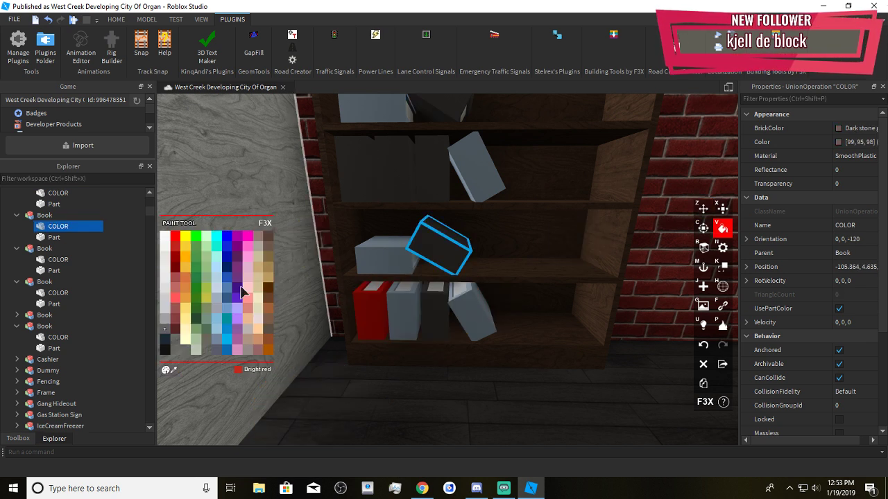
pyautogui.click(200, 305)
pyautogui.click(433, 332)
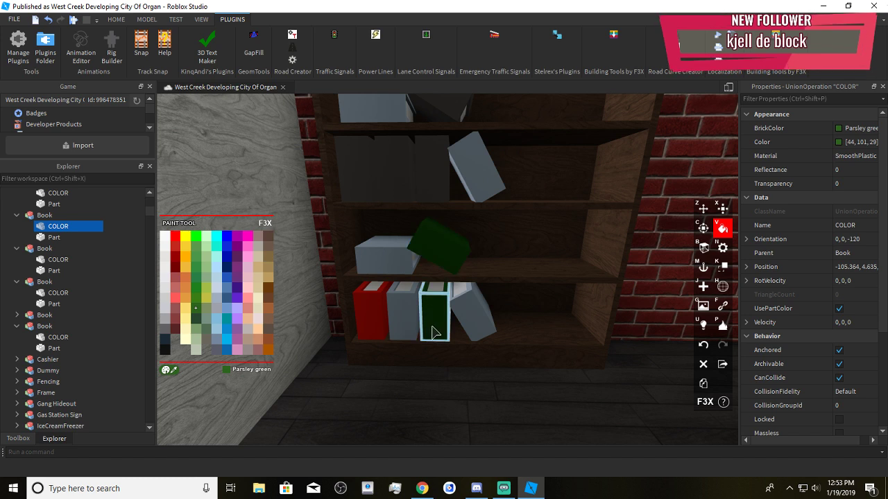
# Paint the second upright book on the third shelf and the tilted book on the fourth shelf Royal purple
pyautogui.moveTo(433, 331); pyautogui.dragTo(437, 257, button='right')
pyautogui.press('z')
pyautogui.click(433, 242)
pyautogui.press('v')
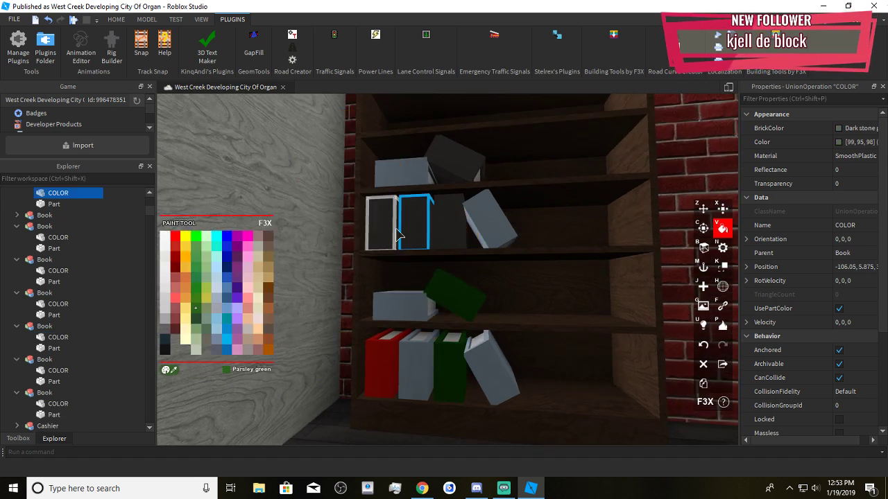
pyautogui.click(237, 297)
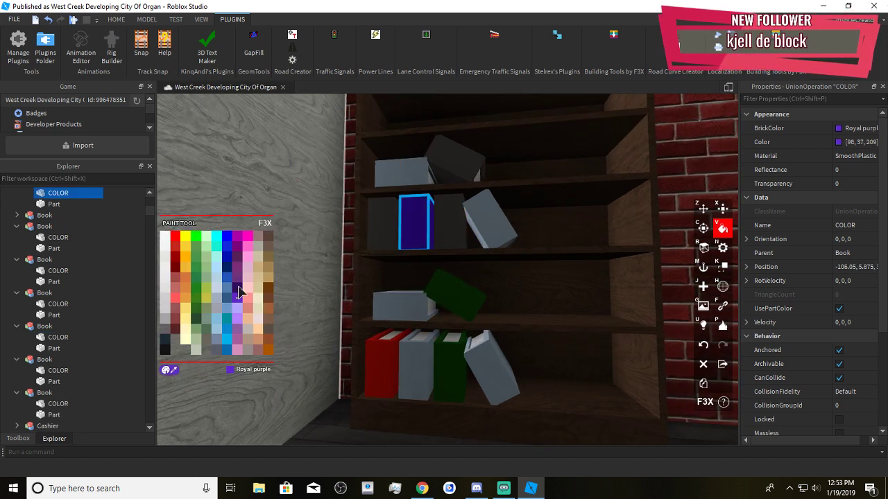
pyautogui.click(454, 159)
# Paint the third and first upright books on the third shelf Buttermilk
pyautogui.click(446, 232)
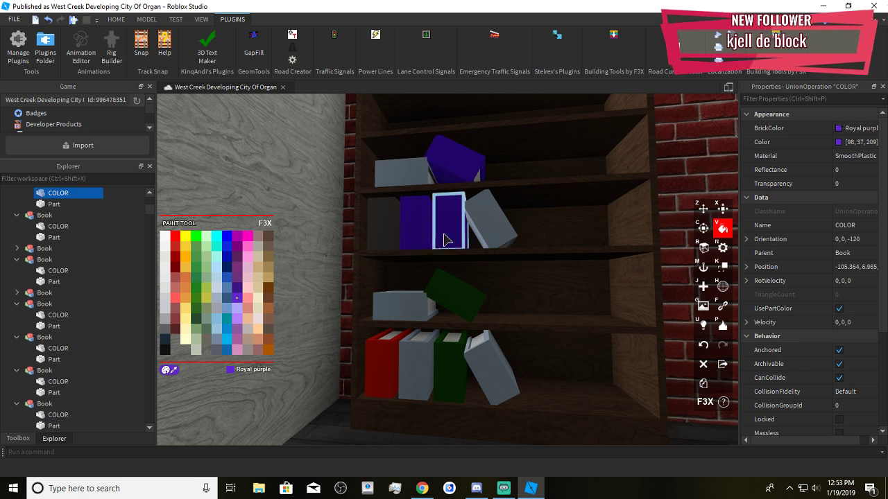
pyautogui.click(204, 289)
pyautogui.click(195, 288)
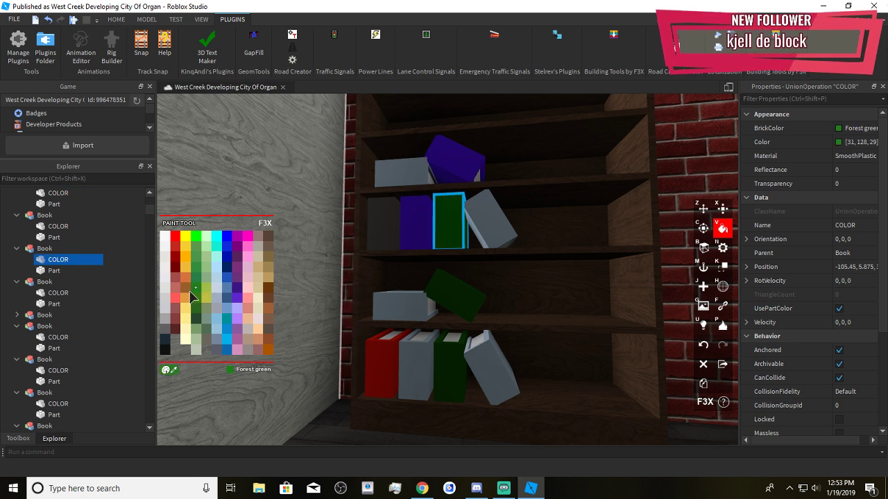
pyautogui.click(186, 292)
pyautogui.click(183, 330)
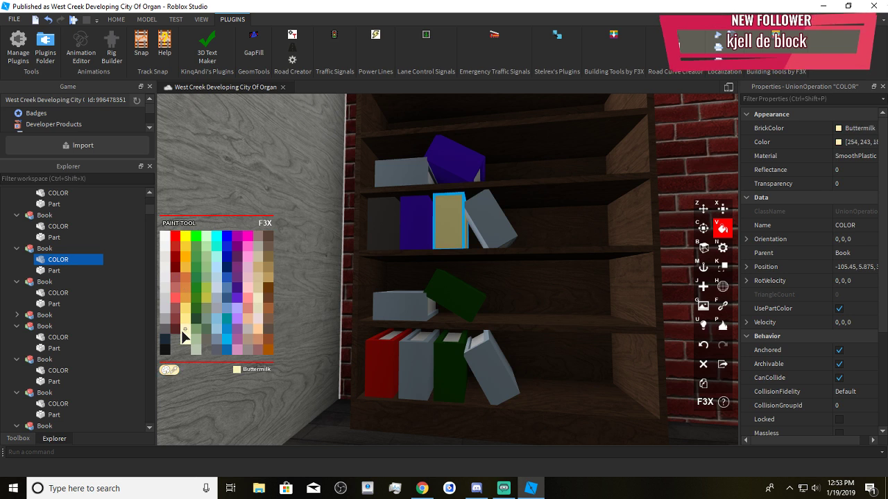
pyautogui.click(378, 227)
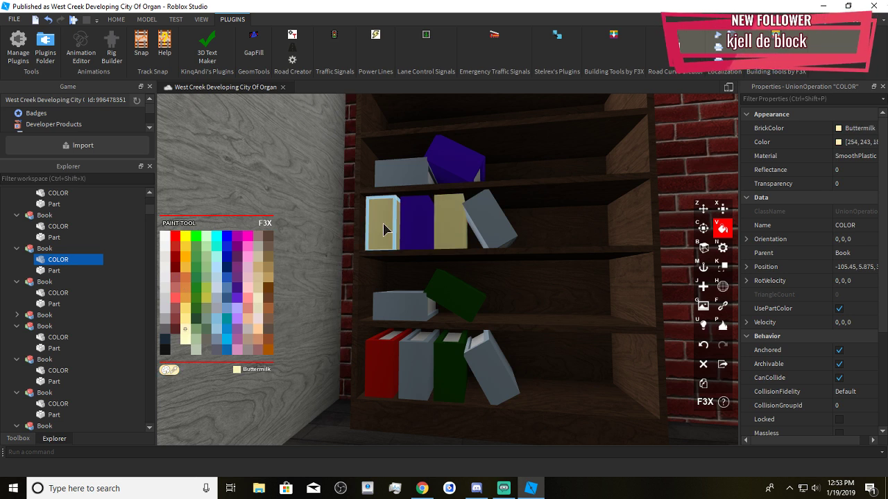
# Paint the cover of the flat book on the fourth shelf Brown
pyautogui.press('z')
pyautogui.click(406, 178)
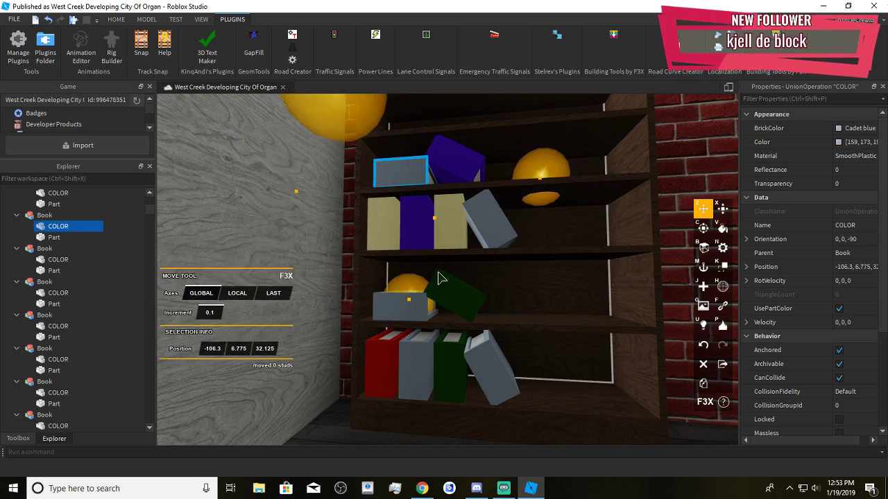
pyautogui.press('v')
pyautogui.click(267, 329)
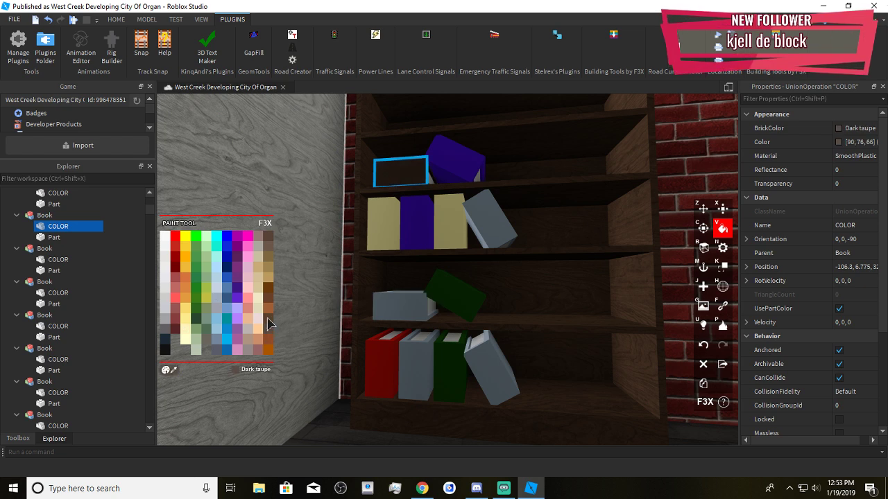
pyautogui.click(267, 317)
# Deselect the brown book and exit the F3X building tools
pyautogui.press('z')
pyautogui.moveTo(576, 267); pyautogui.dragTo(441, 116, button='right')
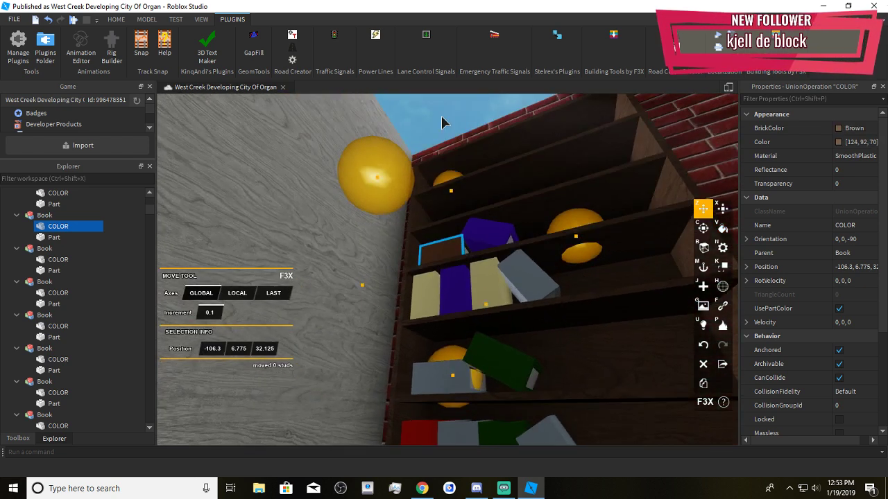
pyautogui.click(441, 116)
pyautogui.moveTo(457, 192); pyautogui.dragTo(512, 326, button='right')
pyautogui.scroll(-5, 512, 326)
pyautogui.scroll(5, 511, 324)
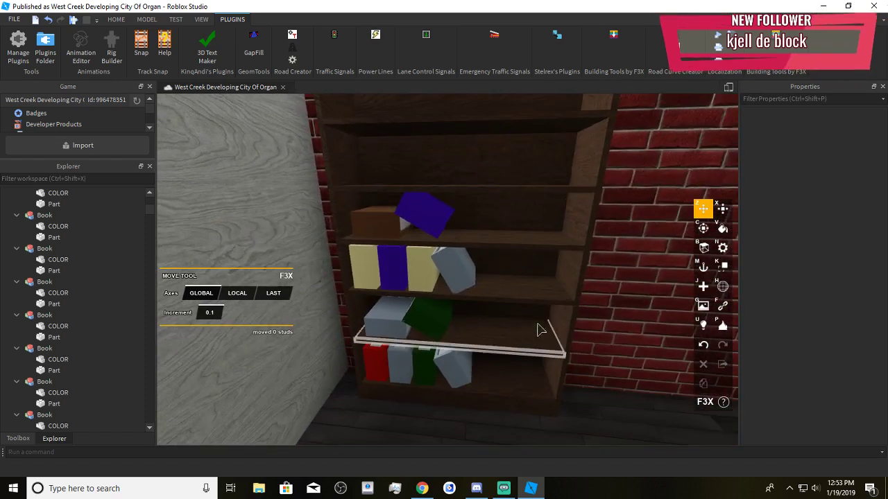
pyautogui.click(775, 35)
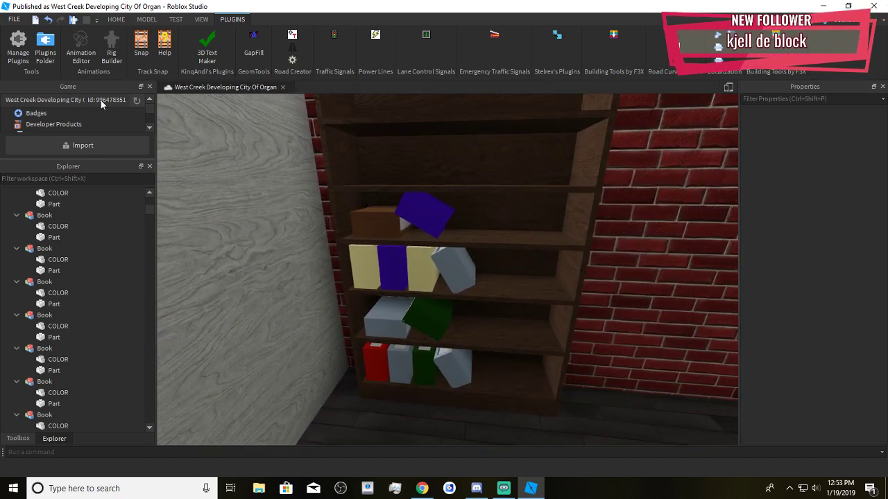
# Select the six book models on the fourth and third shelves together
pyautogui.click(145, 19)
pyautogui.scroll(-5, 431, 267)
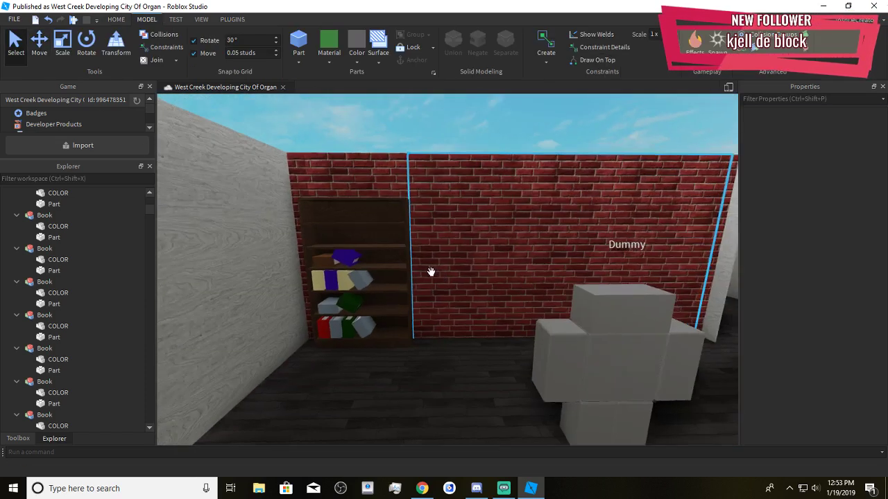
pyautogui.scroll(5, 431, 272)
pyautogui.click(432, 310)
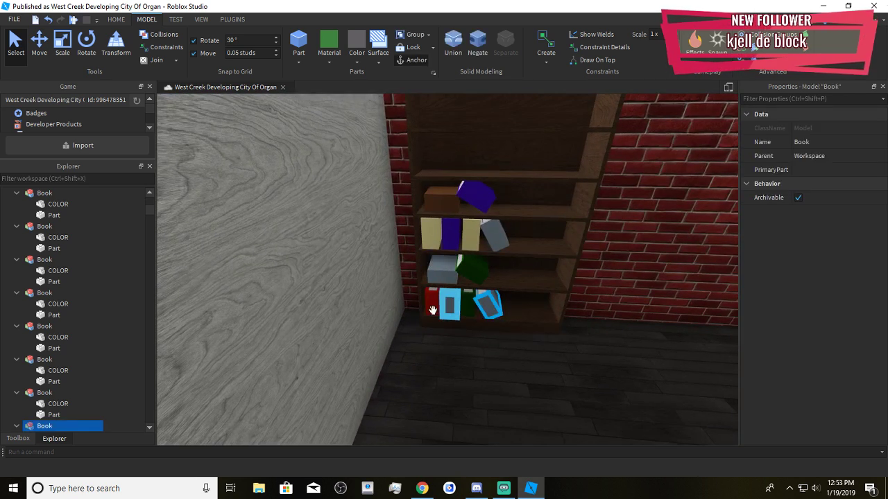
pyautogui.scroll(-6, 97, 368)
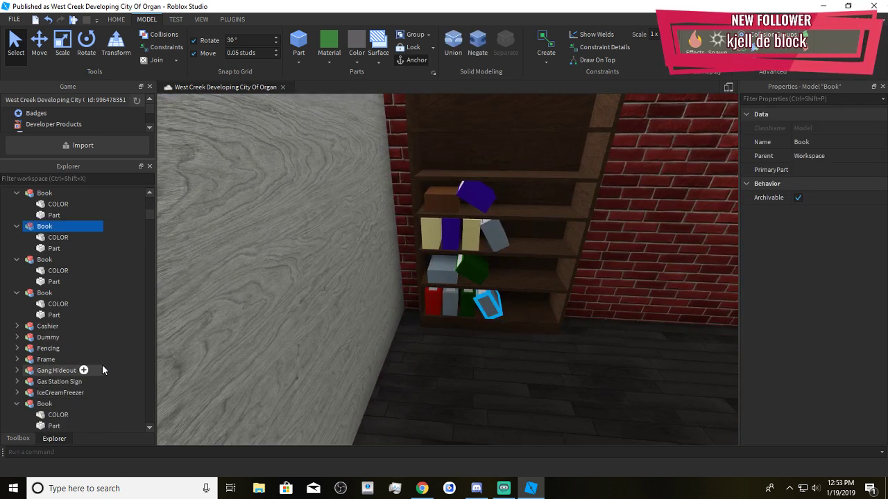
pyautogui.scroll(3, 123, 364)
pyautogui.click(453, 200)
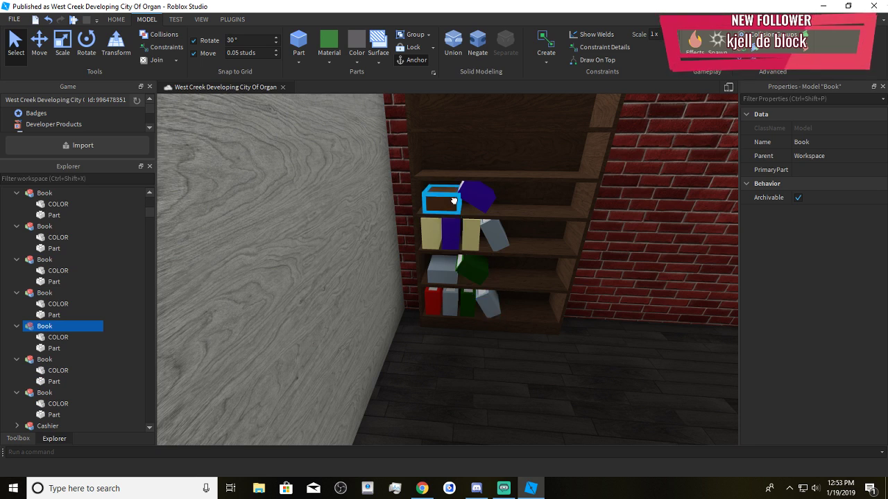
pyautogui.keyDown('ctrl'); pyautogui.click(478, 196); pyautogui.keyUp('ctrl')
pyautogui.keyDown('ctrl'); pyautogui.click(494, 234); pyautogui.keyUp('ctrl')
pyautogui.keyDown('ctrl'); pyautogui.click(471, 234); pyautogui.keyUp('ctrl')
pyautogui.keyDown('ctrl'); pyautogui.click(451, 235); pyautogui.keyUp('ctrl')
pyautogui.keyDown('ctrl'); pyautogui.click(430, 234); pyautogui.keyUp('ctrl')
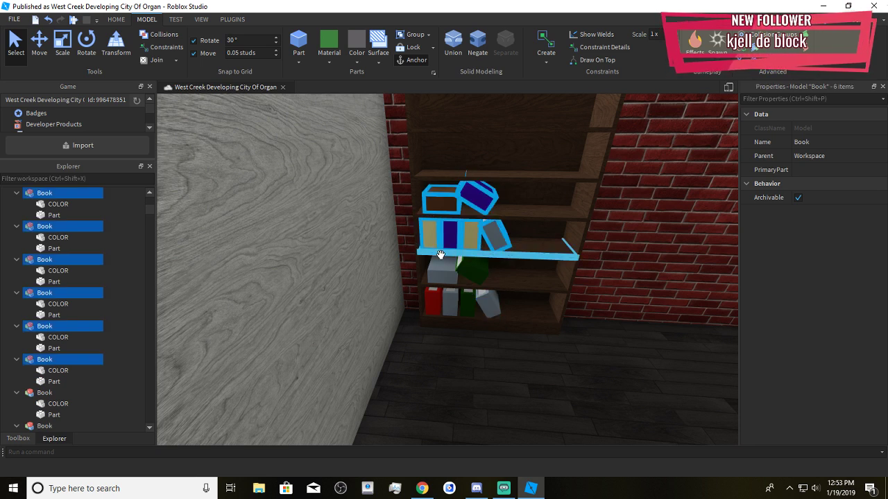
# Add the six books on the two lower shelves to the selection and group all twelve into one model
pyautogui.keyDown('ctrl'); pyautogui.click(443, 269); pyautogui.keyUp('ctrl')
pyautogui.keyDown('ctrl'); pyautogui.click(471, 271); pyautogui.keyUp('ctrl')
pyautogui.keyDown('ctrl'); pyautogui.click(489, 305); pyautogui.keyUp('ctrl')
pyautogui.keyDown('ctrl'); pyautogui.click(468, 306); pyautogui.keyUp('ctrl')
pyautogui.keyDown('ctrl'); pyautogui.click(450, 319); pyautogui.keyUp('ctrl')
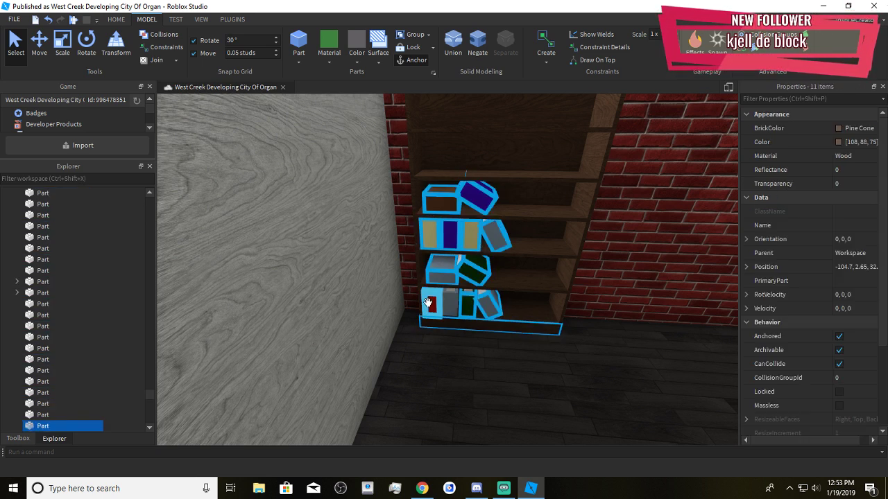
pyautogui.keyDown('ctrl'); pyautogui.click(428, 303); pyautogui.keyUp('ctrl')
pyautogui.keyDown('ctrl'); pyautogui.click(450, 308); pyautogui.keyUp('ctrl')
pyautogui.keyDown('ctrl'); pyautogui.click(470, 327); pyautogui.keyUp('ctrl')
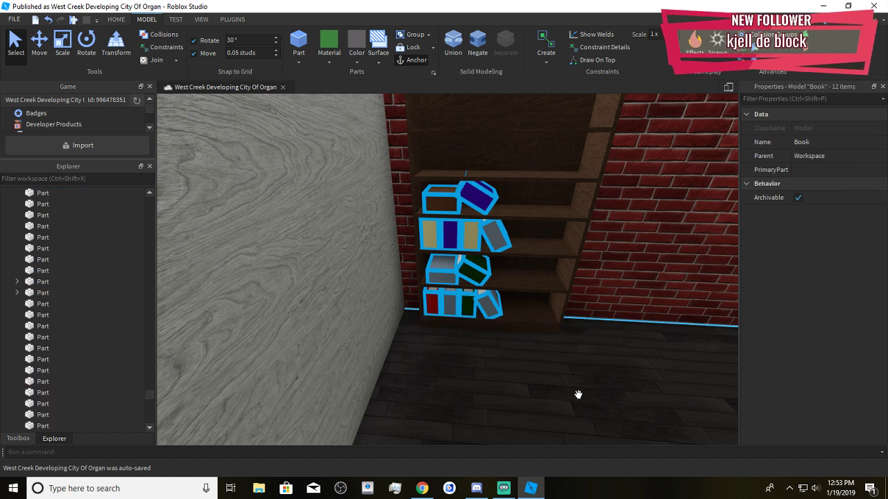
pyautogui.hotkey('ctrl', 'g')
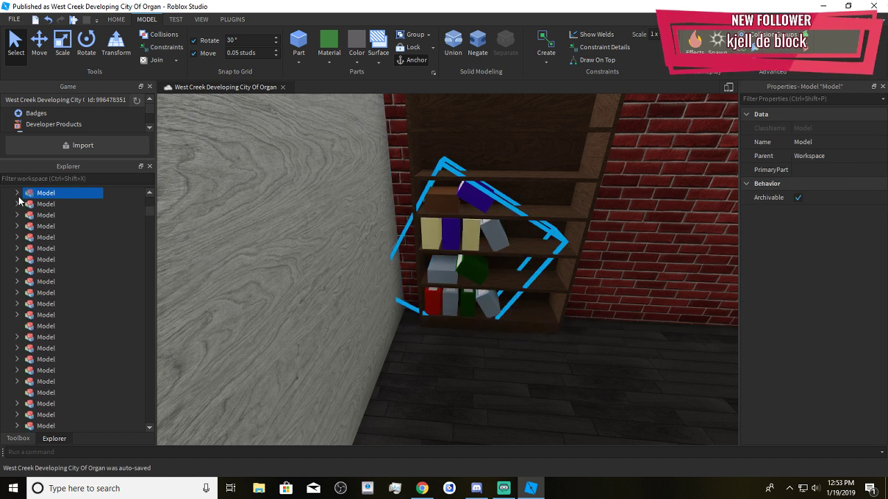
# Select the parts inside every book of the new group and union them into a single object
pyautogui.click(16, 192)
pyautogui.rightClick(43, 198)
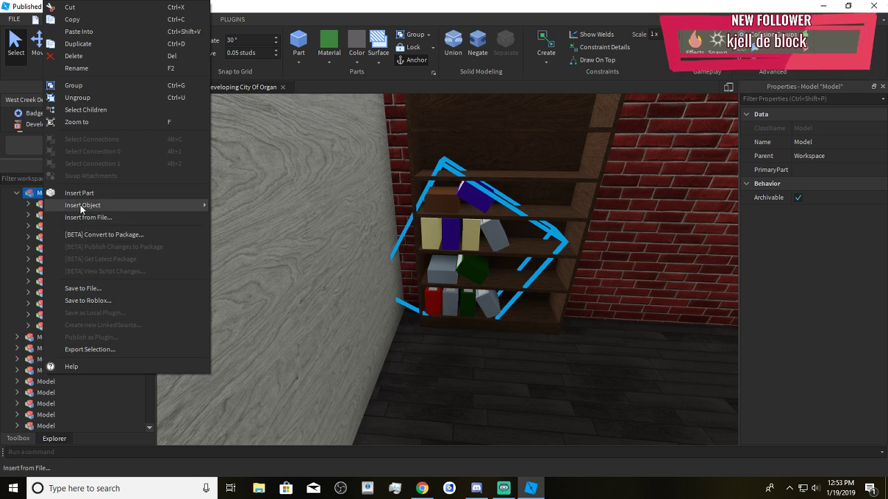
pyautogui.click(87, 107)
pyautogui.rightClick(61, 202)
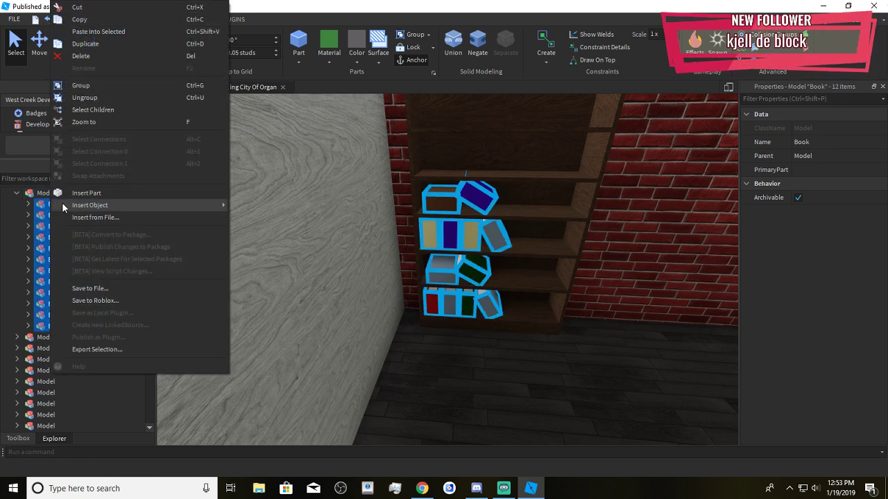
pyautogui.click(86, 108)
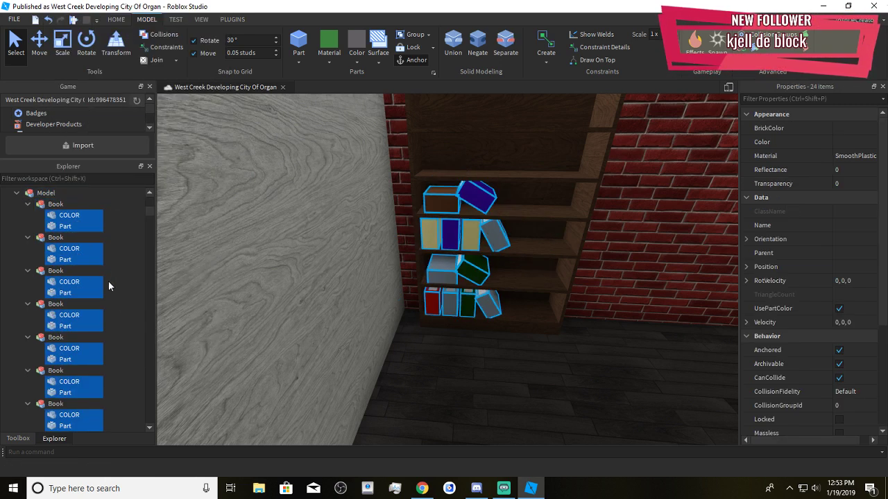
pyautogui.scroll(-2, 125, 312)
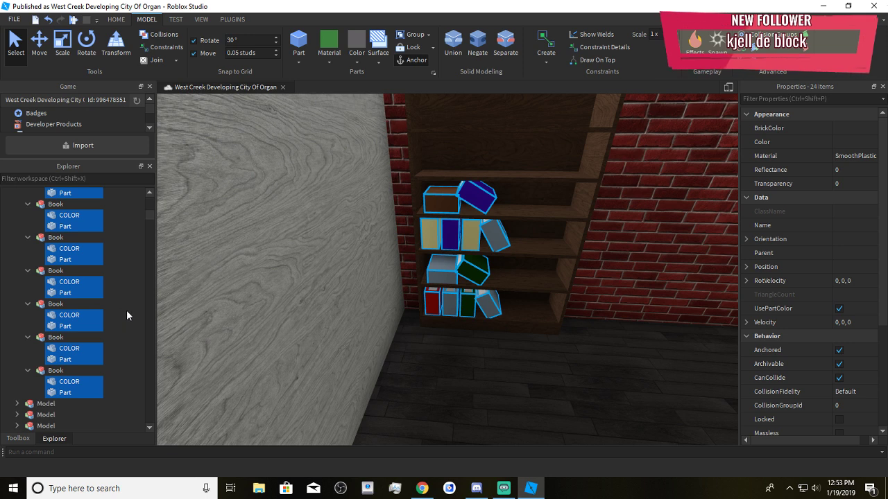
pyautogui.click(451, 41)
pyautogui.scroll(3, 535, 333)
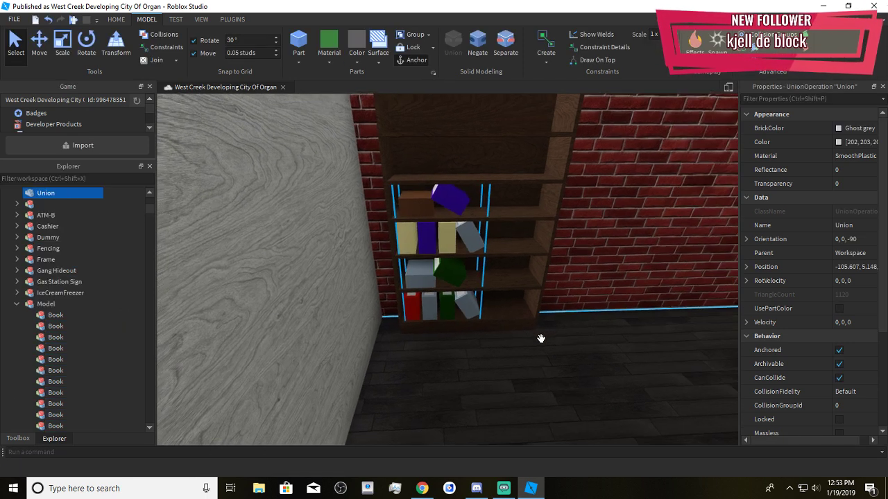
# Turn on UsePartColor for the books' union, then turn it off again
pyautogui.click(838, 309)
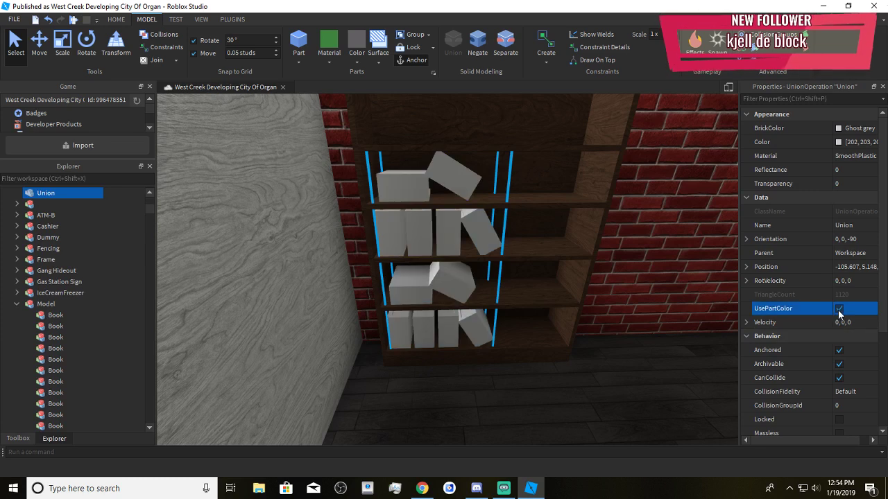
pyautogui.click(829, 309)
pyautogui.scroll(6, 63, 281)
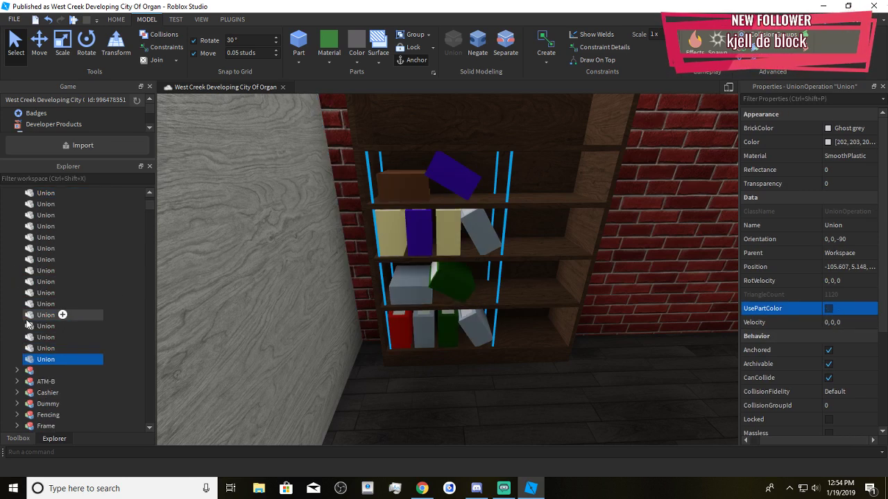
# Inspect the neighbouring union in the hierarchy, then select the books' union and focus the view on it
pyautogui.click(61, 371)
pyautogui.press('f')
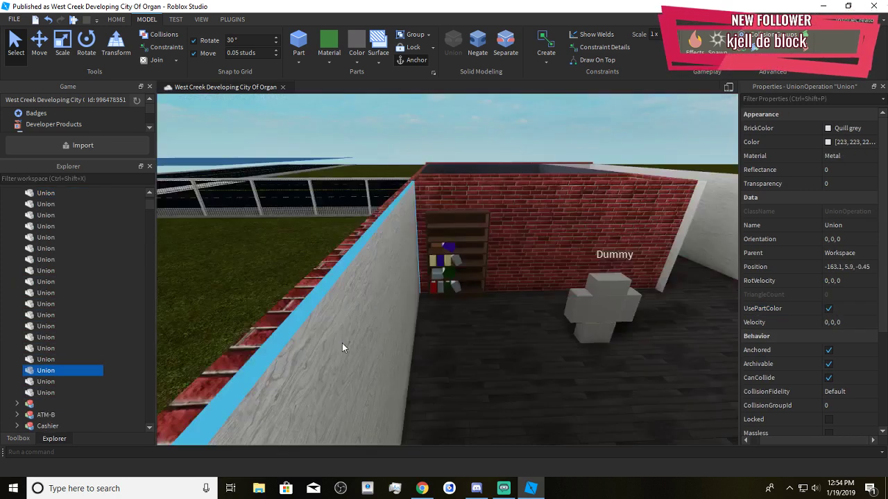
pyautogui.scroll(4, 62, 303)
pyautogui.scroll(-5, 62, 303)
pyautogui.press('w')
pyautogui.moveTo(422, 340); pyautogui.dragTo(423, 341, button='right')
pyautogui.scroll(5, 422, 340)
pyautogui.click(57, 359)
pyautogui.press('f')
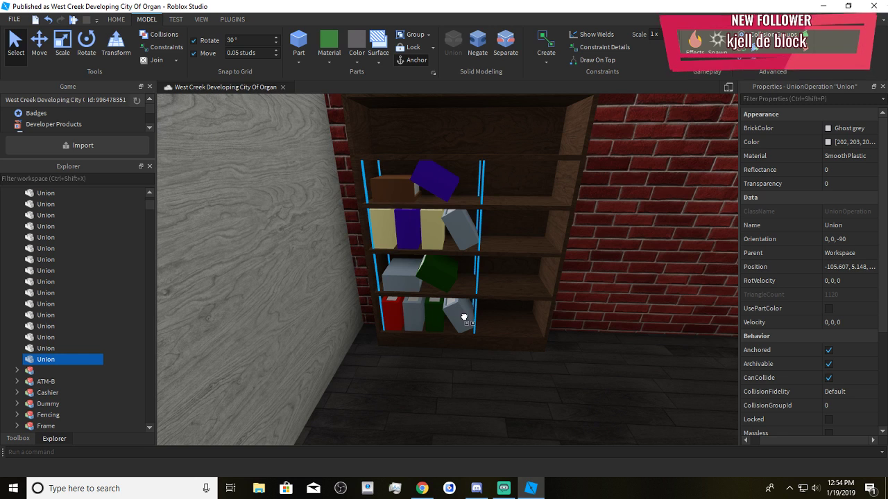
# Select the bookshelf's ten wooden parts, including the base, shelves, sides, back and top, and union them into one object
pyautogui.click(506, 337)
pyautogui.keyDown('ctrl'); pyautogui.click(506, 281); pyautogui.keyUp('ctrl')
pyautogui.keyDown('ctrl'); pyautogui.click(515, 247); pyautogui.keyUp('ctrl')
pyautogui.keyDown('ctrl'); pyautogui.click(508, 202); pyautogui.keyUp('ctrl')
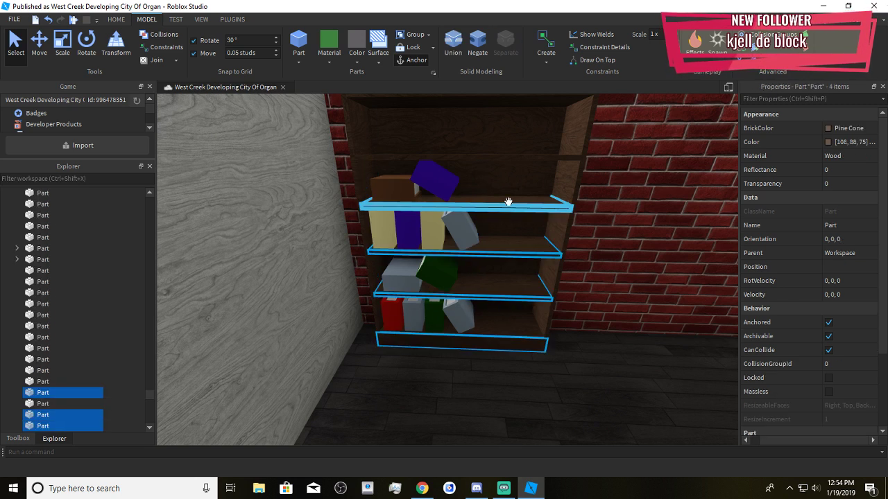
pyautogui.keyDown('ctrl'); pyautogui.click(500, 154); pyautogui.keyUp('ctrl')
pyautogui.keyDown('ctrl'); pyautogui.click(557, 181); pyautogui.keyUp('ctrl')
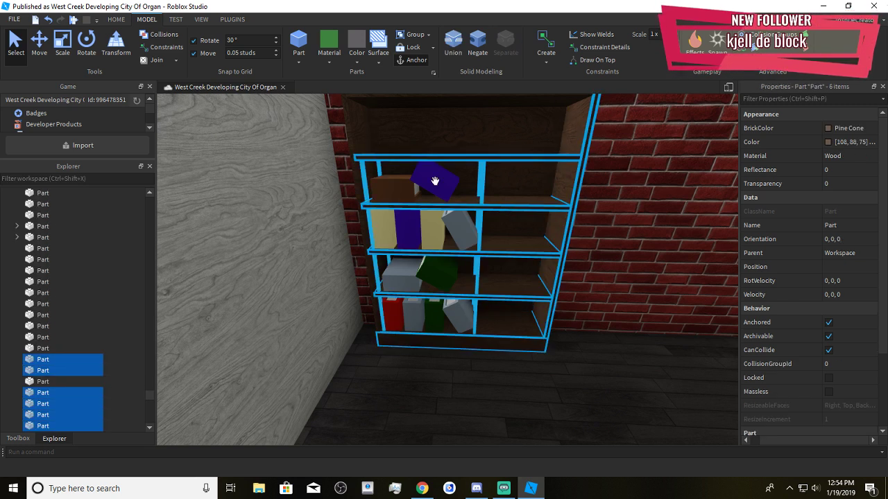
pyautogui.keyDown('ctrl'); pyautogui.click(359, 184); pyautogui.keyUp('ctrl')
pyautogui.keyDown('ctrl'); pyautogui.click(398, 134); pyautogui.keyUp('ctrl')
pyautogui.moveTo(606, 337); pyautogui.dragTo(604, 303, button='right')
pyautogui.keyDown('ctrl'); pyautogui.click(466, 154); pyautogui.keyUp('ctrl')
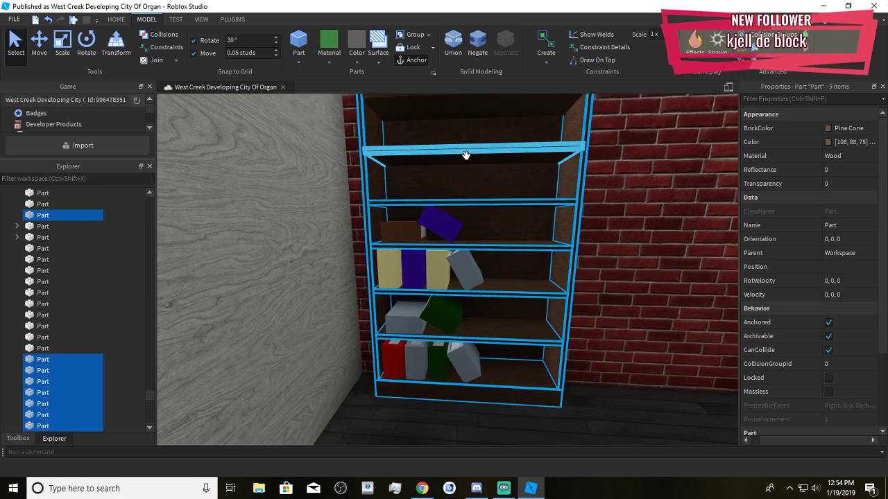
pyautogui.moveTo(466, 155); pyautogui.dragTo(464, 142, button='right')
pyautogui.keyDown('ctrl'); pyautogui.click(463, 144); pyautogui.keyUp('ctrl')
pyautogui.moveTo(485, 257); pyautogui.dragTo(488, 299, button='right')
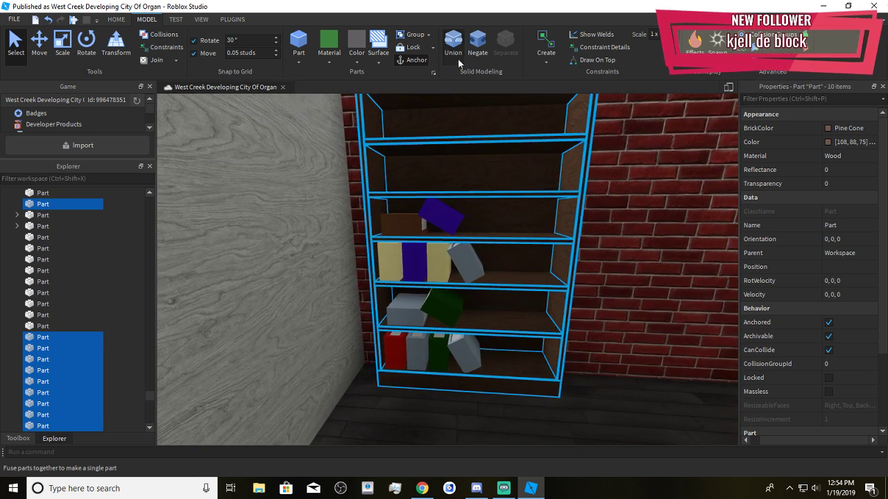
pyautogui.click(457, 58)
# Union the wooden shelf with the books' union to form a single object
pyautogui.click(820, 310)
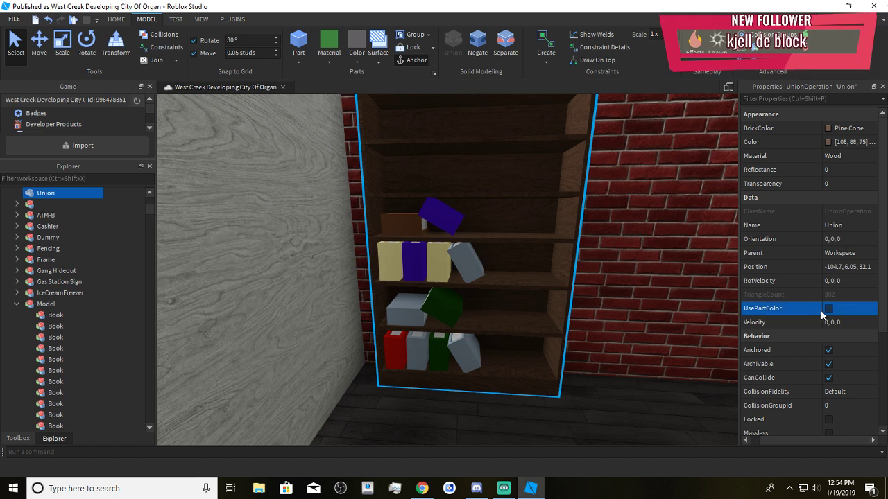
pyautogui.click(842, 239)
pyautogui.click(856, 227)
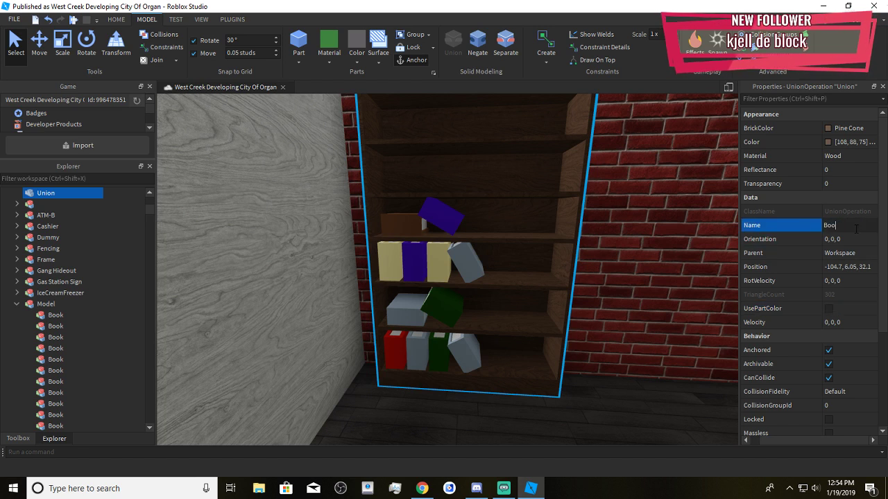
pyautogui.keyDown('ctrl'); pyautogui.click(457, 255); pyautogui.keyUp('ctrl')
pyautogui.click(457, 68)
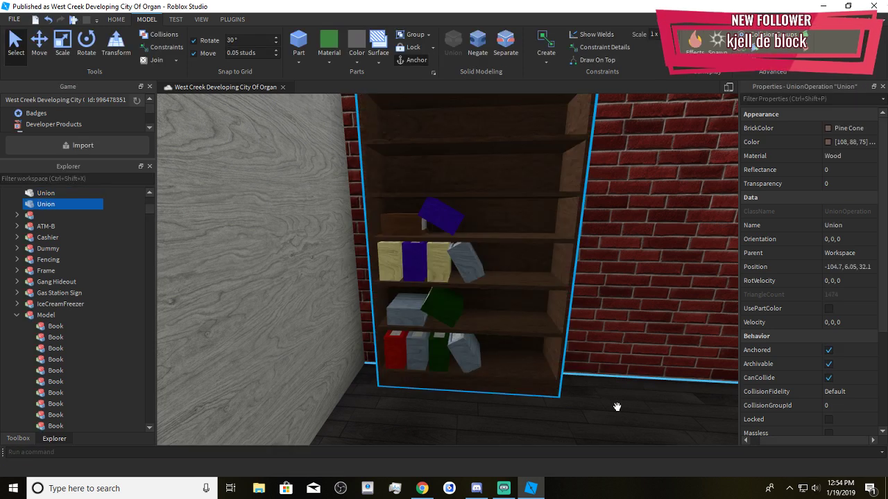
# Rename the combined union as Bookshelf and turn on UsePartColor for it
pyautogui.press('w')
pyautogui.moveTo(614, 411); pyautogui.dragTo(613, 411, button='right')
pyautogui.press('s')
pyautogui.press('s')
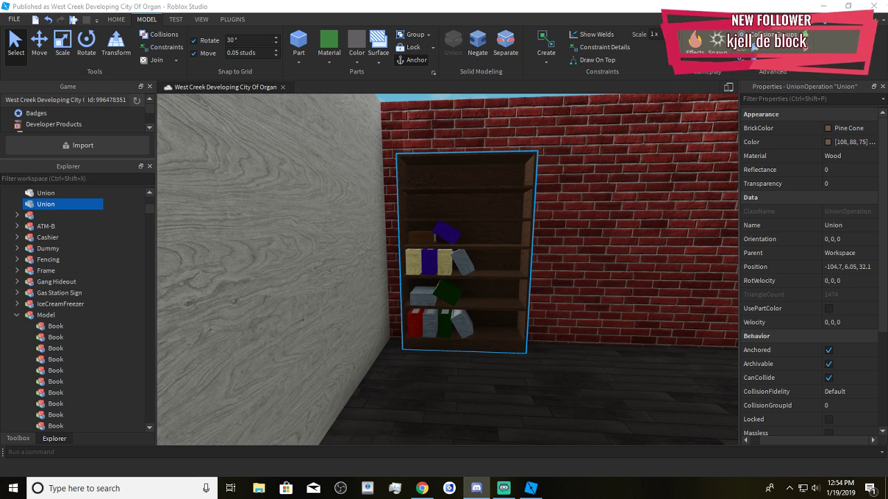
pyautogui.scroll(5, 460, 294)
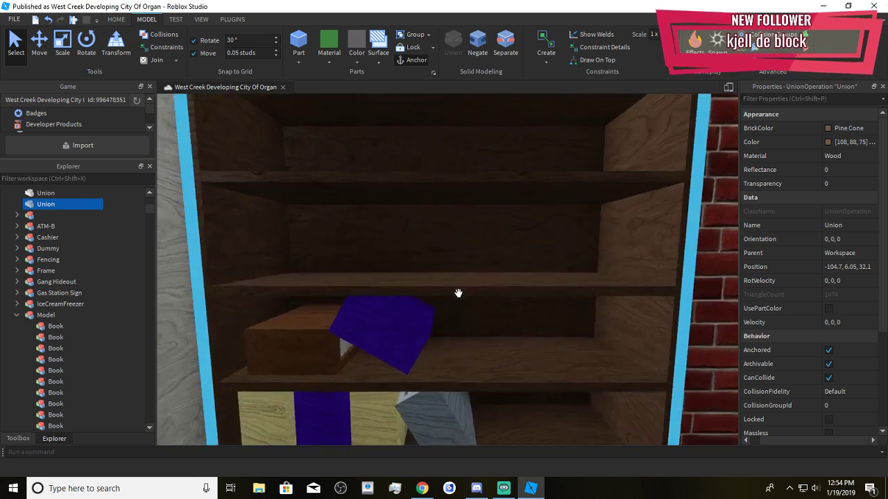
pyautogui.scroll(-3, 460, 294)
pyautogui.click(866, 227)
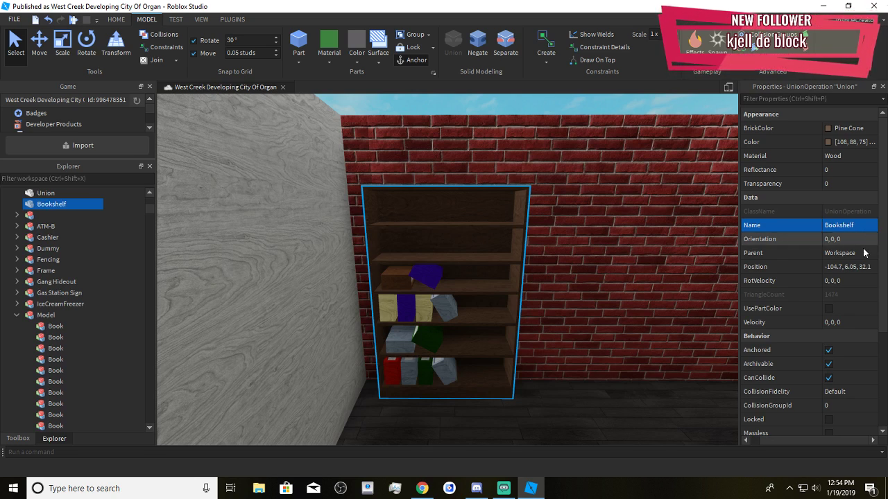
pyautogui.click(831, 309)
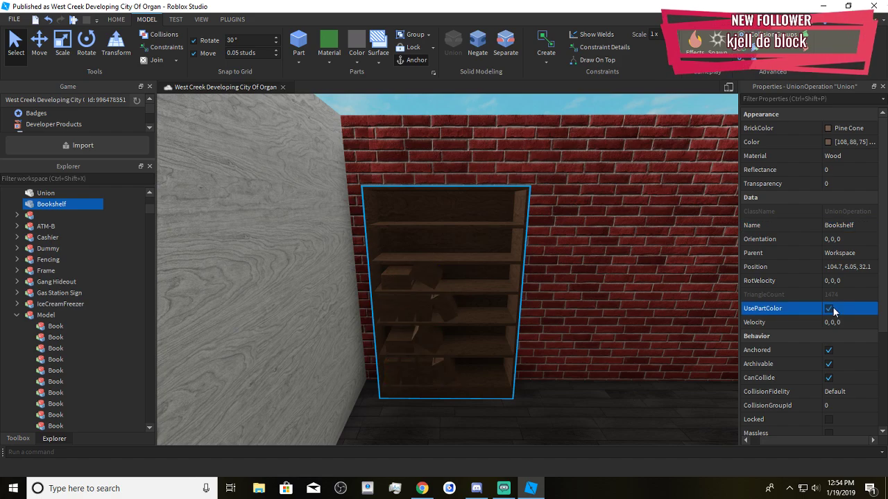
# Delete the large brick wall section directly beside the bookshelf
pyautogui.moveTo(566, 310); pyautogui.dragTo(569, 315, button='right')
pyautogui.press('s')
pyautogui.press('w')
pyautogui.scroll(2, 568, 314)
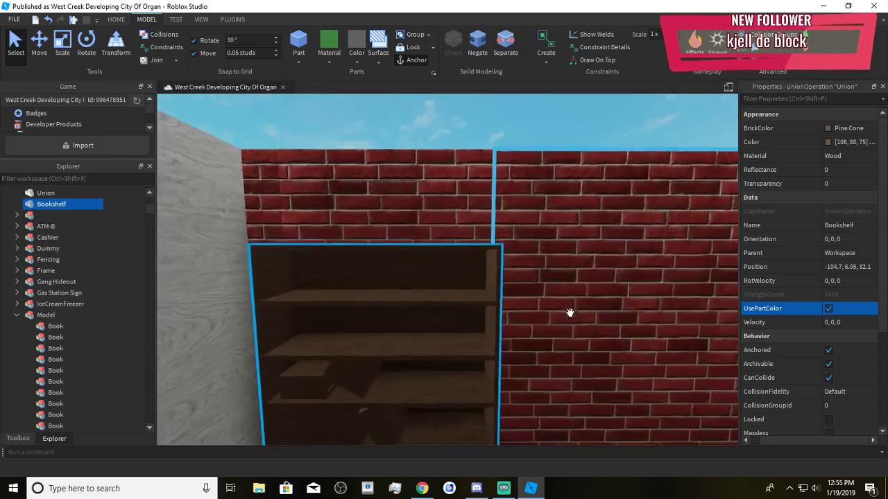
pyautogui.scroll(-3, 566, 298)
pyautogui.click(562, 305)
pyautogui.click(64, 48)
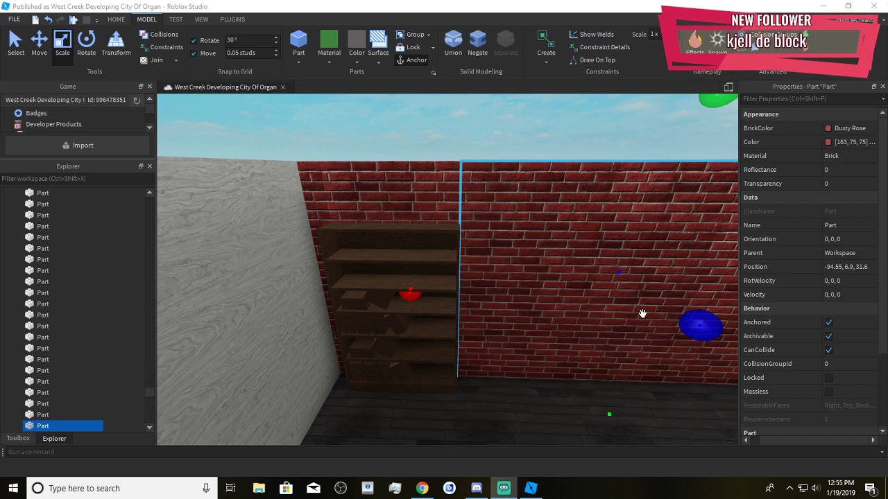
pyautogui.moveTo(641, 313); pyautogui.dragTo(658, 302, button='right')
pyautogui.scroll(2, 484, 337)
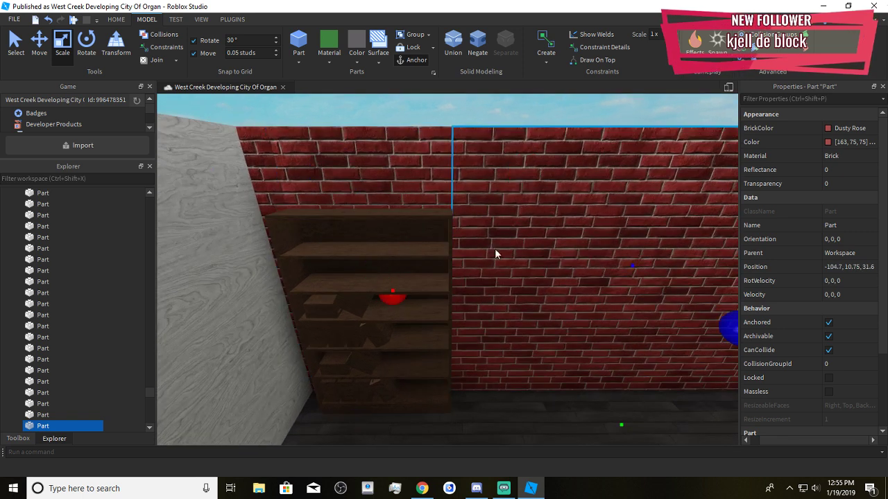
pyautogui.scroll(-3, 406, 287)
pyautogui.press('Delete')
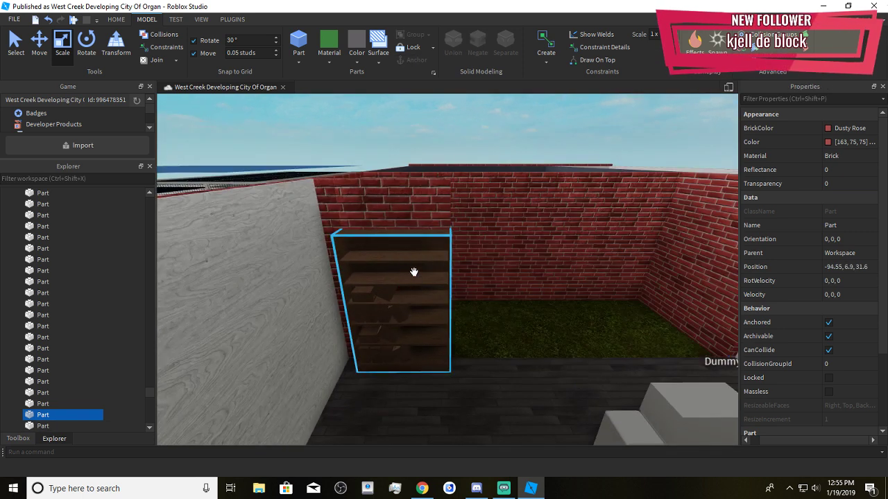
# Duplicate the bookshelf together with the brick pieces above and beside it, and place the copy next to the original along the wall
pyautogui.click(414, 271)
pyautogui.click(366, 218)
pyautogui.keyDown('ctrl'); pyautogui.click(353, 245); pyautogui.keyUp('ctrl')
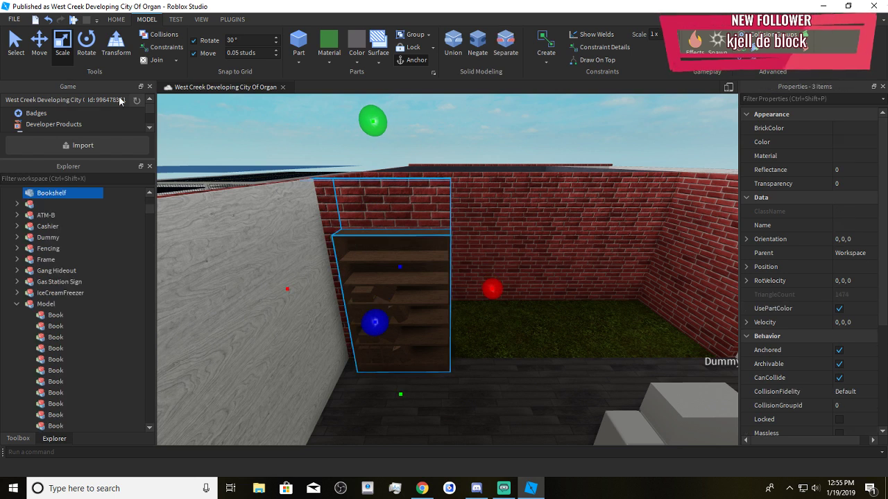
pyautogui.click(39, 43)
pyautogui.hotkey('ctrl', 'd')
pyautogui.moveTo(270, 290); pyautogui.dragTo(396, 326)
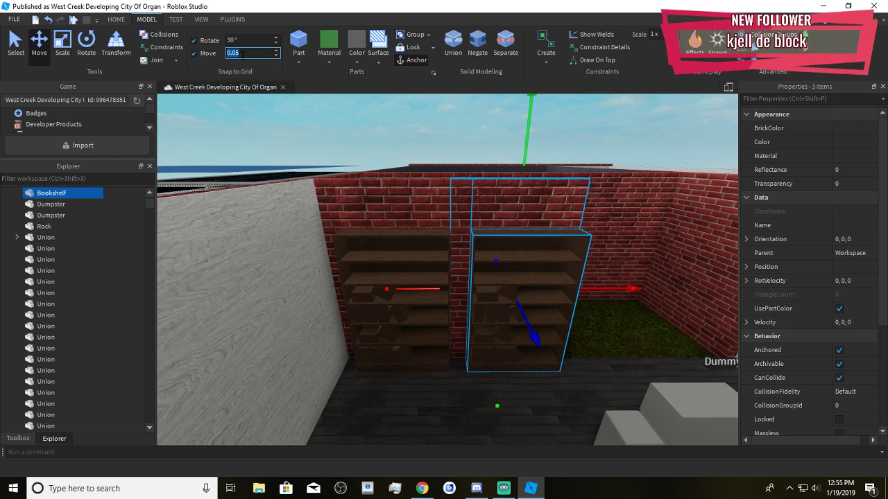
# Set the move increment to 0.1 studs and duplicate the bookshelf section along the wall for a third and fourth bookshelf
pyautogui.moveTo(509, 280); pyautogui.dragTo(503, 290, button='right')
pyautogui.hotkey('ctrl', 'd')
pyautogui.moveTo(381, 292); pyautogui.dragTo(364, 335)
pyautogui.hotkey('ctrl', 'd')
pyautogui.press('d')
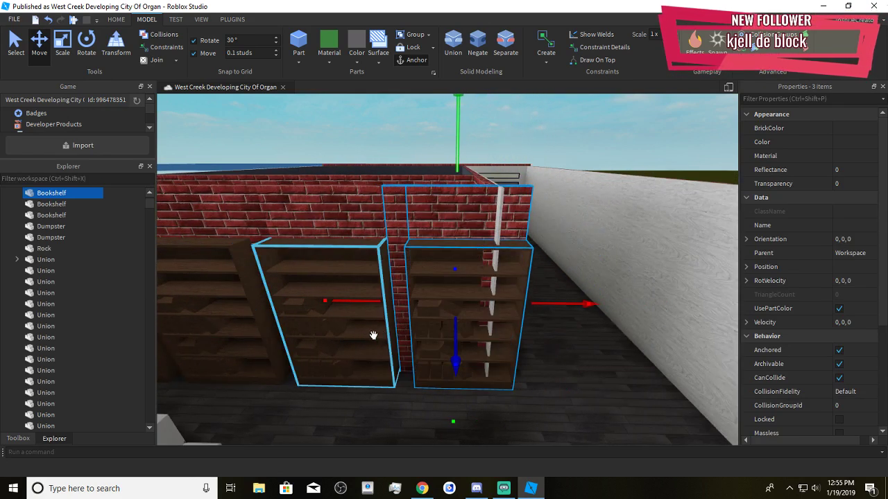
# Delete the fourth bookshelf and widen the brick strip beside the third one to close the gap to the end wall
pyautogui.press('Delete')
pyautogui.click(368, 228)
pyautogui.moveTo(368, 229); pyautogui.dragTo(471, 323)
pyautogui.scroll(2, 462, 296)
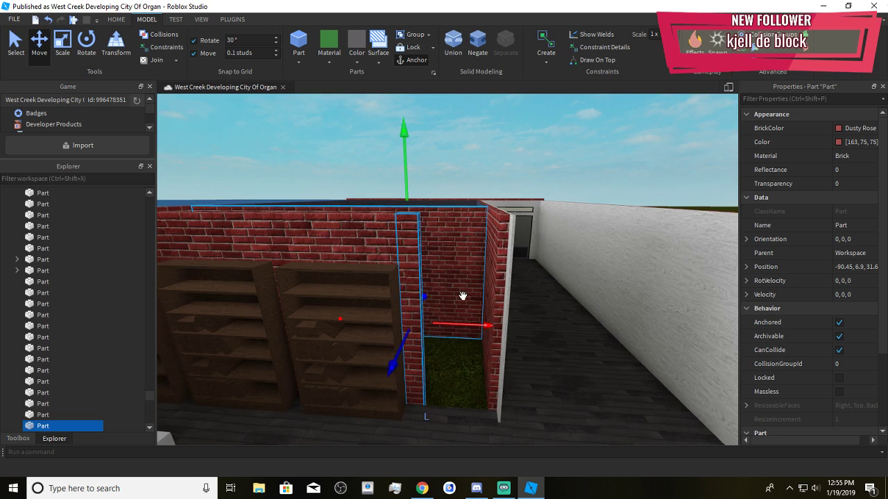
pyautogui.scroll(1, 462, 296)
pyautogui.moveTo(462, 296); pyautogui.dragTo(450, 291, button='right')
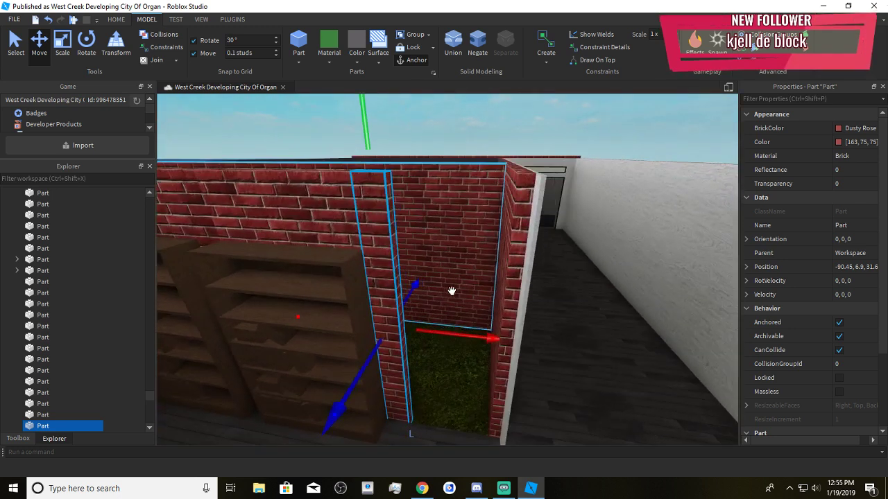
pyautogui.click(87, 46)
pyautogui.click(63, 52)
pyautogui.moveTo(375, 251); pyautogui.dragTo(380, 257, button='right')
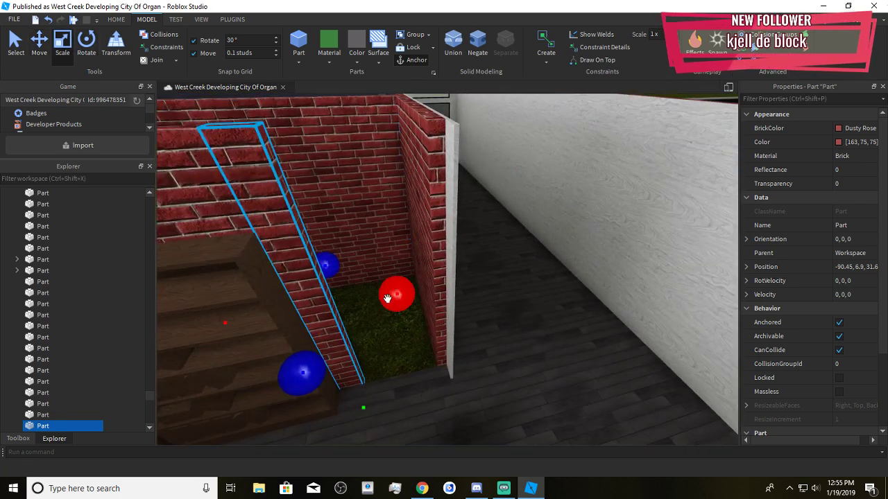
pyautogui.moveTo(392, 299); pyautogui.dragTo(488, 296)
# Fit a white wood panel over the brick at the wall's end, reaching up to the edge of the third bookshelf
pyautogui.click(453, 231)
pyautogui.moveTo(453, 232); pyautogui.dragTo(456, 232, button='right')
pyautogui.moveTo(520, 292)
pyautogui.mouseDown()
pyautogui.moveTo(501, 291)
pyautogui.moveTo(504, 298)
pyautogui.mouseUp()
pyautogui.scroll(-3, 502, 298)
pyautogui.moveTo(504, 298); pyautogui.dragTo(503, 299, button='right')
pyautogui.hotkey('ctrl', 'd')
pyautogui.moveTo(662, 222); pyautogui.dragTo(380, 347)
pyautogui.moveTo(377, 347); pyautogui.dragTo(376, 348, button='right')
pyautogui.moveTo(488, 335); pyautogui.dragTo(392, 319)
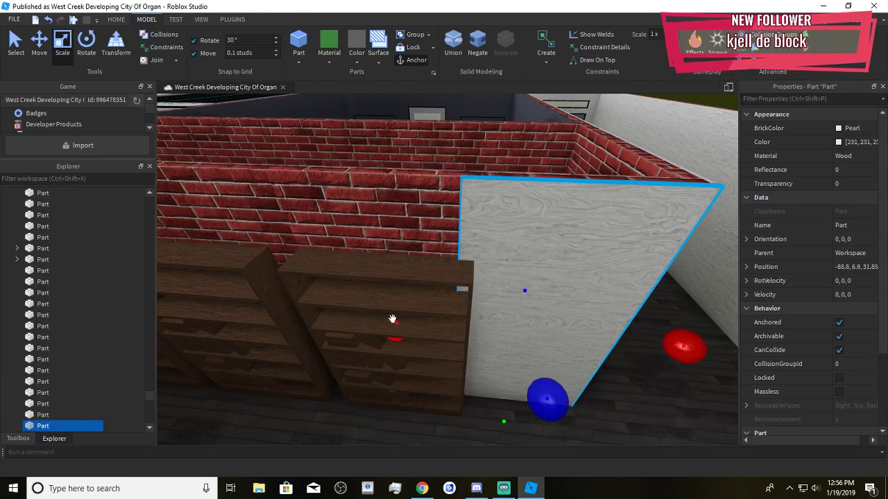
pyautogui.moveTo(428, 320); pyautogui.dragTo(429, 319, button='right')
pyautogui.hotkey('ctrl', 'z')
pyautogui.scroll(-5, 428, 320)
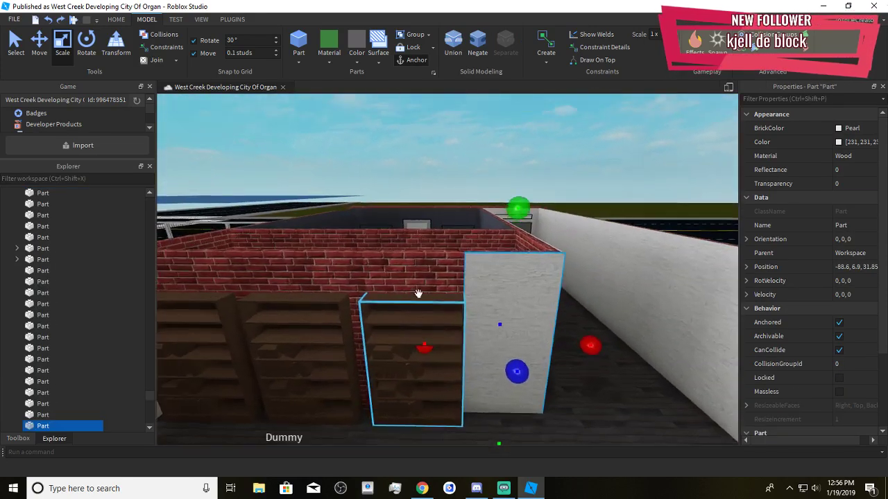
# Duplicate the white panel and resize the copy into a narrow, shelf-high strip covering the brick between the second and third bookshelves
pyautogui.click(42, 50)
pyautogui.hotkey('ctrl', 'd')
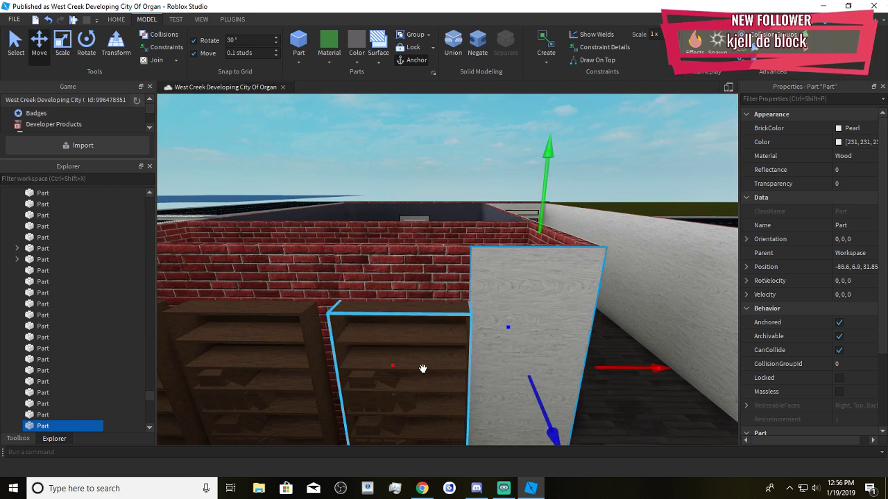
pyautogui.press('a')
pyautogui.moveTo(420, 369); pyautogui.dragTo(367, 384)
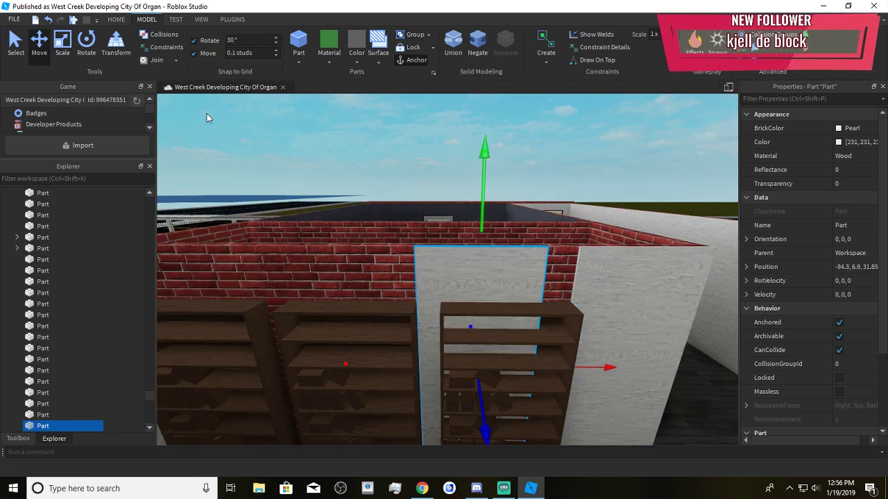
pyautogui.click(63, 43)
pyautogui.moveTo(584, 367); pyautogui.dragTo(521, 365)
pyautogui.moveTo(498, 373); pyautogui.dragTo(493, 366)
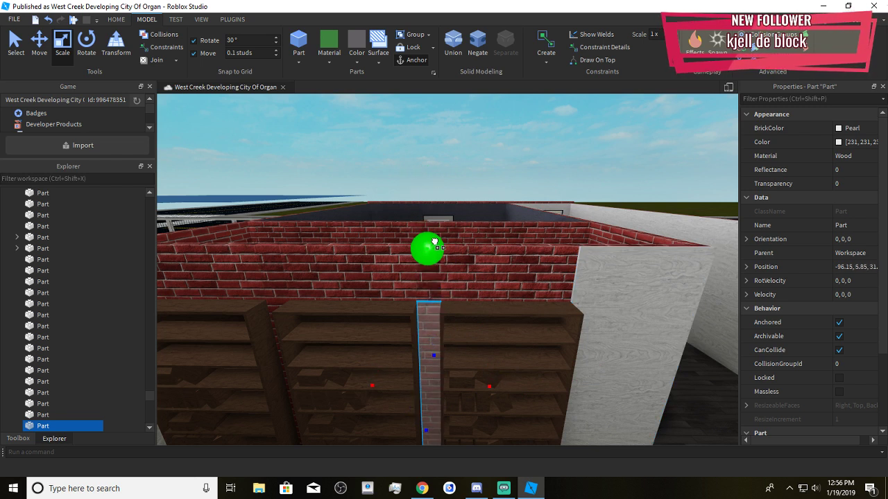
# Duplicate the white strip twice, placing the copies between the first two bookshelves and in the corner beside the first one
pyautogui.hotkey('ctrl', 'd')
pyautogui.press('a')
pyautogui.moveTo(509, 389); pyautogui.dragTo(463, 410)
pyautogui.press('a')
pyautogui.press('a')
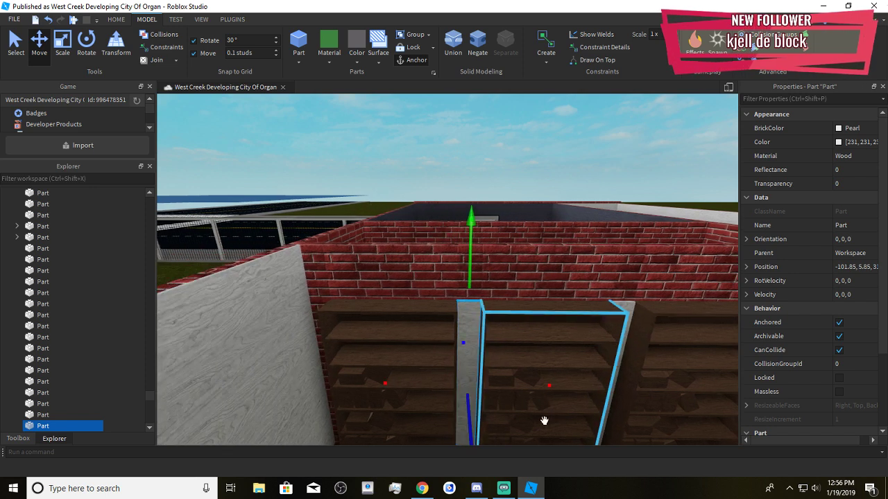
pyautogui.moveTo(493, 394); pyautogui.dragTo(493, 409, button='right')
pyautogui.hotkey('ctrl', 'd')
pyautogui.moveTo(479, 337); pyautogui.dragTo(351, 335)
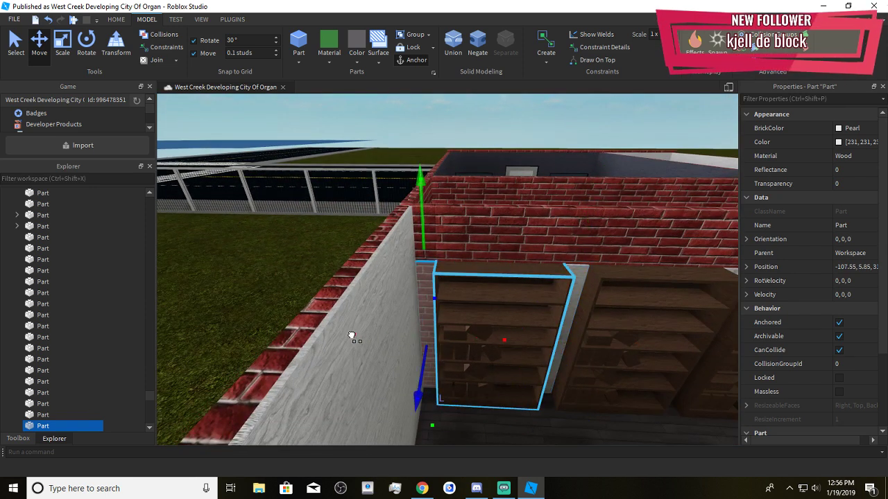
# Duplicate the corner strip, raise the copy to the wall's upper edge and shorten it to the height of the brick above the shelves
pyautogui.moveTo(509, 309); pyautogui.dragTo(507, 304, button='right')
pyautogui.press('w')
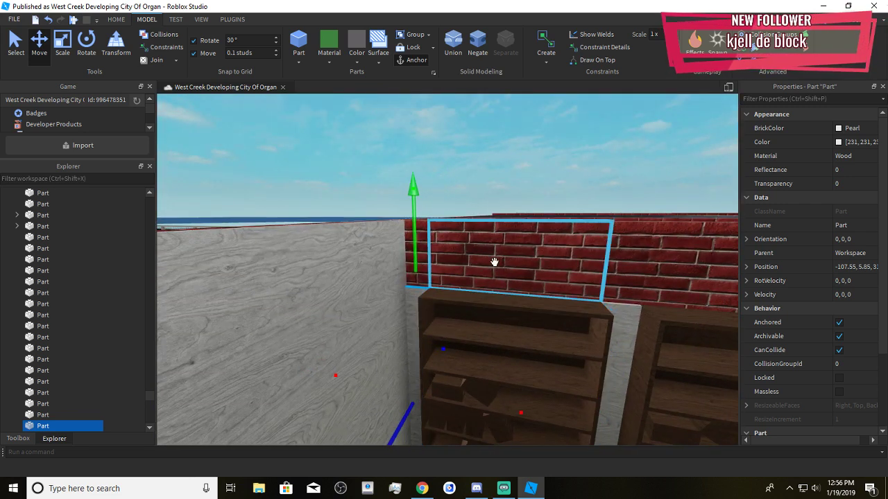
pyautogui.moveTo(494, 262); pyautogui.dragTo(453, 263, button='right')
pyautogui.press('w')
pyautogui.hotkey('ctrl', 'd')
pyautogui.moveTo(429, 269); pyautogui.dragTo(432, 187)
pyautogui.click(64, 47)
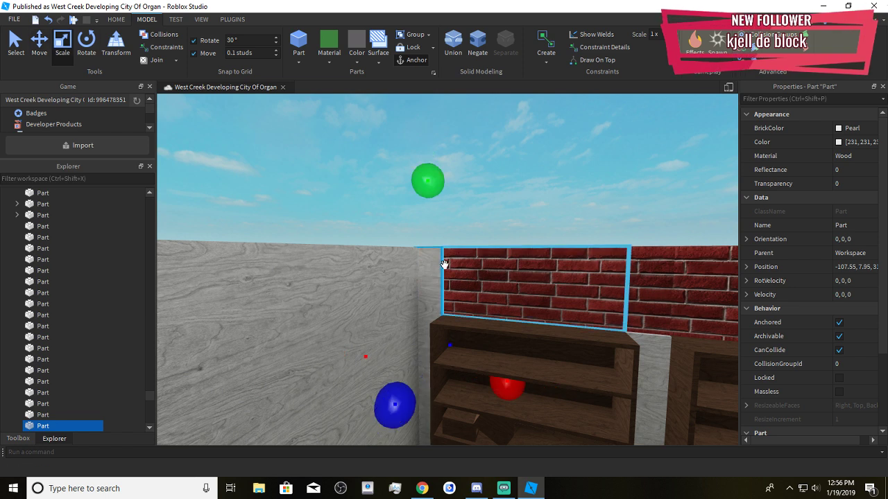
pyautogui.moveTo(444, 265); pyautogui.dragTo(446, 333, button='right')
pyautogui.moveTo(432, 410); pyautogui.dragTo(432, 300)
# Stretch the upper white strip across all three bookshelves to meet the white end panel, and clear the selection
pyautogui.moveTo(496, 231); pyautogui.dragTo(529, 229)
pyautogui.moveTo(496, 231); pyautogui.dragTo(529, 230, button='right')
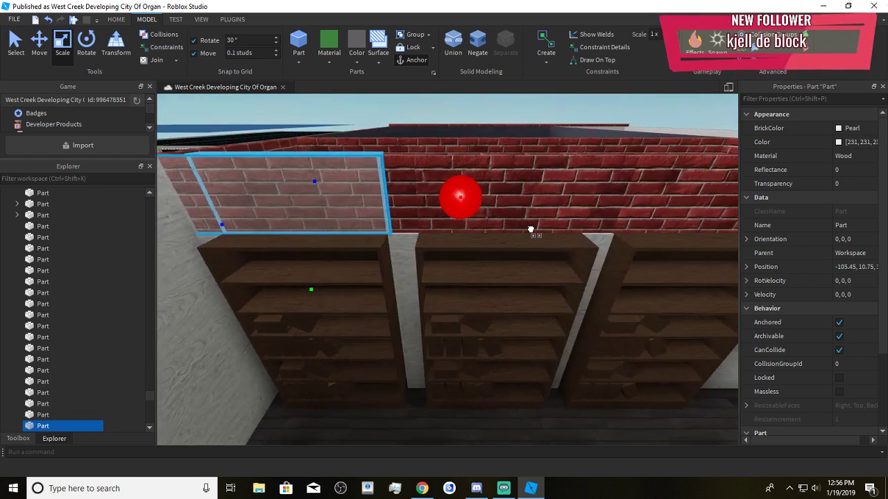
pyautogui.press('d')
pyautogui.moveTo(529, 229); pyautogui.dragTo(615, 249)
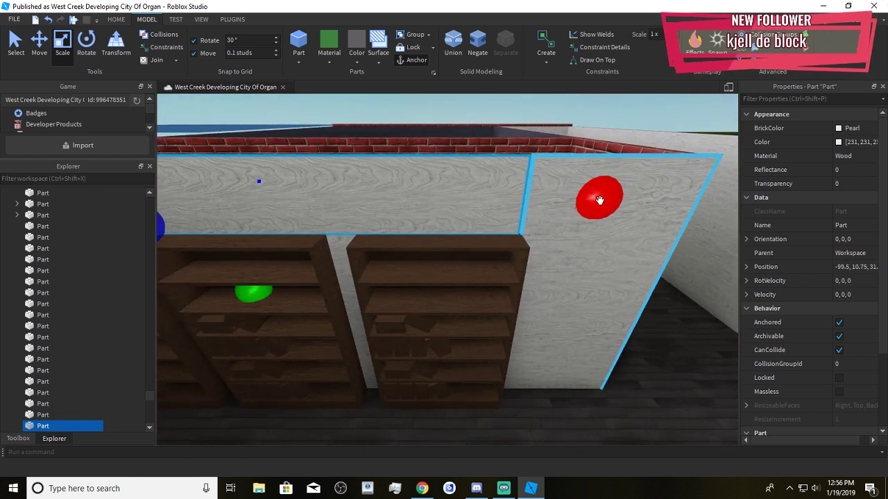
pyautogui.moveTo(598, 198); pyautogui.dragTo(602, 198)
pyautogui.click(506, 274)
pyautogui.scroll(-5, 543, 358)
pyautogui.moveTo(543, 358); pyautogui.dragTo(543, 358, button='right')
pyautogui.scroll(-3, 542, 358)
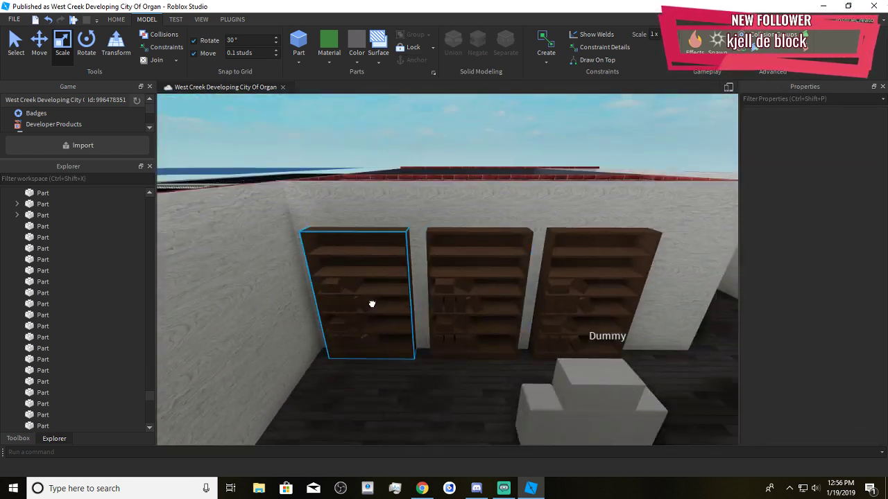
# Select the first bookshelf, beside the corner, and rename it as Part
pyautogui.click(373, 303)
pyautogui.scroll(5, 434, 365)
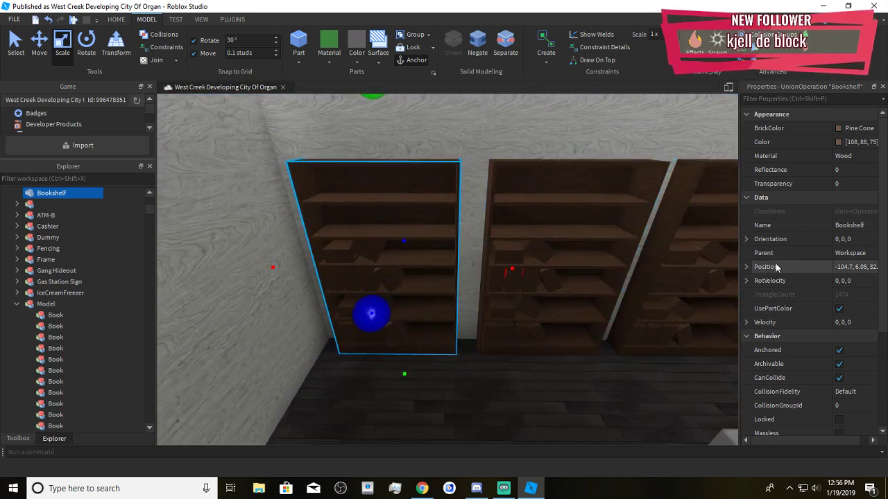
pyautogui.click(849, 225)
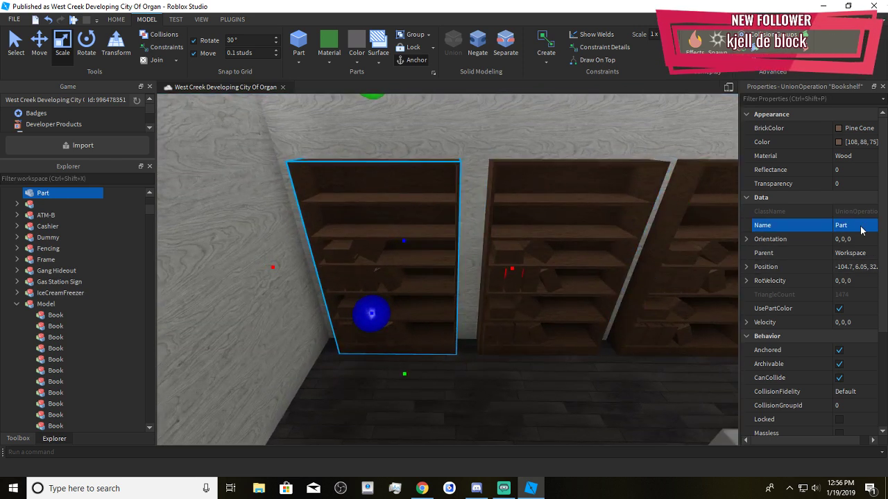
# Place a copy of the gray room's door in front of the first bookshelf and rotate it to line up with the shelf
pyautogui.click(408, 204)
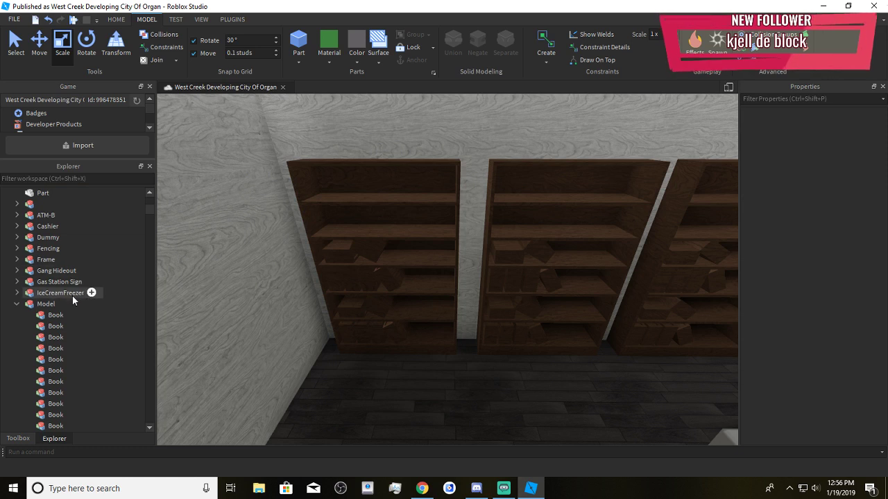
pyautogui.click(18, 304)
pyautogui.scroll(-8, 357, 307)
pyautogui.scroll(4, 472, 301)
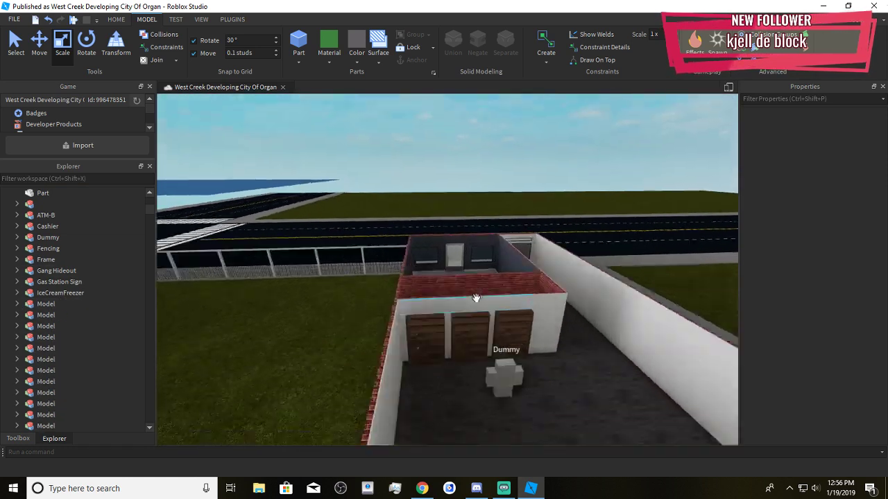
pyautogui.click(460, 267)
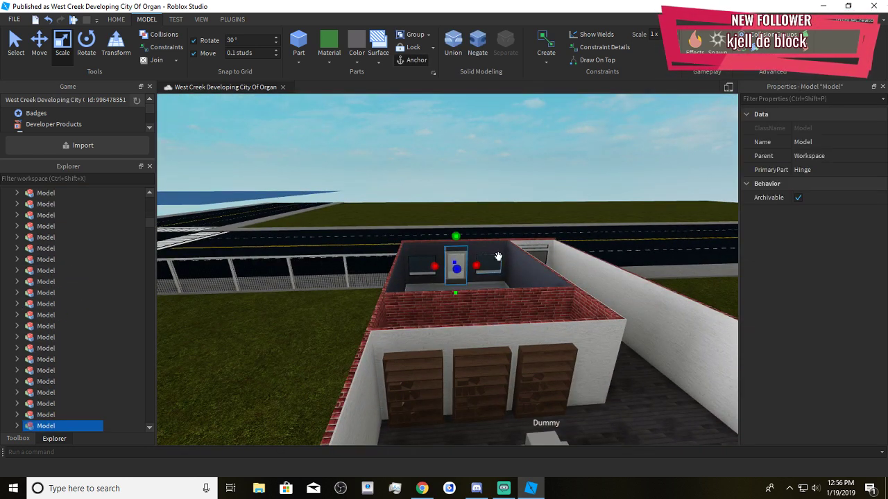
pyautogui.scroll(-2, 448, 385)
pyautogui.moveTo(540, 257); pyautogui.dragTo(425, 393)
pyautogui.moveTo(426, 392); pyautogui.dragTo(453, 352, button='right')
pyautogui.scroll(2, 453, 352)
pyautogui.moveTo(462, 340); pyautogui.dragTo(425, 308)
pyautogui.hotkey('ctrl', 'r')
pyautogui.hotkey('ctrl', 'r')
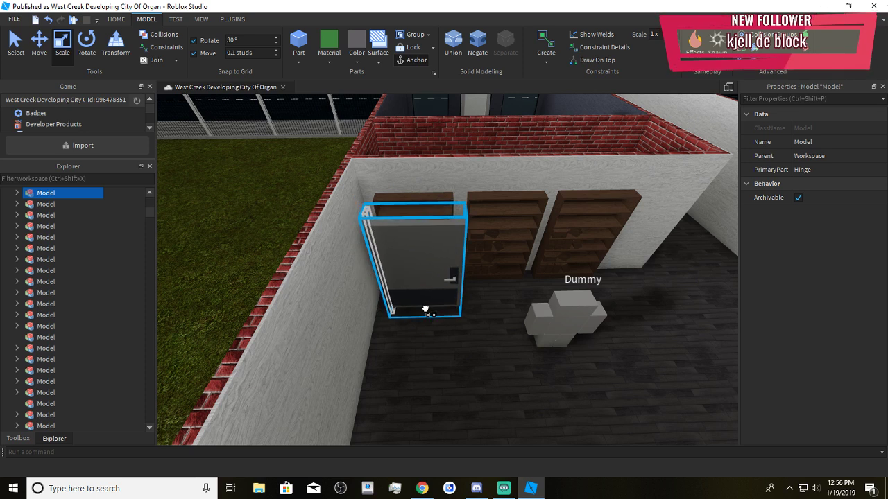
# Delete the copied door's Part and put the first bookshelf into the door Model in its place
pyautogui.press('f')
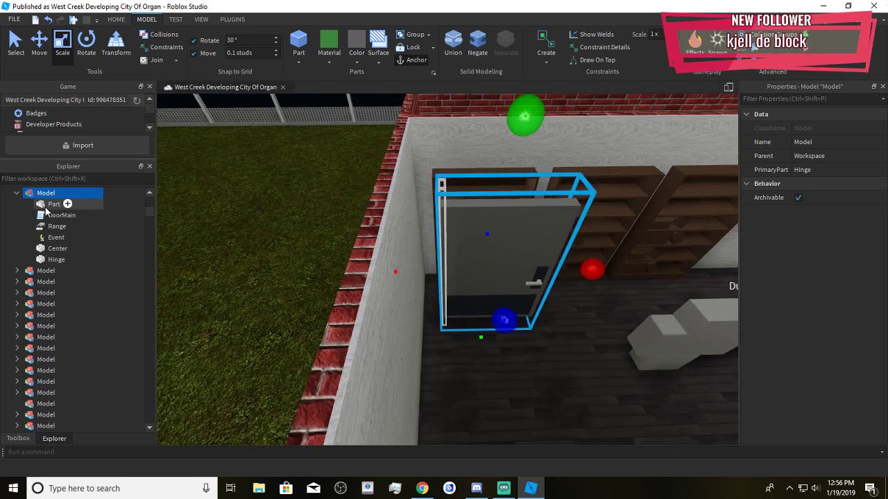
pyautogui.click(47, 207)
pyautogui.moveTo(395, 278); pyautogui.dragTo(400, 275, button='right')
pyautogui.press('Delete')
pyautogui.click(423, 227)
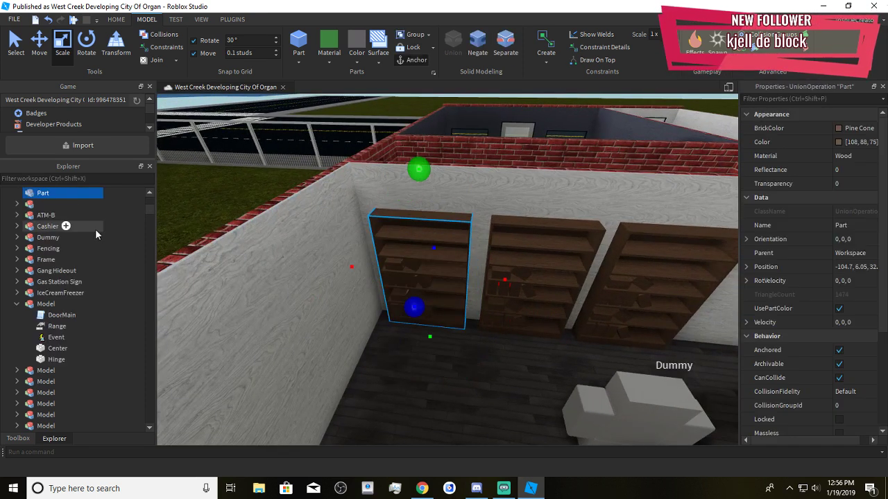
pyautogui.moveTo(36, 305); pyautogui.dragTo(36, 305)
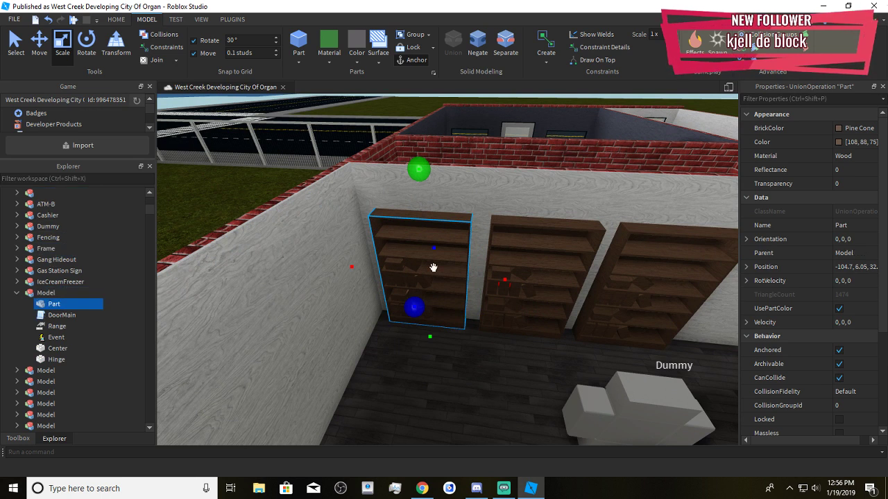
# Select the door Model's Center and Hinge parts and move them back into the first bookshelf
pyautogui.click(45, 329)
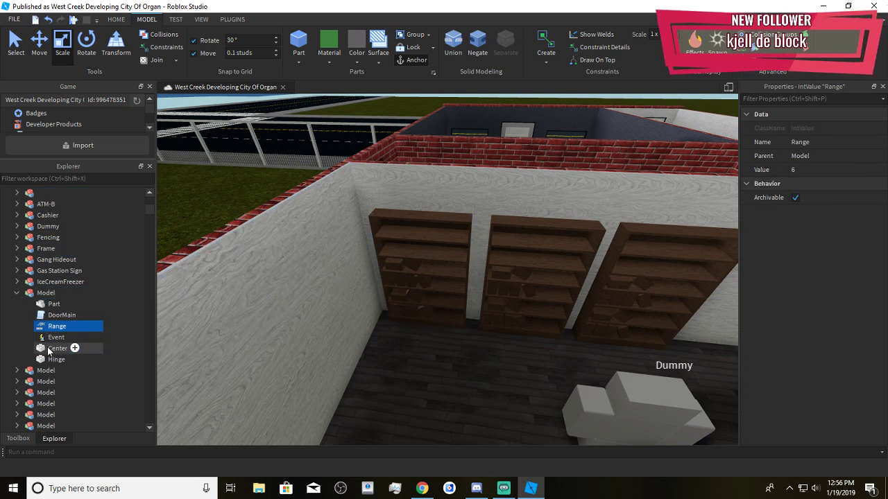
pyautogui.keyDown('ctrl'); pyautogui.click(44, 349); pyautogui.keyUp('ctrl')
pyautogui.keyDown('ctrl'); pyautogui.click(45, 359); pyautogui.keyUp('ctrl')
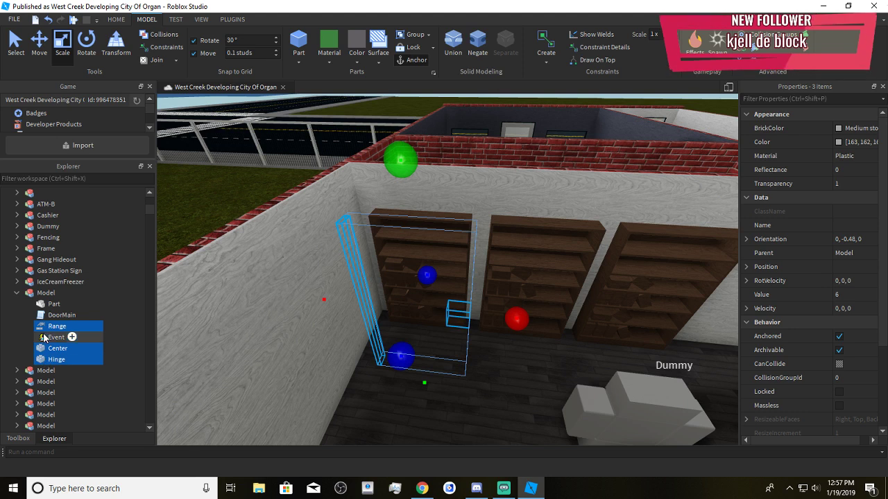
pyautogui.keyDown('ctrl'); pyautogui.click(46, 329); pyautogui.keyUp('ctrl')
pyautogui.scroll(3, 375, 279)
pyautogui.moveTo(375, 279); pyautogui.dragTo(387, 247, button='right')
pyautogui.scroll(-2, 254, 190)
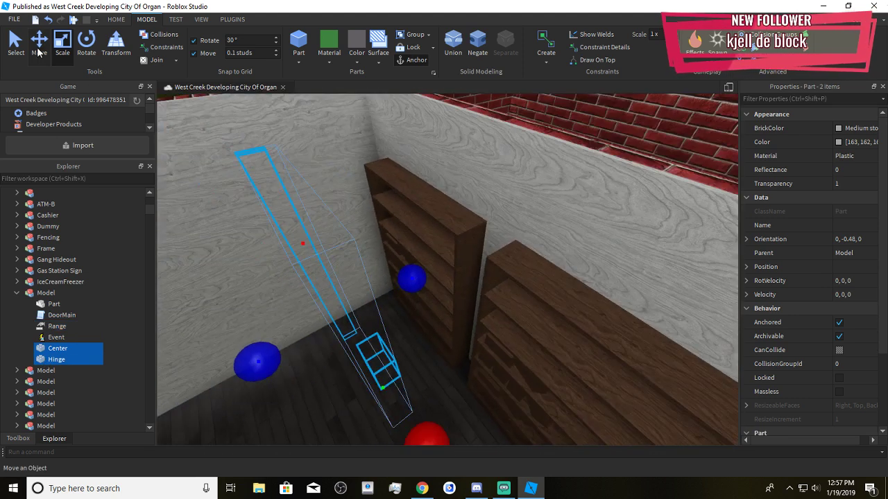
pyautogui.click(38, 51)
pyautogui.moveTo(373, 291); pyautogui.dragTo(468, 257)
pyautogui.moveTo(467, 257); pyautogui.dragTo(350, 332, button='right')
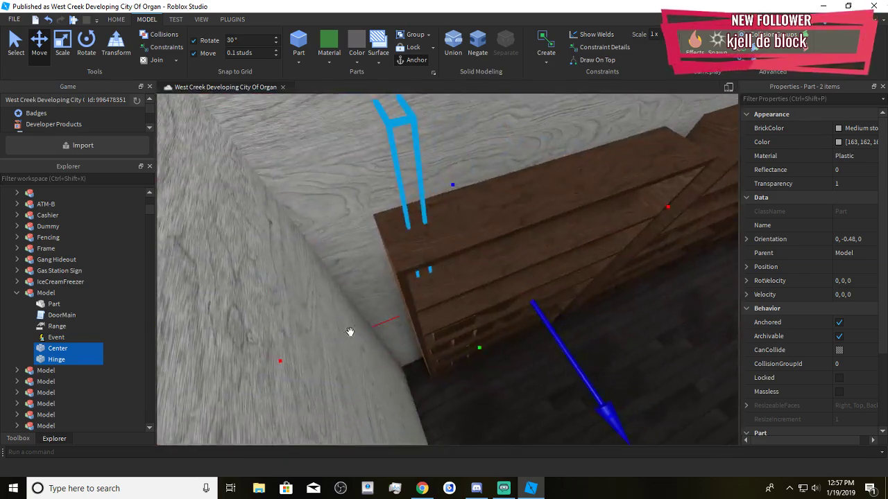
pyautogui.moveTo(352, 336); pyautogui.dragTo(337, 343)
pyautogui.moveTo(367, 336); pyautogui.dragTo(367, 336, button='right')
pyautogui.moveTo(342, 305)
pyautogui.mouseDown()
pyautogui.moveTo(329, 314)
pyautogui.moveTo(339, 317)
pyautogui.mouseUp()
pyautogui.moveTo(339, 317); pyautogui.dragTo(339, 317, button='right')
# Align the Hinge with the first bookshelf's rear edge beside the corner and adjust its height to the shelf
pyautogui.press('a')
pyautogui.moveTo(515, 208); pyautogui.dragTo(434, 257, button='right')
pyautogui.press('d')
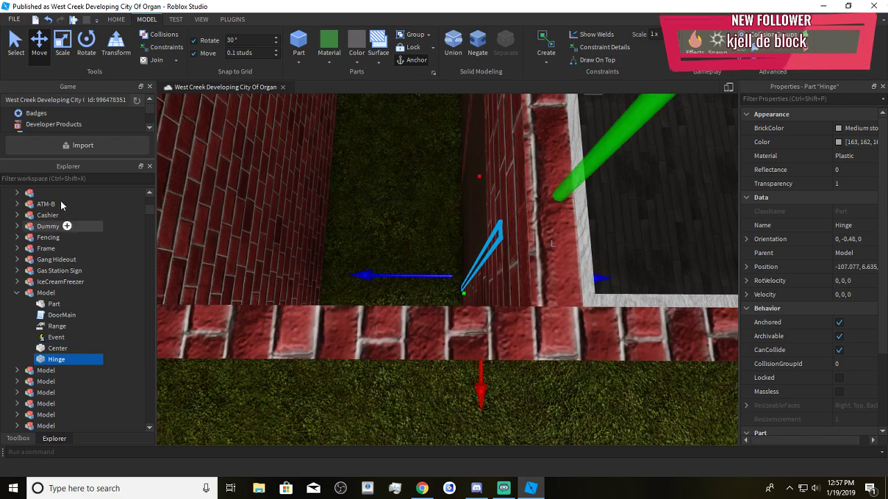
pyautogui.moveTo(399, 275); pyautogui.dragTo(398, 273, button='right')
pyautogui.press('w')
pyautogui.press('s')
pyautogui.moveTo(498, 375); pyautogui.dragTo(467, 248, button='right')
pyautogui.press('w')
pyautogui.press('s')
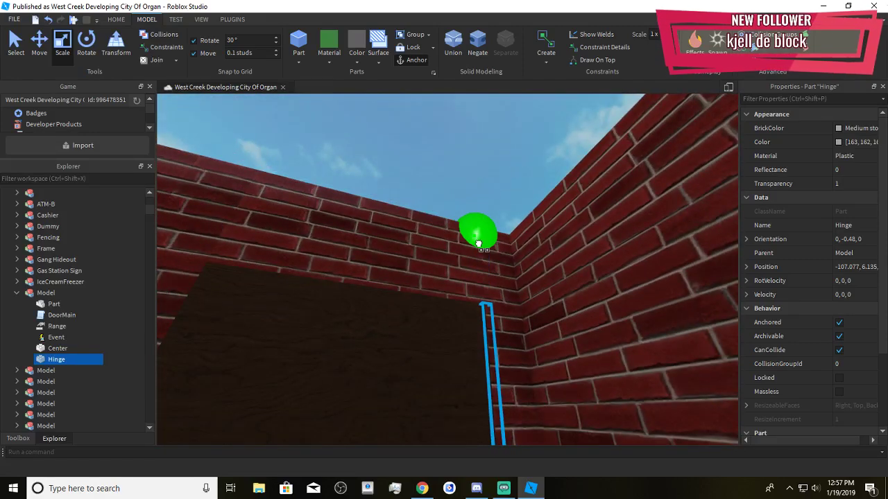
pyautogui.moveTo(478, 244); pyautogui.dragTo(477, 247)
pyautogui.moveTo(477, 247); pyautogui.dragTo(476, 247, button='right')
pyautogui.press('s')
pyautogui.press('w')
pyautogui.press('s')
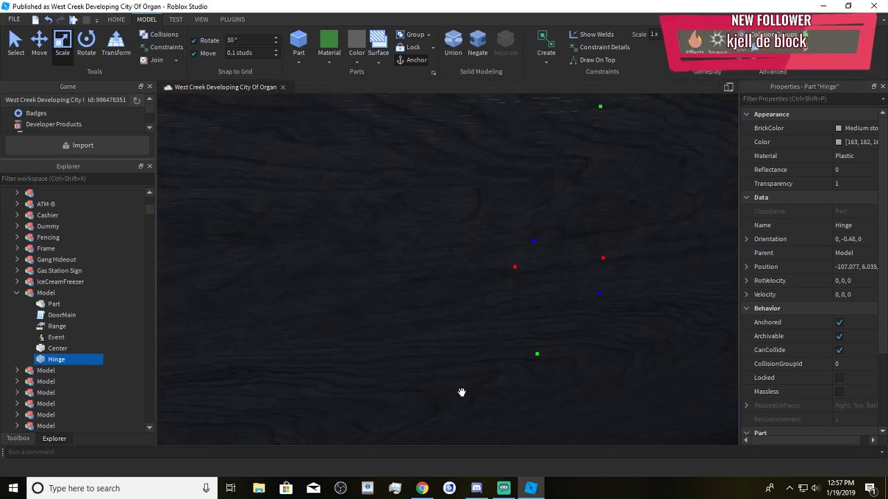
# Check the door Model's Hinge, Center, Event, Range and Part one by one, and collapse the Model
pyautogui.press('w')
pyautogui.click(469, 394)
pyautogui.press('s')
pyautogui.press('w')
pyautogui.press('s')
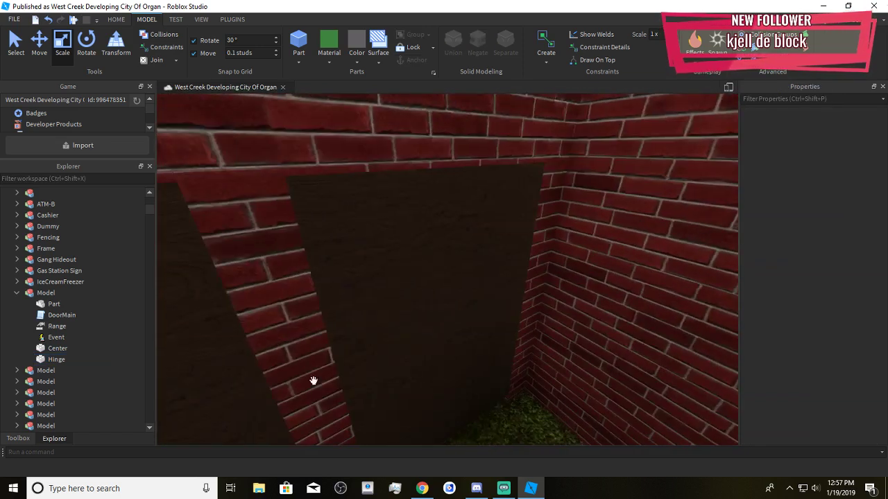
pyautogui.press('s')
pyautogui.click(47, 357)
pyautogui.click(47, 348)
pyautogui.click(46, 335)
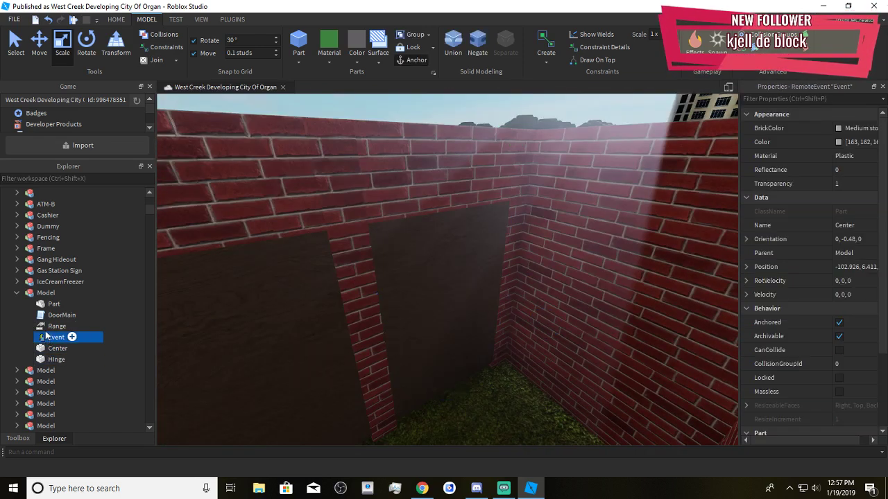
pyautogui.click(46, 326)
pyautogui.click(46, 304)
pyautogui.click(21, 294)
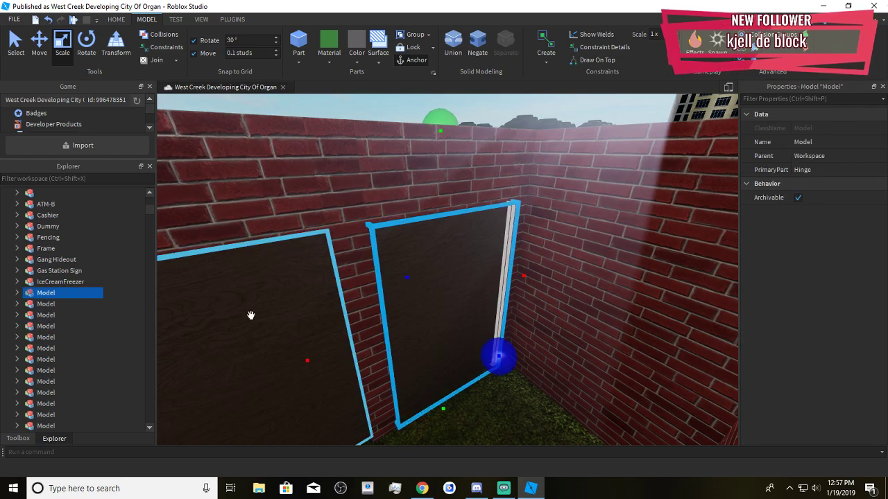
# Inspect the backs of the three bookshelves from behind the brick wall, including the bookshelf door Model
pyautogui.click(515, 405)
pyautogui.press('s')
pyautogui.moveTo(514, 405); pyautogui.dragTo(511, 402, button='right')
pyautogui.press('w')
pyautogui.press('s')
pyautogui.moveTo(360, 256); pyautogui.dragTo(361, 257, button='right')
pyautogui.press('w')
pyautogui.press('s')
pyautogui.moveTo(505, 302); pyautogui.dragTo(511, 271, button='right')
pyautogui.press('w')
pyautogui.click(511, 271)
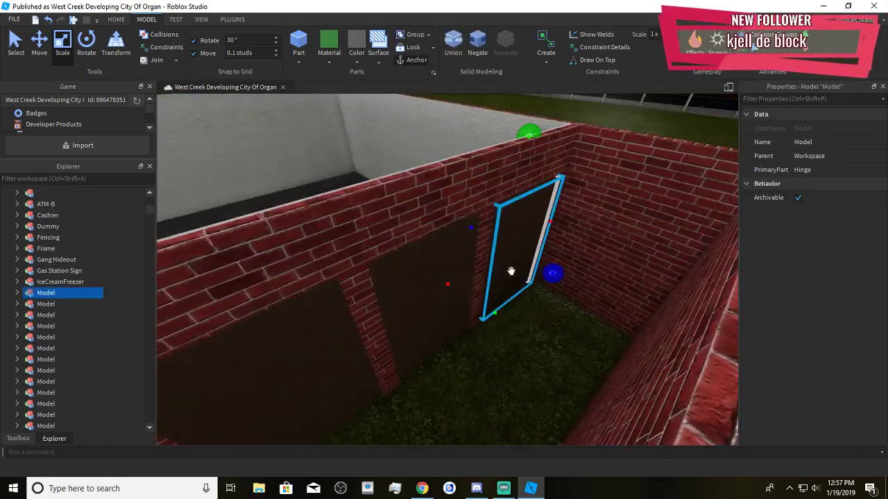
pyautogui.press('Delete')
pyautogui.click(426, 306)
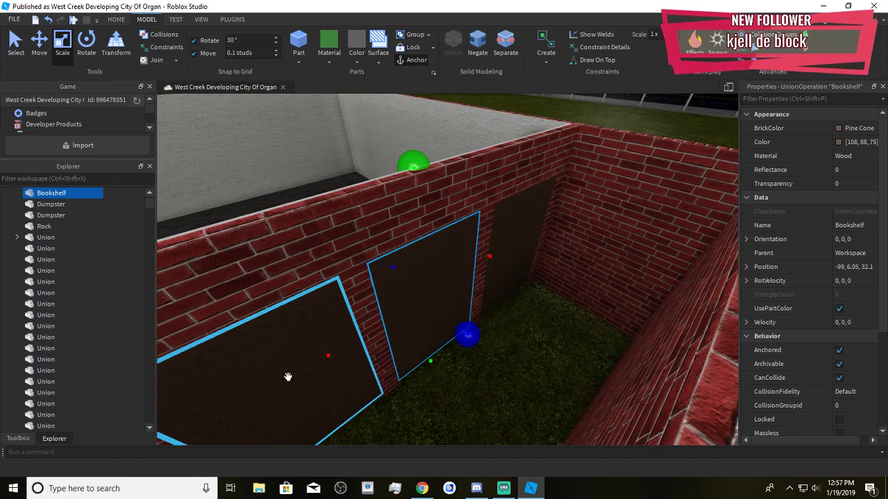
pyautogui.click(287, 377)
pyautogui.click(477, 404)
pyautogui.moveTo(477, 403); pyautogui.dragTo(478, 405, button='right')
pyautogui.press('w')
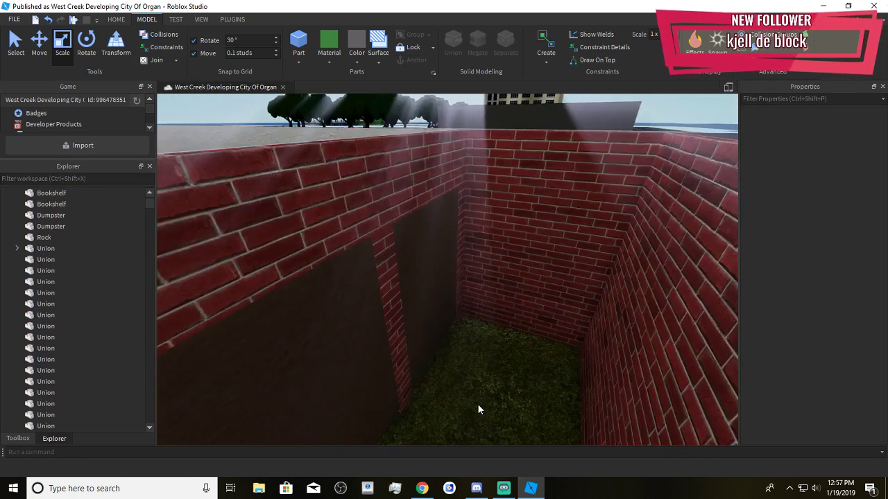
pyautogui.press('s')
pyautogui.moveTo(465, 327); pyautogui.dragTo(465, 326, button='right')
pyautogui.click(465, 326)
# Duplicate the brick section above the first bookshelf and thin the copy into a panel on the wall's rear face
pyautogui.click(411, 282)
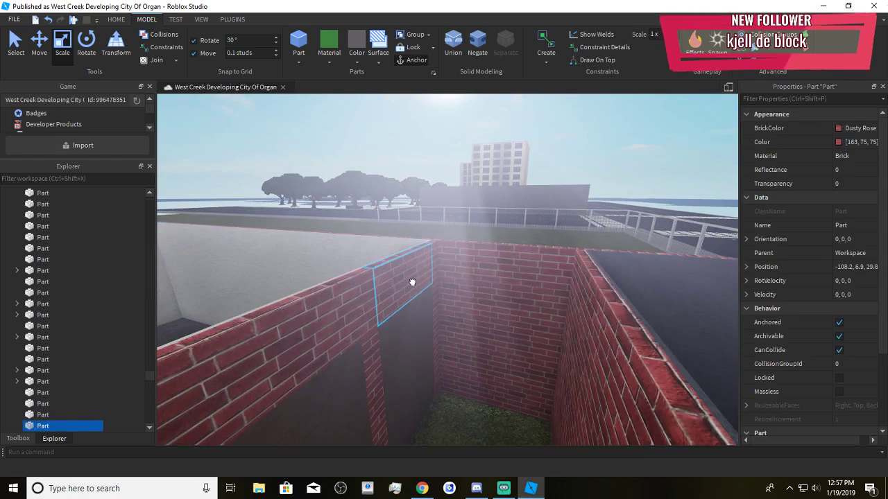
pyautogui.scroll(3, 412, 283)
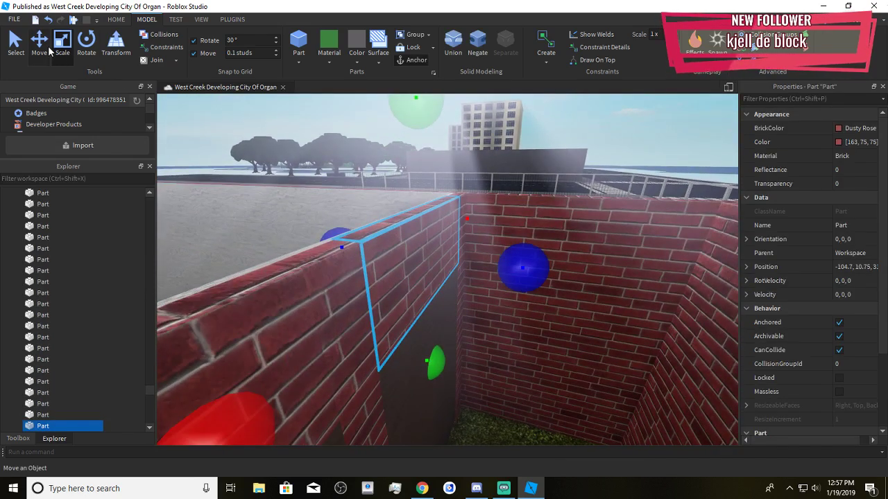
pyautogui.click(43, 46)
pyautogui.hotkey('ctrl', '3')
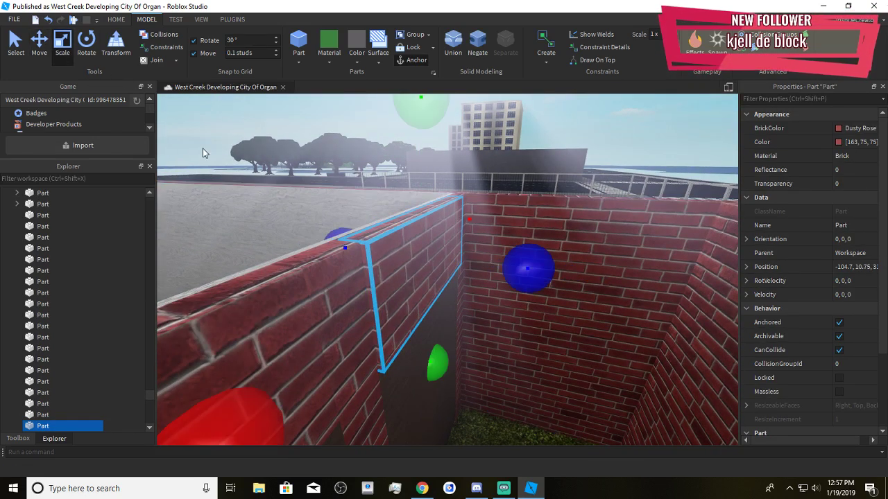
pyautogui.moveTo(347, 241); pyautogui.dragTo(358, 244)
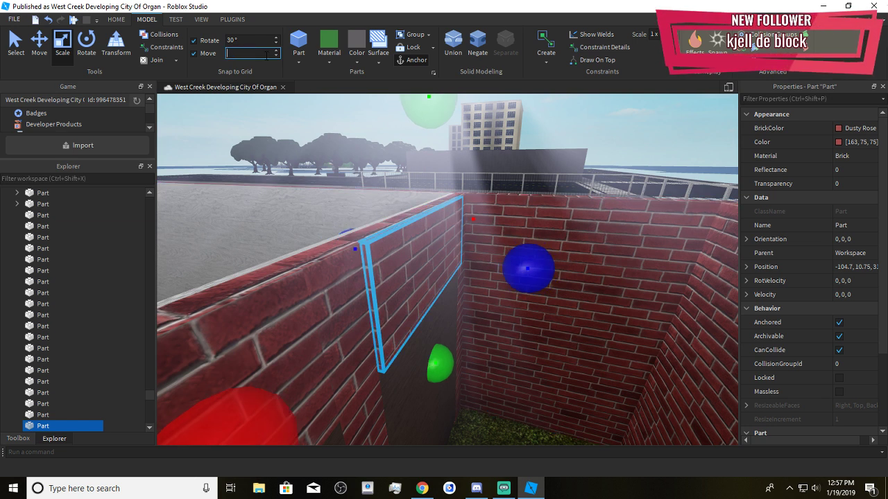
# Try the rear panel in Slate material with the Dirt brown color
pyautogui.click(321, 55)
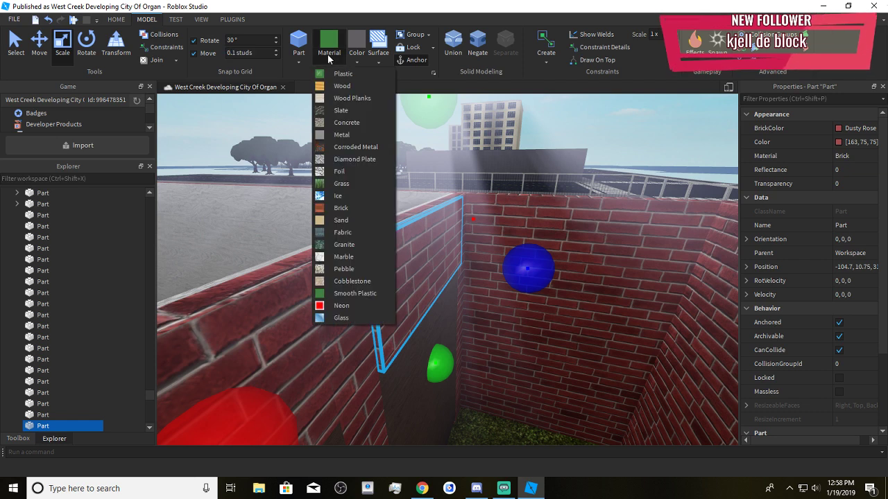
pyautogui.click(344, 113)
pyautogui.click(355, 61)
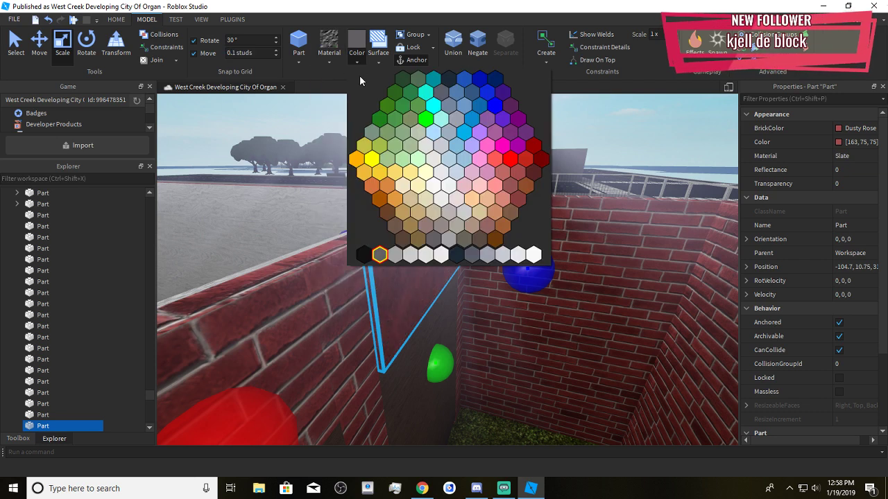
pyautogui.click(402, 240)
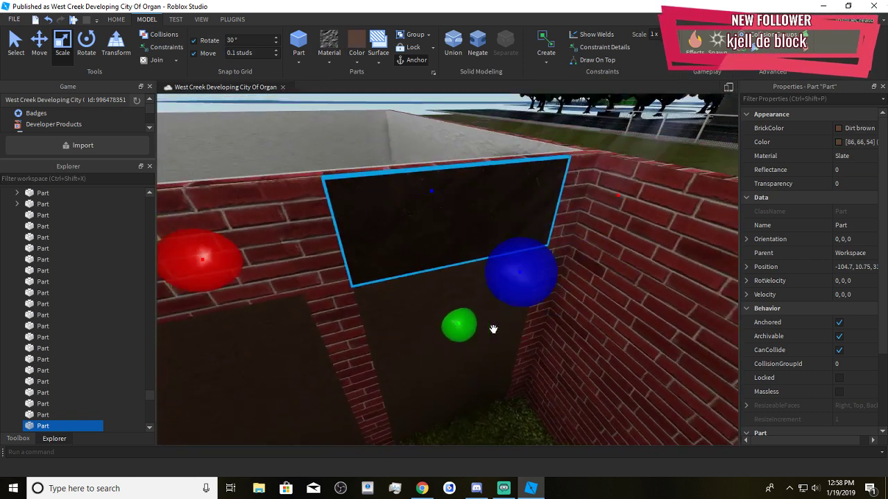
# Extend the rear panel to meet the adjoining brick wall and change it to Wood material in Wheat color
pyautogui.moveTo(597, 206); pyautogui.dragTo(629, 224)
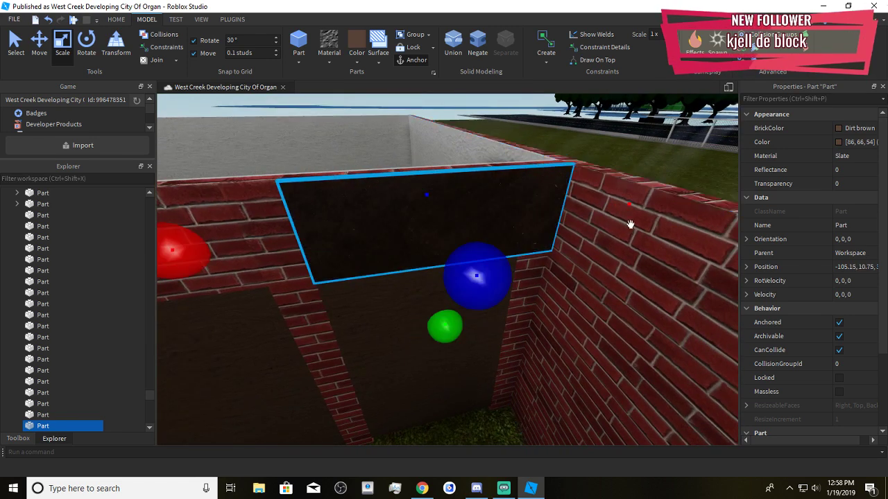
pyautogui.press('d')
pyautogui.moveTo(629, 224); pyautogui.dragTo(442, 174, button='right')
pyautogui.press('a')
pyautogui.click(330, 60)
pyautogui.click(341, 85)
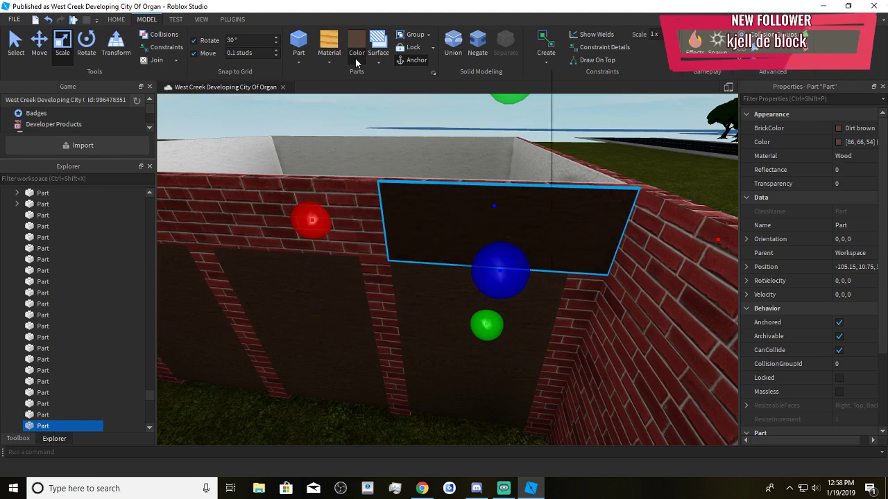
pyautogui.click(357, 57)
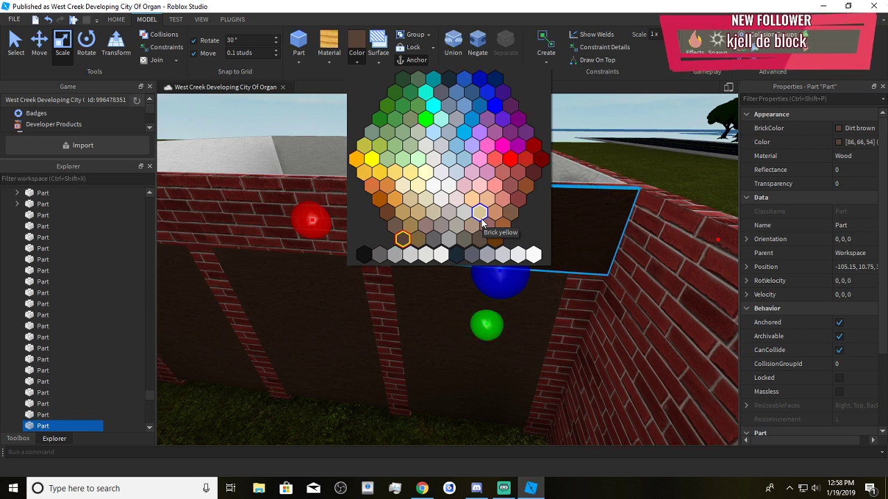
pyautogui.click(403, 186)
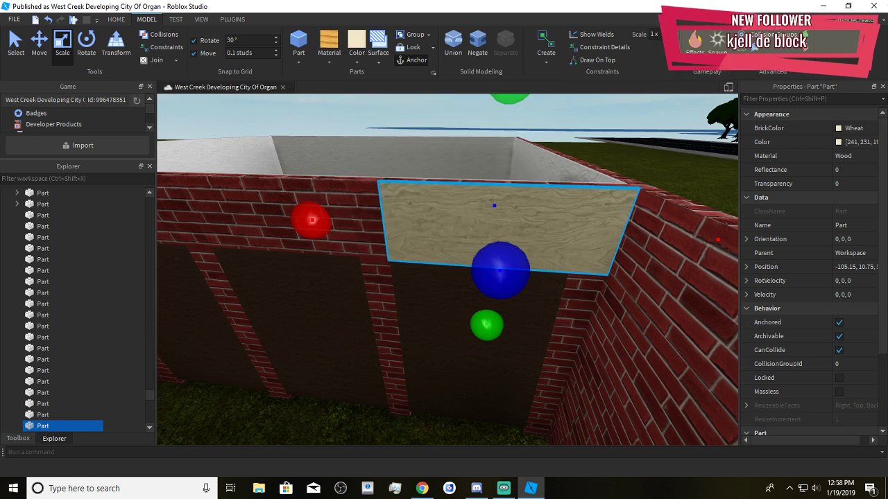
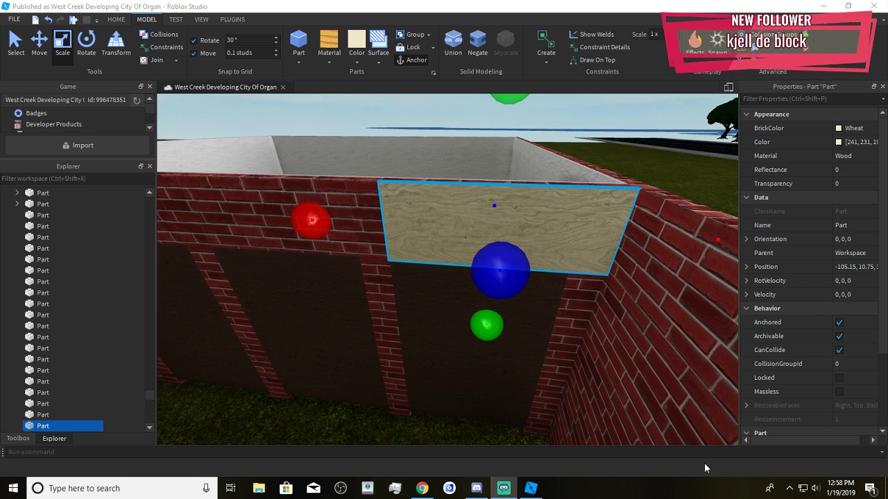
# Stretch the Wheat wood panel across the rear brick above all three bookshelves to the opposite wall
pyautogui.press('a')
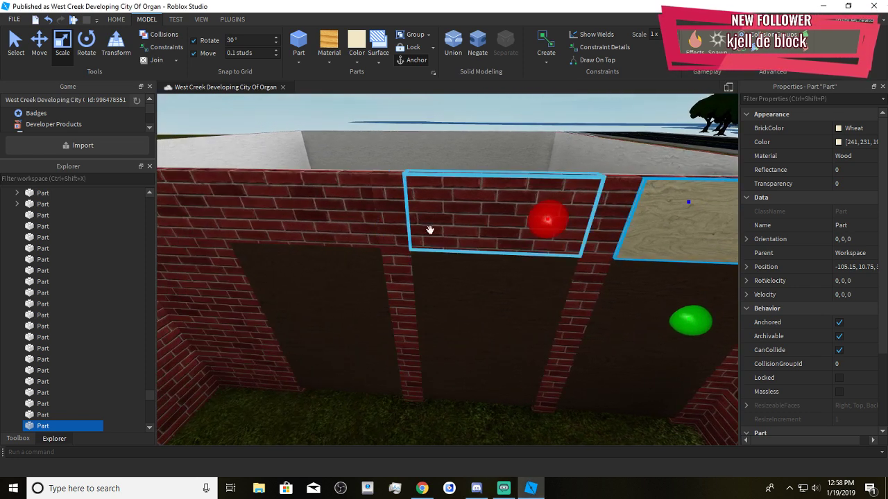
pyautogui.press('a')
pyautogui.moveTo(548, 223); pyautogui.dragTo(545, 227, button='right')
pyautogui.moveTo(541, 219); pyautogui.dragTo(344, 224)
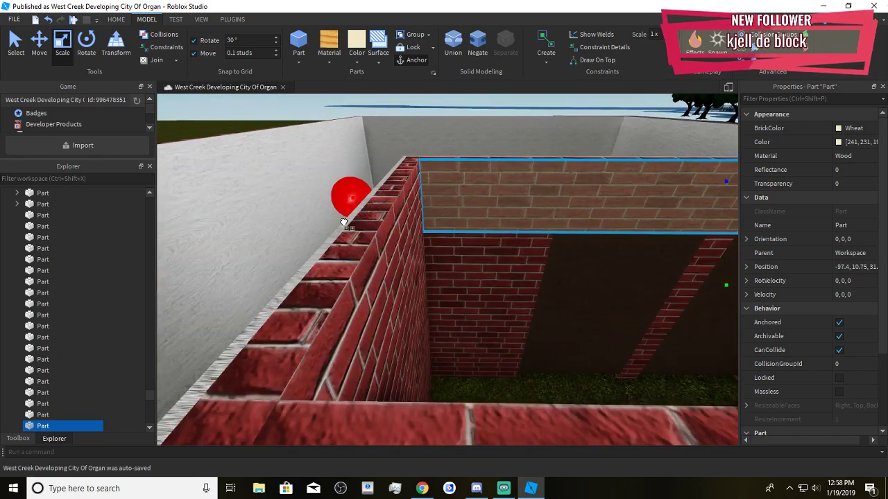
# Shorten a copy of the Wheat wood panel above the bookshelves so it ends at the hidden door's edge
pyautogui.moveTo(463, 226); pyautogui.dragTo(465, 241, button='right')
pyautogui.scroll(-1, 485, 254)
pyautogui.press('w')
pyautogui.moveTo(523, 253); pyautogui.dragTo(479, 260, button='right')
pyautogui.press('s')
pyautogui.moveTo(652, 221); pyautogui.dragTo(507, 250)
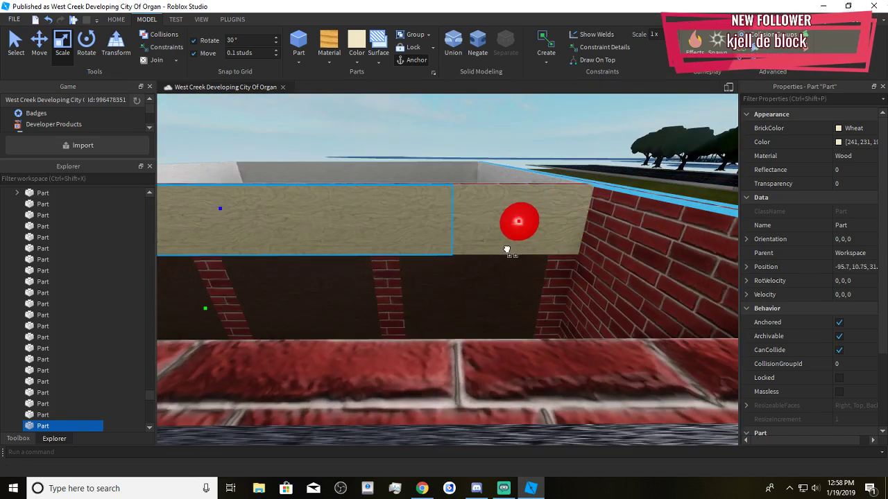
pyautogui.moveTo(455, 257); pyautogui.dragTo(453, 256)
pyautogui.press('a')
pyautogui.press('w')
pyautogui.moveTo(529, 277); pyautogui.dragTo(500, 277, button='right')
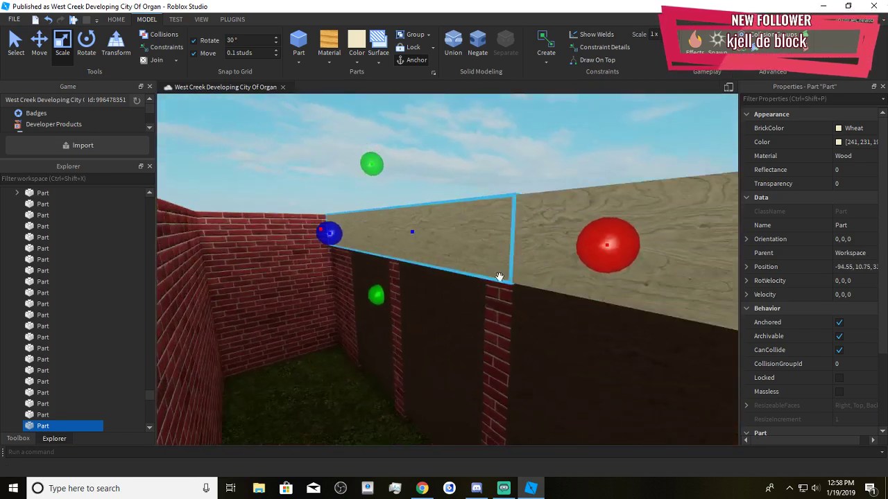
# Lower the shortened panel below the upper one and extend it to the floor behind the fixed bookshelves
pyautogui.press('s')
pyautogui.click(39, 48)
pyautogui.moveTo(379, 148); pyautogui.dragTo(393, 214)
pyautogui.moveTo(393, 214)
pyautogui.mouseDown(button='right')
pyautogui.moveTo(375, 215)
pyautogui.moveTo(409, 211)
pyautogui.moveTo(398, 208)
pyautogui.mouseUp(button='right')
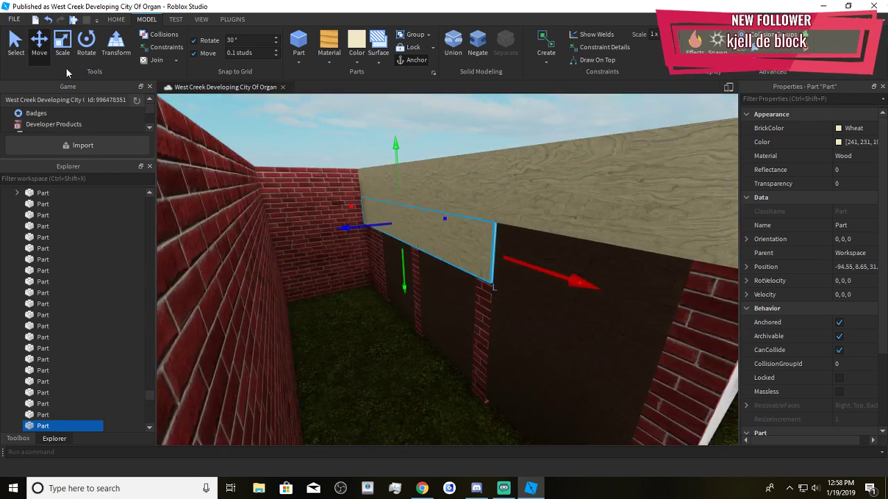
pyautogui.click(62, 45)
pyautogui.scroll(2, 366, 316)
pyautogui.scroll(1, 367, 265)
pyautogui.scroll(-2, 416, 246)
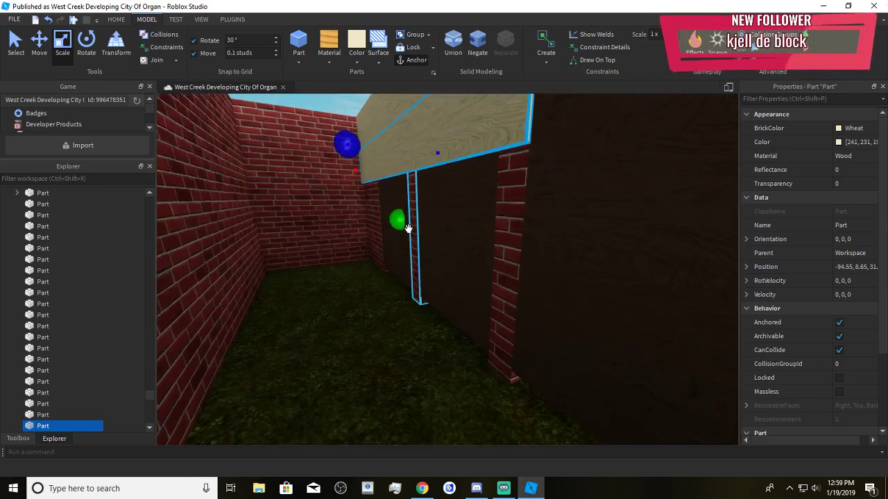
pyautogui.moveTo(400, 224); pyautogui.dragTo(413, 323)
pyautogui.scroll(2, 411, 312)
pyautogui.moveTo(412, 321); pyautogui.dragTo(446, 257, button='right')
pyautogui.scroll(-4, 408, 299)
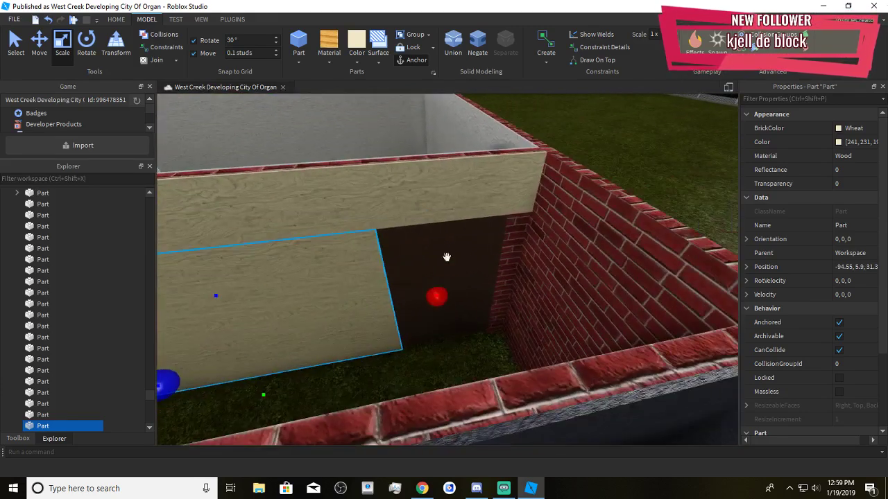
# Duplicate the upper rear panel and shrink the copy to a short piece at the end wall beside the hidden door
pyautogui.click(492, 203)
pyautogui.moveTo(491, 204); pyautogui.dragTo(356, 173, button='right')
pyautogui.hotkey('ctrl', 'd')
pyautogui.moveTo(251, 145); pyautogui.dragTo(445, 235)
pyautogui.moveTo(409, 208); pyautogui.dragTo(445, 235, button='right')
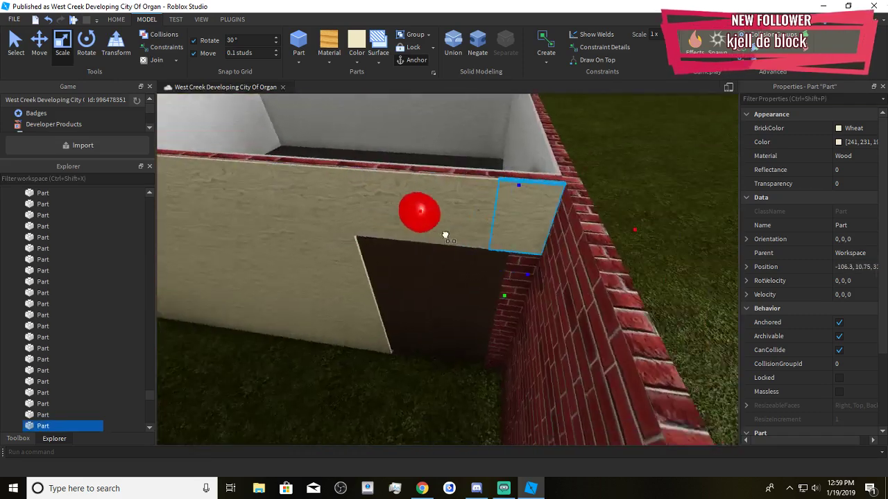
pyautogui.moveTo(446, 235); pyautogui.dragTo(450, 235)
pyautogui.moveTo(445, 235); pyautogui.dragTo(449, 235, button='right')
# Reshape the short piece into a thin panel across the end brick wall and extend it down to the floor
pyautogui.moveTo(513, 251); pyautogui.dragTo(536, 258)
pyautogui.moveTo(525, 266); pyautogui.dragTo(537, 257, button='right')
pyautogui.moveTo(537, 257); pyautogui.dragTo(611, 229)
pyautogui.scroll(3, 523, 279)
pyautogui.moveTo(522, 280); pyautogui.dragTo(522, 276, button='right')
pyautogui.scroll(-2, 499, 251)
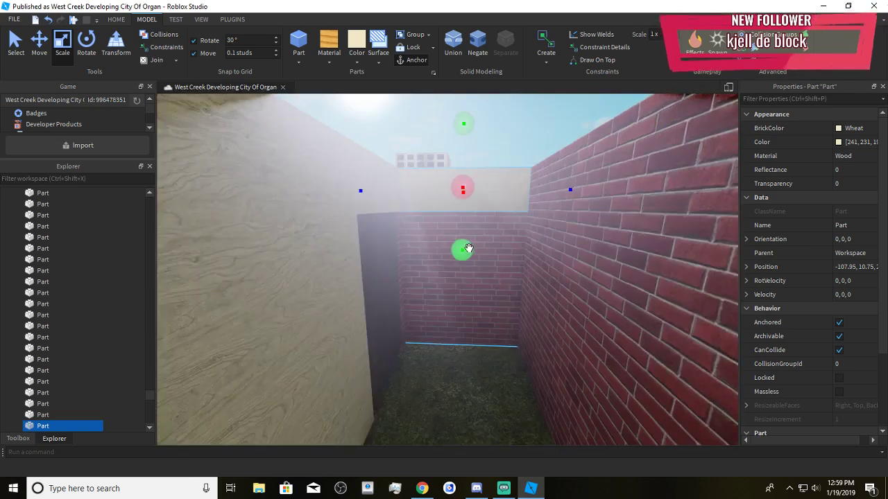
pyautogui.moveTo(467, 248); pyautogui.dragTo(475, 380)
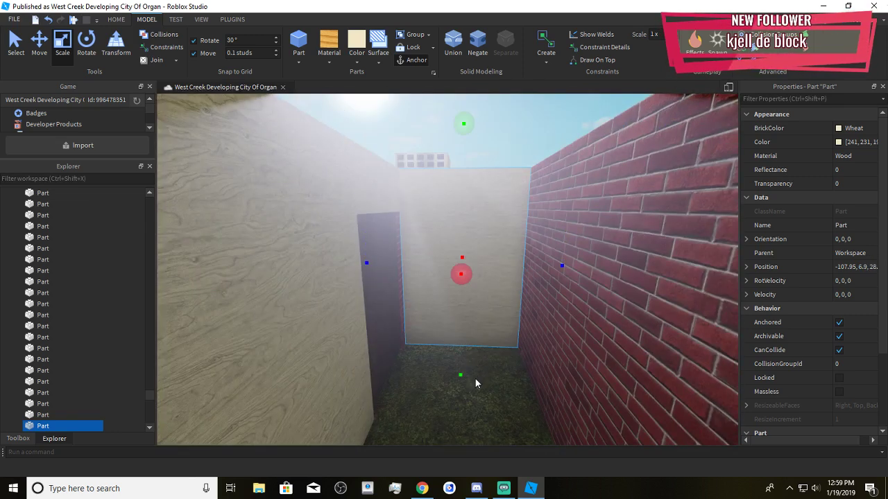
# Make a panel from the end wall's wood and stretch it along the long brick wall opposite the bookshelves
pyautogui.scroll(3, 403, 321)
pyautogui.moveTo(618, 276); pyautogui.dragTo(613, 301)
pyautogui.moveTo(619, 277); pyautogui.dragTo(612, 301, button='right')
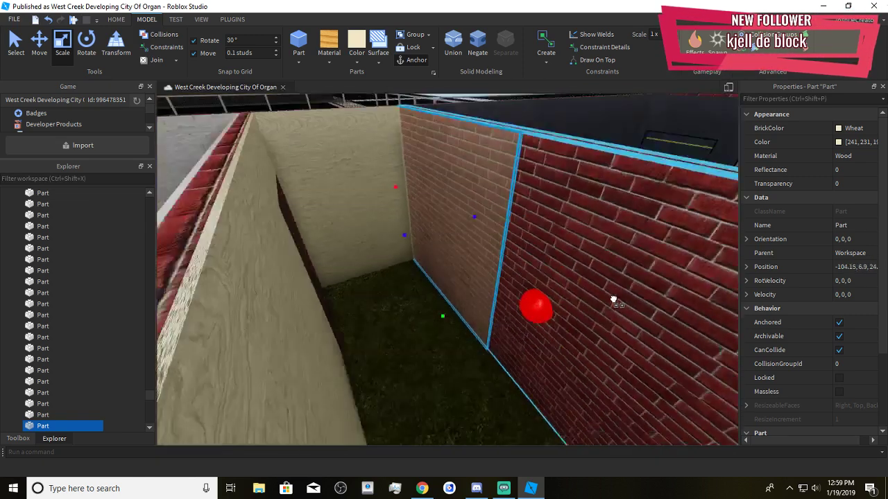
pyautogui.moveTo(612, 301); pyautogui.dragTo(610, 299)
pyautogui.moveTo(612, 300); pyautogui.dragTo(611, 298, button='right')
pyautogui.moveTo(611, 299); pyautogui.dragTo(553, 298)
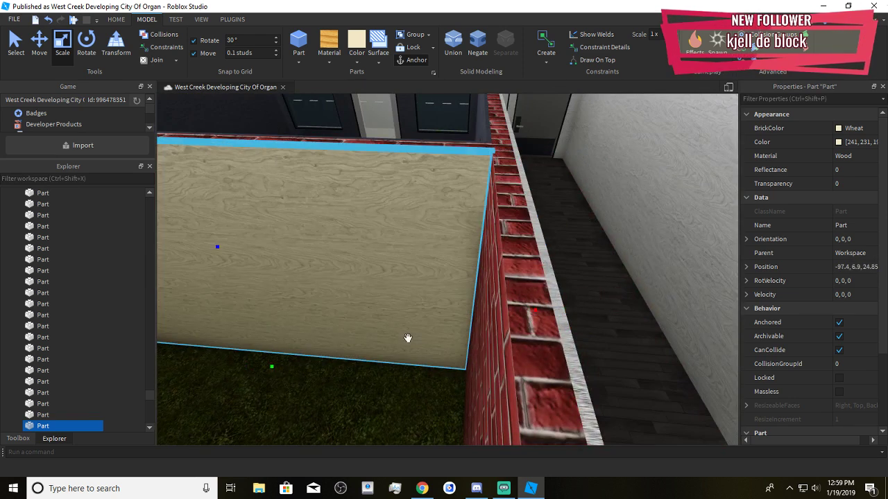
# Duplicate the lower rear panel and reduce the copy to a narrow strip covering the brick between the door and end wall
pyautogui.click(400, 379)
pyautogui.moveTo(400, 380); pyautogui.dragTo(337, 293, button='right')
pyautogui.click(336, 292)
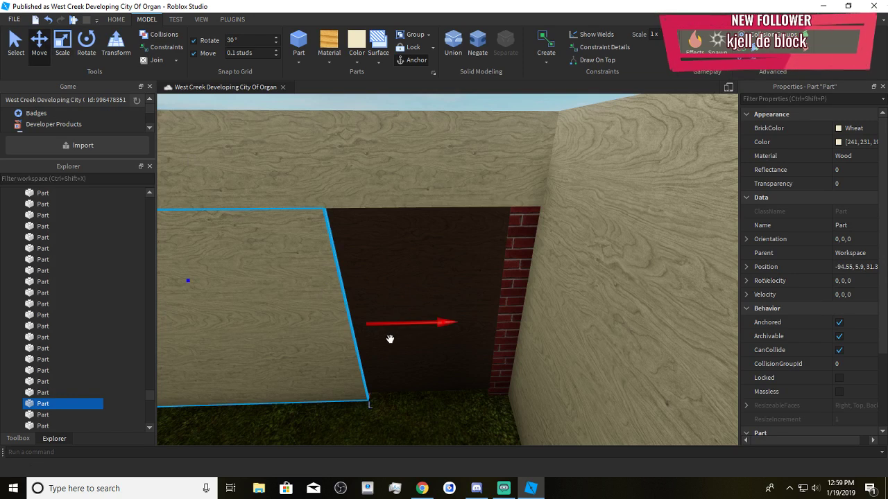
pyautogui.click(390, 339)
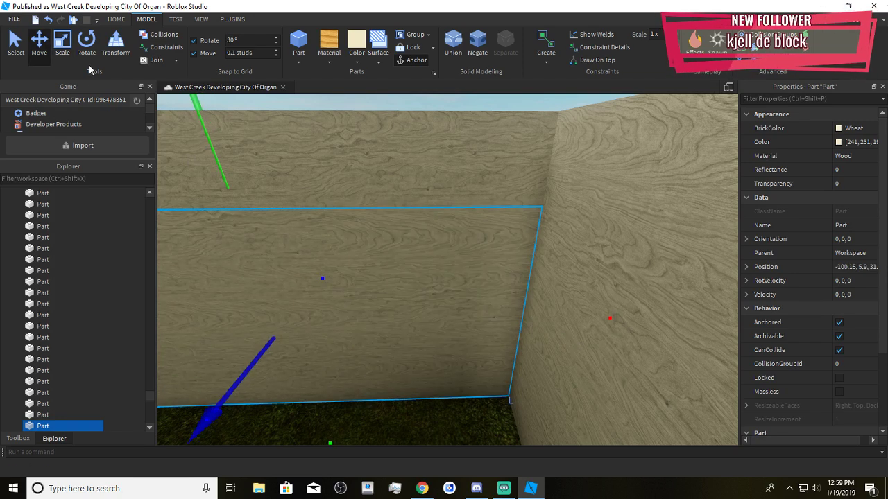
pyautogui.hotkey('ctrl', '3')
pyautogui.moveTo(565, 344); pyautogui.dragTo(271, 191, button='right')
pyautogui.moveTo(274, 254); pyautogui.dragTo(555, 327)
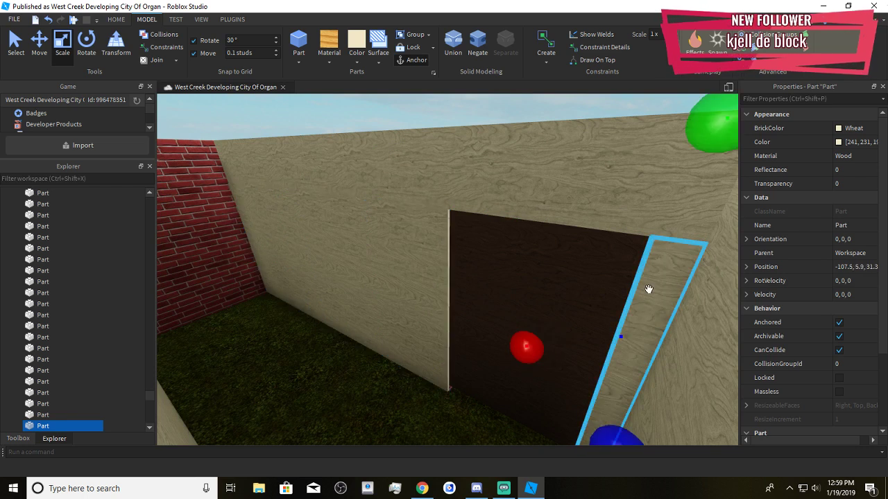
pyautogui.click(394, 402)
pyautogui.moveTo(391, 407); pyautogui.dragTo(391, 407, button='right')
pyautogui.moveTo(518, 389); pyautogui.dragTo(518, 389, button='right')
pyautogui.press('s')
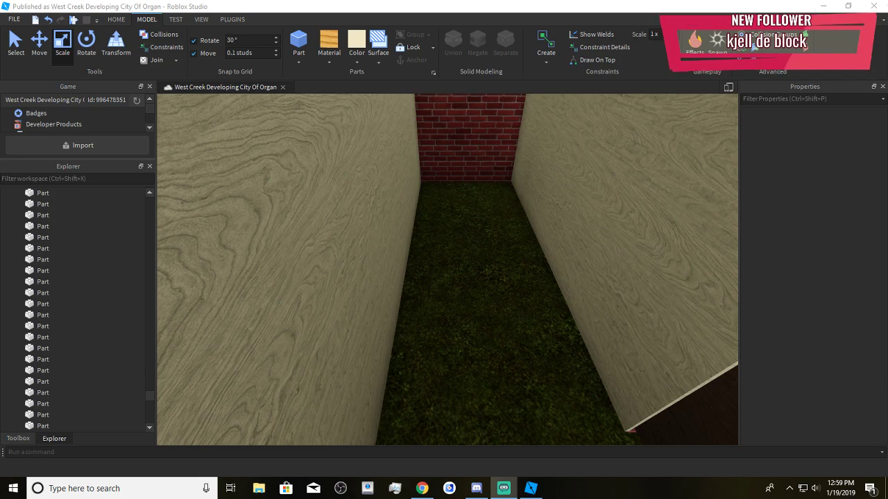
pyautogui.moveTo(493, 306); pyautogui.dragTo(493, 307, button='right')
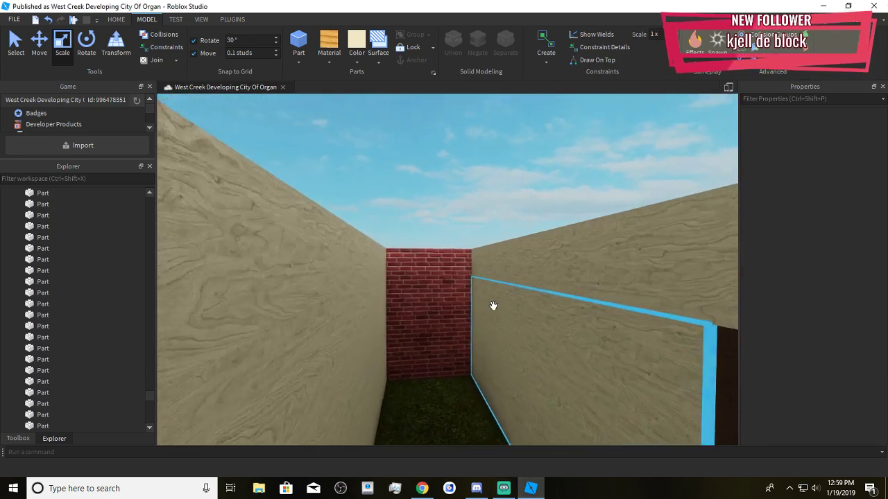
# Duplicate the long side panel and reshape the copy to cover the remaining brick end wall in wood
pyautogui.scroll(2, 493, 307)
pyautogui.click(340, 310)
pyautogui.moveTo(346, 310); pyautogui.dragTo(347, 308, button='right')
pyautogui.scroll(-3, 347, 308)
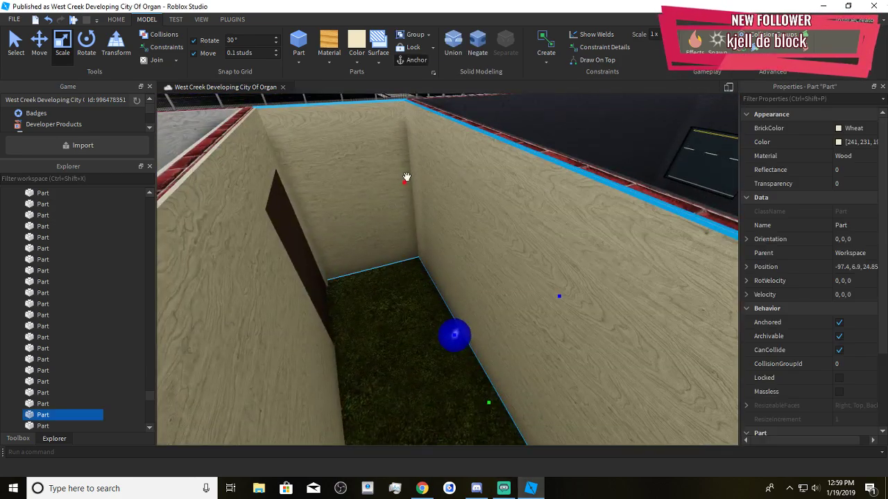
pyautogui.click(407, 179)
pyautogui.scroll(3, 416, 192)
pyautogui.moveTo(435, 192); pyautogui.dragTo(436, 193, button='right')
pyautogui.scroll(-4, 525, 198)
pyautogui.moveTo(525, 198); pyautogui.dragTo(525, 198, button='right')
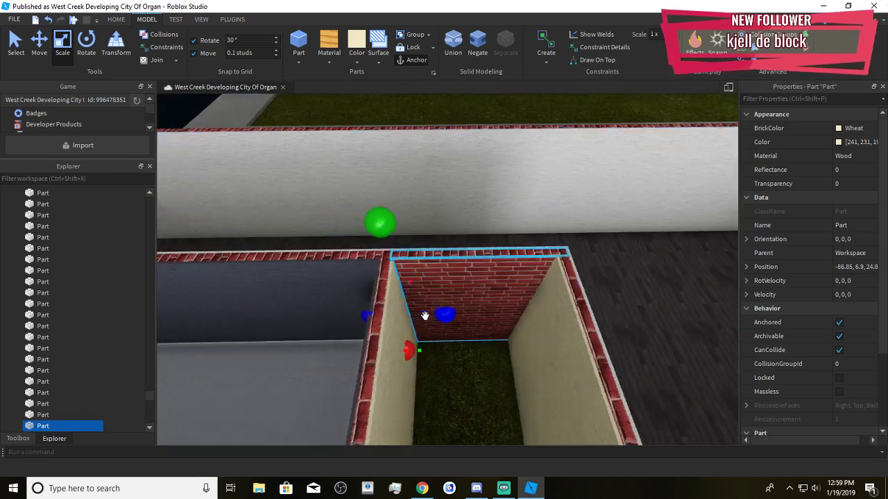
pyautogui.press('a')
pyautogui.press('d')
pyautogui.moveTo(478, 317); pyautogui.dragTo(548, 346)
# Duplicate the main room's dark plank floor and move the copy over the grass in the hidden room
pyautogui.click(464, 385)
pyautogui.moveTo(464, 385); pyautogui.dragTo(430, 287, button='right')
pyautogui.scroll(5, 464, 385)
pyautogui.scroll(-5, 464, 385)
pyautogui.click(431, 358)
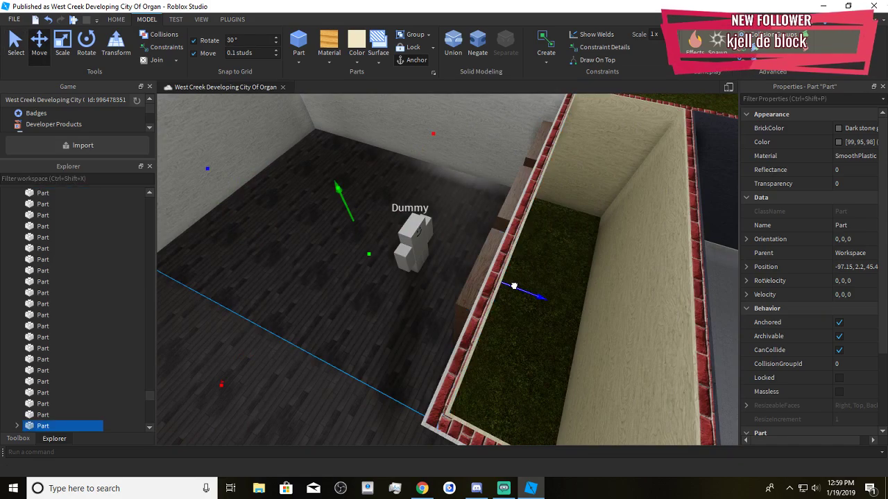
pyautogui.moveTo(520, 319); pyautogui.dragTo(449, 269, button='right')
pyautogui.scroll(5, 519, 318)
pyautogui.scroll(-5, 520, 318)
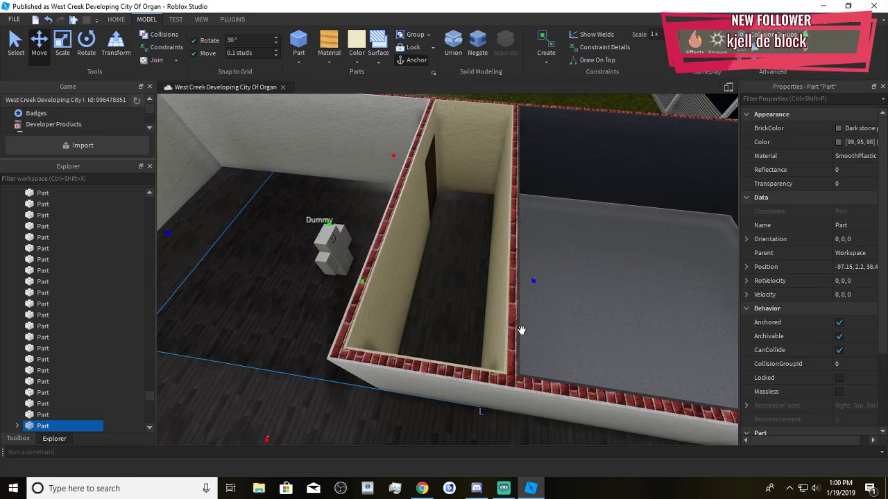
# Reduce the floor copy's width so it no longer overlaps the main room's floor
pyautogui.moveTo(522, 330); pyautogui.dragTo(521, 331, button='right')
pyautogui.press('a')
pyautogui.press('d')
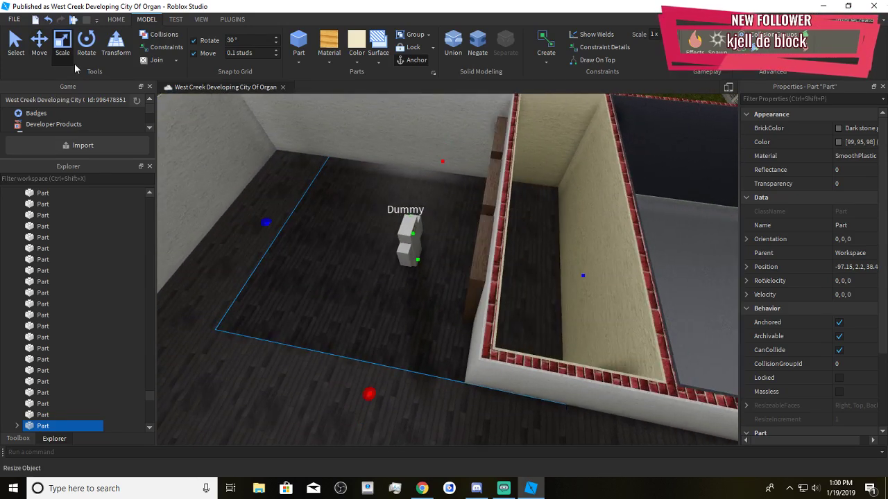
pyautogui.press('d')
pyautogui.press('w')
pyautogui.moveTo(356, 277); pyautogui.dragTo(375, 310)
pyautogui.press('s')
pyautogui.moveTo(374, 309); pyautogui.dragTo(409, 329, button='right')
pyautogui.press('w')
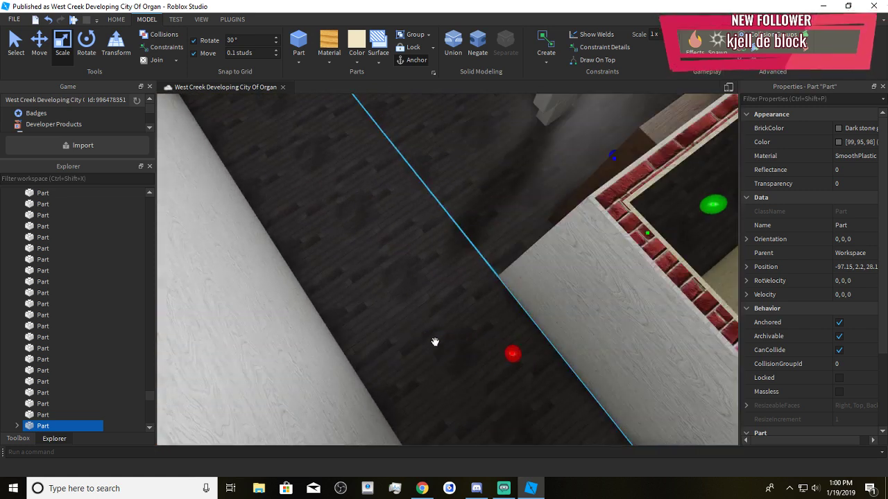
# Trim the floor copy's length and adjust its edges to fit between the hidden room's walls
pyautogui.press('s')
pyautogui.moveTo(459, 355); pyautogui.dragTo(446, 350)
pyautogui.press('d')
pyautogui.press('w')
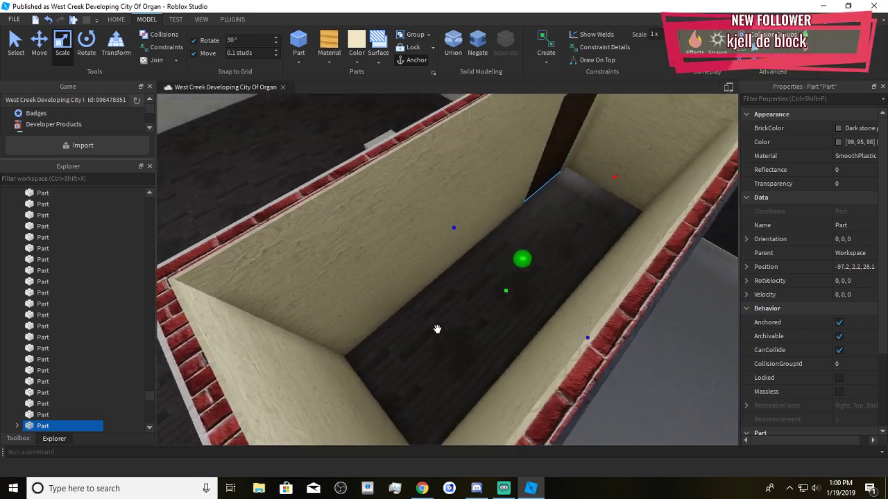
pyautogui.moveTo(437, 329); pyautogui.dragTo(434, 329, button='right')
pyautogui.press('w')
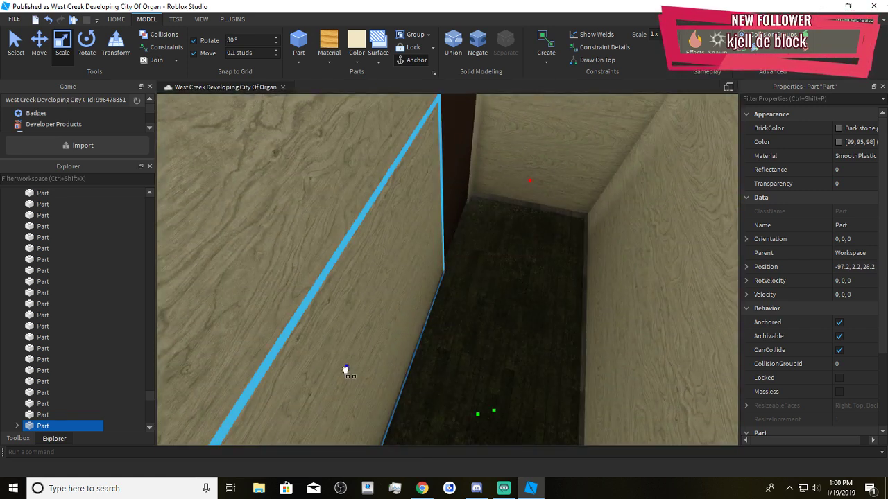
pyautogui.click(487, 341)
pyautogui.press('w')
pyautogui.press('w')
pyautogui.moveTo(489, 333); pyautogui.dragTo(488, 333, button='right')
pyautogui.press('s')
pyautogui.press('s')
pyautogui.click(490, 337)
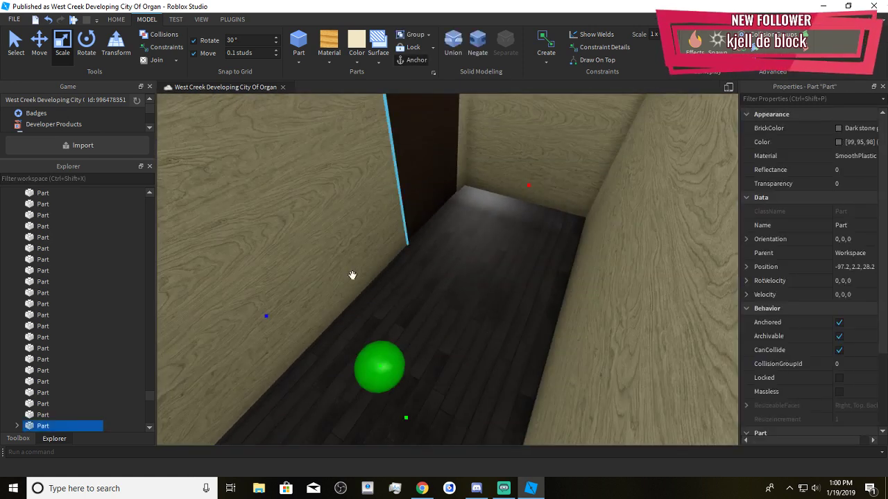
# Try the hidden room's floor in Pine Cone, Medium green and Quill grey
pyautogui.click(358, 62)
pyautogui.click(402, 238)
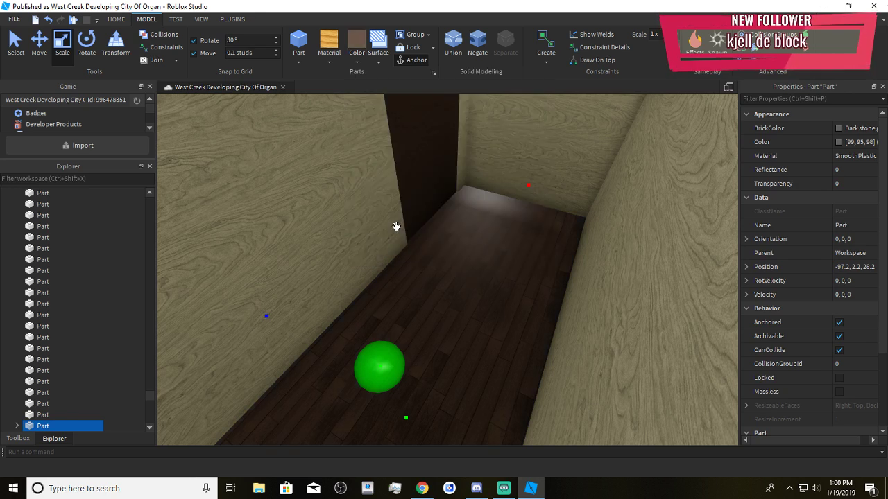
pyautogui.click(358, 61)
pyautogui.click(386, 161)
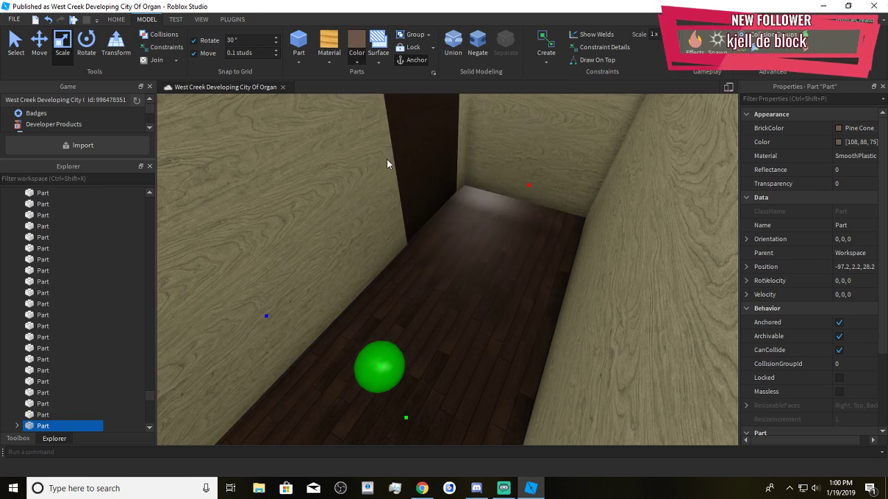
pyautogui.click(364, 63)
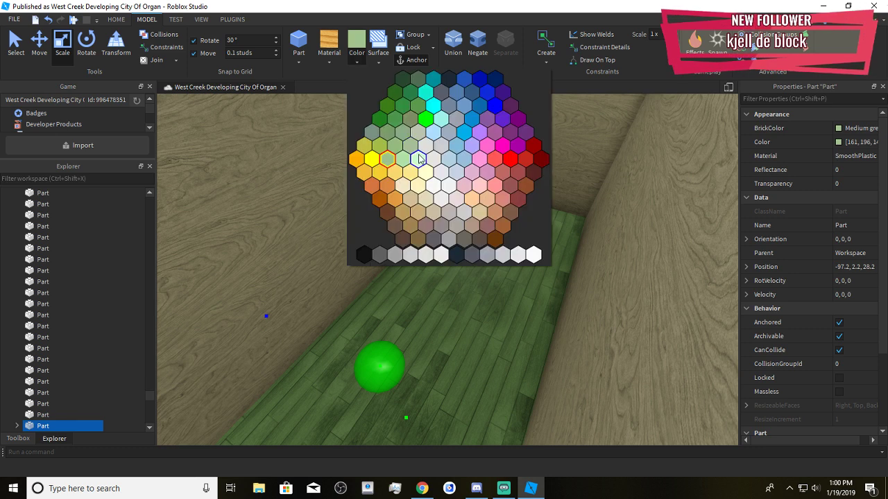
pyautogui.click(419, 160)
# Try the hidden room's floor in Flint and Dark taupe
pyautogui.click(357, 63)
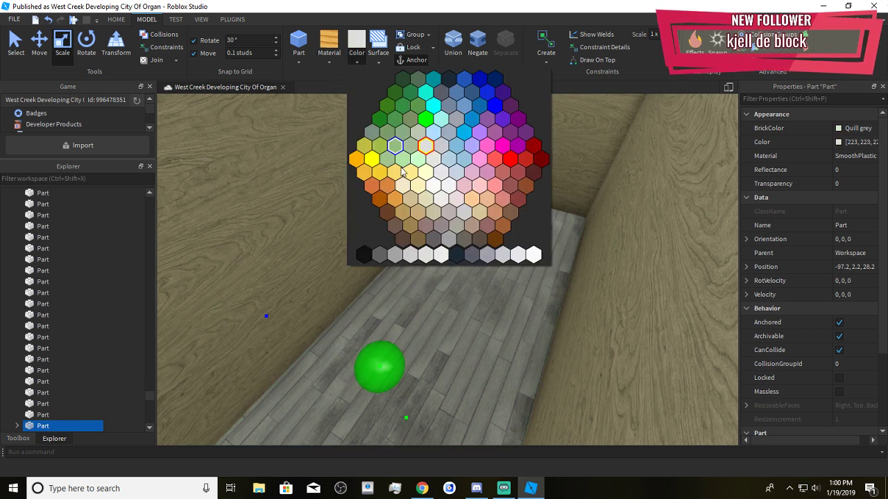
pyautogui.click(478, 240)
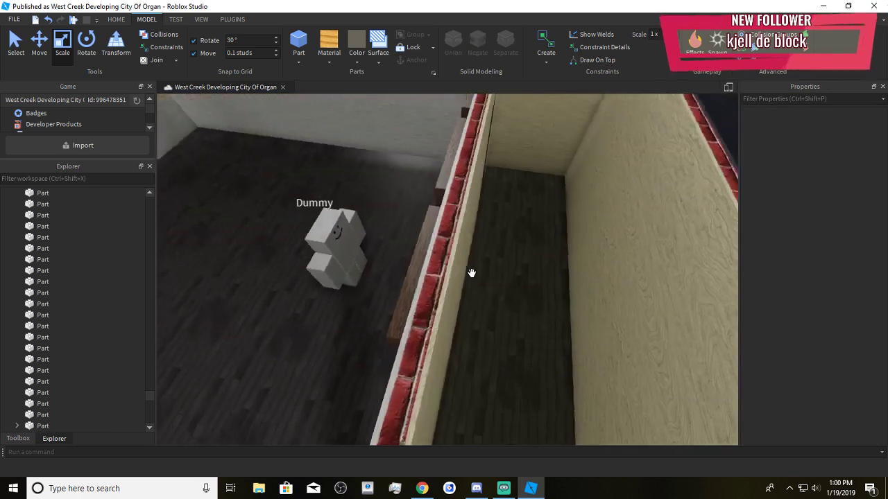
pyautogui.click(485, 285)
pyautogui.click(358, 63)
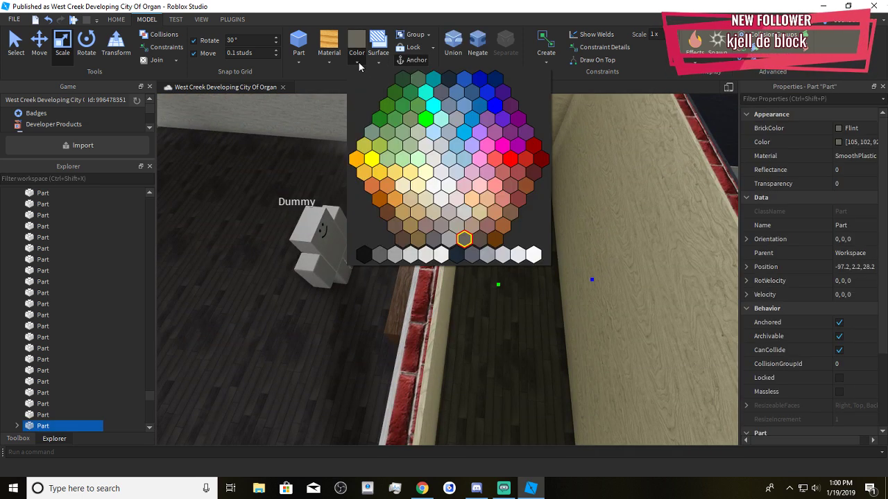
pyautogui.click(435, 241)
pyautogui.click(488, 297)
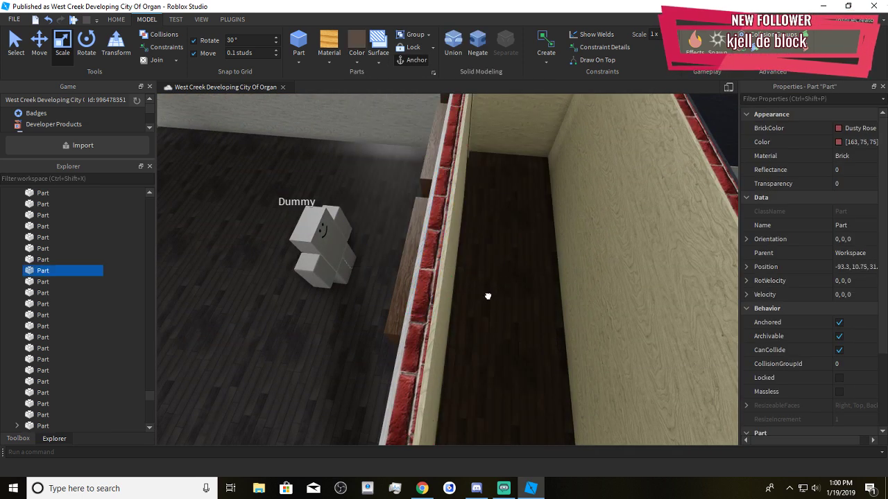
# Recolor the hidden room's floor dark grey to match the main room's floor
pyautogui.click(357, 62)
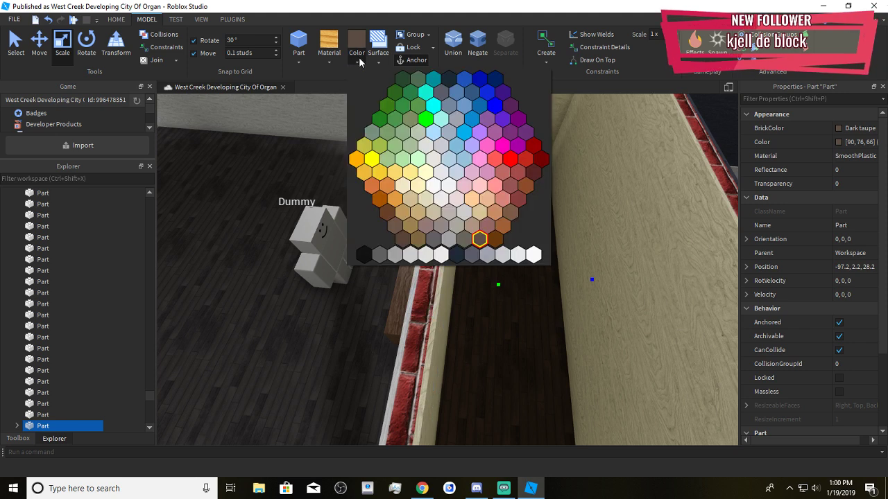
pyautogui.click(433, 239)
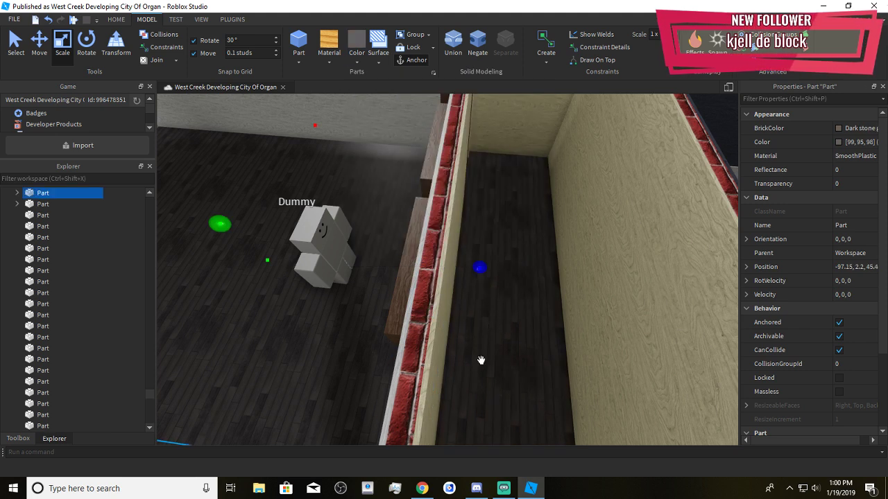
pyautogui.moveTo(497, 361); pyautogui.dragTo(499, 358, button='right')
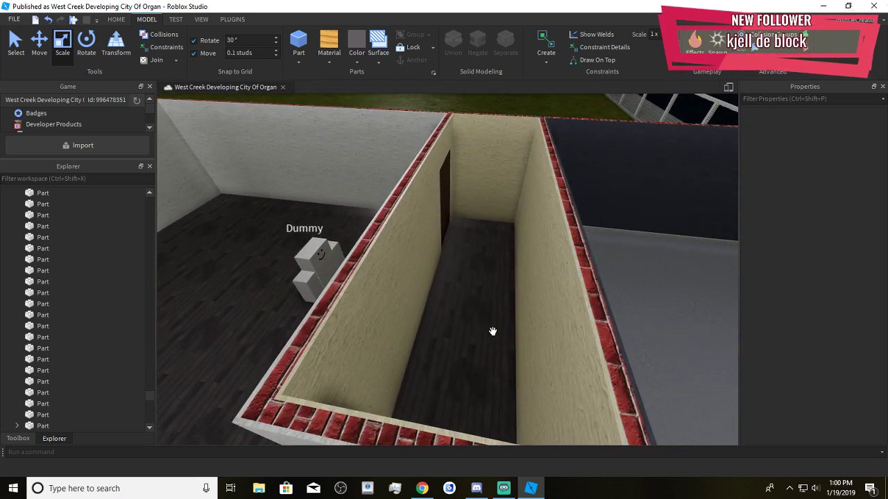
pyautogui.moveTo(492, 331); pyautogui.dragTo(492, 332, button='right')
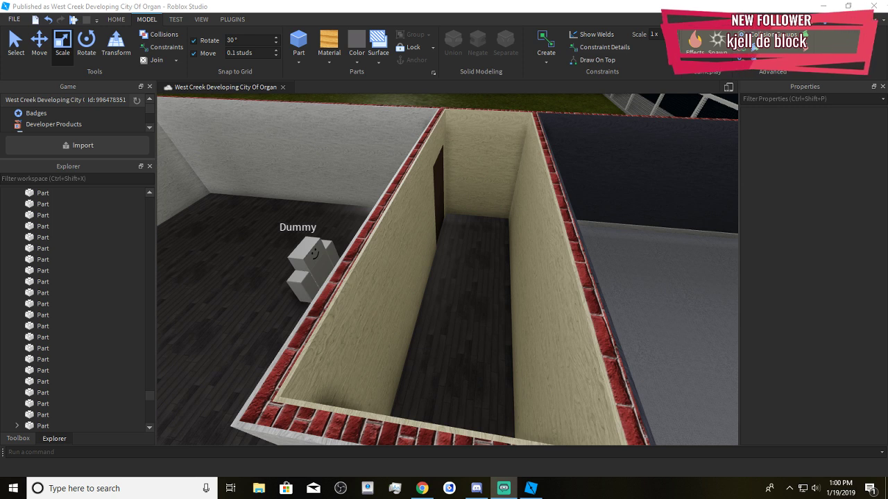
# Add an anchored wood block on the hidden room's floor and color it Medium stone grey
pyautogui.click(529, 301)
pyautogui.moveTo(539, 316); pyautogui.dragTo(540, 316, button='right')
pyautogui.press('s')
pyautogui.press('w')
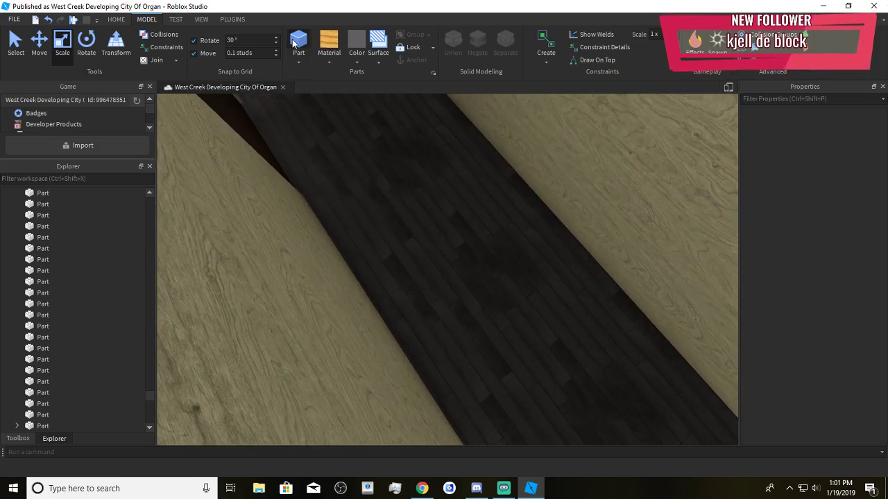
pyautogui.click(294, 43)
pyautogui.moveTo(666, 289); pyautogui.dragTo(511, 239, button='right')
pyautogui.moveTo(511, 188); pyautogui.dragTo(490, 229)
pyautogui.moveTo(489, 232); pyautogui.dragTo(472, 287, button='right')
pyautogui.click(336, 55)
pyautogui.click(353, 58)
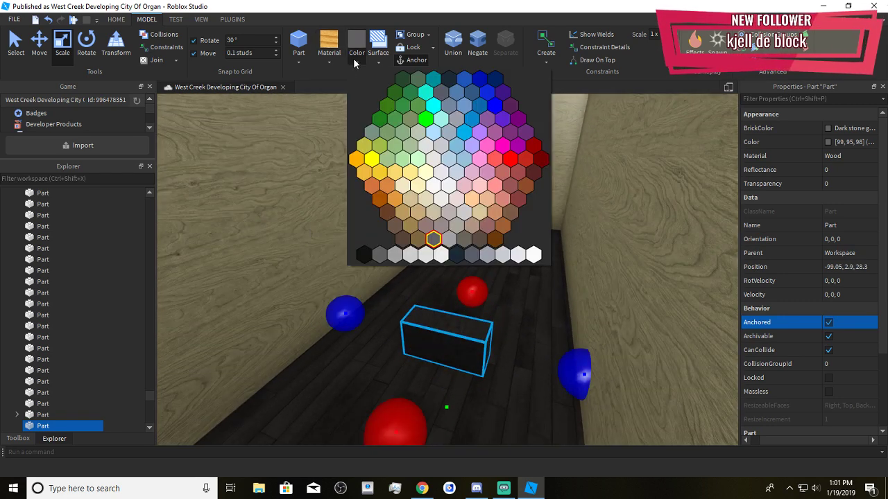
pyautogui.click(409, 256)
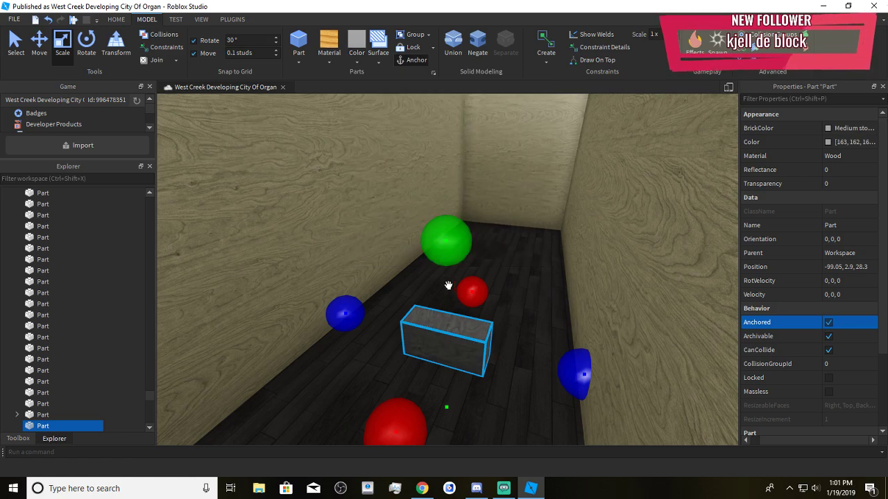
# Move the dummy into the hidden room beside the new grey block as a size reference
pyautogui.moveTo(452, 289); pyautogui.dragTo(451, 364, button='right')
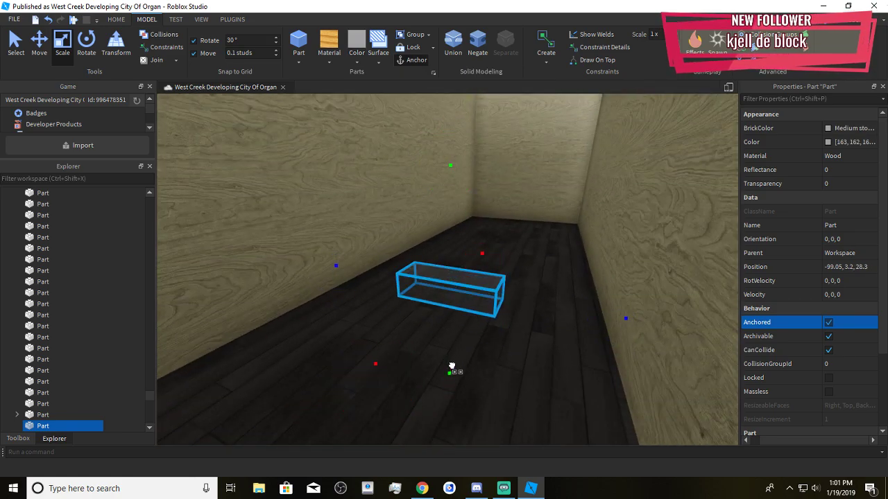
pyautogui.moveTo(455, 387); pyautogui.dragTo(459, 381)
pyautogui.press('s')
pyautogui.moveTo(459, 381); pyautogui.dragTo(469, 377, button='right')
pyautogui.click(484, 359)
pyautogui.scroll(5, 484, 359)
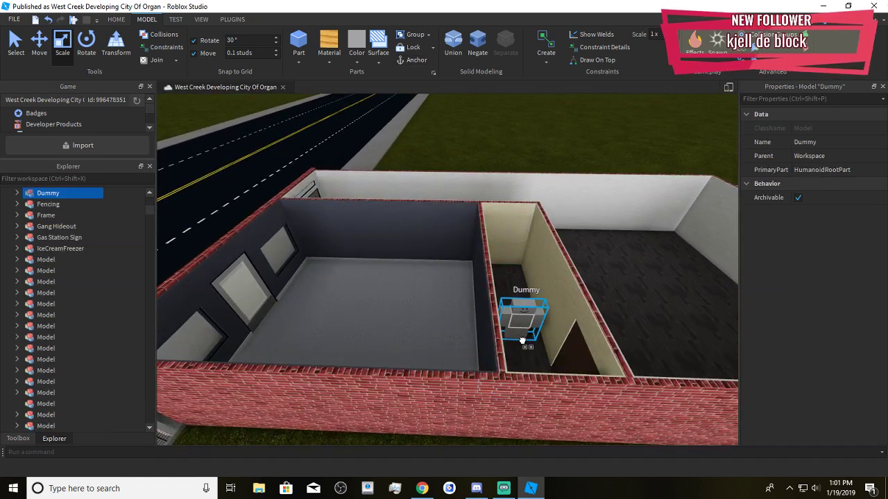
pyautogui.click(517, 361)
pyautogui.scroll(5, 517, 361)
pyautogui.click(519, 350)
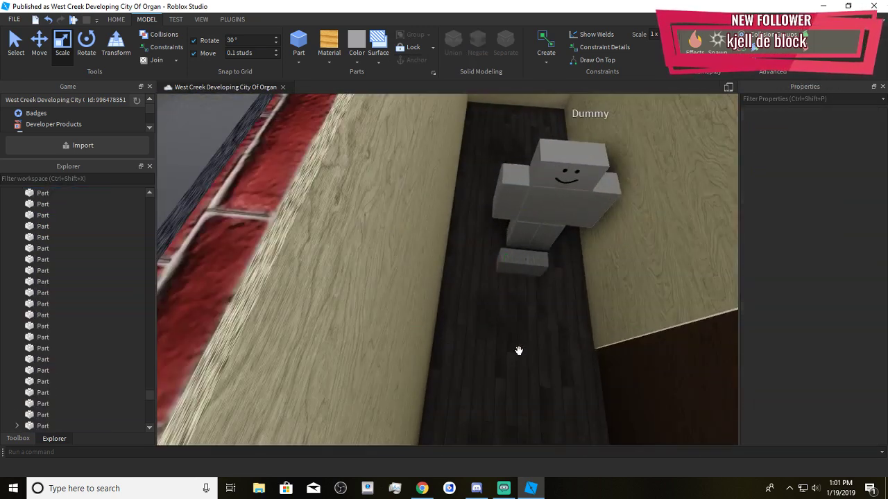
pyautogui.scroll(4, 519, 351)
pyautogui.scroll(-3, 519, 351)
pyautogui.scroll(-4, 519, 351)
pyautogui.moveTo(519, 350); pyautogui.dragTo(519, 351, button='right')
# Move the grey block toward the hidden room's side wall next to the doorway
pyautogui.click(406, 250)
pyautogui.hotkey('ctrl', '1')
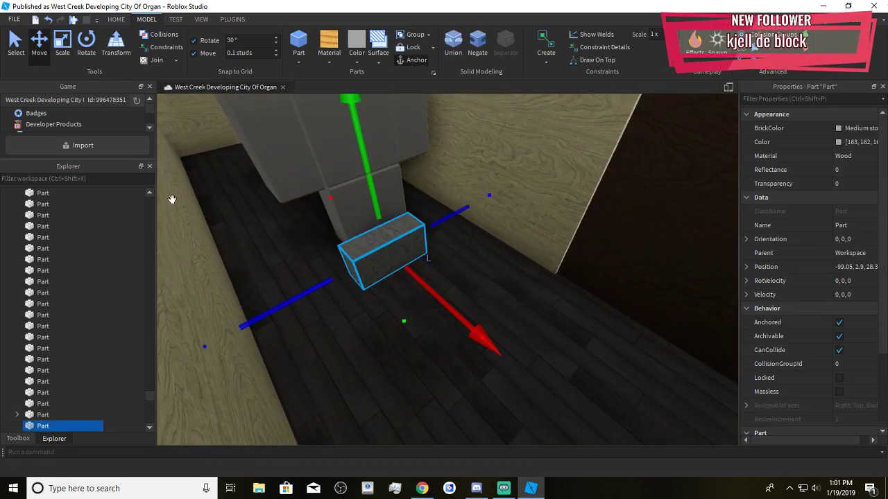
pyautogui.moveTo(412, 293); pyautogui.dragTo(539, 229)
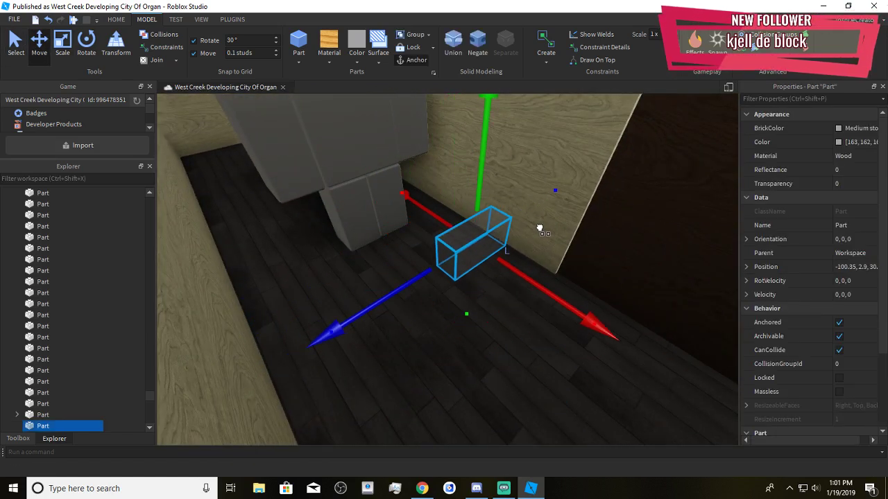
# Stretch the grey block across the hidden room's width and adjust its depth to form the first stair step
pyautogui.click(72, 45)
pyautogui.moveTo(424, 274); pyautogui.dragTo(444, 281, button='right')
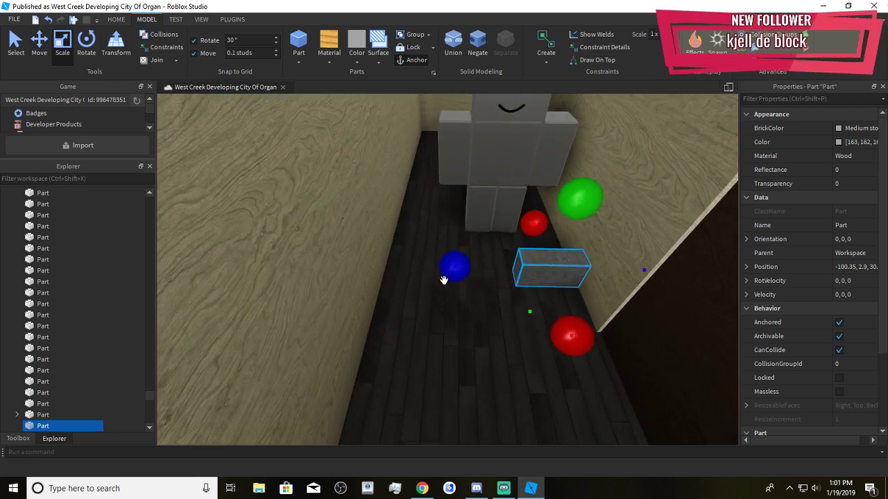
pyautogui.moveTo(443, 279); pyautogui.dragTo(331, 271)
pyautogui.moveTo(422, 275); pyautogui.dragTo(458, 268, button='right')
pyautogui.moveTo(501, 243); pyautogui.dragTo(516, 240)
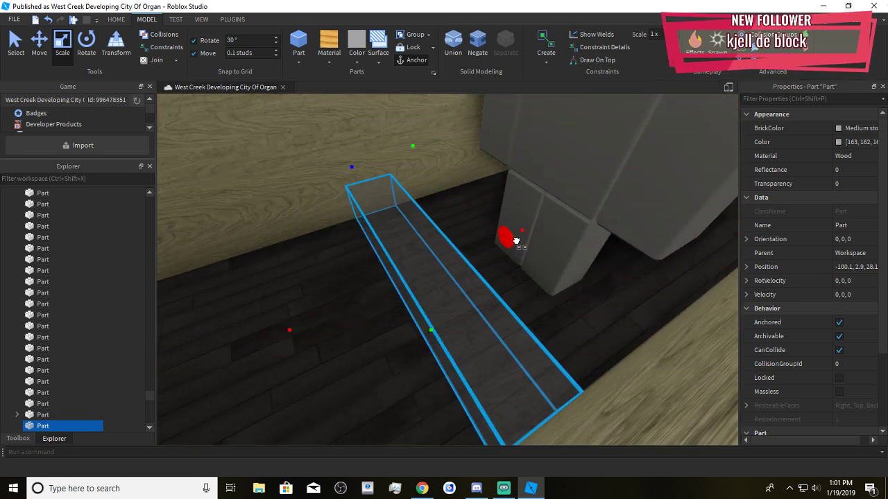
pyautogui.moveTo(515, 280); pyautogui.dragTo(517, 283, button='right')
pyautogui.moveTo(505, 332); pyautogui.dragTo(506, 333, button='right')
pyautogui.press('w')
pyautogui.press('s')
pyautogui.press('w')
# Duplicate the first stair step and place the copy behind and above it as the second step
pyautogui.click(40, 43)
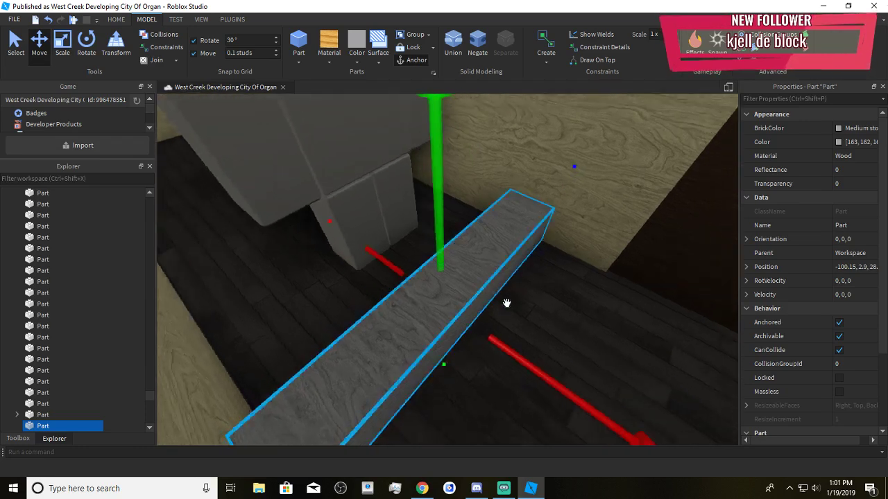
pyautogui.moveTo(451, 303); pyautogui.dragTo(514, 349, button='right')
pyautogui.press('s')
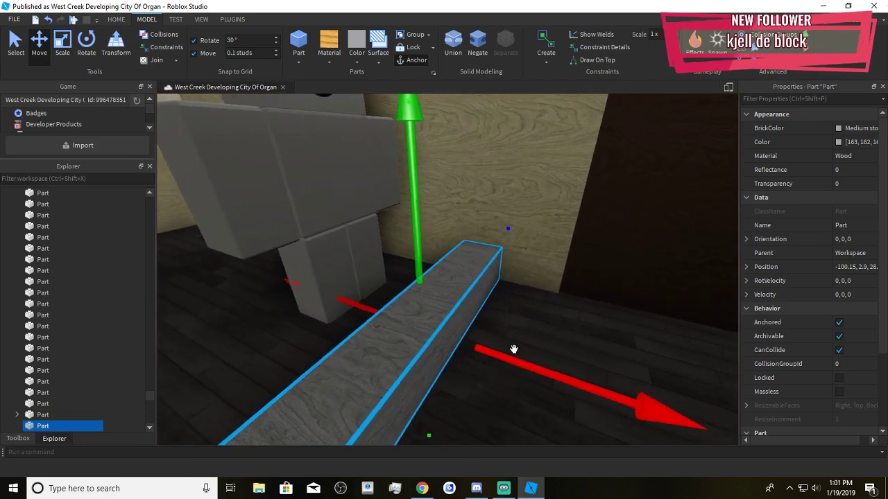
pyautogui.hotkey('ctrl', 'd')
pyautogui.moveTo(535, 377); pyautogui.dragTo(455, 365)
pyautogui.moveTo(456, 364); pyautogui.dragTo(423, 297, button='right')
pyautogui.moveTo(436, 292); pyautogui.dragTo(452, 233)
pyautogui.moveTo(455, 241); pyautogui.dragTo(461, 251, button='right')
pyautogui.press('a')
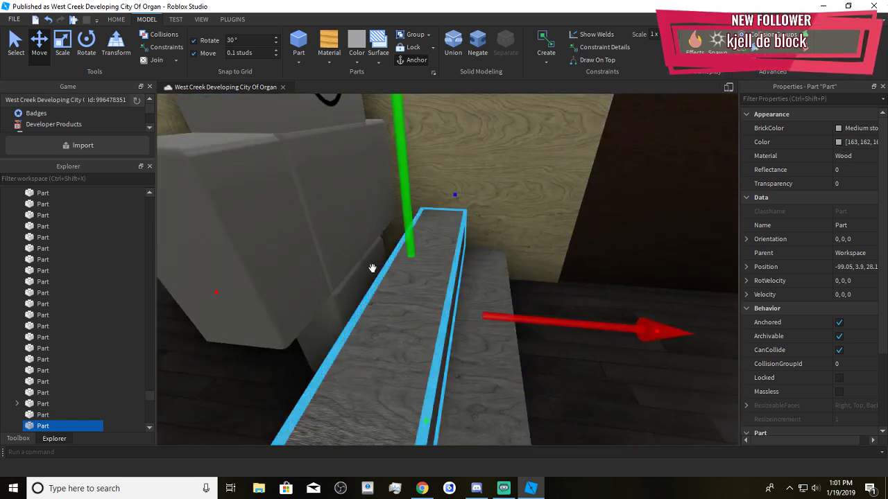
# Move the dummy to the doorway side of the stairs, clear of the steps
pyautogui.moveTo(372, 268); pyautogui.dragTo(693, 394)
pyautogui.moveTo(559, 328); pyautogui.dragTo(569, 335, button='right')
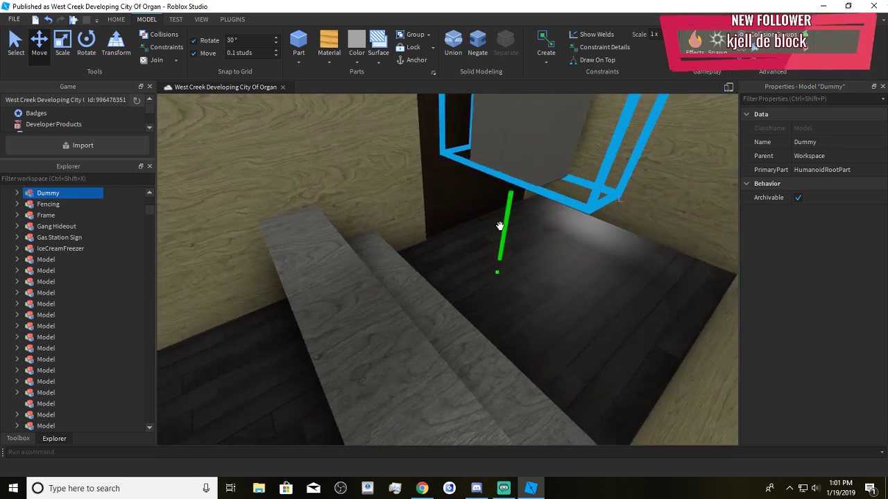
pyautogui.moveTo(500, 227); pyautogui.dragTo(559, 299)
# Duplicate the first two stair steps together and place the pair as the third and fourth steps
pyautogui.click(403, 324)
pyautogui.moveTo(416, 334); pyautogui.dragTo(584, 368, button='right')
pyautogui.keyDown('ctrl'); pyautogui.click(575, 346); pyautogui.keyUp('ctrl')
pyautogui.moveTo(601, 410); pyautogui.dragTo(310, 265, button='right')
pyautogui.moveTo(310, 265); pyautogui.dragTo(406, 233)
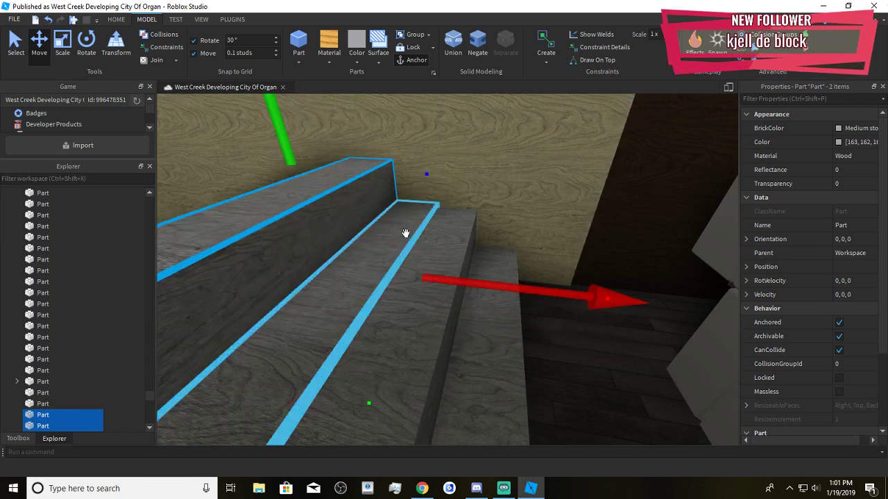
pyautogui.moveTo(446, 312); pyautogui.dragTo(441, 416, button='right')
pyautogui.moveTo(442, 416)
pyautogui.mouseDown()
pyautogui.moveTo(438, 404)
pyautogui.moveTo(448, 408)
pyautogui.mouseUp()
pyautogui.moveTo(433, 335); pyautogui.dragTo(477, 360, button='right')
# Duplicate the upper pair of stair steps and place the copies as the fifth and sixth steps
pyautogui.press('a')
pyautogui.hotkey('ctrl', 'd')
pyautogui.moveTo(571, 328); pyautogui.dragTo(471, 331)
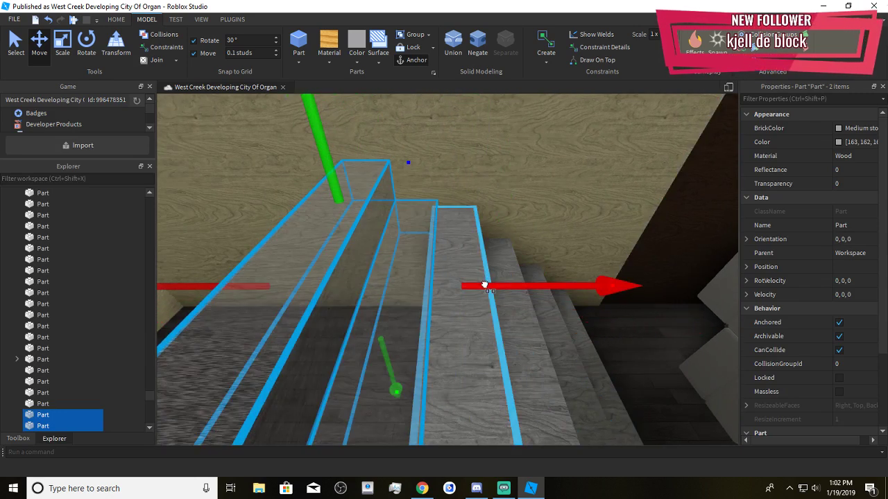
pyautogui.moveTo(484, 285); pyautogui.dragTo(482, 285)
pyautogui.moveTo(461, 339); pyautogui.dragTo(427, 278, button='right')
pyautogui.moveTo(415, 204); pyautogui.dragTo(415, 167)
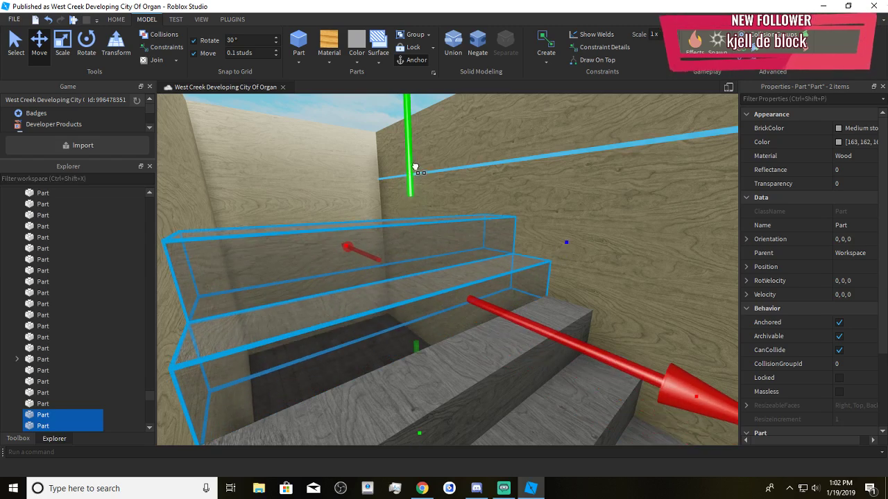
pyautogui.moveTo(415, 168); pyautogui.dragTo(417, 152, button='right')
pyautogui.moveTo(408, 160); pyautogui.dragTo(410, 166)
# Copy the top pair of stair steps again and place it as the seventh and eighth steps
pyautogui.moveTo(412, 185); pyautogui.dragTo(508, 278, button='right')
pyautogui.scroll(-6, 508, 278)
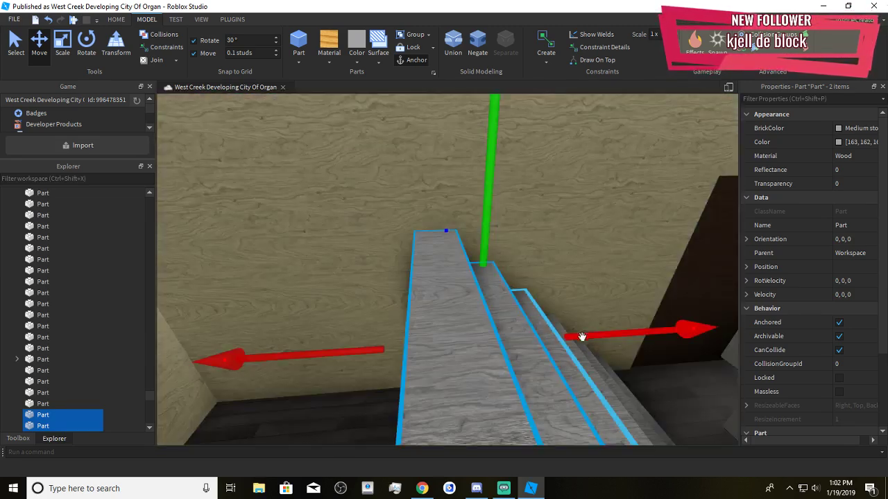
pyautogui.moveTo(322, 220); pyautogui.dragTo(305, 163)
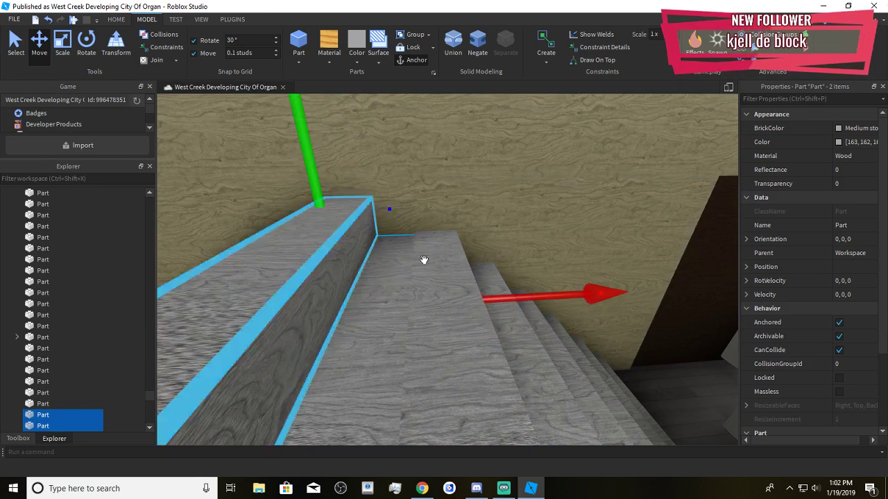
pyautogui.moveTo(494, 300); pyautogui.dragTo(482, 307)
pyautogui.moveTo(301, 164); pyautogui.dragTo(270, 93)
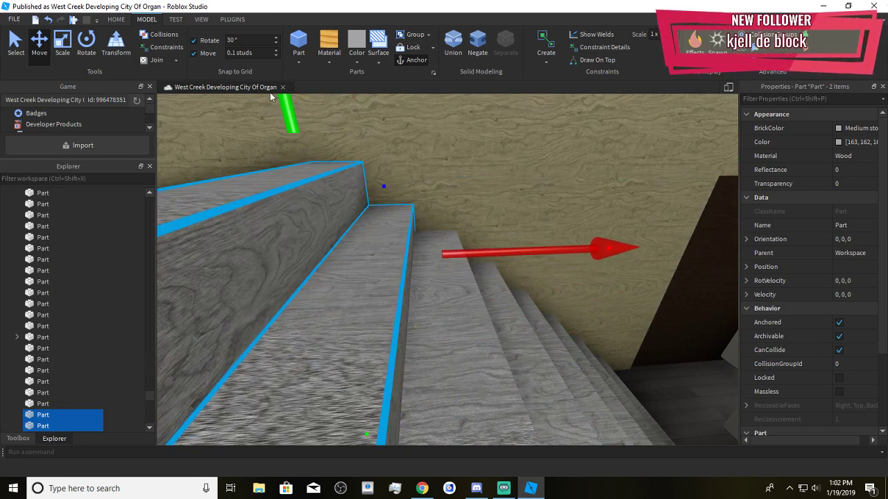
pyautogui.moveTo(295, 153); pyautogui.dragTo(352, 205, button='right')
pyautogui.moveTo(312, 126)
pyautogui.mouseDown()
pyautogui.moveTo(315, 105)
pyautogui.moveTo(316, 116)
pyautogui.mouseUp()
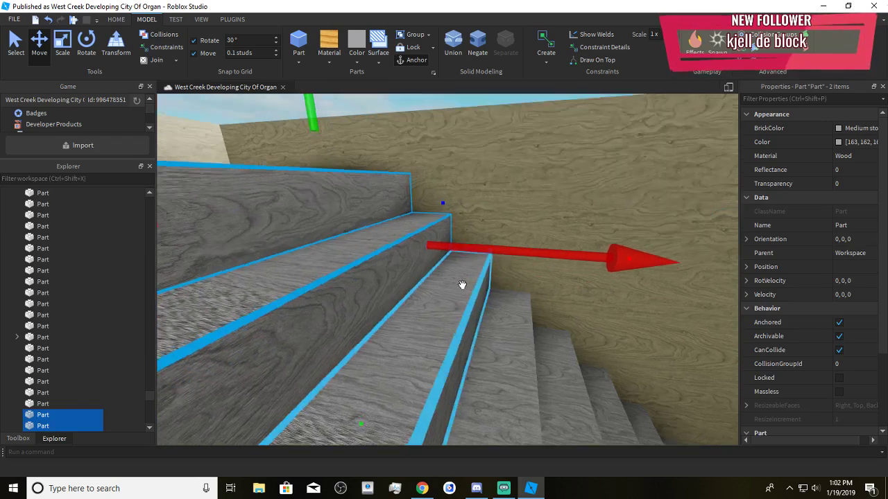
# Duplicate the two highest stair steps and place the copies as the ninth and tenth steps
pyautogui.moveTo(464, 285); pyautogui.dragTo(436, 257, button='right')
pyautogui.scroll(-5, 464, 285)
pyautogui.scroll(2, 436, 257)
pyautogui.hotkey('ctrl', 'd')
pyautogui.moveTo(418, 251); pyautogui.dragTo(412, 210)
pyautogui.hotkey('ctrl', 'z')
pyautogui.click(418, 337)
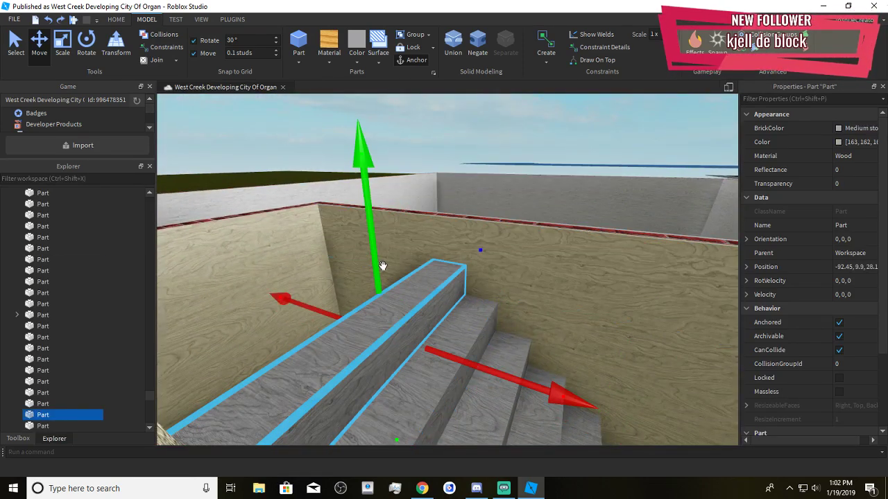
pyautogui.keyDown('ctrl'); pyautogui.click(460, 318); pyautogui.keyUp('ctrl')
pyautogui.hotkey('ctrl', 'd')
pyautogui.moveTo(393, 249); pyautogui.dragTo(387, 141)
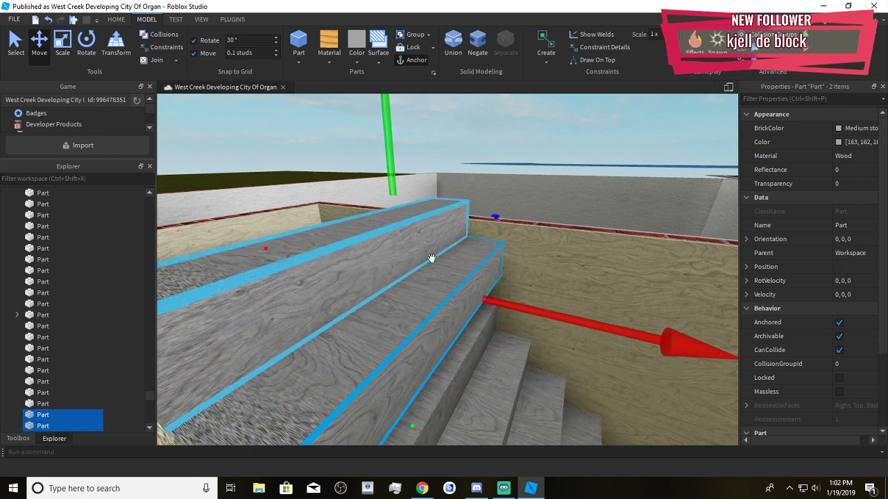
pyautogui.moveTo(531, 312); pyautogui.dragTo(348, 233)
# Scale the topmost stair step, lowering its top face toward the height of the surrounding wall
pyautogui.moveTo(348, 233); pyautogui.dragTo(422, 210, button='right')
pyautogui.click(422, 211)
pyautogui.click(371, 314)
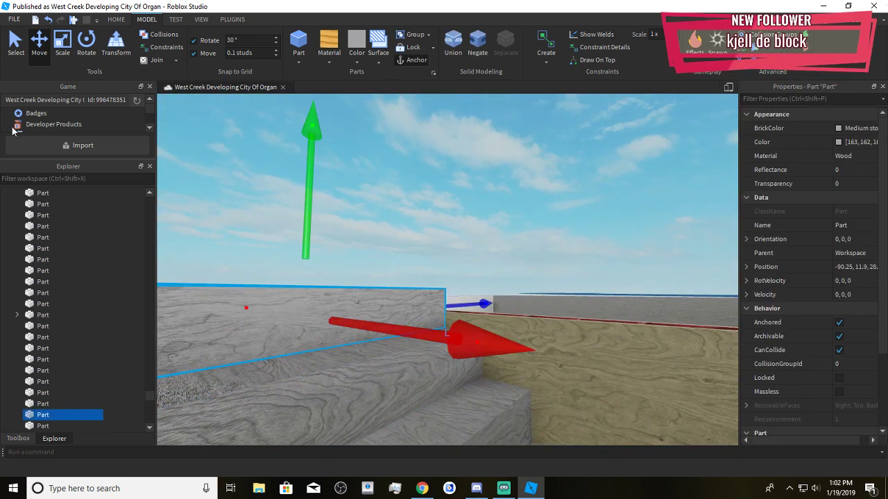
pyautogui.click(65, 51)
pyautogui.moveTo(287, 170); pyautogui.dragTo(301, 195)
pyautogui.moveTo(274, 212); pyautogui.dragTo(325, 204, button='right')
pyautogui.press('d')
pyautogui.moveTo(511, 186); pyautogui.dragTo(517, 196)
# Duplicate the dark room's wall panel beside the stairs and shrink the copy's height to a thin strip along the top
pyautogui.click(468, 169)
pyautogui.moveTo(468, 169); pyautogui.dragTo(468, 169, button='right')
pyautogui.press('w')
pyautogui.click(507, 256)
pyautogui.click(458, 232)
pyautogui.press('a')
pyautogui.moveTo(458, 232); pyautogui.dragTo(458, 232, button='right')
pyautogui.click(469, 266)
pyautogui.press('a')
pyautogui.moveTo(469, 266); pyautogui.dragTo(468, 265, button='right')
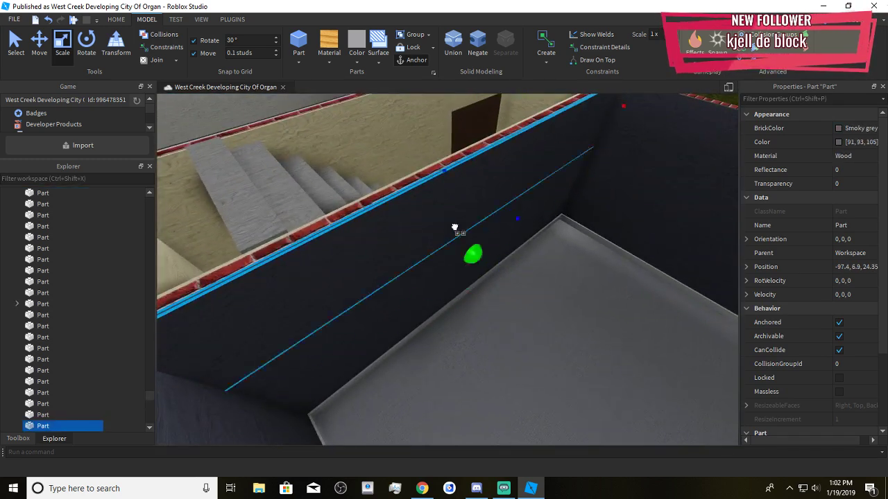
pyautogui.moveTo(455, 227); pyautogui.dragTo(475, 167)
# Stretch the thin smoky grey strip across the dark room to the street-side wall as a ceiling slab
pyautogui.moveTo(532, 182); pyautogui.dragTo(567, 287)
pyautogui.moveTo(566, 287); pyautogui.dragTo(566, 287, button='right')
pyautogui.moveTo(567, 287); pyautogui.dragTo(548, 294)
pyautogui.moveTo(566, 287); pyautogui.dragTo(548, 294, button='right')
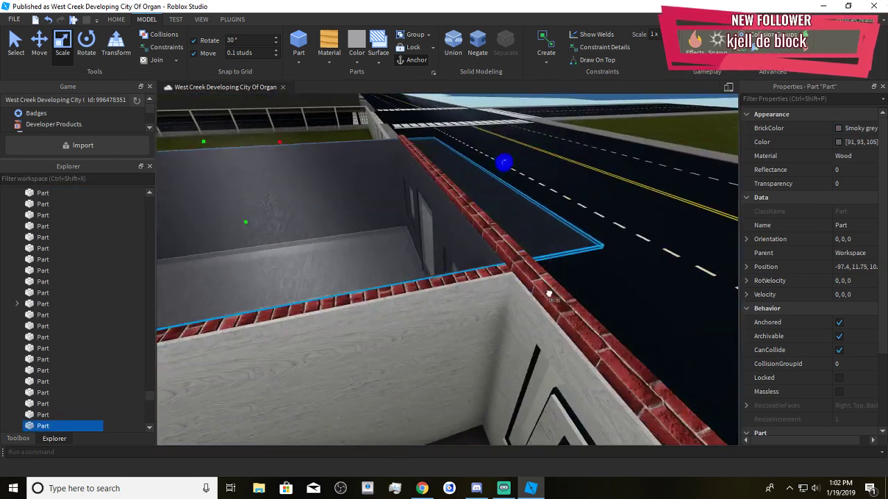
pyautogui.moveTo(549, 294); pyautogui.dragTo(498, 305)
pyautogui.moveTo(497, 305); pyautogui.dragTo(437, 285, button='right')
# Recolor the dark room's ceiling slab Ghost grey
pyautogui.click(355, 45)
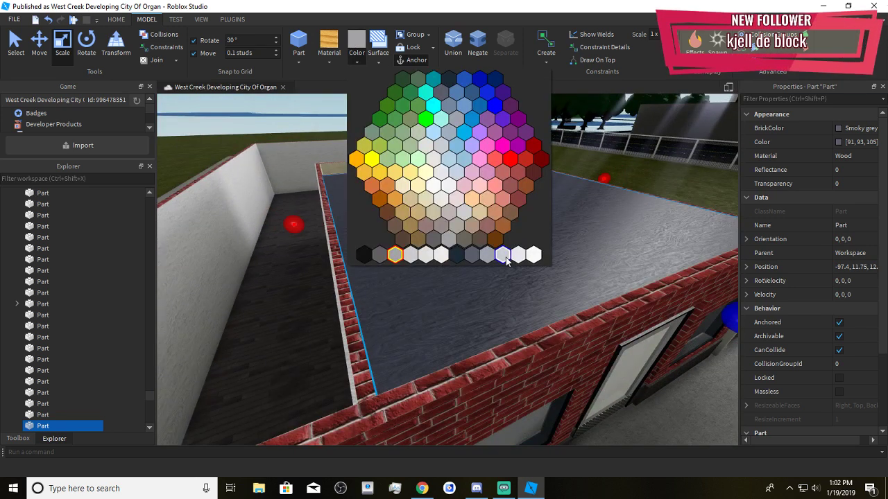
pyautogui.click(505, 255)
pyautogui.press('s')
pyautogui.press('a')
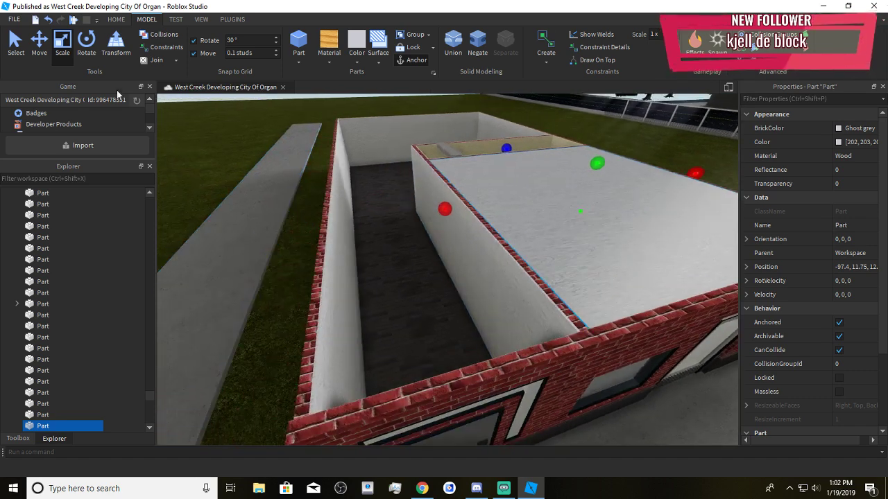
# Duplicate the Ghost grey ceiling slab and move the copy sideways over the neighbouring white hallway
pyautogui.click(40, 62)
pyautogui.moveTo(434, 211); pyautogui.dragTo(360, 277)
pyautogui.press('w')
pyautogui.moveTo(361, 277); pyautogui.dragTo(360, 274, button='right')
pyautogui.press('s')
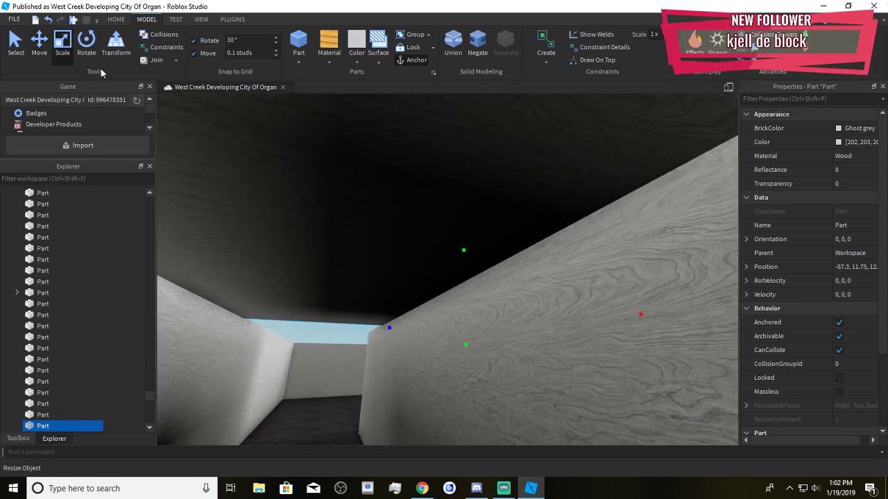
# Trim the copied ceiling slab's width so it covers only the white hallway
pyautogui.press('s')
pyautogui.moveTo(361, 229); pyautogui.dragTo(361, 230, button='right')
pyautogui.scroll(3, 480, 224)
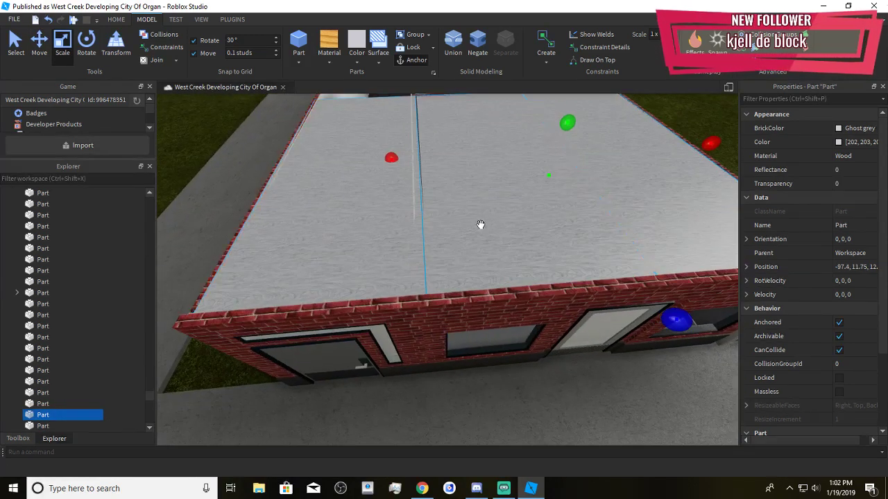
pyautogui.moveTo(591, 146); pyautogui.dragTo(441, 208)
pyautogui.scroll(4, 478, 247)
pyautogui.moveTo(483, 251); pyautogui.dragTo(473, 335, button='right')
pyautogui.scroll(-3, 474, 335)
pyautogui.scroll(3, 475, 334)
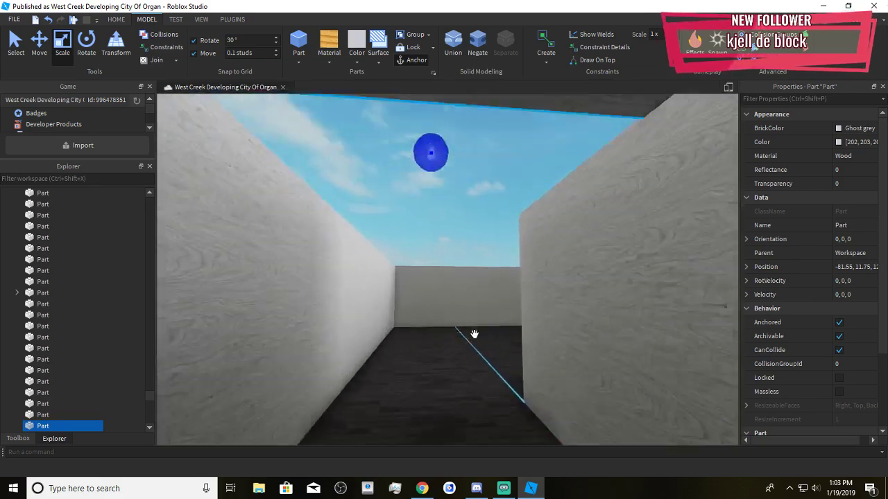
# Extend the hallway ceiling slab's length to the corner where the hallway opens into the bookshelf room
pyautogui.scroll(-10, 474, 334)
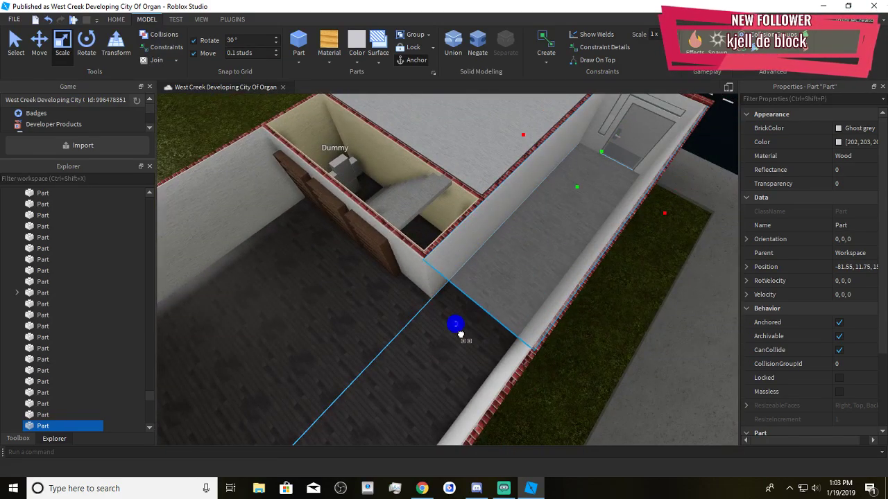
pyautogui.moveTo(469, 340); pyautogui.dragTo(468, 341)
pyautogui.moveTo(467, 340); pyautogui.dragTo(462, 349, button='right')
pyautogui.moveTo(424, 255); pyautogui.dragTo(419, 255)
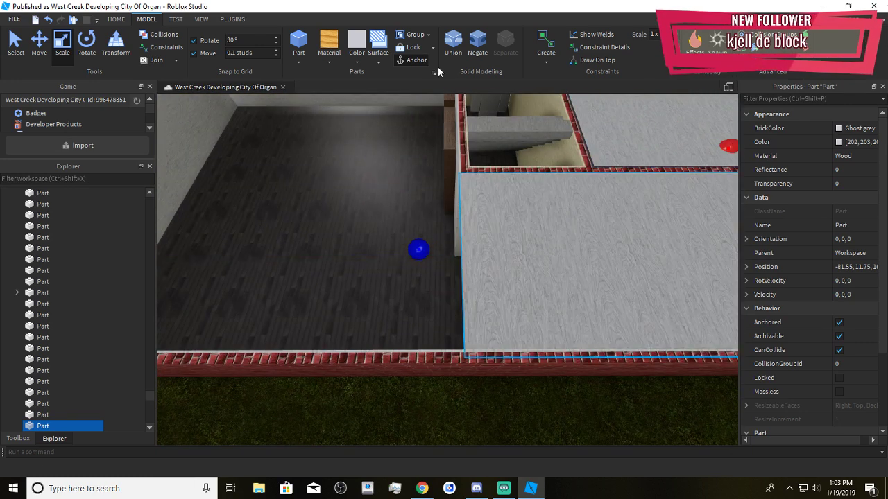
# Recolor the hallway ceiling slab Institutional white
pyautogui.click(357, 61)
pyautogui.click(532, 258)
pyautogui.press('w')
pyautogui.moveTo(382, 299); pyautogui.dragTo(382, 299, button='right')
pyautogui.press('s')
pyautogui.moveTo(463, 320); pyautogui.dragTo(463, 316, button='right')
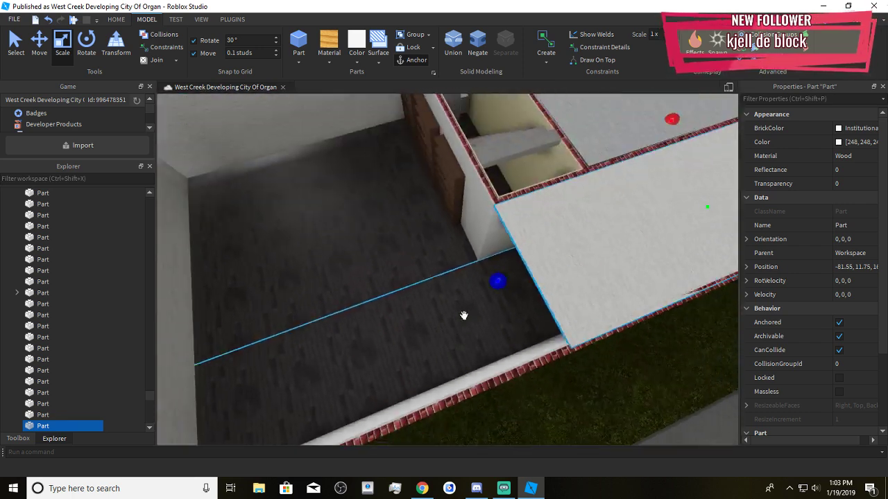
# Duplicate the white hallway ceiling slab and move the copy along the outer wall over the bookshelf room
pyautogui.moveTo(475, 285); pyautogui.dragTo(342, 440)
pyautogui.press('a')
pyautogui.press('d')
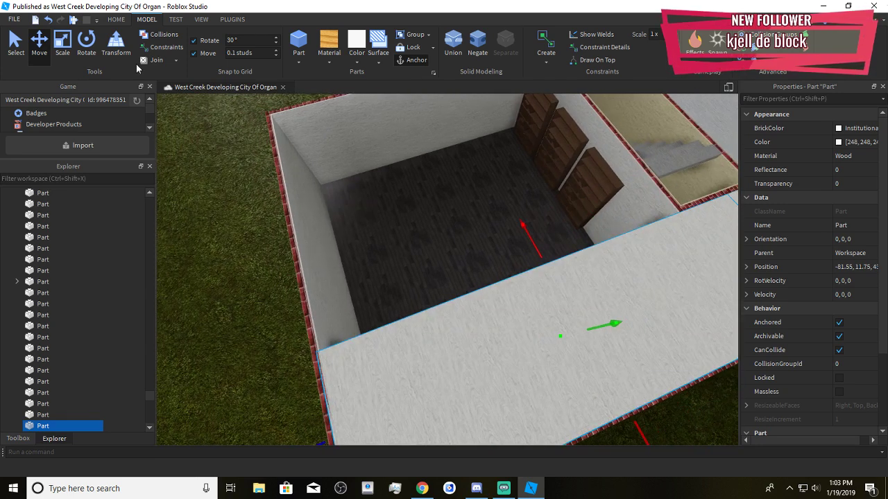
# Move the copied ceiling slab so its end sits flush against the hallway ceiling slab at the outer wall
pyautogui.press('d')
pyautogui.press('d')
pyautogui.moveTo(590, 212); pyautogui.dragTo(505, 294)
pyautogui.press('d')
pyautogui.moveTo(503, 295); pyautogui.dragTo(475, 298, button='right')
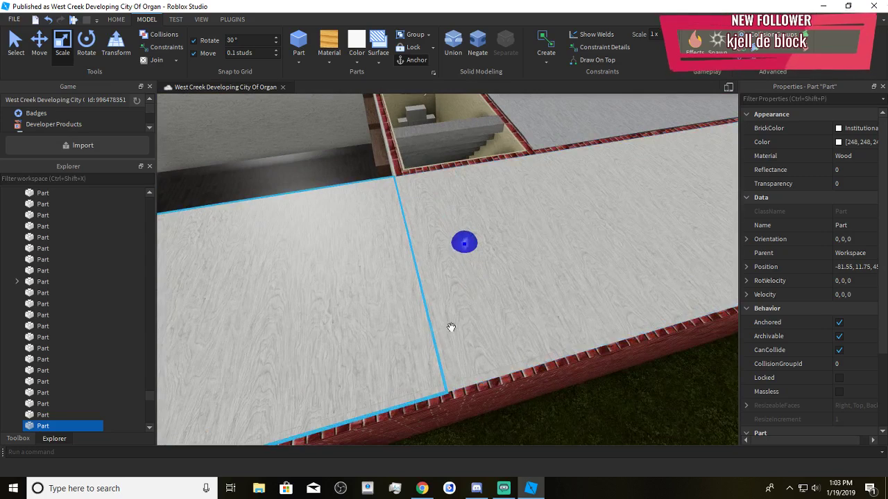
# Resize the copied ceiling slab so it covers the whole bookshelf room out to its brick walls
pyautogui.press('a')
pyautogui.moveTo(450, 327); pyautogui.dragTo(520, 278, button='right')
pyautogui.press('s')
pyautogui.moveTo(531, 279); pyautogui.dragTo(409, 324)
pyautogui.press('a')
pyautogui.click(405, 330)
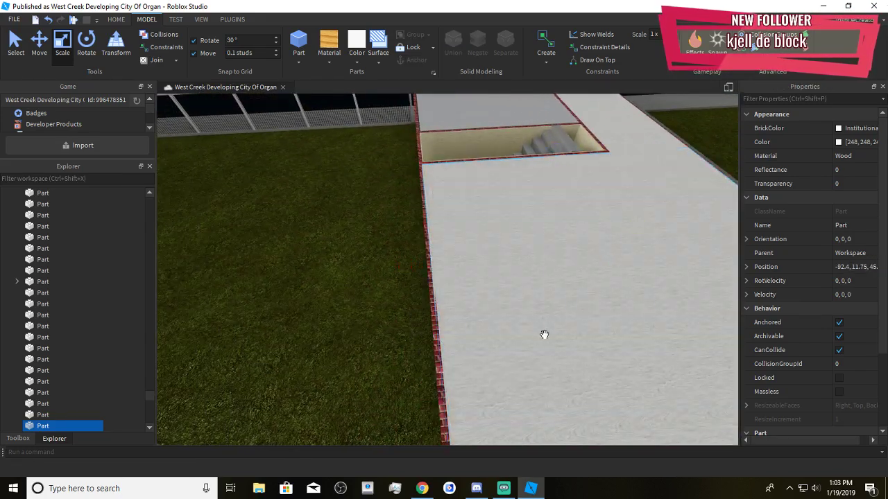
# Add a SurfaceLight to the dark wood floor part of the bookshelf room
pyautogui.press('w')
pyautogui.moveTo(545, 333); pyautogui.dragTo(503, 357, button='right')
pyautogui.click(488, 307)
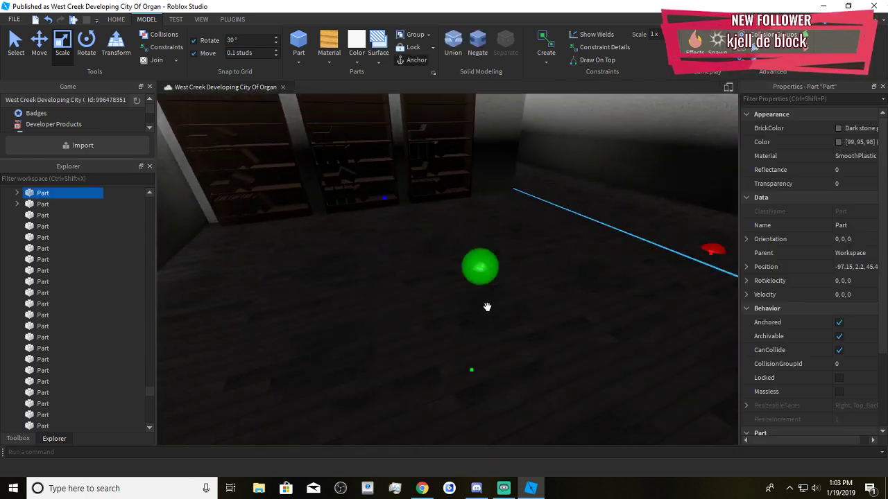
pyautogui.press('s')
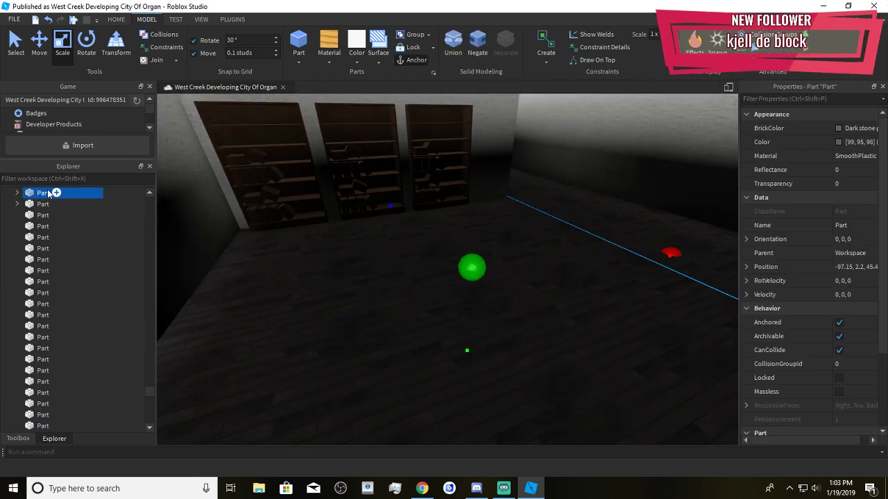
pyautogui.click(61, 192)
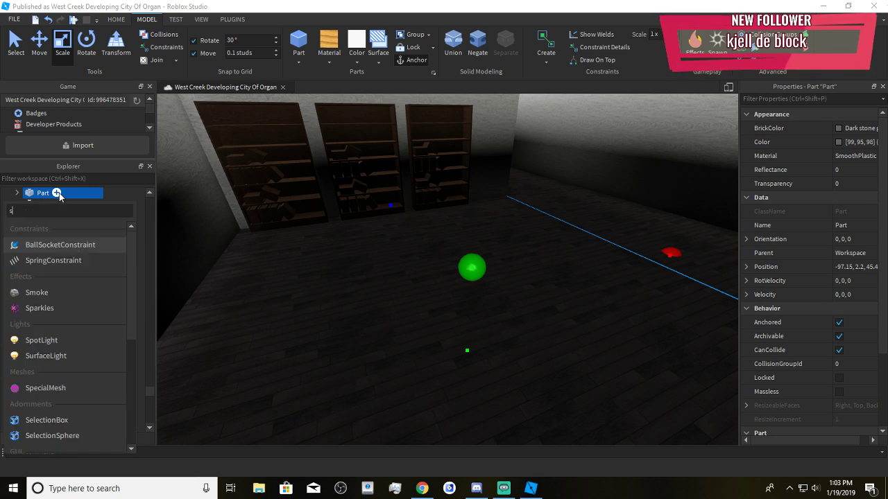
pyautogui.write('su')
pyautogui.click(45, 245)
pyautogui.click(58, 220)
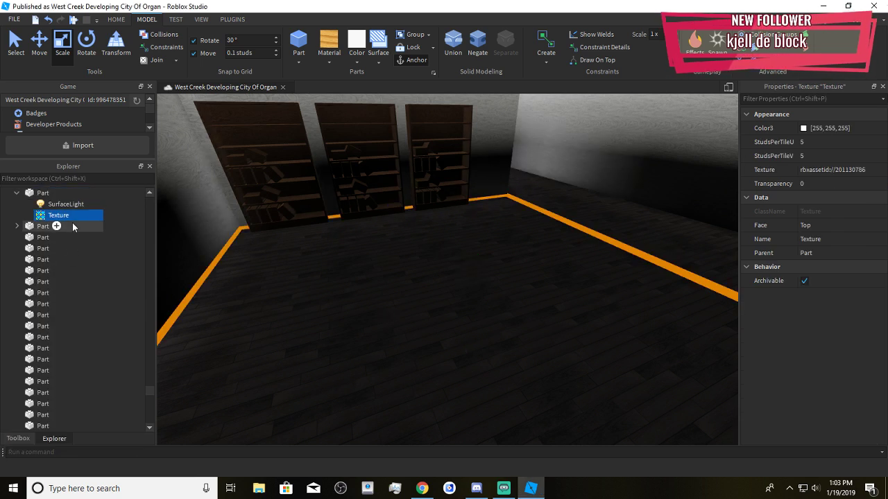
pyautogui.click(65, 203)
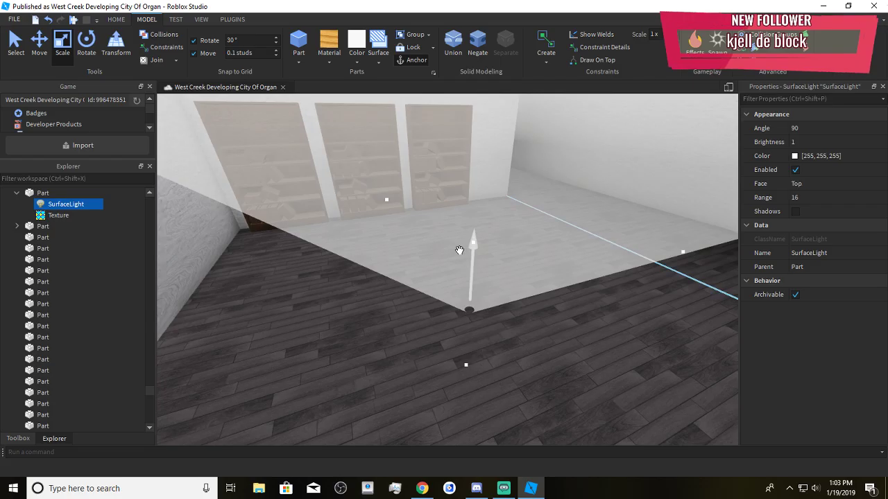
# Examine how the new light falls on the bookshelf room's walls, ceiling and floor
pyautogui.moveTo(459, 251); pyautogui.dragTo(481, 313, button='right')
pyautogui.scroll(-3, 458, 277)
pyautogui.scroll(3, 458, 274)
pyautogui.scroll(-3, 458, 275)
pyautogui.scroll(-5, 458, 273)
pyautogui.scroll(5, 478, 309)
pyautogui.click(493, 343)
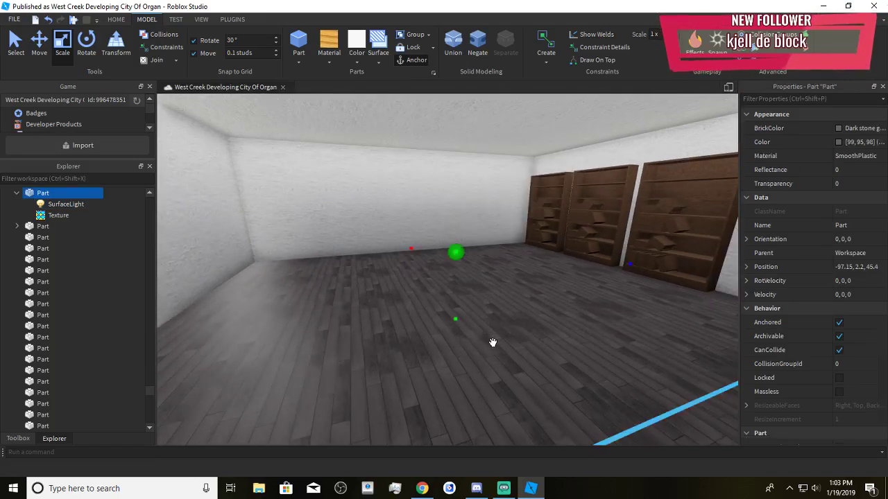
pyautogui.click(493, 342)
pyautogui.scroll(-3, 493, 342)
# Set the bookshelf room light's range to 4, and extend it to about 8
pyautogui.click(63, 205)
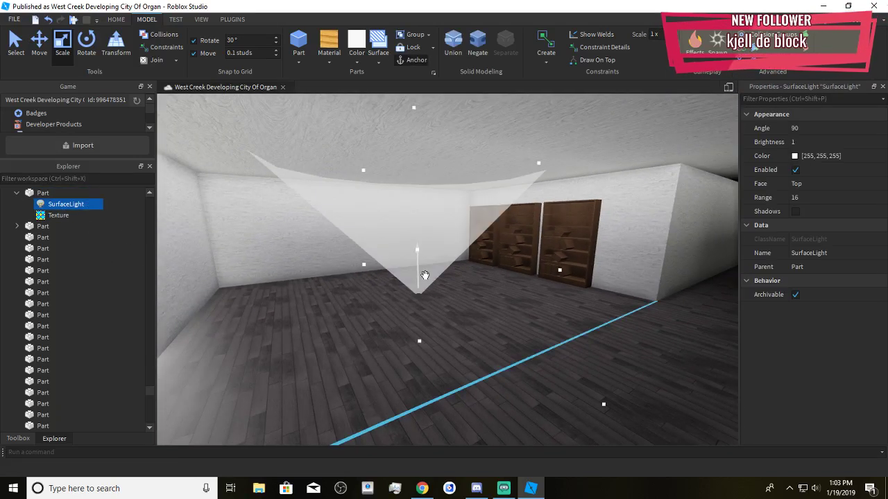
pyautogui.click(794, 198)
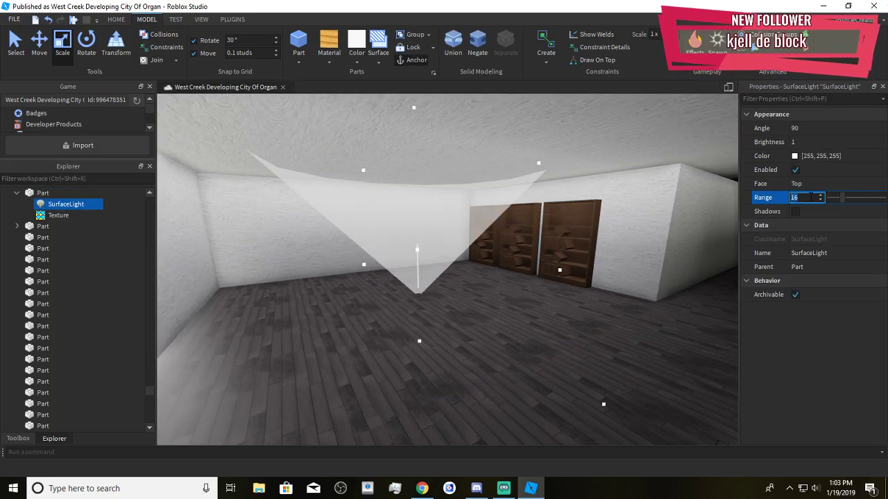
pyautogui.write('6')
pyautogui.press('BackSpace')
pyautogui.write('4')
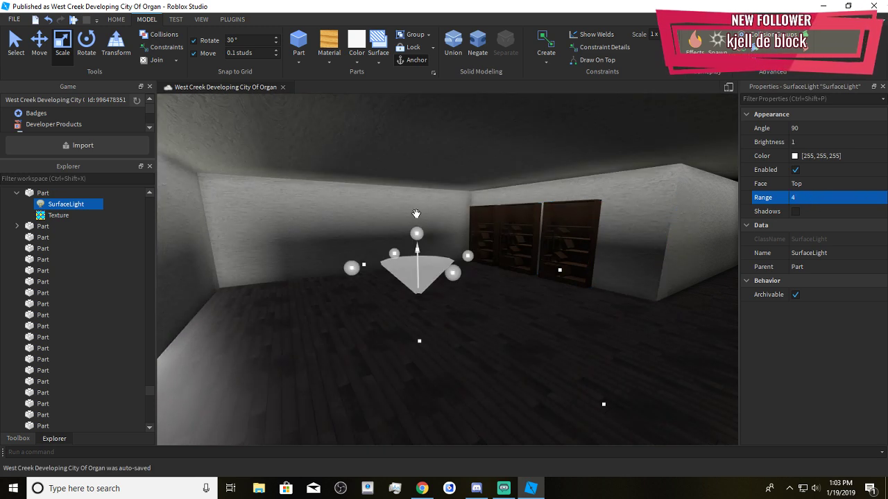
pyautogui.moveTo(417, 233); pyautogui.dragTo(446, 171)
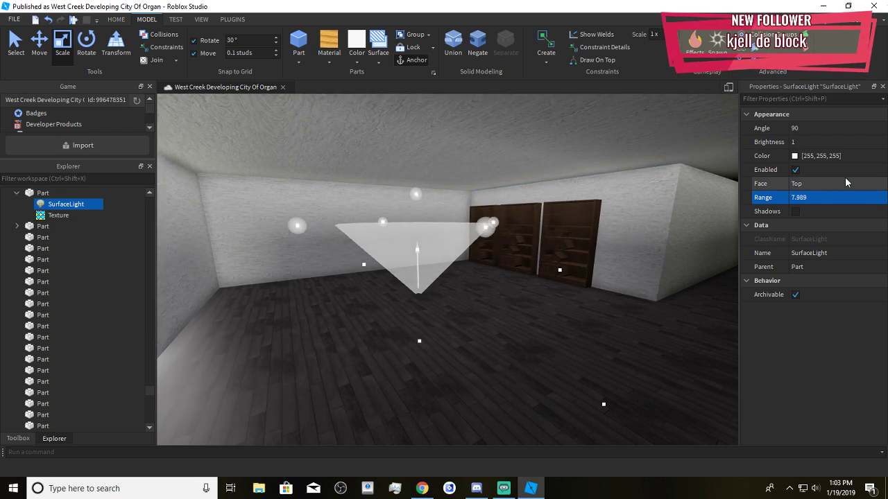
# Try other brightness values such as 2 on the surface light, and set the brightness back to 1
pyautogui.click(804, 142)
pyautogui.write('2')
pyautogui.press('BackSpace')
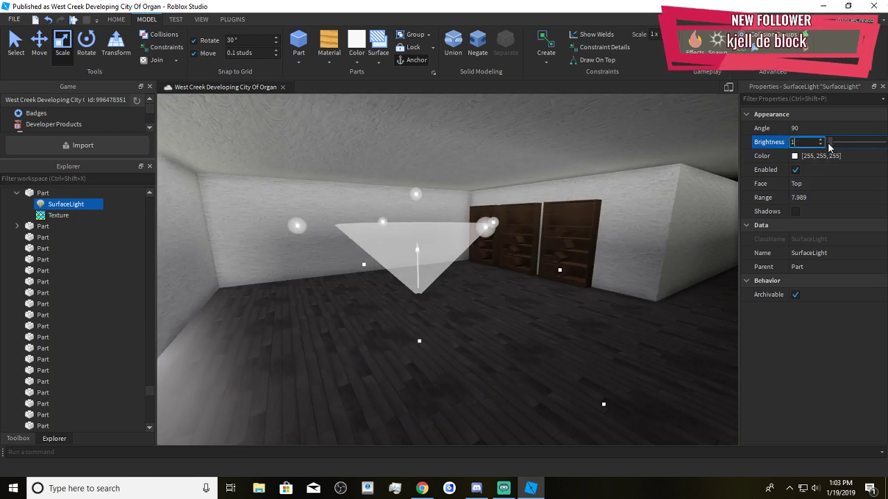
pyautogui.write('.6')
pyautogui.press('BackSpace')
pyautogui.press('BackSpace')
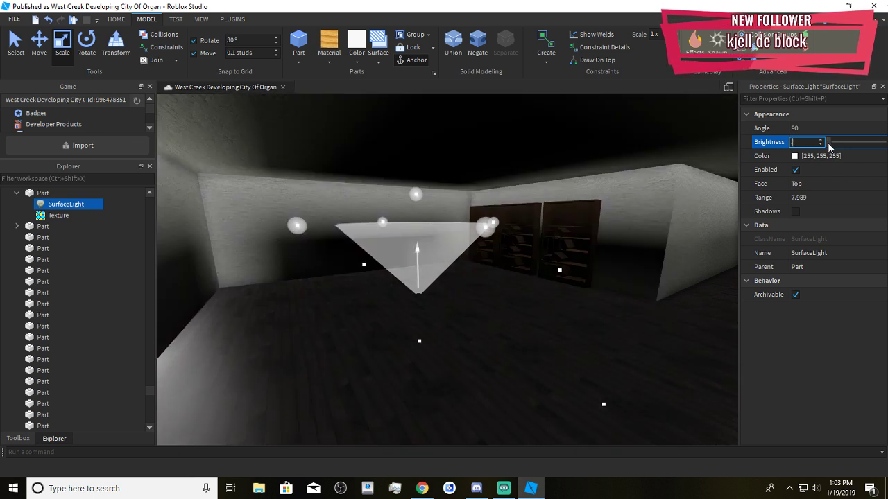
pyautogui.write('1')
pyautogui.press('Return')
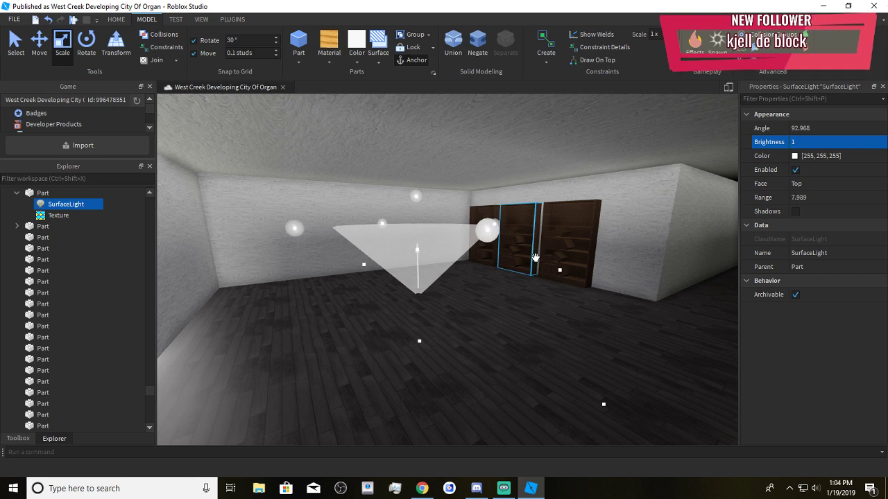
# Try a wider light angle of about 109 with a range of about 8.9, and undo the angle and range changes
pyautogui.moveTo(535, 257); pyautogui.dragTo(565, 281)
pyautogui.moveTo(564, 282); pyautogui.dragTo(510, 278, button='right')
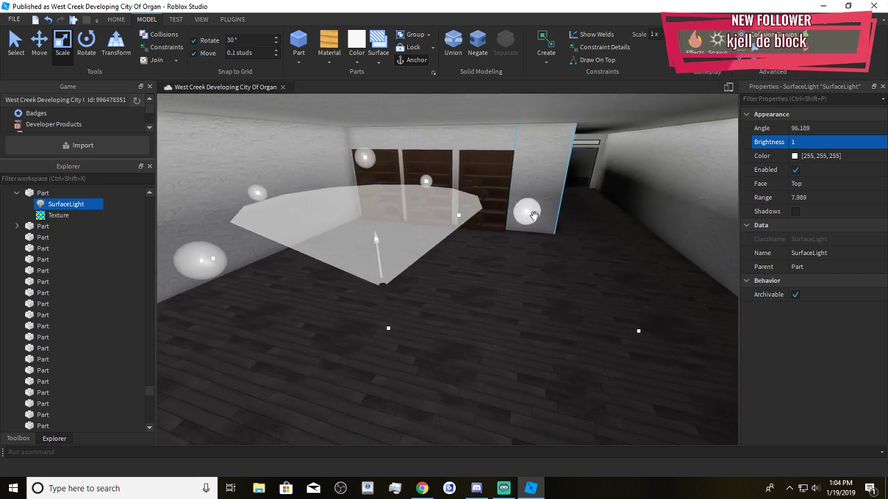
pyautogui.moveTo(533, 206); pyautogui.dragTo(760, 326)
pyautogui.moveTo(530, 225); pyautogui.dragTo(695, 357)
pyautogui.moveTo(367, 173); pyautogui.dragTo(387, 131)
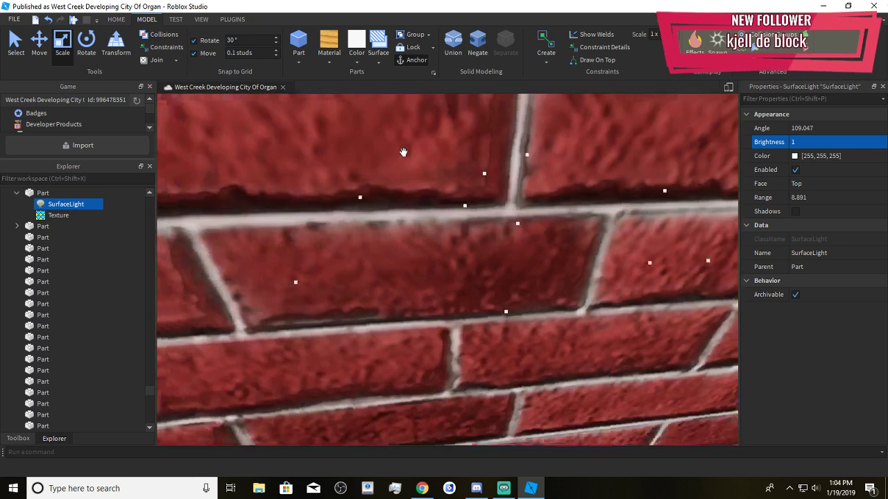
pyautogui.scroll(-5, 524, 339)
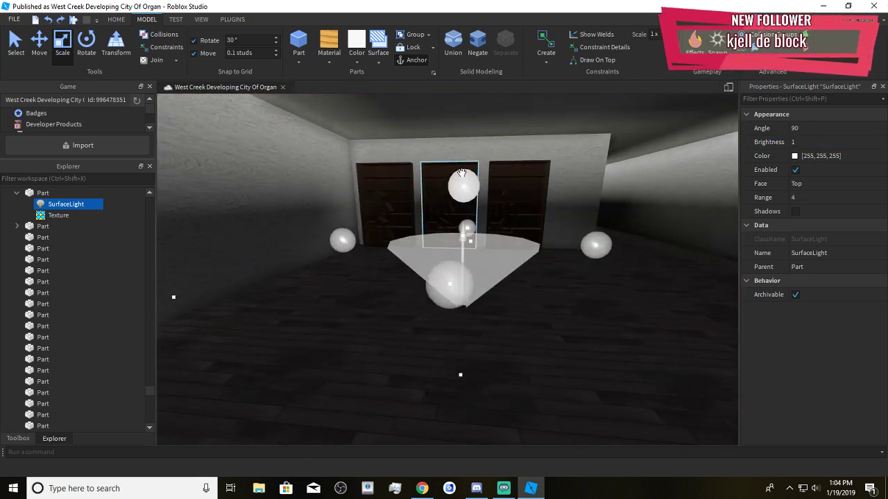
# Extend the surface light's range to about 4.3 and narrow its angle to about 81
pyautogui.moveTo(462, 172); pyautogui.dragTo(508, 207)
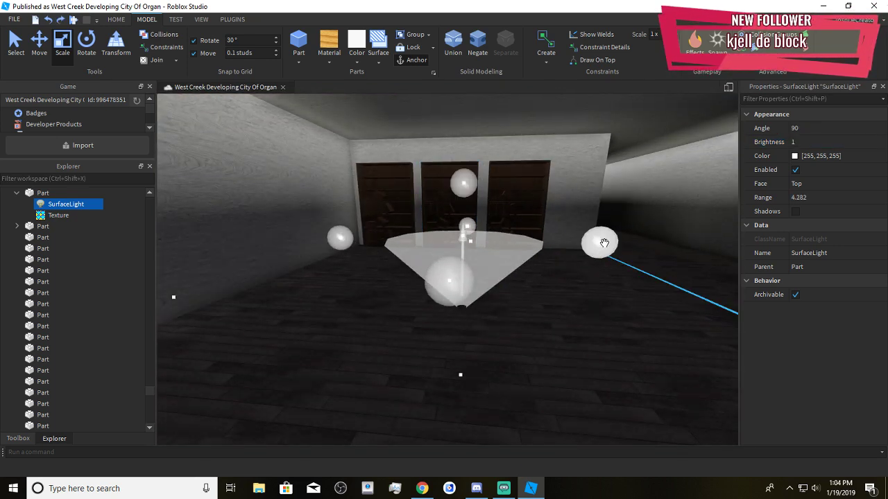
pyautogui.moveTo(604, 243); pyautogui.dragTo(187, 208)
pyautogui.press('d')
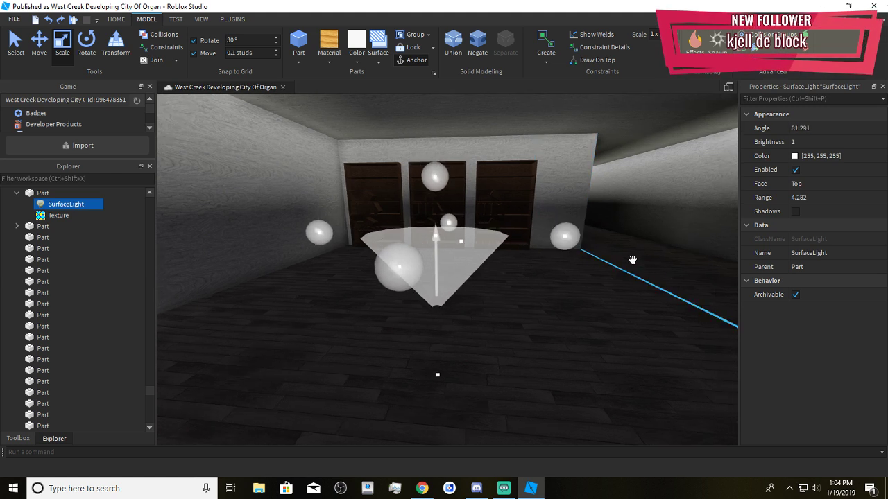
# Try a range of 60 on the bookshelf room's surface light, and reduce it to 16
pyautogui.click(617, 251)
pyautogui.click(427, 289)
pyautogui.click(60, 216)
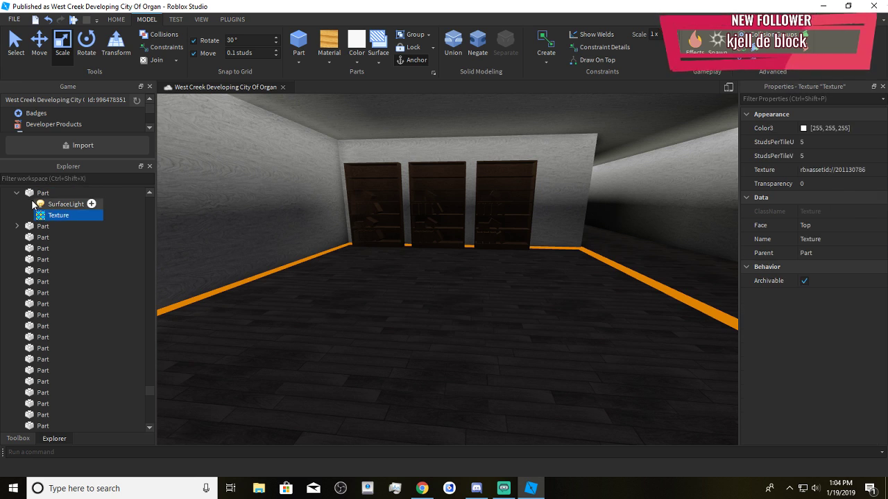
pyautogui.click(63, 204)
pyautogui.moveTo(604, 323); pyautogui.dragTo(604, 310, button='right')
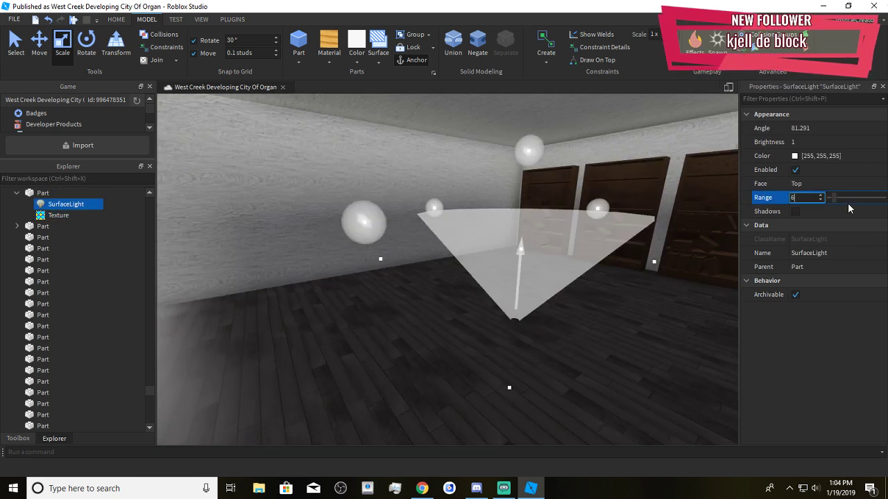
pyautogui.press('BackSpace')
pyautogui.write('60')
pyautogui.press('Return')
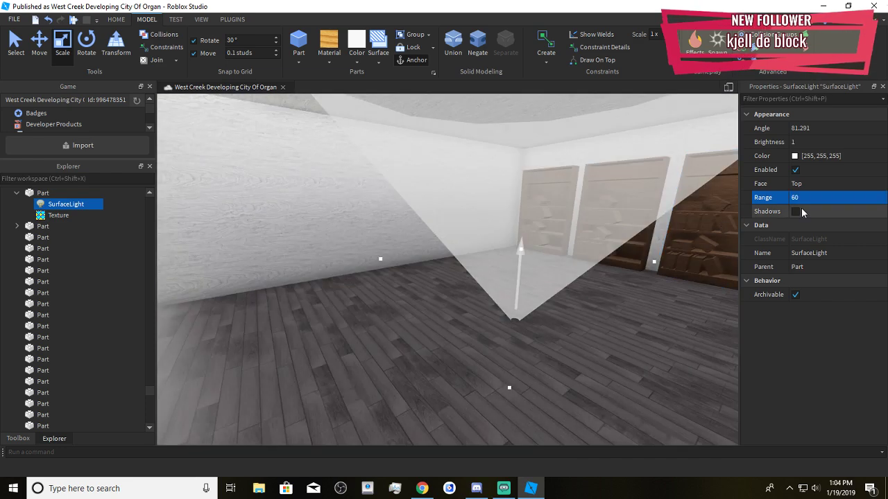
pyautogui.click(808, 198)
pyautogui.write('18')
pyautogui.moveTo(486, 231); pyautogui.dragTo(424, 230, button='right')
pyautogui.scroll(-6, 424, 230)
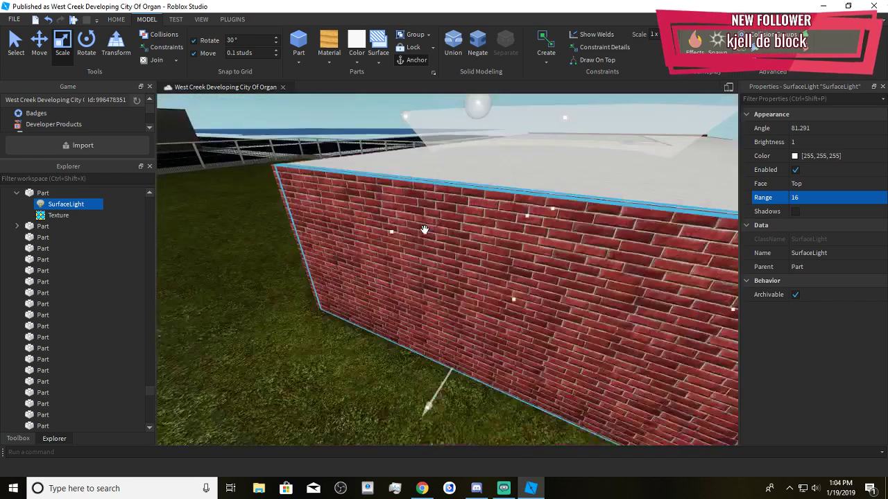
# Enable shadows on the bookshelf room's surface light
pyautogui.click(797, 214)
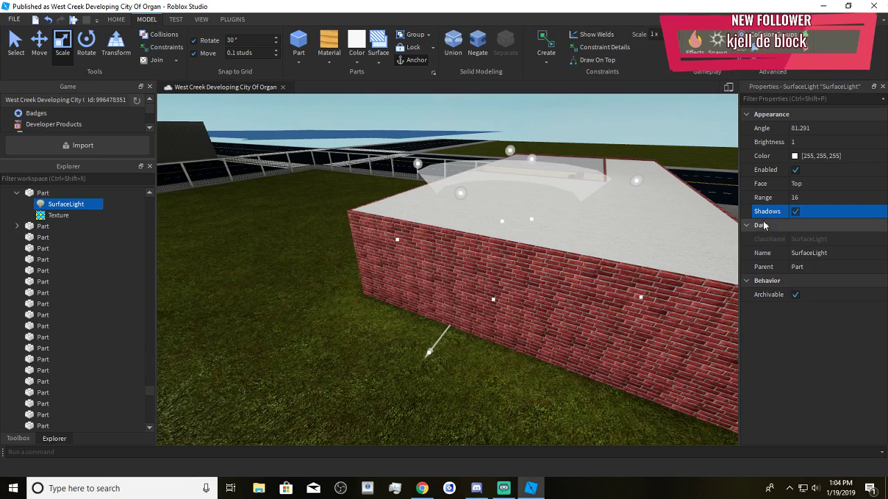
pyautogui.moveTo(532, 277); pyautogui.dragTo(213, 224, button='right')
pyautogui.click(464, 349)
pyautogui.scroll(6, 463, 345)
pyautogui.click(455, 333)
pyautogui.click(49, 203)
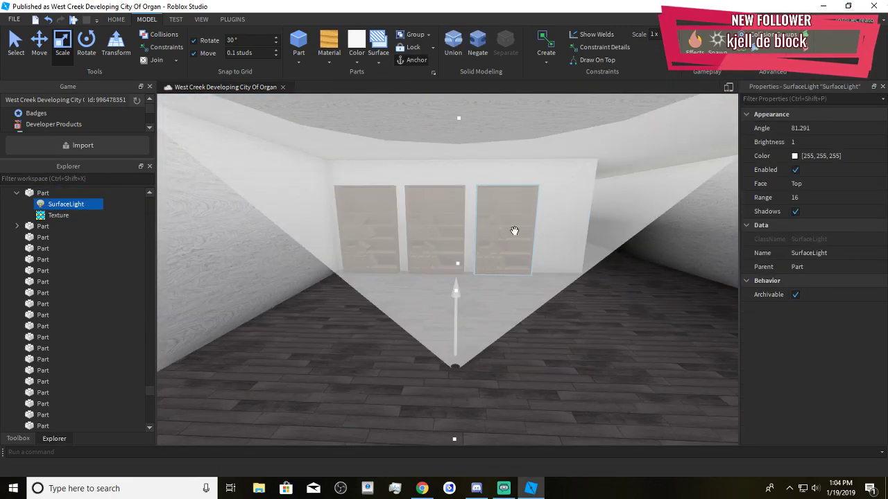
# Reduce the bookshelf room light's range to about 9.7, and shorten it slightly further
pyautogui.scroll(-10, 614, 235)
pyautogui.scroll(10, 614, 235)
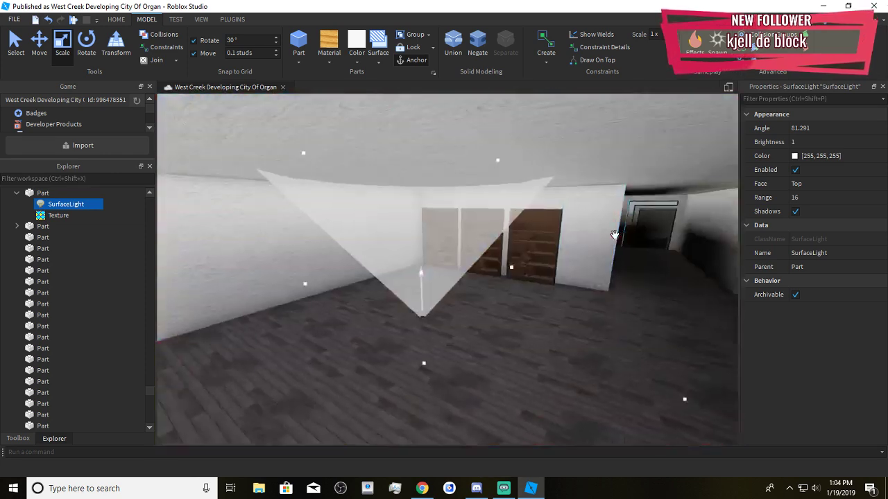
pyautogui.scroll(-5, 614, 235)
pyautogui.scroll(5, 614, 234)
pyautogui.click(804, 199)
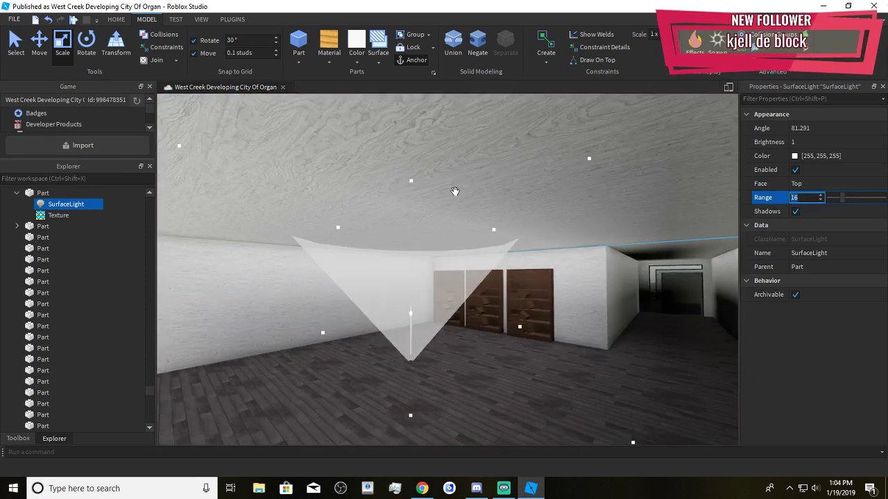
pyautogui.moveTo(407, 236); pyautogui.dragTo(402, 291)
pyautogui.scroll(2, 402, 283)
pyautogui.moveTo(402, 283); pyautogui.dragTo(465, 319, button='right')
pyautogui.scroll(-6, 465, 319)
pyautogui.scroll(8, 465, 324)
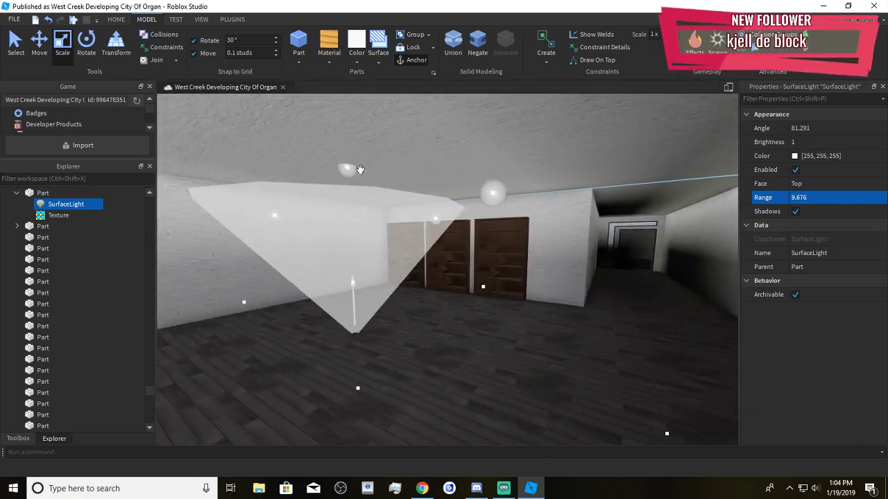
pyautogui.moveTo(349, 170); pyautogui.dragTo(347, 198)
pyautogui.moveTo(349, 204); pyautogui.dragTo(518, 333, button='right')
# Add a SurfaceLight to the dark wood floor part of the hallway and select the light
pyautogui.click(545, 314)
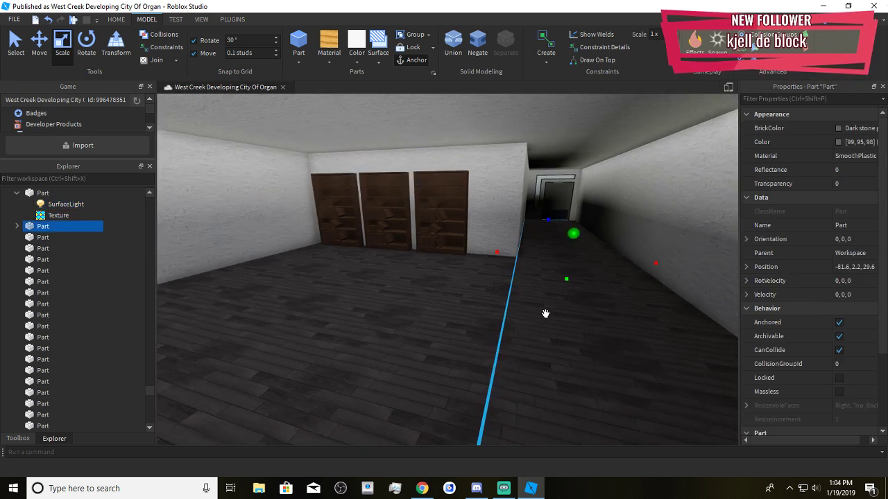
pyautogui.click(539, 350)
pyautogui.click(59, 194)
pyautogui.write('sr')
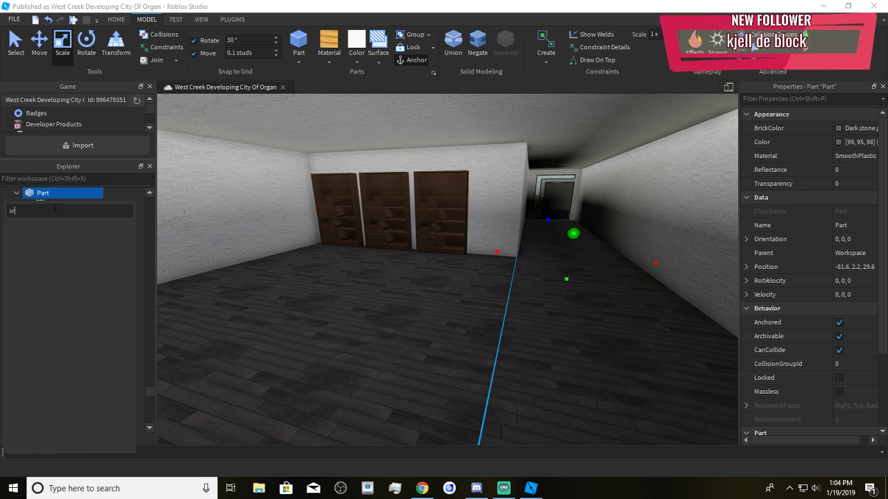
pyautogui.press('BackSpace')
pyautogui.write('r')
pyautogui.press('BackSpace')
pyautogui.write('ur')
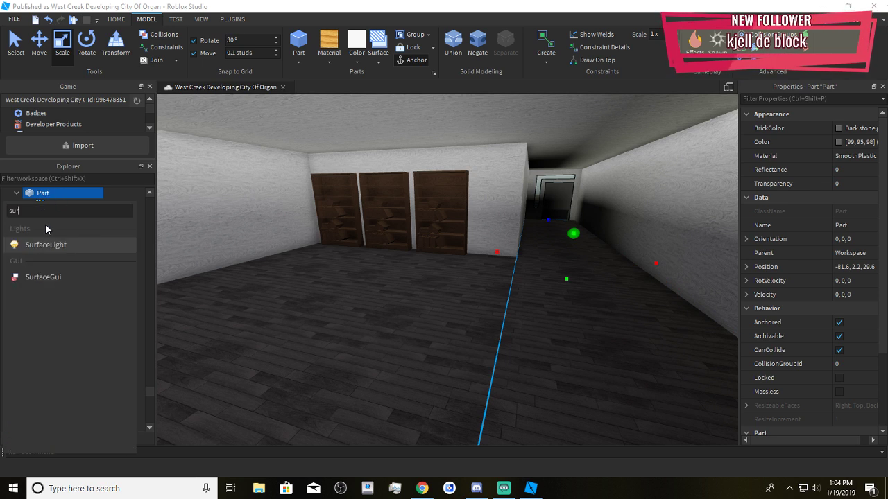
pyautogui.press('Return')
pyautogui.click(90, 204)
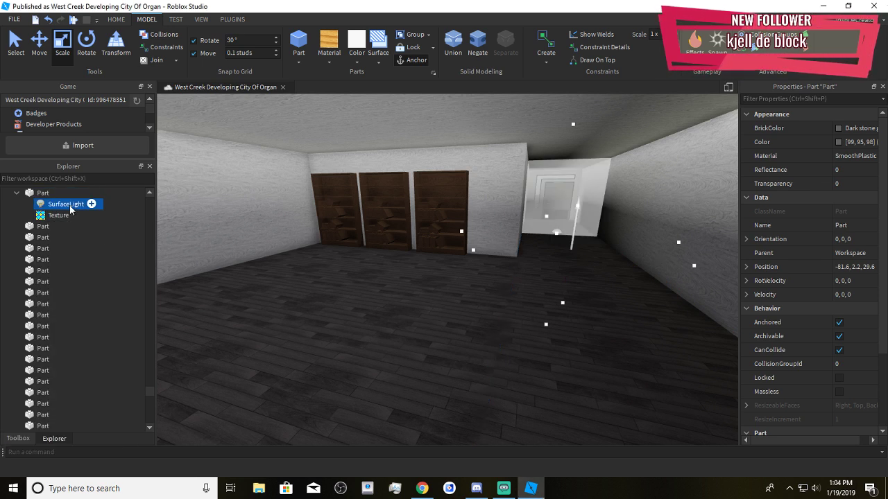
pyautogui.click(571, 242)
# Enable shadows on the surface light in the hallway floor
pyautogui.moveTo(561, 294); pyautogui.dragTo(561, 293, button='right')
pyautogui.press('w')
pyautogui.press('s')
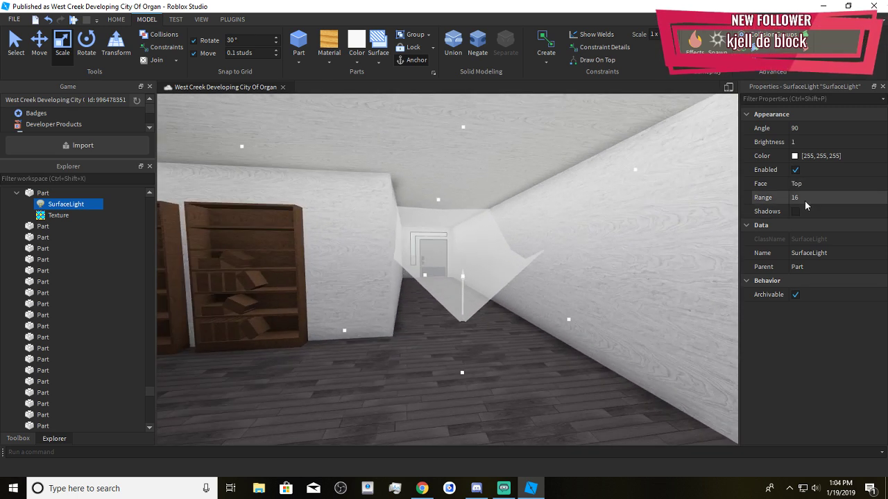
pyautogui.click(794, 211)
# Try several short ranges on the hallway's surface light and set the range to 6
pyautogui.click(811, 198)
pyautogui.write('1')
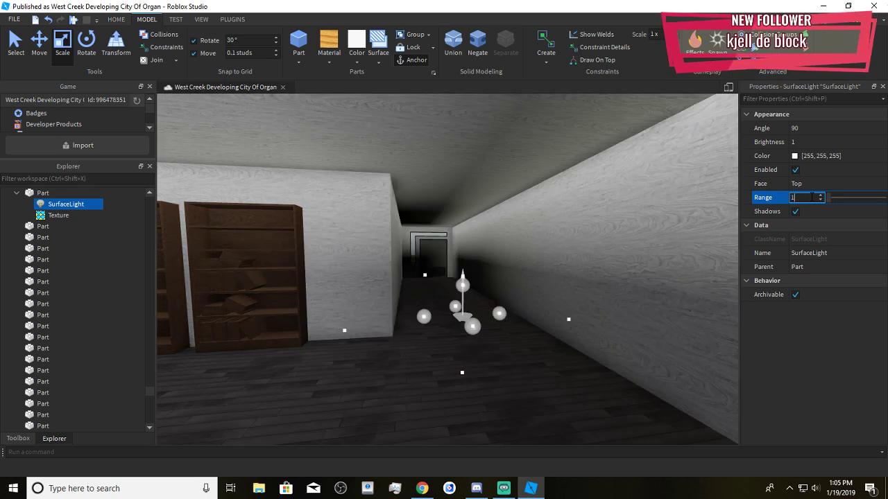
pyautogui.press('BackSpace')
pyautogui.write('5')
pyautogui.press('BackSpace')
pyautogui.write('7')
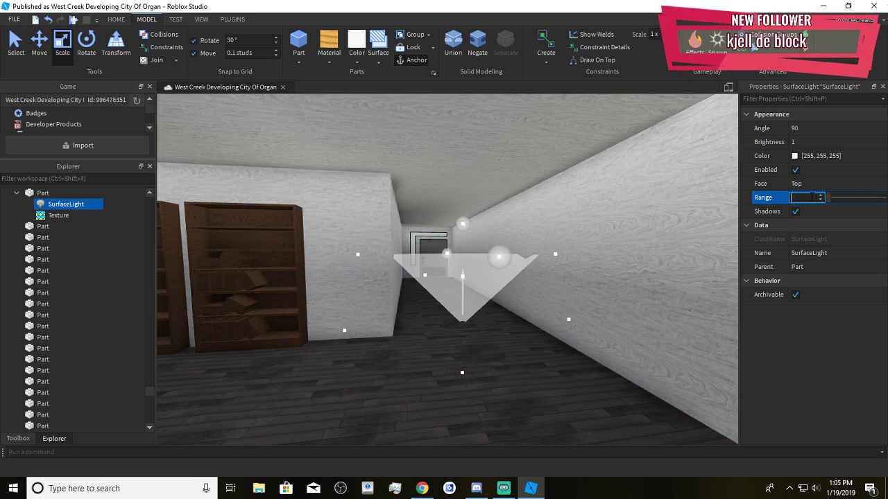
pyautogui.write('5')
pyautogui.press('BackSpace')
pyautogui.write('6')
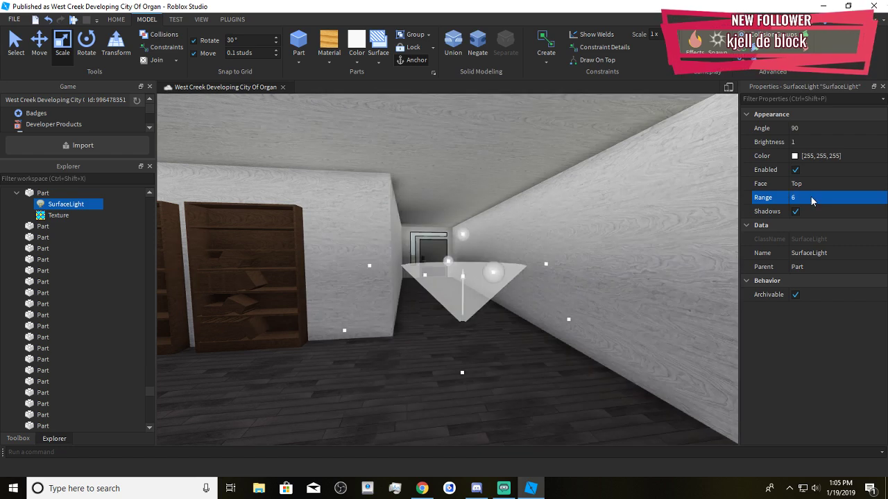
# Deselect the hallway light and examine the building's exterior and the uncovered section of its roof
pyautogui.write('w')
pyautogui.moveTo(624, 229); pyautogui.dragTo(628, 230, button='right')
pyautogui.press('w')
pyautogui.press('s')
pyautogui.click(425, 367)
pyautogui.scroll(-5, 425, 367)
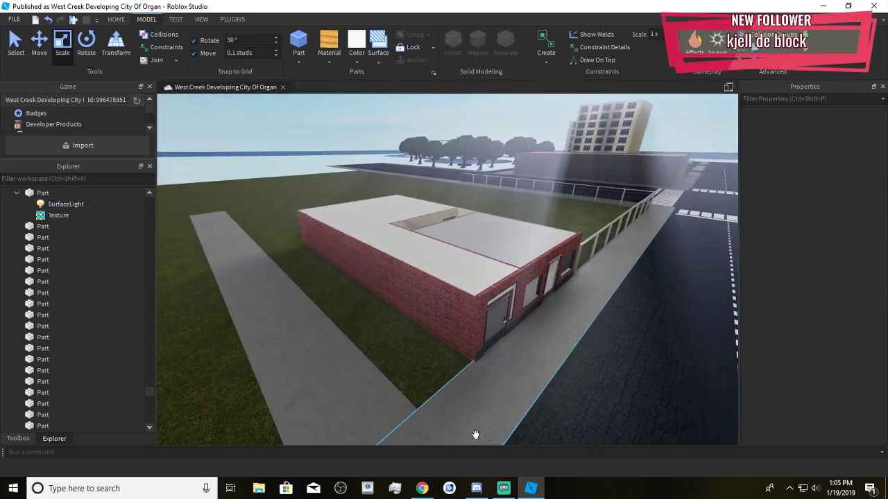
pyautogui.click(474, 488)
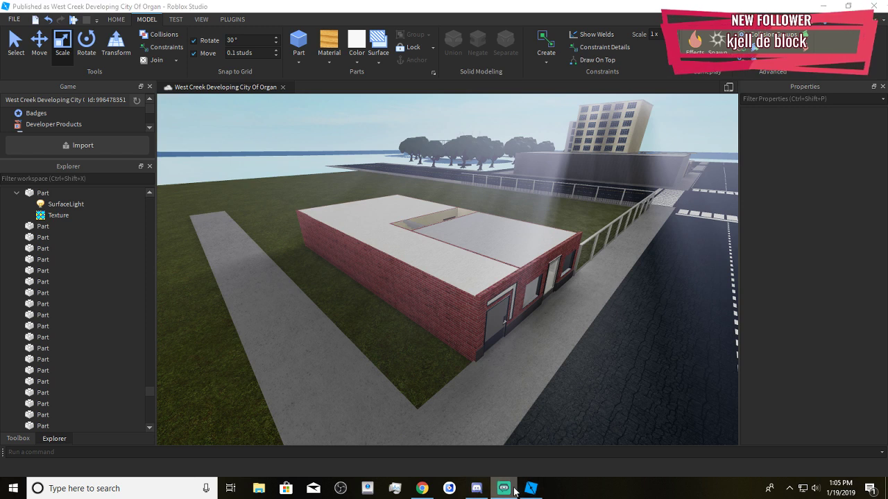
pyautogui.scroll(3, 521, 367)
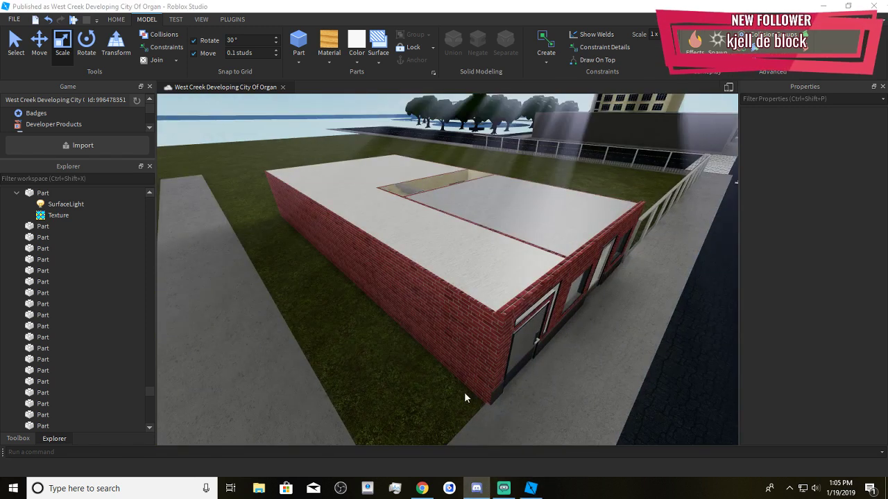
pyautogui.press('w')
pyautogui.moveTo(476, 355); pyautogui.dragTo(477, 355, button='right')
pyautogui.scroll(-5, 476, 356)
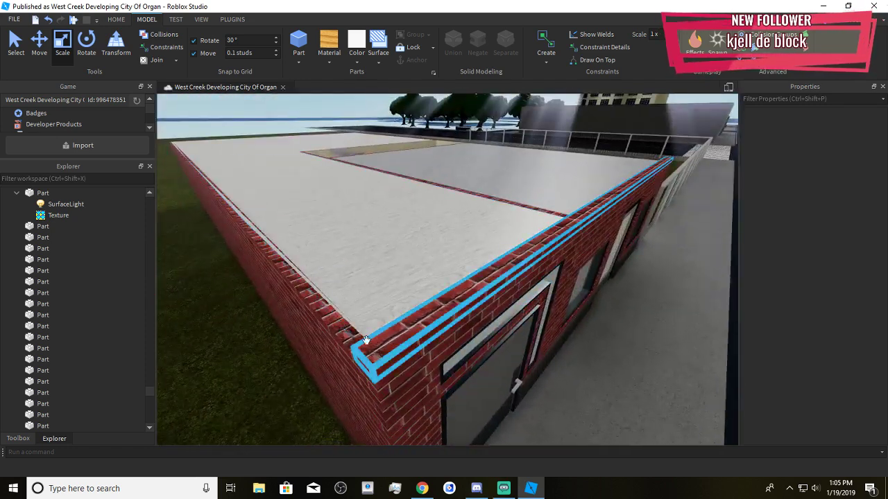
# Delete the part at the head of the staircase in the roof's stairwell opening
pyautogui.click(430, 327)
pyautogui.scroll(4, 430, 328)
pyautogui.moveTo(431, 327); pyautogui.dragTo(453, 339, button='right')
pyautogui.click(455, 339)
pyautogui.press('Delete')
pyautogui.scroll(3, 452, 340)
pyautogui.scroll(-4, 453, 339)
pyautogui.scroll(2, 453, 339)
pyautogui.scroll(-2, 453, 340)
pyautogui.scroll(4, 452, 339)
pyautogui.scroll(-6, 453, 338)
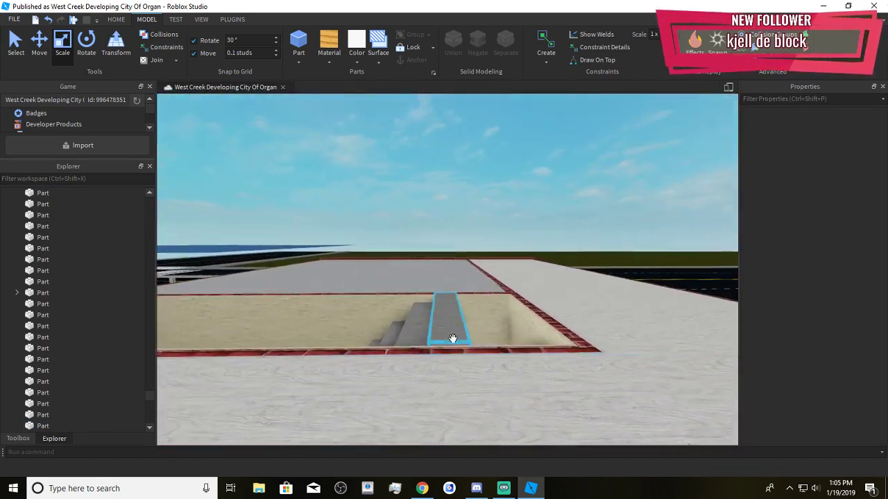
pyautogui.scroll(3, 452, 339)
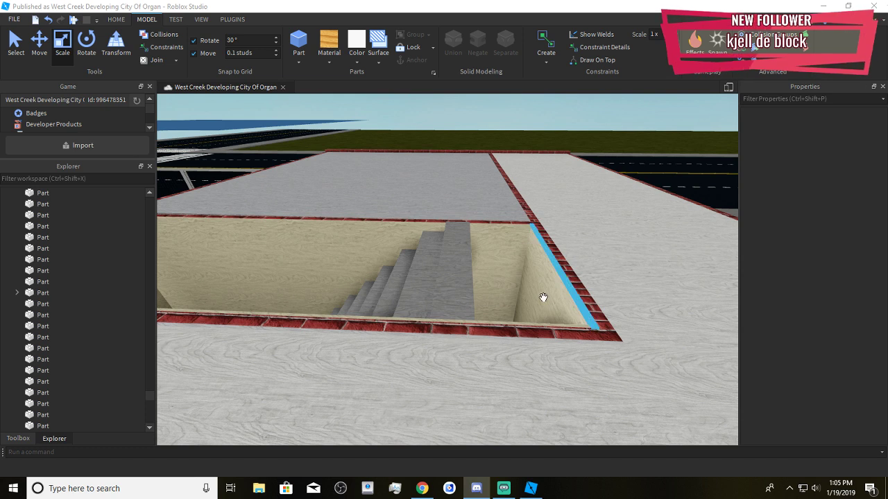
pyautogui.scroll(3, 548, 297)
pyautogui.click(419, 325)
pyautogui.moveTo(419, 325); pyautogui.dragTo(392, 311, button='right')
pyautogui.keyDown('ctrl'); pyautogui.click(415, 307); pyautogui.keyUp('ctrl')
pyautogui.keyDown('ctrl'); pyautogui.click(381, 313); pyautogui.keyUp('ctrl')
pyautogui.press('a')
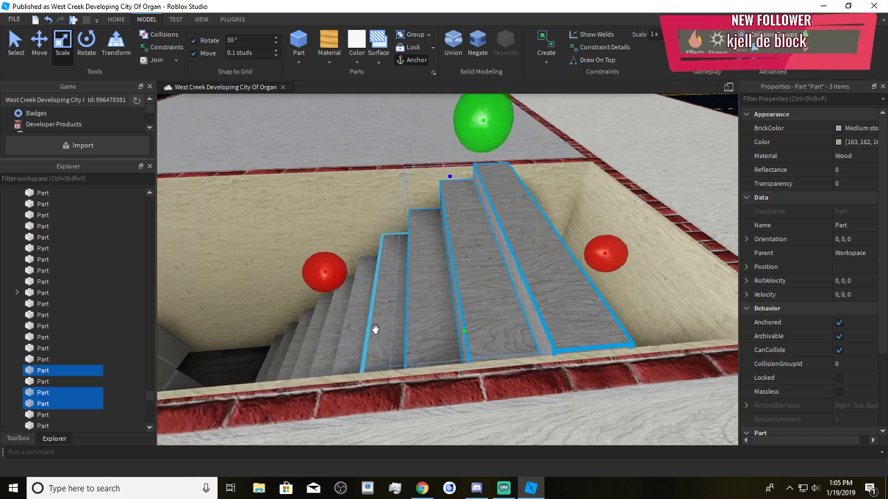
pyautogui.press('w')
pyautogui.keyDown('ctrl'); pyautogui.click(500, 317); pyautogui.keyUp('ctrl')
pyautogui.keyDown('ctrl'); pyautogui.click(435, 346); pyautogui.keyUp('ctrl')
pyautogui.keyDown('ctrl'); pyautogui.click(424, 350); pyautogui.keyUp('ctrl')
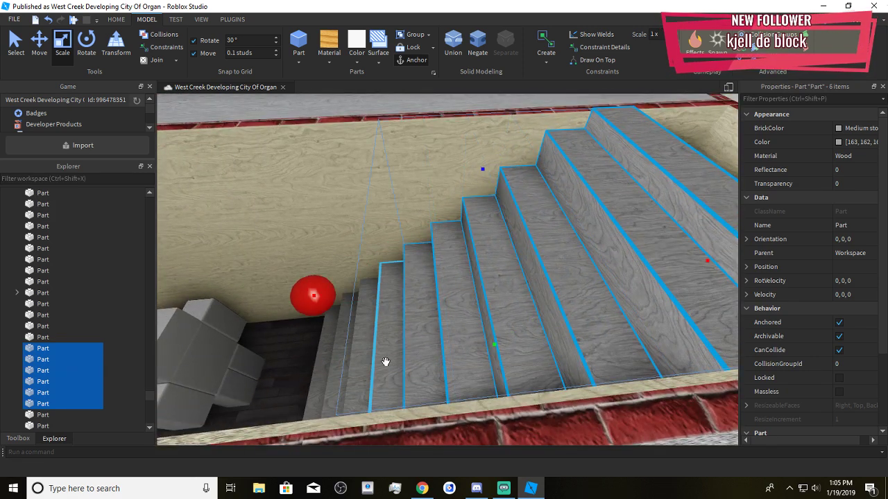
pyautogui.keyDown('ctrl'); pyautogui.click(384, 363); pyautogui.keyUp('ctrl')
pyautogui.click(303, 365)
pyautogui.keyDown('ctrl'); pyautogui.click(303, 365); pyautogui.keyUp('ctrl')
# Start the Building Tools by F3X plugin and select ten steps of the staircase, from the highest down to the lowest
pyautogui.click(234, 19)
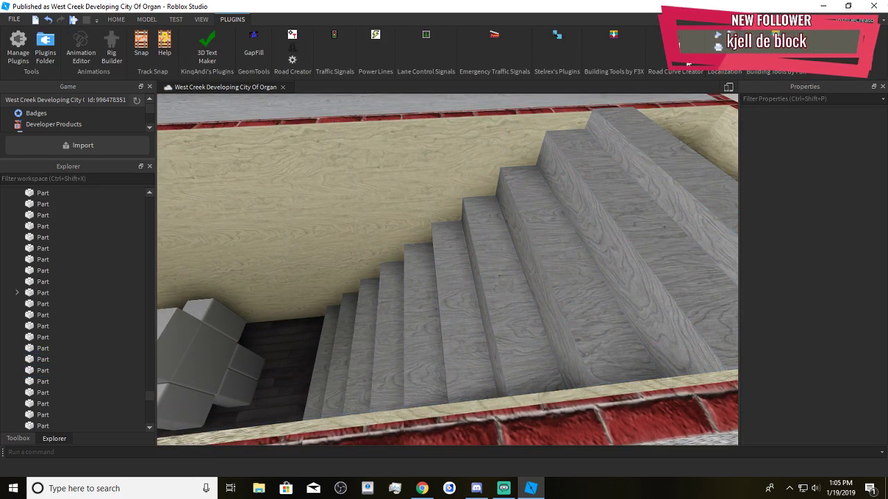
pyautogui.click(775, 36)
pyautogui.click(629, 183)
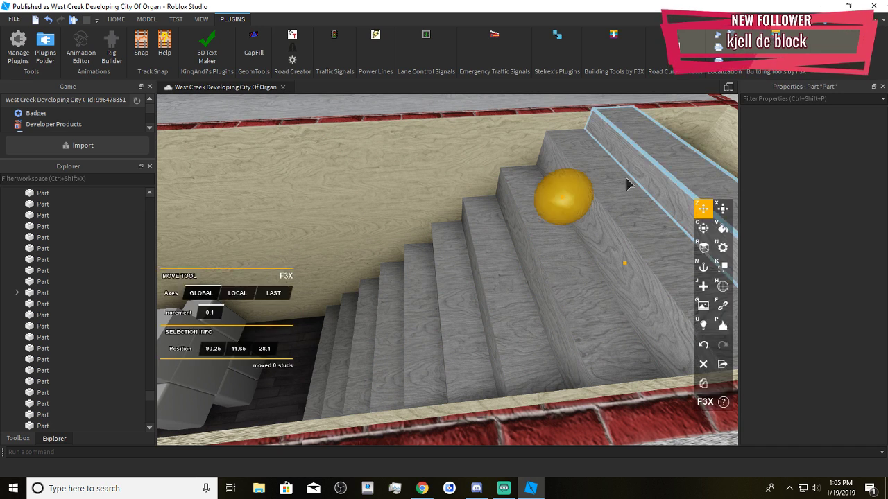
pyautogui.keyDown('shift'); pyautogui.click(490, 326); pyautogui.keyUp('shift')
pyautogui.keyDown('shift'); pyautogui.click(556, 281); pyautogui.keyUp('shift')
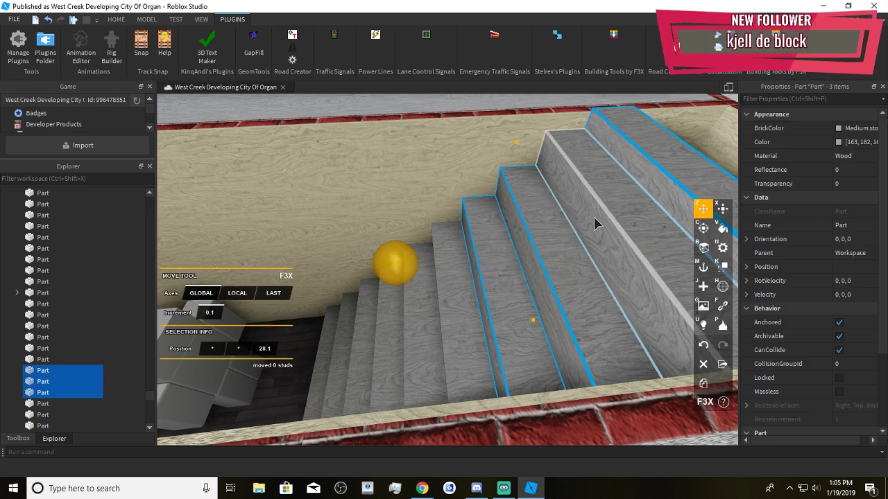
pyautogui.keyDown('shift'); pyautogui.click(595, 218); pyautogui.keyUp('shift')
pyautogui.keyDown('shift'); pyautogui.click(460, 333); pyautogui.keyUp('shift')
pyautogui.keyDown('shift'); pyautogui.click(421, 346); pyautogui.keyUp('shift')
pyautogui.keyDown('shift'); pyautogui.click(390, 362); pyautogui.keyUp('shift')
pyautogui.keyDown('shift'); pyautogui.click(369, 370); pyautogui.keyUp('shift')
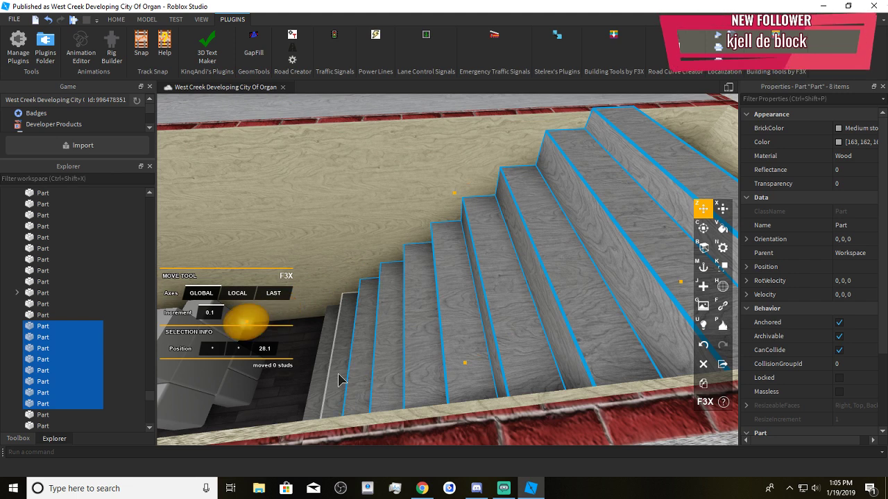
pyautogui.keyDown('shift'); pyautogui.click(340, 379); pyautogui.keyUp('shift')
pyautogui.keyDown('shift'); pyautogui.click(317, 385); pyautogui.keyUp('shift')
# Switch to the F3X Resize tool for the selected stair steps
pyautogui.press('w')
pyautogui.press('a')
pyautogui.moveTo(454, 309); pyautogui.dragTo(468, 307, button='right')
pyautogui.press('s')
pyautogui.press('x')
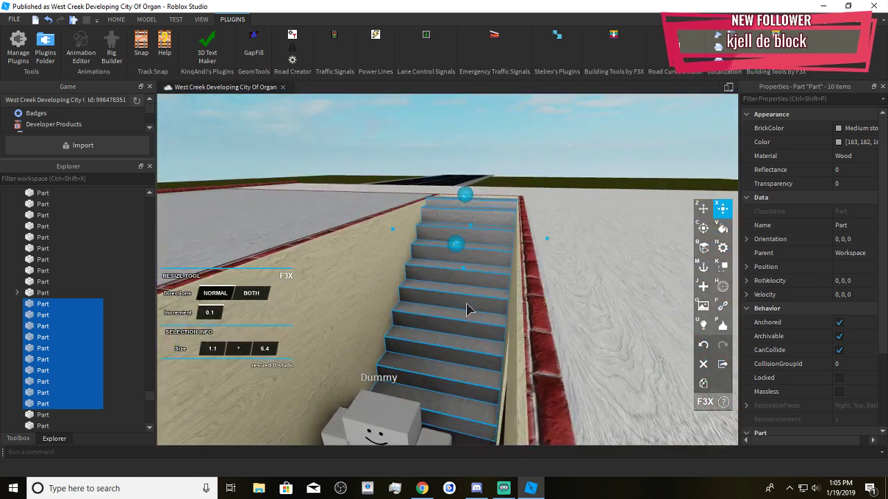
# Duplicate the ten stair steps, reduce the copies' height and extend their depth to 1.2 studs
pyautogui.press('z')
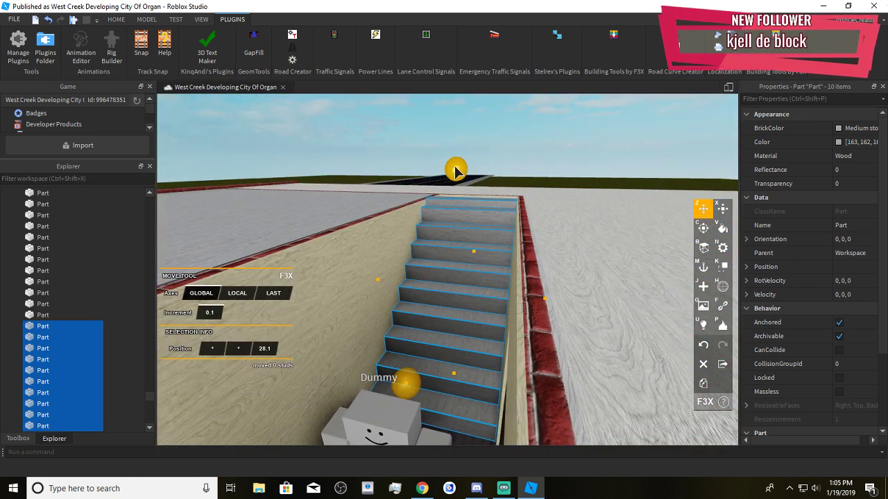
pyautogui.press('x')
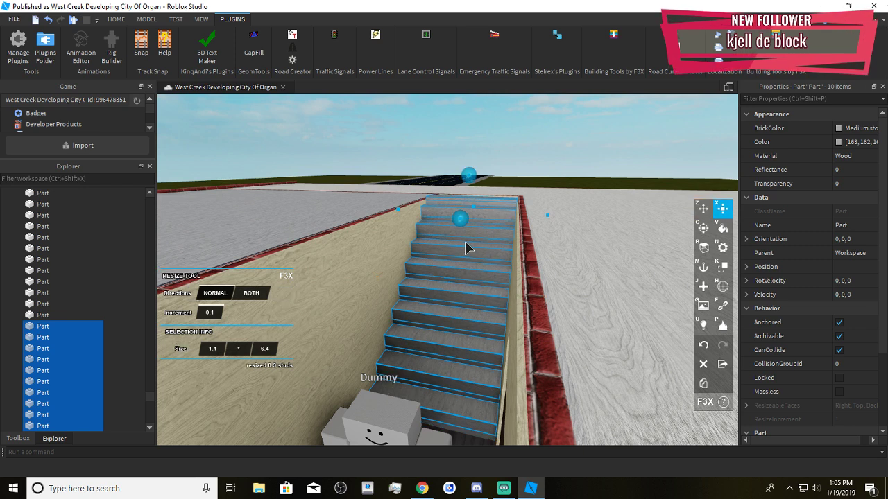
pyautogui.moveTo(466, 248); pyautogui.dragTo(466, 205)
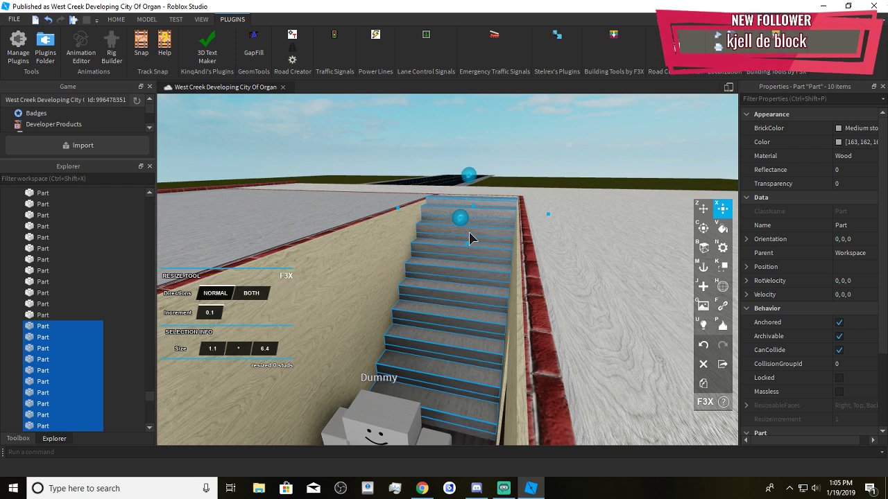
pyautogui.press('w')
pyautogui.moveTo(466, 249); pyautogui.dragTo(477, 242, button='right')
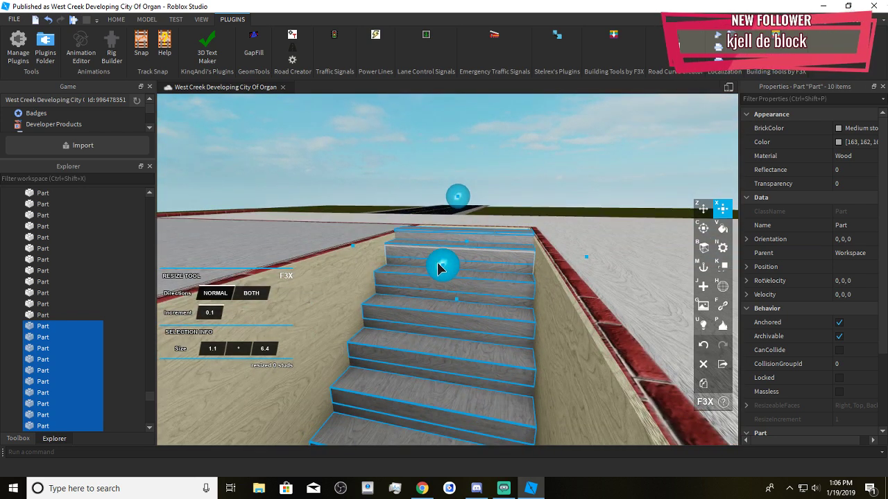
pyautogui.moveTo(437, 263); pyautogui.dragTo(438, 265)
pyautogui.press('d')
pyautogui.moveTo(434, 269); pyautogui.dragTo(436, 269, button='right')
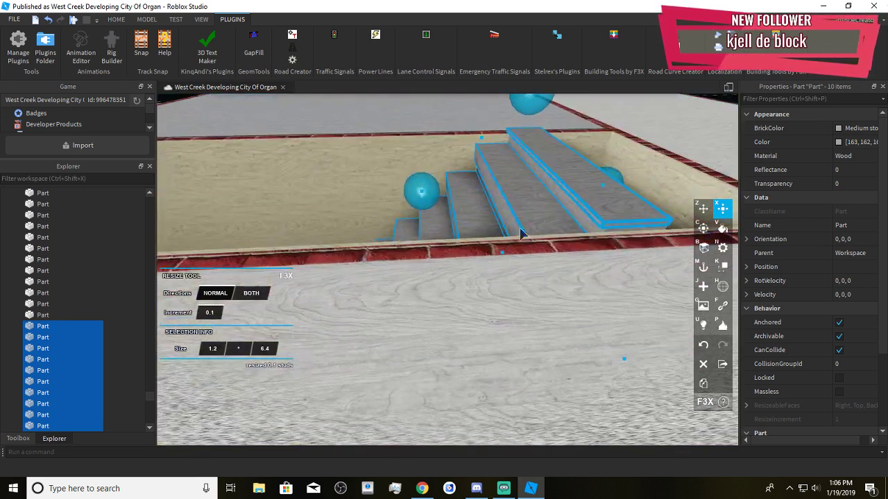
# Take the top tread out of the selection and thin the remaining nine treads to 0.1 studs
pyautogui.keyDown('shift'); pyautogui.click(592, 203); pyautogui.keyUp('shift')
pyautogui.press('a')
pyautogui.moveTo(563, 237); pyautogui.dragTo(565, 229, button='right')
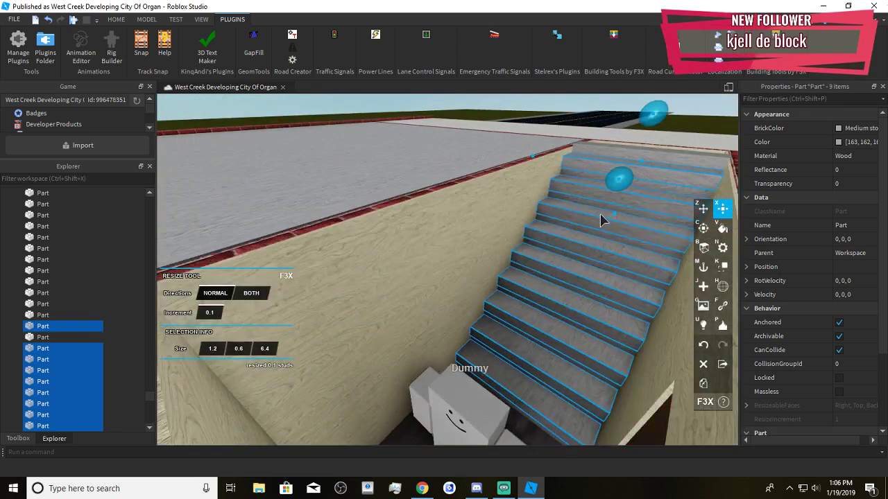
pyautogui.moveTo(613, 215); pyautogui.dragTo(624, 199)
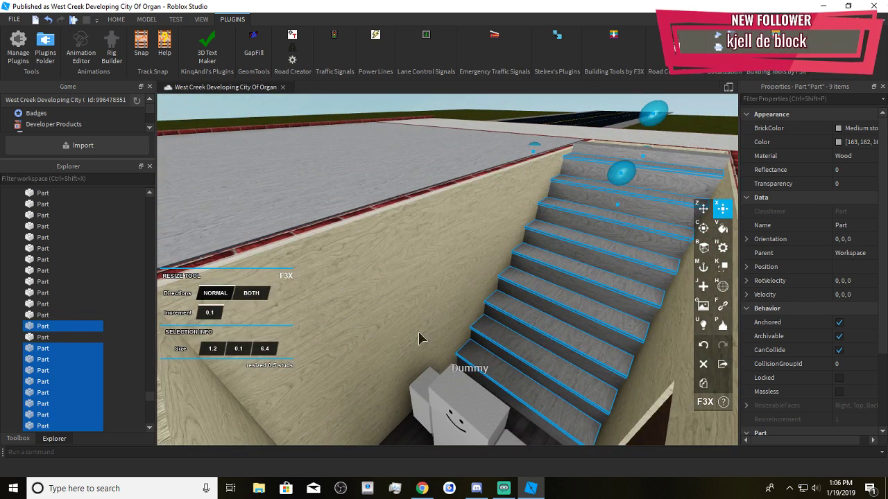
# Add the top tread back to the selection and give all ten treads Smooth Plastic material in Dark stone grey
pyautogui.press('n')
pyautogui.keyDown('shift'); pyautogui.click(676, 159); pyautogui.keyUp('shift')
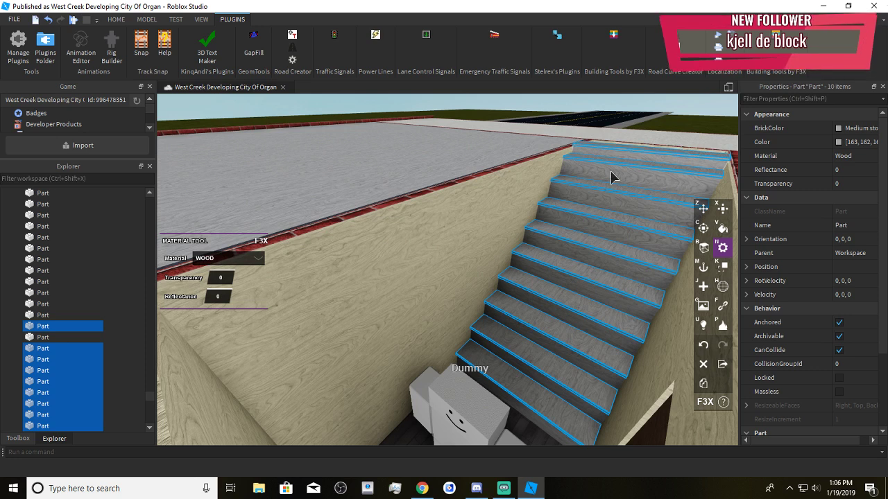
pyautogui.click(236, 258)
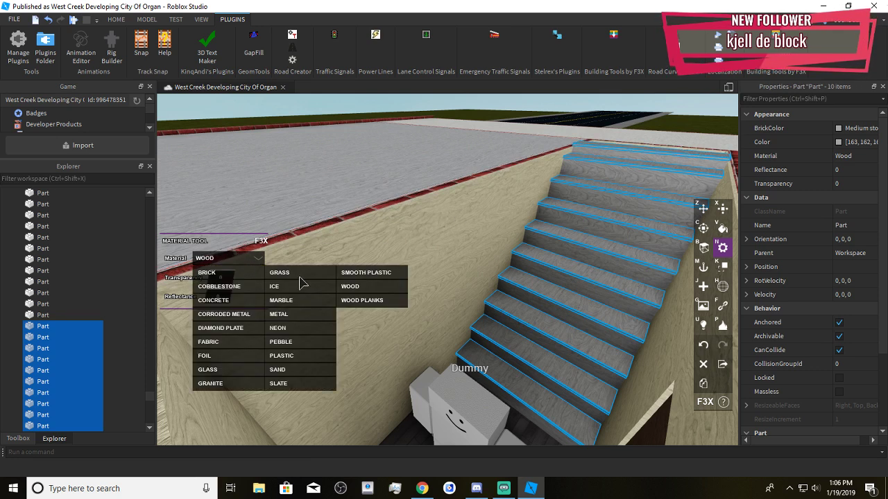
pyautogui.click(347, 303)
pyautogui.moveTo(475, 312); pyautogui.dragTo(416, 308, button='right')
pyautogui.click(236, 264)
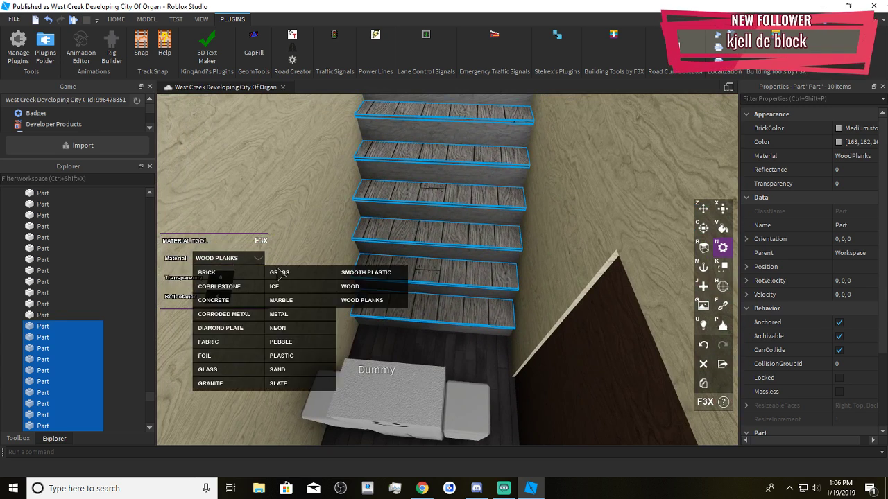
pyautogui.click(363, 274)
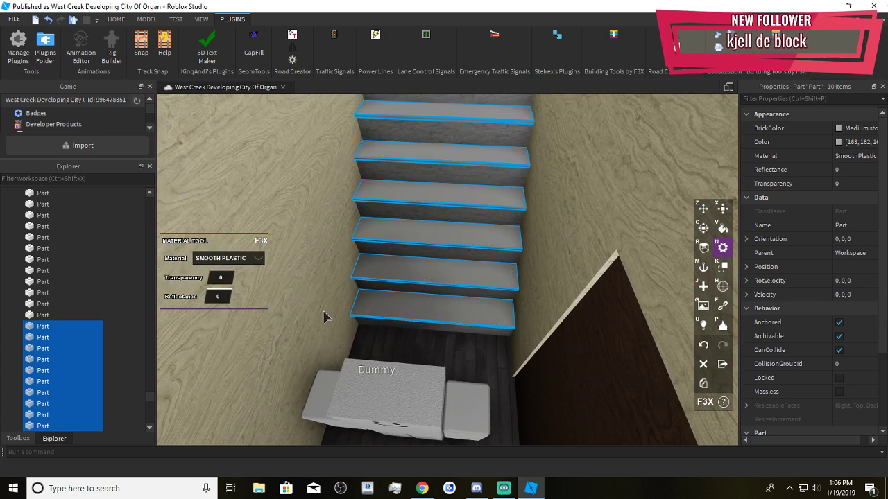
pyautogui.press('v')
pyautogui.click(166, 337)
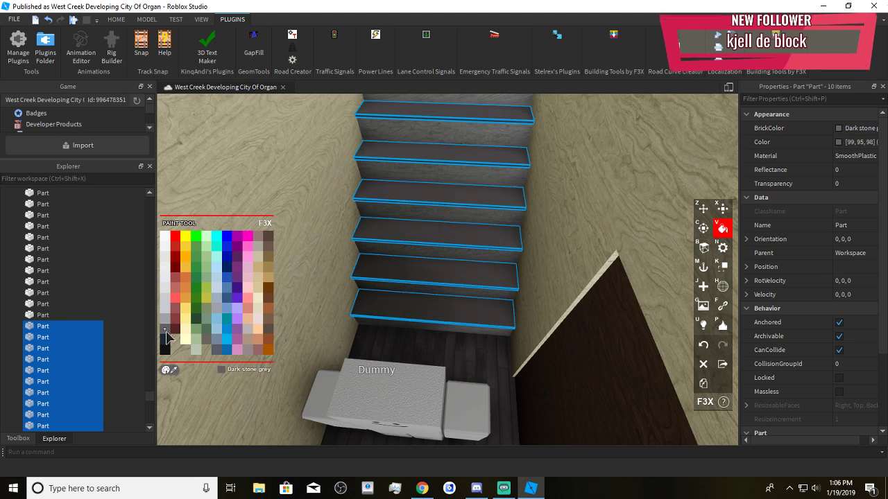
# Copy the asset ID from the Texture on the dark floor at the foot of the stairs
pyautogui.press('z')
pyautogui.click(425, 347)
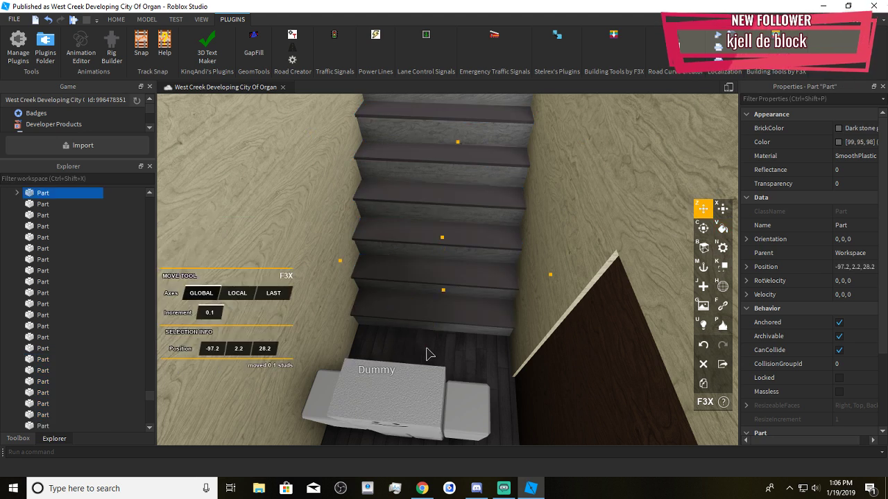
pyautogui.press('v')
pyautogui.press('z')
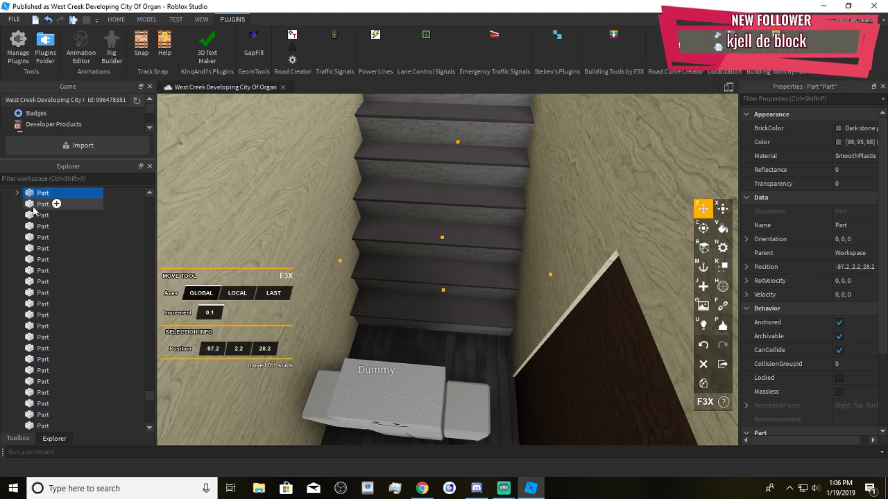
pyautogui.click(56, 204)
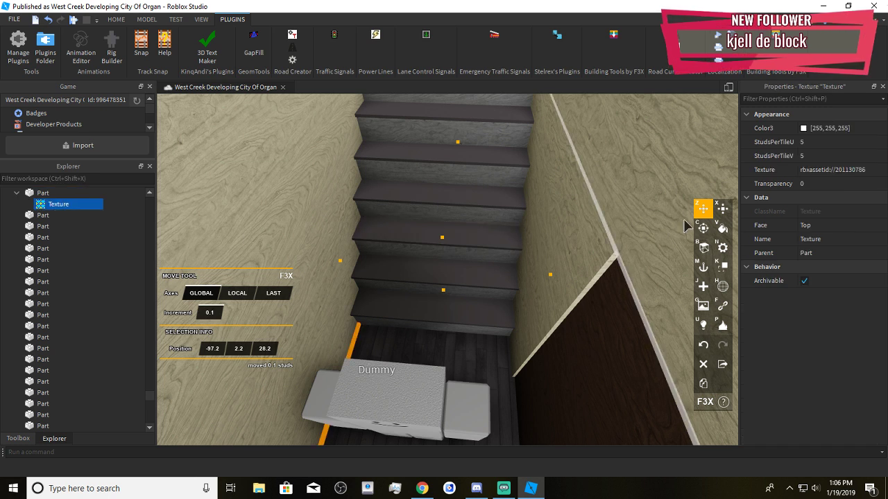
pyautogui.click(839, 169)
# Select all ten dark stair treads and add a texture to their Top side
pyautogui.click(465, 314)
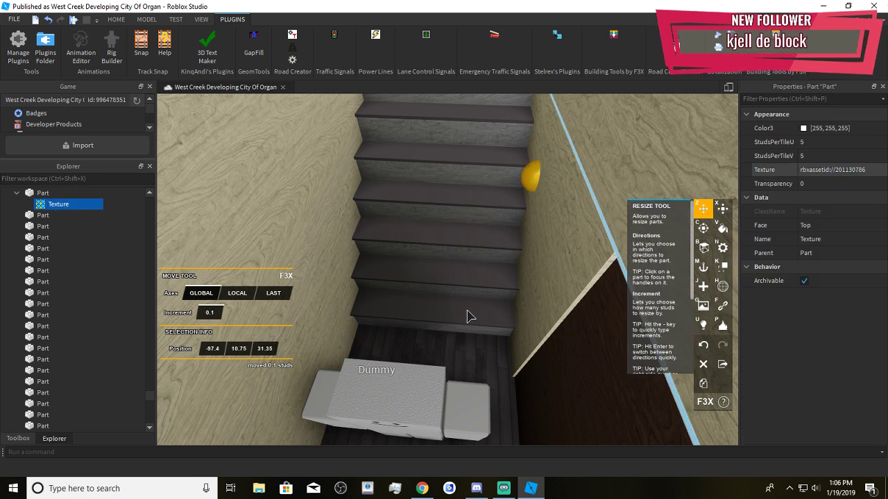
pyautogui.click(470, 313)
pyautogui.click(454, 301)
pyautogui.keyDown('shift'); pyautogui.click(488, 278); pyautogui.keyUp('shift')
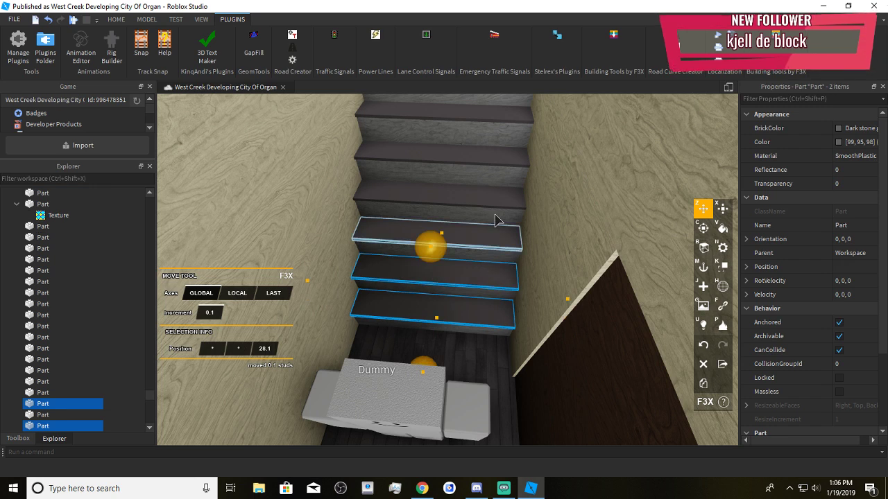
pyautogui.keyDown('shift'); pyautogui.click(494, 236); pyautogui.keyUp('shift')
pyautogui.keyDown('shift'); pyautogui.click(495, 198); pyautogui.keyUp('shift')
pyautogui.keyDown('shift'); pyautogui.click(496, 137); pyautogui.keyUp('shift')
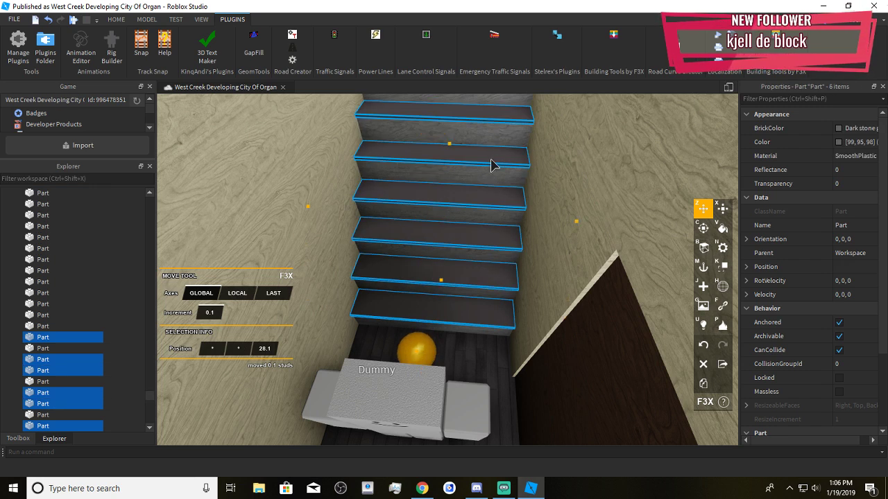
pyautogui.scroll(-3, 489, 164)
pyautogui.keyDown('shift'); pyautogui.click(487, 142); pyautogui.keyUp('shift')
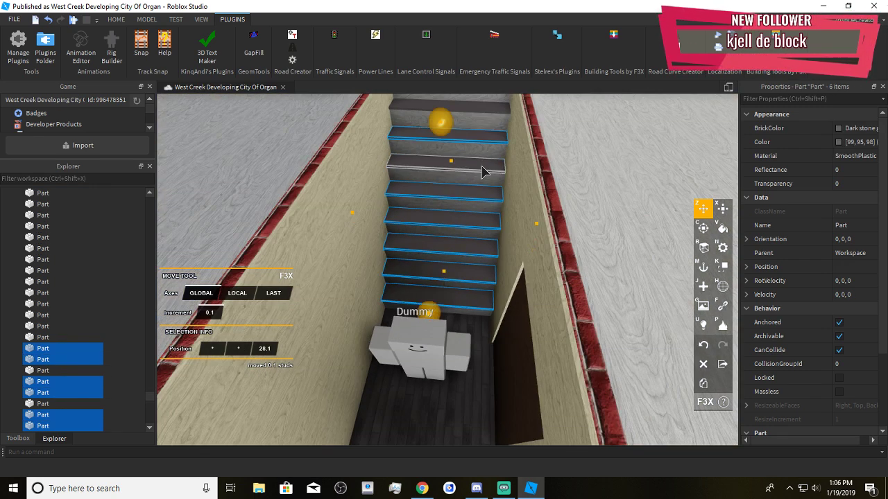
pyautogui.keyDown('shift'); pyautogui.click(482, 167); pyautogui.keyUp('shift')
pyautogui.scroll(-2, 458, 172)
pyautogui.keyDown('shift'); pyautogui.click(491, 134); pyautogui.keyUp('shift')
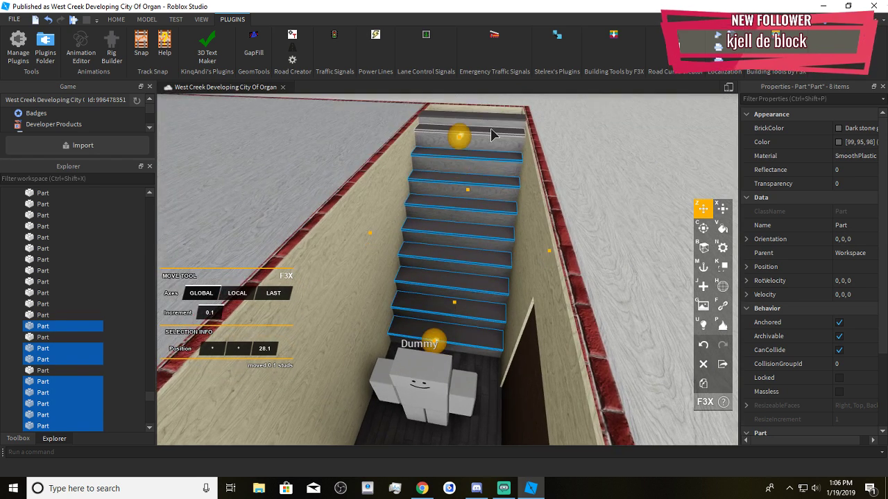
pyautogui.keyDown('shift'); pyautogui.click(491, 130); pyautogui.keyUp('shift')
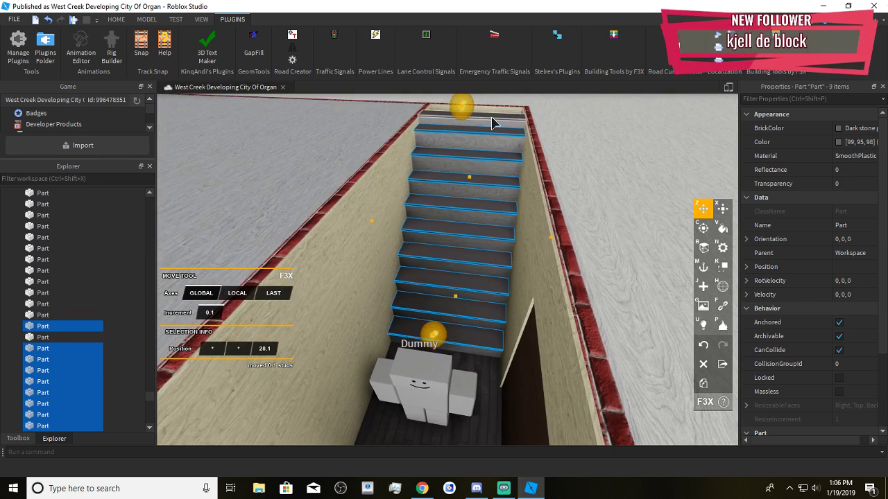
pyautogui.keyDown('shift'); pyautogui.click(491, 117); pyautogui.keyUp('shift')
pyautogui.press('n')
pyautogui.press('h')
pyautogui.press('g')
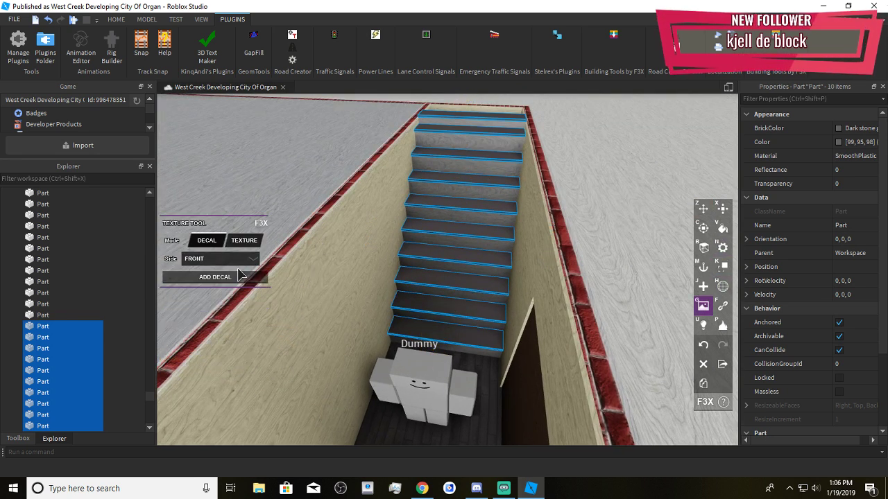
pyautogui.click(232, 244)
pyautogui.click(234, 259)
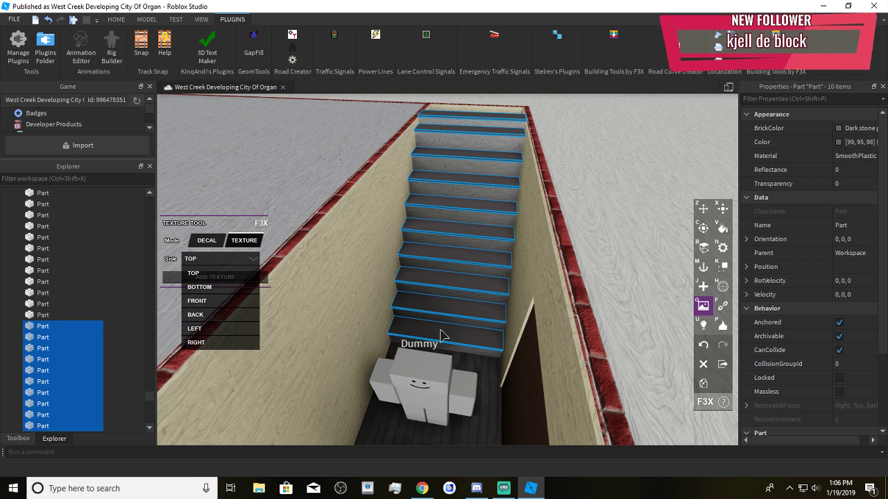
pyautogui.click(233, 272)
pyautogui.click(221, 278)
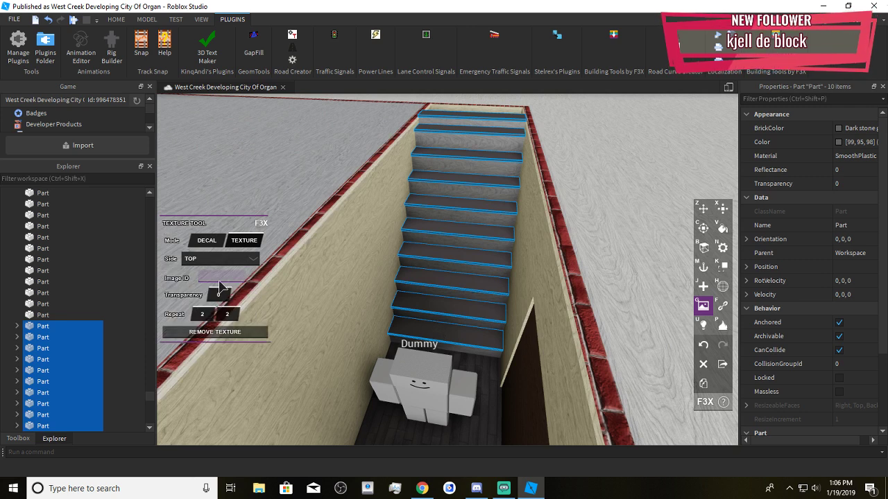
# Set the treads' texture image ID to 201130786 with a repeat of 5
pyautogui.press('w')
pyautogui.moveTo(561, 289); pyautogui.dragTo(563, 289, button='right')
pyautogui.press('d')
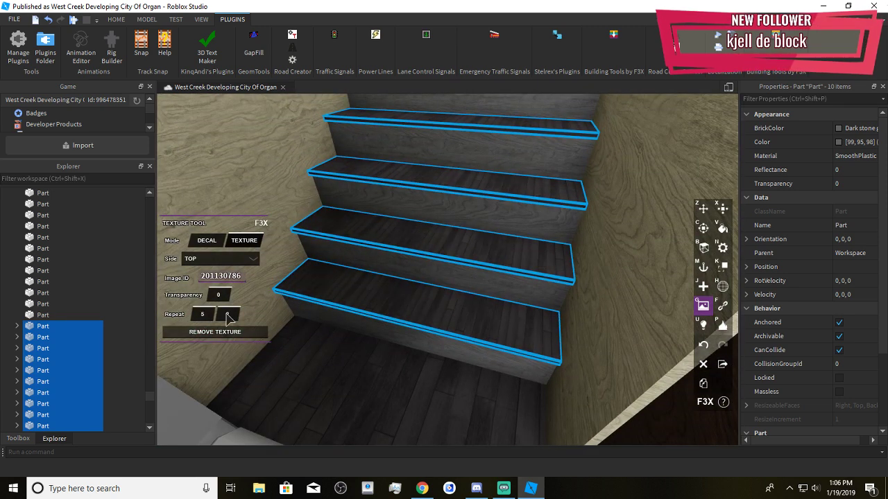
pyautogui.press('Return')
# Examine the textured treads and how the top tread fits between the stairwell walls
pyautogui.press('w')
pyautogui.moveTo(469, 274); pyautogui.dragTo(469, 275, button='right')
pyautogui.press('s')
pyautogui.moveTo(544, 267); pyautogui.dragTo(543, 267, button='right')
pyautogui.press('w')
pyautogui.press('s')
pyautogui.press('z')
pyautogui.click(576, 373)
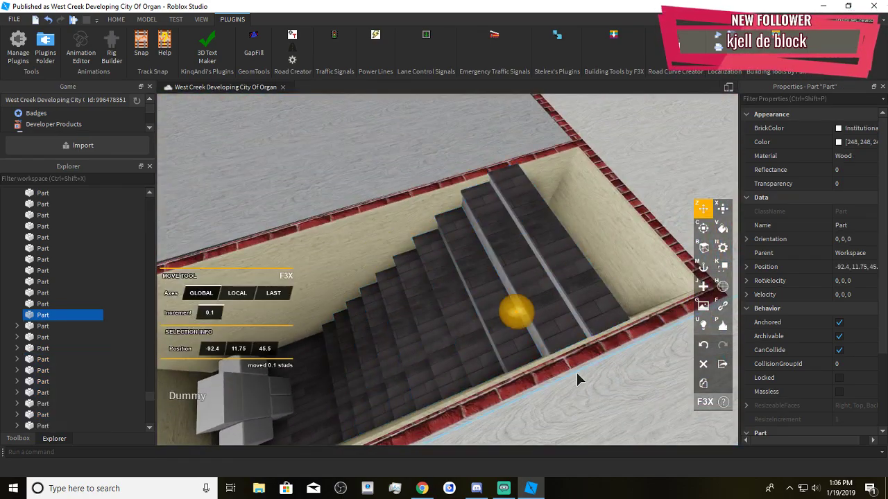
pyautogui.hotkey('shift', 'r')
pyautogui.press('w')
pyautogui.moveTo(559, 360); pyautogui.dragTo(561, 358, button='right')
pyautogui.click(490, 338)
pyautogui.moveTo(490, 337); pyautogui.dragTo(513, 277, button='right')
pyautogui.press('x')
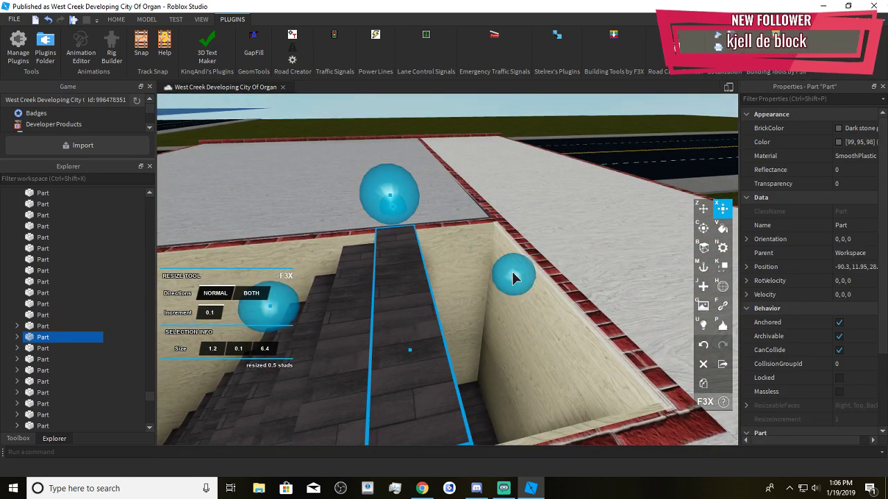
pyautogui.scroll(-10, 512, 271)
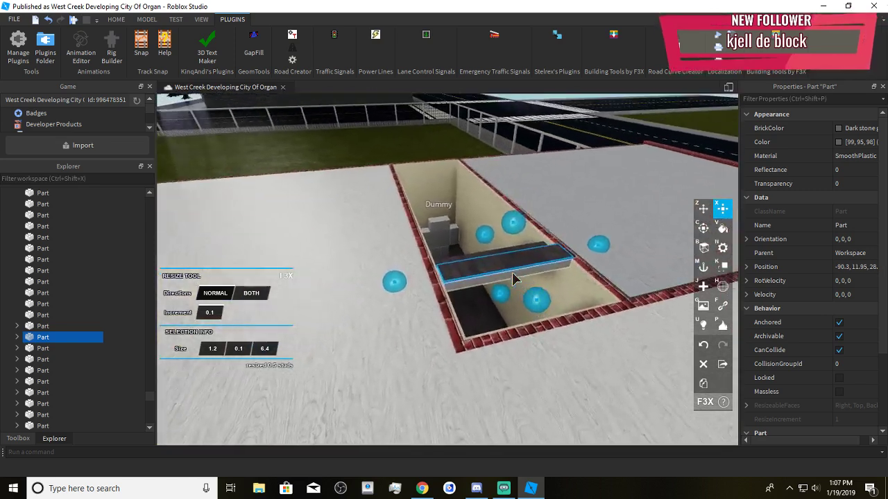
pyautogui.press('w')
pyautogui.moveTo(511, 272); pyautogui.dragTo(512, 273, button='right')
pyautogui.press('e')
pyautogui.press('s')
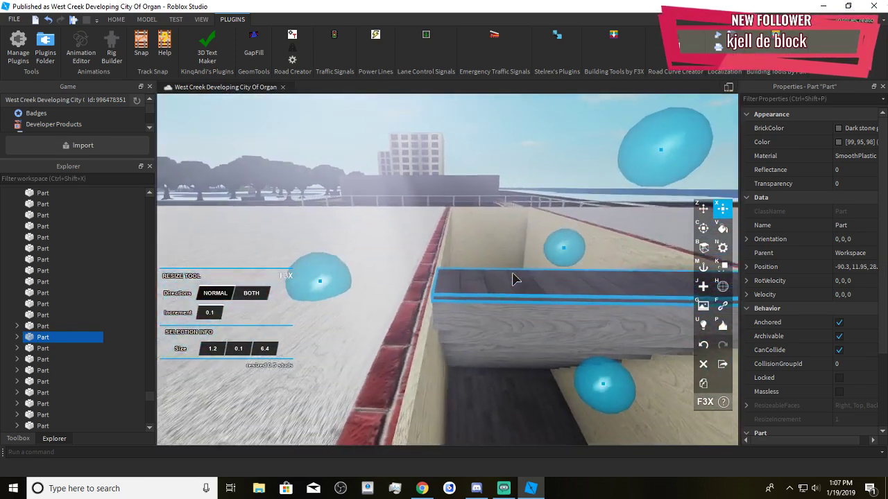
# Increase the height of the upper wall panels on both long sides of the stairwell by 0.1 studs
pyautogui.click(454, 294)
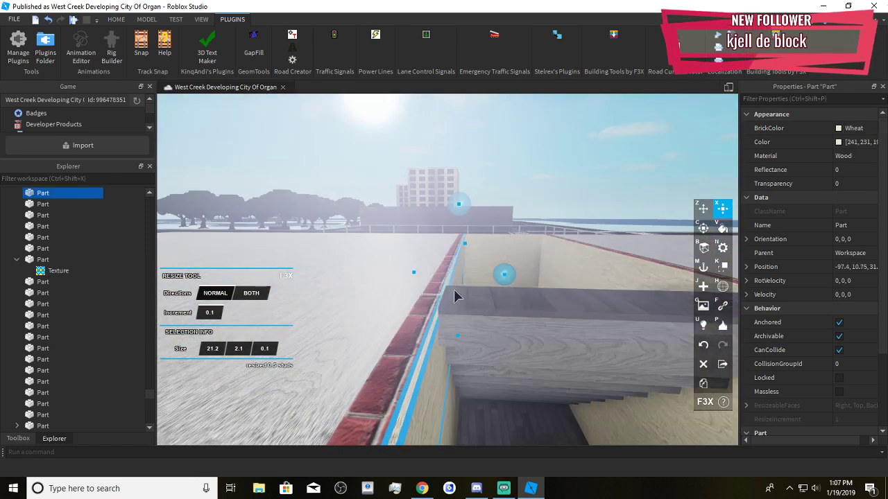
pyautogui.keyDown('shift'); pyautogui.click(618, 258); pyautogui.keyUp('shift')
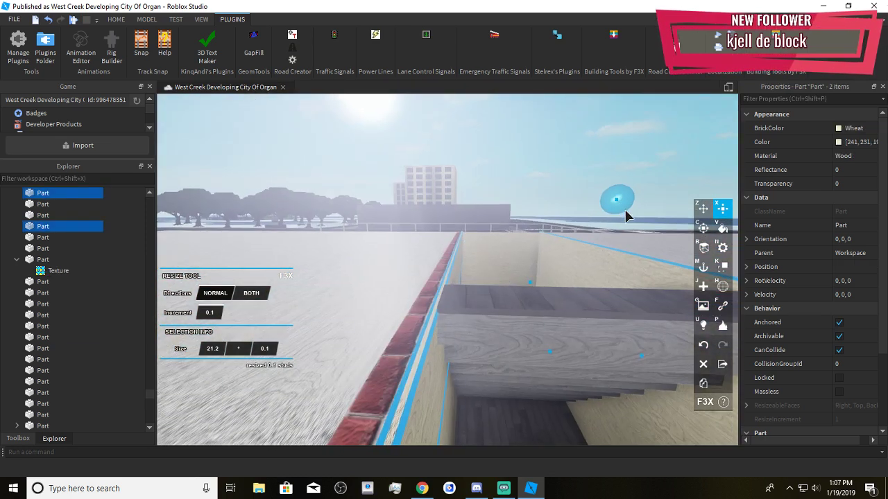
pyautogui.moveTo(625, 210); pyautogui.dragTo(625, 211, button='right')
pyautogui.press('z')
pyautogui.click(577, 195)
pyautogui.moveTo(581, 383); pyautogui.dragTo(581, 391, button='right')
pyautogui.press('s')
# Duplicate the upper wall panel on the stairwell's doorway side and stack the copy directly above it at height 13
pyautogui.click(420, 383)
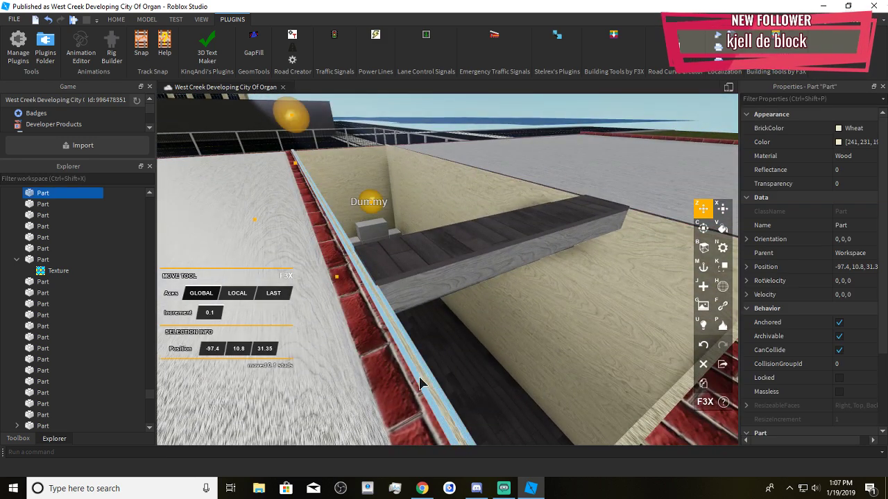
pyautogui.press('w')
pyautogui.moveTo(492, 394); pyautogui.dragTo(511, 356, button='right')
pyautogui.press('s')
pyautogui.press('w')
pyautogui.press('s')
pyautogui.scroll(-1, 517, 326)
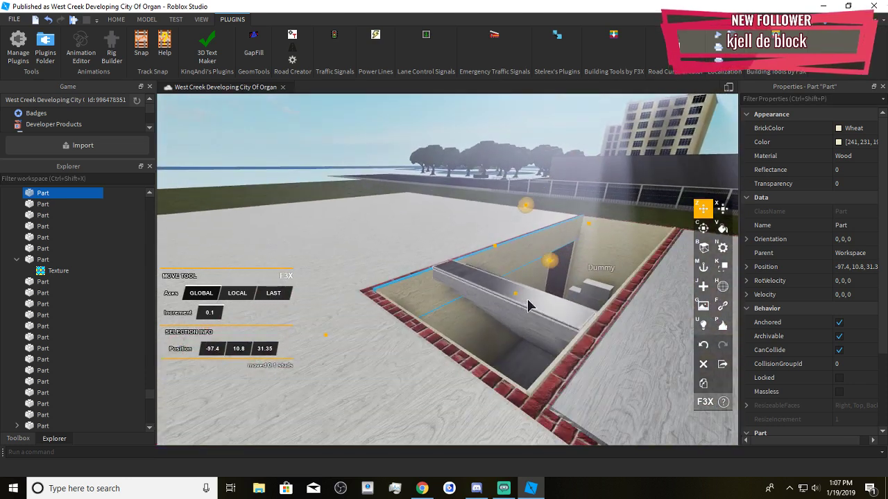
pyautogui.scroll(2, 527, 299)
pyautogui.hotkey('shift', 'c')
pyautogui.moveTo(514, 299); pyautogui.dragTo(523, 258)
# Shorten the duplicated wall panel to 18.3 studs and raise its height to 7.1 studs
pyautogui.press('x')
pyautogui.moveTo(523, 258); pyautogui.dragTo(495, 256, button='right')
pyautogui.moveTo(369, 230); pyautogui.dragTo(484, 269)
pyautogui.moveTo(484, 270); pyautogui.dragTo(526, 269, button='right')
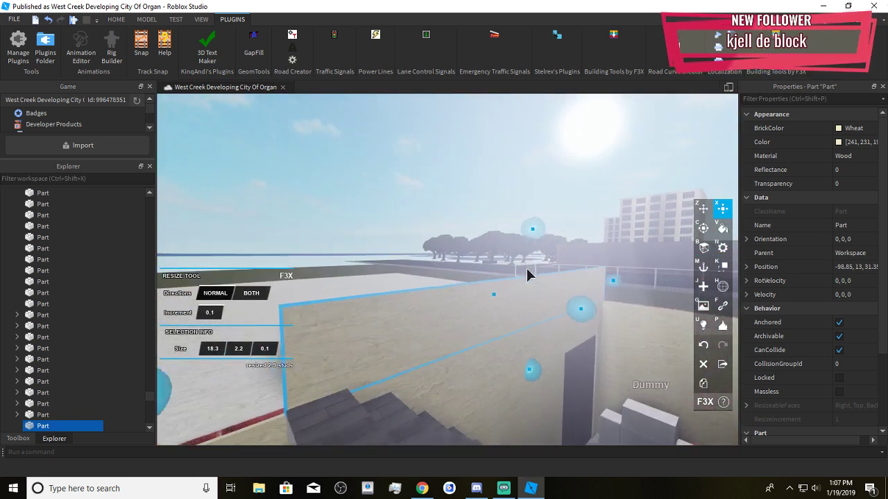
pyautogui.scroll(-1, 539, 215)
pyautogui.moveTo(541, 220)
pyautogui.mouseDown()
pyautogui.moveTo(532, 163)
pyautogui.moveTo(537, 233)
pyautogui.mouseUp()
pyautogui.scroll(-1, 536, 229)
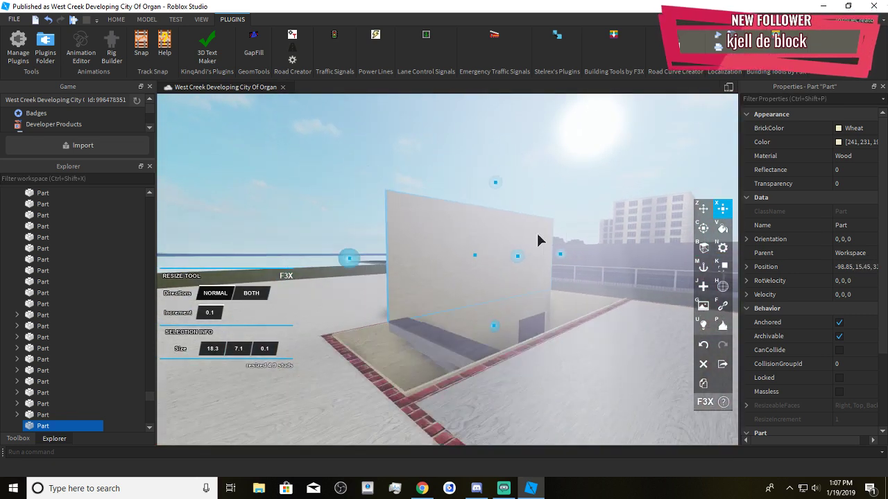
# Move the Dummy from the bottom of the stairwell up onto the top tread
pyautogui.scroll(3, 537, 233)
pyautogui.moveTo(537, 233); pyautogui.dragTo(543, 293, button='right')
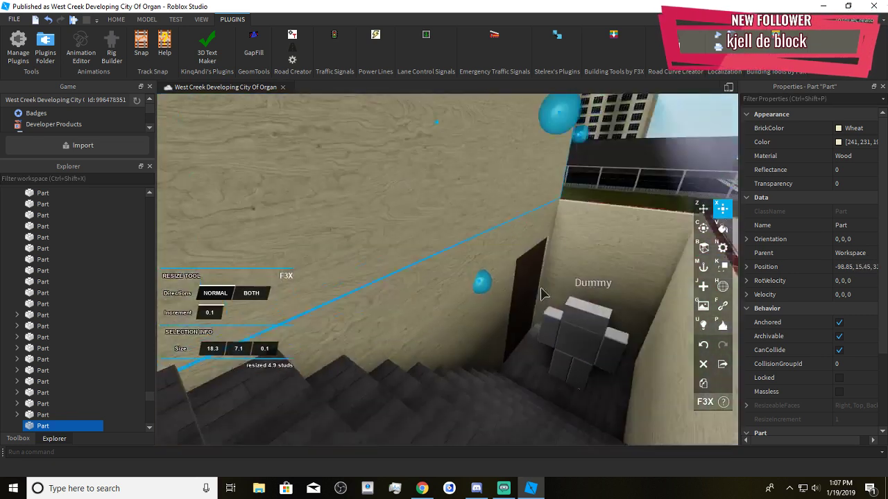
pyautogui.scroll(-1, 543, 293)
pyautogui.click(143, 21)
pyautogui.click(18, 47)
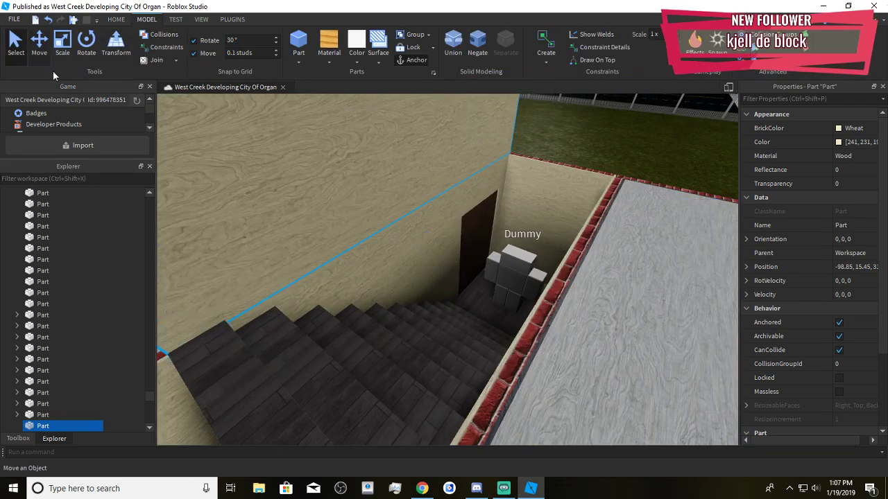
pyautogui.click(509, 274)
pyautogui.scroll(-2, 397, 322)
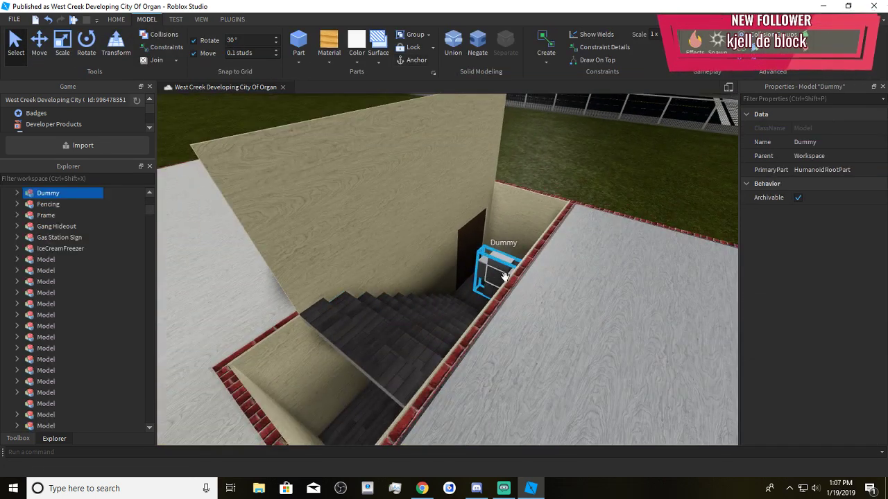
pyautogui.moveTo(505, 278); pyautogui.dragTo(365, 362)
# Raise the top edge of the upper wall panel on the stairwell's doorway side so it stands well above the Dummy
pyautogui.click(368, 221)
pyautogui.moveTo(394, 237); pyautogui.dragTo(396, 235, button='right')
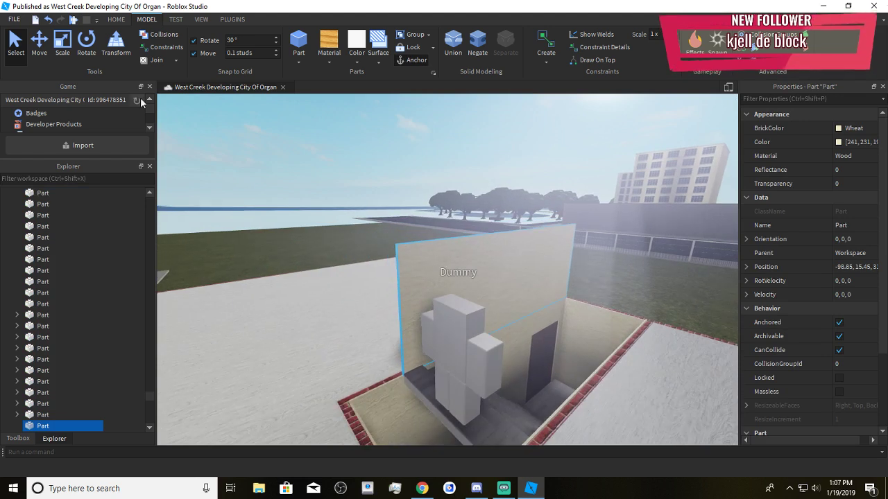
pyautogui.click(59, 46)
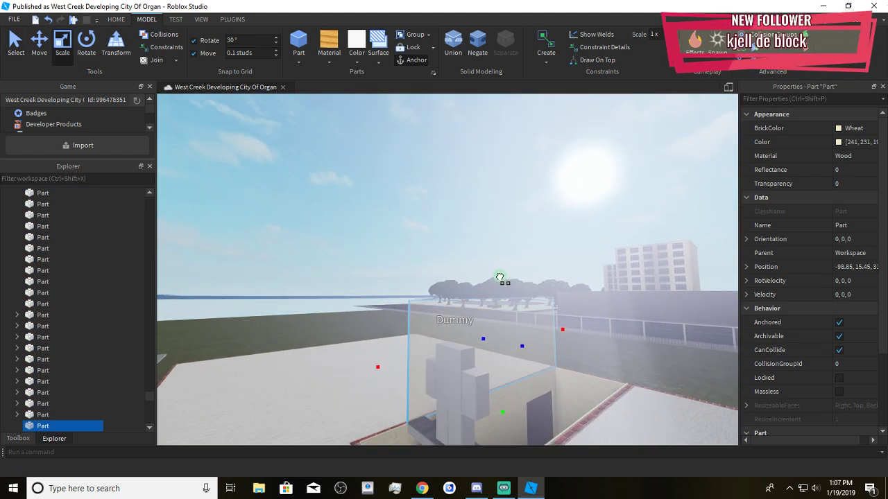
pyautogui.click(496, 271)
pyautogui.click(480, 308)
pyautogui.scroll(3, 478, 313)
pyautogui.moveTo(477, 313); pyautogui.dragTo(491, 316, button='right')
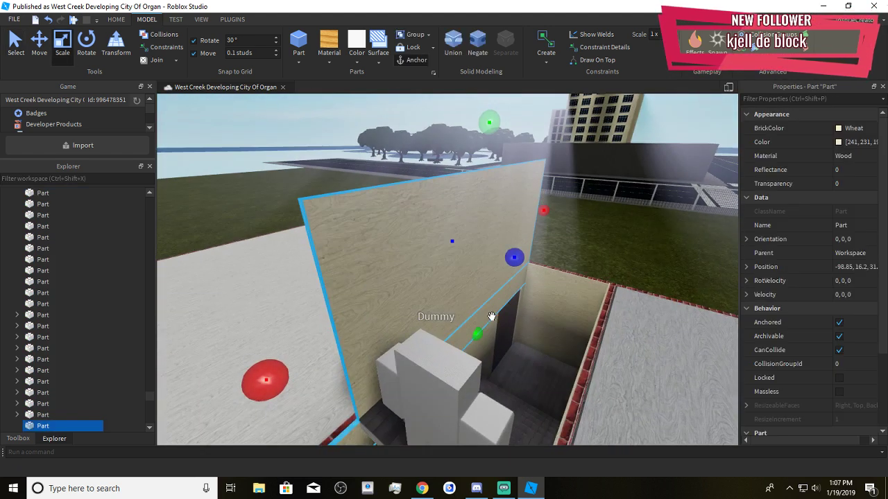
# Duplicate the tall upper wall panel and move the copy across to line up with the stairwell's opposite long side
pyautogui.click(47, 57)
pyautogui.scroll(-4, 475, 226)
pyautogui.moveTo(476, 226); pyautogui.dragTo(478, 228, button='right')
pyautogui.hotkey('ctrl', 'd')
pyautogui.moveTo(420, 219); pyautogui.dragTo(496, 287)
pyautogui.scroll(6, 495, 281)
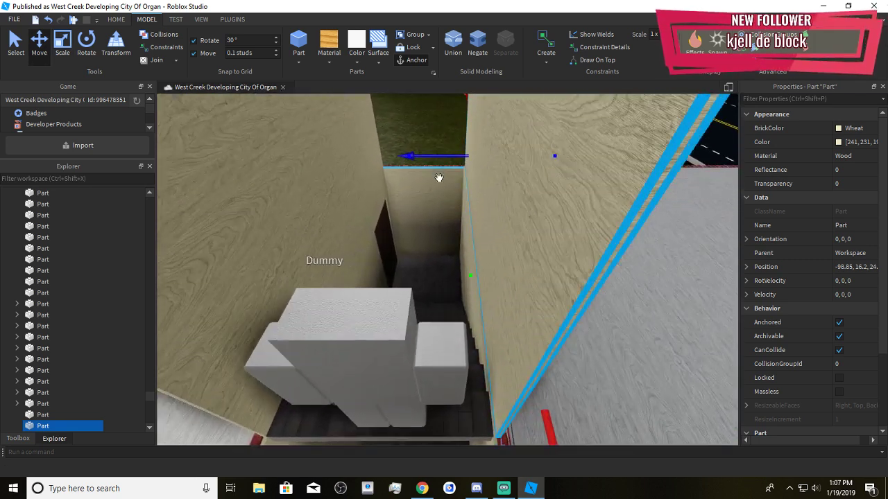
pyautogui.moveTo(430, 165); pyautogui.dragTo(429, 170)
pyautogui.moveTo(455, 216); pyautogui.dragTo(463, 221, button='right')
pyautogui.scroll(3, 462, 226)
pyautogui.scroll(-1, 463, 222)
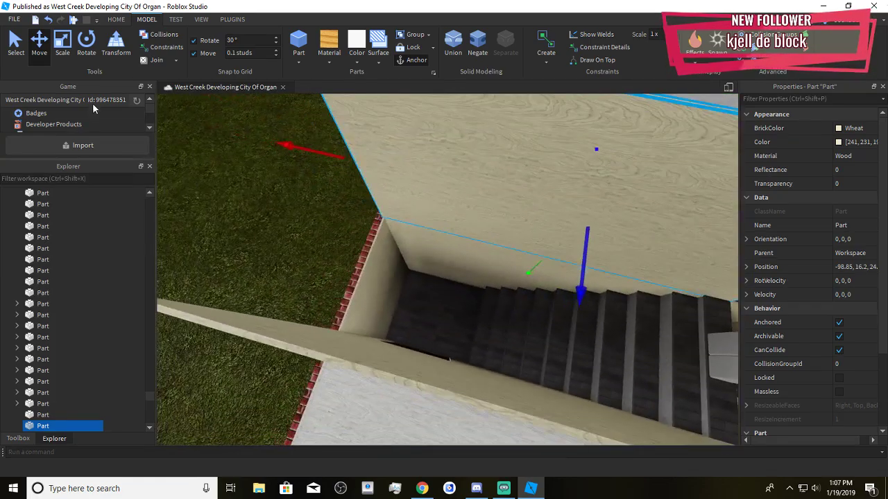
# Extend the end wall beside the basement door upward to the height of the two tall side panels
pyautogui.click(64, 53)
pyautogui.click(386, 267)
pyautogui.moveTo(354, 255); pyautogui.dragTo(345, 251, button='right')
pyautogui.moveTo(345, 251); pyautogui.dragTo(331, 94)
pyautogui.click(394, 270)
pyautogui.scroll(-3, 553, 357)
pyautogui.moveTo(394, 270); pyautogui.dragTo(553, 357, button='right')
pyautogui.scroll(4, 552, 358)
pyautogui.scroll(-4, 553, 356)
# Move the Dummy off the stairs onto the floor beside the stairwell
pyautogui.moveTo(462, 313); pyautogui.dragTo(584, 369)
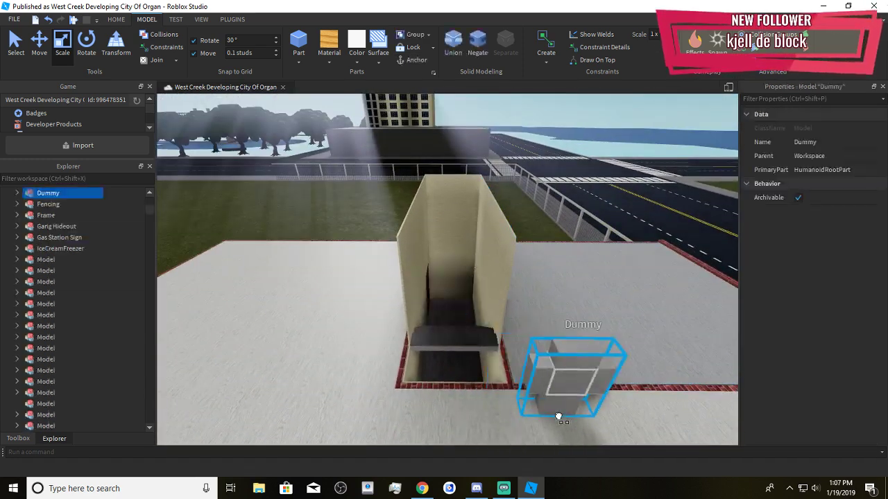
pyautogui.click(539, 364)
pyautogui.scroll(-3, 539, 364)
pyautogui.scroll(5, 539, 364)
pyautogui.moveTo(539, 365); pyautogui.dragTo(539, 365, button='right')
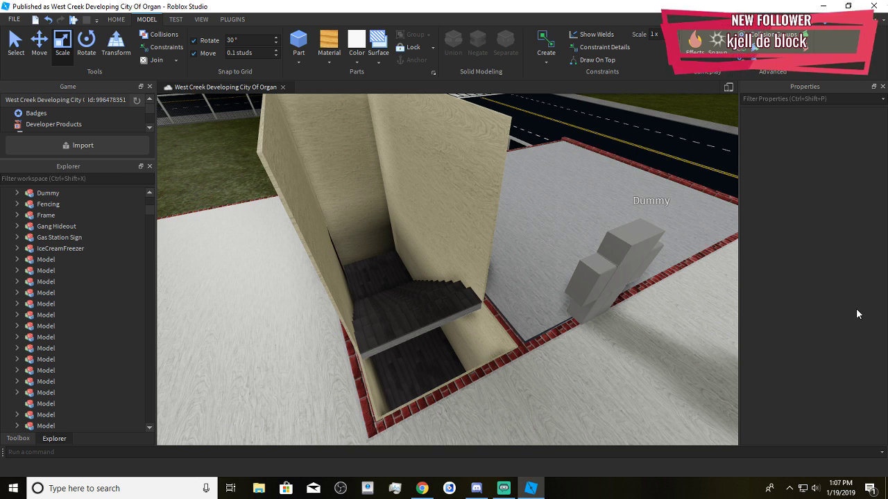
# Delete the wood wall panel at the stairwell's open end, just beyond the top tread
pyautogui.click(439, 386)
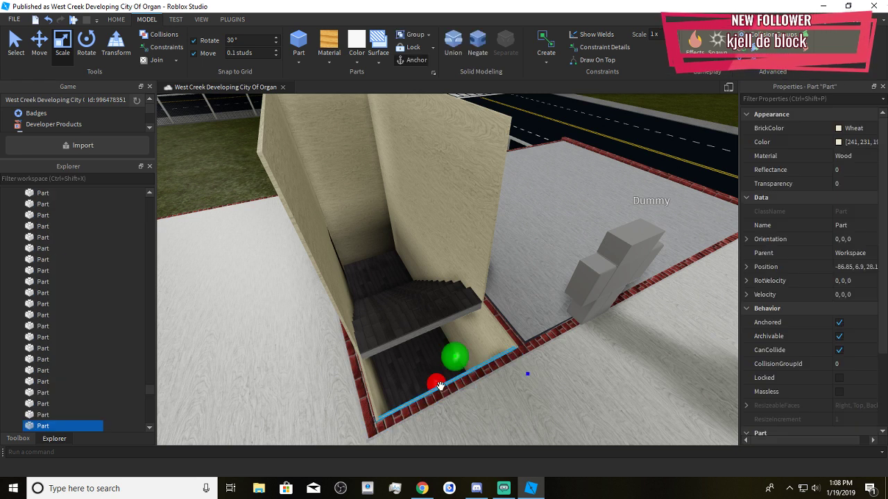
pyautogui.press('Delete')
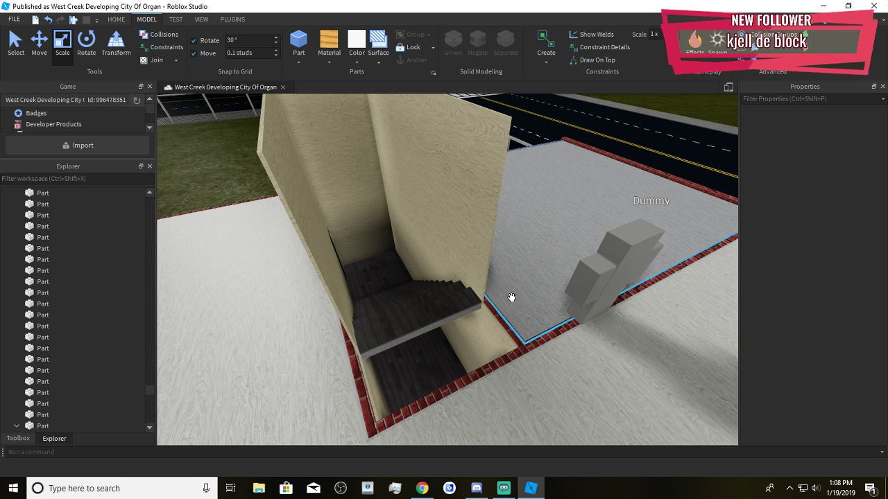
pyautogui.scroll(-6, 511, 297)
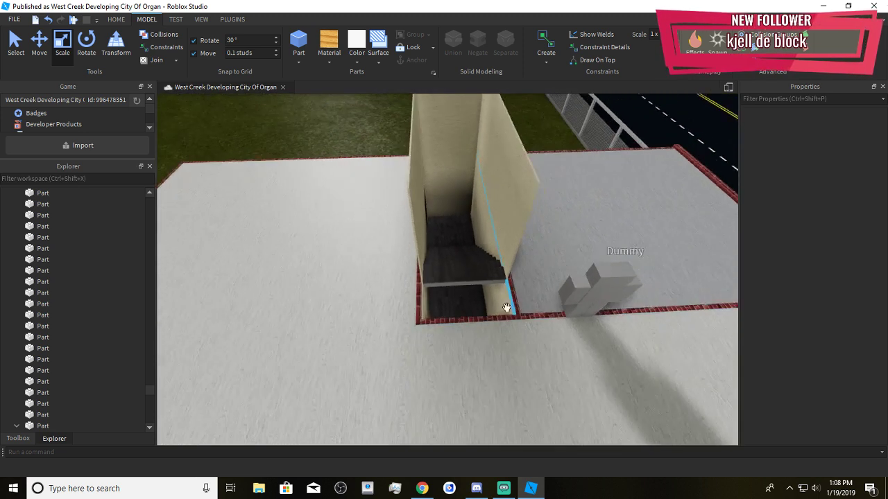
pyautogui.scroll(8, 515, 358)
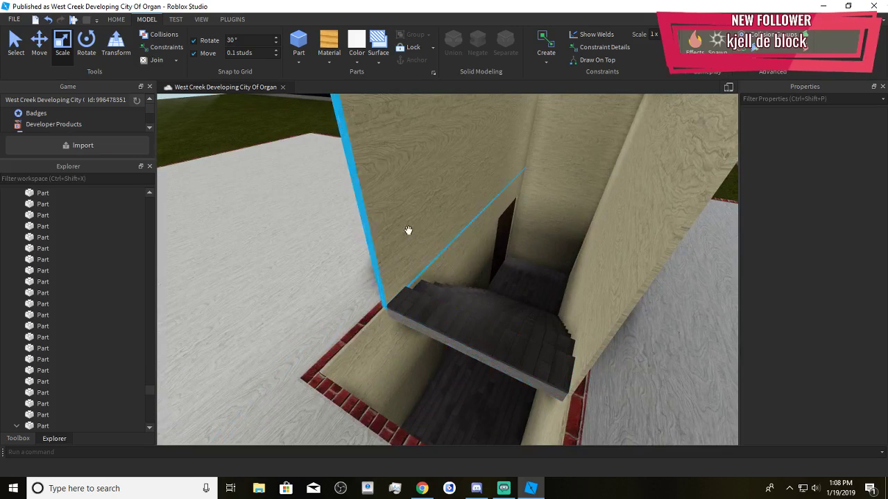
# Lengthen the upper doorway-side wall panel past the top tread, beyond the stairwell's open end
pyautogui.click(408, 231)
pyautogui.moveTo(407, 233); pyautogui.dragTo(407, 248, button='right')
pyautogui.moveTo(447, 224); pyautogui.dragTo(233, 306)
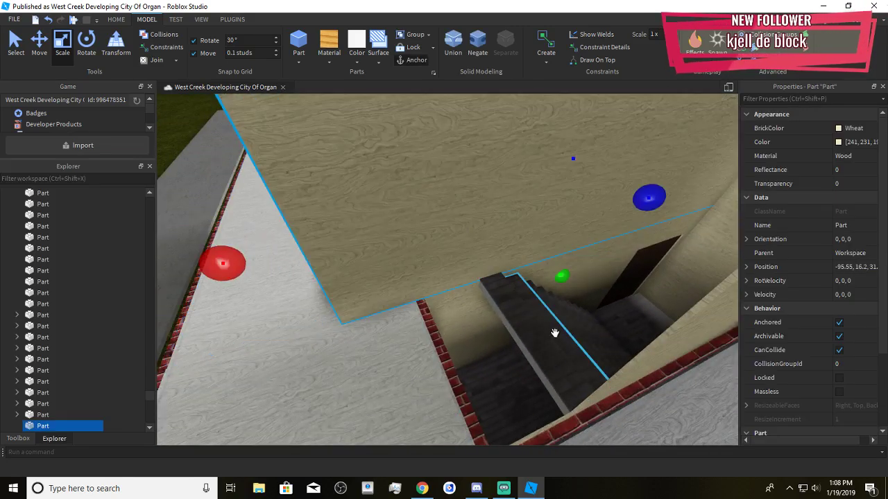
# Extend the top tread outward into a landing that covers the opening at the head of the stairs
pyautogui.click(541, 334)
pyautogui.moveTo(477, 352); pyautogui.dragTo(276, 411)
pyautogui.scroll(-5, 326, 382)
pyautogui.moveTo(365, 363); pyautogui.dragTo(376, 363, button='right')
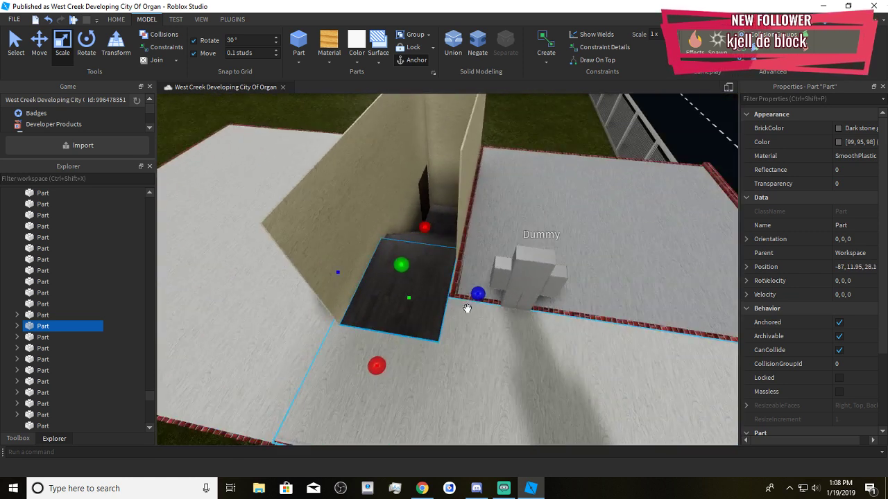
# Try to widen the landing sideways over the adjoining floor
pyautogui.moveTo(477, 294); pyautogui.dragTo(535, 340)
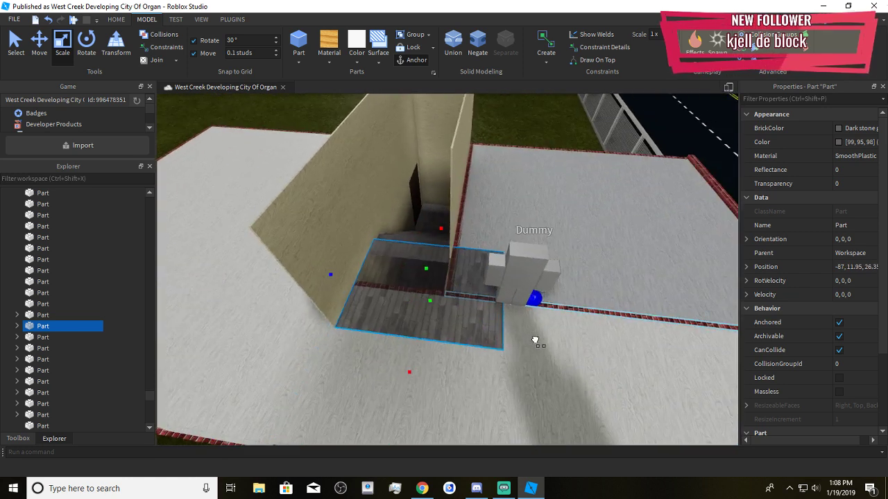
pyautogui.moveTo(535, 339); pyautogui.dragTo(546, 340, button='right')
pyautogui.moveTo(535, 340); pyautogui.dragTo(454, 351)
pyautogui.scroll(1, 457, 353)
pyautogui.scroll(2, 458, 353)
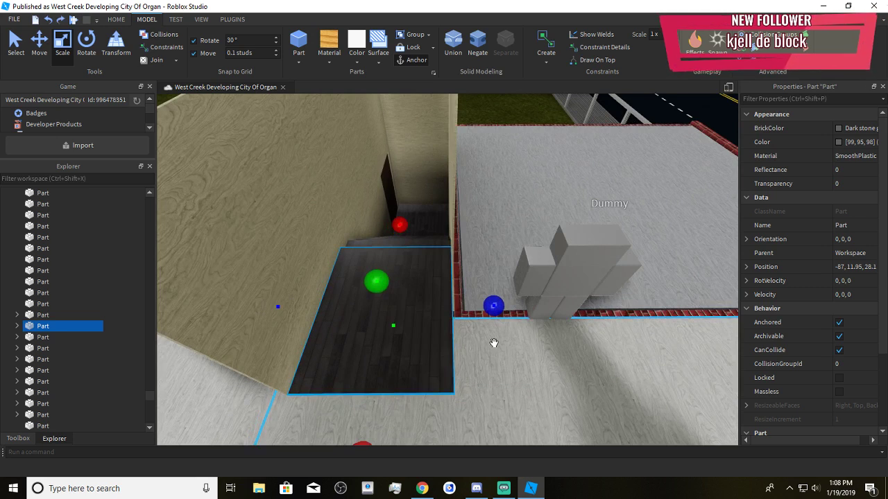
pyautogui.hotkey('ctrl', 'z')
pyautogui.hotkey('ctrl', 'y')
# Move the Dummy onto the landing at the head of the stairs and rotate it
pyautogui.click(422, 343)
pyautogui.moveTo(475, 352); pyautogui.dragTo(465, 289, button='right')
pyautogui.scroll(-4, 490, 341)
pyautogui.click(459, 223)
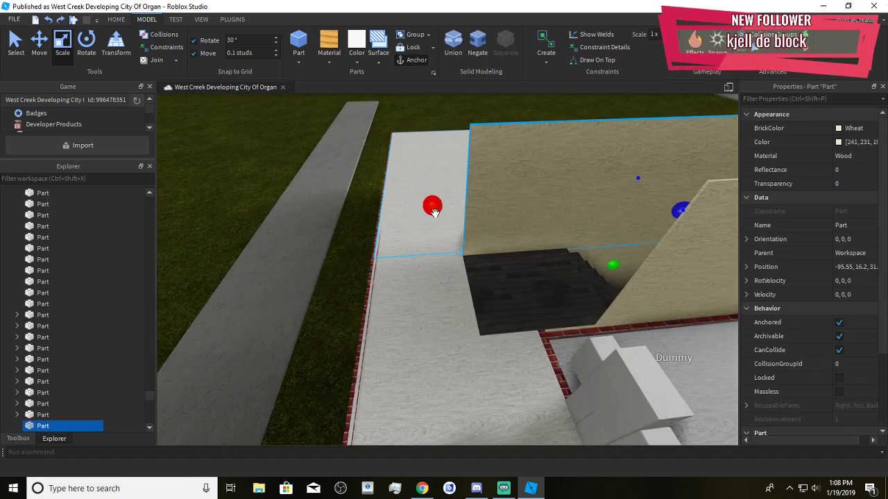
pyautogui.press('d')
pyautogui.moveTo(466, 400); pyautogui.dragTo(459, 319)
pyautogui.hotkey('ctrl', 'r')
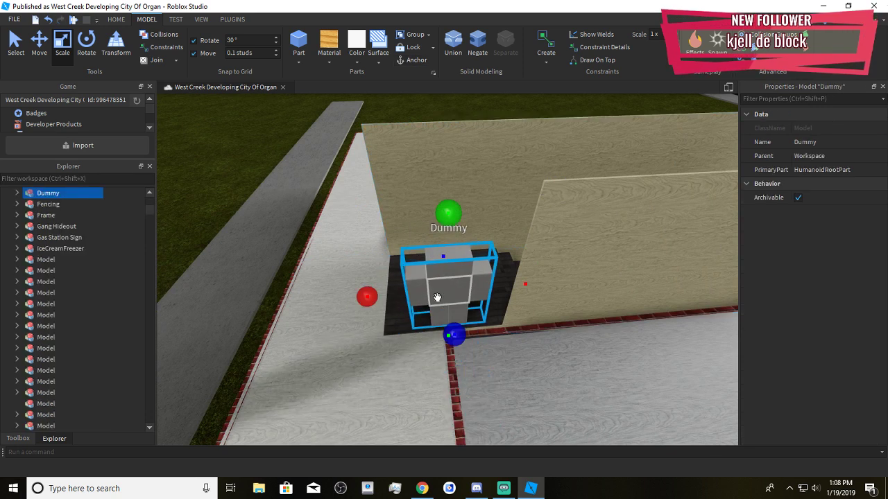
# Duplicate the upper doorway-side wall panel and shorten the copy to a thin sliver at the landing's outer end
pyautogui.click(426, 251)
pyautogui.scroll(3, 438, 262)
pyautogui.moveTo(425, 256); pyautogui.dragTo(444, 267, button='right')
pyautogui.scroll(-3, 444, 267)
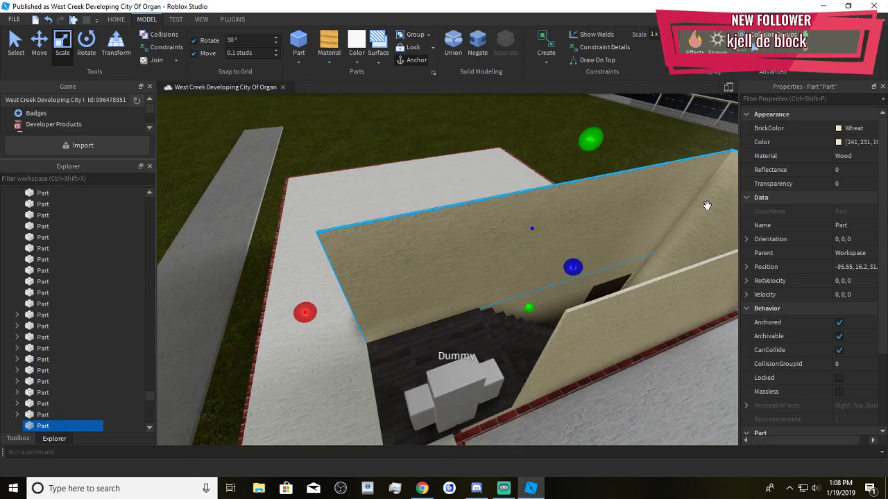
pyautogui.moveTo(705, 205); pyautogui.dragTo(144, 385)
pyautogui.hotkey('ctrl', 'z')
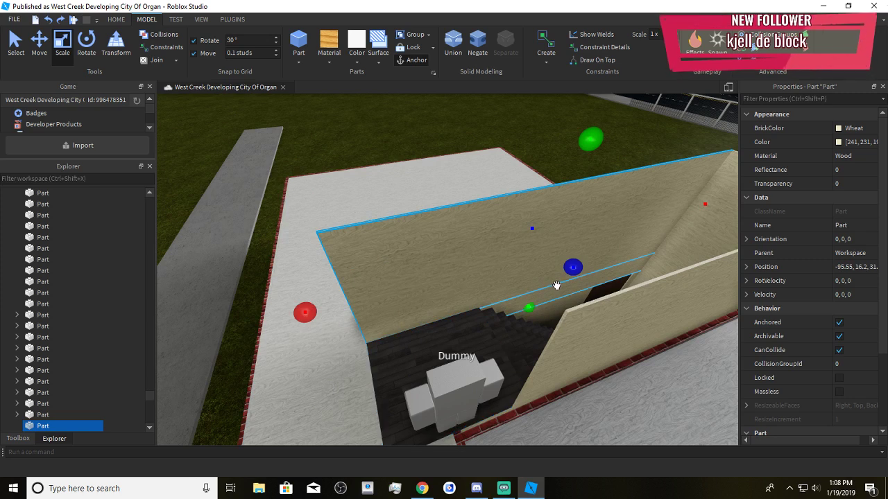
pyautogui.hotkey('ctrl', 'd')
pyautogui.moveTo(704, 205); pyautogui.dragTo(230, 360)
pyautogui.press('d')
pyautogui.moveTo(409, 337); pyautogui.dragTo(410, 339, button='right')
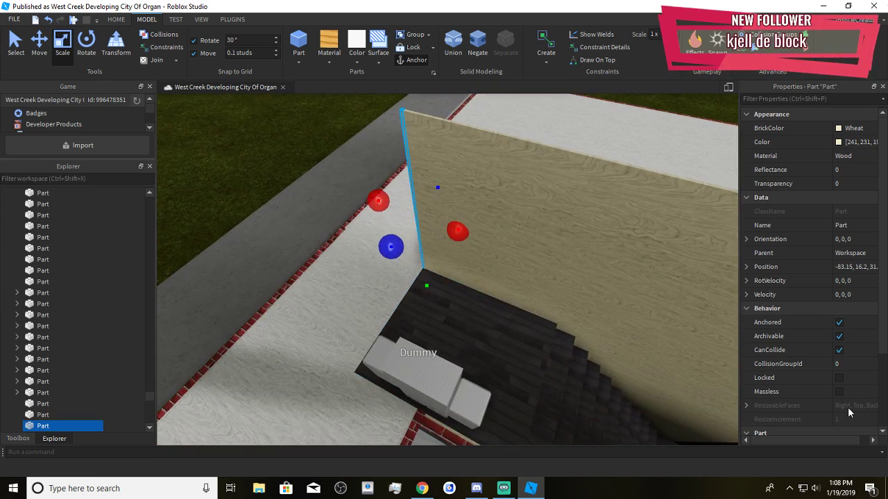
# Extend the thin wall piece past the landing and along the floor to the road-side edge of the building
pyautogui.moveTo(512, 298); pyautogui.dragTo(520, 257, button='right')
pyautogui.moveTo(556, 277); pyautogui.dragTo(369, 263)
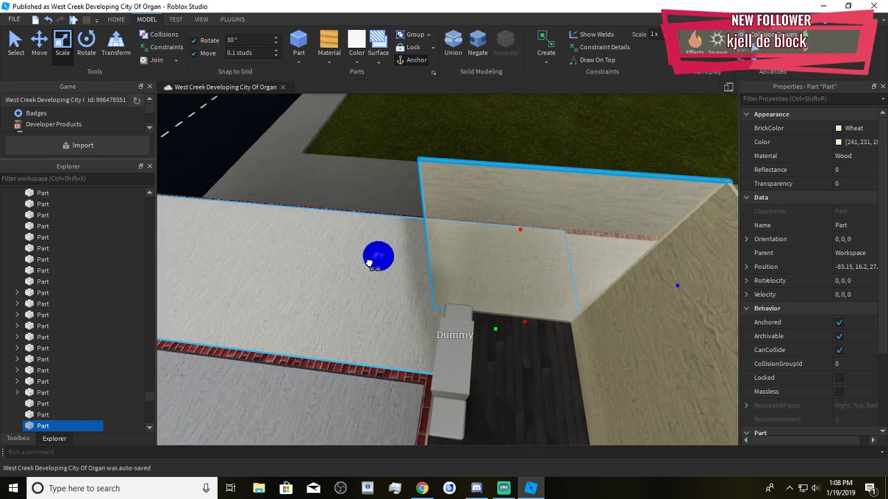
pyautogui.moveTo(369, 263); pyautogui.dragTo(394, 260, button='right')
pyautogui.moveTo(420, 254); pyautogui.dragTo(422, 288)
pyautogui.moveTo(414, 254); pyautogui.dragTo(422, 287, button='right')
pyautogui.moveTo(421, 287); pyautogui.dragTo(452, 321)
pyautogui.moveTo(422, 287); pyautogui.dragTo(452, 321, button='right')
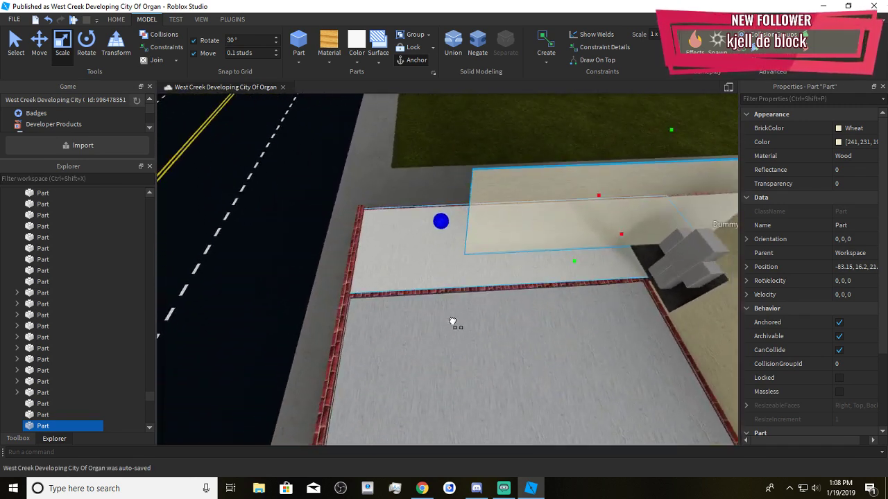
pyautogui.press('a')
pyautogui.moveTo(452, 319); pyautogui.dragTo(396, 314)
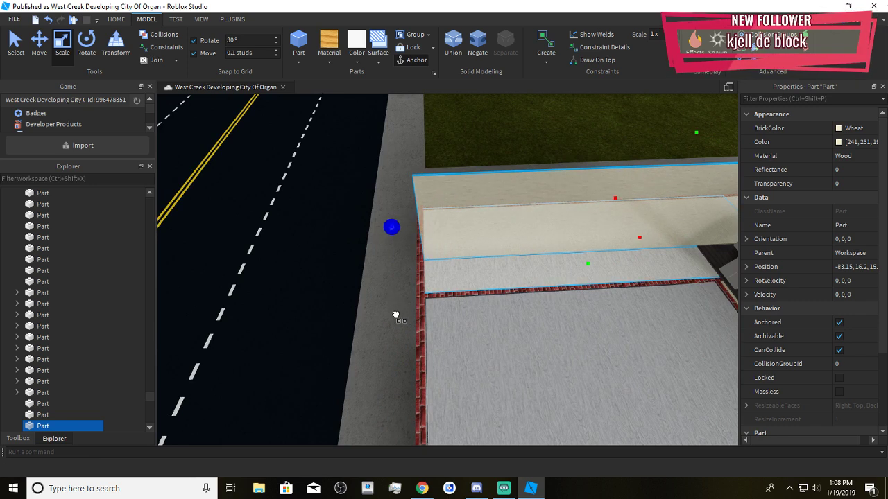
# Duplicate the stairwell's other long side panel and shorten the copy to a sliver at the building's opposite side edge
pyautogui.moveTo(501, 314); pyautogui.dragTo(408, 201, button='right')
pyautogui.press('w')
pyautogui.click(555, 206)
pyautogui.hotkey('ctrl', 'd')
pyautogui.moveTo(410, 202); pyautogui.dragTo(481, 257)
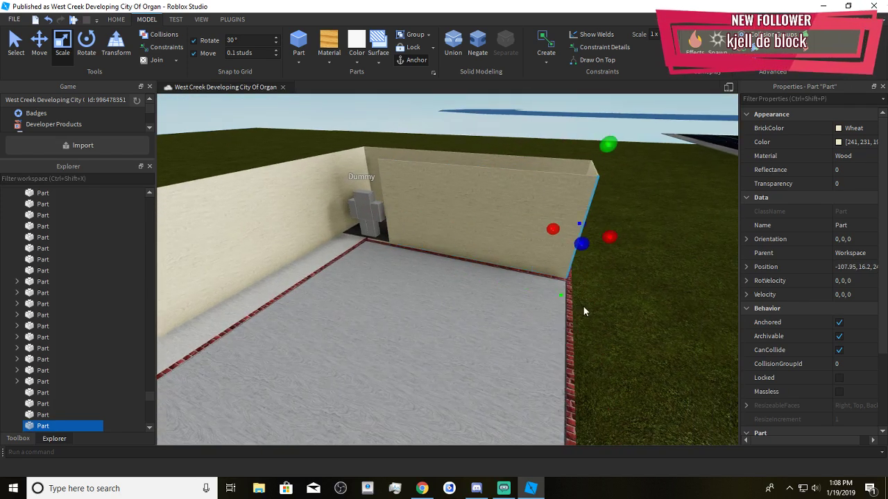
# Extend the second sliver along the building's side edge toward the brick storefront to form the opposite side wall
pyautogui.moveTo(583, 311); pyautogui.dragTo(573, 299, button='right')
pyautogui.moveTo(507, 228); pyautogui.dragTo(417, 313)
pyautogui.press('a')
pyautogui.click(520, 364)
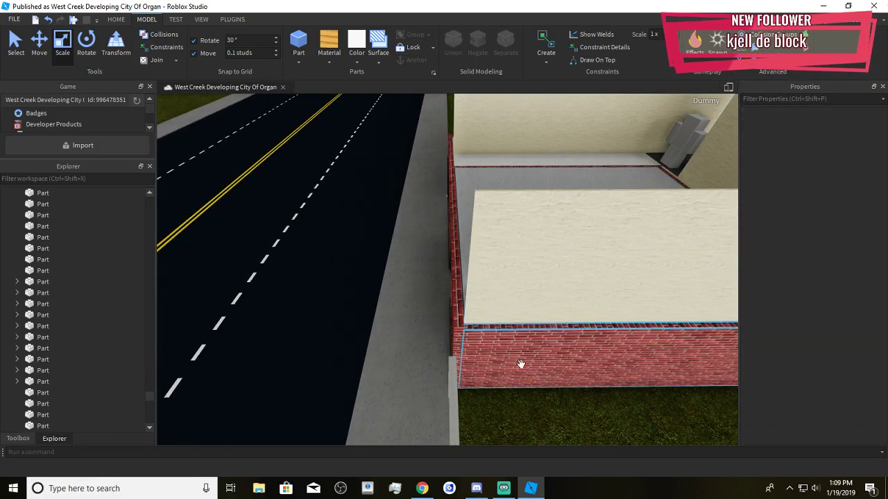
# Duplicate the thin brick strip along the top of the storefront wall and stack the copy directly on top of it
pyautogui.moveTo(527, 415); pyautogui.dragTo(529, 412, button='right')
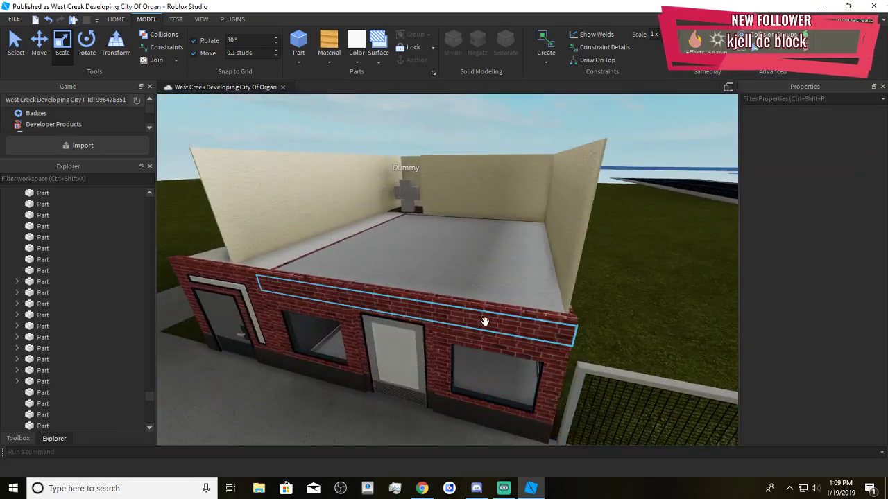
pyautogui.click(485, 322)
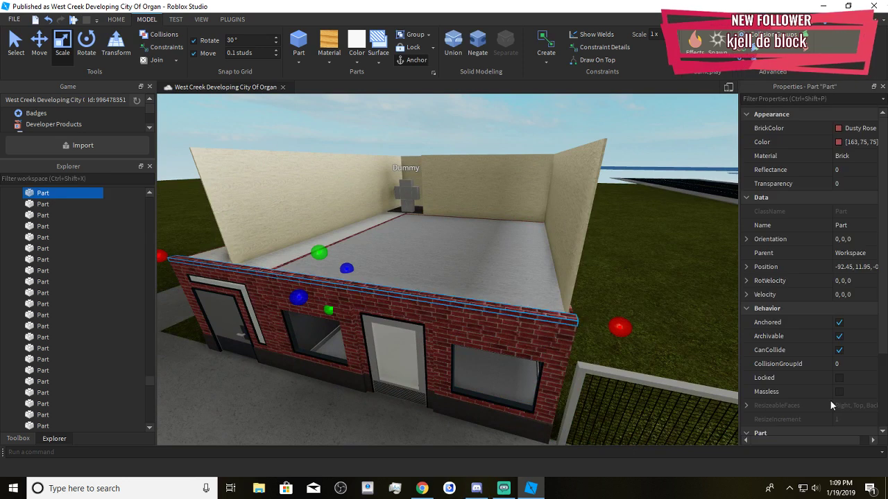
pyautogui.scroll(5, 703, 327)
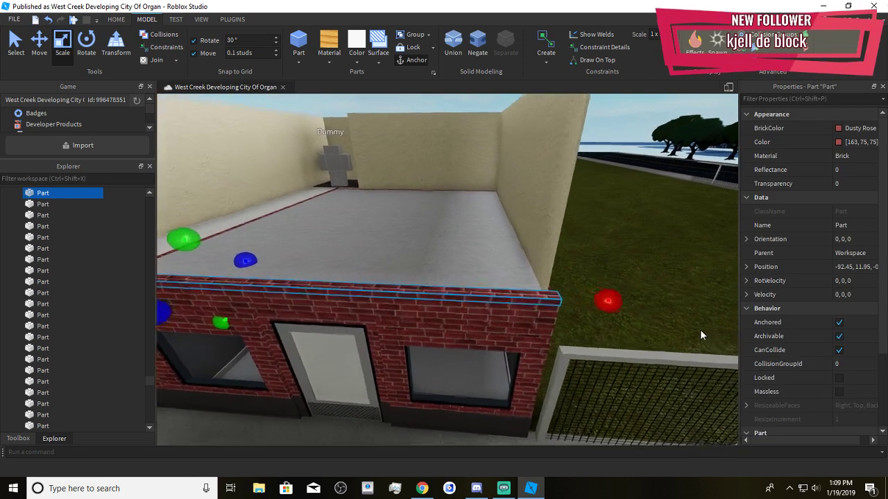
pyautogui.moveTo(700, 330); pyautogui.dragTo(696, 330, button='right')
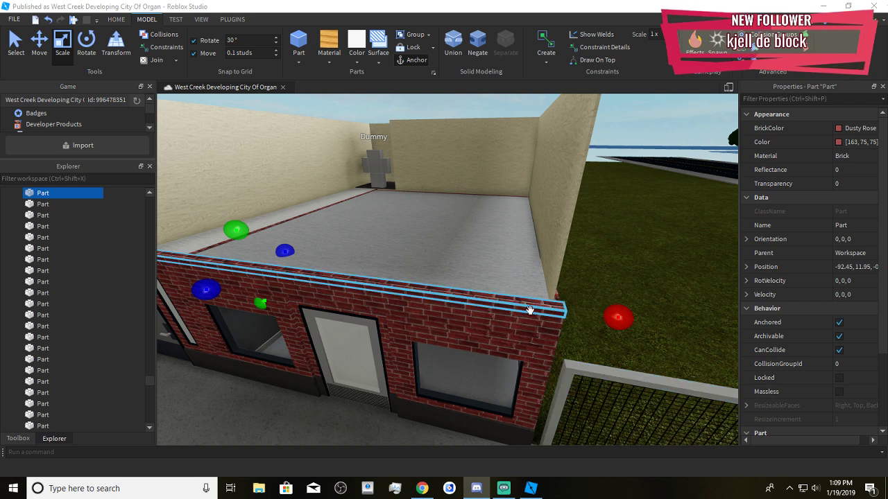
pyautogui.click(604, 329)
pyautogui.click(559, 307)
pyautogui.moveTo(556, 305); pyautogui.dragTo(527, 316, button='right')
pyautogui.hotkey('ctrl', '2')
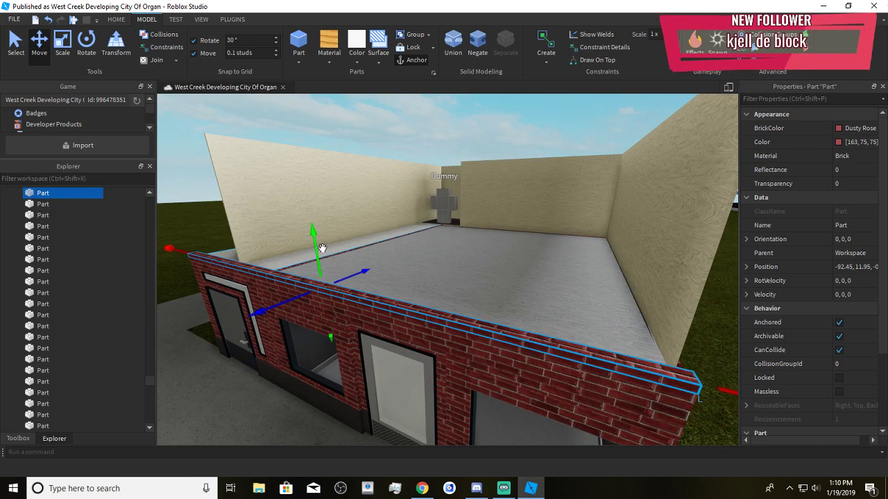
pyautogui.moveTo(375, 286); pyautogui.dragTo(376, 287, button='right')
pyautogui.press('w')
pyautogui.press('a')
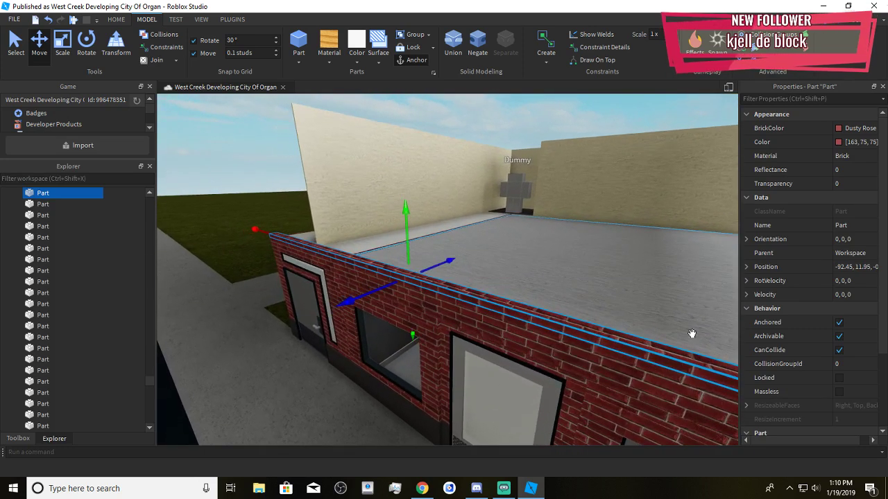
pyautogui.hotkey('alt', 'Tab')
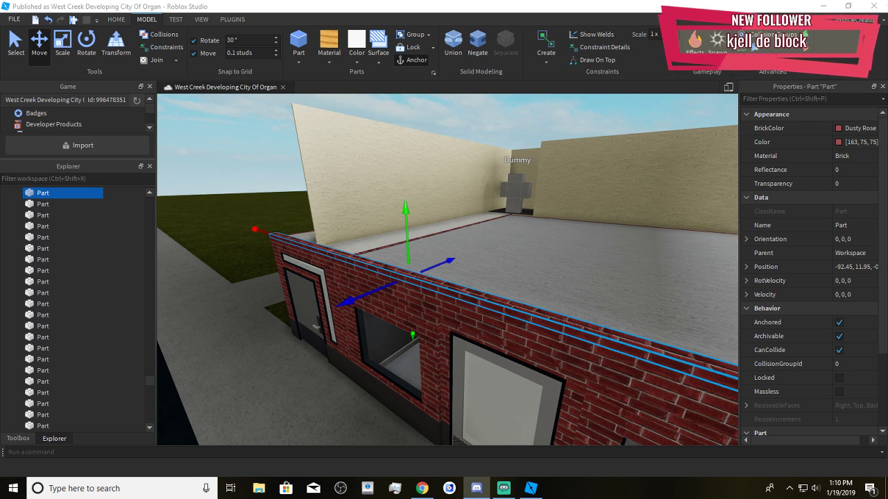
pyautogui.scroll(5, 485, 283)
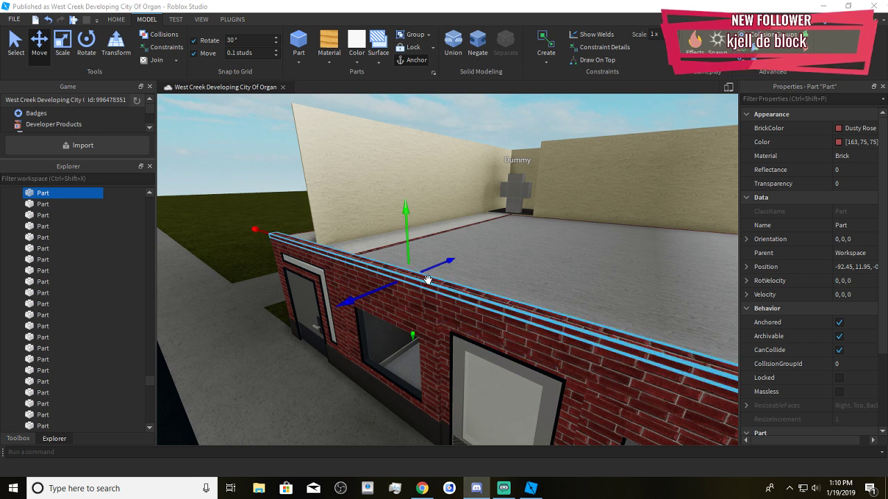
pyautogui.moveTo(485, 283); pyautogui.dragTo(462, 264, button='right')
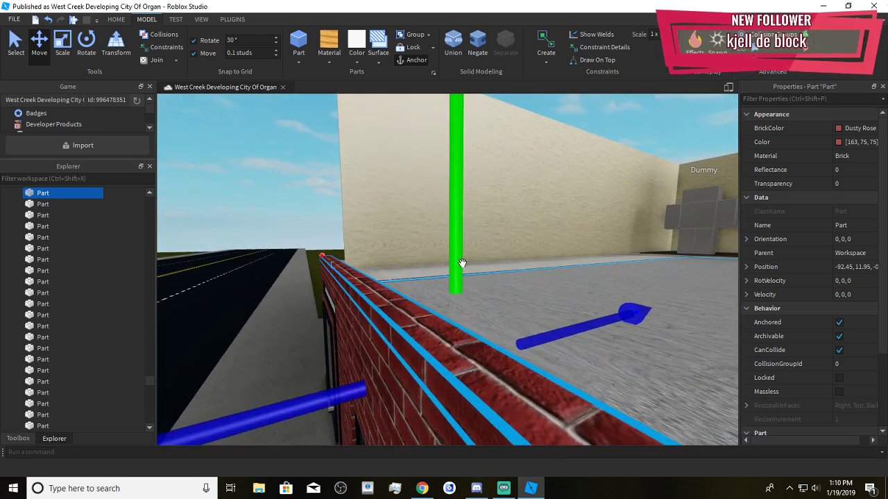
pyautogui.hotkey('ctrl', 'd')
pyautogui.moveTo(462, 263); pyautogui.dragTo(465, 226)
pyautogui.moveTo(466, 226); pyautogui.dragTo(459, 317, button='right')
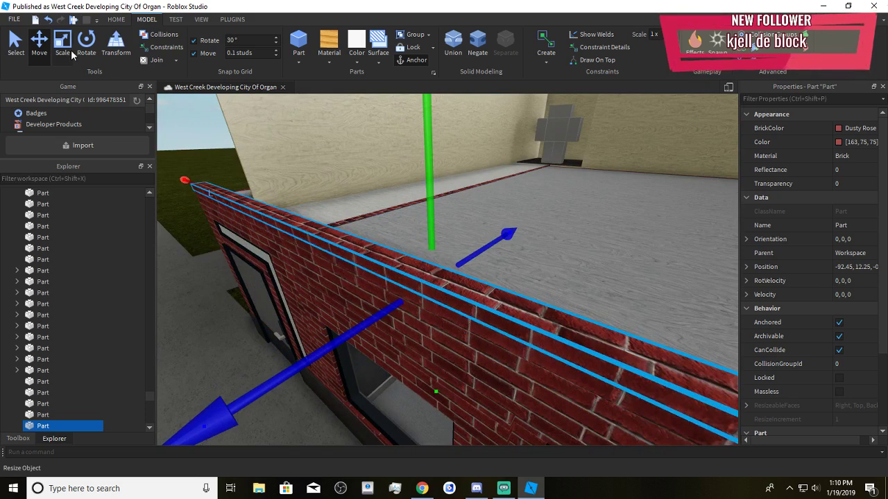
# Shorten the duplicated brick strip equally from both ends to a short block at the middle of the storefront
pyautogui.click(71, 49)
pyautogui.moveTo(361, 216); pyautogui.dragTo(605, 266, button='right')
pyautogui.scroll(-5, 513, 252)
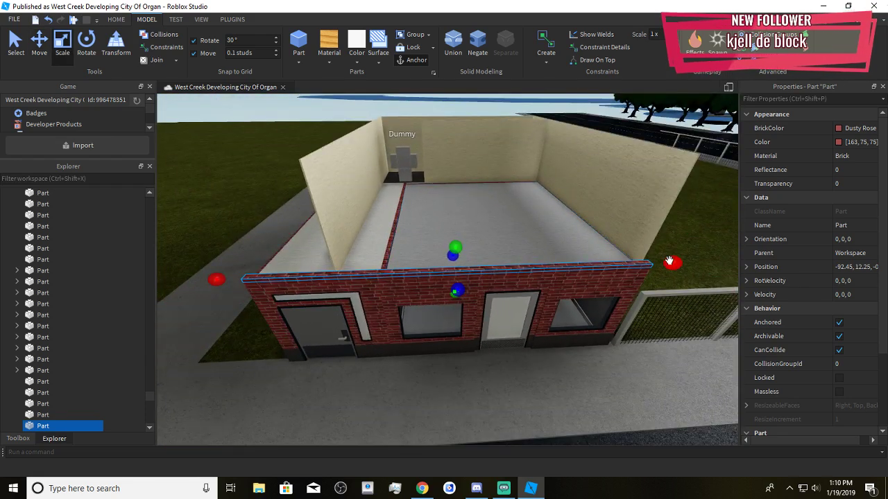
pyautogui.keyDown('ctrl'); pyautogui.moveTo(672, 263); pyautogui.dragTo(490, 335); pyautogui.keyUp('ctrl')
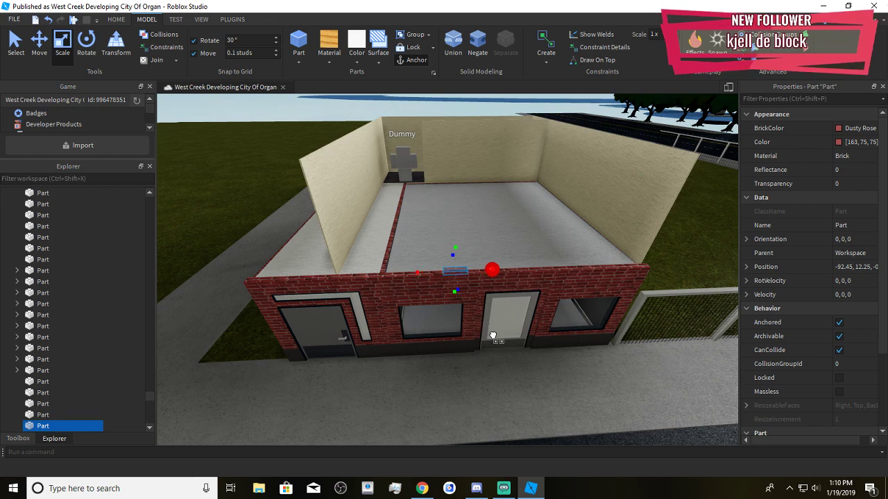
# Stretch the short brick block upward into a pillar nearly as tall as the cream upper walls
pyautogui.scroll(5, 489, 335)
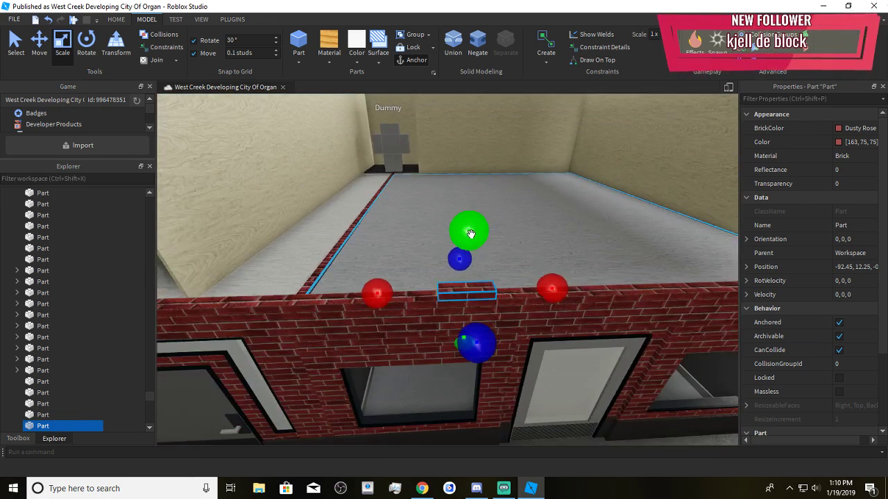
pyautogui.moveTo(471, 234); pyautogui.dragTo(471, 234, button='right')
pyautogui.scroll(-2, 472, 234)
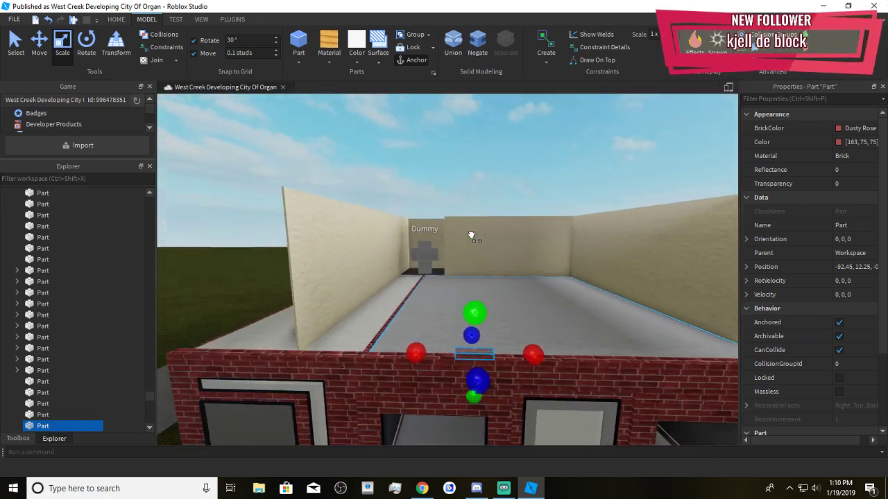
pyautogui.moveTo(473, 313); pyautogui.dragTo(461, 166)
pyautogui.scroll(-4, 465, 266)
pyautogui.moveTo(466, 265); pyautogui.dragTo(466, 268, button='right')
pyautogui.scroll(4, 466, 268)
pyautogui.scroll(-3, 466, 268)
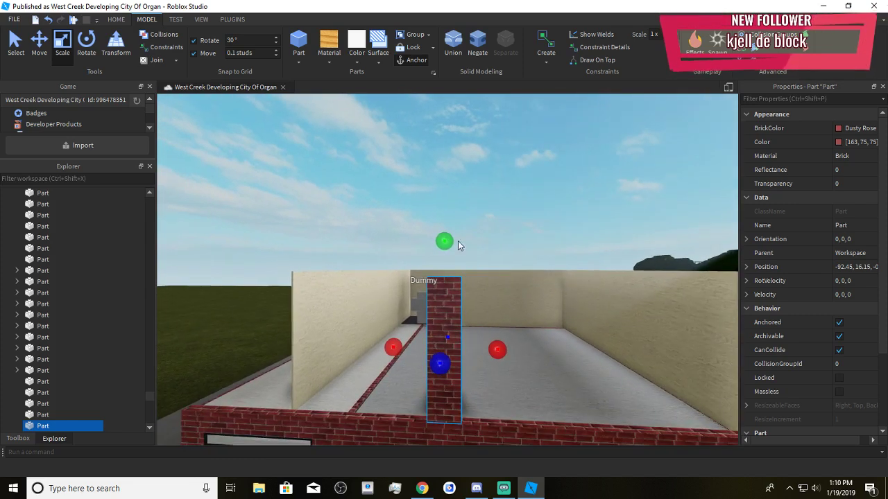
# Extend the brick pillar's top slightly further to match the height of the cream upper walls
pyautogui.moveTo(446, 240); pyautogui.dragTo(442, 227)
pyautogui.scroll(-4, 442, 228)
pyautogui.moveTo(443, 230); pyautogui.dragTo(442, 247, button='right')
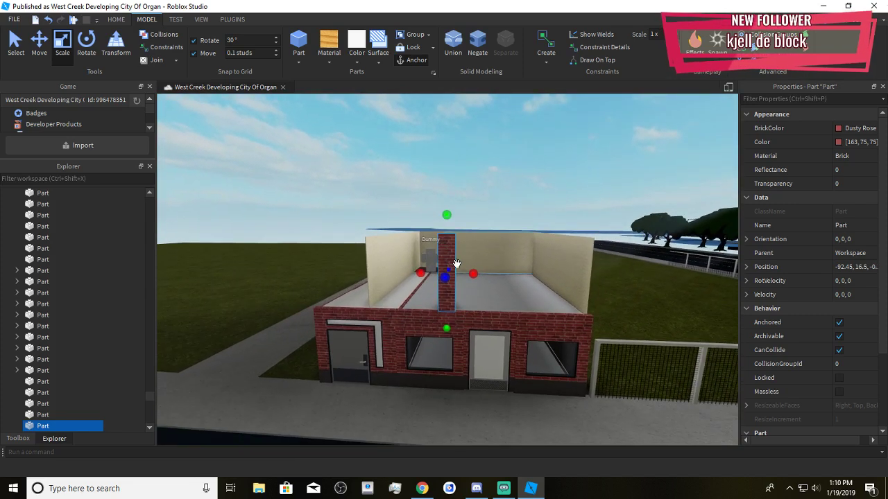
pyautogui.scroll(3, 451, 257)
pyautogui.moveTo(447, 169); pyautogui.dragTo(448, 169)
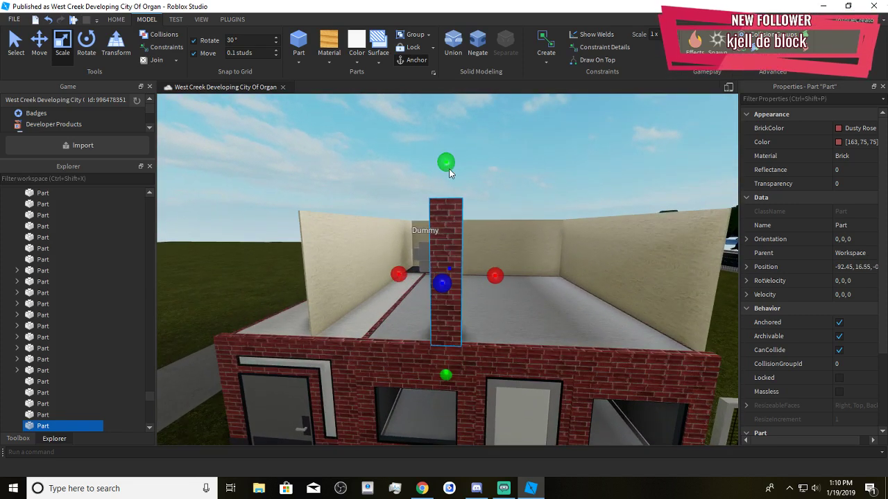
pyautogui.moveTo(497, 248); pyautogui.dragTo(499, 260, button='right')
pyautogui.scroll(4, 497, 248)
pyautogui.scroll(-3, 499, 260)
pyautogui.scroll(-1, 591, 327)
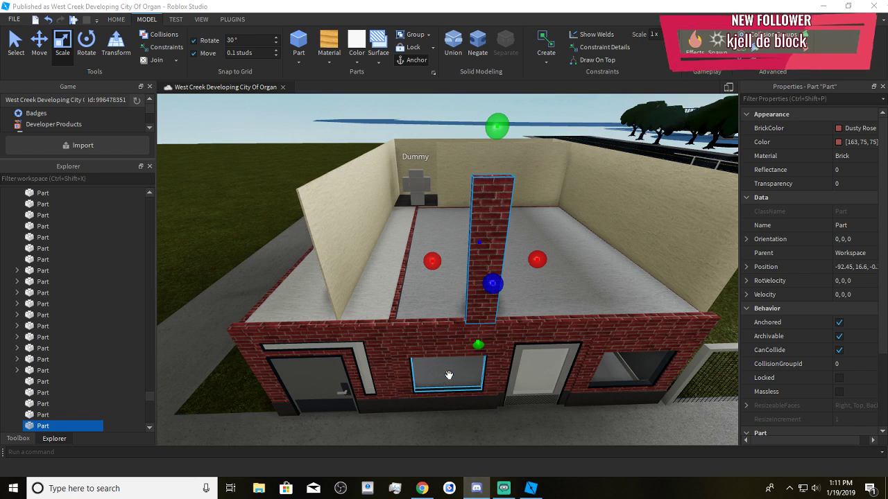
# Move the brick pillar along the storefront to the outer corner above the grey door
pyautogui.moveTo(448, 375); pyautogui.dragTo(446, 367, button='right')
pyautogui.press('w')
pyautogui.press('a')
pyautogui.click(39, 44)
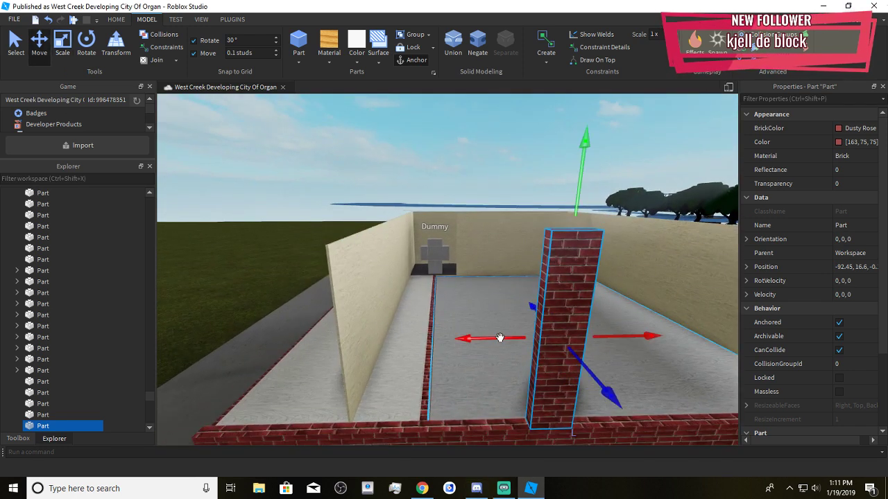
pyautogui.moveTo(499, 337); pyautogui.dragTo(497, 349)
pyautogui.moveTo(499, 337); pyautogui.dragTo(497, 349, button='right')
pyautogui.press('a')
pyautogui.moveTo(497, 349); pyautogui.dragTo(391, 365)
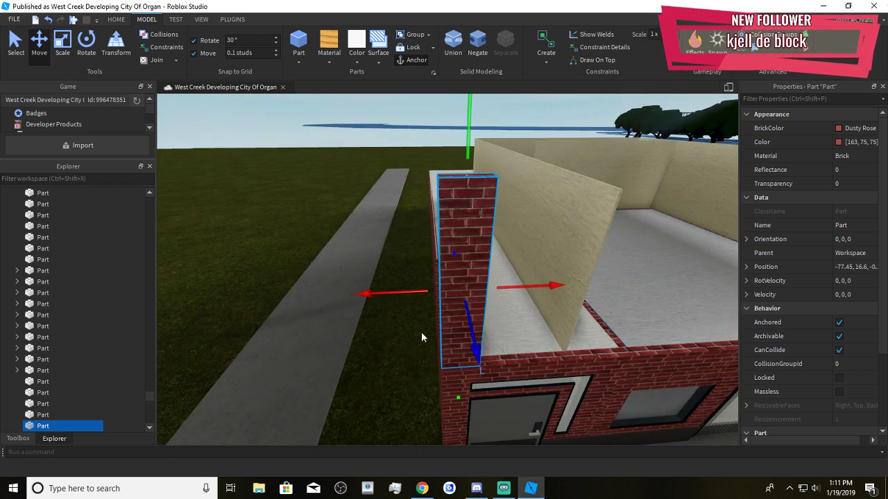
# Duplicate the corner pillar and move the copy to the storefront's opposite corner beside the fence
pyautogui.hotkey('ctrl', 'd')
pyautogui.press('d')
pyautogui.moveTo(450, 286); pyautogui.dragTo(538, 346)
pyautogui.press('d')
pyautogui.moveTo(532, 292); pyautogui.dragTo(537, 301)
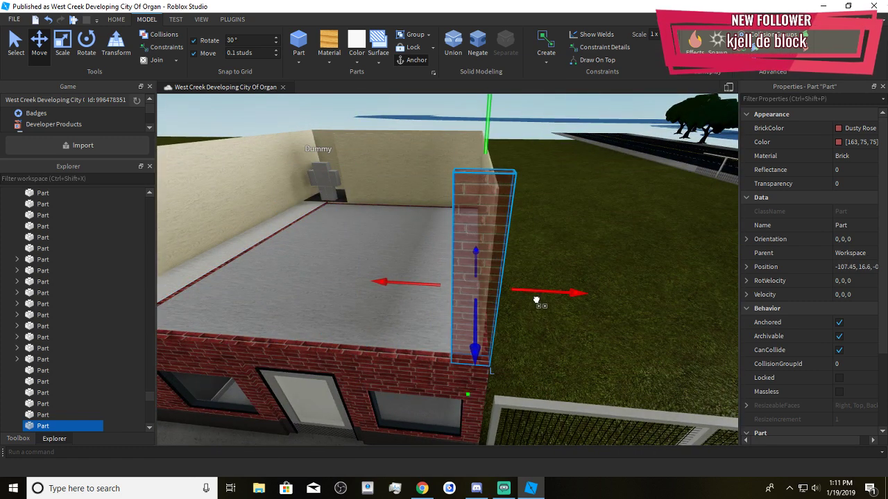
pyautogui.scroll(-4, 532, 319)
pyautogui.moveTo(534, 312); pyautogui.dragTo(534, 330, button='right')
pyautogui.scroll(4, 533, 324)
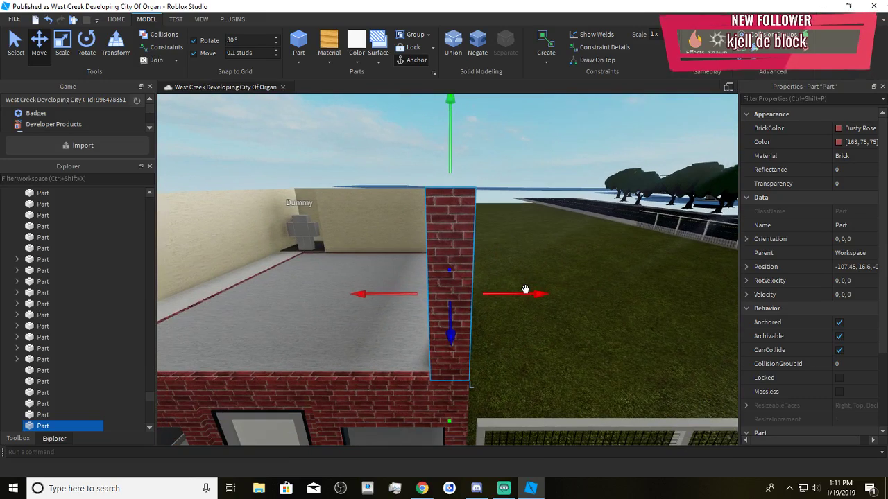
# Duplicate the fence-side pillar and position the copy above the wall between the white door and the adjacent window
pyautogui.moveTo(528, 296); pyautogui.dragTo(455, 325)
pyautogui.moveTo(456, 325); pyautogui.dragTo(458, 331, button='right')
pyautogui.scroll(-1, 458, 325)
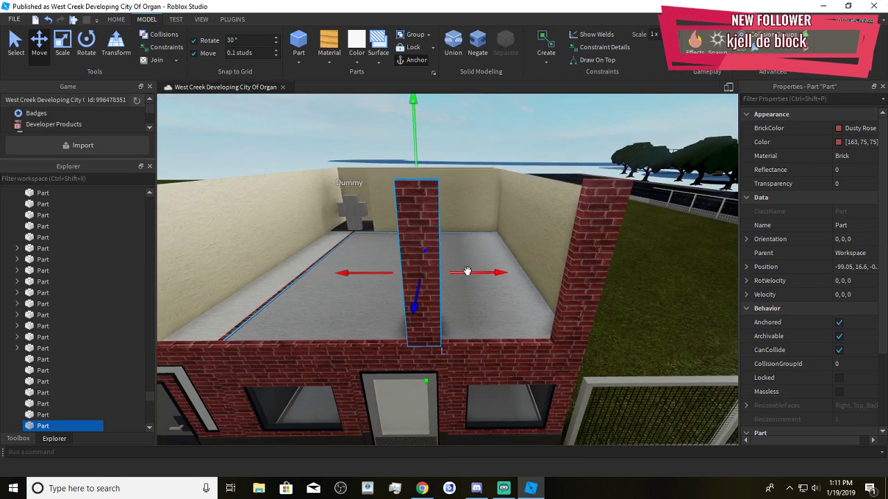
pyautogui.moveTo(468, 272); pyautogui.dragTo(497, 295)
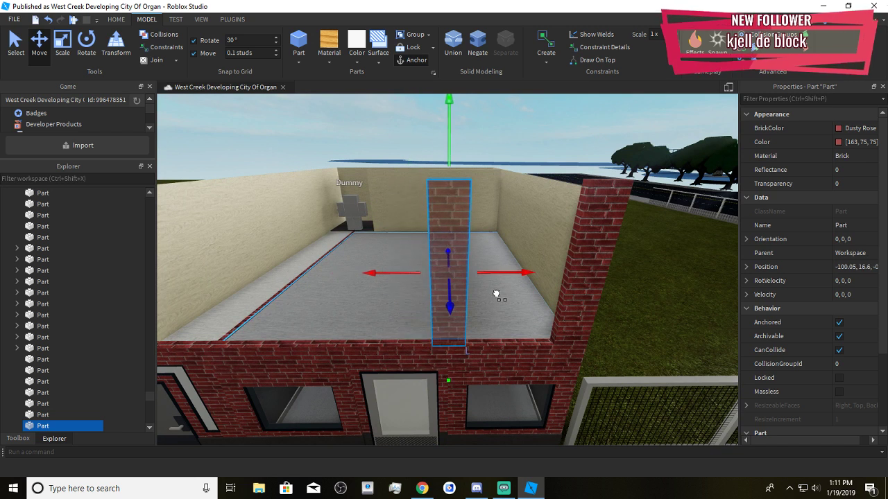
pyautogui.click(501, 268)
# Move the Dummy into the gap between the two brick pillars at the fence side as a scale reference
pyautogui.moveTo(356, 232); pyautogui.dragTo(490, 336)
pyautogui.click(652, 347)
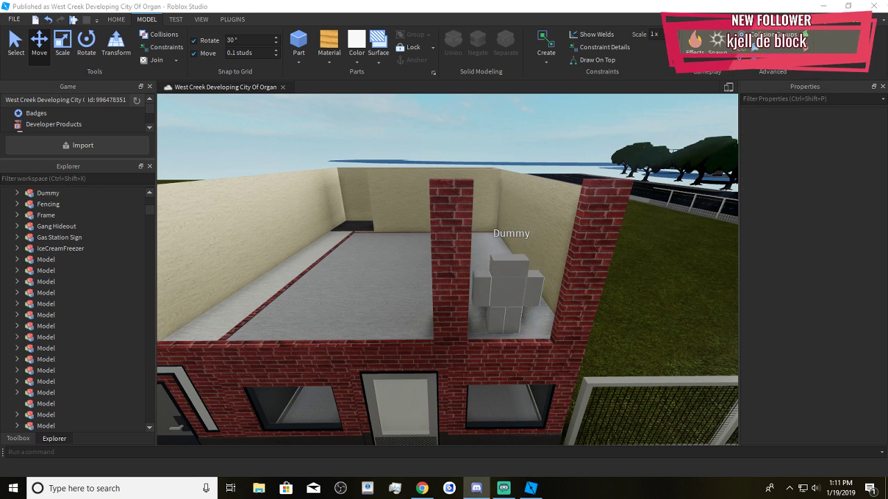
pyautogui.scroll(5, 644, 339)
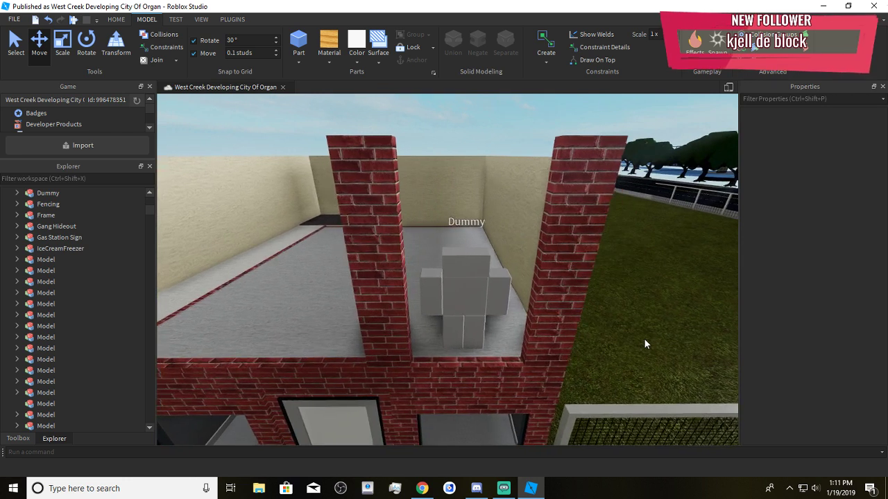
pyautogui.press('a')
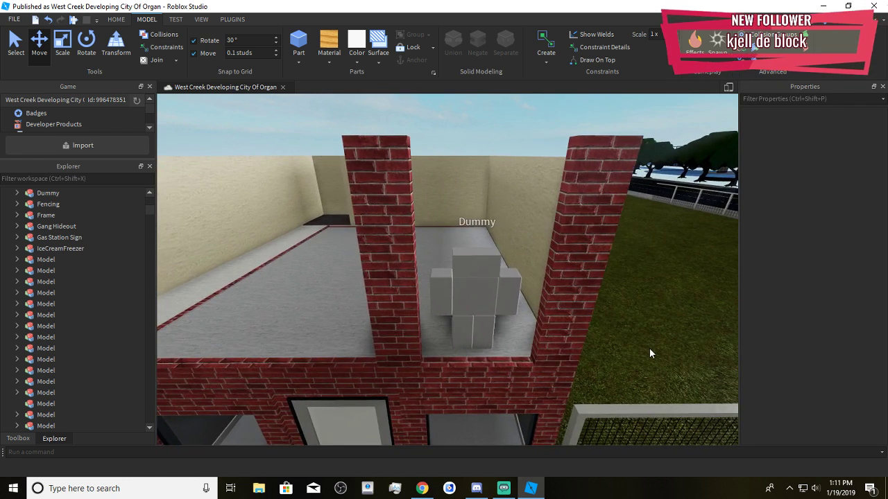
pyautogui.click(476, 488)
# Duplicate the inner brick pillar and narrow the copy to a thin sliver on the side facing the Dummy's gap
pyautogui.scroll(-3, 434, 302)
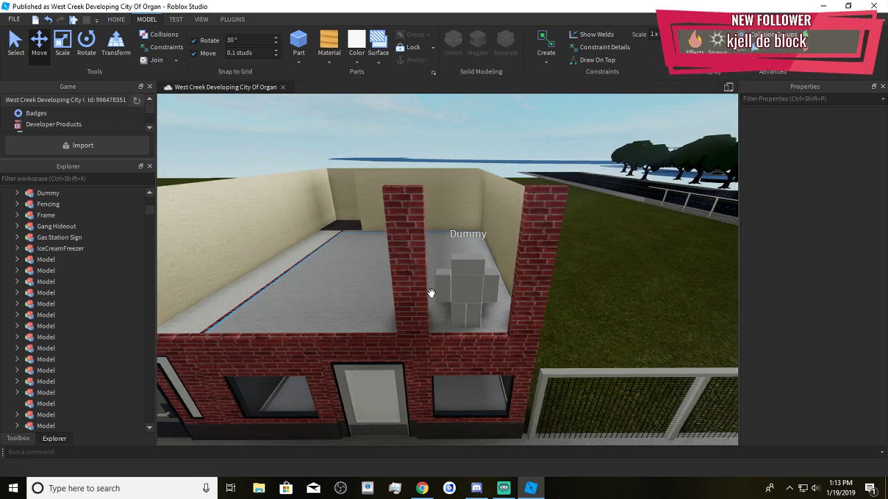
pyautogui.click(425, 292)
pyautogui.scroll(5, 437, 260)
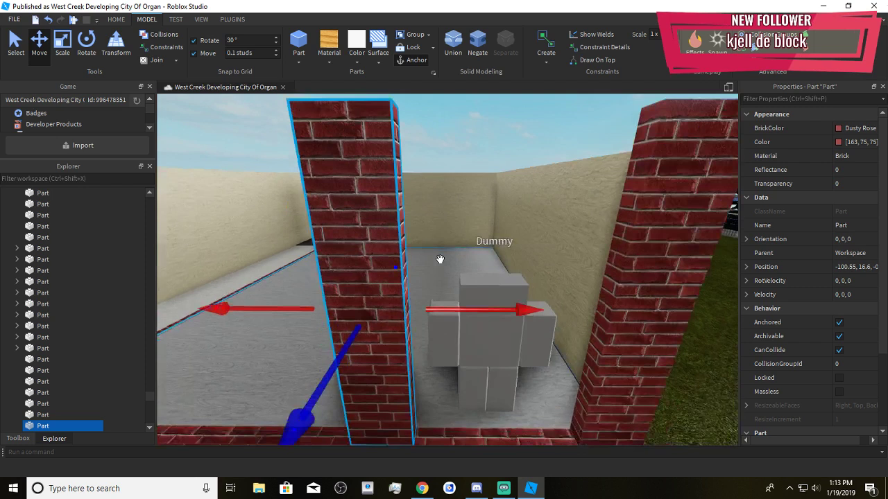
pyautogui.scroll(3, 440, 259)
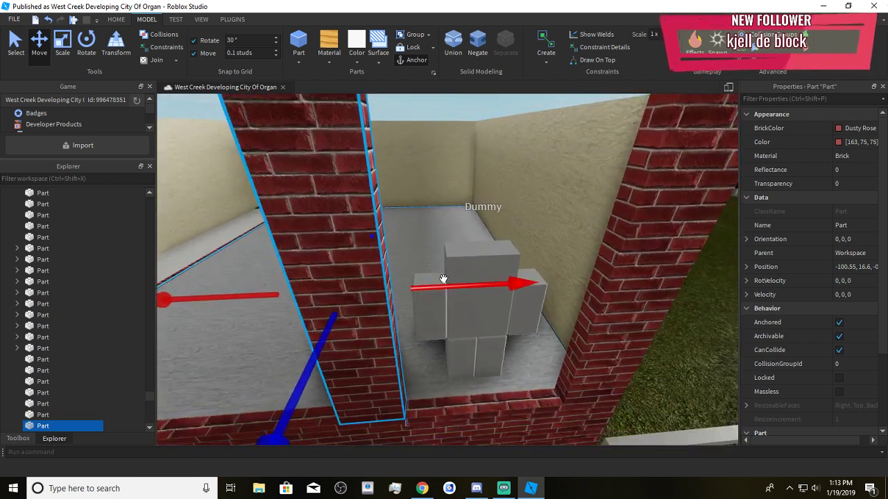
pyautogui.click(62, 43)
pyautogui.scroll(-2, 337, 252)
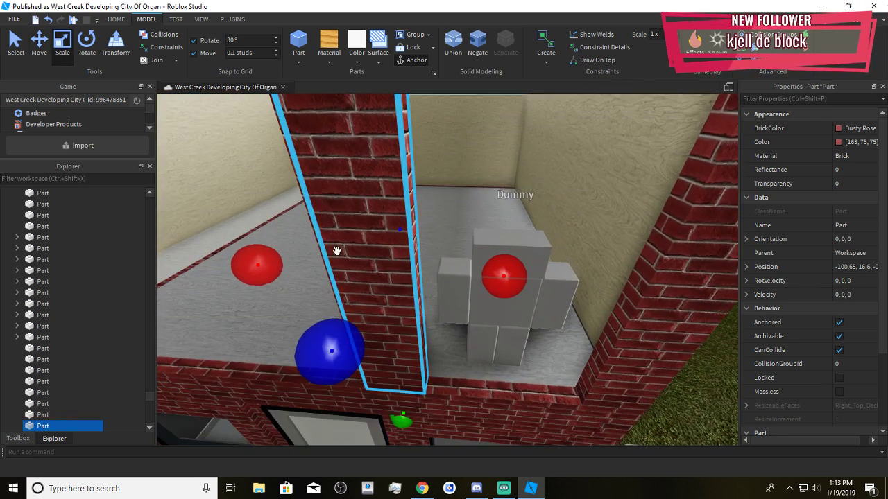
pyautogui.scroll(2, 285, 274)
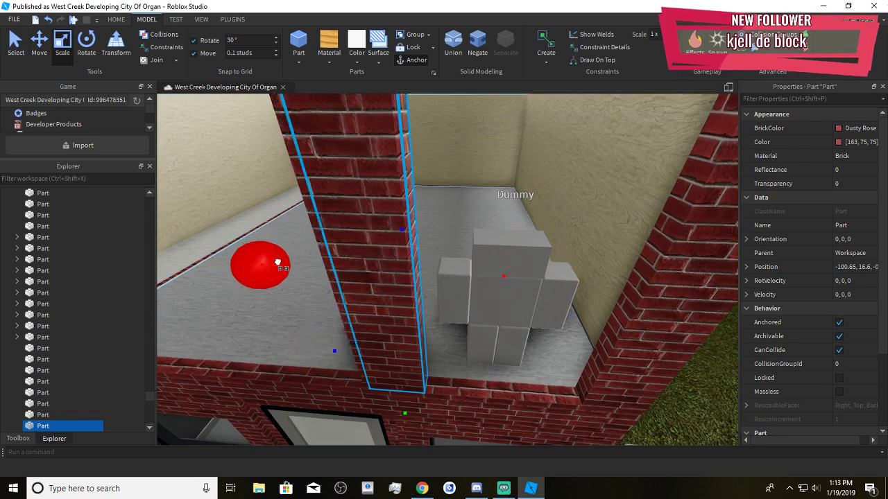
pyautogui.moveTo(278, 262); pyautogui.dragTo(340, 266)
# Shorten the thin sliver beside the inner brick pillar so its upper end stops below the pillar's top
pyautogui.moveTo(552, 333); pyautogui.dragTo(652, 358, button='right')
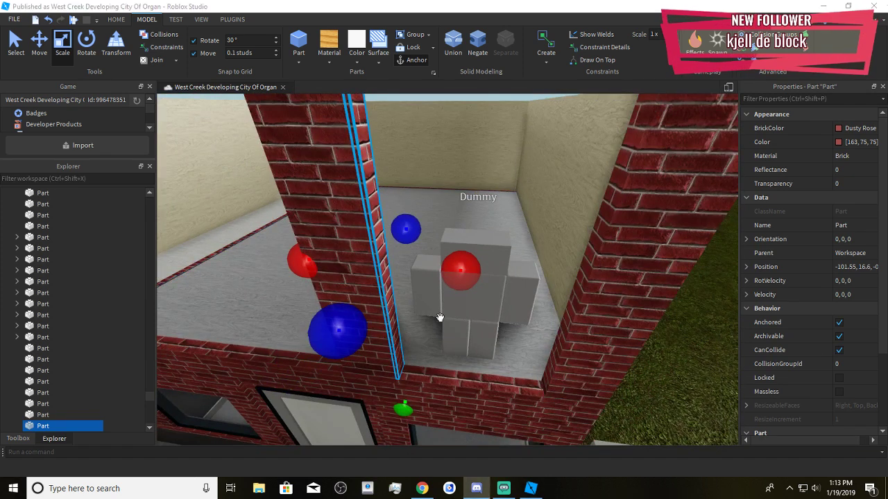
pyautogui.moveTo(438, 326); pyautogui.dragTo(434, 326, button='right')
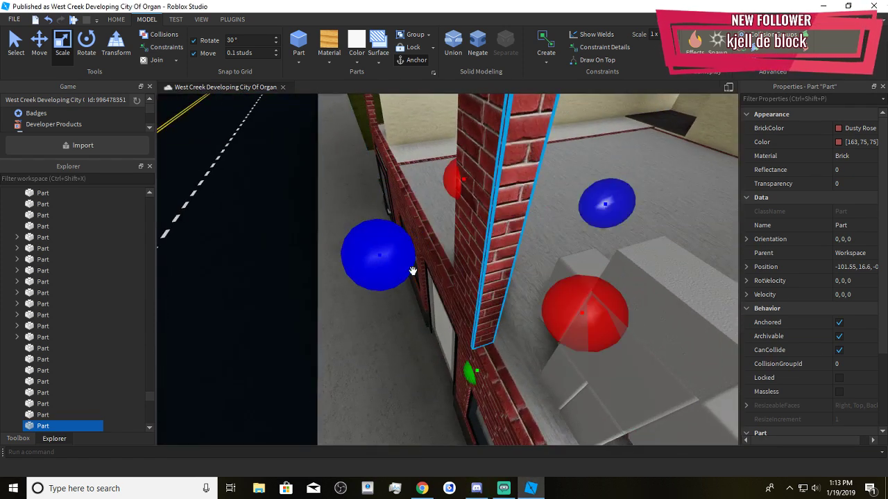
pyautogui.moveTo(413, 271); pyautogui.dragTo(531, 288, button='right')
pyautogui.press('s')
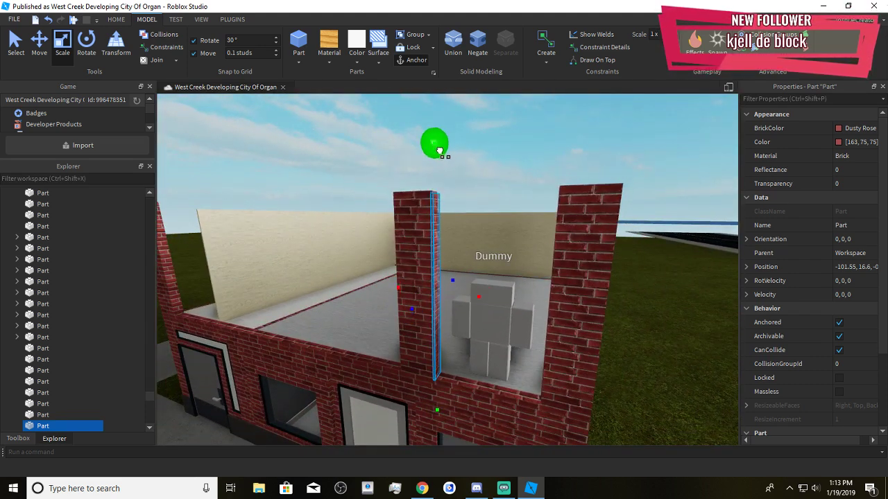
pyautogui.moveTo(434, 140); pyautogui.dragTo(450, 185)
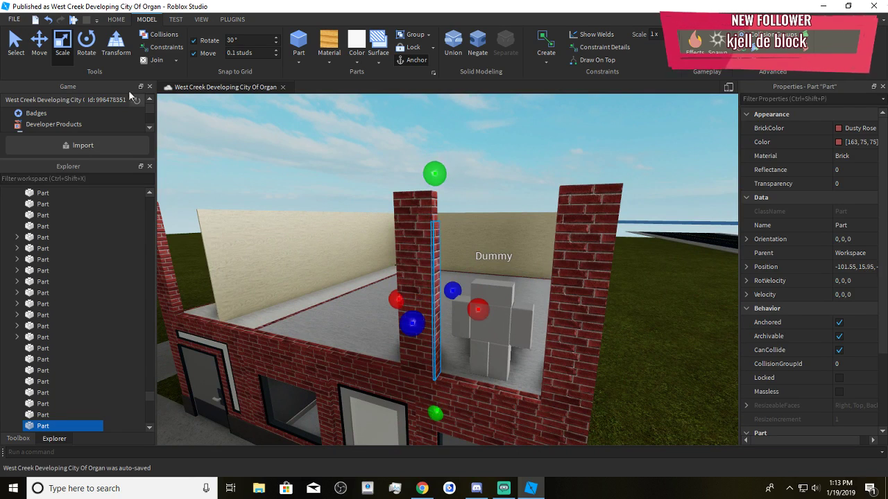
# Give the thin sliver the Metal material and colour it Black
pyautogui.click(329, 61)
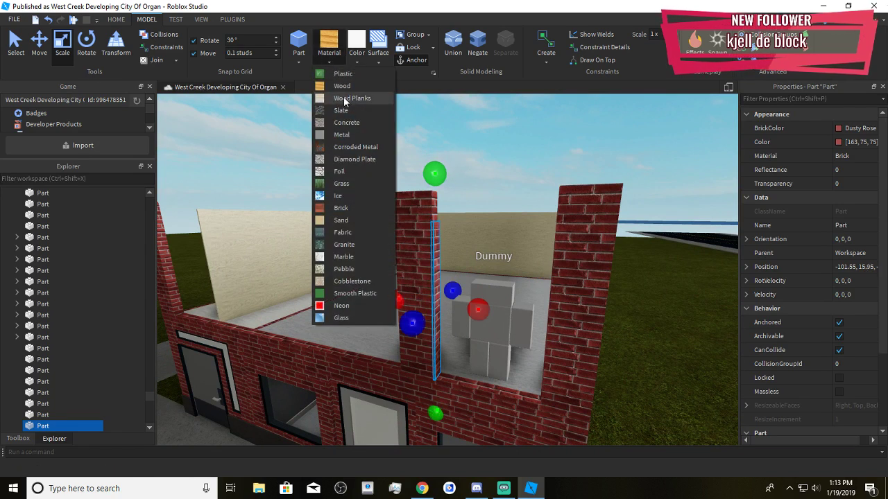
pyautogui.click(341, 134)
pyautogui.click(356, 45)
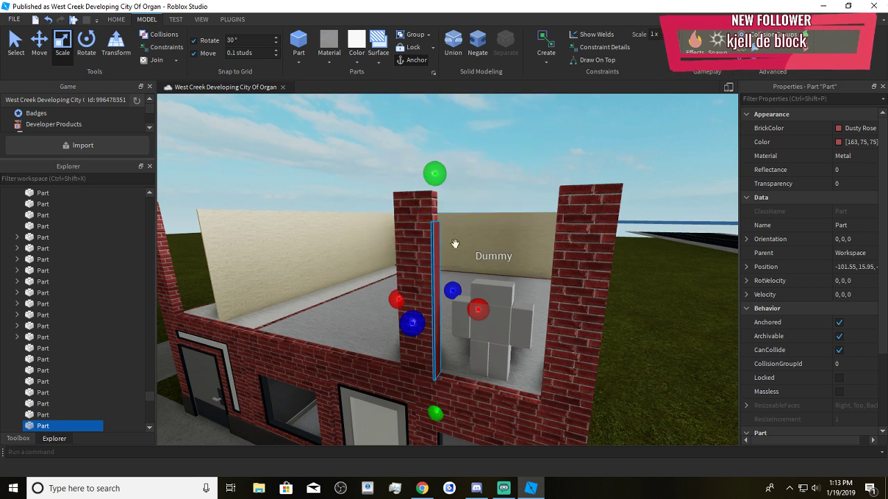
pyautogui.moveTo(455, 244); pyautogui.dragTo(454, 230, button='right')
pyautogui.scroll(2, 454, 229)
pyautogui.click(357, 62)
pyautogui.click(455, 257)
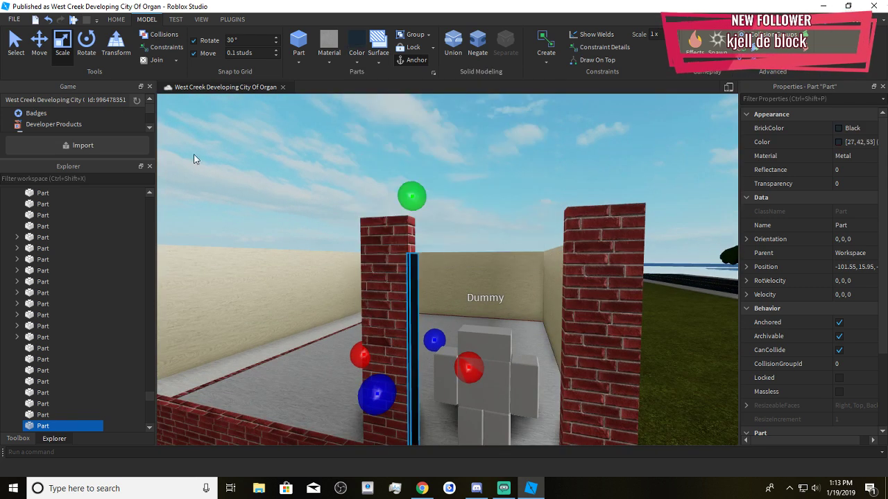
# Duplicate the black metal strip and move the copy across the gap against the fence-side corner pillar
pyautogui.click(41, 43)
pyautogui.moveTo(399, 272); pyautogui.dragTo(428, 303, button='right')
pyautogui.hotkey('ctrl', 'd')
pyautogui.moveTo(425, 290); pyautogui.dragTo(566, 340)
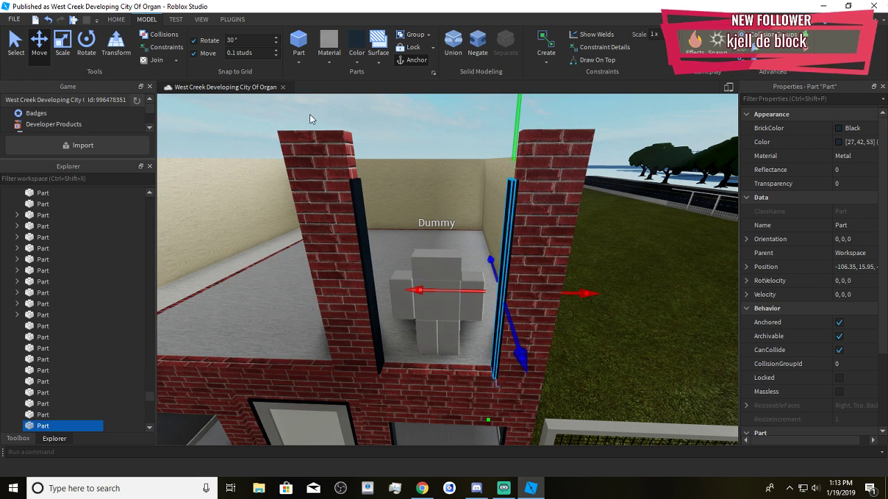
# Shorten a copy of the corner-side strip to a low block and stretch it across the gap as the window's bottom frame bar
pyautogui.click(64, 49)
pyautogui.moveTo(527, 118); pyautogui.dragTo(529, 397)
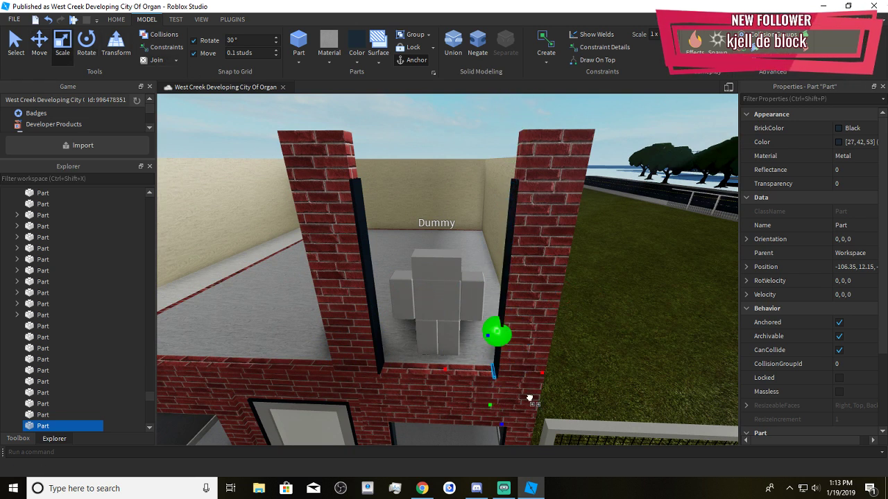
pyautogui.moveTo(440, 376); pyautogui.dragTo(330, 397)
pyautogui.moveTo(531, 349); pyautogui.dragTo(506, 238, button='right')
pyautogui.press('s')
# Duplicate the bottom frame bar and raise the copy to the upper ends of the side strips, closing the window frame
pyautogui.click(49, 48)
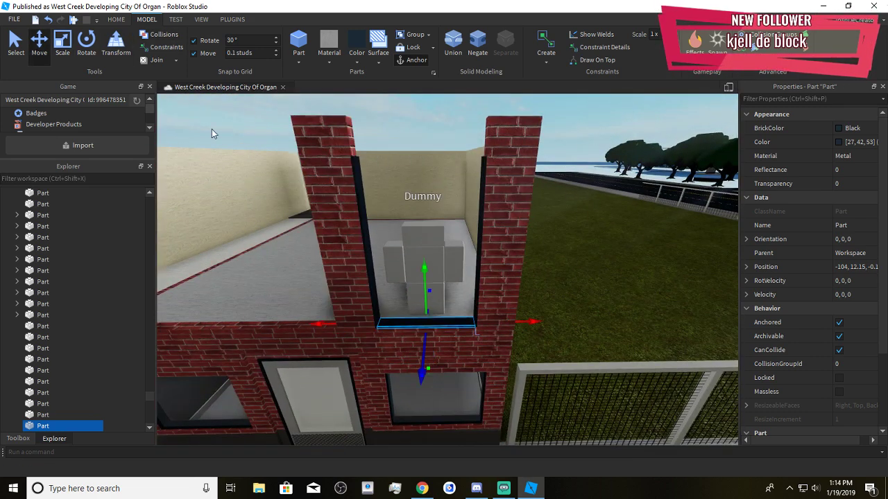
pyautogui.scroll(3, 511, 232)
pyautogui.moveTo(511, 232); pyautogui.dragTo(425, 269, button='right')
pyautogui.press('s')
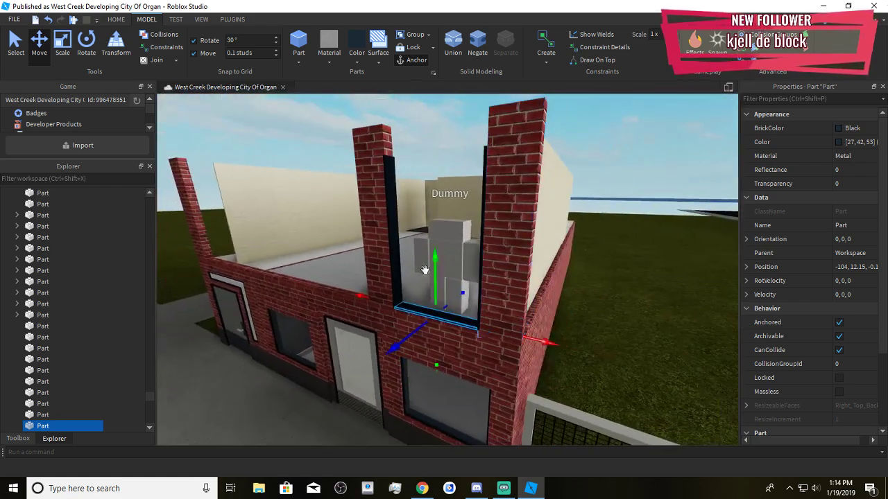
pyautogui.moveTo(436, 251); pyautogui.dragTo(442, 92)
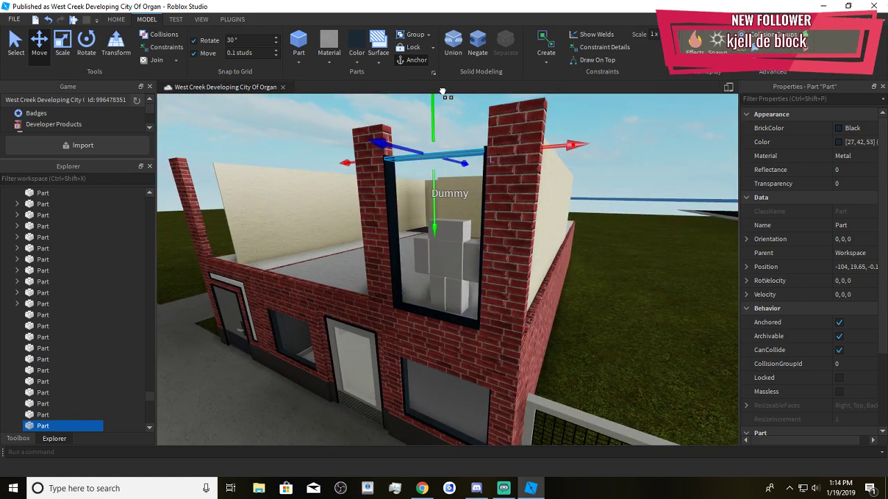
pyautogui.moveTo(434, 209); pyautogui.dragTo(437, 206)
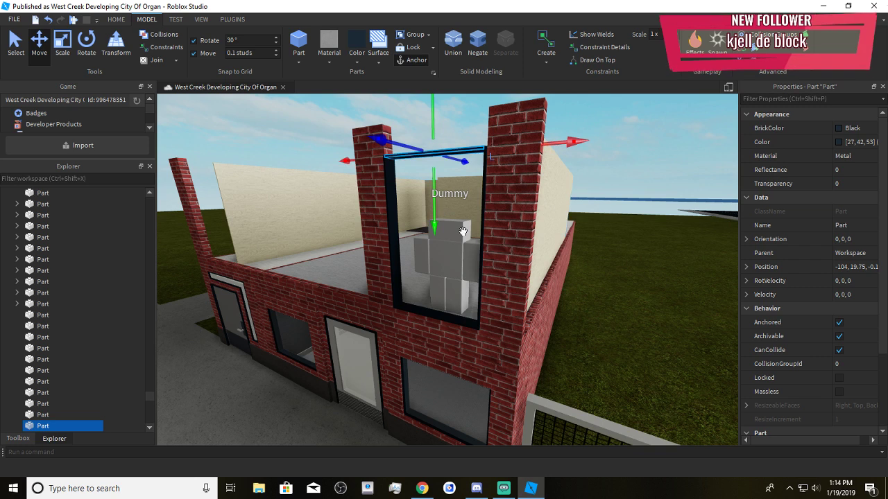
pyautogui.click(649, 353)
pyautogui.click(446, 313)
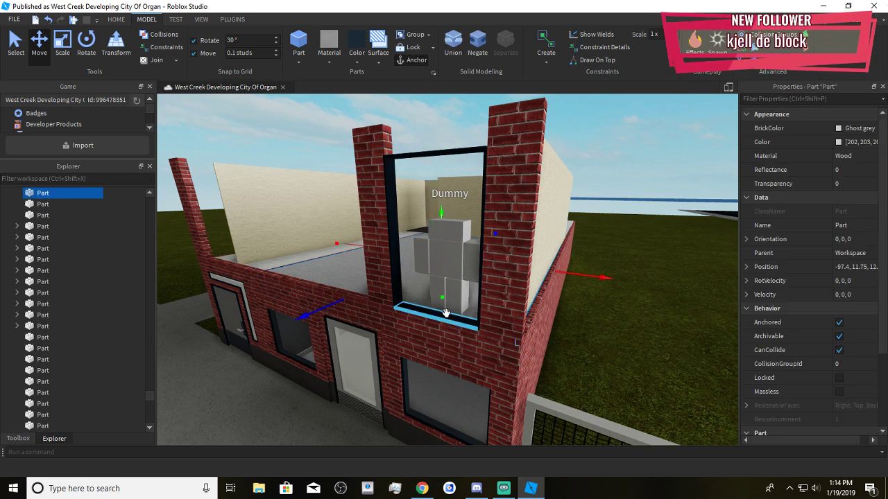
pyautogui.click(446, 313)
pyautogui.click(586, 348)
pyautogui.hotkey('ctrl', 'z')
pyautogui.click(620, 354)
pyautogui.moveTo(619, 354); pyautogui.dragTo(619, 358, button='right')
pyautogui.press('w')
pyautogui.press('s')
# Duplicate the inner brick pillar, cut the copy down to the height above the window frame and extend it across to the corner pillar
pyautogui.click(365, 229)
pyautogui.hotkey('ctrl', 'd')
pyautogui.moveTo(440, 303); pyautogui.dragTo(487, 339)
pyautogui.click(62, 43)
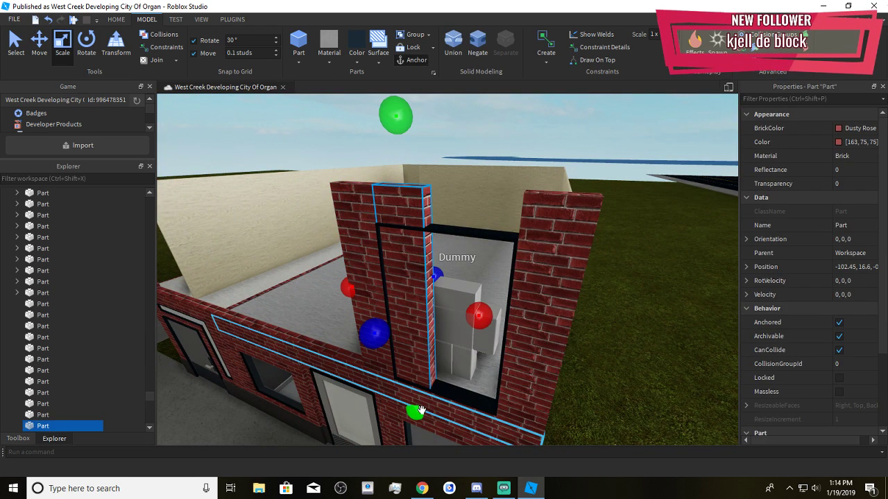
pyautogui.moveTo(421, 411); pyautogui.dragTo(438, 283)
pyautogui.moveTo(438, 283); pyautogui.dragTo(443, 283, button='right')
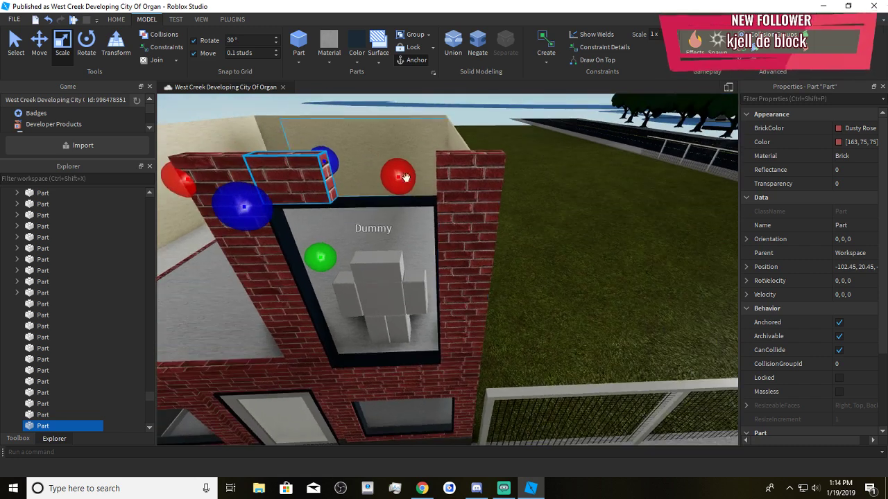
pyautogui.moveTo(406, 177); pyautogui.dragTo(511, 252)
pyautogui.click(599, 293)
pyautogui.scroll(-6, 599, 292)
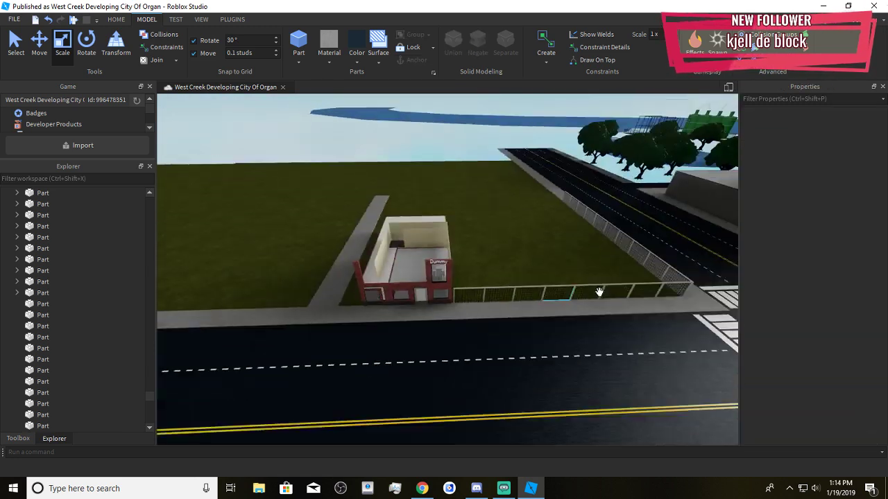
# Duplicate the window's bottom frame bar and raise the copy 0.1 studs
pyautogui.scroll(10, 575, 327)
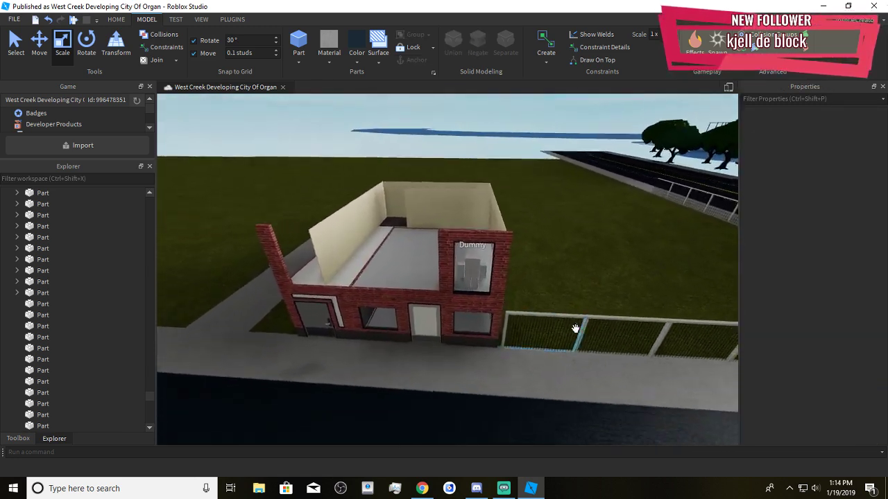
pyautogui.scroll(6, 575, 328)
pyautogui.click(372, 272)
pyautogui.click(433, 358)
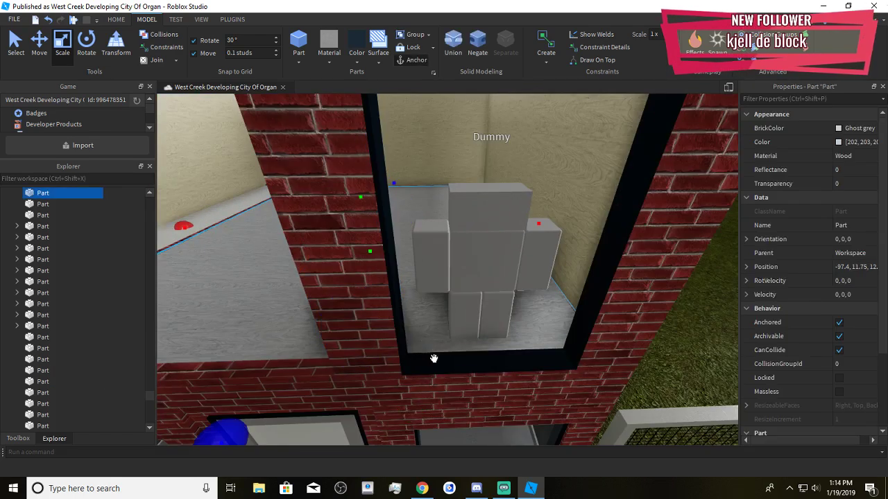
pyautogui.click(434, 358)
pyautogui.click(46, 58)
pyautogui.moveTo(451, 260); pyautogui.dragTo(488, 262, button='right')
pyautogui.hotkey('ctrl', 'd')
pyautogui.moveTo(447, 288); pyautogui.dragTo(452, 280)
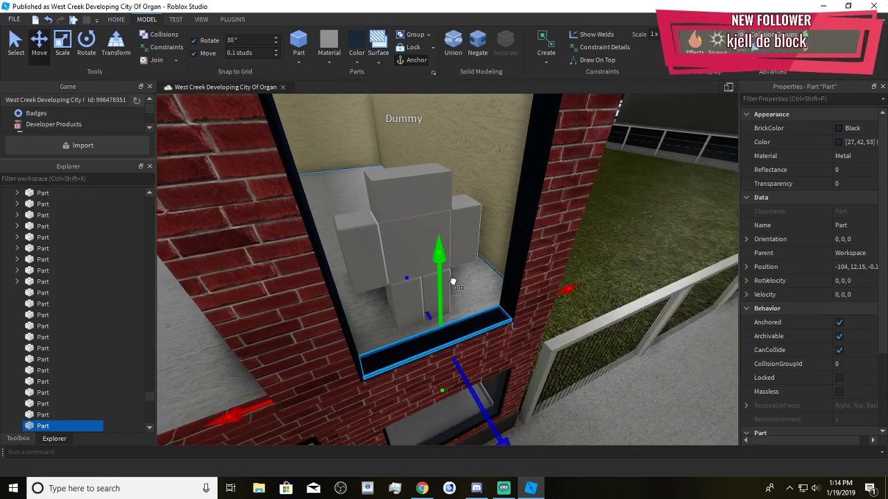
# Reduce the depth of the copied bar to a thin sheet within the window frame
pyautogui.click(64, 55)
pyautogui.moveTo(281, 221); pyautogui.dragTo(291, 233, button='right')
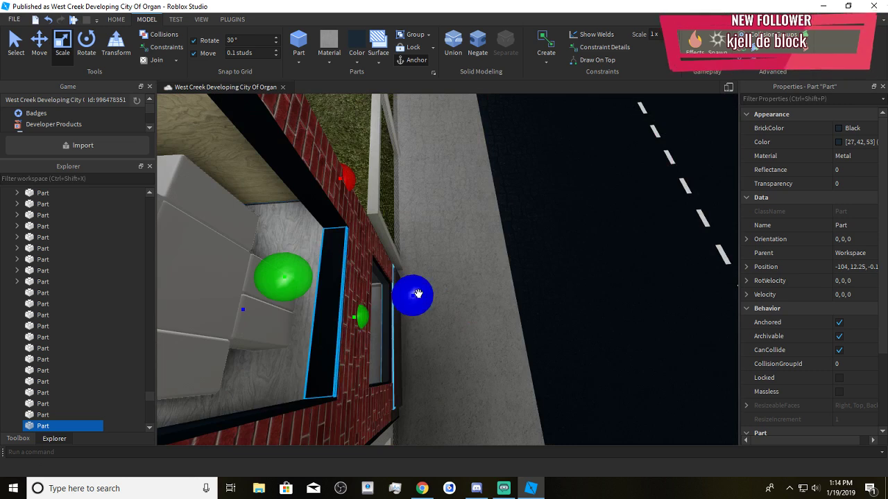
pyautogui.moveTo(418, 295); pyautogui.dragTo(415, 295)
pyautogui.moveTo(425, 295); pyautogui.dragTo(425, 292, button='right')
pyautogui.moveTo(448, 349); pyautogui.dragTo(443, 350)
# Stretch the thin sheet upward to fill the whole window opening as a pane
pyautogui.moveTo(328, 276); pyautogui.dragTo(366, 261)
pyautogui.moveTo(369, 263); pyautogui.dragTo(367, 262, button='right')
pyautogui.moveTo(366, 261); pyautogui.dragTo(364, 260)
pyautogui.moveTo(367, 261); pyautogui.dragTo(364, 261, button='right')
pyautogui.moveTo(364, 261); pyautogui.dragTo(371, 244)
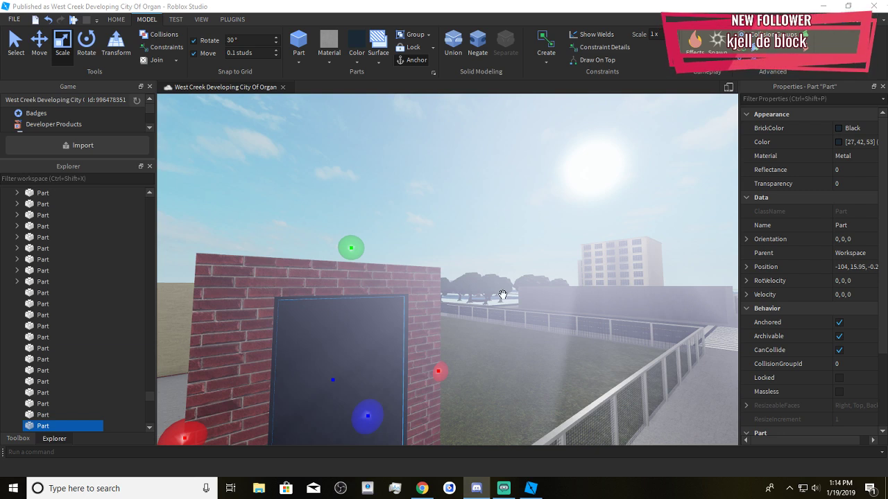
# Try several transparency values on the window pane and settle on 0.1
pyautogui.moveTo(502, 294); pyautogui.dragTo(504, 301, button='right')
pyautogui.scroll(2, 504, 301)
pyautogui.moveTo(577, 313); pyautogui.dragTo(570, 316, button='right')
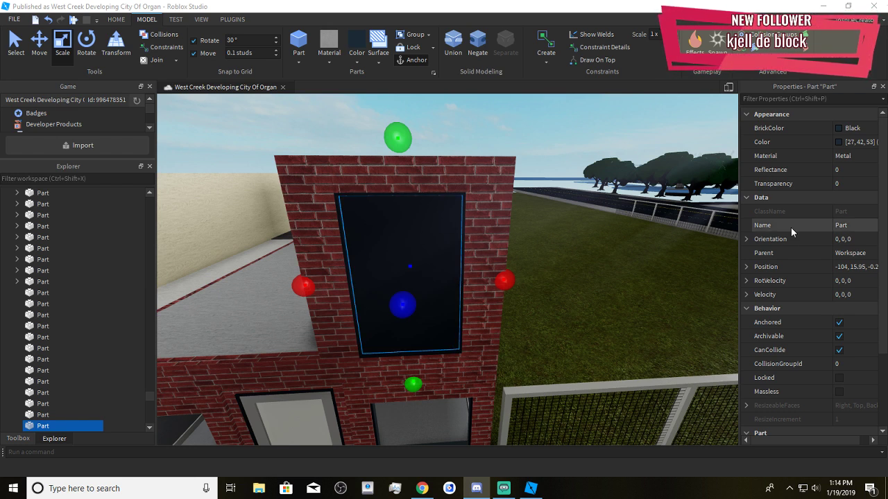
pyautogui.click(841, 183)
pyautogui.write('0.7')
pyautogui.press('Return')
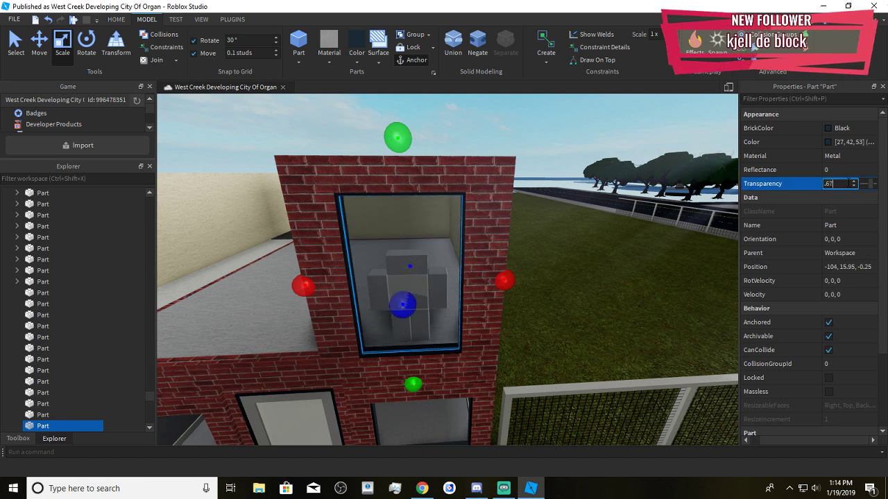
pyautogui.write('.3')
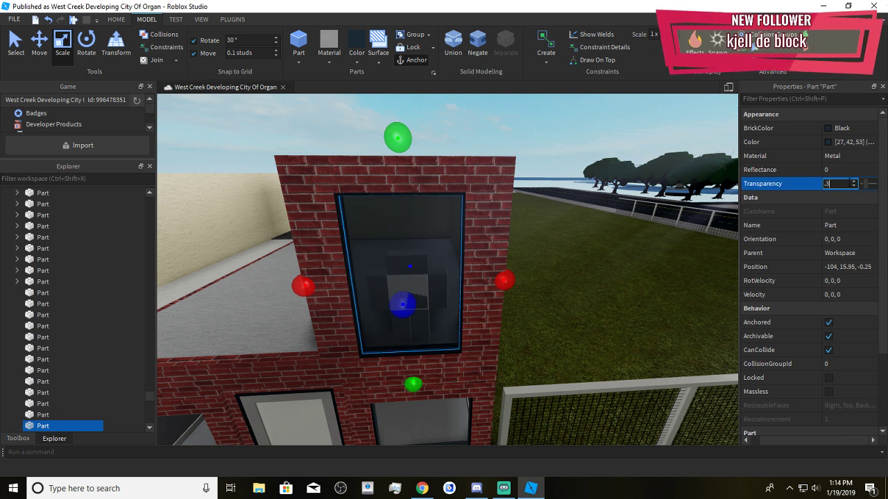
pyautogui.press('BackSpace')
pyautogui.write('1')
pyautogui.press('BackSpace')
pyautogui.write('4')
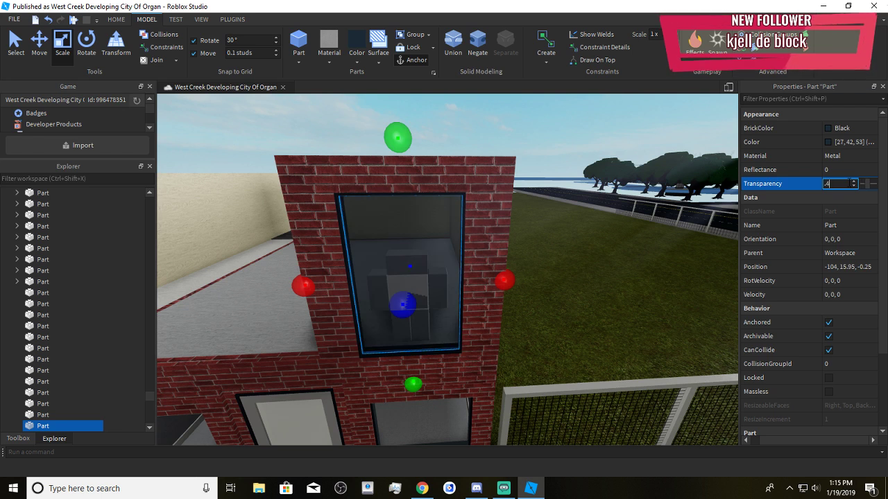
pyautogui.press('BackSpace')
pyautogui.write('5')
pyautogui.press('BackSpace')
pyautogui.write('3')
pyautogui.press('BackSpace')
pyautogui.write('2')
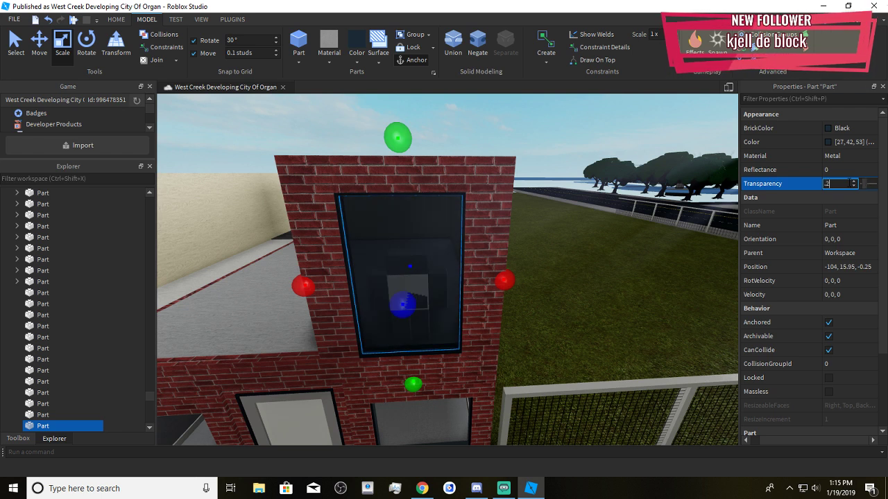
pyautogui.press('BackSpace')
pyautogui.write('1')
# Recolour the window pane with the darkest black and deselect it
pyautogui.click(842, 127)
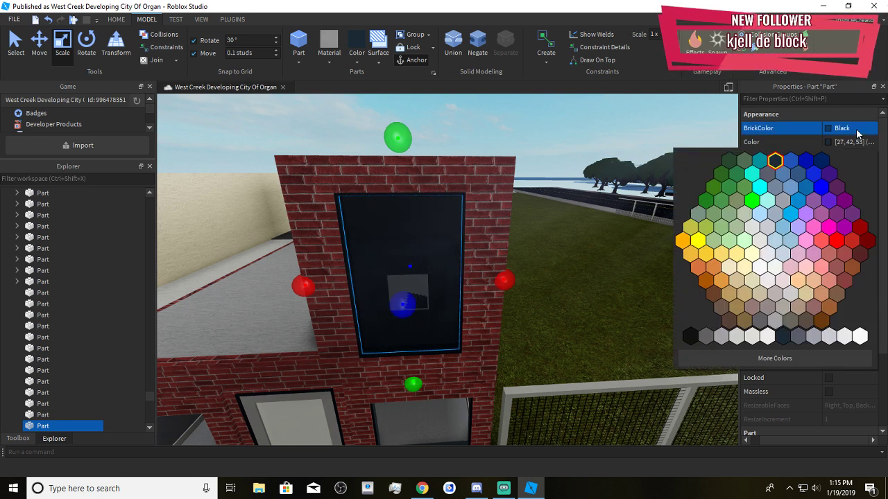
pyautogui.click(690, 338)
pyautogui.click(588, 329)
# Move the Dummy away from the window pane, deeper into the upstairs room
pyautogui.scroll(-5, 588, 326)
pyautogui.moveTo(589, 326); pyautogui.dragTo(578, 303, button='right')
pyautogui.scroll(6, 587, 322)
pyautogui.press('w')
pyautogui.moveTo(475, 320); pyautogui.dragTo(367, 396)
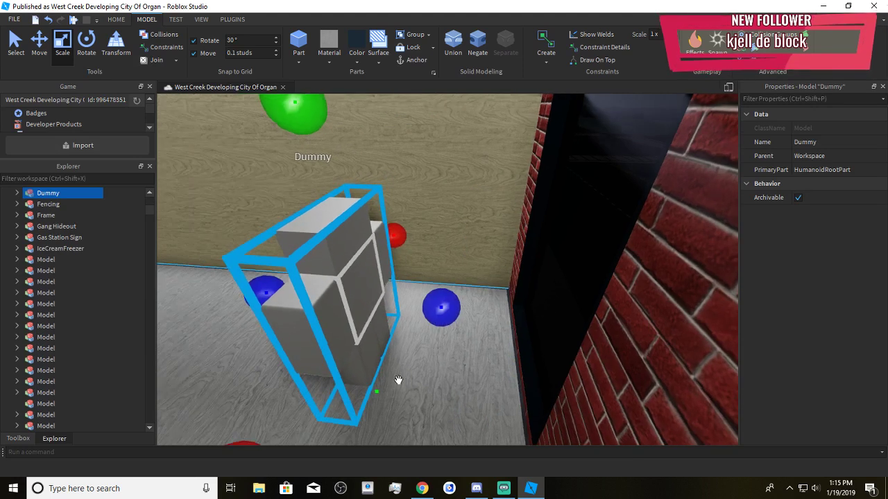
pyautogui.moveTo(396, 381); pyautogui.dragTo(382, 343, button='right')
# Delete the hip, shoulder and neck joints inside the Dummy's Torso
pyautogui.click(17, 193)
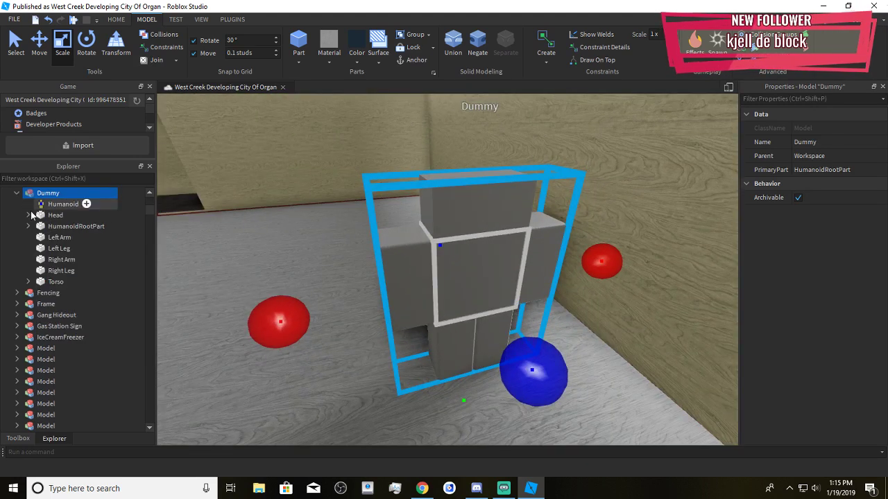
pyautogui.click(28, 281)
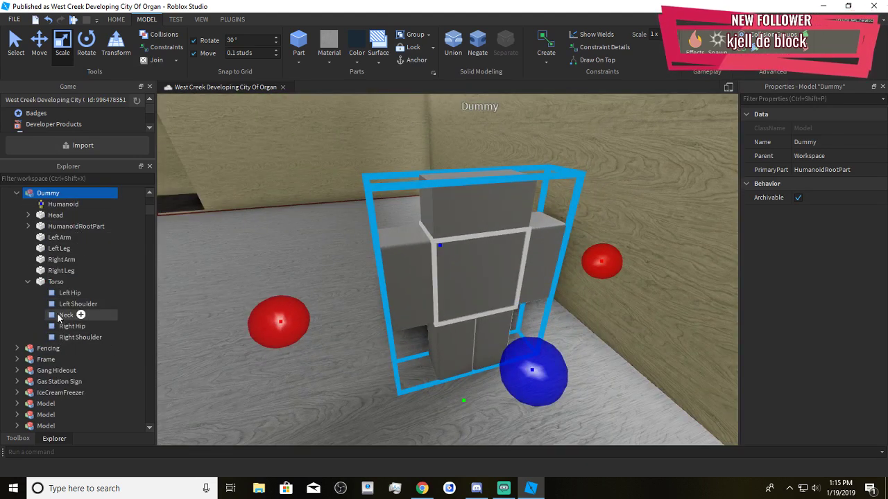
pyautogui.click(108, 296)
pyautogui.keyDown('shift'); pyautogui.click(60, 338); pyautogui.keyUp('shift')
pyautogui.press('Delete')
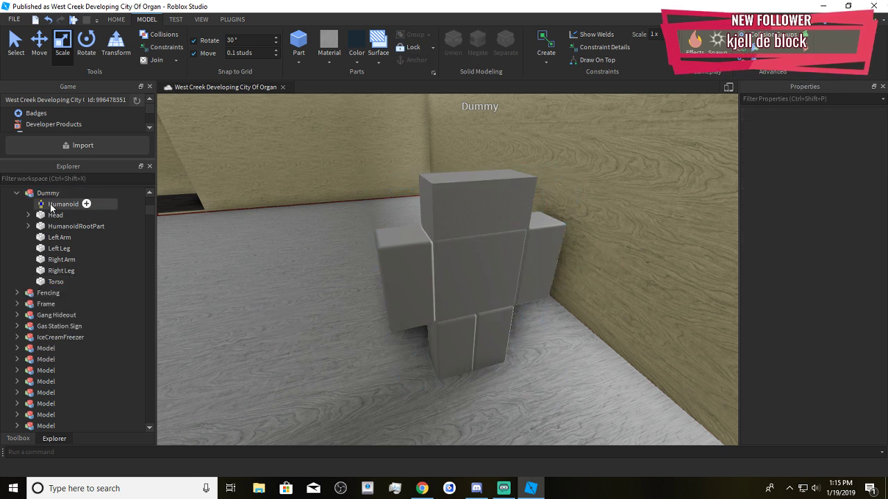
# Delete the child items inside the Dummy's Head and HumanoidRootPart
pyautogui.click(27, 216)
pyautogui.click(47, 227)
pyautogui.press('Delete')
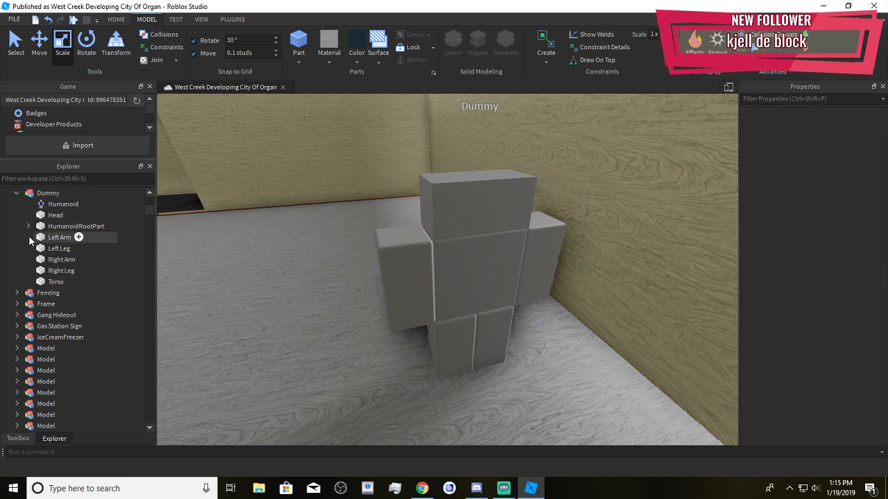
pyautogui.click(28, 227)
pyautogui.click(55, 240)
pyautogui.press('Delete')
pyautogui.press('s')
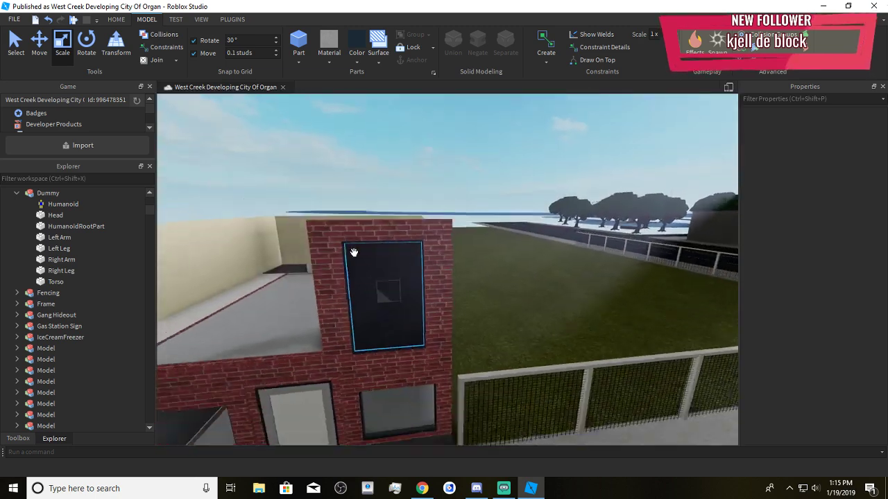
pyautogui.press('a')
pyautogui.press('w')
pyautogui.scroll(6, 505, 323)
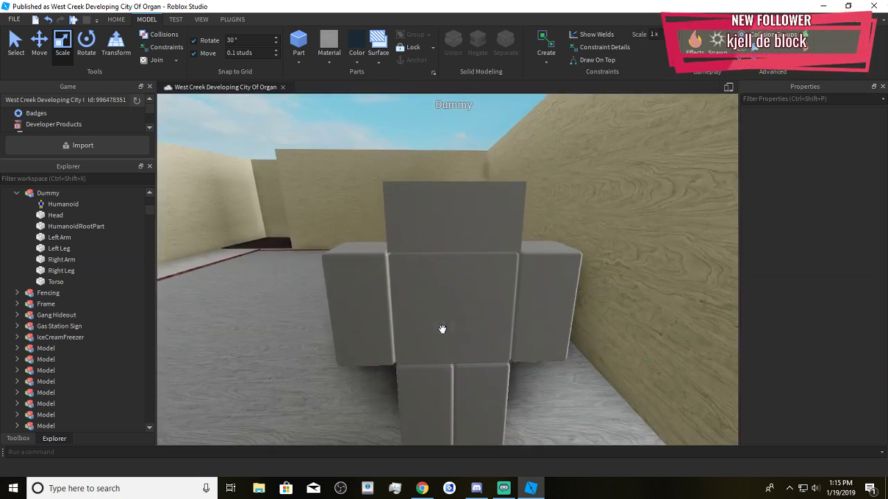
pyautogui.click(93, 282)
pyautogui.press('Delete')
pyautogui.scroll(-5, 462, 313)
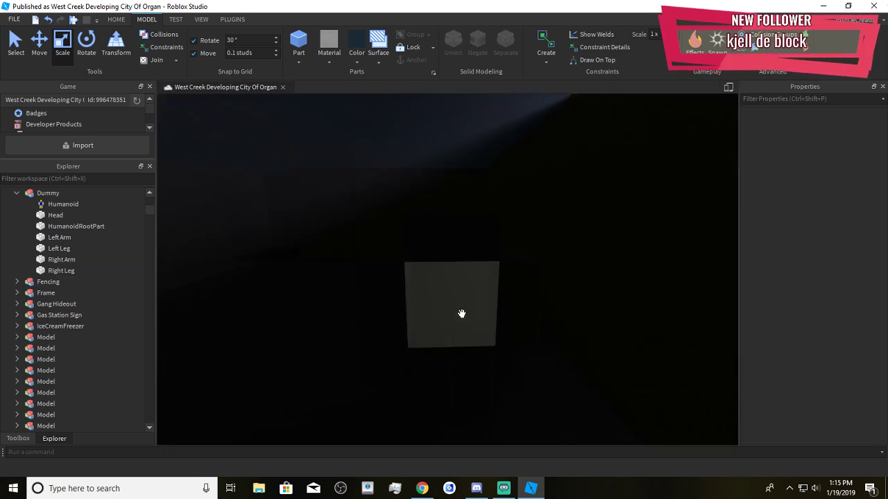
pyautogui.scroll(3, 550, 323)
pyautogui.scroll(5, 552, 322)
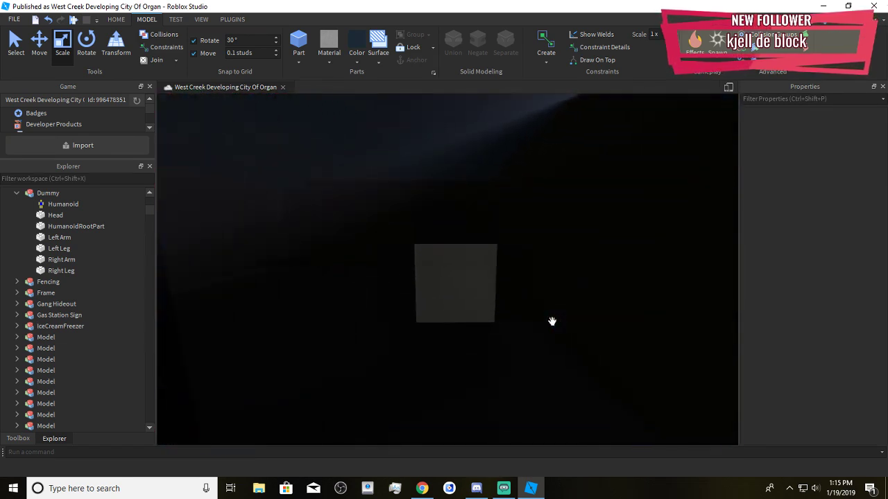
pyautogui.click(50, 206)
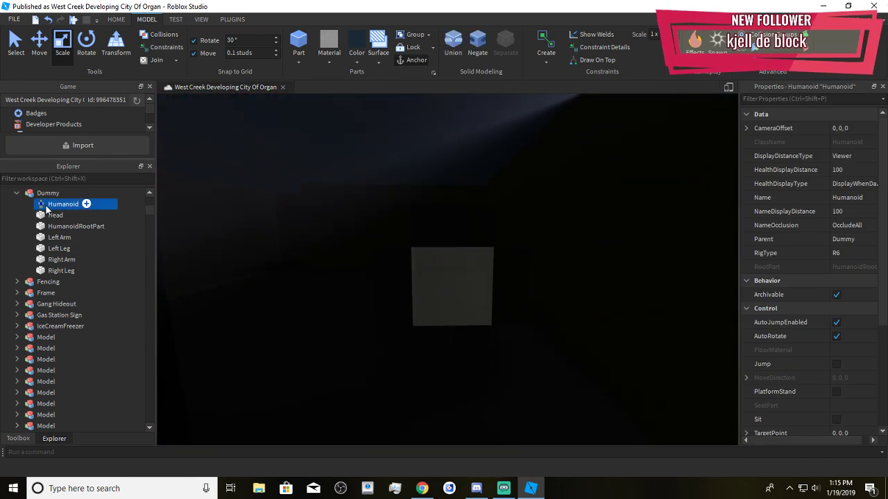
pyautogui.press('Delete')
pyautogui.hotkey('ctrl', 'z')
pyautogui.hotkey('ctrl', 'z')
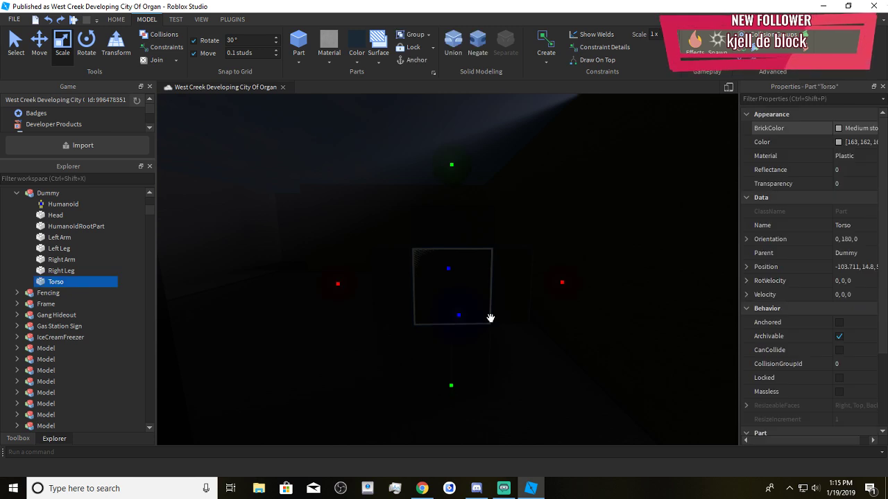
# Delete the Humanoid from the Dummy
pyautogui.click(63, 204)
pyautogui.press('Delete')
pyautogui.moveTo(525, 295); pyautogui.dragTo(525, 294, button='right')
pyautogui.press('w')
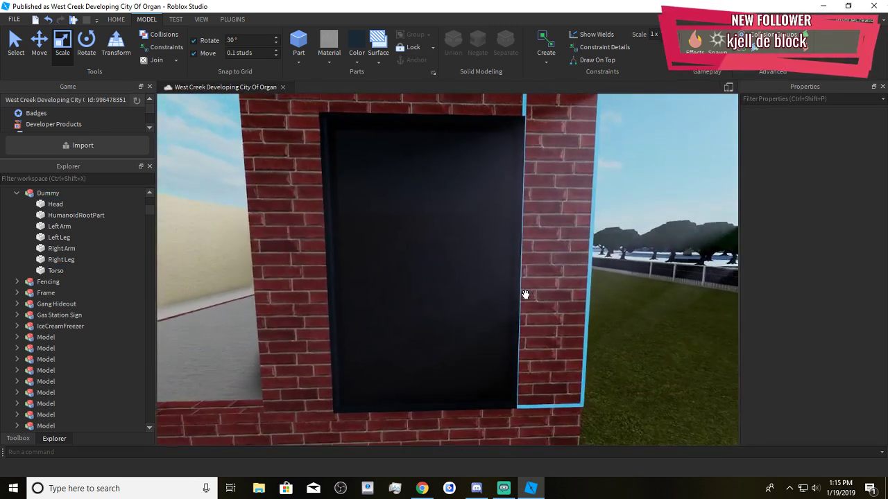
# Select the eight wheat wood interior wall parts upstairs and around the stairwell, and recolour them Dark stone grey
pyautogui.press('s')
pyautogui.press('w')
pyautogui.moveTo(611, 303); pyautogui.dragTo(611, 303, button='right')
pyautogui.press('w')
pyautogui.click(417, 254)
pyautogui.press('s')
pyautogui.moveTo(417, 254); pyautogui.dragTo(381, 246, button='right')
pyautogui.keyDown('ctrl'); pyautogui.click(396, 232); pyautogui.keyUp('ctrl')
pyautogui.press('s')
pyautogui.keyDown('ctrl'); pyautogui.click(388, 247); pyautogui.keyUp('ctrl')
pyautogui.keyDown('ctrl'); pyautogui.click(472, 222); pyautogui.keyUp('ctrl')
pyautogui.press('w')
pyautogui.moveTo(472, 221); pyautogui.dragTo(472, 221, button='right')
pyautogui.keyDown('ctrl'); pyautogui.click(471, 251); pyautogui.keyUp('ctrl')
pyautogui.press('d')
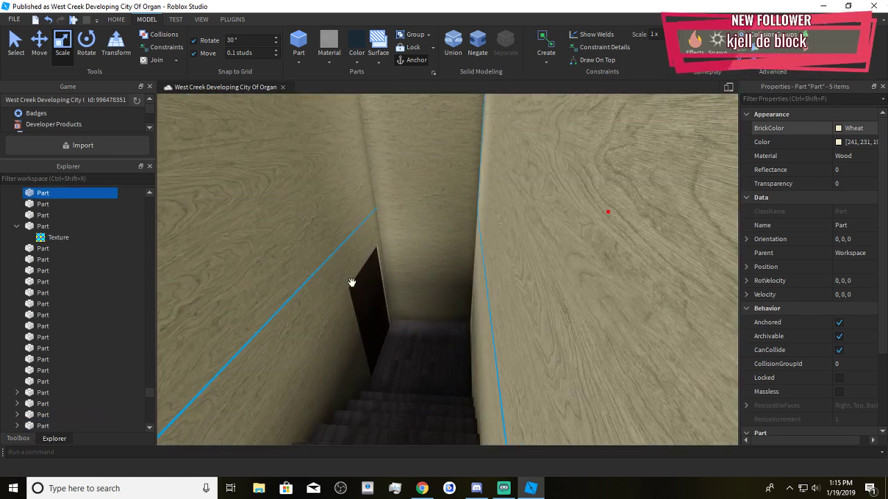
pyautogui.keyDown('ctrl'); pyautogui.click(337, 297); pyautogui.keyUp('ctrl')
pyautogui.keyDown('ctrl'); pyautogui.click(341, 309); pyautogui.keyUp('ctrl')
pyautogui.keyDown('ctrl'); pyautogui.click(381, 264); pyautogui.keyUp('ctrl')
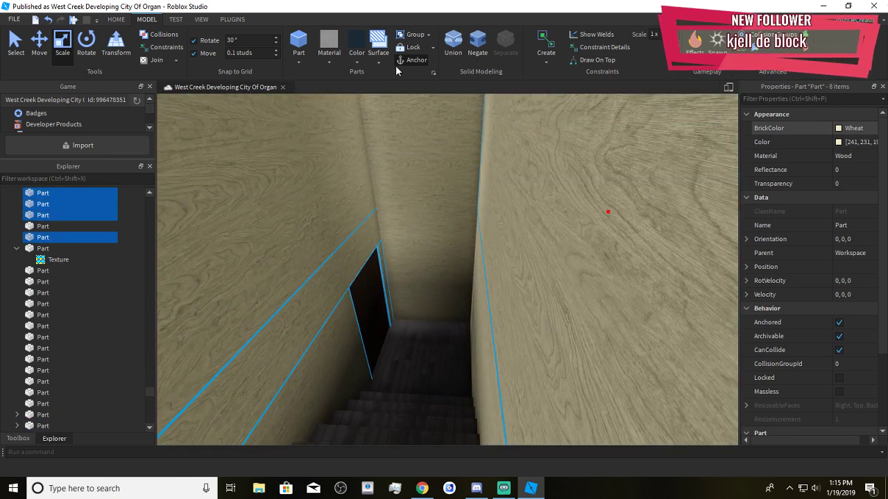
pyautogui.click(380, 255)
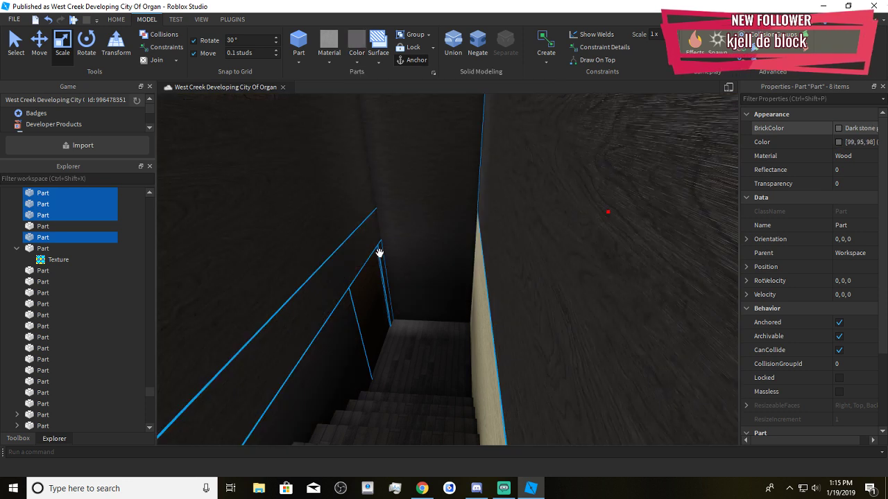
# Recolour the remaining wheat wall strip beside the staircase to match the dark grey walls, and deselect it
pyautogui.moveTo(381, 252); pyautogui.dragTo(472, 275, button='right')
pyautogui.click(472, 276)
pyautogui.click(361, 39)
pyautogui.moveTo(454, 232); pyautogui.dragTo(454, 232, button='right')
pyautogui.press('w')
pyautogui.click(559, 246)
pyautogui.click(515, 313)
pyautogui.moveTo(516, 312); pyautogui.dragTo(515, 312, button='right')
pyautogui.press('w')
pyautogui.press('w')
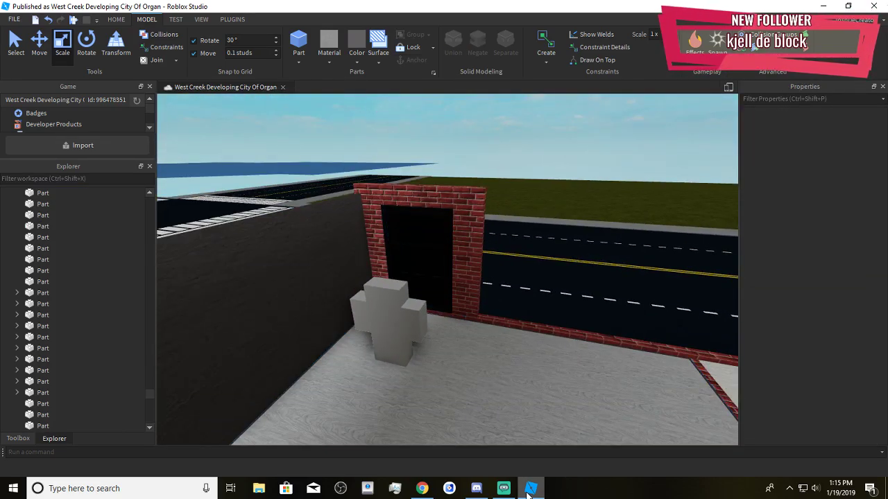
pyautogui.click(529, 494)
pyautogui.click(531, 494)
pyautogui.click(506, 495)
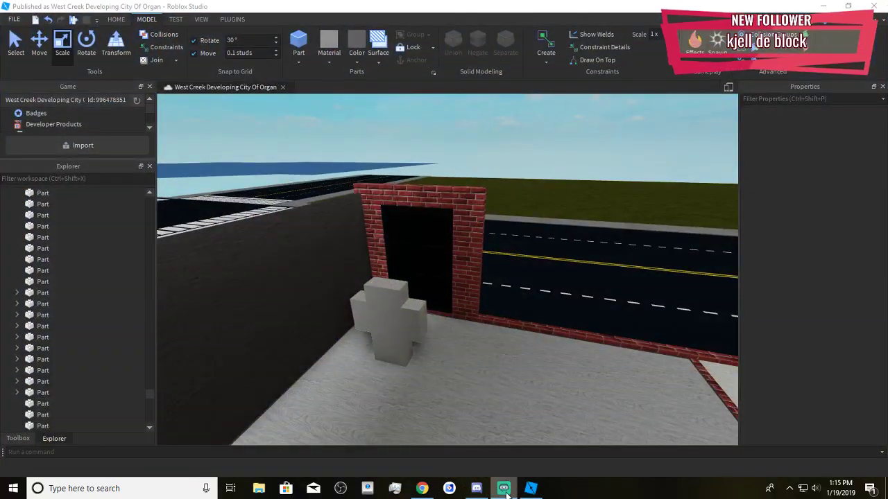
pyautogui.moveTo(559, 410); pyautogui.dragTo(559, 412, button='right')
pyautogui.press('w')
pyautogui.press('s')
pyautogui.press('s')
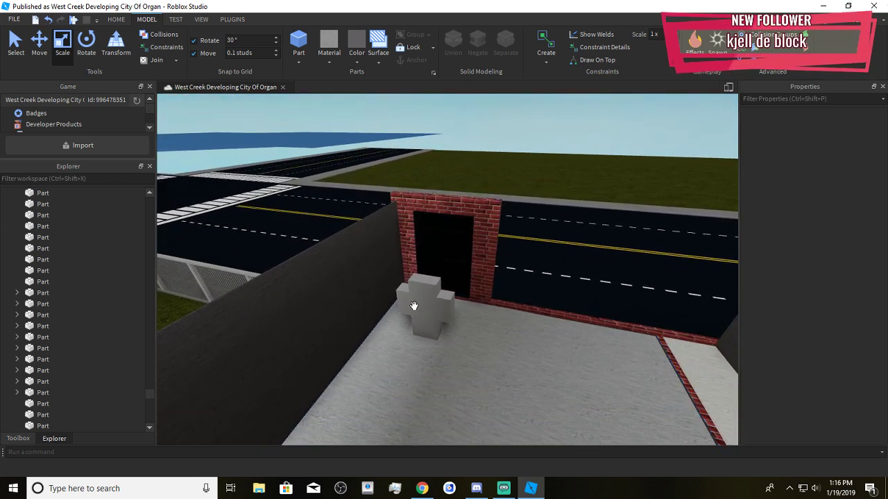
pyautogui.click(413, 306)
pyautogui.click(488, 321)
pyautogui.scroll(3, 489, 320)
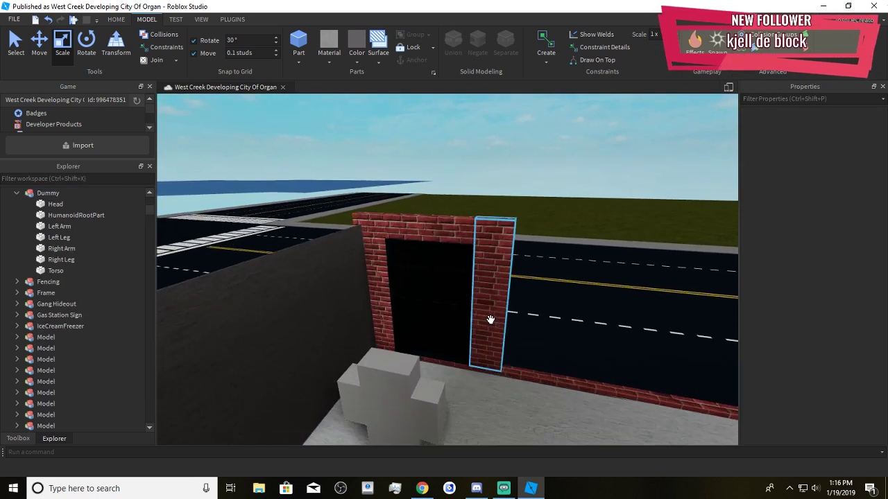
pyautogui.moveTo(490, 321); pyautogui.dragTo(491, 321, button='right')
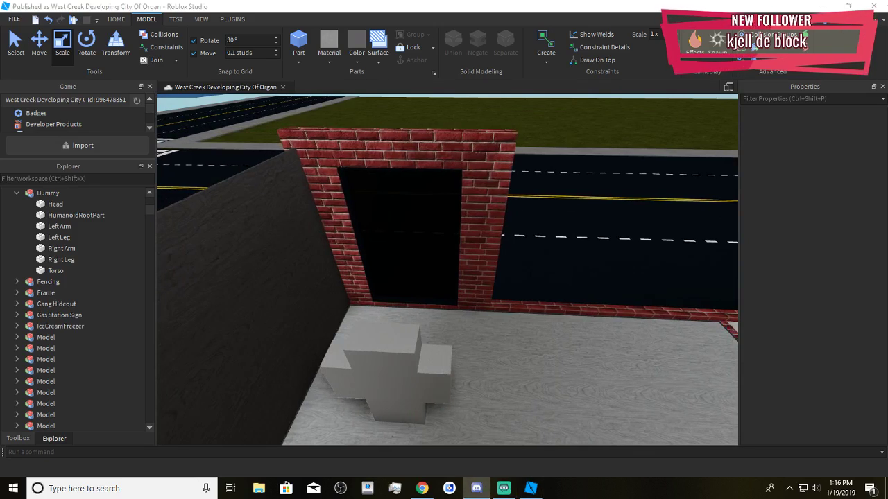
pyautogui.hotkey('alt', 'Tab')
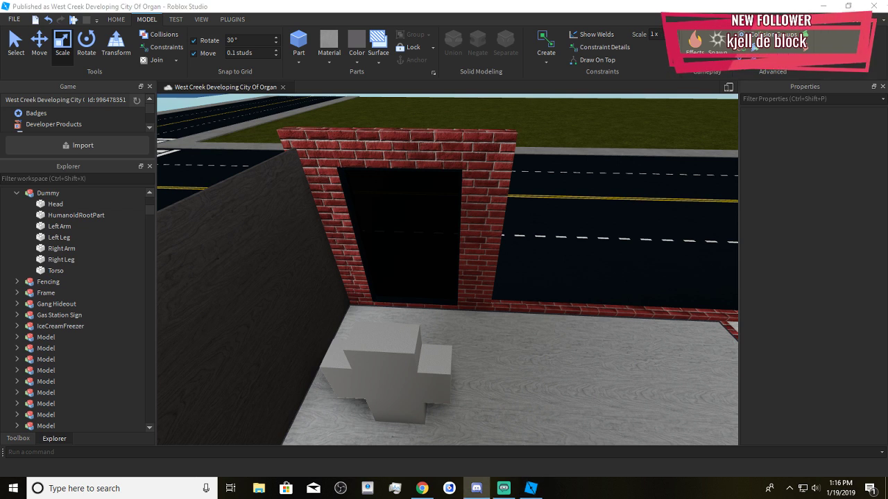
pyautogui.click(328, 213)
pyautogui.press('Delete')
pyautogui.moveTo(477, 274); pyautogui.dragTo(475, 252, button='right')
pyautogui.press('w')
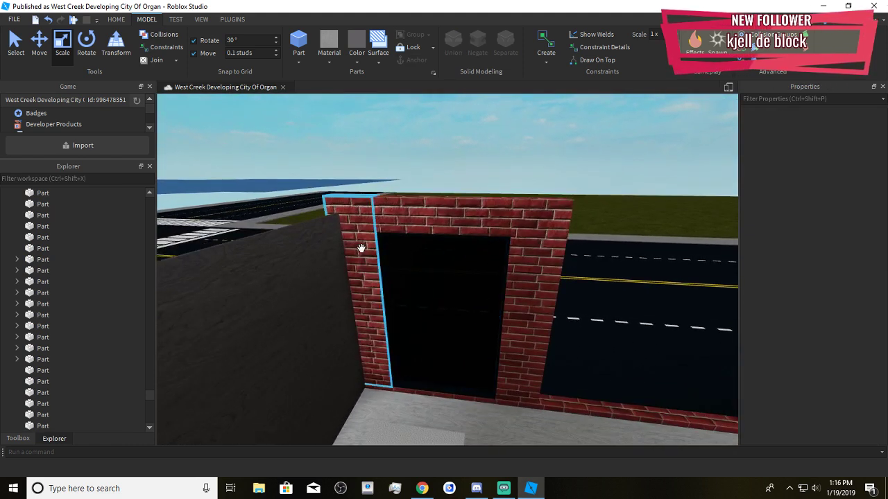
pyautogui.click(361, 249)
pyautogui.press('Delete')
pyautogui.click(376, 262)
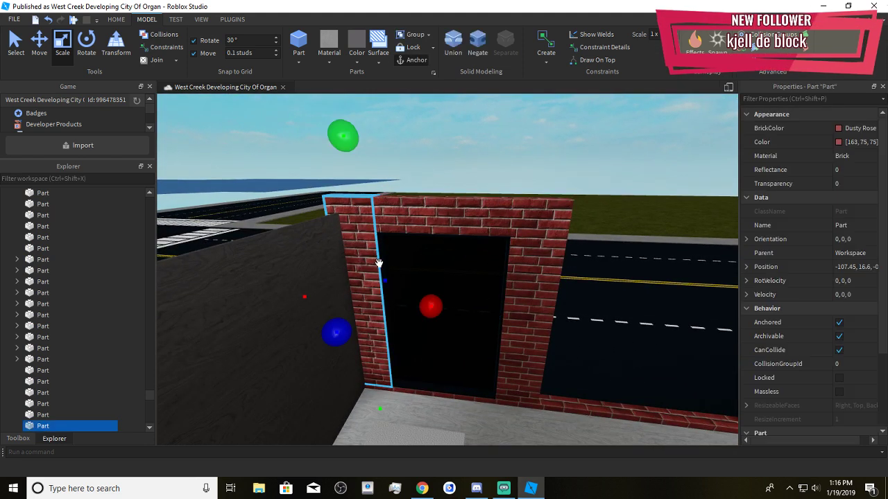
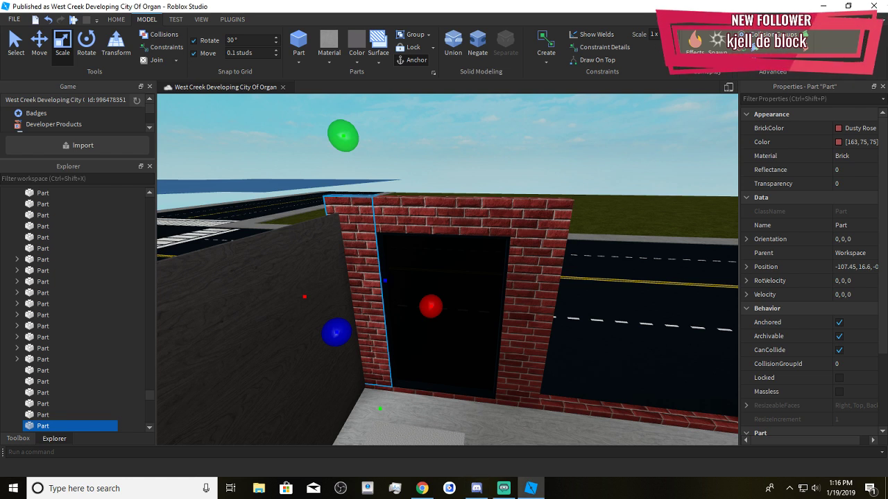
pyautogui.moveTo(568, 334); pyautogui.dragTo(565, 332, button='right')
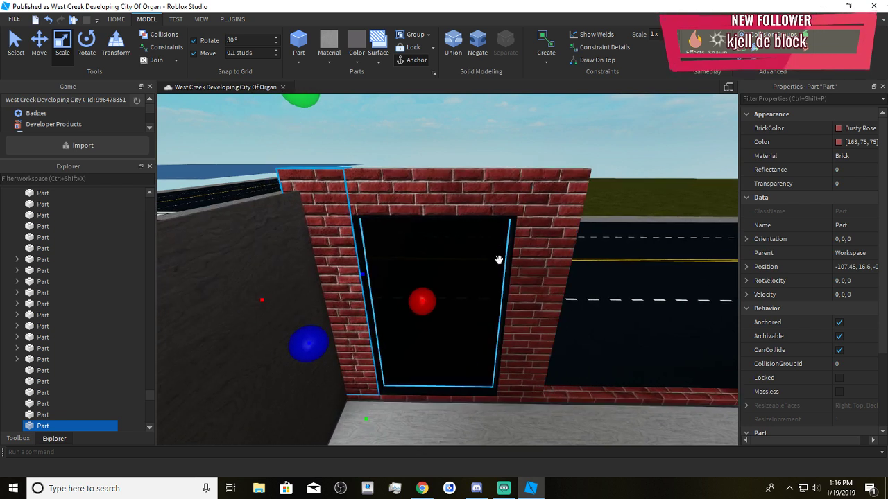
pyautogui.click(461, 201)
pyautogui.click(370, 242)
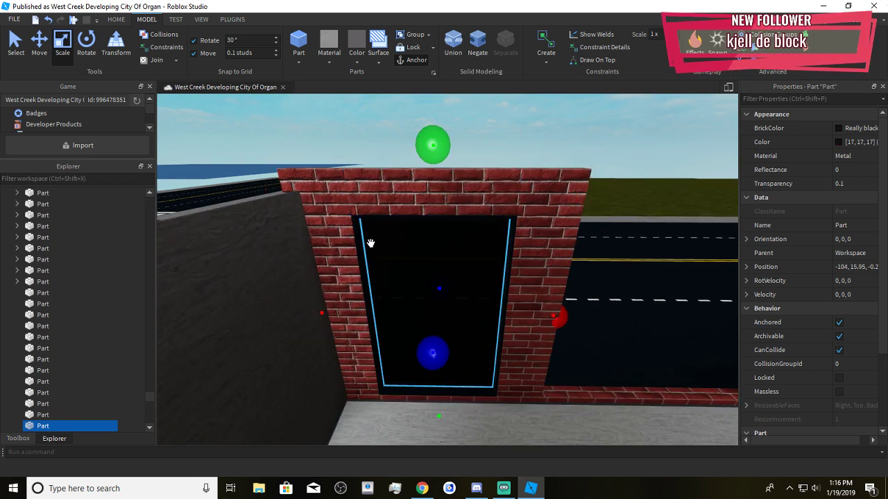
pyautogui.click(361, 255)
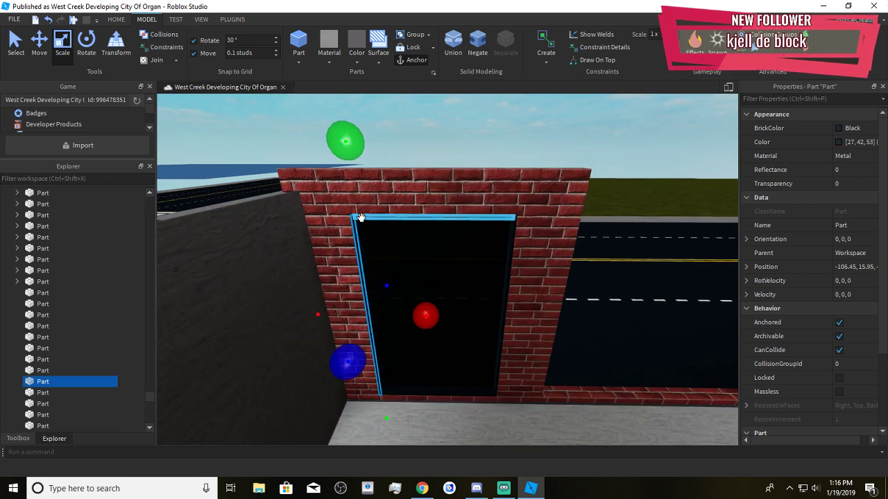
pyautogui.keyDown('ctrl'); pyautogui.click(361, 217); pyautogui.keyUp('ctrl')
pyautogui.keyDown('ctrl'); pyautogui.click(488, 392); pyautogui.keyUp('ctrl')
pyautogui.keyDown('ctrl'); pyautogui.click(499, 371); pyautogui.keyUp('ctrl')
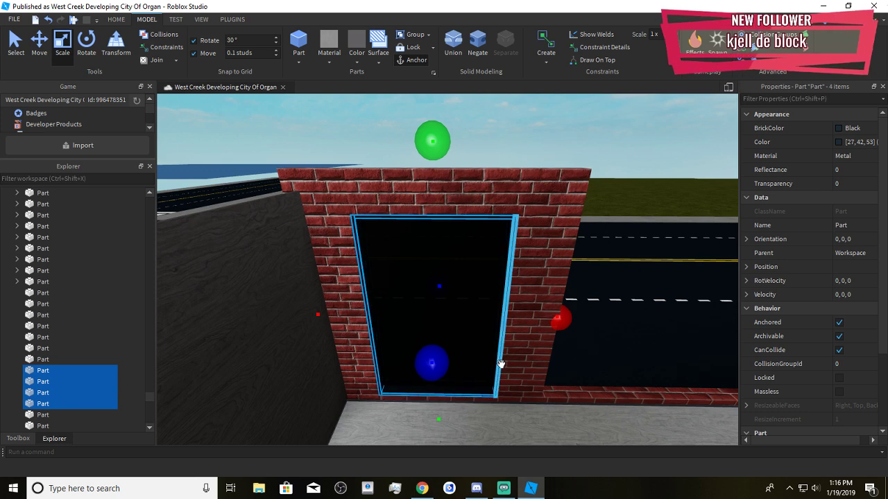
pyautogui.press('w')
pyautogui.moveTo(502, 364); pyautogui.dragTo(498, 268, button='right')
pyautogui.scroll(-5, 504, 365)
pyautogui.scroll(3, 504, 361)
pyautogui.scroll(-3, 505, 357)
pyautogui.scroll(3, 498, 268)
pyautogui.scroll(-3, 510, 278)
pyautogui.click(556, 318)
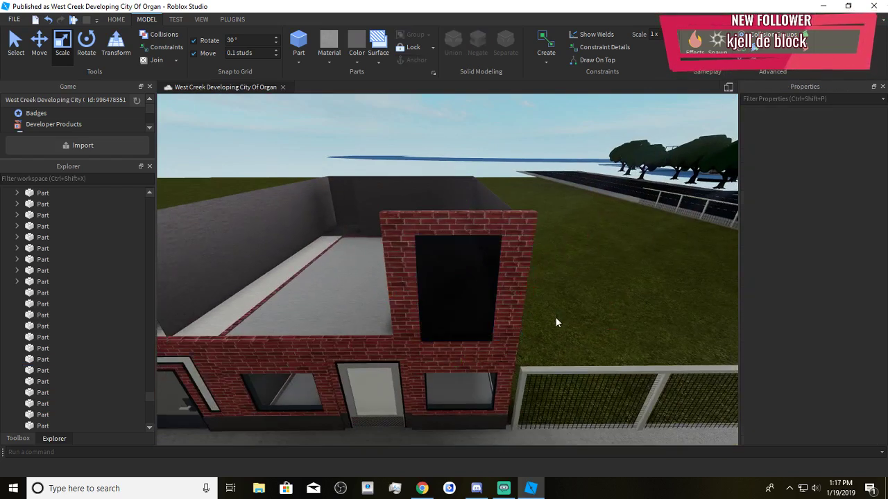
# Duplicate the upstairs window with its pane, frame, inner brick pillar and brick lintel, and place the copy directly beside the original along the facade
pyautogui.scroll(2, 442, 386)
pyautogui.click(406, 389)
pyautogui.keyDown('ctrl'); pyautogui.click(444, 201); pyautogui.keyUp('ctrl')
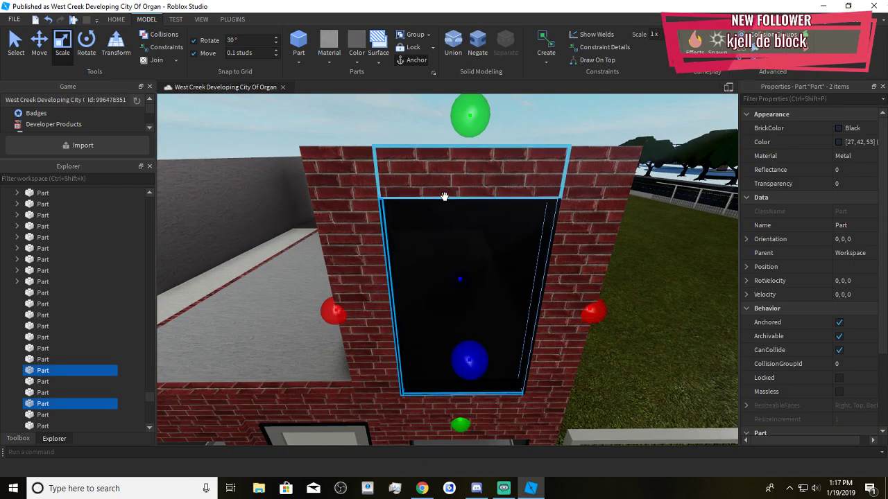
pyautogui.keyDown('ctrl'); pyautogui.click(531, 238); pyautogui.keyUp('ctrl')
pyautogui.keyDown('ctrl'); pyautogui.click(548, 252); pyautogui.keyUp('ctrl')
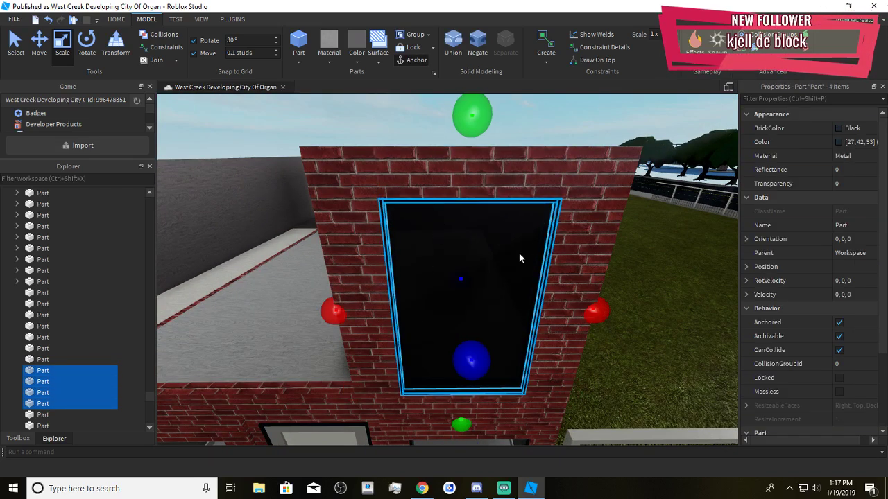
pyautogui.keyDown('ctrl'); pyautogui.click(400, 242); pyautogui.keyUp('ctrl')
pyautogui.keyDown('ctrl'); pyautogui.click(364, 234); pyautogui.keyUp('ctrl')
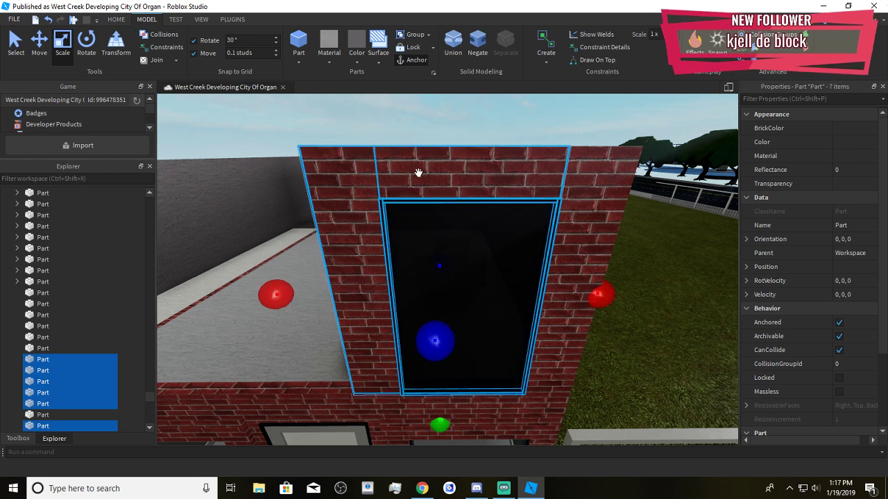
pyautogui.keyDown('ctrl'); pyautogui.click(416, 173); pyautogui.keyUp('ctrl')
pyautogui.scroll(-3, 352, 268)
pyautogui.press('a')
pyautogui.click(48, 57)
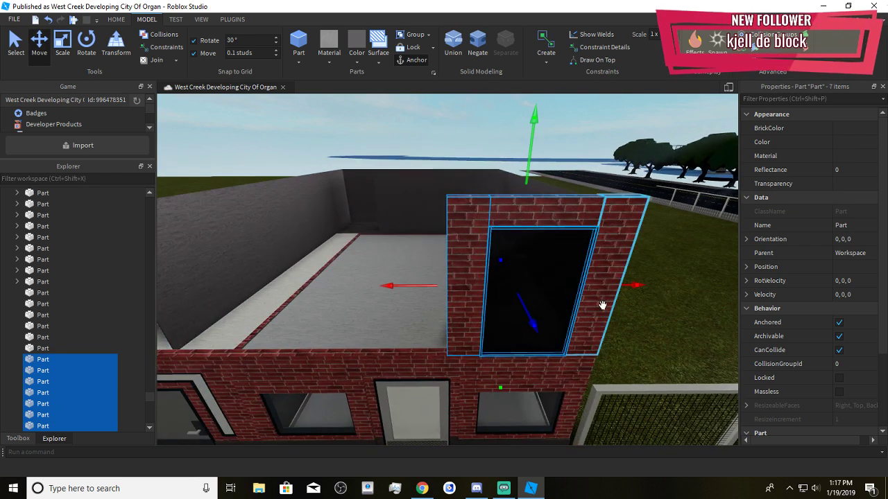
pyautogui.moveTo(630, 285); pyautogui.dragTo(493, 301)
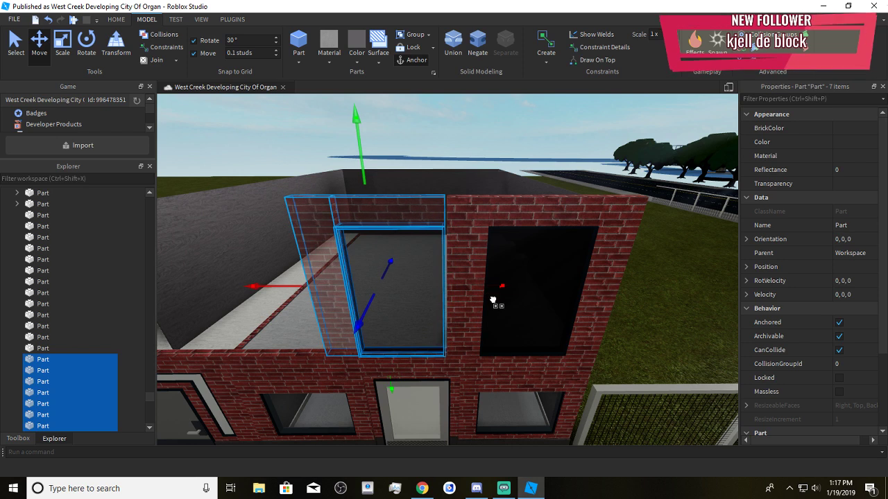
# Duplicate the window section again and place the copy as the third window along the facade
pyautogui.press('a')
pyautogui.hotkey('ctrl', 'd')
pyautogui.press('a')
pyautogui.moveTo(549, 292); pyautogui.dragTo(488, 297)
pyautogui.press('s')
# Duplicate the third window section and move the copy next to the brick corner pillar as the fourth window
pyautogui.press('a')
pyautogui.press('a')
pyautogui.hotkey('ctrl', 'd')
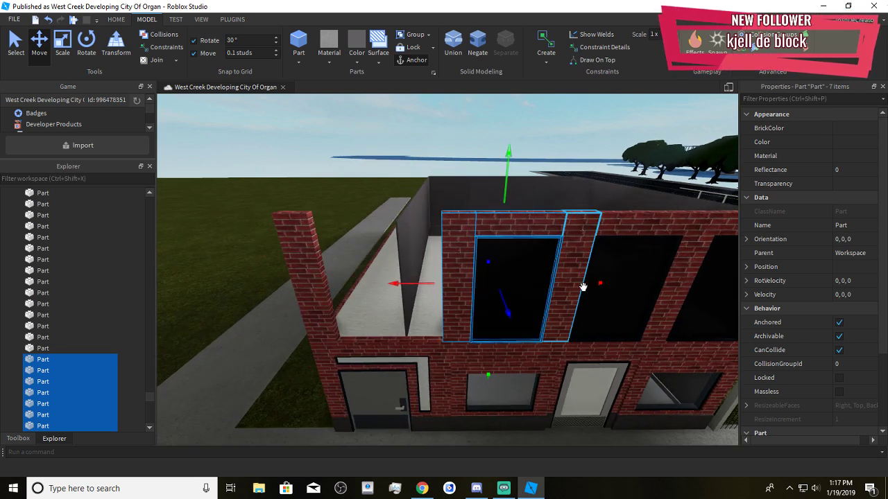
pyautogui.press('a')
pyautogui.moveTo(583, 287); pyautogui.dragTo(520, 301)
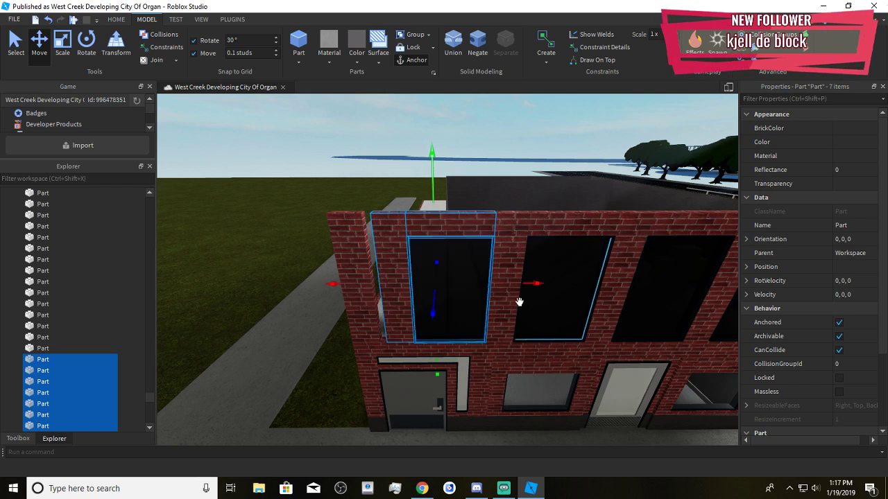
# Examine the gap between the fourth window section and the corner pillar, and the window spacing across the facade
pyautogui.press('s')
pyautogui.press('w')
pyautogui.press('a')
pyautogui.press('s')
pyautogui.press('d')
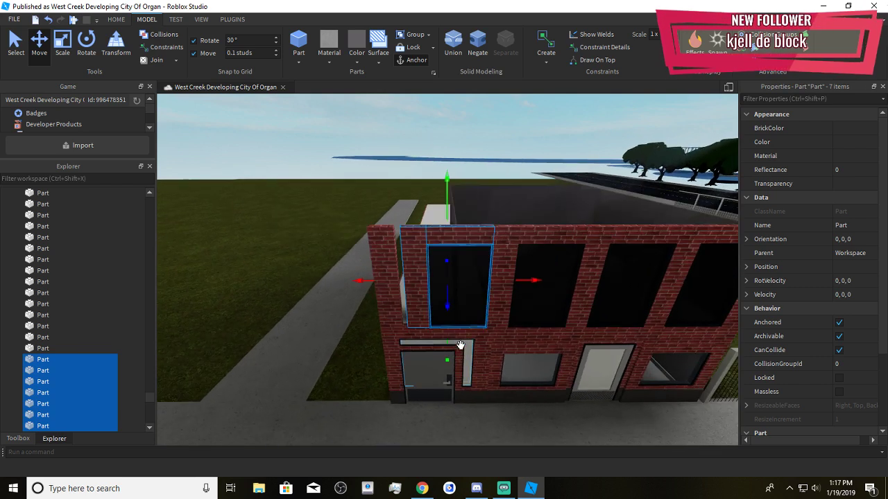
pyautogui.press('w')
pyautogui.press('a')
pyautogui.press('w')
pyautogui.press('s')
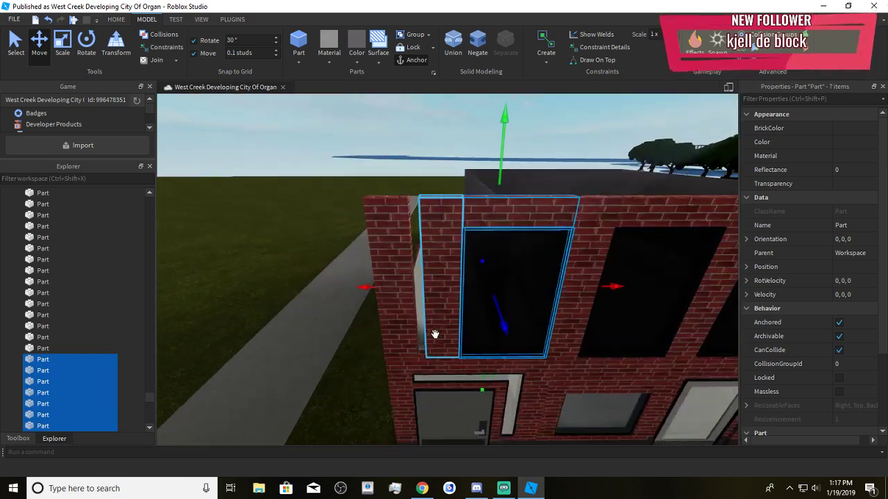
pyautogui.press('s')
pyautogui.press('w')
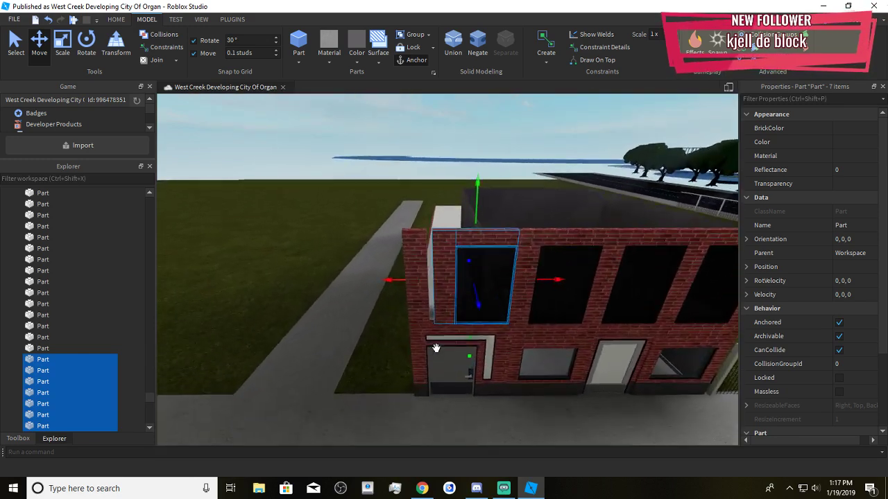
pyautogui.press('s')
pyautogui.moveTo(436, 349); pyautogui.dragTo(458, 368, button='right')
pyautogui.press('w')
pyautogui.press('s')
pyautogui.press('d')
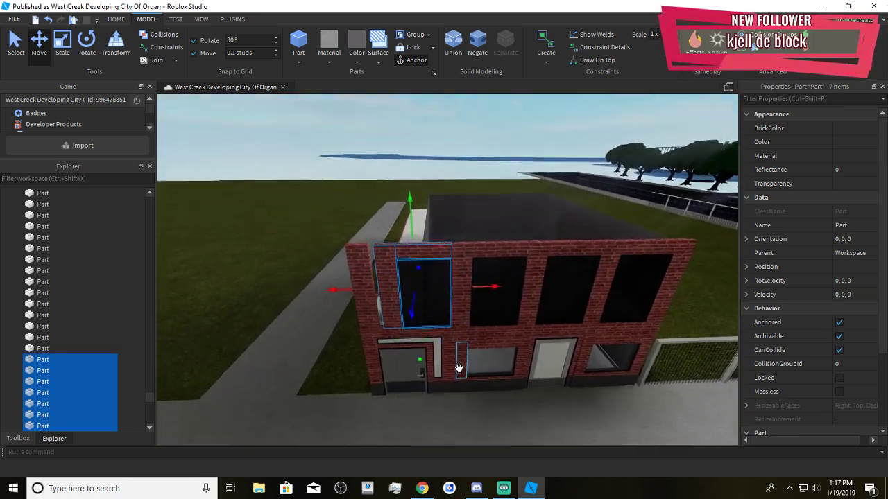
pyautogui.press('w')
# Extend the selection from the first window section to include the second window's pane and all of its frame pieces
pyautogui.keyDown('ctrl'); pyautogui.click(414, 320); pyautogui.keyUp('ctrl')
pyautogui.keyDown('ctrl'); pyautogui.click(438, 315); pyautogui.keyUp('ctrl')
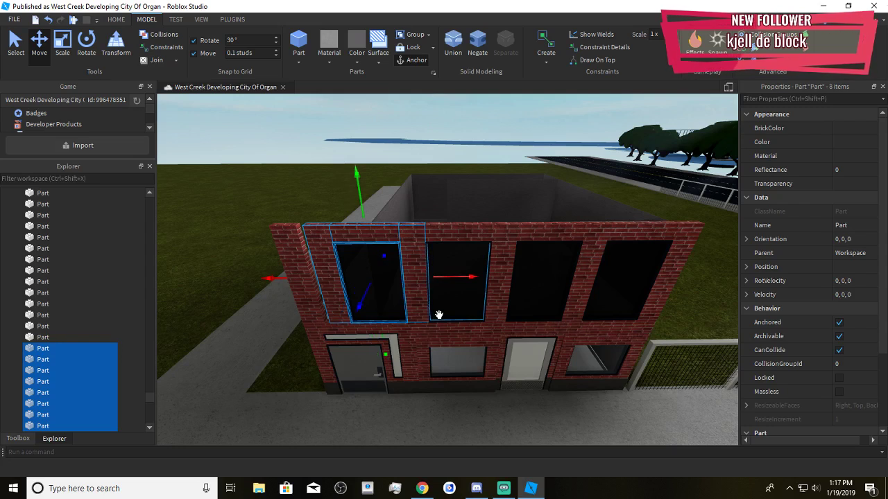
pyautogui.keyDown('ctrl'); pyautogui.click(429, 241); pyautogui.keyUp('ctrl')
pyautogui.keyDown('ctrl'); pyautogui.click(482, 261); pyautogui.keyUp('ctrl')
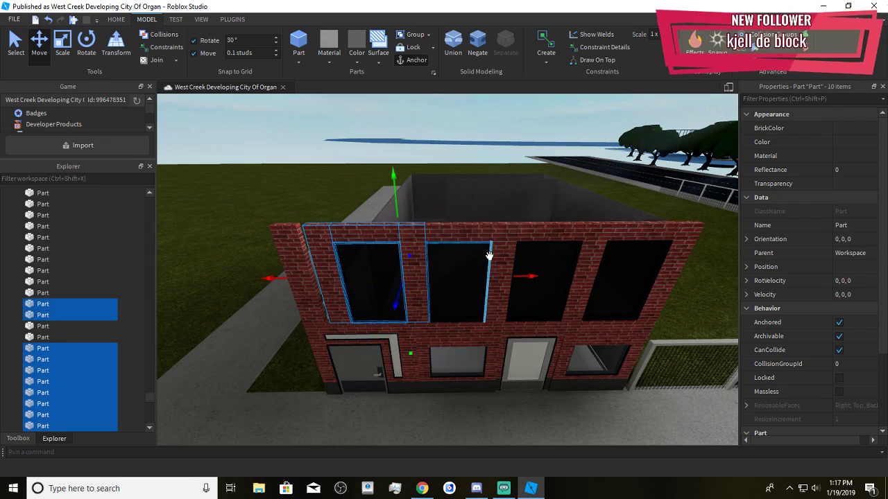
pyautogui.keyDown('ctrl'); pyautogui.click(453, 303); pyautogui.keyUp('ctrl')
pyautogui.keyDown('ctrl'); pyautogui.click(440, 310); pyautogui.keyUp('ctrl')
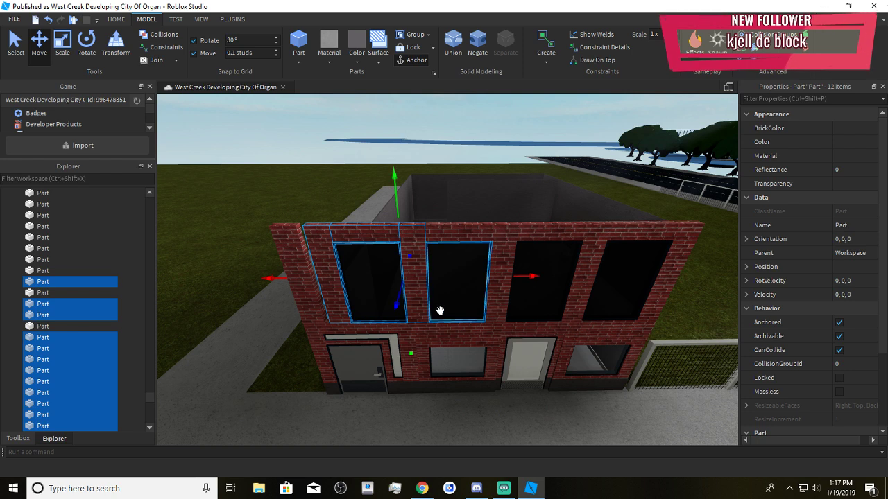
pyautogui.keyDown('ctrl'); pyautogui.click(446, 317); pyautogui.keyUp('ctrl')
# Add the remaining brick lintels and pillars across the upper facade to the selection
pyautogui.press('w')
pyautogui.press('d')
pyautogui.keyDown('ctrl'); pyautogui.click(390, 225); pyautogui.keyUp('ctrl')
pyautogui.keyDown('ctrl'); pyautogui.click(413, 220); pyautogui.keyUp('ctrl')
pyautogui.keyDown('ctrl'); pyautogui.click(472, 222); pyautogui.keyUp('ctrl')
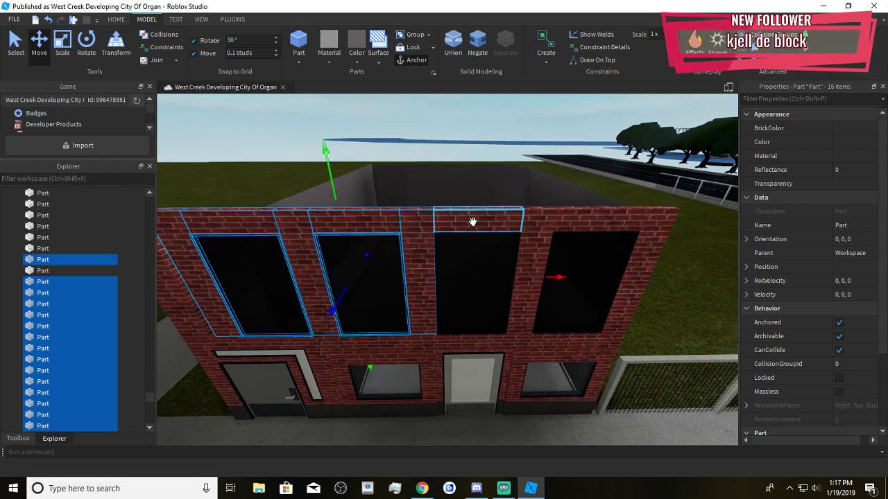
pyautogui.keyDown('ctrl'); pyautogui.click(527, 222); pyautogui.keyUp('ctrl')
pyautogui.keyDown('ctrl'); pyautogui.click(603, 224); pyautogui.keyUp('ctrl')
pyautogui.keyDown('ctrl'); pyautogui.click(649, 230); pyautogui.keyUp('ctrl')
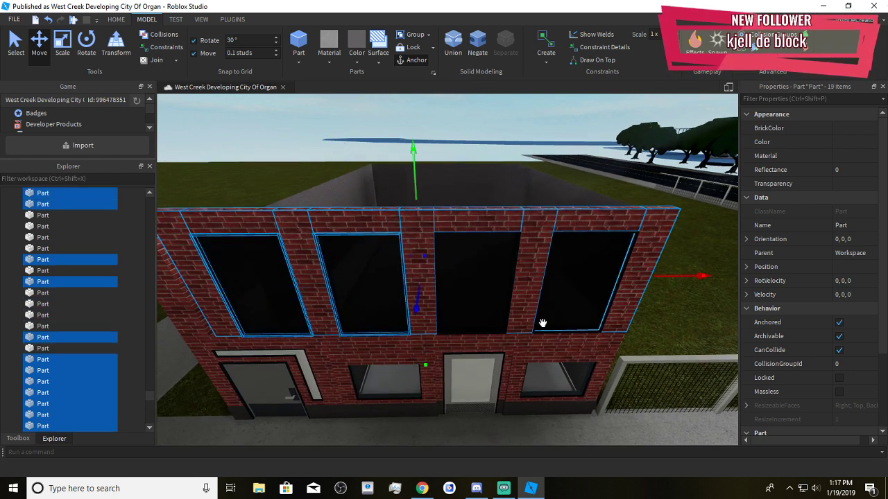
# Add the third window's pane and its surrounding frame pieces to the selection
pyautogui.scroll(2, 542, 323)
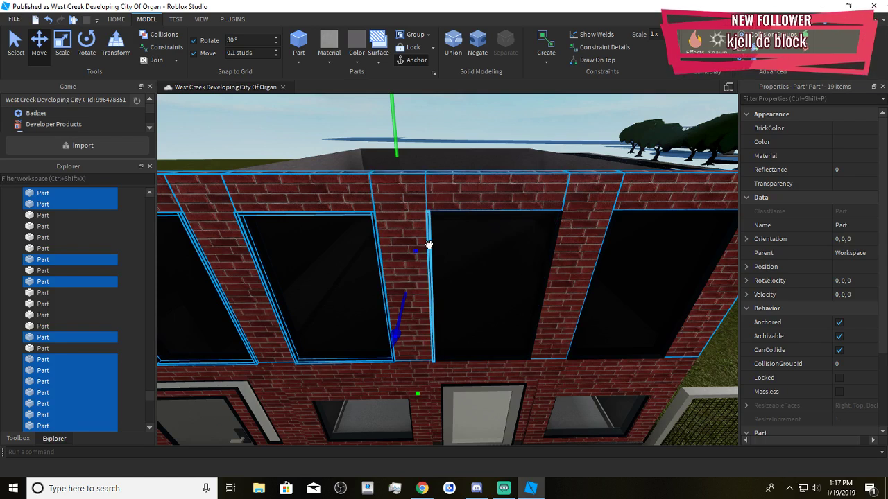
pyautogui.keyDown('ctrl'); pyautogui.click(428, 244); pyautogui.keyUp('ctrl')
pyautogui.keyDown('ctrl'); pyautogui.click(465, 240); pyautogui.keyUp('ctrl')
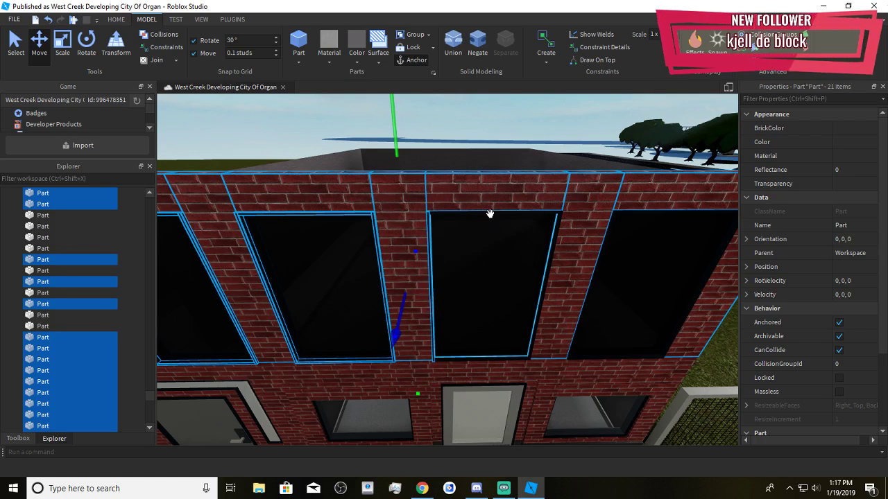
pyautogui.keyDown('ctrl'); pyautogui.click(490, 213); pyautogui.keyUp('ctrl')
pyautogui.keyDown('ctrl'); pyautogui.click(555, 248); pyautogui.keyUp('ctrl')
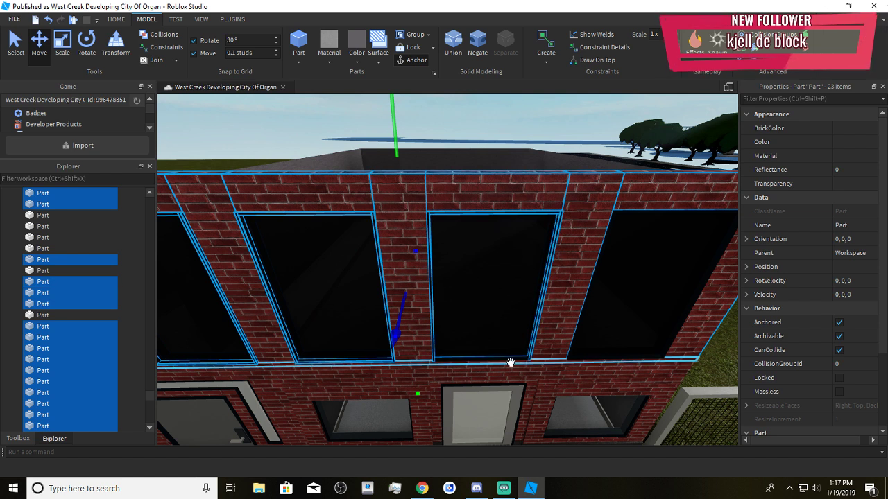
pyautogui.keyDown('ctrl'); pyautogui.click(510, 358); pyautogui.keyUp('ctrl')
# Add the fourth window's pane and frame pieces to complete the selection of the window row
pyautogui.press('d')
pyautogui.keyDown('ctrl'); pyautogui.click(467, 353); pyautogui.keyUp('ctrl')
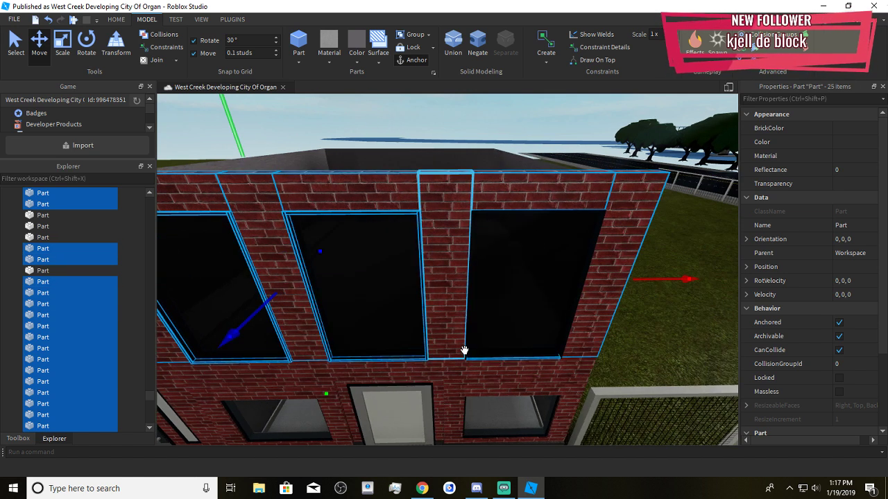
pyautogui.keyDown('ctrl'); pyautogui.click(466, 350); pyautogui.keyUp('ctrl')
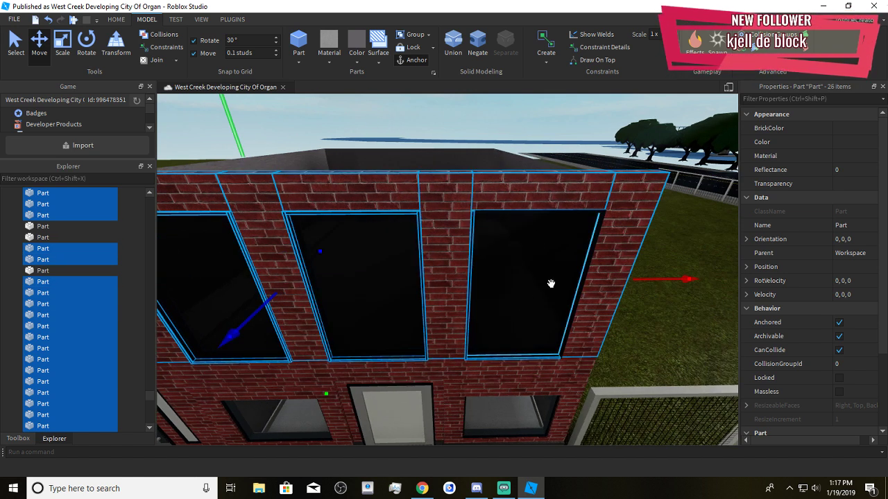
pyautogui.keyDown('ctrl'); pyautogui.click(599, 224); pyautogui.keyUp('ctrl')
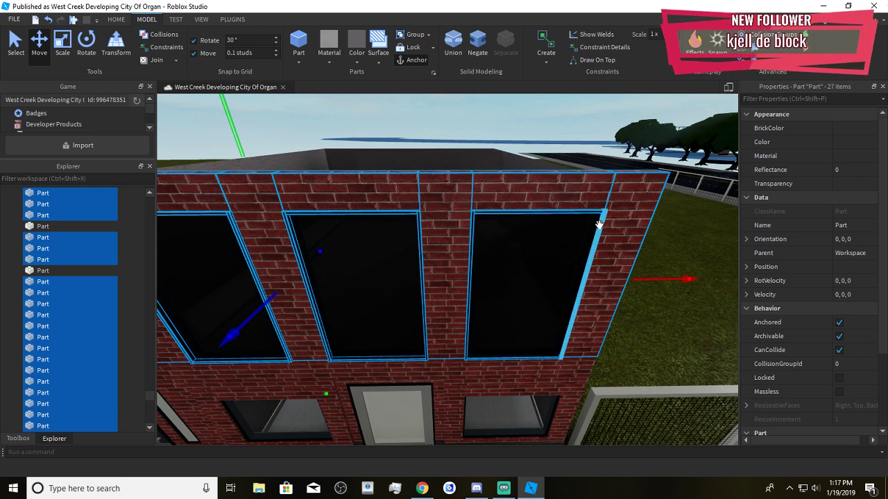
pyautogui.keyDown('ctrl'); pyautogui.click(599, 224); pyautogui.keyUp('ctrl')
# Shift the selected row of four windows with its brickwork sideways, leaving room for a corner pillar at the fence end
pyautogui.press('s')
pyautogui.press('a')
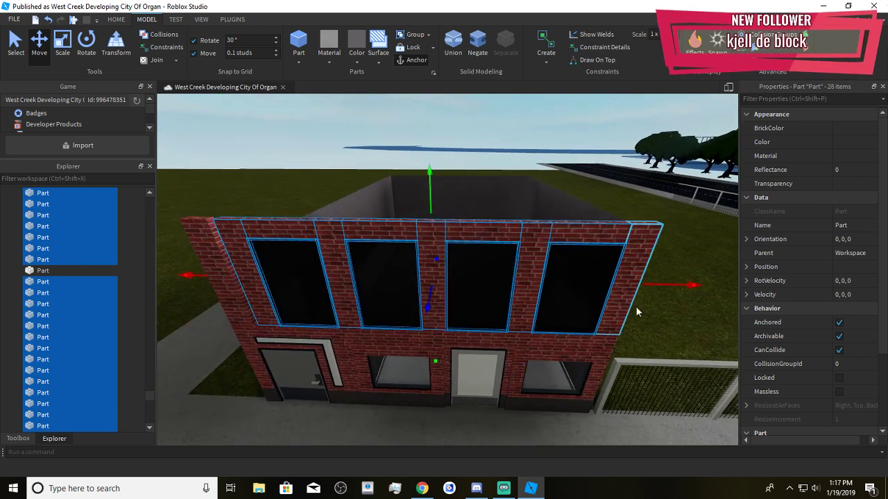
pyautogui.moveTo(661, 280); pyautogui.dragTo(665, 286, button='right')
pyautogui.press('s')
pyautogui.press('a')
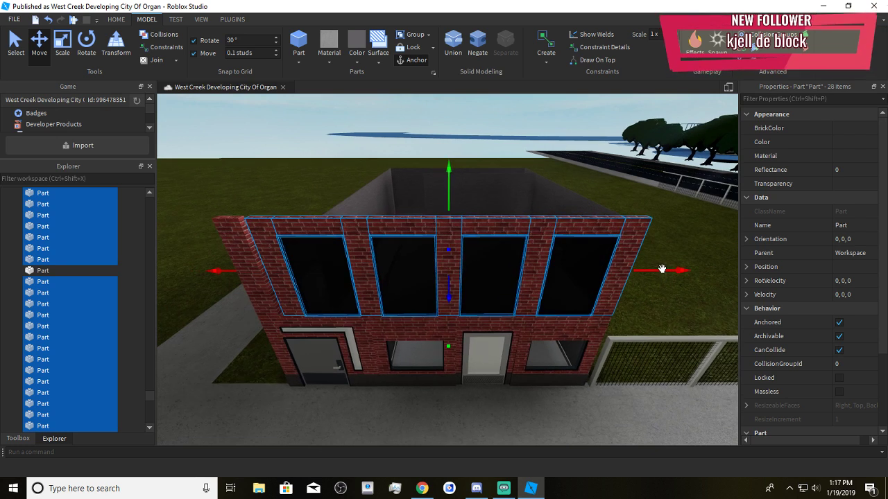
pyautogui.moveTo(662, 269); pyautogui.dragTo(639, 298)
pyautogui.keyDown('ctrl'); pyautogui.click(574, 272); pyautogui.keyUp('ctrl')
pyautogui.click(640, 306)
# Narrow the brick corner pillar on the footpath side and place a duplicate at the opposite end of the upper facade
pyautogui.press('a')
pyautogui.click(367, 249)
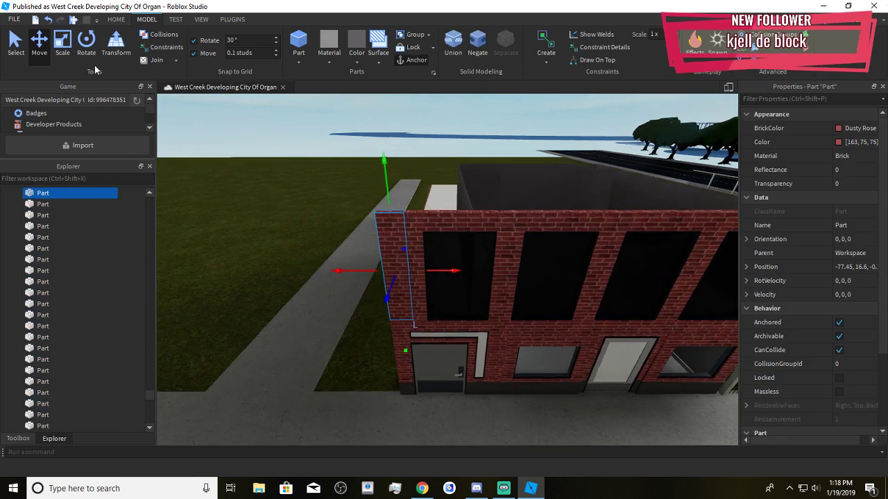
pyautogui.hotkey('ctrl', '3')
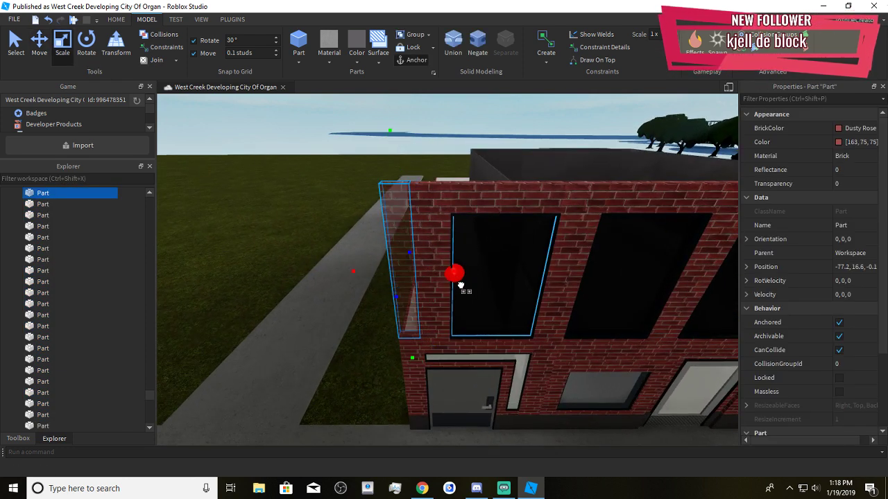
pyautogui.moveTo(460, 285); pyautogui.dragTo(445, 271)
pyautogui.click(40, 50)
pyautogui.hotkey('ctrl', 'd')
pyautogui.press('d')
pyautogui.moveTo(355, 274); pyautogui.dragTo(421, 328)
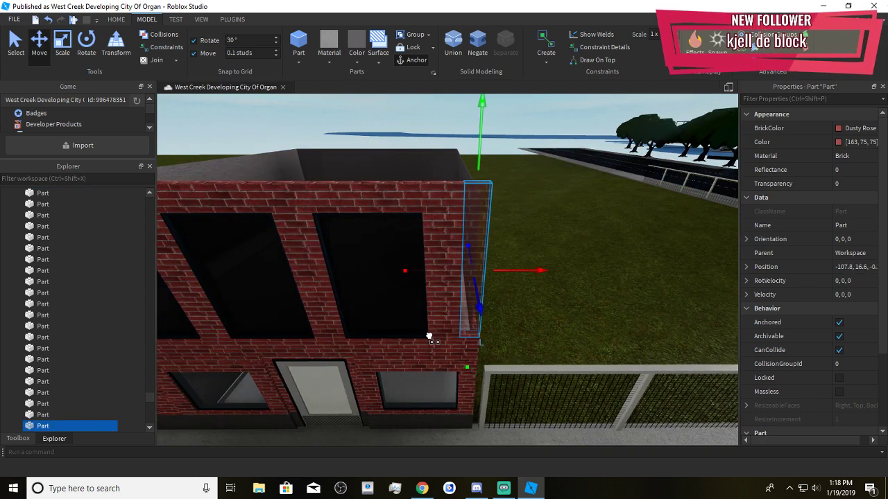
pyautogui.click(561, 326)
# Move the dark interior side wall outward to the footpath edge of the building, in line with the corner pillar
pyautogui.scroll(-6, 562, 329)
pyautogui.scroll(5, 557, 330)
pyautogui.moveTo(563, 334); pyautogui.dragTo(552, 321, button='right')
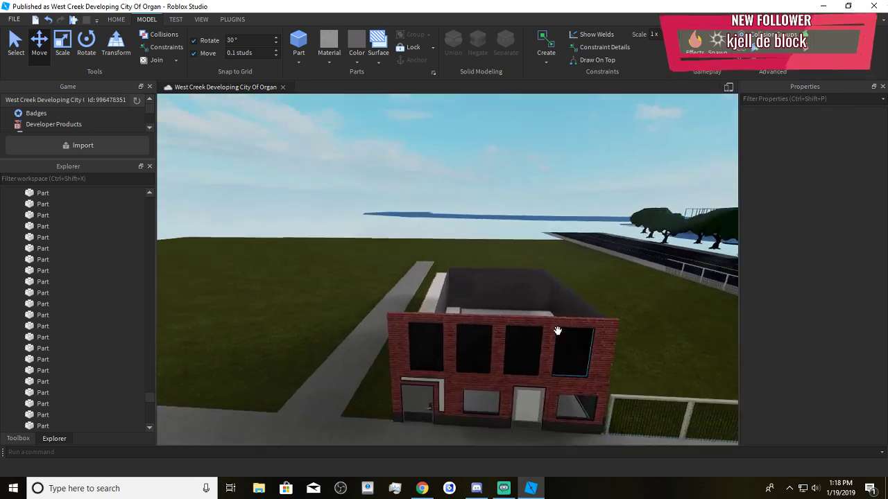
pyautogui.press('a')
pyautogui.click(474, 267)
pyautogui.moveTo(473, 267); pyautogui.dragTo(467, 264, button='right')
pyautogui.press('d')
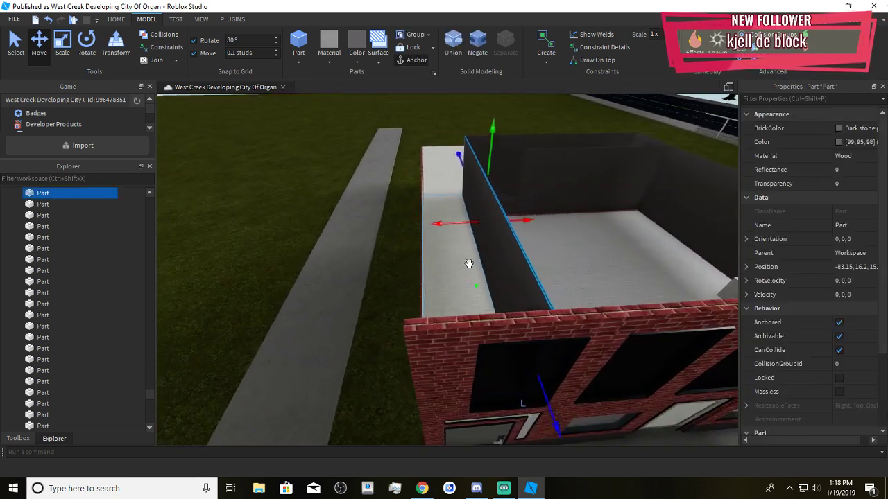
pyautogui.moveTo(478, 224); pyautogui.dragTo(444, 248)
pyautogui.moveTo(444, 247); pyautogui.dragTo(506, 325, button='right')
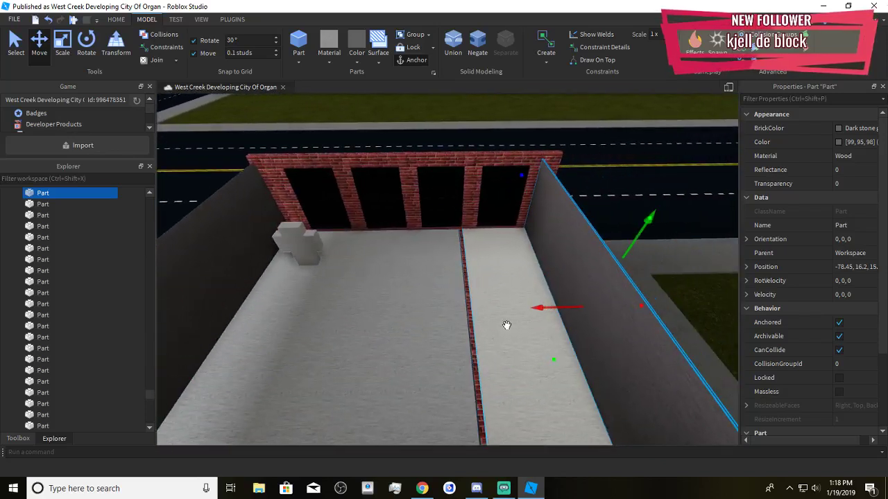
pyautogui.moveTo(547, 307); pyautogui.dragTo(552, 309)
pyautogui.moveTo(552, 309); pyautogui.dragTo(552, 310, button='right')
# Stretch the upstairs back wall sideways until it meets the relocated side wall
pyautogui.click(552, 310)
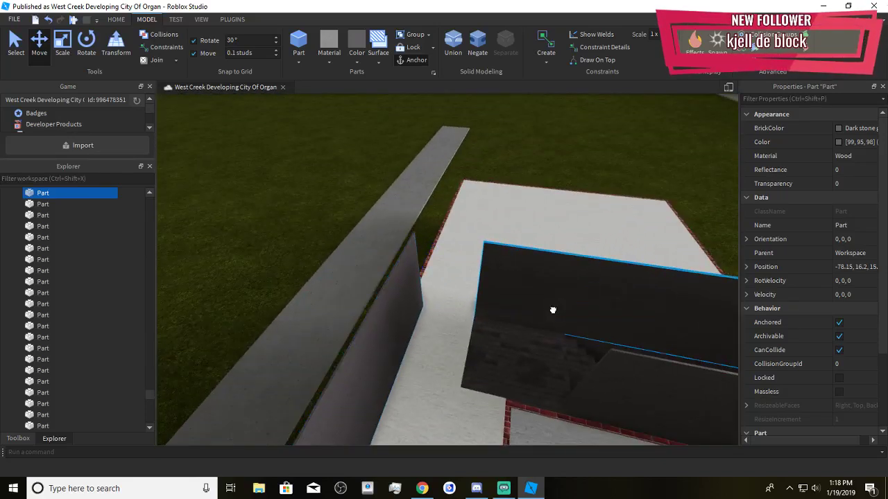
pyautogui.moveTo(331, 239); pyautogui.dragTo(401, 276, button='right')
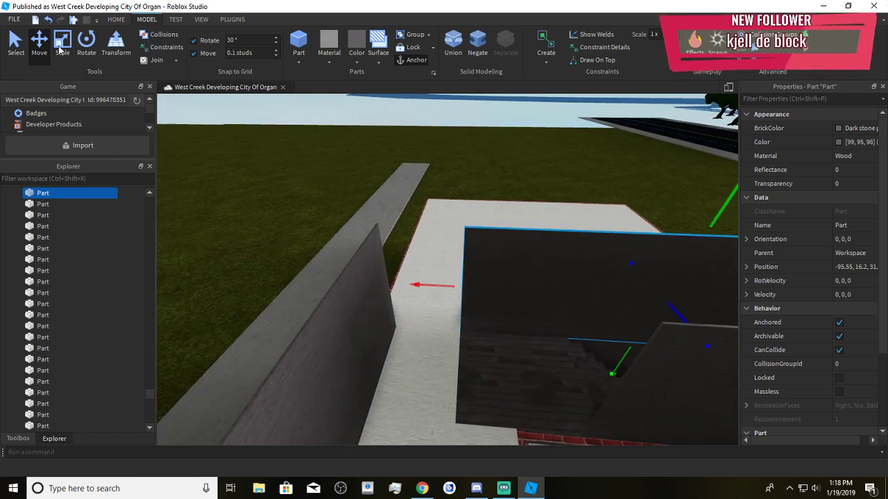
pyautogui.hotkey('ctrl', '3')
pyautogui.moveTo(431, 285); pyautogui.dragTo(424, 290)
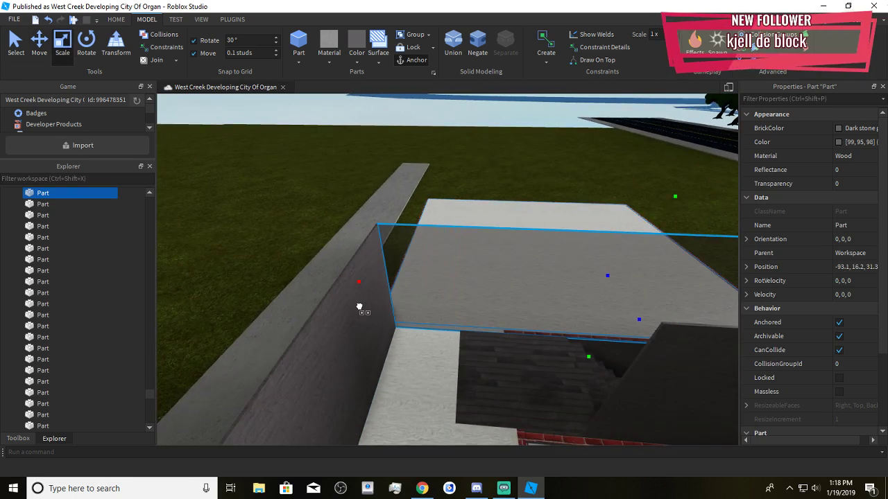
pyautogui.moveTo(359, 306); pyautogui.dragTo(354, 307)
# Widen the dark wood floor section at the back so it reaches the relocated side wall
pyautogui.click(474, 370)
pyautogui.moveTo(475, 374); pyautogui.dragTo(476, 352, button='right')
pyautogui.moveTo(493, 347); pyautogui.dragTo(406, 360)
pyautogui.click(327, 413)
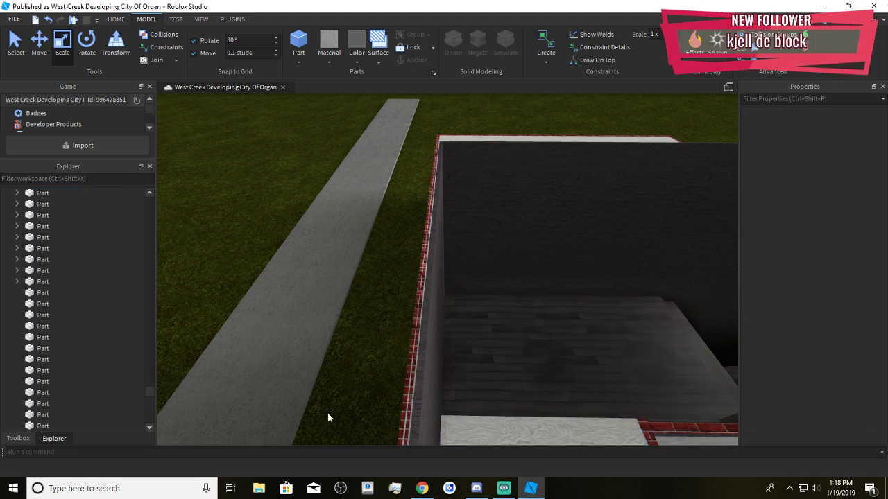
pyautogui.moveTo(328, 412); pyautogui.dragTo(326, 412, button='right')
# Lengthen the inner stairwell wall to the corner of the brick strip and thicken it toward the main room
pyautogui.click(458, 305)
pyautogui.press('w')
pyautogui.press('a')
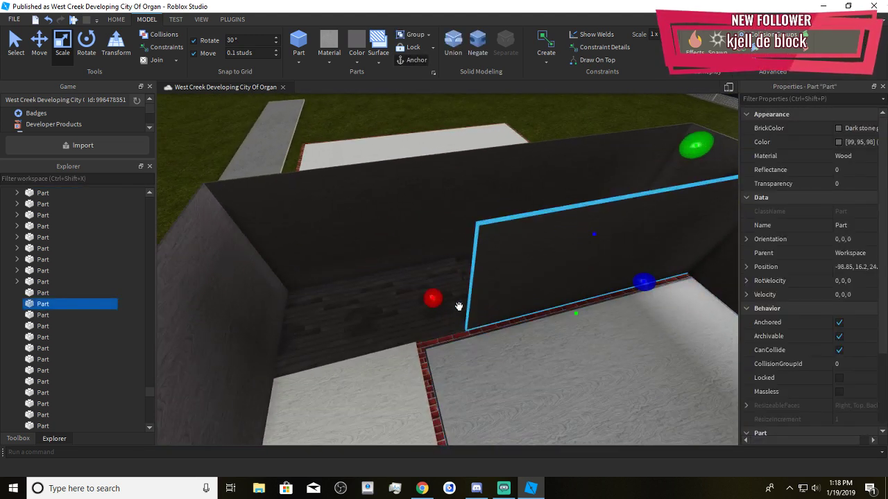
pyautogui.moveTo(428, 304); pyautogui.dragTo(406, 320)
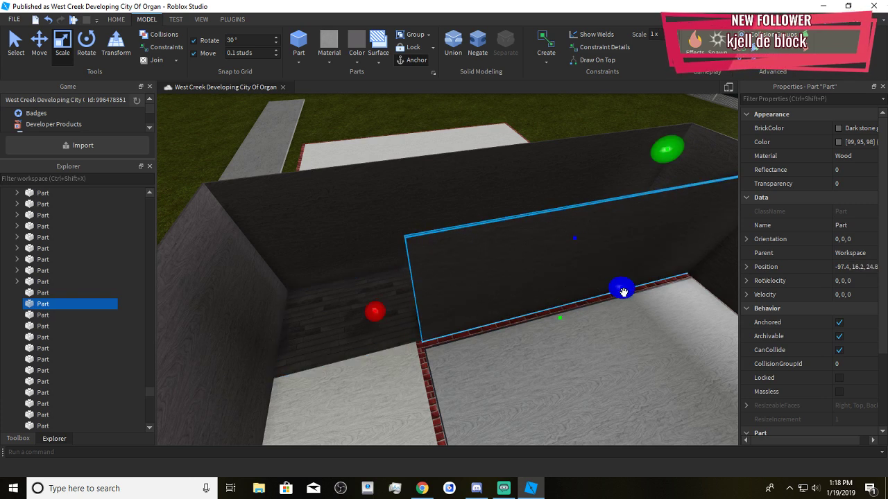
pyautogui.moveTo(623, 291); pyautogui.dragTo(640, 304)
pyautogui.press('a')
pyautogui.moveTo(642, 305); pyautogui.dragTo(642, 306, button='right')
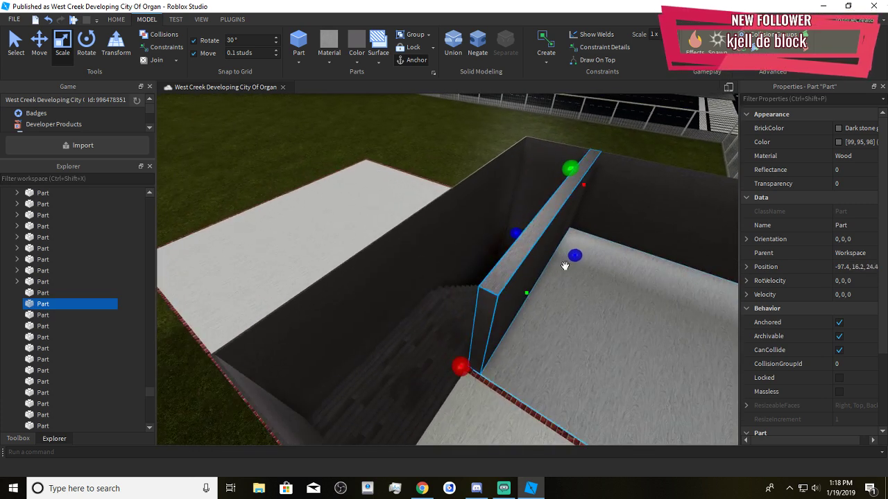
pyautogui.moveTo(576, 258); pyautogui.dragTo(591, 268)
pyautogui.click(533, 272)
# Duplicate the dark wood floor section and place the copy directly beside it, toward the front of the building
pyautogui.moveTo(581, 343); pyautogui.dragTo(581, 344, button='right')
pyautogui.press('w')
pyautogui.press('w')
pyautogui.click(477, 252)
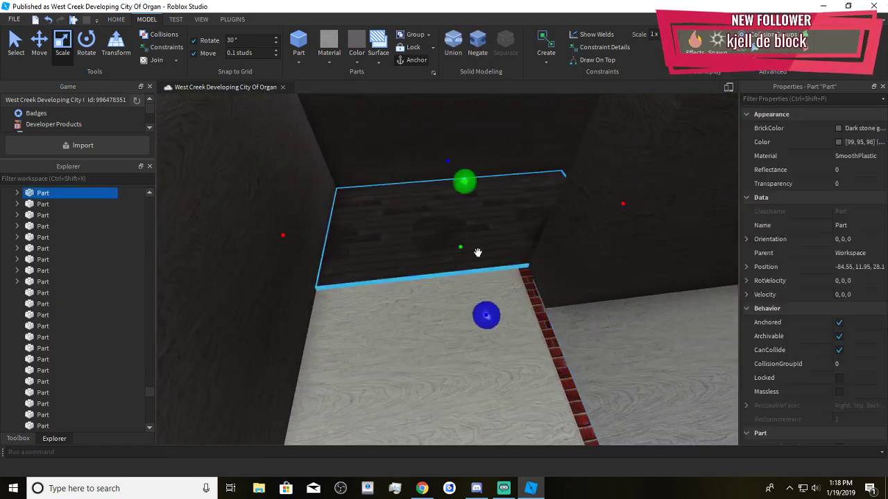
pyautogui.moveTo(477, 252); pyautogui.dragTo(477, 253, button='right')
pyautogui.press('a')
pyautogui.click(43, 51)
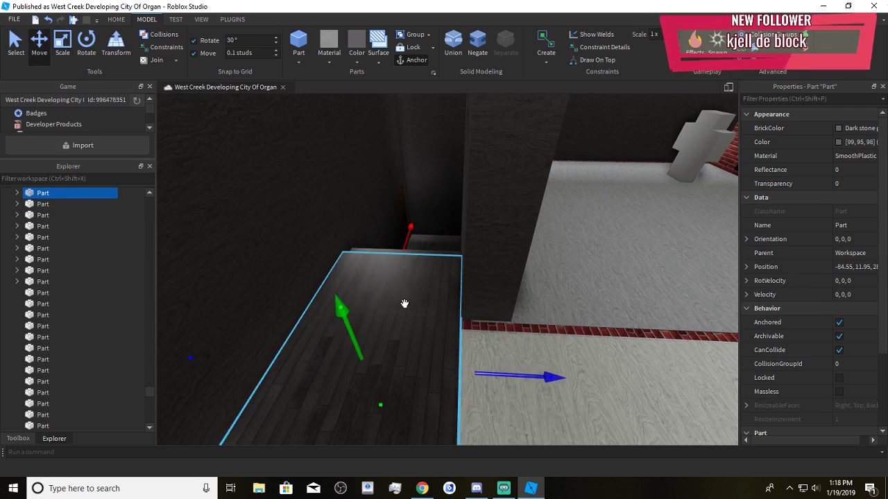
pyautogui.hotkey('ctrl', '3')
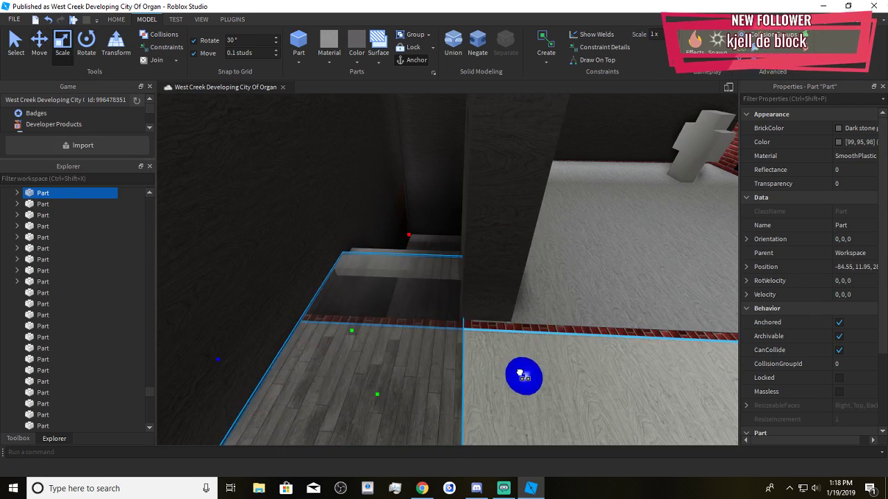
pyautogui.click(40, 62)
pyautogui.hotkey('ctrl', 'd')
pyautogui.moveTo(211, 361); pyautogui.dragTo(374, 412)
pyautogui.click(387, 407)
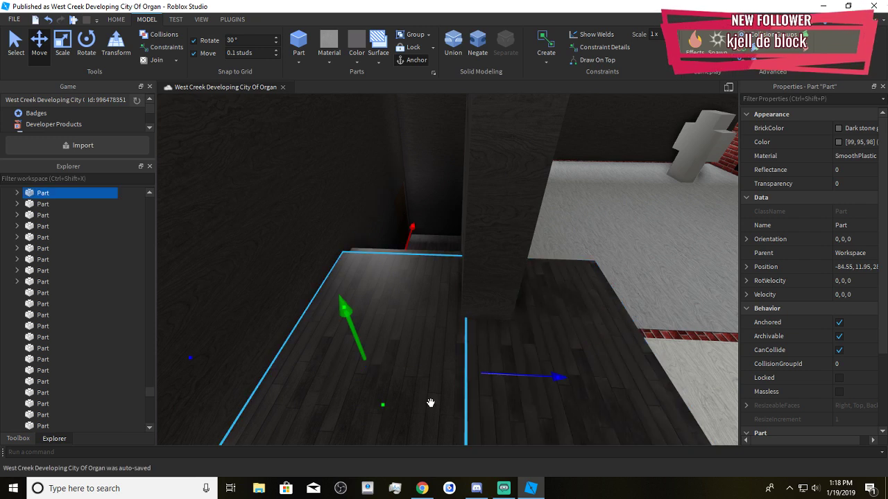
# Stretch the copied dark wood floor across the full room width and forward to the brick front wall
pyautogui.click(610, 412)
pyautogui.click(682, 337)
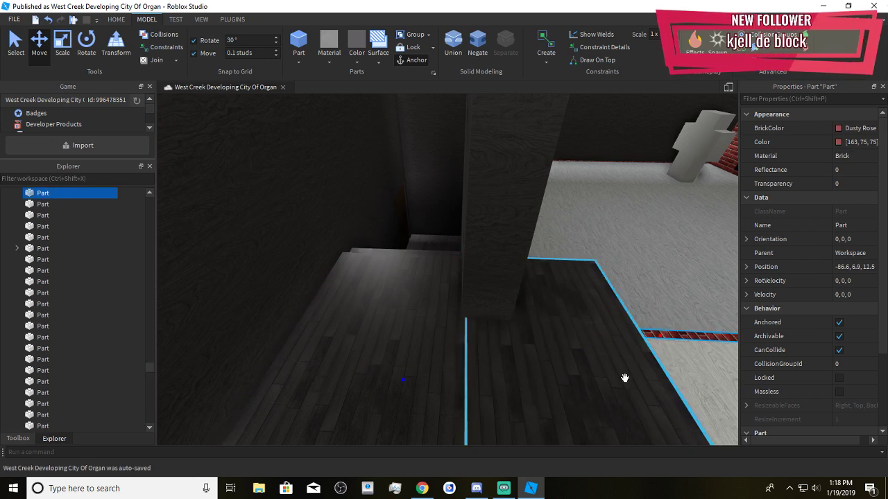
pyautogui.click(624, 376)
pyautogui.press('f')
pyautogui.moveTo(624, 376); pyautogui.dragTo(538, 363, button='right')
pyautogui.click(62, 59)
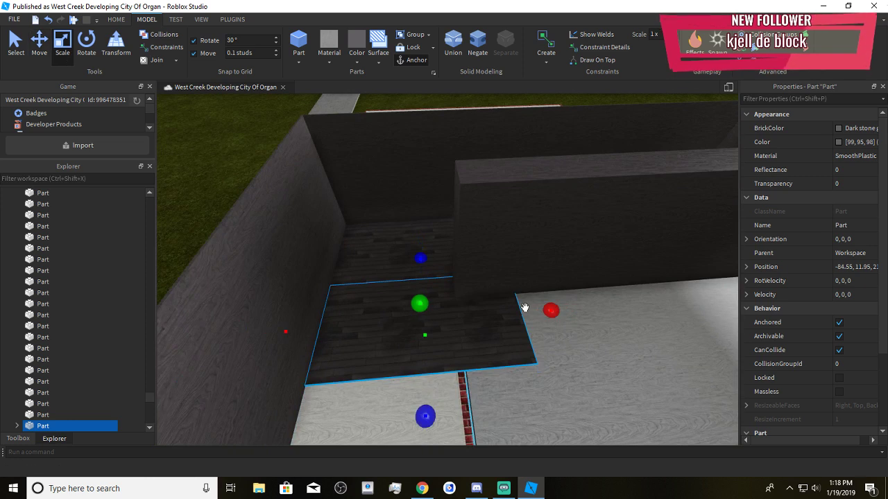
pyautogui.moveTo(551, 311); pyautogui.dragTo(587, 321)
pyautogui.moveTo(587, 321); pyautogui.dragTo(545, 287, button='right')
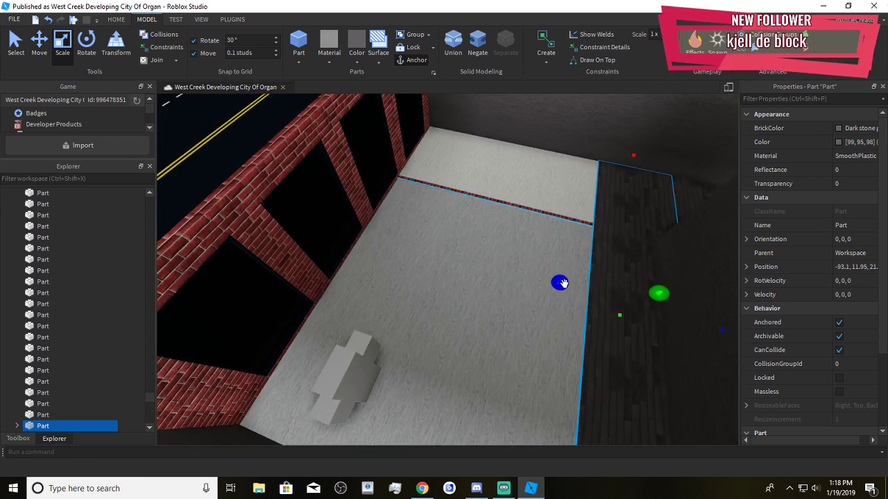
pyautogui.moveTo(563, 283); pyautogui.dragTo(408, 250)
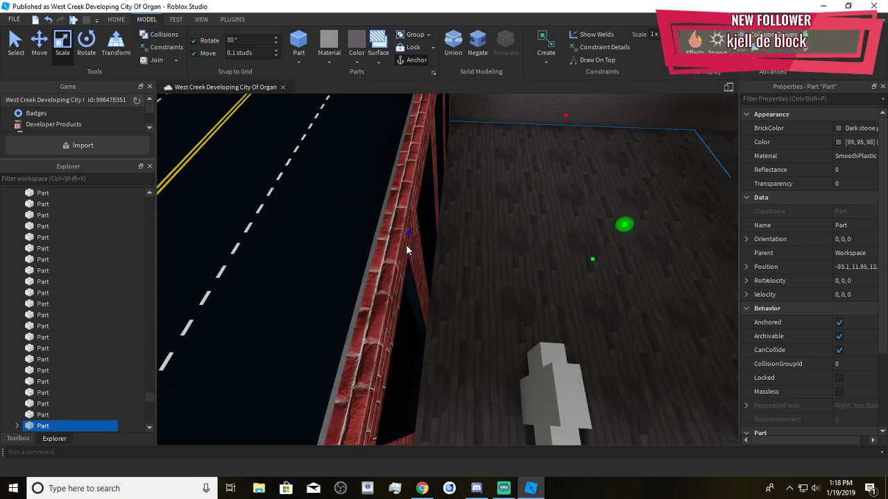
pyautogui.click(407, 250)
# Size a dark wood panel against the inside of the front wall to cover the brick between the side wall and window
pyautogui.moveTo(408, 251); pyautogui.dragTo(569, 340, button='right')
pyautogui.click(555, 267)
pyautogui.moveTo(555, 268); pyautogui.dragTo(501, 313, button='right')
pyautogui.click(346, 204)
pyautogui.press('f')
pyautogui.moveTo(500, 313); pyautogui.dragTo(477, 343)
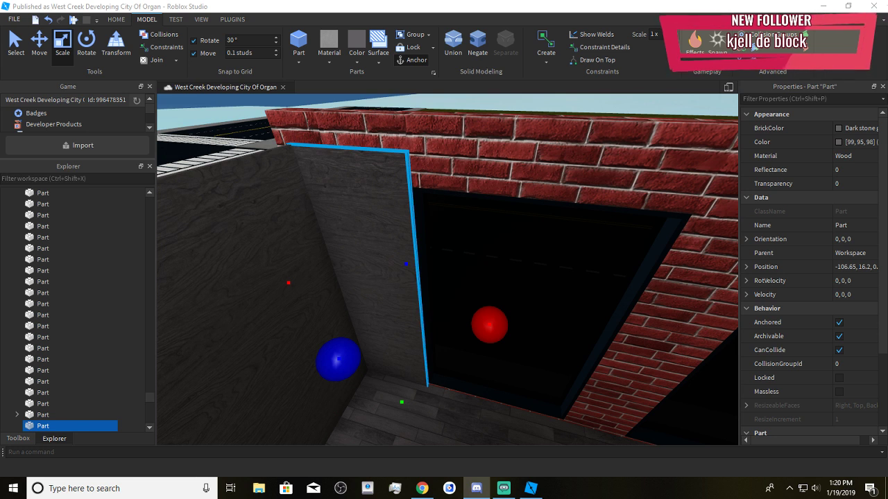
# Duplicate the dark wood panel on the inside of the front wall and place the copy directly beside it, across the first window
pyautogui.scroll(-3, 811, 270)
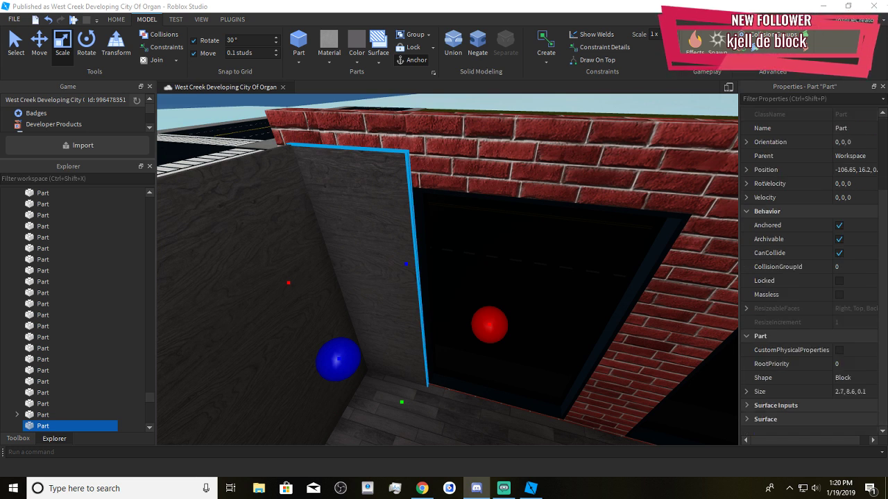
pyautogui.moveTo(518, 381); pyautogui.dragTo(519, 371, button='right')
pyautogui.scroll(-1, 516, 369)
pyautogui.scroll(2, 516, 369)
pyautogui.scroll(-3, 517, 369)
pyautogui.click(39, 44)
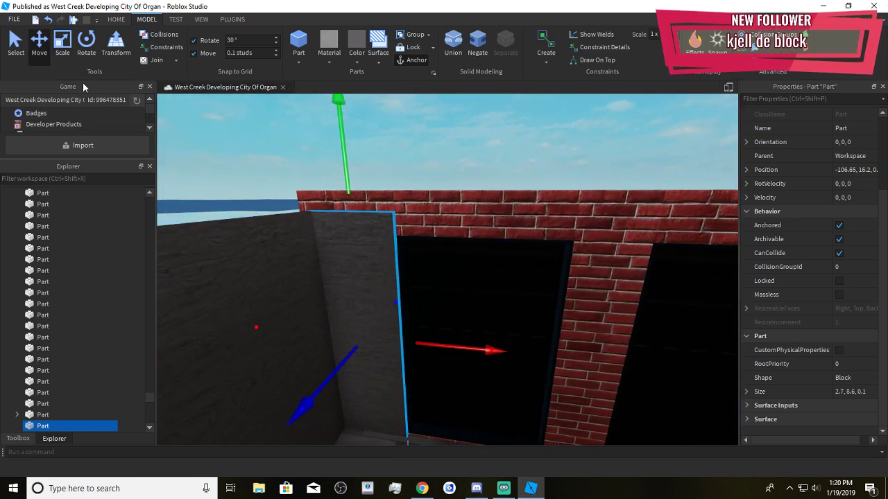
pyautogui.moveTo(347, 260); pyautogui.dragTo(361, 271, button='right')
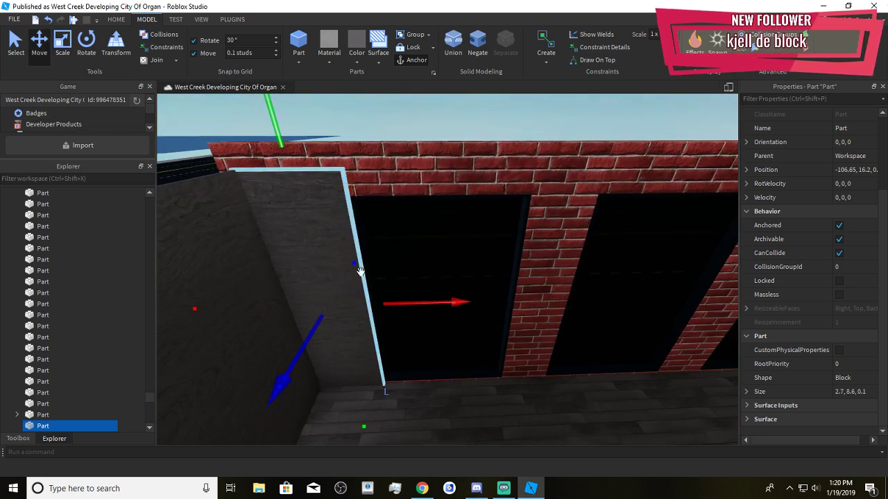
pyautogui.moveTo(360, 272); pyautogui.dragTo(439, 287)
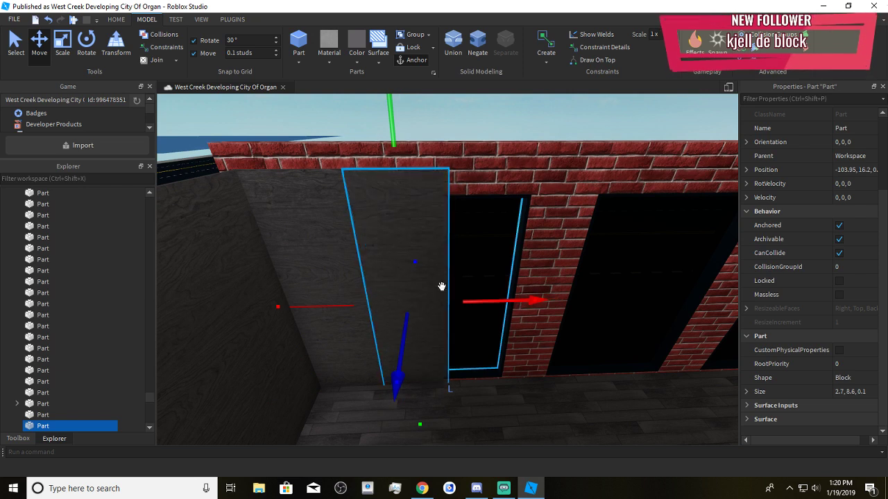
# Shorten the copied panel to a 0.7-stud strip above the first window and widen it to 5 studs, reaching the brick pillar
pyautogui.click(62, 49)
pyautogui.scroll(-2, 512, 323)
pyautogui.moveTo(510, 313); pyautogui.dragTo(454, 347, button='right')
pyautogui.moveTo(418, 356); pyautogui.dragTo(444, 270)
pyautogui.scroll(4, 440, 264)
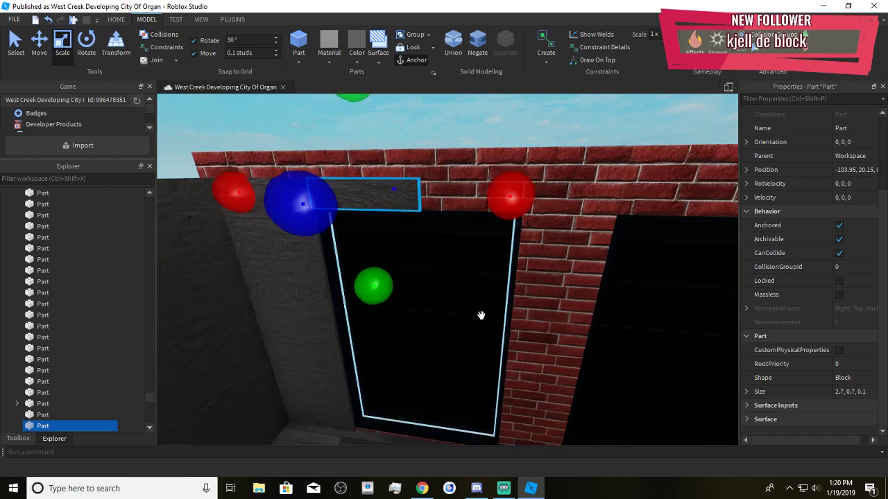
pyautogui.scroll(-2, 481, 315)
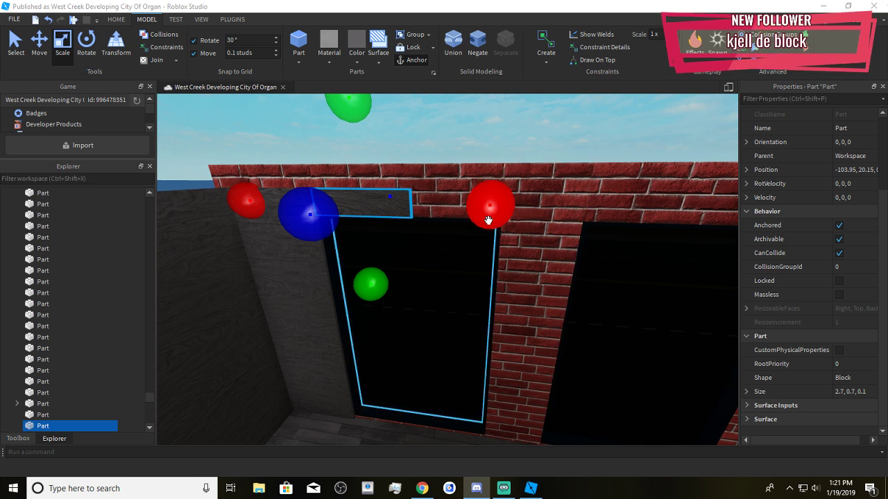
pyautogui.moveTo(489, 205); pyautogui.dragTo(589, 298)
pyautogui.moveTo(462, 307); pyautogui.dragTo(359, 266, button='right')
pyautogui.press('a')
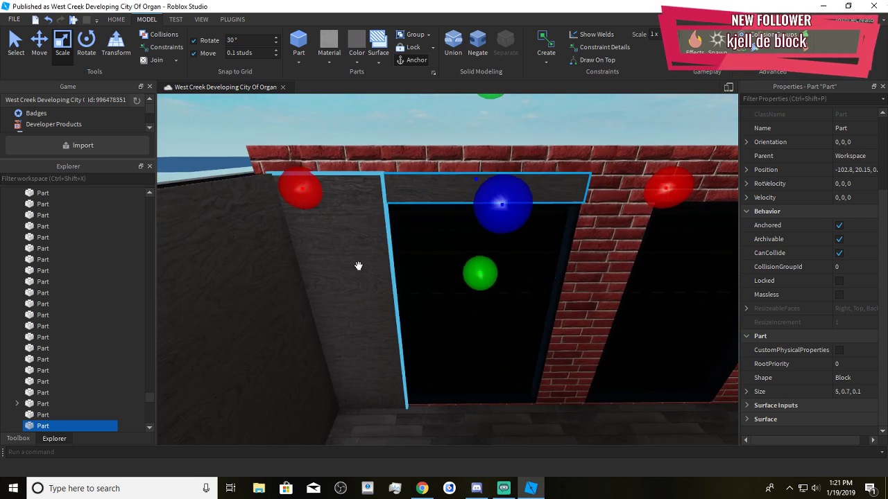
# Duplicate the tall dark wood panel onto the brick pillar between the first two windows and narrow the copy to 1.9 studs
pyautogui.click(359, 266)
pyautogui.press('d')
pyautogui.click(44, 60)
pyautogui.hotkey('ctrl', 'd')
pyautogui.moveTo(407, 319); pyautogui.dragTo(582, 349)
pyautogui.press('d')
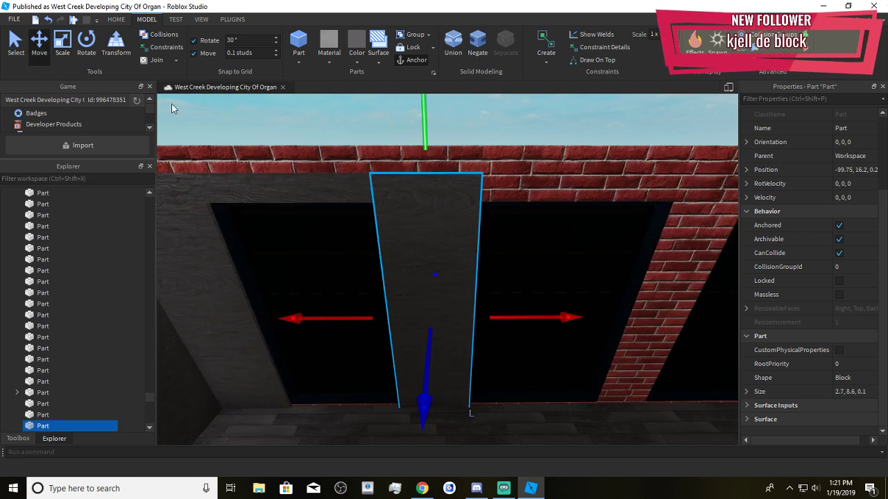
pyautogui.click(72, 50)
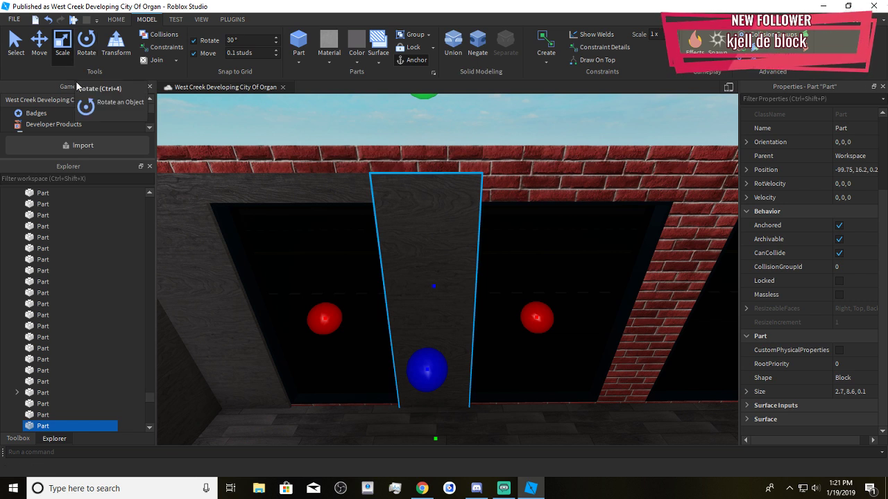
pyautogui.moveTo(324, 318); pyautogui.dragTo(355, 337)
# Duplicate the dark wood strip above the first window and place the copy above the second window
pyautogui.click(269, 191)
pyautogui.click(40, 47)
pyautogui.moveTo(395, 199); pyautogui.dragTo(369, 201, button='right')
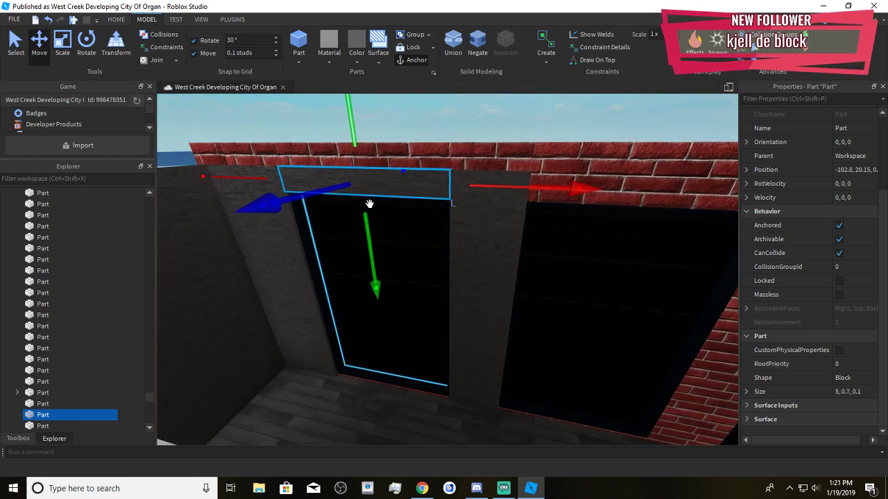
pyautogui.hotkey('ctrl', 'd')
pyautogui.moveTo(252, 188); pyautogui.dragTo(466, 286)
# Duplicate the 1.9-stud dark wood pillar panel onto the brick pillar between the second and third windows
pyautogui.click(472, 284)
pyautogui.moveTo(472, 284); pyautogui.dragTo(472, 284, button='right')
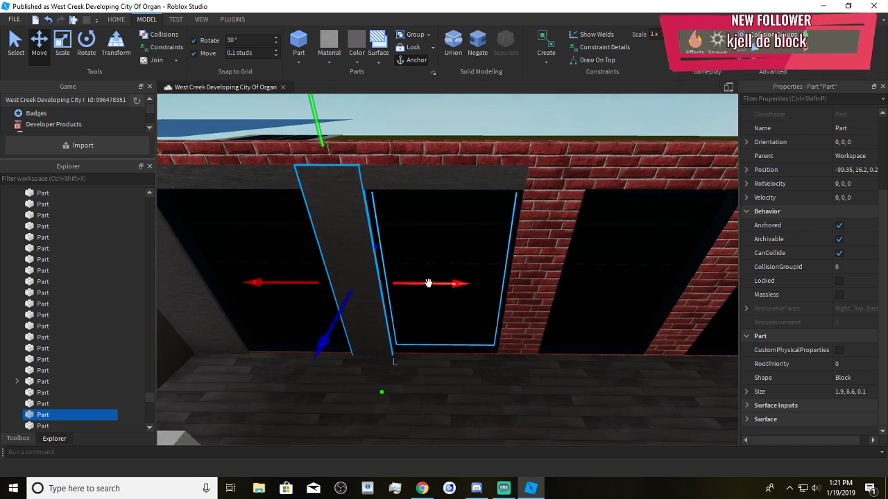
pyautogui.hotkey('ctrl', 'd')
pyautogui.moveTo(428, 284); pyautogui.dragTo(607, 340)
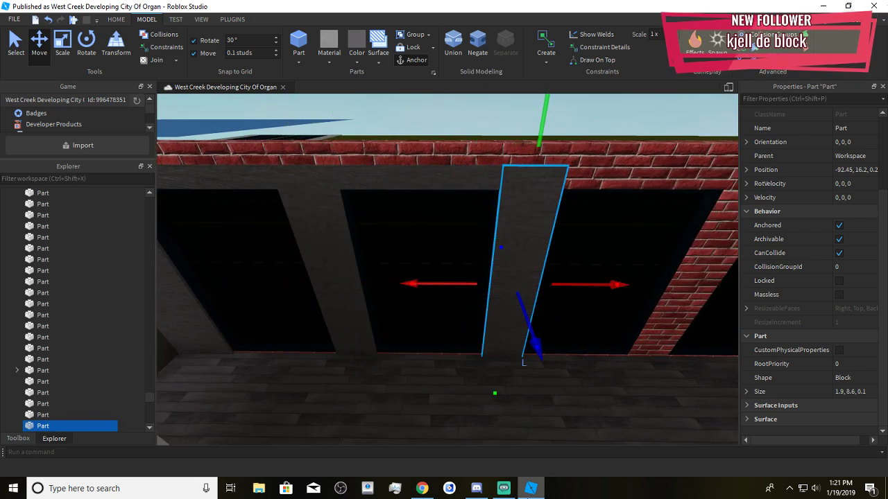
# Duplicate the header strip and pillar panel together twice, placing the copies at the third and fourth windows up to the side wall
pyautogui.moveTo(534, 396); pyautogui.dragTo(531, 388, button='right')
pyautogui.press('d')
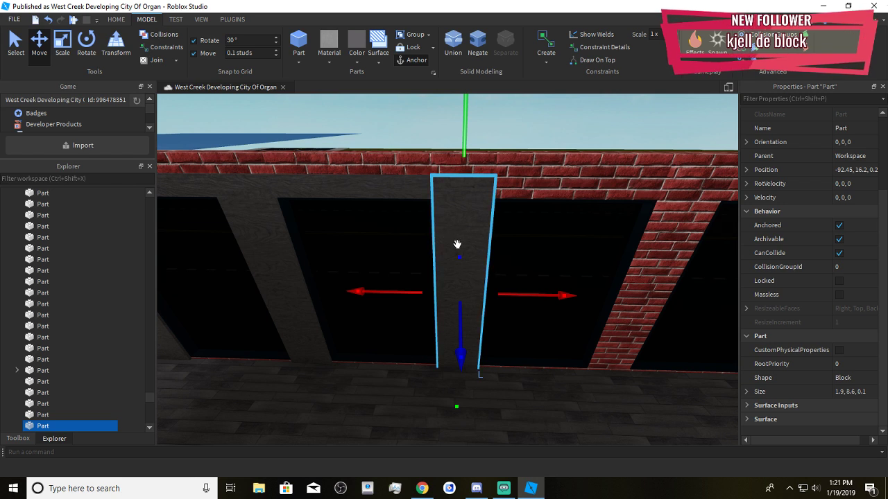
pyautogui.keyDown('shift'); pyautogui.click(360, 192); pyautogui.keyUp('shift')
pyautogui.press('a')
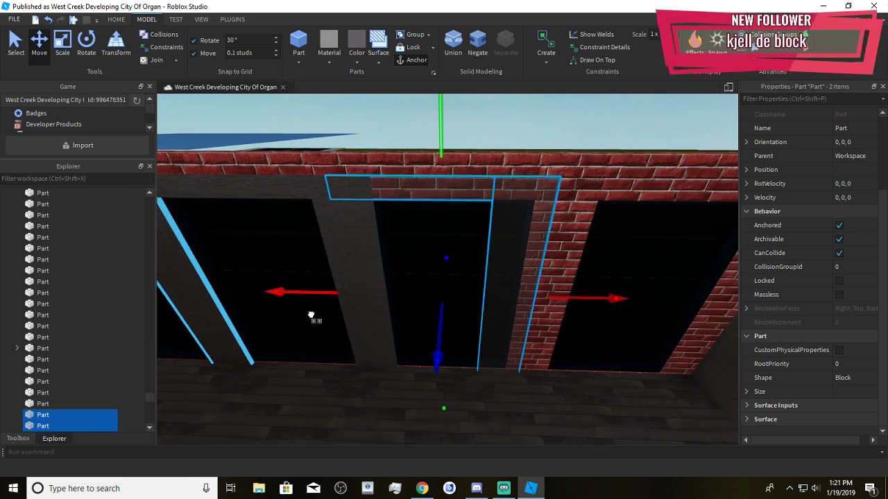
pyautogui.moveTo(339, 328); pyautogui.dragTo(343, 330)
pyautogui.press('d')
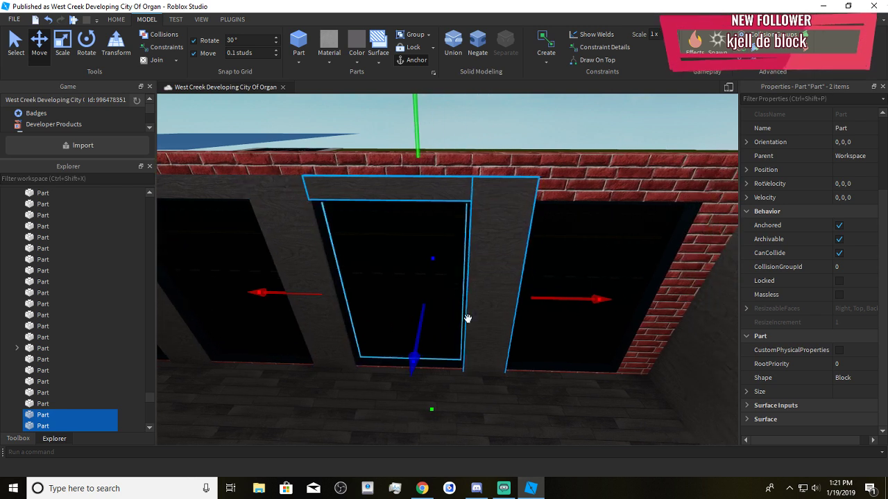
pyautogui.press('a')
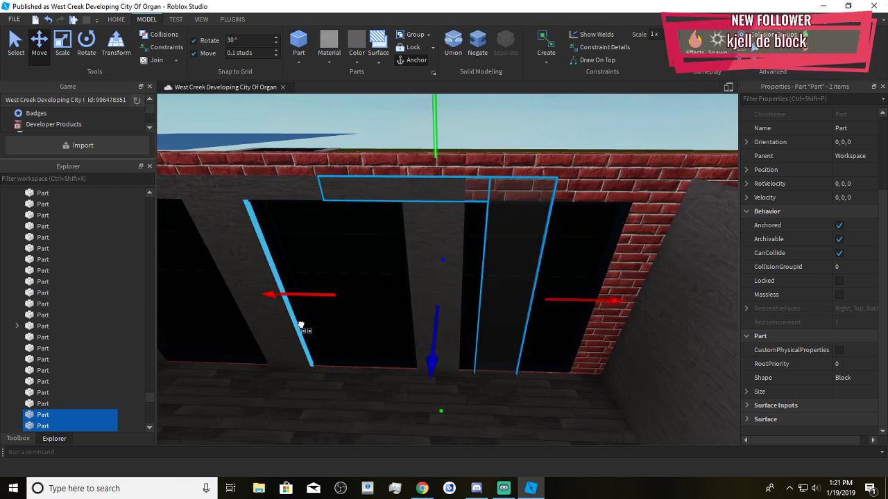
pyautogui.moveTo(395, 350); pyautogui.dragTo(409, 359)
pyautogui.press('d')
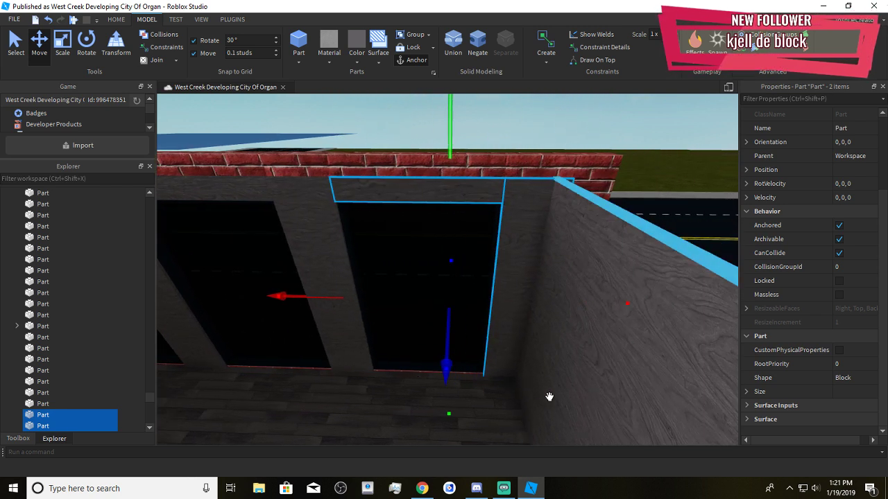
# Examine the brick front and upper window row from outside the building
pyautogui.click(550, 397)
pyautogui.press('Delete')
pyautogui.press('s')
pyautogui.moveTo(503, 375); pyautogui.dragTo(535, 414, button='right')
pyautogui.press('a')
pyautogui.press('d')
pyautogui.press('s')
pyautogui.press('w')
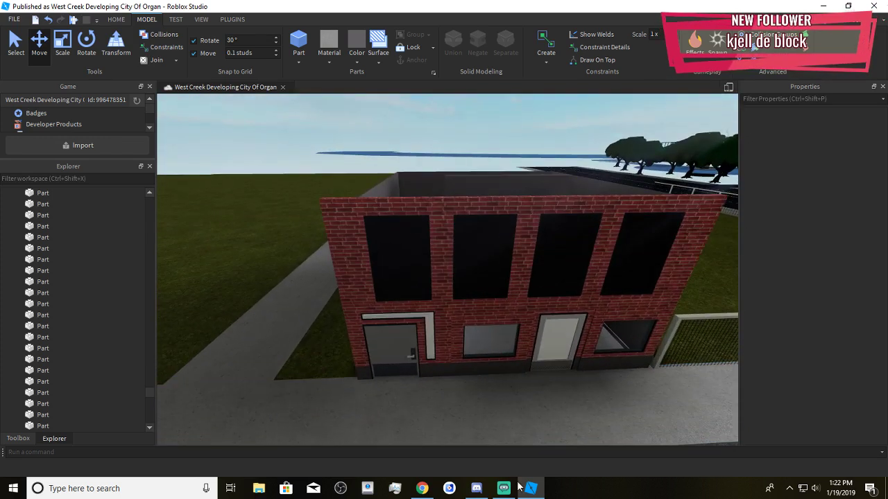
pyautogui.click(483, 491)
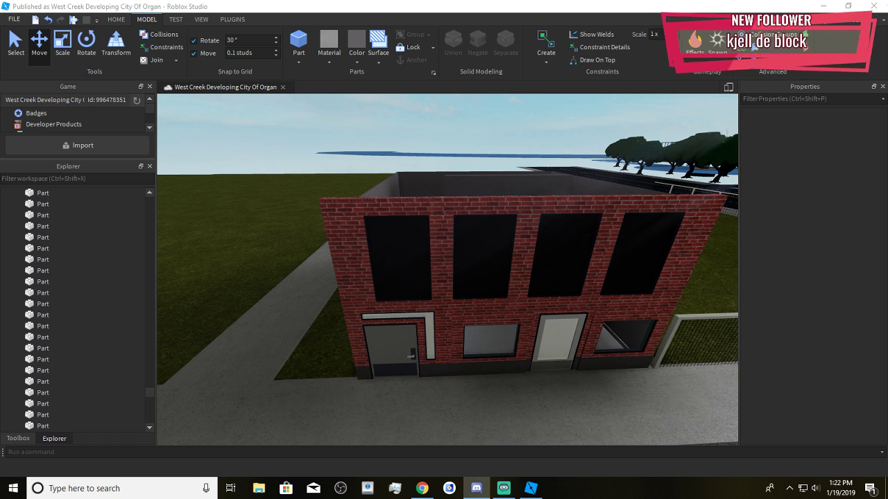
pyautogui.click(329, 346)
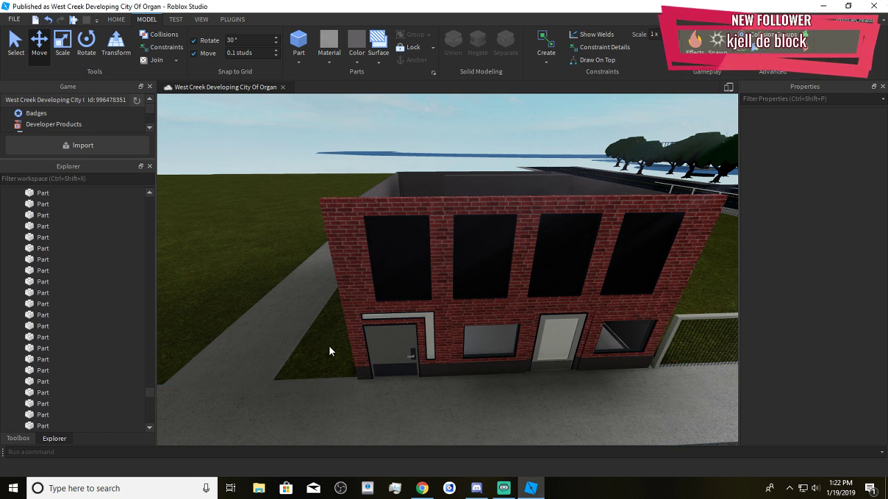
# Move the concrete side path flush against the building's brick side wall
pyautogui.press('a')
pyautogui.press('s')
pyautogui.scroll(3, 382, 307)
pyautogui.click(396, 232)
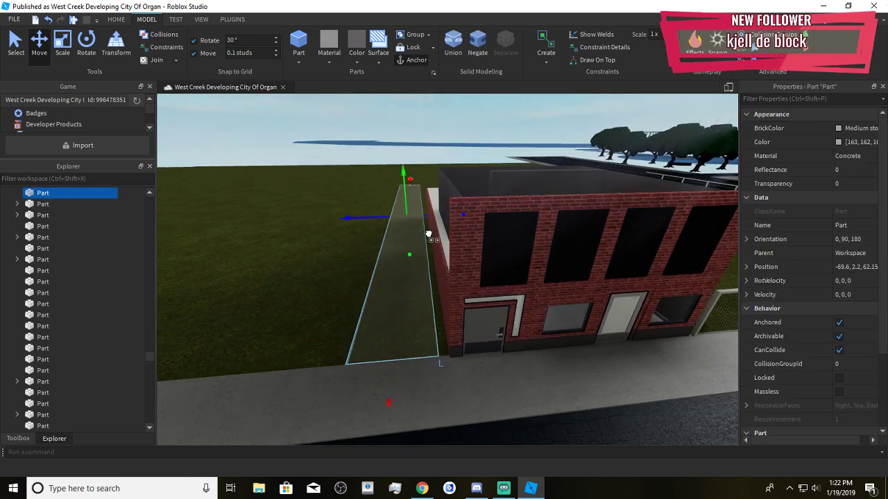
pyautogui.moveTo(428, 234); pyautogui.dragTo(430, 239)
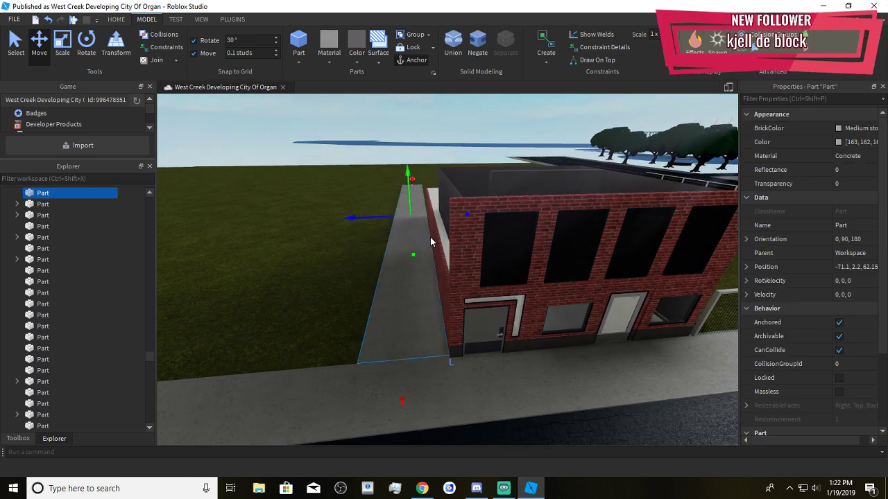
pyautogui.click(317, 291)
# Examine the lower brick side wall and the upper brick corner of the front from several angles
pyautogui.press('w')
pyautogui.moveTo(317, 291); pyautogui.dragTo(317, 294, button='right')
pyautogui.scroll(-7, 507, 411)
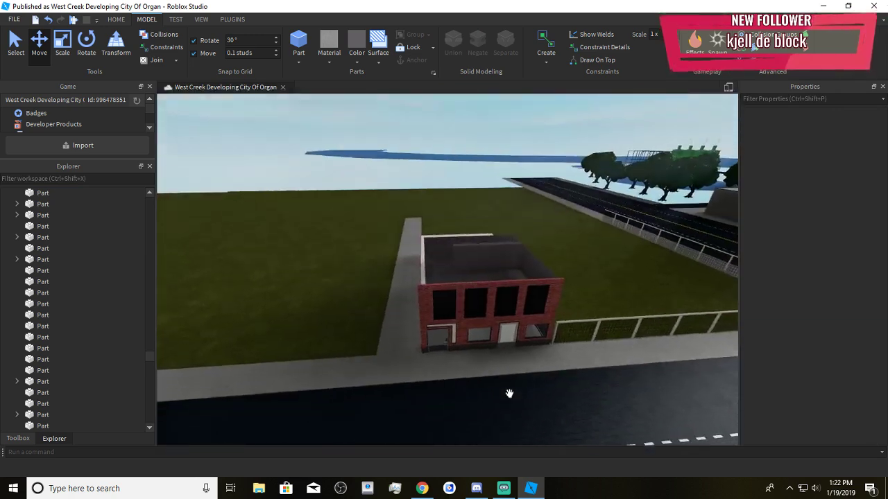
pyautogui.scroll(4, 509, 394)
pyautogui.scroll(-4, 509, 393)
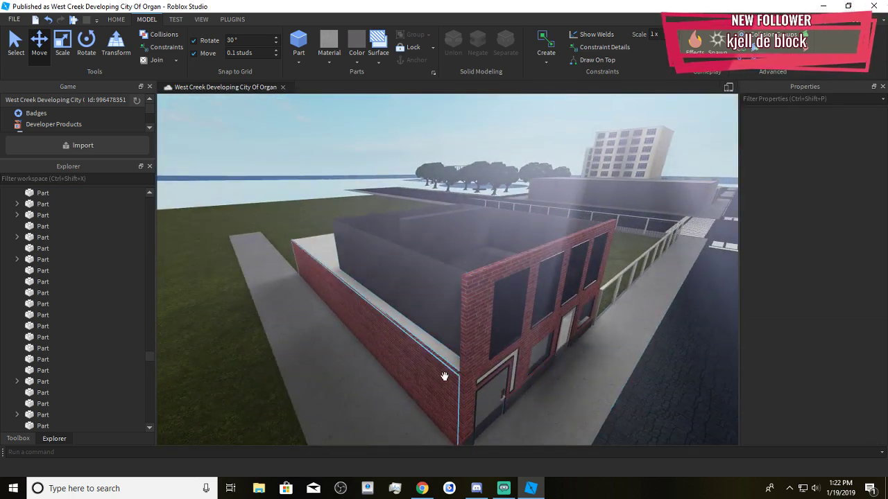
pyautogui.click(432, 368)
pyautogui.scroll(3, 432, 368)
pyautogui.click(65, 60)
pyautogui.scroll(3, 301, 307)
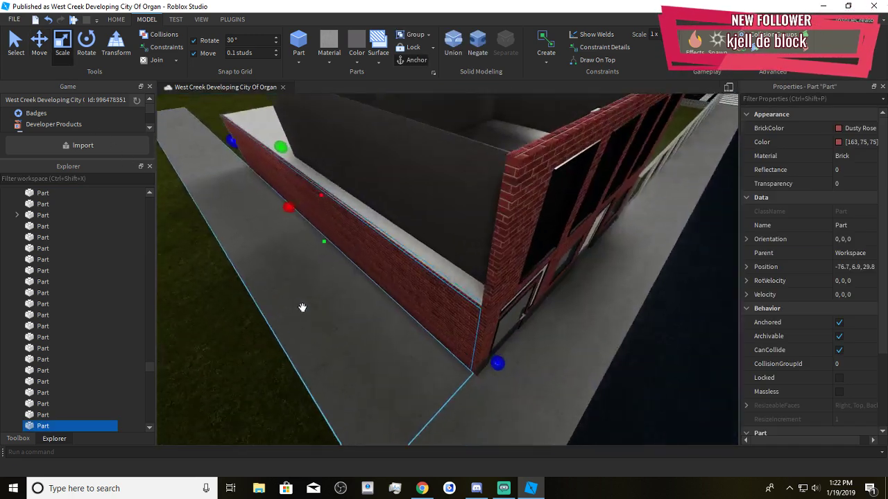
pyautogui.scroll(-3, 303, 304)
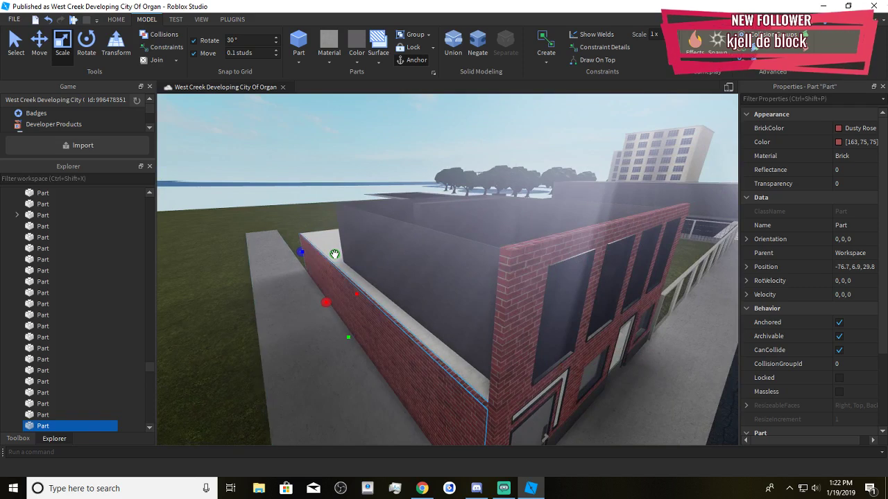
pyautogui.click(374, 335)
pyautogui.scroll(4, 383, 337)
pyautogui.scroll(-4, 383, 337)
pyautogui.click(400, 265)
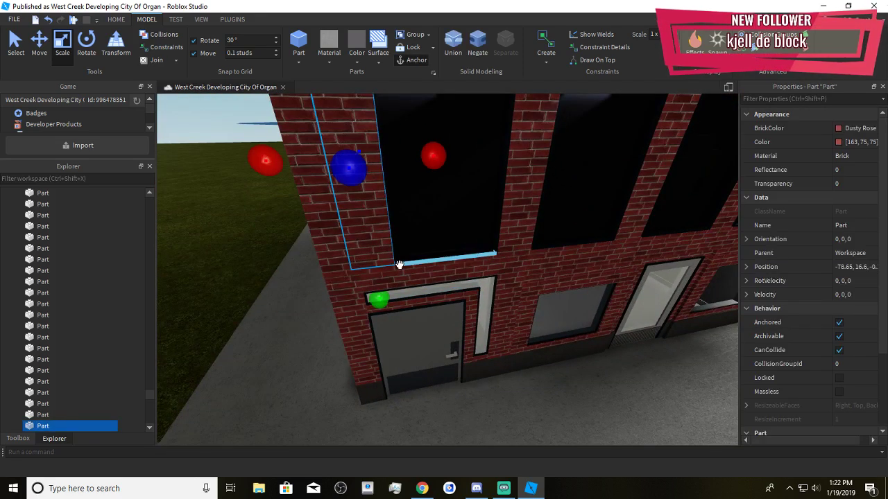
pyautogui.scroll(2, 399, 265)
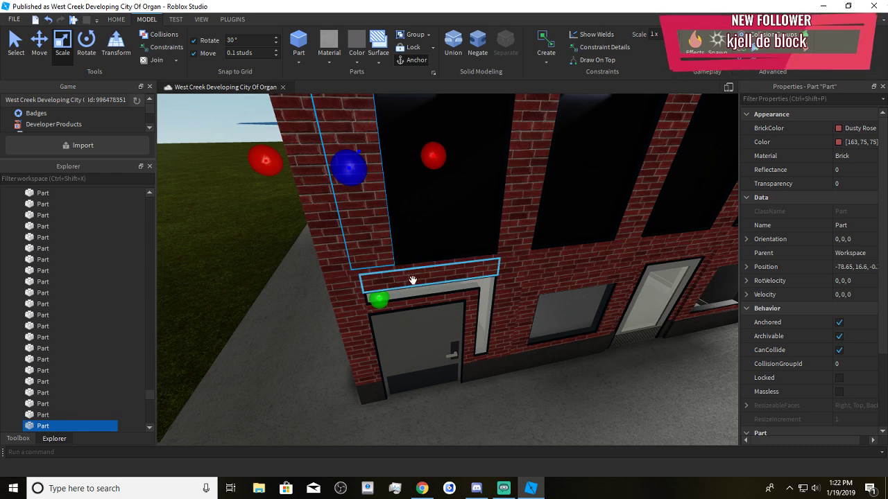
pyautogui.moveTo(412, 279); pyautogui.dragTo(420, 284, button='right')
pyautogui.scroll(-3, 418, 284)
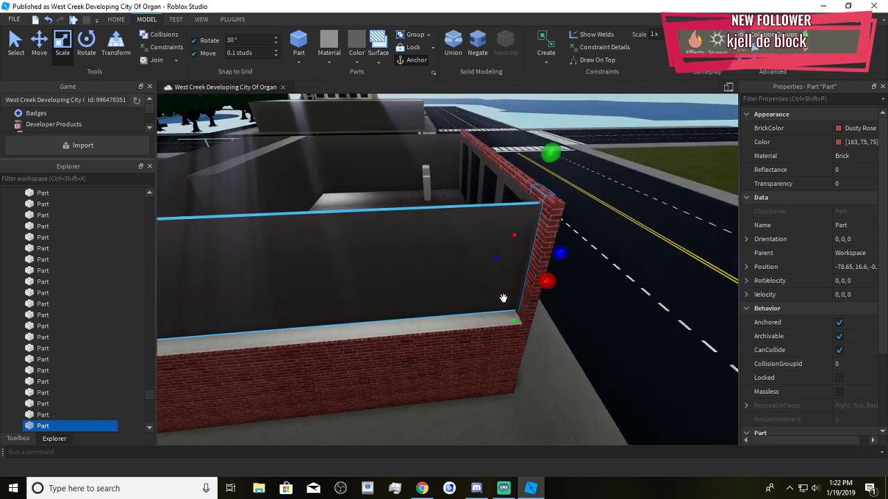
# Duplicate the upper brick corner pillar and place the copy directly behind it on the side wall
pyautogui.click(546, 247)
pyautogui.moveTo(546, 247); pyautogui.dragTo(545, 247, button='right')
pyautogui.scroll(2, 545, 246)
pyautogui.scroll(-1, 528, 272)
pyautogui.click(39, 43)
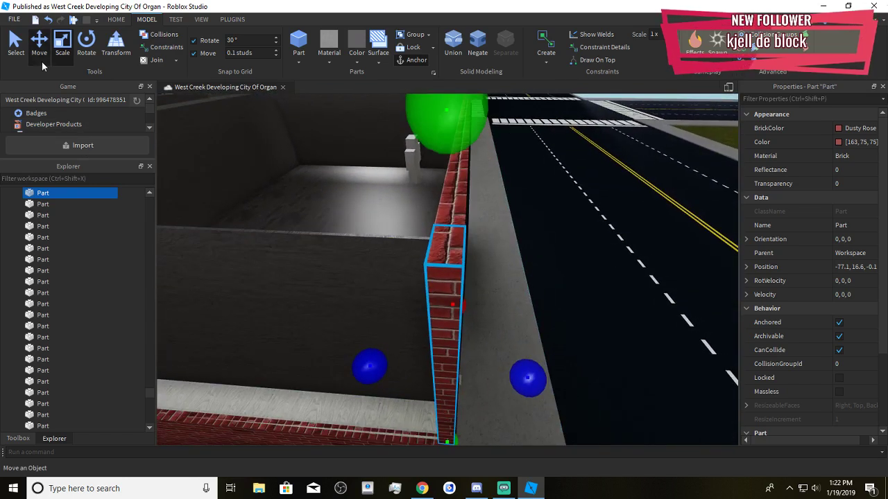
pyautogui.scroll(-3, 818, 361)
pyautogui.moveTo(579, 329); pyautogui.dragTo(579, 328, button='right')
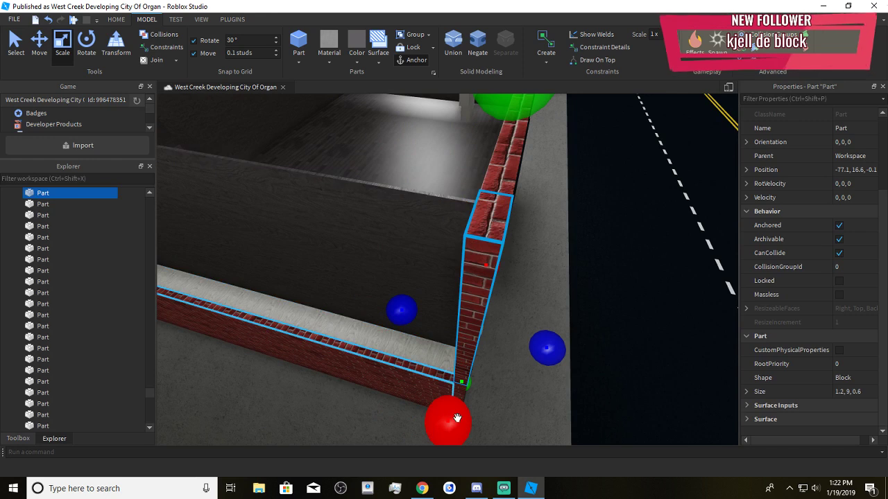
pyautogui.moveTo(462, 419); pyautogui.dragTo(462, 416)
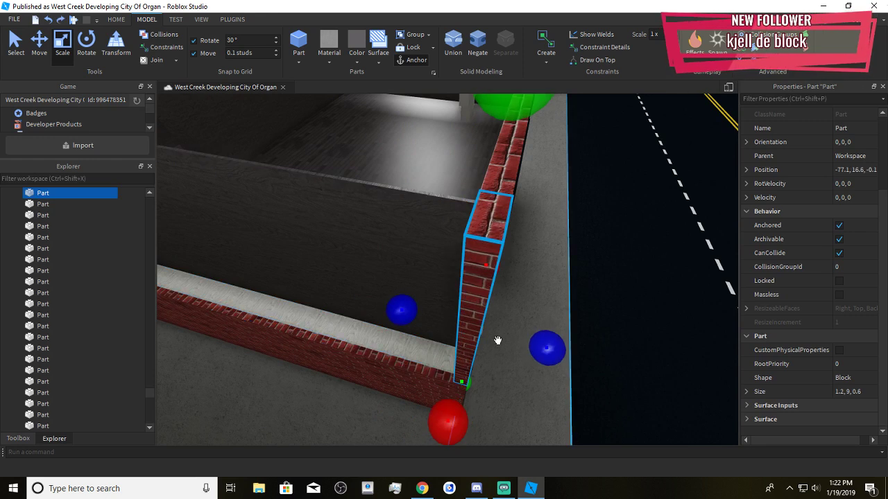
pyautogui.moveTo(289, 245); pyautogui.dragTo(393, 285, button='right')
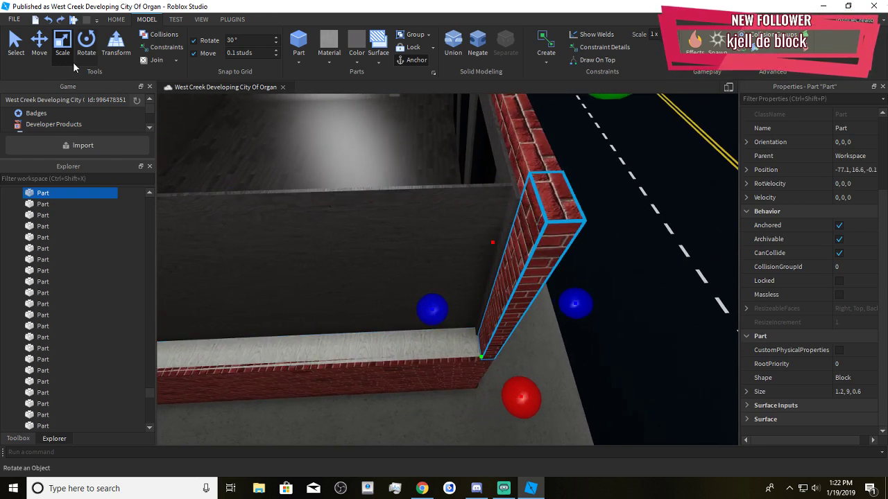
pyautogui.moveTo(478, 301); pyautogui.dragTo(444, 301)
# Widen the duplicated upper brick corner pillar along the side wall with the Scale tool
pyautogui.click(63, 43)
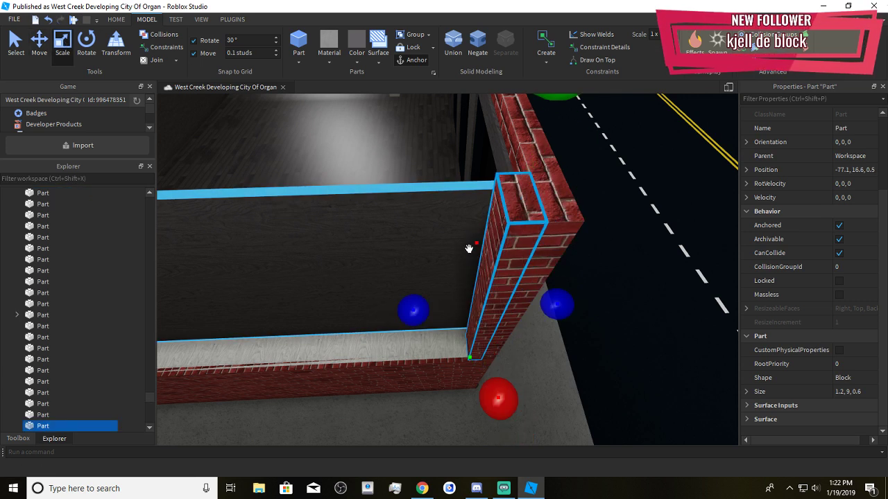
pyautogui.moveTo(411, 313); pyautogui.dragTo(382, 320)
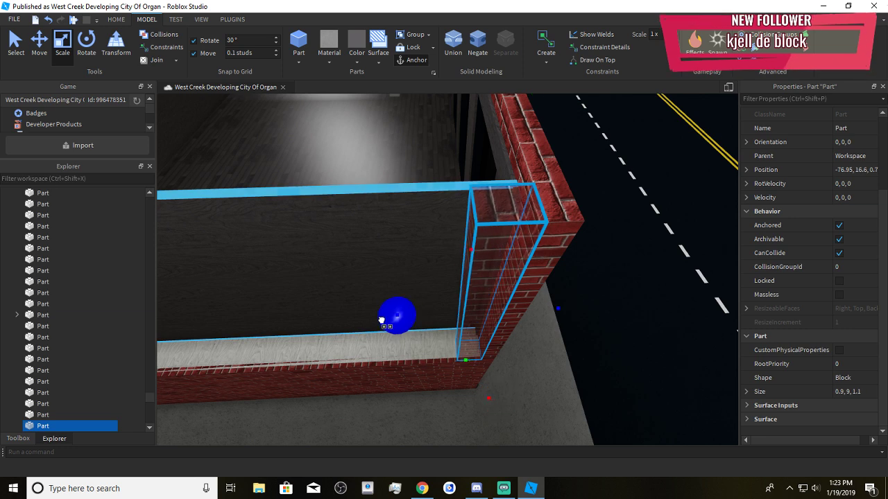
pyautogui.hotkey('ctrl', 'z')
pyautogui.hotkey('ctrl', 'z')
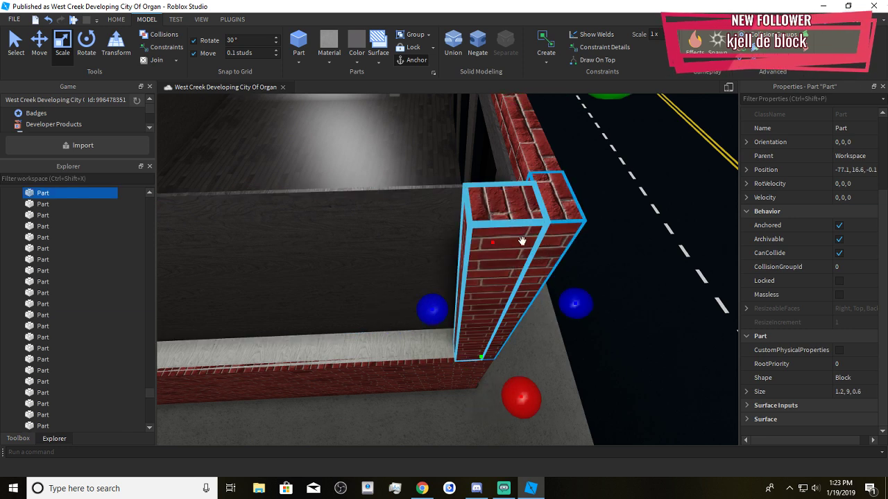
pyautogui.click(486, 210)
pyautogui.click(576, 309)
# Group the first upper front window with its frame and the surrounding brick pieces into one model
pyautogui.press('d')
pyautogui.moveTo(577, 311); pyautogui.dragTo(453, 289, button='right')
pyautogui.click(463, 309)
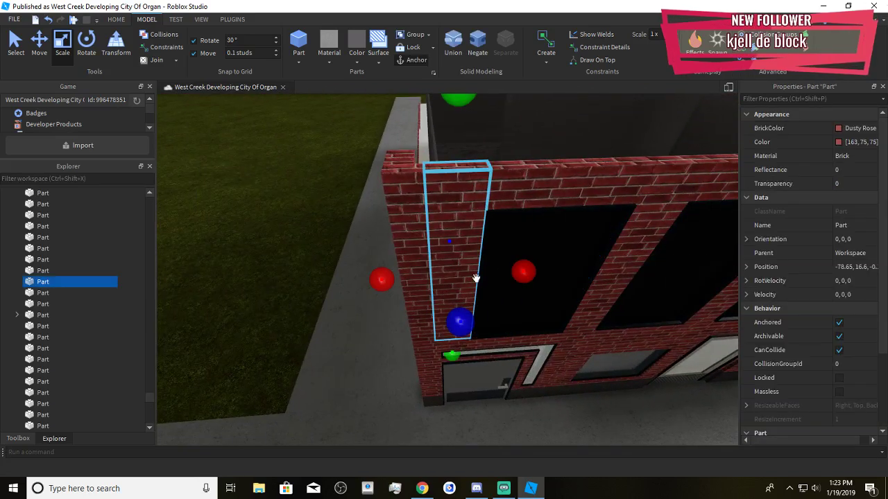
pyautogui.keyDown('ctrl'); pyautogui.click(501, 219); pyautogui.keyUp('ctrl')
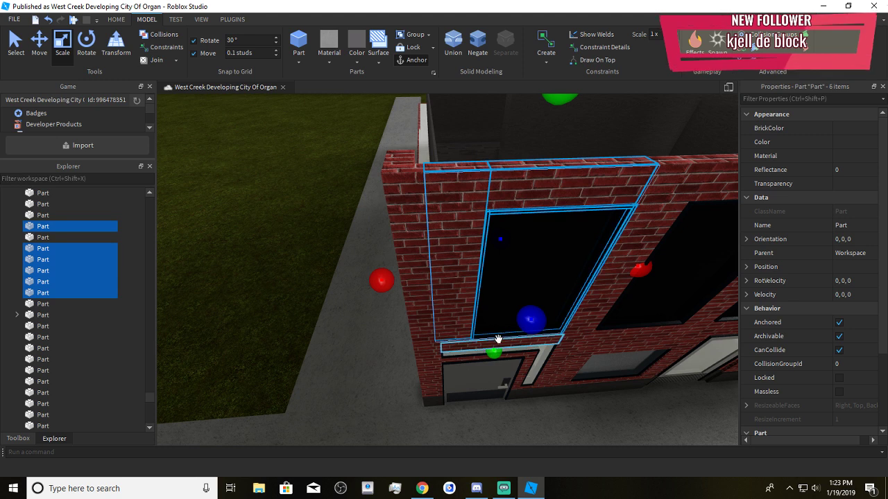
pyautogui.press('d')
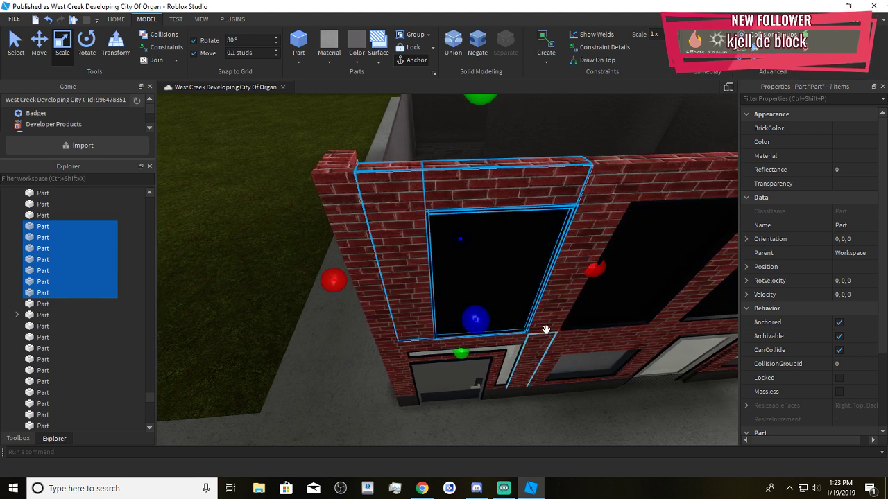
pyautogui.moveTo(542, 368); pyautogui.dragTo(538, 365, button='right')
pyautogui.scroll(2, 534, 310)
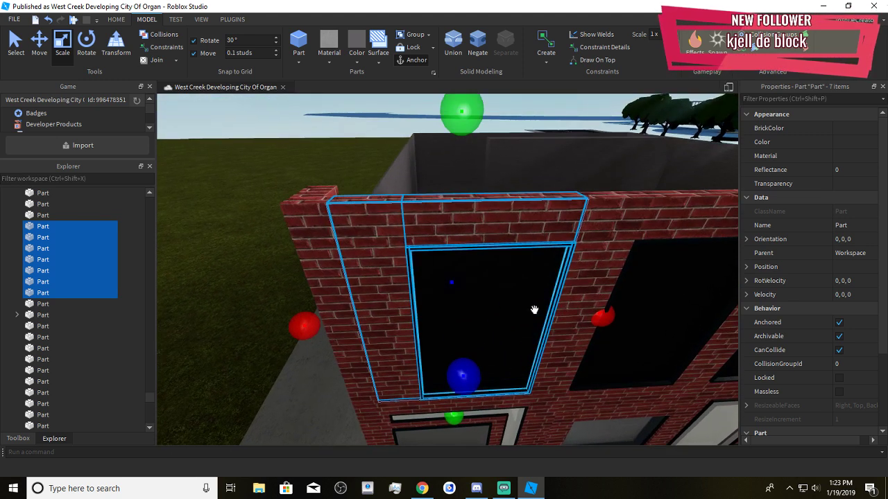
pyautogui.moveTo(556, 330); pyautogui.dragTo(545, 307, button='middle')
pyautogui.keyDown('ctrl'); pyautogui.click(585, 259); pyautogui.keyUp('ctrl')
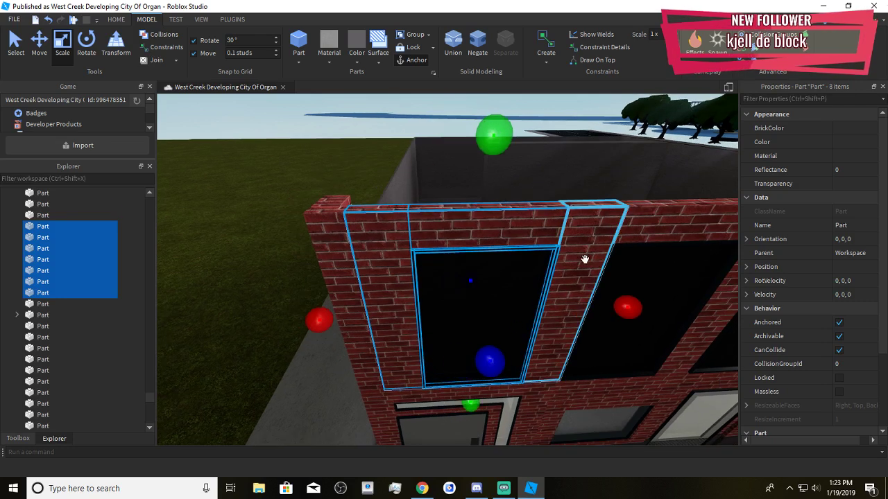
pyautogui.hotkey('ctrl', 'g')
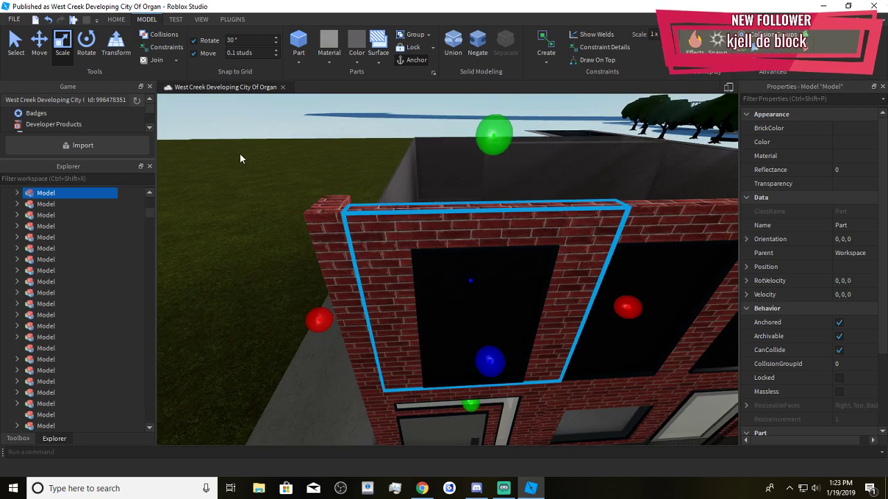
# Duplicate the grouped window section and rotate the copy 90° about the vertical axis
pyautogui.hotkey('ctrl', '4')
pyautogui.moveTo(598, 286); pyautogui.dragTo(603, 298, button='right')
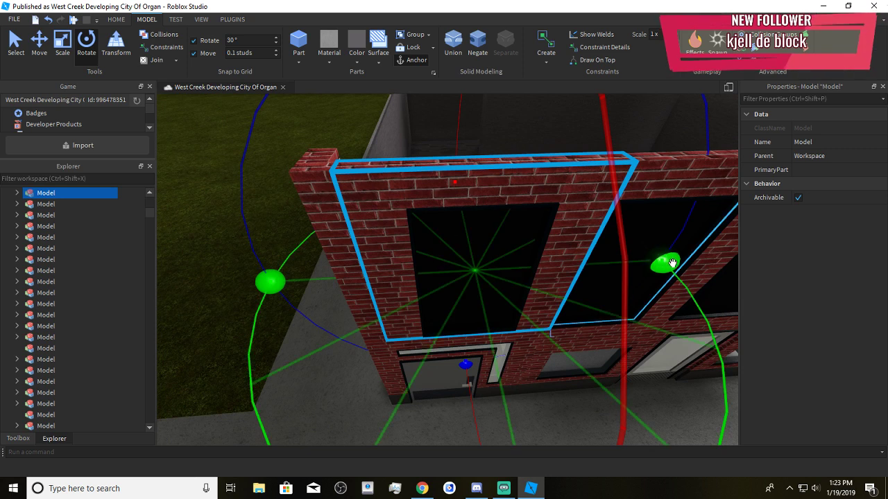
pyautogui.moveTo(670, 263); pyautogui.dragTo(455, 386)
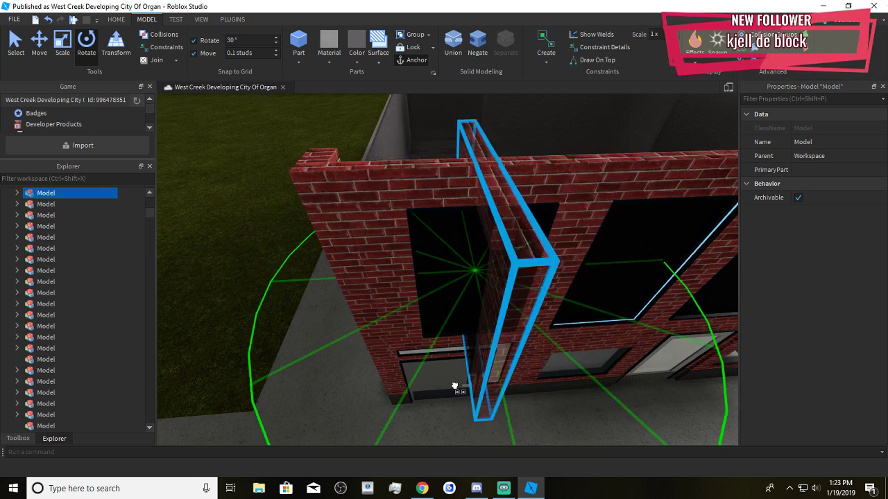
pyautogui.click(400, 239)
pyautogui.press('Delete')
pyautogui.hotkey('ctrl', 'z')
pyautogui.click(515, 303)
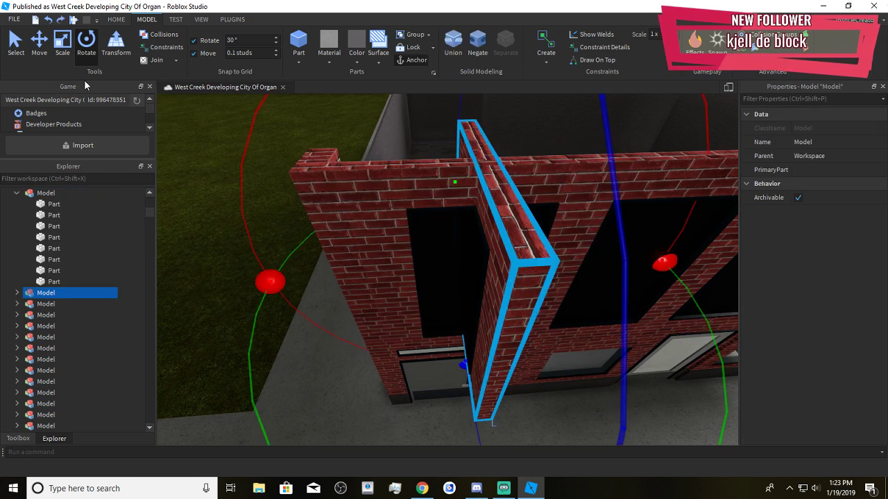
# Move the rotated window section out to the building's side wall, next to the front brick corner
pyautogui.click(43, 50)
pyautogui.press('a')
pyautogui.moveTo(446, 277); pyautogui.dragTo(373, 285)
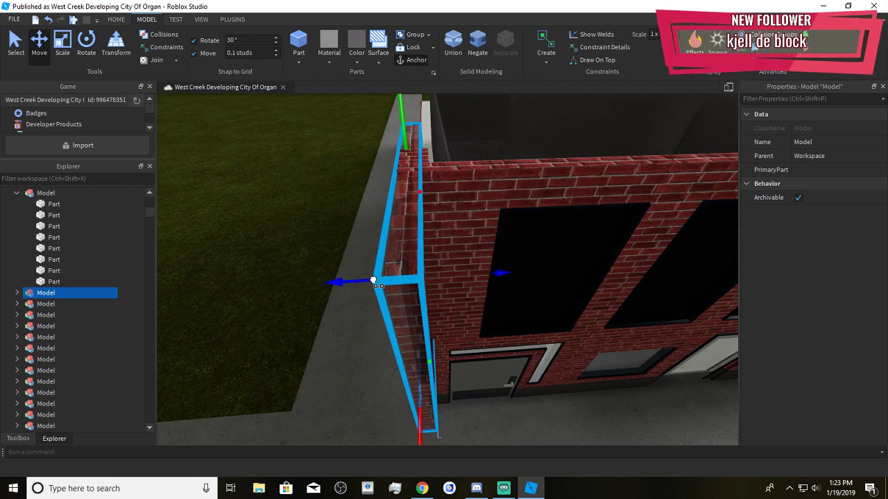
pyautogui.press('a')
pyautogui.moveTo(374, 282); pyautogui.dragTo(525, 315, button='right')
pyautogui.press('w')
pyautogui.scroll(1, 525, 314)
pyautogui.moveTo(534, 335); pyautogui.dragTo(540, 340)
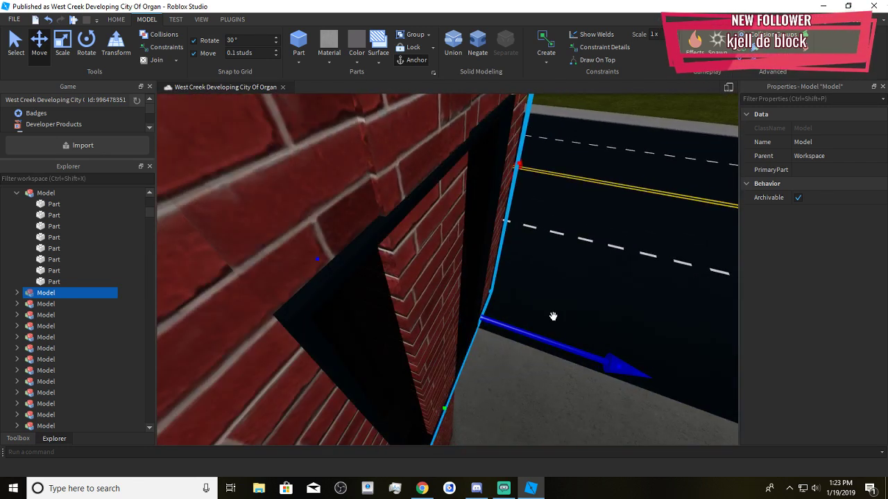
# Set the move snap to 0.05 studs and align the rotated window section with the corner pillar and side wall
pyautogui.scroll(-3, 555, 312)
pyautogui.moveTo(539, 208); pyautogui.dragTo(466, 299)
pyautogui.moveTo(466, 300); pyautogui.dragTo(467, 301, button='right')
pyautogui.press('a')
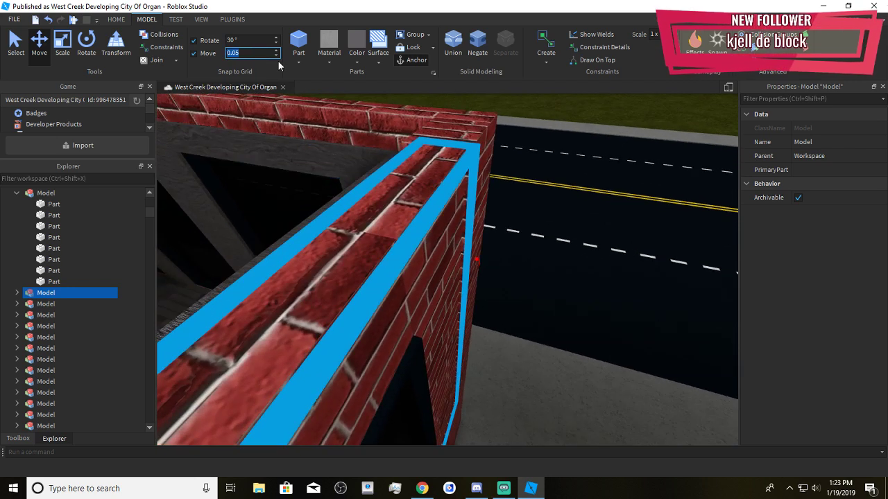
pyautogui.moveTo(507, 226); pyautogui.dragTo(521, 349, button='right')
pyautogui.press('w')
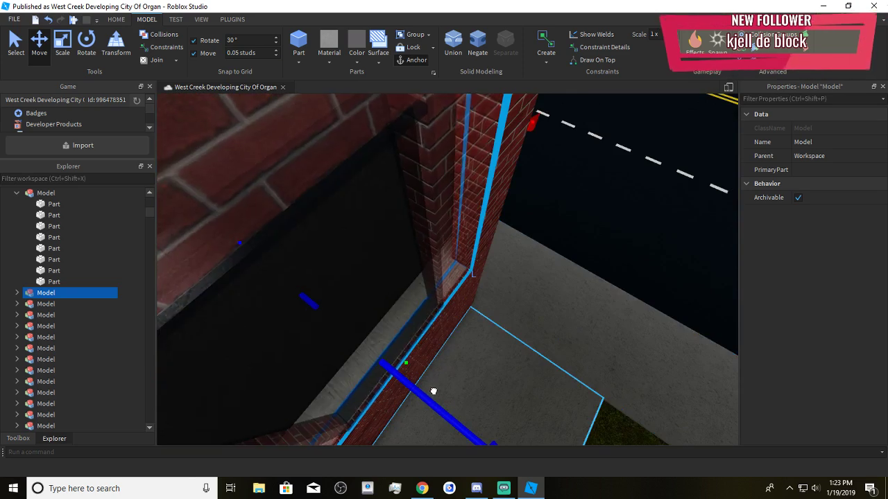
pyautogui.moveTo(433, 392); pyautogui.dragTo(438, 396)
pyautogui.click(477, 360)
# Extend the lower brick side wall upward until its top meets the upper window section
pyautogui.moveTo(477, 358); pyautogui.dragTo(477, 359, button='right')
pyautogui.press('d')
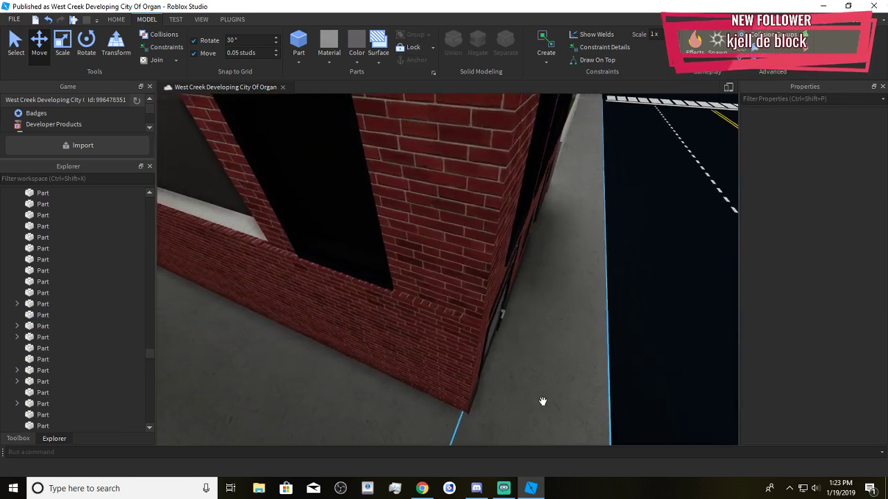
pyautogui.press('w')
pyautogui.moveTo(543, 402); pyautogui.dragTo(533, 386, button='right')
pyautogui.press('a')
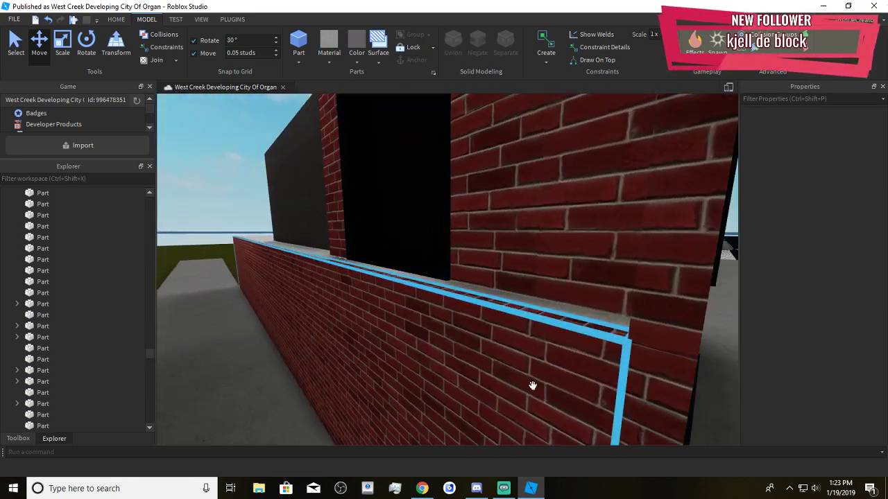
pyautogui.click(306, 247)
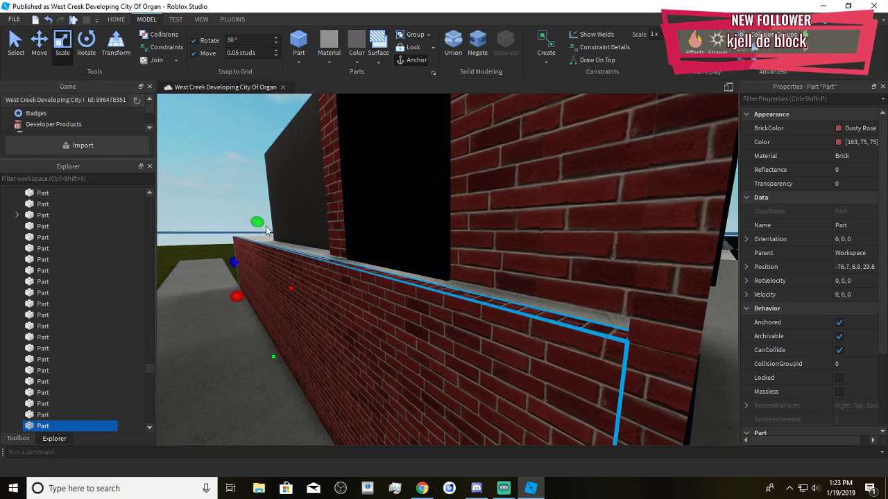
pyautogui.moveTo(259, 224); pyautogui.dragTo(260, 218)
pyautogui.click(389, 359)
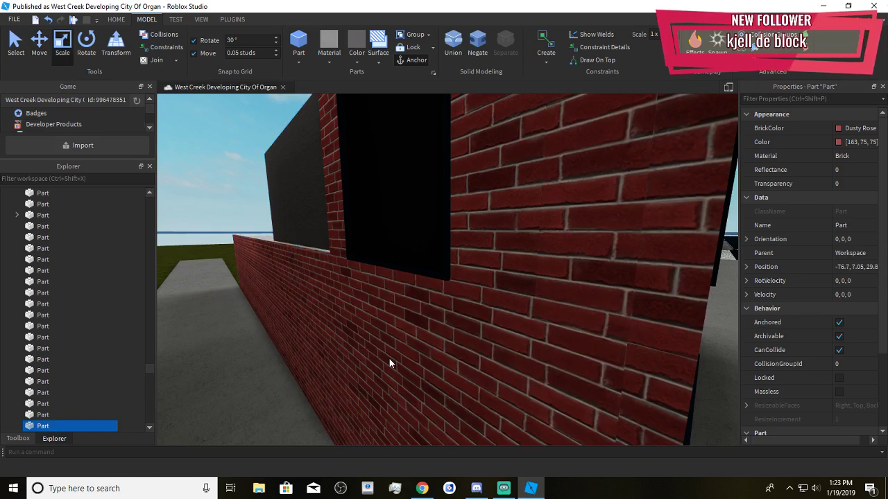
# Set the move snap to 0.1 studs and place a duplicate of the side window section directly behind the first
pyautogui.moveTo(294, 378); pyautogui.dragTo(293, 378, button='right')
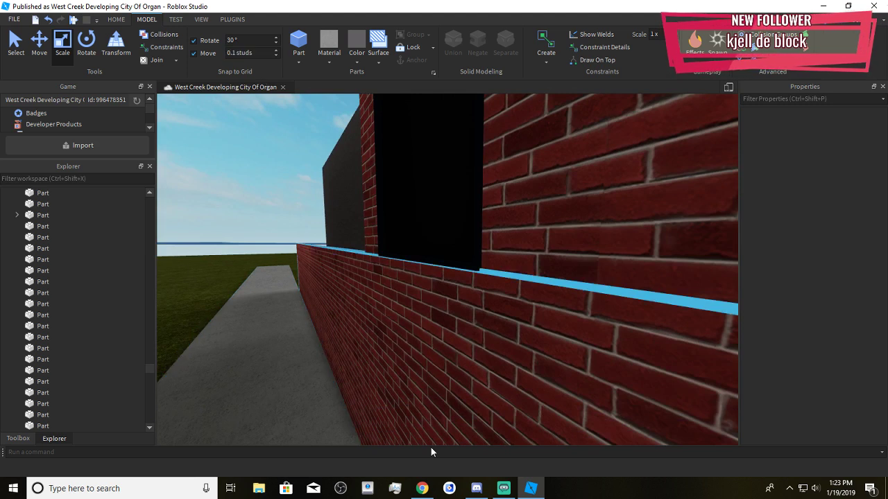
pyautogui.moveTo(500, 397); pyautogui.dragTo(500, 398, button='right')
pyautogui.scroll(3, 506, 298)
pyautogui.click(525, 313)
pyautogui.scroll(-3, 523, 309)
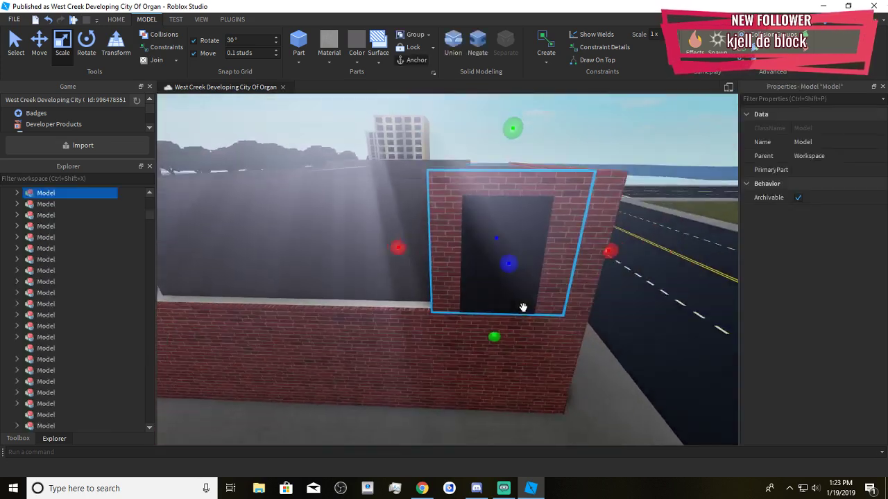
pyautogui.moveTo(523, 307); pyautogui.dragTo(512, 292, button='right')
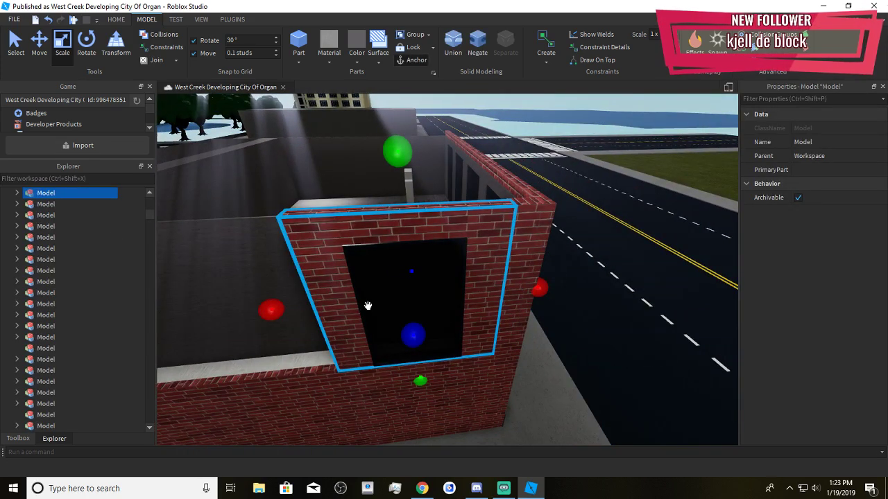
pyautogui.click(46, 205)
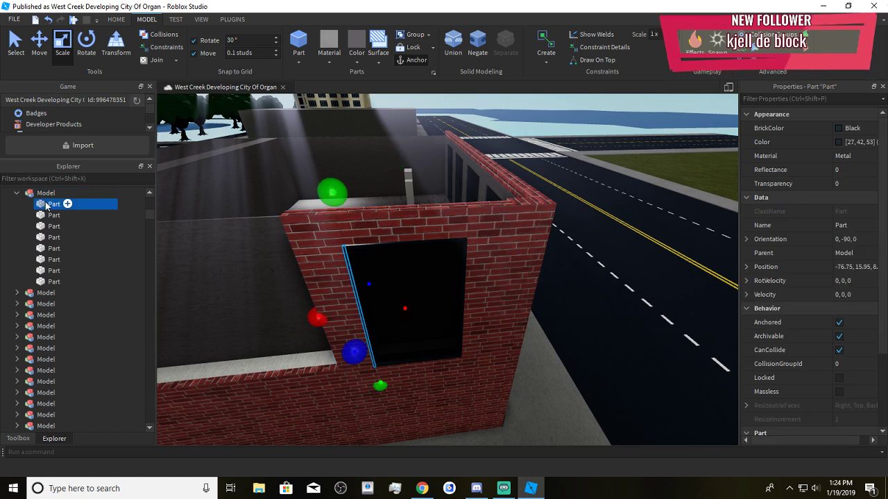
pyautogui.click(431, 232)
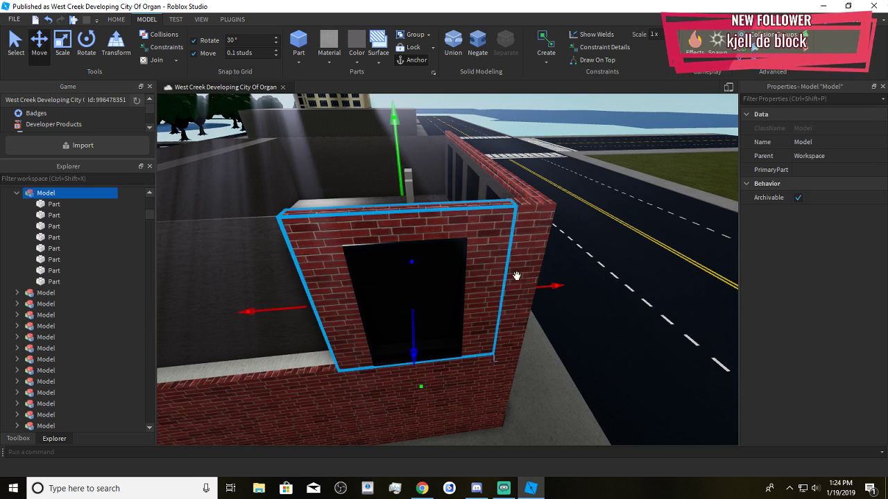
pyautogui.hotkey('ctrl', 'd')
pyautogui.press('a')
pyautogui.moveTo(552, 284); pyautogui.dragTo(496, 326)
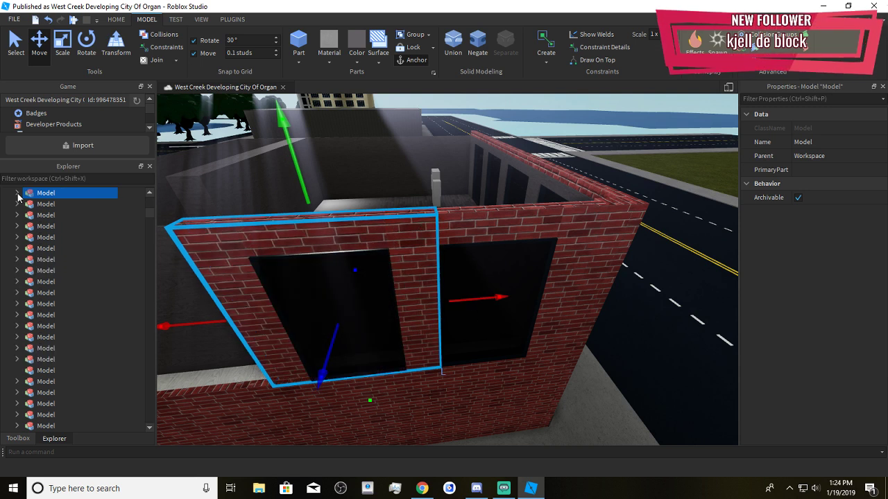
# Delete the redundant brick pillar where the duplicated window section adjoins the first one
pyautogui.click(48, 216)
pyautogui.click(52, 238)
pyautogui.click(54, 272)
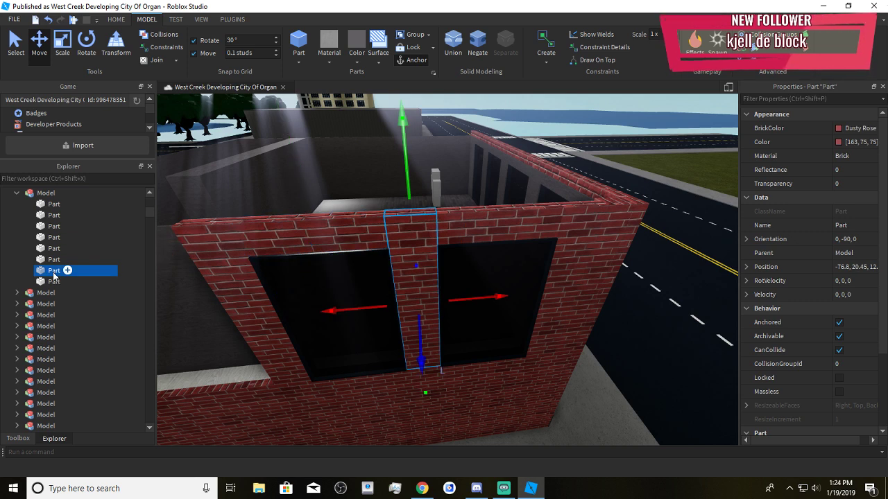
pyautogui.press('Delete')
pyautogui.moveTo(509, 352); pyautogui.dragTo(454, 328, button='right')
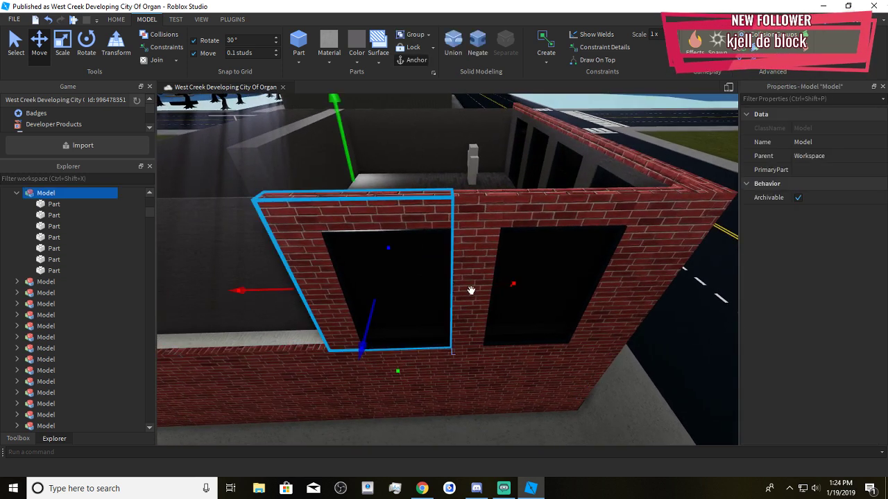
# Repeat the trimmed window section side by side along the upper side wall up to the building's rear end
pyautogui.press('a')
pyautogui.hotkey('ctrl', 'd')
pyautogui.press('a')
pyautogui.moveTo(520, 288); pyautogui.dragTo(479, 318)
pyautogui.hotkey('ctrl', 'd')
pyautogui.press('a')
pyautogui.hotkey('ctrl', 'd')
pyautogui.press('a')
pyautogui.moveTo(539, 301); pyautogui.dragTo(489, 301)
pyautogui.hotkey('ctrl', 'd')
pyautogui.press('a')
pyautogui.moveTo(488, 301); pyautogui.dragTo(515, 303, button='right')
pyautogui.hotkey('ctrl', 'd')
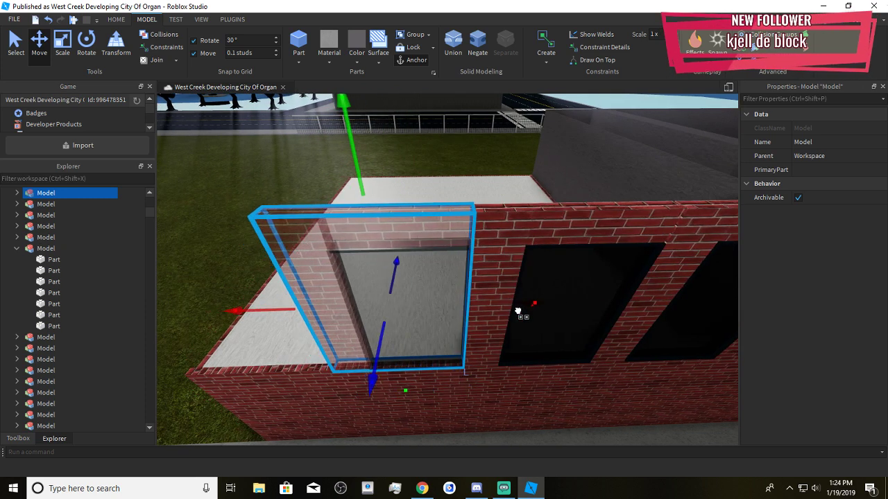
pyautogui.hotkey('ctrl', 'd')
pyautogui.press('a')
pyautogui.moveTo(515, 305); pyautogui.dragTo(476, 321)
pyautogui.press('s')
pyautogui.press('a')
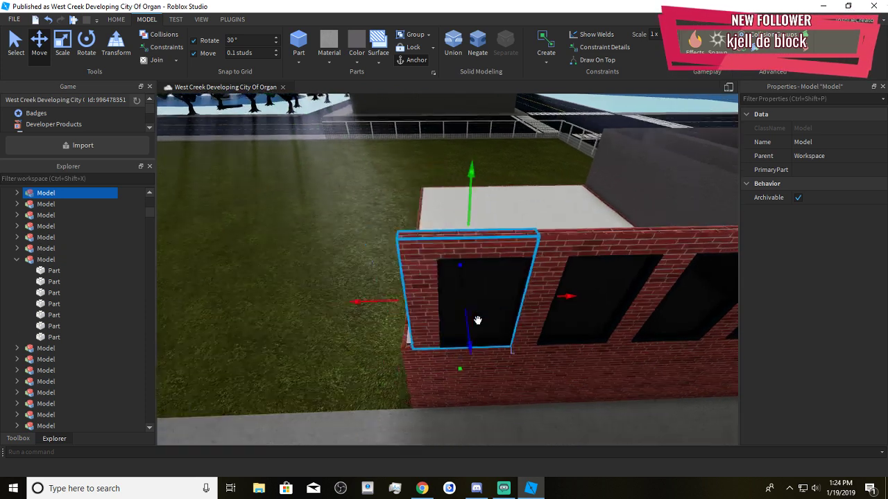
# Duplicate the upper brick corner pillar and place the copy at the rear end of the side wall
pyautogui.click(439, 364)
pyautogui.press('w')
pyautogui.moveTo(439, 363); pyautogui.dragTo(579, 224, button='right')
pyautogui.press('s')
pyautogui.click(577, 224)
pyautogui.hotkey('ctrl', 'd')
pyautogui.press('a')
pyautogui.moveTo(530, 224); pyautogui.dragTo(484, 312)
pyautogui.press('w')
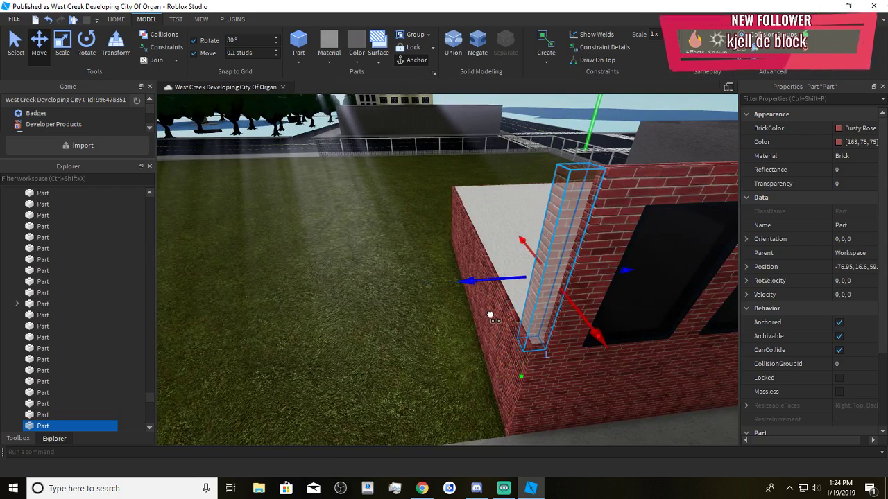
pyautogui.moveTo(495, 318); pyautogui.dragTo(486, 317, button='right')
pyautogui.press('d')
pyautogui.press('w')
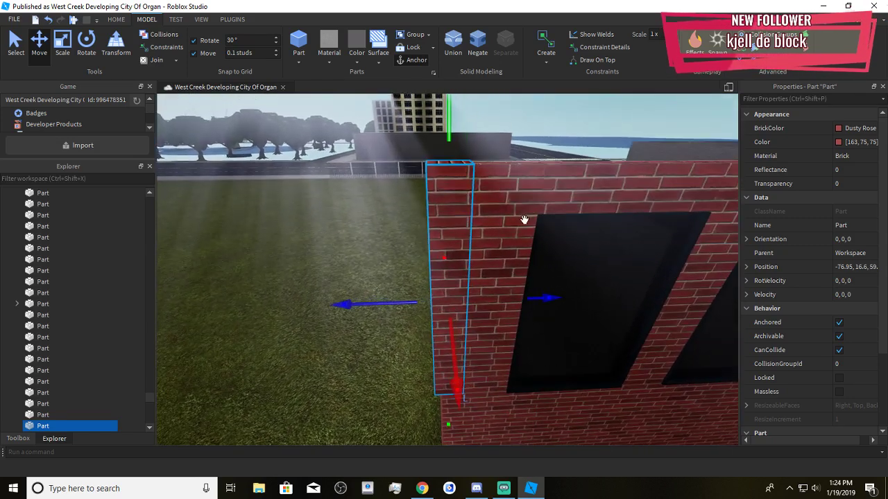
# Narrow the rear brick pillar so its outer face lines up with the building's rear corner
pyautogui.keyDown('ctrl'); pyautogui.click(523, 220); pyautogui.keyUp('ctrl')
pyautogui.click(434, 337)
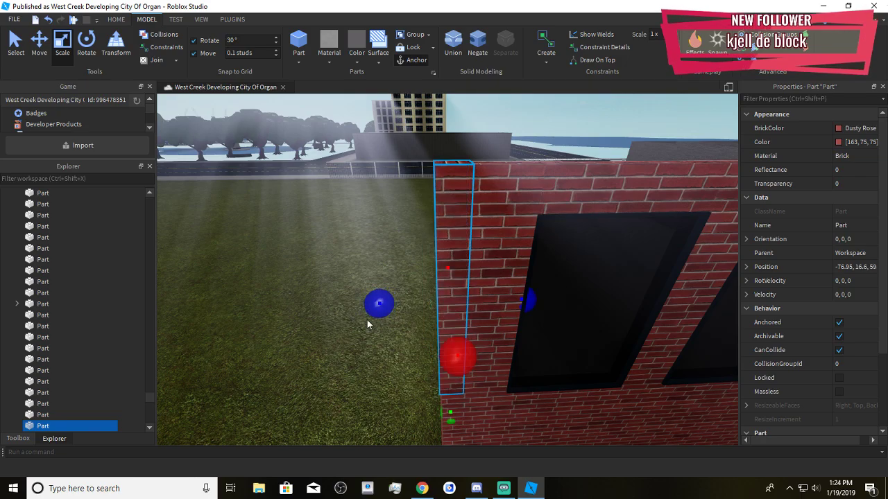
pyautogui.press('w')
pyautogui.moveTo(366, 320); pyautogui.dragTo(350, 278, button='right')
pyautogui.moveTo(312, 228); pyautogui.dragTo(316, 228)
pyautogui.click(342, 316)
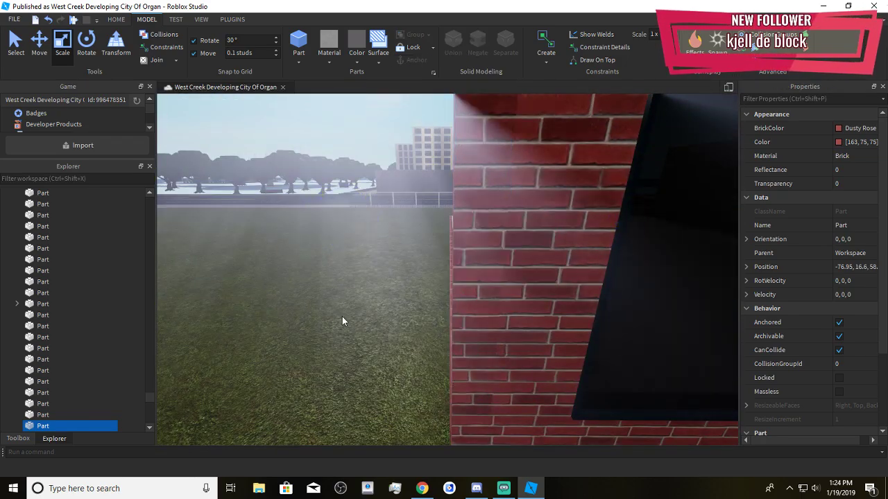
# Scale the lower rear brick wall slightly upward so its top edge lines up with the adjoining side wall
pyautogui.moveTo(341, 317); pyautogui.dragTo(340, 325, button='right')
pyautogui.press('w')
pyautogui.press('a')
pyautogui.click(334, 255)
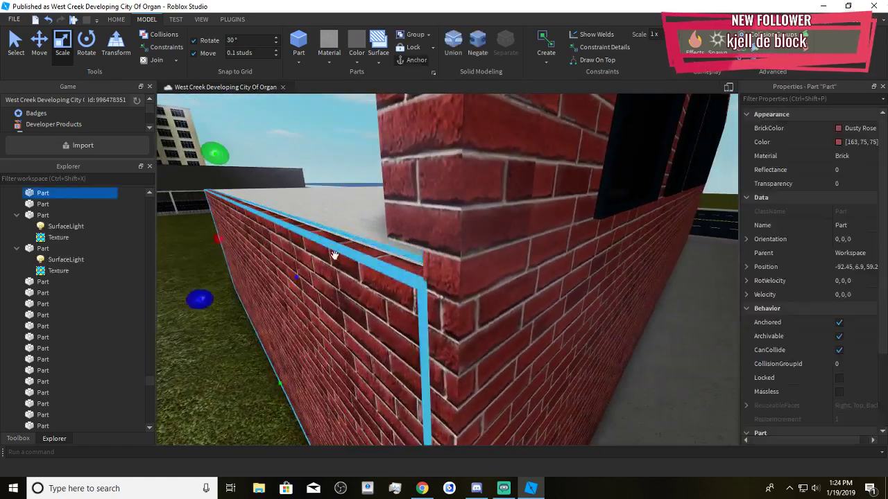
pyautogui.press('s')
pyautogui.moveTo(228, 160); pyautogui.dragTo(228, 156)
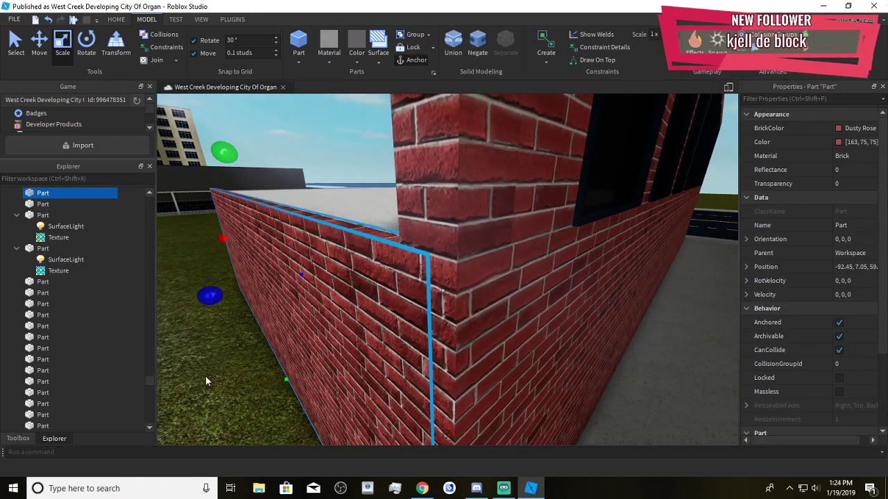
pyautogui.click(206, 378)
# Examine the clad upper side wall, its windows and the rear corner from several angles
pyautogui.press('s')
pyautogui.moveTo(245, 390); pyautogui.dragTo(245, 391, button='right')
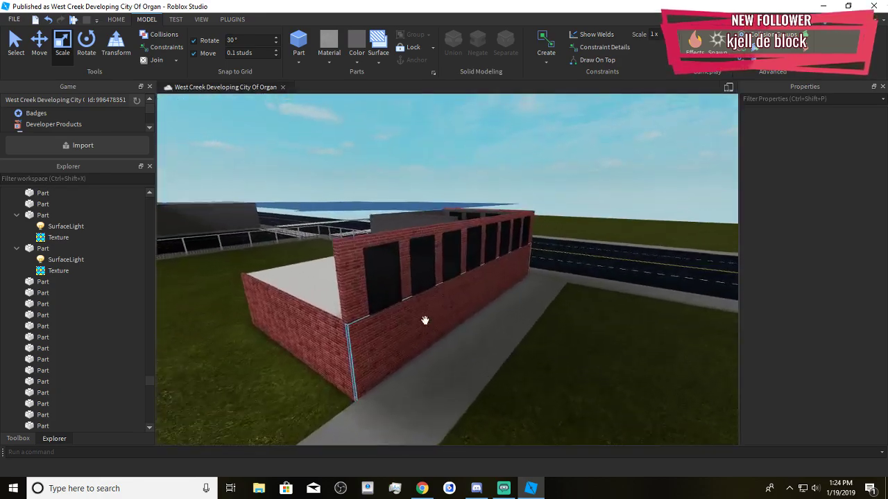
pyautogui.scroll(10, 425, 320)
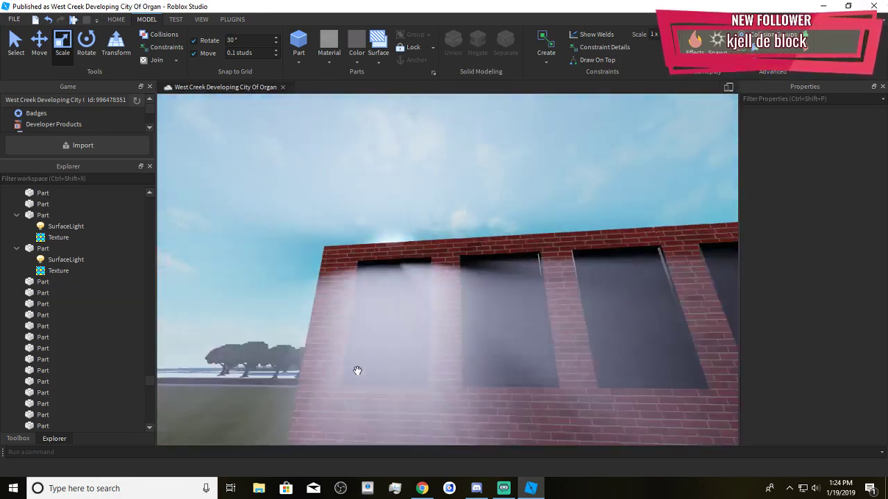
pyautogui.press('s')
pyautogui.moveTo(357, 371); pyautogui.dragTo(357, 371, button='right')
pyautogui.press('d')
pyautogui.press('a')
pyautogui.press('w')
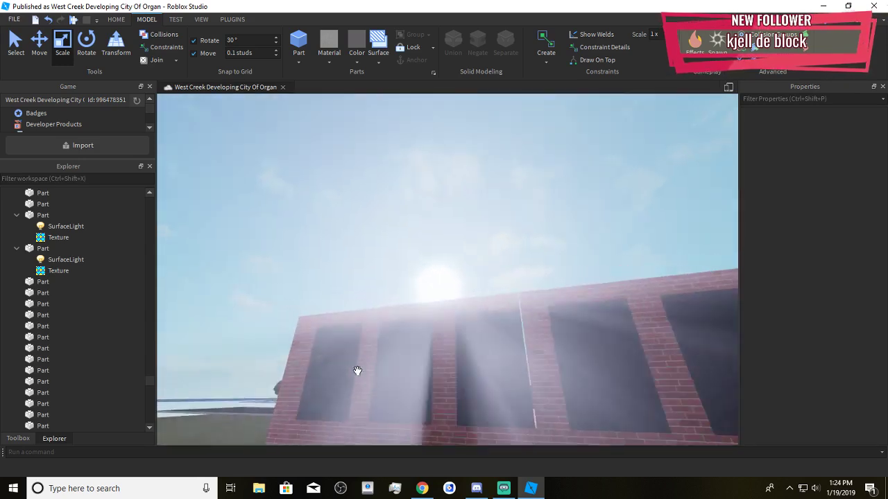
pyautogui.scroll(-6, 358, 371)
# Using Building Tools by F3X, set all eight upper side-wall windows to Smooth Plastic with transparency 0
pyautogui.click(232, 19)
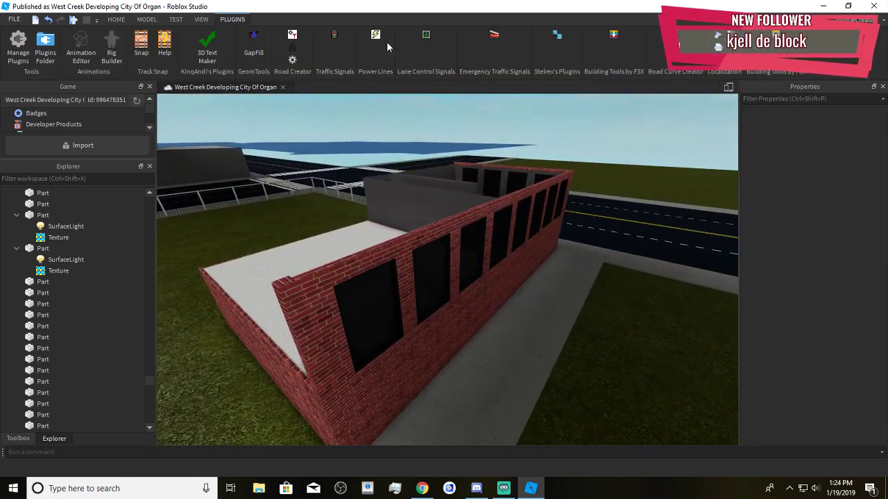
pyautogui.click(774, 36)
pyautogui.moveTo(541, 337); pyautogui.dragTo(541, 337, button='right')
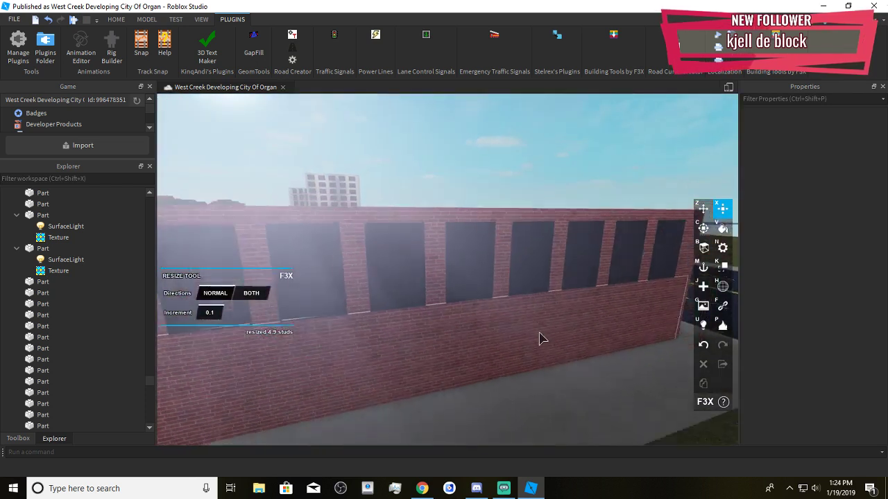
pyautogui.press('s')
pyautogui.press('z')
pyautogui.scroll(-5, 477, 333)
pyautogui.click(321, 266)
pyautogui.keyDown('shift'); pyautogui.click(363, 253); pyautogui.keyUp('shift')
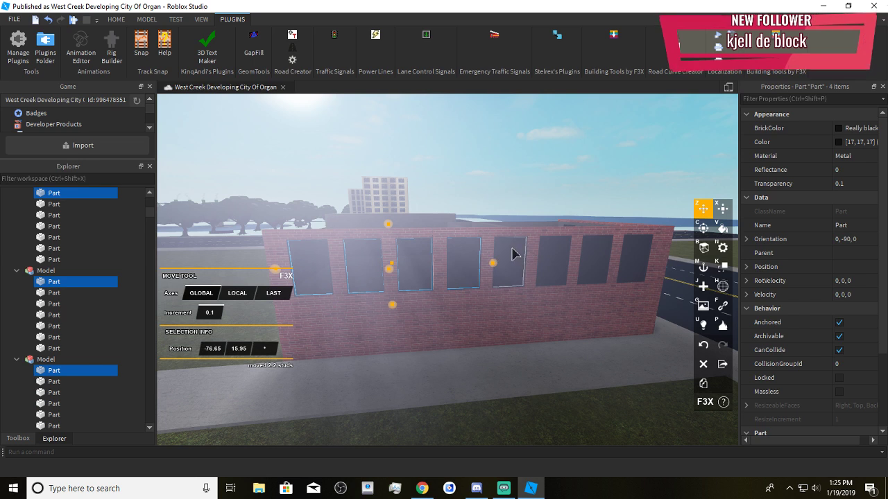
pyautogui.keyDown('shift'); pyautogui.click(555, 257); pyautogui.keyUp('shift')
pyautogui.keyDown('shift'); pyautogui.click(627, 257); pyautogui.keyUp('shift')
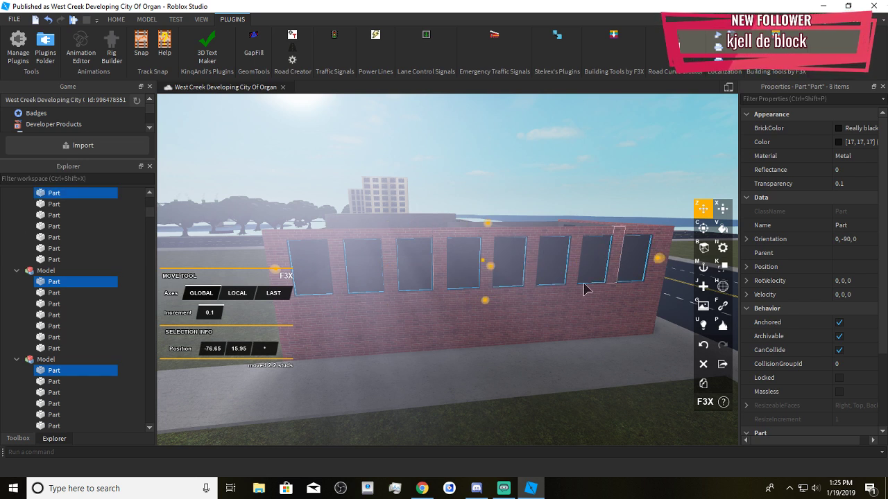
pyautogui.press('n')
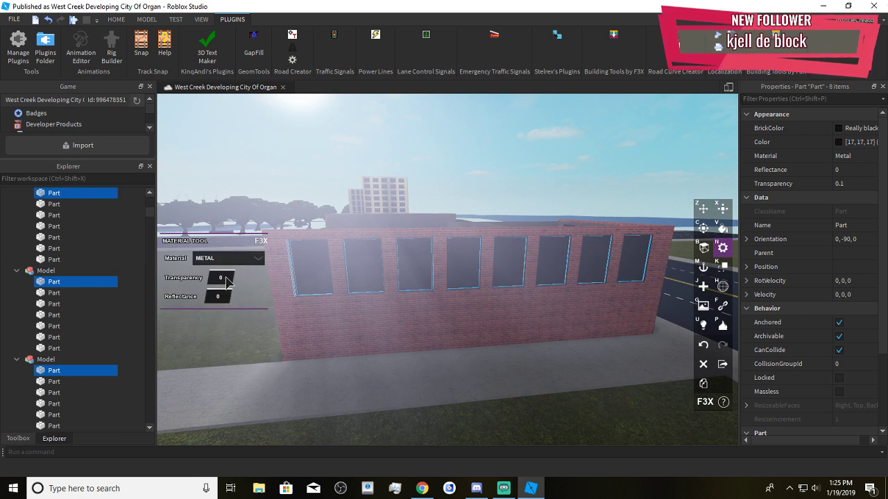
pyautogui.click(223, 258)
pyautogui.click(367, 272)
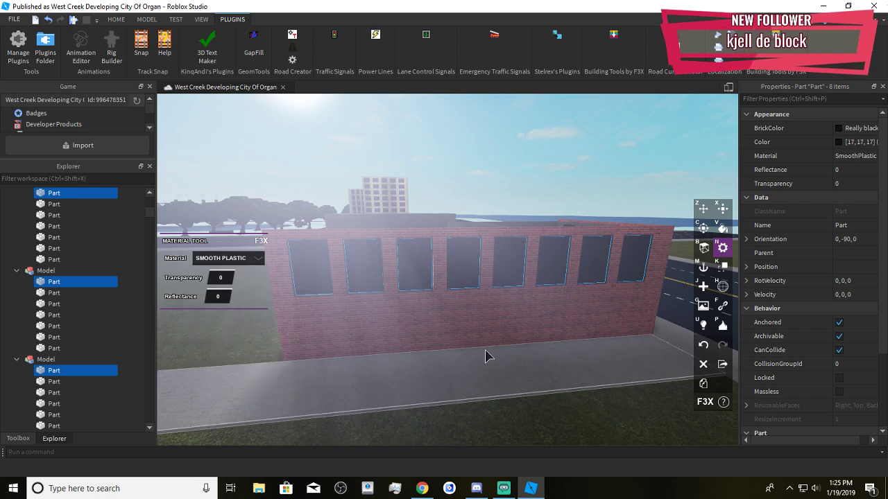
# Change the material of the four upper front windows to Smooth Plastic
pyautogui.scroll(10, 500, 359)
pyautogui.scroll(-10, 506, 359)
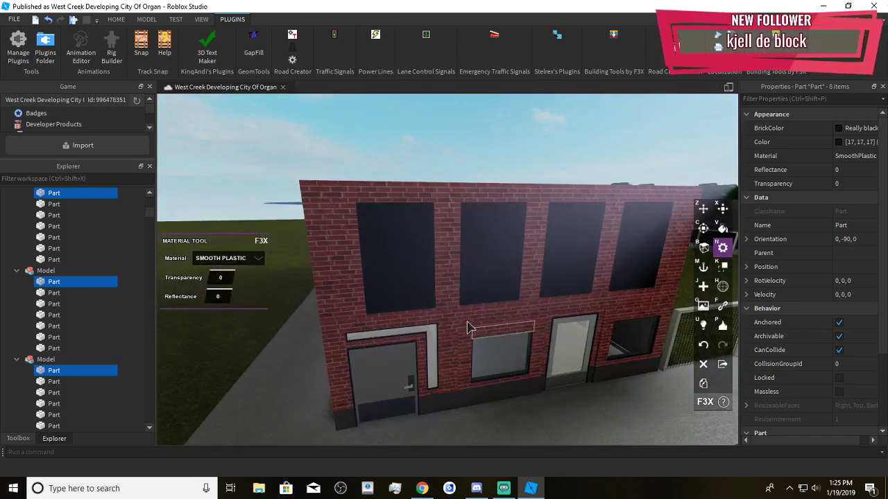
pyautogui.keyDown('shift'); pyautogui.click(477, 248); pyautogui.keyUp('shift')
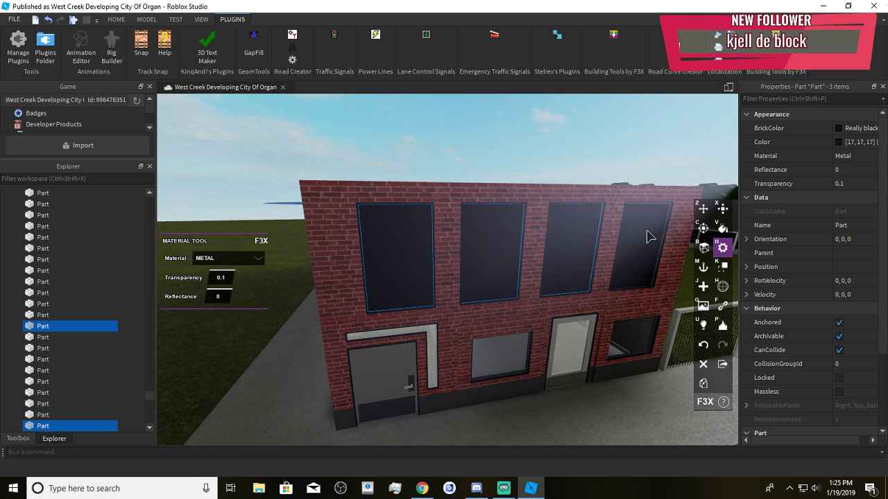
pyautogui.click(258, 261)
pyautogui.click(359, 273)
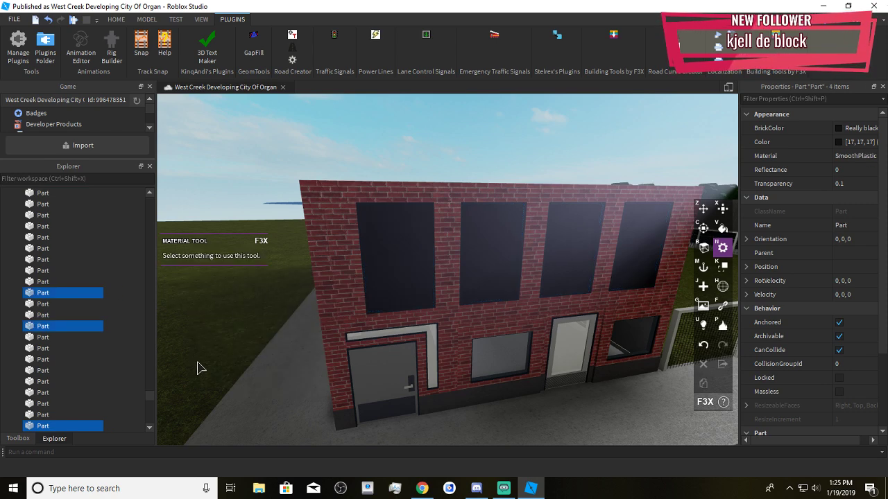
pyautogui.click(198, 368)
pyautogui.scroll(10, 454, 359)
pyautogui.scroll(-10, 453, 359)
pyautogui.moveTo(454, 358); pyautogui.dragTo(455, 356, button='right')
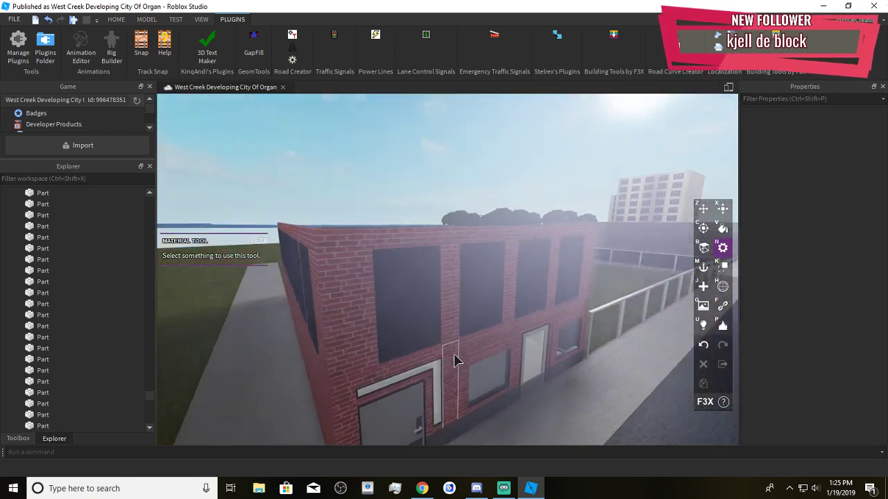
pyautogui.press('w')
pyautogui.press('s')
pyautogui.click(514, 301)
pyautogui.keyDown('shift'); pyautogui.click(423, 262); pyautogui.keyUp('shift')
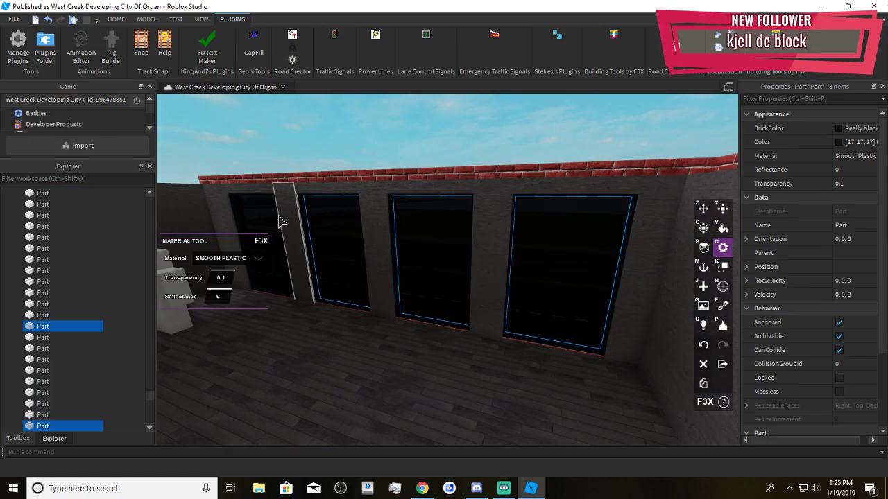
pyautogui.press('z')
pyautogui.click(407, 149)
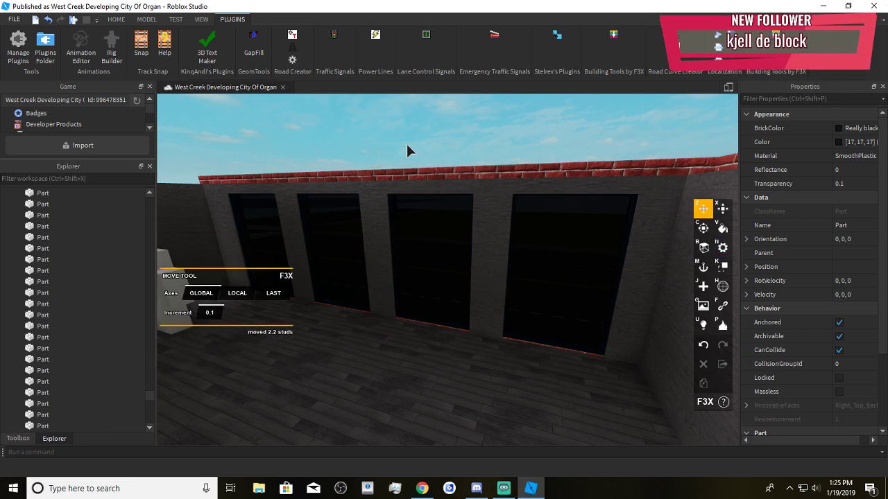
# Set the transparency of the four upper front windows to 0.8
pyautogui.press('w')
pyautogui.moveTo(420, 291); pyautogui.dragTo(460, 322, button='right')
pyautogui.scroll(-10, 463, 322)
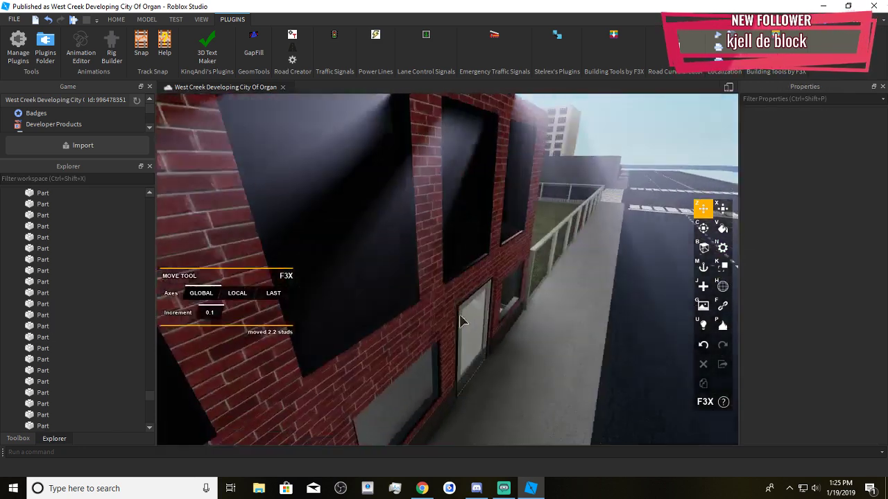
pyautogui.click(430, 276)
pyautogui.press('n')
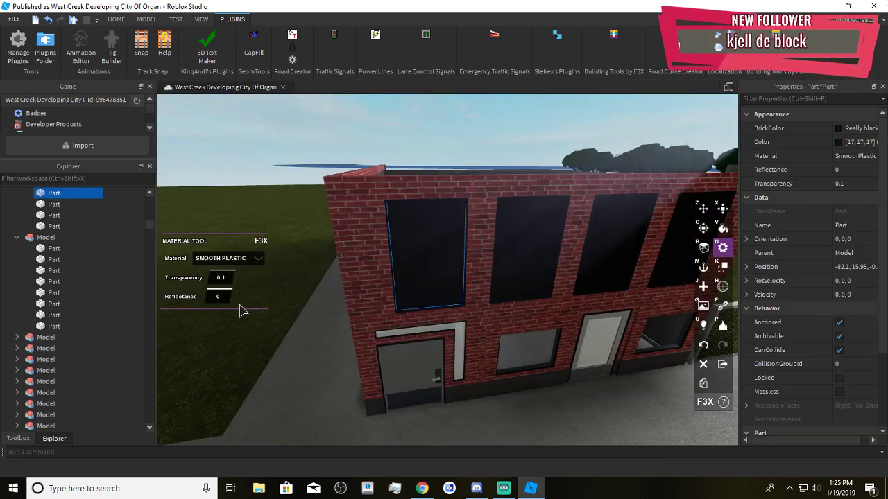
pyautogui.keyDown('shift'); pyautogui.click(527, 262); pyautogui.keyUp('shift')
pyautogui.keyDown('shift'); pyautogui.click(614, 254); pyautogui.keyUp('shift')
pyautogui.scroll(1, 626, 253)
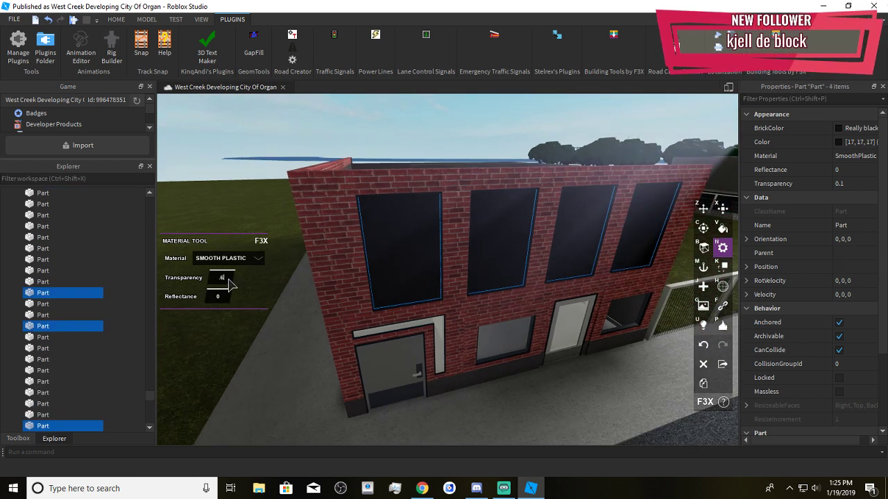
pyautogui.press('Return')
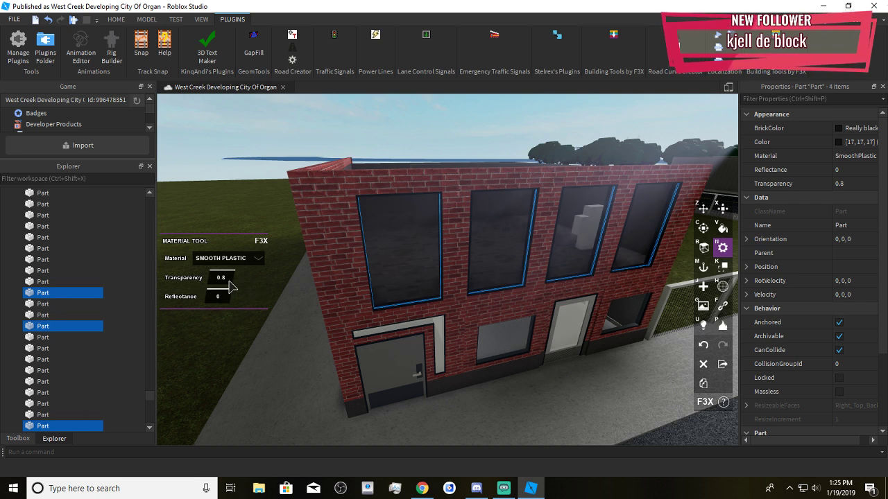
pyautogui.press('z')
pyautogui.click(199, 394)
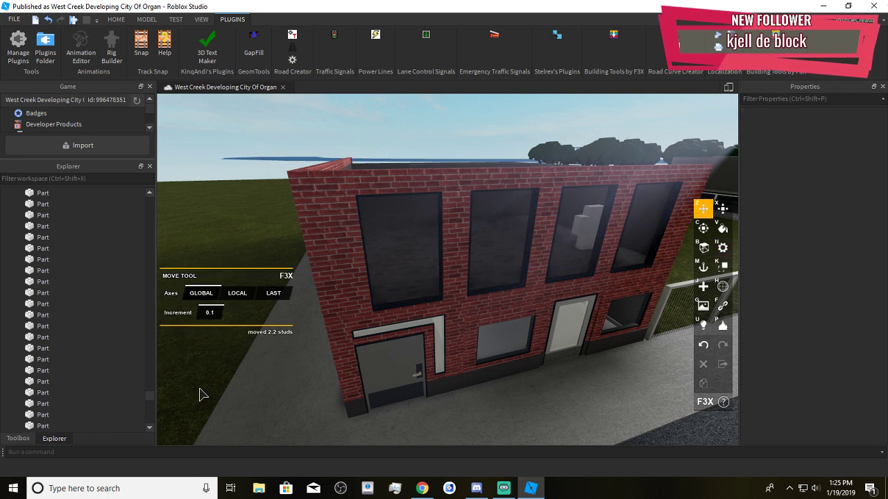
pyautogui.scroll(-2, 432, 404)
pyautogui.moveTo(431, 404); pyautogui.dragTo(431, 404, button='right')
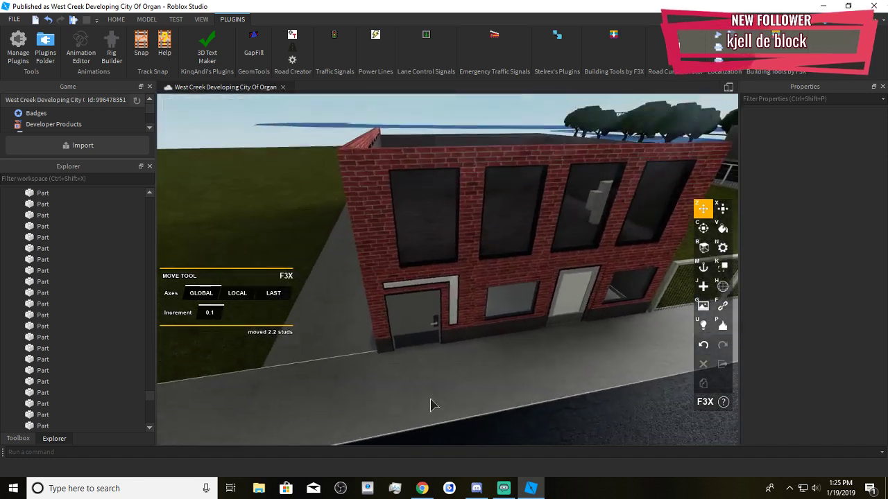
pyautogui.press('n')
pyautogui.press('z')
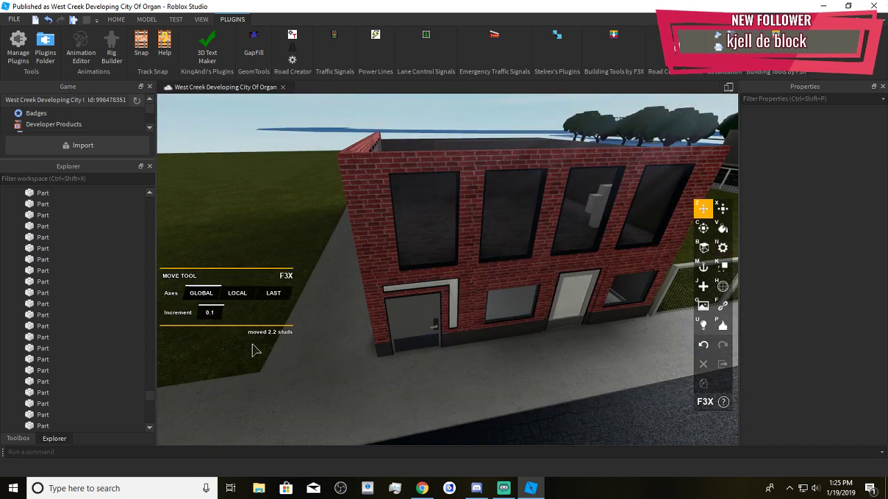
# Search the Toolbox images for "Black"
pyautogui.click(13, 439)
pyautogui.click(38, 184)
pyautogui.click(21, 200)
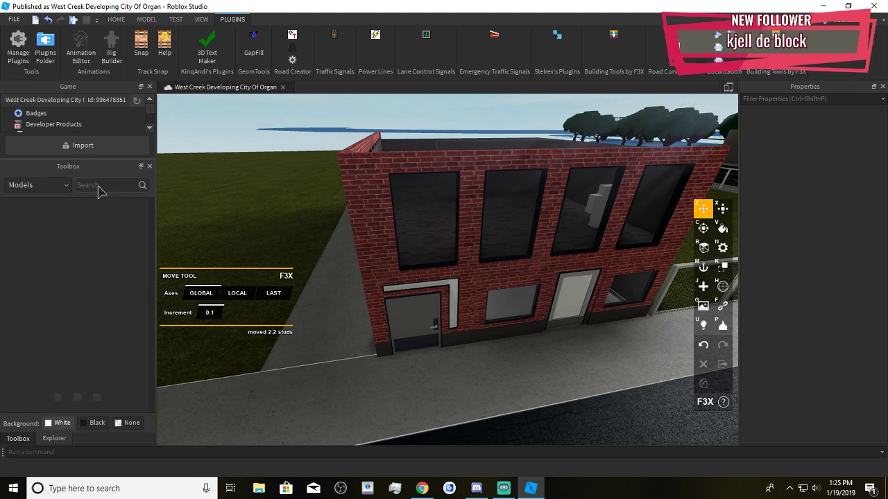
pyautogui.click(31, 187)
pyautogui.click(21, 209)
pyautogui.click(104, 185)
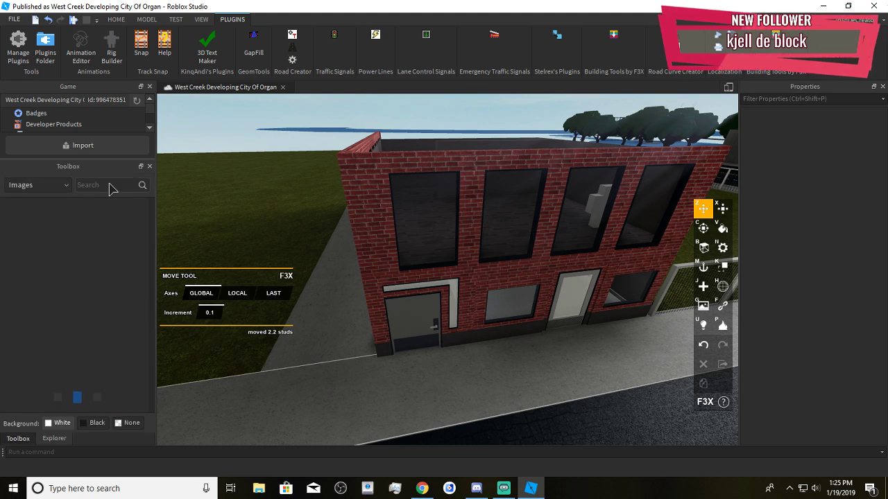
pyautogui.write('HB')
pyautogui.click(109, 186)
pyautogui.write('Black')
pyautogui.press('Return')
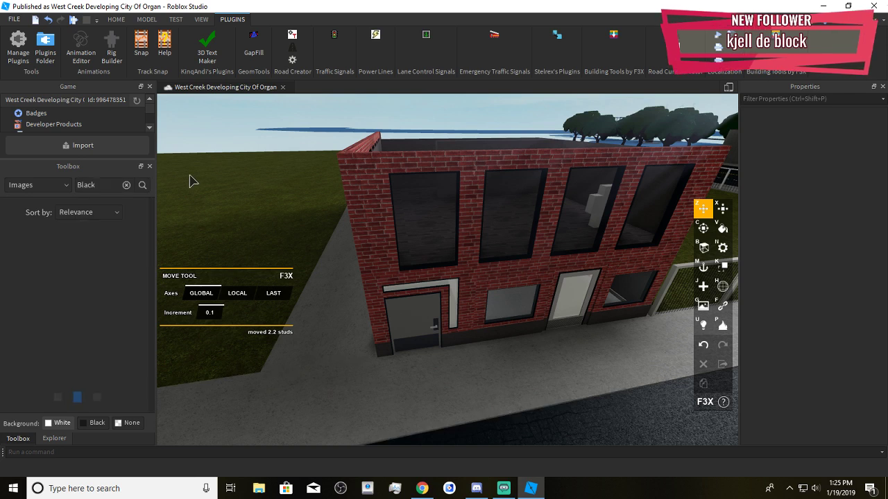
# Apply the plain black image as a decal to the two upper front windows nearest the grey corner door
pyautogui.scroll(-10, 427, 378)
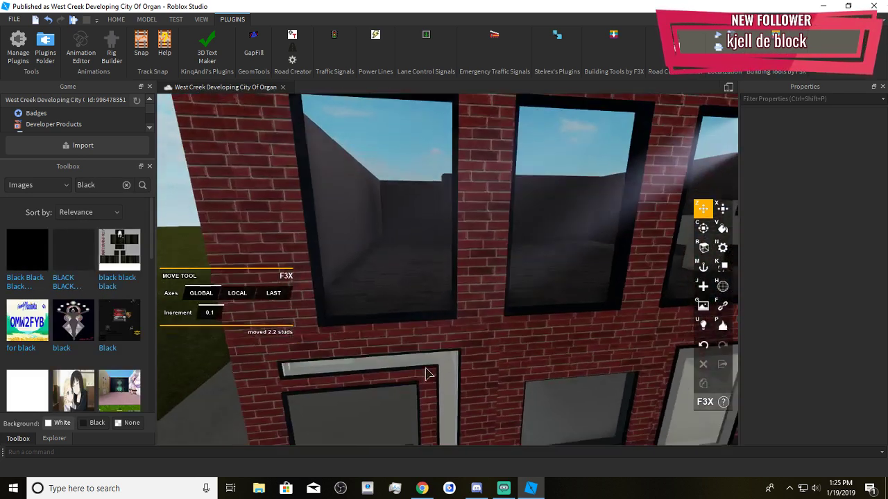
pyautogui.moveTo(359, 231); pyautogui.dragTo(388, 243)
pyautogui.moveTo(198, 378); pyautogui.dragTo(198, 372, button='right')
pyautogui.press('w')
pyautogui.press('a')
pyautogui.press('s')
pyautogui.scroll(3, 319, 312)
pyautogui.moveTo(319, 313)
pyautogui.mouseDown(button='right')
pyautogui.moveTo(357, 317)
pyautogui.moveTo(321, 323)
pyautogui.mouseUp(button='right')
pyautogui.scroll(-4, 332, 320)
pyautogui.scroll(3, 321, 324)
pyautogui.moveTo(25, 261); pyautogui.dragTo(449, 263)
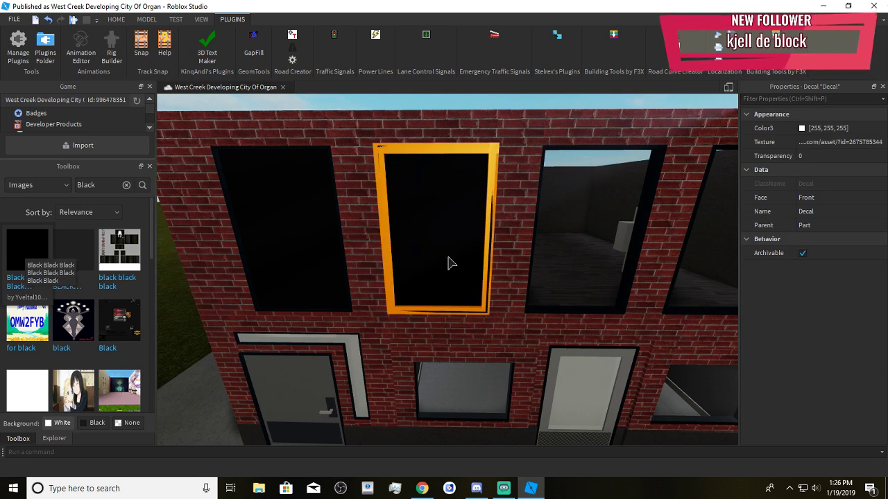
pyautogui.click(448, 265)
# Apply the same black decal to the remaining two upper front windows on the fence side
pyautogui.press('s')
pyautogui.press('d')
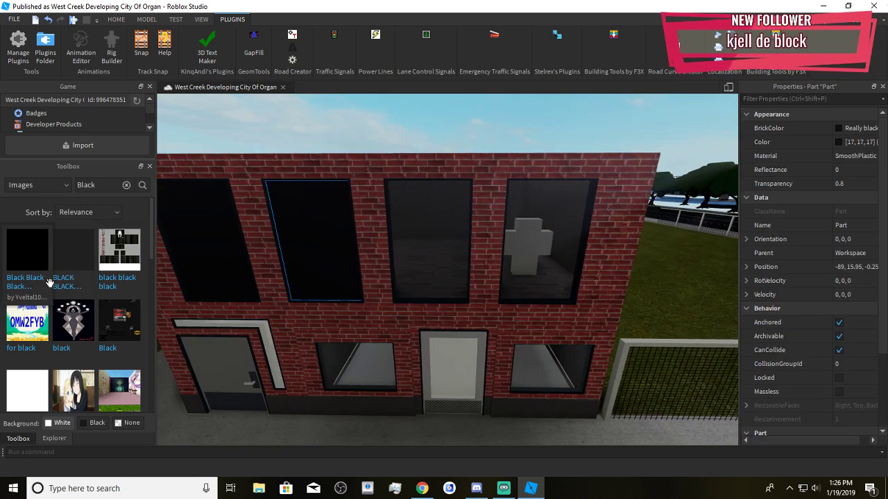
pyautogui.moveTo(269, 268); pyautogui.dragTo(404, 243)
pyautogui.press('d')
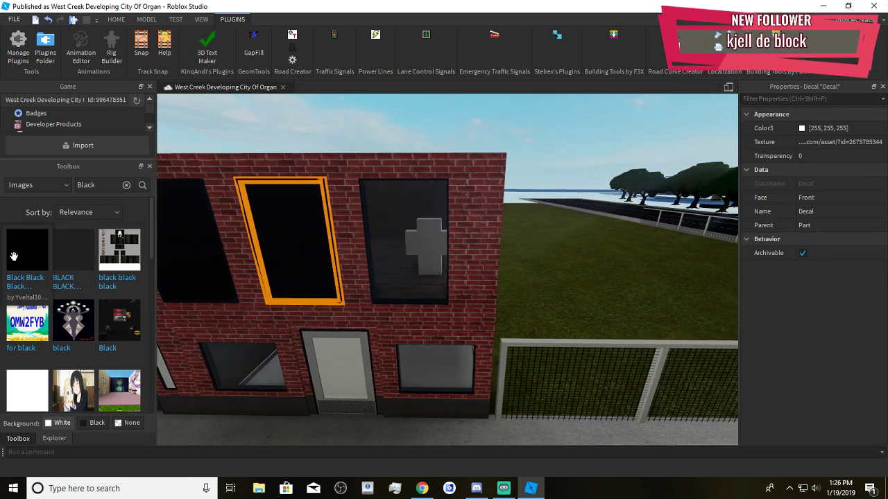
pyautogui.moveTo(334, 251); pyautogui.dragTo(407, 251)
pyautogui.click(639, 281)
pyautogui.press('s')
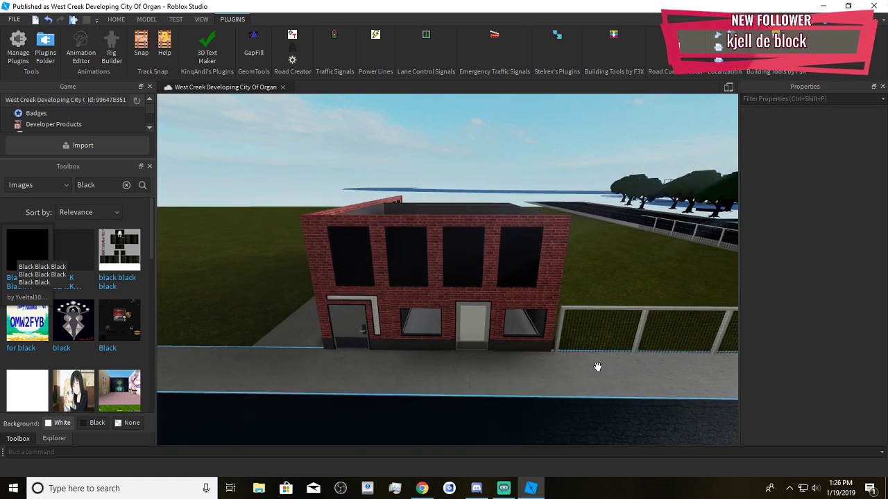
pyautogui.press('w')
pyautogui.moveTo(597, 366); pyautogui.dragTo(598, 375, button='right')
pyautogui.press('s')
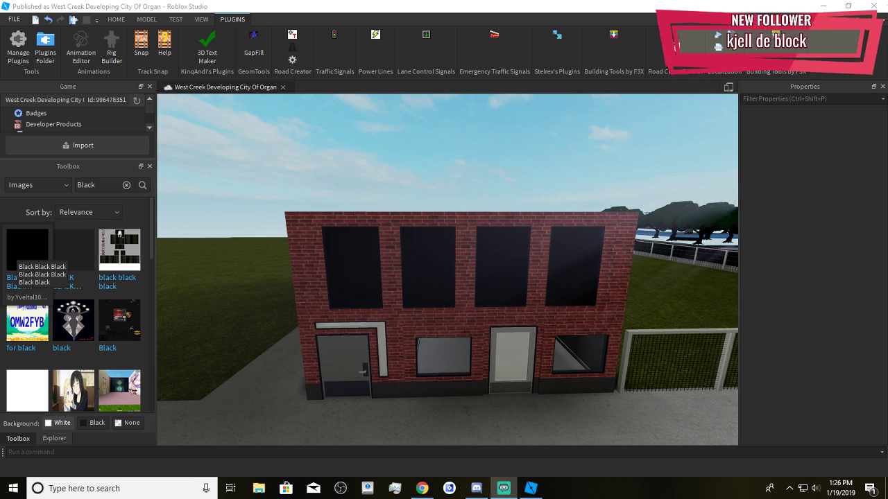
# Scale the low brick side wall adjoining the front facade upward until it matches the upper storey's full height
pyautogui.moveTo(682, 323); pyautogui.dragTo(684, 280, button='right')
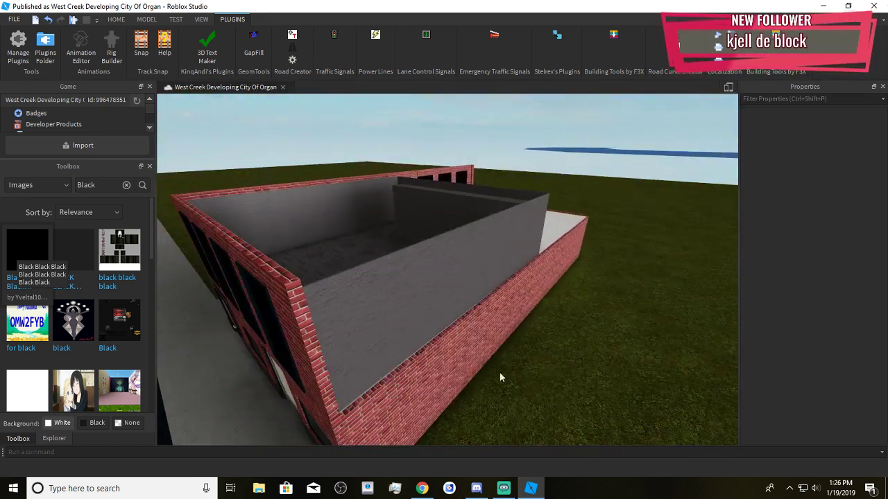
pyautogui.click(432, 349)
pyautogui.moveTo(437, 360)
pyautogui.mouseDown(button='right')
pyautogui.moveTo(439, 370)
pyautogui.moveTo(440, 347)
pyautogui.mouseUp(button='right')
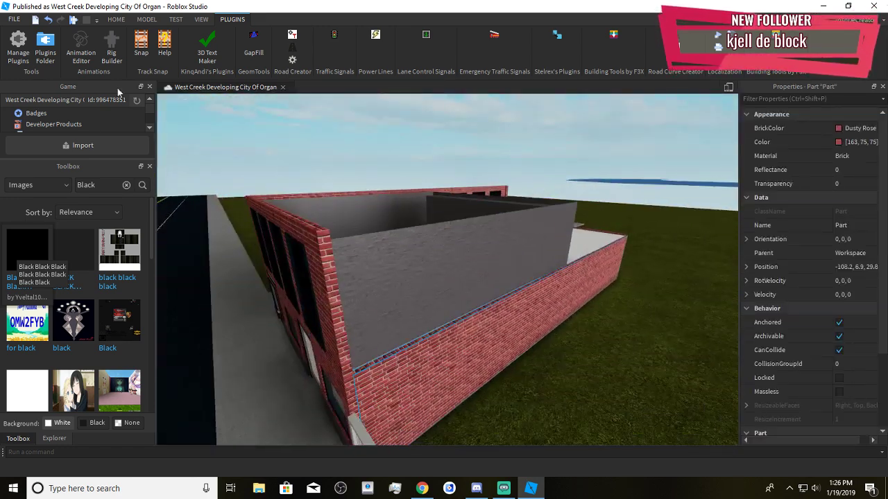
pyautogui.click(148, 20)
pyautogui.click(62, 44)
pyautogui.moveTo(440, 305); pyautogui.dragTo(440, 297, button='right')
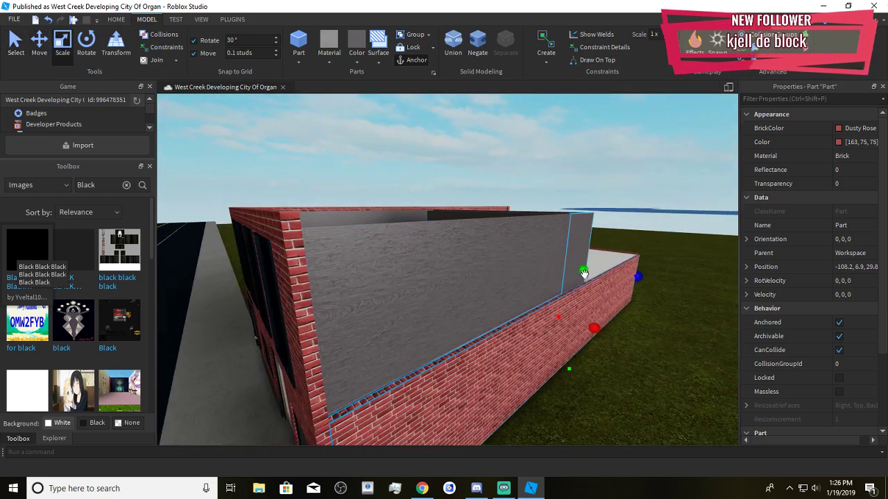
pyautogui.moveTo(584, 273); pyautogui.dragTo(583, 206)
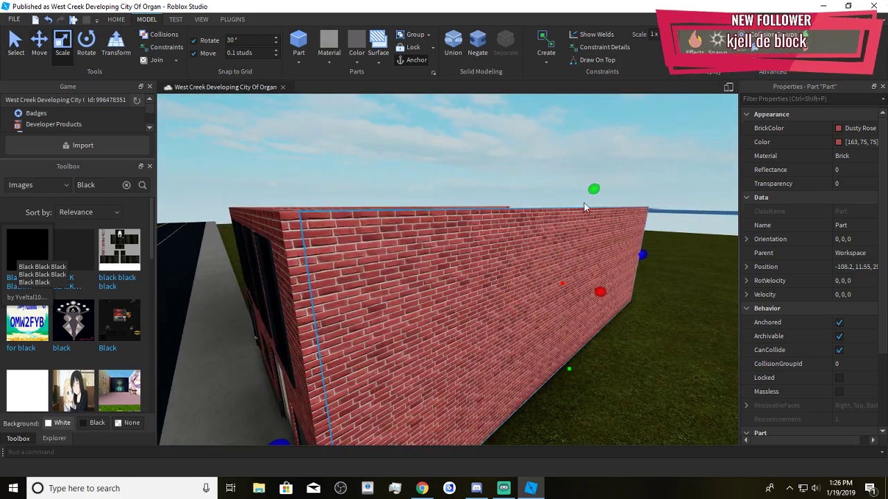
# Scale the low rear brick wall upward to the same height as the neighbouring side wall
pyautogui.click(671, 395)
pyautogui.press('w')
pyautogui.moveTo(671, 394); pyautogui.dragTo(670, 394, button='right')
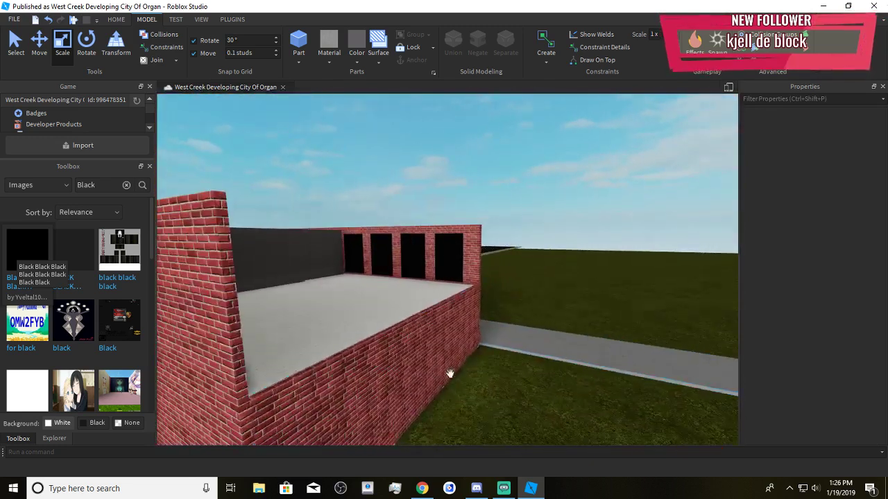
pyautogui.click(427, 349)
pyautogui.press('s')
pyautogui.moveTo(426, 350); pyautogui.dragTo(427, 349, button='right')
pyautogui.moveTo(478, 301); pyautogui.dragTo(500, 217)
pyautogui.click(534, 394)
# Select the eight window sections along the upper storey's long side wall
pyautogui.press('d')
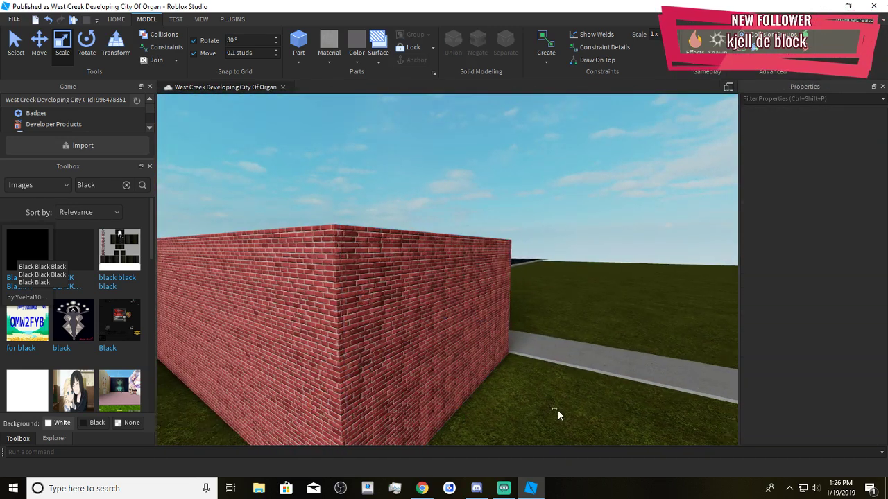
pyautogui.press('w')
pyautogui.moveTo(559, 411); pyautogui.dragTo(559, 412, button='right')
pyautogui.moveTo(532, 364); pyautogui.dragTo(544, 376, button='right')
pyautogui.press('s')
pyautogui.press('w')
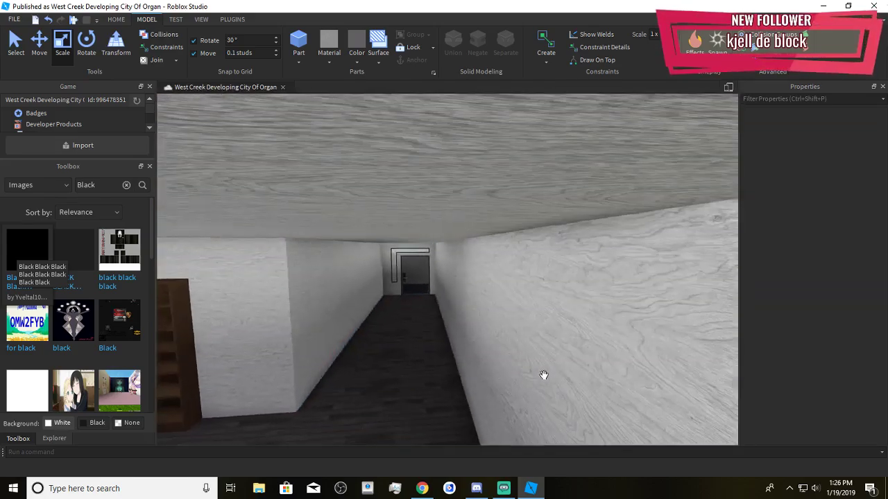
pyautogui.press('s')
pyautogui.click(288, 302)
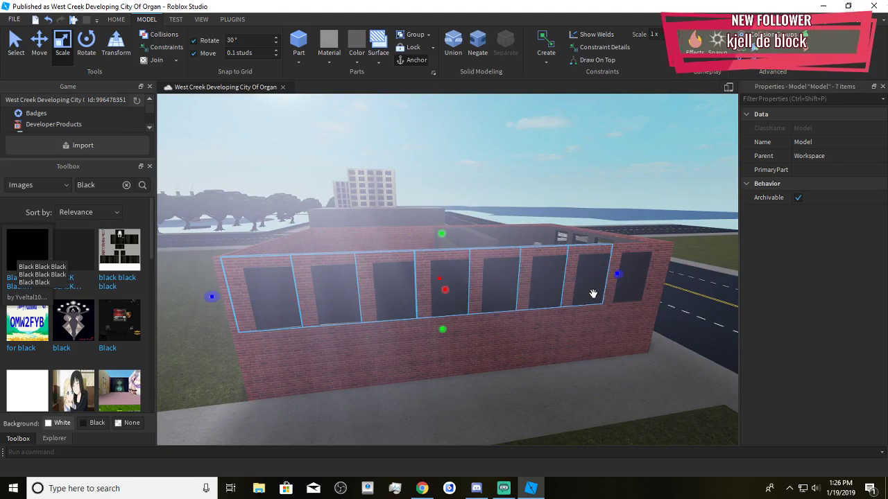
pyautogui.press('w')
pyautogui.moveTo(574, 324); pyautogui.dragTo(558, 327, button='right')
pyautogui.press('s')
pyautogui.press('d')
pyautogui.press('w')
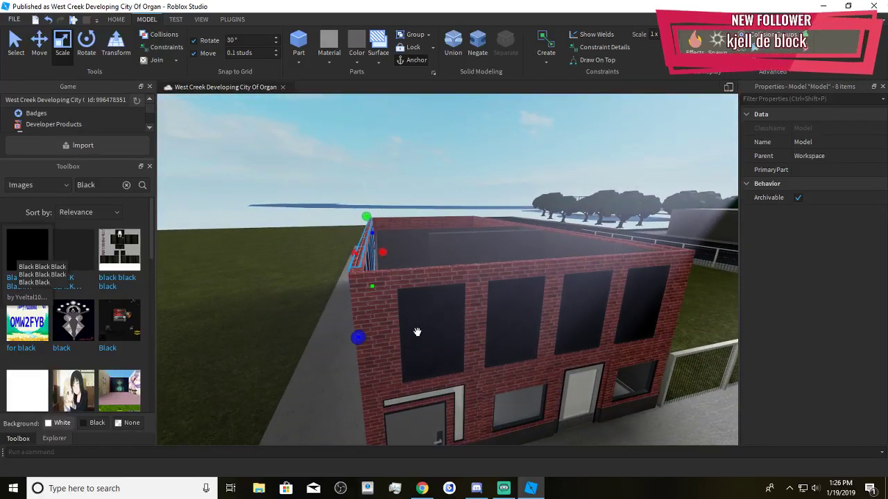
# Group the frame pieces, dark pane and adjoining brickwork of the second upper front window from the grey corner door into one model
pyautogui.moveTo(464, 361); pyautogui.dragTo(464, 361, button='right')
pyautogui.press('w')
pyautogui.click(434, 308)
pyautogui.click(565, 274)
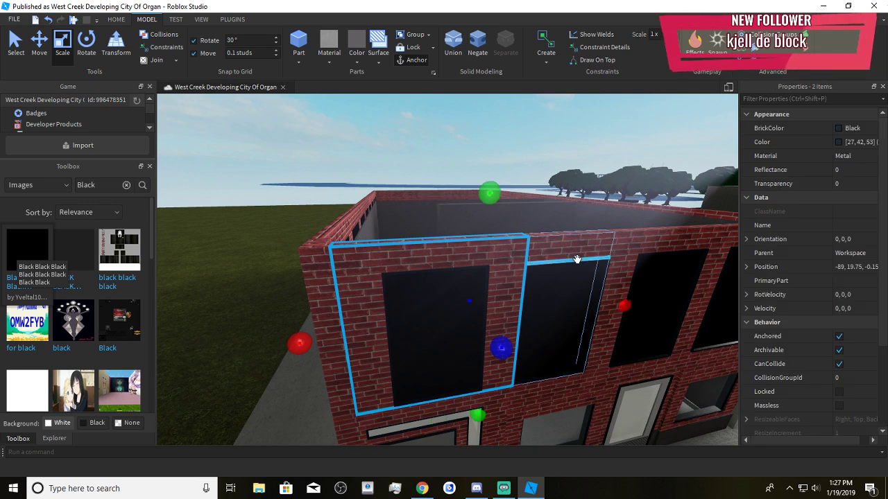
pyautogui.scroll(5, 563, 281)
pyautogui.keyDown('ctrl'); pyautogui.click(587, 312); pyautogui.keyUp('ctrl')
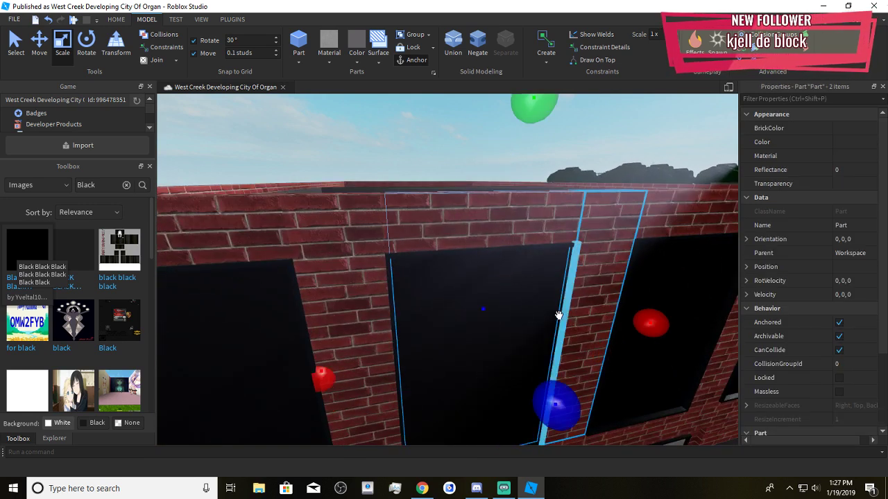
pyautogui.keyDown('ctrl'); pyautogui.click(557, 314); pyautogui.keyUp('ctrl')
pyautogui.keyDown('ctrl'); pyautogui.click(561, 314); pyautogui.keyUp('ctrl')
pyautogui.keyDown('ctrl'); pyautogui.click(478, 251); pyautogui.keyUp('ctrl')
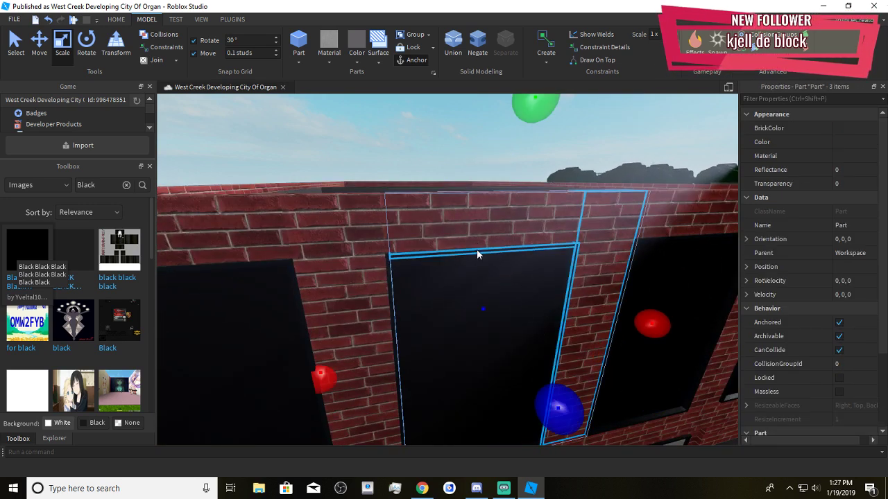
pyautogui.keyDown('ctrl'); pyautogui.click(391, 282); pyautogui.keyUp('ctrl')
pyautogui.keyDown('ctrl'); pyautogui.click(418, 290); pyautogui.keyUp('ctrl')
pyautogui.keyDown('ctrl'); pyautogui.click(410, 233); pyautogui.keyUp('ctrl')
pyautogui.scroll(-1, 485, 341)
pyautogui.moveTo(485, 341); pyautogui.dragTo(479, 337, button='right')
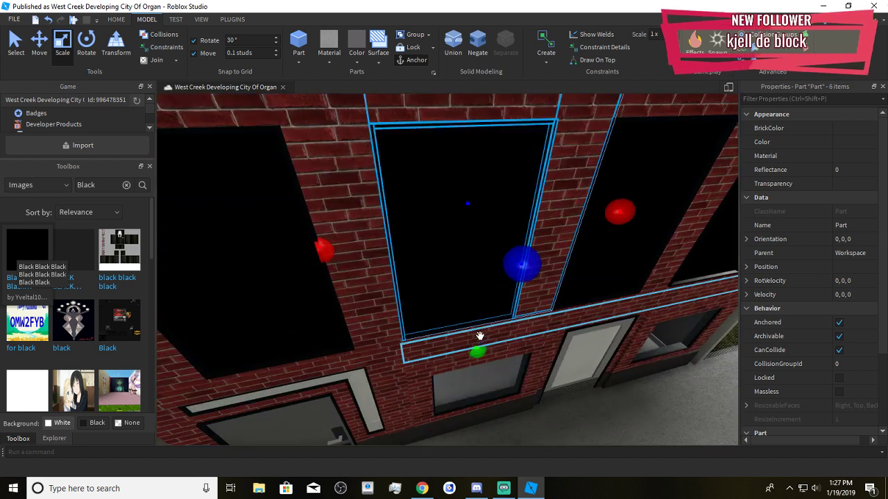
pyautogui.moveTo(491, 301); pyautogui.dragTo(477, 282, button='right')
pyautogui.press('d')
pyautogui.hotkey('ctrl', 'g')
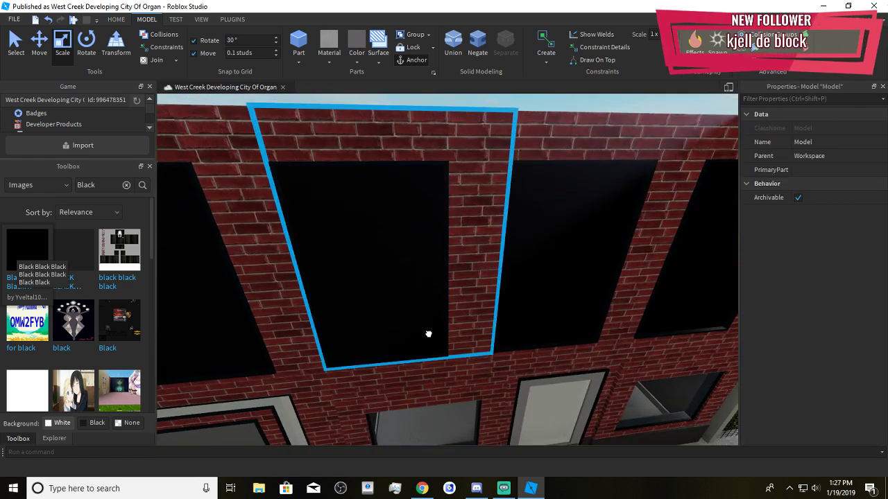
# Delete the grouped second window section as a test and undo the deletion
pyautogui.press('Delete')
pyautogui.hotkey('ctrl', 'z')
pyautogui.click(462, 333)
pyautogui.press('Delete')
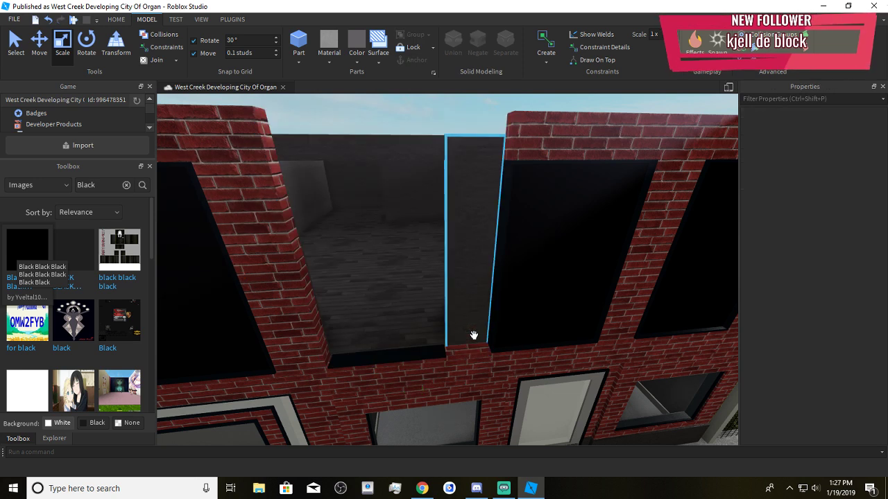
pyautogui.hotkey('ctrl', 'z')
pyautogui.hotkey('ctrl', 'g')
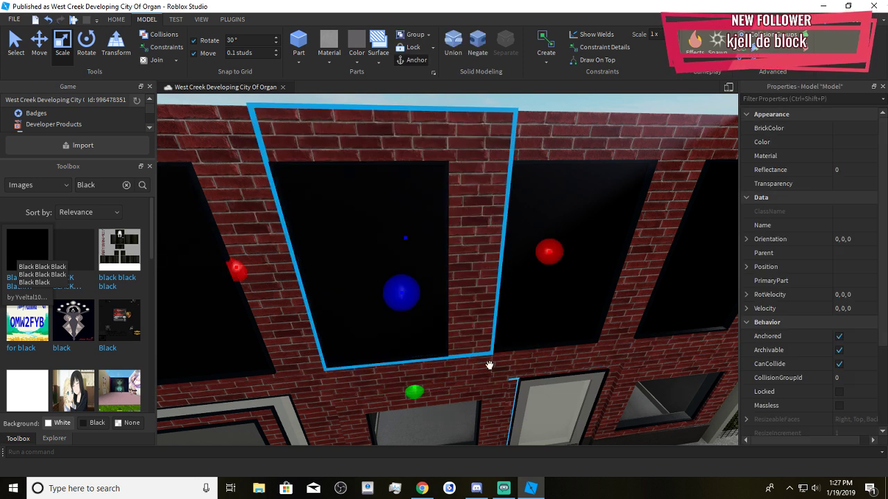
pyautogui.click(420, 328)
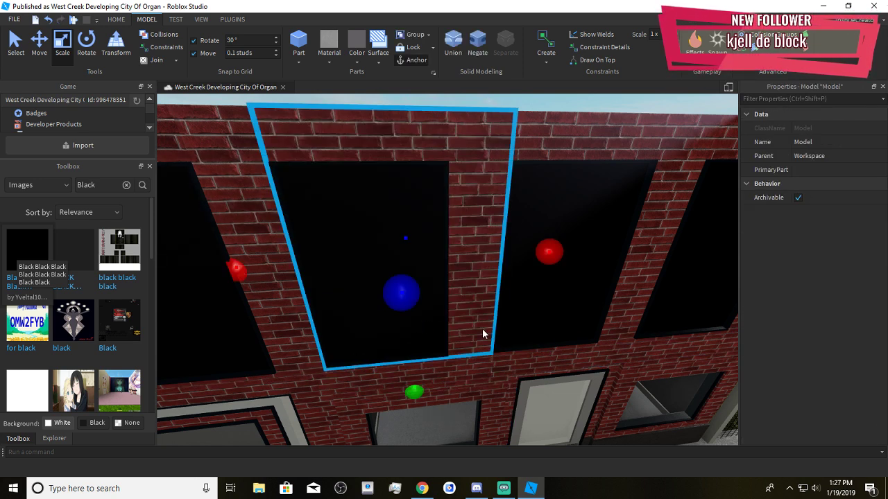
# Select the third upper front window's frame pieces and dark pane together with the brick parts above and beside it
pyautogui.press('d')
pyautogui.click(455, 317)
pyautogui.keyDown('ctrl'); pyautogui.click(435, 349); pyautogui.keyUp('ctrl')
pyautogui.keyDown('ctrl'); pyautogui.click(423, 341); pyautogui.keyUp('ctrl')
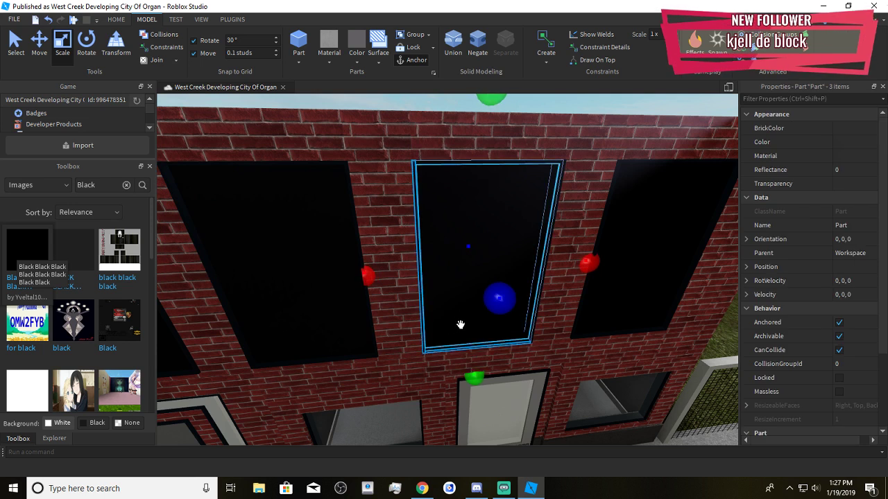
pyautogui.keyDown('ctrl'); pyautogui.click(529, 317); pyautogui.keyUp('ctrl')
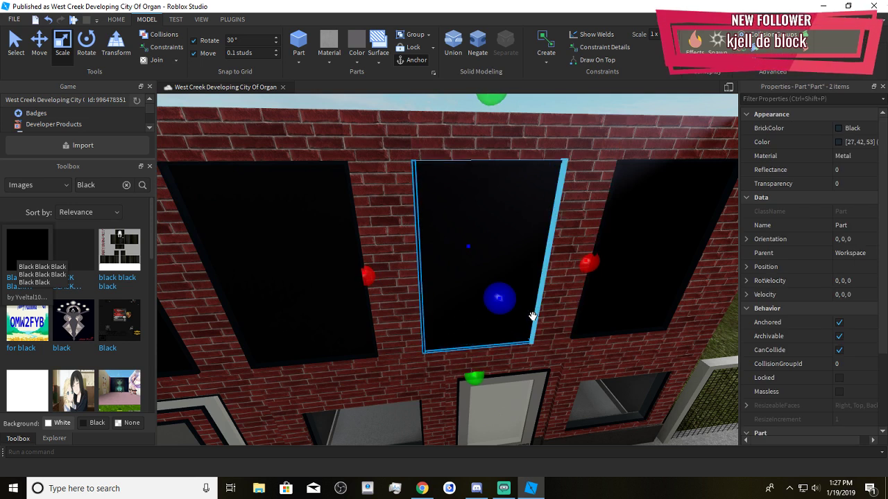
pyautogui.keyDown('ctrl'); pyautogui.click(534, 317); pyautogui.keyUp('ctrl')
pyautogui.keyDown('ctrl'); pyautogui.click(513, 163); pyautogui.keyUp('ctrl')
pyautogui.keyDown('ctrl'); pyautogui.click(517, 240); pyautogui.keyUp('ctrl')
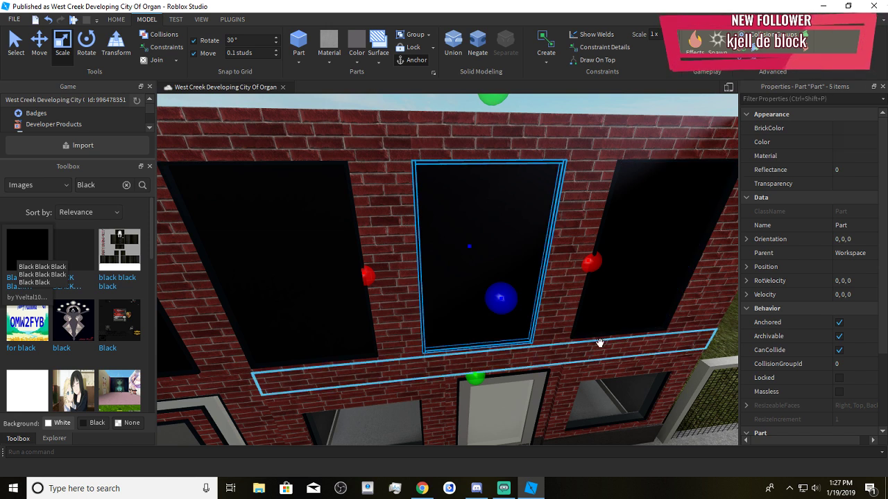
pyautogui.press('d')
pyautogui.keyDown('ctrl'); pyautogui.click(414, 149); pyautogui.keyUp('ctrl')
pyautogui.keyDown('ctrl'); pyautogui.click(508, 182); pyautogui.keyUp('ctrl')
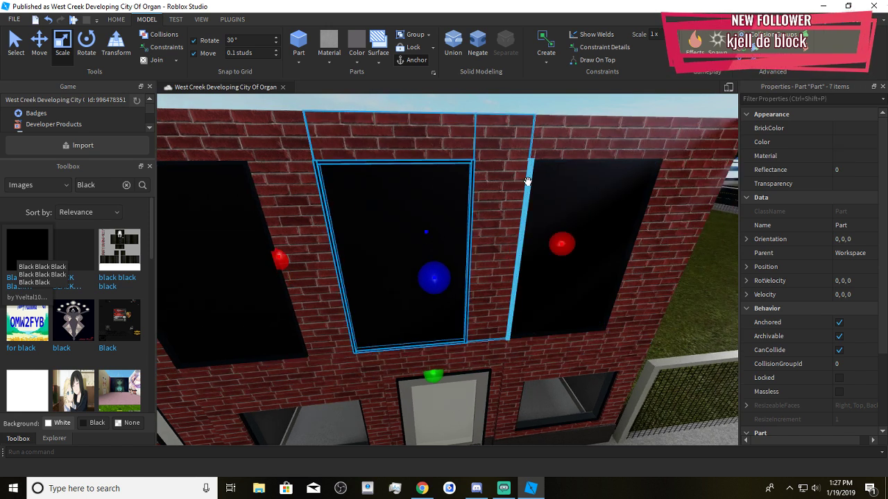
# Add the fourth upper front window's frame pieces, dark pane and adjoining brickwork to the selection
pyautogui.keyDown('ctrl'); pyautogui.click(542, 150); pyautogui.keyUp('ctrl')
pyautogui.keyDown('ctrl'); pyautogui.click(549, 161); pyautogui.keyUp('ctrl')
pyautogui.keyDown('ctrl'); pyautogui.click(554, 172); pyautogui.keyUp('ctrl')
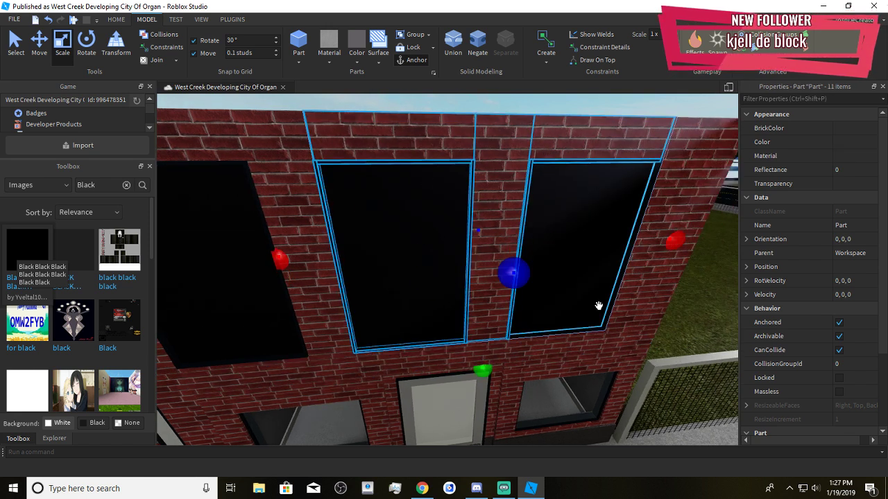
pyautogui.keyDown('ctrl'); pyautogui.click(602, 329); pyautogui.keyUp('ctrl')
pyautogui.keyDown('ctrl'); pyautogui.click(636, 295); pyautogui.keyUp('ctrl')
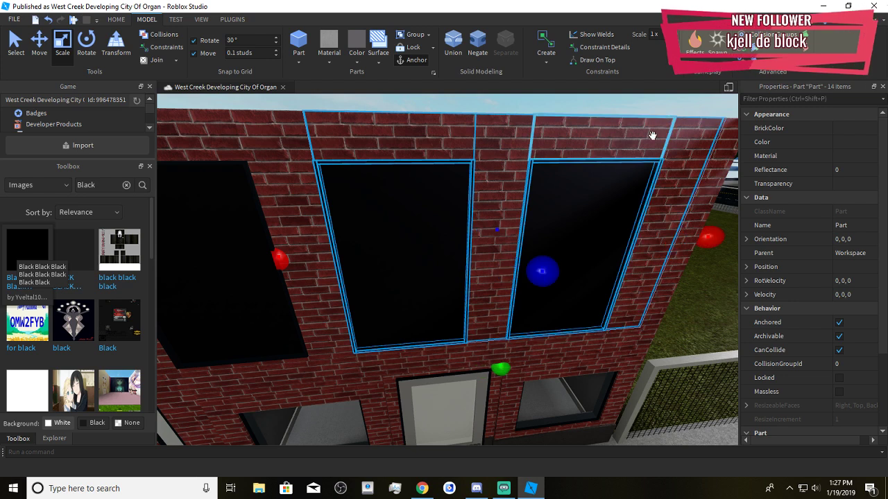
# Group all the front upper-storey window sections of the brick building into one model
pyautogui.hotkey('ctrl', 'g')
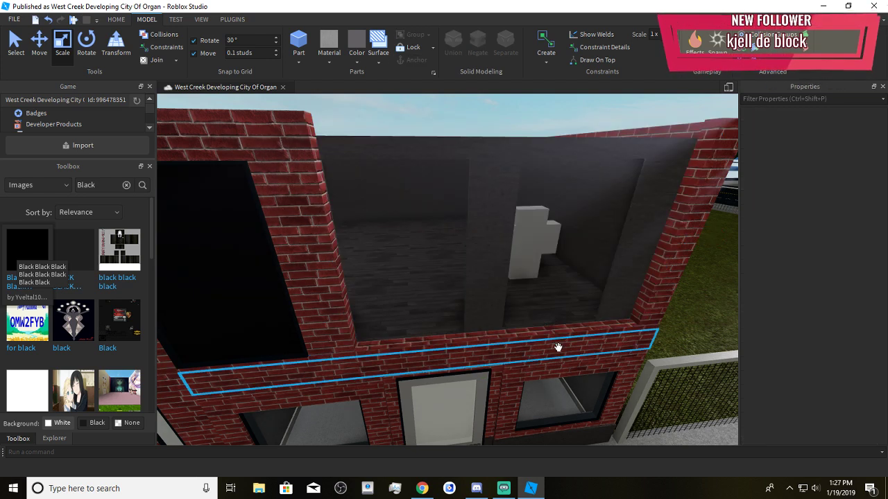
pyautogui.click(559, 368)
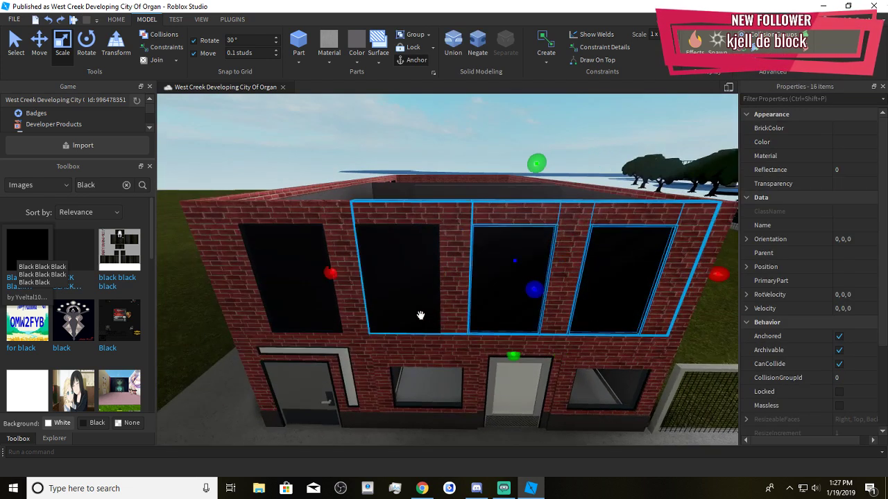
pyautogui.keyDown('ctrl'); pyautogui.click(277, 303); pyautogui.keyUp('ctrl')
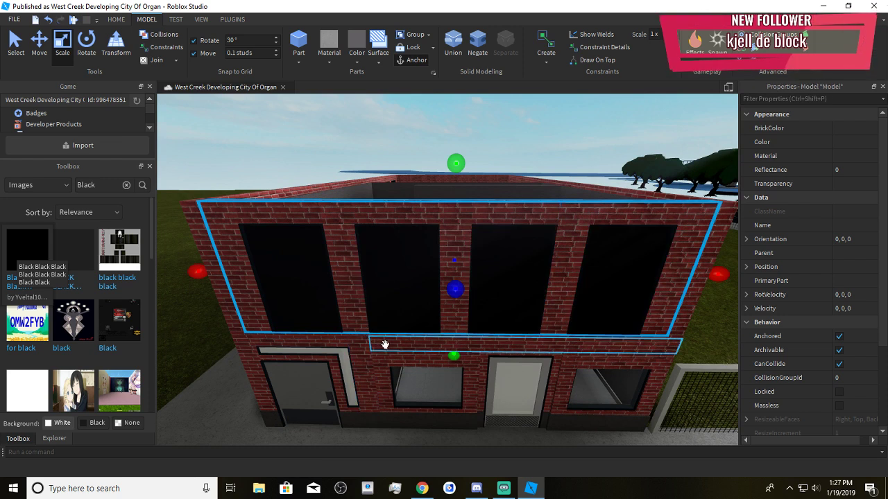
pyautogui.press('Delete')
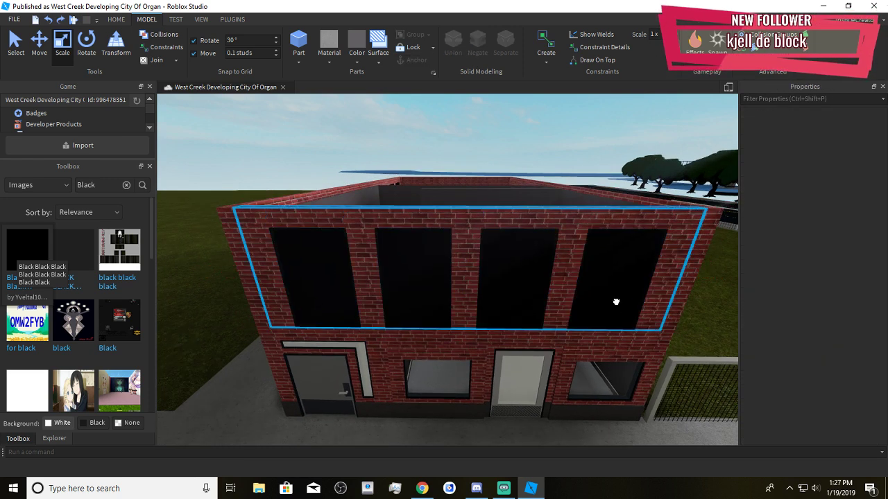
pyautogui.click(693, 335)
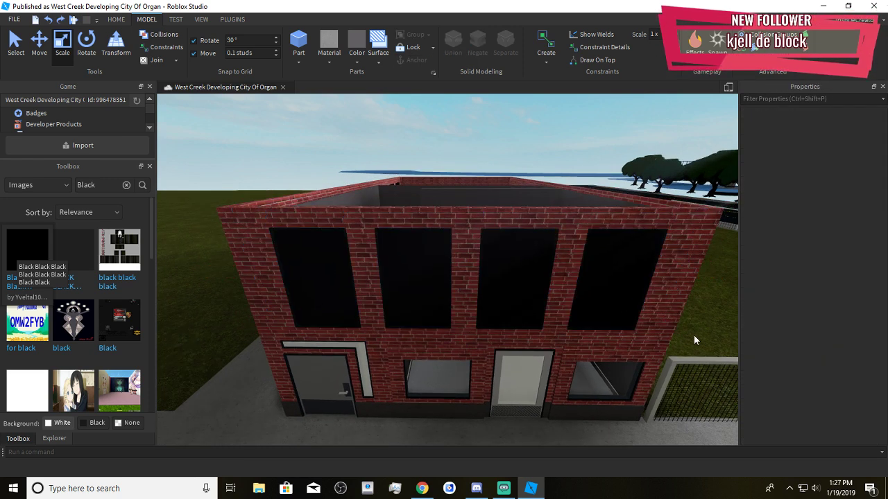
# Group the seven window sections along the building's side wall into one model
pyautogui.press('a')
pyautogui.moveTo(694, 335); pyautogui.dragTo(575, 293, button='right')
pyautogui.click(510, 278)
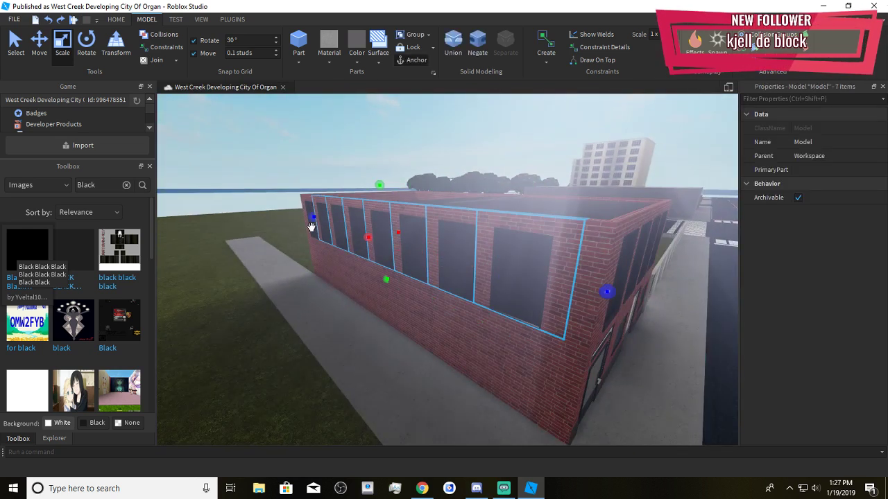
pyautogui.moveTo(478, 308); pyautogui.dragTo(460, 313, button='right')
pyautogui.press('a')
pyautogui.click(347, 378)
pyautogui.press('d')
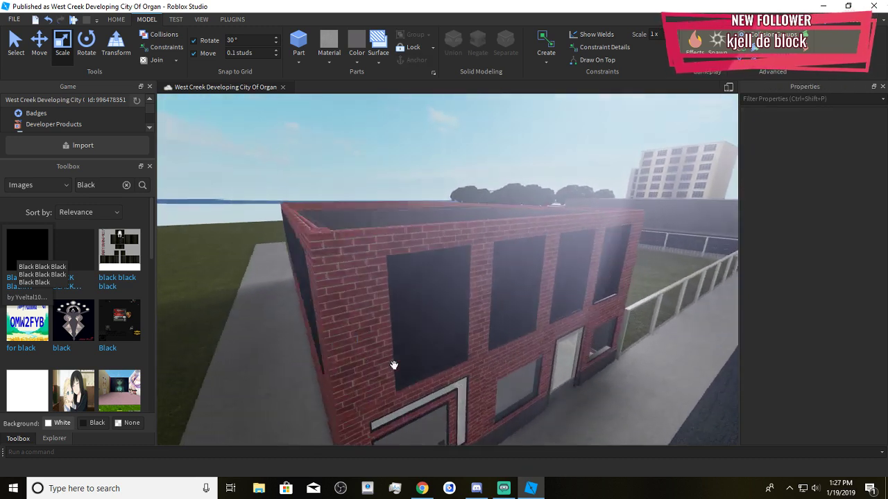
# Duplicate the upper storey's front, side and back walls together and stack the copy on top as a third storey
pyautogui.click(457, 288)
pyautogui.moveTo(329, 225); pyautogui.dragTo(329, 225, button='right')
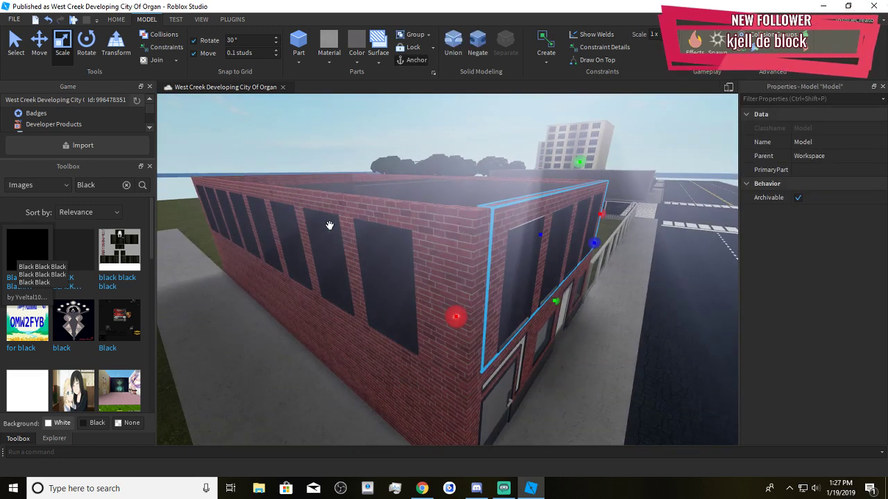
pyautogui.keyDown('shift'); pyautogui.click(428, 270); pyautogui.keyUp('shift')
pyautogui.keyDown('shift'); pyautogui.click(455, 263); pyautogui.keyUp('shift')
pyautogui.scroll(6, 423, 309)
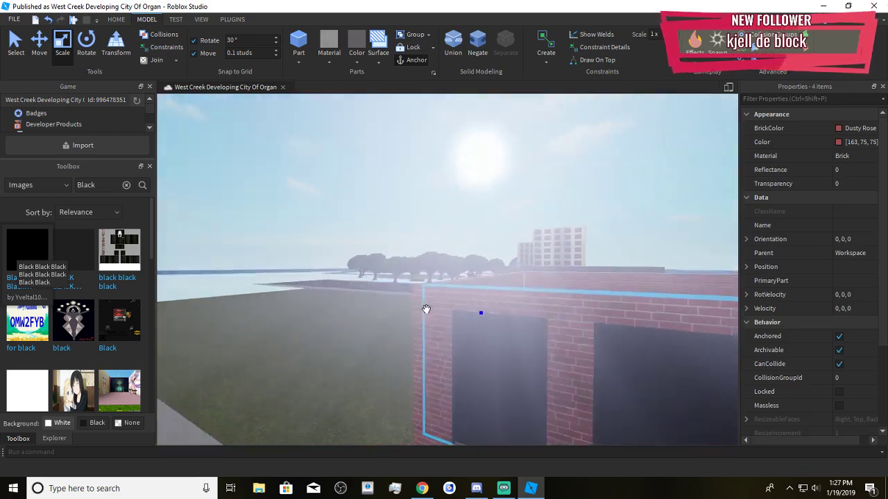
pyautogui.moveTo(425, 309); pyautogui.dragTo(424, 309, button='right')
pyautogui.scroll(-2, 425, 309)
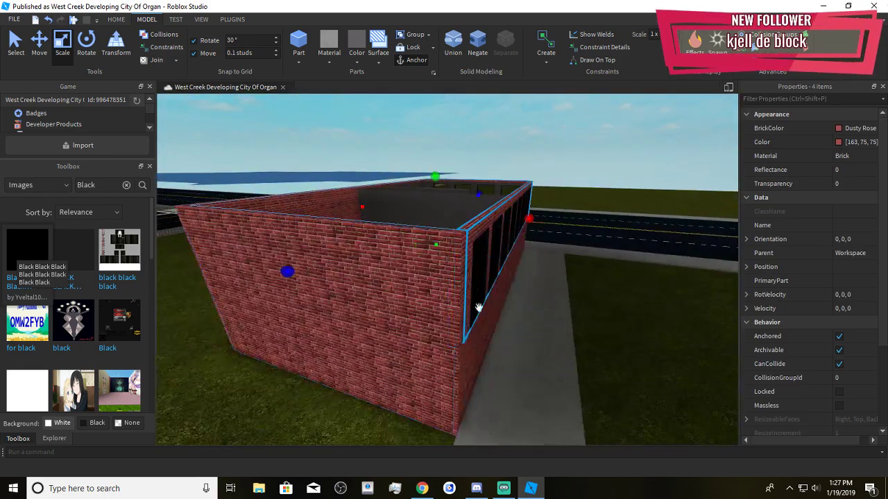
pyautogui.scroll(1, 488, 309)
pyautogui.keyDown('shift'); pyautogui.click(439, 280); pyautogui.keyUp('shift')
pyautogui.moveTo(440, 280)
pyautogui.mouseDown(button='right')
pyautogui.moveTo(433, 283)
pyautogui.moveTo(439, 265)
pyautogui.mouseUp(button='right')
pyautogui.click(43, 43)
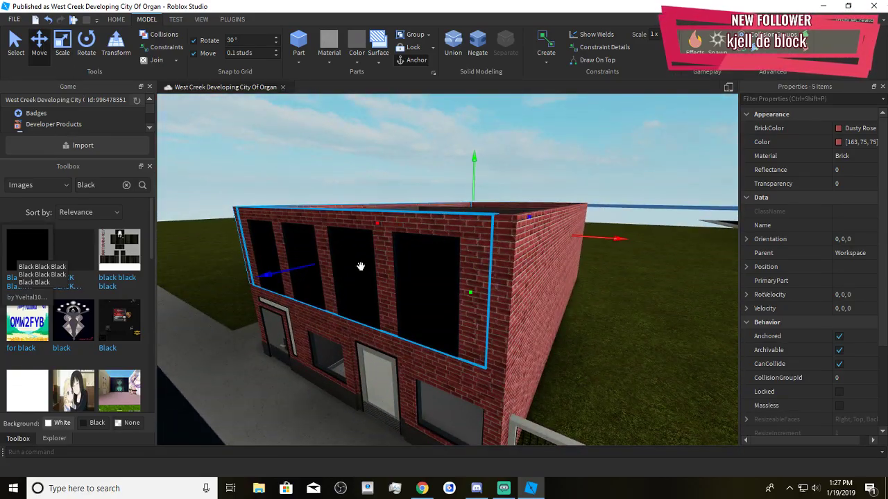
pyautogui.moveTo(468, 294); pyautogui.dragTo(521, 251)
pyautogui.click(627, 326)
pyautogui.moveTo(627, 326); pyautogui.dragTo(626, 326, button='right')
pyautogui.press('w')
pyautogui.press('s')
pyautogui.press('w')
pyautogui.press('s')
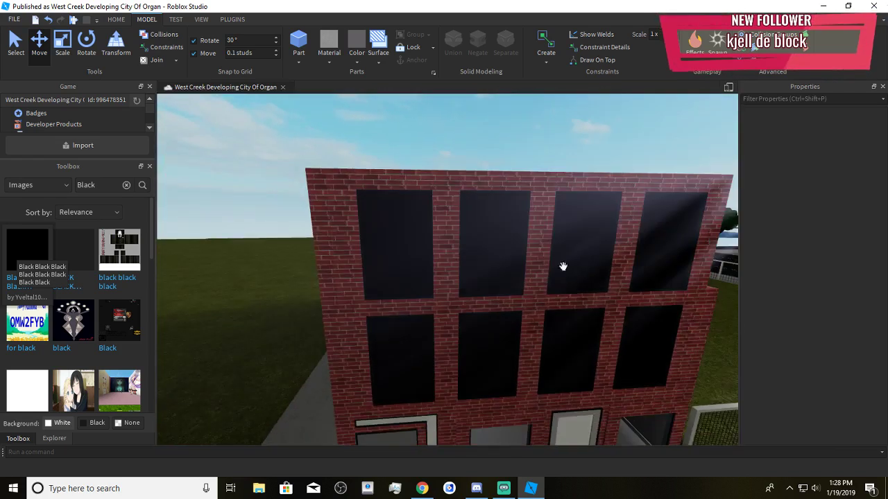
# Expand the top front wall's nested models and delete the black decal from its third window pane
pyautogui.click(562, 265)
pyautogui.press('d')
pyautogui.click(54, 438)
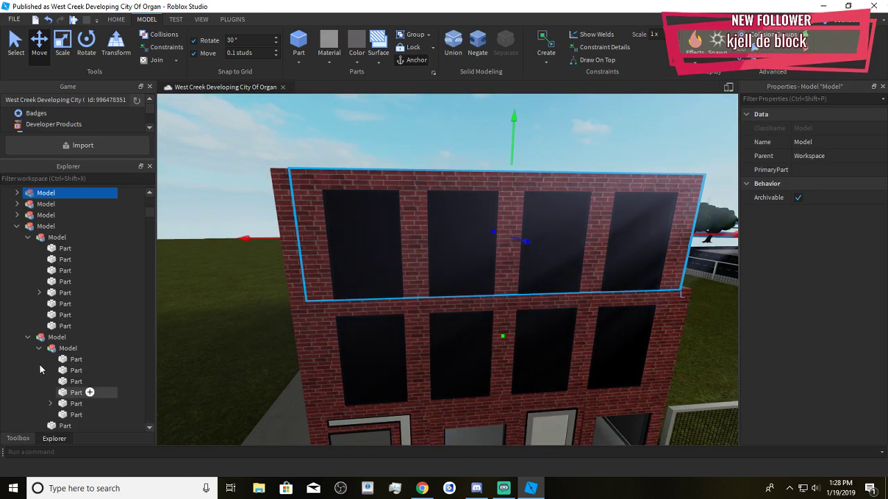
pyautogui.click(16, 226)
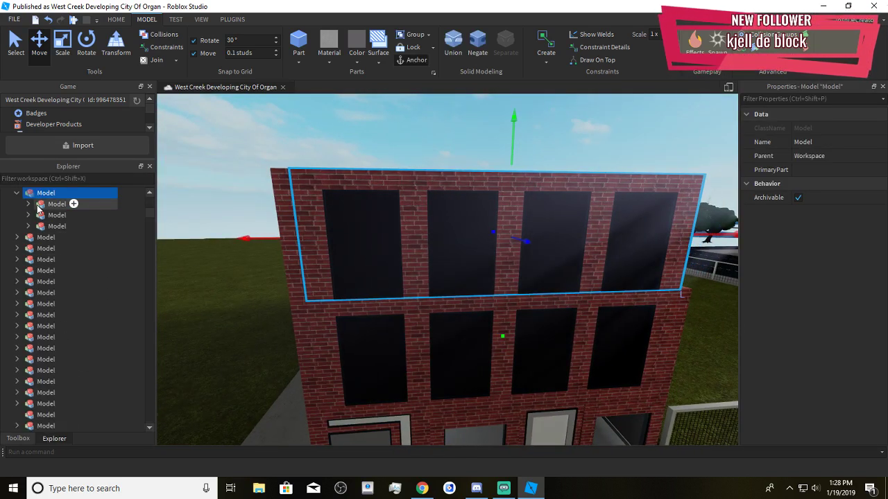
pyautogui.click(28, 203)
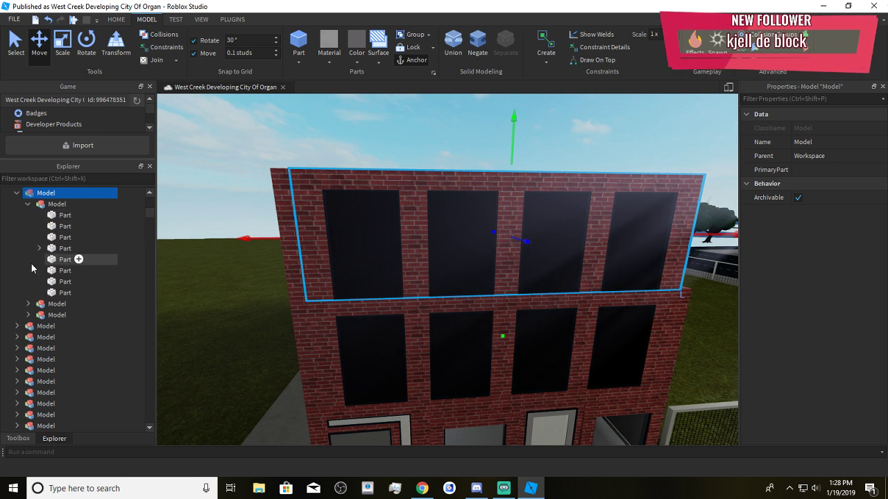
pyautogui.click(29, 304)
pyautogui.click(29, 337)
pyautogui.scroll(-2, 31, 337)
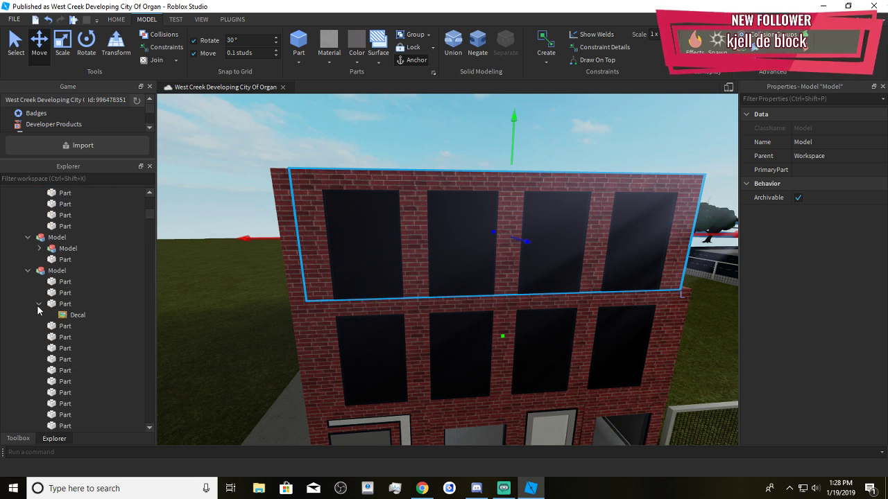
pyautogui.click(61, 313)
pyautogui.press('Delete')
# Delete the black decal from the fourth window pane of the top front wall and collapse its model
pyautogui.scroll(-1, 58, 326)
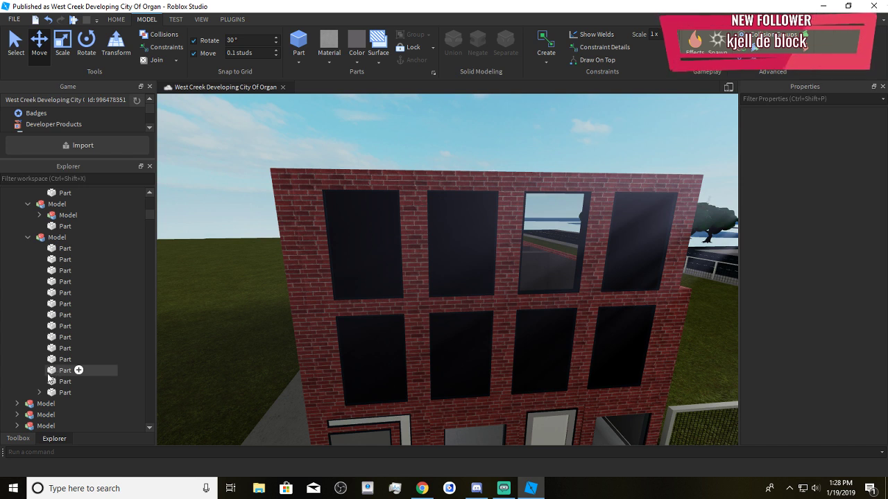
pyautogui.click(61, 403)
pyautogui.press('Delete')
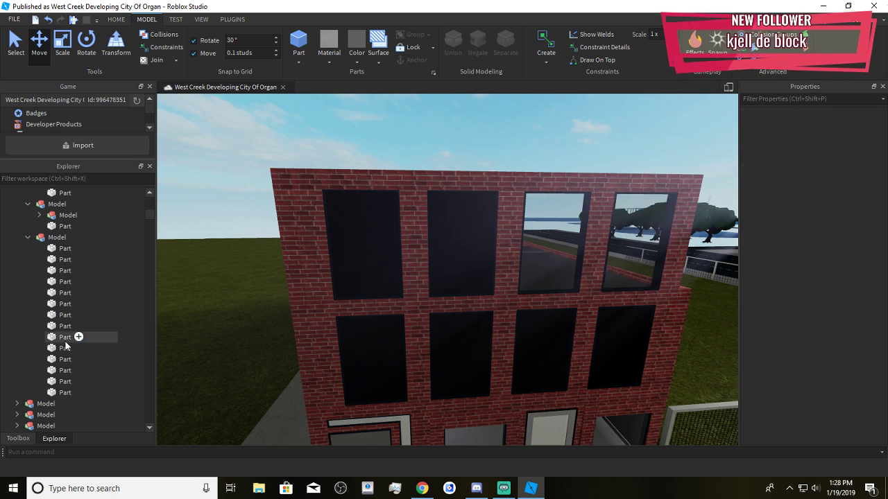
pyautogui.scroll(1, 65, 341)
pyautogui.click(28, 270)
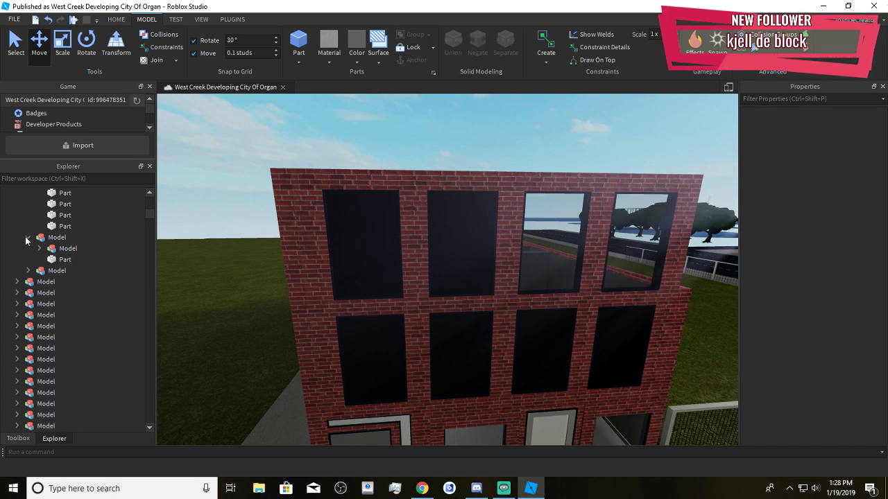
# Delete the black decals from the first two window panes of the top front wall and collapse their models
pyautogui.click(38, 249)
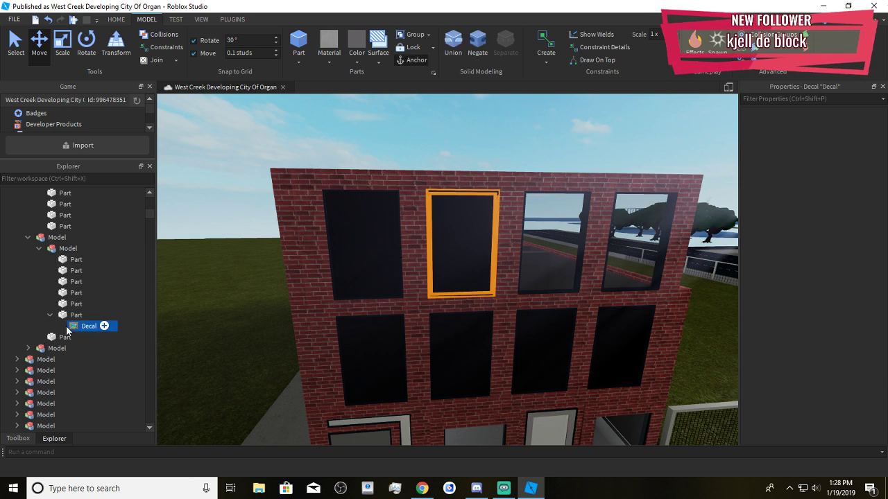
pyautogui.click(27, 237)
pyautogui.scroll(3, 34, 247)
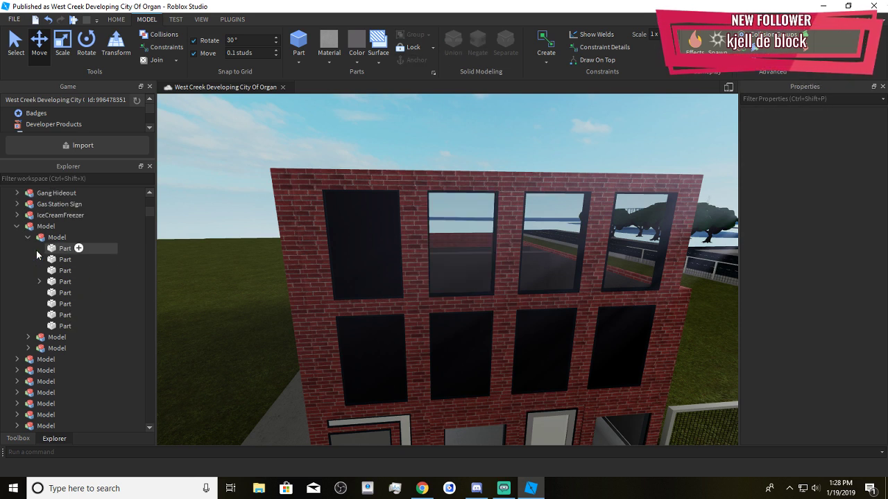
pyautogui.click(75, 292)
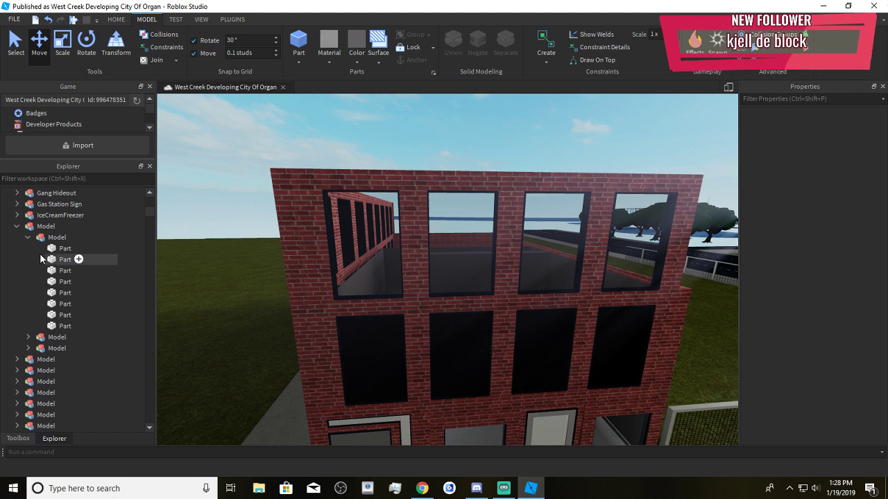
pyautogui.click(28, 237)
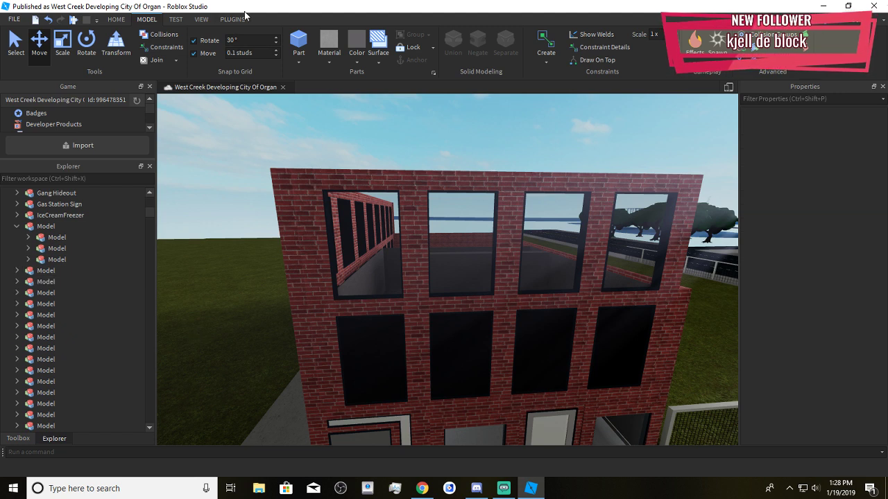
pyautogui.doubleClick(244, 9)
pyautogui.click(672, 8)
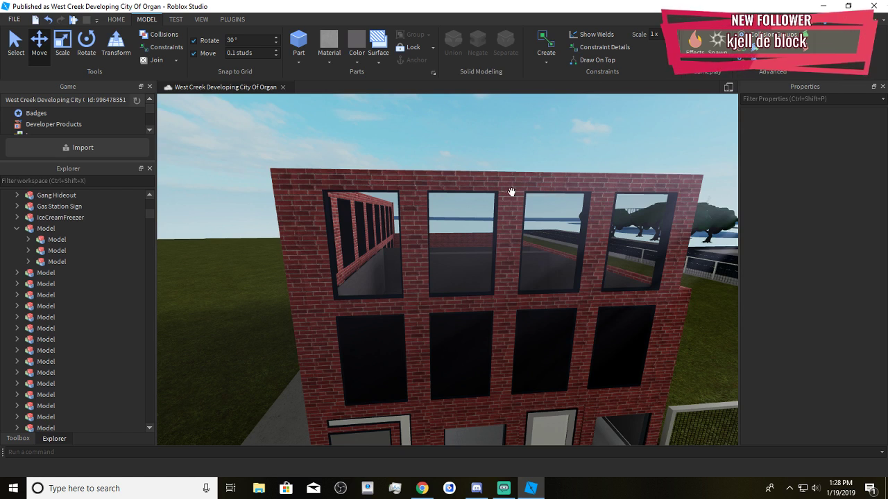
# Set the transparency of the four top-storey front window panes to 0 with the F3X Material tool
pyautogui.click(233, 20)
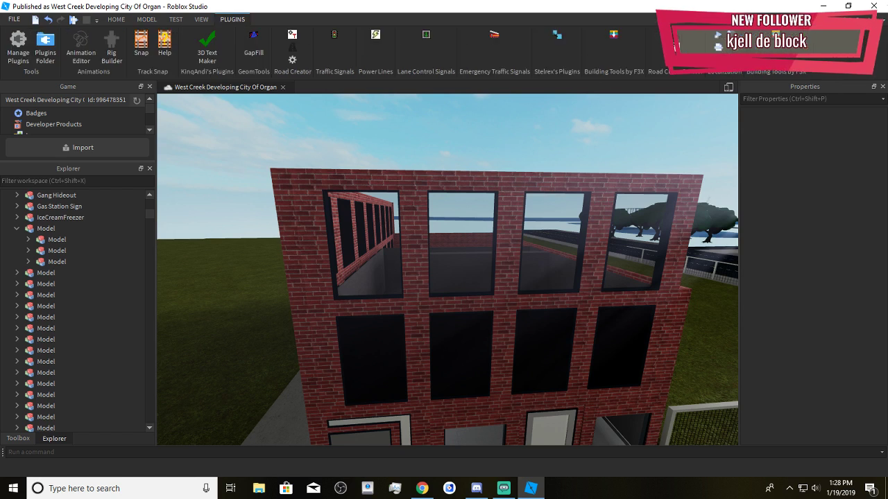
pyautogui.click(776, 36)
pyautogui.click(632, 236)
pyautogui.keyDown('shift'); pyautogui.click(555, 242); pyautogui.keyUp('shift')
pyautogui.keyDown('shift'); pyautogui.click(461, 243); pyautogui.keyUp('shift')
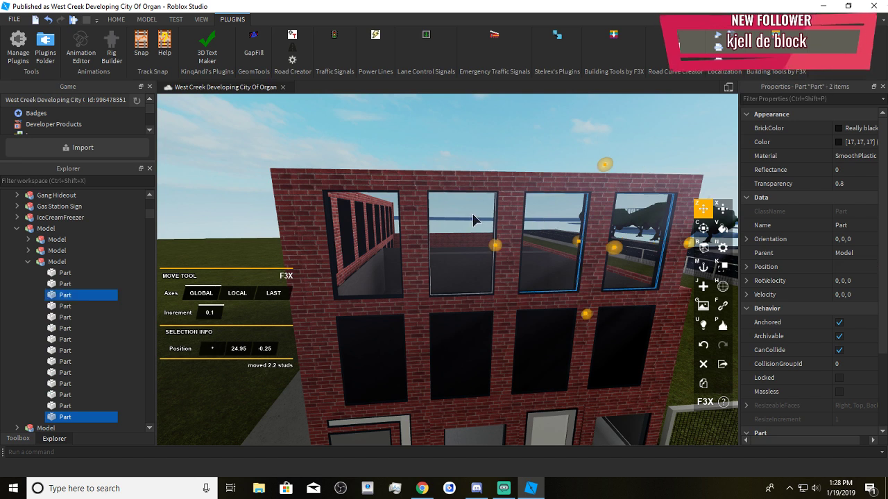
pyautogui.keyDown('shift'); pyautogui.click(364, 243); pyautogui.keyUp('shift')
pyautogui.write('n')
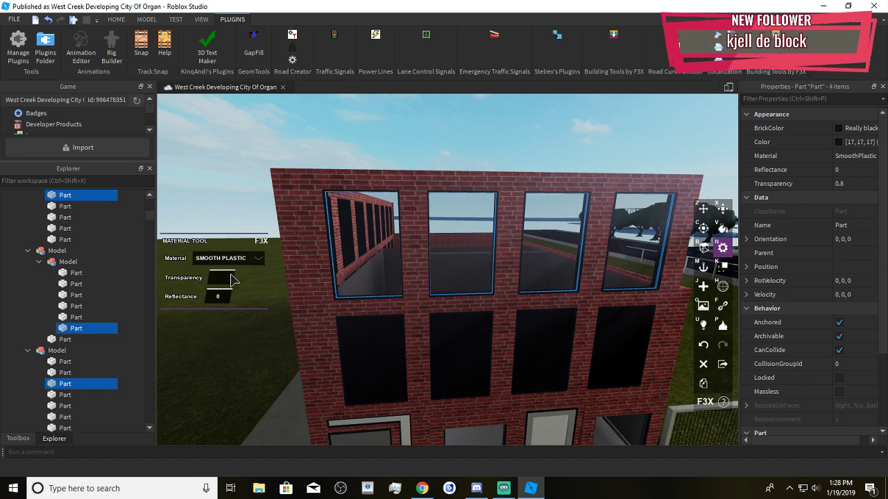
pyautogui.write('0')
pyautogui.press('Return')
# Repaint the four top-storey front window panes in a dark palette colour with the F3X Paint tool
pyautogui.press('v')
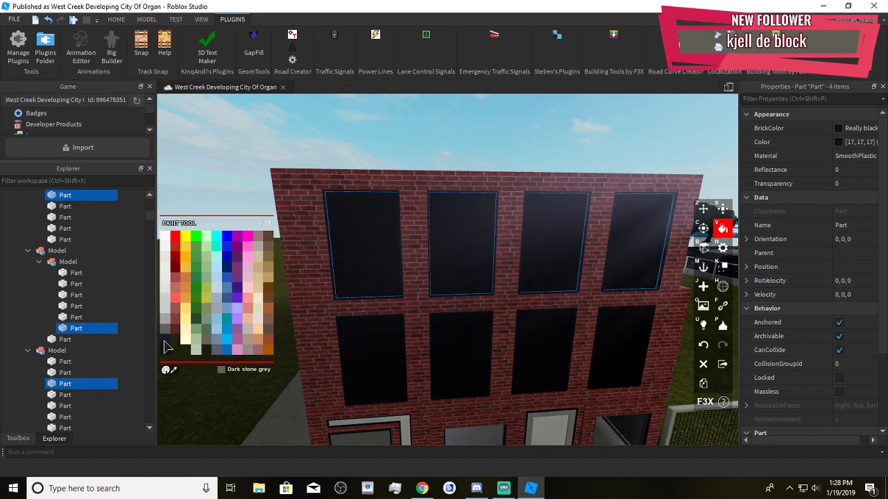
pyautogui.moveTo(393, 365); pyautogui.dragTo(394, 366, button='right')
pyautogui.click(205, 334)
pyautogui.moveTo(384, 319); pyautogui.dragTo(383, 320, button='right')
pyautogui.press('z')
pyautogui.click(304, 365)
pyautogui.click(380, 324)
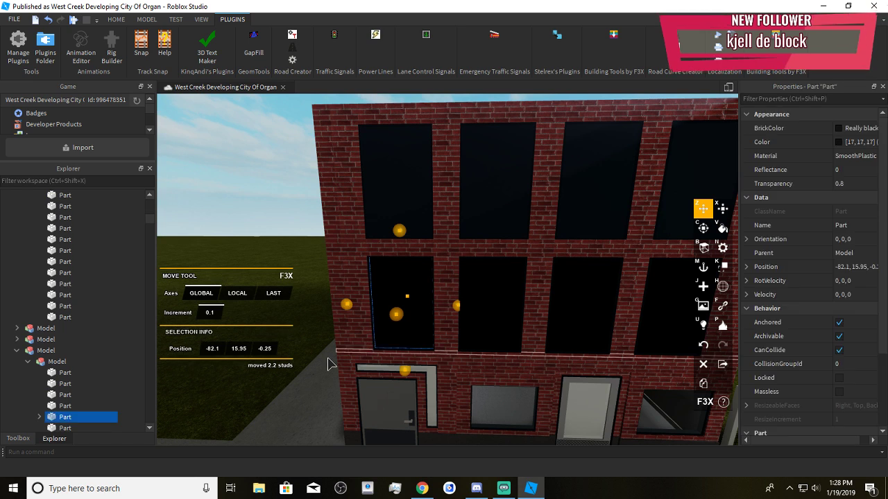
pyautogui.click(251, 409)
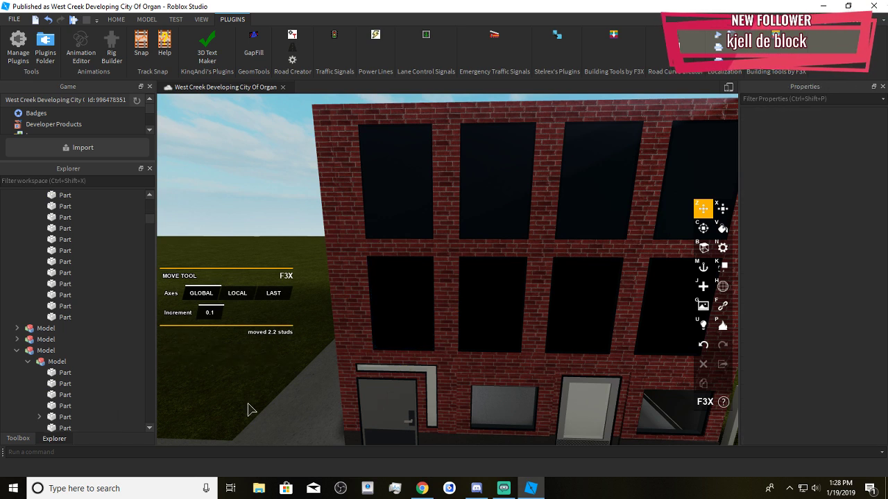
pyautogui.press('a')
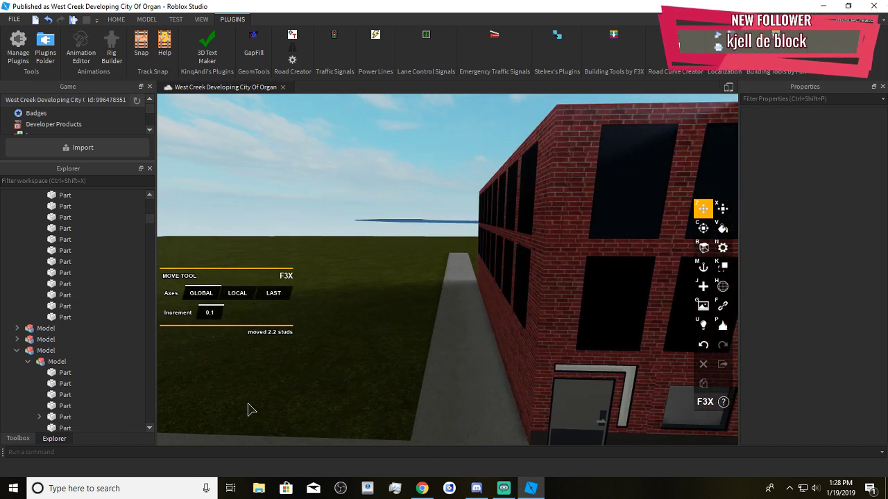
pyautogui.moveTo(400, 322); pyautogui.dragTo(400, 322, button='right')
pyautogui.scroll(-4, 400, 322)
pyautogui.scroll(3, 431, 340)
pyautogui.click(608, 294)
pyautogui.keyDown('shift'); pyautogui.click(522, 251); pyautogui.keyUp('shift')
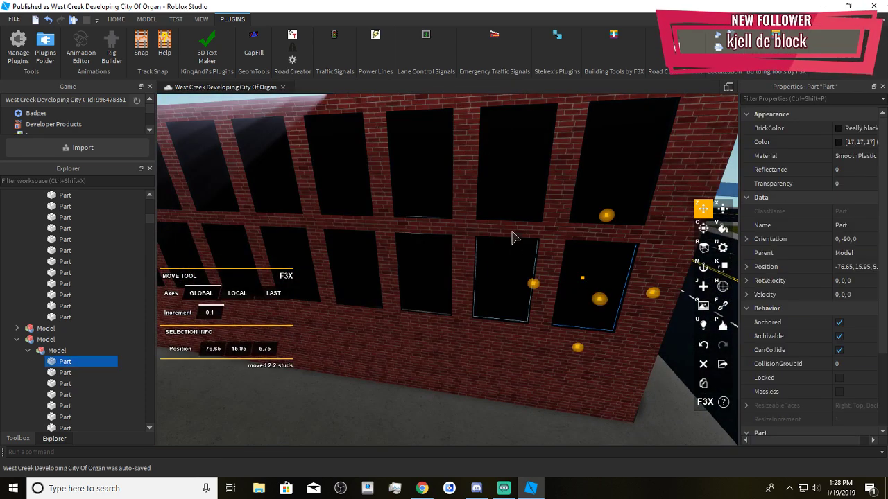
pyautogui.keyDown('shift'); pyautogui.click(517, 187); pyautogui.keyUp('shift')
pyautogui.keyDown('shift'); pyautogui.click(588, 172); pyautogui.keyUp('shift')
pyautogui.scroll(-4, 375, 378)
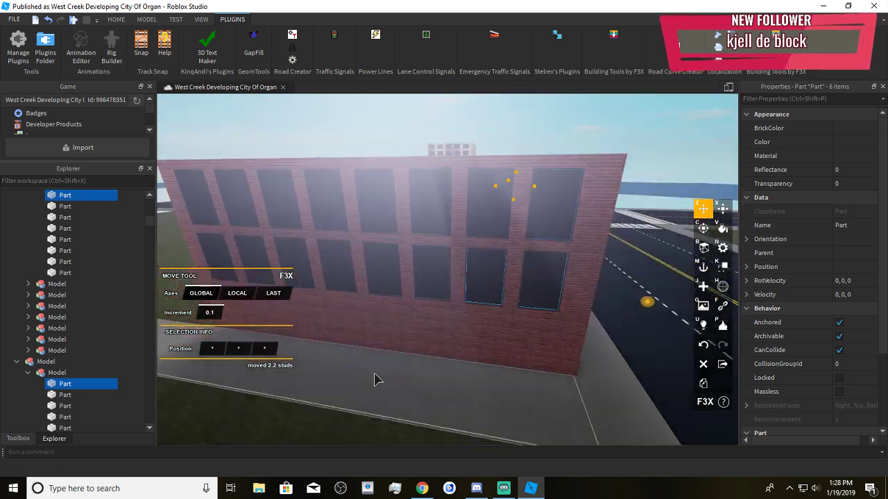
pyautogui.click(381, 418)
# Repaint all sixteen window panes in the two rows of the long side wall Black with the F3X Paint tool
pyautogui.click(545, 275)
pyautogui.click(544, 282)
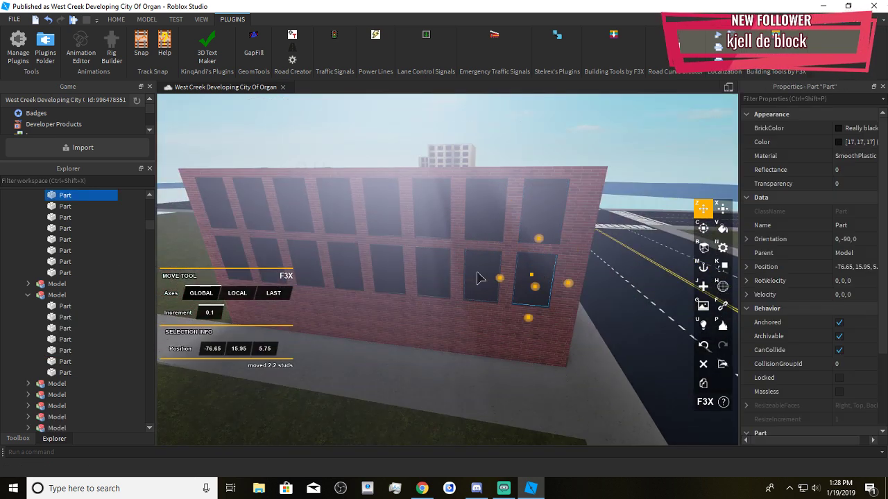
pyautogui.keyDown('shift'); pyautogui.click(477, 277); pyautogui.keyUp('shift')
pyautogui.keyDown('shift'); pyautogui.click(388, 262); pyautogui.keyUp('shift')
pyautogui.keyDown('shift'); pyautogui.click(341, 256); pyautogui.keyUp('shift')
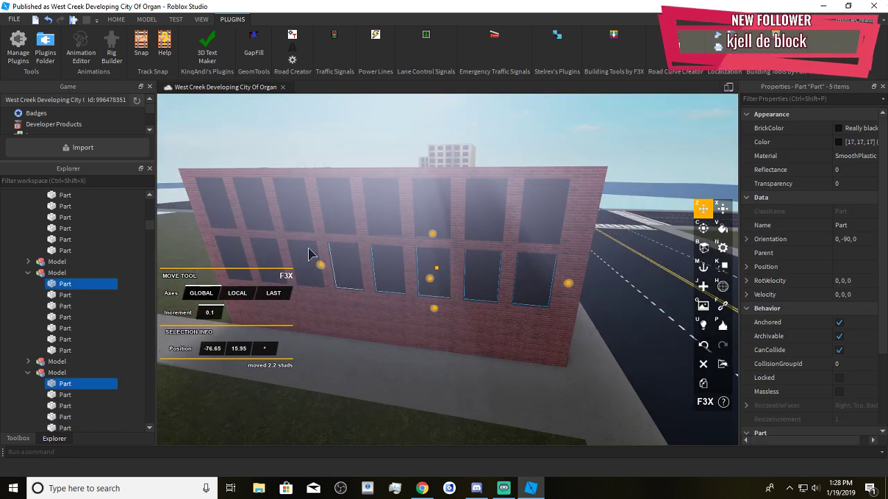
pyautogui.keyDown('shift'); pyautogui.click(300, 254); pyautogui.keyUp('shift')
pyautogui.keyDown('shift'); pyautogui.click(255, 252); pyautogui.keyUp('shift')
pyautogui.keyDown('shift'); pyautogui.click(220, 209); pyautogui.keyUp('shift')
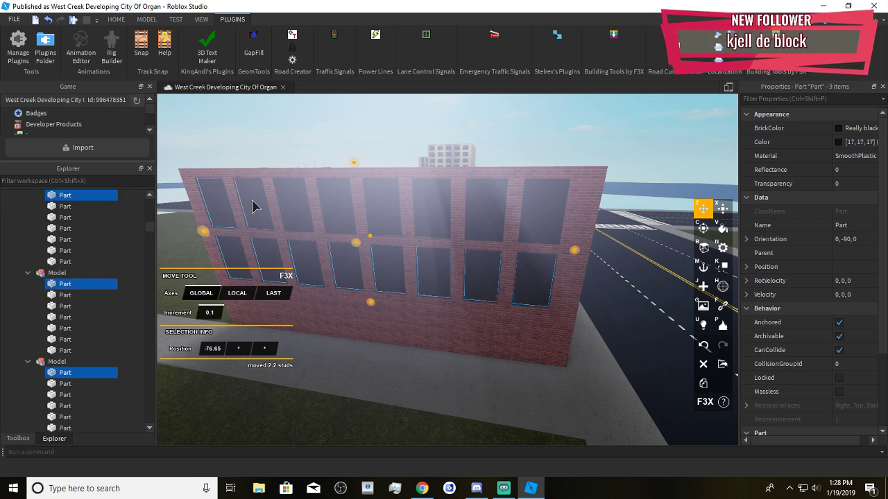
pyautogui.keyDown('shift'); pyautogui.click(299, 202); pyautogui.keyUp('shift')
pyautogui.keyDown('shift'); pyautogui.click(329, 204); pyautogui.keyUp('shift')
pyautogui.keyDown('shift'); pyautogui.click(385, 215); pyautogui.keyUp('shift')
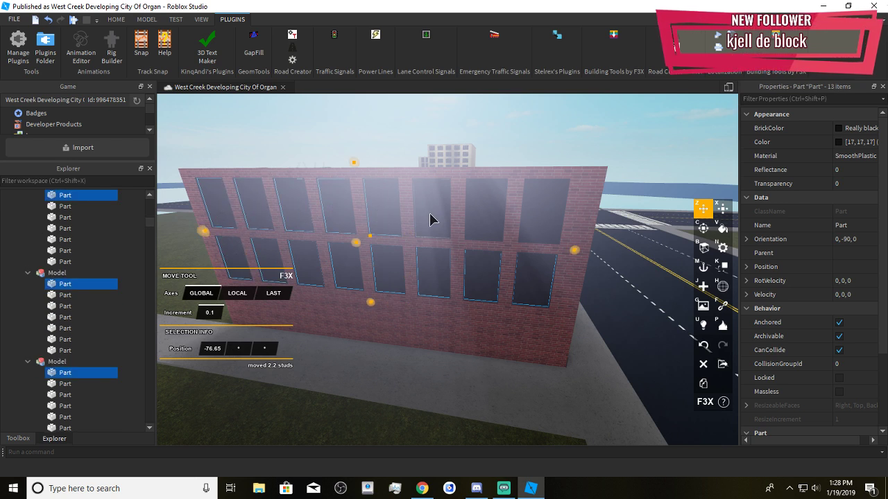
pyautogui.keyDown('shift'); pyautogui.click(317, 349); pyautogui.keyUp('shift')
pyautogui.press('v')
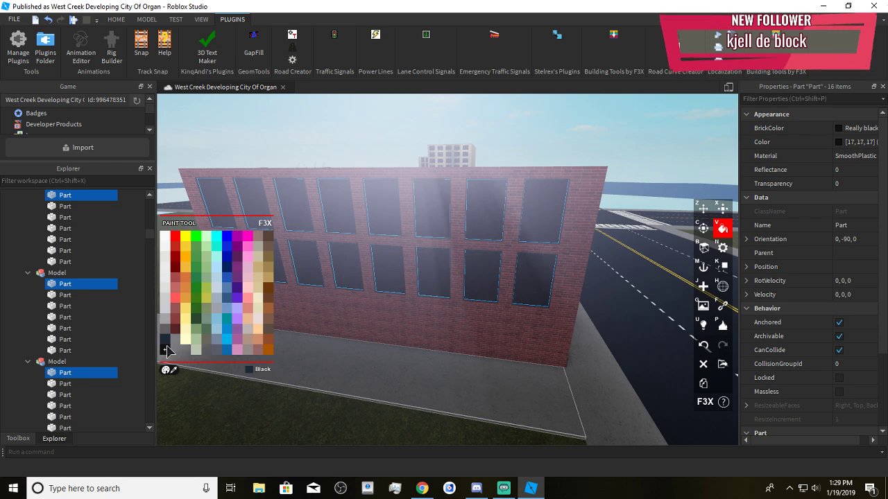
pyautogui.press('z')
pyautogui.click(319, 438)
pyautogui.scroll(4, 419, 368)
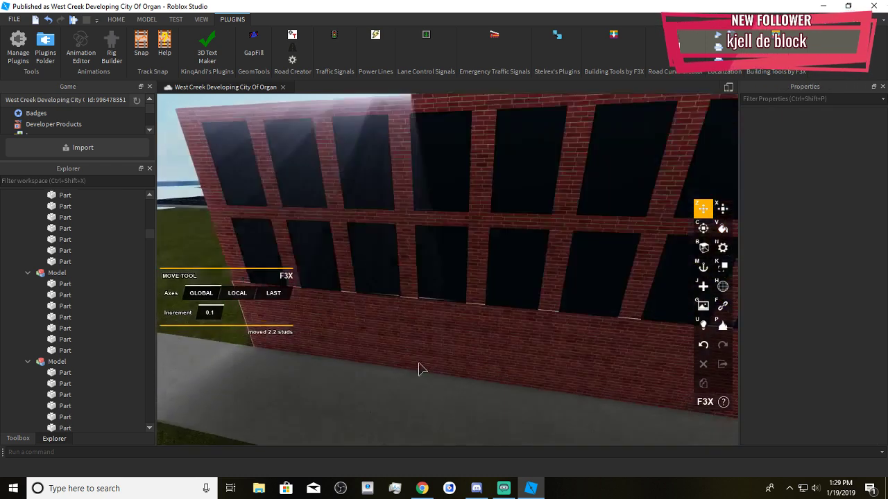
pyautogui.scroll(-5, 495, 393)
pyautogui.scroll(3, 494, 389)
pyautogui.moveTo(494, 388); pyautogui.dragTo(464, 359, button='right')
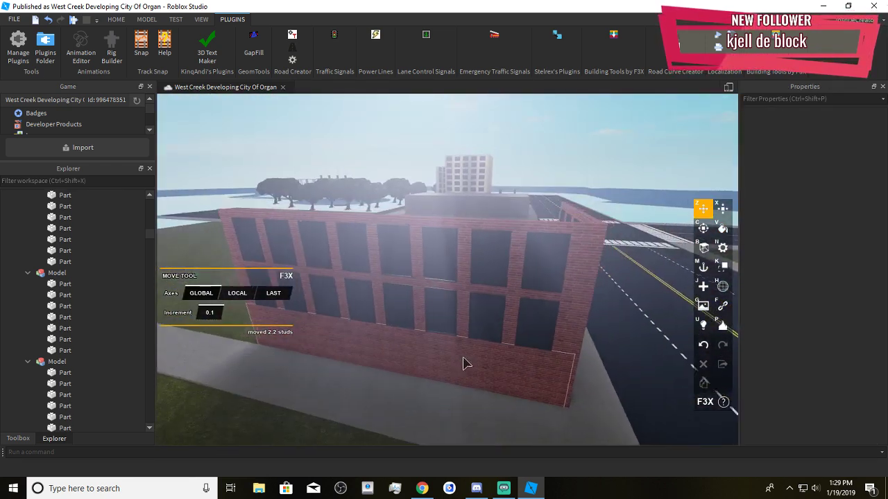
# Group the top-storey window walls of the front and long side with their three brick corner parts into one model
pyautogui.click(787, 32)
pyautogui.click(116, 18)
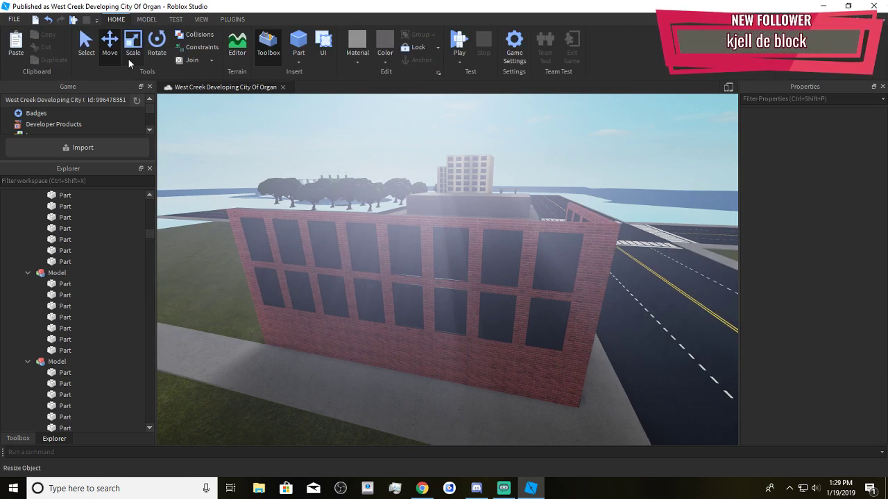
pyautogui.click(451, 309)
pyautogui.scroll(5, 450, 277)
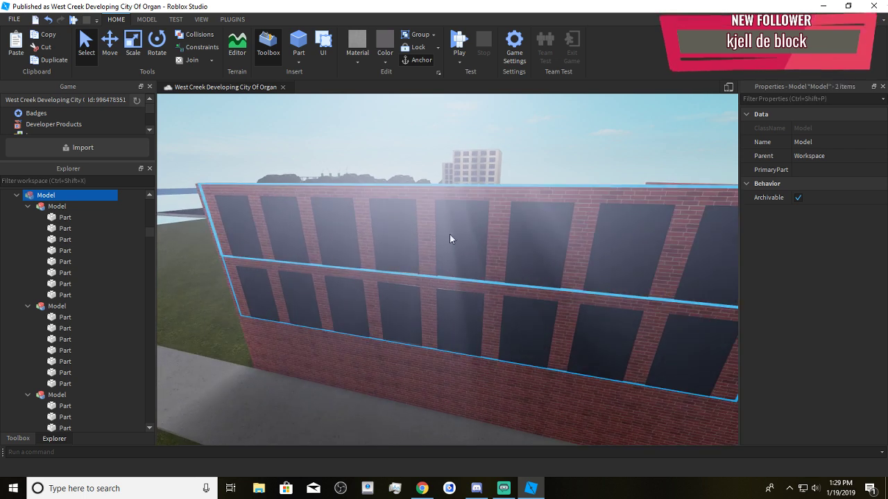
pyautogui.press('d')
pyautogui.moveTo(495, 329); pyautogui.dragTo(486, 332, button='right')
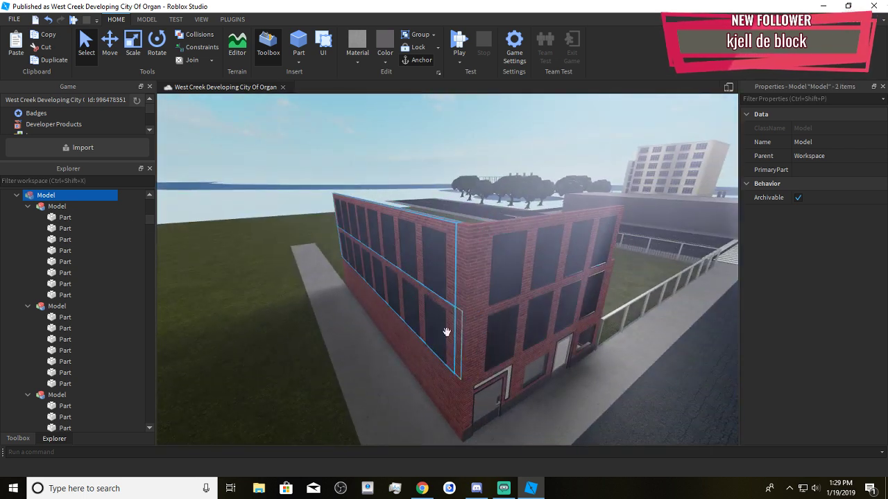
pyautogui.click(487, 172)
pyautogui.click(440, 245)
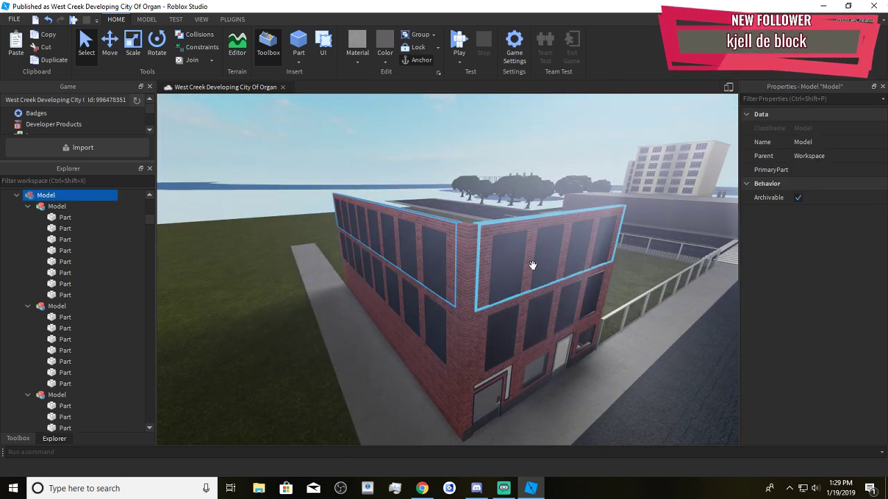
pyautogui.keyDown('ctrl'); pyautogui.click(531, 263); pyautogui.keyUp('ctrl')
pyautogui.click(460, 243)
pyautogui.keyDown('ctrl'); pyautogui.click(472, 241); pyautogui.keyUp('ctrl')
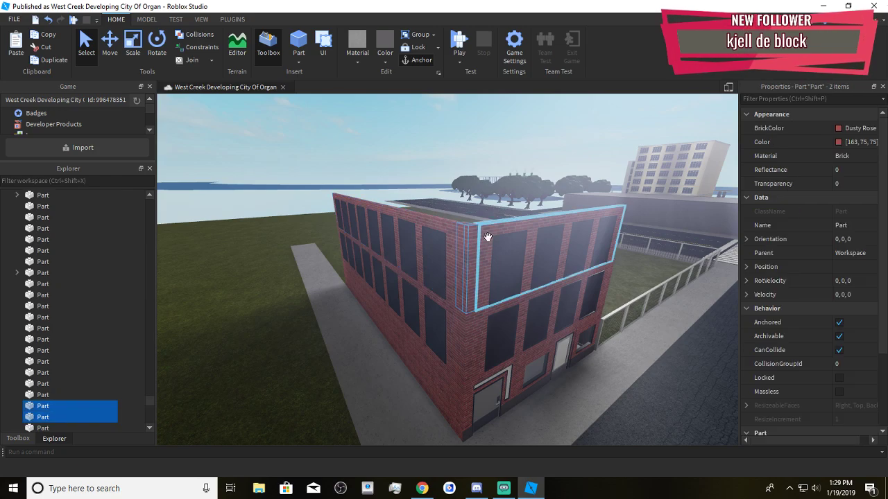
pyautogui.keyDown('ctrl'); pyautogui.click(488, 238); pyautogui.keyUp('ctrl')
pyautogui.keyDown('ctrl'); pyautogui.click(436, 232); pyautogui.keyUp('ctrl')
pyautogui.press('w')
pyautogui.moveTo(398, 259); pyautogui.dragTo(420, 272, button='right')
pyautogui.keyDown('ctrl'); pyautogui.click(333, 312); pyautogui.keyUp('ctrl')
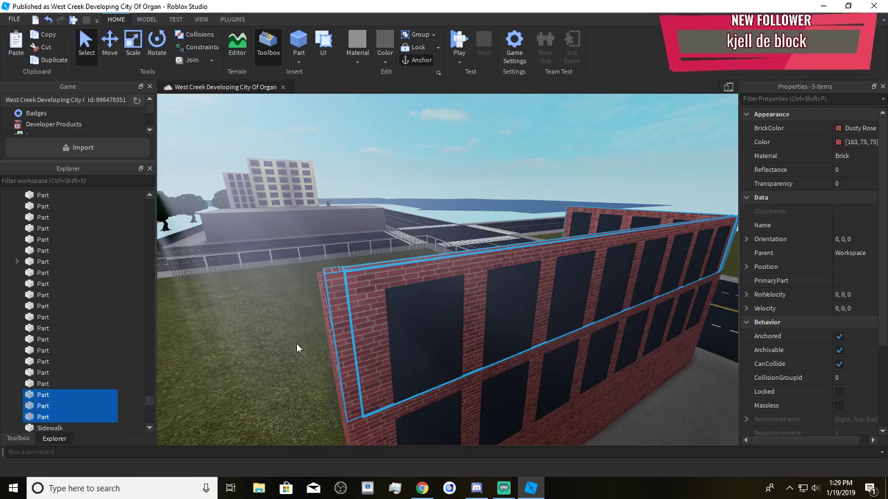
pyautogui.hotkey('ctrl', 'g')
pyautogui.press('a')
pyautogui.moveTo(324, 288); pyautogui.dragTo(402, 359, button='right')
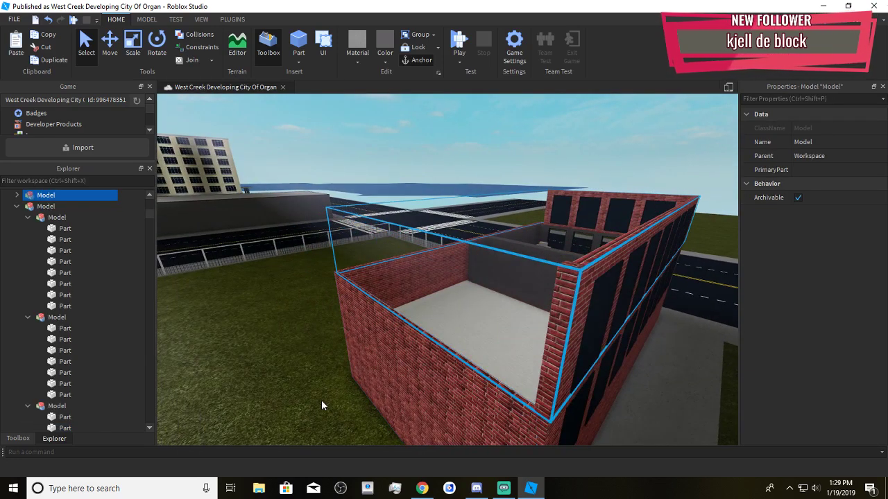
pyautogui.click(321, 401)
pyautogui.moveTo(321, 401); pyautogui.dragTo(324, 405, button='right')
pyautogui.scroll(3, 388, 336)
pyautogui.click(392, 331)
pyautogui.scroll(-3, 395, 324)
pyautogui.scroll(2, 398, 316)
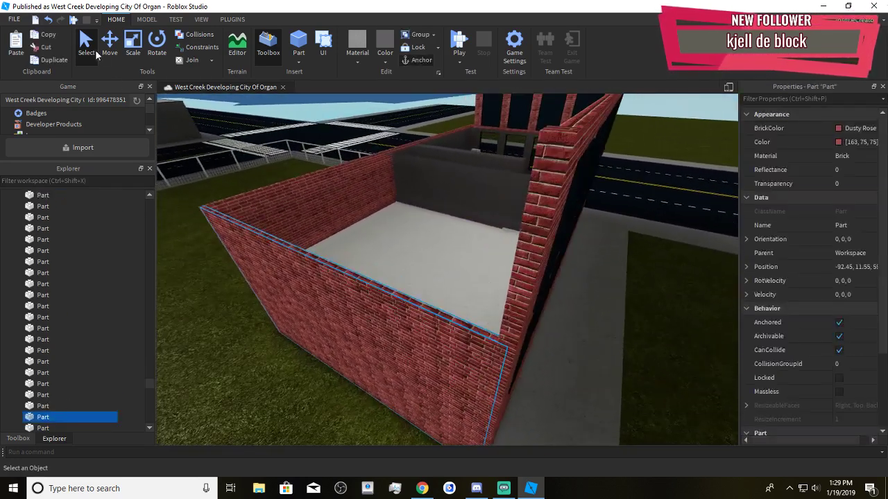
# Duplicate the grouped top storey and move the copy up onto the existing walls as another storey
pyautogui.click(111, 45)
pyautogui.moveTo(333, 254); pyautogui.dragTo(335, 247, button='right')
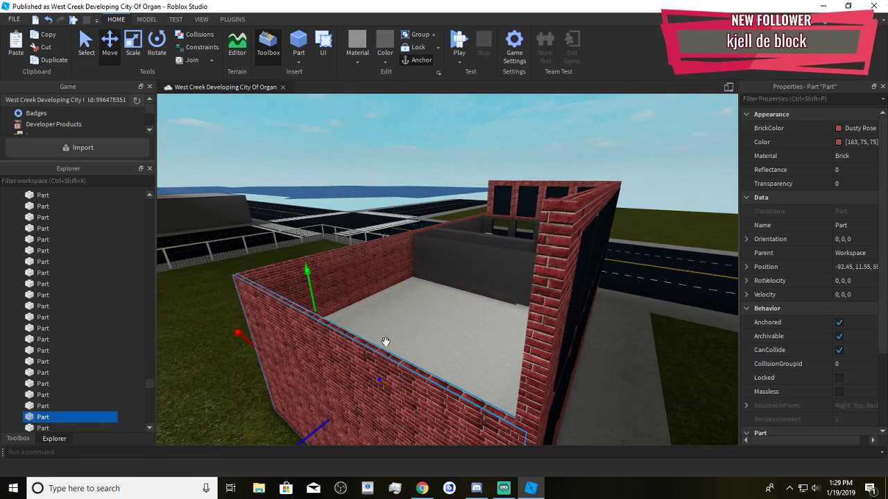
pyautogui.moveTo(386, 342); pyautogui.dragTo(564, 238, button='right')
pyautogui.click(526, 224)
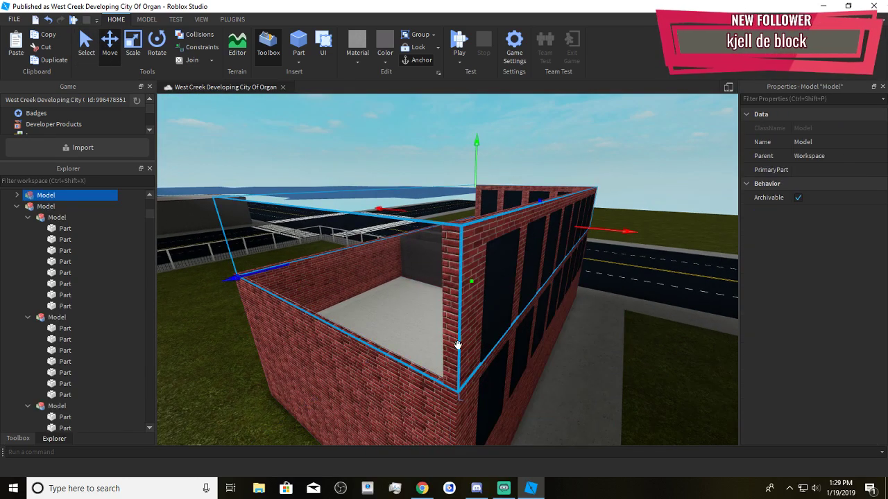
pyautogui.hotkey('ctrl', 'd')
pyautogui.moveTo(470, 283); pyautogui.dragTo(473, 259)
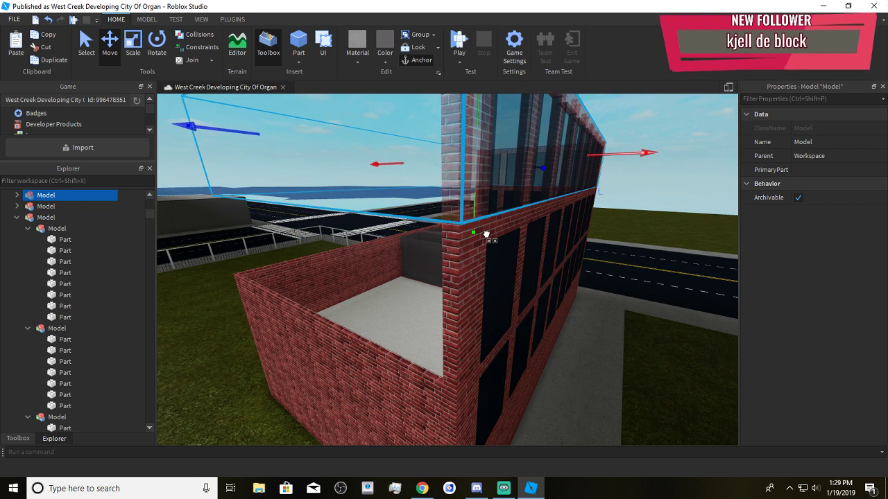
pyautogui.press('s')
pyautogui.press('d')
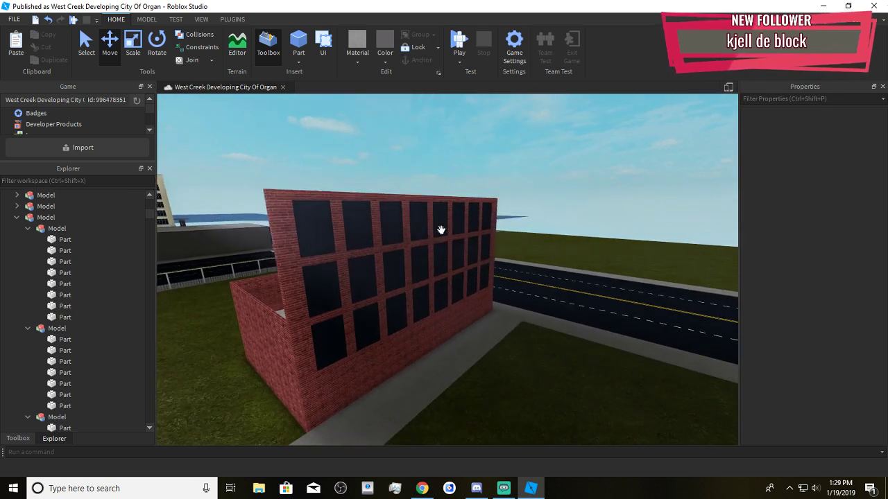
# Duplicate the grouped storey again and stack the copy flush on top as a fourth row of windows
pyautogui.click(439, 229)
pyautogui.press('w')
pyautogui.scroll(8, 486, 319)
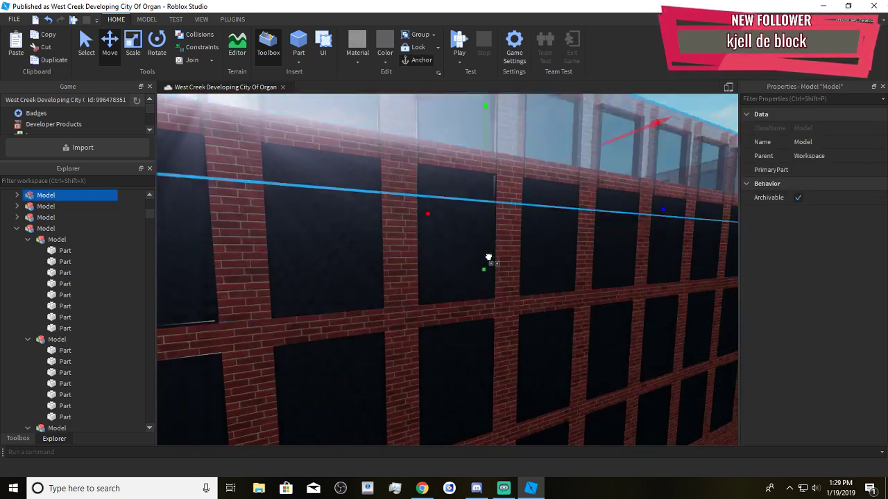
pyautogui.moveTo(494, 244); pyautogui.dragTo(494, 244, button='right')
pyautogui.press('w')
pyautogui.press('s')
pyautogui.scroll(5, 526, 321)
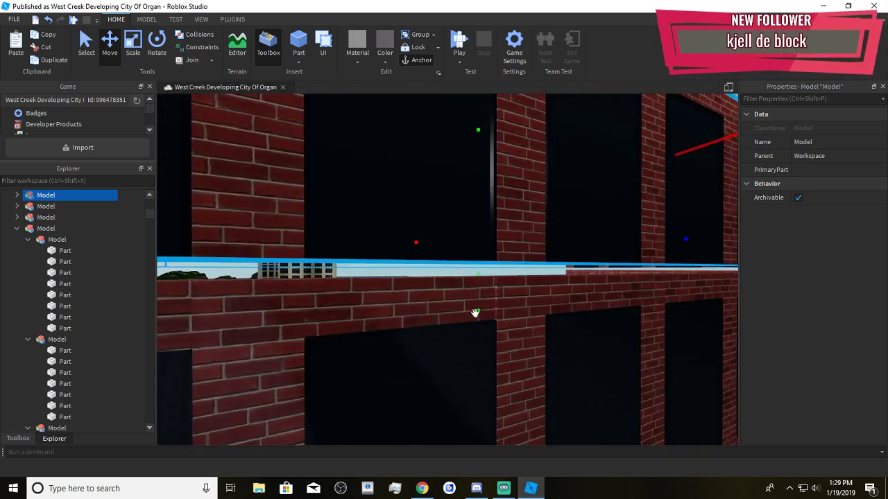
pyautogui.moveTo(476, 310); pyautogui.dragTo(485, 309)
pyautogui.press('Delete')
pyautogui.scroll(-6, 495, 285)
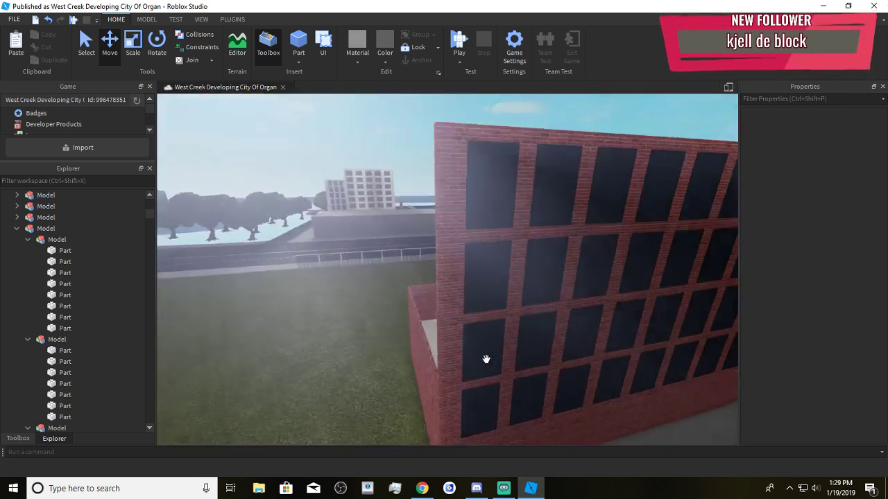
# Scale the plain brick back wall upward until its top edge is flush with the top of the stacked window walls
pyautogui.moveTo(407, 378); pyautogui.dragTo(553, 367, button='right')
pyautogui.click(487, 354)
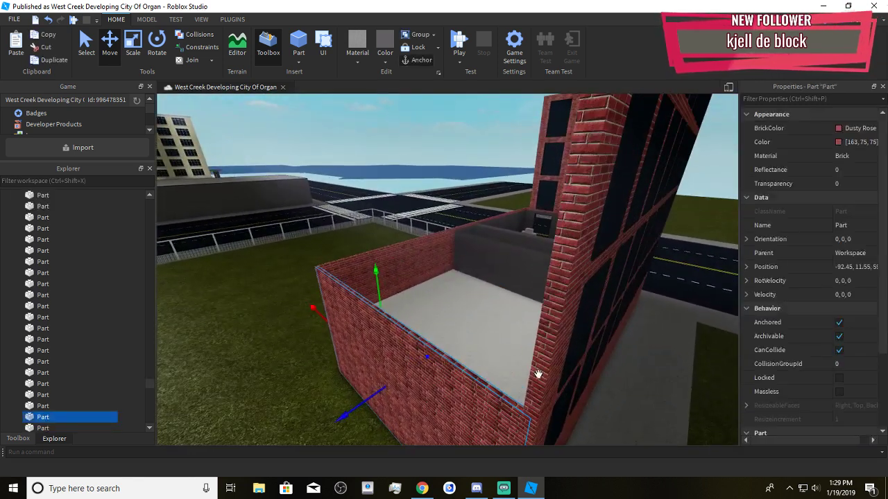
pyautogui.click(536, 374)
pyautogui.click(511, 406)
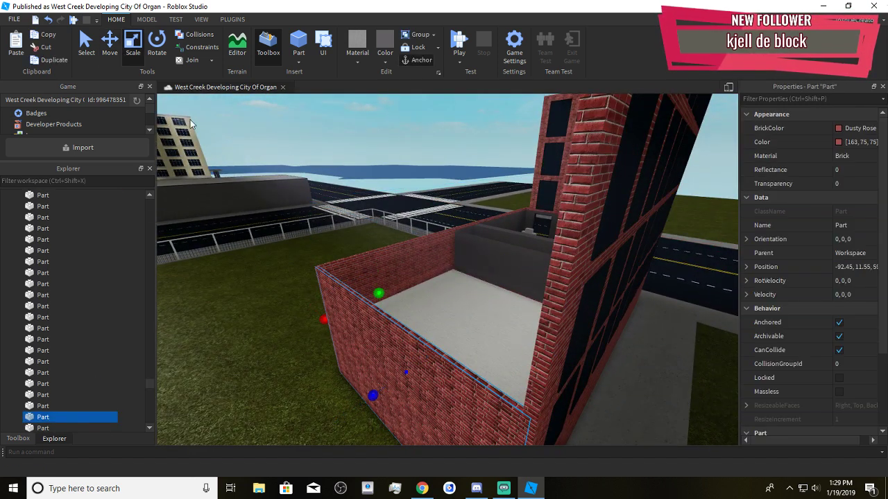
pyautogui.moveTo(376, 291); pyautogui.dragTo(371, 258)
pyautogui.moveTo(372, 258); pyautogui.dragTo(371, 258, button='right')
pyautogui.moveTo(371, 257); pyautogui.dragTo(370, 257)
pyautogui.moveTo(371, 258); pyautogui.dragTo(370, 257, button='right')
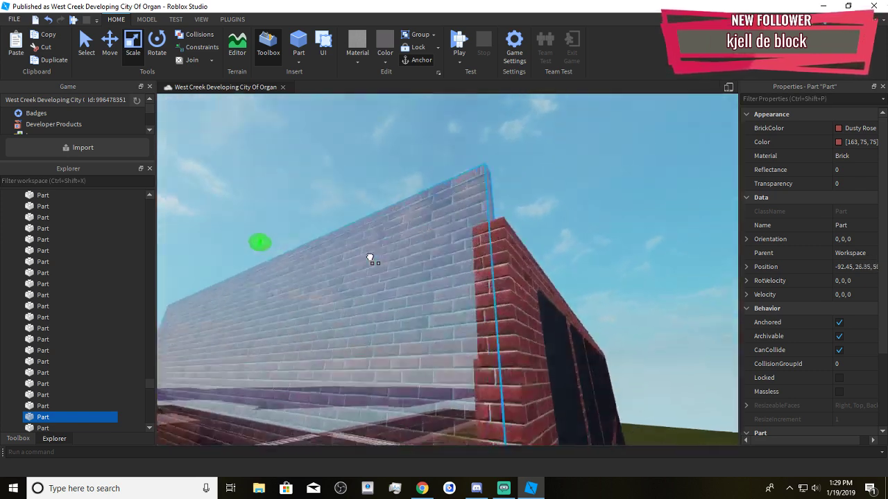
pyautogui.moveTo(369, 257); pyautogui.dragTo(370, 257)
pyautogui.moveTo(369, 257); pyautogui.dragTo(370, 258, button='right')
pyautogui.moveTo(370, 258); pyautogui.dragTo(370, 250)
pyautogui.click(298, 262)
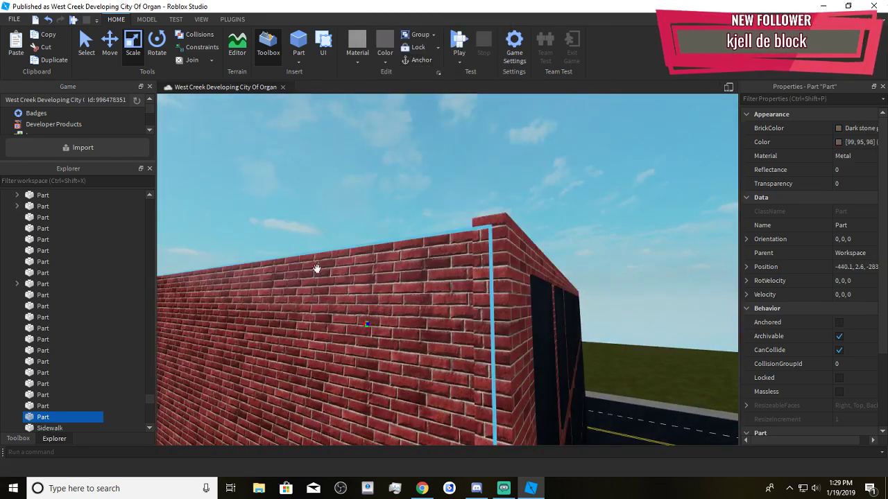
pyautogui.moveTo(227, 232); pyautogui.dragTo(234, 224)
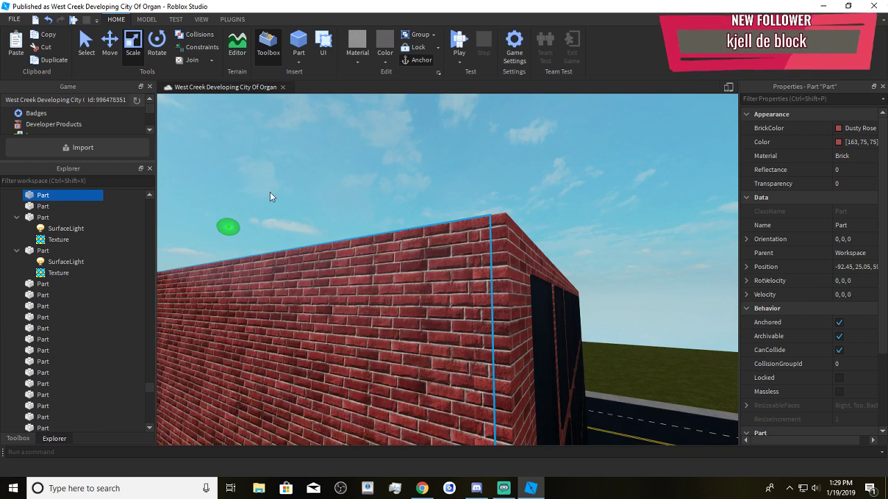
# Delete the small stray dark part lying on the water away from the building
pyautogui.click(271, 193)
pyautogui.moveTo(271, 192); pyautogui.dragTo(278, 202, button='right')
pyautogui.press('s')
pyautogui.press('a')
pyautogui.press('w')
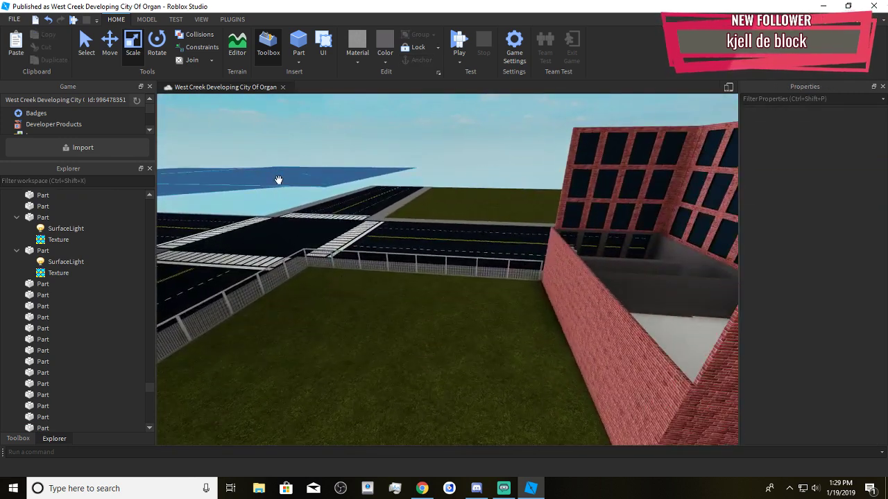
pyautogui.click(280, 181)
pyautogui.click(401, 331)
pyautogui.moveTo(401, 330); pyautogui.dragTo(401, 331, button='right')
pyautogui.press('w')
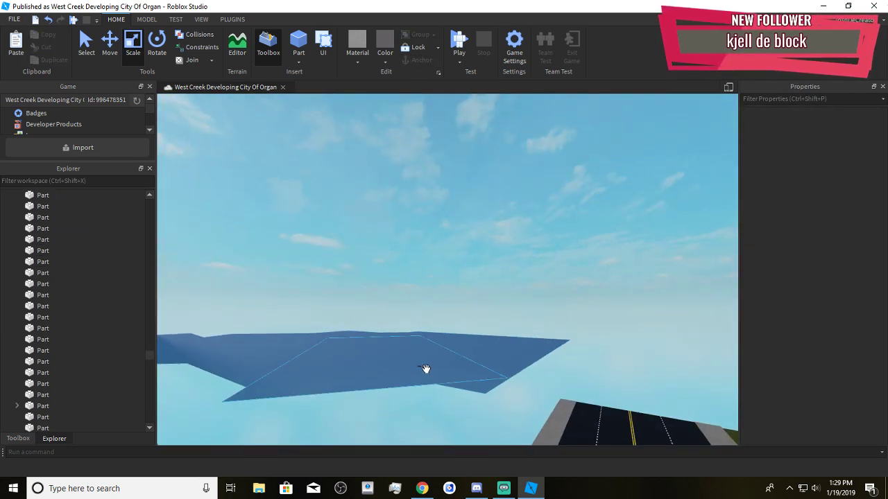
pyautogui.click(427, 369)
pyautogui.press('f')
pyautogui.click(426, 370)
pyautogui.press('w')
pyautogui.moveTo(427, 369); pyautogui.dragTo(427, 368, button='right')
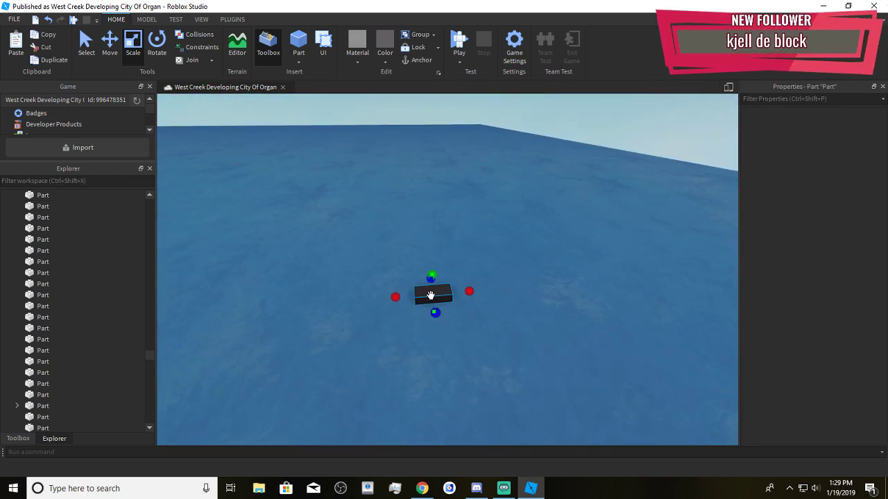
pyautogui.press('Delete')
# Scale the long plain brick side wall facing the grass upward to about the height of the other walls
pyautogui.moveTo(518, 286); pyautogui.dragTo(518, 286, button='right')
pyautogui.press('f')
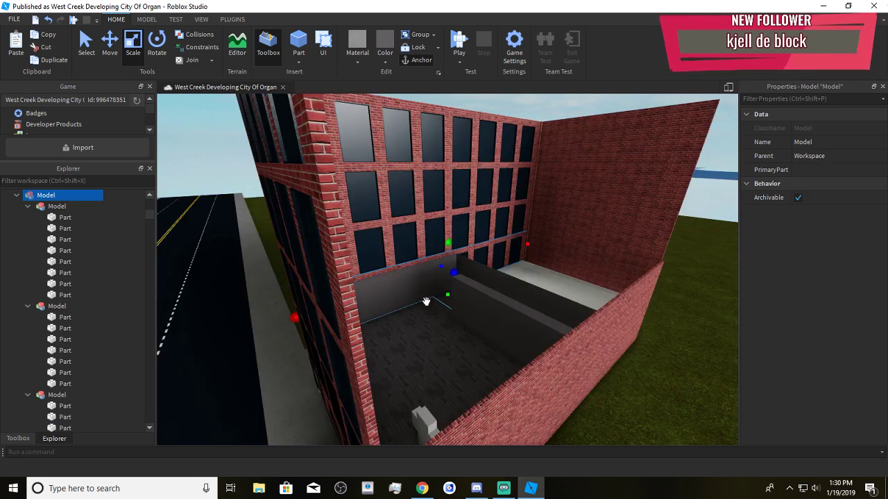
pyautogui.click(548, 373)
pyautogui.press('a')
pyautogui.click(633, 412)
pyautogui.press('d')
pyautogui.click(533, 321)
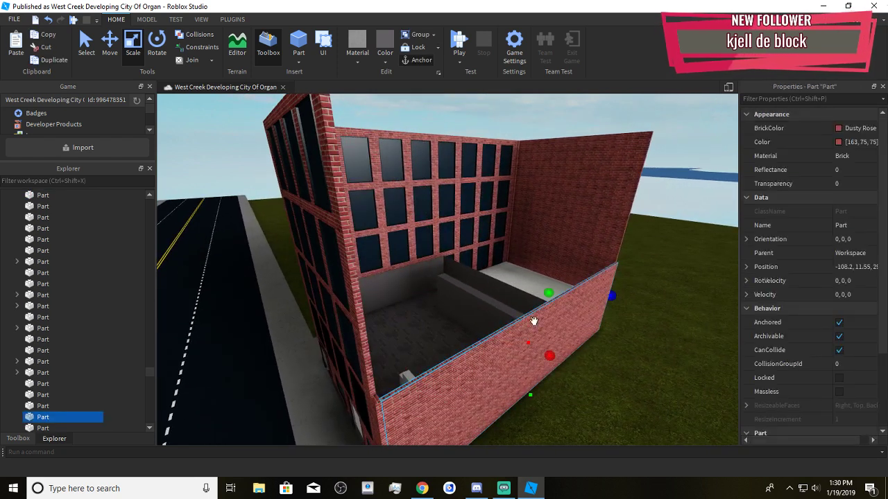
pyautogui.moveTo(547, 293); pyautogui.dragTo(527, 130)
# Fine-tune the height of the long plain side wall to line up its top edge with the adjoining walls
pyautogui.moveTo(537, 203); pyautogui.dragTo(538, 205, button='right')
pyautogui.press('w')
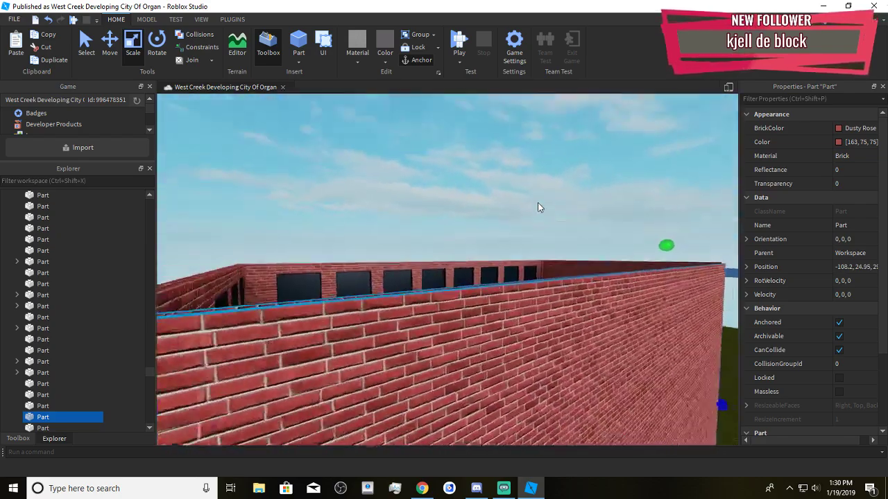
pyautogui.press('s')
pyautogui.moveTo(596, 240); pyautogui.dragTo(621, 309, button='right')
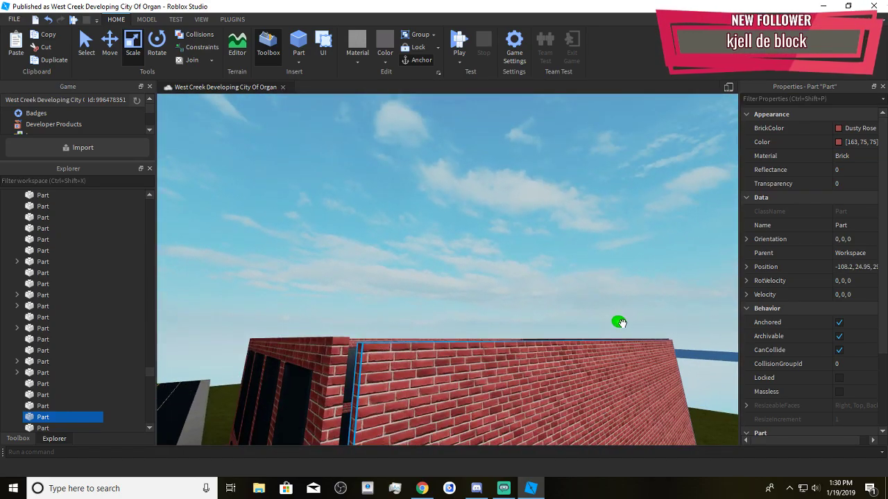
pyautogui.moveTo(622, 323); pyautogui.dragTo(629, 325)
pyautogui.click(610, 306)
pyautogui.moveTo(610, 307); pyautogui.dragTo(611, 306, button='right')
pyautogui.press('w')
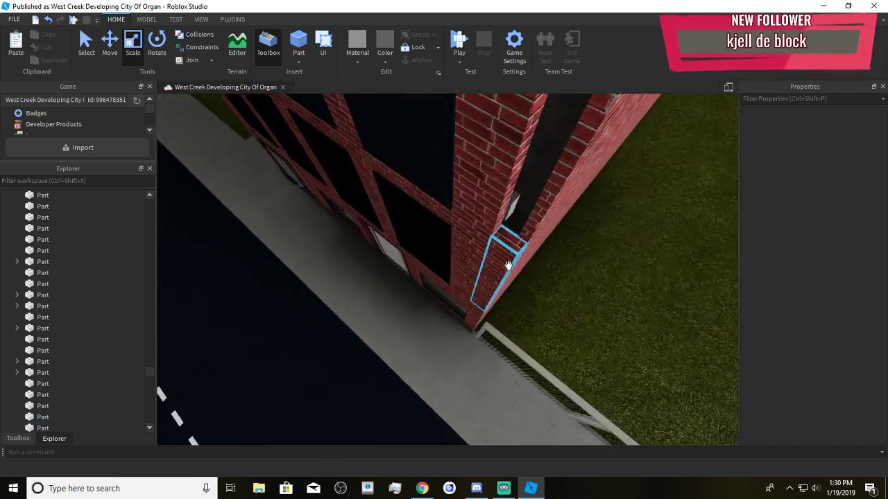
# Scale the narrow brick corner post upward until its top is flush with the adjoining window wall and plain side wall
pyautogui.click(508, 265)
pyautogui.press('s')
pyautogui.moveTo(495, 273); pyautogui.dragTo(495, 271)
pyautogui.moveTo(495, 271); pyautogui.dragTo(495, 271, button='right')
pyautogui.moveTo(495, 271); pyautogui.dragTo(484, 127)
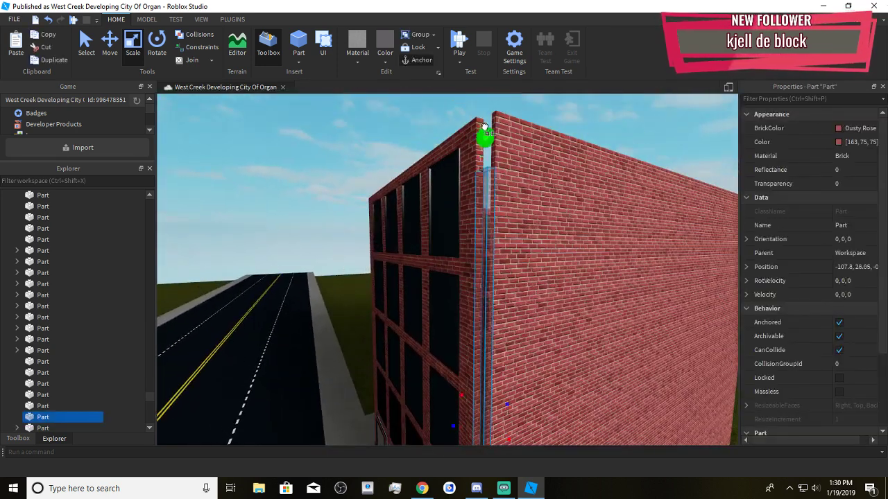
pyautogui.moveTo(507, 151); pyautogui.dragTo(507, 152, button='right')
pyautogui.press('w')
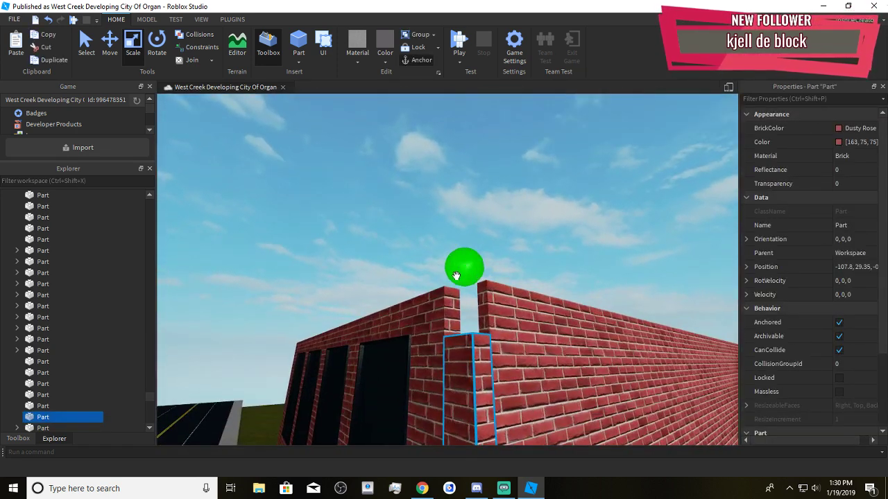
pyautogui.moveTo(455, 277); pyautogui.dragTo(475, 244)
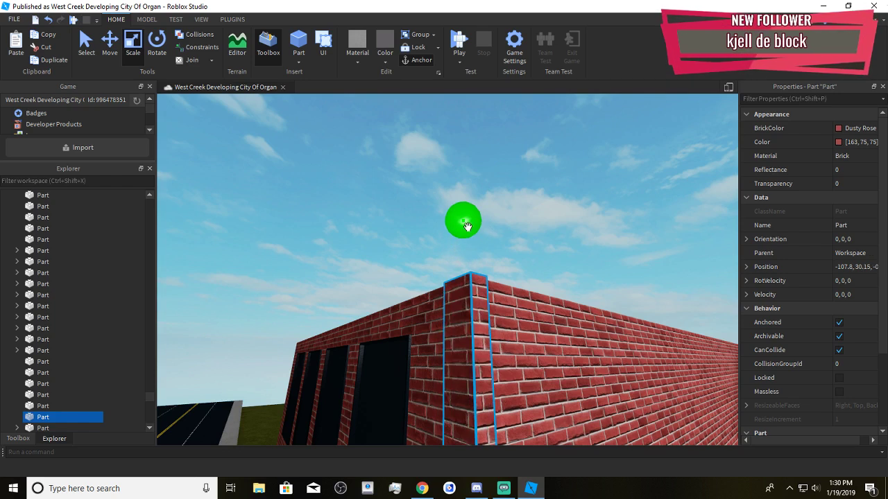
pyautogui.click(501, 214)
pyautogui.moveTo(507, 216); pyautogui.dragTo(507, 216, button='right')
pyautogui.press('s')
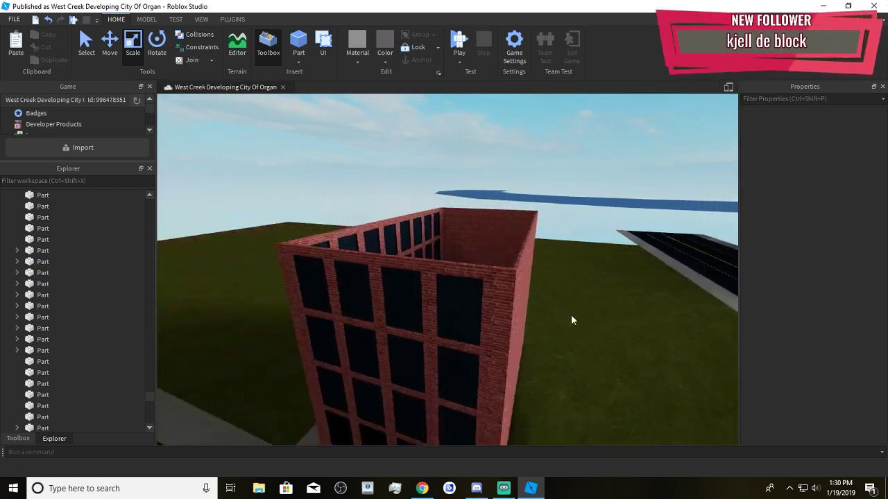
# Recolour the wooden ceiling slab inside the brick building to Fossil grey
pyautogui.press('a')
pyautogui.moveTo(549, 366); pyautogui.dragTo(495, 319, button='right')
pyautogui.press('w')
pyautogui.press('s')
pyautogui.press('w')
pyautogui.click(495, 319)
pyautogui.press('s')
pyautogui.moveTo(502, 367); pyautogui.dragTo(496, 343, button='right')
pyautogui.press('w')
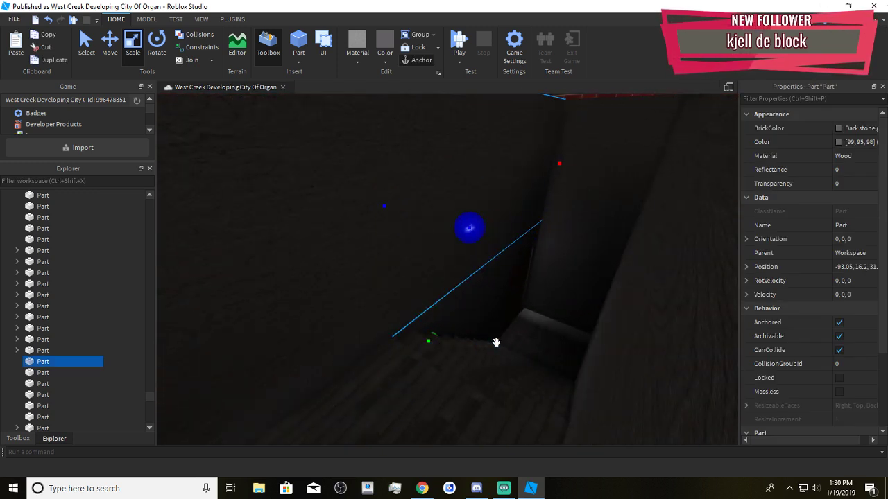
pyautogui.press('s')
pyautogui.click(416, 215)
pyautogui.moveTo(461, 199); pyautogui.dragTo(452, 181, button='right')
pyautogui.click(385, 63)
pyautogui.click(518, 255)
pyautogui.click(515, 274)
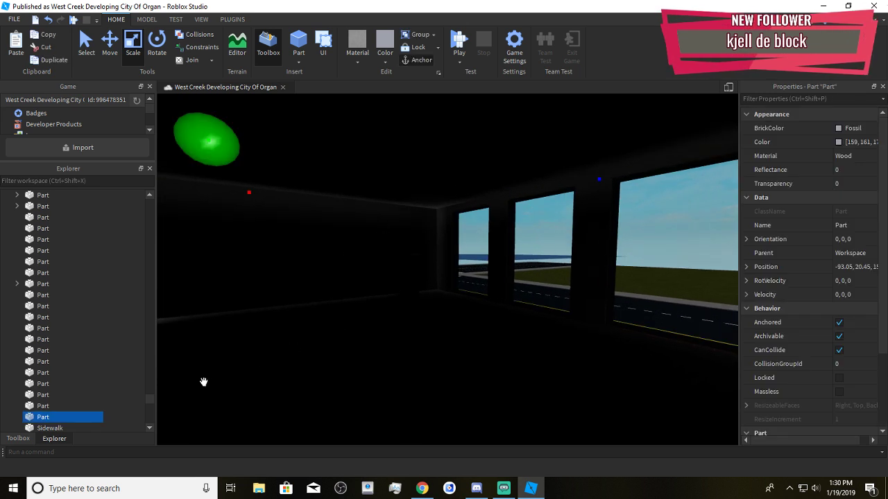
# Insert a SurfaceLight into the Fossil ceiling part and select the light for editing
pyautogui.click(57, 416)
pyautogui.write('s')
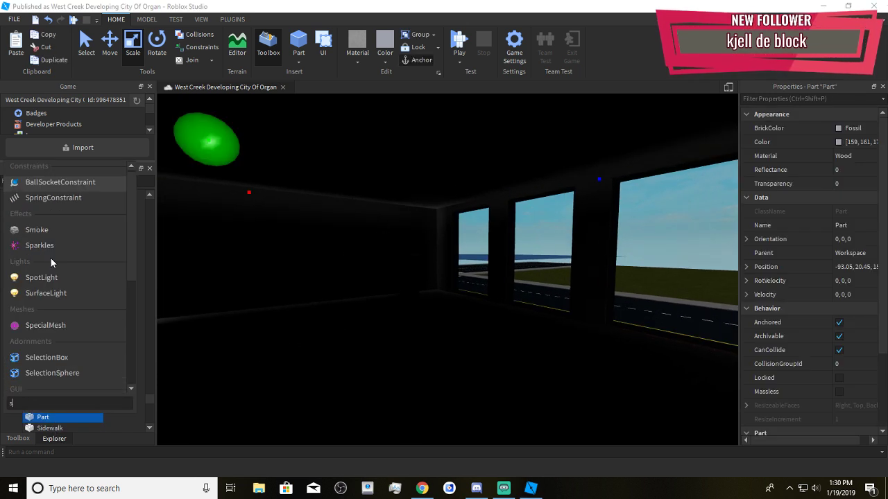
pyautogui.write('u')
pyautogui.click(67, 184)
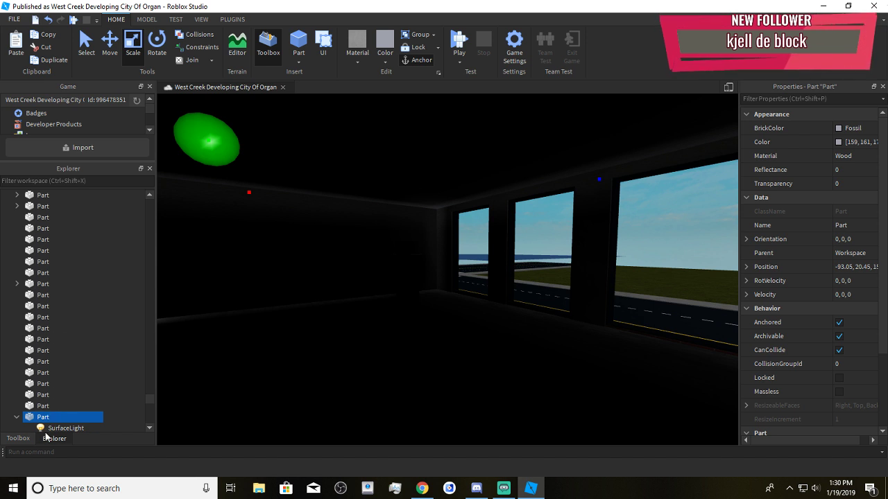
pyautogui.click(54, 428)
pyautogui.click(420, 137)
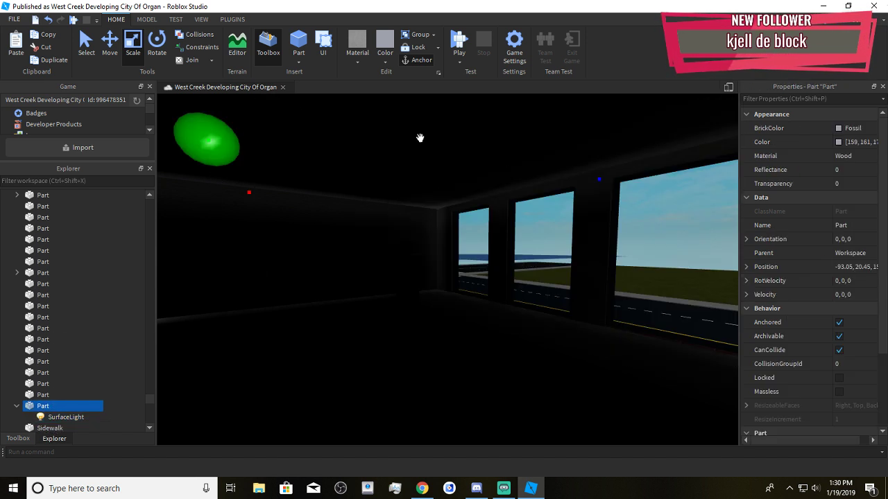
pyautogui.click(54, 418)
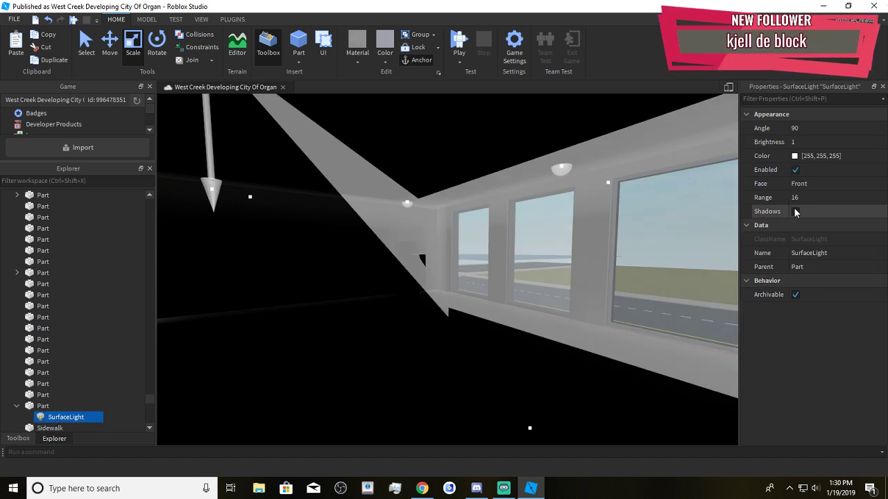
# Inspect the direction and coverage of the new SurfaceLight from inside and outside the building
pyautogui.scroll(-4, 479, 312)
pyautogui.scroll(3, 479, 312)
pyautogui.scroll(-5, 479, 312)
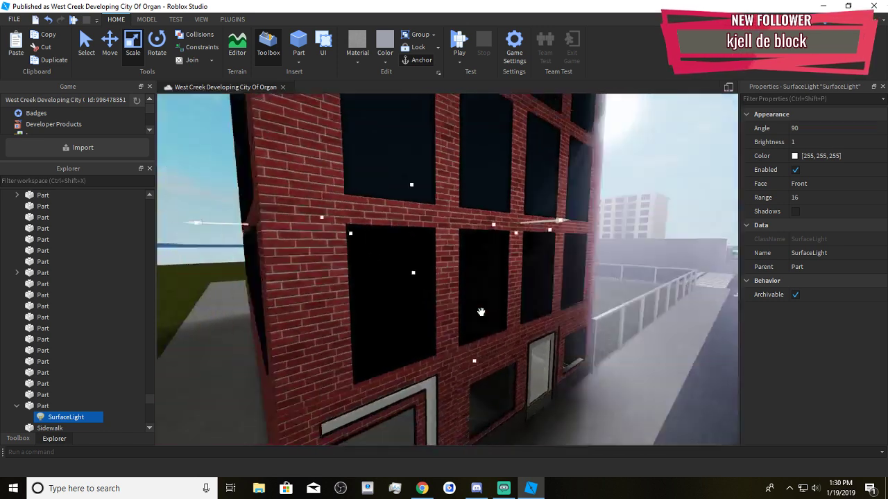
pyautogui.scroll(1, 482, 312)
pyautogui.scroll(3, 481, 313)
pyautogui.scroll(-2, 480, 312)
pyautogui.scroll(2, 479, 309)
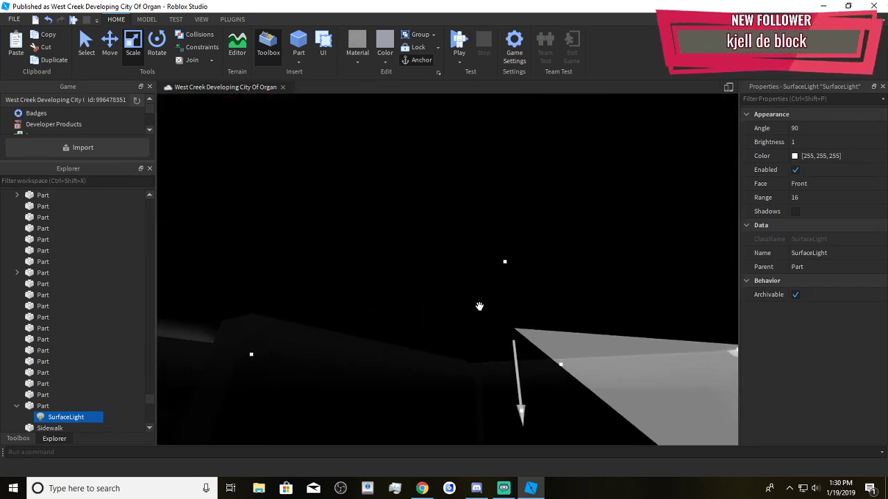
pyautogui.scroll(-2, 481, 308)
pyautogui.scroll(2, 479, 308)
pyautogui.scroll(-2, 480, 291)
# Set the ceiling SurfaceLight's Face to Bottom so it shines down into the room
pyautogui.click(466, 252)
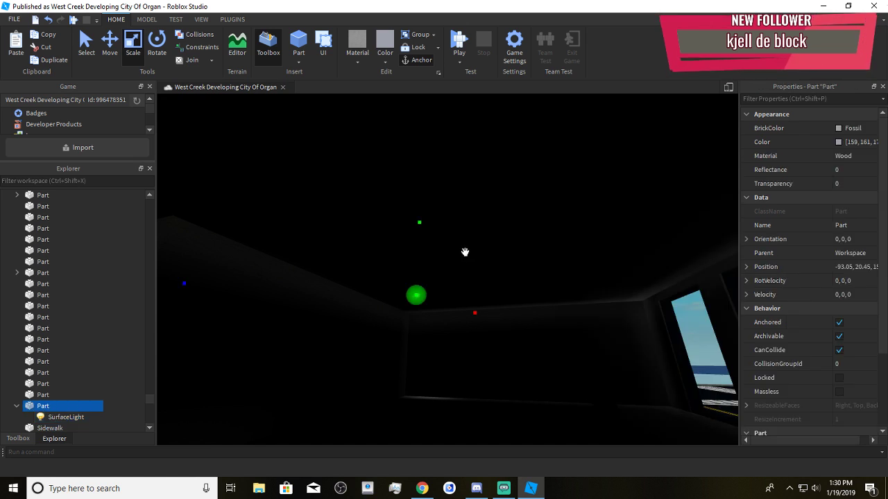
pyautogui.click(50, 418)
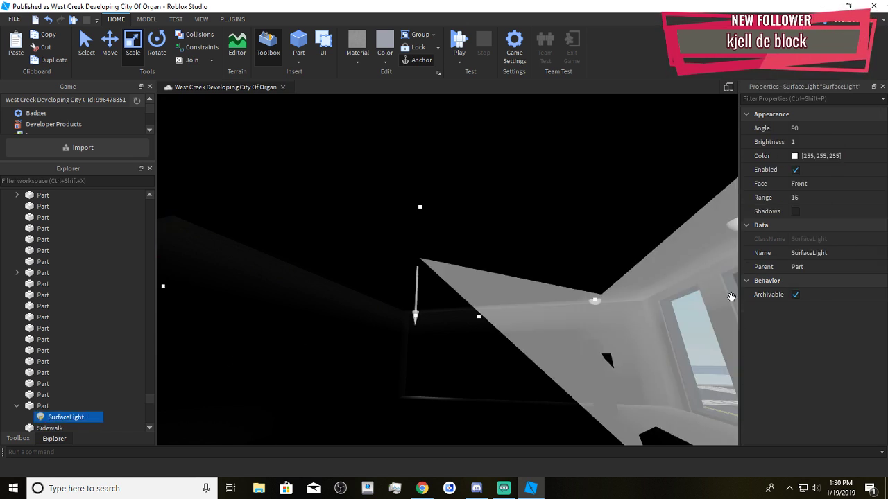
pyautogui.click(818, 184)
pyautogui.scroll(-2, 818, 184)
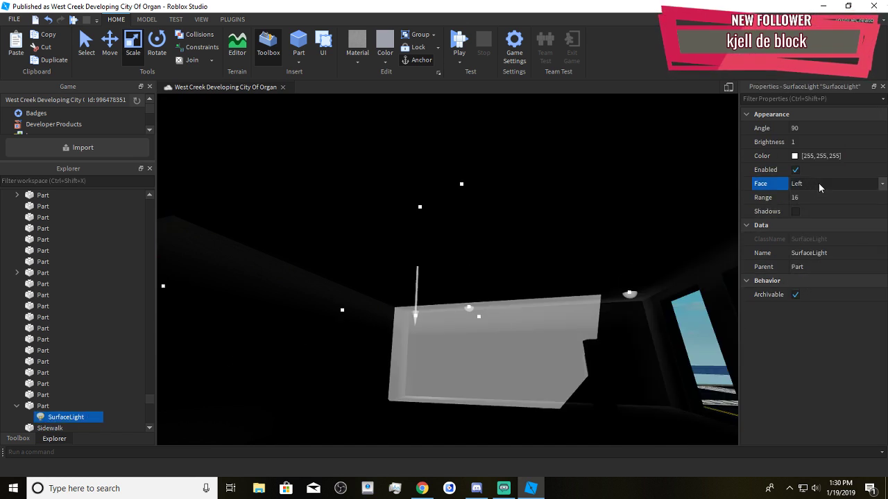
pyautogui.scroll(-1, 818, 184)
pyautogui.scroll(2, 818, 184)
pyautogui.scroll(-2, 818, 184)
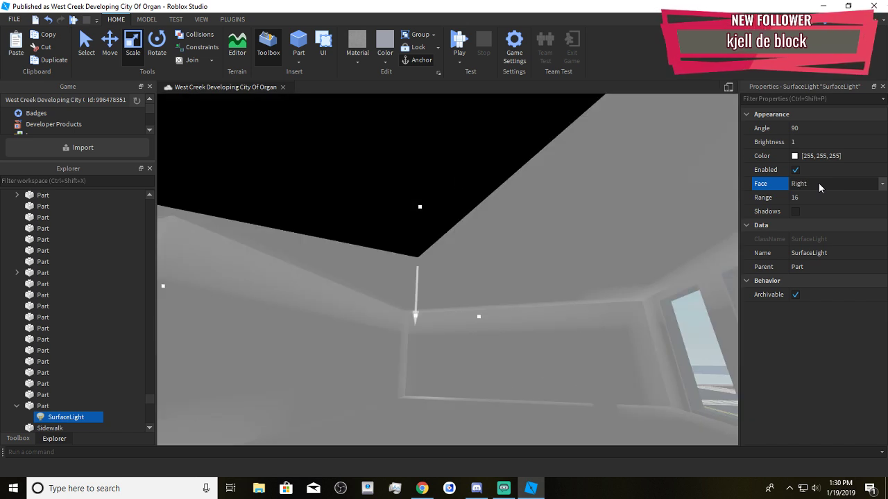
pyautogui.moveTo(604, 243); pyautogui.dragTo(633, 235, button='right')
pyautogui.click(814, 185)
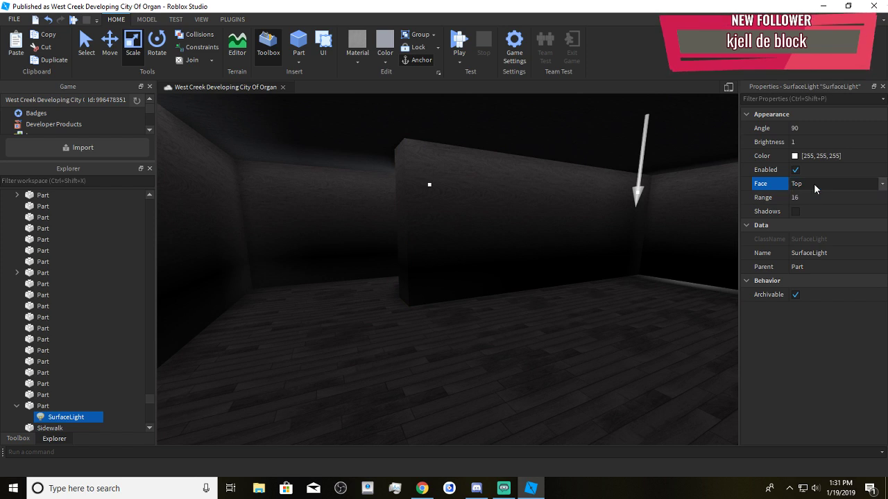
pyautogui.scroll(5, 814, 185)
pyautogui.press('Down')
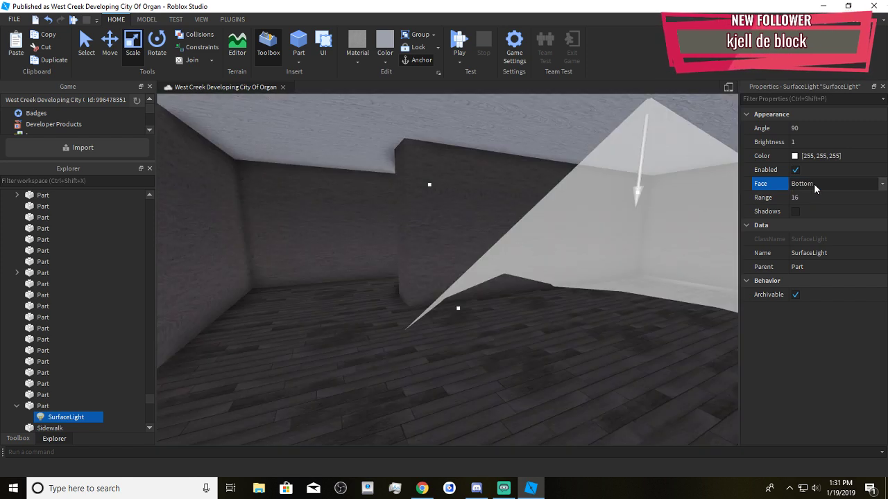
pyautogui.press('Down')
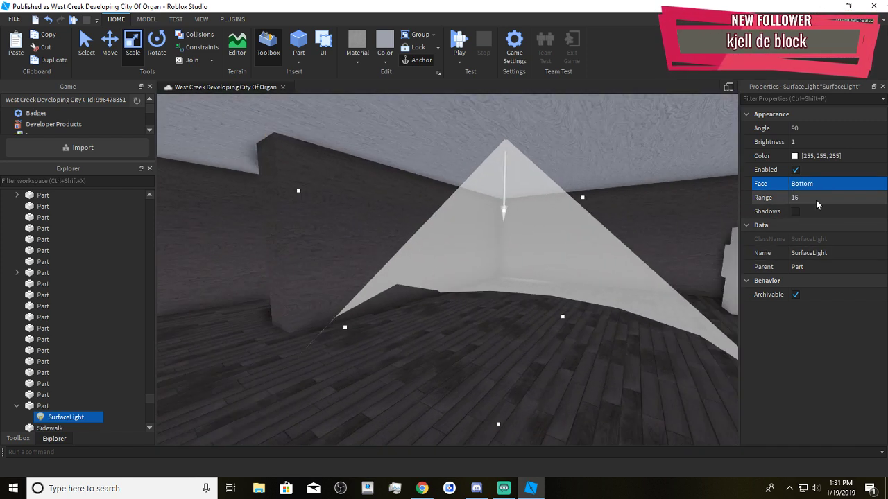
# Set the ceiling SurfaceLight's Range to 5 and turn on its Shadows, then clear the selection
pyautogui.write('134')
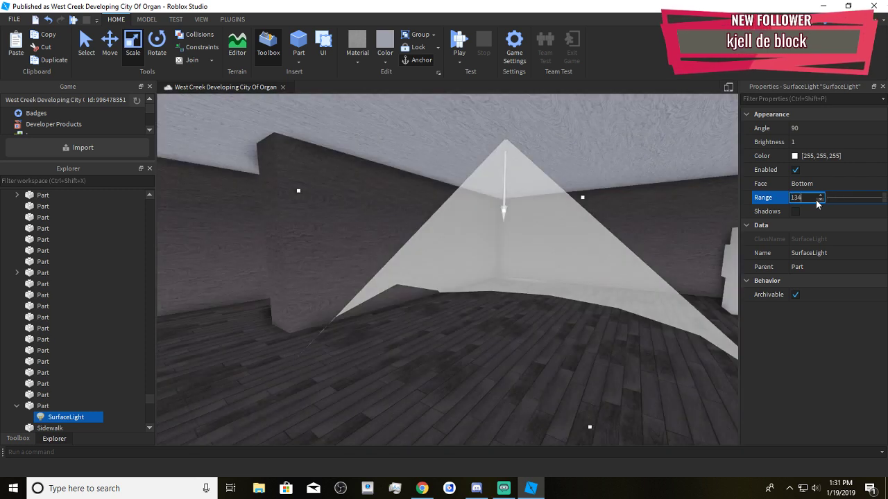
pyautogui.press('BackSpace')
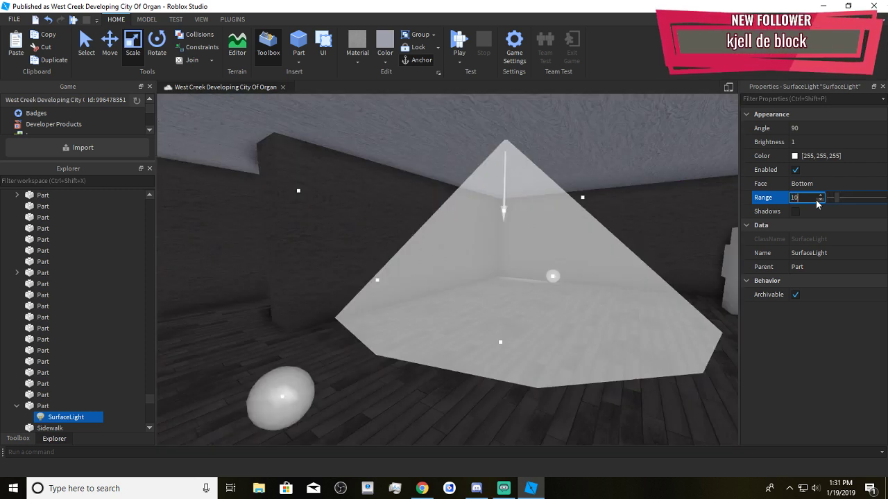
pyautogui.press('BackSpace')
pyautogui.write('5')
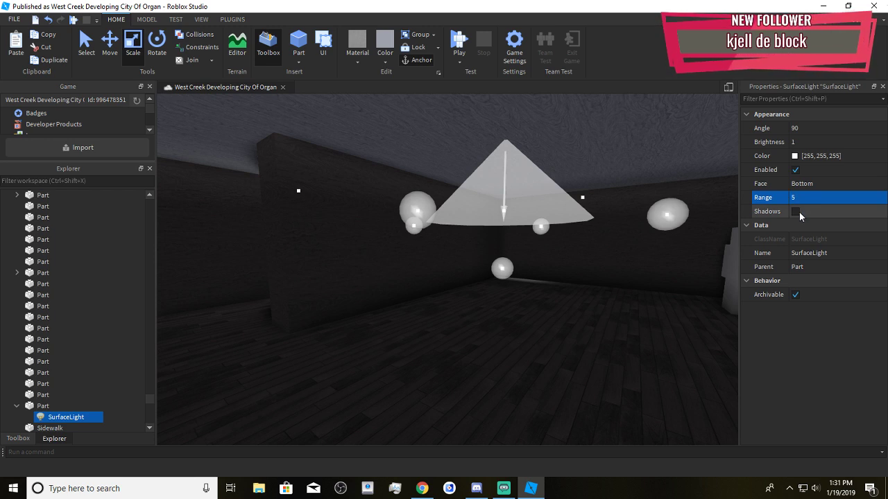
pyautogui.click(798, 212)
pyautogui.scroll(-5, 577, 270)
pyautogui.scroll(-5, 576, 270)
pyautogui.click(291, 363)
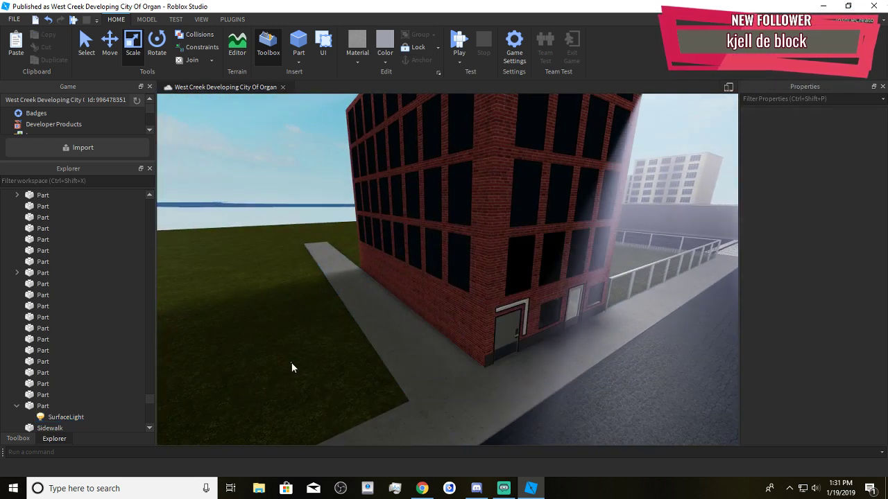
# Examine the lit upper room and the joints and dark panes of the stacked window walls from close up
pyautogui.scroll(8, 556, 346)
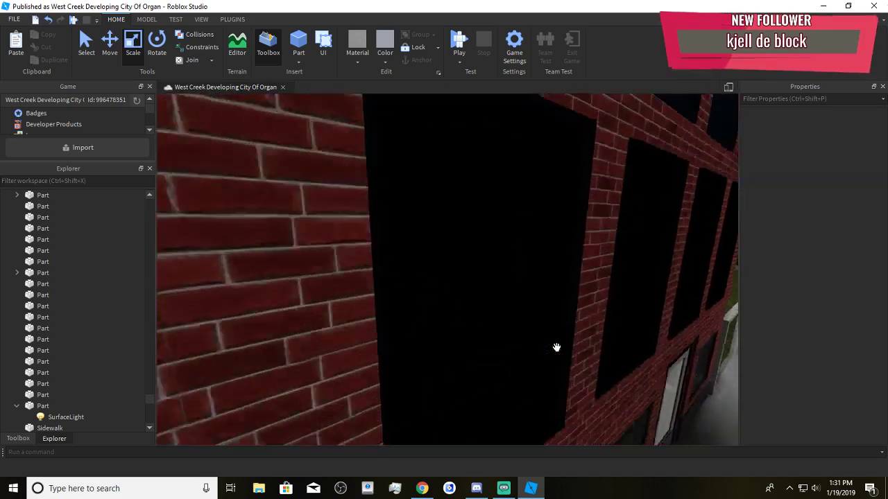
pyautogui.scroll(3, 556, 347)
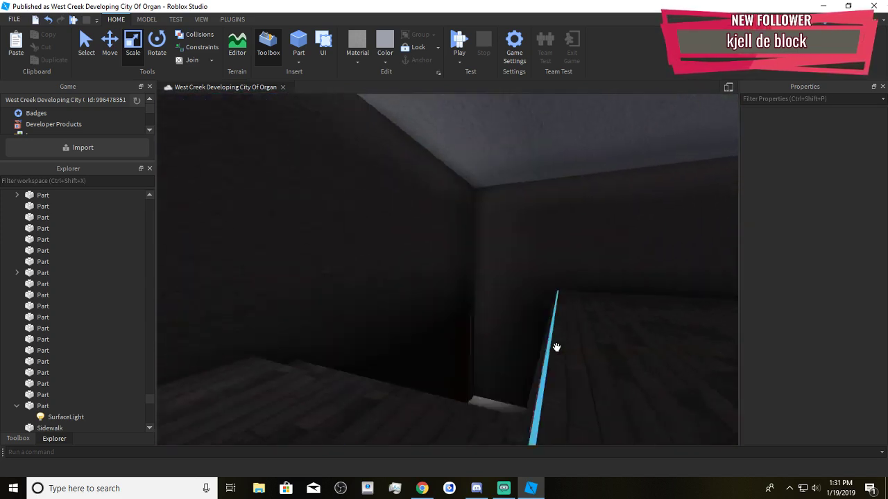
pyautogui.press('w')
pyautogui.moveTo(556, 347); pyautogui.dragTo(556, 347, button='right')
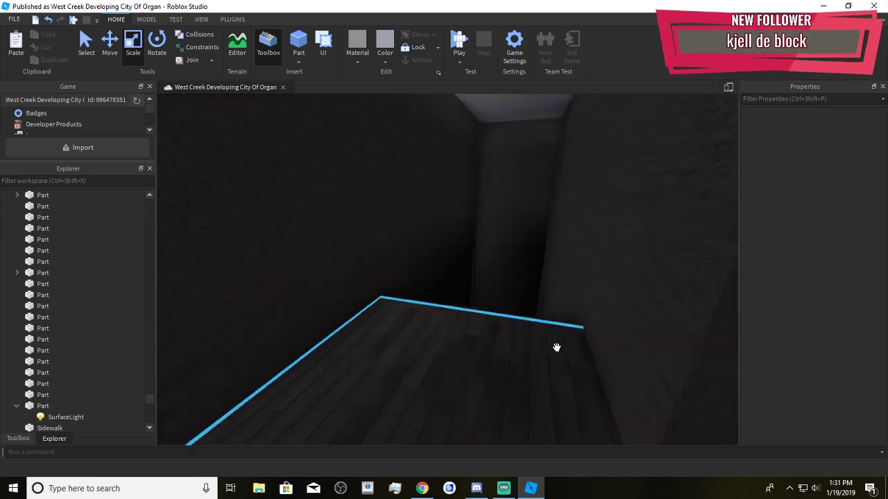
pyautogui.scroll(8, 557, 347)
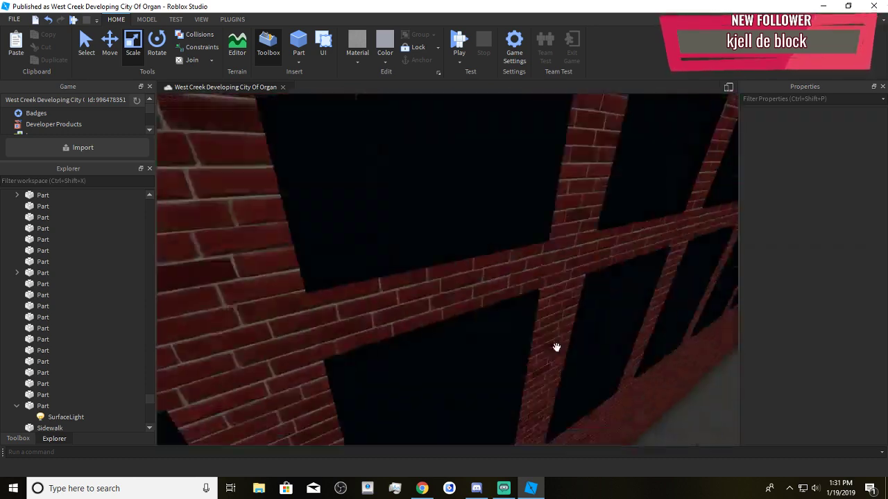
pyautogui.scroll(-5, 556, 347)
pyautogui.moveTo(552, 362); pyautogui.dragTo(552, 362, button='right')
pyautogui.scroll(6, 553, 428)
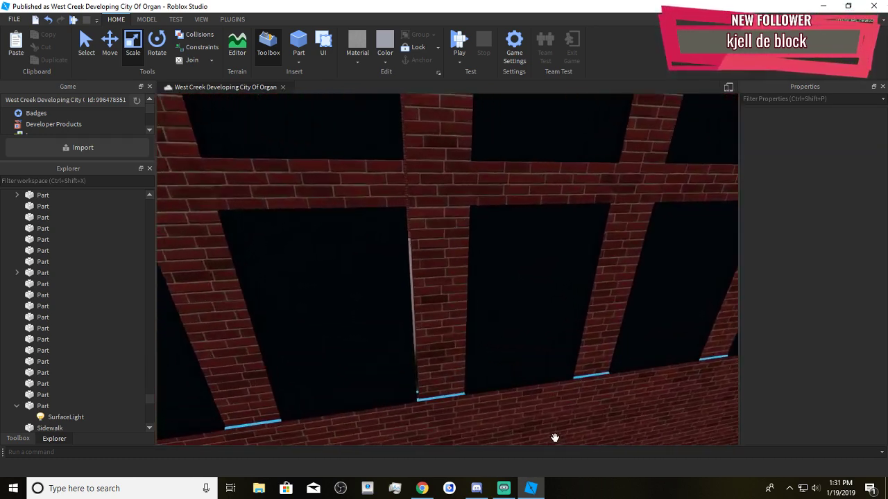
pyautogui.moveTo(555, 438); pyautogui.dragTo(555, 437, button='right')
pyautogui.press('w')
pyautogui.press('d')
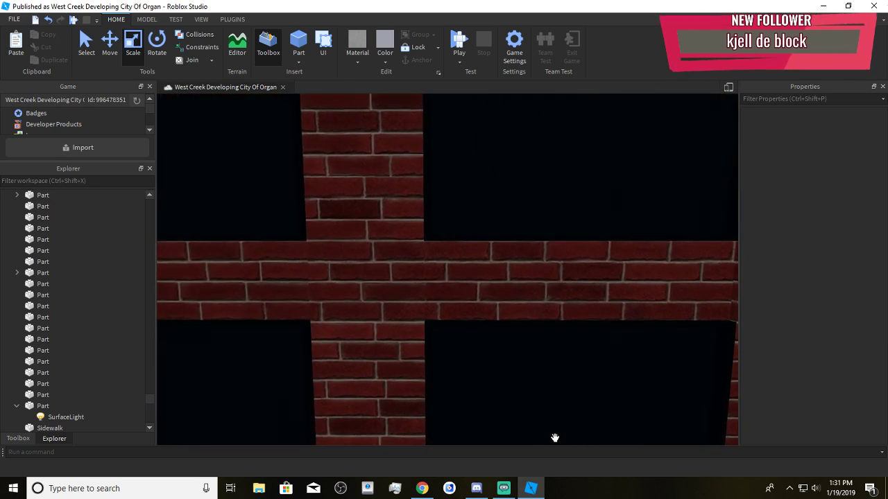
pyautogui.press('s')
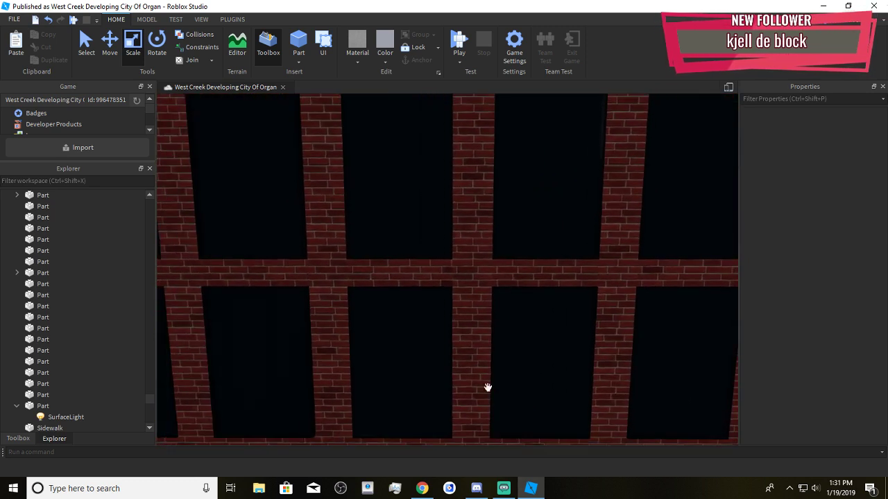
pyautogui.press('d')
pyautogui.press('w')
pyautogui.scroll(5, 423, 369)
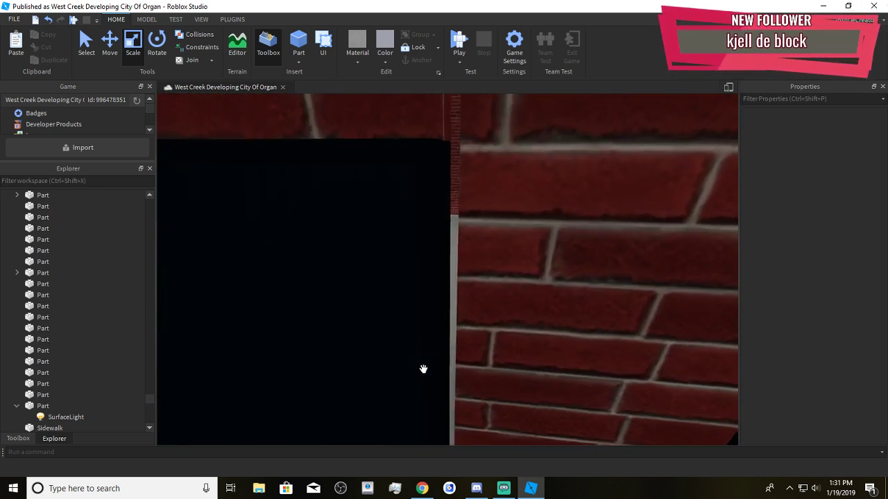
pyautogui.scroll(-6, 423, 369)
pyautogui.click(414, 317)
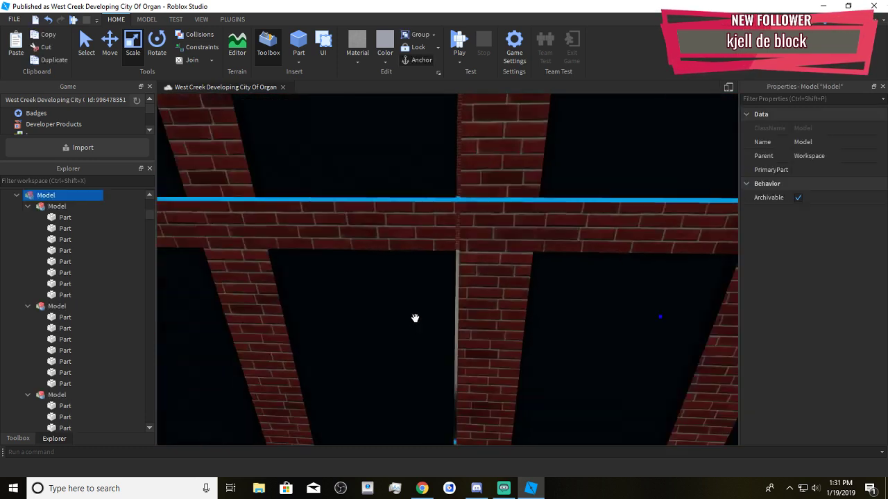
pyautogui.scroll(-3, 415, 311)
pyautogui.scroll(-2, 409, 319)
pyautogui.click(334, 350)
pyautogui.scroll(5, 334, 348)
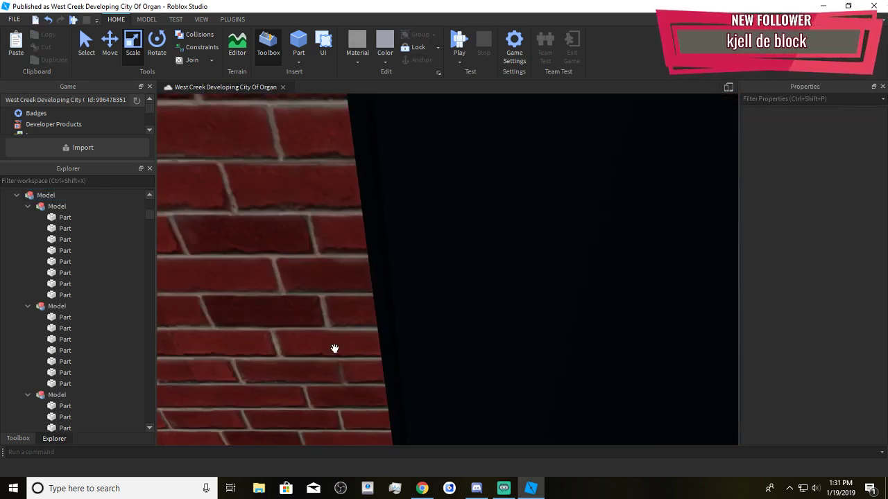
pyautogui.scroll(-4, 334, 348)
# Select the stacked window-wall storey models on the long facade together and ungroup them
pyautogui.click(473, 271)
pyautogui.scroll(-3, 469, 280)
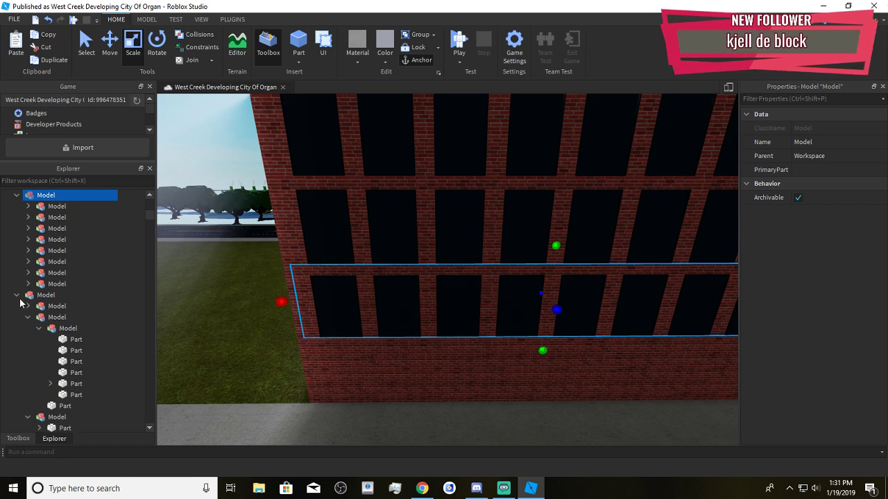
pyautogui.keyDown('ctrl'); pyautogui.click(391, 161); pyautogui.keyUp('ctrl')
pyautogui.moveTo(390, 161); pyautogui.dragTo(398, 188, button='right')
pyautogui.keyDown('ctrl'); pyautogui.click(386, 197); pyautogui.keyUp('ctrl')
pyautogui.press('a')
pyautogui.hotkey('ctrl', 'u')
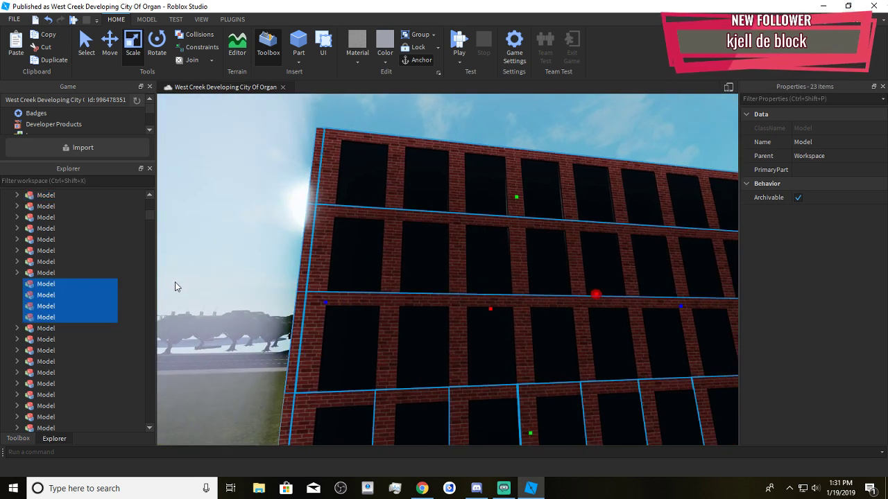
# Ungroup the selected facade storey models and the nested three storey models beneath them, then clear the selection
pyautogui.hotkey('ctrl', 'u')
pyautogui.click(232, 244)
pyautogui.moveTo(409, 277); pyautogui.dragTo(410, 281, button='right')
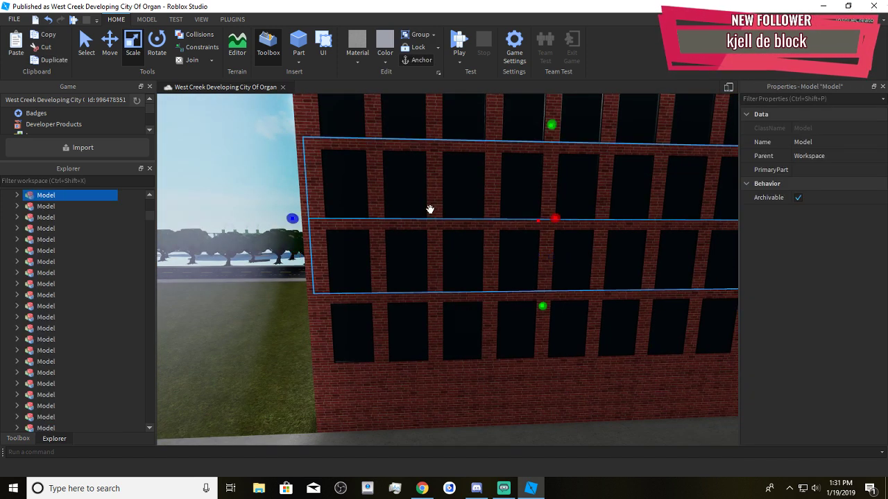
pyautogui.keyDown('ctrl'); pyautogui.click(421, 141); pyautogui.keyUp('ctrl')
pyautogui.moveTo(420, 147); pyautogui.dragTo(415, 177, button='right')
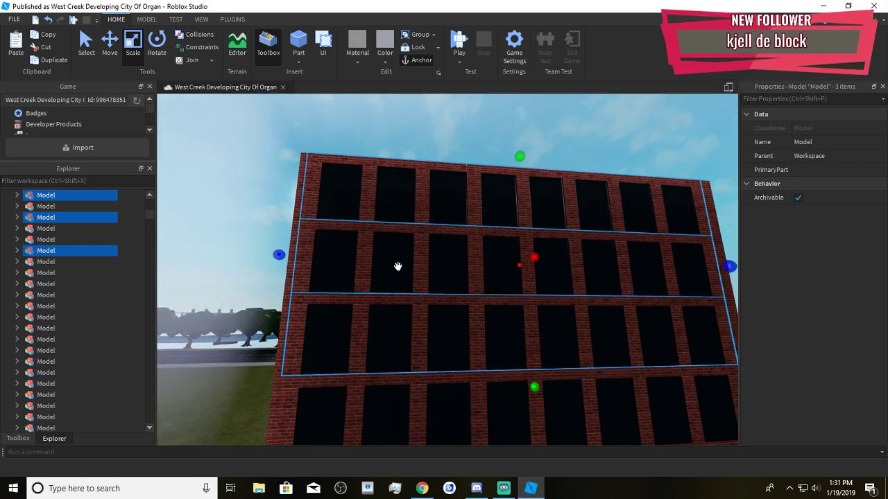
pyautogui.hotkey('ctrl', 'u')
pyautogui.click(425, 113)
# Examine the vertical joint between the third and fourth window columns of the long facade from close up
pyautogui.moveTo(446, 249)
pyautogui.mouseDown(button='right')
pyautogui.moveTo(450, 278)
pyautogui.moveTo(446, 266)
pyautogui.mouseUp(button='right')
pyautogui.press('w')
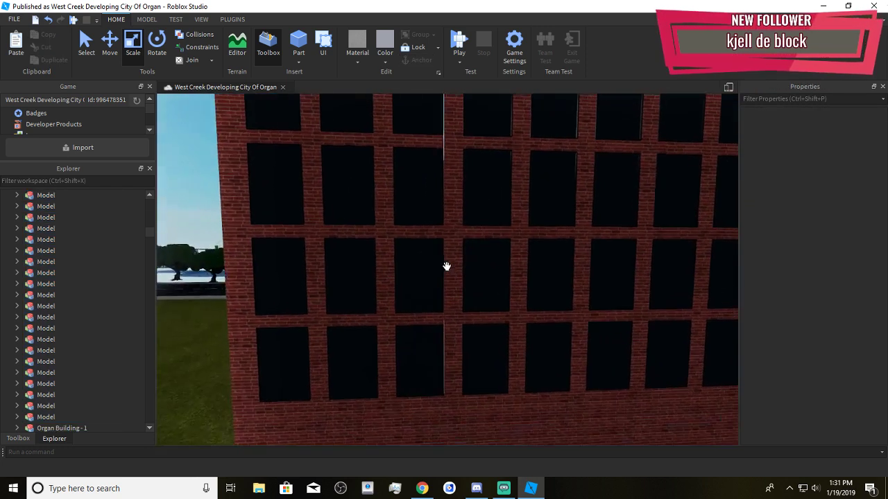
pyautogui.press('d')
pyautogui.press('a')
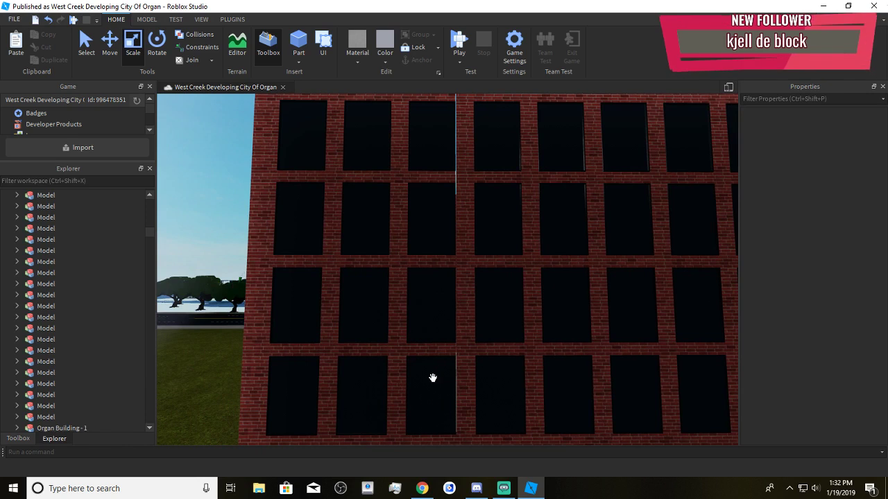
pyautogui.press('a')
pyautogui.press('d')
pyautogui.press('a')
pyautogui.press('w')
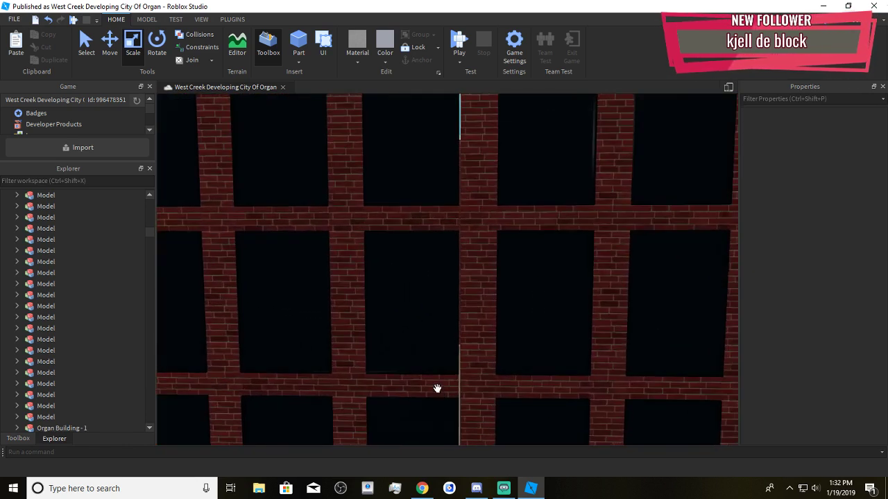
pyautogui.scroll(-4, 436, 386)
# Select the twelve window models in the three columns nearest the corner and move them together against the fourth column to close the gap
pyautogui.moveTo(420, 317); pyautogui.dragTo(431, 295)
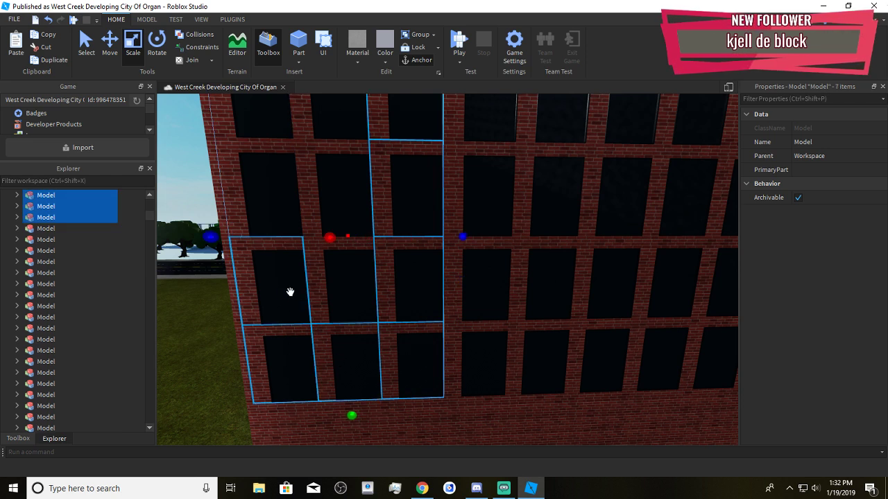
pyautogui.keyDown('ctrl'); pyautogui.click(334, 289); pyautogui.keyUp('ctrl')
pyautogui.moveTo(335, 289); pyautogui.dragTo(329, 224, button='right')
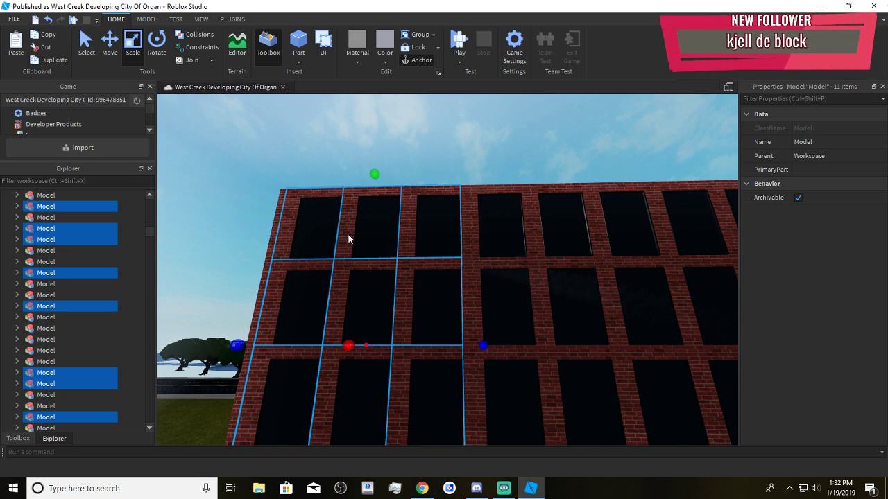
pyautogui.keyDown('ctrl'); pyautogui.click(350, 240); pyautogui.keyUp('ctrl')
pyautogui.press('s')
pyautogui.moveTo(364, 293); pyautogui.dragTo(365, 336, button='right')
pyautogui.press('w')
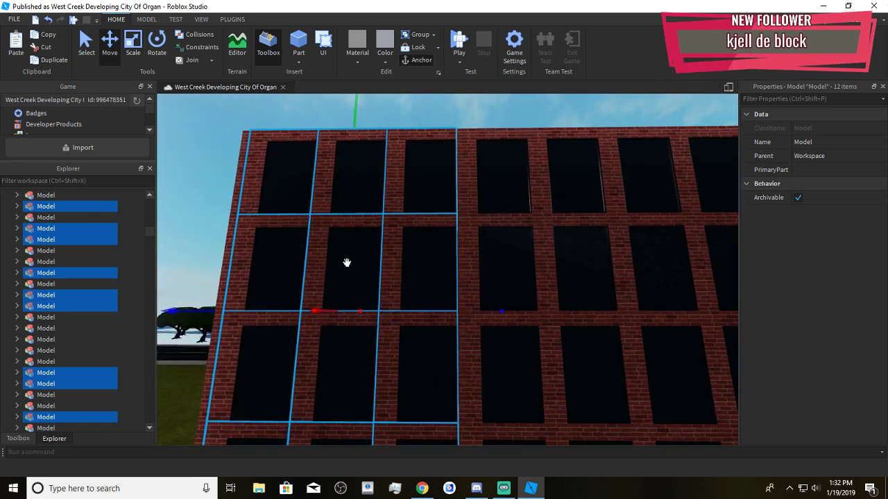
pyautogui.scroll(6, 347, 262)
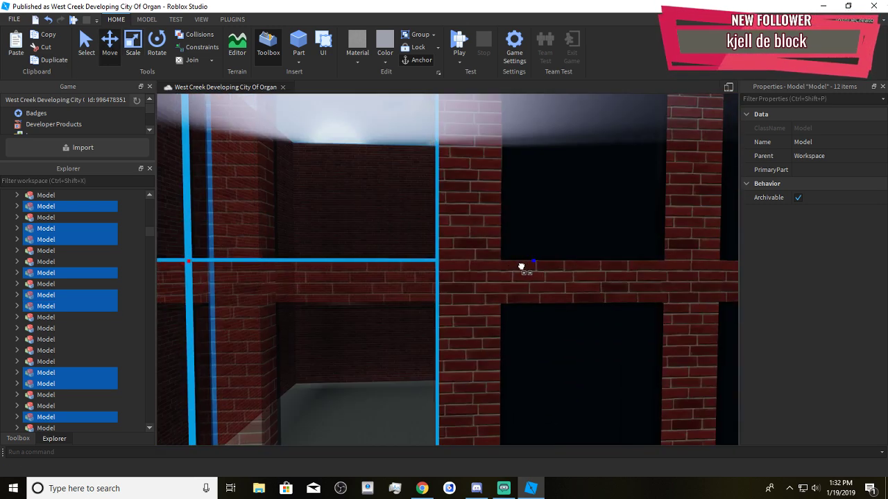
pyautogui.scroll(-5, 521, 267)
pyautogui.moveTo(521, 267); pyautogui.dragTo(488, 312, button='right')
pyautogui.click(391, 347)
# Duplicate the brick corner strip, narrow the copy to fill the gap beside the corner and stretch it up to the wall's top
pyautogui.scroll(4, 391, 347)
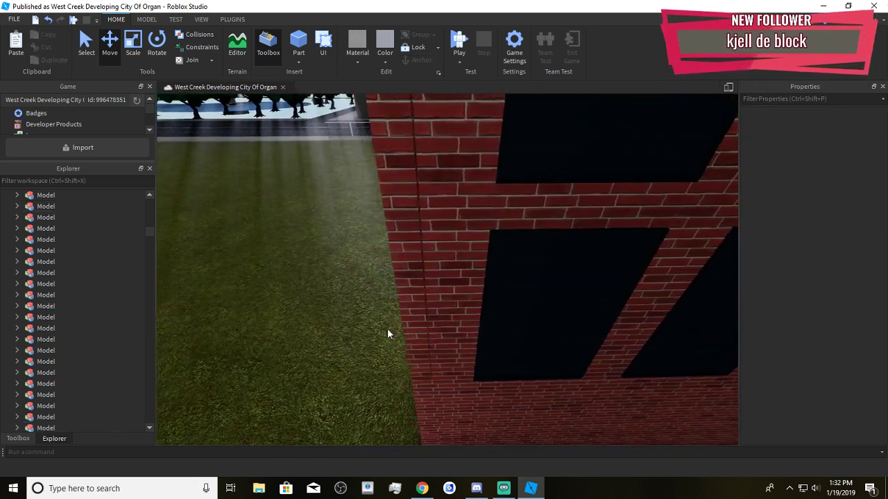
pyautogui.click(428, 295)
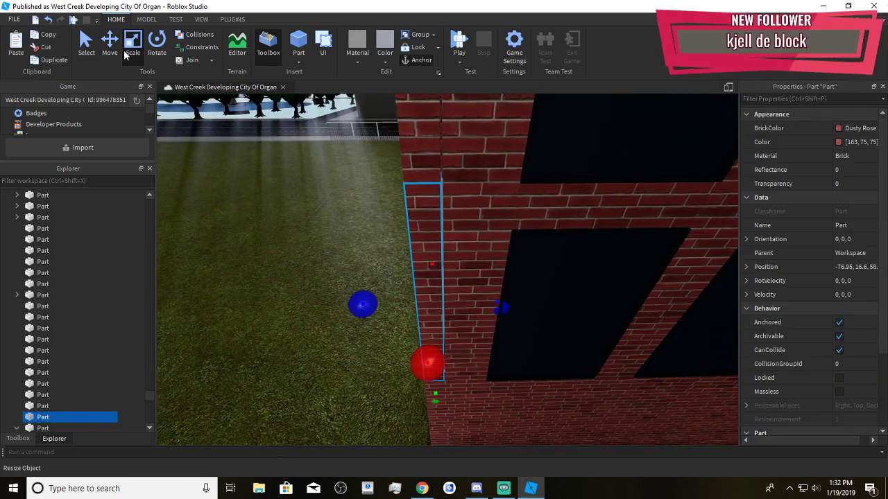
pyautogui.click(447, 292)
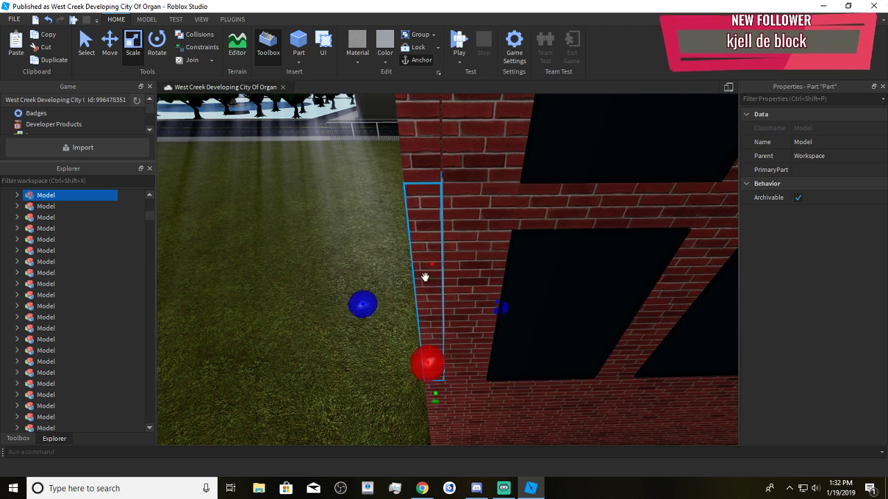
pyautogui.click(424, 278)
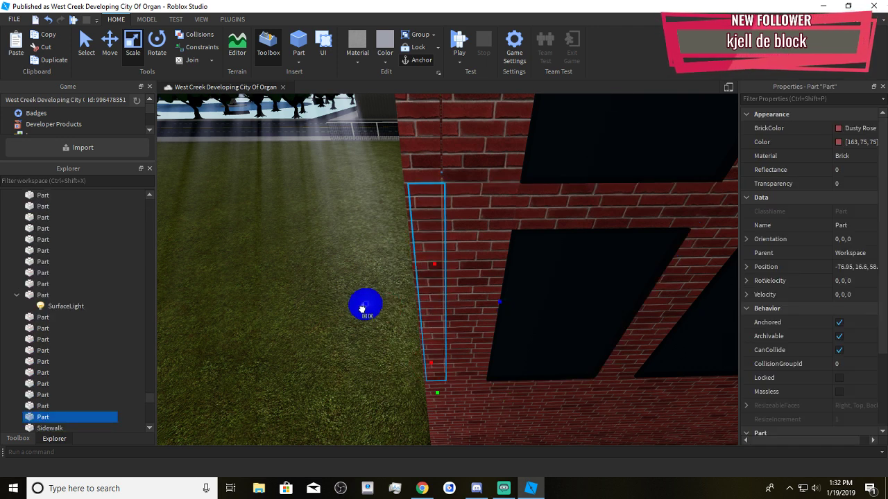
pyautogui.moveTo(387, 332); pyautogui.dragTo(449, 309, button='right')
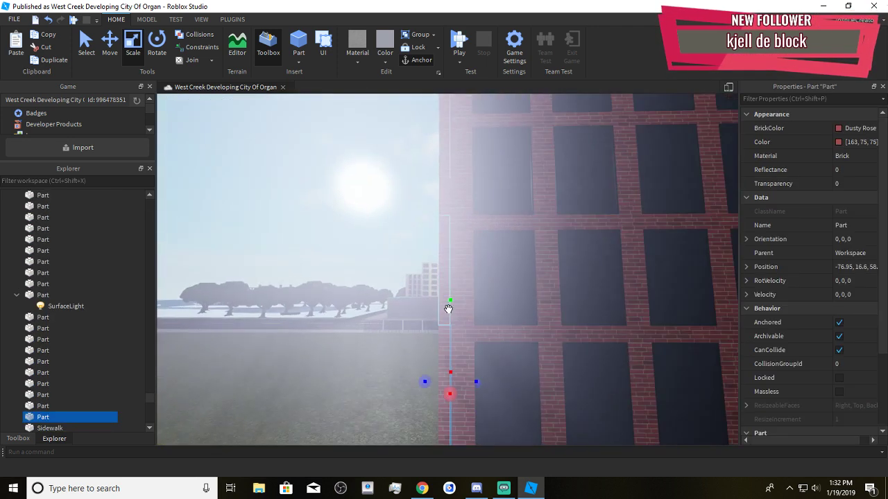
pyautogui.moveTo(452, 297); pyautogui.dragTo(440, 160)
pyautogui.scroll(5, 451, 295)
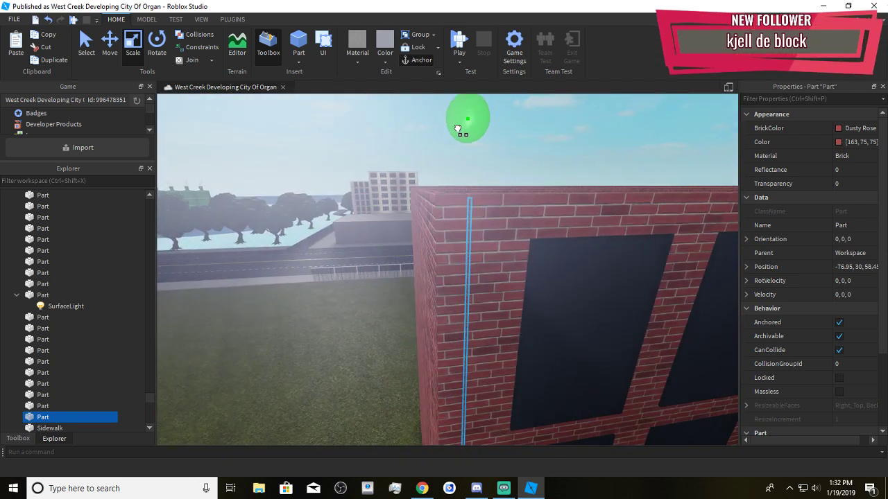
pyautogui.click(520, 148)
# Examine the long facade's window columns and filled corner joint from near and far
pyautogui.scroll(-6, 521, 147)
pyautogui.moveTo(543, 270); pyautogui.dragTo(378, 276, button='right')
pyautogui.scroll(4, 576, 336)
pyautogui.scroll(2, 378, 276)
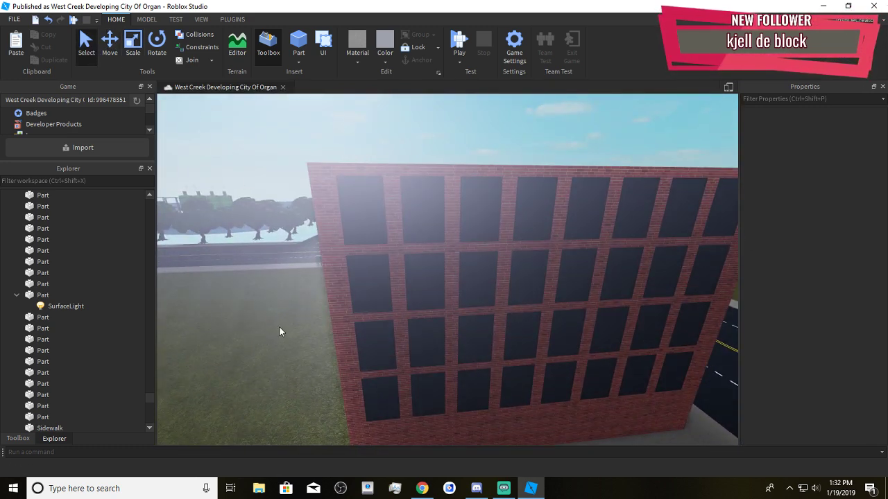
pyautogui.scroll(5, 292, 361)
pyautogui.click(396, 315)
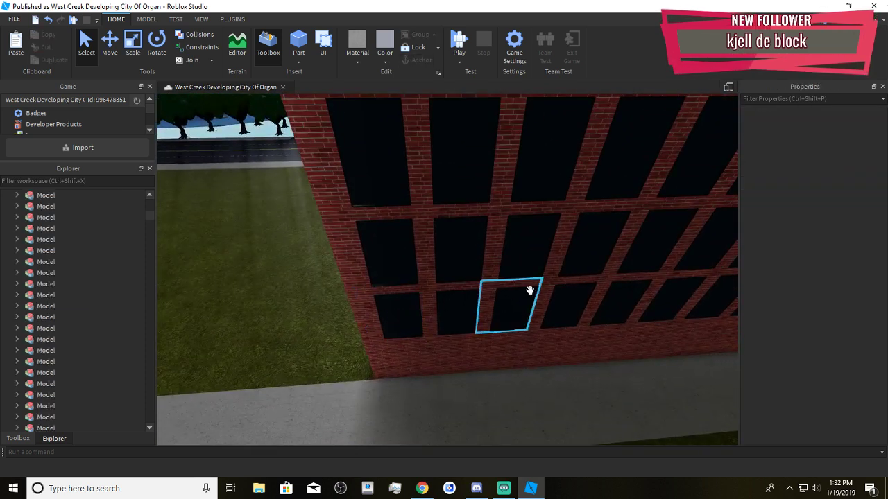
pyautogui.scroll(-6, 530, 290)
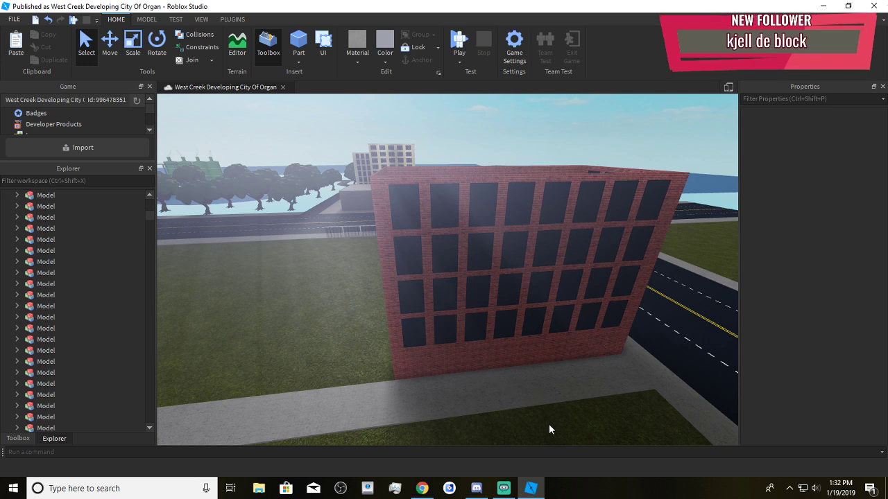
pyautogui.scroll(5, 575, 413)
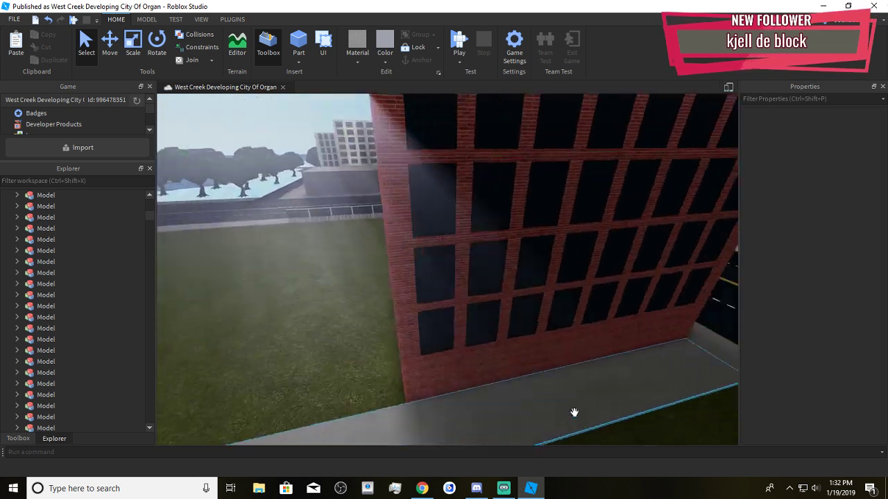
pyautogui.moveTo(574, 412); pyautogui.dragTo(573, 413, button='right')
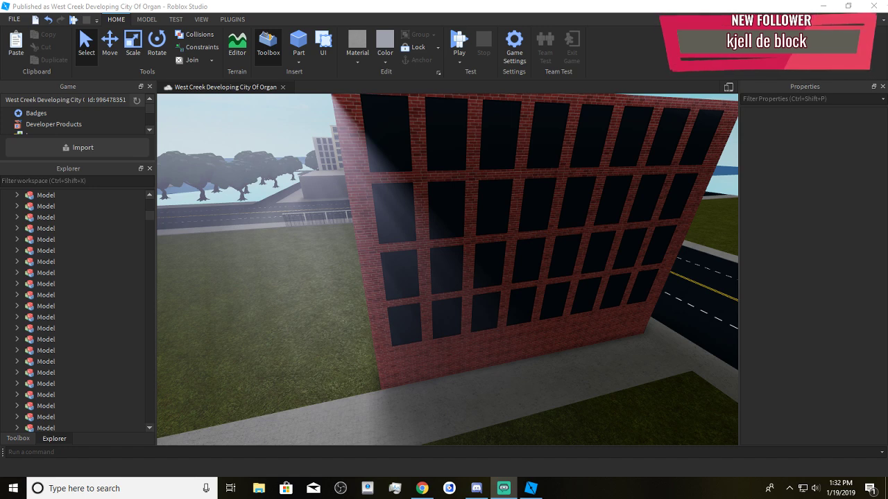
# Examine the road beyond the building and the whole brick building from outside
pyautogui.moveTo(598, 414); pyautogui.dragTo(501, 300, button='right')
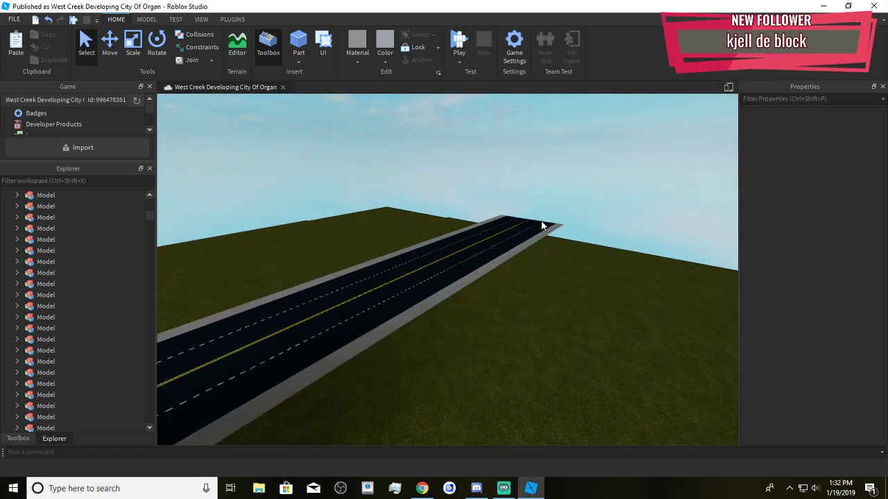
pyautogui.moveTo(541, 226); pyautogui.dragTo(479, 232, button='right')
pyautogui.press('w')
pyautogui.press('s')
pyautogui.press('w')
pyautogui.press('s')
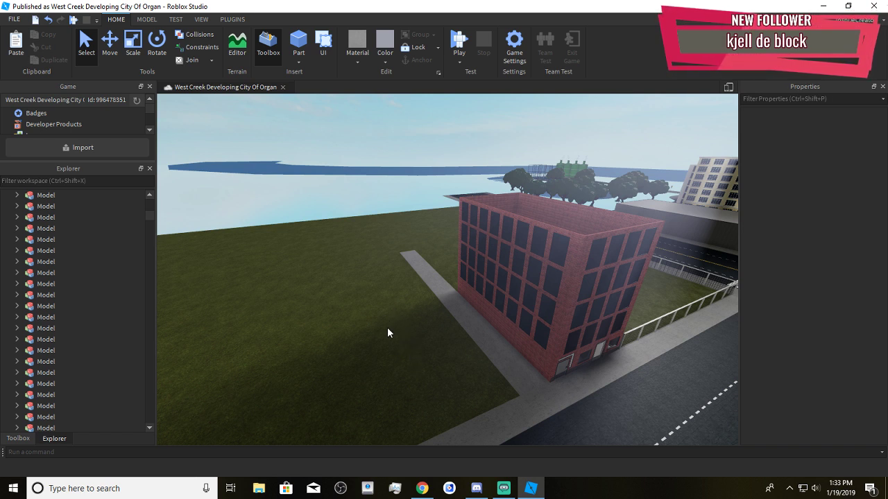
pyautogui.hotkey('alt', 'Tab')
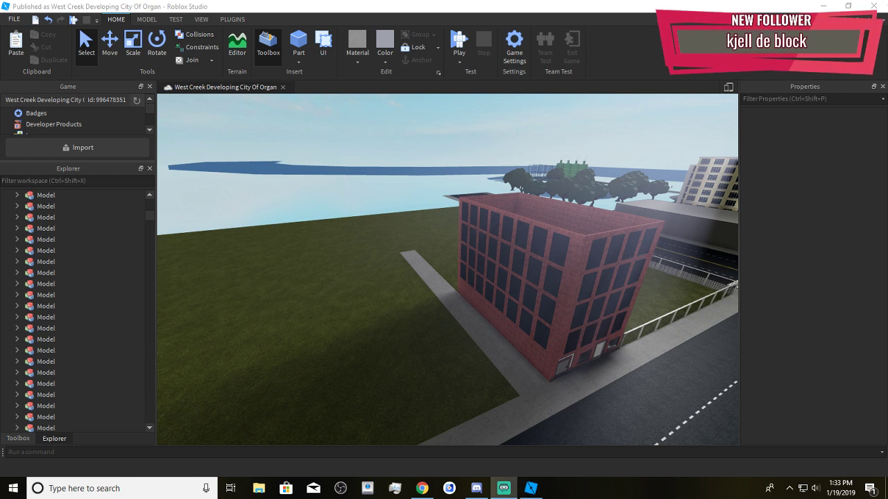
pyautogui.click(365, 373)
pyautogui.press('a')
pyautogui.moveTo(365, 373); pyautogui.dragTo(539, 335, button='right')
pyautogui.press('d')
pyautogui.moveTo(467, 364); pyautogui.dragTo(757, 394, button='right')
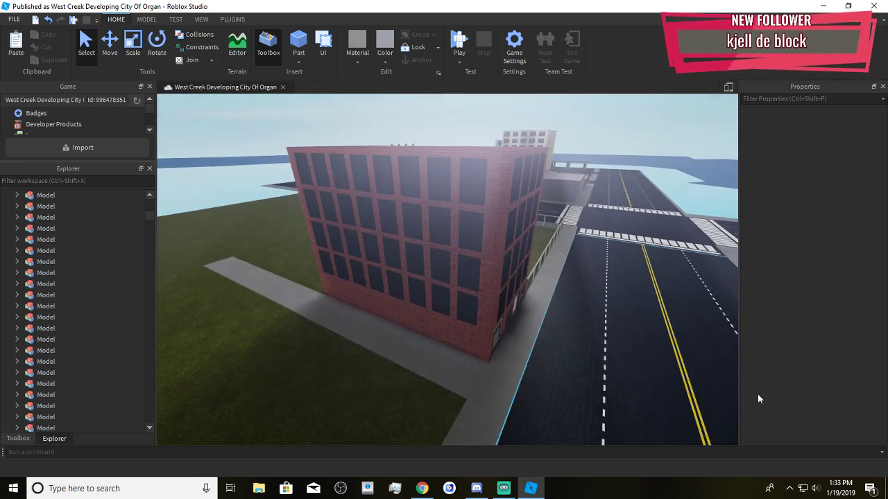
# Examine the building's street-side corner, entrance front and the adjoining sidewalk
pyautogui.moveTo(500, 314); pyautogui.dragTo(465, 289, button='right')
pyautogui.press('w')
pyautogui.click(464, 290)
pyautogui.click(296, 369)
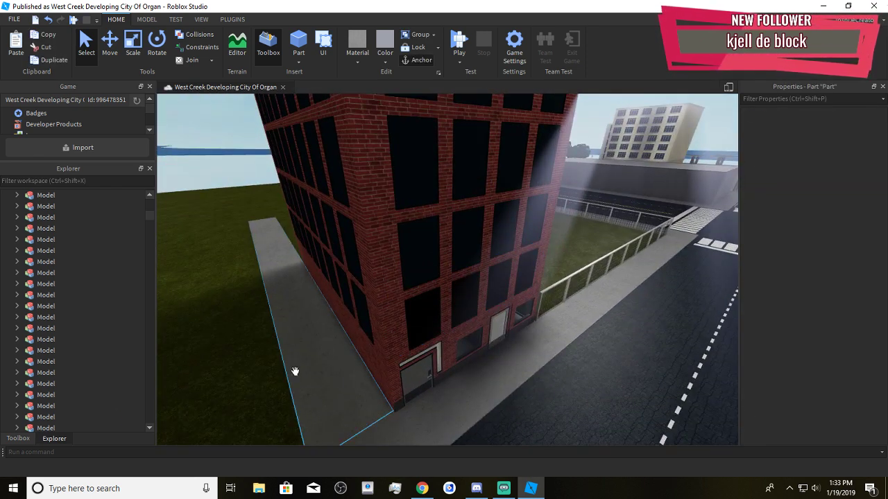
pyautogui.press('s')
pyautogui.moveTo(296, 369); pyautogui.dragTo(299, 366, button='right')
pyautogui.click(299, 366)
pyautogui.press('s')
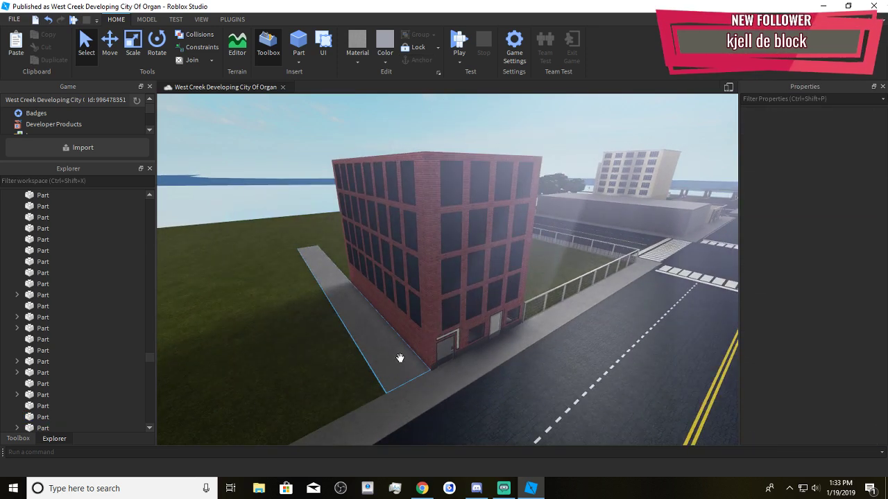
pyautogui.press('s')
pyautogui.moveTo(573, 337); pyautogui.dragTo(531, 342, button='right')
pyautogui.press('w')
pyautogui.press('s')
pyautogui.press('w')
# Duplicate the brick pillar at the street-side corner and raise the copy slightly to a height position of 43.9
pyautogui.click(431, 258)
pyautogui.press('w')
pyautogui.moveTo(396, 199); pyautogui.dragTo(395, 198, button='right')
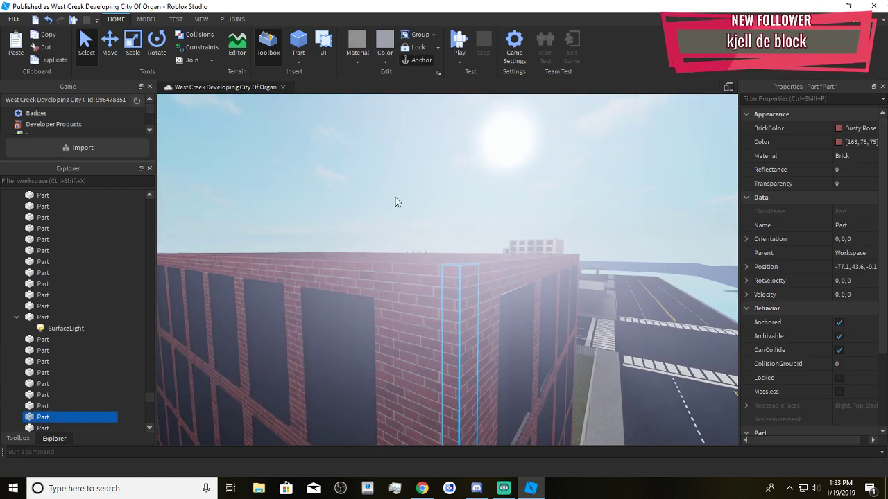
pyautogui.hotkey('ctrl', '2')
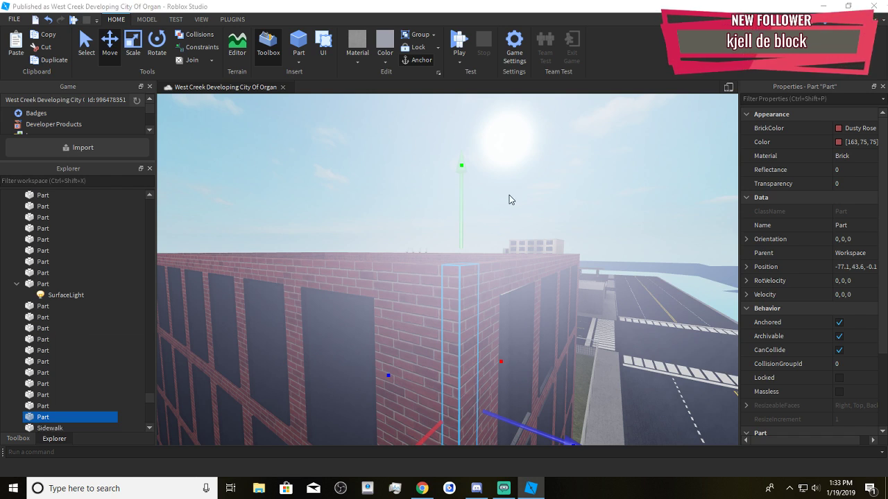
pyautogui.hotkey('ctrl', 's')
pyautogui.click(407, 259)
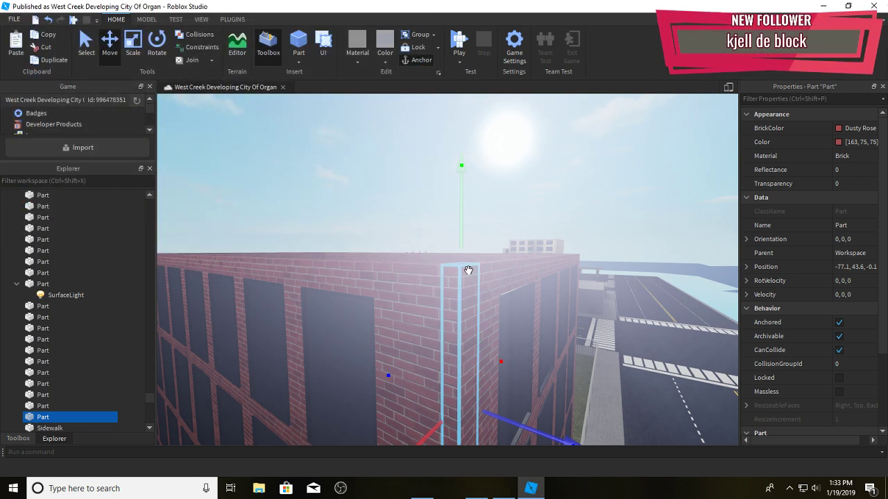
pyautogui.moveTo(462, 239); pyautogui.dragTo(463, 212)
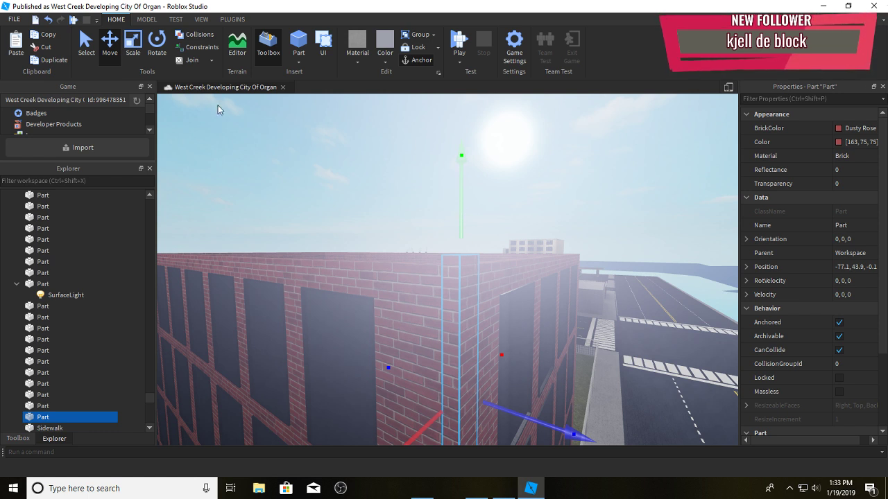
# Scale the raised pillar copy's height down to a thin slab capping the top of the corner, centred at height 48.25
pyautogui.click(136, 54)
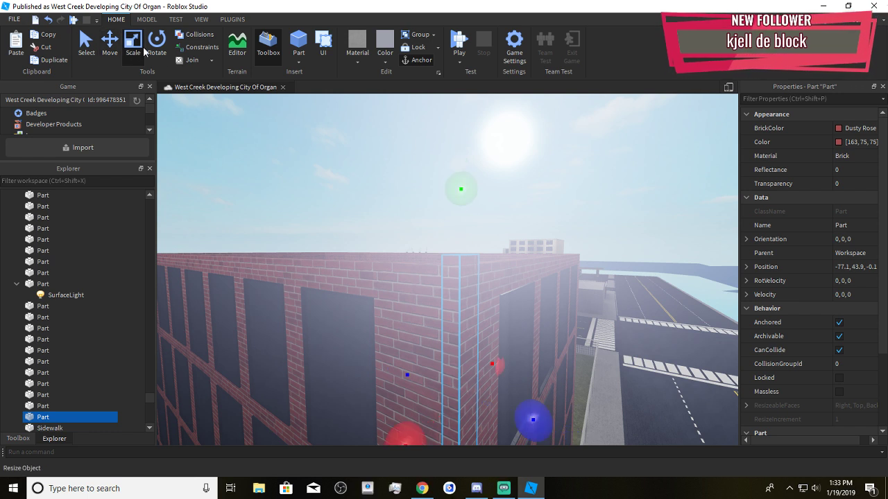
pyautogui.moveTo(311, 173); pyautogui.dragTo(313, 199, button='right')
pyautogui.moveTo(455, 428); pyautogui.dragTo(460, 254)
pyautogui.moveTo(460, 254); pyautogui.dragTo(460, 277, button='right')
pyautogui.press('w')
pyautogui.moveTo(485, 358)
pyautogui.mouseDown()
pyautogui.moveTo(511, 317)
pyautogui.moveTo(482, 368)
pyautogui.moveTo(488, 349)
pyautogui.mouseUp()
pyautogui.moveTo(488, 349); pyautogui.dragTo(486, 329, button='right')
pyautogui.press('d')
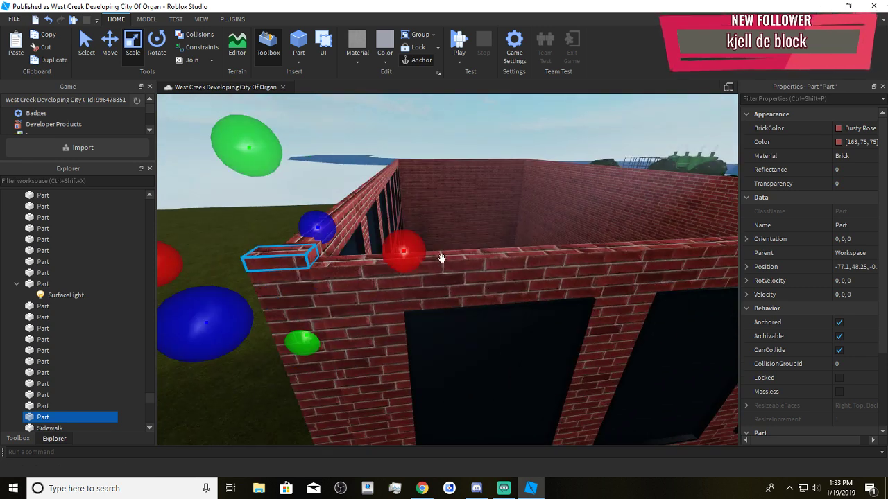
# Change the corner cap slab's material to Concrete and its colour to Medium stone grey
pyautogui.moveTo(313, 231); pyautogui.dragTo(313, 231, button='right')
pyautogui.click(366, 53)
pyautogui.click(357, 120)
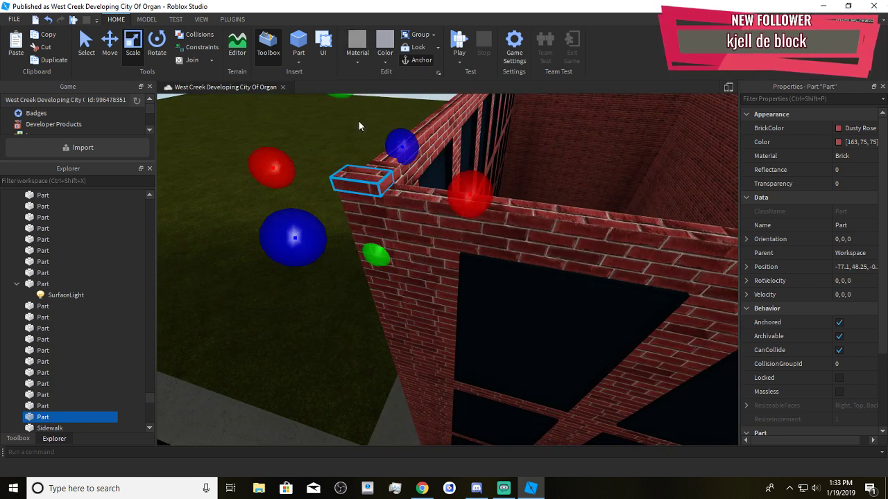
pyautogui.click(388, 61)
pyautogui.click(424, 254)
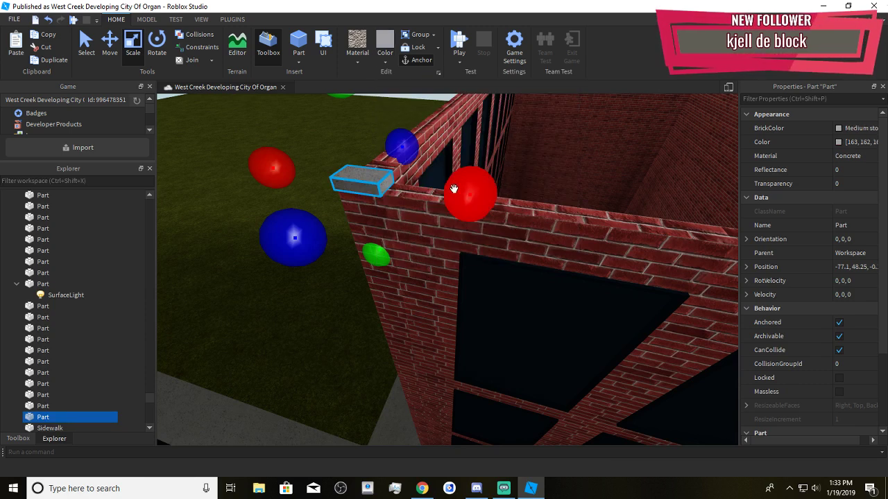
# Stretch the concrete cap slab along the top of the street-side wall to the opposite corner
pyautogui.moveTo(453, 189); pyautogui.dragTo(577, 273)
pyautogui.press('d')
pyautogui.moveTo(555, 266); pyautogui.dragTo(480, 219, button='right')
pyautogui.press('d')
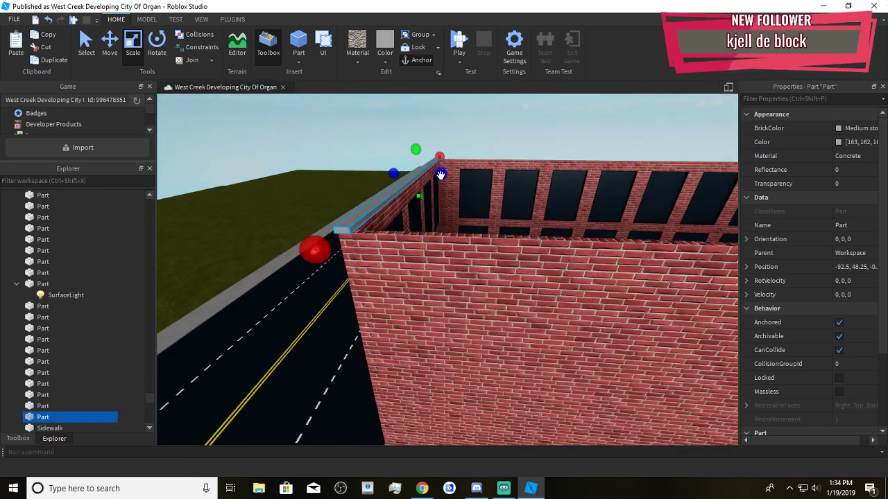
# Stretch the concrete cap slab across the whole building to the opposite wall so that it forms the roof
pyautogui.moveTo(440, 175); pyautogui.dragTo(489, 269, button='right')
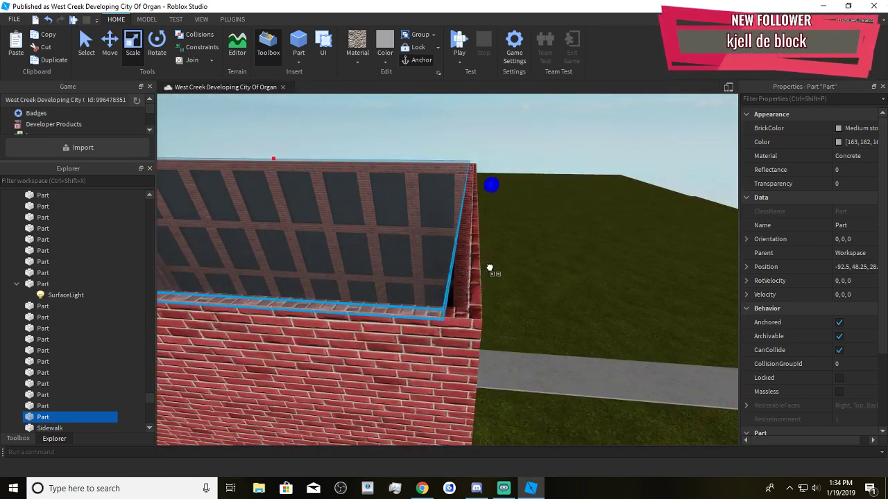
pyautogui.moveTo(490, 269); pyautogui.dragTo(507, 287)
pyautogui.click(529, 283)
pyautogui.moveTo(529, 283); pyautogui.dragTo(528, 283, button='right')
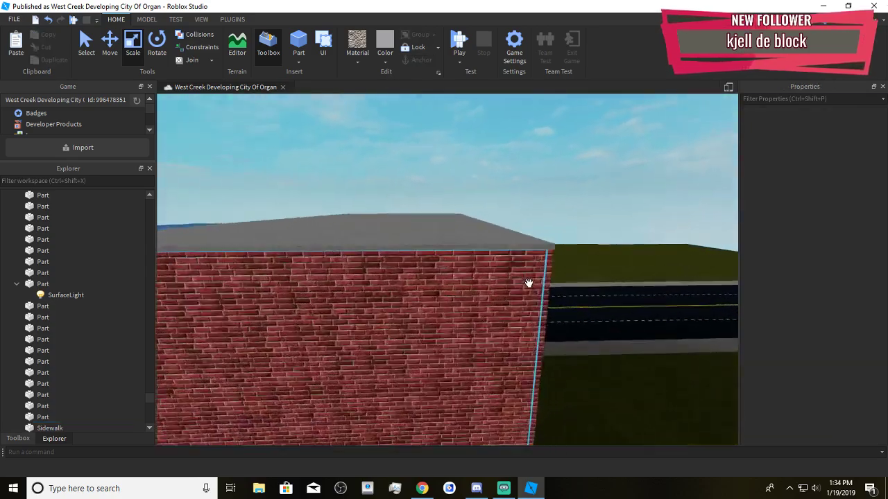
# Examine the concrete roof slab's edges and corners against the brick walls
pyautogui.press('d')
pyautogui.press('w')
pyautogui.moveTo(553, 339); pyautogui.dragTo(554, 349, button='right')
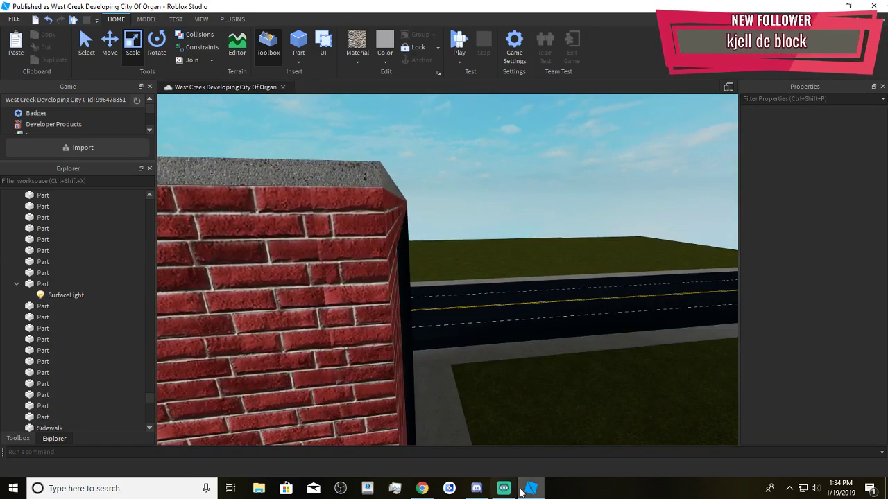
pyautogui.click(422, 488)
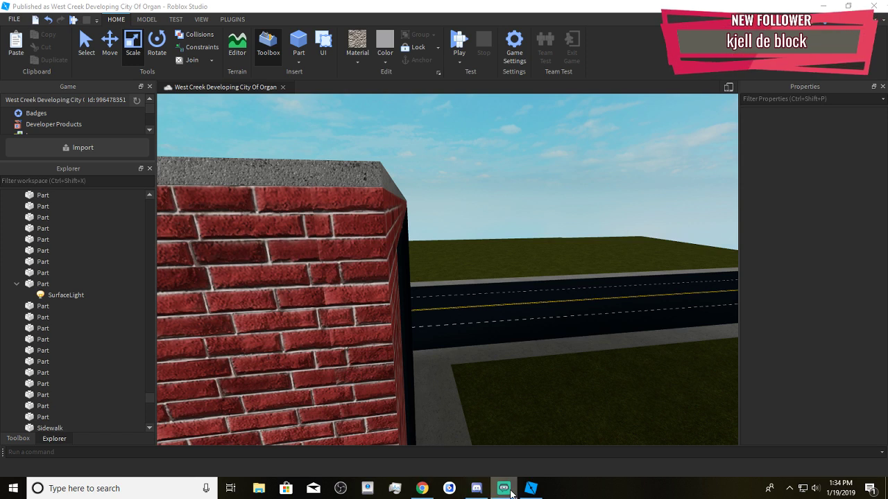
pyautogui.moveTo(573, 413); pyautogui.dragTo(525, 369, button='right')
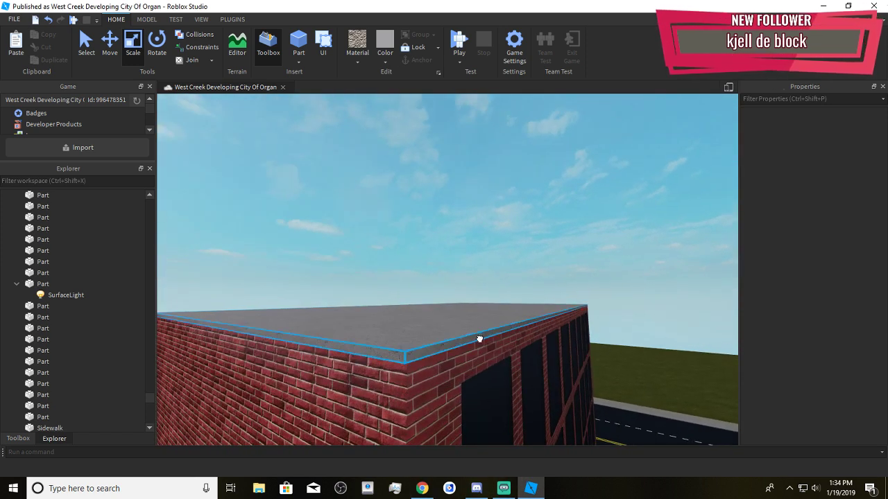
pyautogui.click(478, 337)
pyautogui.moveTo(478, 337); pyautogui.dragTo(557, 385, button='right')
pyautogui.click(556, 387)
pyautogui.press('w')
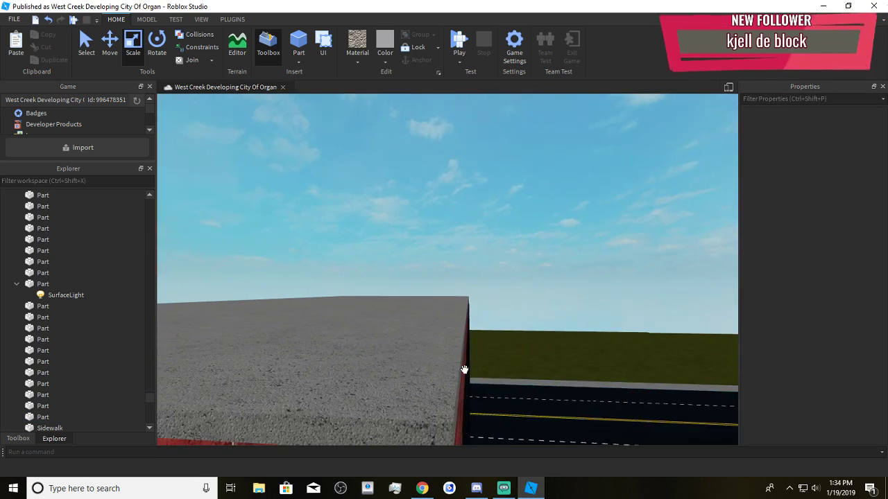
pyautogui.click(464, 368)
pyautogui.click(456, 333)
pyautogui.moveTo(485, 305); pyautogui.dragTo(485, 315)
pyautogui.click(538, 331)
pyautogui.press('s')
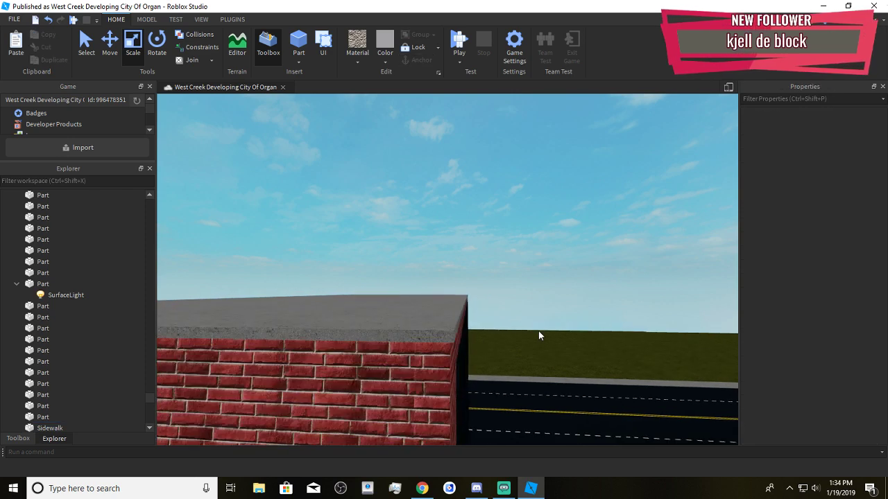
pyautogui.press('w')
pyautogui.moveTo(547, 327); pyautogui.dragTo(487, 311, button='right')
pyautogui.press('s')
pyautogui.press('s')
pyautogui.press('w')
pyautogui.press('s')
pyautogui.click(486, 298)
# Duplicate the concrete footpath beside the building and shorten the copy's street end back to the building's rear corner
pyautogui.click(494, 330)
pyautogui.press('w')
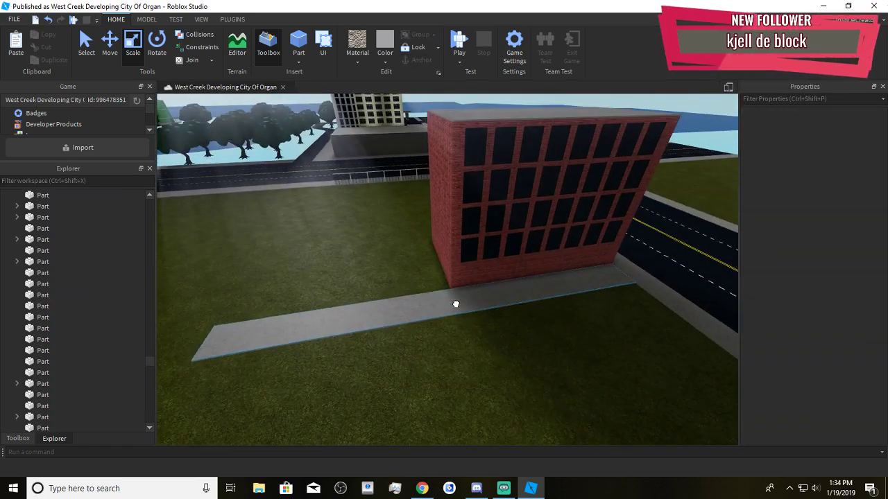
pyautogui.click(456, 301)
pyautogui.click(512, 347)
pyautogui.click(496, 331)
pyautogui.scroll(3, 650, 257)
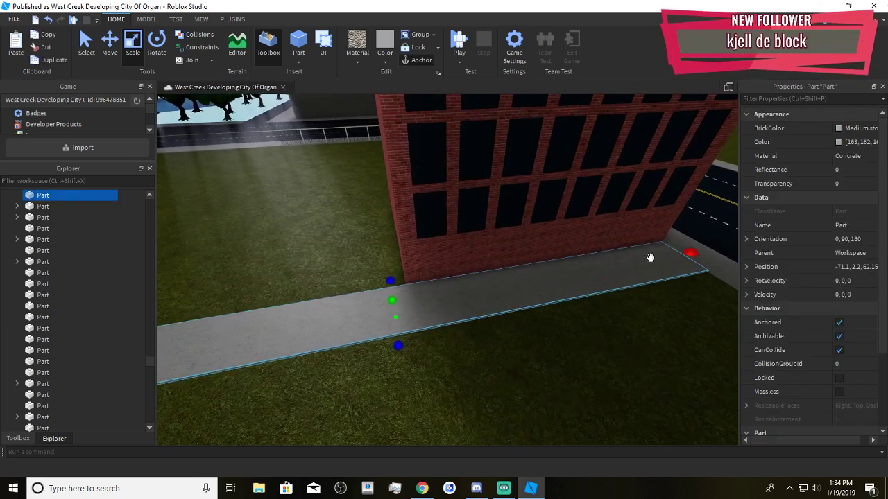
pyautogui.scroll(3, 654, 289)
pyautogui.press('w')
pyautogui.moveTo(654, 288); pyautogui.dragTo(495, 341)
pyautogui.moveTo(496, 341); pyautogui.dragTo(301, 208, button='right')
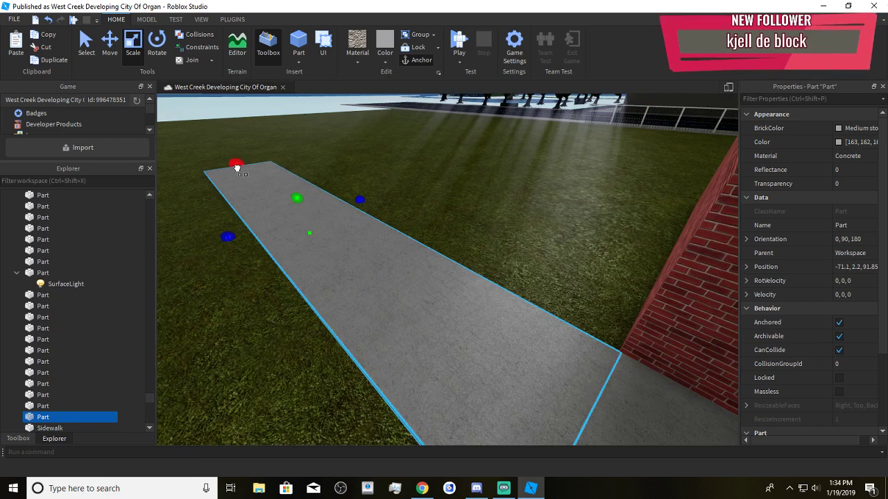
# Shorten the path copy's far end to a short piece and move it sideways against the back wall, at X -81.9
pyautogui.moveTo(235, 166); pyautogui.dragTo(367, 307)
pyautogui.moveTo(298, 215); pyautogui.dragTo(366, 307, button='right')
pyautogui.moveTo(366, 307); pyautogui.dragTo(305, 251)
pyautogui.press('a')
pyautogui.click(107, 43)
pyautogui.press('a')
pyautogui.moveTo(452, 277); pyautogui.dragTo(469, 280, button='right')
pyautogui.press('a')
pyautogui.moveTo(616, 299); pyautogui.dragTo(501, 350)
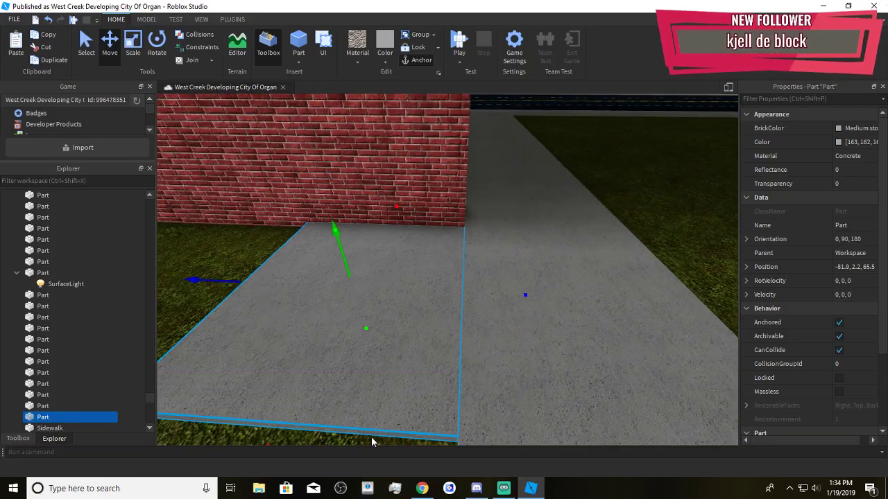
pyautogui.click(371, 437)
pyautogui.click(372, 402)
# Stretch the short concrete piece along the back wall to the building's far corner, centring it at X -92.45
pyautogui.press('a')
pyautogui.press('s')
pyautogui.click(134, 50)
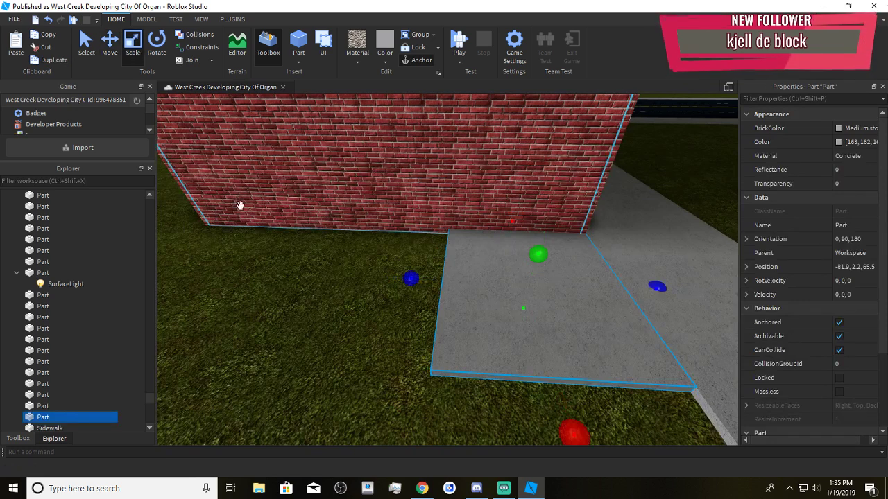
pyautogui.click(402, 279)
pyautogui.click(445, 290)
pyautogui.press('a')
pyautogui.moveTo(415, 277); pyautogui.dragTo(358, 322)
pyautogui.press('w')
pyautogui.click(362, 360)
pyautogui.press('s')
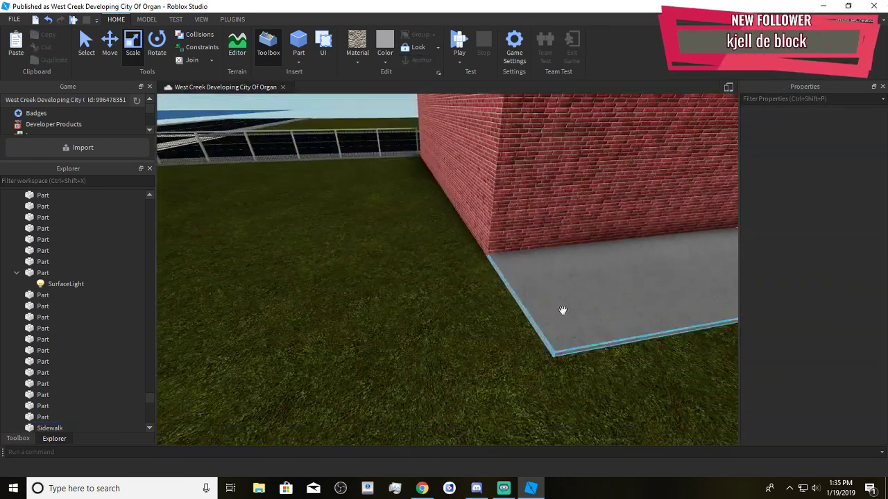
pyautogui.click(563, 310)
pyautogui.click(471, 341)
pyautogui.press('s')
pyautogui.scroll(-5, 470, 354)
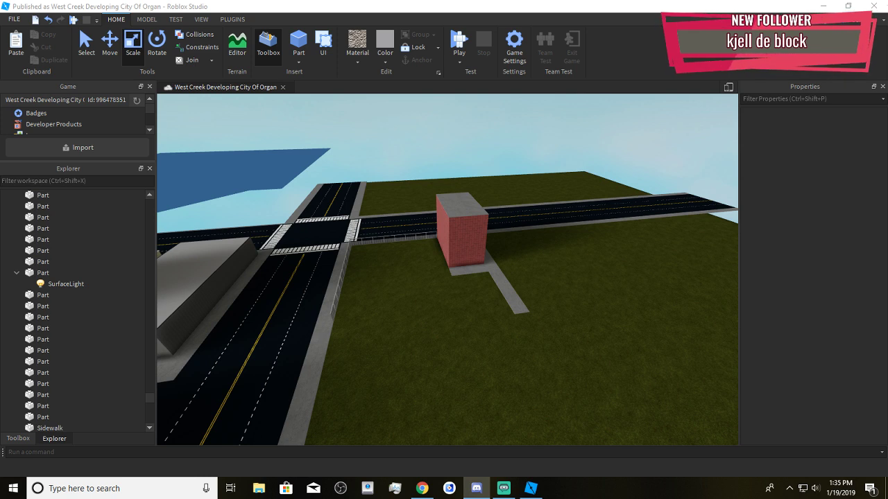
# Duplicate the path piece along the back wall and move the copy past the building's far corner to X -104.15
pyautogui.click(615, 369)
pyautogui.scroll(8, 615, 369)
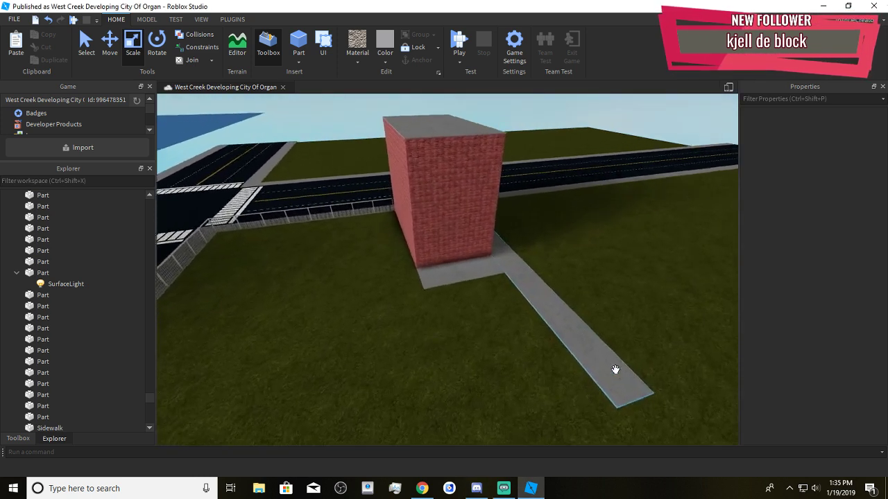
pyautogui.moveTo(535, 337); pyautogui.dragTo(525, 320, button='right')
pyautogui.click(525, 322)
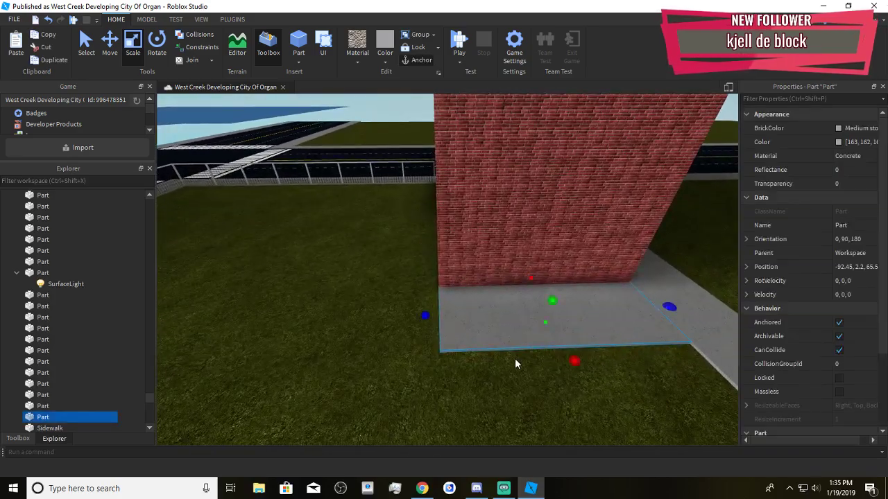
pyautogui.click(514, 359)
pyautogui.click(525, 341)
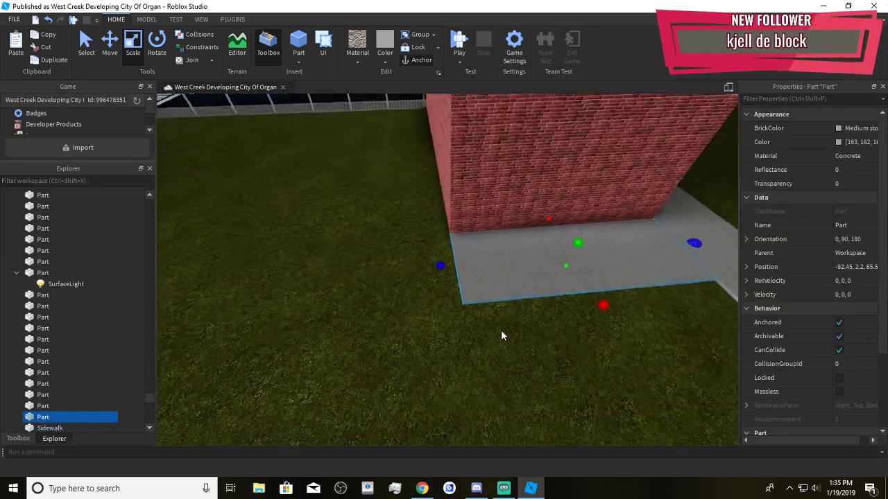
pyautogui.press('s')
pyautogui.press('a')
pyautogui.click(109, 54)
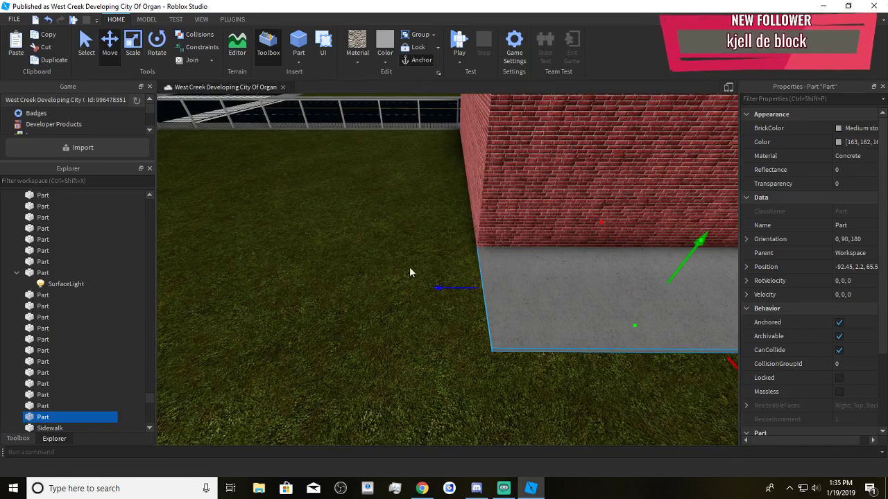
pyautogui.moveTo(457, 289); pyautogui.dragTo(323, 305)
# Trim the copy's overlapping inner end to the edge of the back-wall path, centring it at X -114.25
pyautogui.hotkey('ctrl', '3')
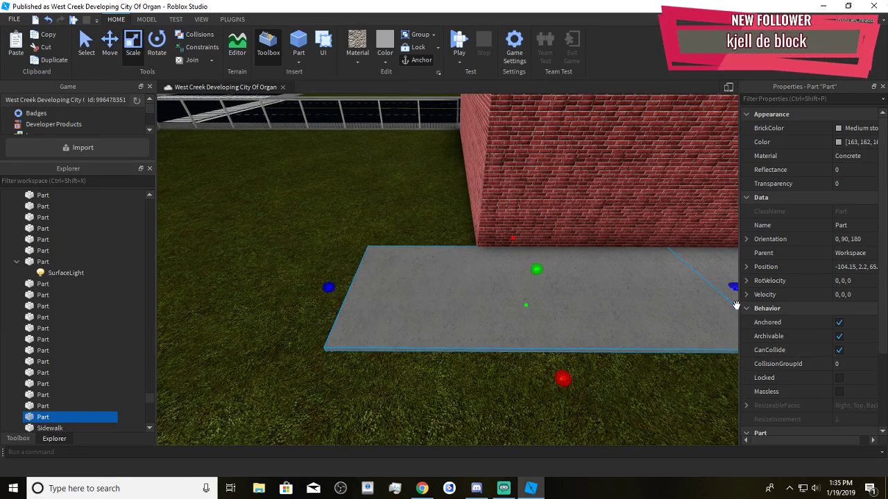
pyautogui.moveTo(731, 288); pyautogui.dragTo(510, 353)
pyautogui.scroll(4, 528, 405)
pyautogui.click(415, 317)
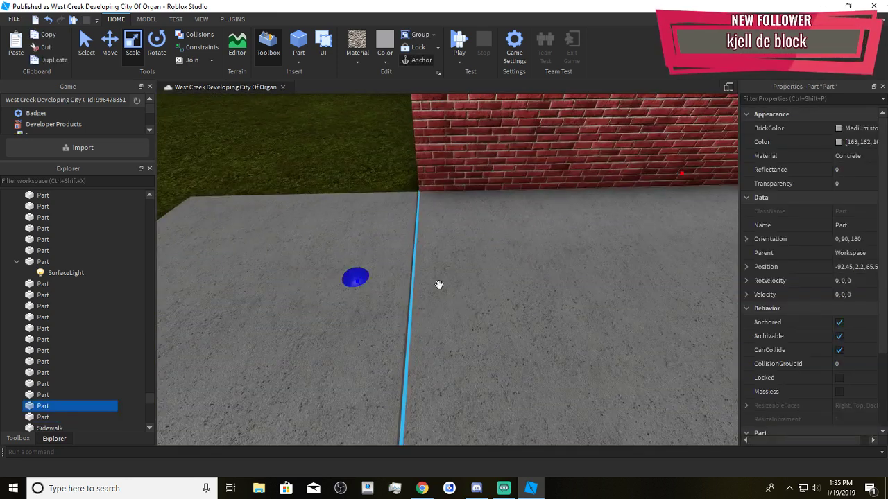
pyautogui.click(401, 285)
pyautogui.moveTo(464, 280); pyautogui.dragTo(467, 279)
pyautogui.scroll(-5, 478, 347)
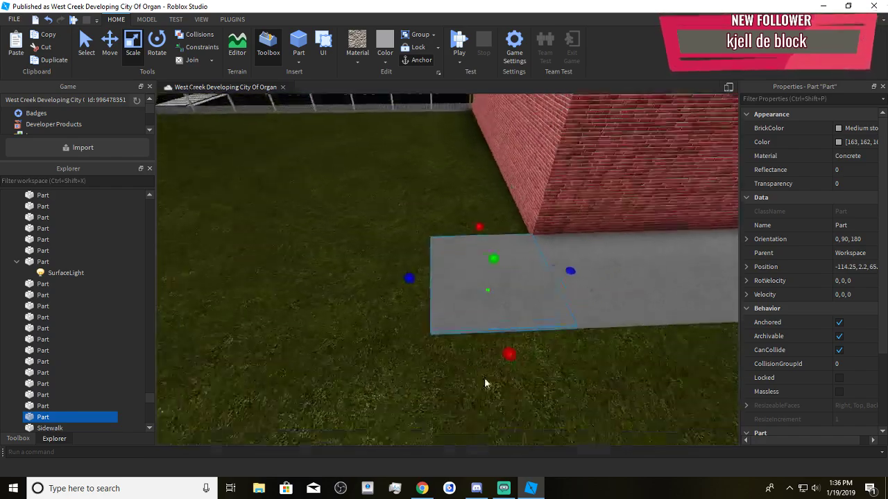
# Extend the corner path piece outward from the building across the grass to form a walkway
pyautogui.moveTo(484, 377); pyautogui.dragTo(506, 309, button='right')
pyautogui.moveTo(498, 280); pyautogui.dragTo(552, 348)
pyautogui.press('s')
pyautogui.click(475, 302)
pyautogui.click(456, 301)
pyautogui.press('d')
pyautogui.moveTo(463, 288); pyautogui.dragTo(482, 297)
pyautogui.click(508, 344)
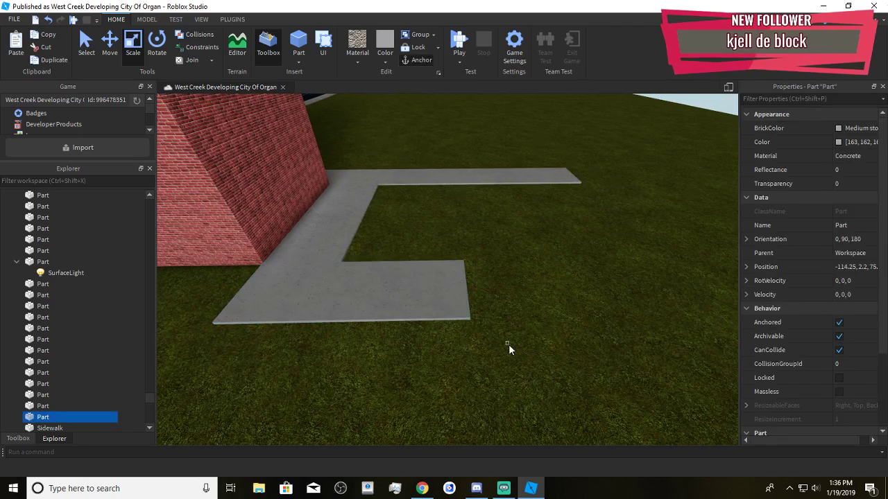
# Duplicate the path piece behind the back wall and move the copy outward, away from the building
pyautogui.press('a')
pyautogui.click(397, 270)
pyautogui.press('a')
pyautogui.click(376, 219)
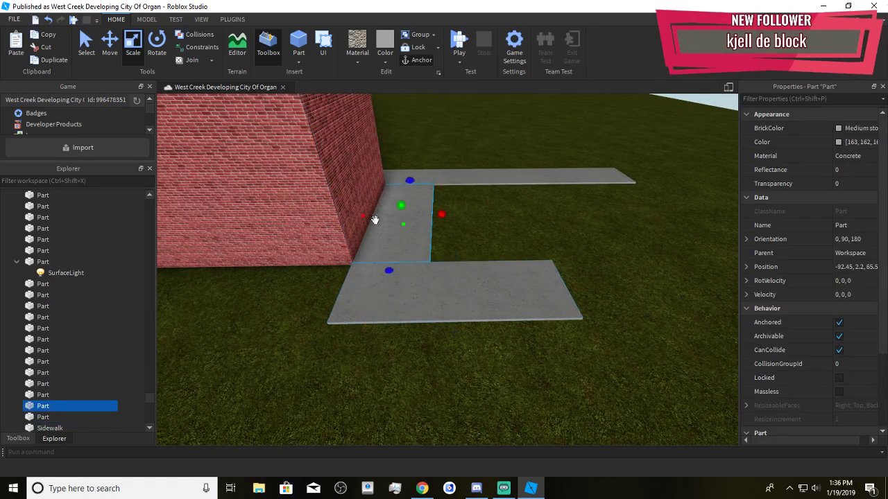
pyautogui.click(109, 48)
pyautogui.moveTo(552, 276); pyautogui.dragTo(539, 276, button='right')
pyautogui.moveTo(540, 281); pyautogui.dragTo(537, 274, button='right')
pyautogui.hotkey('ctrl', 'd')
pyautogui.moveTo(472, 198); pyautogui.dragTo(548, 247)
pyautogui.moveTo(548, 247); pyautogui.dragTo(549, 242, button='right')
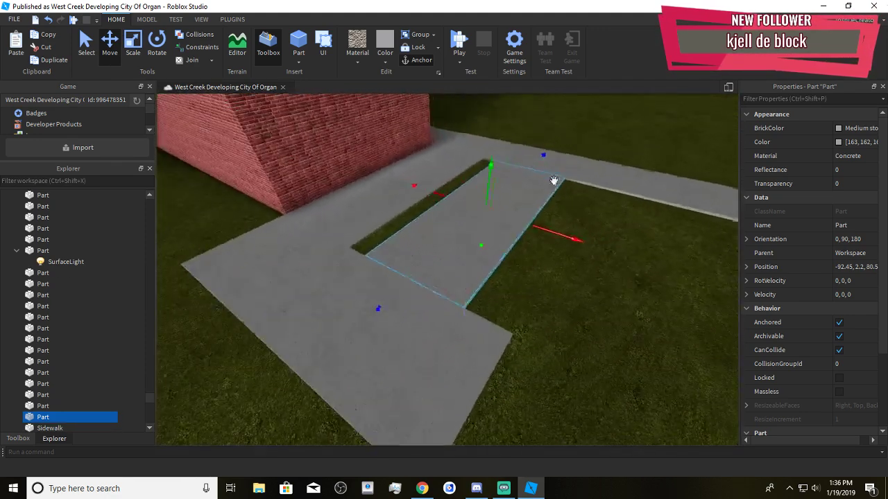
# Slide the path copy across to the far side of the corner walkway, against its outer edge at about X -136
pyautogui.moveTo(555, 183); pyautogui.dragTo(491, 286)
pyautogui.moveTo(537, 173); pyautogui.dragTo(491, 285, button='right')
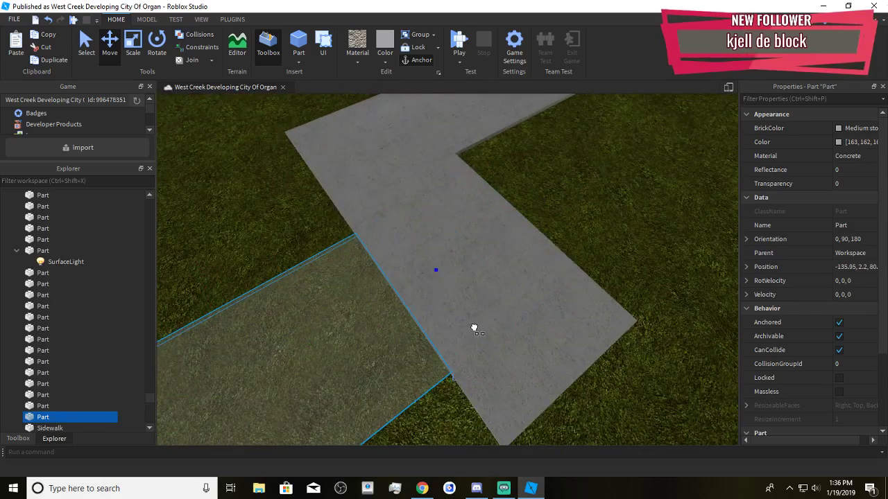
pyautogui.click(587, 231)
pyautogui.scroll(-5, 587, 232)
pyautogui.moveTo(587, 231); pyautogui.dragTo(588, 286, button='right')
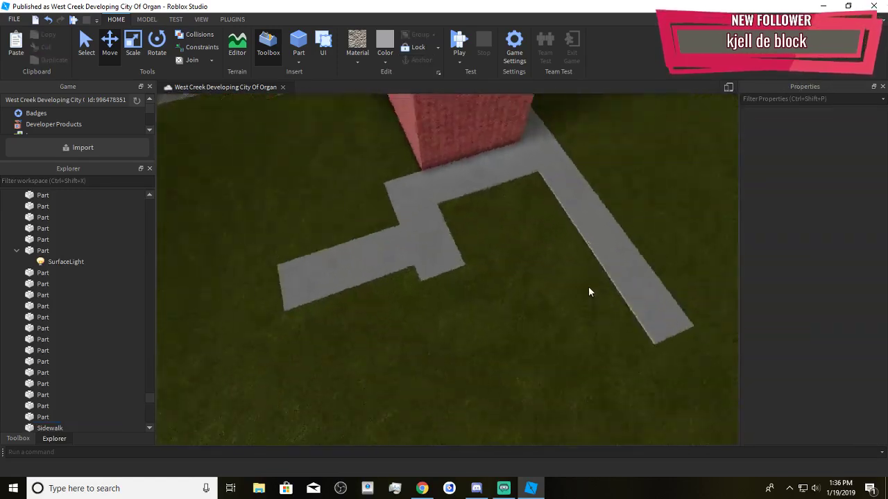
# Duplicate a green dumpster from beside the parking lot and place the copy at the outer end of the new walkway
pyautogui.scroll(2, 471, 254)
pyautogui.click(473, 253)
pyautogui.moveTo(480, 345); pyautogui.dragTo(480, 346, button='right')
pyautogui.click(479, 347)
pyautogui.press('w')
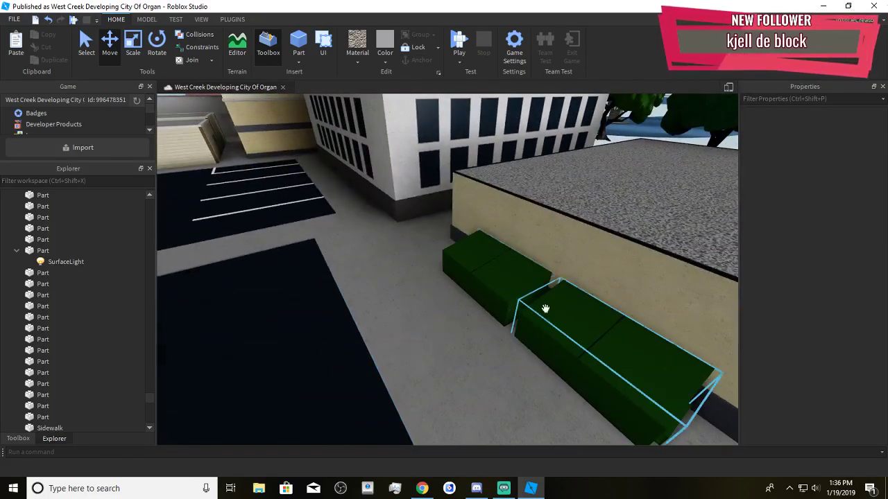
pyautogui.hotkey('ctrl', 'd')
pyautogui.moveTo(504, 289); pyautogui.dragTo(435, 364)
pyautogui.moveTo(435, 364); pyautogui.dragTo(435, 364, button='right')
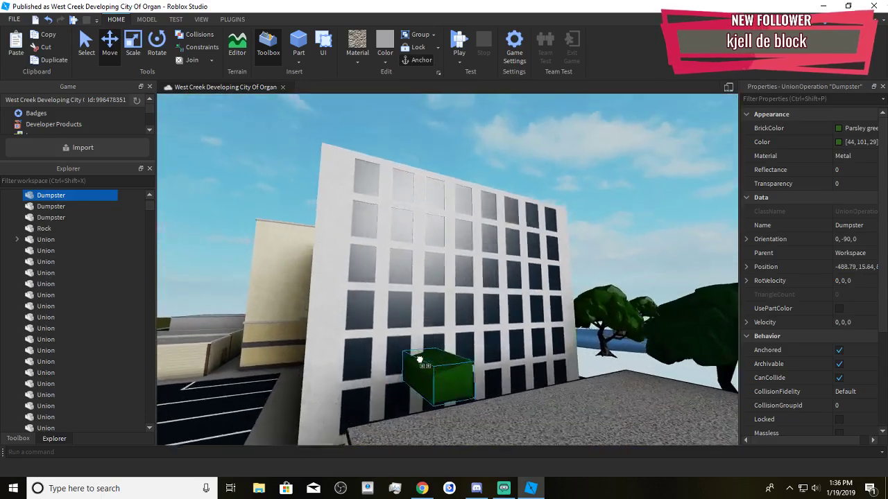
pyautogui.moveTo(435, 364); pyautogui.dragTo(435, 364)
pyautogui.moveTo(435, 364); pyautogui.dragTo(435, 364, button='right')
pyautogui.moveTo(436, 364); pyautogui.dragTo(511, 252)
pyautogui.click(580, 250)
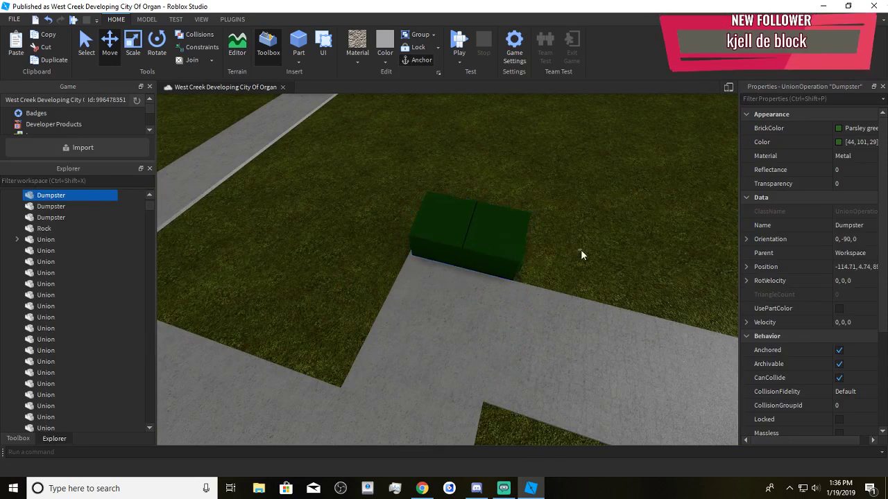
# Scale the side path's inner end back from the dumpster walkway, centring the path at X -136.65
pyautogui.moveTo(494, 337); pyautogui.dragTo(494, 337, button='right')
pyautogui.click(494, 337)
pyautogui.scroll(-3, 494, 337)
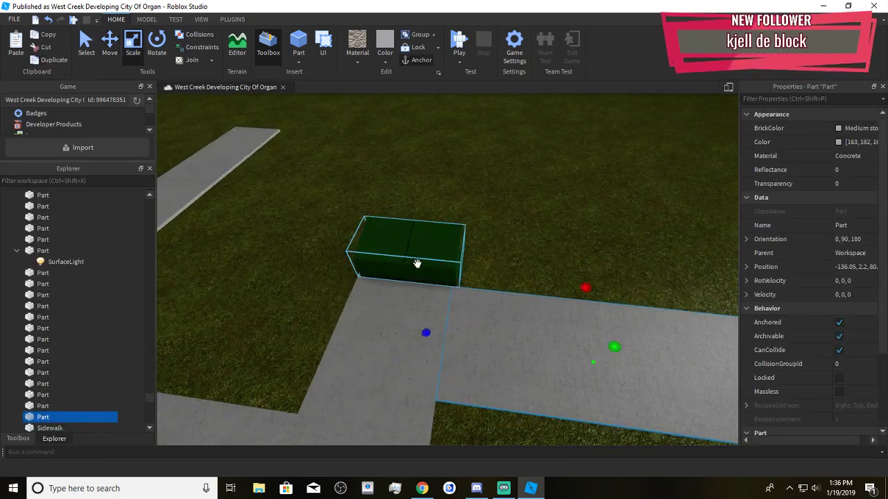
pyautogui.click(418, 303)
pyautogui.click(509, 278)
pyautogui.moveTo(511, 277); pyautogui.dragTo(511, 278, button='right')
pyautogui.click(515, 309)
pyautogui.scroll(-3, 515, 309)
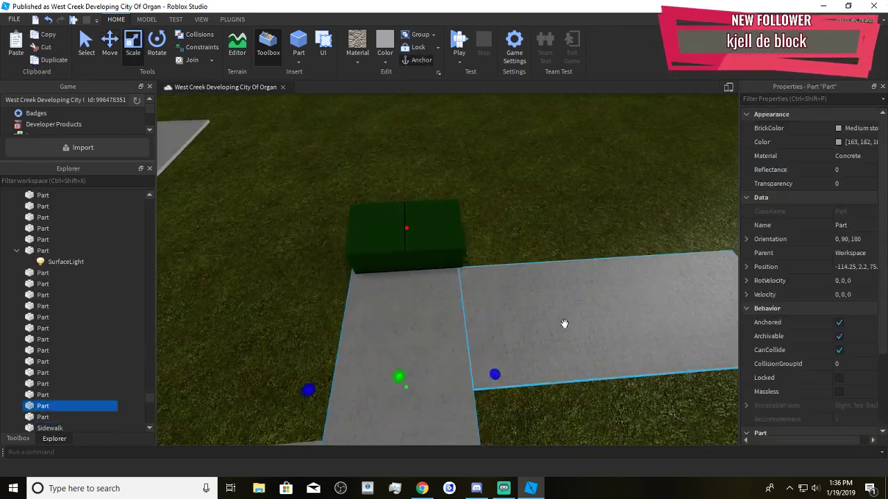
pyautogui.click(552, 321)
pyautogui.moveTo(444, 322); pyautogui.dragTo(460, 335)
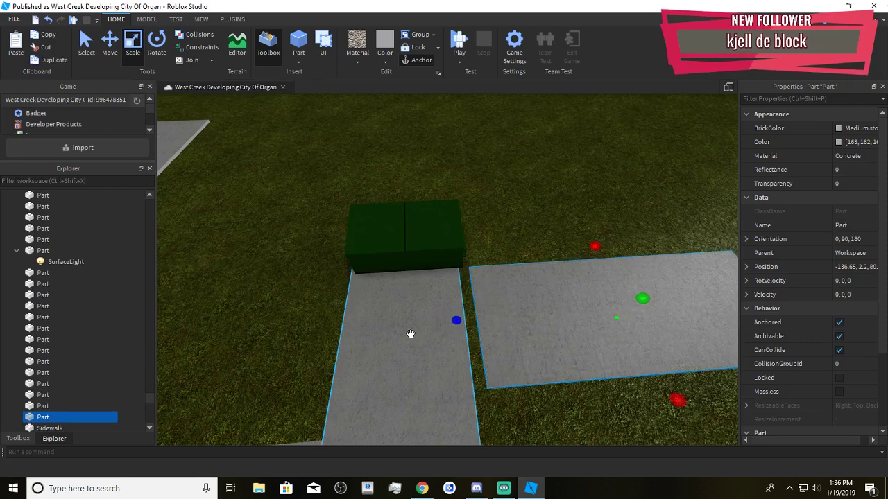
# Widen the dumpster walkway toward the side path to close the gap, centring it at X -114.85
pyautogui.click(411, 333)
pyautogui.scroll(2, 451, 317)
pyautogui.moveTo(451, 317); pyautogui.dragTo(451, 316, button='right')
pyautogui.click(442, 320)
pyautogui.click(411, 322)
pyautogui.scroll(-1, 444, 353)
pyautogui.moveTo(442, 389); pyautogui.dragTo(455, 402)
pyautogui.click(485, 265)
pyautogui.moveTo(492, 256); pyautogui.dragTo(493, 258, button='right')
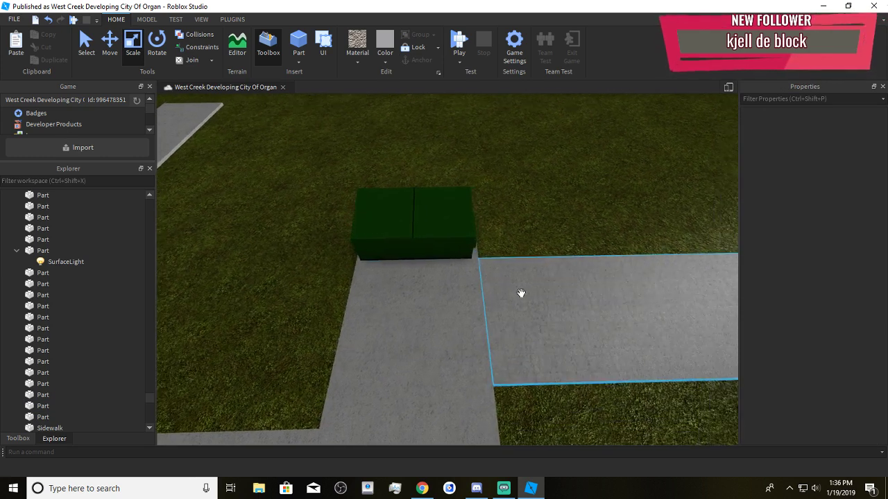
# Trim the side path's inner end again and widen the dumpster walkway to meet it, centring the walkway at X -115.45
pyautogui.click(521, 293)
pyautogui.press('d')
pyautogui.moveTo(438, 315); pyautogui.dragTo(450, 326)
pyautogui.click(442, 352)
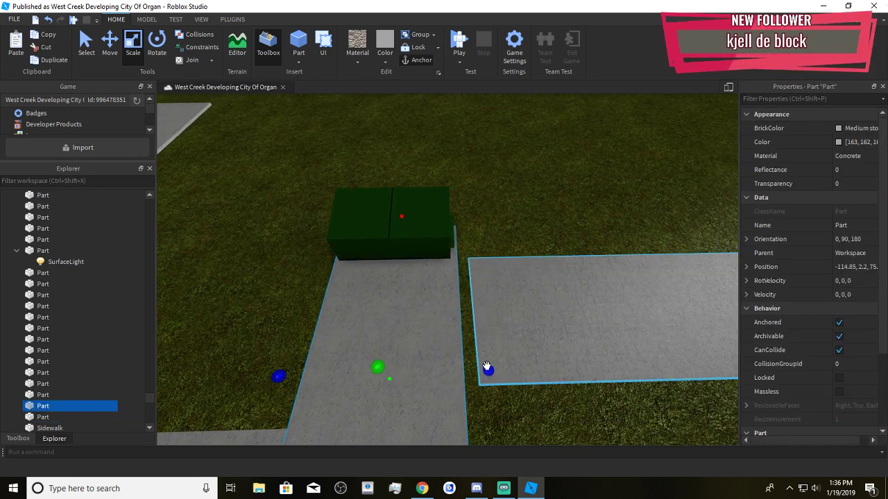
pyautogui.moveTo(489, 372); pyautogui.dragTo(507, 401)
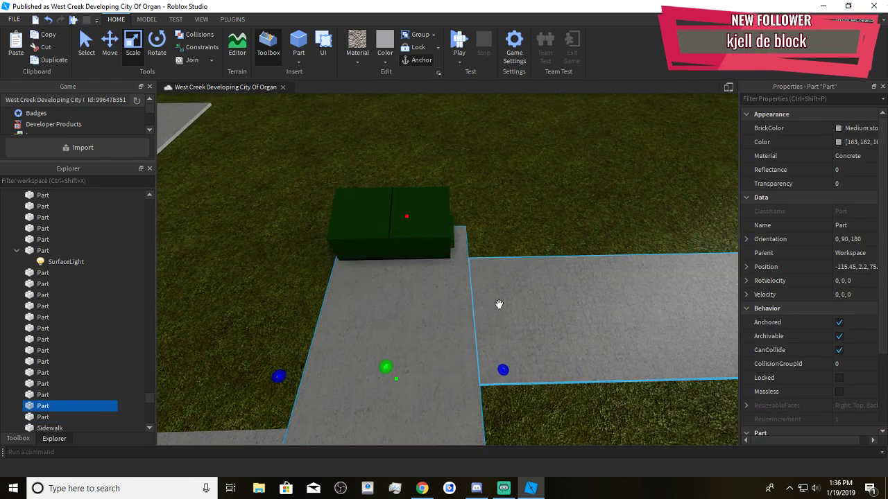
# Shift the dumpster copy along the walkway's outer end to line it up, centring it at X -115.41
pyautogui.click(495, 188)
pyautogui.scroll(-1, 495, 188)
pyautogui.moveTo(495, 188); pyautogui.dragTo(494, 189, button='right')
pyautogui.moveTo(469, 257); pyautogui.dragTo(473, 265)
pyautogui.click(554, 225)
pyautogui.moveTo(554, 225); pyautogui.dragTo(554, 225, button='right')
pyautogui.scroll(1, 554, 226)
pyautogui.click(467, 238)
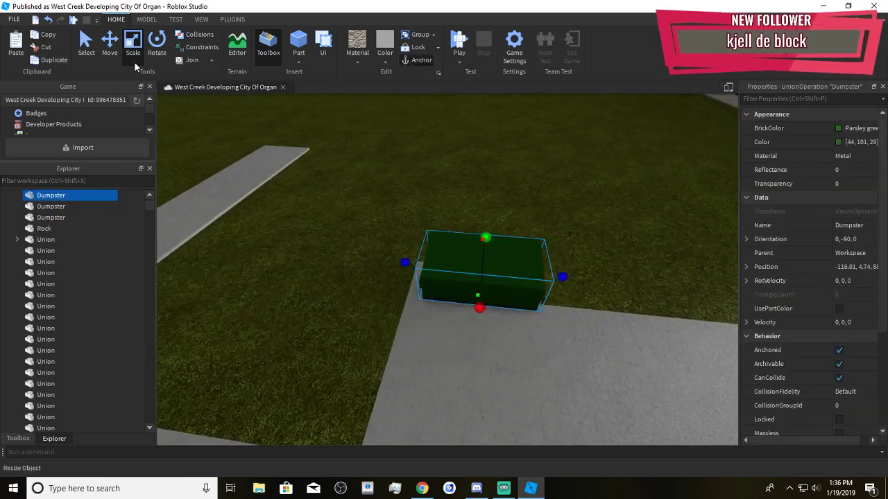
pyautogui.click(103, 58)
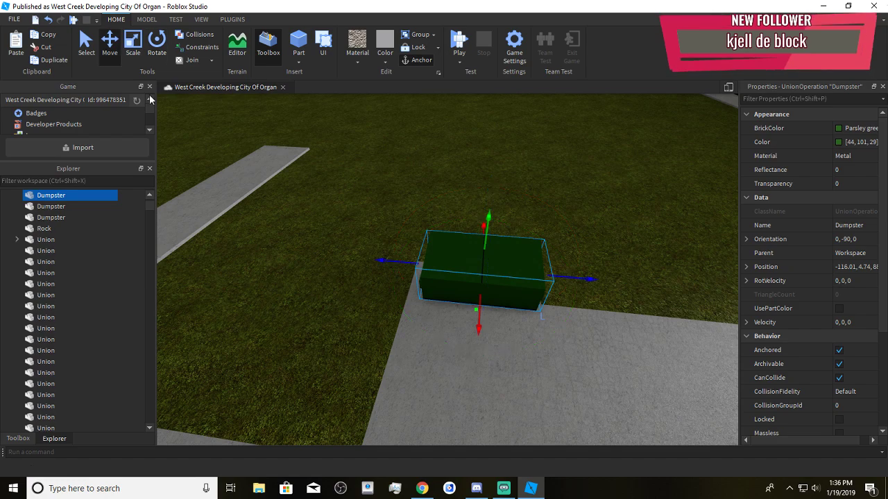
pyautogui.moveTo(396, 264); pyautogui.dragTo(392, 267)
pyautogui.moveTo(406, 308); pyautogui.dragTo(413, 309, button='right')
pyautogui.moveTo(436, 227); pyautogui.dragTo(432, 231)
pyautogui.click(478, 254)
pyautogui.moveTo(477, 254); pyautogui.dragTo(478, 253, button='right')
pyautogui.click(410, 230)
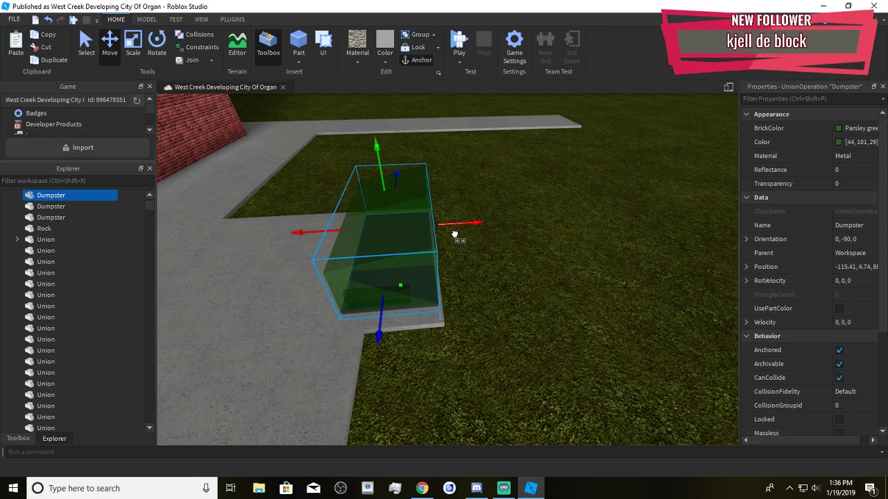
# Try moving the dumpster toward the inner corner between the walkway and the building's back path, at X -104.21
pyautogui.click(503, 287)
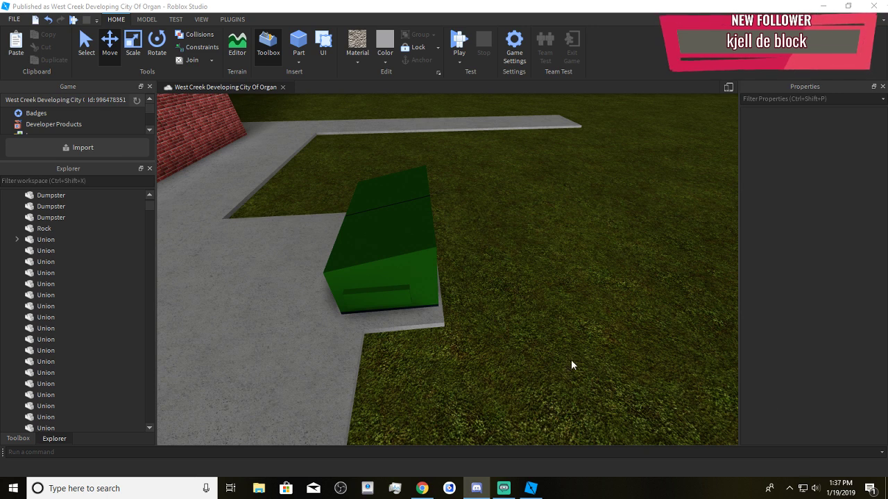
pyautogui.click(408, 283)
pyautogui.click(521, 341)
pyautogui.moveTo(521, 342); pyautogui.dragTo(520, 341, button='right')
pyautogui.press('w')
pyautogui.scroll(-3, 521, 341)
pyautogui.click(444, 310)
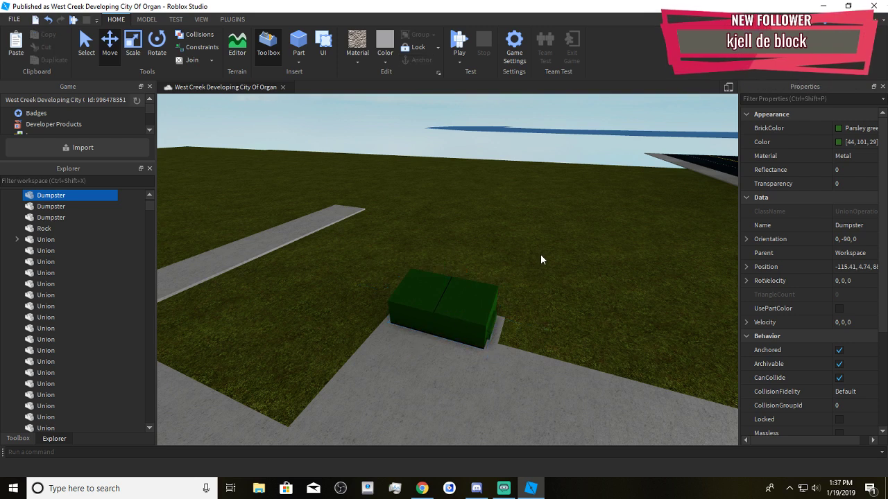
pyautogui.moveTo(541, 255); pyautogui.dragTo(541, 255, button='right')
pyautogui.moveTo(541, 278); pyautogui.dragTo(404, 238)
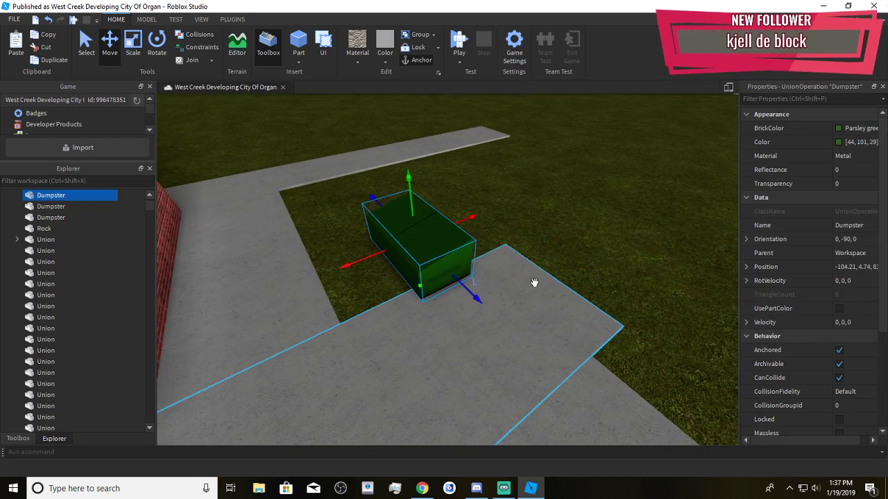
# Undo the recent dumpster moves and the resizing of the side path and dumpster walkway
pyautogui.hotkey('ctrl', 'z')
pyautogui.hotkey('ctrl', 'z')
pyautogui.hotkey('ctrl', 'z')
pyautogui.hotkey('ctrl', 'z')
pyautogui.hotkey('ctrl', 'z')
pyautogui.hotkey('ctrl', 'z')
pyautogui.hotkey('ctrl', 'z')
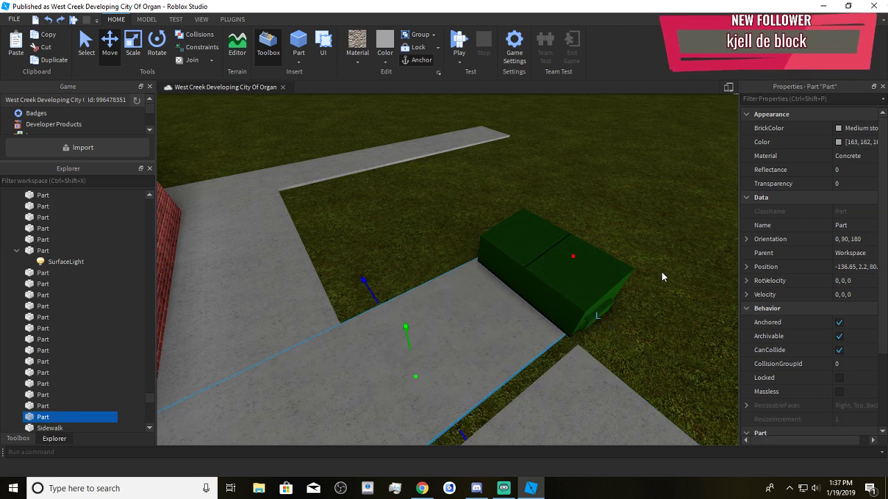
pyautogui.hotkey('ctrl', 'z')
pyautogui.hotkey('ctrl', 'z')
pyautogui.hotkey('ctrl', 'z')
pyautogui.hotkey('ctrl', 'z')
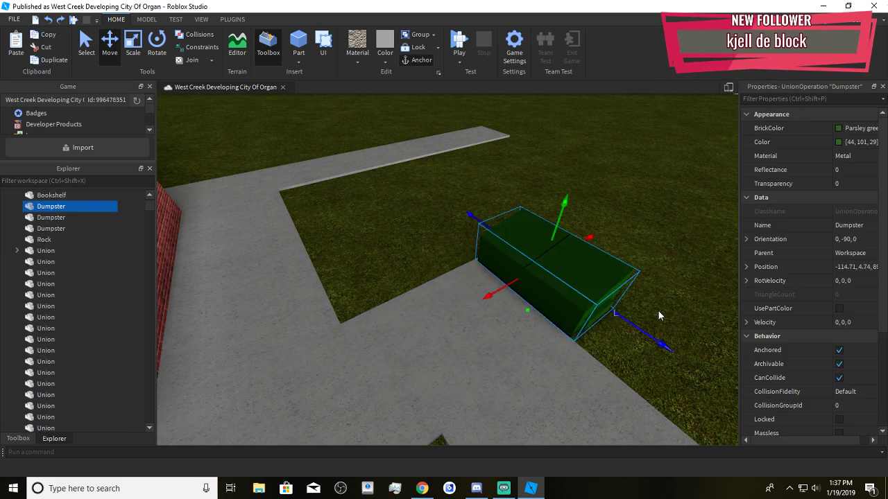
# Rotate the dumpster to orientation 0, 180, 0 and place it on the grass in the inner walkway corner at X -104.31
pyautogui.click(659, 316)
pyautogui.press('r')
pyautogui.press('r')
pyautogui.press('r')
pyautogui.moveTo(560, 297); pyautogui.dragTo(339, 246)
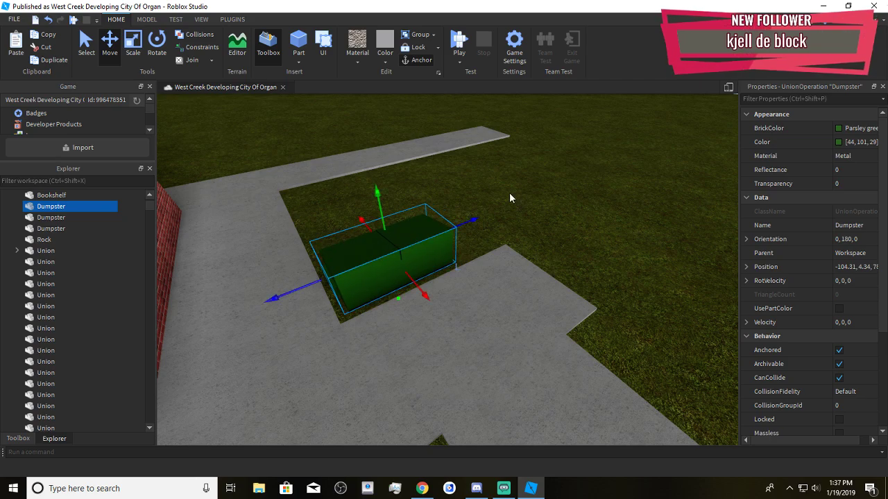
pyautogui.click(522, 193)
pyautogui.press('w')
pyautogui.moveTo(522, 193); pyautogui.dragTo(492, 187, button='right')
pyautogui.scroll(-10, 428, 188)
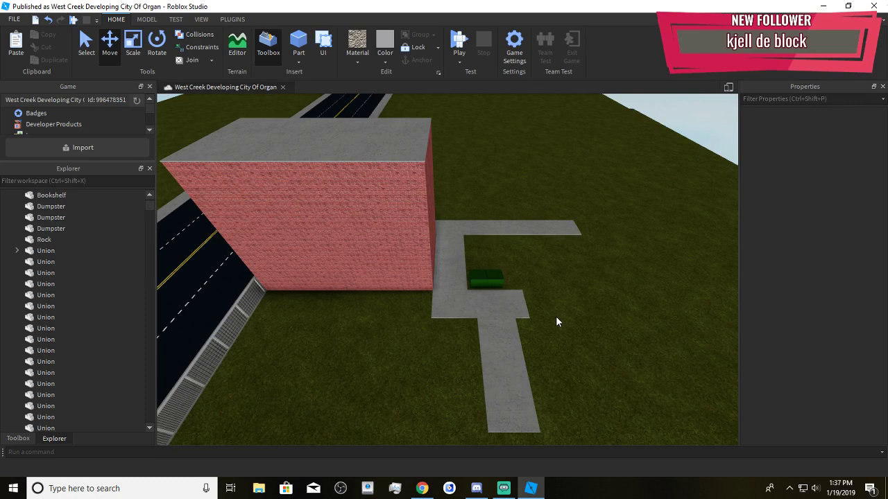
# Duplicate the long roadside sidewalk and shorten the copy to end beside the brick building's side path, centring it at X -130
pyautogui.scroll(8, 556, 316)
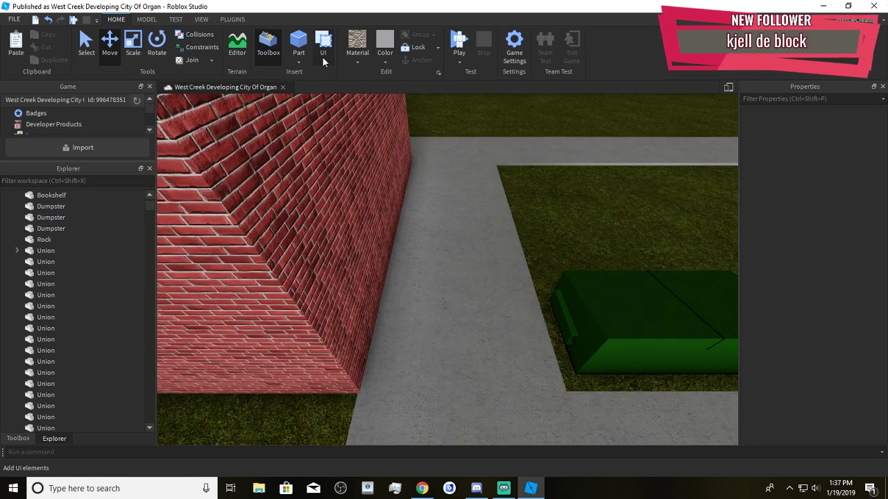
pyautogui.moveTo(572, 263)
pyautogui.mouseDown(button='right')
pyautogui.moveTo(586, 219)
pyautogui.moveTo(578, 248)
pyautogui.mouseUp(button='right')
pyautogui.click(578, 248)
pyautogui.moveTo(445, 241); pyautogui.dragTo(525, 284, button='right')
pyautogui.scroll(-8, 468, 227)
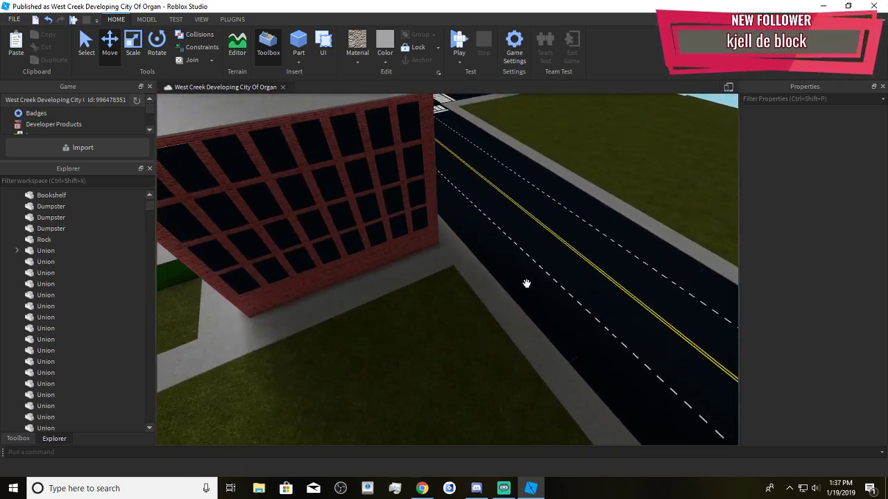
pyautogui.click(524, 284)
pyautogui.click(433, 349)
pyautogui.moveTo(433, 349); pyautogui.dragTo(457, 285, button='right')
pyautogui.click(457, 285)
pyautogui.moveTo(433, 338); pyautogui.dragTo(447, 338, button='right')
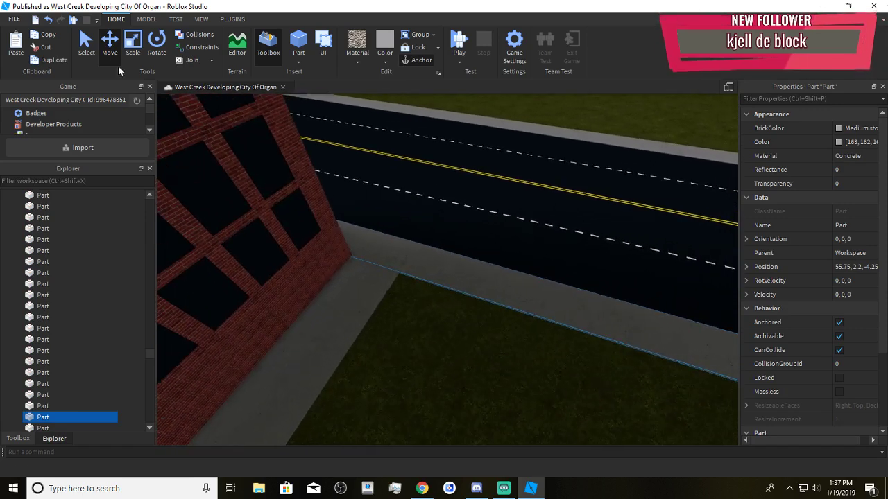
pyautogui.moveTo(443, 273); pyautogui.dragTo(603, 174, button='right')
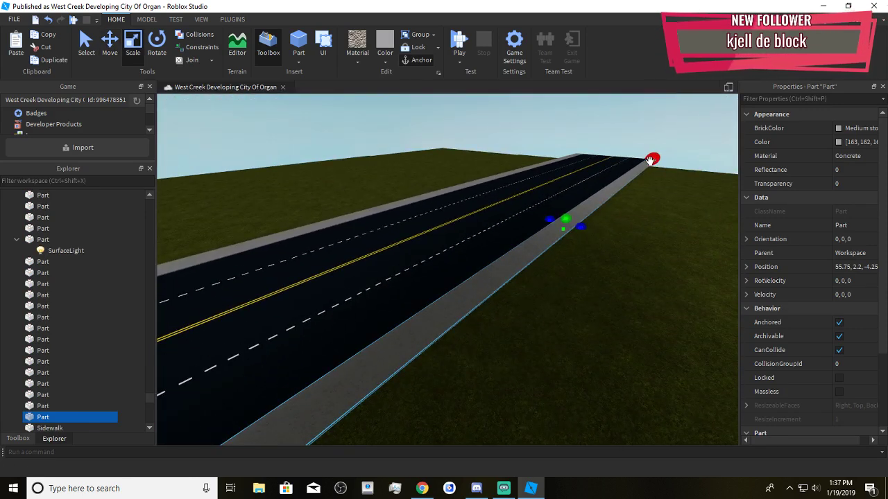
pyautogui.moveTo(650, 161); pyautogui.dragTo(440, 235)
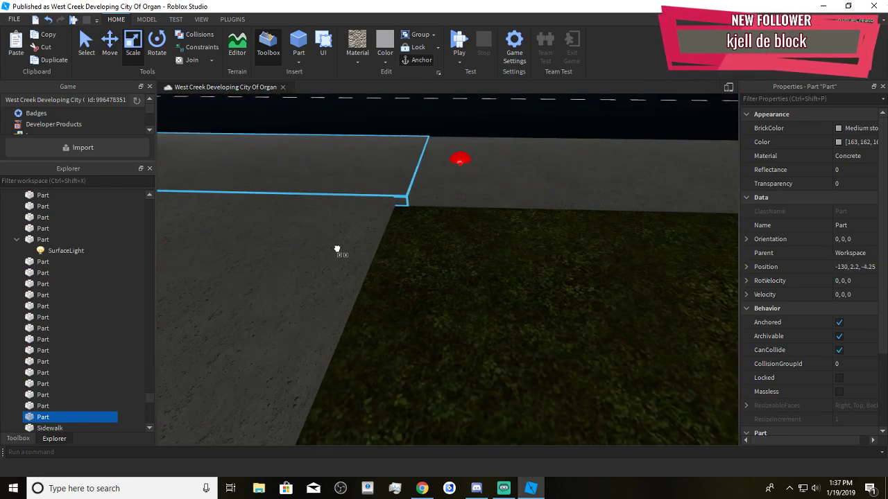
# Shorten the original roadside sidewalk away from the building to open a driveway gap, centring it at X 133.05
pyautogui.click(477, 199)
pyautogui.moveTo(476, 198); pyautogui.dragTo(405, 282, button='right')
pyautogui.moveTo(406, 280); pyautogui.dragTo(522, 325)
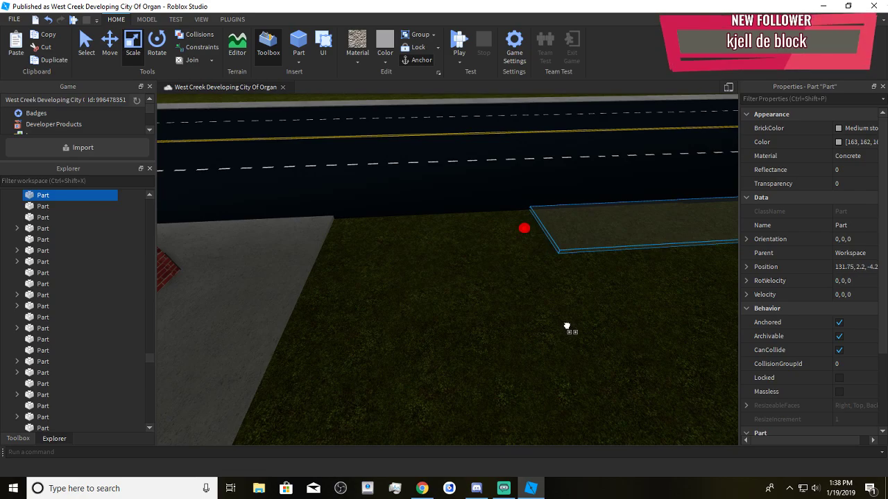
pyautogui.click(581, 326)
pyautogui.moveTo(580, 325); pyautogui.dragTo(516, 310, button='right')
# Move the dummy from inside the building to the grass gap between the two roadside sidewalk sections
pyautogui.press('w')
pyautogui.press('w')
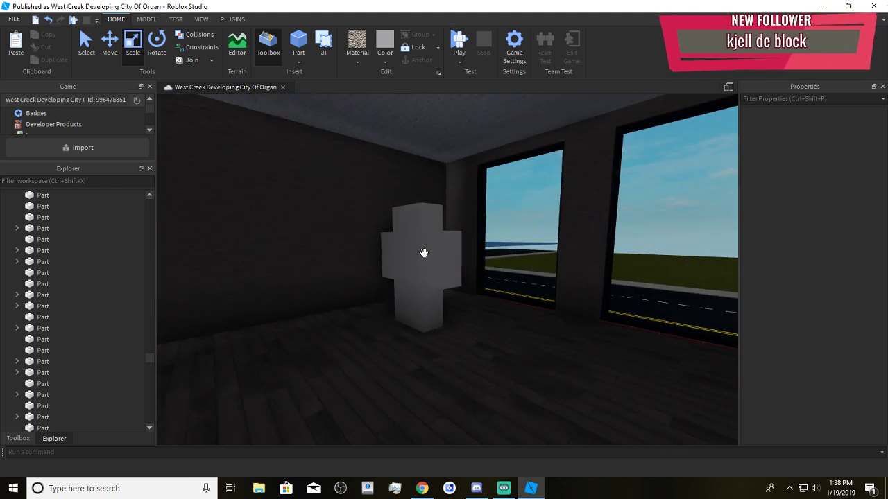
pyautogui.click(423, 254)
pyautogui.moveTo(458, 335); pyautogui.dragTo(459, 334, button='right')
pyautogui.moveTo(523, 367); pyautogui.dragTo(504, 359)
pyautogui.moveTo(523, 366); pyautogui.dragTo(523, 367, button='right')
pyautogui.click(536, 341)
pyautogui.moveTo(478, 311); pyautogui.dragTo(477, 313, button='right')
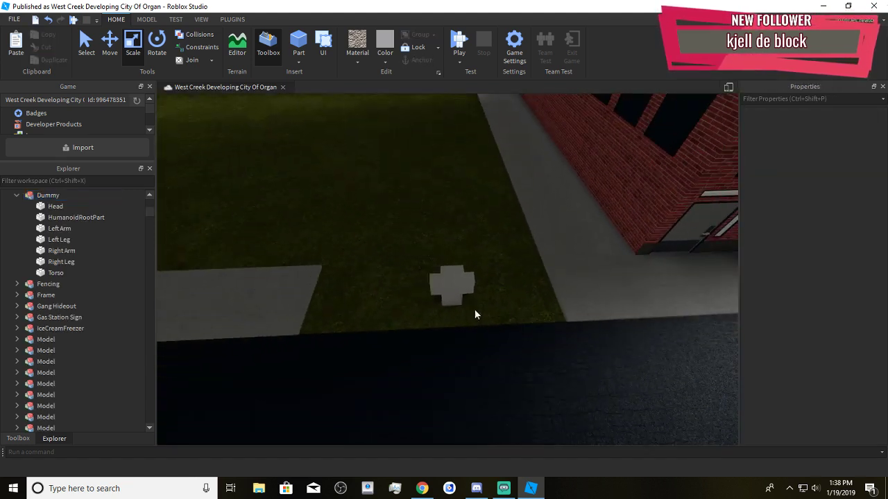
pyautogui.moveTo(456, 293); pyautogui.dragTo(473, 294)
# Reposition the dummy within the grass gap to gauge its width against the sidewalk ends
pyautogui.click(283, 293)
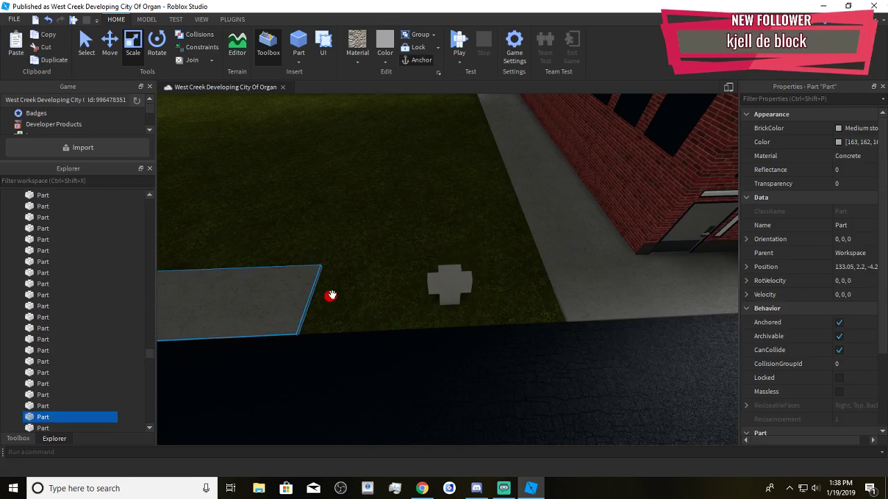
pyautogui.click(366, 315)
pyautogui.scroll(-5, 388, 312)
pyautogui.scroll(5, 490, 325)
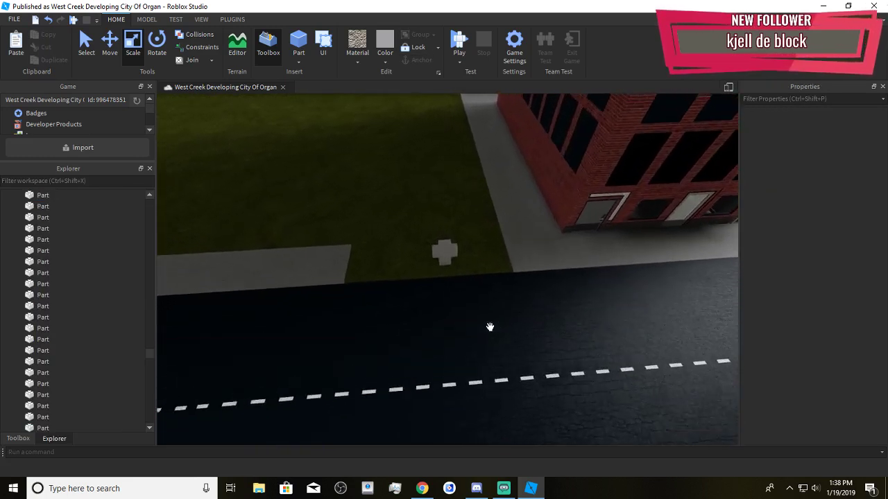
pyautogui.scroll(2, 489, 326)
pyautogui.moveTo(490, 326); pyautogui.dragTo(446, 280, button='right')
pyautogui.moveTo(446, 280); pyautogui.dragTo(422, 292)
pyautogui.click(447, 301)
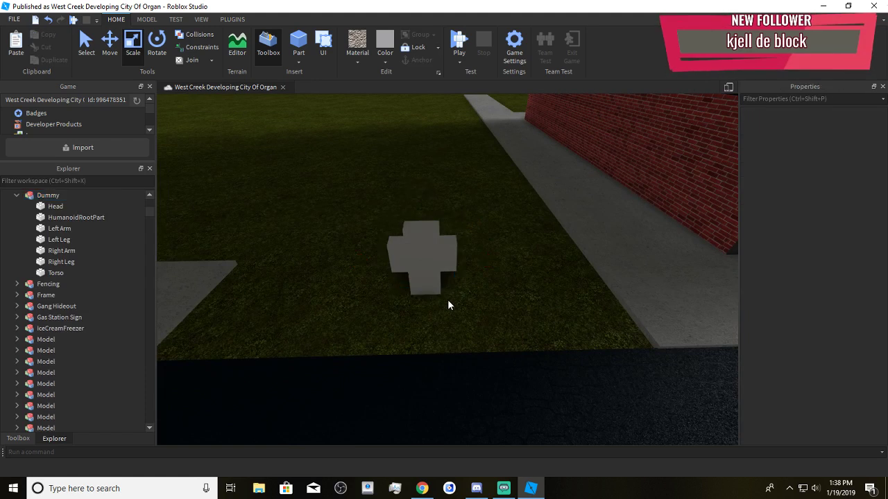
pyautogui.click(473, 355)
pyautogui.moveTo(492, 306); pyautogui.dragTo(508, 302, button='right')
pyautogui.click(510, 302)
pyautogui.moveTo(471, 271); pyautogui.dragTo(378, 304)
pyautogui.click(378, 304)
pyautogui.scroll(3, 388, 296)
# Insert an anchored Black concrete part in the grass gap and widen it to the road's edge, centred at Z -5.75
pyautogui.moveTo(388, 296); pyautogui.dragTo(447, 239, button='right')
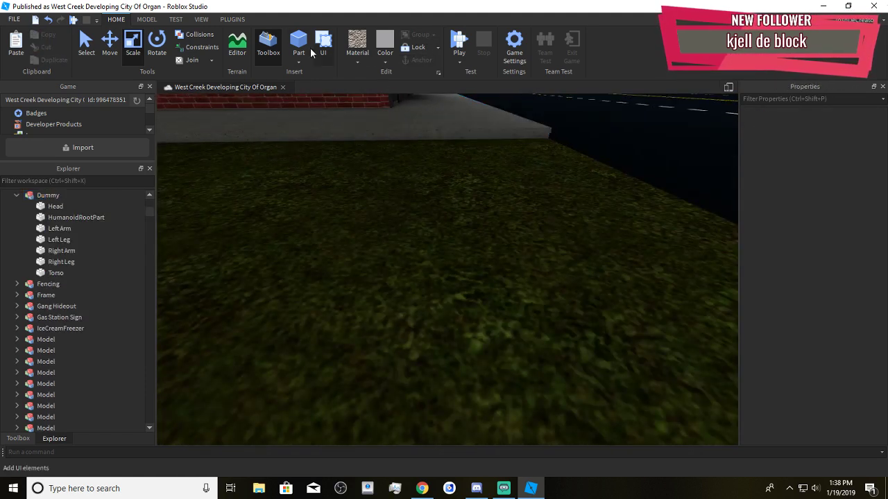
pyautogui.click(304, 47)
pyautogui.click(385, 61)
pyautogui.click(485, 255)
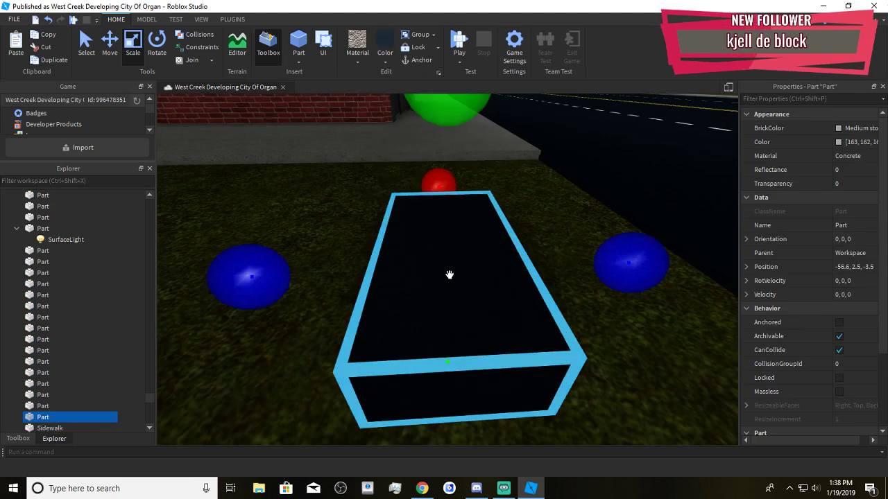
pyautogui.press('d')
pyautogui.moveTo(449, 275); pyautogui.dragTo(691, 295)
pyautogui.press('a')
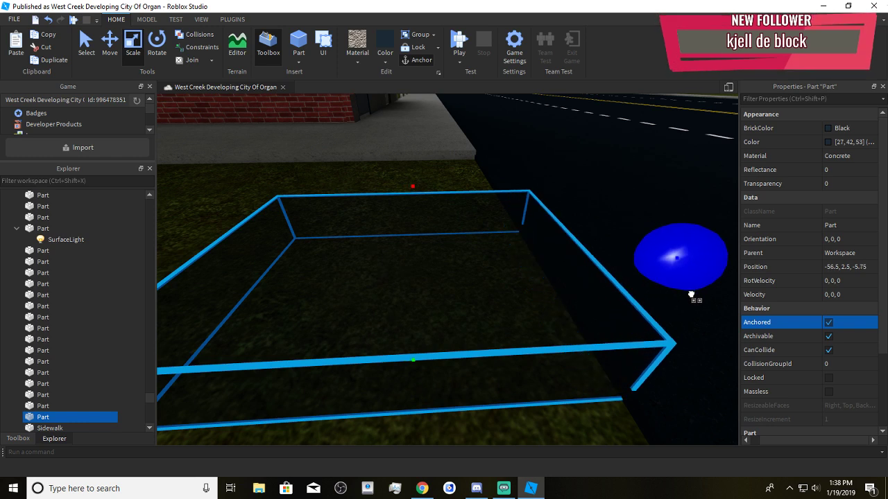
# Flatten the black part into a thin slab centred at Y 2.1
pyautogui.moveTo(576, 272); pyautogui.dragTo(559, 265, button='right')
pyautogui.press('s')
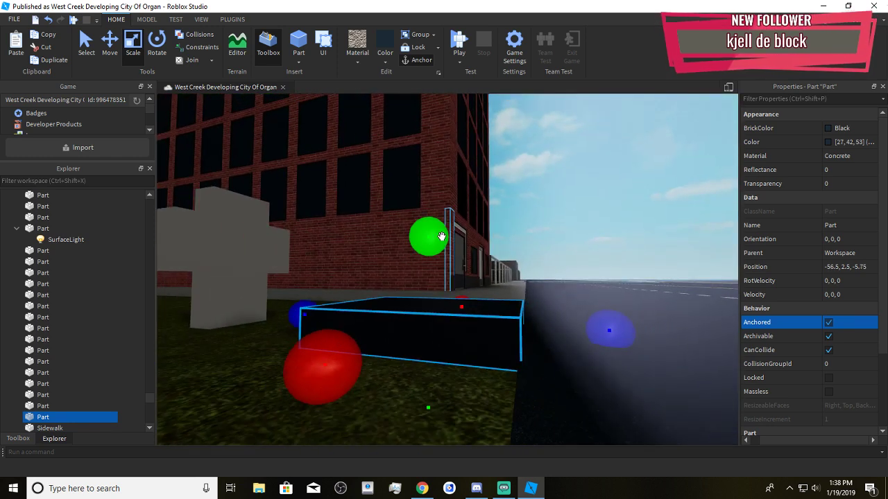
pyautogui.moveTo(442, 238); pyautogui.dragTo(464, 267)
pyautogui.click(485, 400)
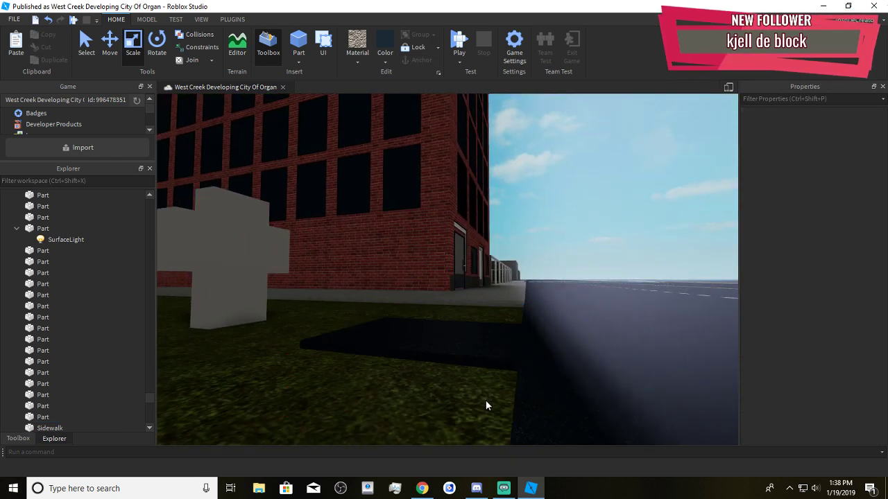
# Extend the black slab both ways to span the gap between the two sidewalk sections, centring it at X -52.05
pyautogui.press('w')
pyautogui.moveTo(486, 400)
pyautogui.mouseDown(button='right')
pyautogui.moveTo(480, 424)
pyautogui.moveTo(475, 391)
pyautogui.mouseUp(button='right')
pyautogui.press('s')
pyautogui.click(458, 267)
pyautogui.scroll(5, 463, 265)
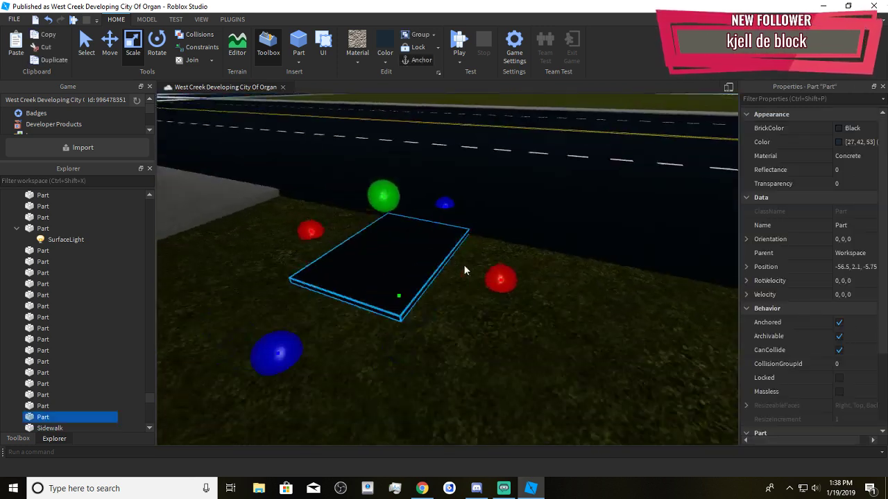
pyautogui.moveTo(514, 185); pyautogui.dragTo(297, 219)
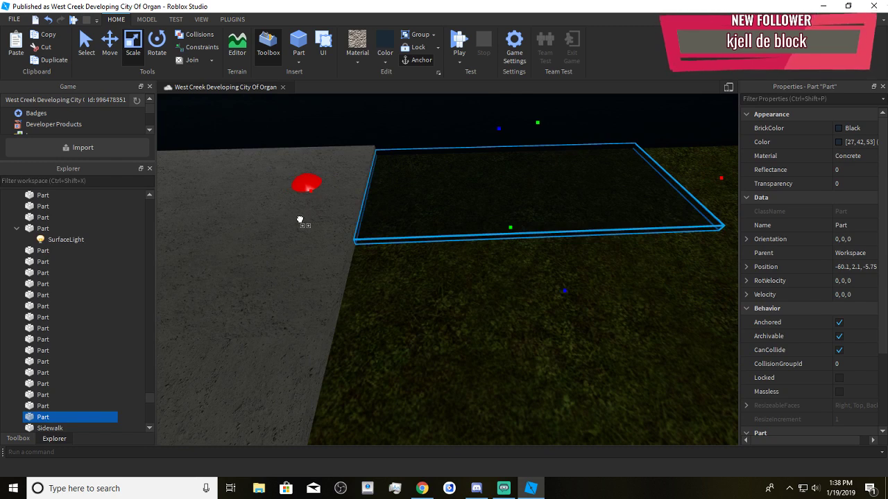
pyautogui.scroll(-5, 299, 220)
pyautogui.press('d')
pyautogui.moveTo(362, 221); pyautogui.dragTo(575, 268)
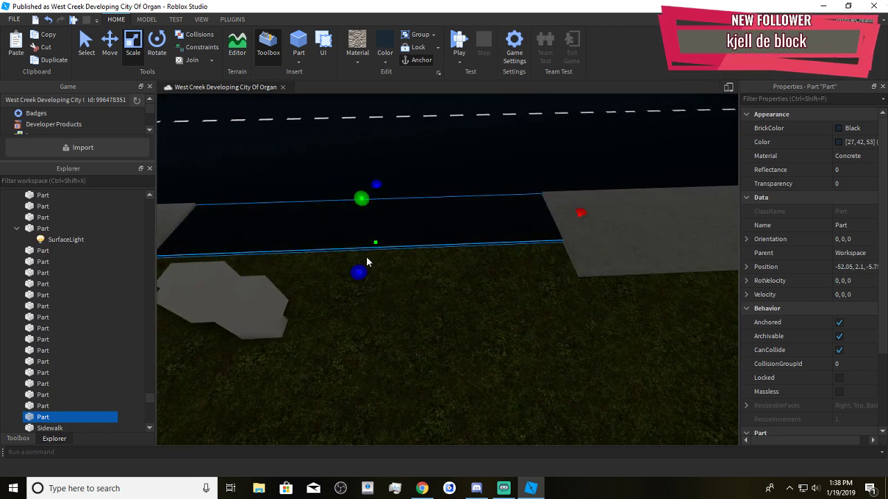
# Extend the black slab back from the road across the grass alongside the brick building
pyautogui.moveTo(359, 272); pyautogui.dragTo(437, 339)
pyautogui.moveTo(506, 351); pyautogui.dragTo(506, 350, button='right')
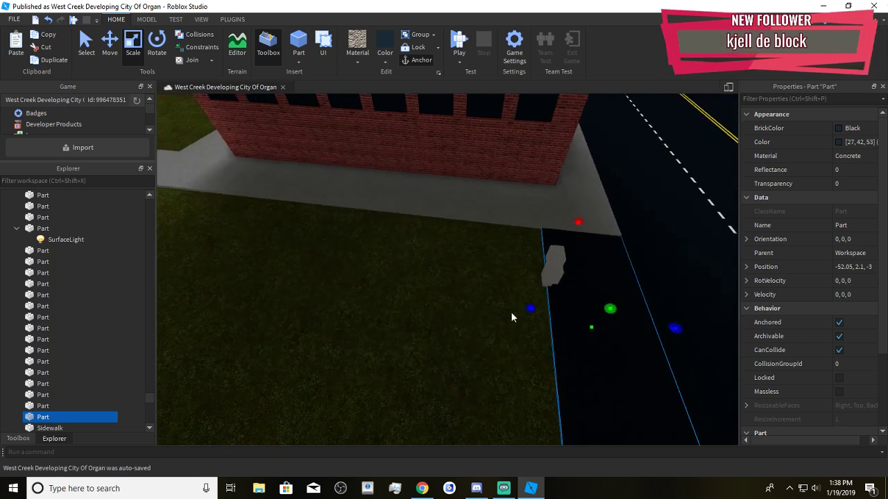
pyautogui.moveTo(529, 309); pyautogui.dragTo(398, 346)
pyautogui.press('a')
pyautogui.click(422, 366)
# Duplicate the building's side path along the black slab and shorten the copy to a short piece at its outer end
pyautogui.press('s')
pyautogui.moveTo(499, 380); pyautogui.dragTo(552, 281, button='right')
pyautogui.press('w')
pyautogui.click(506, 324)
pyautogui.hotkey('ctrl', 'd')
pyautogui.moveTo(677, 238); pyautogui.dragTo(387, 320)
# Shorten the original side path to end at the building's back path, centring it at Z 35.8
pyautogui.click(220, 282)
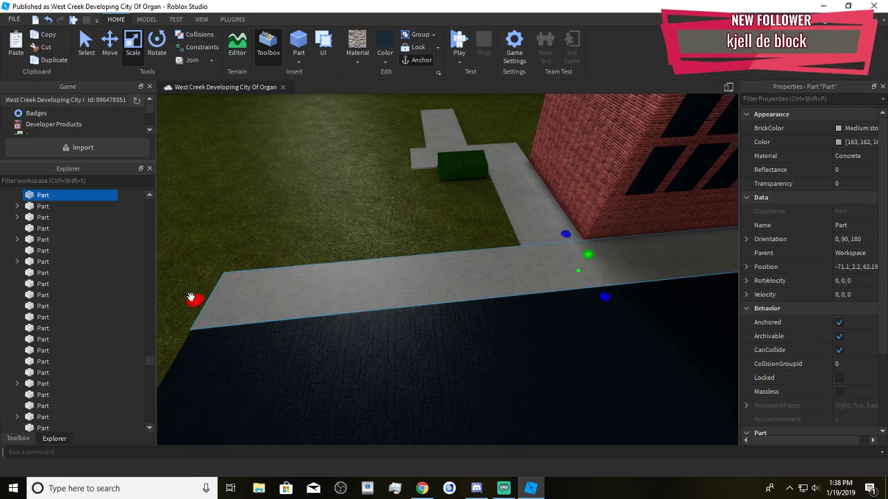
pyautogui.moveTo(191, 298); pyautogui.dragTo(449, 290)
pyautogui.click(452, 292)
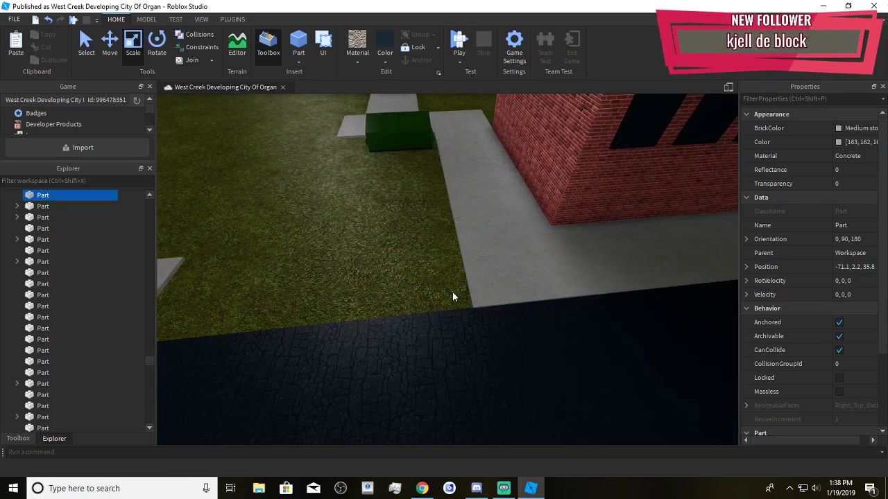
pyautogui.scroll(5, 449, 286)
pyautogui.moveTo(448, 286); pyautogui.dragTo(444, 257, button='right')
pyautogui.scroll(-6, 425, 289)
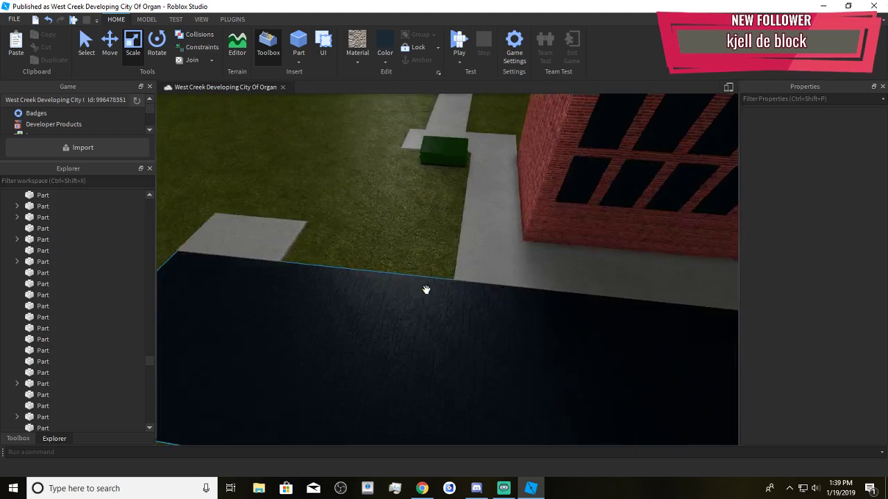
# Move the green dumpster along the building's back path towards the black driveway, placing it at X -90.31
pyautogui.click(428, 289)
pyautogui.scroll(-2, 437, 287)
pyautogui.scroll(1, 444, 256)
pyautogui.click(443, 214)
pyautogui.moveTo(442, 214); pyautogui.dragTo(441, 209, button='right')
pyautogui.scroll(2, 441, 208)
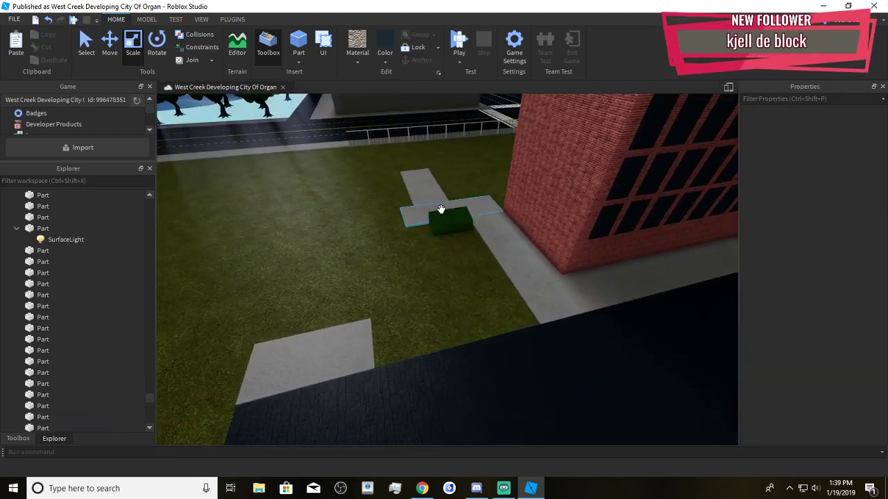
pyautogui.click(445, 220)
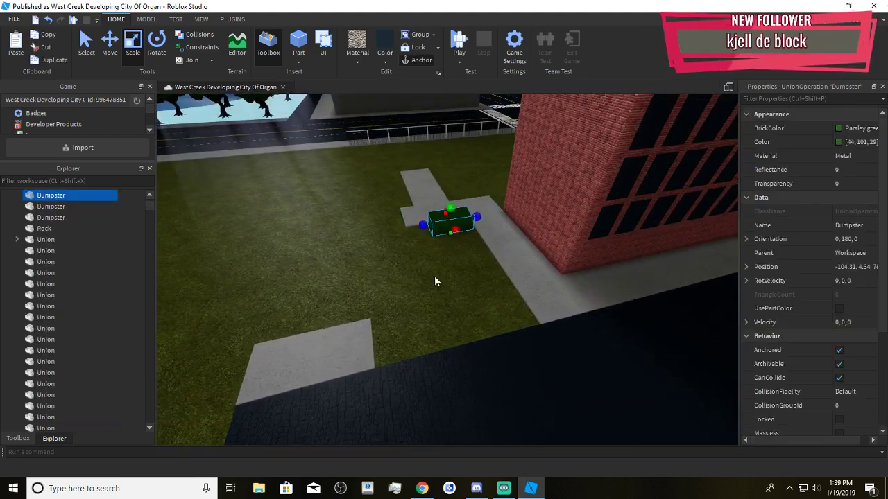
pyautogui.scroll(3, 435, 278)
pyautogui.moveTo(435, 277); pyautogui.dragTo(435, 276, button='right')
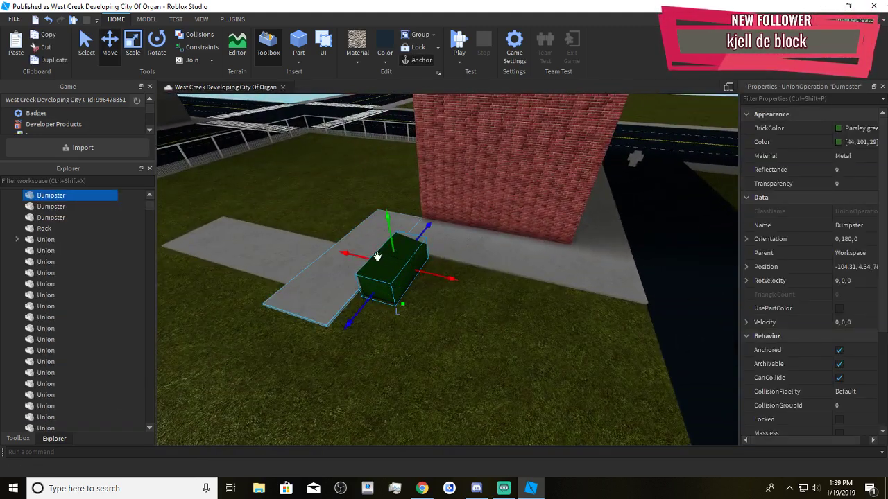
pyautogui.moveTo(431, 275); pyautogui.dragTo(504, 305)
pyautogui.moveTo(504, 333); pyautogui.dragTo(504, 333, button='right')
pyautogui.moveTo(436, 267); pyautogui.dragTo(435, 267)
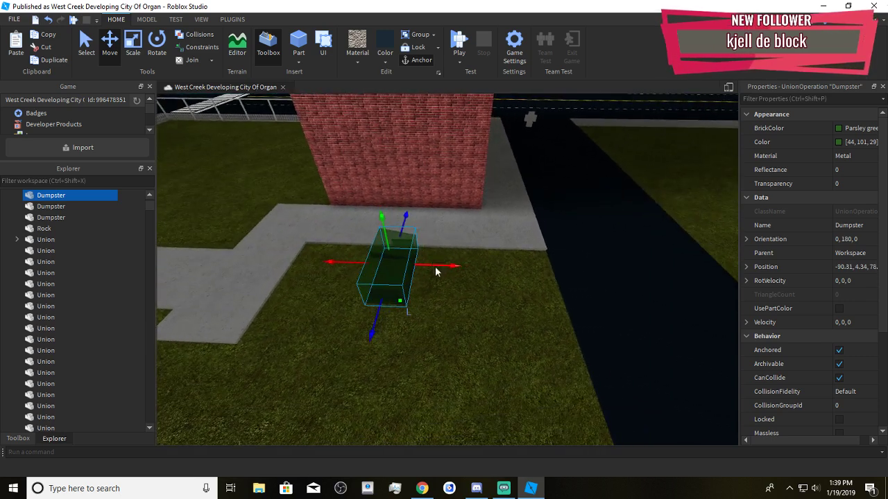
# Duplicate the black driveway slab and move the copy alongside the original on the building's side, at X -79.55
pyautogui.click(531, 292)
pyautogui.moveTo(562, 269); pyautogui.dragTo(370, 269)
pyautogui.press('d')
pyautogui.press('w')
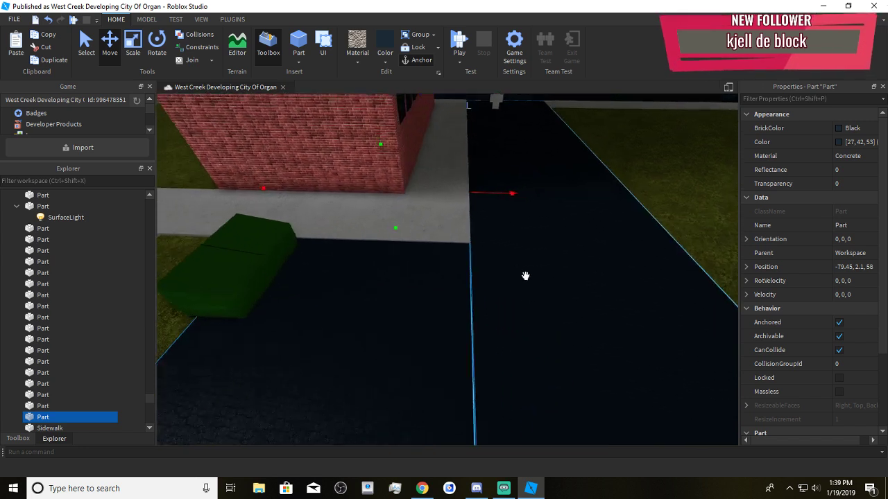
pyautogui.press('a')
pyautogui.moveTo(527, 149); pyautogui.dragTo(518, 163)
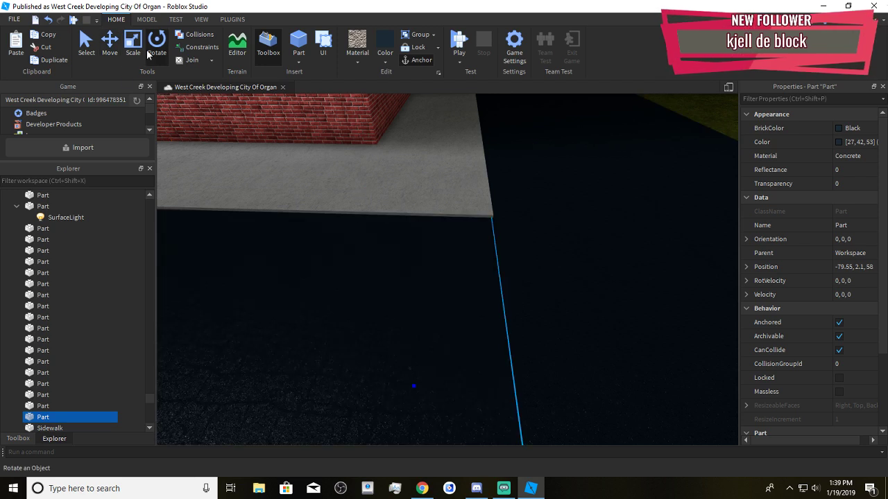
# Shorten the copied slab at both ends to fit between the building's back path and the short concrete piece, centring it around Z 87.6
pyautogui.press('d')
pyautogui.moveTo(454, 193); pyautogui.dragTo(496, 198, button='right')
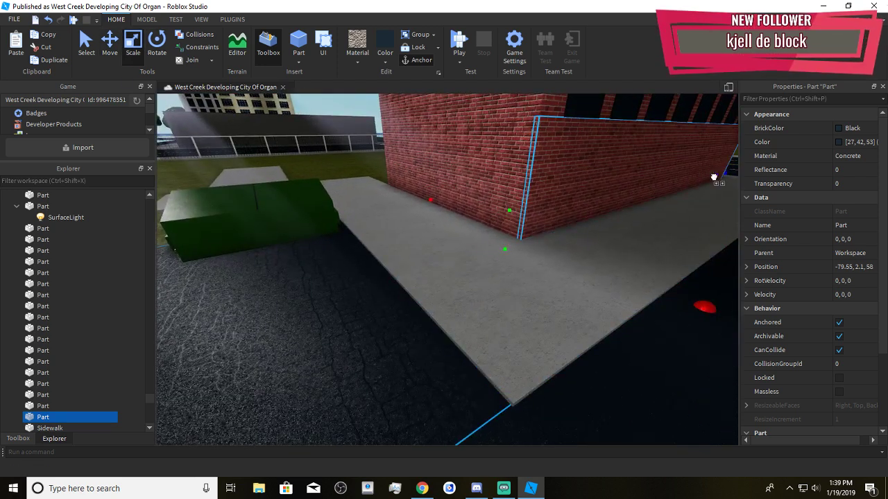
pyautogui.moveTo(714, 179); pyautogui.dragTo(529, 380)
pyautogui.moveTo(480, 433); pyautogui.dragTo(483, 428)
pyautogui.moveTo(478, 419); pyautogui.dragTo(430, 388, button='right')
pyautogui.press('a')
pyautogui.moveTo(262, 195); pyautogui.dragTo(332, 285)
pyautogui.press('d')
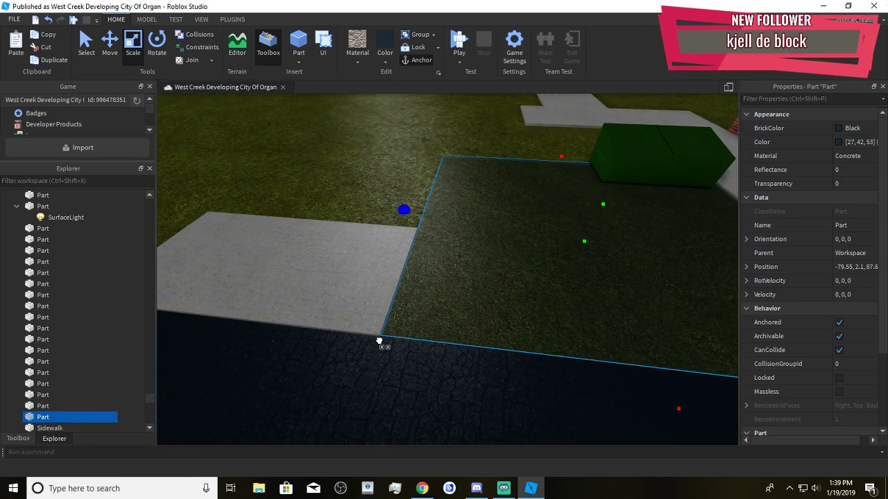
pyautogui.moveTo(378, 343); pyautogui.dragTo(379, 342)
# Extend the copied black slab's grass side outward to run beneath the dumpster as far as its outer side
pyautogui.moveTo(390, 316); pyautogui.dragTo(390, 316, button='right')
pyautogui.press('w')
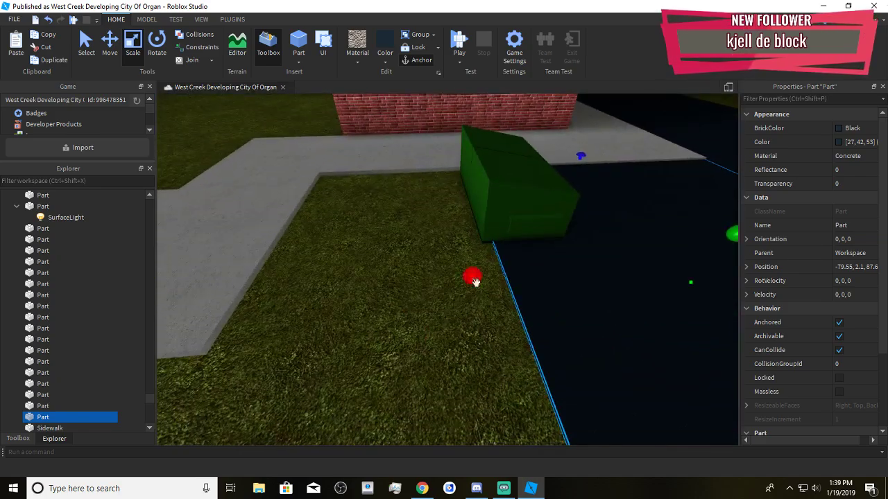
pyautogui.moveTo(475, 280); pyautogui.dragTo(410, 331)
pyautogui.click(436, 328)
pyautogui.press('s')
pyautogui.press('d')
pyautogui.click(460, 296)
pyautogui.press('w')
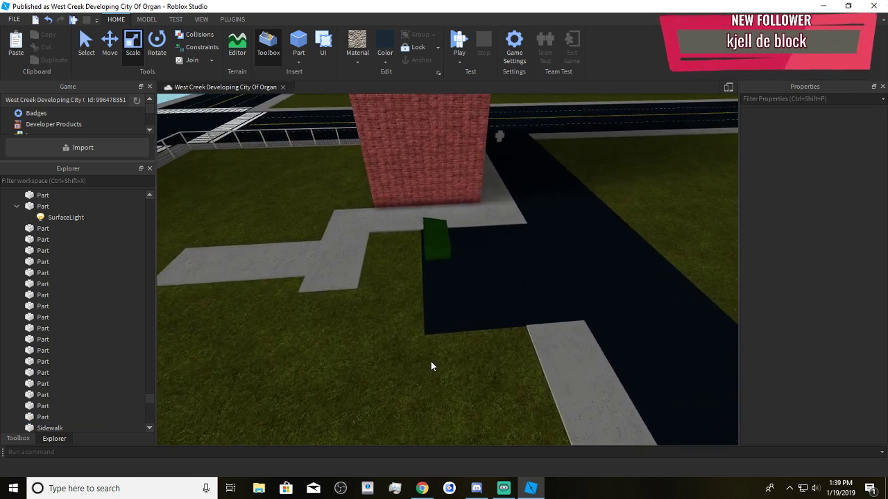
pyautogui.press('w')
pyautogui.click(430, 359)
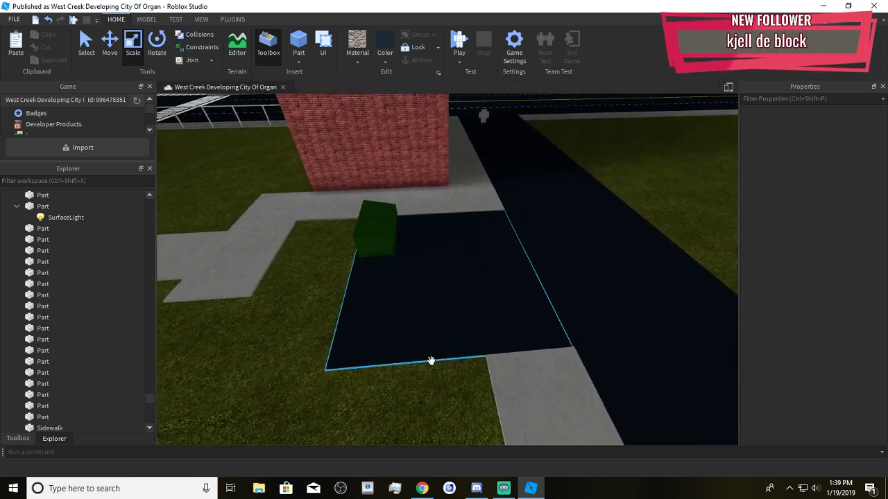
pyautogui.click(428, 387)
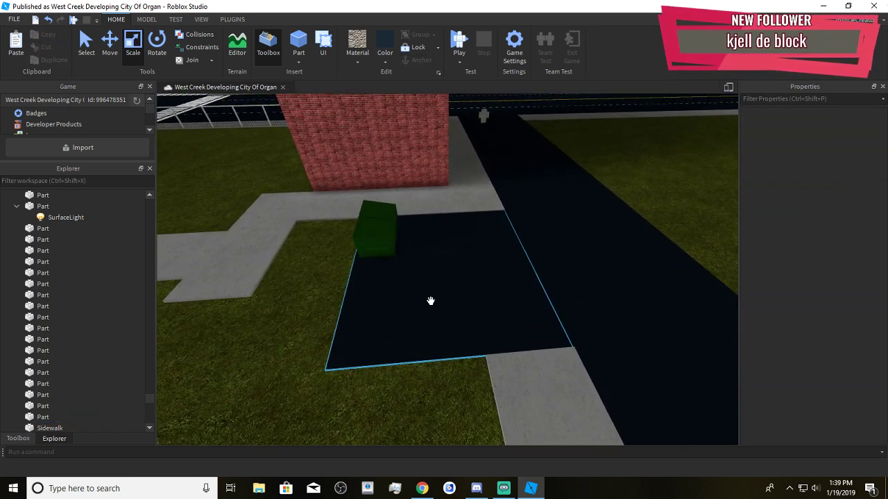
pyautogui.click(430, 301)
pyautogui.click(451, 392)
pyautogui.moveTo(447, 360); pyautogui.dragTo(456, 391, button='right')
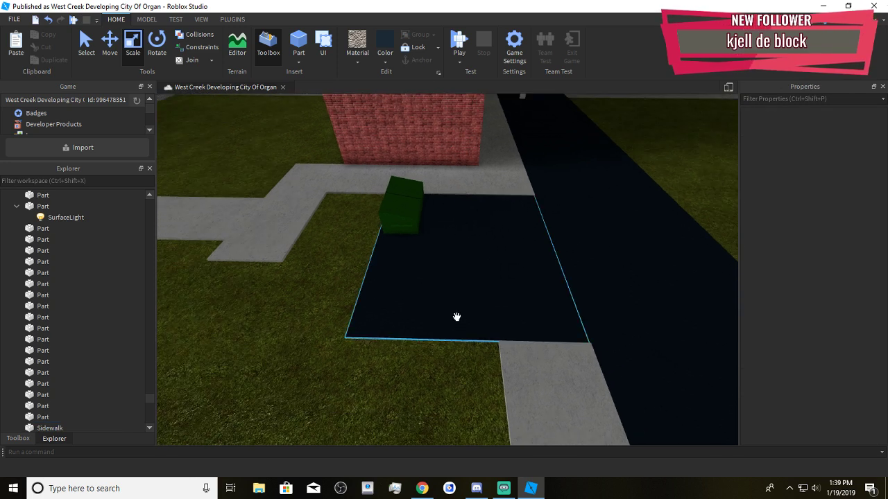
pyautogui.scroll(5, 472, 286)
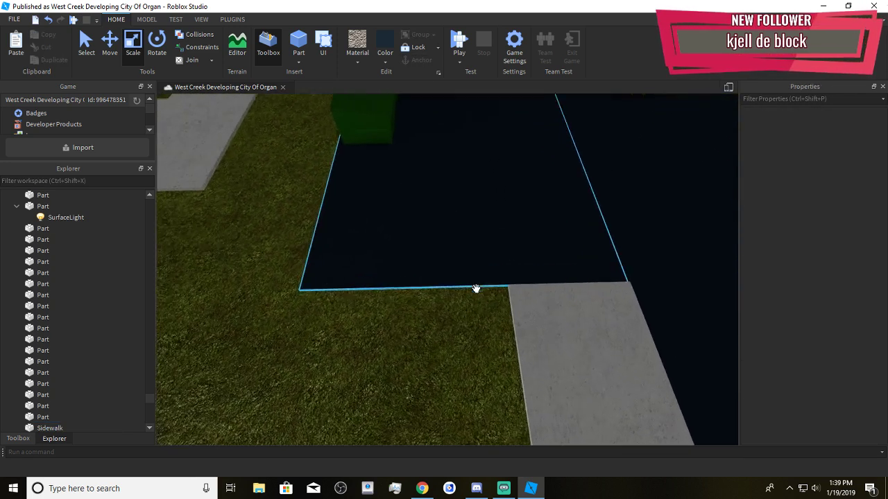
pyautogui.click(364, 63)
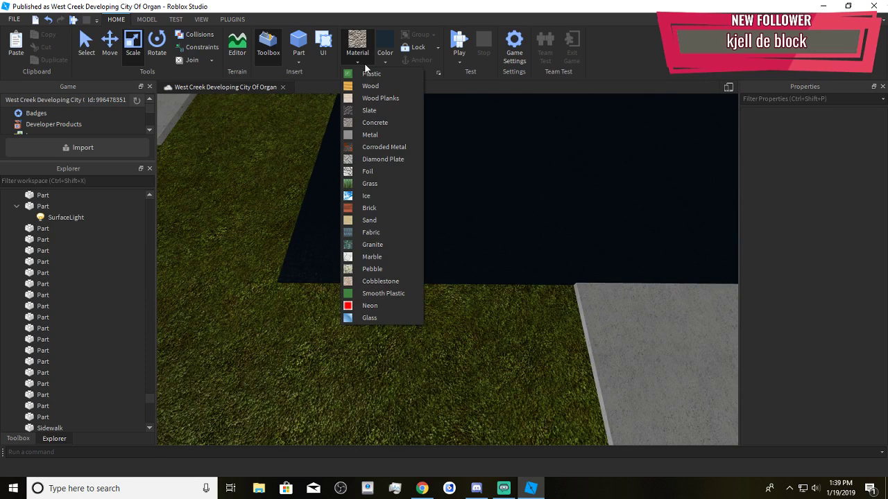
pyautogui.click(364, 64)
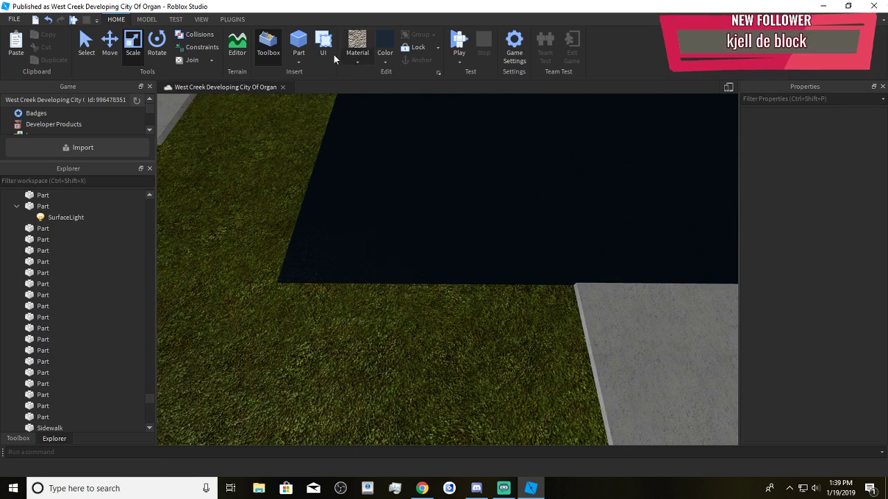
# Insert a new block on the grass just outside the black lot's edge beside the short concrete piece, and anchor it
pyautogui.click(298, 44)
pyautogui.moveTo(469, 283); pyautogui.dragTo(500, 339)
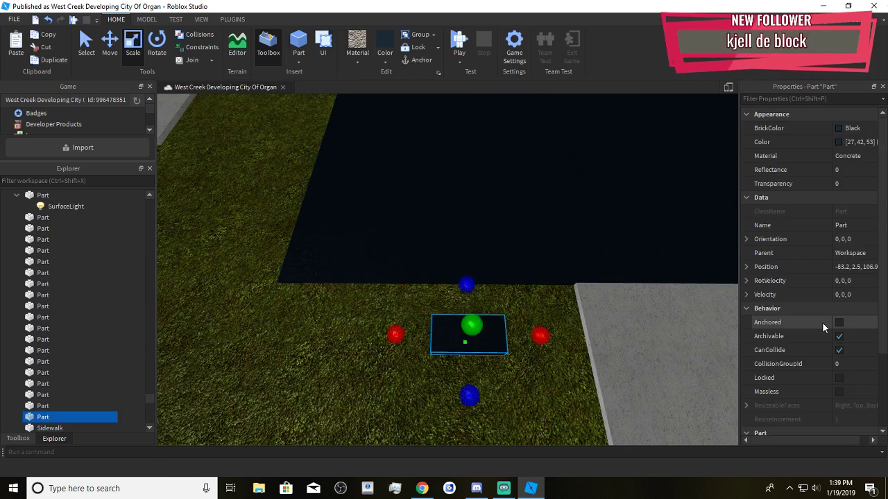
pyautogui.click(839, 322)
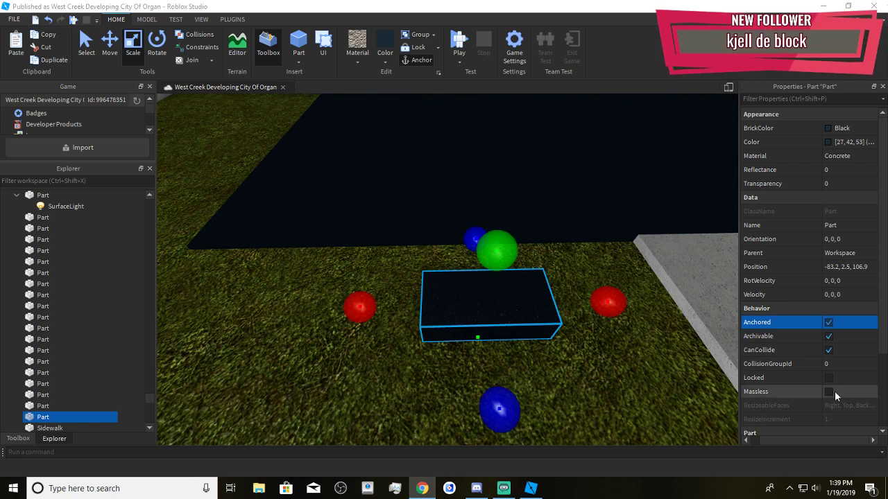
# Give the new block the Brick material and the Dusty Rose colour
pyautogui.click(357, 62)
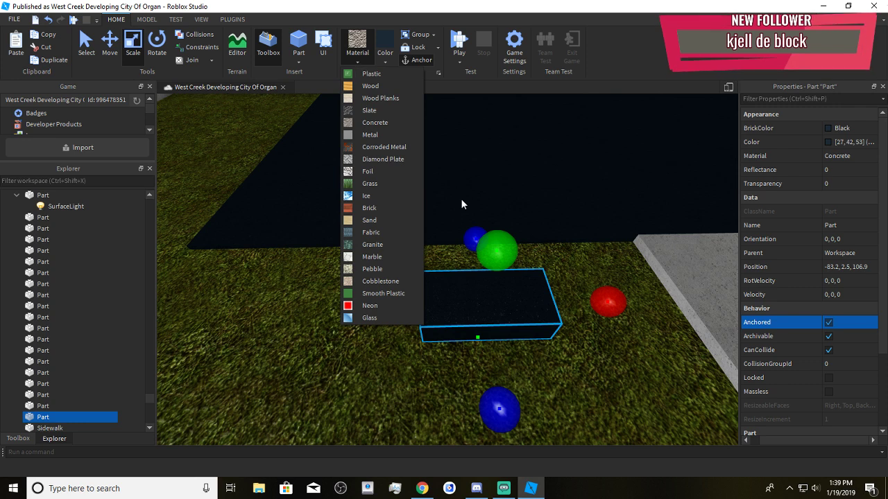
pyautogui.click(360, 209)
pyautogui.moveTo(504, 308); pyautogui.dragTo(504, 300, button='right')
pyautogui.scroll(3, 504, 305)
pyautogui.click(357, 61)
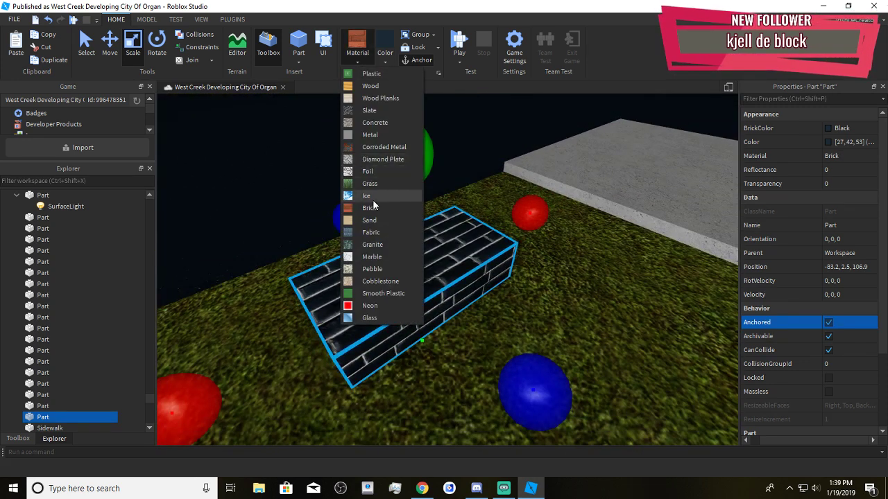
pyautogui.click(381, 63)
pyautogui.click(381, 63)
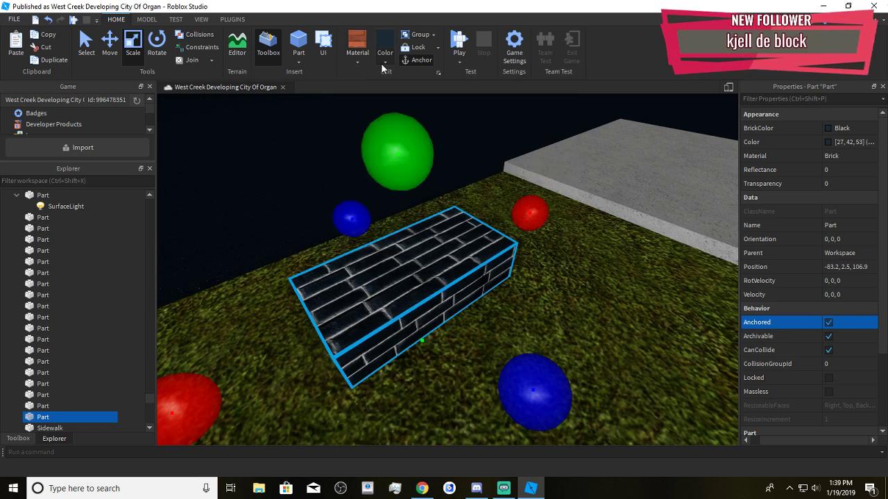
pyautogui.click(381, 63)
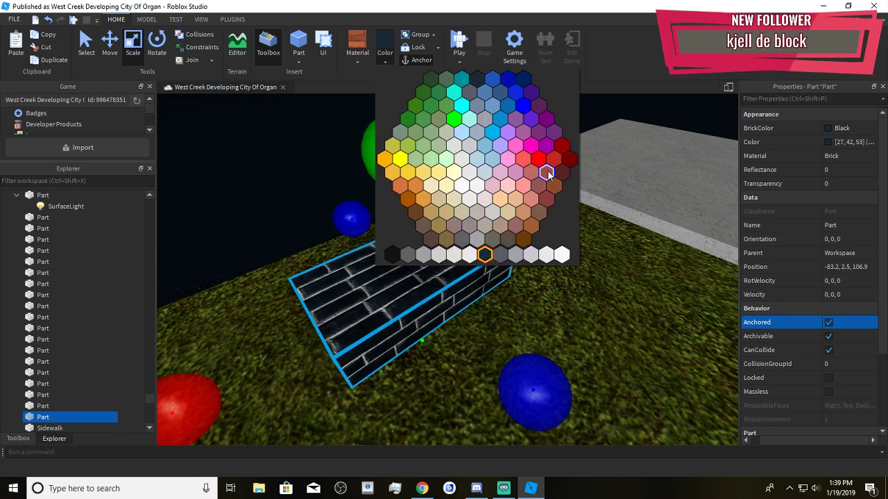
pyautogui.click(547, 171)
pyautogui.click(558, 286)
pyautogui.moveTo(558, 285); pyautogui.dragTo(526, 299, button='right')
pyautogui.scroll(-4, 527, 299)
# Move the brick block to the black lot's outer corner, overlapping its edge at X -92.9 and about Z 104.3
pyautogui.click(491, 309)
pyautogui.moveTo(490, 310); pyautogui.dragTo(602, 384)
pyautogui.moveTo(601, 385); pyautogui.dragTo(602, 384, button='right')
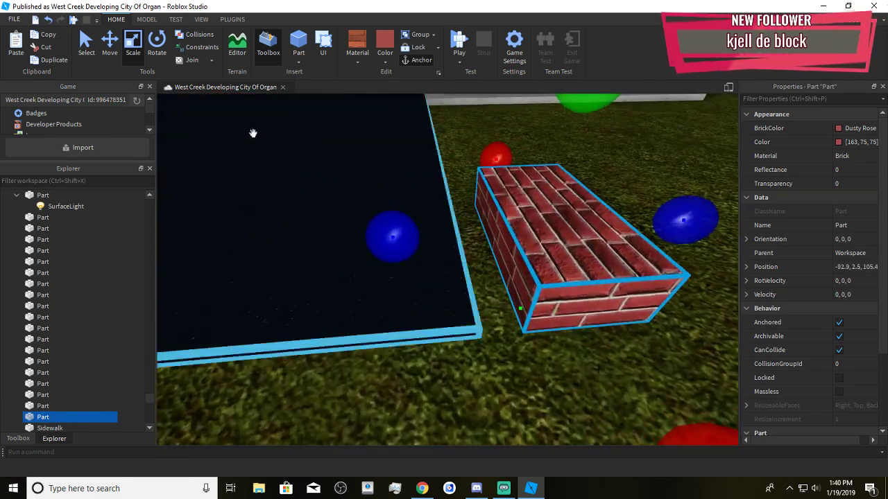
pyautogui.click(113, 48)
pyautogui.moveTo(457, 232); pyautogui.dragTo(410, 243)
pyautogui.scroll(-3, 411, 244)
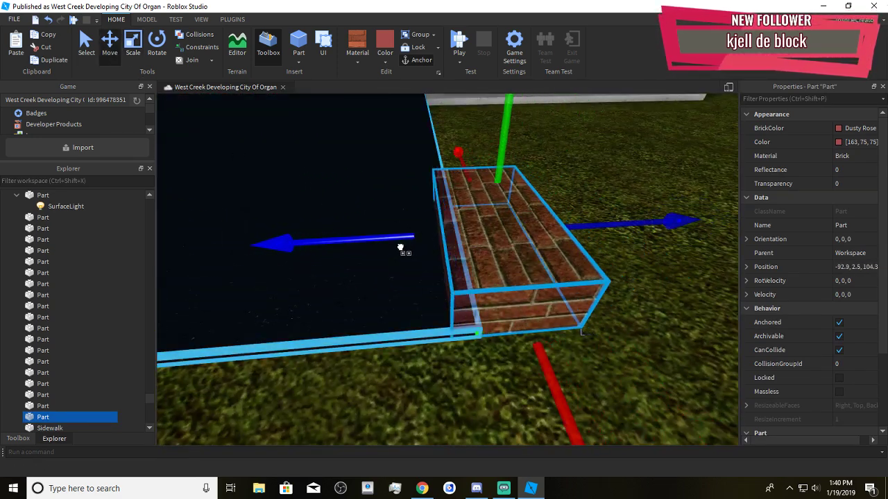
# Thin the brick block into a narrow wall and line it up with the lot's edge at about Z 103.6
pyautogui.hotkey('ctrl', '3')
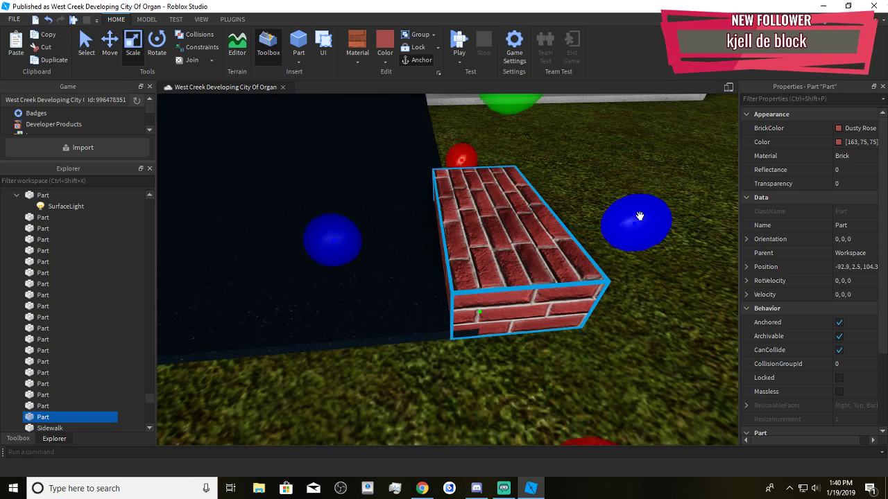
pyautogui.moveTo(639, 216); pyautogui.dragTo(559, 223)
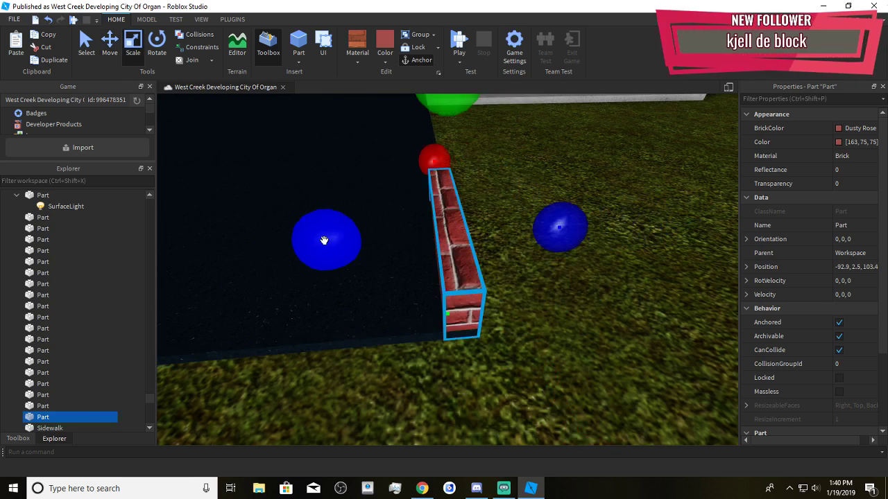
pyautogui.hotkey('ctrl', '2')
pyautogui.moveTo(557, 228); pyautogui.dragTo(561, 227)
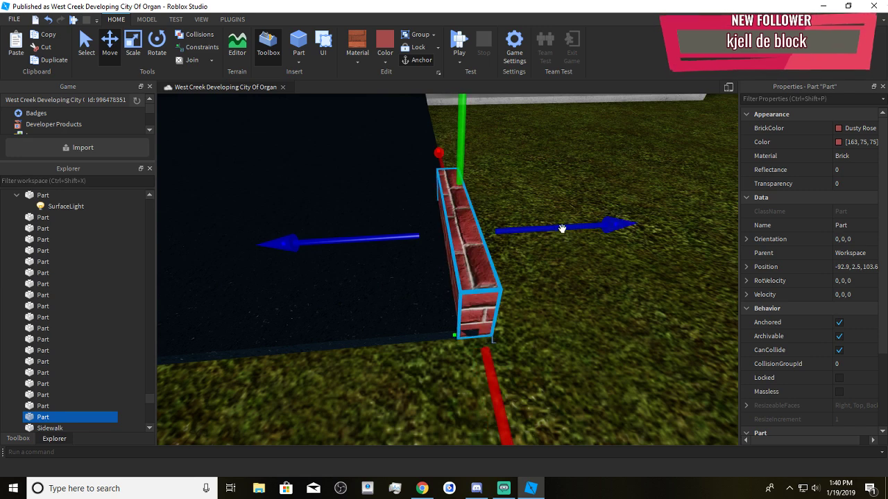
# Lengthen the low brick wall along the lot's edge and shift it against the concrete piece, centring it at X -85.45
pyautogui.click(135, 48)
pyautogui.moveTo(206, 122); pyautogui.dragTo(481, 196, button='right')
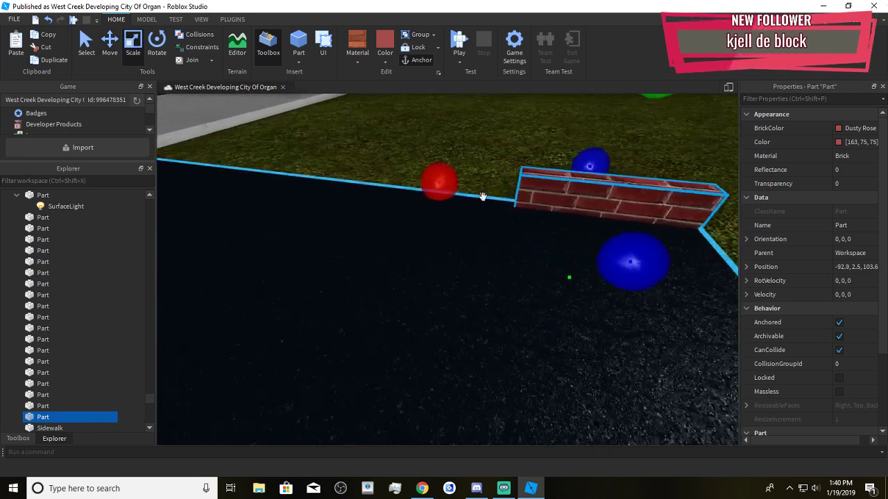
pyautogui.moveTo(444, 181); pyautogui.dragTo(306, 226)
pyautogui.moveTo(469, 164); pyautogui.dragTo(469, 152, button='right')
pyautogui.moveTo(349, 273); pyautogui.dragTo(350, 271)
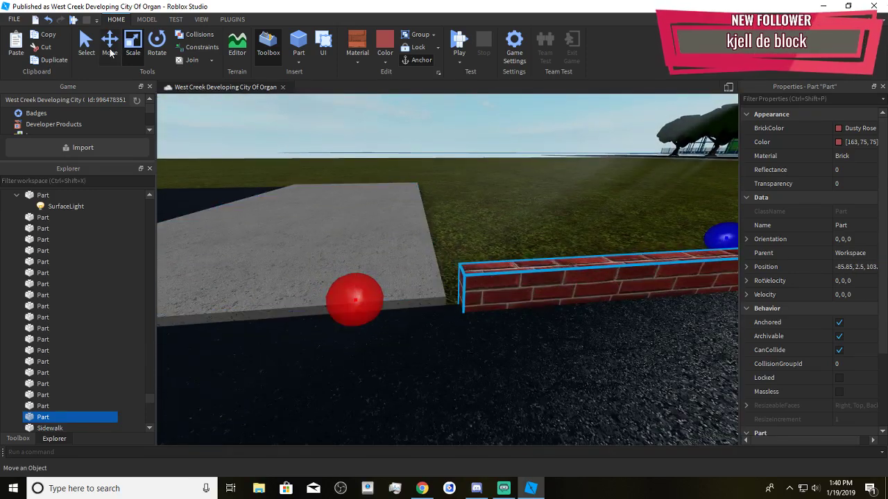
pyautogui.click(110, 53)
pyautogui.click(333, 275)
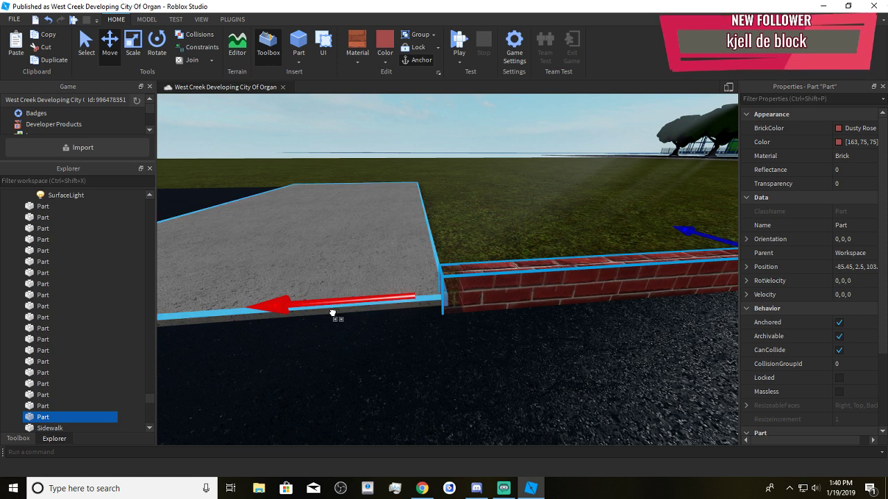
pyautogui.moveTo(335, 314); pyautogui.dragTo(221, 130)
# Duplicate the low brick wall and shorten the copy to a narrow post at the concrete end, centring it at X -76.65
pyautogui.click(126, 53)
pyautogui.press('f')
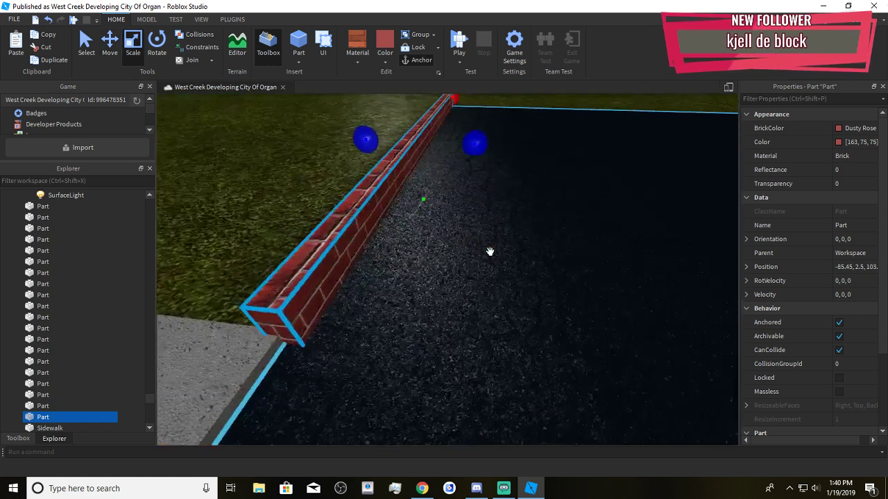
pyautogui.moveTo(465, 131); pyautogui.dragTo(405, 217)
pyautogui.moveTo(433, 332); pyautogui.dragTo(441, 334)
pyautogui.moveTo(402, 208); pyautogui.dragTo(401, 202)
pyautogui.moveTo(416, 239); pyautogui.dragTo(414, 234, button='right')
# Increase the brick post's height upward, bringing its centre to Y 5.2
pyautogui.moveTo(399, 173); pyautogui.dragTo(400, 131)
pyautogui.scroll(-3, 458, 225)
pyautogui.scroll(3, 458, 225)
pyautogui.scroll(-3, 458, 225)
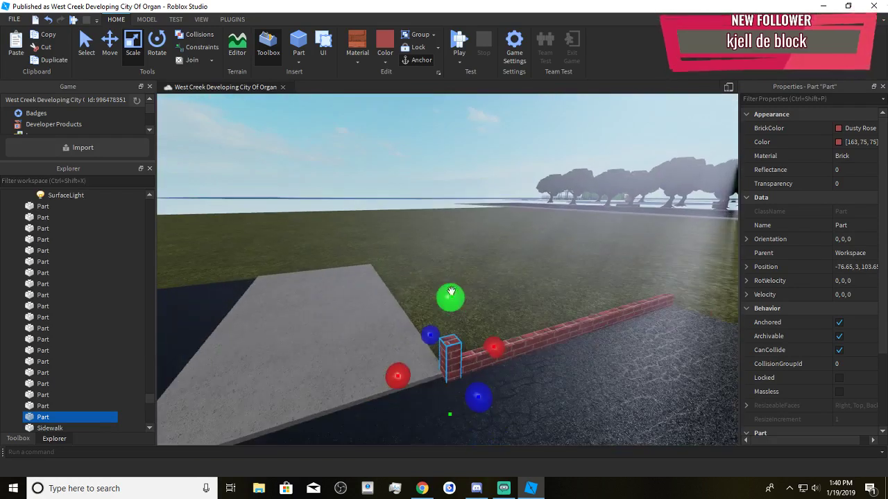
pyautogui.moveTo(449, 294); pyautogui.dragTo(456, 168)
# Move the Dummy model from the far end of the driveway to stand beside the brick post as a height reference
pyautogui.moveTo(458, 166); pyautogui.dragTo(602, 212, button='right')
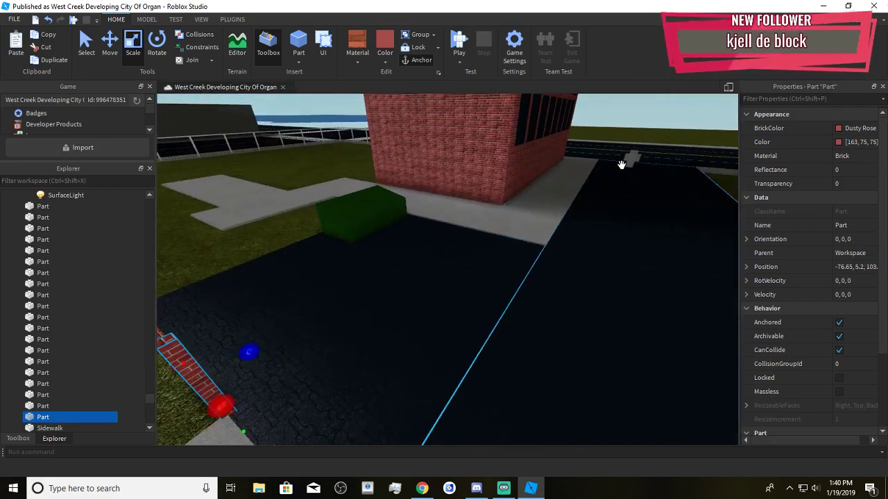
pyautogui.moveTo(629, 160); pyautogui.dragTo(567, 256)
pyautogui.moveTo(566, 256); pyautogui.dragTo(563, 258, button='right')
pyautogui.moveTo(566, 256); pyautogui.dragTo(442, 262)
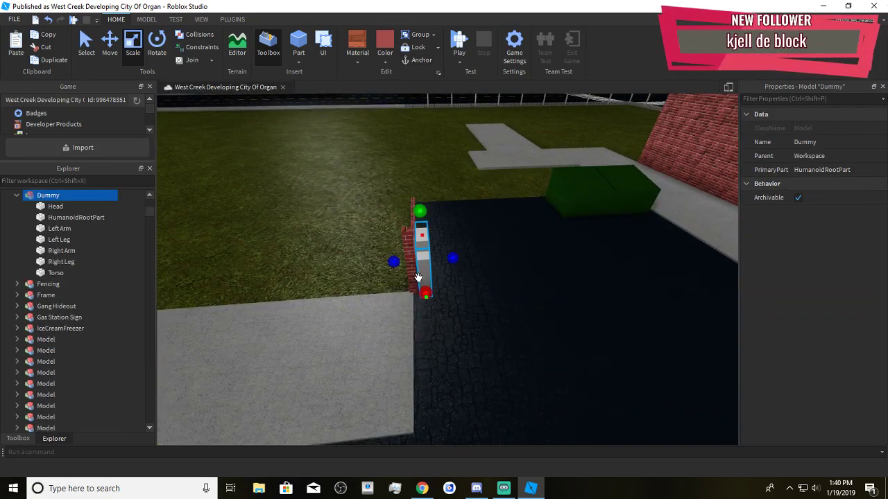
# Raise the brick post's top further above the Dummy's head, bringing its centre to Y 5.8
pyautogui.click(412, 279)
pyautogui.moveTo(416, 312); pyautogui.dragTo(431, 322, button='right')
pyautogui.moveTo(432, 274); pyautogui.dragTo(433, 249)
pyautogui.moveTo(433, 249); pyautogui.dragTo(444, 240, button='right')
pyautogui.press('d')
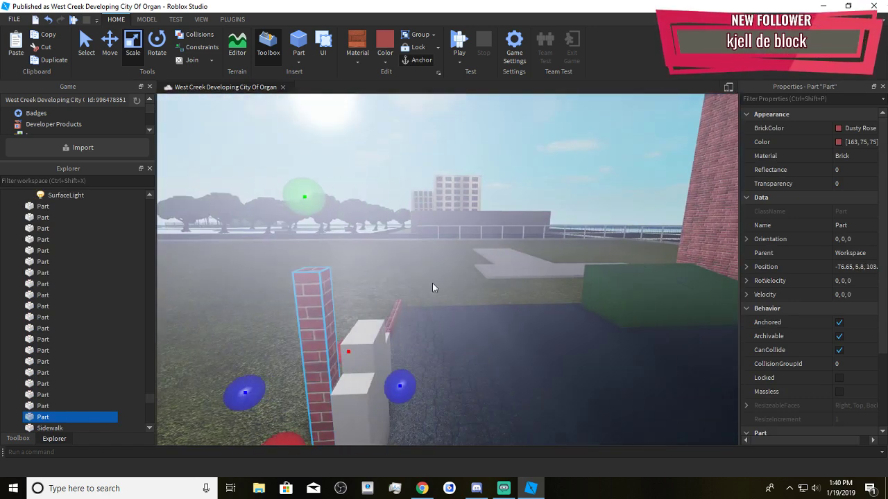
# Change the tall brick post to Concrete material and colour it medium stone grey
pyautogui.moveTo(434, 287); pyautogui.dragTo(421, 294, button='right')
pyautogui.click(356, 61)
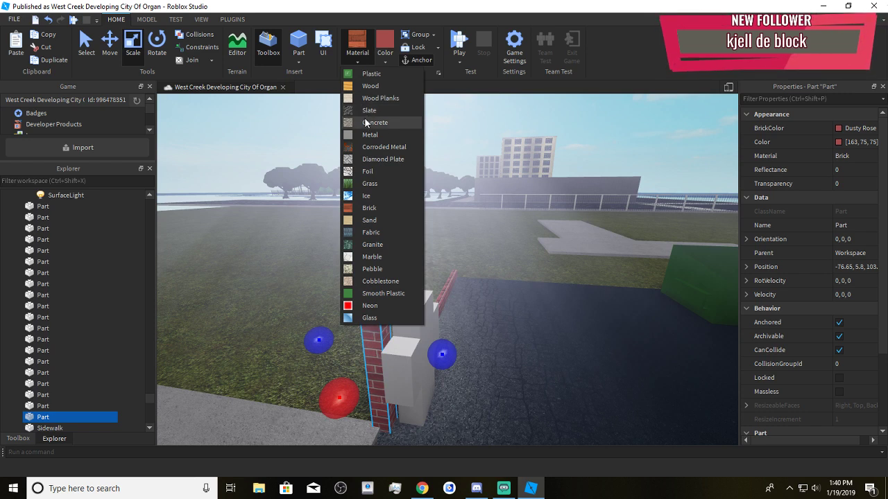
pyautogui.click(366, 123)
pyautogui.click(385, 58)
pyautogui.click(427, 253)
pyautogui.click(420, 249)
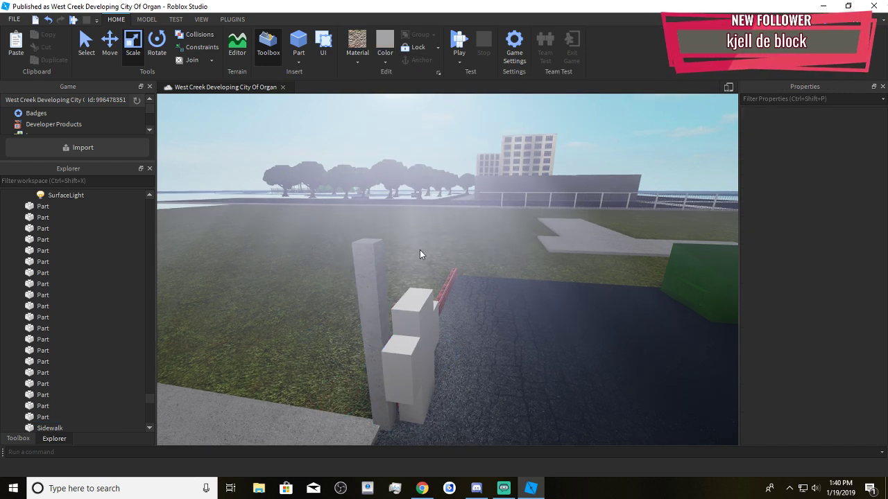
# Raise the low brick wall beside the post to just below the post's top, bringing its centre to Y 5.7
pyautogui.moveTo(419, 250); pyautogui.dragTo(463, 247, button='right')
pyautogui.click(505, 243)
pyautogui.moveTo(520, 217); pyautogui.dragTo(521, 194, button='right')
pyautogui.moveTo(530, 258); pyautogui.dragTo(539, 153)
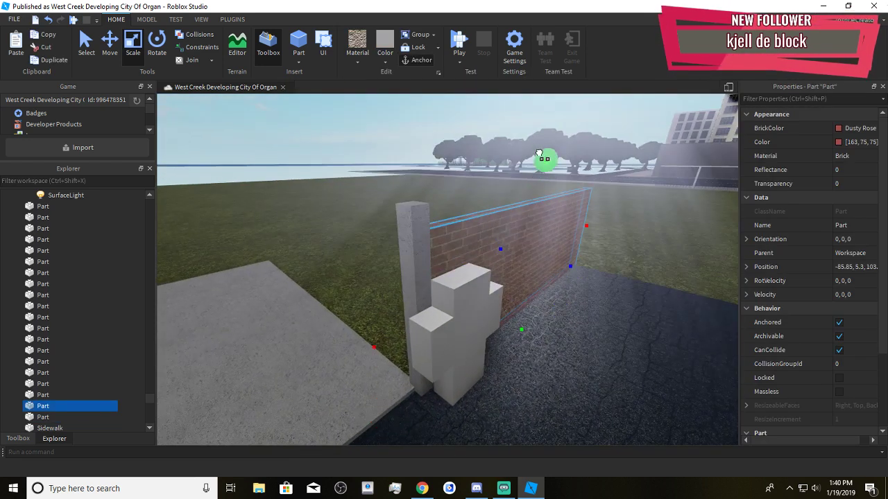
pyautogui.click(519, 155)
pyautogui.moveTo(533, 258); pyautogui.dragTo(505, 240, button='right')
pyautogui.scroll(3, 504, 240)
pyautogui.click(507, 244)
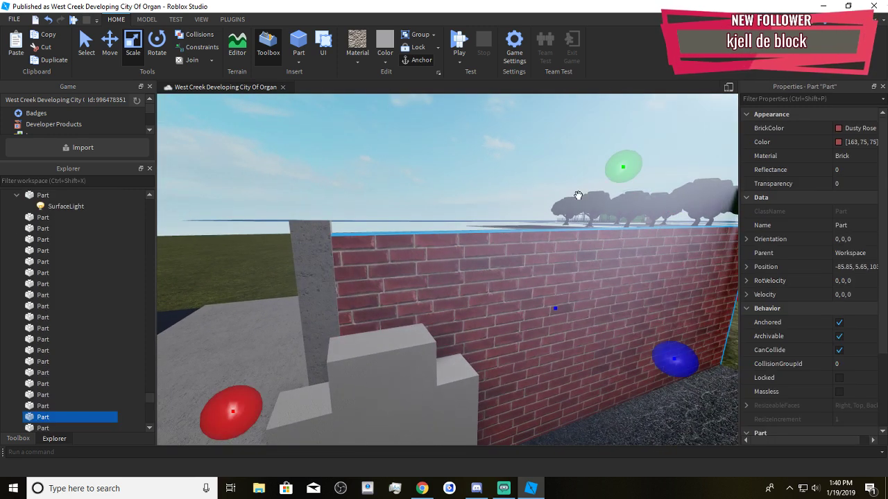
pyautogui.moveTo(624, 166); pyautogui.dragTo(625, 163)
pyautogui.click(453, 200)
pyautogui.moveTo(453, 199); pyautogui.dragTo(455, 220, button='right')
pyautogui.scroll(-3, 456, 220)
pyautogui.click(454, 226)
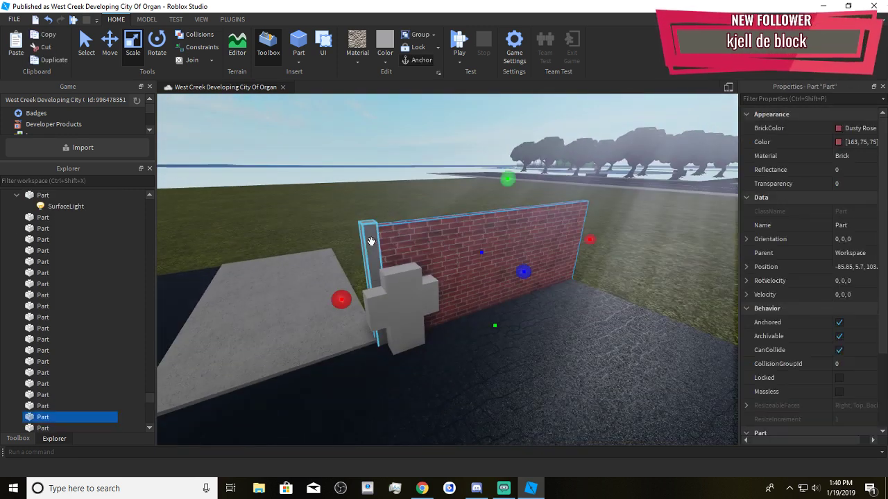
# Duplicate the concrete post and place the copy at the far end of the brick wall, at X -94.95
pyautogui.keyDown('ctrl'); pyautogui.click(370, 242); pyautogui.keyUp('ctrl')
pyautogui.click(370, 250)
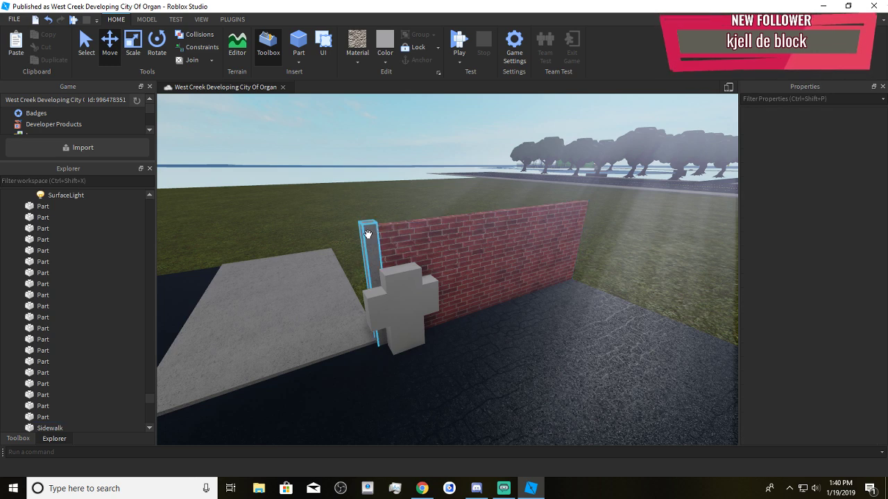
pyautogui.scroll(5, 426, 240)
pyautogui.moveTo(308, 269); pyautogui.dragTo(582, 347)
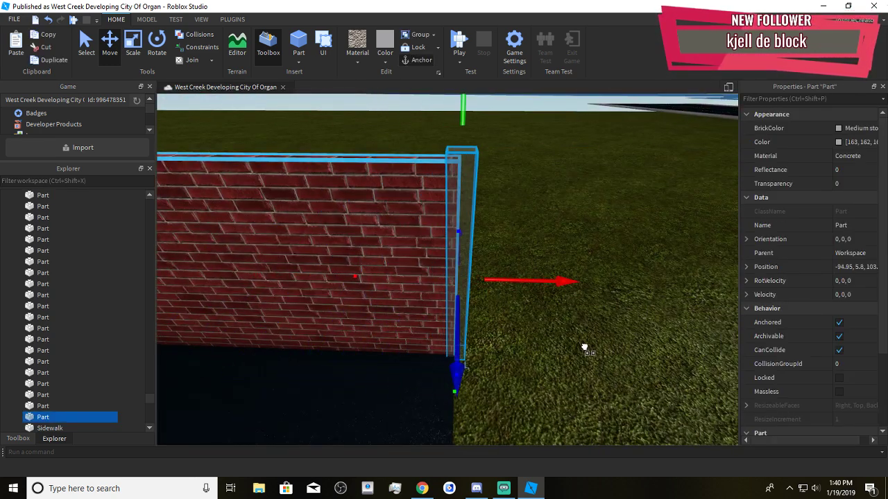
pyautogui.click(551, 359)
pyautogui.moveTo(466, 322); pyautogui.dragTo(464, 214, button='right')
pyautogui.click(465, 216)
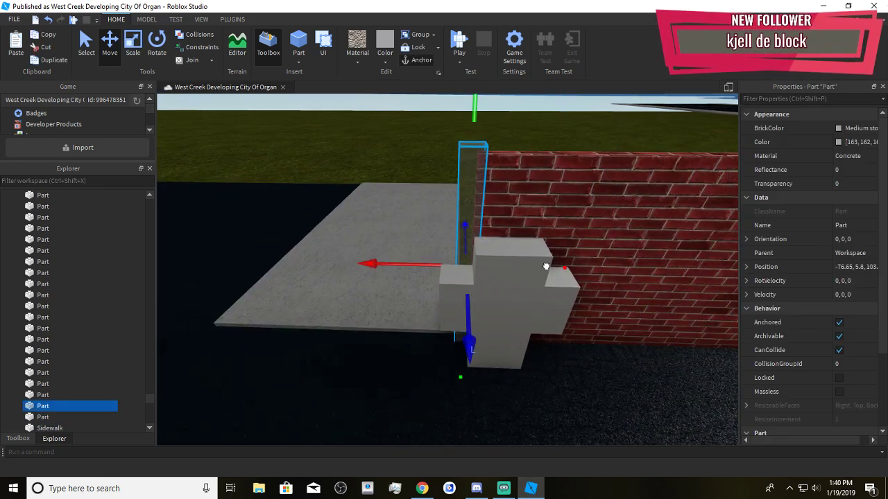
pyautogui.press('d')
pyautogui.click(429, 266)
pyautogui.moveTo(494, 271); pyautogui.dragTo(499, 270)
pyautogui.click(359, 249)
# Duplicate the brick wall with both posts and move the copy across the lot to the building's walkway edge, at about Z 71.7
pyautogui.moveTo(358, 249); pyautogui.dragTo(455, 281, button='right')
pyautogui.press('s')
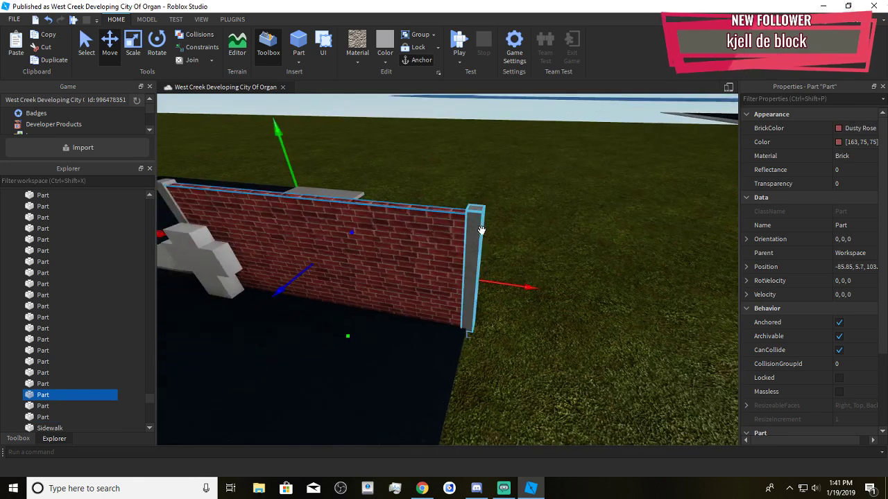
pyautogui.keyDown('ctrl'); pyautogui.click(163, 191); pyautogui.keyUp('ctrl')
pyautogui.hotkey('ctrl', 'd')
pyautogui.moveTo(287, 287); pyautogui.dragTo(339, 307)
pyautogui.moveTo(339, 308); pyautogui.dragTo(357, 307, button='right')
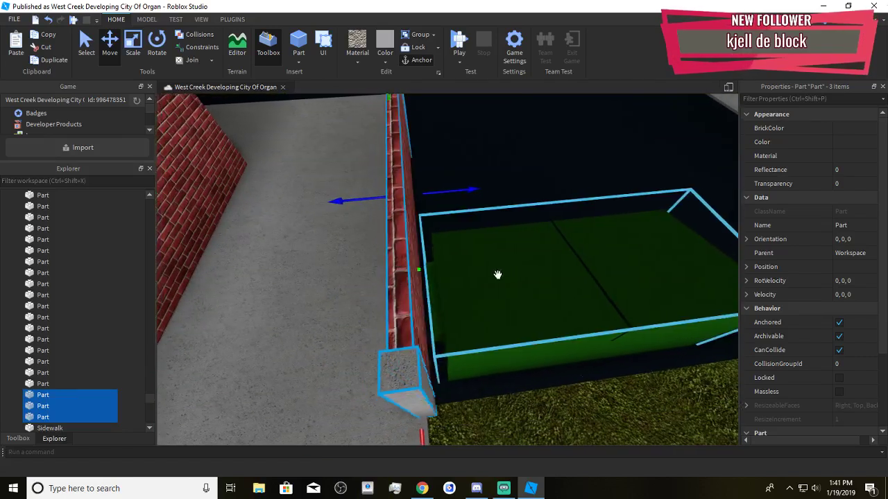
pyautogui.moveTo(497, 276); pyautogui.dragTo(455, 200, button='right')
pyautogui.click(478, 199)
pyautogui.scroll(-3, 539, 381)
pyautogui.click(538, 391)
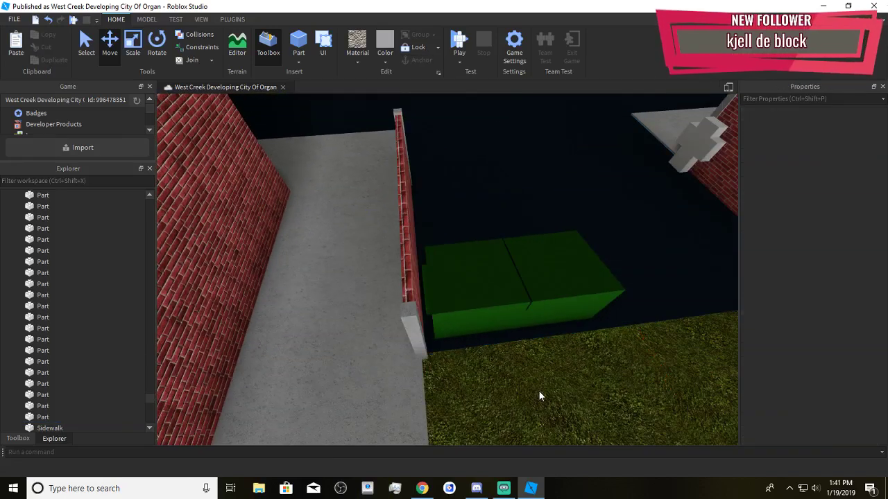
# Duplicate the walkway-side brick wall without its posts and rotate the copy to a -90 degree Y orientation
pyautogui.moveTo(538, 392); pyautogui.dragTo(541, 386, button='right')
pyautogui.click(493, 289)
pyautogui.moveTo(493, 290); pyautogui.dragTo(494, 285, button='right')
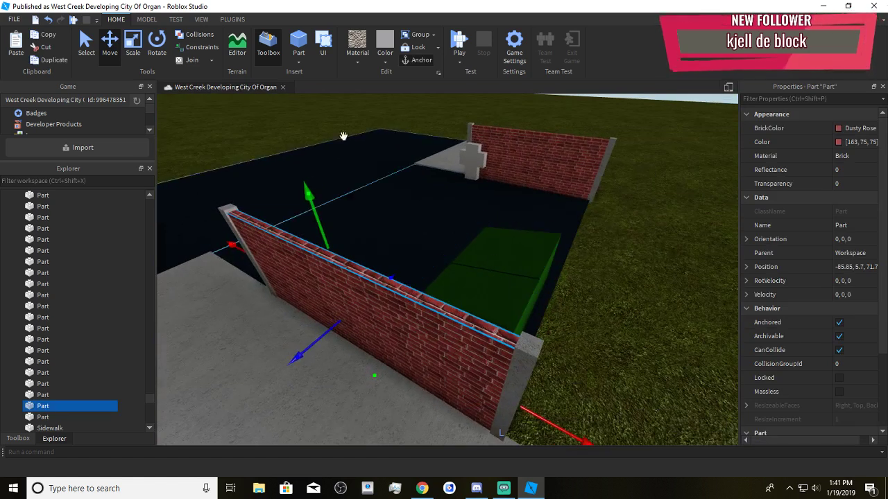
pyautogui.click(164, 52)
pyautogui.hotkey('ctrl', 'd')
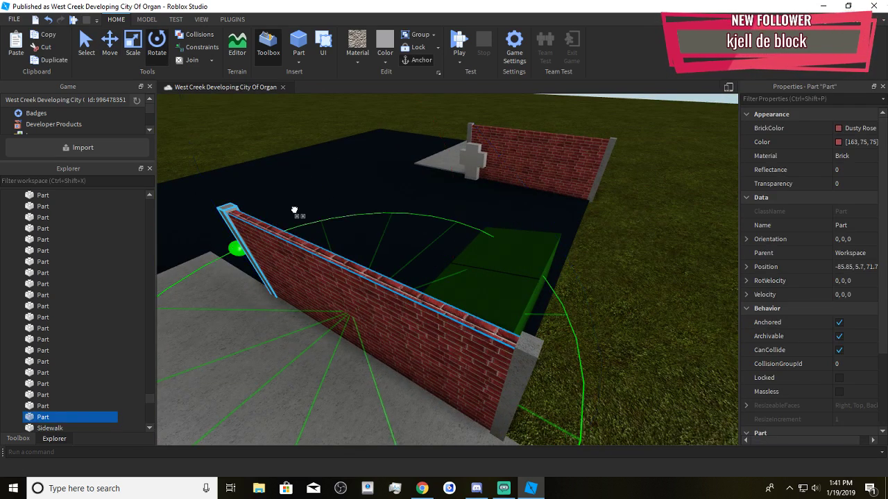
pyautogui.moveTo(298, 212); pyautogui.dragTo(472, 225)
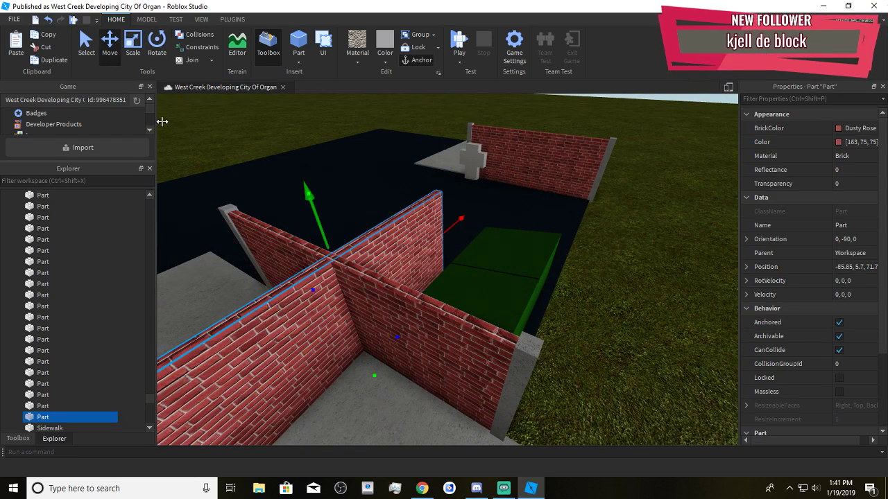
pyautogui.moveTo(698, 374); pyautogui.dragTo(697, 373, button='right')
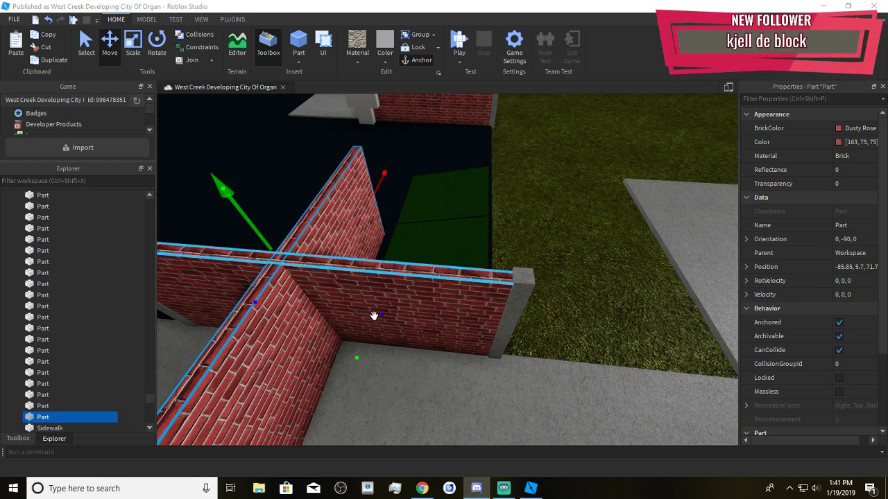
# Move the rotated wall to the lot's rear edge, starting at the walkway-side corner post, at X -94.95 and about Z 81.1
pyautogui.press('d')
pyautogui.moveTo(375, 316); pyautogui.dragTo(489, 371)
pyautogui.press('a')
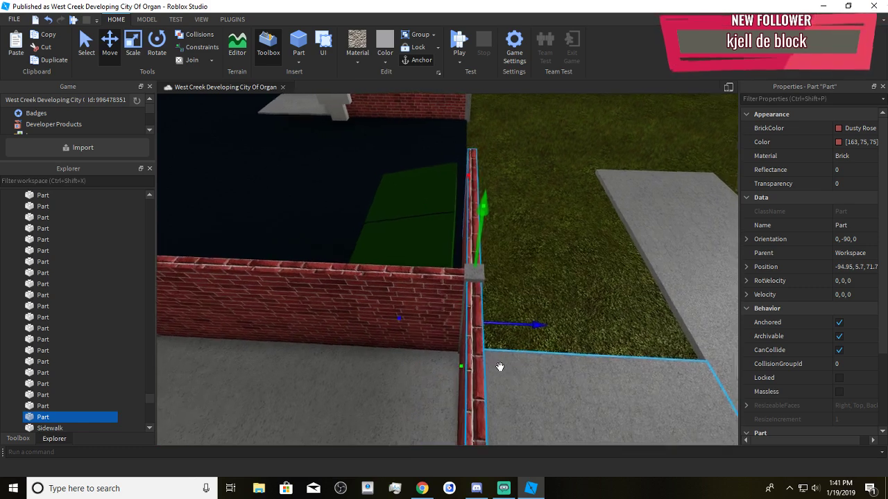
pyautogui.moveTo(500, 367); pyautogui.dragTo(499, 367, button='right')
pyautogui.press('s')
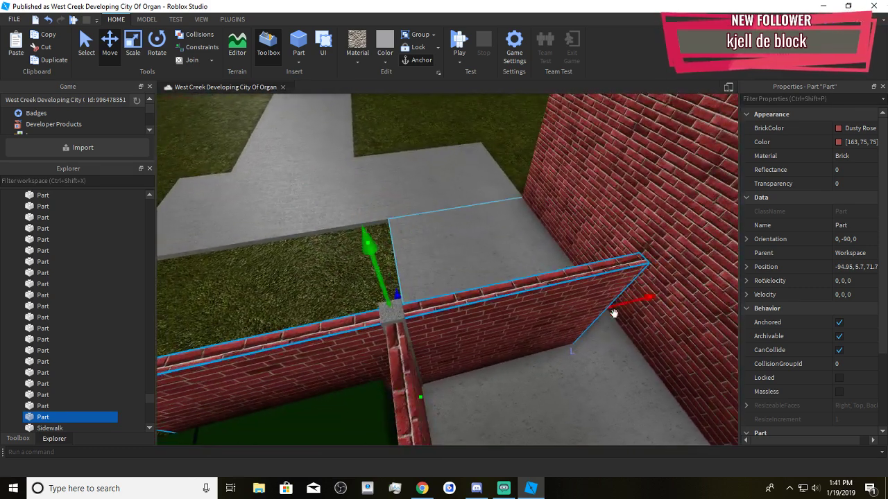
pyautogui.press('a')
pyautogui.moveTo(635, 300); pyautogui.dragTo(550, 373)
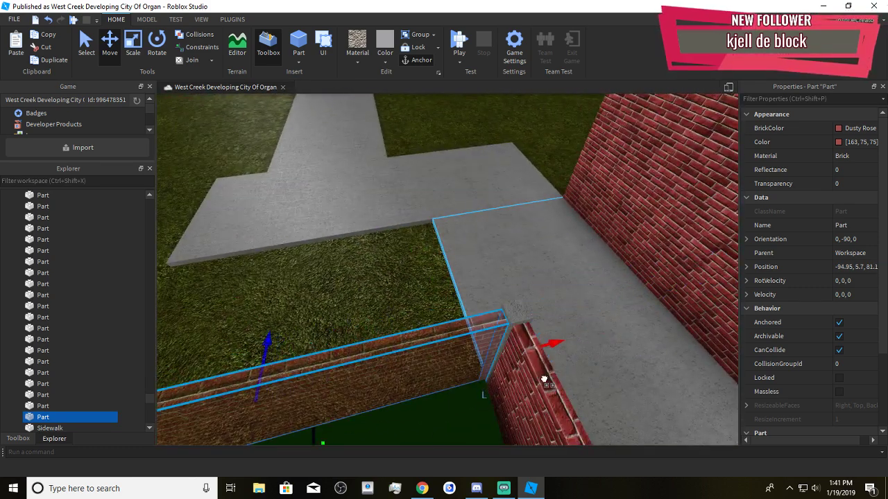
# Lengthen the rear brick wall to reach the opposite corner post, bringing its centre to about Z 87.7
pyautogui.press('a')
pyautogui.moveTo(499, 381); pyautogui.dragTo(500, 381, button='right')
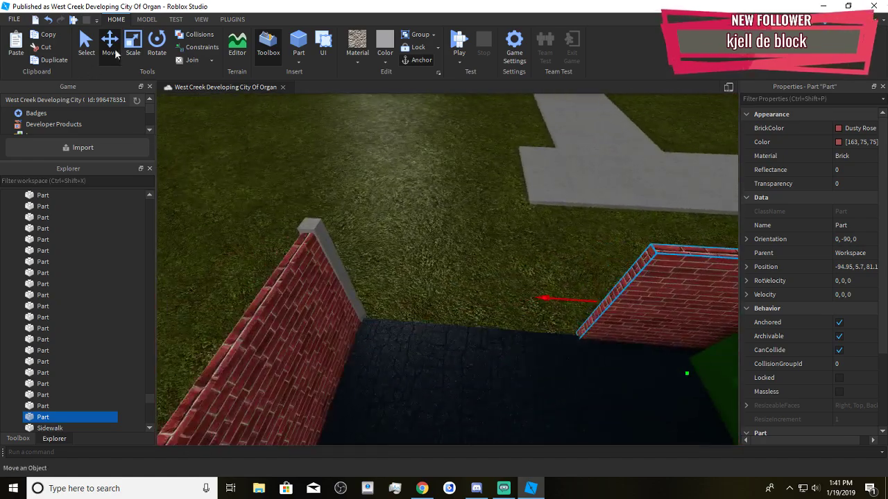
pyautogui.moveTo(568, 294); pyautogui.dragTo(405, 301)
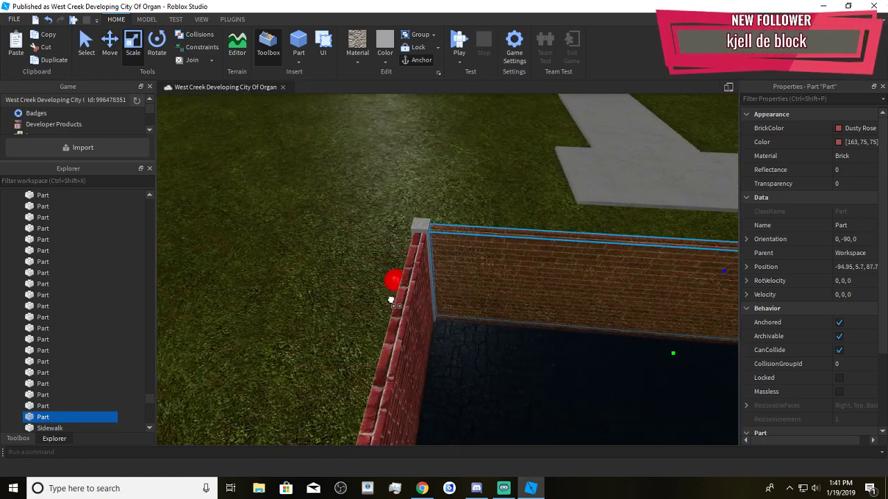
pyautogui.moveTo(471, 266); pyautogui.dragTo(511, 316, button='right')
pyautogui.scroll(-4, 511, 317)
pyautogui.click(511, 317)
# Duplicate the green dumpster and move the copy beside it along the rear brick wall
pyautogui.scroll(4, 489, 274)
pyautogui.click(464, 228)
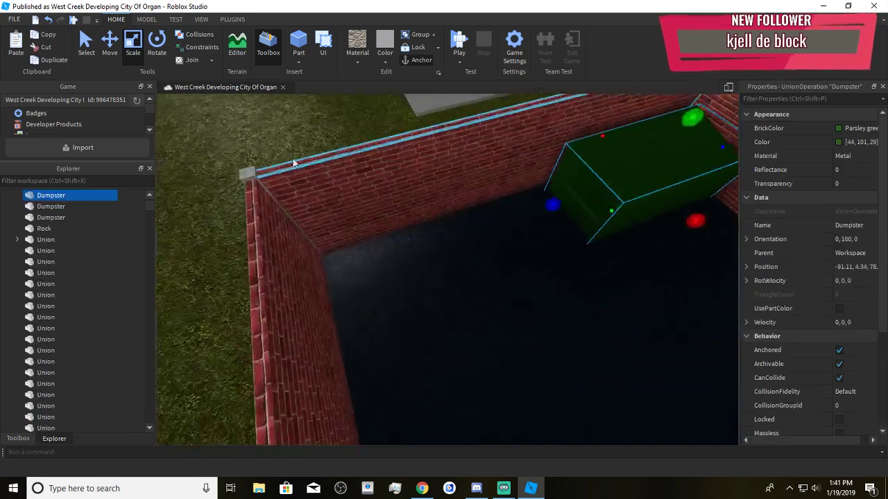
pyautogui.scroll(1, 293, 163)
pyautogui.click(113, 46)
pyautogui.moveTo(513, 252); pyautogui.dragTo(515, 274, button='right')
pyautogui.hotkey('ctrl', 'd')
pyautogui.moveTo(515, 273); pyautogui.dragTo(371, 294)
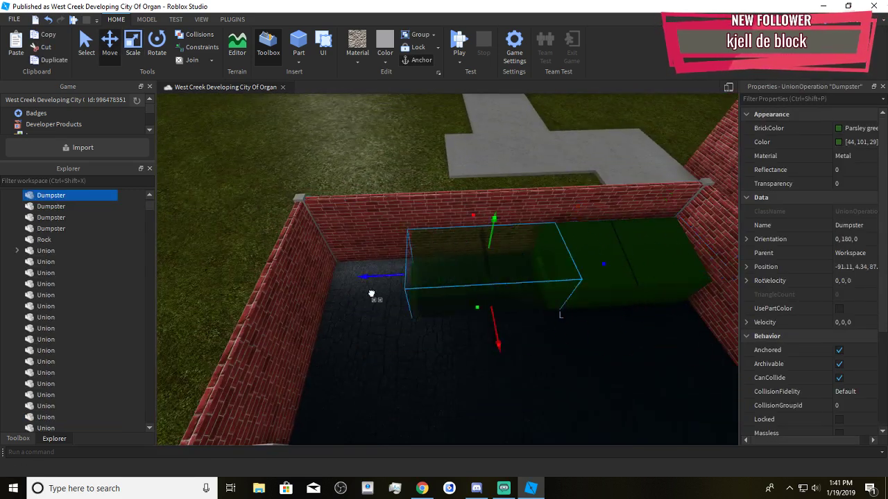
pyautogui.moveTo(388, 290); pyautogui.dragTo(436, 282, button='right')
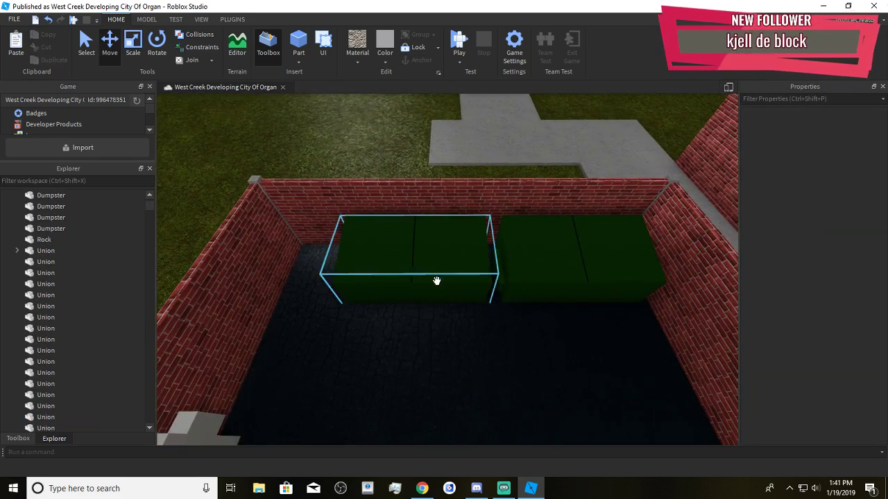
# Space the two dumpsters along the rear wall, leaving a gap between them and clearance from both side walls
pyautogui.keyDown('ctrl'); pyautogui.click(568, 276); pyautogui.keyUp('ctrl')
pyautogui.moveTo(304, 262); pyautogui.dragTo(259, 280)
pyautogui.click(278, 327)
pyautogui.click(354, 271)
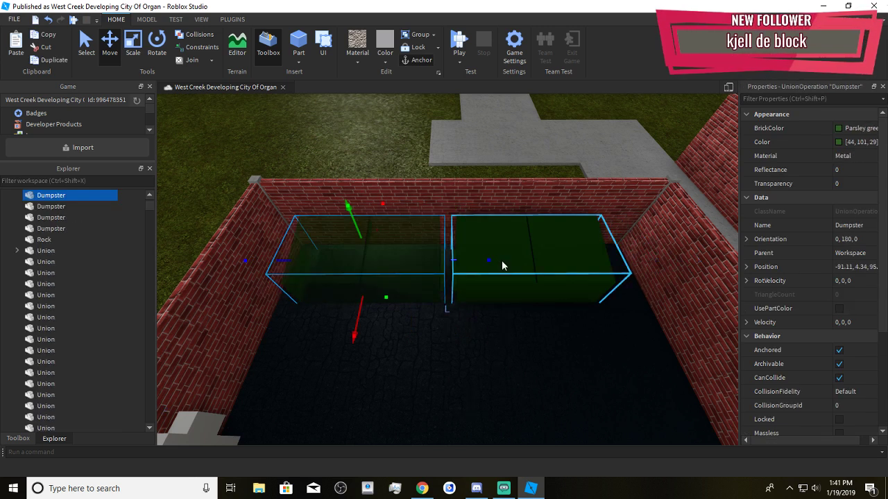
pyautogui.moveTo(440, 263); pyautogui.dragTo(468, 282)
pyautogui.click(492, 331)
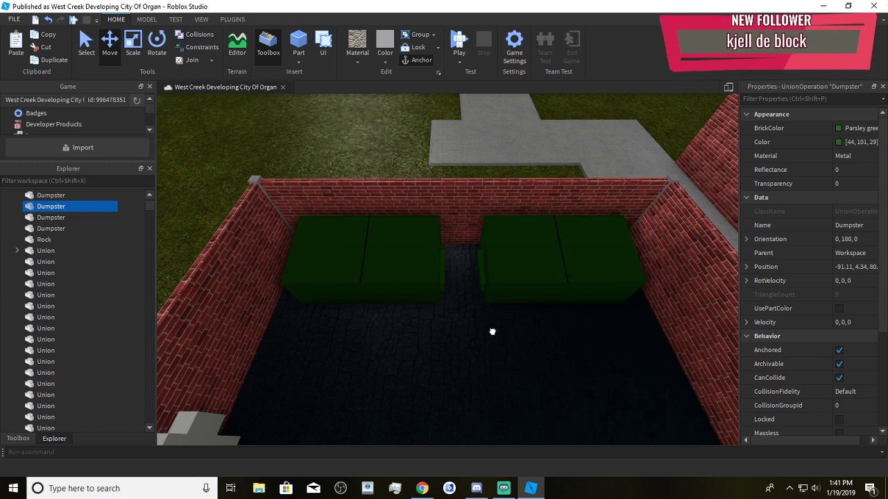
pyautogui.click(502, 287)
pyautogui.click(509, 332)
pyautogui.click(516, 337)
# Move the Dummy model out of the dumpster lot onto the small concrete pad beside the driveway
pyautogui.scroll(-5, 521, 339)
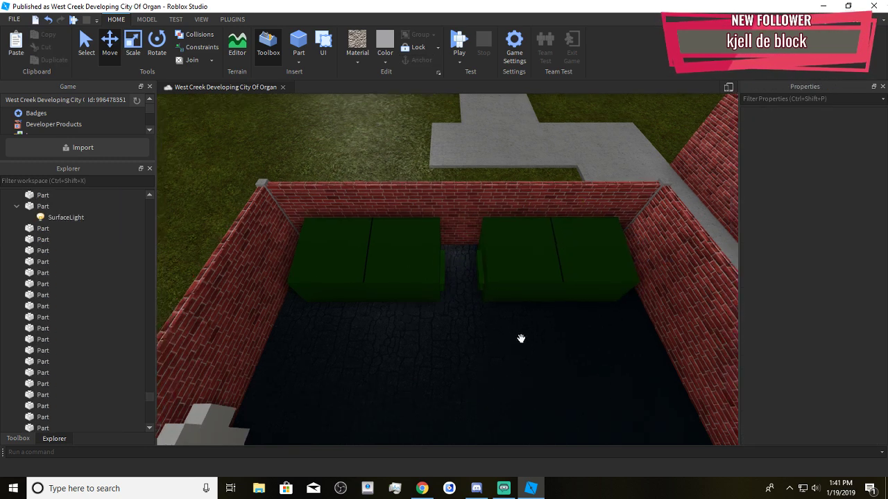
pyautogui.scroll(2, 524, 352)
pyautogui.moveTo(523, 351); pyautogui.dragTo(524, 352, button='right')
pyautogui.scroll(1, 525, 352)
pyautogui.scroll(3, 523, 351)
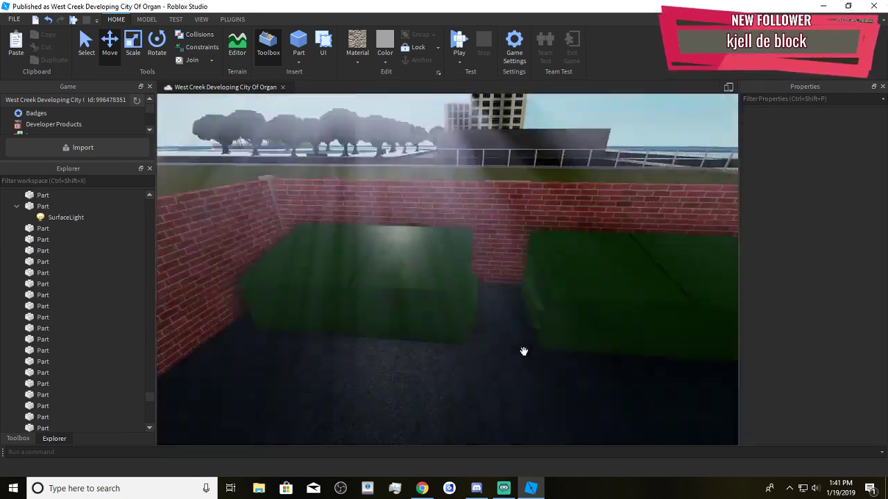
pyautogui.scroll(-4, 523, 352)
pyautogui.scroll(2, 290, 344)
pyautogui.moveTo(271, 334); pyautogui.dragTo(234, 378)
pyautogui.scroll(-3, 239, 378)
pyautogui.click(351, 323)
# Examine the walled dumpster enclosure from the driveway side, checking its walls, posts and dumpster placement
pyautogui.scroll(-3, 352, 326)
pyautogui.scroll(4, 443, 378)
pyautogui.scroll(-4, 443, 378)
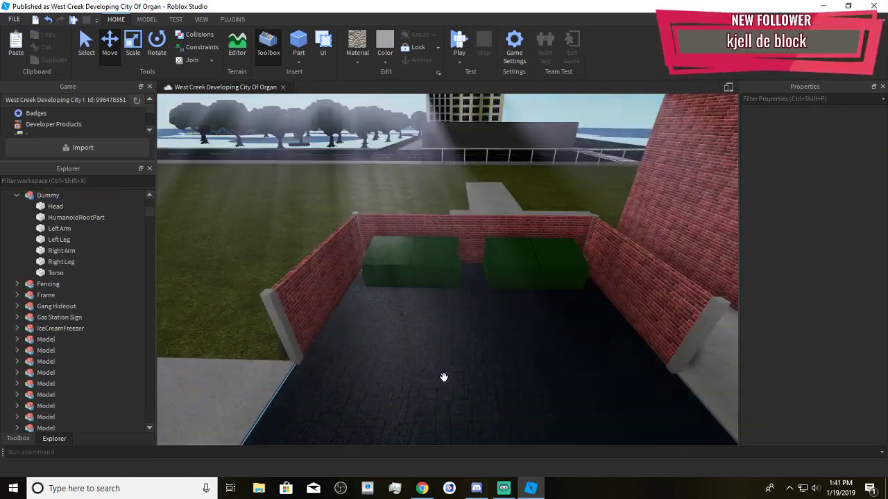
pyautogui.scroll(2, 450, 373)
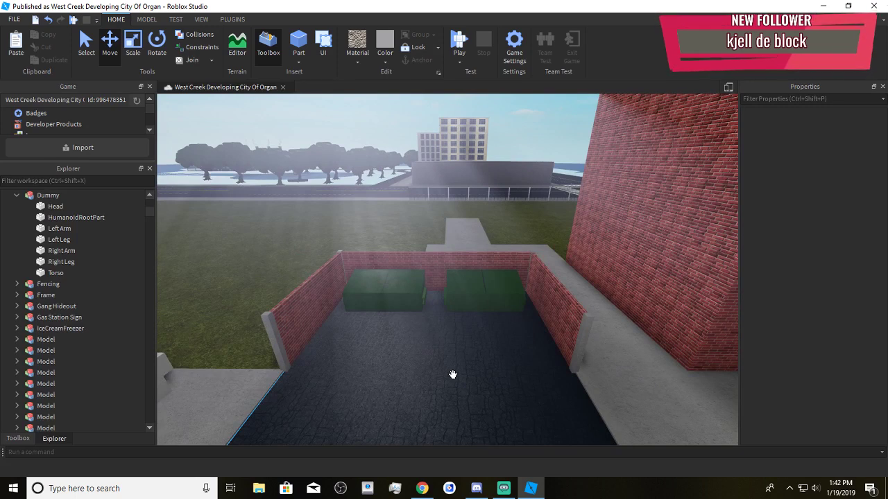
pyautogui.scroll(-2, 452, 375)
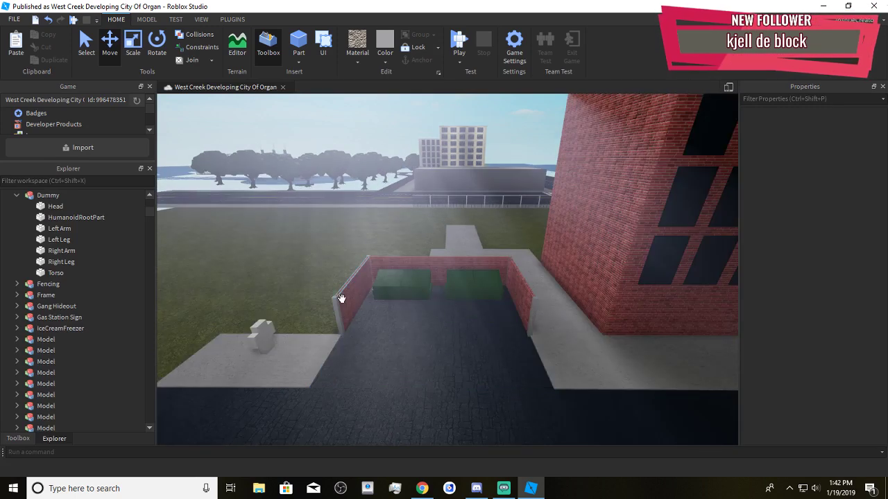
pyautogui.scroll(3, 408, 323)
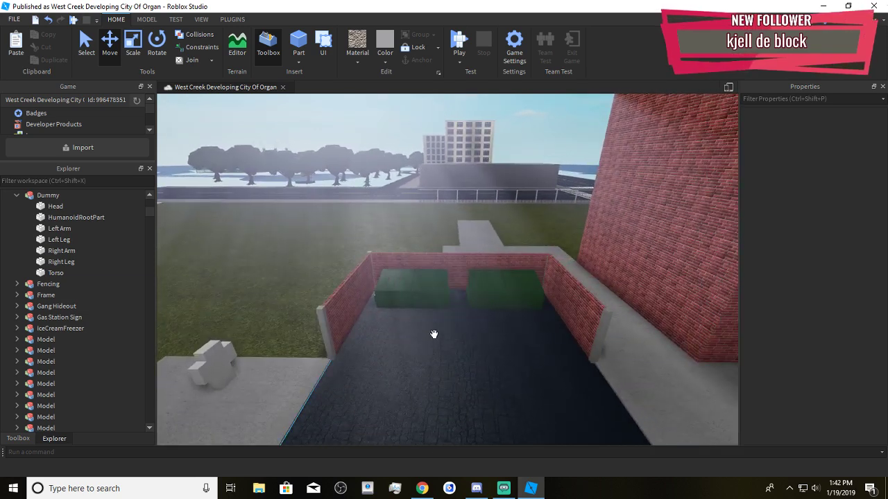
pyautogui.press('w')
pyautogui.moveTo(489, 335); pyautogui.dragTo(452, 240, button='right')
pyautogui.scroll(3, 469, 334)
# Examine the outside of the brick enclosure where the rear wall and corner post meet the concrete path and grass
pyautogui.click(470, 334)
pyautogui.click(451, 240)
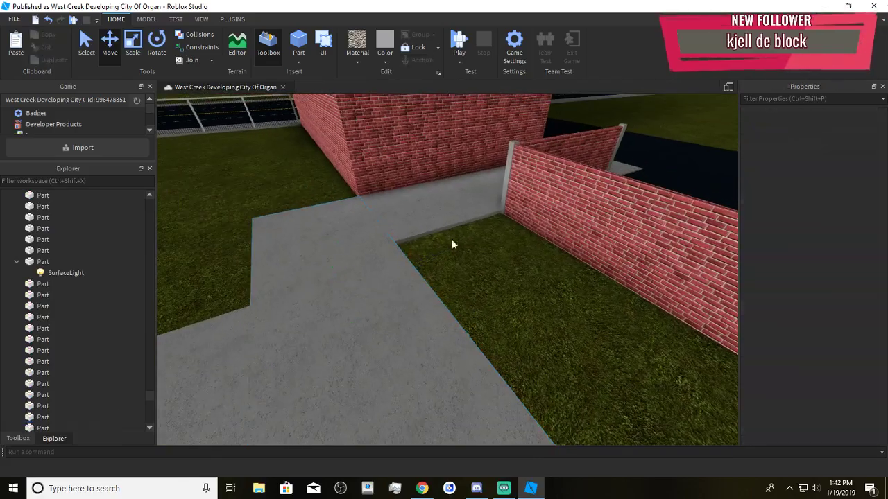
pyautogui.click(455, 228)
pyautogui.click(485, 278)
pyautogui.scroll(3, 485, 278)
pyautogui.moveTo(485, 278); pyautogui.dragTo(471, 261, button='right')
pyautogui.click(469, 265)
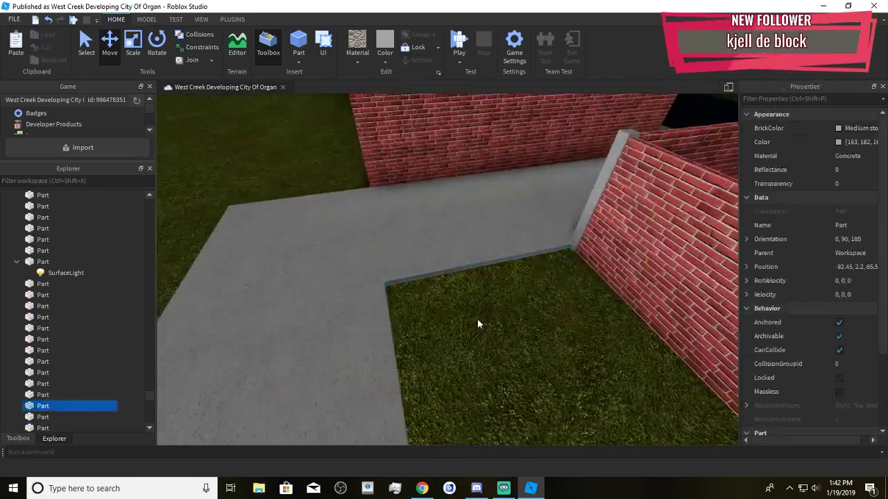
pyautogui.click(477, 324)
pyautogui.moveTo(477, 323); pyautogui.dragTo(483, 321, button='right')
pyautogui.scroll(-4, 484, 326)
pyautogui.scroll(4, 484, 326)
pyautogui.scroll(-4, 484, 325)
pyautogui.scroll(4, 483, 321)
pyautogui.moveTo(470, 283); pyautogui.dragTo(467, 273, button='right')
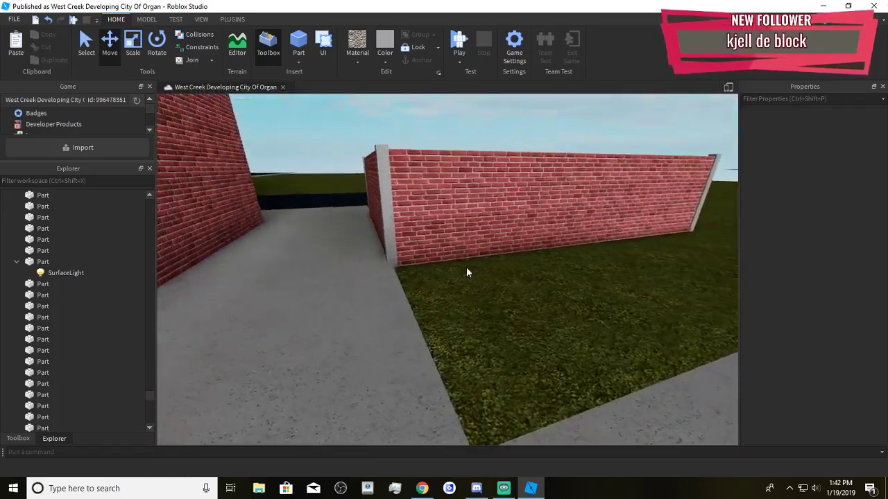
pyautogui.scroll(5, 469, 319)
pyautogui.scroll(-5, 471, 321)
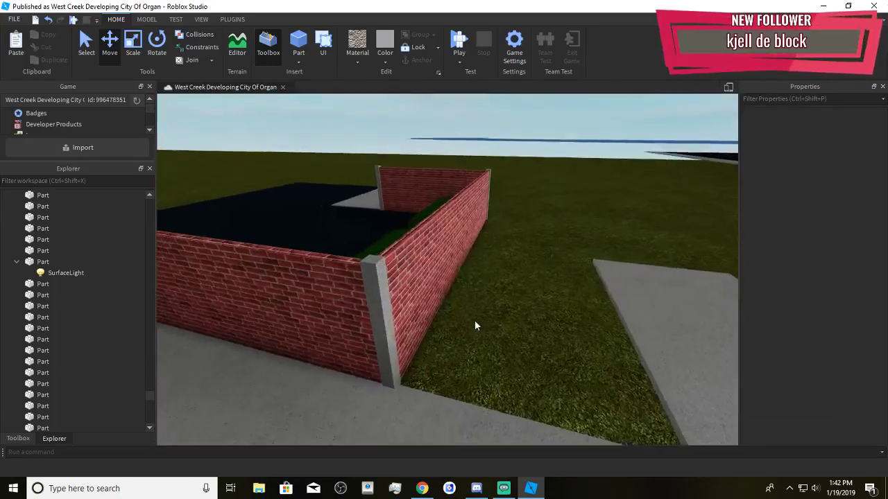
# Try to extend the concrete path outward along the rear brick wall with a resized duplicate, and delete the copy
pyautogui.moveTo(474, 321); pyautogui.dragTo(474, 319, button='right')
pyautogui.scroll(3, 395, 184)
pyautogui.moveTo(394, 184); pyautogui.dragTo(397, 222, button='right')
pyautogui.scroll(-2, 398, 222)
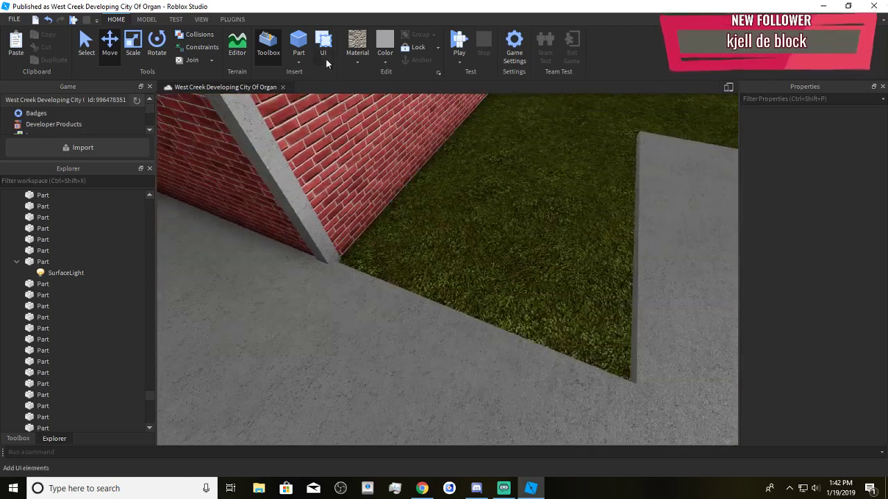
pyautogui.click(451, 333)
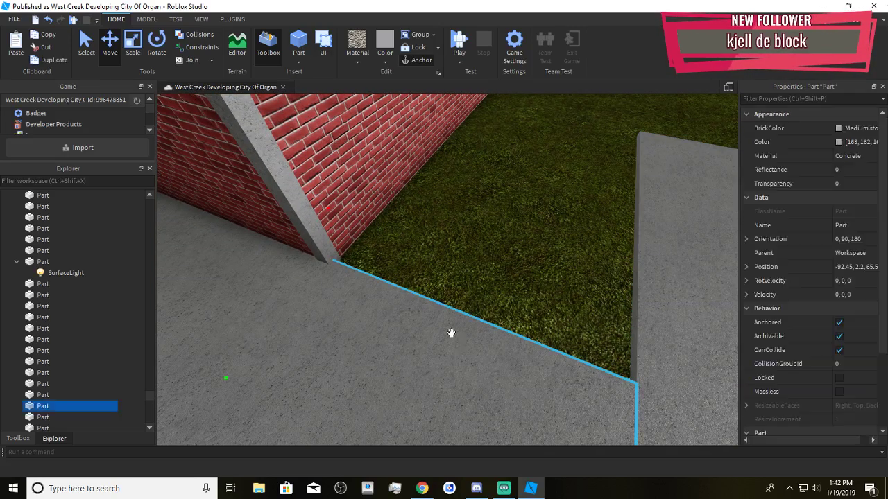
pyautogui.moveTo(449, 330); pyautogui.dragTo(434, 258, button='right')
pyautogui.hotkey('ctrl', 'd')
pyautogui.moveTo(509, 243); pyautogui.dragTo(544, 243)
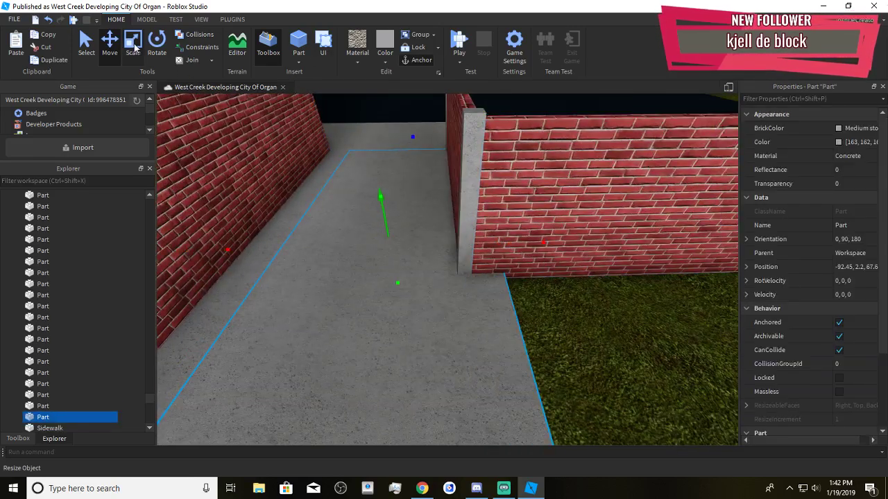
pyautogui.moveTo(262, 238); pyautogui.dragTo(390, 309)
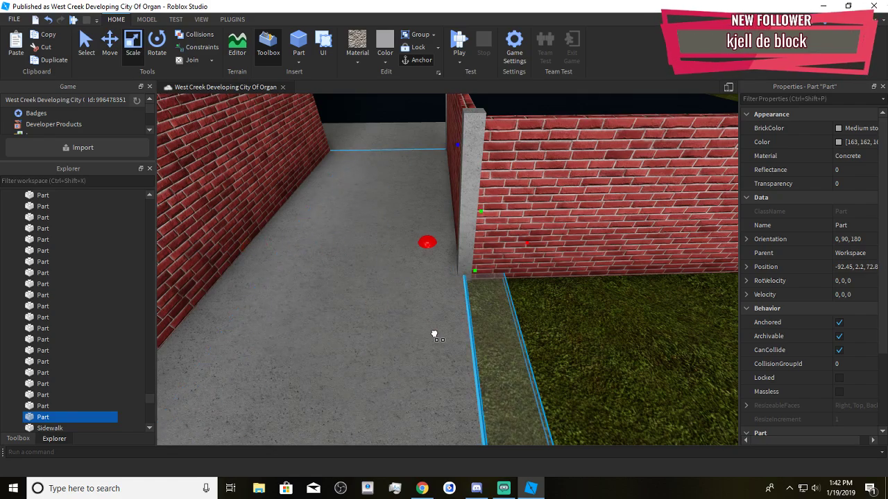
pyautogui.moveTo(434, 335); pyautogui.dragTo(427, 277, button='right')
pyautogui.moveTo(341, 176); pyautogui.dragTo(401, 310)
pyautogui.moveTo(401, 310); pyautogui.dragTo(403, 285, button='right')
pyautogui.moveTo(402, 270); pyautogui.dragTo(414, 281)
pyautogui.moveTo(414, 281); pyautogui.dragTo(581, 327, button='right')
pyautogui.moveTo(596, 326); pyautogui.dragTo(534, 334)
pyautogui.moveTo(534, 334); pyautogui.dragTo(520, 320, button='right')
pyautogui.press('Delete')
# Duplicate the concrete path slab, move the copy outward beside it, and shorten it to end at the rear brick wall
pyautogui.click(410, 308)
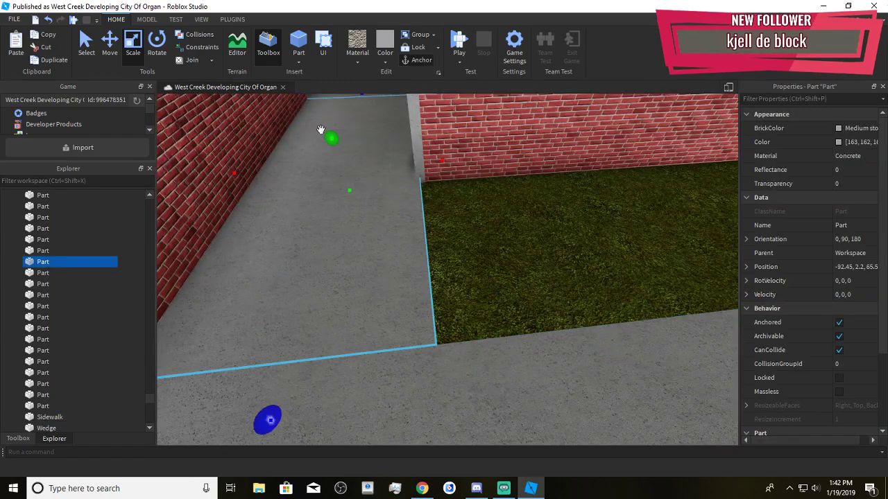
pyautogui.click(109, 50)
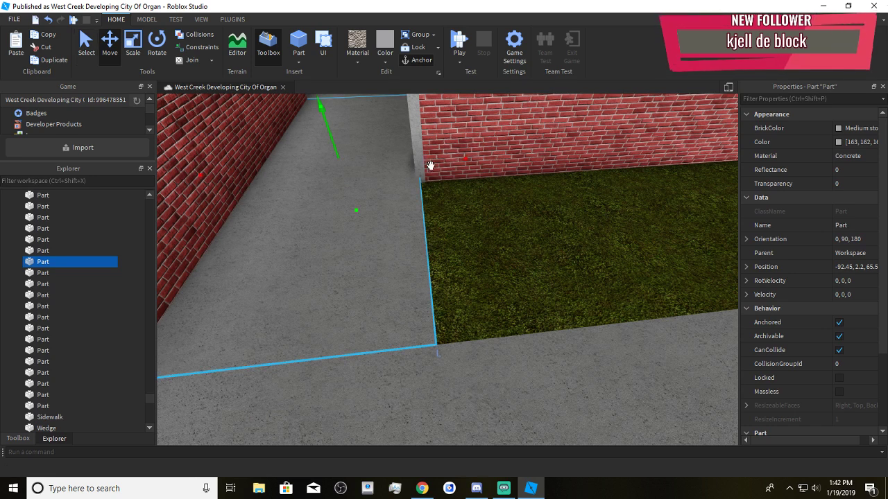
pyautogui.moveTo(468, 165); pyautogui.dragTo(601, 221)
pyautogui.click(131, 53)
pyautogui.moveTo(344, 187); pyautogui.dragTo(347, 189, button='right')
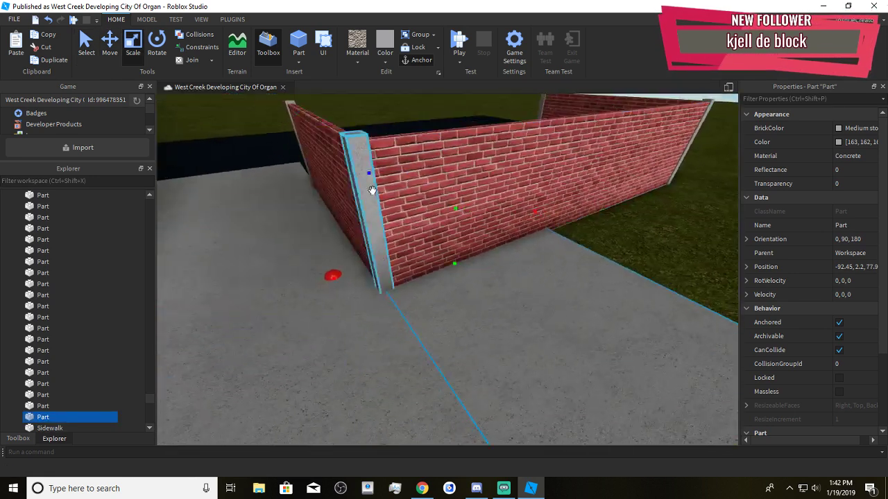
pyautogui.moveTo(369, 179); pyautogui.dragTo(371, 181)
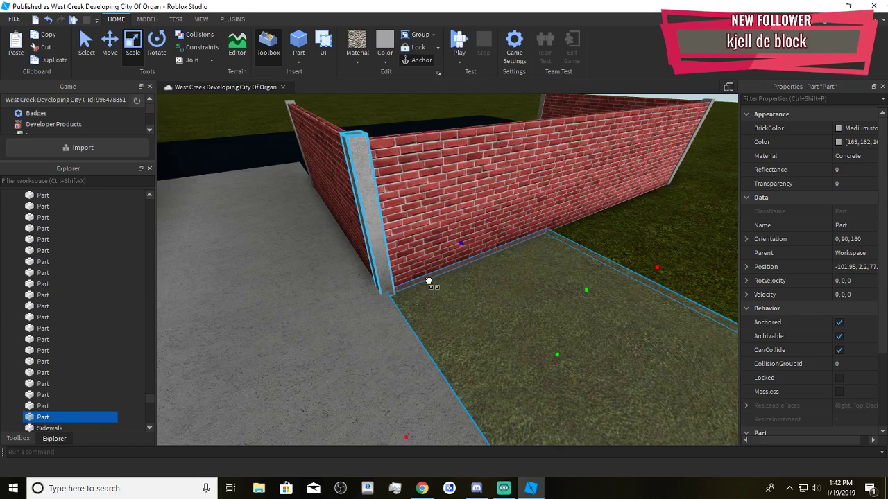
pyautogui.moveTo(426, 282); pyautogui.dragTo(428, 283)
pyautogui.press('d')
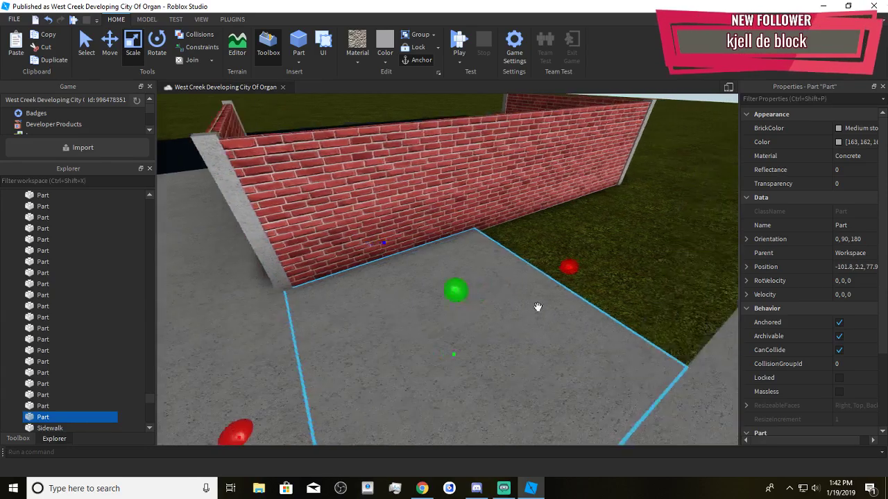
# Extend the new concrete slab farther along the outside of the rear brick wall, over the grass
pyautogui.moveTo(537, 308); pyautogui.dragTo(476, 298, button='right')
pyautogui.moveTo(490, 315); pyautogui.dragTo(508, 325)
pyautogui.click(508, 328)
pyautogui.press('w')
pyautogui.press('d')
pyautogui.click(395, 308)
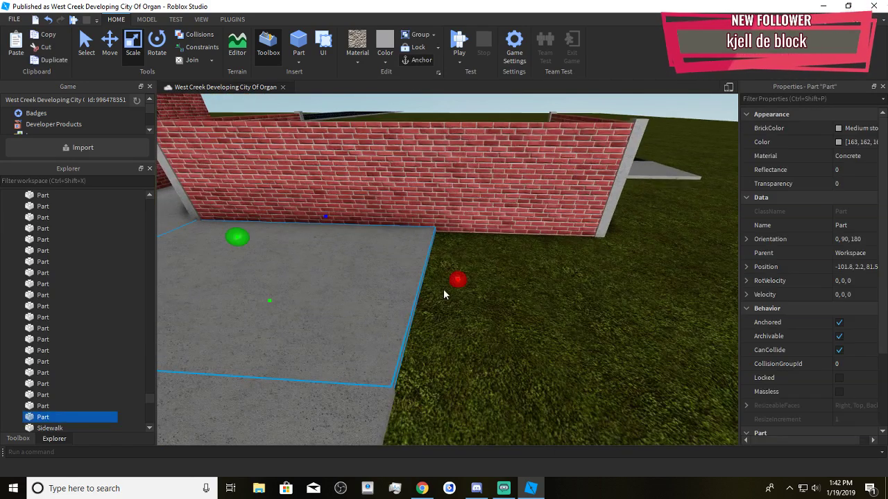
pyautogui.moveTo(457, 280); pyautogui.dragTo(462, 282)
pyautogui.click(498, 381)
# Try the Pebble material on the three brick walls of the dumpster enclosure, and undo it
pyautogui.press('s')
pyautogui.scroll(-5, 498, 377)
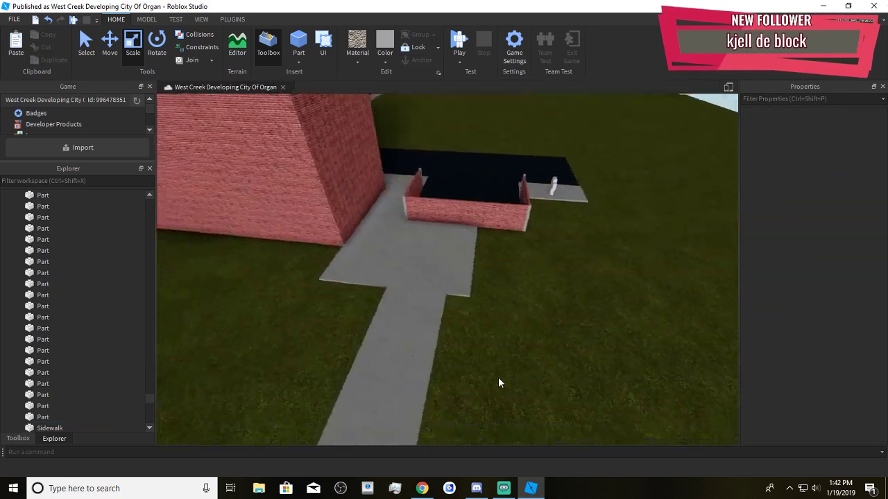
pyautogui.scroll(1, 511, 365)
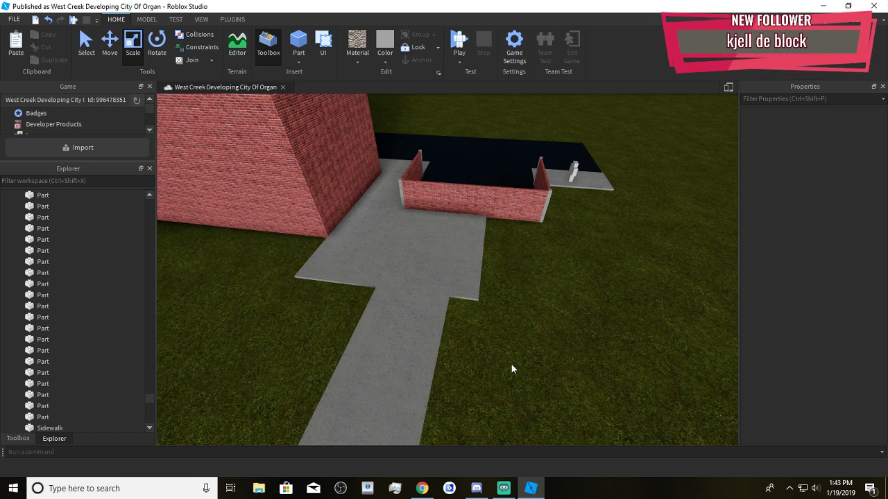
pyautogui.scroll(-6, 511, 364)
pyautogui.scroll(2, 479, 305)
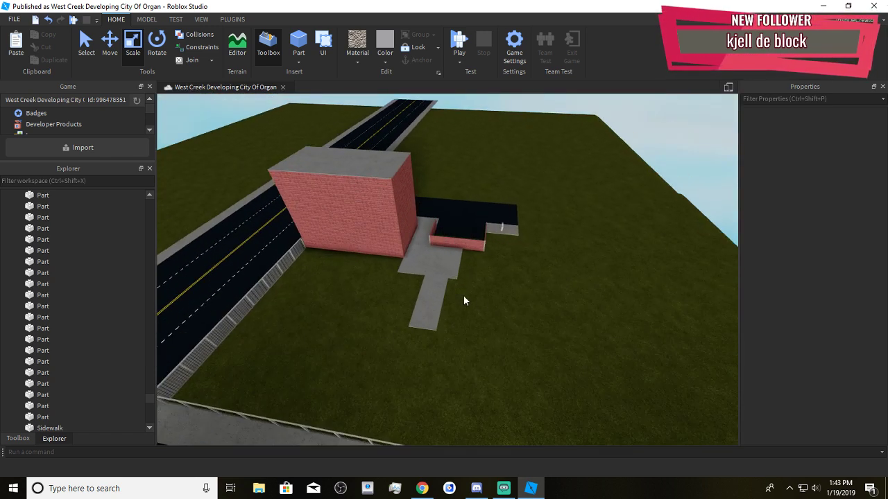
pyautogui.scroll(8, 499, 301)
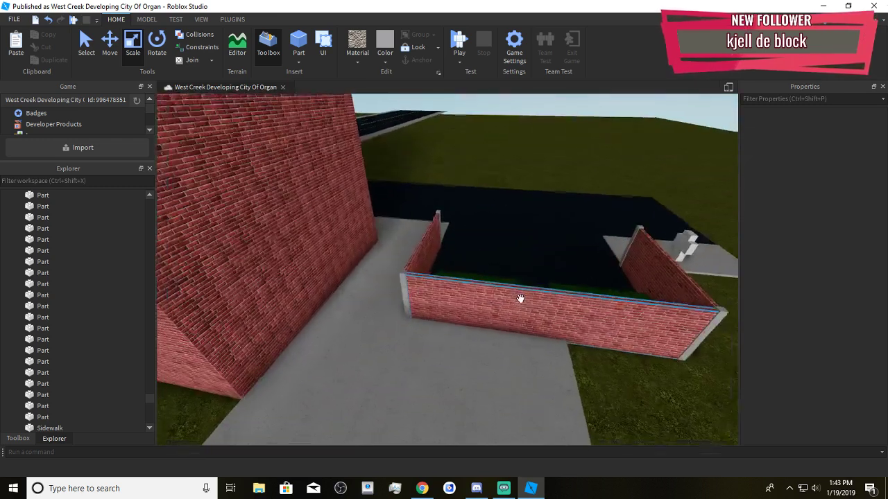
pyautogui.click(433, 253)
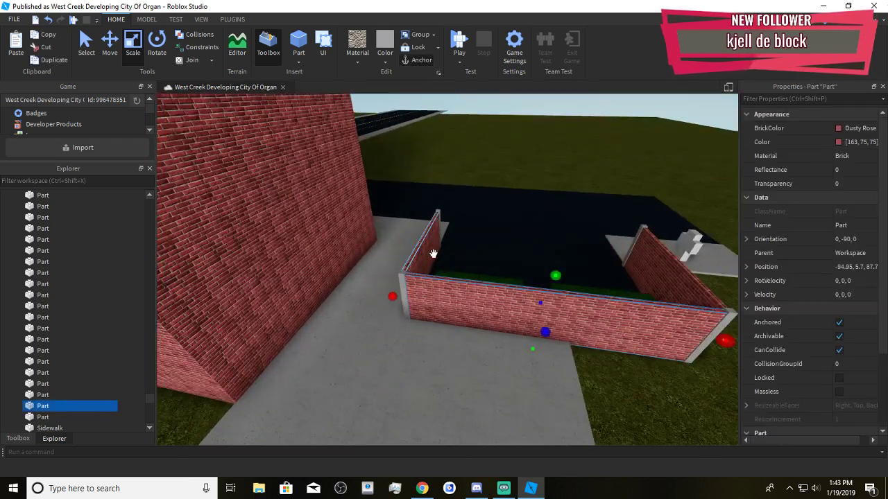
pyautogui.keyDown('ctrl'); pyautogui.click(649, 271); pyautogui.keyUp('ctrl')
pyautogui.keyDown('ctrl'); pyautogui.click(543, 221); pyautogui.keyUp('ctrl')
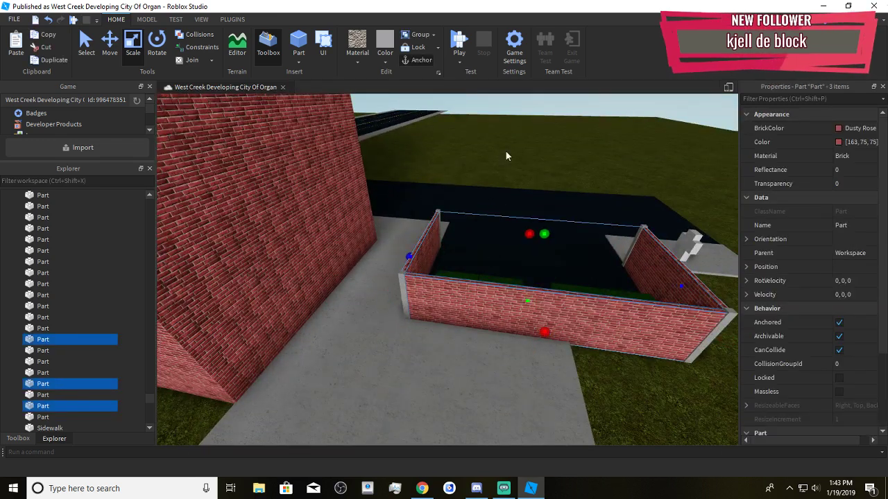
pyautogui.click(363, 59)
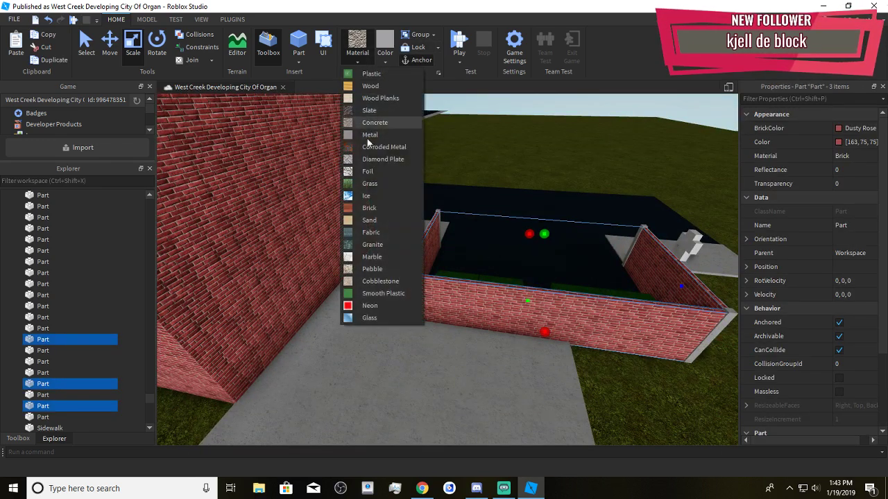
pyautogui.click(378, 272)
pyautogui.moveTo(507, 257); pyautogui.dragTo(509, 257, button='right')
pyautogui.hotkey('ctrl', 'z')
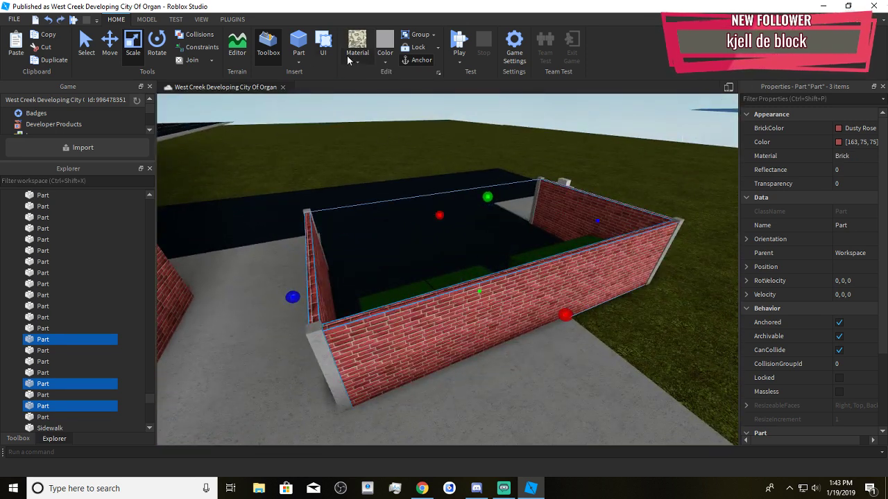
# Try the Slate material on the three enclosure walls, undo it, and set the material to Brick
pyautogui.click(347, 61)
pyautogui.click(362, 106)
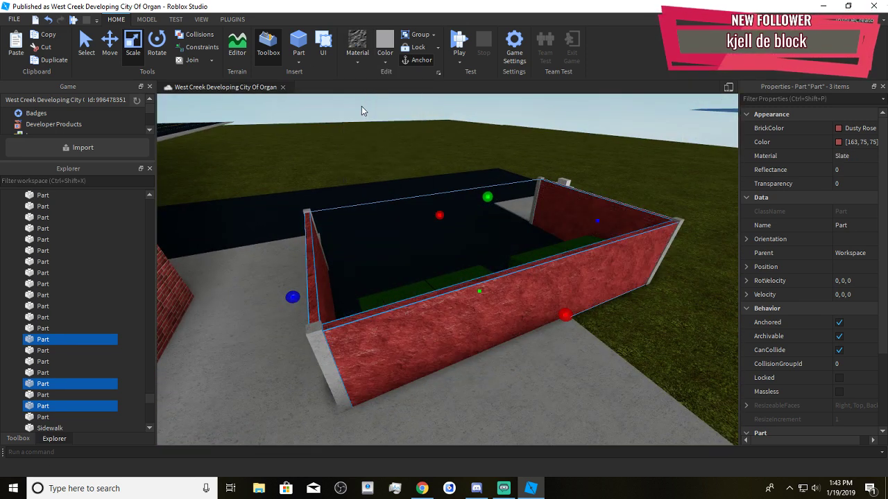
pyautogui.hotkey('ctrl', 'z')
pyautogui.click(358, 49)
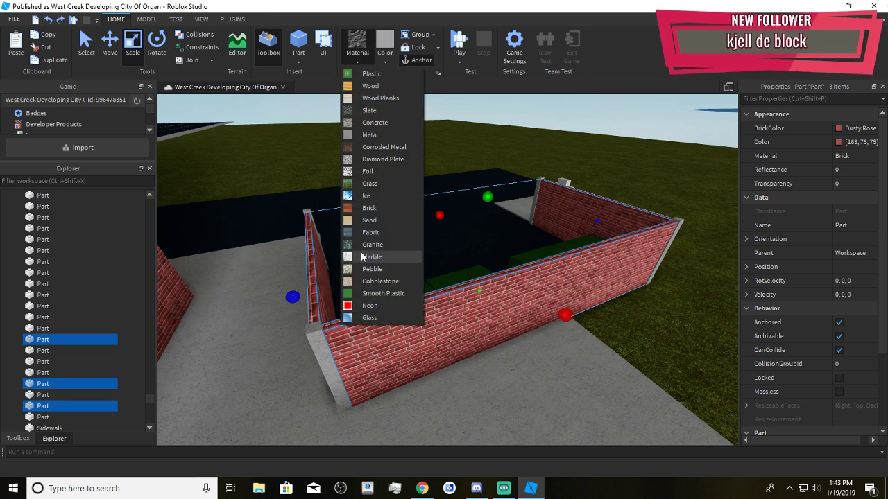
pyautogui.click(369, 208)
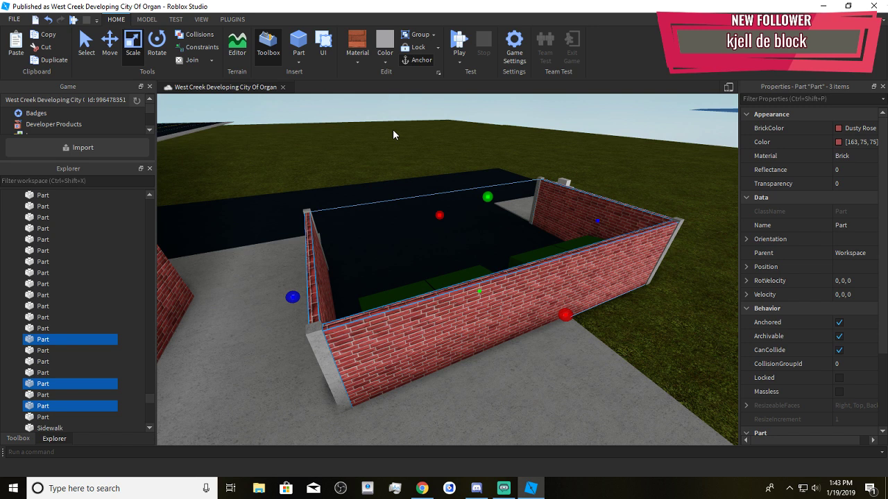
# Try the colours Cashmere and Brick yellow on the three enclosure walls
pyautogui.click(384, 62)
pyautogui.click(444, 212)
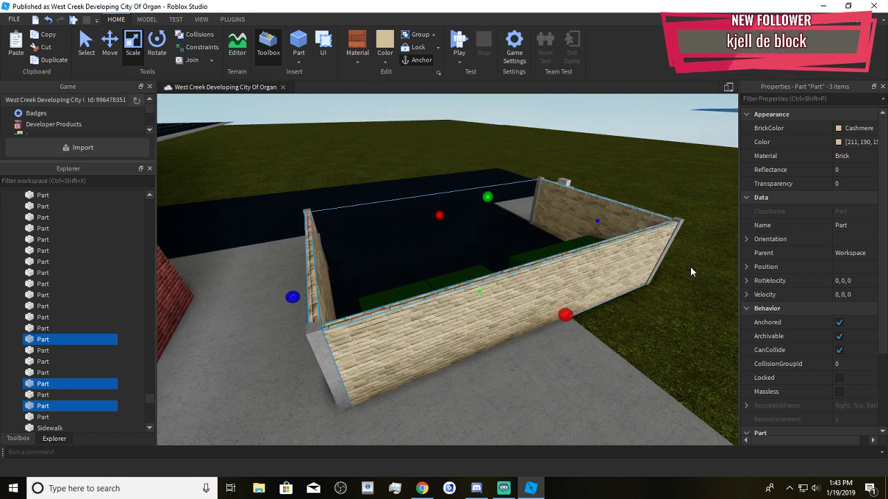
pyautogui.click(385, 61)
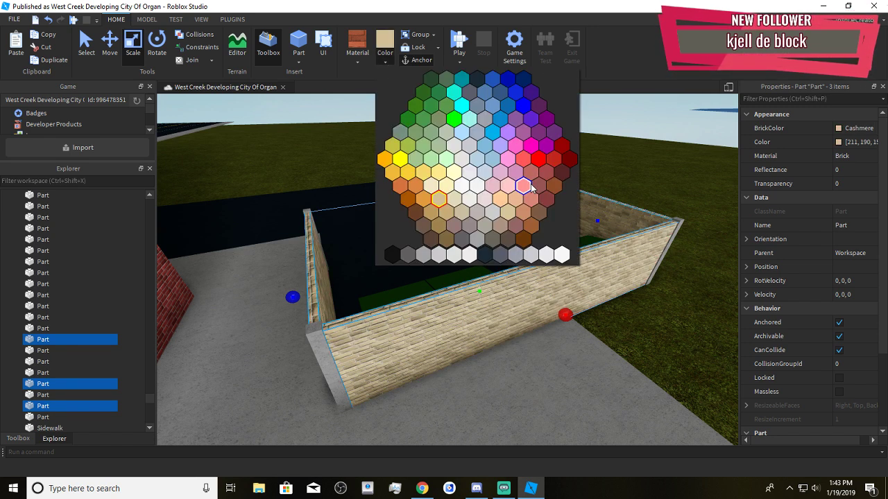
pyautogui.click(516, 210)
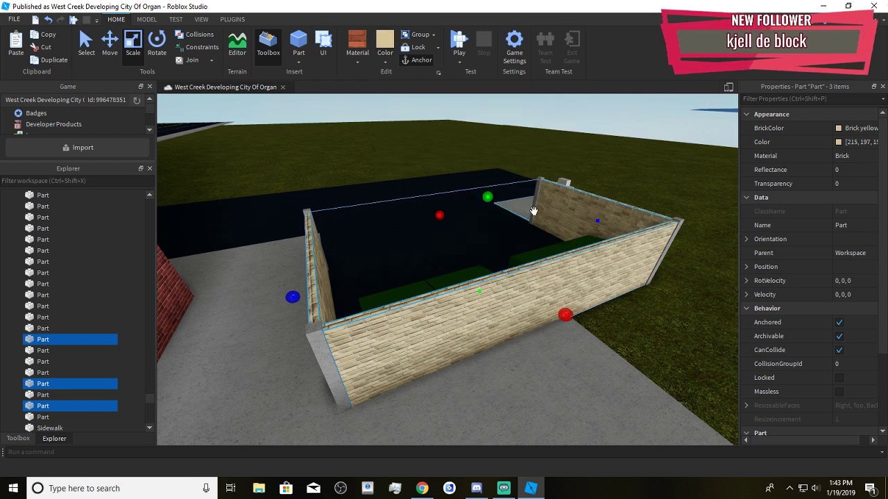
# Try the colours Smoky grey and Dark stone grey on the three enclosure walls
pyautogui.click(385, 61)
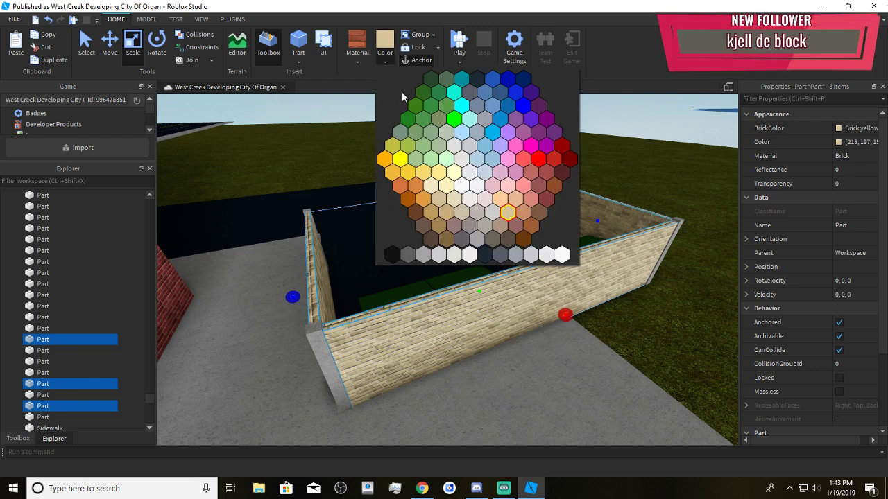
pyautogui.click(501, 255)
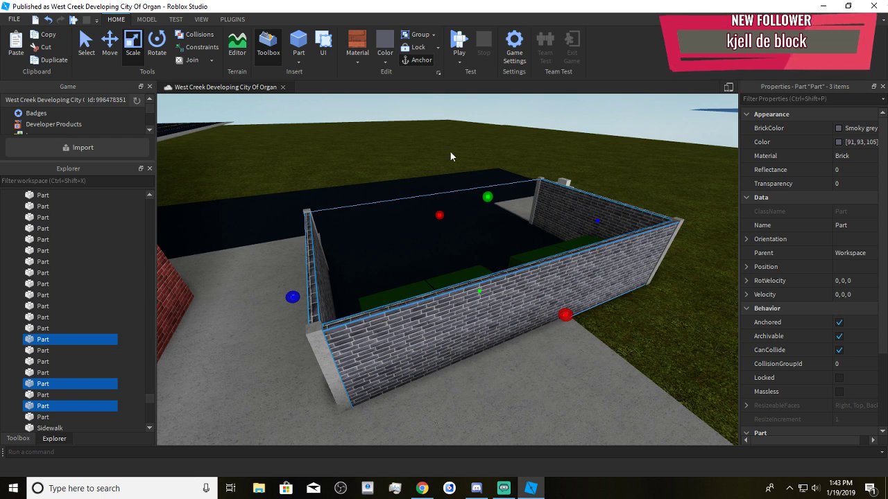
pyautogui.click(384, 61)
pyautogui.click(408, 254)
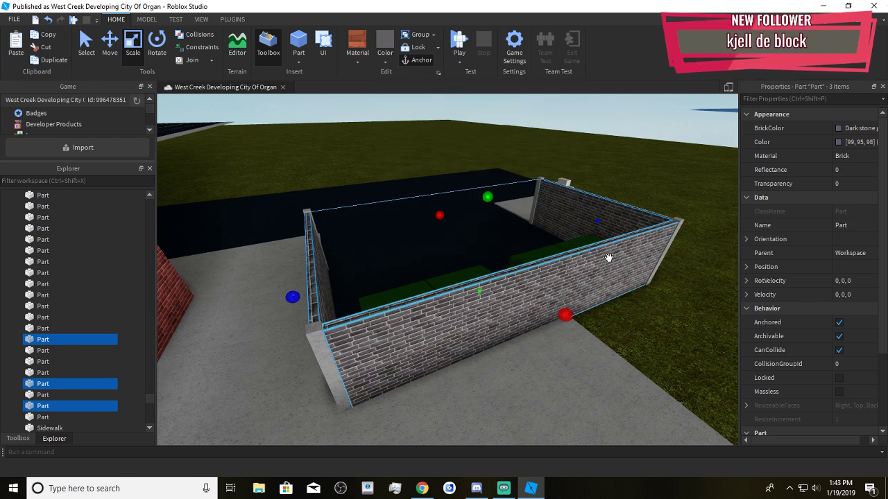
# Try the colours Institutional white and Light blue on the three enclosure walls
pyautogui.click(385, 61)
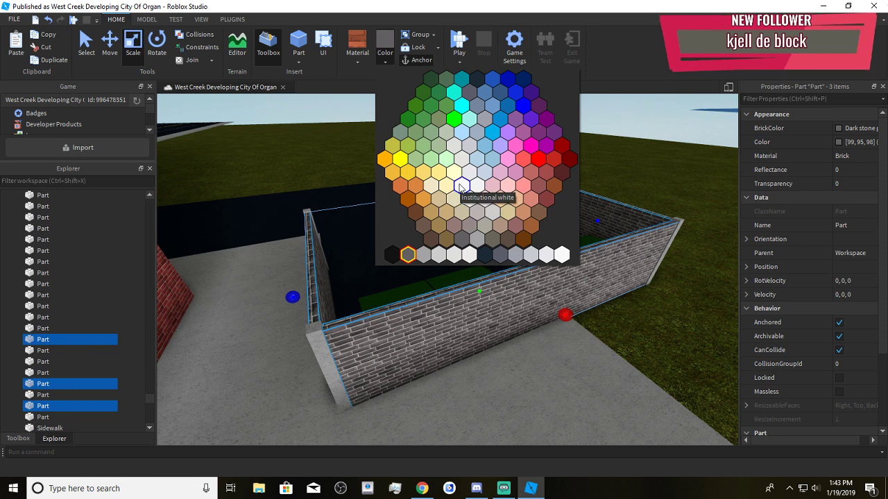
pyautogui.click(460, 186)
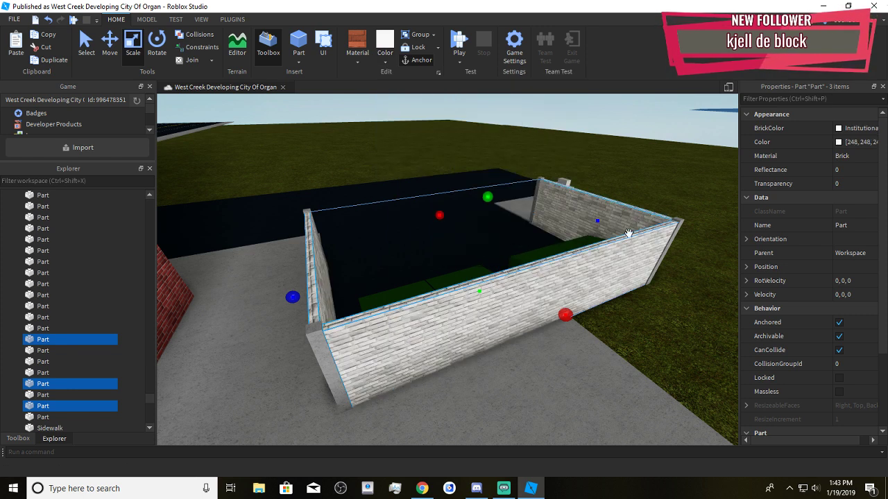
pyautogui.click(387, 61)
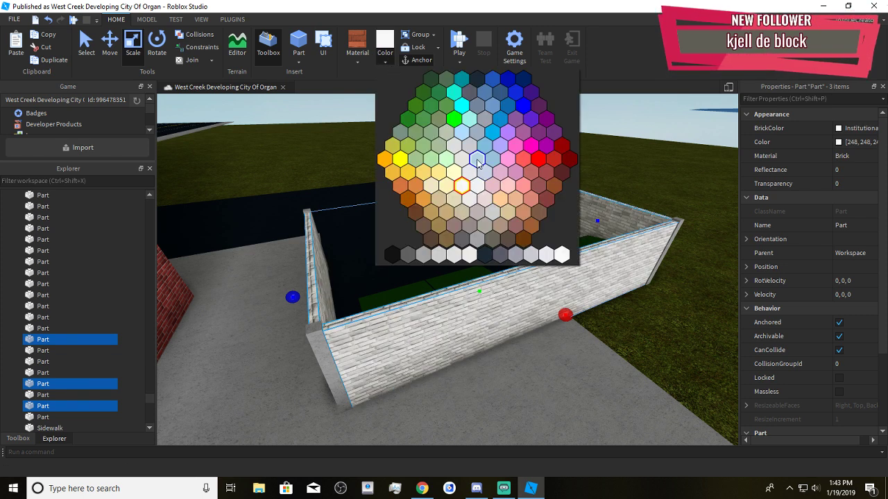
pyautogui.click(476, 159)
# Set the colour of the three enclosure walls back to Dusty Rose and deselect them
pyautogui.click(386, 61)
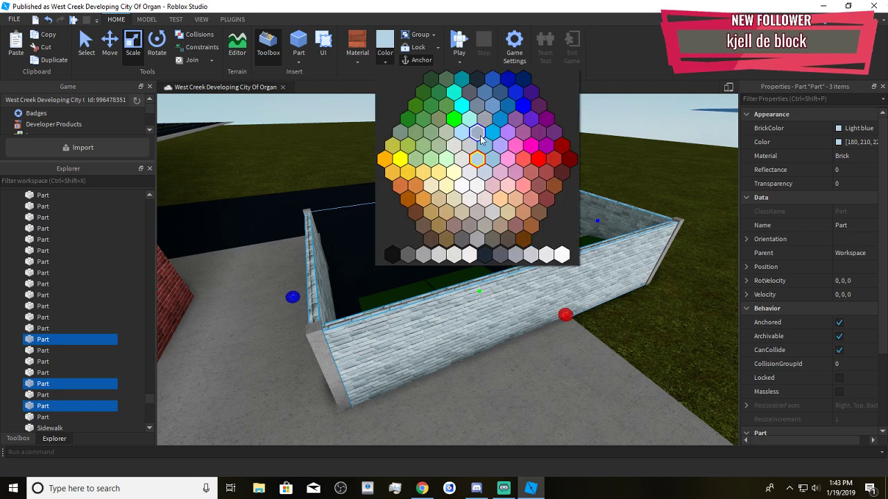
pyautogui.click(538, 184)
pyautogui.click(679, 293)
# Examine the brick enclosure and the extended concrete slab behind it from several sides, including where they meet the path and grass
pyautogui.moveTo(680, 292); pyautogui.dragTo(681, 303, button='right')
pyautogui.press('s')
pyautogui.press('d')
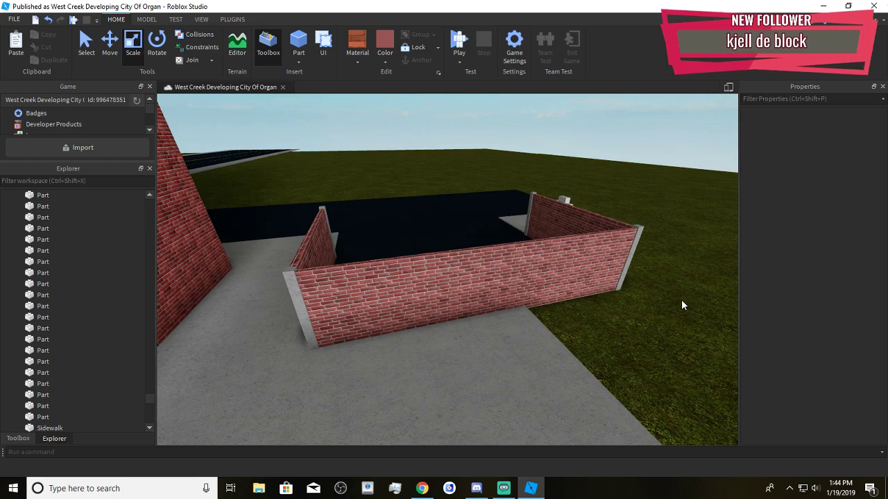
pyautogui.press('s')
pyautogui.press('d')
pyautogui.moveTo(637, 286); pyautogui.dragTo(638, 285, button='right')
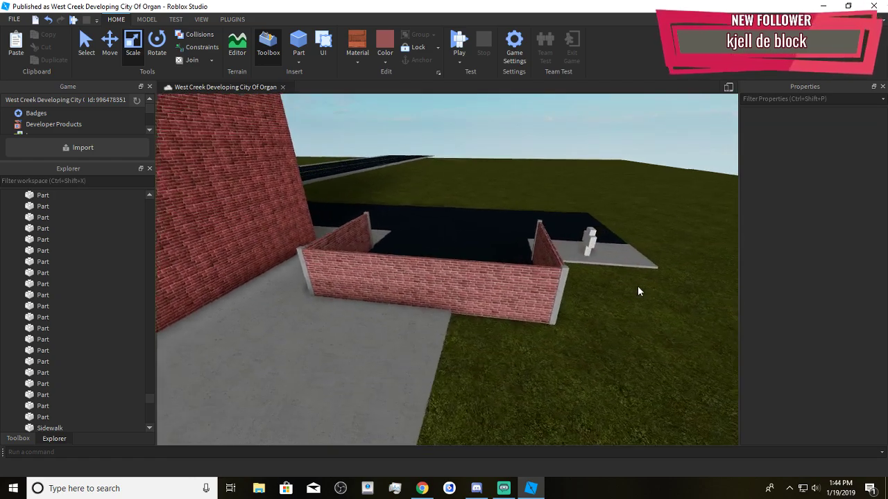
pyautogui.press('w')
pyautogui.moveTo(621, 357); pyautogui.dragTo(621, 357, button='right')
pyautogui.click(529, 319)
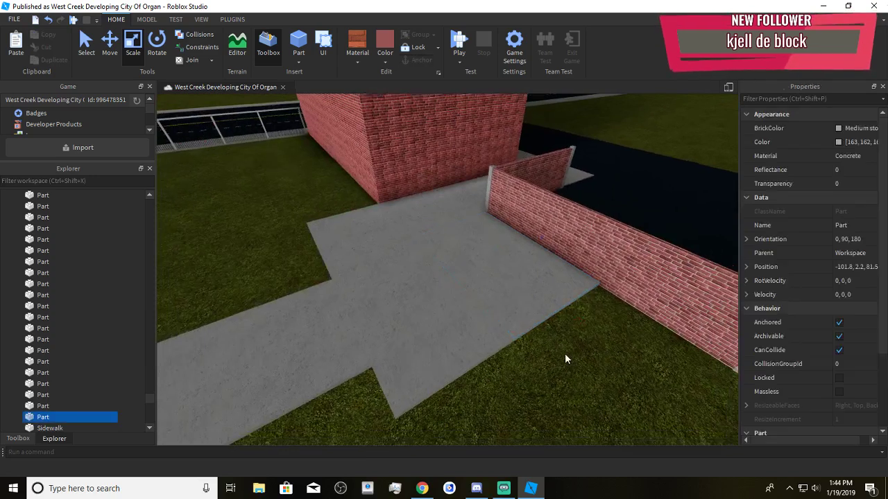
pyautogui.click(564, 357)
pyautogui.moveTo(565, 357); pyautogui.dragTo(564, 357, button='right')
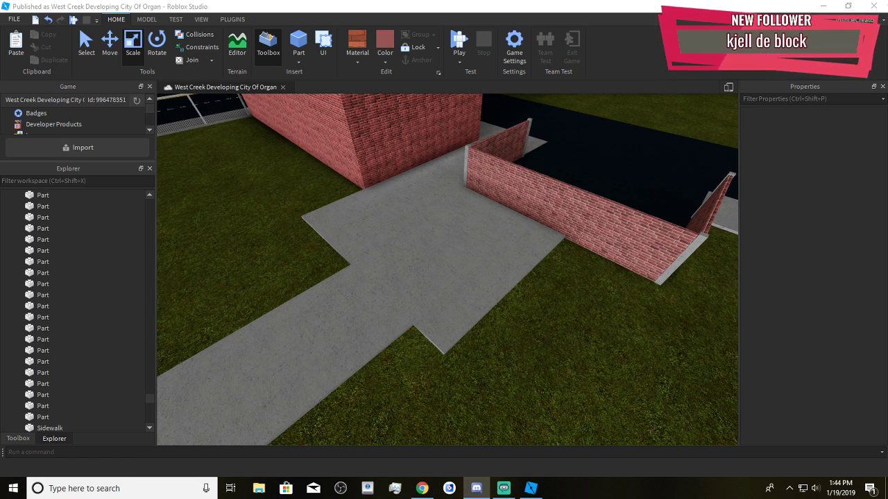
# Inspect the wide concrete slab behind the building, its narrow path and the surrounding lot from above
pyautogui.click(625, 389)
pyautogui.moveTo(626, 358); pyautogui.dragTo(592, 381, button='right')
pyautogui.click(489, 256)
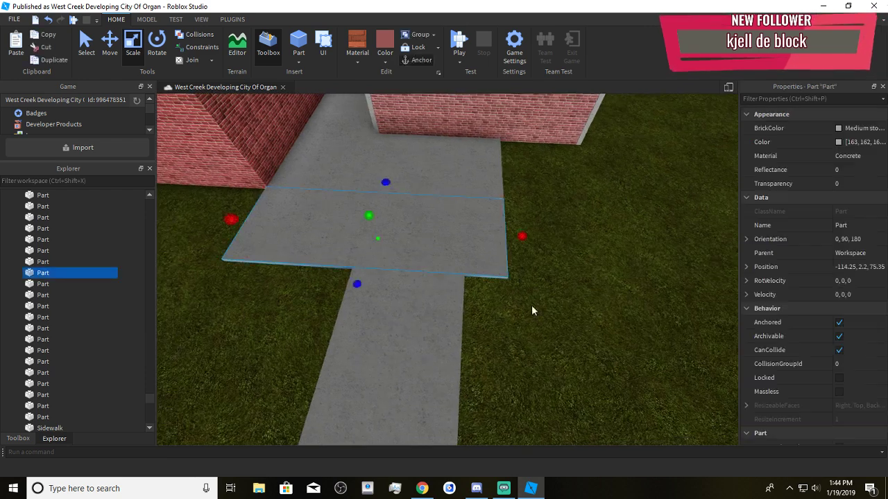
pyautogui.click(560, 322)
pyautogui.scroll(-8, 561, 322)
pyautogui.moveTo(561, 321); pyautogui.dragTo(569, 316, button='right')
pyautogui.scroll(5, 561, 322)
pyautogui.scroll(-3, 561, 322)
pyautogui.scroll(4, 437, 298)
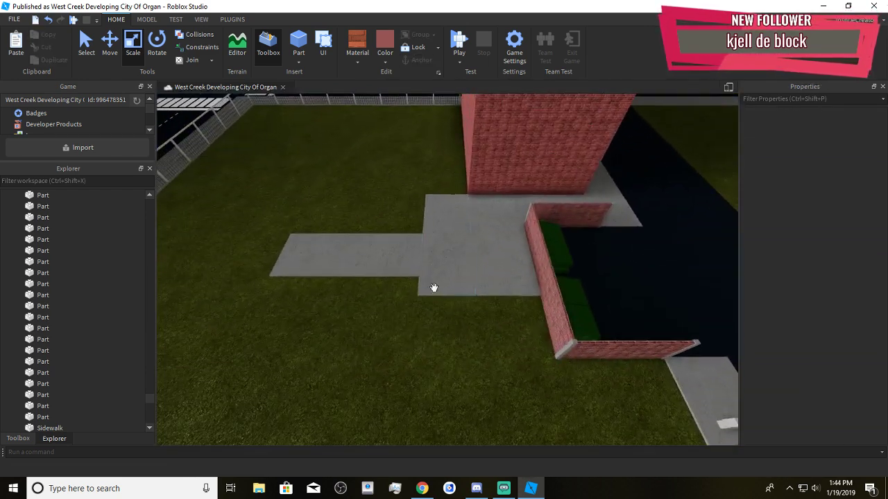
pyautogui.scroll(-1, 448, 262)
pyautogui.press('d')
pyautogui.press('d')
pyautogui.moveTo(493, 278); pyautogui.dragTo(493, 279, button='right')
pyautogui.scroll(3, 493, 279)
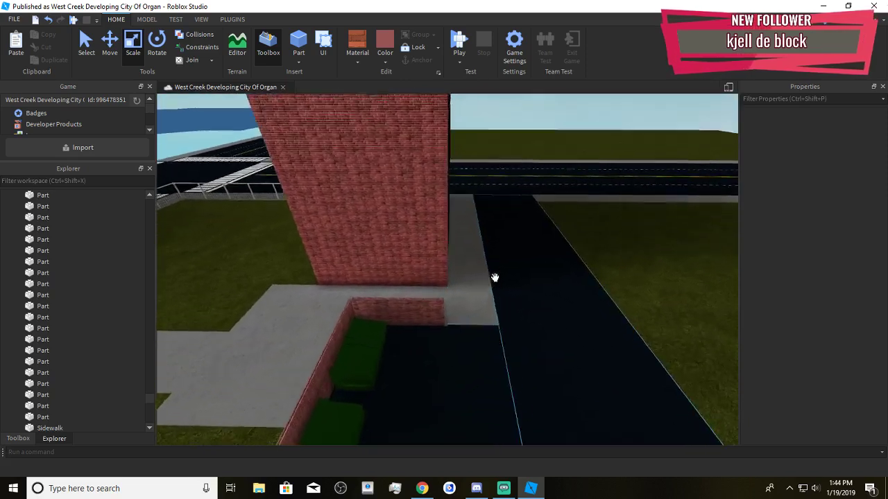
# Duplicate the concrete walkway beside the building and move the copy across the driveway to its opposite, grass-side edge
pyautogui.press('d')
pyautogui.click(468, 252)
pyautogui.press('d')
pyautogui.click(110, 43)
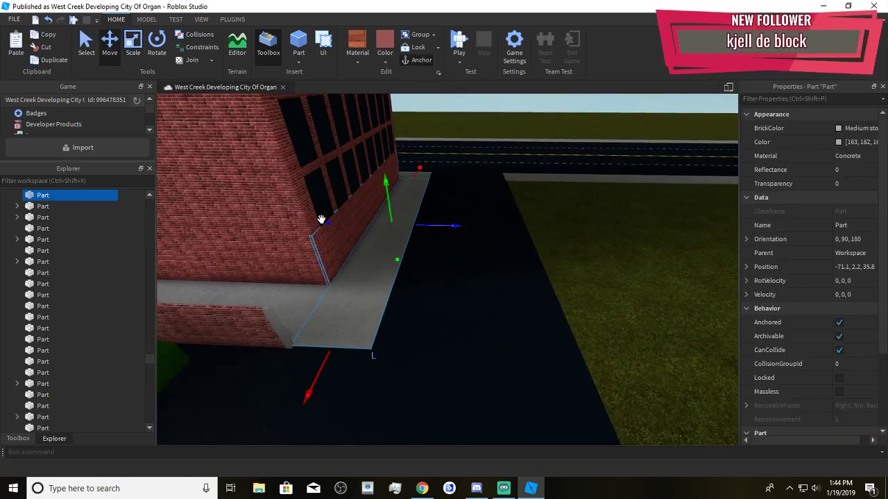
pyautogui.moveTo(354, 277); pyautogui.dragTo(455, 292)
pyautogui.press('w')
pyautogui.moveTo(455, 292); pyautogui.dragTo(525, 200, button='right')
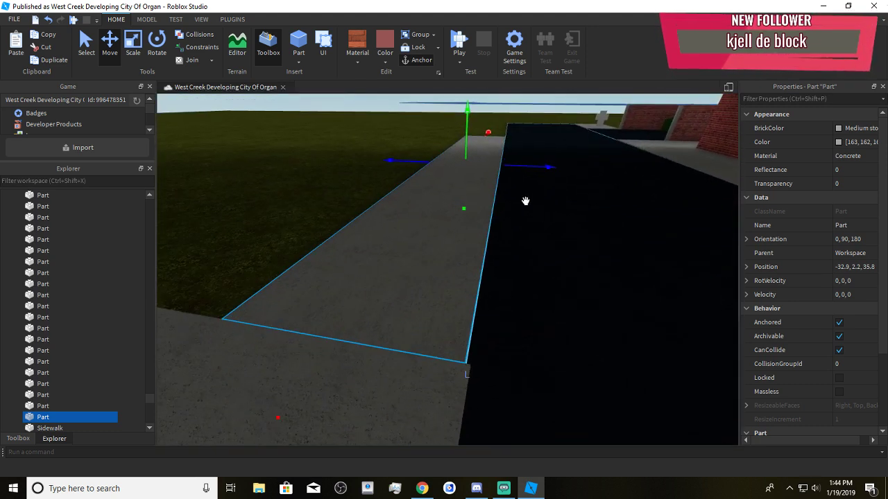
pyautogui.click(293, 214)
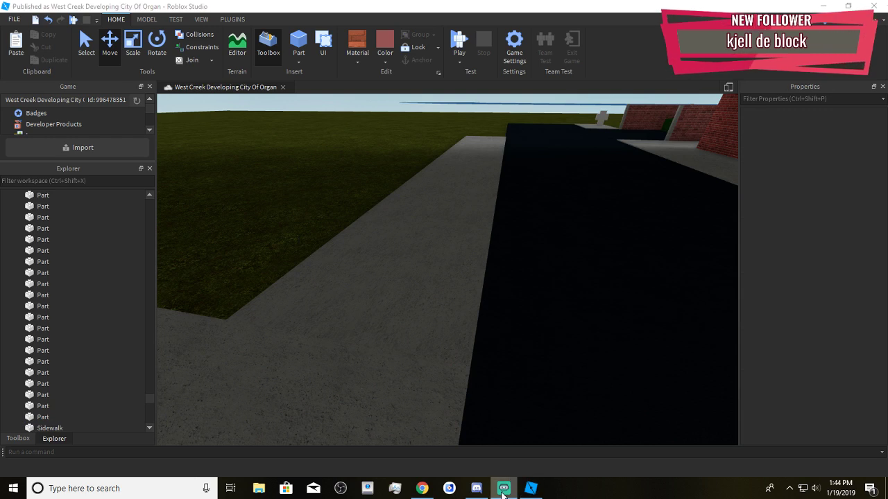
# Lengthen the new concrete walkway along the driveway's grass-side edge toward the rear dumpster lot
pyautogui.moveTo(430, 348); pyautogui.dragTo(437, 353, button='right')
pyautogui.press('w')
pyautogui.scroll(-3, 436, 352)
pyautogui.click(576, 277)
pyautogui.scroll(2, 572, 365)
pyautogui.click(573, 365)
pyautogui.moveTo(573, 365); pyautogui.dragTo(561, 349, button='right')
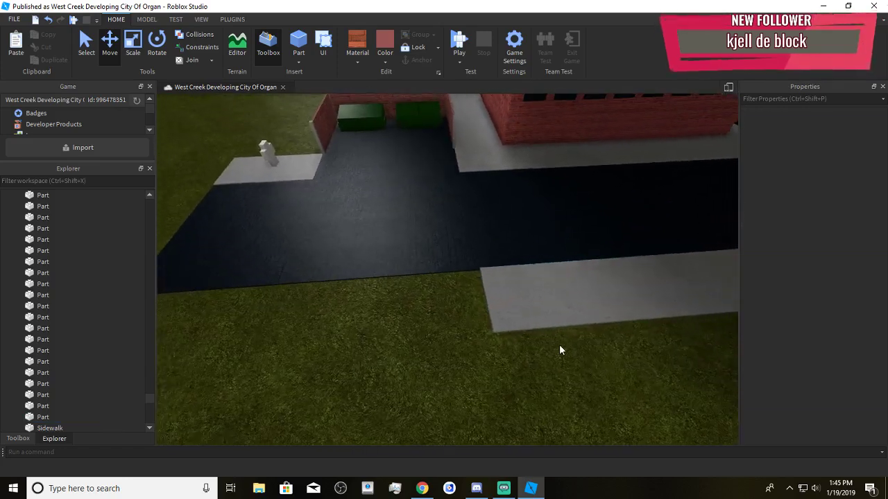
pyautogui.click(559, 312)
pyautogui.click(134, 58)
pyautogui.press('a')
pyautogui.moveTo(511, 300); pyautogui.dragTo(448, 337)
pyautogui.click(428, 359)
# Duplicate the dumpster lot's black floor slab and move the copy across the driveway, aligning its outer corner with the driveway's end
pyautogui.click(432, 164)
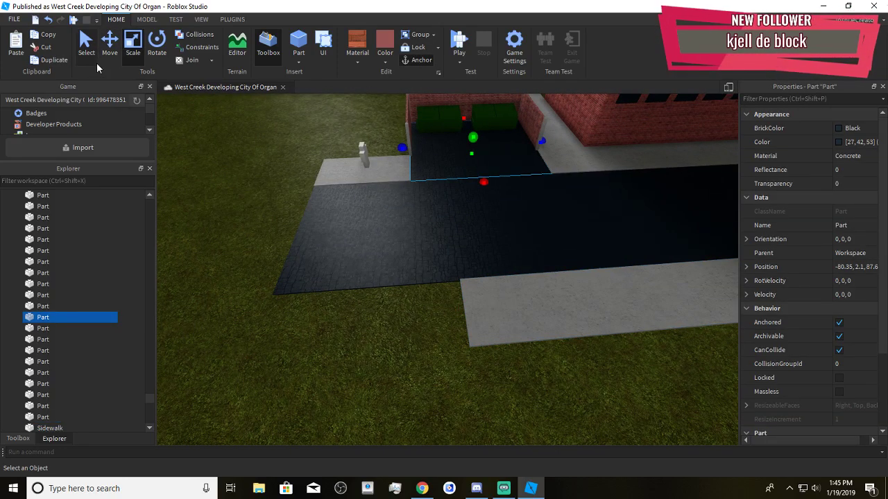
pyautogui.click(107, 54)
pyautogui.moveTo(490, 203); pyautogui.dragTo(551, 412)
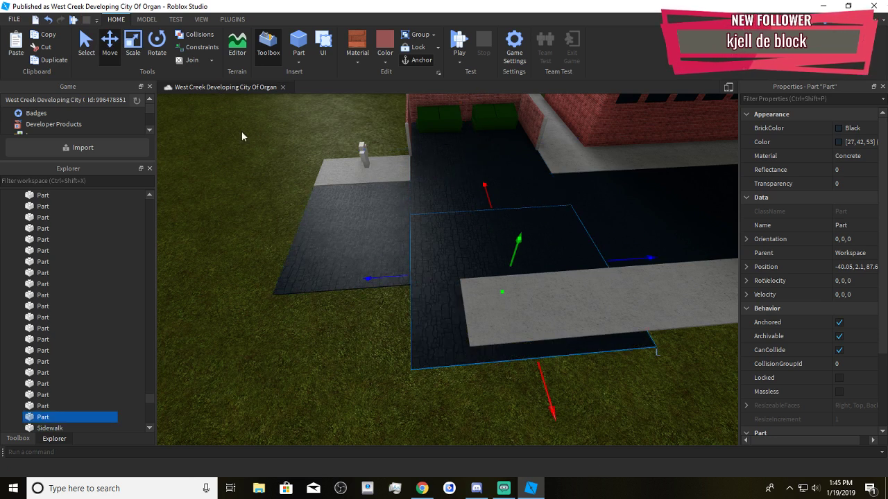
pyautogui.moveTo(388, 278); pyautogui.dragTo(329, 315)
pyautogui.moveTo(451, 199); pyautogui.dragTo(461, 265)
pyautogui.moveTo(461, 265); pyautogui.dragTo(451, 346, button='right')
pyautogui.click(457, 332)
pyautogui.click(470, 264)
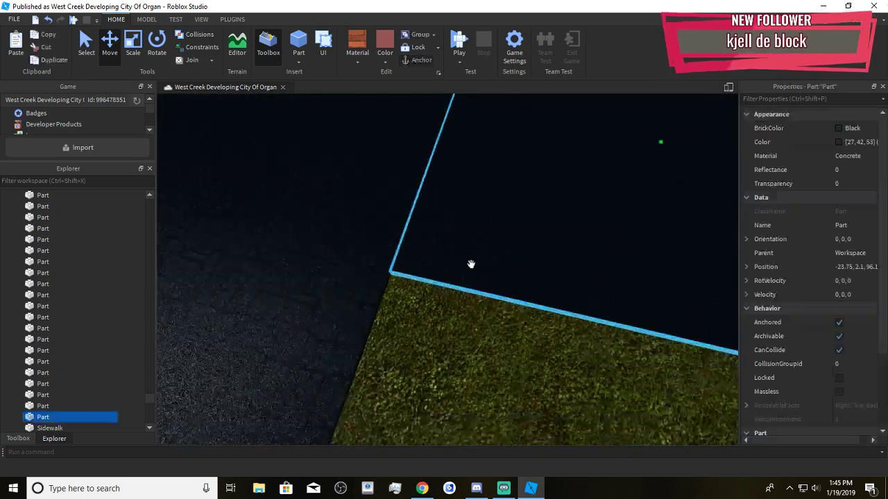
# Narrow the copied black slab so its inner side meets the end of the new concrete walkway
pyautogui.moveTo(471, 264); pyautogui.dragTo(479, 258, button='right')
pyautogui.click(129, 52)
pyautogui.moveTo(451, 154); pyautogui.dragTo(492, 197, button='right')
pyautogui.moveTo(578, 161); pyautogui.dragTo(488, 292)
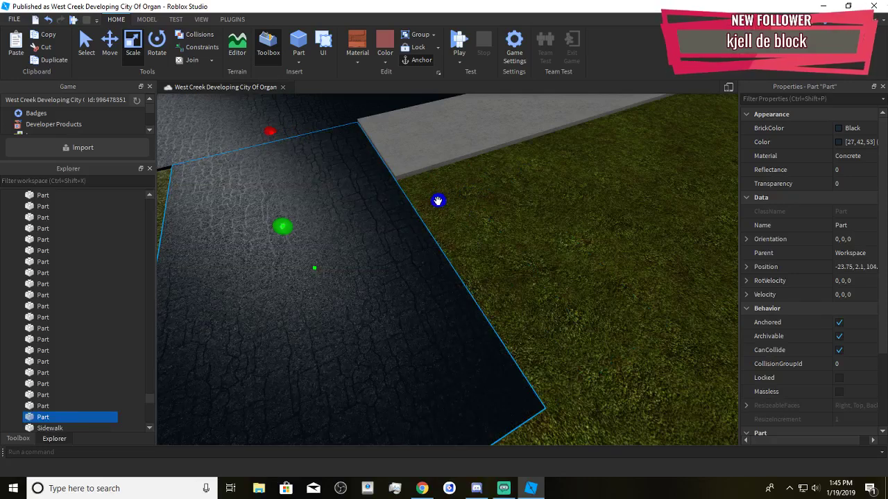
# Adjust the edge of the black side road where it meets the end of the light grey sidewalk
pyautogui.moveTo(437, 200); pyautogui.dragTo(441, 205)
pyautogui.click(500, 257)
pyautogui.moveTo(501, 256)
pyautogui.mouseDown(button='right')
pyautogui.moveTo(479, 260)
pyautogui.moveTo(501, 243)
pyautogui.mouseUp(button='right')
pyautogui.click(432, 251)
pyautogui.click(392, 253)
pyautogui.press('s')
# Duplicate the long light grey sidewalk and move the copy along the main road toward the far side of the black side road
pyautogui.click(529, 257)
pyautogui.press('w')
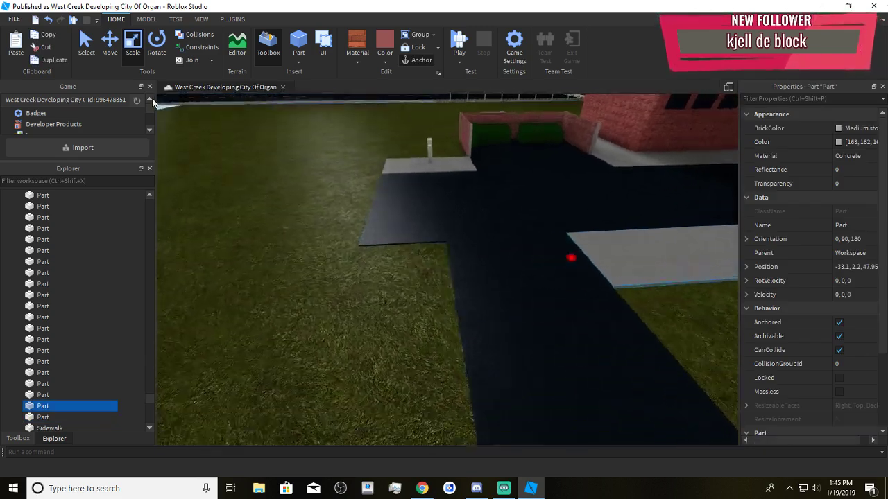
pyautogui.click(111, 48)
pyautogui.hotkey('ctrl', 'd')
pyautogui.moveTo(625, 260); pyautogui.dragTo(336, 331)
pyautogui.press('w')
pyautogui.press('a')
pyautogui.moveTo(436, 273); pyautogui.dragTo(407, 280)
pyautogui.press('s')
pyautogui.press('d')
# Shorten the copied sidewalk so that it only covers the stretch between the side road and the main road's end
pyautogui.click(131, 52)
pyautogui.moveTo(416, 215); pyautogui.dragTo(470, 178, button='right')
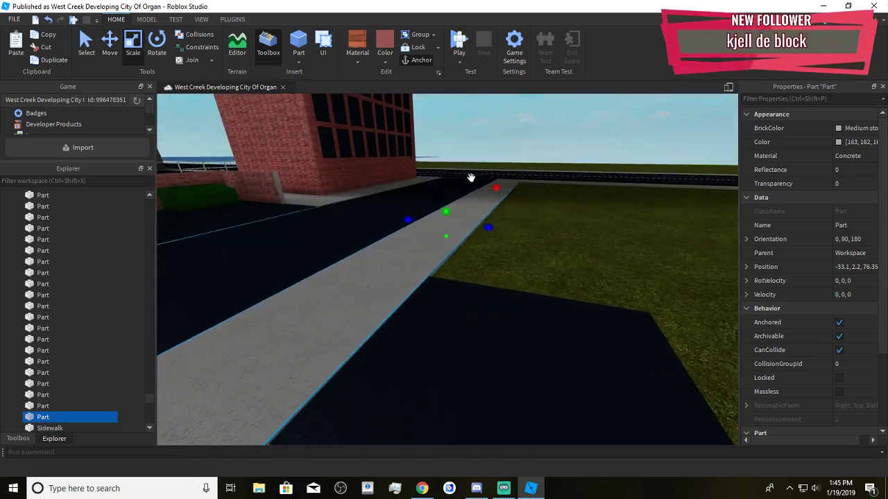
pyautogui.moveTo(501, 187); pyautogui.dragTo(492, 198)
pyautogui.moveTo(491, 199); pyautogui.dragTo(402, 311, button='right')
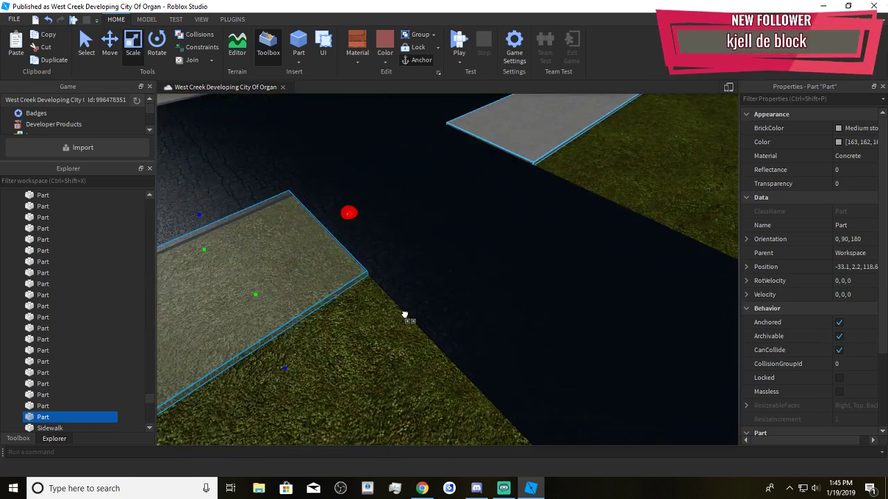
pyautogui.moveTo(353, 215); pyautogui.dragTo(355, 223)
pyautogui.click(371, 334)
# Lengthen the black side road outward over the grass, away from the main road
pyautogui.press('s')
pyautogui.scroll(-5, 371, 334)
pyautogui.press('w')
pyautogui.press('a')
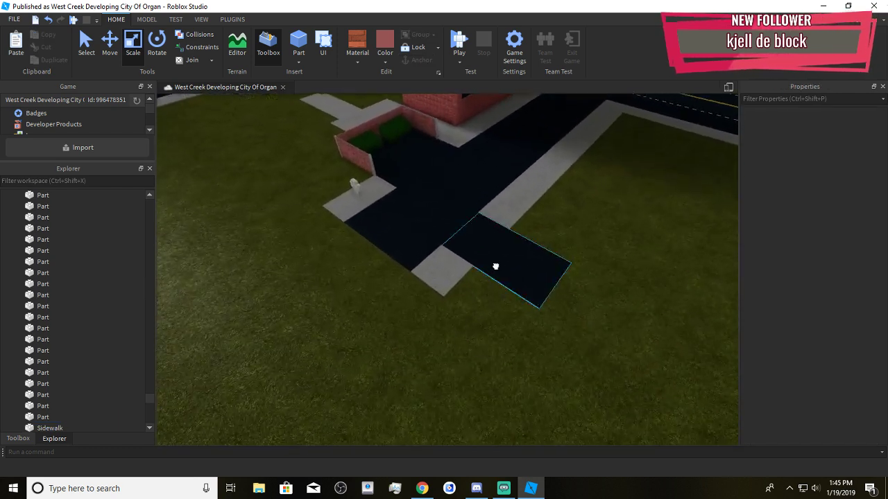
pyautogui.click(495, 265)
pyautogui.moveTo(495, 265); pyautogui.dragTo(490, 252, button='right')
pyautogui.moveTo(464, 232); pyautogui.dragTo(541, 287)
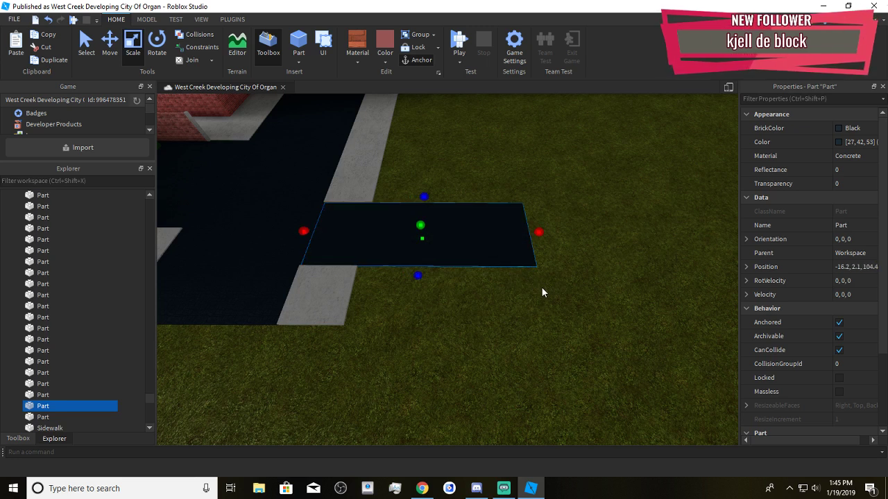
pyautogui.click(547, 297)
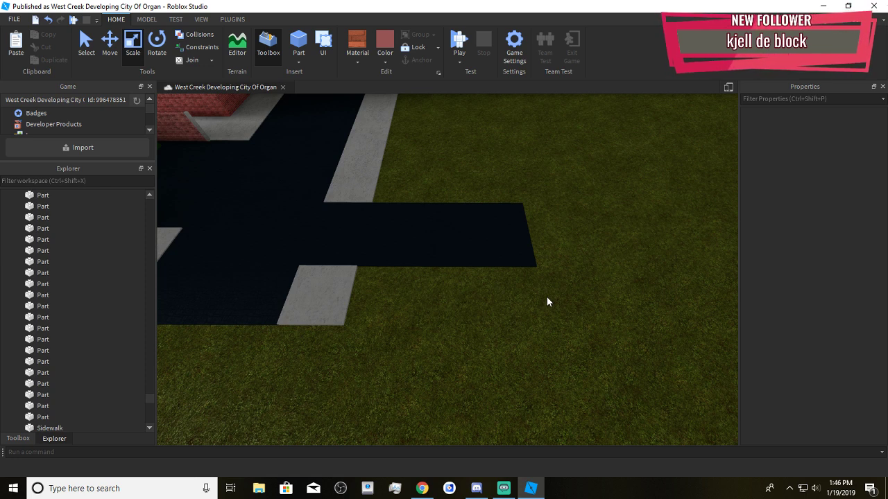
# Examine the short sidewalk slab, the side road junction and the main road's end from several angles
pyautogui.click(338, 299)
pyautogui.click(424, 324)
pyautogui.moveTo(424, 324); pyautogui.dragTo(423, 324, button='right')
pyautogui.scroll(-4, 423, 324)
pyautogui.click(434, 288)
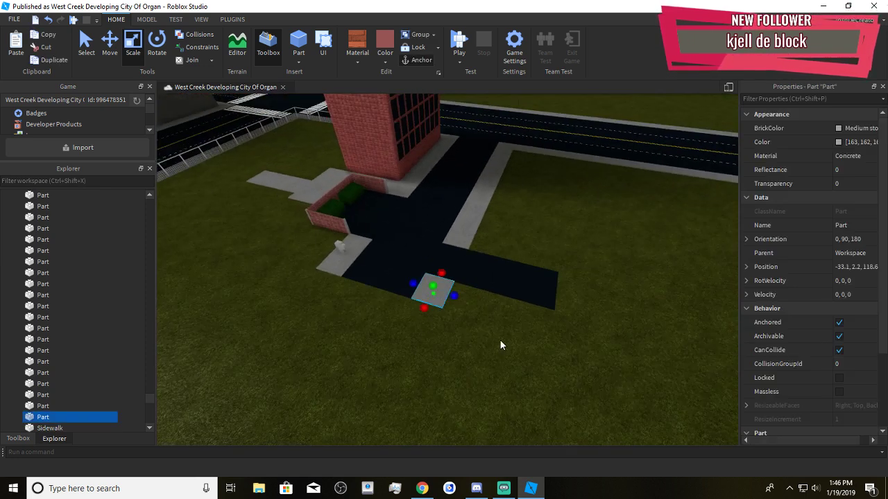
pyautogui.click(499, 340)
pyautogui.scroll(-4, 499, 340)
pyautogui.scroll(4, 499, 340)
pyautogui.click(535, 266)
pyautogui.moveTo(499, 340); pyautogui.dragTo(541, 335, button='right')
pyautogui.click(529, 337)
pyautogui.click(547, 312)
pyautogui.click(547, 361)
pyautogui.scroll(-4, 547, 362)
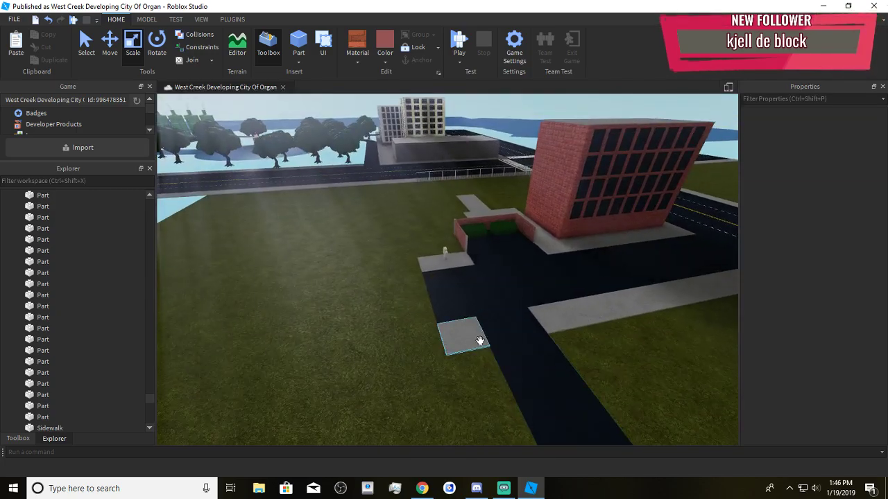
pyautogui.click(478, 340)
pyautogui.click(479, 390)
pyautogui.moveTo(480, 390); pyautogui.dragTo(458, 376, button='right')
pyautogui.click(459, 317)
pyautogui.click(459, 375)
pyautogui.scroll(3, 458, 376)
pyautogui.click(448, 330)
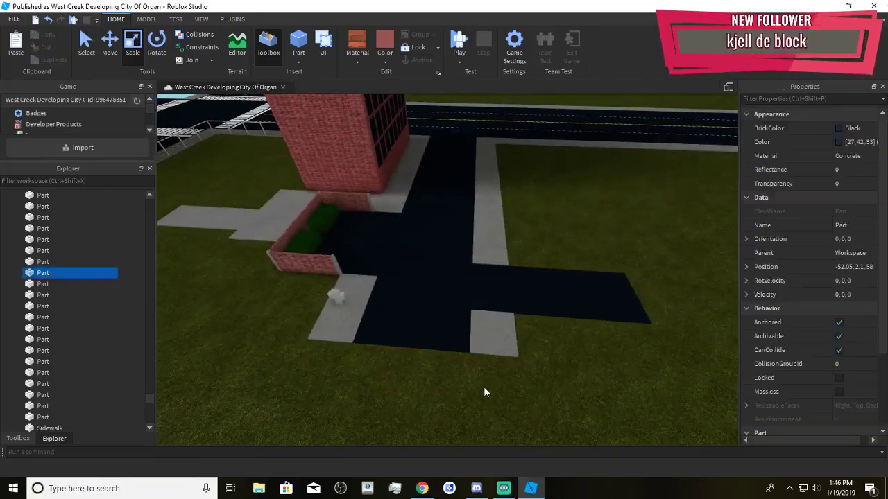
# Try to extend the end of the black main road over the grass
pyautogui.click(483, 386)
pyautogui.moveTo(472, 271); pyautogui.dragTo(473, 270, button='right')
pyautogui.click(477, 274)
pyautogui.moveTo(464, 341); pyautogui.dragTo(464, 341, button='right')
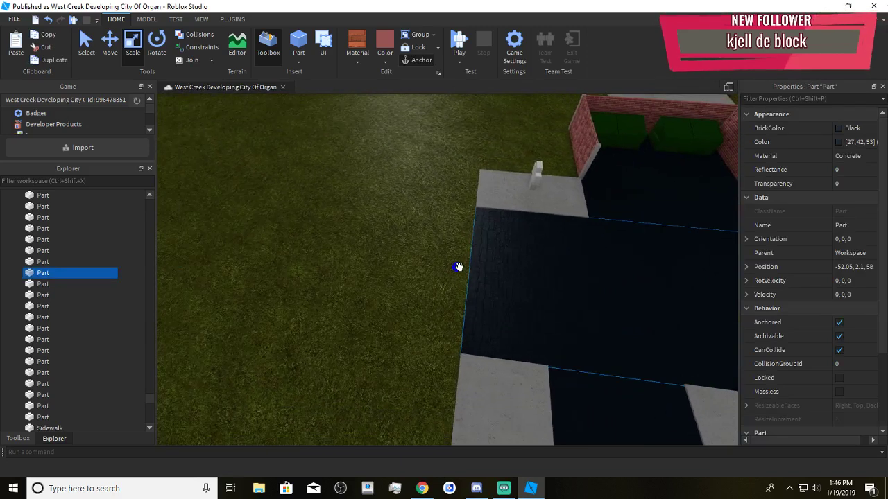
pyautogui.moveTo(457, 267); pyautogui.dragTo(459, 267)
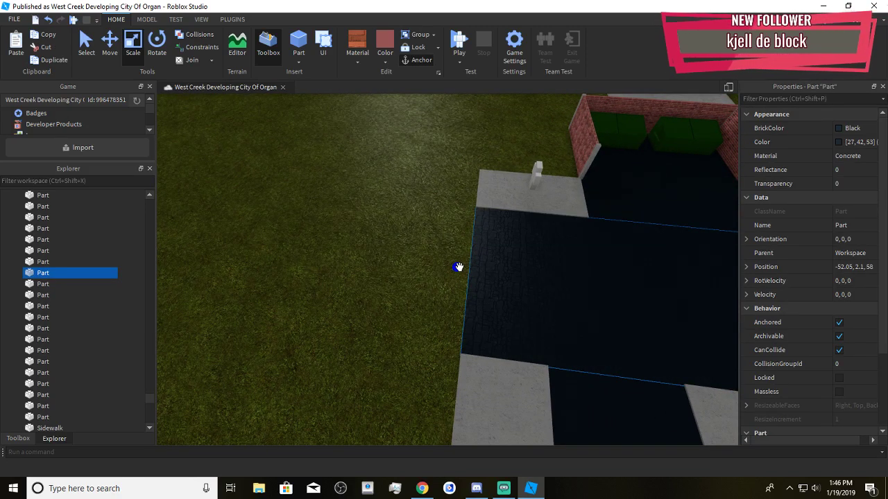
pyautogui.click(440, 279)
pyautogui.click(513, 259)
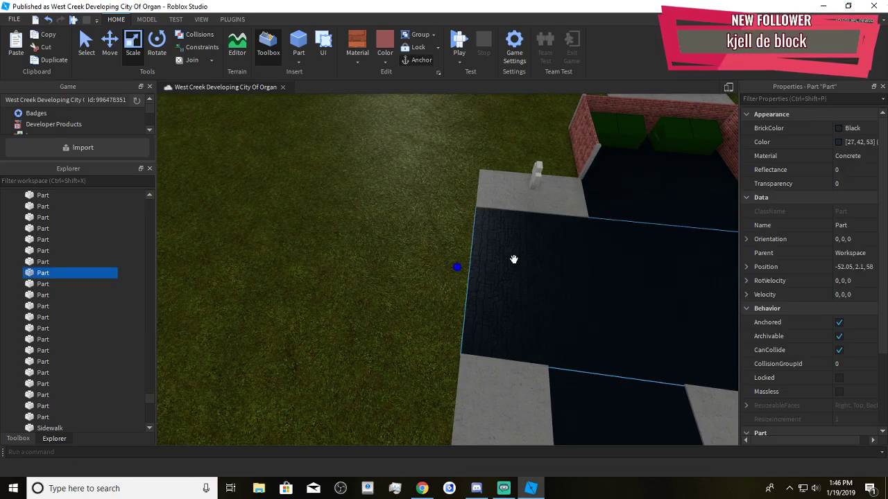
# Duplicate the black pavement by the hedge enclosure and move the copy onto the grass beyond the small sidewalk
pyautogui.click(612, 208)
pyautogui.click(109, 43)
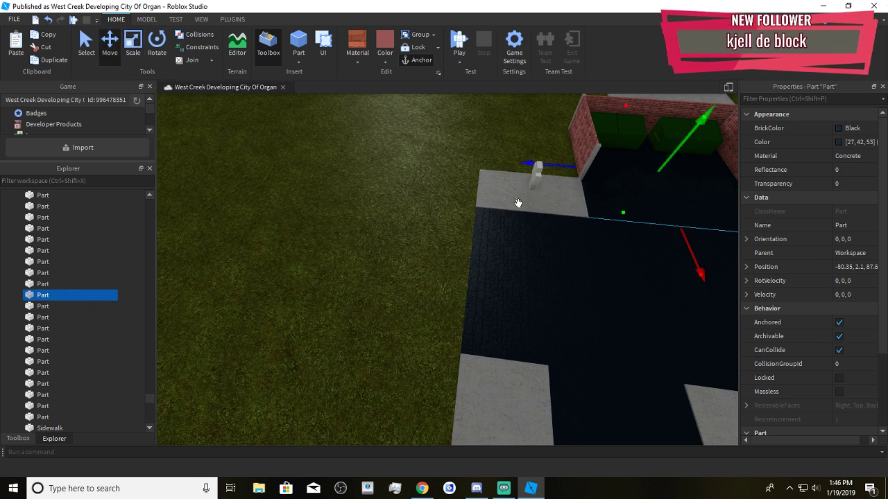
pyautogui.click(552, 172)
pyautogui.moveTo(552, 171); pyautogui.dragTo(317, 192)
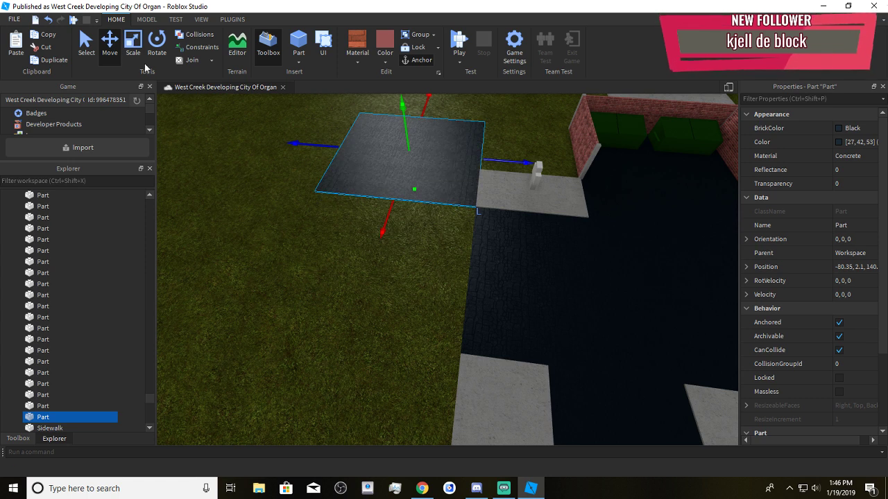
# Scale the copied black pavement longer so that it reaches farther across the grass
pyautogui.click(135, 50)
pyautogui.moveTo(437, 297); pyautogui.dragTo(395, 239, button='right')
pyautogui.moveTo(414, 230); pyautogui.dragTo(333, 260)
pyautogui.click(557, 335)
# Extend the end of the black main road over the grass to line up with the copied pavement's outer edge
pyautogui.click(552, 326)
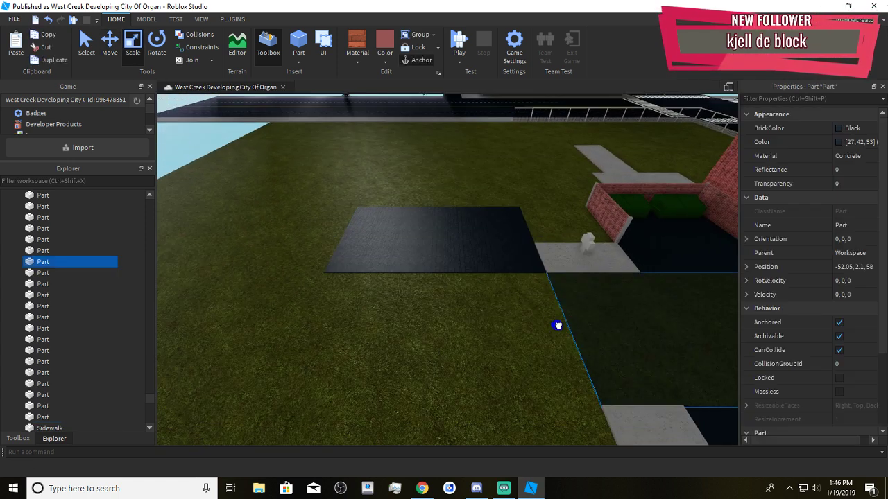
pyautogui.scroll(5, 559, 323)
pyautogui.moveTo(420, 353); pyautogui.dragTo(418, 359)
pyautogui.click(413, 382)
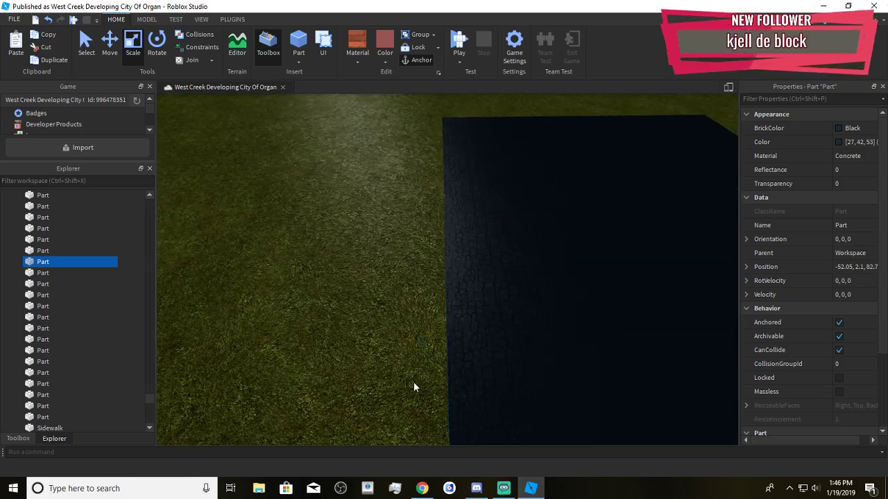
# Lengthen the short light grey sidewalk slab along the extended road up to the road's outer edge
pyautogui.scroll(-6, 414, 382)
pyautogui.moveTo(416, 382); pyautogui.dragTo(552, 373, button='right')
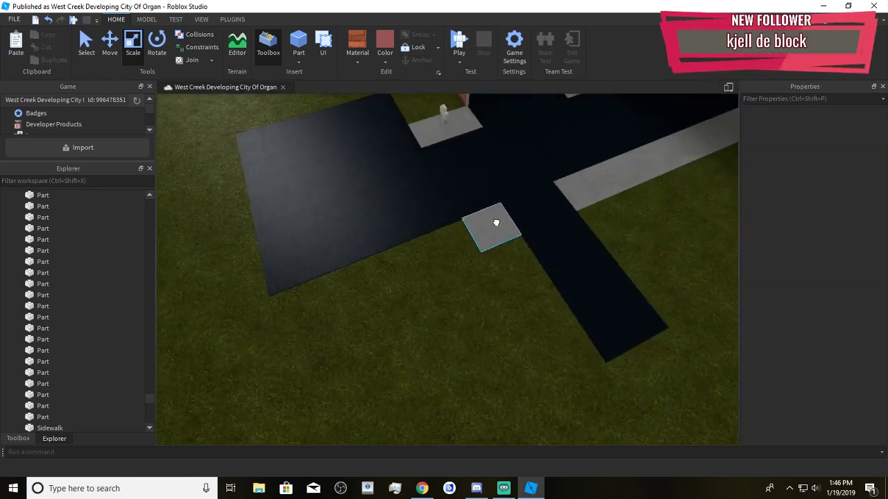
pyautogui.click(496, 223)
pyautogui.moveTo(461, 238); pyautogui.dragTo(408, 314)
pyautogui.scroll(4, 442, 281)
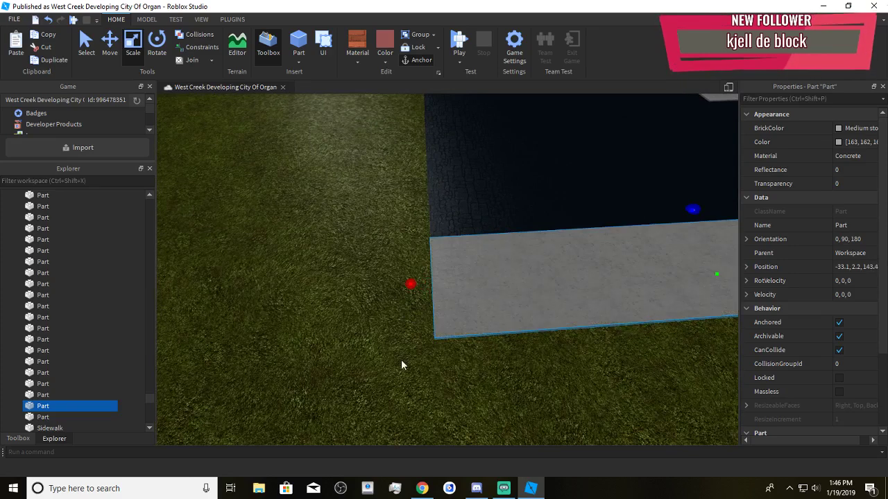
pyautogui.click(401, 359)
# Examine the extended pavement, its outer corner and the small sidewalk from several angles
pyautogui.moveTo(400, 359); pyautogui.dragTo(451, 362, button='right')
pyautogui.scroll(1, 452, 362)
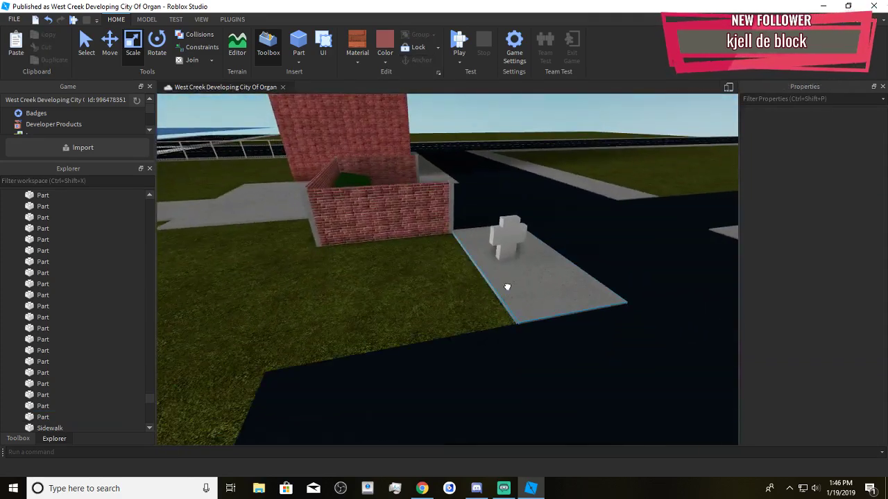
pyautogui.scroll(2, 469, 303)
pyautogui.moveTo(469, 303); pyautogui.dragTo(530, 277, button='right')
pyautogui.click(547, 232)
pyautogui.click(525, 278)
pyautogui.scroll(-5, 524, 278)
pyautogui.scroll(3, 525, 278)
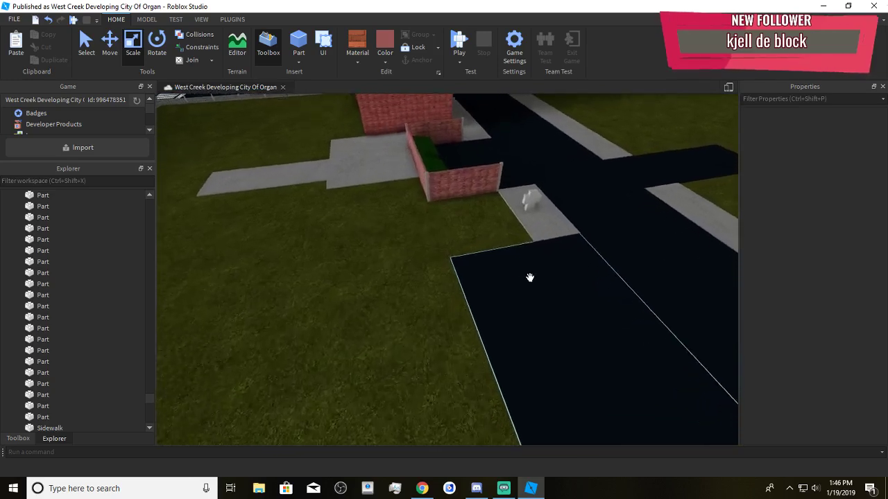
pyautogui.scroll(2, 530, 277)
pyautogui.scroll(-5, 529, 278)
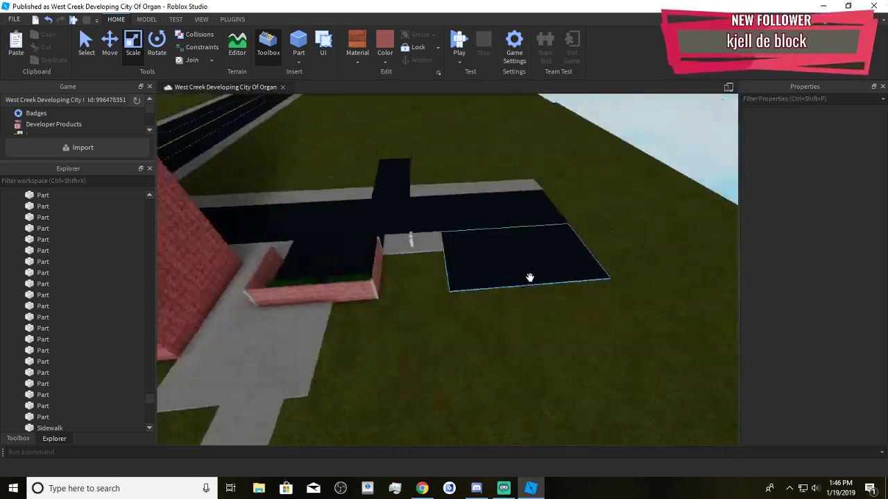
pyautogui.scroll(2, 535, 319)
pyautogui.scroll(8, 535, 324)
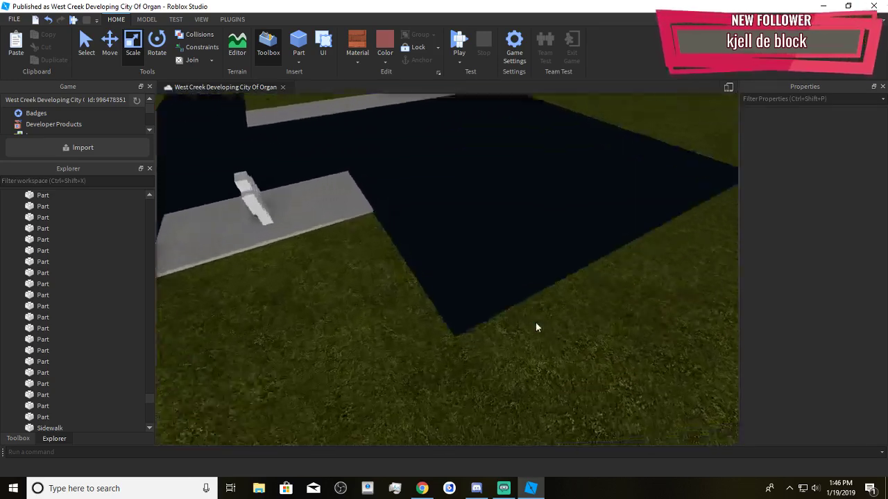
pyautogui.moveTo(390, 322); pyautogui.dragTo(441, 324, button='right')
pyautogui.scroll(4, 390, 321)
pyautogui.scroll(-7, 442, 313)
pyautogui.scroll(2, 442, 326)
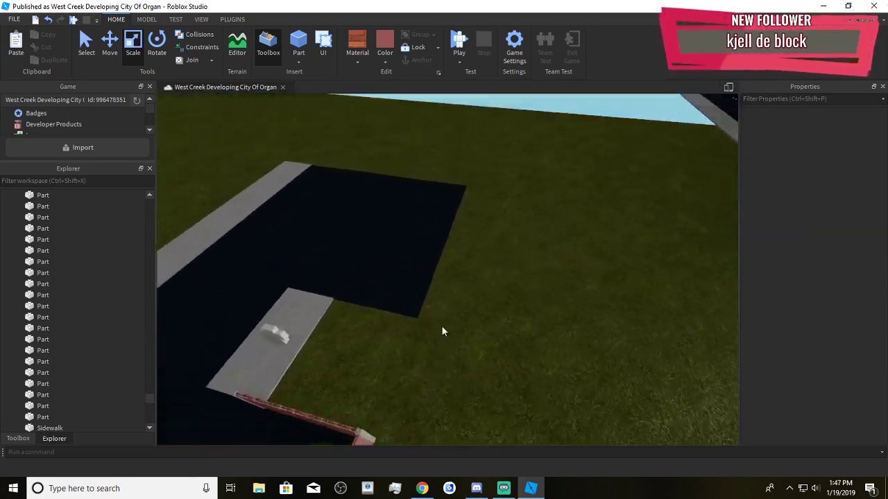
pyautogui.scroll(6, 441, 325)
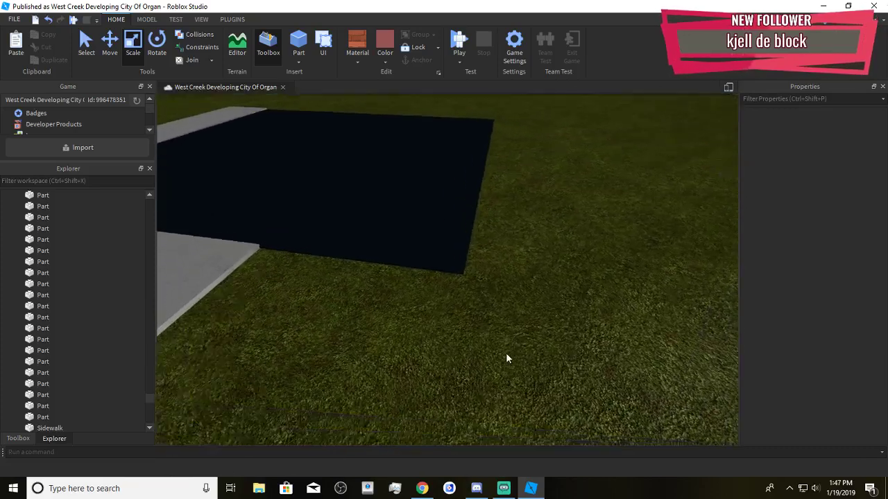
pyautogui.moveTo(506, 352); pyautogui.dragTo(506, 352, button='right')
pyautogui.scroll(4, 505, 352)
pyautogui.scroll(-3, 506, 352)
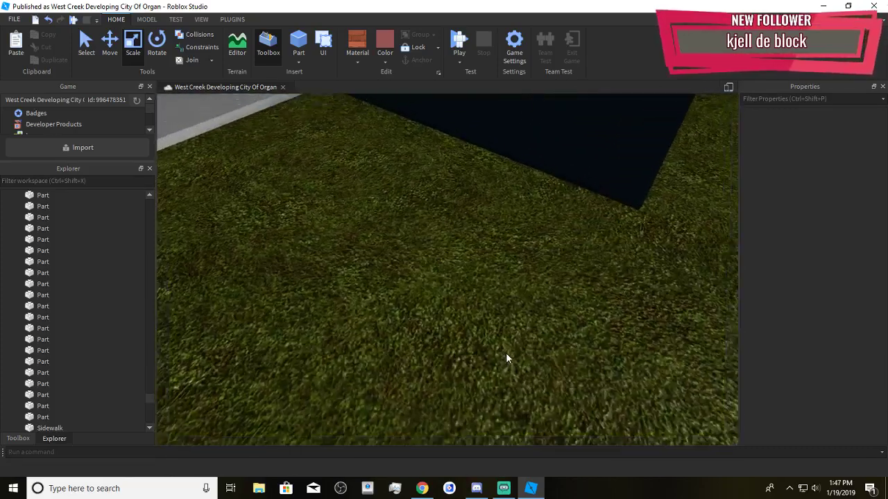
pyautogui.moveTo(489, 310); pyautogui.dragTo(489, 310, button='right')
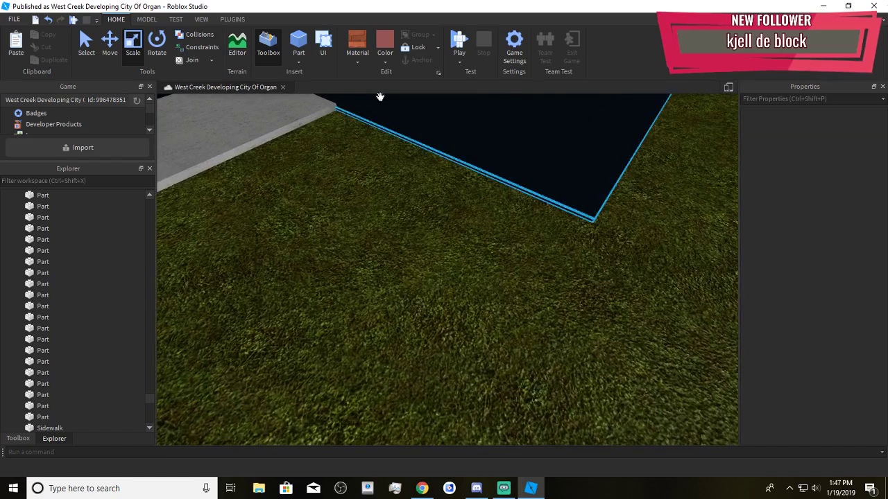
# Insert a new Concrete part on the grass beside the black pavement and anchor it
pyautogui.click(353, 55)
pyautogui.click(356, 121)
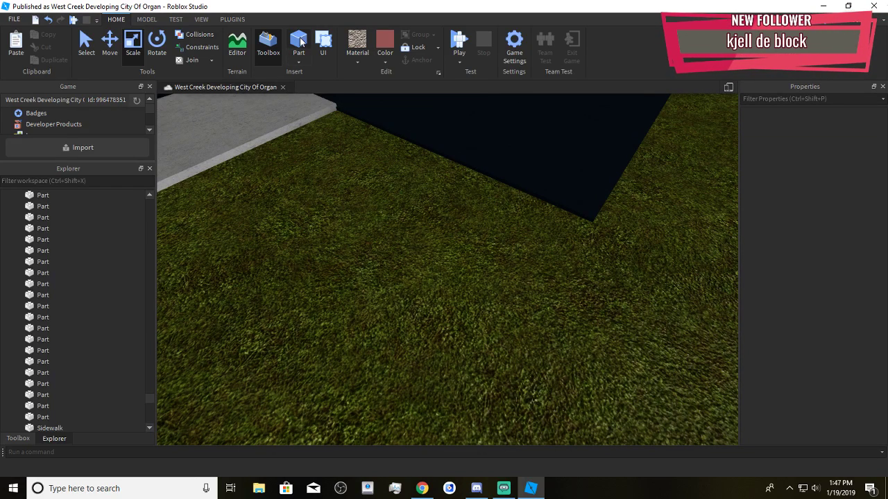
pyautogui.click(298, 43)
pyautogui.click(815, 320)
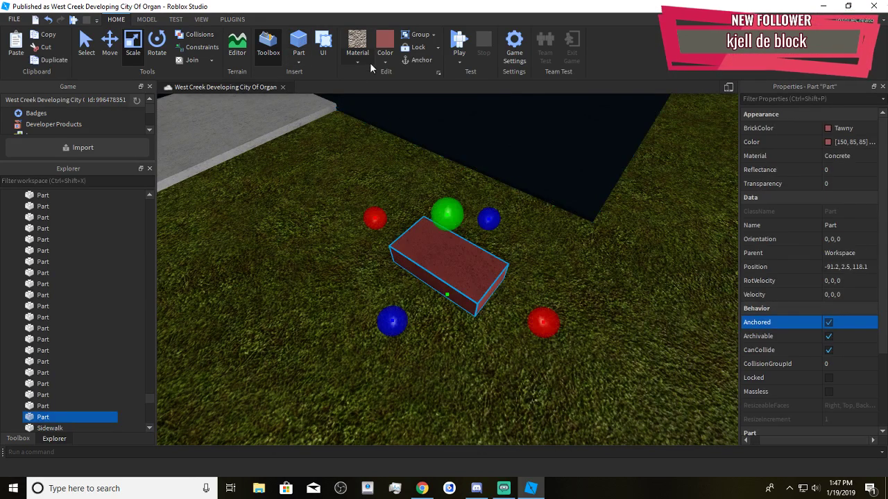
# Color the new part Ghost grey after trying Dark stone grey
pyautogui.click(390, 60)
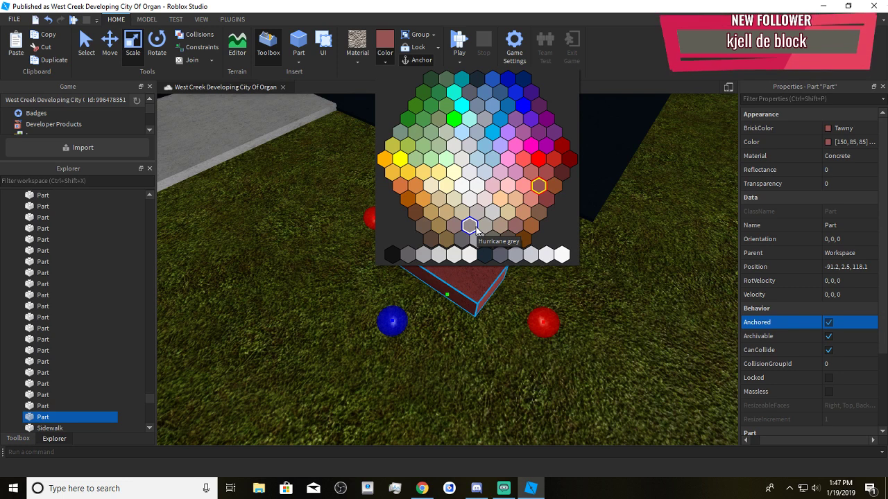
pyautogui.click(409, 255)
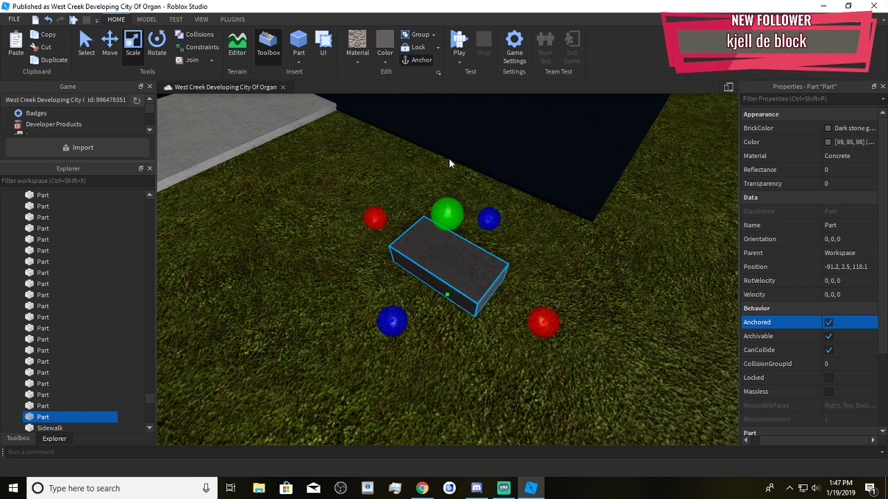
pyautogui.click(385, 55)
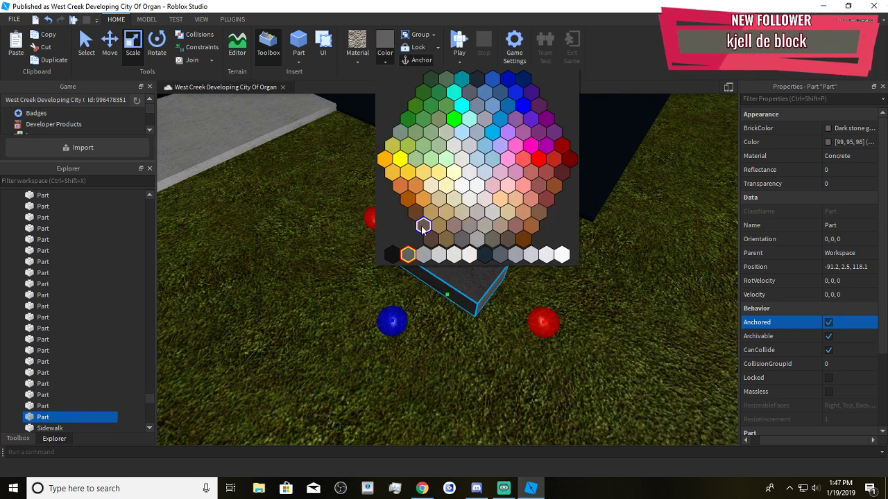
pyautogui.click(545, 256)
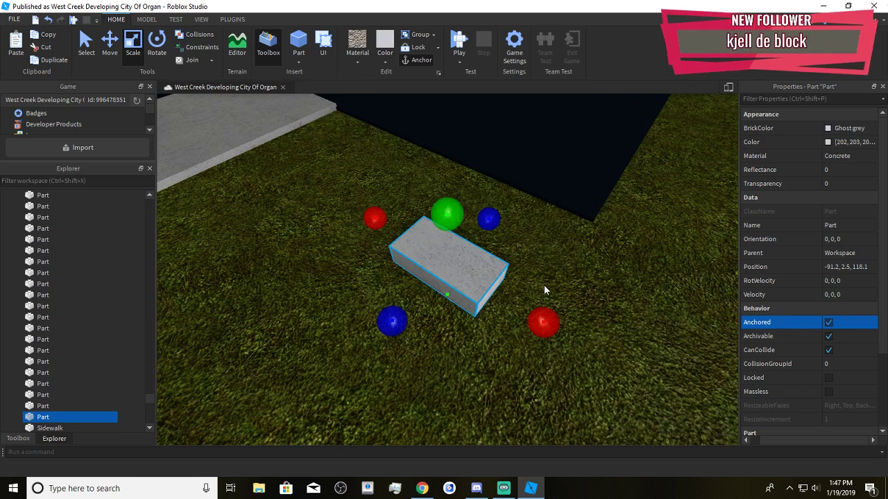
# Try the Smooth Plastic material on the new light grey part and return it to Concrete
pyautogui.click(357, 61)
pyautogui.click(377, 294)
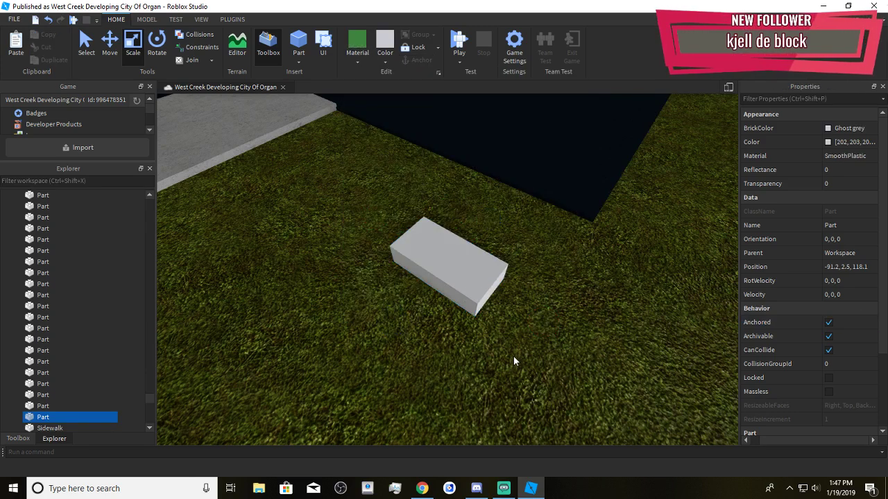
pyautogui.scroll(-5, 513, 356)
pyautogui.click(458, 333)
pyautogui.click(358, 61)
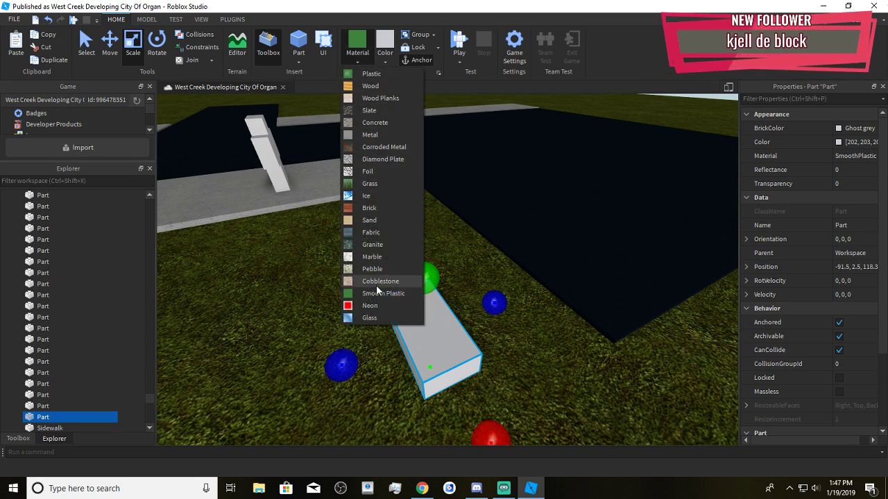
pyautogui.click(378, 294)
pyautogui.click(358, 56)
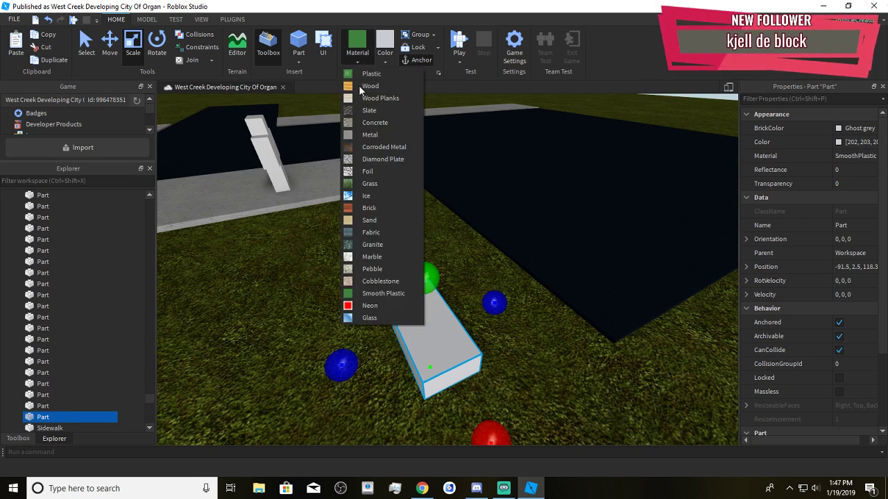
pyautogui.click(375, 122)
# Color the new concrete part Pearl
pyautogui.click(384, 56)
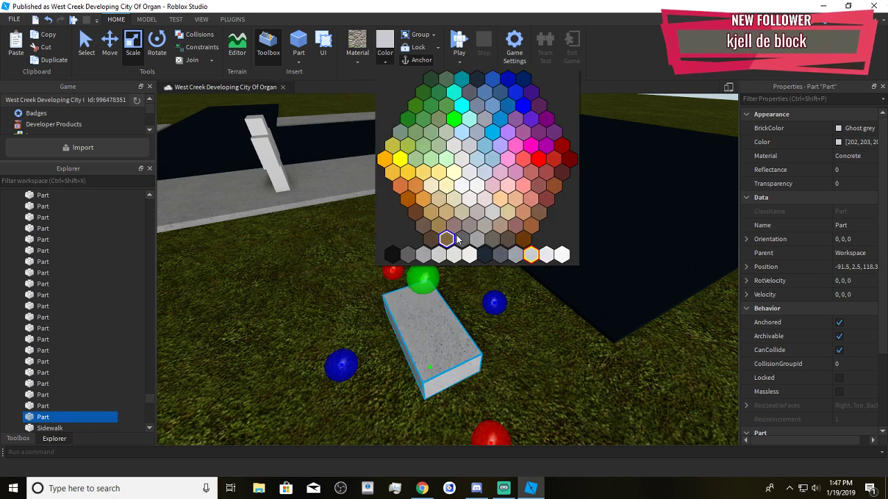
pyautogui.click(547, 256)
pyautogui.click(511, 394)
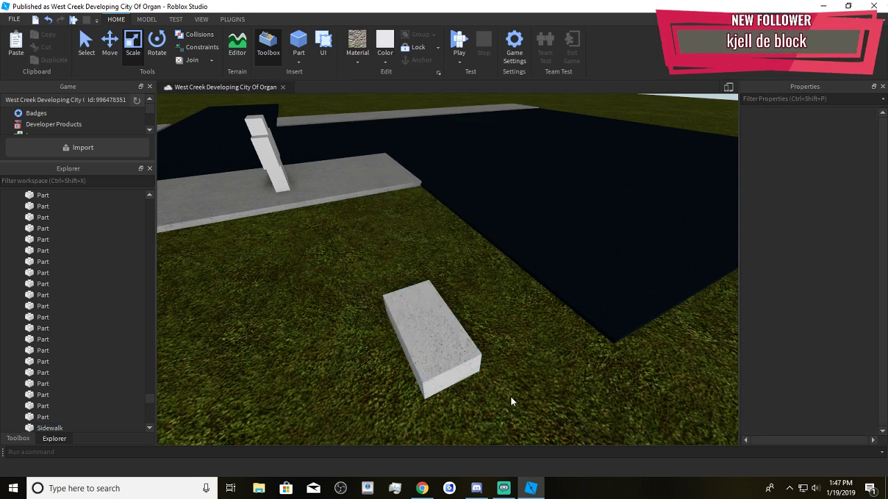
pyautogui.click(536, 493)
pyautogui.click(532, 488)
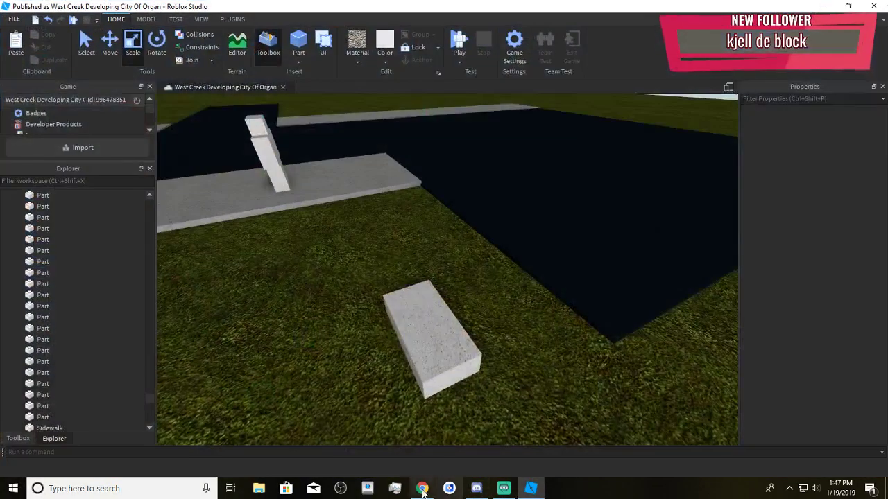
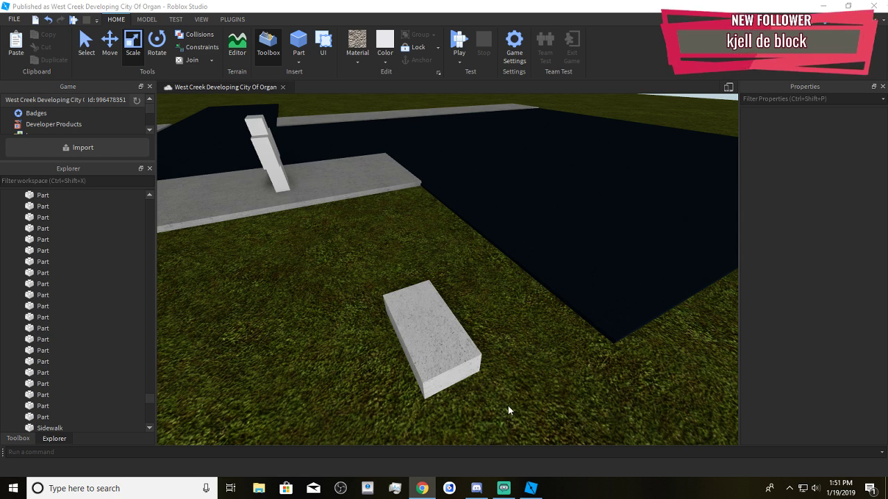
# Insert a Texture object into the Pearl concrete part on the grass
pyautogui.click(446, 356)
pyautogui.moveTo(510, 346); pyautogui.dragTo(514, 344, button='right')
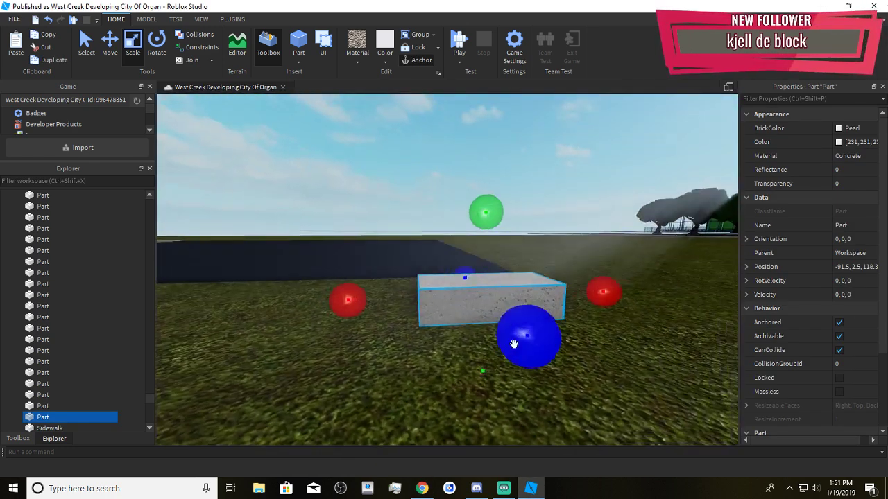
pyautogui.scroll(1, 513, 344)
pyautogui.click(60, 417)
pyautogui.write('de')
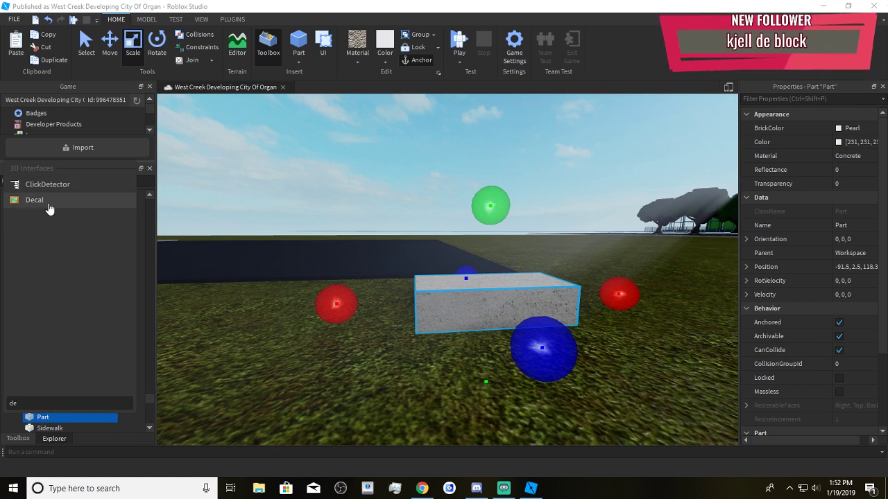
pyautogui.press('BackSpace')
pyautogui.press('BackSpace')
pyautogui.write('tex')
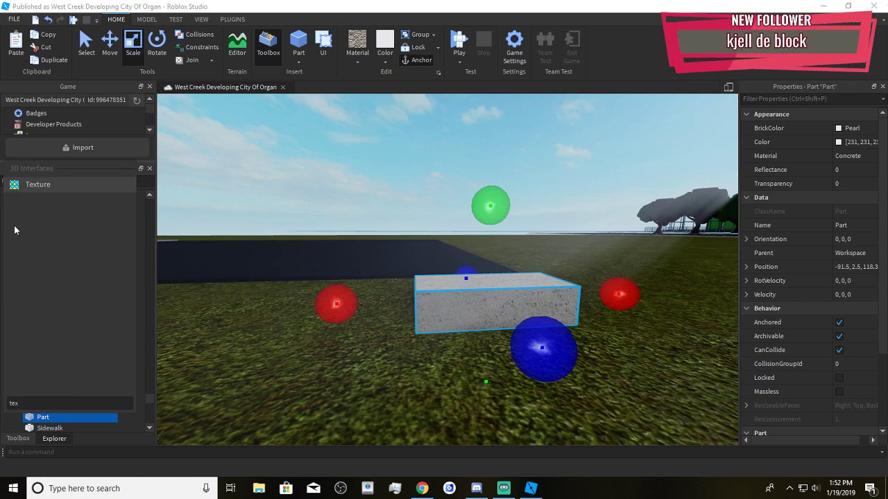
pyautogui.click(40, 188)
# Try to upload Wall.png from the desktop as the image for the part's texture
pyautogui.click(832, 170)
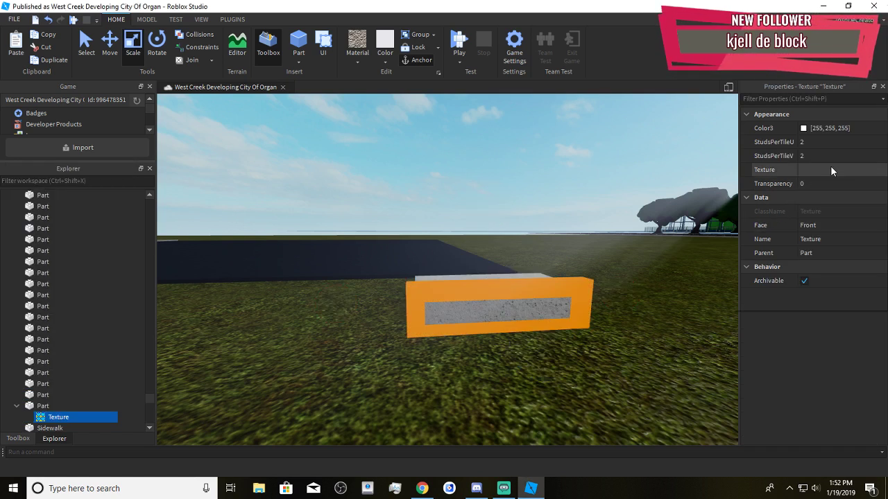
pyautogui.click(771, 214)
pyautogui.click(766, 216)
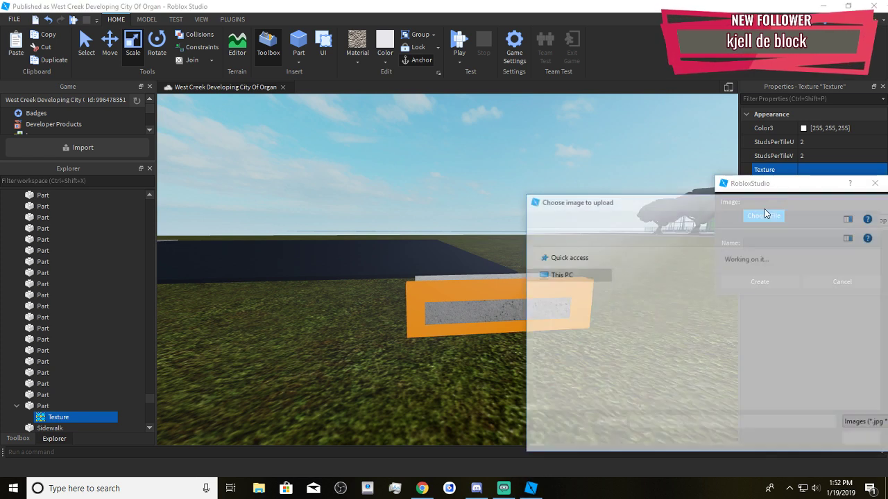
pyautogui.moveTo(644, 207); pyautogui.dragTo(561, 170)
pyautogui.scroll(-15, 605, 290)
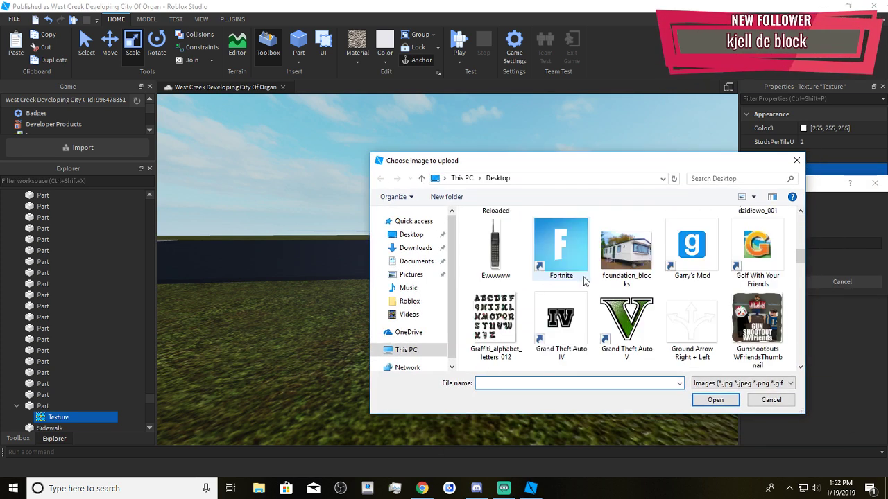
pyautogui.scroll(-10, 605, 290)
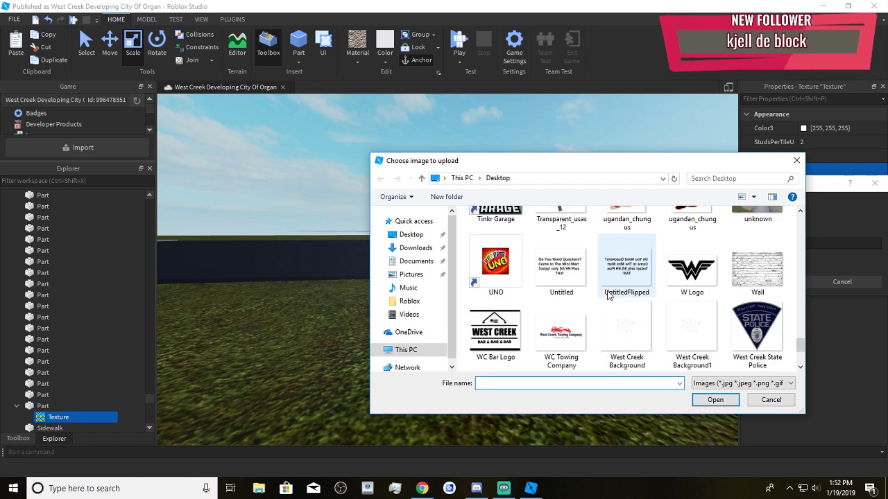
pyautogui.scroll(1, 626, 333)
pyautogui.doubleClick(756, 243)
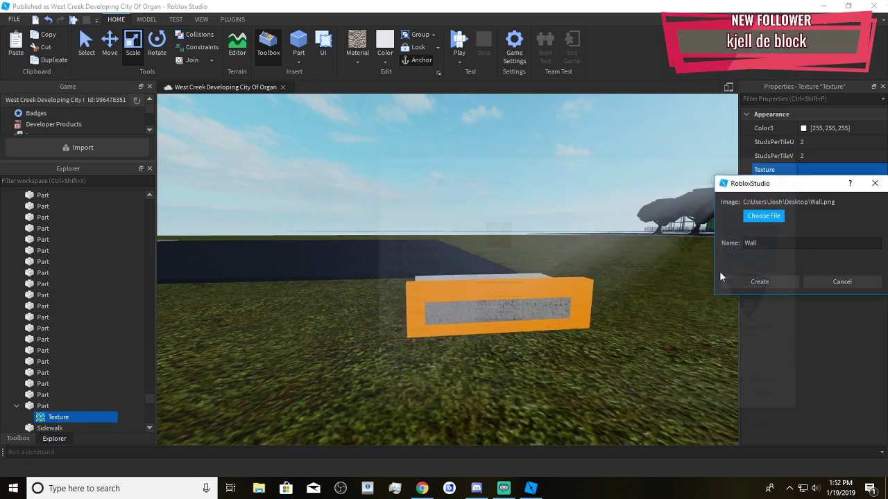
pyautogui.click(779, 285)
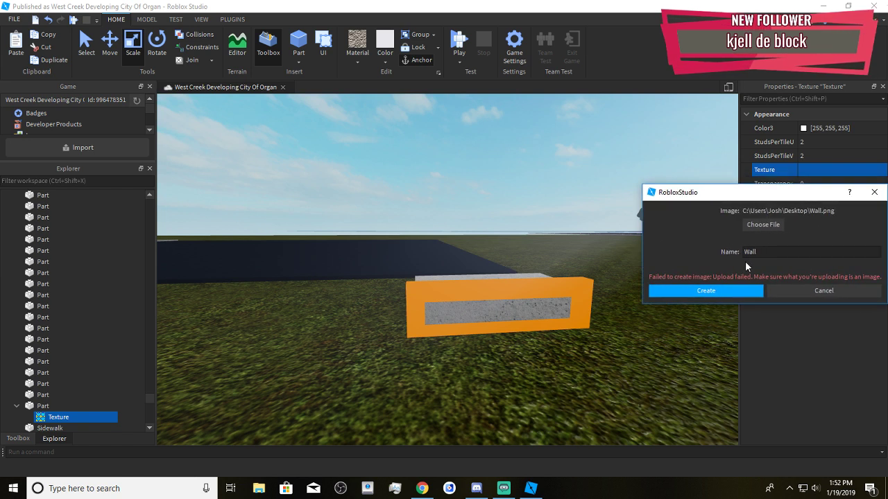
pyautogui.click(787, 287)
pyautogui.click(590, 314)
pyautogui.click(560, 314)
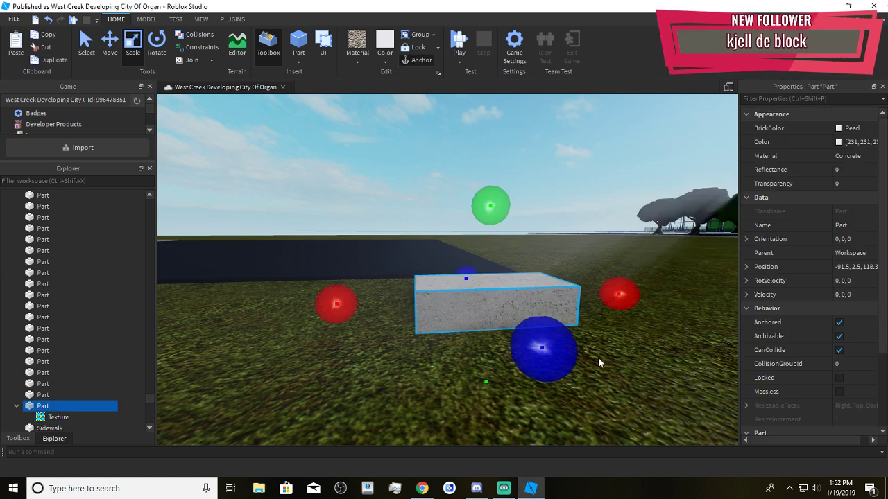
pyautogui.click(598, 358)
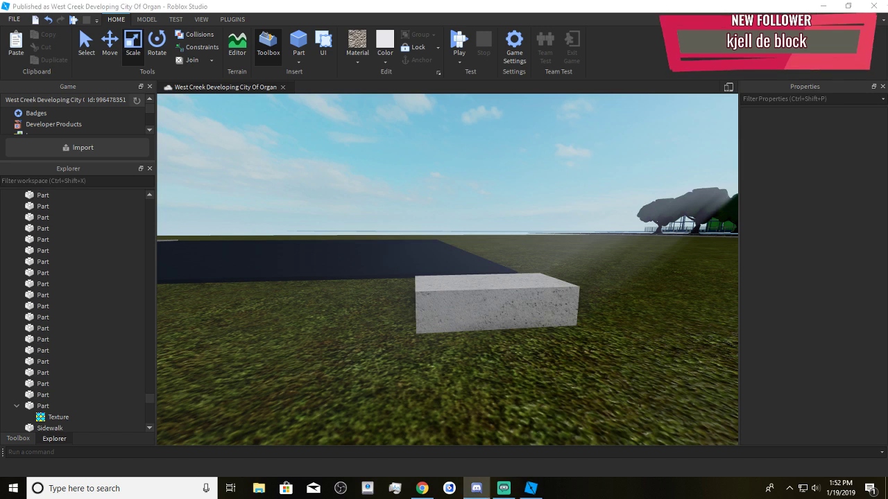
# Switch to paint.net and open Wall.png from the desktop
pyautogui.click(819, 7)
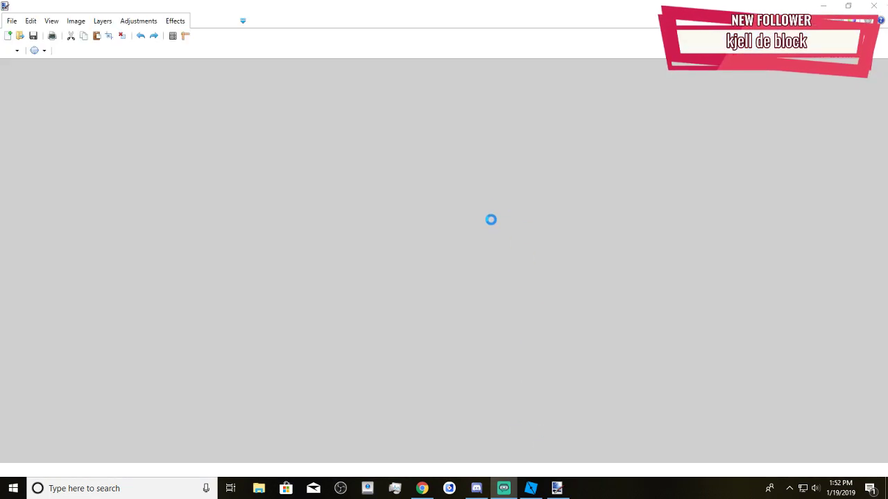
pyautogui.click(11, 21)
pyautogui.click(30, 48)
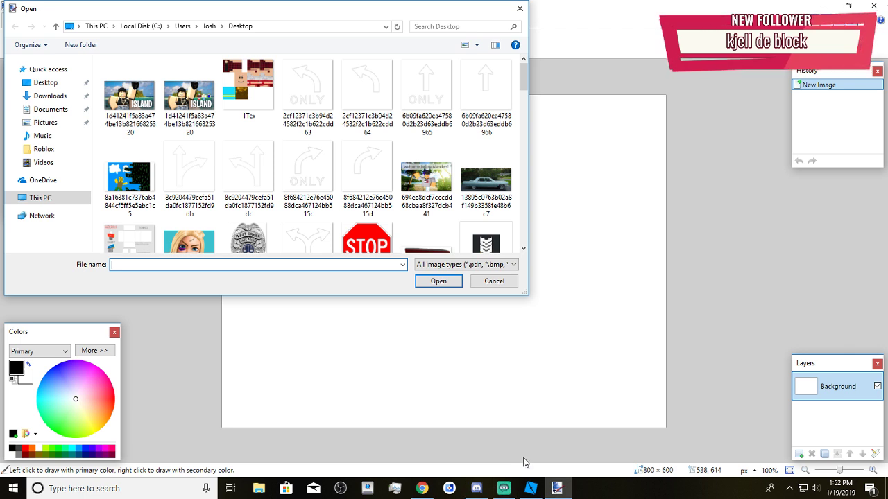
pyautogui.scroll(-3, 291, 167)
pyautogui.scroll(-15, 289, 170)
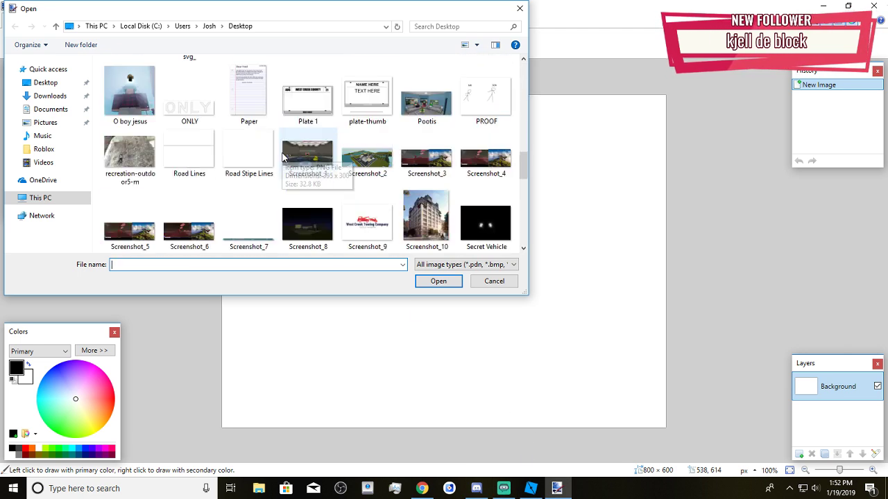
pyautogui.doubleClick(351, 213)
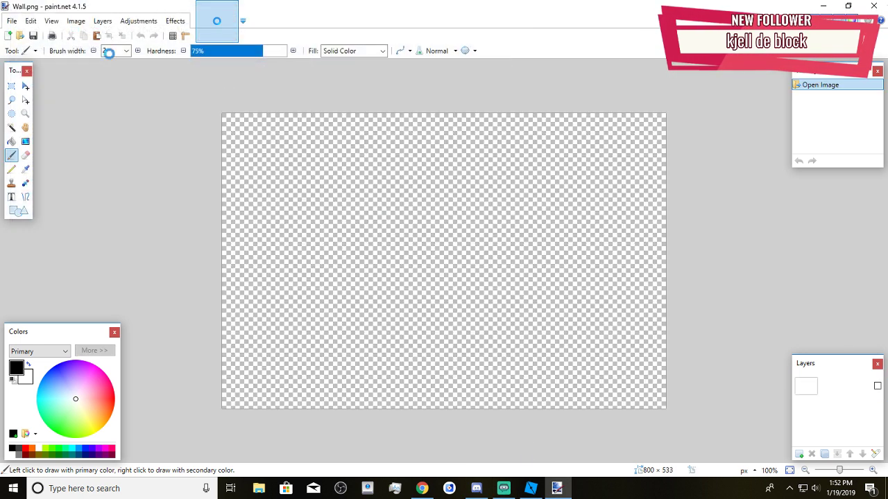
# Save a copy of the brick wall image to the desktop as Wall in paint.net (*.pdn) format
pyautogui.click(12, 21)
pyautogui.click(34, 120)
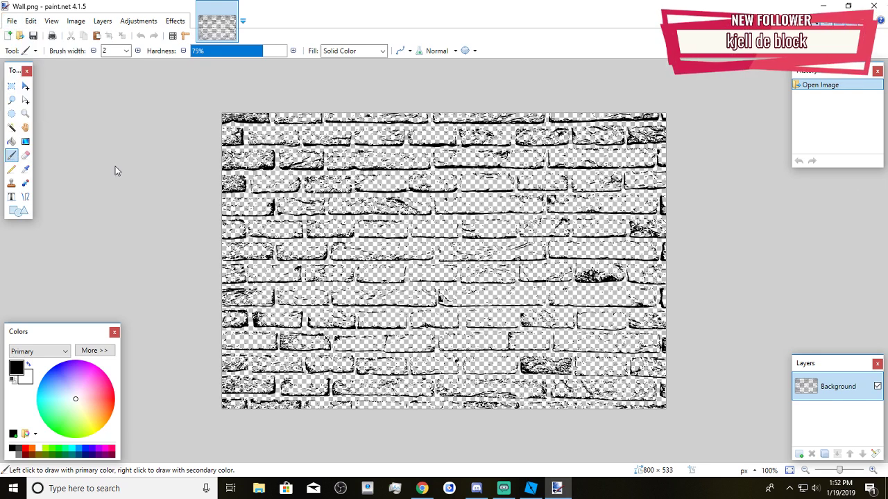
pyautogui.click(129, 258)
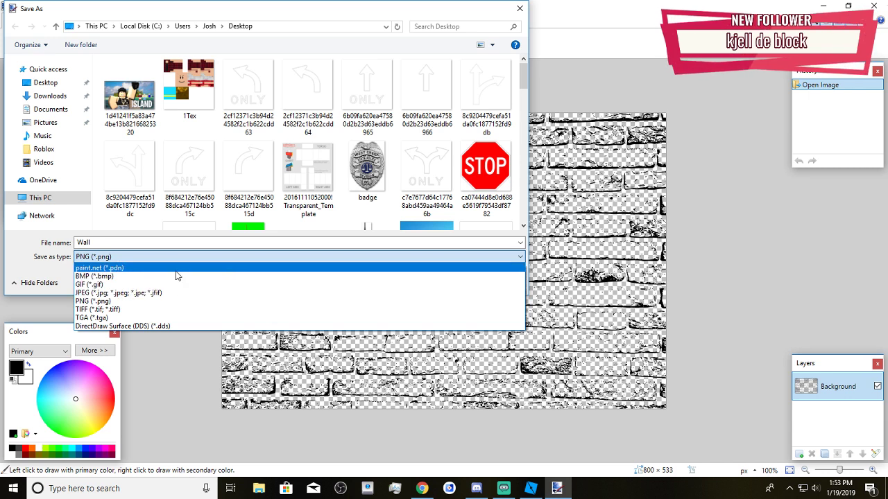
pyautogui.click(176, 270)
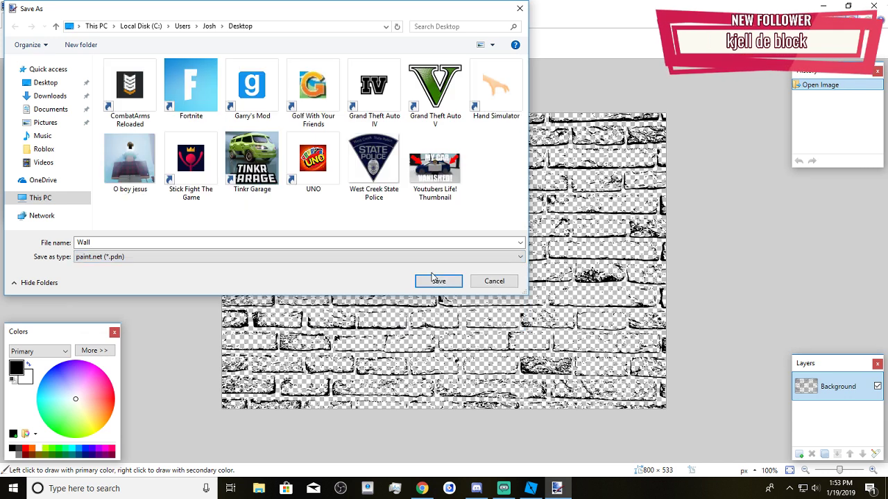
pyautogui.click(436, 280)
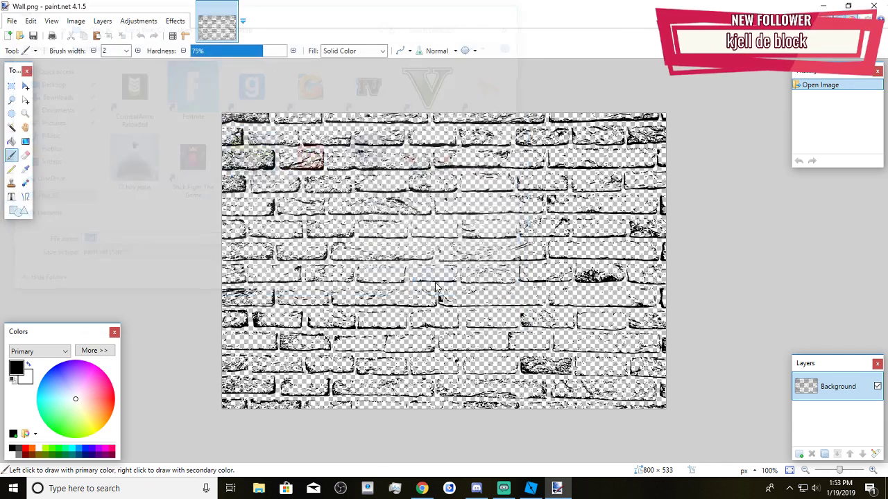
pyautogui.click(556, 488)
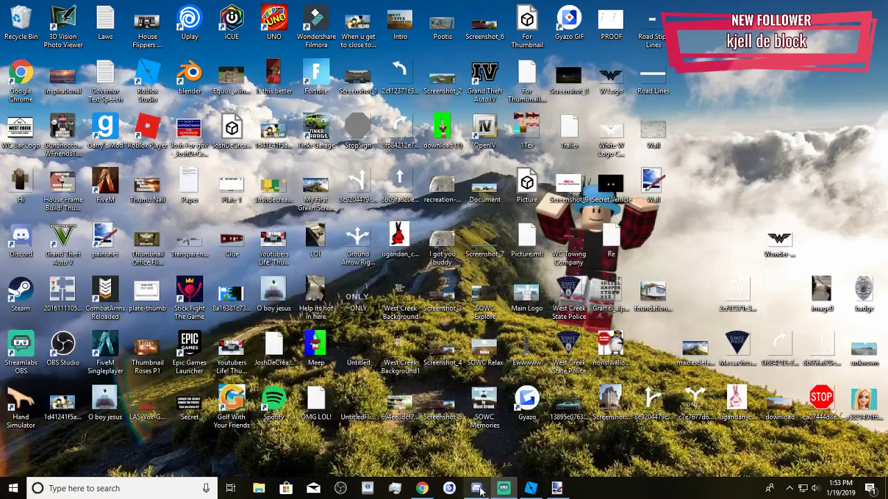
pyautogui.click(423, 490)
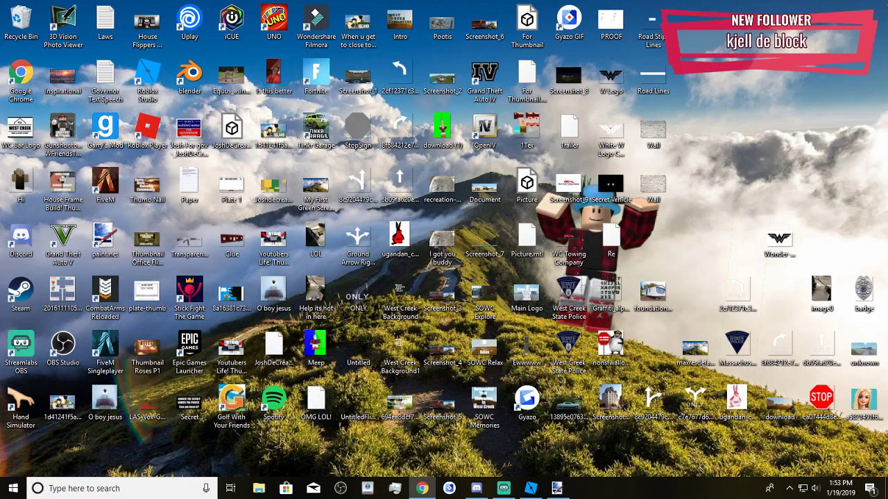
# Save the brick wall image to the desktop as a JPEG named Wall with quality 95
pyautogui.click(557, 489)
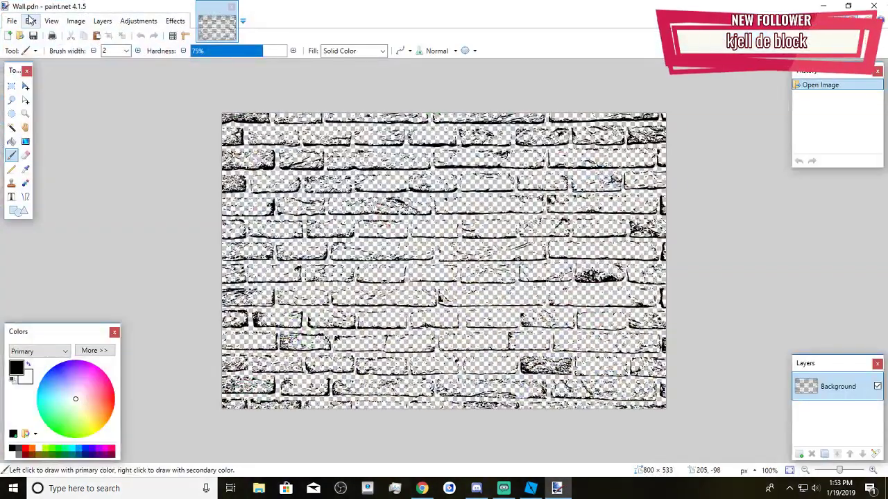
pyautogui.click(11, 21)
pyautogui.click(52, 120)
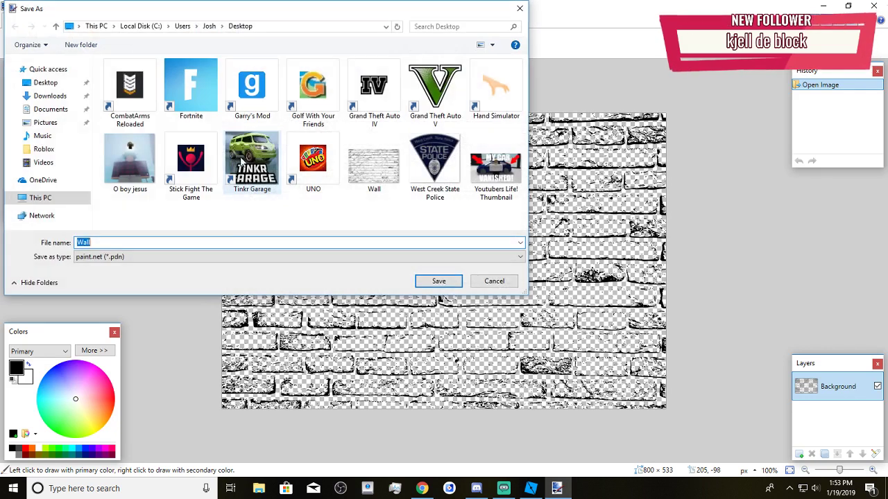
pyautogui.click(156, 258)
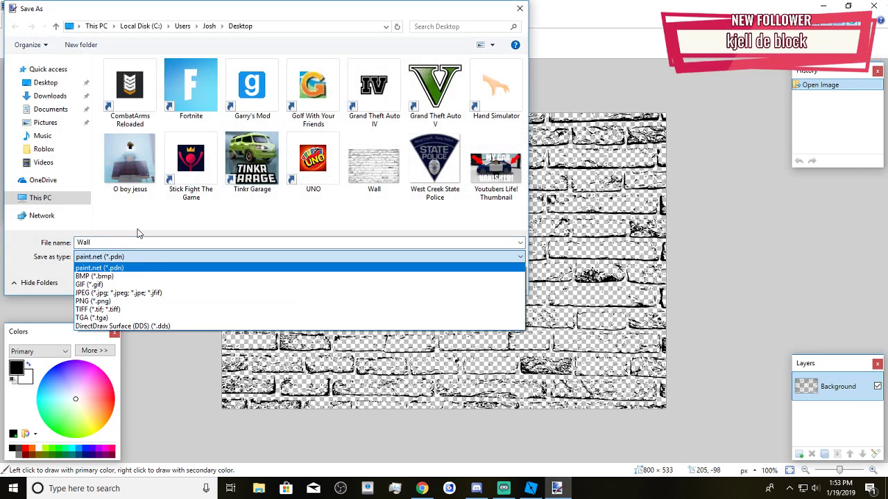
pyautogui.click(174, 298)
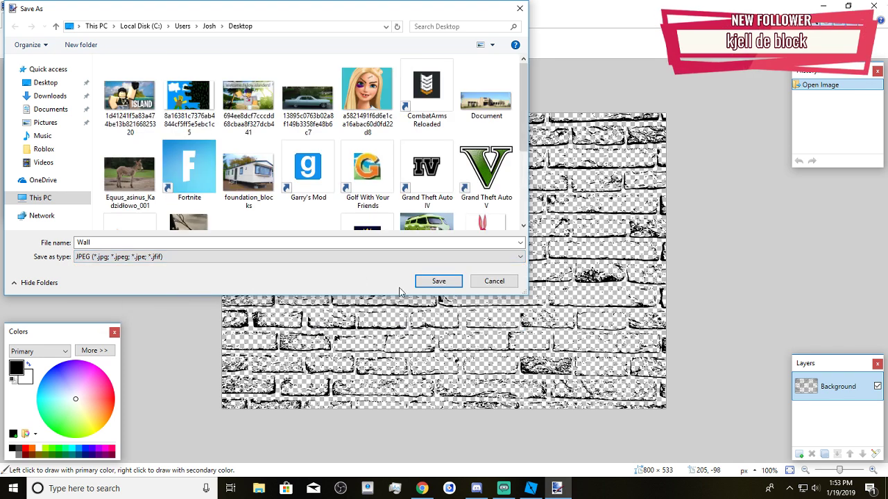
pyautogui.click(431, 281)
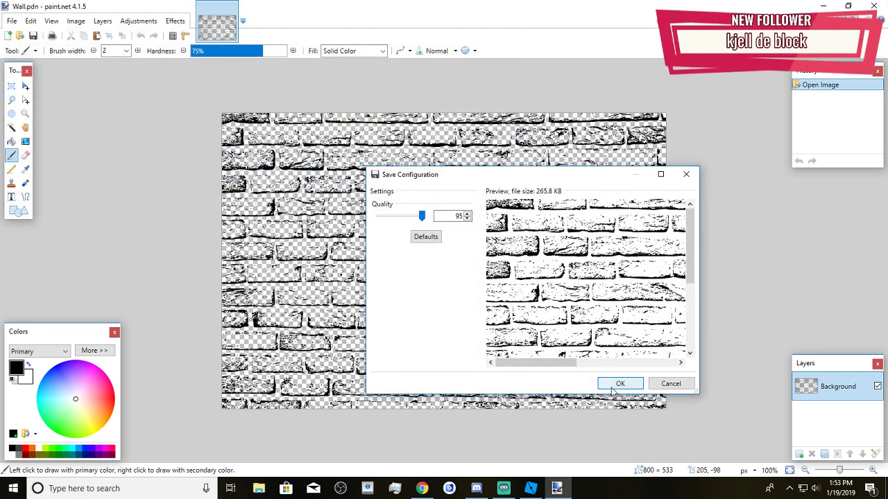
pyautogui.click(613, 384)
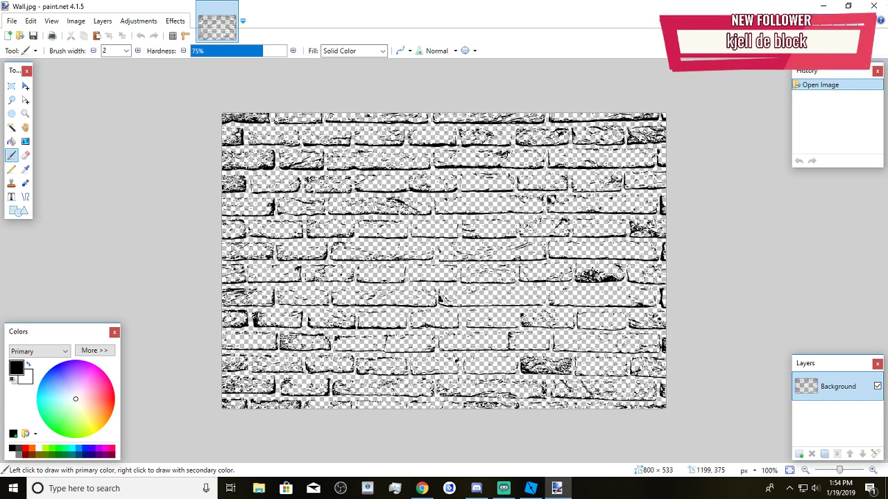
pyautogui.hotkey('alt', 'Tab')
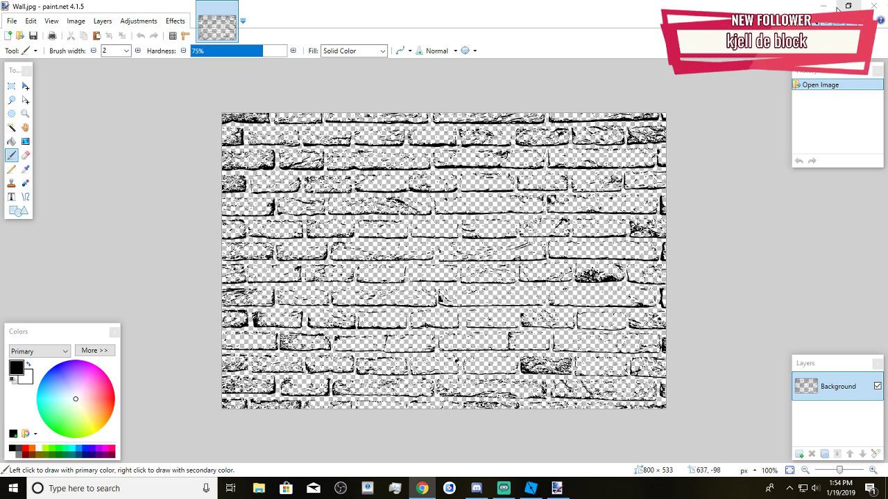
pyautogui.click(823, 6)
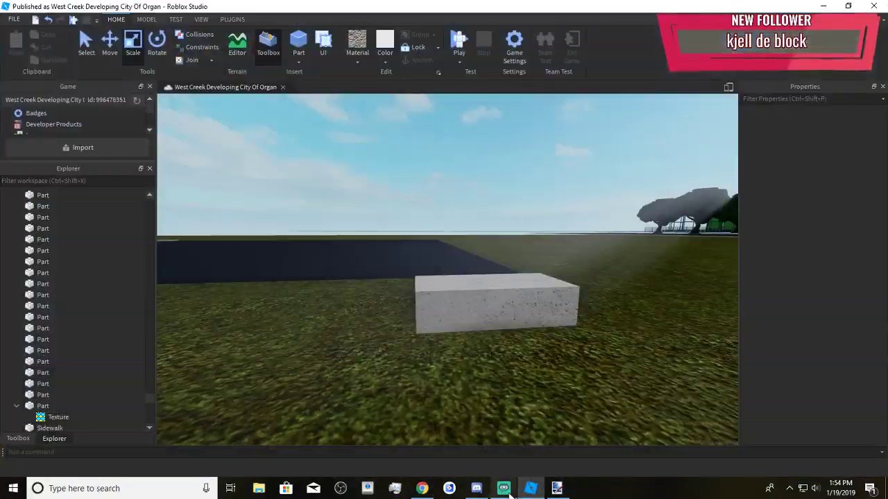
pyautogui.click(531, 489)
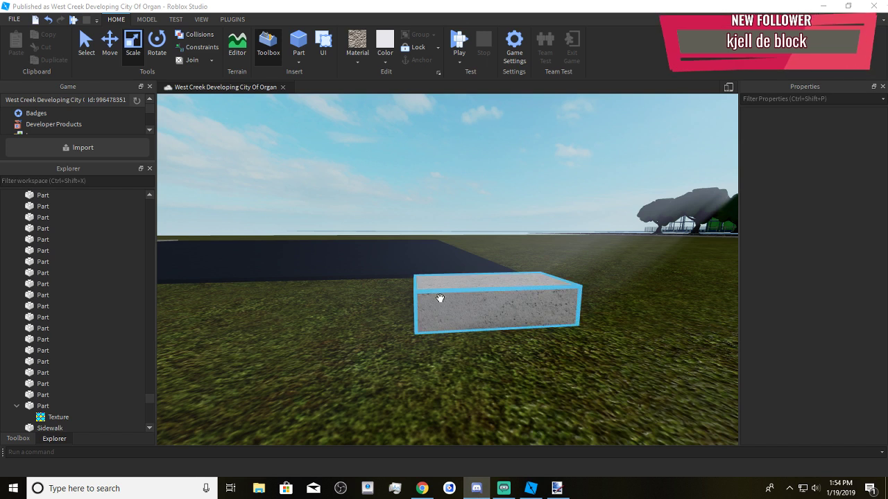
pyautogui.click(440, 297)
pyautogui.click(55, 417)
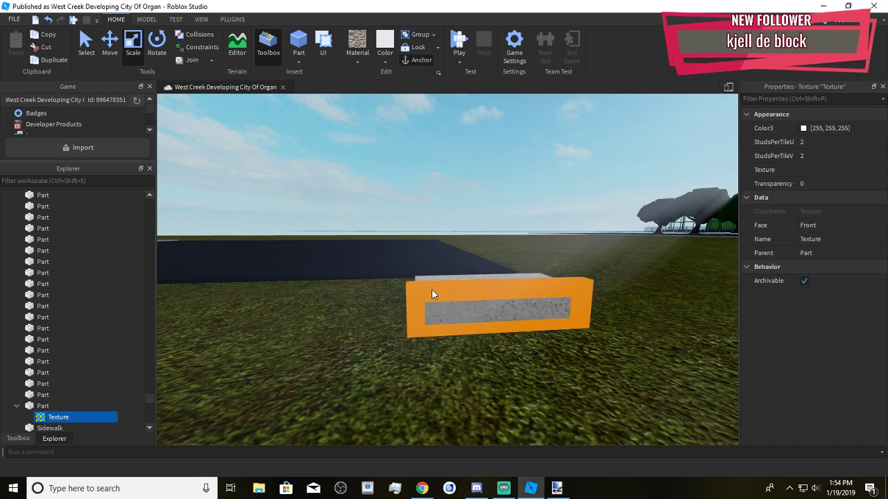
pyautogui.click(855, 170)
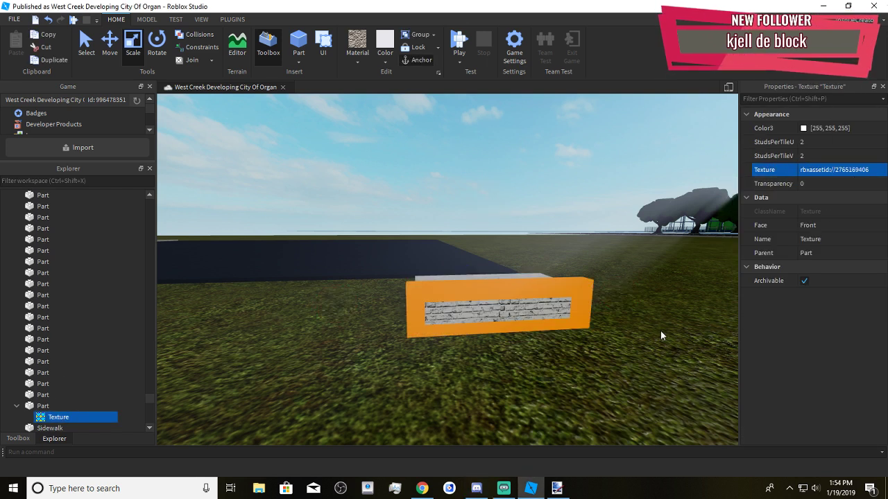
pyautogui.click(593, 352)
# Scale the brick-textured part taller and wider to form a wall, and check how the brick pattern repeats across it
pyautogui.click(525, 316)
pyautogui.moveTo(527, 321); pyautogui.dragTo(547, 346, button='right')
pyautogui.scroll(5, 546, 346)
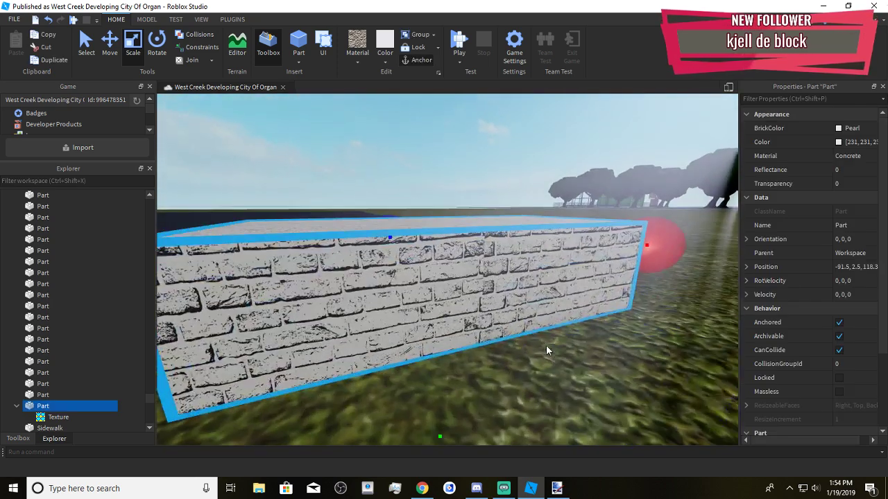
pyautogui.scroll(-8, 528, 340)
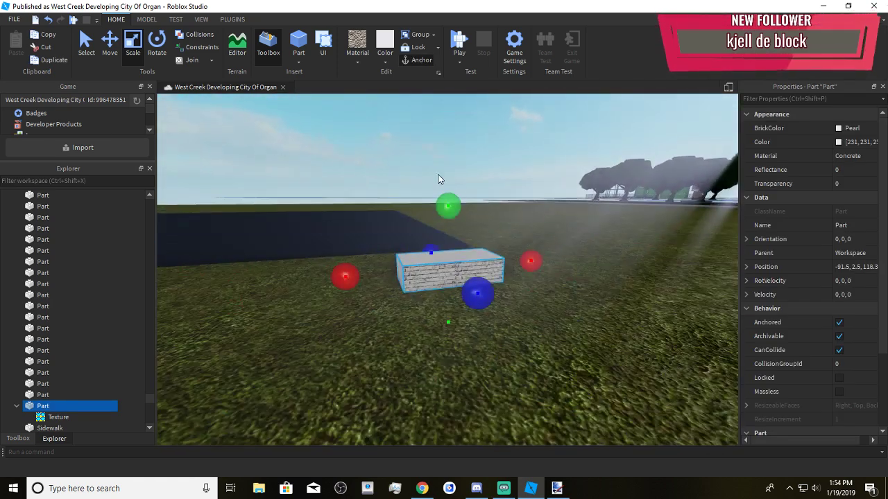
pyautogui.moveTo(448, 206); pyautogui.dragTo(448, 99)
pyautogui.moveTo(339, 228); pyautogui.dragTo(223, 230)
pyautogui.click(516, 375)
pyautogui.moveTo(516, 369); pyautogui.dragTo(515, 369, button='right')
pyautogui.scroll(5, 516, 369)
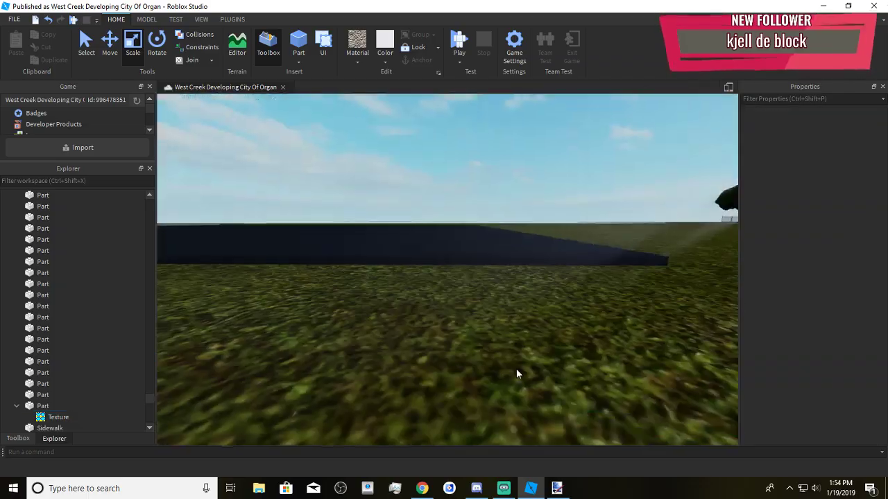
pyautogui.scroll(-5, 516, 368)
pyautogui.scroll(3, 516, 369)
pyautogui.scroll(1, 516, 368)
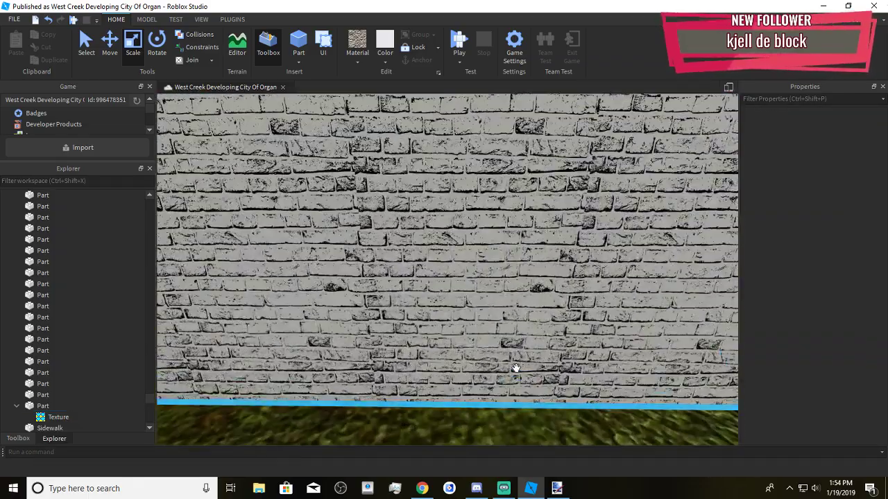
# Lengthen the brick-textured wall part further along the grass and raise its height again
pyautogui.click(516, 369)
pyautogui.scroll(-5, 511, 367)
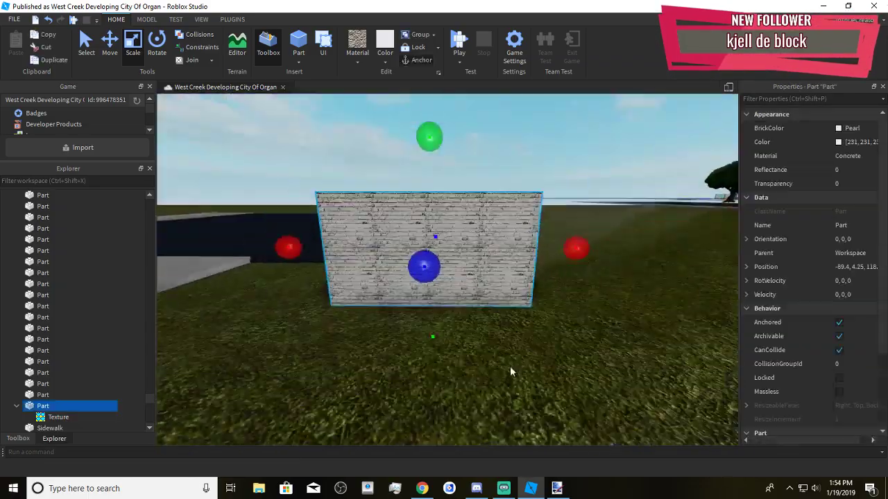
pyautogui.moveTo(510, 367); pyautogui.dragTo(487, 346, button='right')
pyautogui.moveTo(471, 326); pyautogui.dragTo(347, 340)
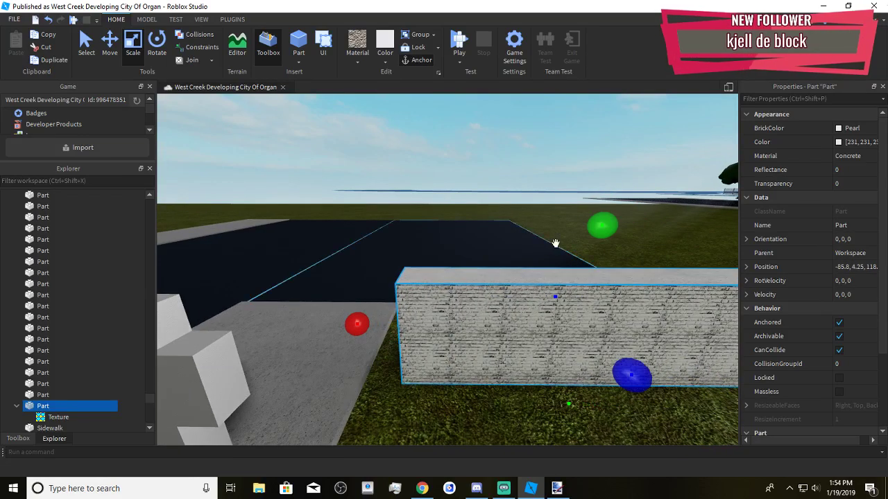
pyautogui.moveTo(602, 221); pyautogui.dragTo(614, 150)
pyautogui.moveTo(531, 252); pyautogui.dragTo(536, 254, button='right')
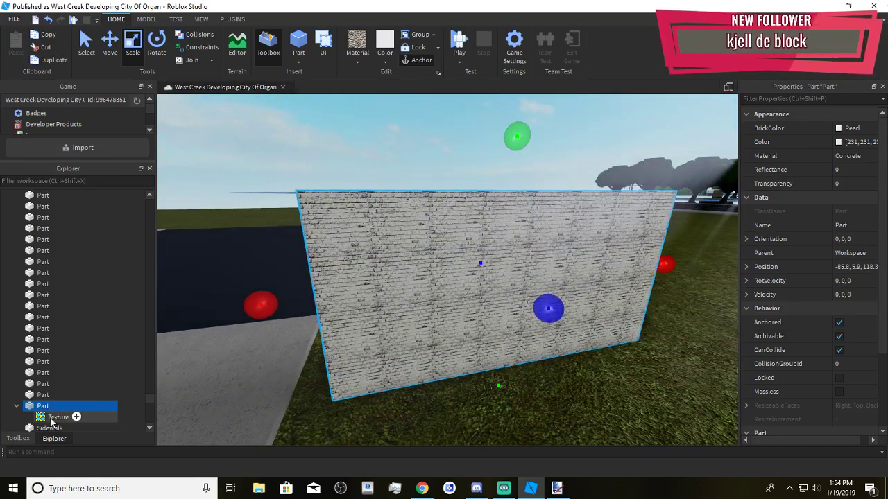
# Set the wall texture's StudsPerTileV and StudsPerTileU to 5 and check the enlarged bricks
pyautogui.click(58, 417)
pyautogui.click(833, 154)
pyautogui.write('5')
pyautogui.press('Return')
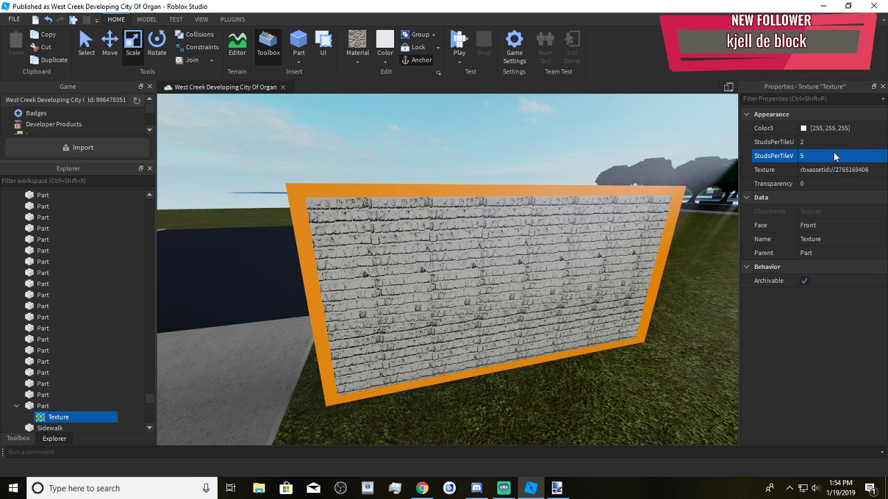
pyautogui.click(833, 141)
pyautogui.write('5')
pyautogui.press('Return')
pyautogui.click(635, 384)
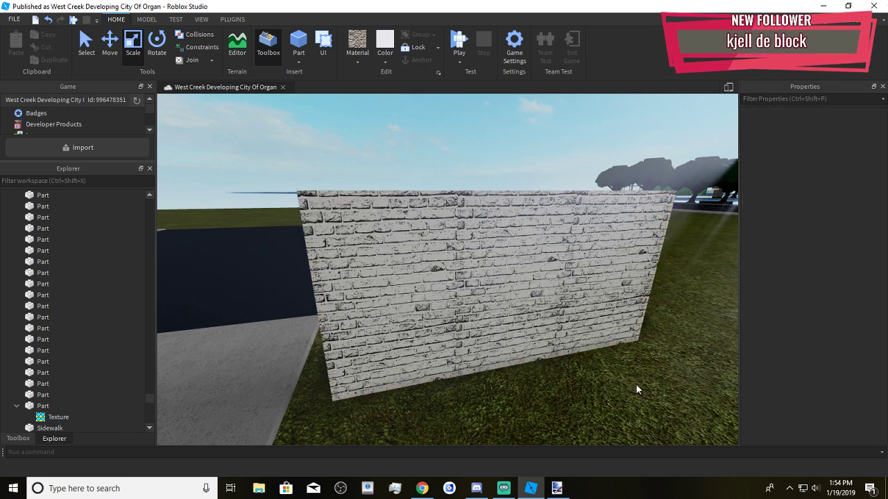
pyautogui.scroll(5, 635, 384)
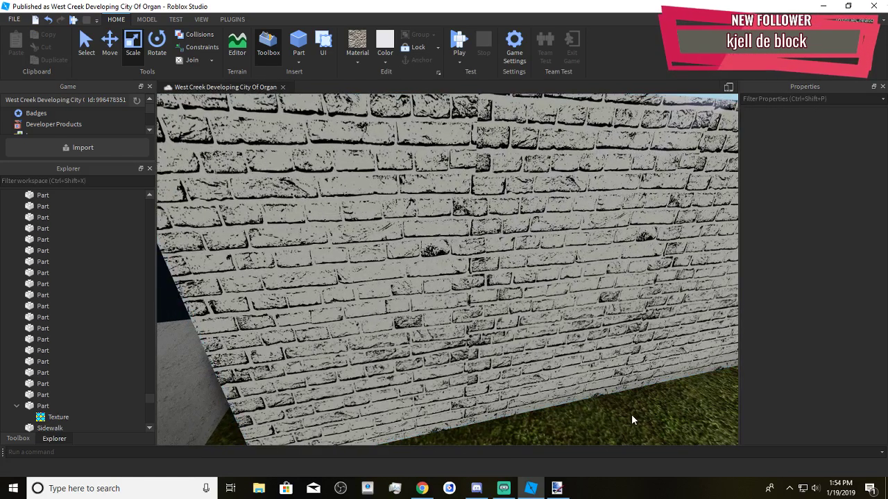
pyautogui.scroll(-5, 629, 416)
# Try grey shades including Fossil on the wall part and colour it Salmon
pyautogui.click(584, 377)
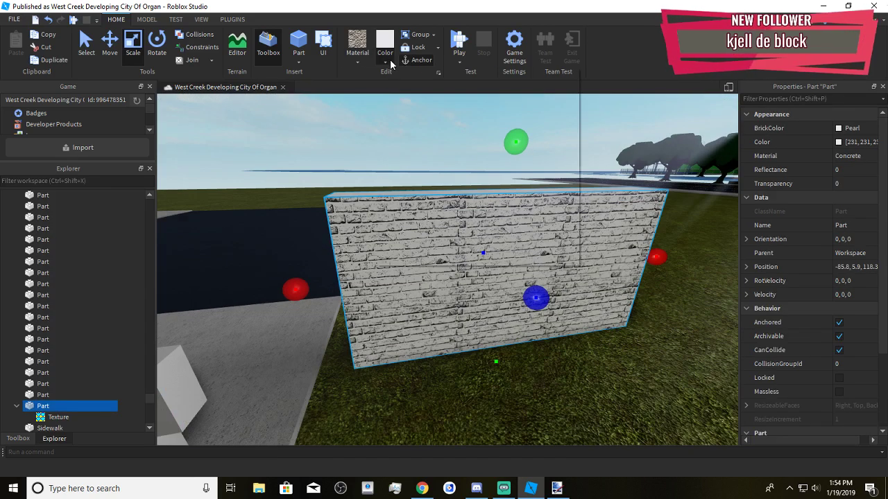
pyautogui.click(389, 62)
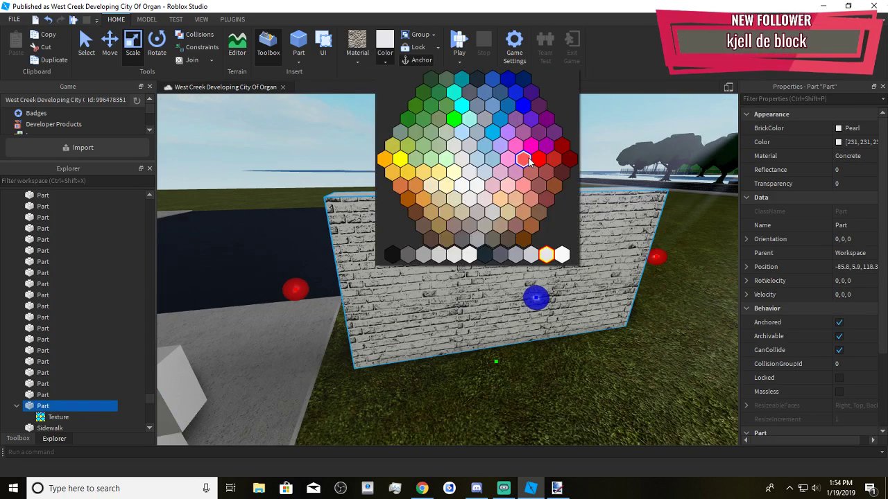
pyautogui.click(520, 254)
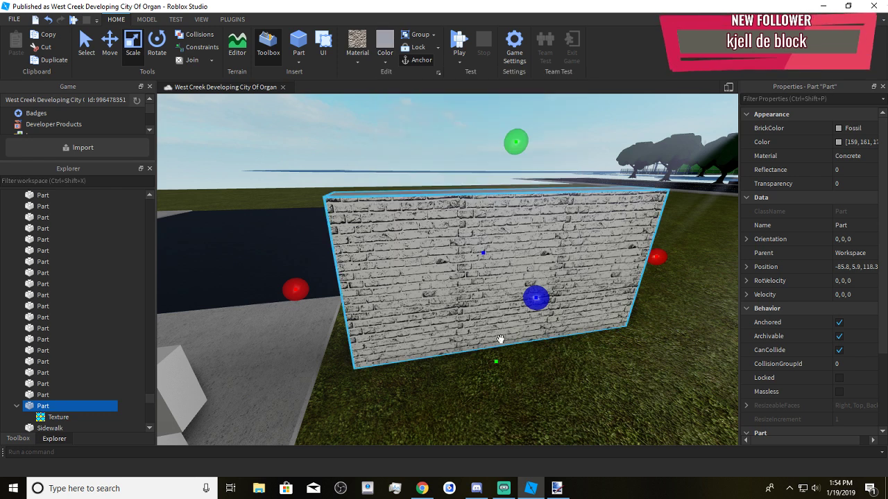
pyautogui.click(389, 62)
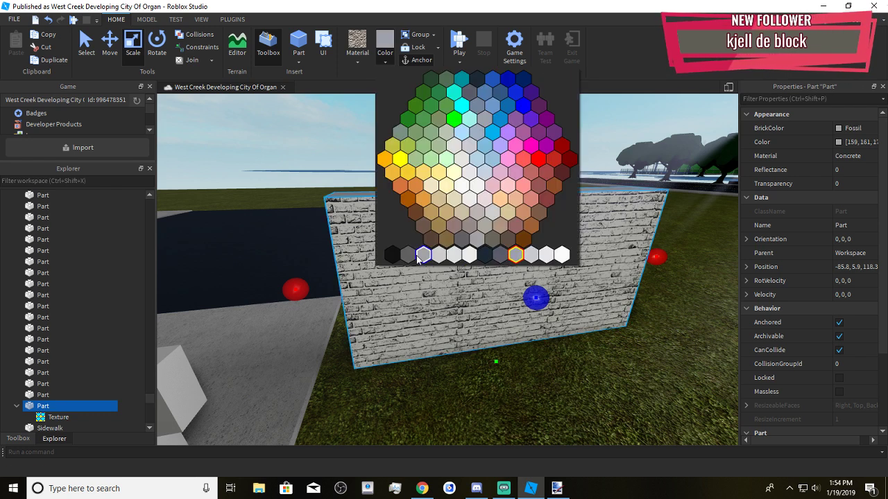
pyautogui.click(420, 257)
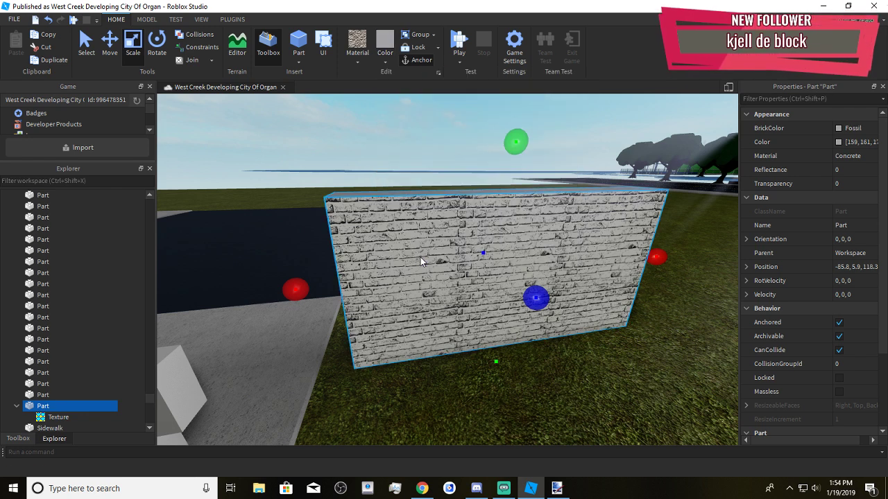
pyautogui.click(387, 61)
pyautogui.click(522, 181)
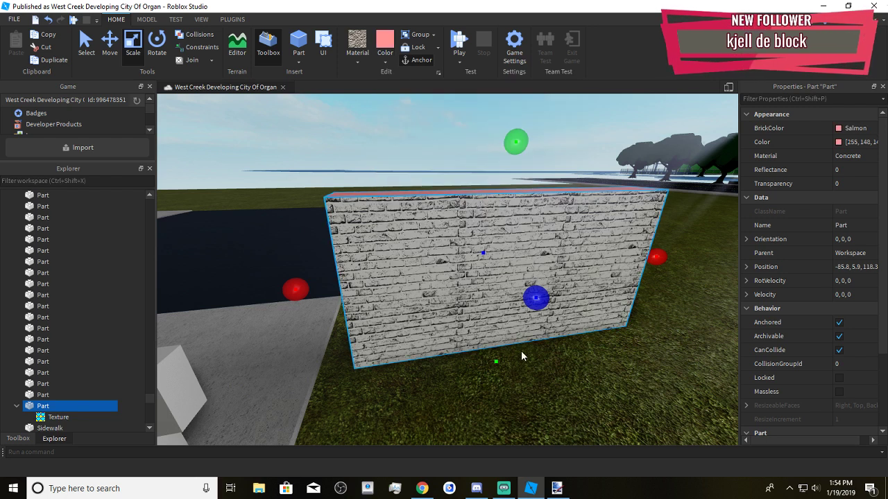
# Try a transparency of 0.45 on the wall's texture and set it back to 0
pyautogui.moveTo(528, 381); pyautogui.dragTo(541, 380, button='right')
pyautogui.click(61, 416)
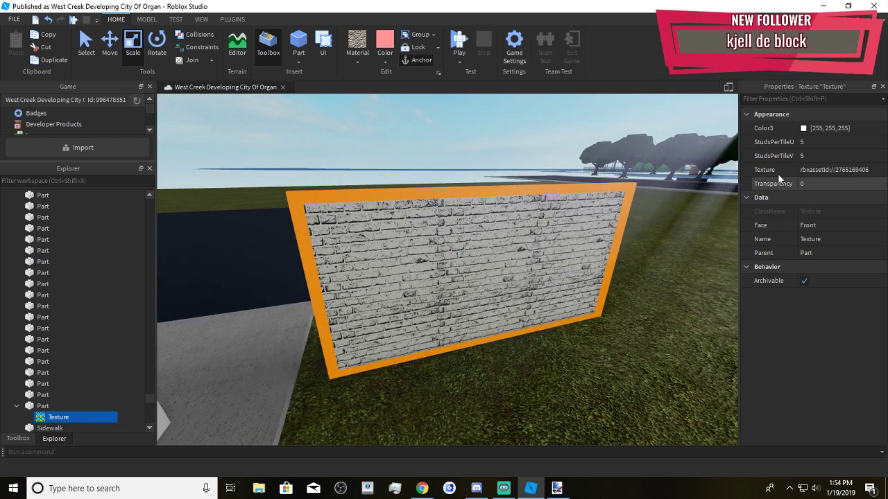
pyautogui.click(856, 184)
pyautogui.write('4')
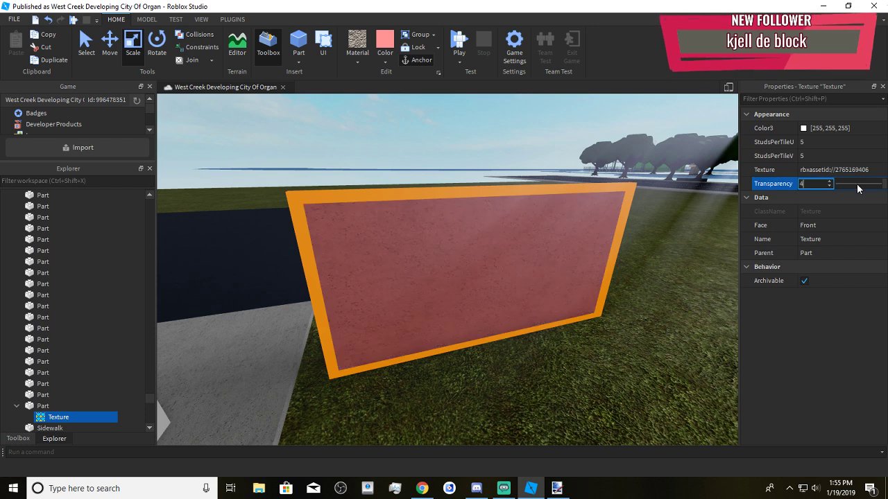
pyautogui.press('BackSpace')
pyautogui.write('.45')
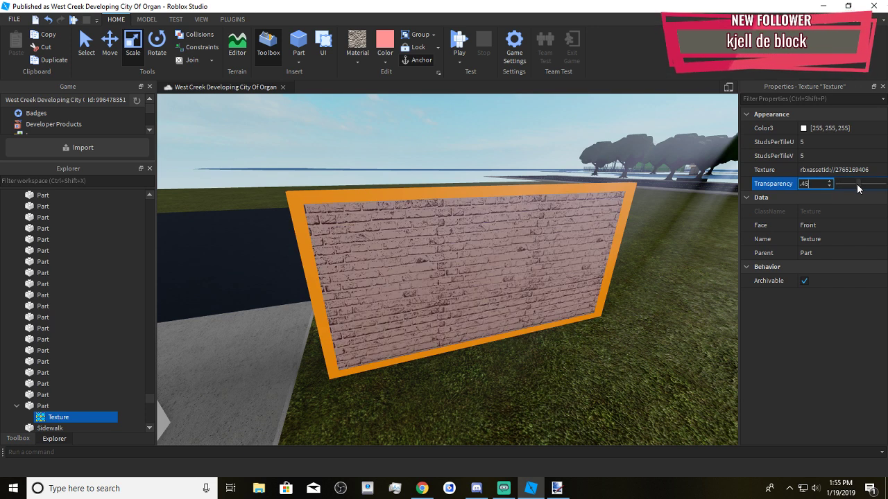
pyautogui.press('BackSpace')
pyautogui.press('BackSpace')
pyautogui.press('BackSpace')
pyautogui.write('0')
pyautogui.press('Return')
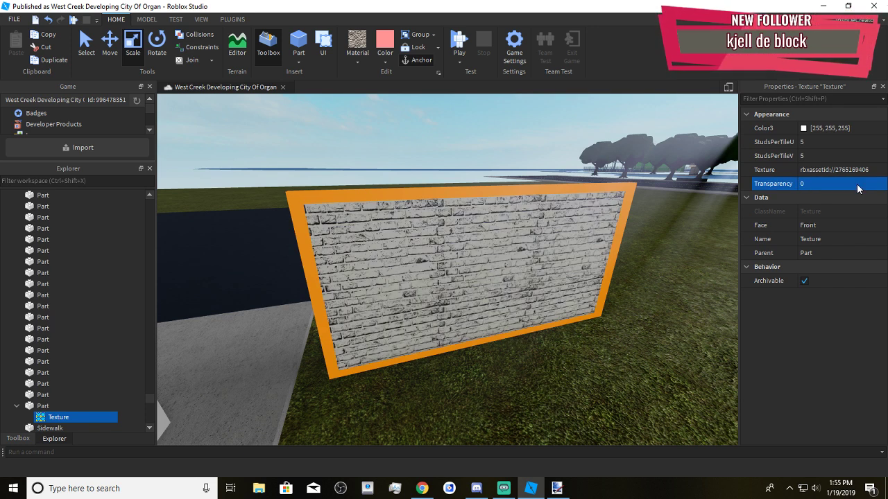
# Remove the salmon wall part with its brick texture from the map
pyautogui.click(577, 348)
pyautogui.scroll(4, 568, 353)
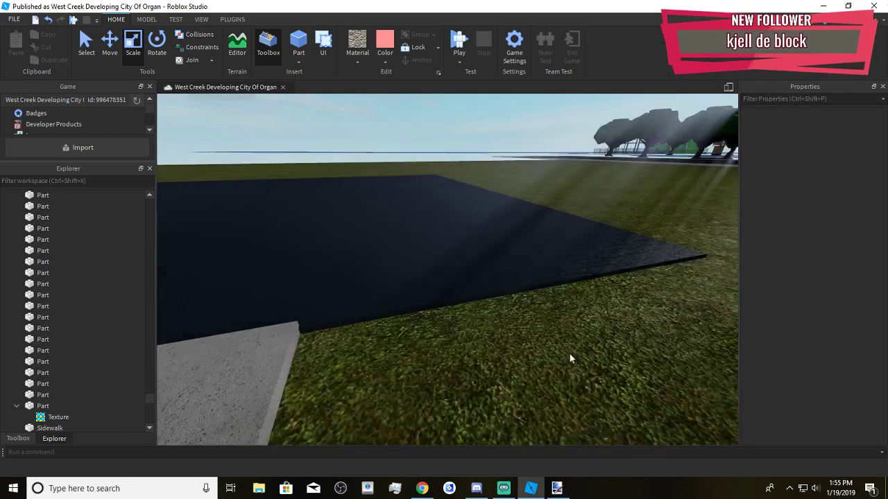
pyautogui.scroll(-2, 570, 353)
pyautogui.click(590, 368)
pyautogui.press('Delete')
pyautogui.scroll(-1, 591, 369)
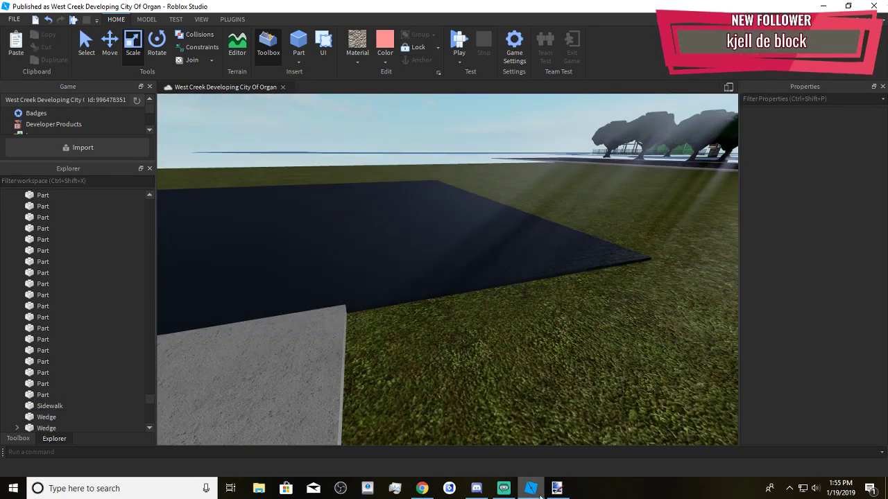
# Switch to paint.net, activate the Eraser tool and examine the brick wall image's transparent areas up close
pyautogui.click(554, 494)
pyautogui.keyDown('ctrl'); pyautogui.scroll(8, 516, 338); pyautogui.keyUp('ctrl')
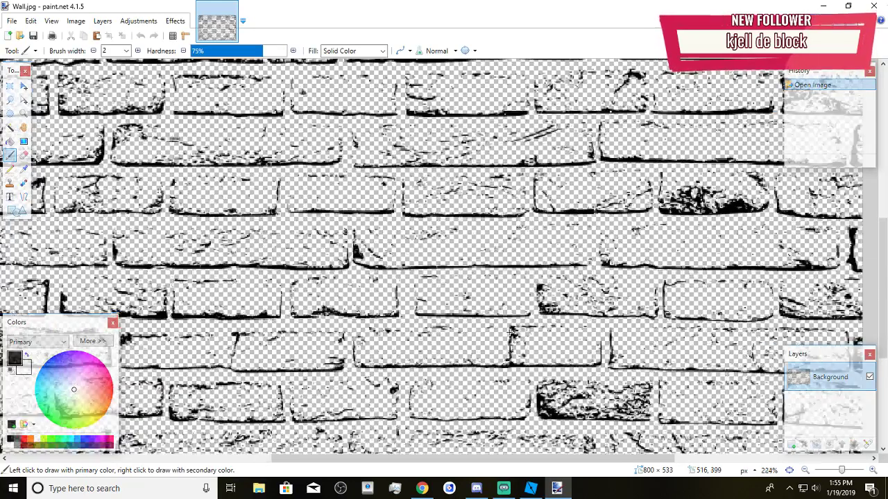
pyautogui.keyDown('ctrl'); pyautogui.scroll(5, 517, 338); pyautogui.keyUp('ctrl')
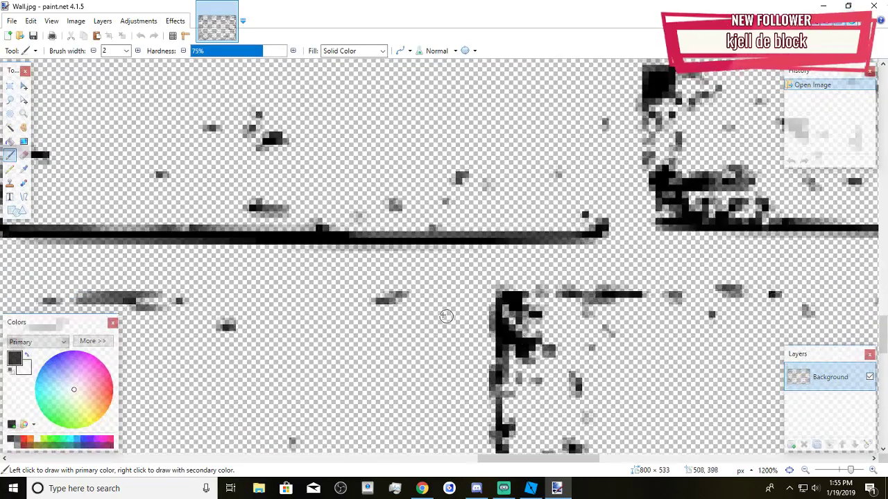
pyautogui.click(23, 155)
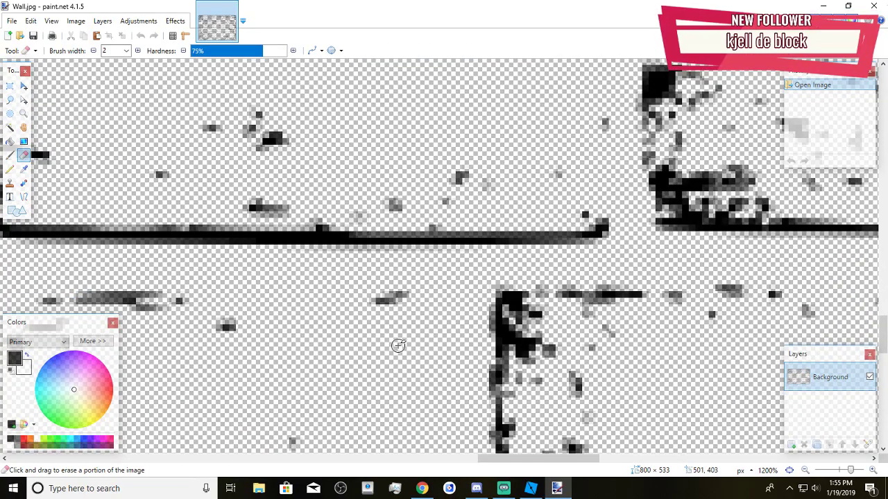
pyautogui.keyDown('ctrl'); pyautogui.scroll(-15, 369, 367); pyautogui.keyUp('ctrl')
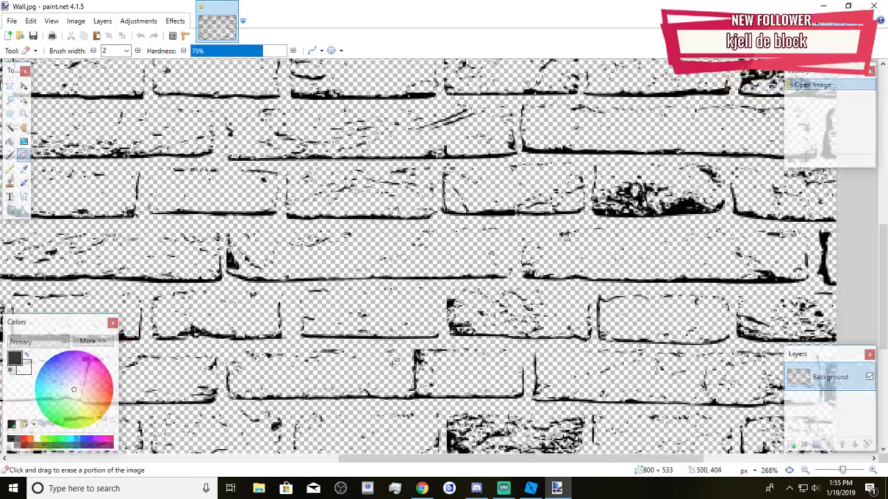
# Return to Roblox Studio and extend the concrete sidewalk part slightly at its end beside the black road
pyautogui.click(531, 488)
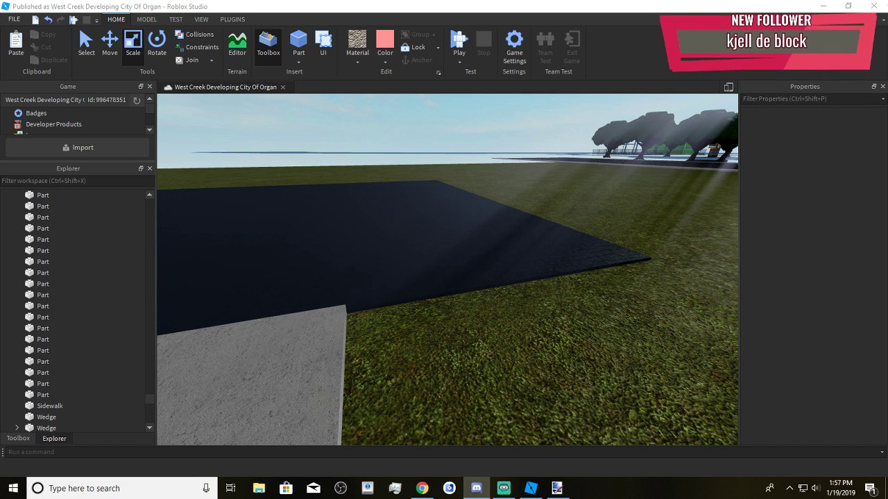
pyautogui.click(619, 374)
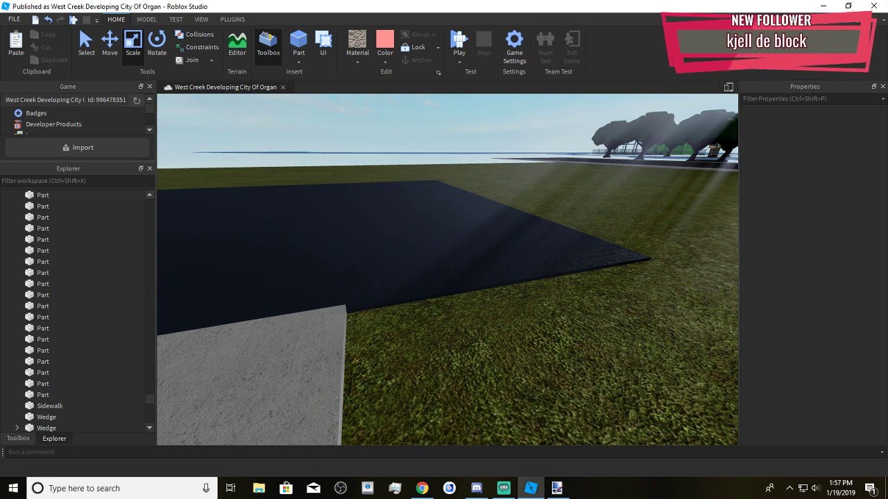
pyautogui.moveTo(579, 352); pyautogui.dragTo(483, 271, button='right')
pyautogui.click(483, 271)
pyautogui.click(467, 300)
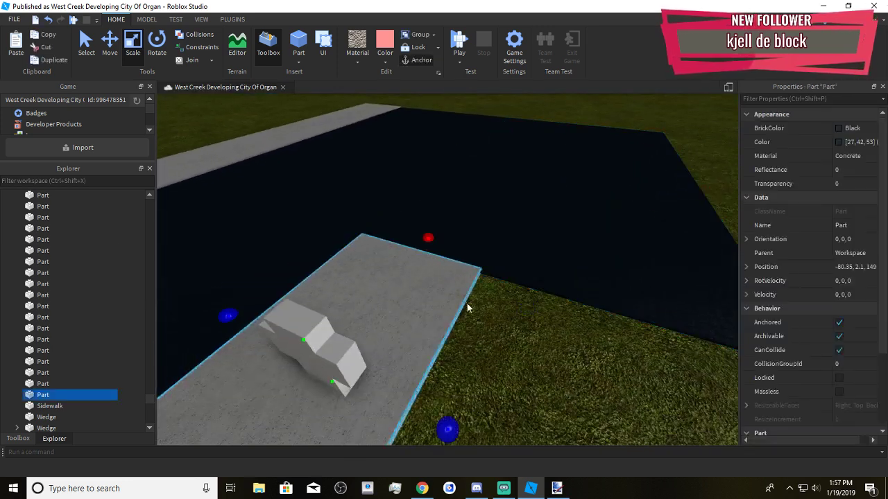
pyautogui.click(515, 332)
pyautogui.press('d')
pyautogui.moveTo(520, 333); pyautogui.dragTo(495, 324, button='right')
pyautogui.press('w')
pyautogui.click(487, 277)
pyautogui.moveTo(504, 231)
pyautogui.mouseDown()
pyautogui.moveTo(512, 227)
pyautogui.moveTo(513, 237)
pyautogui.moveTo(520, 221)
pyautogui.moveTo(519, 230)
pyautogui.mouseUp()
pyautogui.click(501, 422)
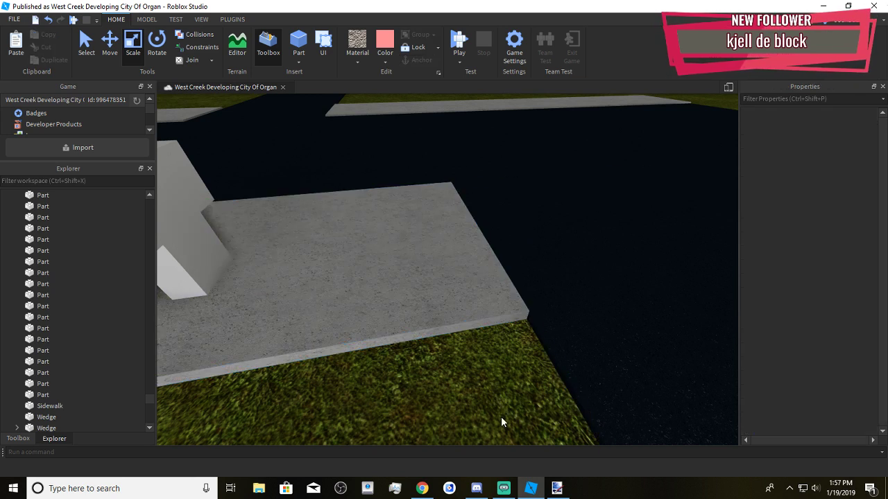
pyautogui.click(516, 493)
pyautogui.click(516, 493)
pyautogui.click(505, 491)
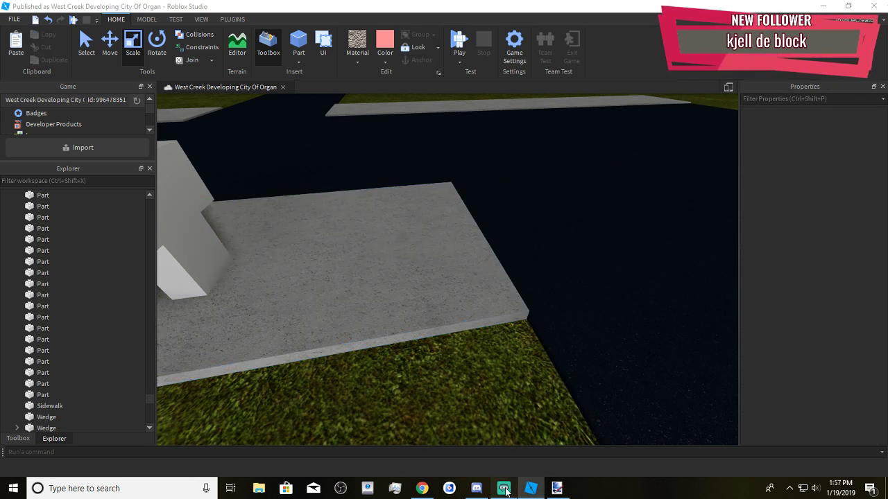
# Insert a new anchored block part at the edge of the black road part, near the end of the concrete sidewalk
pyautogui.click(505, 491)
pyautogui.scroll(-5, 505, 357)
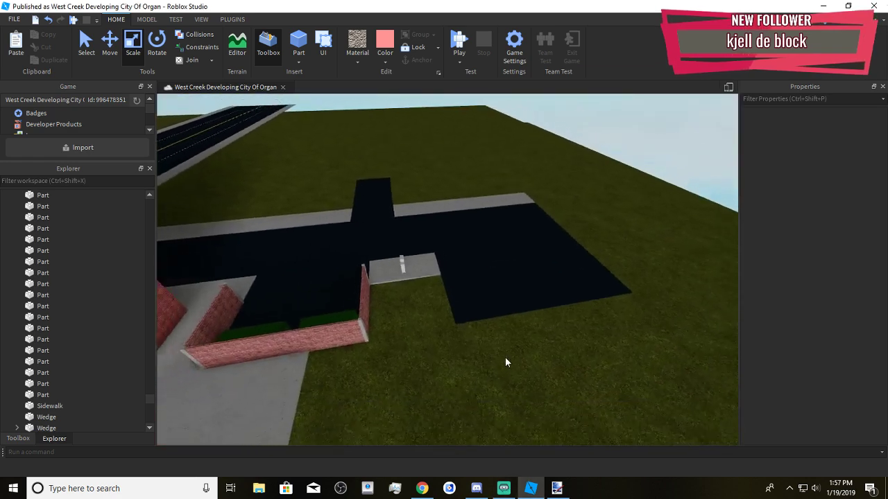
pyautogui.scroll(3, 504, 356)
pyautogui.moveTo(515, 328); pyautogui.dragTo(539, 303, button='right')
pyautogui.click(540, 303)
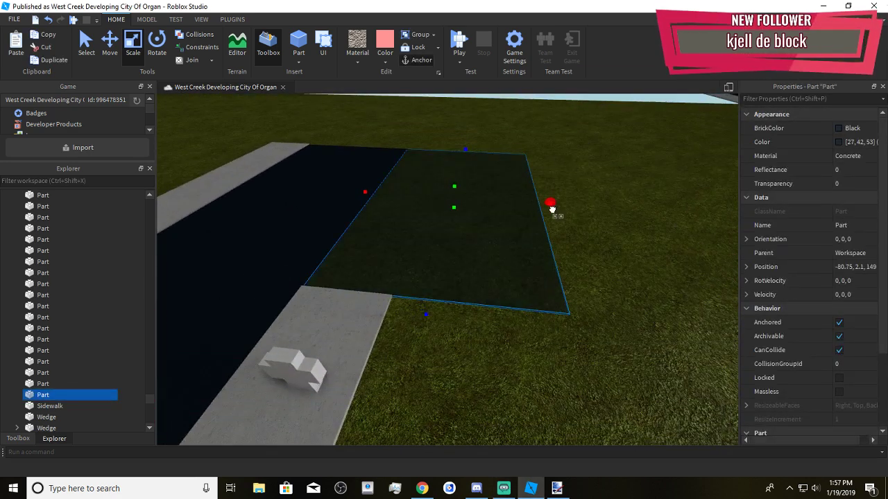
pyautogui.click(486, 317)
pyautogui.scroll(5, 486, 305)
pyautogui.press('d')
pyautogui.press('w')
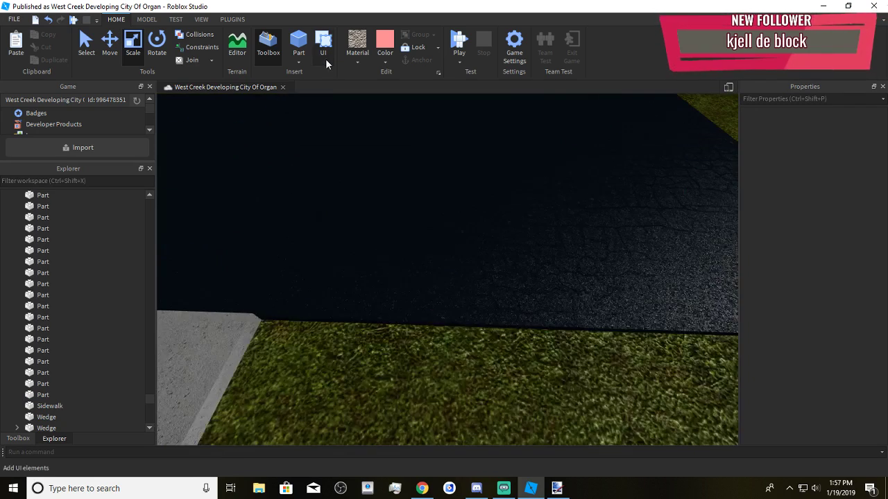
pyautogui.click(299, 42)
pyautogui.click(829, 322)
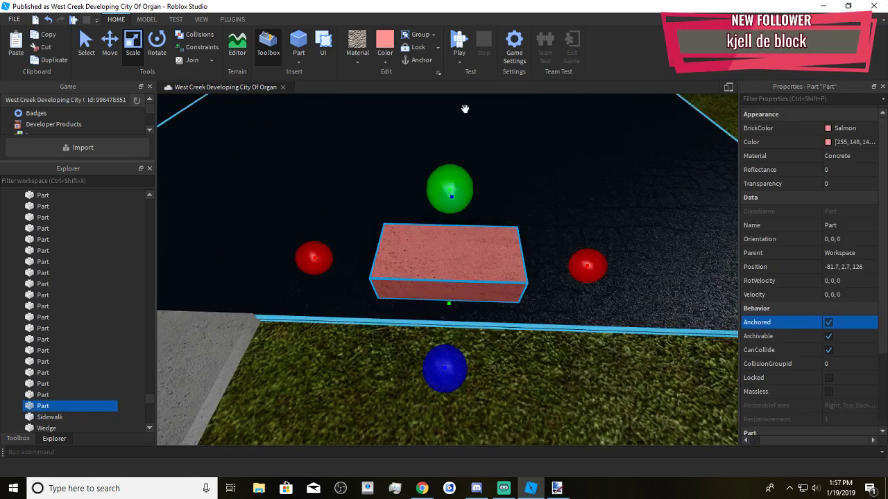
# Give the new block the Concrete material and the Fossil colour
pyautogui.click(356, 59)
pyautogui.click(373, 120)
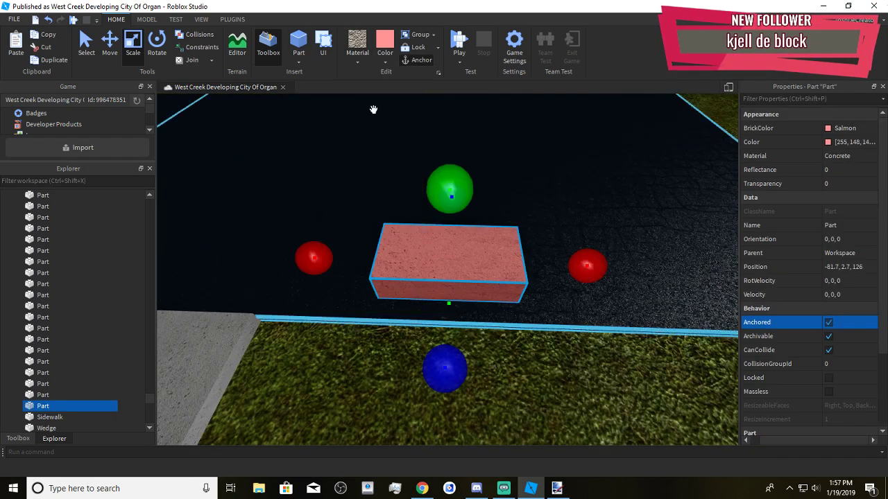
pyautogui.click(382, 61)
pyautogui.click(513, 255)
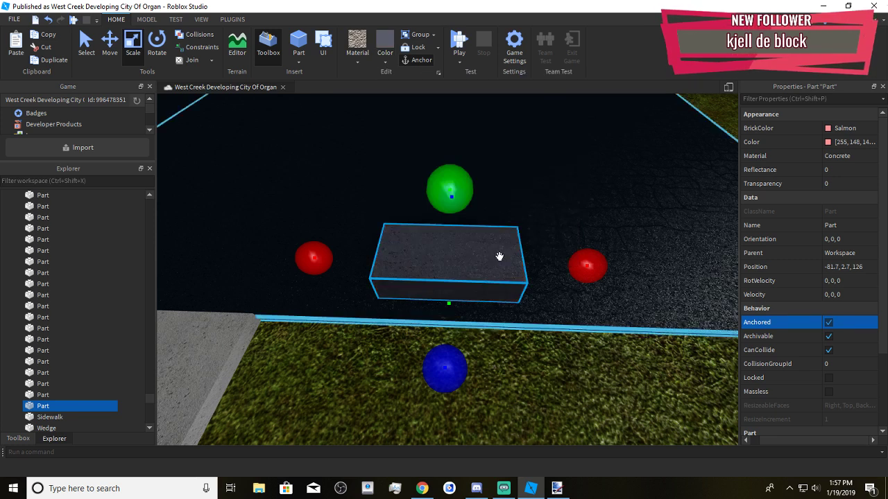
pyautogui.click(385, 53)
pyautogui.click(515, 255)
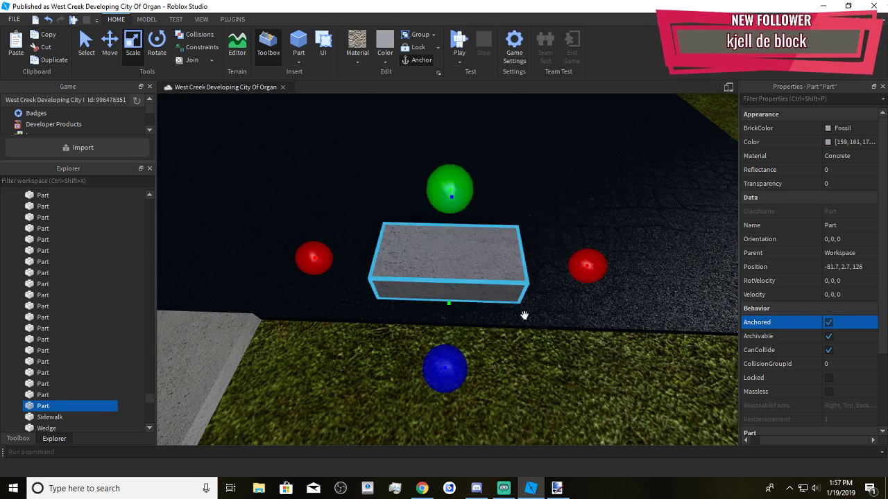
# Move the grey block to the road's grass edge, beside the end of the concrete sidewalk
pyautogui.click(533, 385)
pyautogui.moveTo(470, 284); pyautogui.dragTo(283, 317)
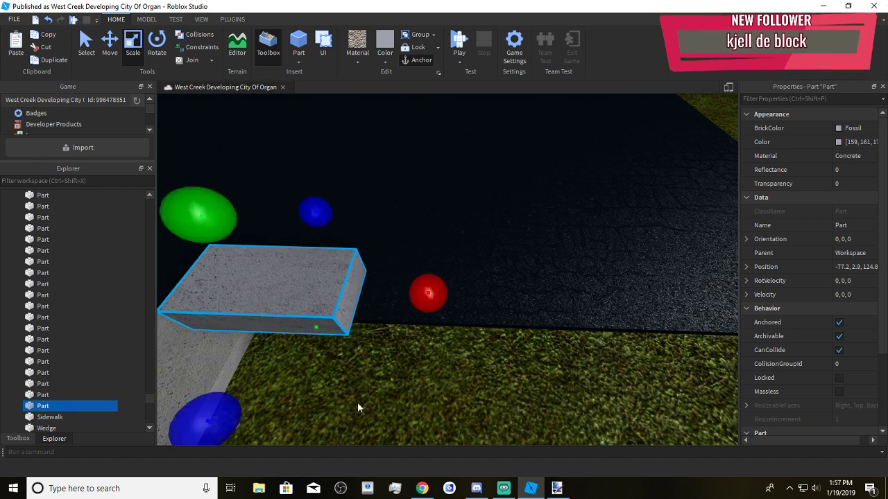
pyautogui.click(358, 402)
pyautogui.moveTo(357, 402); pyautogui.dragTo(379, 363, button='right')
pyautogui.click(379, 363)
pyautogui.click(557, 294)
pyautogui.click(554, 367)
pyautogui.moveTo(557, 371); pyautogui.dragTo(558, 372, button='right')
pyautogui.moveTo(511, 224); pyautogui.dragTo(535, 210)
pyautogui.click(615, 211)
pyautogui.moveTo(615, 212); pyautogui.dragTo(612, 213, button='right')
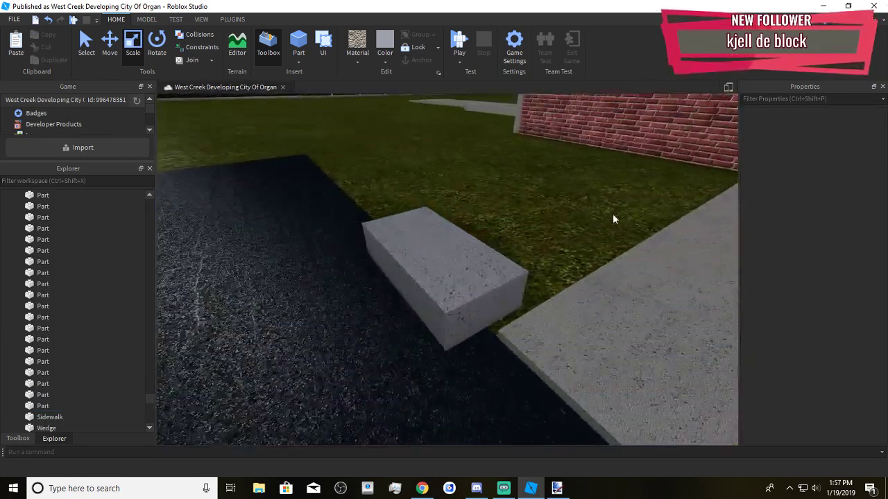
pyautogui.click(519, 276)
pyautogui.click(547, 274)
pyautogui.moveTo(546, 274); pyautogui.dragTo(546, 273, button='right')
pyautogui.scroll(1, 547, 278)
pyautogui.click(514, 258)
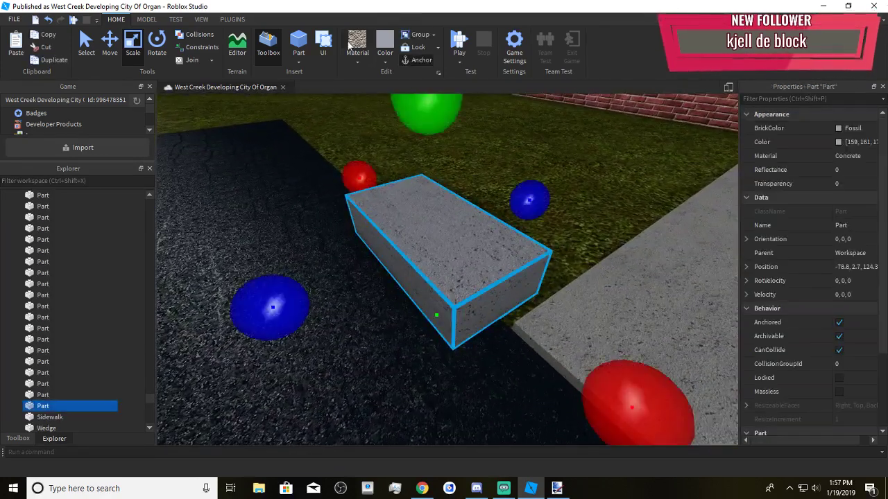
pyautogui.click(516, 224)
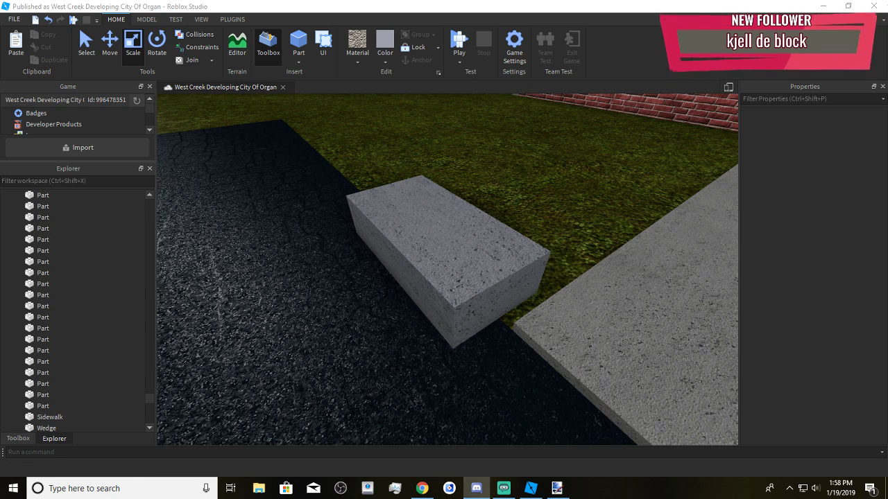
pyautogui.click(487, 283)
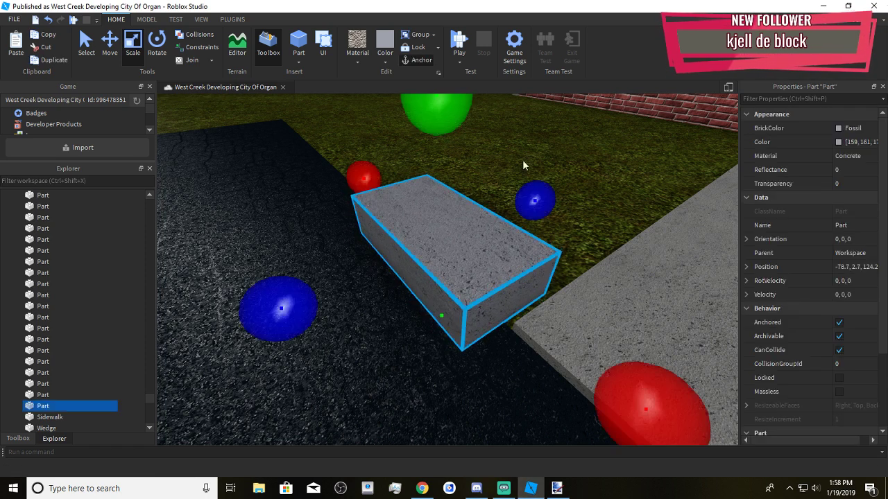
pyautogui.click(382, 55)
pyautogui.click(364, 55)
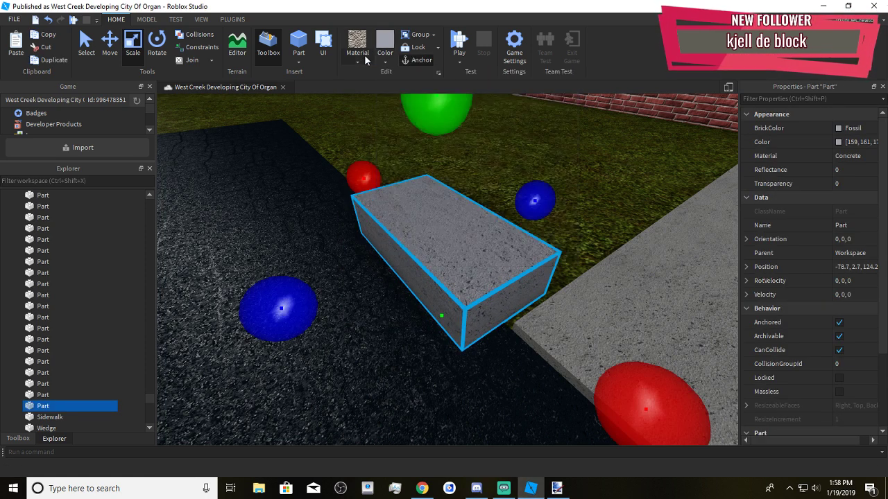
pyautogui.click(601, 194)
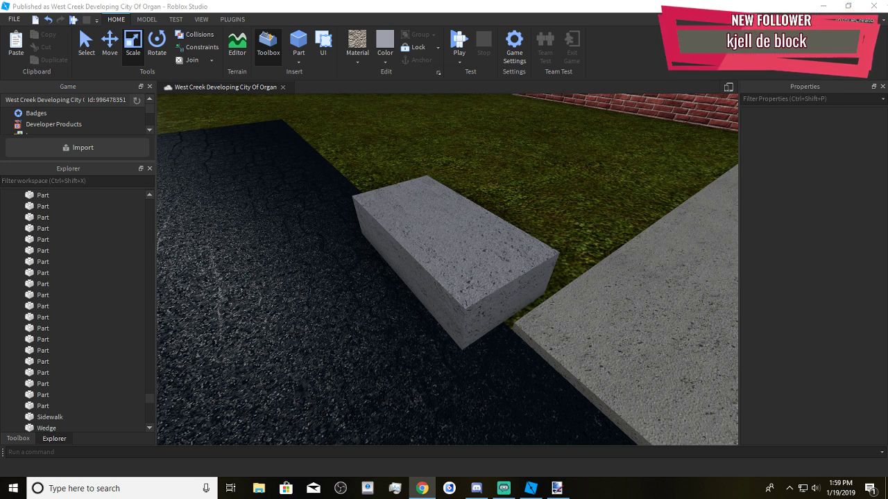
pyautogui.hotkey('alt', 'Tab')
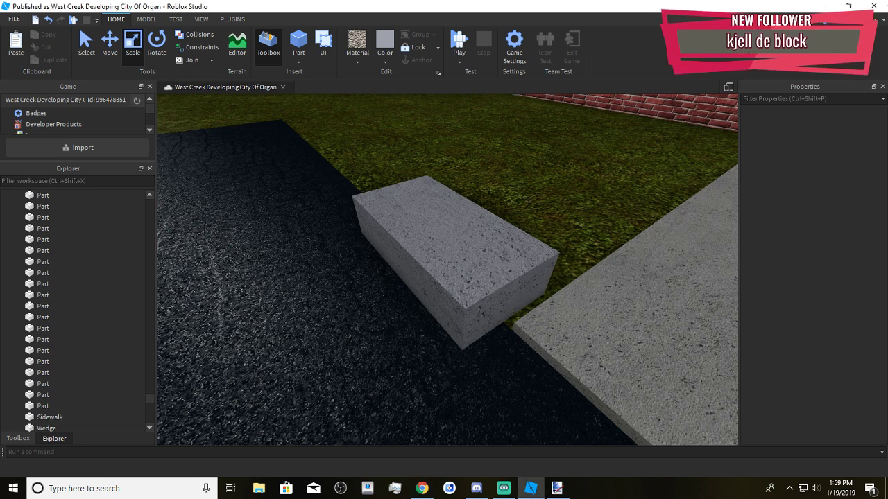
pyautogui.hotkey('alt', 'Tab')
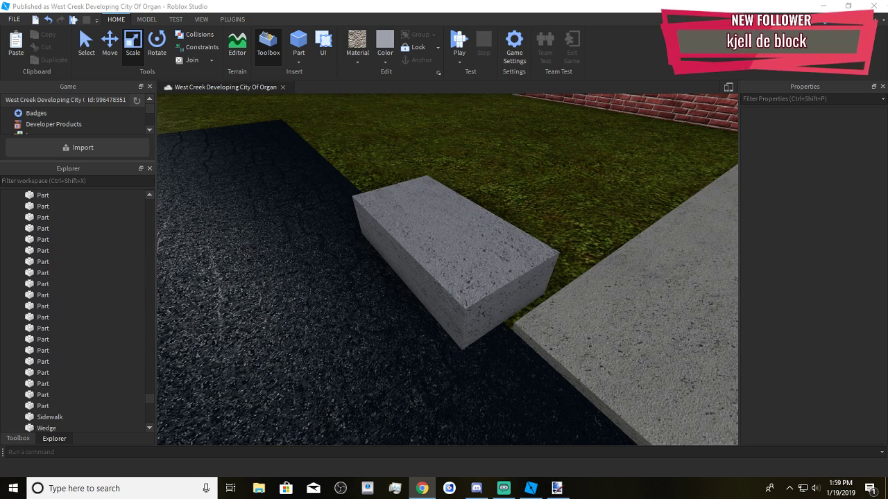
# Add a Texture object to the grey concrete block
pyautogui.click(434, 254)
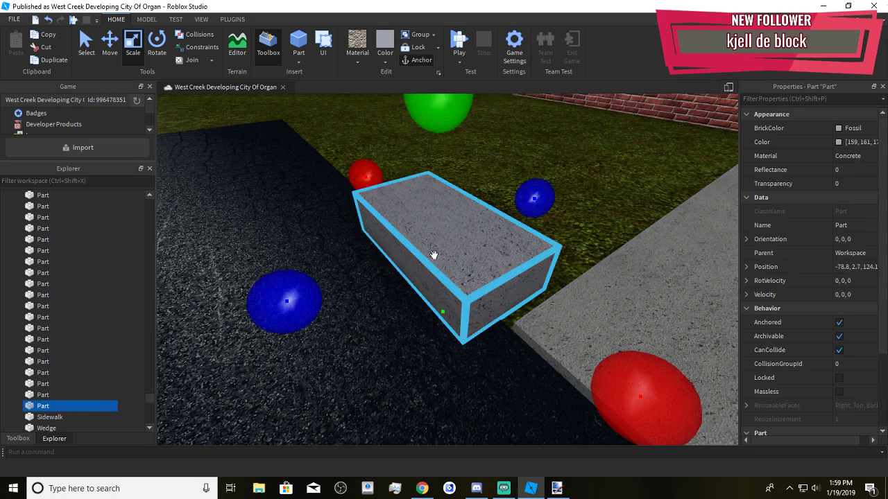
pyautogui.click(56, 405)
pyautogui.write('tr')
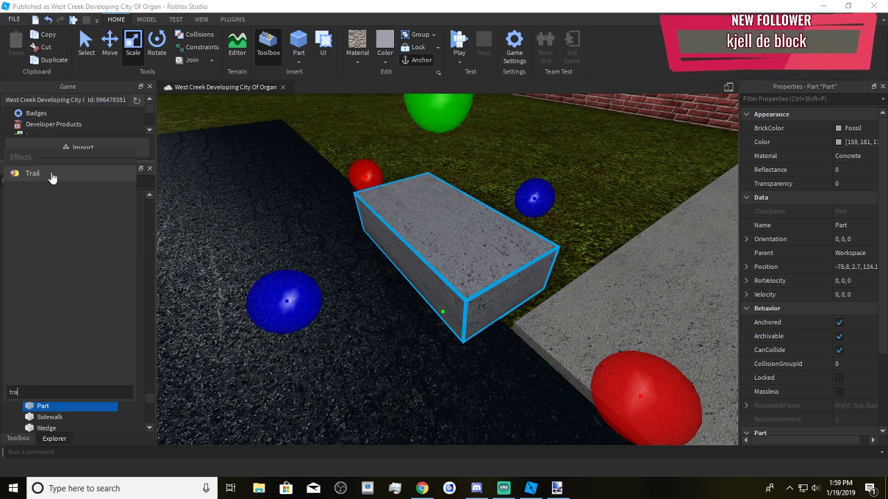
pyautogui.press('BackSpace')
pyautogui.write('ex')
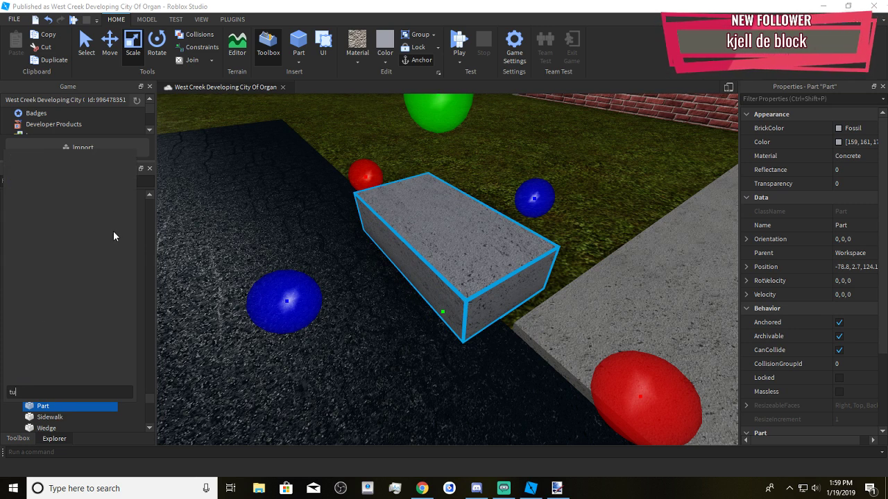
pyautogui.press('Return')
# Set the new Texture's image to the copied asset rbxassetid://126497228 on the block's front face
pyautogui.moveTo(401, 281); pyautogui.dragTo(400, 281, button='right')
pyautogui.click(443, 305)
pyautogui.click(815, 171)
pyautogui.hotkey('ctrl', 'v')
pyautogui.press('Return')
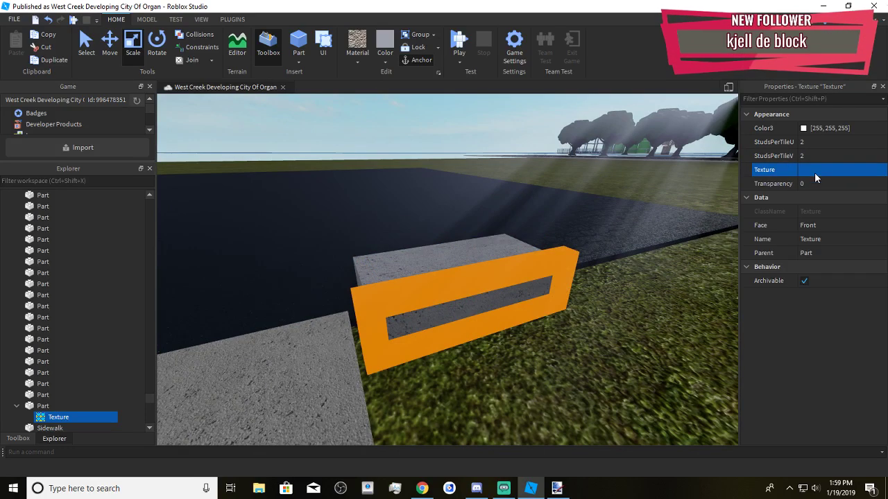
pyautogui.click(567, 367)
pyautogui.scroll(3, 567, 379)
pyautogui.scroll(-5, 491, 242)
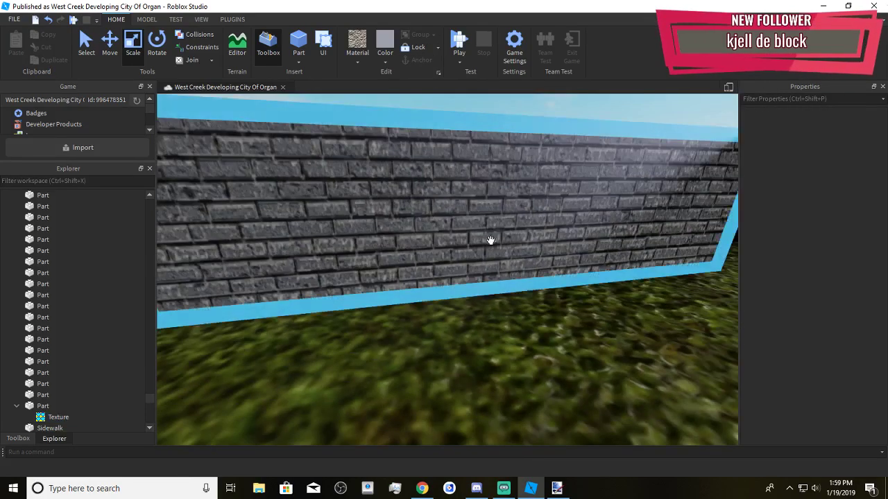
# Scale the textured block up into a tall wall and widen it over the end of the sidewalk
pyautogui.click(491, 241)
pyautogui.moveTo(462, 190); pyautogui.dragTo(450, 116)
pyautogui.moveTo(449, 185); pyautogui.dragTo(449, 185, button='right')
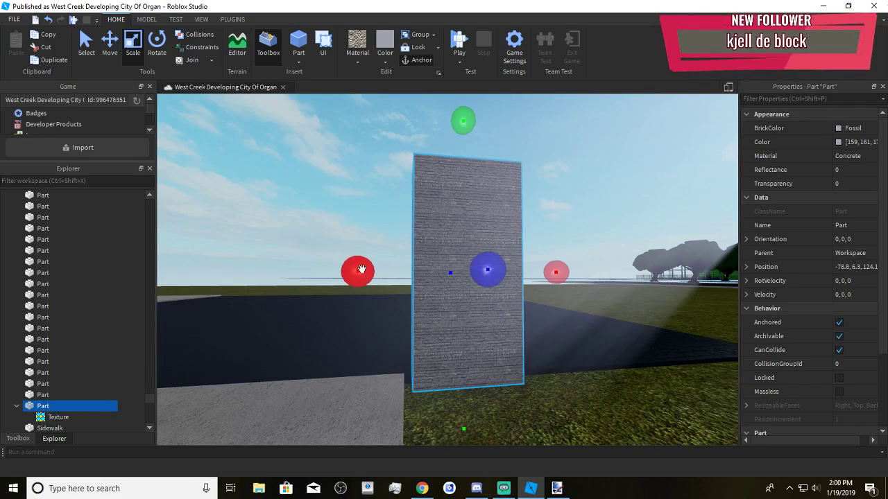
pyautogui.moveTo(361, 268); pyautogui.dragTo(233, 271)
pyautogui.scroll(3, 471, 293)
pyautogui.moveTo(479, 293); pyautogui.dragTo(479, 293, button='right')
pyautogui.scroll(-5, 311, 331)
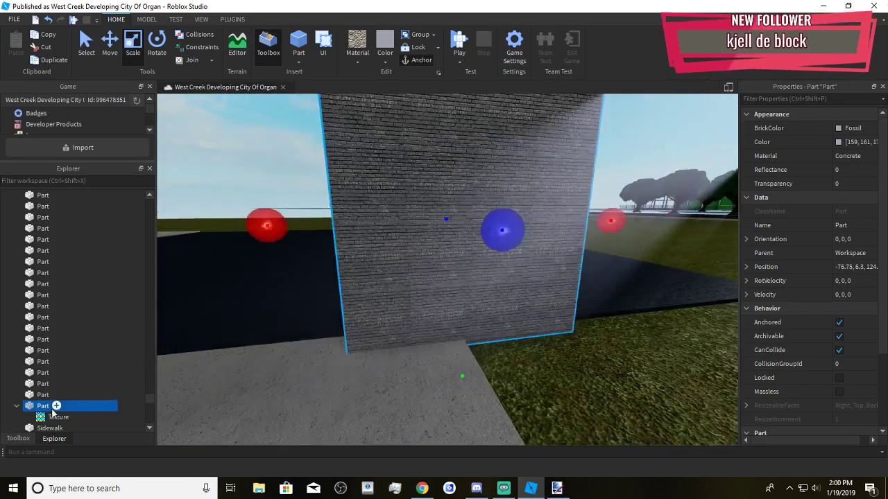
# Try a value of 5 for both StudsPerTileV and StudsPerTileU on the wall's brick texture
pyautogui.click(58, 416)
pyautogui.scroll(4, 368, 307)
pyautogui.click(814, 159)
pyautogui.write('5')
pyautogui.press('Return')
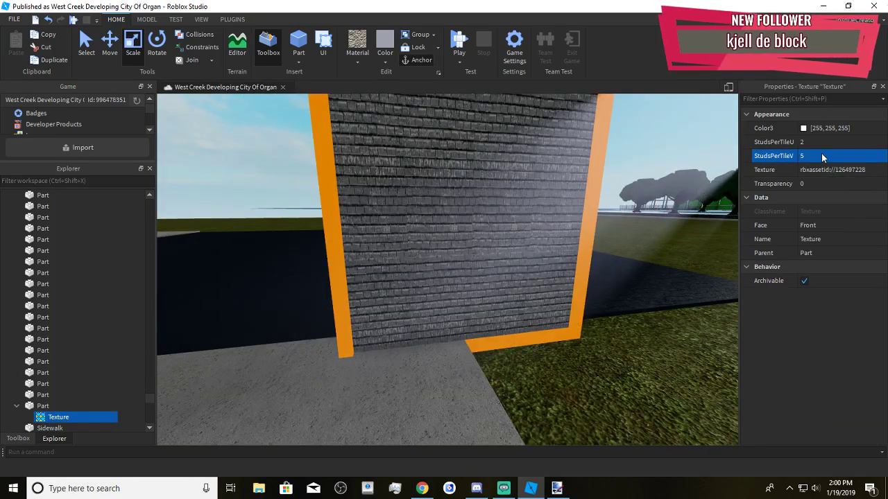
pyautogui.click(833, 132)
pyautogui.write('5')
pyautogui.click(833, 143)
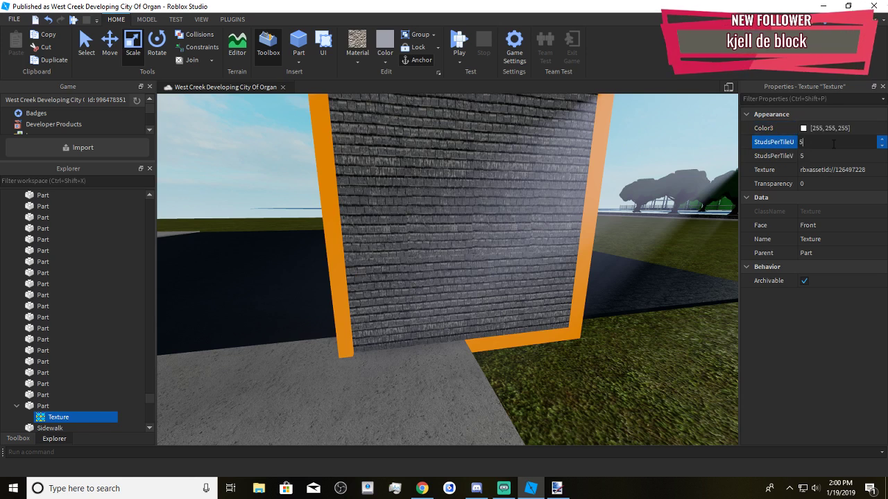
pyautogui.press('Return')
# Set the brick texture's StudsPerTileV and StudsPerTileU to 7
pyautogui.click(835, 154)
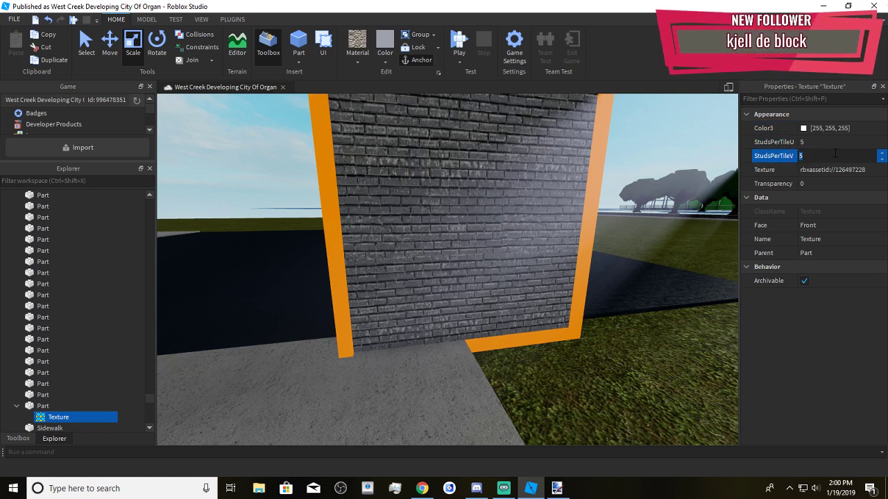
pyautogui.write('7')
pyautogui.press('Return')
pyautogui.click(830, 145)
pyautogui.write('7')
pyautogui.press('Return')
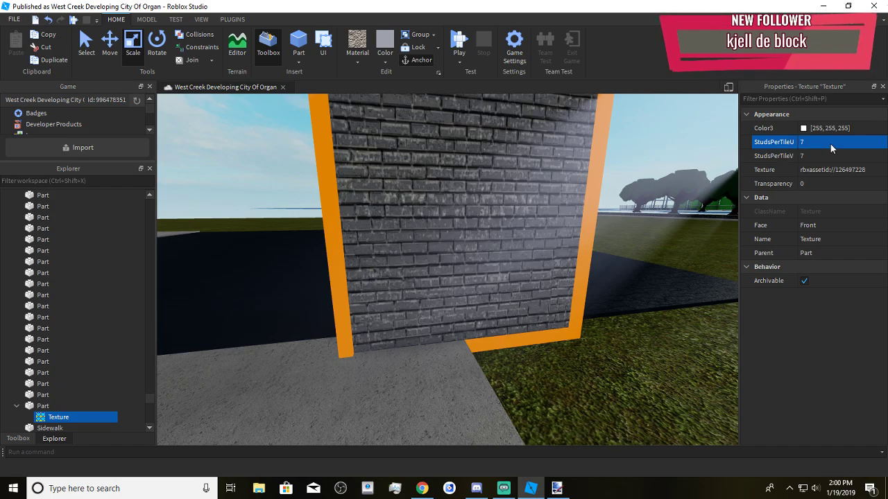
# Lengthen the brick wall along the grass edge of the black road part
pyautogui.click(531, 275)
pyautogui.moveTo(531, 275)
pyautogui.mouseDown(button='right')
pyautogui.moveTo(525, 257)
pyautogui.moveTo(520, 269)
pyautogui.mouseUp(button='right')
pyautogui.scroll(-4, 520, 269)
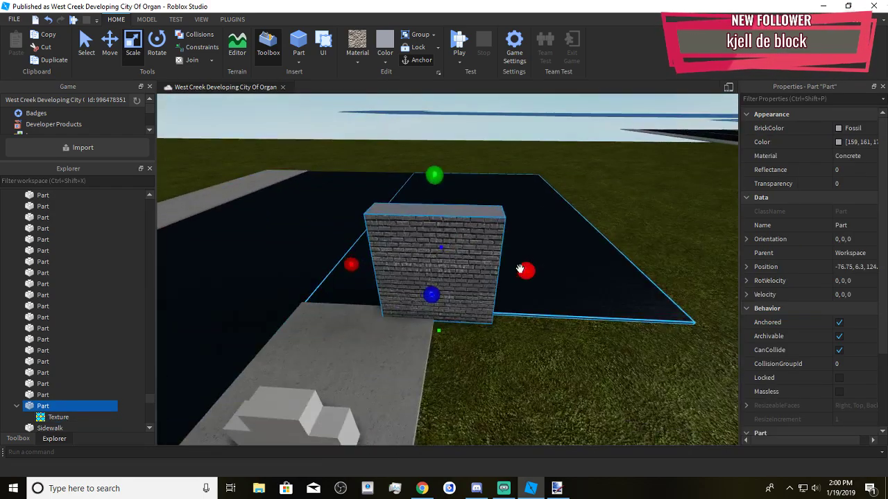
pyautogui.moveTo(521, 270); pyautogui.dragTo(676, 313)
pyautogui.click(553, 396)
pyautogui.scroll(4, 553, 396)
pyautogui.moveTo(553, 396); pyautogui.dragTo(552, 394, button='right')
pyautogui.scroll(-4, 552, 394)
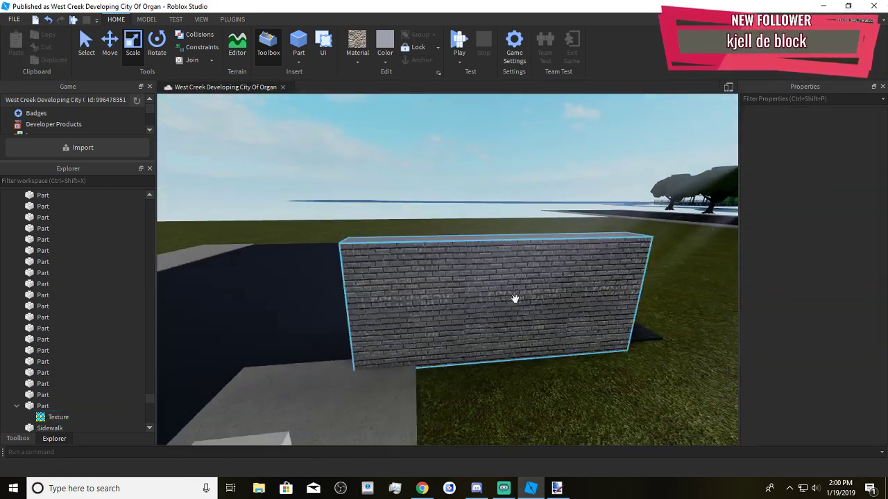
# Raise the height of the lengthened brick wall
pyautogui.click(515, 299)
pyautogui.moveTo(507, 207); pyautogui.dragTo(507, 158)
pyautogui.click(517, 339)
pyautogui.click(518, 341)
pyautogui.click(528, 398)
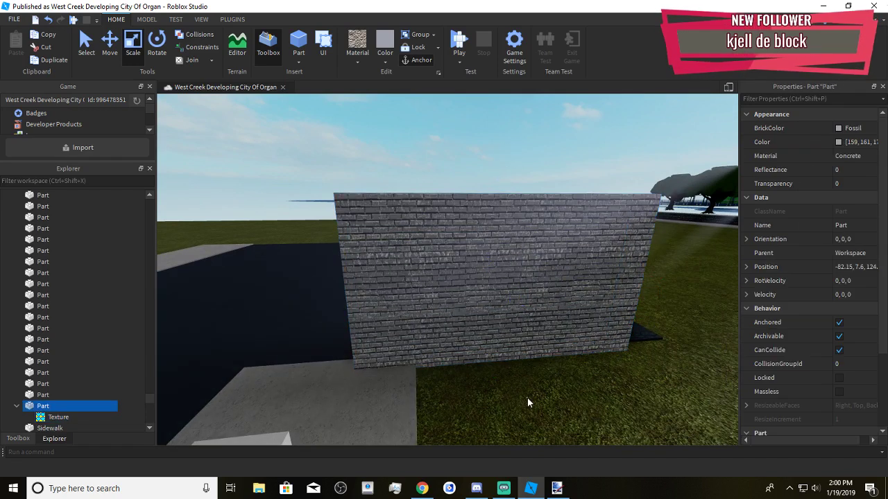
# Rotate the brick wall to an orientation of 0, -90, 0 and reposition it at the end of the sidewalk
pyautogui.moveTo(527, 397); pyautogui.dragTo(528, 400, button='right')
pyautogui.press('a')
pyautogui.click(562, 301)
pyautogui.moveTo(562, 301); pyautogui.dragTo(518, 271, button='right')
pyautogui.press('r')
pyautogui.moveTo(518, 272); pyautogui.dragTo(461, 244)
pyautogui.press('a')
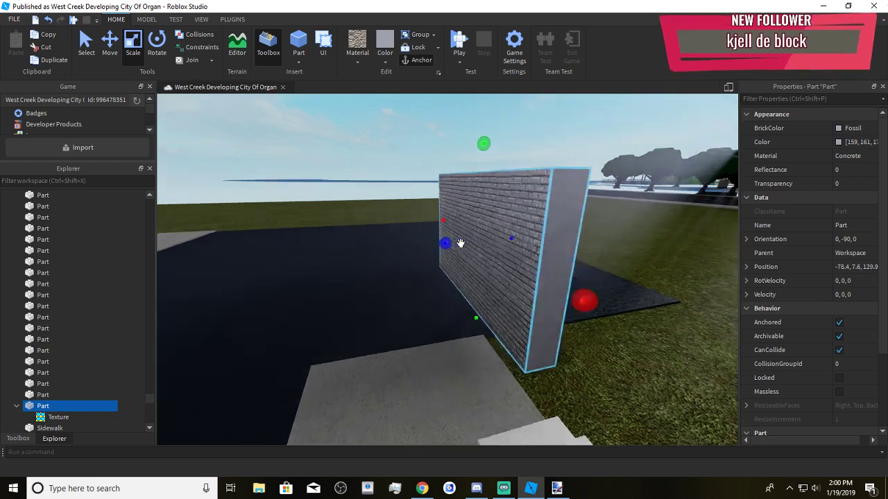
# Try Daisy orange as the brick wall's colour
pyautogui.moveTo(460, 244); pyautogui.dragTo(476, 212, button='right')
pyautogui.press('s')
pyautogui.press('d')
pyautogui.click(387, 63)
pyautogui.click(419, 166)
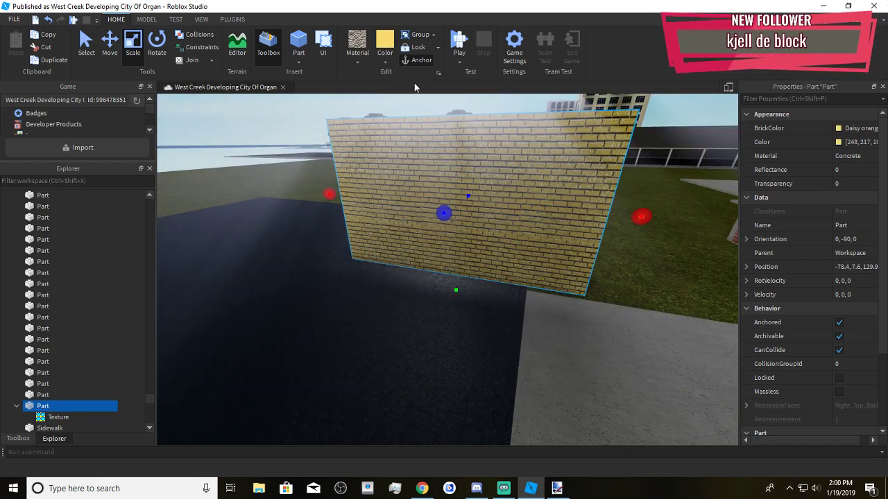
# Recolour the brick wall pale yellow and examine its textured face up close
pyautogui.click(385, 61)
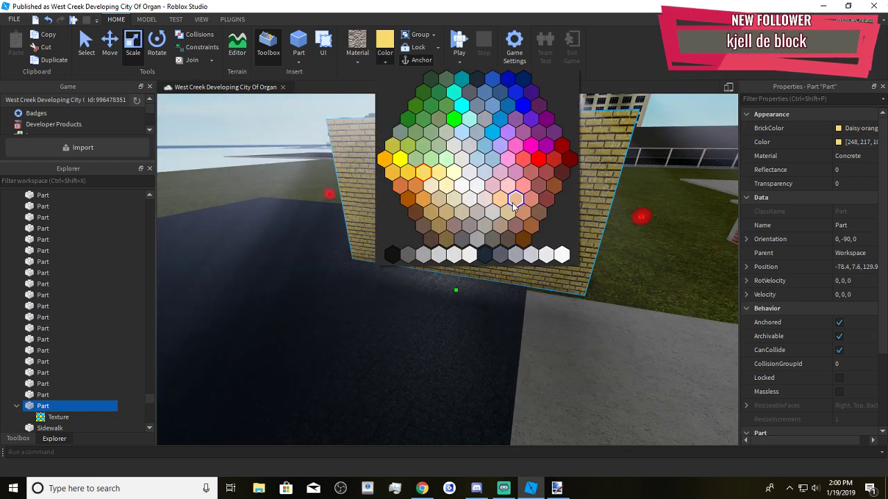
pyautogui.click(437, 187)
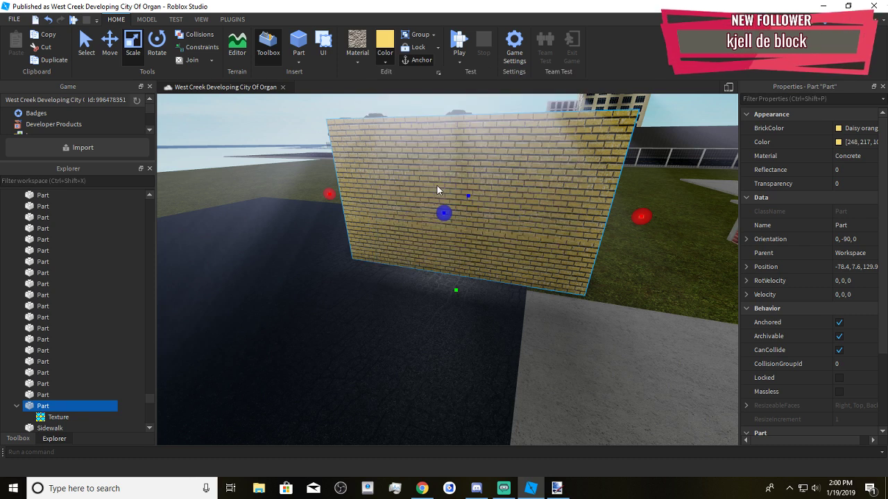
pyautogui.click(656, 271)
pyautogui.scroll(5, 655, 271)
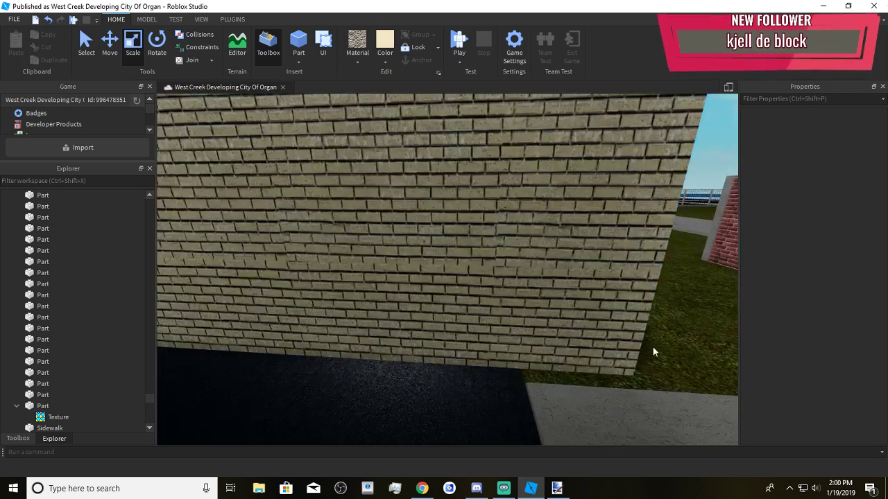
pyautogui.scroll(-5, 652, 352)
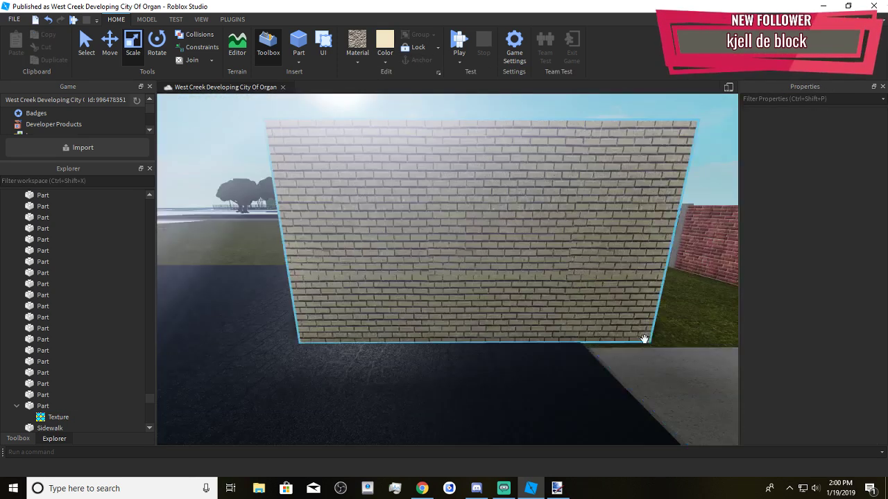
pyautogui.click(574, 312)
pyautogui.click(655, 358)
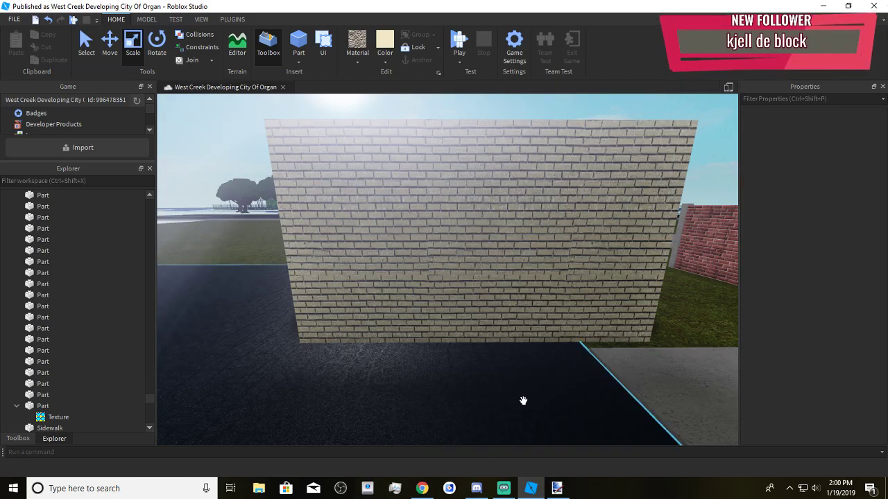
pyautogui.moveTo(523, 401); pyautogui.dragTo(519, 398, button='right')
# Duplicate the low red brick wall beside the sidewalk and shrink the copy in length and height to a small panel
pyautogui.click(454, 258)
pyautogui.moveTo(471, 327); pyautogui.dragTo(470, 326, button='right')
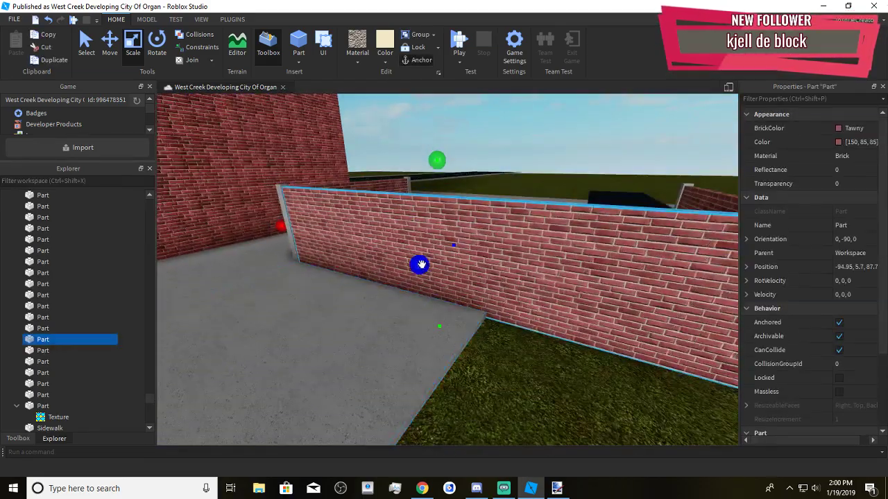
pyautogui.hotkey('ctrl', 'd')
pyautogui.moveTo(421, 264); pyautogui.dragTo(407, 275)
pyautogui.moveTo(421, 281); pyautogui.dragTo(422, 281, button='right')
pyautogui.moveTo(726, 279); pyautogui.dragTo(433, 254)
pyautogui.moveTo(363, 138); pyautogui.dragTo(368, 178)
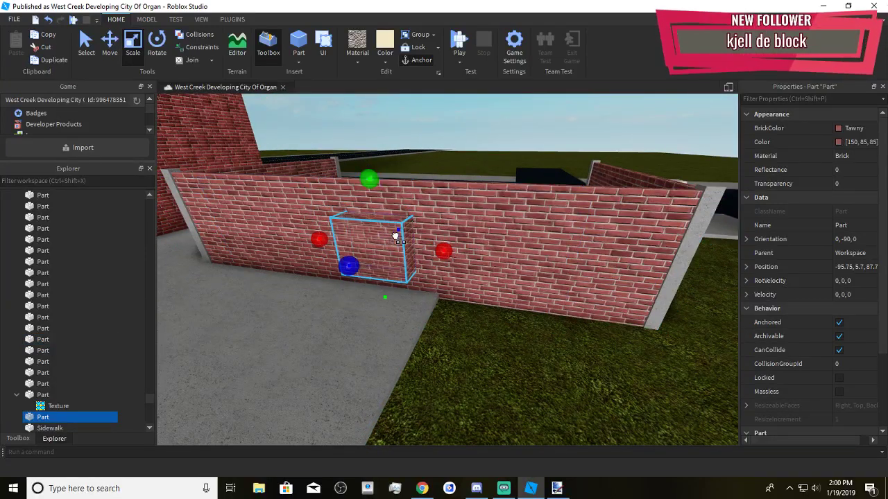
# Place the small brick panel on the low wall's face near the sidewalk and set its transparency to 1
pyautogui.moveTo(396, 237); pyautogui.dragTo(383, 241)
pyautogui.moveTo(501, 357); pyautogui.dragTo(501, 356, button='right')
pyautogui.moveTo(489, 289); pyautogui.dragTo(503, 280)
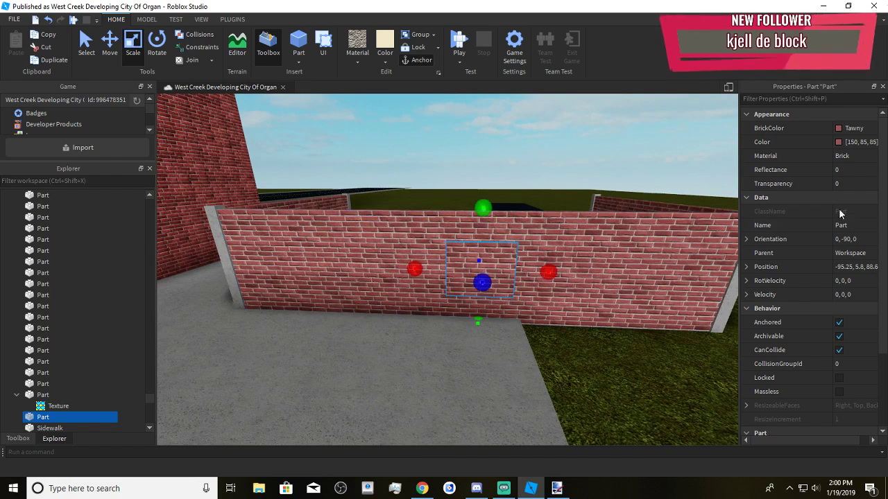
pyautogui.click(843, 185)
pyautogui.write('1')
pyautogui.press('Return')
# Search the Toolbox images for "Graffiti"
pyautogui.moveTo(598, 392); pyautogui.dragTo(598, 392, button='right')
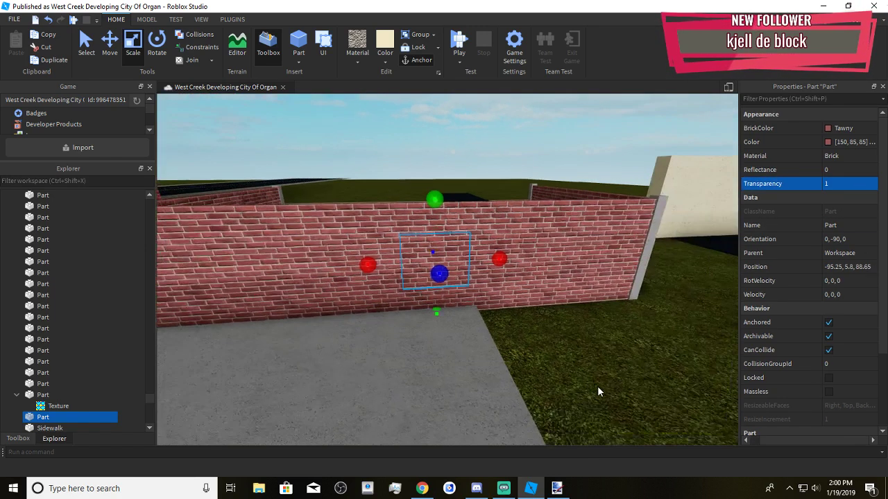
pyautogui.press('w')
pyautogui.click(21, 438)
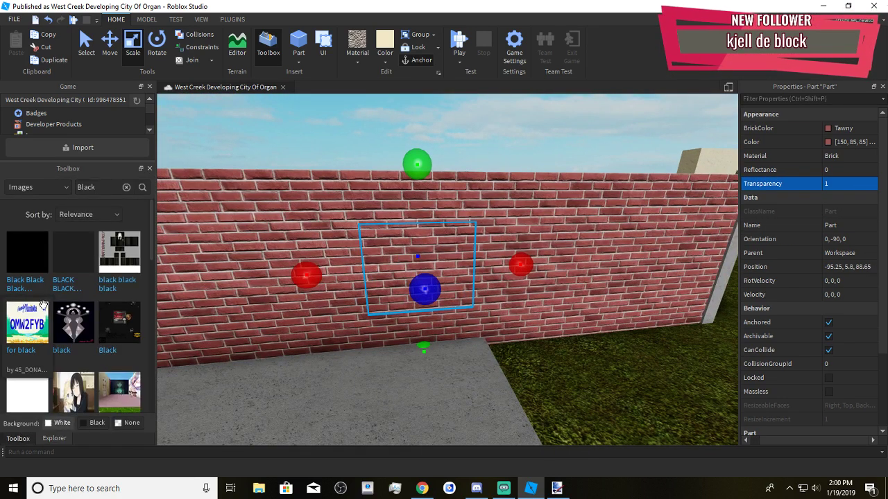
pyautogui.click(127, 188)
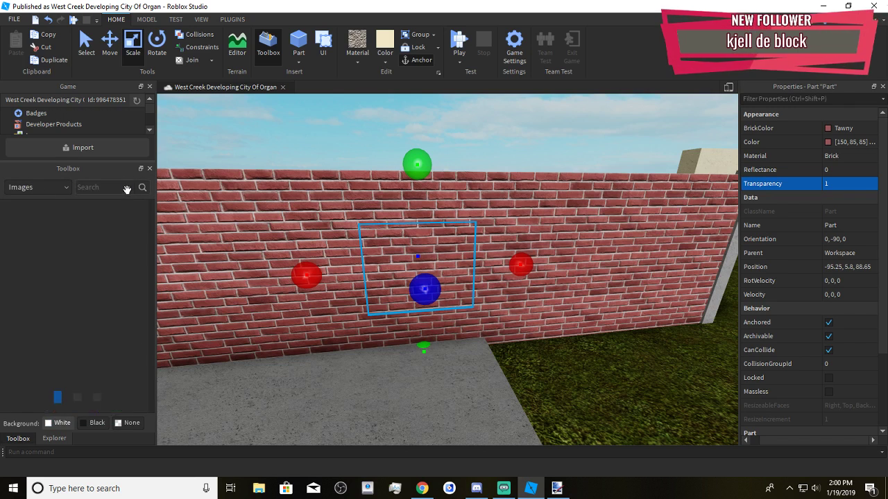
pyautogui.write('Gra')
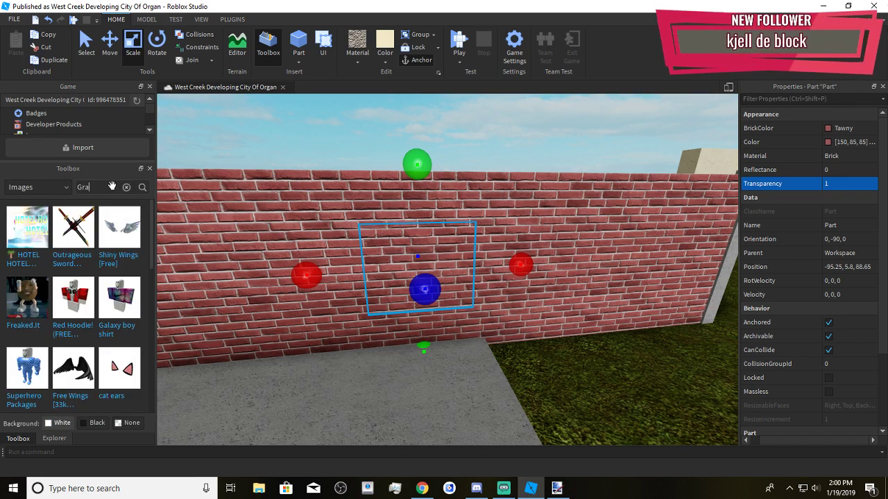
pyautogui.write('ffiti')
pyautogui.press('Return')
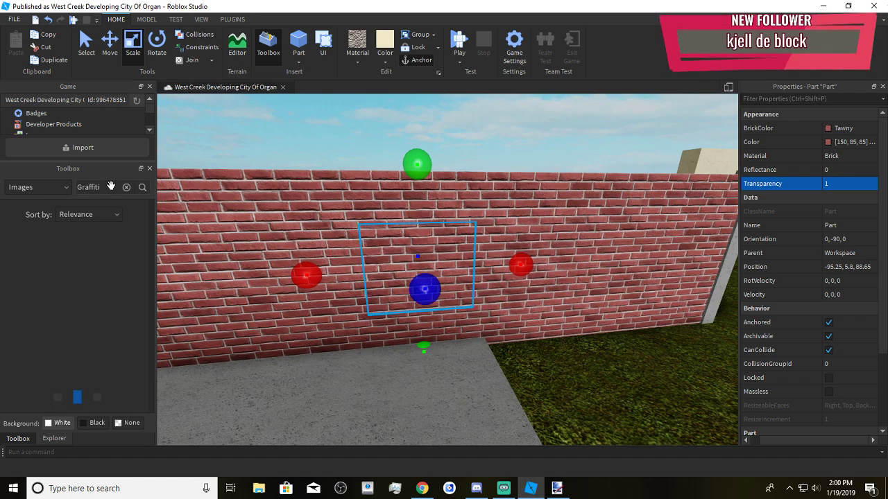
# Look through the graffiti image results for a design suited to the transparent panel
pyautogui.scroll(2, 418, 353)
pyautogui.moveTo(419, 353); pyautogui.dragTo(455, 414, button='right')
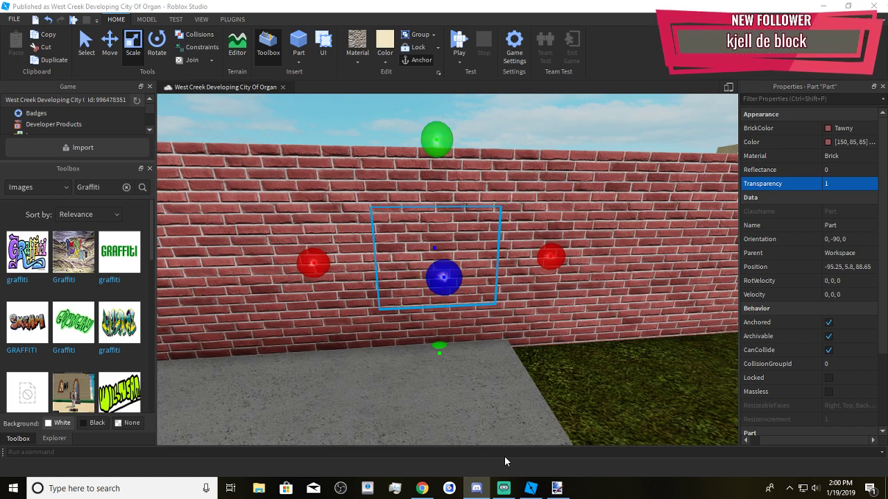
pyautogui.press('XF86AudioLowerVolume')
pyautogui.press('XF86AudioLowerVolume')
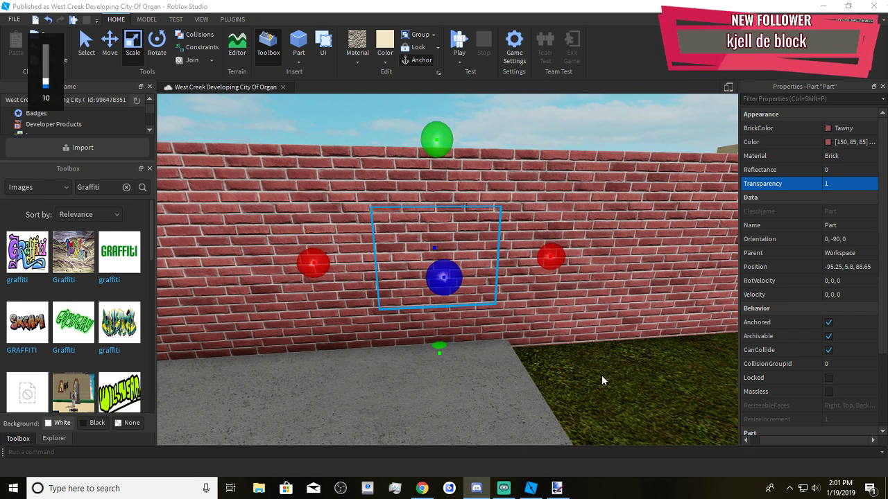
pyautogui.scroll(5, 602, 376)
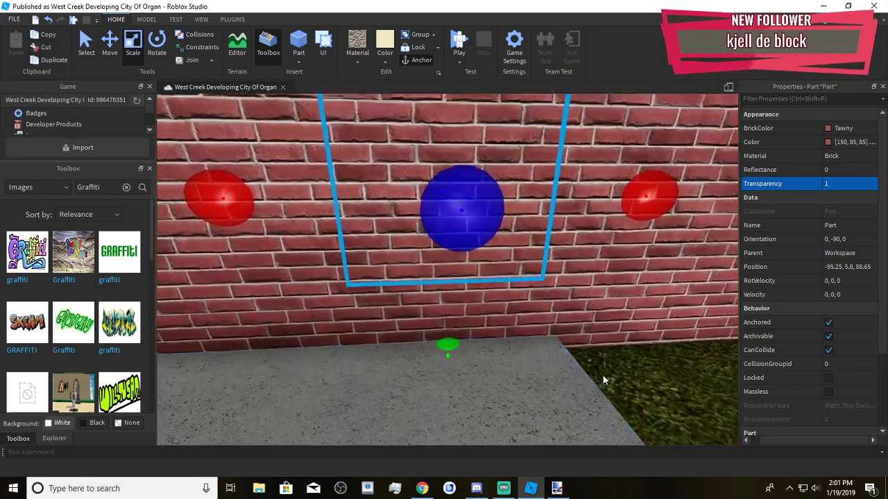
pyautogui.scroll(-4, 602, 376)
pyautogui.scroll(4, 602, 376)
pyautogui.scroll(-5, 603, 375)
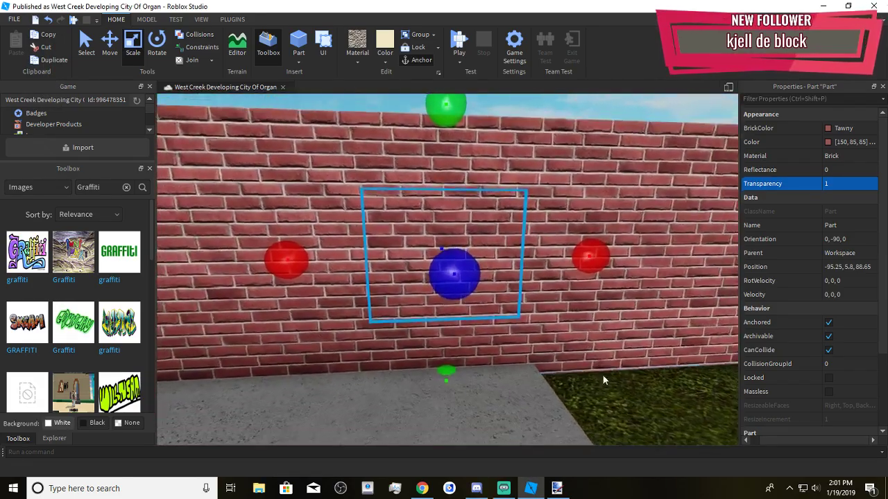
pyautogui.scroll(-1, 100, 313)
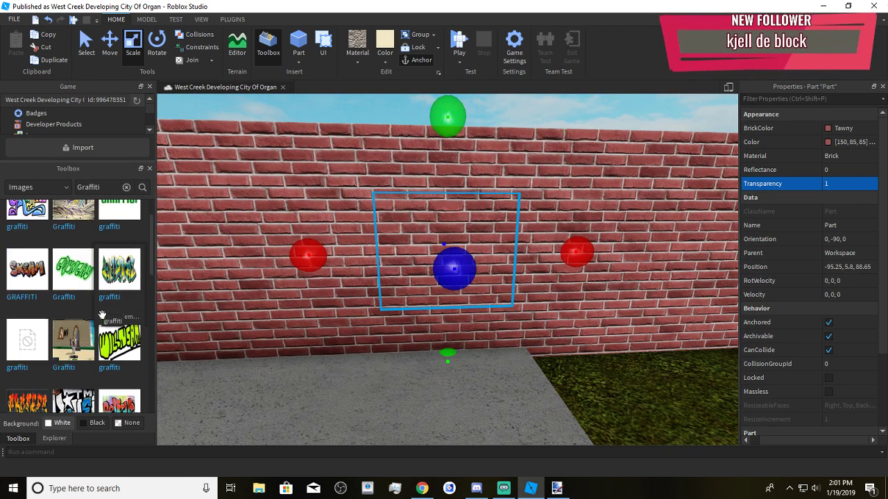
pyautogui.scroll(-1, 102, 319)
pyautogui.scroll(-3, 102, 319)
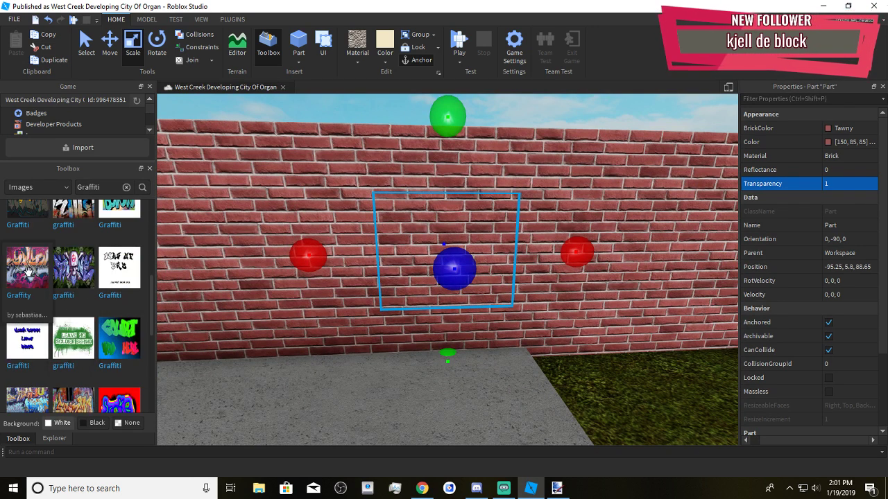
# Try the GRAFFITI image on the transparent panel and undo its placement
pyautogui.scroll(4, 84, 289)
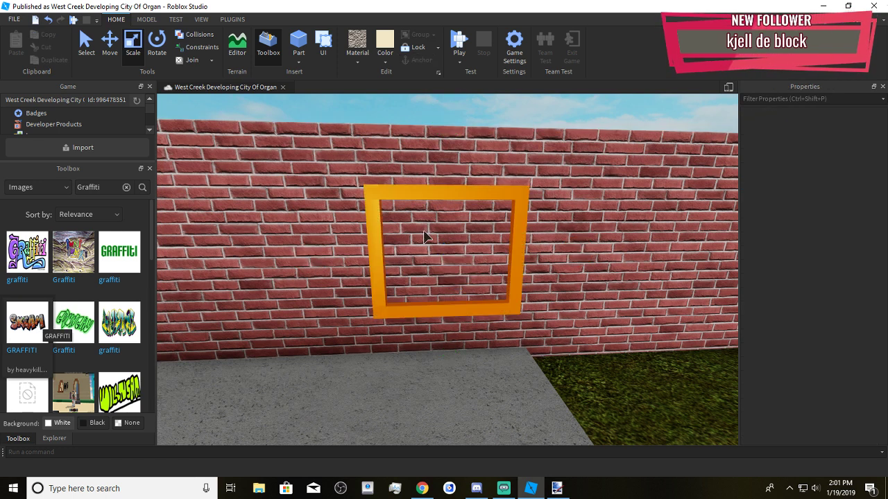
pyautogui.click(424, 235)
pyautogui.hotkey('ctrl', 'z')
# Refine the image search to "Graffiti transparent"
pyautogui.moveTo(191, 363); pyautogui.dragTo(102, 210)
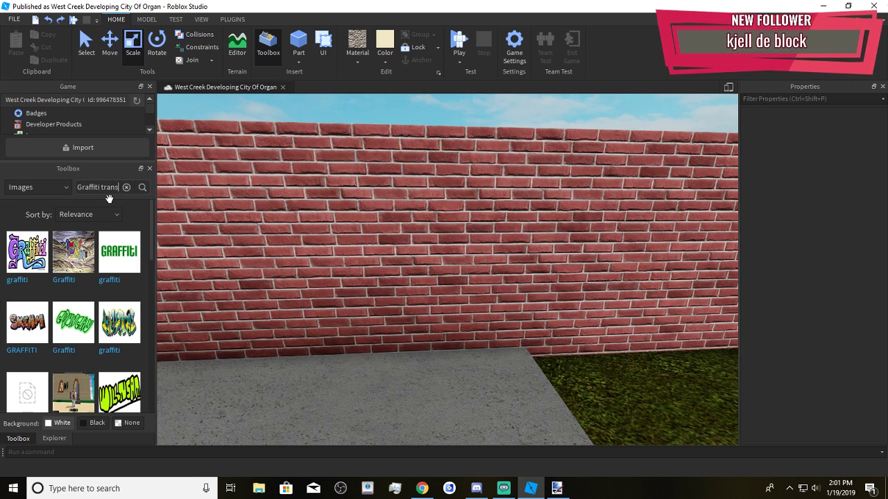
pyautogui.write('t')
pyautogui.press('Return')
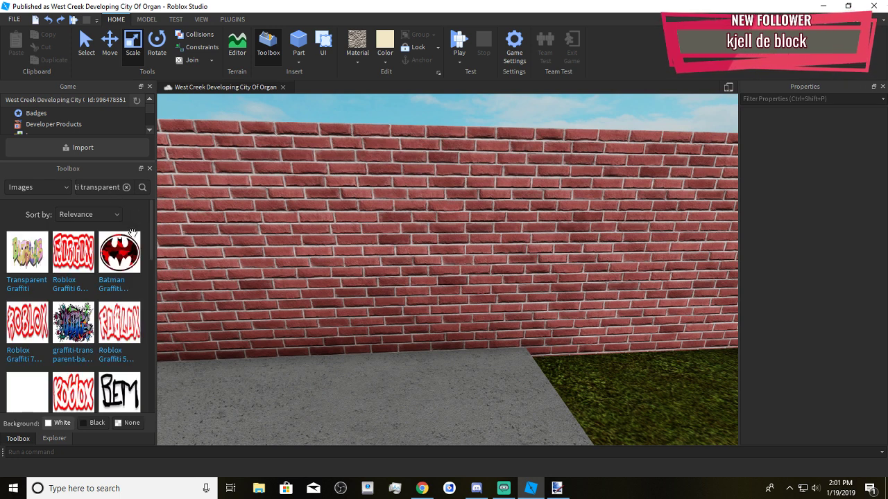
# Apply the COPE Graffiti [Transparent] image to the front of the transparent panel on the low brick wall
pyautogui.scroll(-5, 123, 271)
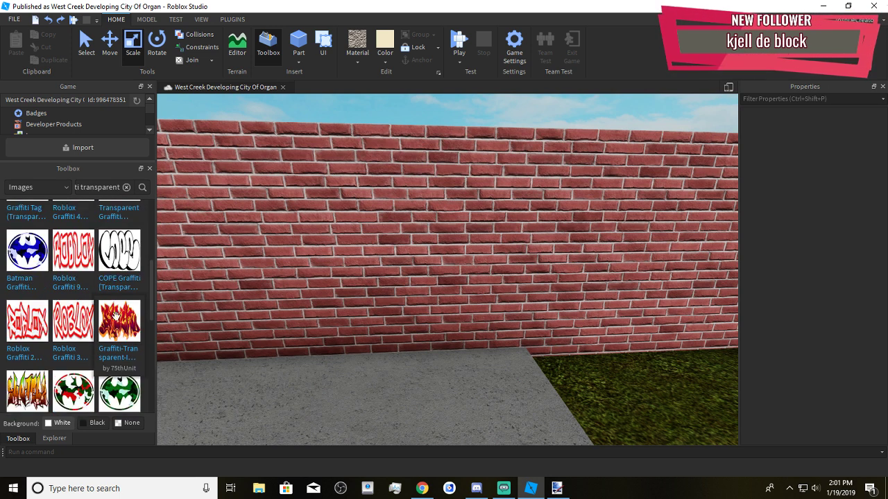
pyautogui.moveTo(28, 254); pyautogui.dragTo(118, 260)
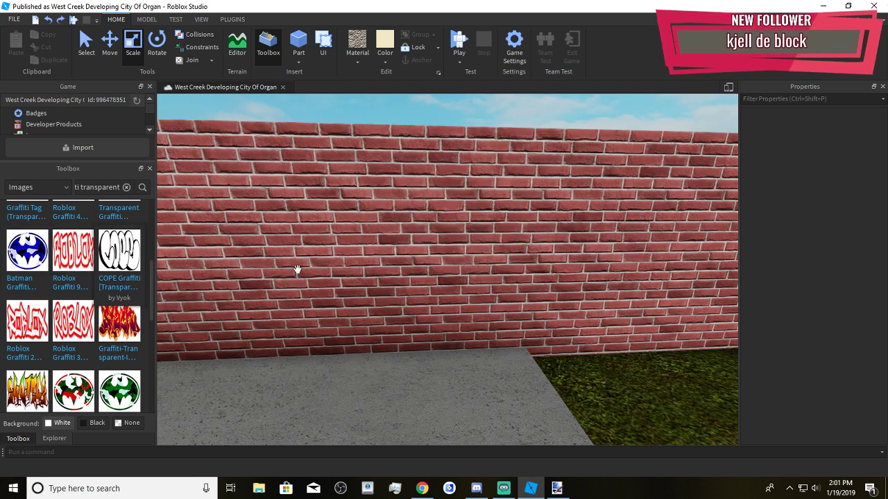
pyautogui.moveTo(297, 269); pyautogui.dragTo(449, 251)
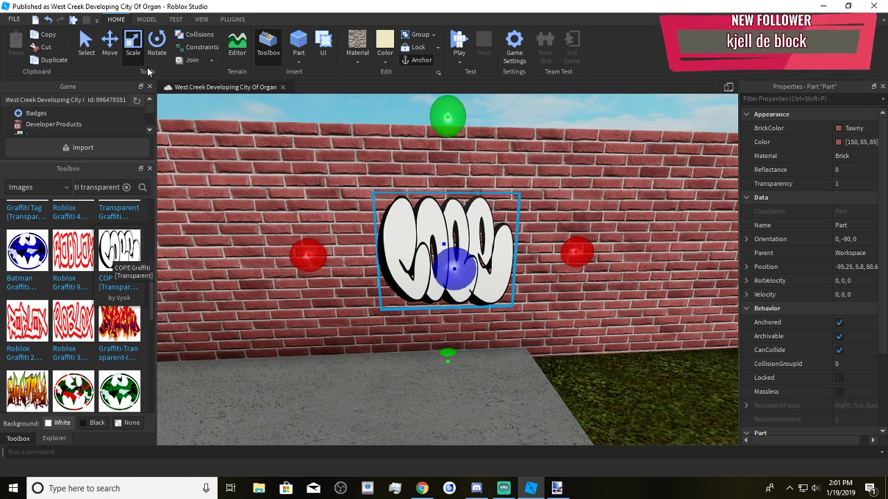
# Set the rotation snap to 15° and tilt the COPE graffiti panel to an orientation of 0, -90, -15
pyautogui.click(156, 45)
pyautogui.moveTo(460, 115); pyautogui.dragTo(525, 143)
pyautogui.click(146, 20)
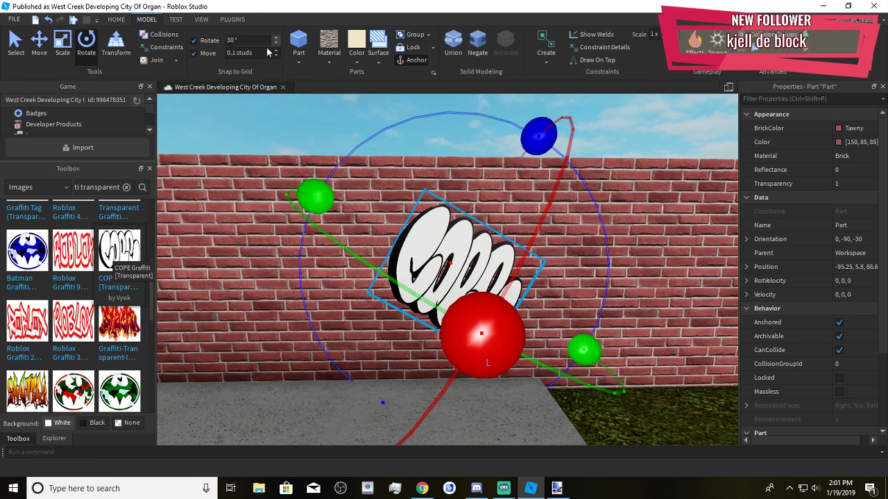
pyautogui.moveTo(538, 137); pyautogui.dragTo(483, 121)
# Set the move snap to 0 studs and shift the COPE graffiti panel closer against the low brick wall's face
pyautogui.press('w')
pyautogui.moveTo(484, 122); pyautogui.dragTo(477, 124, button='right')
pyautogui.press('d')
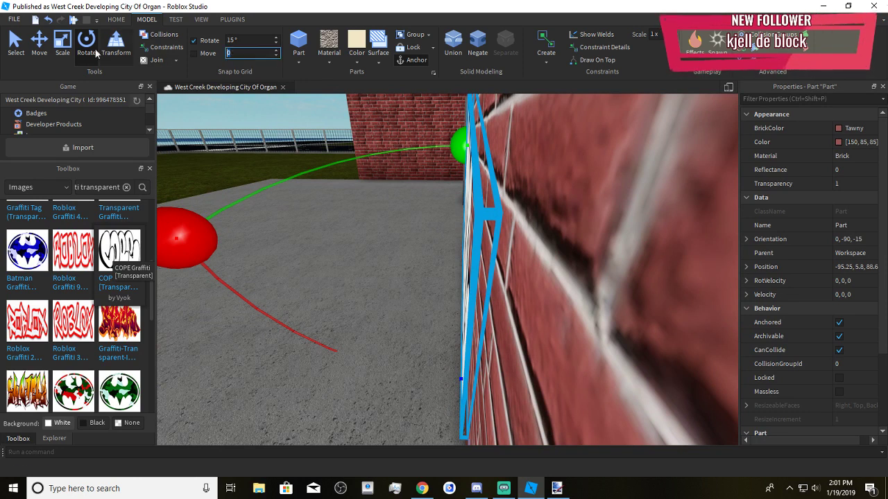
pyautogui.click(42, 52)
pyautogui.moveTo(326, 232); pyautogui.dragTo(329, 232, button='right')
pyautogui.moveTo(333, 244); pyautogui.dragTo(341, 249)
pyautogui.click(494, 281)
pyautogui.moveTo(494, 281); pyautogui.dragTo(478, 282, button='right')
pyautogui.press('s')
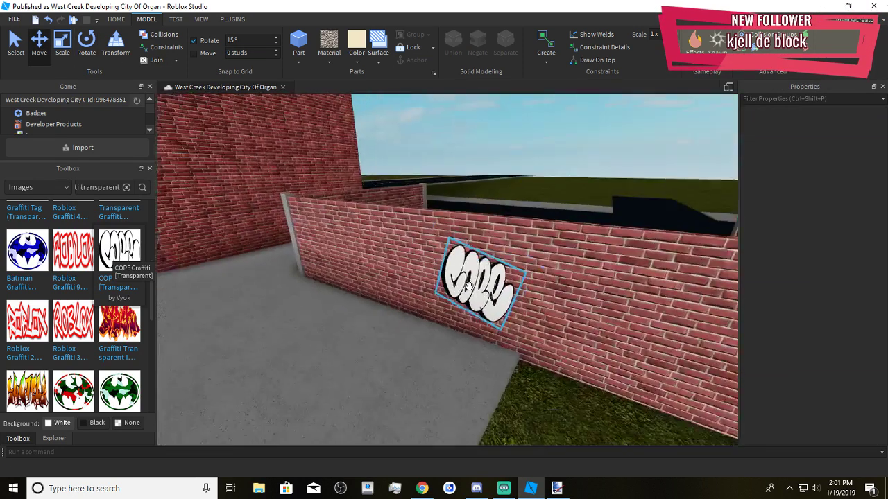
# Duplicate the COPE graffiti panel and place the copy upright on the tall brick building's wall at orientation 0, 0, 0
pyautogui.click(472, 282)
pyautogui.moveTo(504, 347); pyautogui.dragTo(504, 348, button='right')
pyautogui.press('w')
pyautogui.press('s')
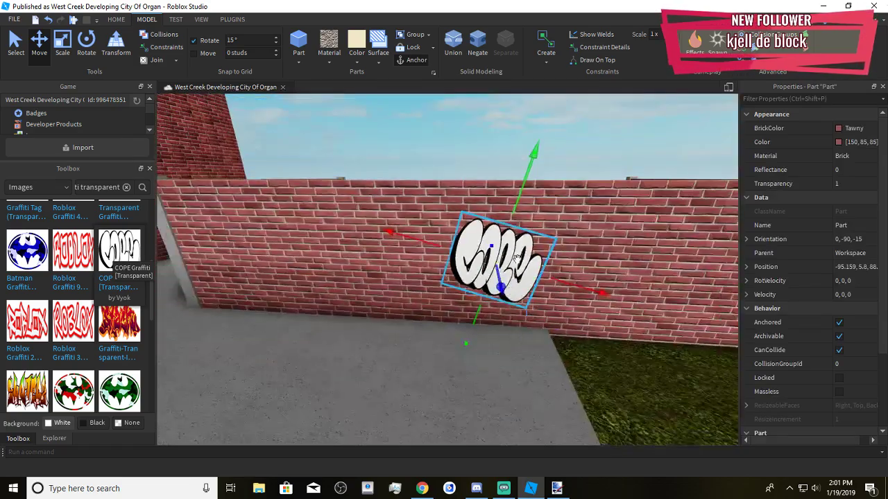
pyautogui.hotkey('ctrl', 'd')
pyautogui.moveTo(479, 287); pyautogui.dragTo(415, 305)
pyautogui.moveTo(450, 303); pyautogui.dragTo(415, 305, button='right')
pyautogui.moveTo(415, 306); pyautogui.dragTo(415, 307)
pyautogui.moveTo(415, 306); pyautogui.dragTo(415, 307, button='right')
pyautogui.press('t')
pyautogui.moveTo(414, 307); pyautogui.dragTo(422, 360)
pyautogui.press('t')
pyautogui.press('r')
# Delete the COPE graffiti image from the copied panel on the tall building's wall
pyautogui.click(55, 439)
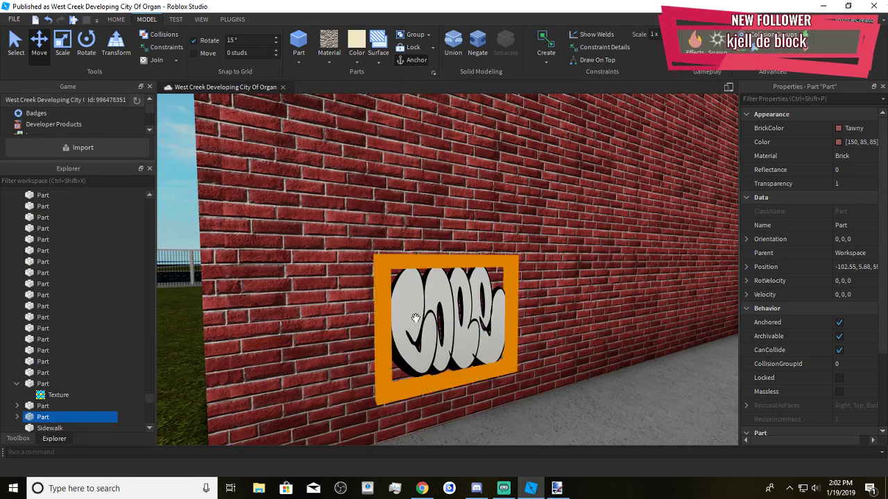
pyautogui.click(416, 319)
pyautogui.press('Delete')
# Apply the black, blue and purple splatter Graffiti image to the copied panel on the tall brick wall
pyautogui.click(24, 440)
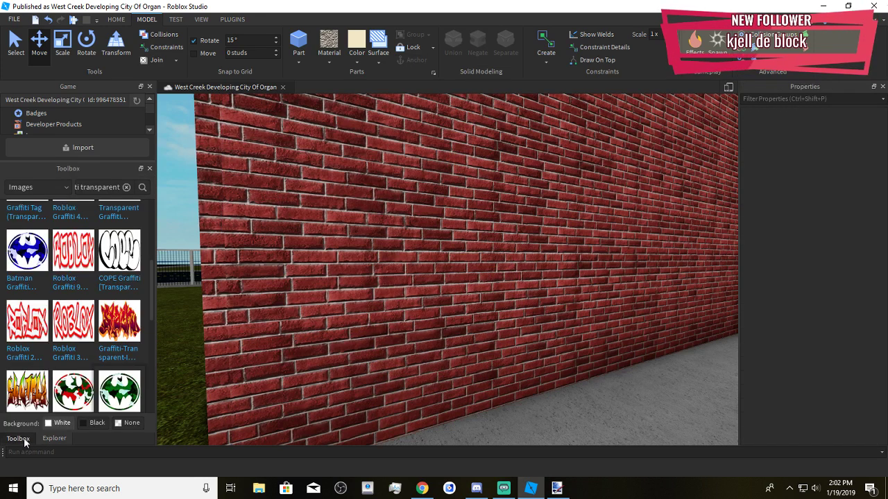
pyautogui.scroll(-2, 50, 377)
pyautogui.scroll(-3, 58, 357)
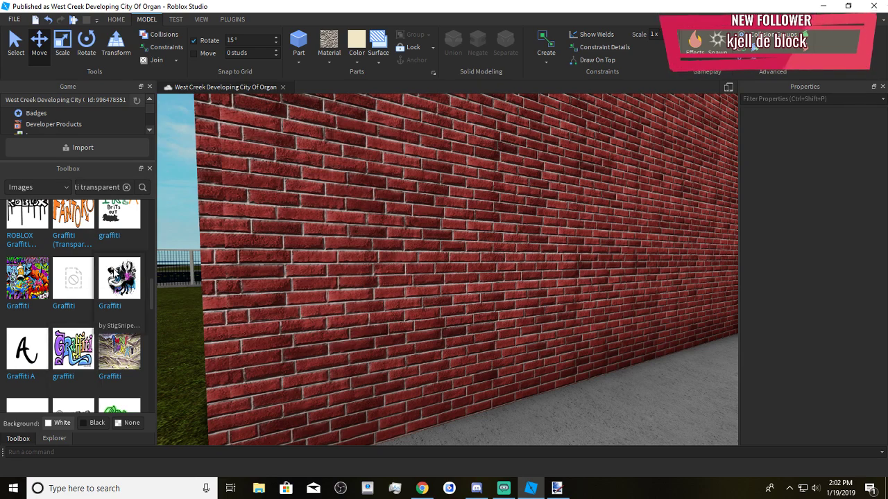
pyautogui.moveTo(405, 278); pyautogui.dragTo(431, 278)
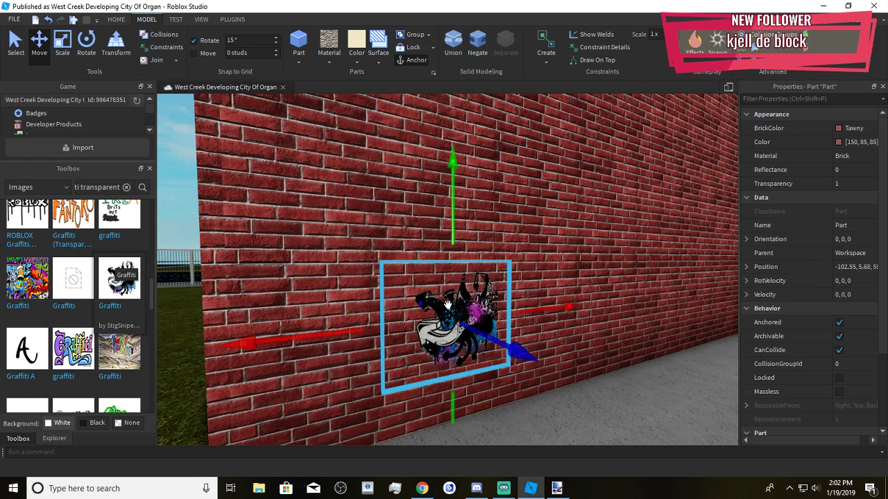
# Reposition the splatter graffiti panel slightly higher on the tall brick wall
pyautogui.moveTo(402, 256); pyautogui.dragTo(516, 241, button='right')
pyautogui.press('a')
pyautogui.moveTo(516, 241); pyautogui.dragTo(511, 243)
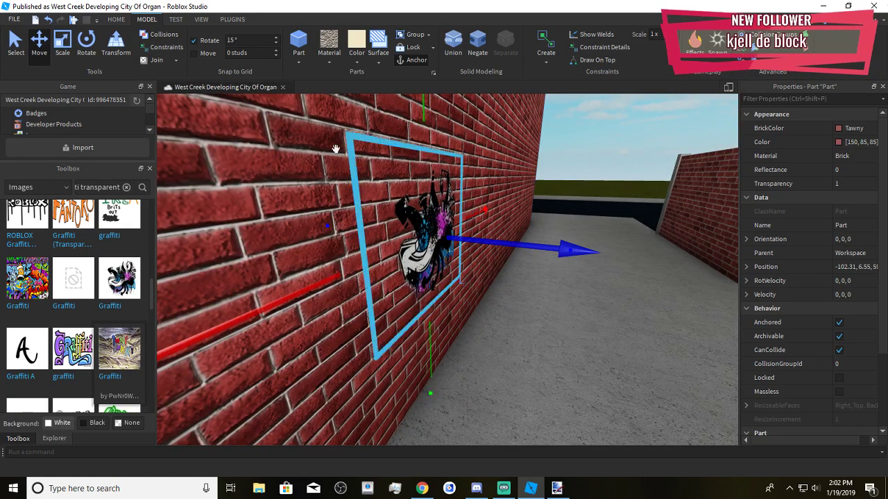
# Enlarge the splatter graffiti panel in height and width across the tall brick wall
pyautogui.click(87, 50)
pyautogui.click(64, 51)
pyautogui.moveTo(451, 217); pyautogui.dragTo(419, 199, button='right')
pyautogui.press('s')
pyautogui.press('d')
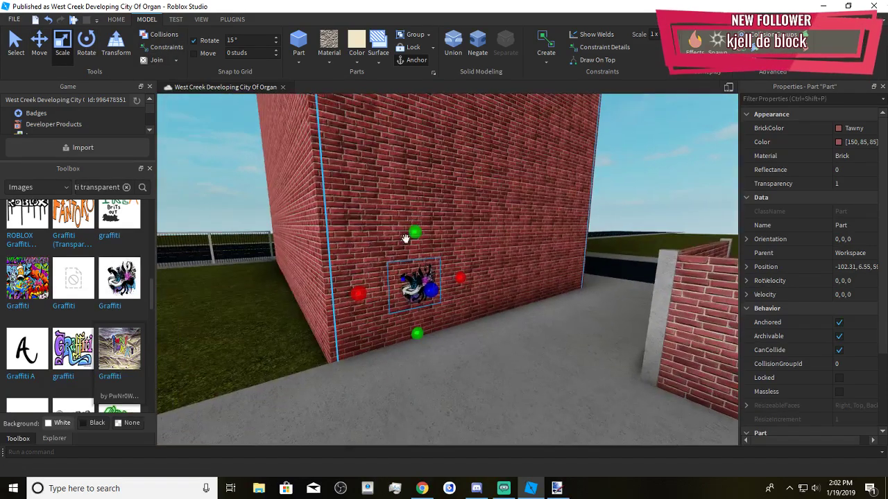
pyautogui.moveTo(414, 232); pyautogui.dragTo(434, 175)
pyautogui.moveTo(476, 287); pyautogui.dragTo(571, 301)
# Tilt the enlarged splatter graffiti panel counterclockwise on the tall brick wall and deselect it
pyautogui.scroll(4, 573, 303)
pyautogui.scroll(-5, 573, 305)
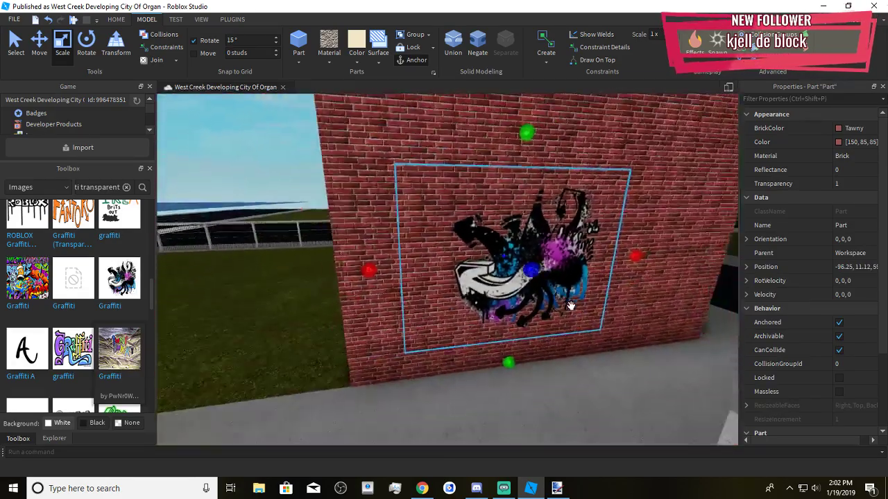
pyautogui.hotkey('ctrl', '4')
pyautogui.scroll(4, 536, 205)
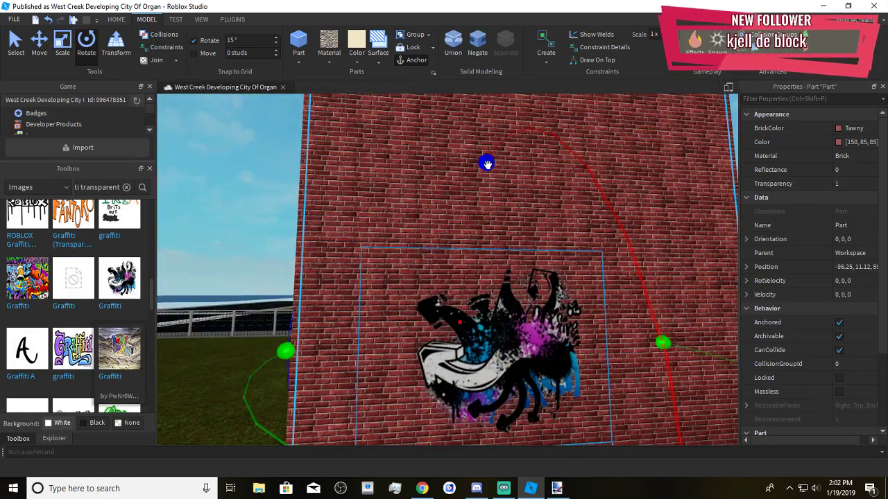
pyautogui.moveTo(484, 158); pyautogui.dragTo(354, 192)
pyautogui.scroll(-4, 452, 272)
pyautogui.click(242, 337)
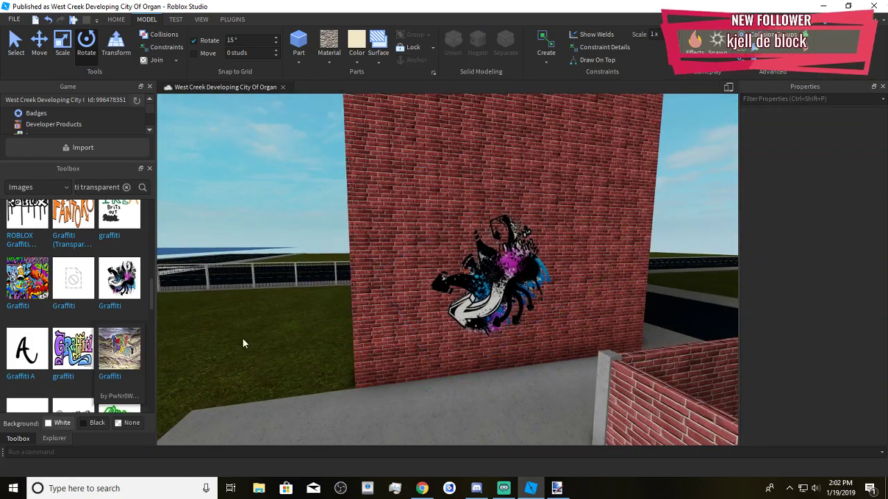
# Move a copy of the splatter graffiti panel onto the adjoining wide side of the tall brick wall
pyautogui.scroll(-5, 398, 340)
pyautogui.scroll(3, 401, 339)
pyautogui.scroll(6, 400, 338)
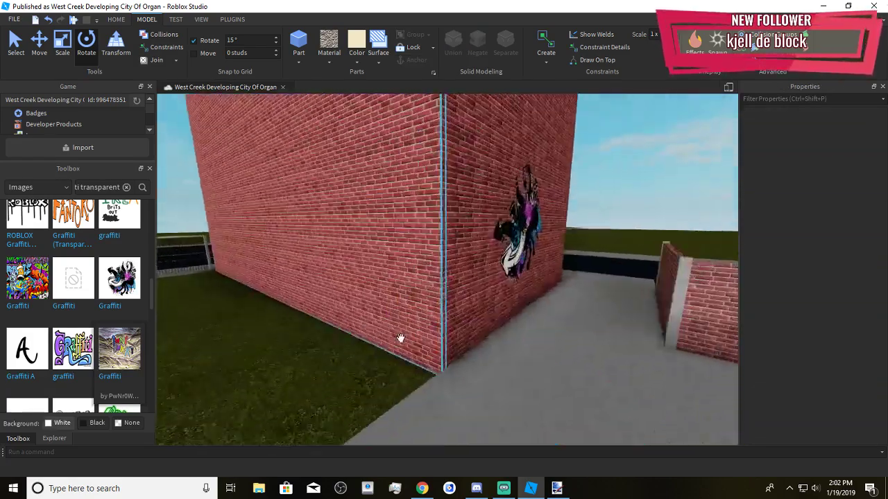
pyautogui.scroll(-4, 90, 349)
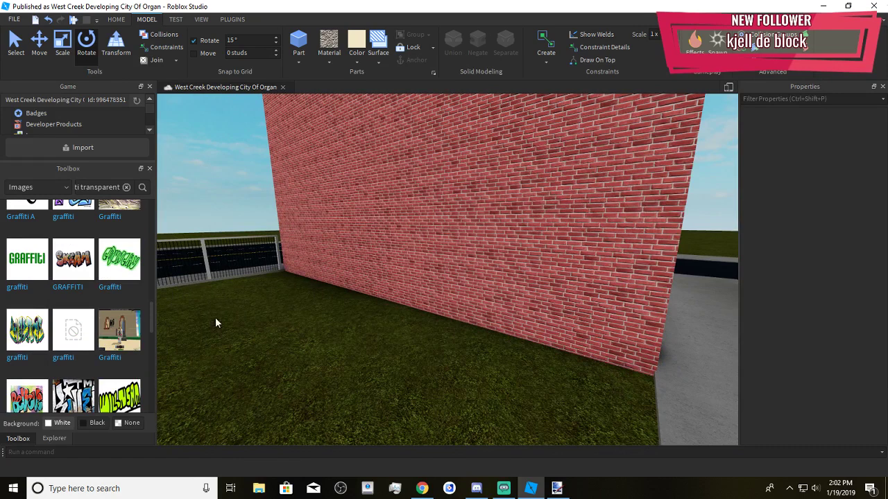
pyautogui.press('d')
pyautogui.press('d')
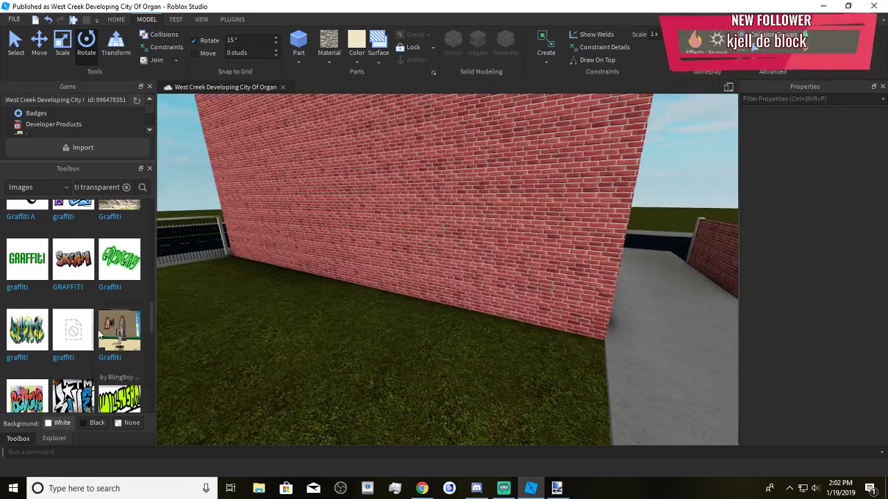
pyautogui.moveTo(371, 316); pyautogui.dragTo(346, 315, button='right')
pyautogui.click(476, 281)
pyautogui.press('a')
pyautogui.press('a')
pyautogui.moveTo(475, 281); pyautogui.dragTo(496, 211)
# Rotate the copied splatter panel flat against the wide brick wall and adjust its position near the wall's corner
pyautogui.hotkey('ctrl', 't')
pyautogui.hotkey('ctrl', 't')
pyautogui.hotkey('ctrl', 't')
pyautogui.press('a')
pyautogui.moveTo(424, 339); pyautogui.dragTo(464, 339, button='right')
pyautogui.moveTo(487, 221); pyautogui.dragTo(489, 226)
# Try replacing the splatter image on the copied panel with the rainbow Graffiti image and undo the replacement
pyautogui.press('Delete')
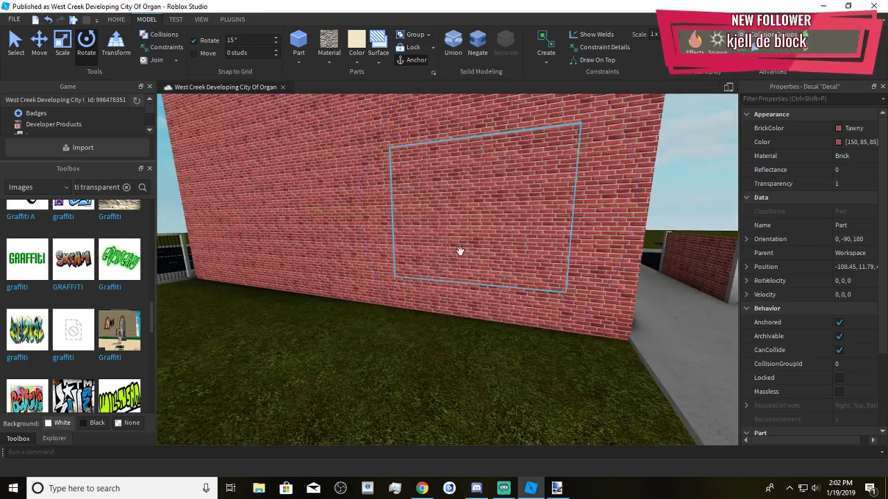
pyautogui.scroll(-3, 120, 358)
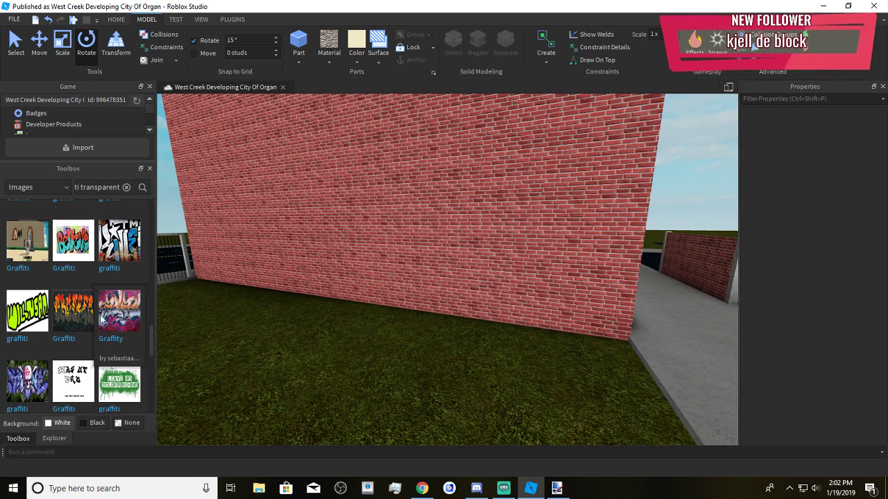
pyautogui.scroll(-3, 78, 317)
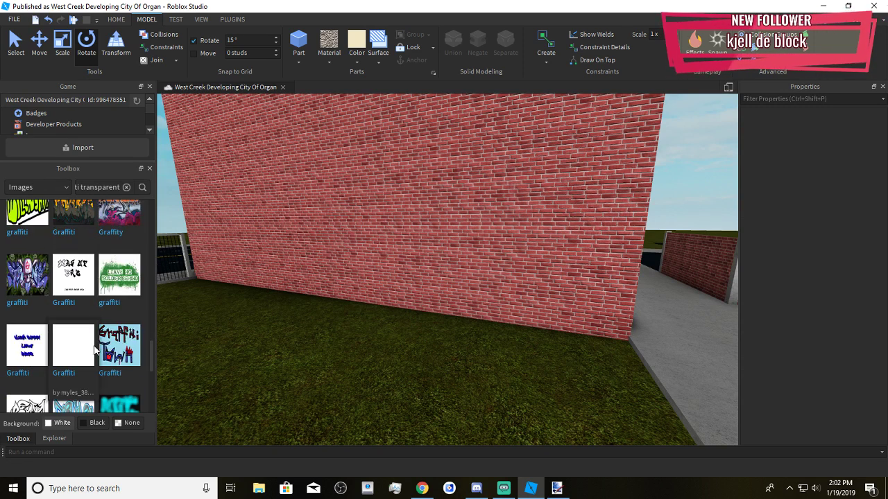
pyautogui.scroll(-2, 119, 292)
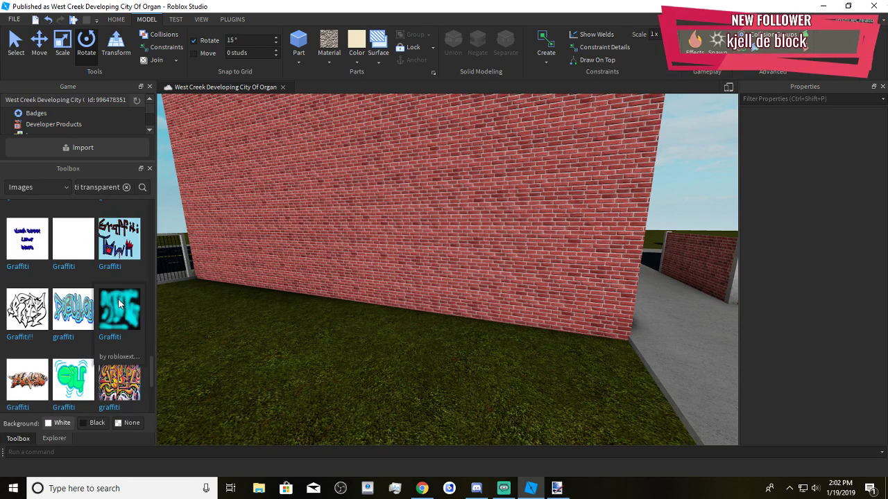
pyautogui.scroll(-2, 111, 312)
pyautogui.scroll(-2, 41, 291)
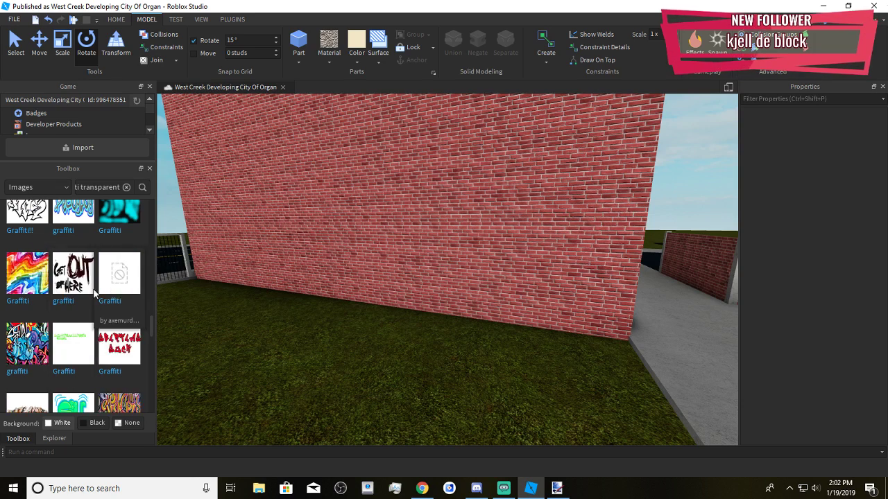
pyautogui.moveTo(300, 234); pyautogui.dragTo(423, 210)
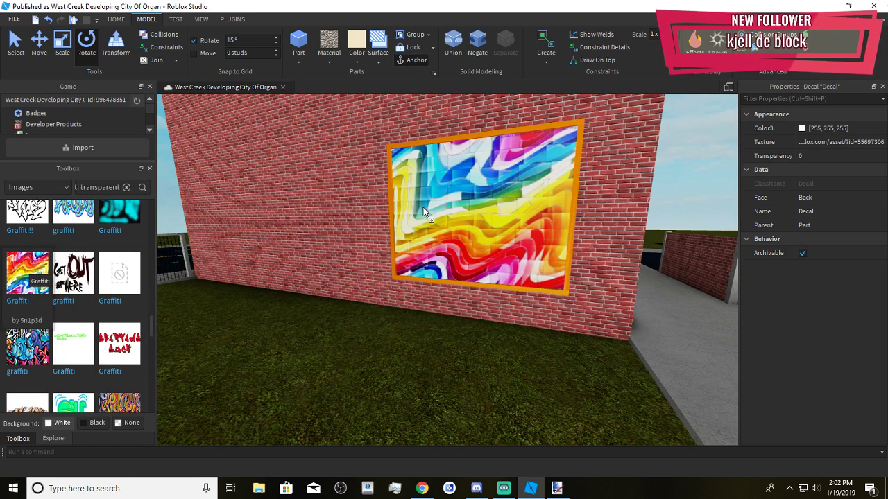
pyautogui.hotkey('ctrl', 'z')
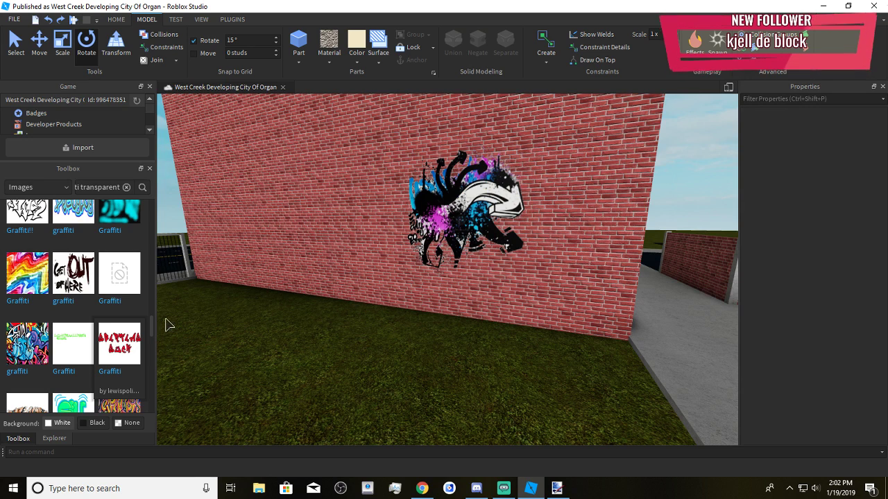
# Delete the splatter graffiti image from the copied panel on the wide brick wall
pyautogui.press('d')
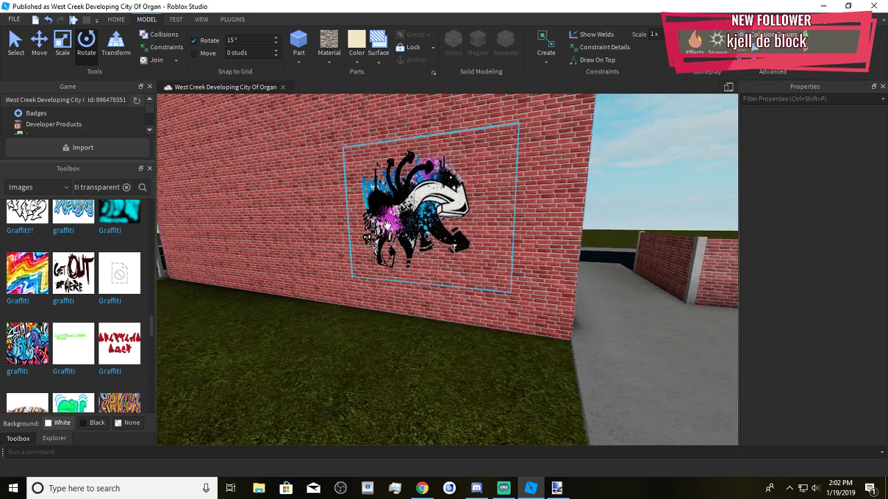
pyautogui.press('d')
pyautogui.press('a')
pyautogui.click(380, 224)
pyautogui.click(372, 228)
pyautogui.press('Delete')
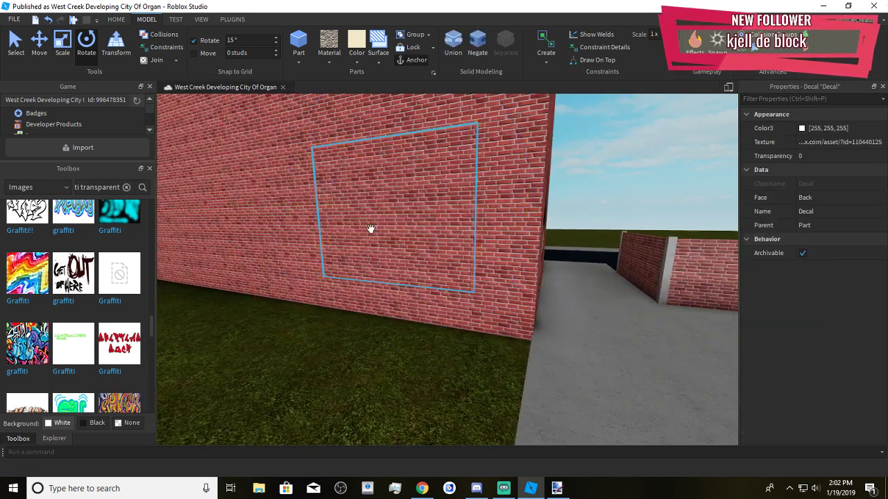
pyautogui.press('Delete')
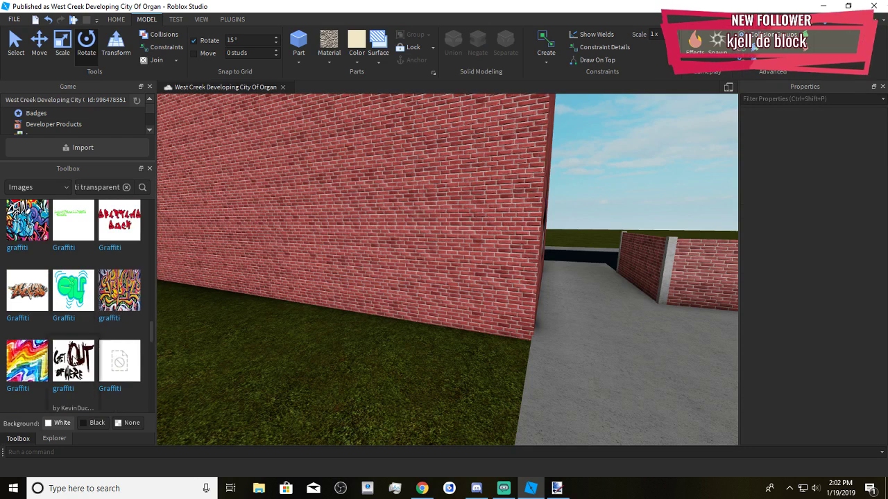
# Undo a trial of the "Get Out of Here" image on the panel and turn the blank panel upright to orientation 0, -90, 0
pyautogui.moveTo(333, 229); pyautogui.dragTo(405, 239)
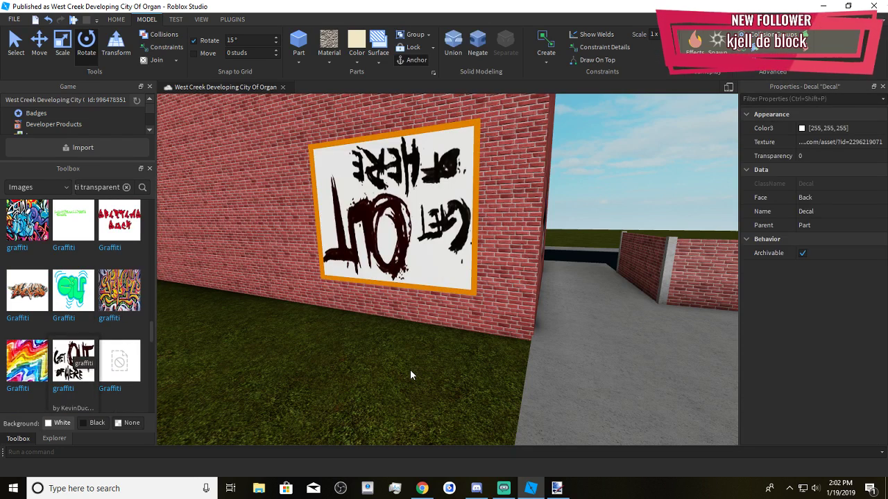
pyautogui.hotkey('ctrl', 'z')
pyautogui.click(378, 250)
pyautogui.moveTo(388, 225); pyautogui.dragTo(397, 233)
# Apply the green and purple "Impact" graffiti image to the blank panel on the wide brick wall
pyautogui.scroll(-3, 88, 334)
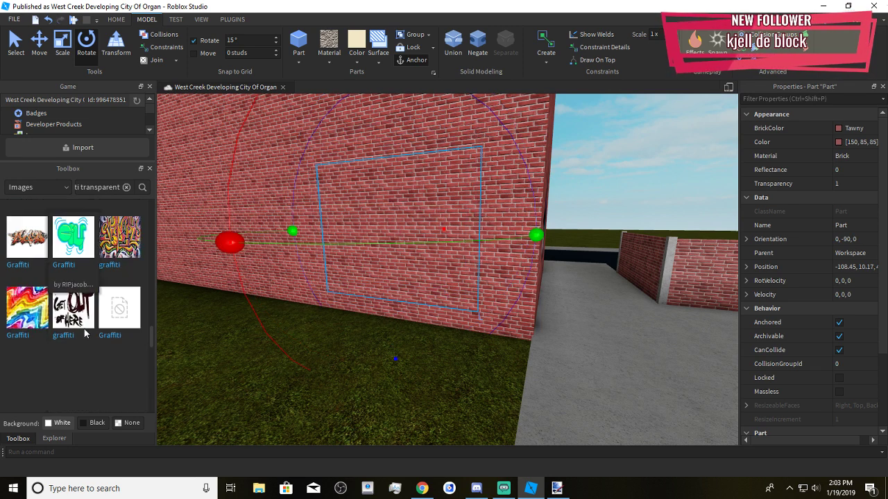
pyautogui.scroll(1, 87, 333)
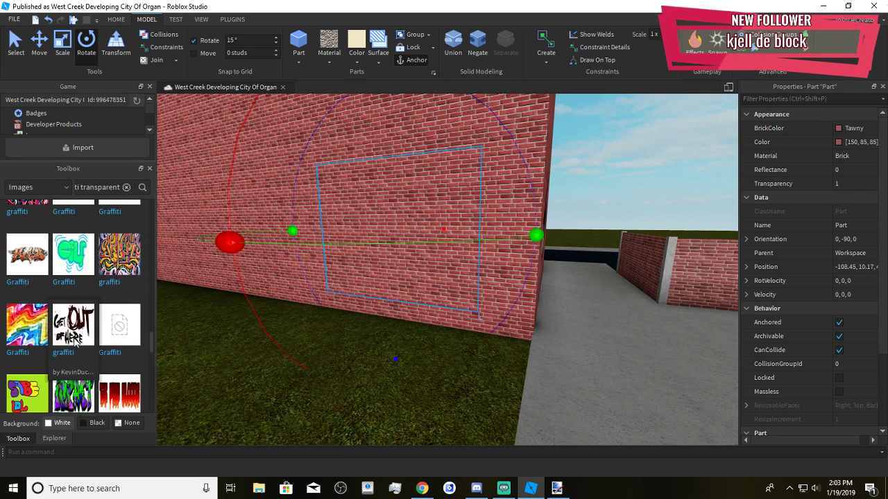
pyautogui.scroll(-2, 80, 340)
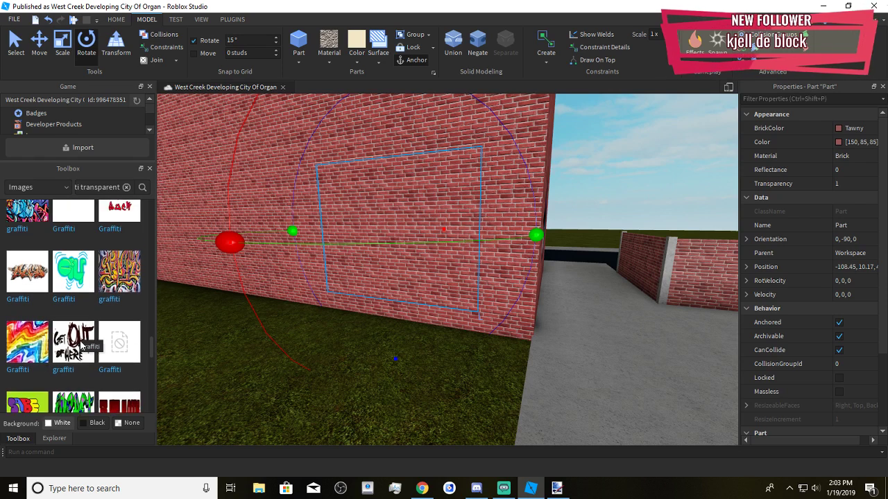
pyautogui.moveTo(411, 259); pyautogui.dragTo(447, 233)
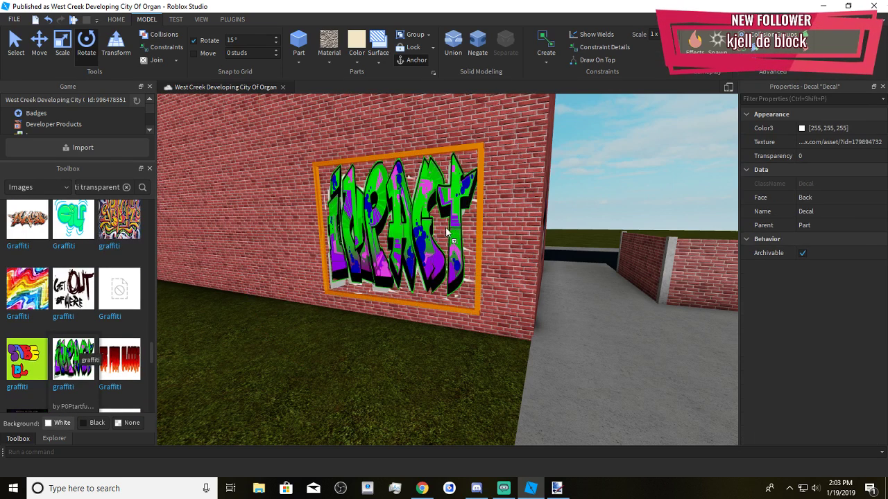
pyautogui.click(375, 396)
# Stretch the Impact graffiti panel to about twice its width along the brick wall and deselect it
pyautogui.press('a')
pyautogui.moveTo(375, 396); pyautogui.dragTo(408, 319, button='right')
pyautogui.click(464, 218)
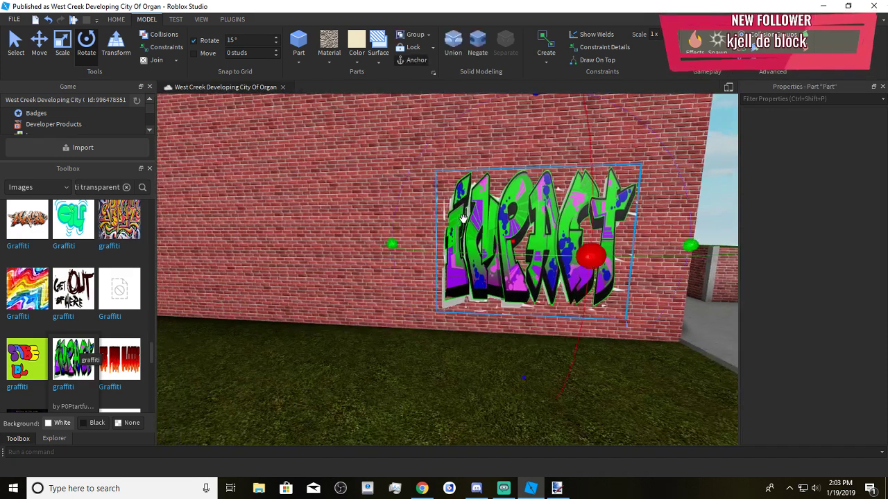
pyautogui.hotkey('ctrl', '3')
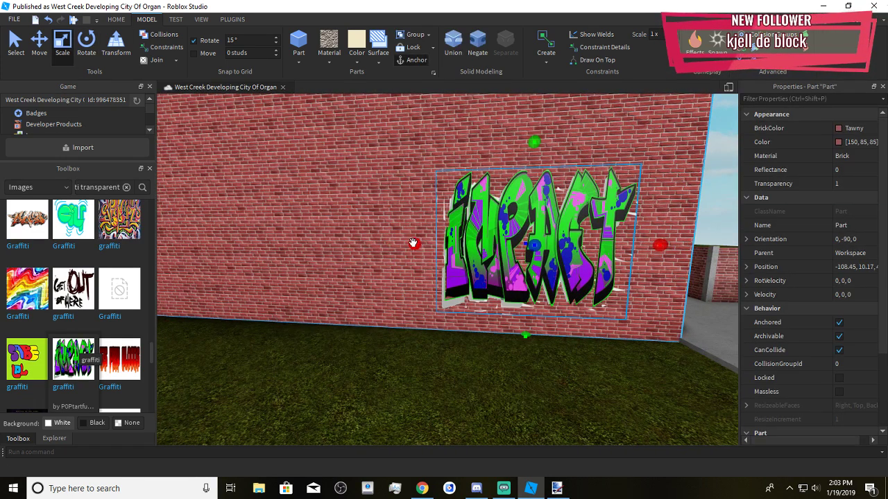
pyautogui.moveTo(414, 246); pyautogui.dragTo(181, 250)
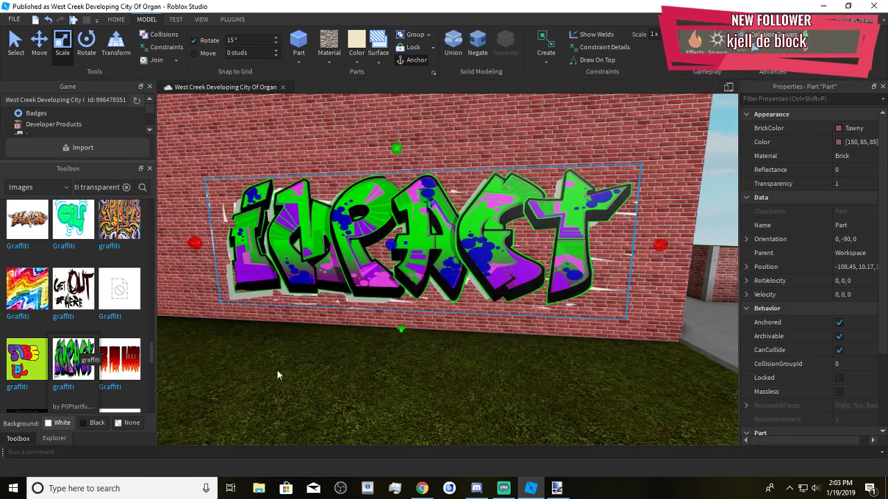
pyautogui.click(301, 376)
pyautogui.press('s')
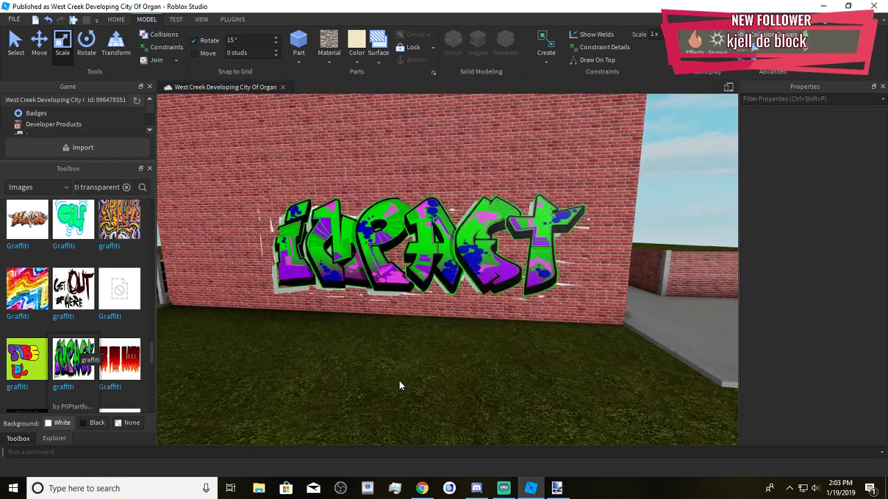
pyautogui.moveTo(398, 380); pyautogui.dragTo(399, 384, button='right')
pyautogui.press('d')
pyautogui.press('s')
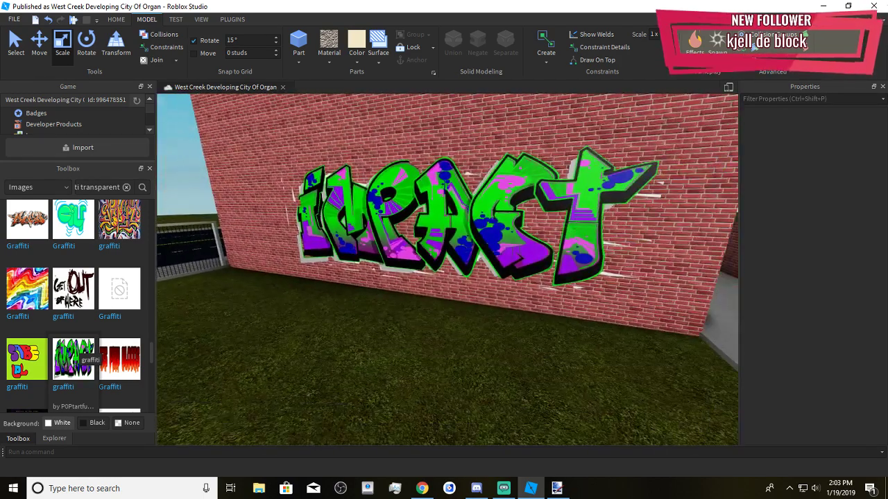
pyautogui.click(476, 488)
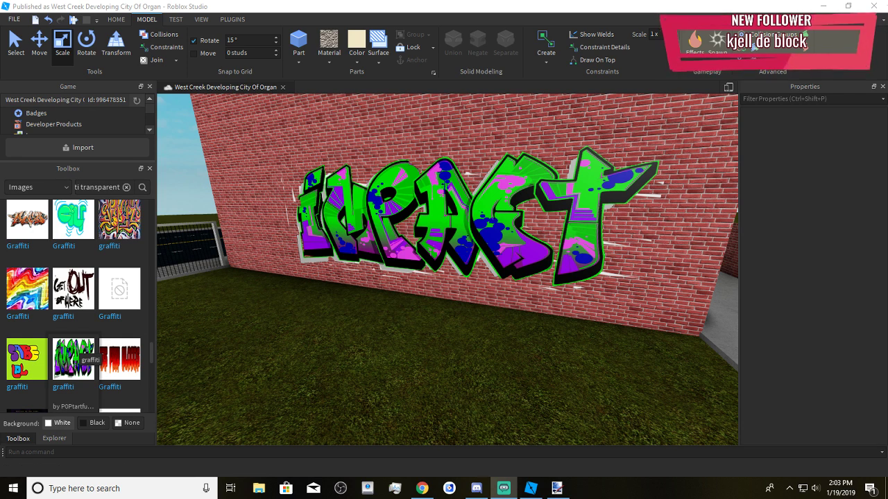
# Set the image preview background to None and browse further transparent graffiti images
pyautogui.click(132, 424)
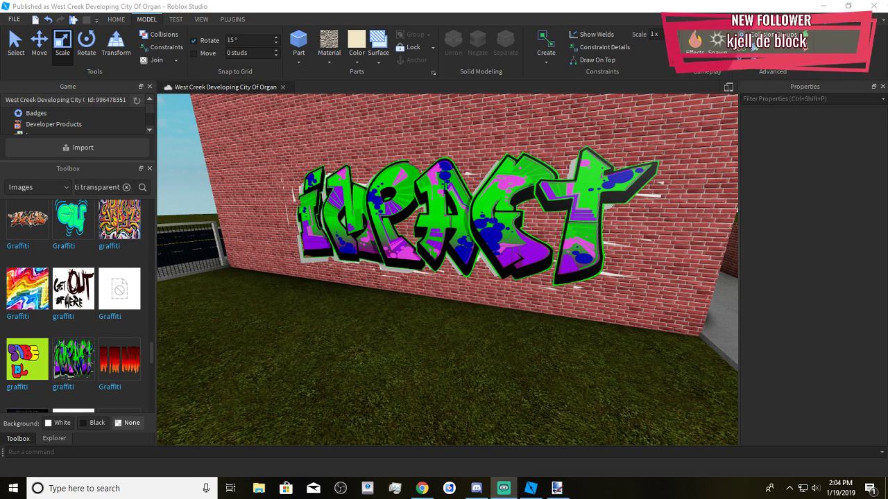
pyautogui.scroll(-4, 89, 327)
pyautogui.scroll(-2, 301, 357)
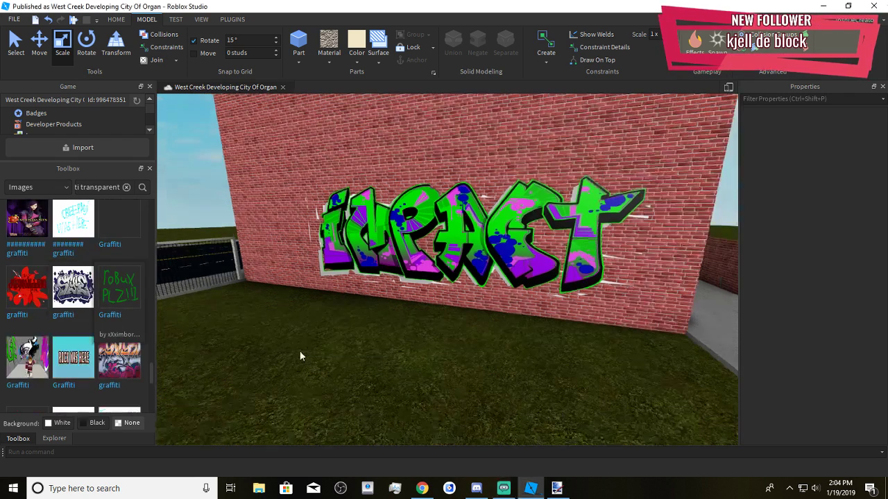
# Duplicate the Impact graffiti panel and move the copy away from the brick wall to the road beside the fence
pyautogui.click(400, 249)
pyautogui.hotkey('ctrl', 'd')
pyautogui.moveTo(393, 228); pyautogui.dragTo(488, 307)
pyautogui.moveTo(475, 244); pyautogui.dragTo(478, 306)
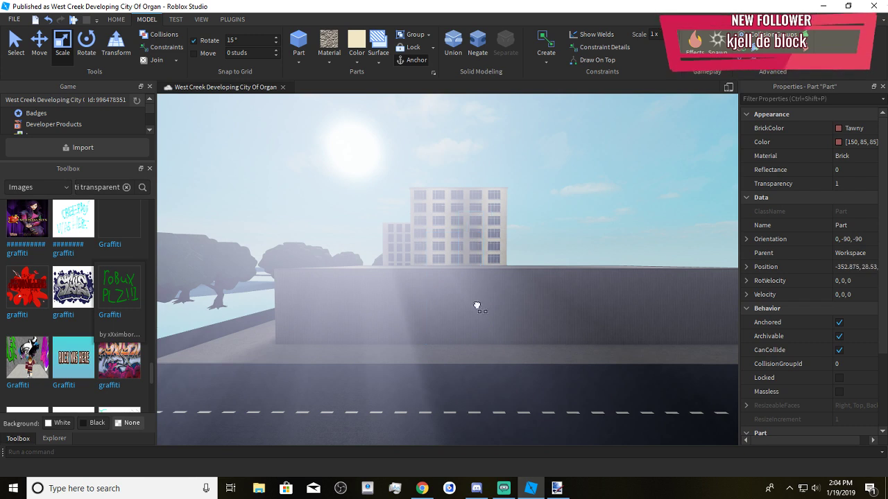
pyautogui.moveTo(504, 437); pyautogui.dragTo(491, 235)
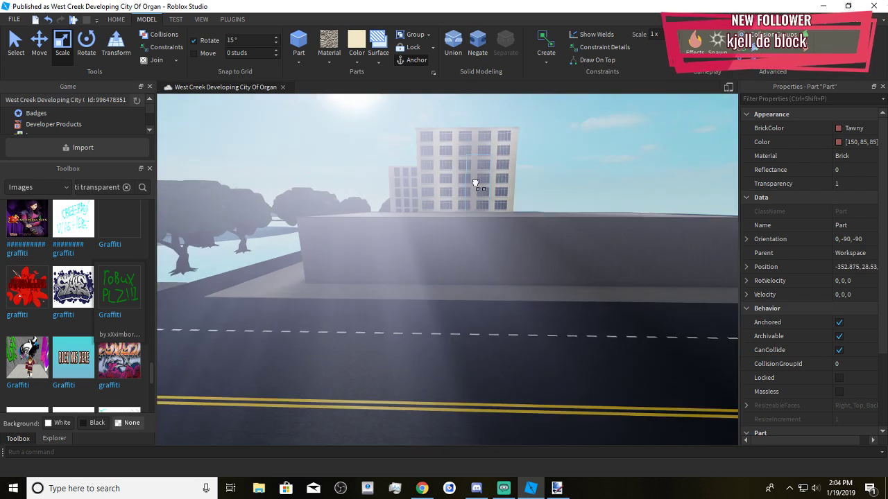
pyautogui.moveTo(475, 183); pyautogui.dragTo(505, 293)
pyautogui.moveTo(504, 293); pyautogui.dragTo(510, 274, button='right')
pyautogui.press('a')
pyautogui.moveTo(579, 338); pyautogui.dragTo(496, 321)
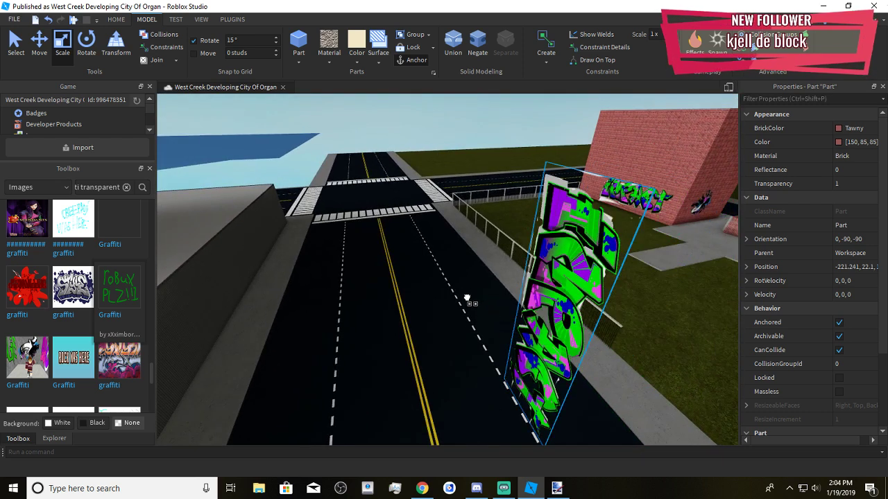
# Rotate the copied Impact panel so its lettering runs horizontally, with orientation 0, -90, 0
pyautogui.click(90, 48)
pyautogui.scroll(-1, 525, 290)
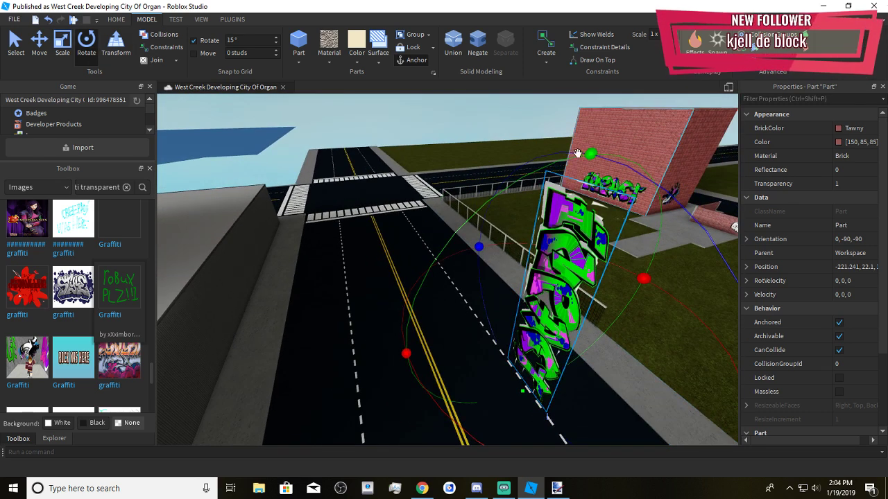
pyautogui.moveTo(580, 233); pyautogui.dragTo(628, 278, button='right')
pyautogui.moveTo(589, 322); pyautogui.dragTo(464, 118)
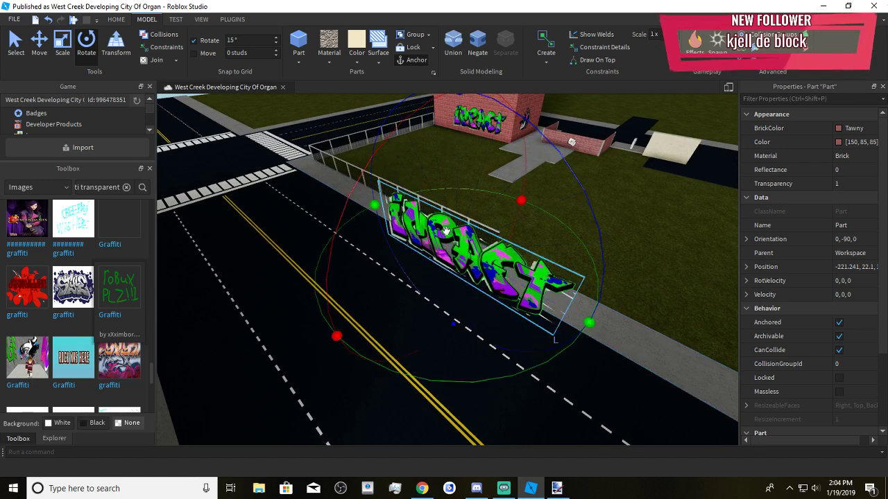
# Turn the copied Impact panel around to orientation 0, 90, 0 and place it on the grey corrugated wall across the road
pyautogui.moveTo(446, 233); pyautogui.dragTo(575, 287)
pyautogui.hotkey('ctrl', 'r')
pyautogui.hotkey('ctrl', 'r')
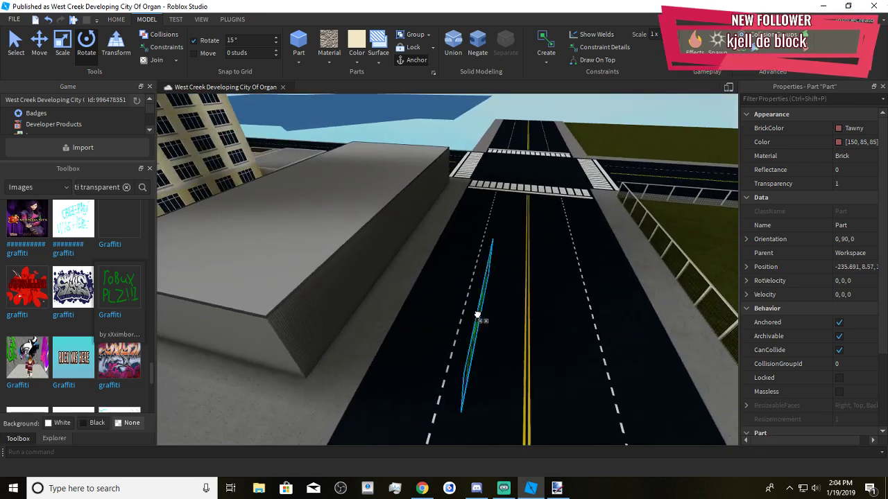
pyautogui.moveTo(476, 317); pyautogui.dragTo(402, 242)
# Raise the copied panel higher on the grey corrugated wall and delete the Impact image from it
pyautogui.scroll(3, 301, 146)
pyautogui.click(40, 48)
pyautogui.scroll(3, 468, 282)
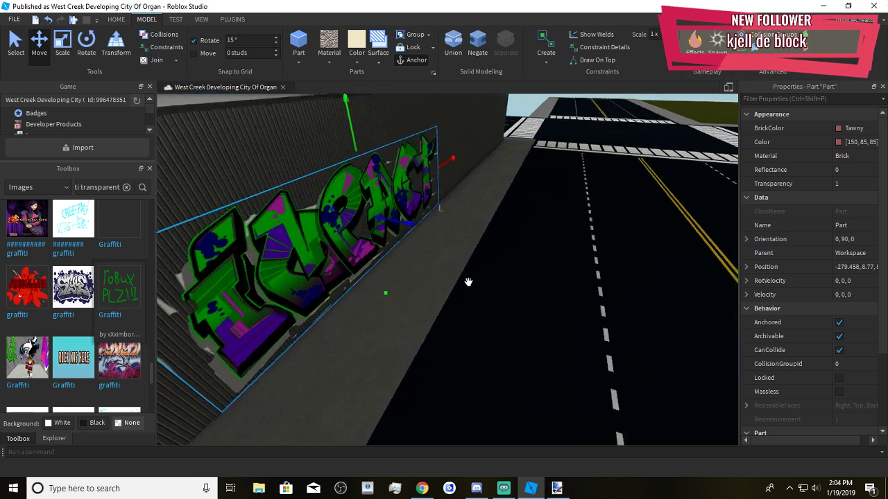
pyautogui.moveTo(468, 281); pyautogui.dragTo(468, 273, button='right')
pyautogui.scroll(-2, 468, 274)
pyautogui.moveTo(477, 248); pyautogui.dragTo(502, 180)
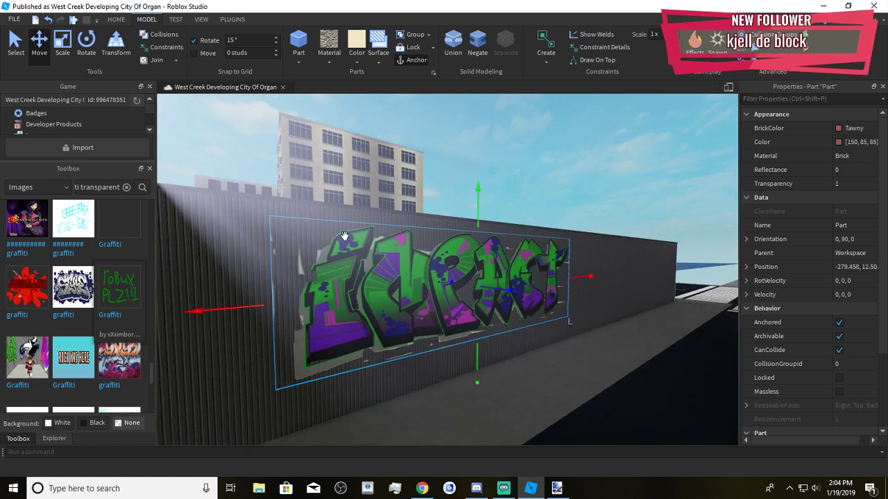
pyautogui.press('Delete')
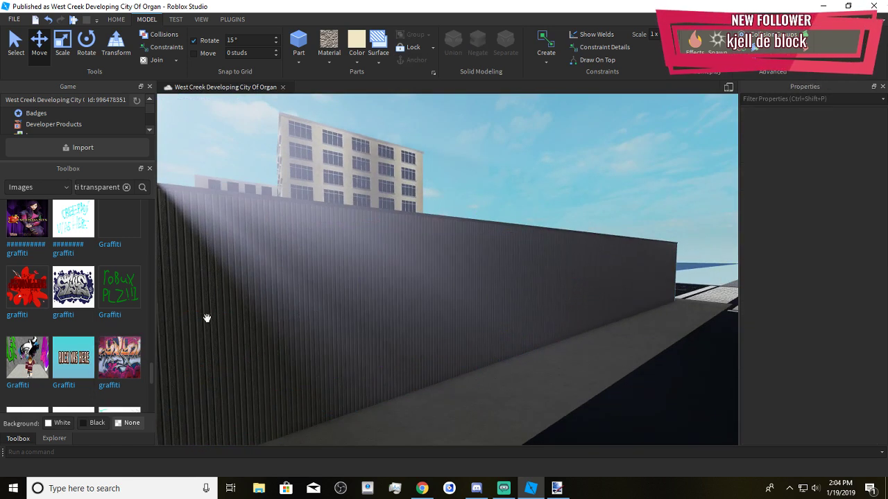
# Find the black "Partys Over There" graffiti image among the search results and apply it to the empty panel on the corrugated wall
pyautogui.scroll(-3, 119, 326)
pyautogui.scroll(2, 339, 361)
pyautogui.moveTo(339, 361); pyautogui.dragTo(338, 362, button='right')
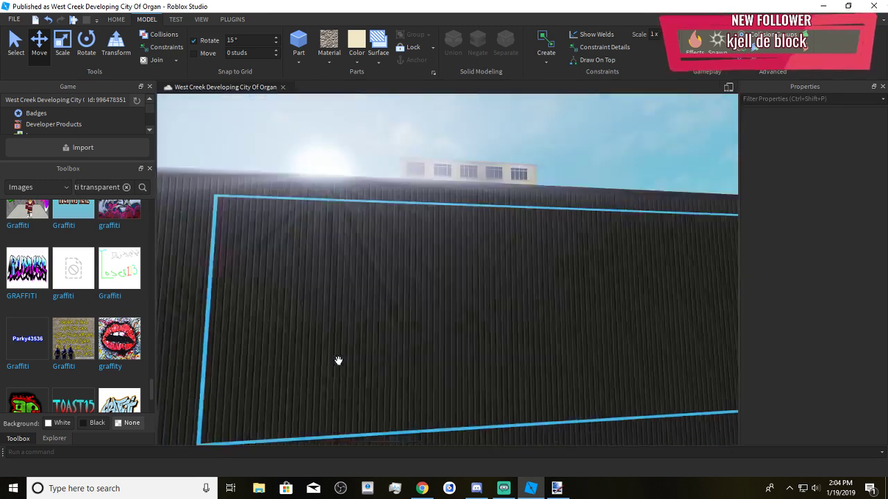
pyautogui.scroll(-5, 337, 361)
pyautogui.scroll(-3, 76, 319)
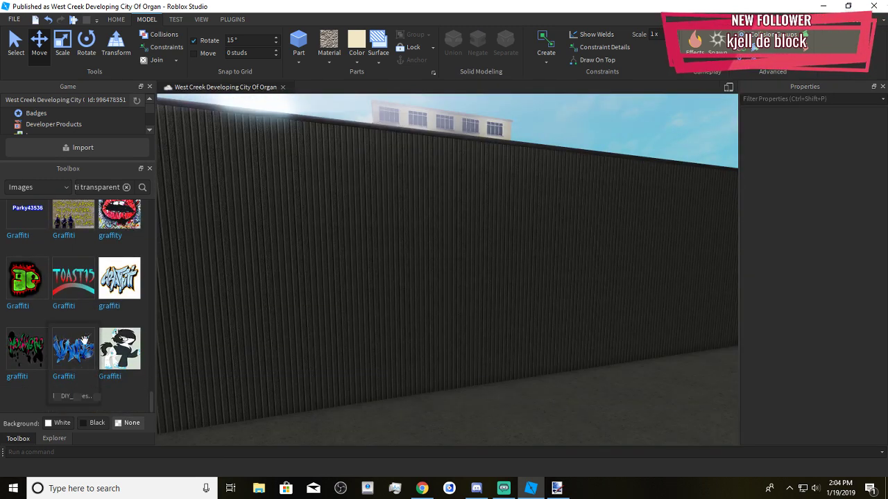
pyautogui.scroll(-3, 38, 317)
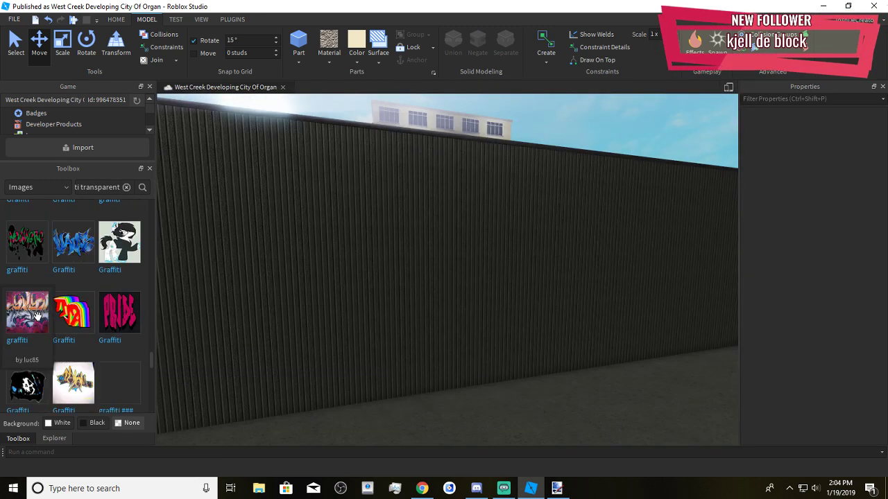
pyautogui.scroll(-5, 38, 317)
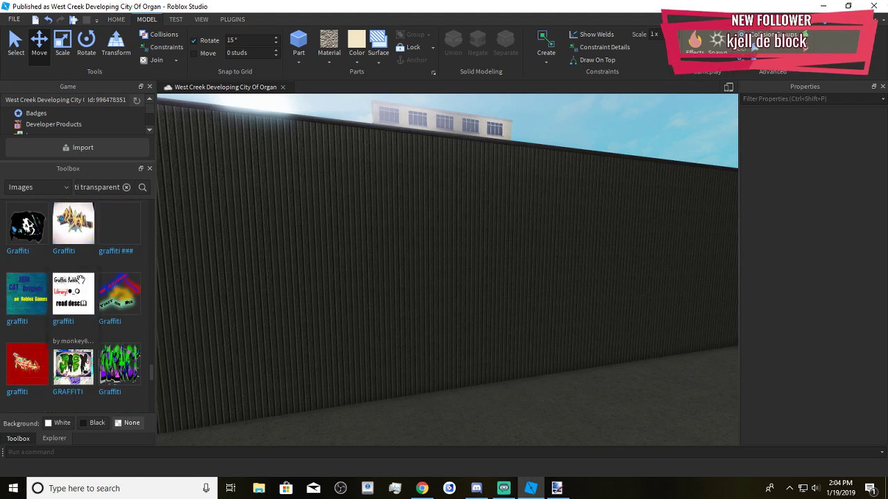
pyautogui.scroll(-2, 80, 279)
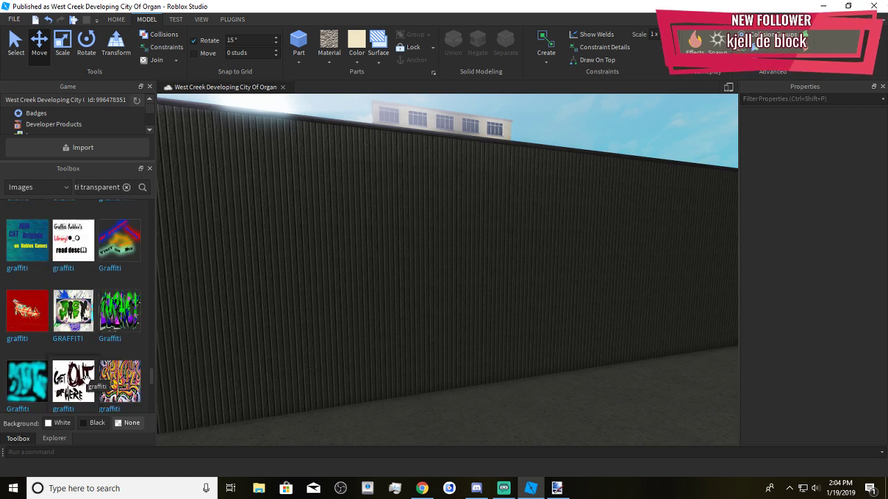
pyautogui.scroll(-2, 86, 378)
pyautogui.scroll(-15, 74, 333)
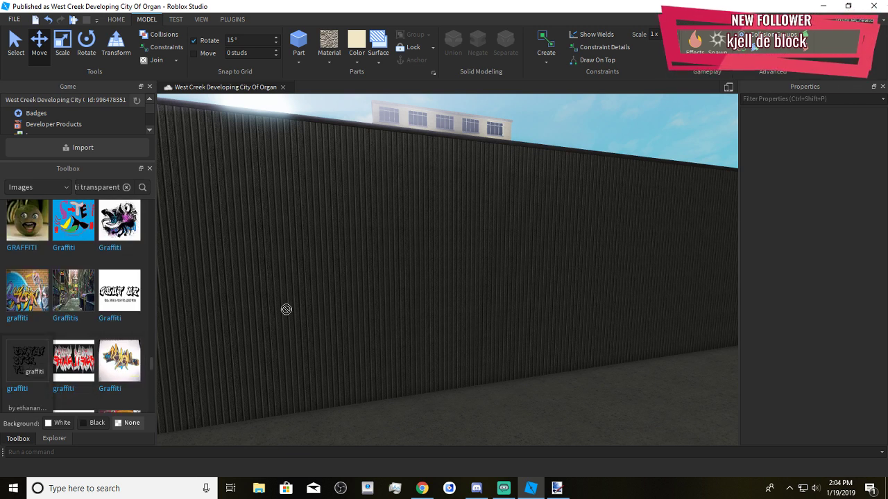
pyautogui.moveTo(286, 309); pyautogui.dragTo(389, 289)
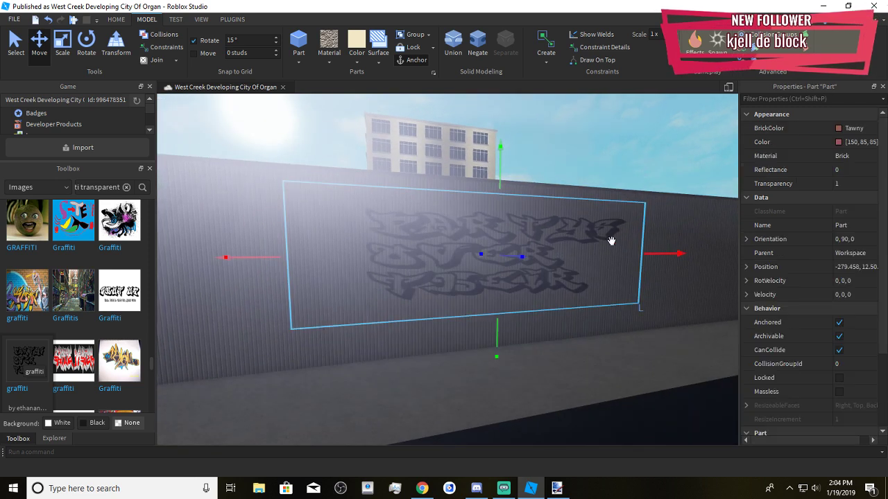
# Narrow the "Partys Over There" panel so its lettering is less stretched across the corrugated wall
pyautogui.hotkey('ctrl', '3')
pyautogui.moveTo(655, 253); pyautogui.dragTo(498, 291)
pyautogui.scroll(4, 501, 299)
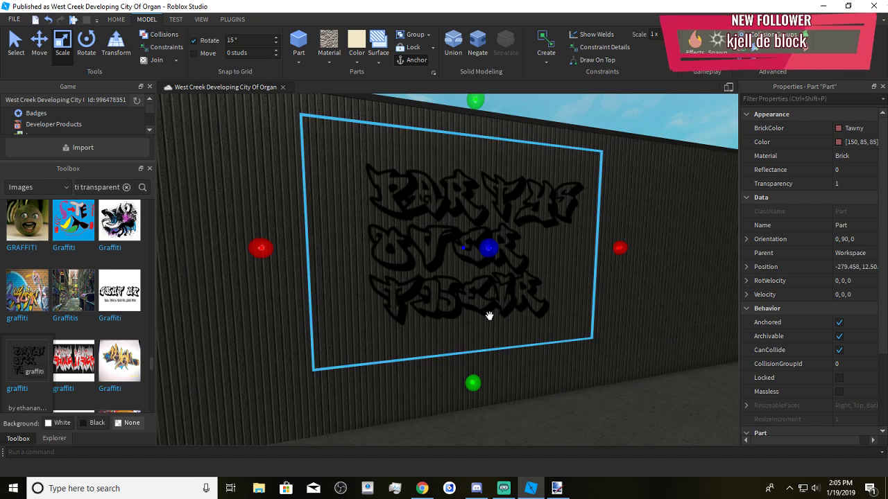
pyautogui.click(510, 331)
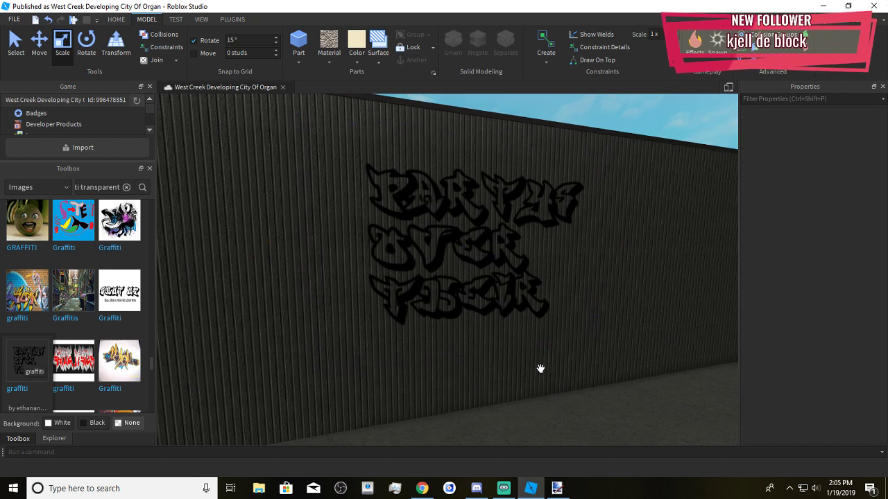
pyautogui.moveTo(540, 380); pyautogui.dragTo(539, 385, button='right')
pyautogui.click(502, 321)
pyautogui.press('s')
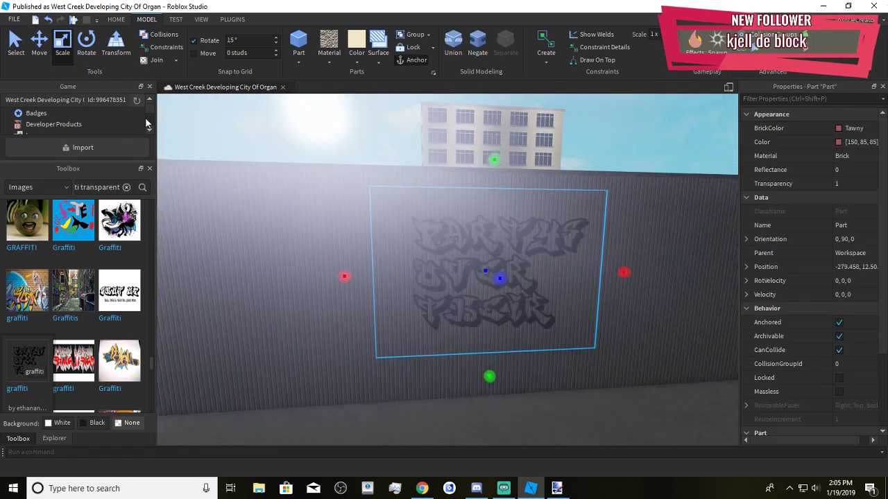
# Slide the "Partys Over There" panel toward the near end of the corrugated wall and lower it slightly
pyautogui.click(44, 57)
pyautogui.moveTo(350, 282); pyautogui.dragTo(253, 285)
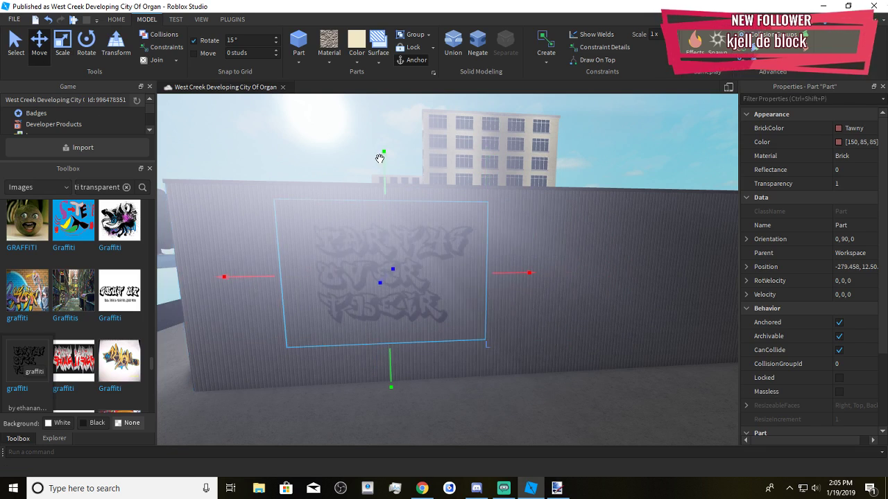
pyautogui.moveTo(381, 157); pyautogui.dragTo(382, 172)
pyautogui.click(477, 489)
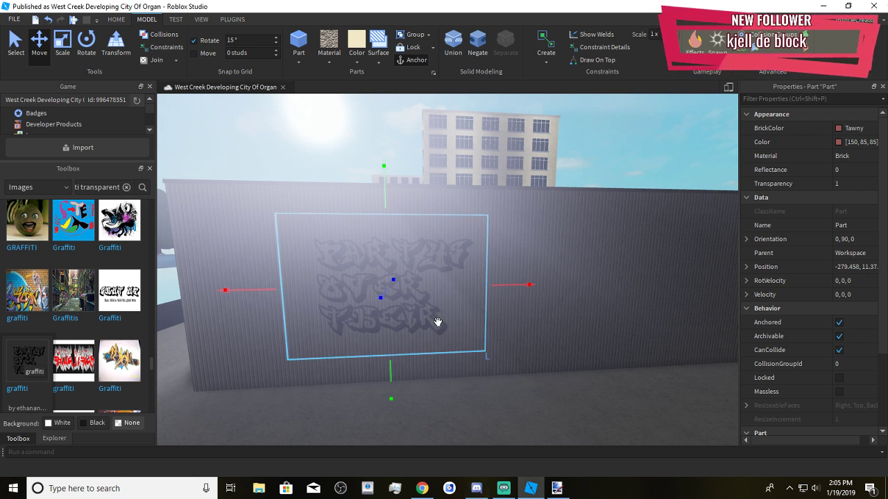
# Place a graffiti panel on the light grey side of the corrugated wall and delete its image
pyautogui.press('s')
pyautogui.moveTo(437, 320); pyautogui.dragTo(530, 306)
pyautogui.press('w')
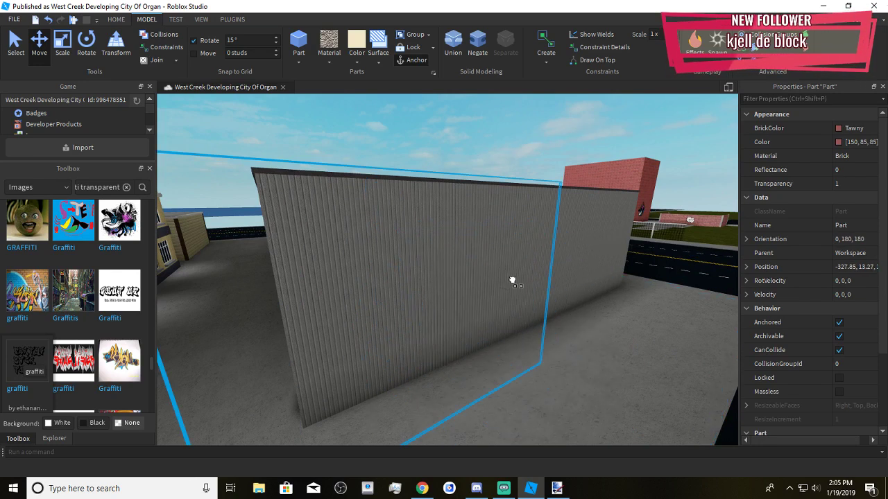
pyautogui.moveTo(512, 280); pyautogui.dragTo(497, 280, button='right')
pyautogui.scroll(-2, 498, 279)
pyautogui.moveTo(456, 281); pyautogui.dragTo(644, 321)
pyautogui.moveTo(645, 321); pyautogui.dragTo(616, 303, button='right')
pyautogui.scroll(2, 616, 303)
pyautogui.click(500, 293)
pyautogui.press('Delete')
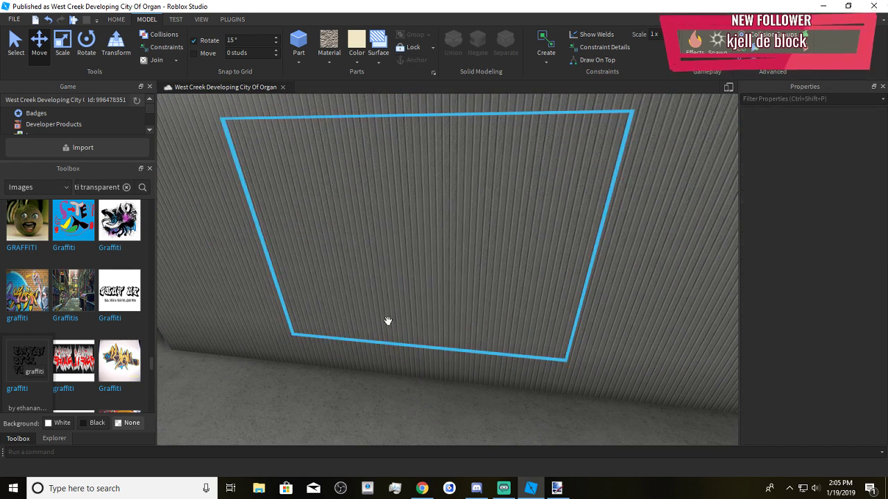
# Try the multicoloured mural graffiti image on the empty panel and undo it
pyautogui.scroll(-5, 77, 364)
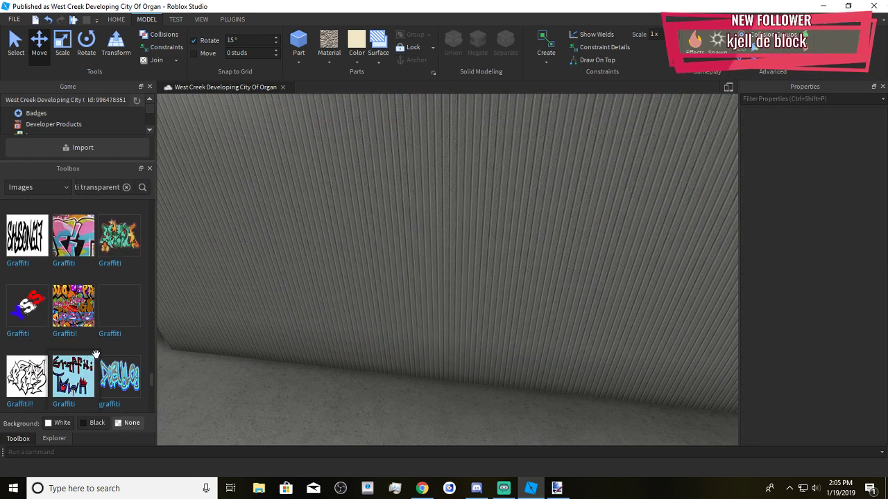
pyautogui.scroll(-3, 116, 374)
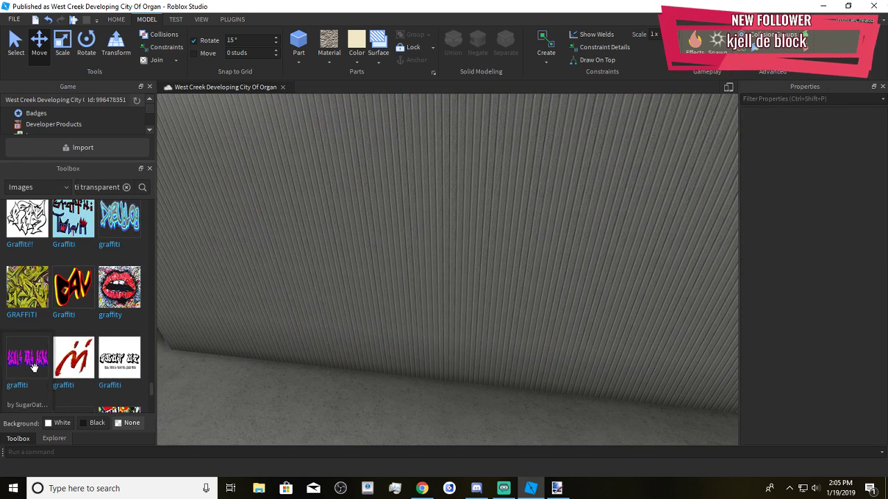
pyautogui.scroll(-3, 34, 364)
pyautogui.scroll(-2, 34, 368)
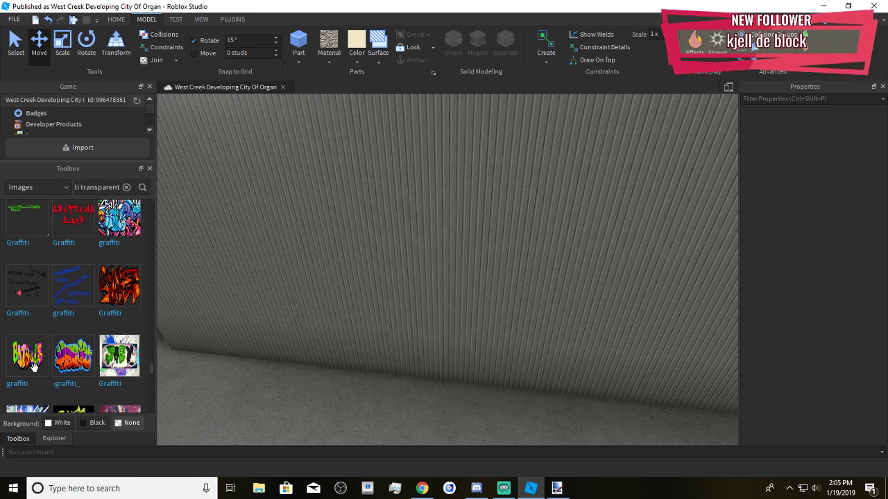
pyautogui.moveTo(333, 252); pyautogui.dragTo(439, 256)
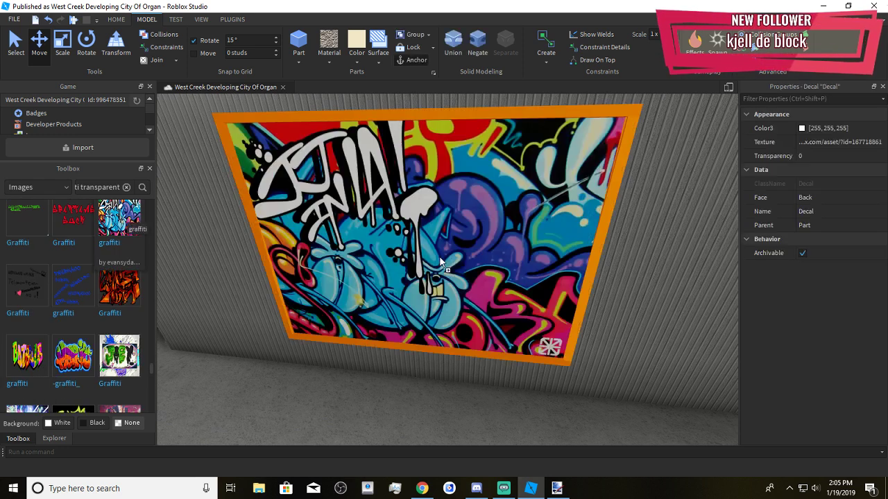
pyautogui.moveTo(652, 319); pyautogui.dragTo(608, 325, button='right')
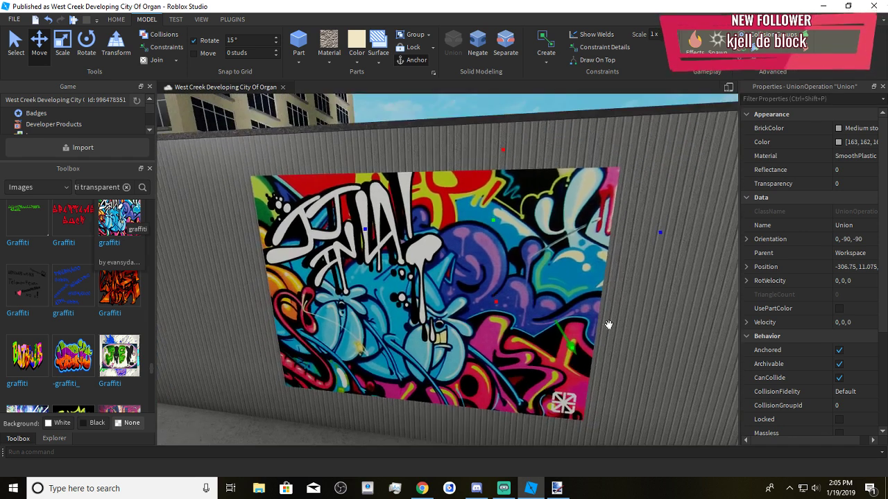
pyautogui.hotkey('ctrl', 'z')
# Apply the "graffiti monster" image to the empty panel on the light grey side of the wall
pyautogui.scroll(-3, 123, 363)
pyautogui.scroll(-2, 122, 363)
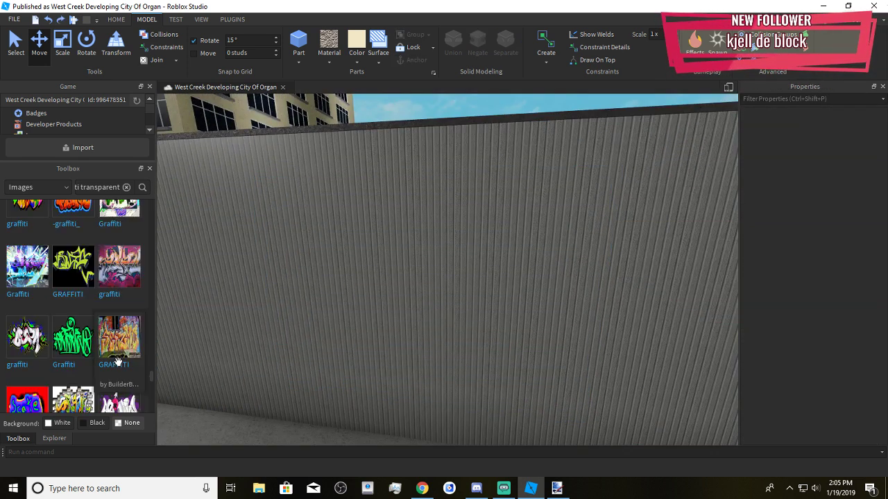
pyautogui.scroll(-8, 99, 366)
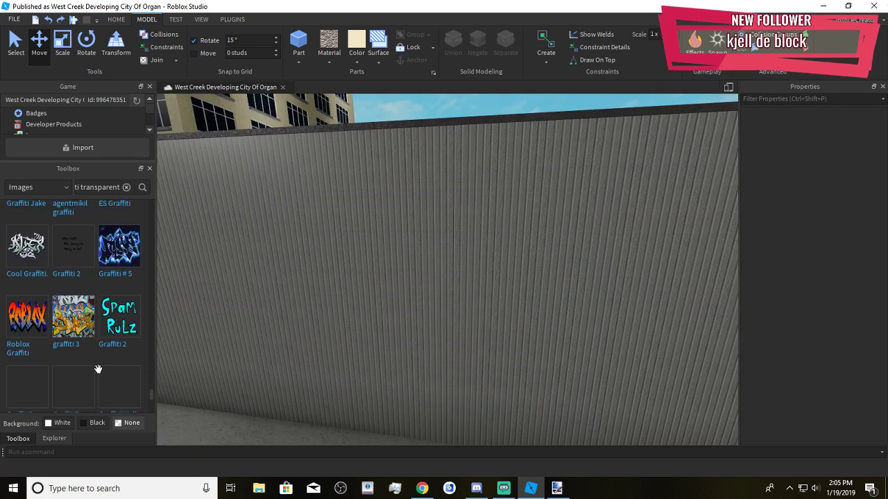
pyautogui.scroll(2, 101, 357)
pyautogui.scroll(-3, 102, 347)
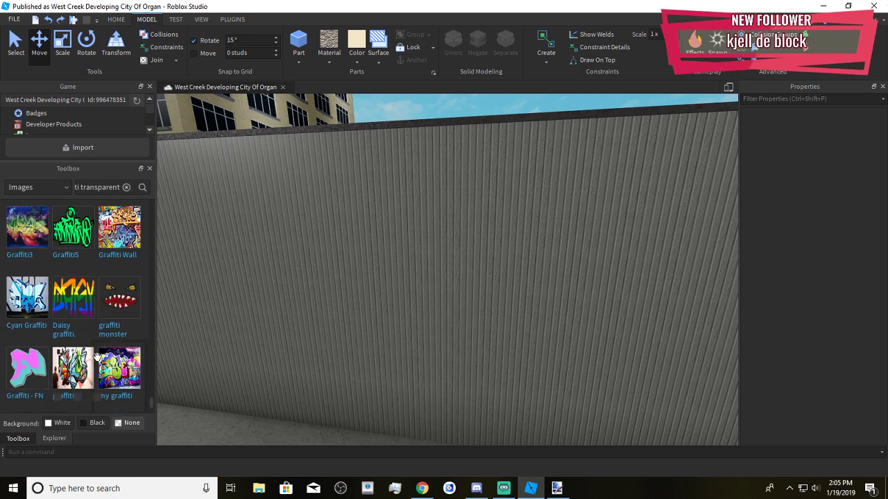
pyautogui.moveTo(109, 300); pyautogui.dragTo(466, 294)
# Resize the monster face panel to make it taller and slightly narrower
pyautogui.click(65, 60)
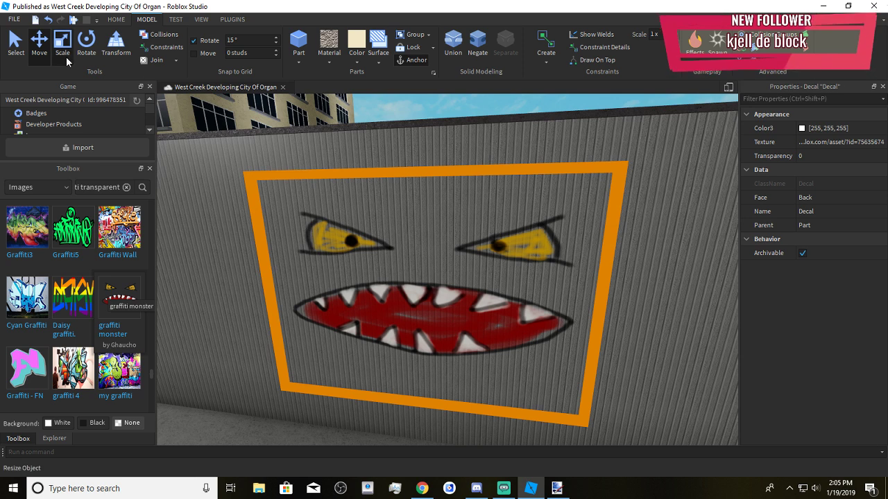
pyautogui.moveTo(572, 267); pyautogui.dragTo(562, 232, button='right')
pyautogui.scroll(-3, 395, 295)
pyautogui.click(388, 299)
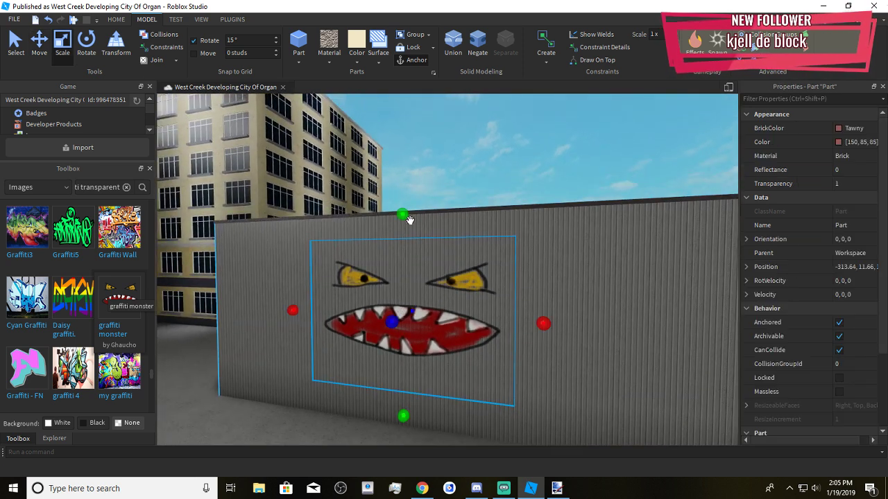
pyautogui.moveTo(402, 214); pyautogui.dragTo(402, 178)
pyautogui.moveTo(541, 304); pyautogui.dragTo(529, 307)
pyautogui.moveTo(335, 309); pyautogui.dragTo(336, 329)
# Shift the monster face panel slightly along the wall and set it at a height of about 11.24 studs
pyautogui.click(40, 46)
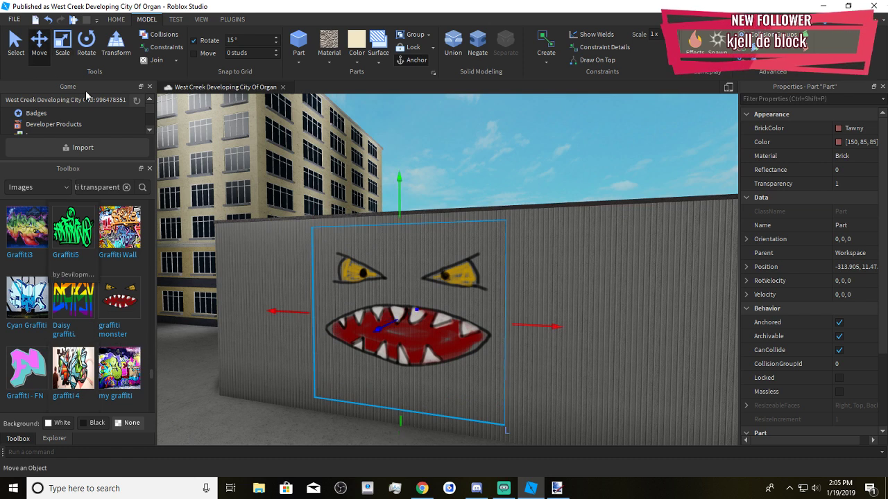
pyautogui.moveTo(494, 291); pyautogui.dragTo(481, 303, button='right')
pyautogui.scroll(4, 481, 303)
pyautogui.moveTo(306, 203)
pyautogui.mouseDown()
pyautogui.moveTo(317, 206)
pyautogui.moveTo(308, 200)
pyautogui.moveTo(313, 213)
pyautogui.mouseUp()
pyautogui.click(462, 280)
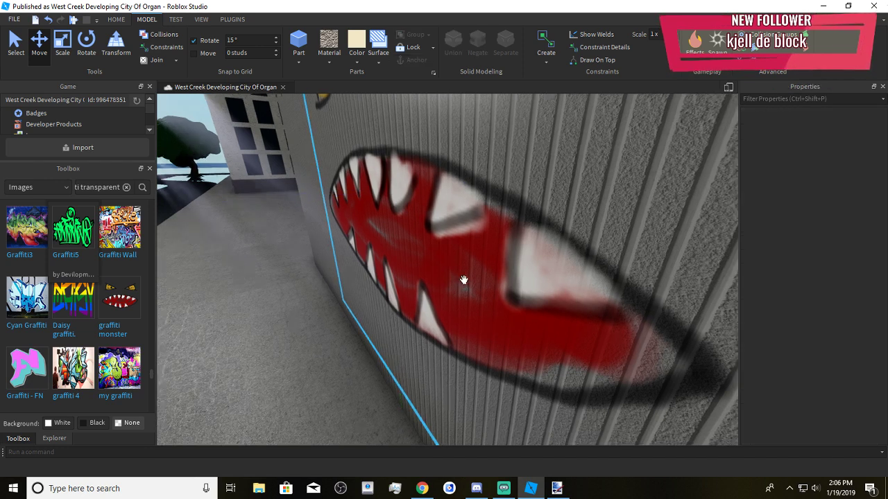
pyautogui.moveTo(464, 280); pyautogui.dragTo(485, 294, button='right')
pyautogui.scroll(-4, 486, 294)
pyautogui.click(479, 493)
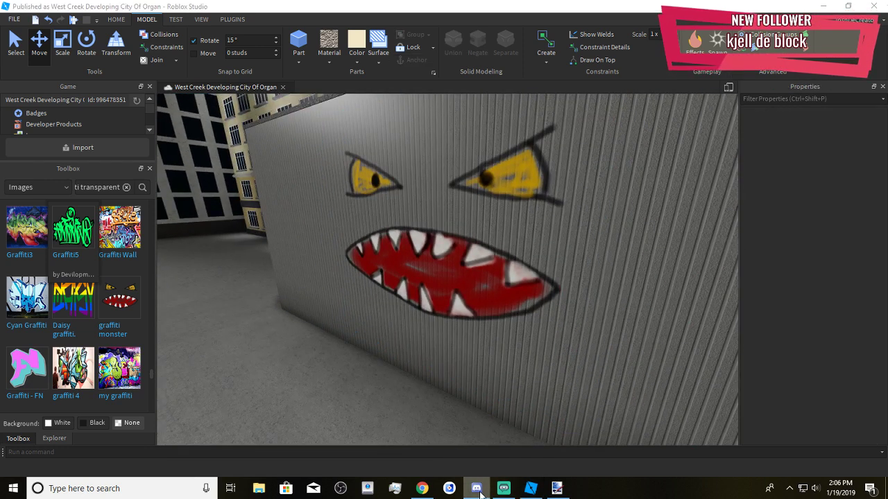
pyautogui.click(480, 493)
pyautogui.moveTo(424, 341); pyautogui.dragTo(446, 314, button='right')
pyautogui.scroll(-3, 446, 315)
pyautogui.click(441, 311)
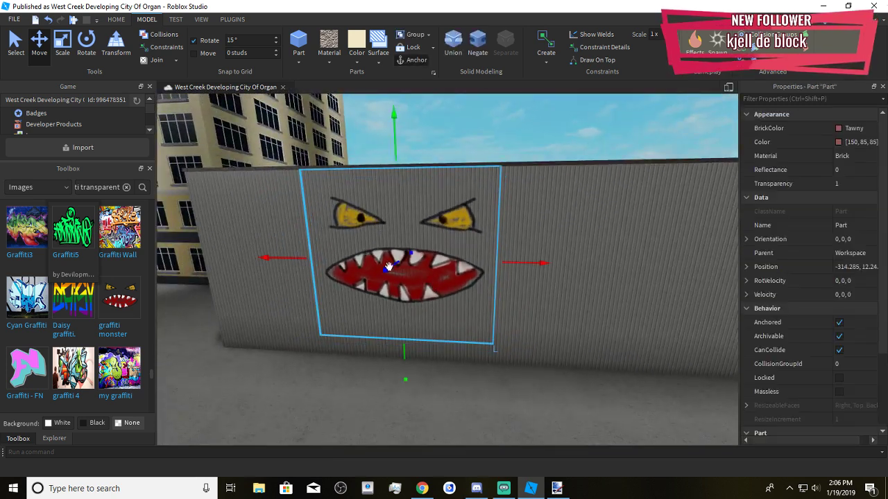
pyautogui.moveTo(406, 348); pyautogui.dragTo(408, 359)
# Duplicate the monster face panel, move the copy along the wall toward the road, and delete the copy's image
pyautogui.scroll(-1, 34, 338)
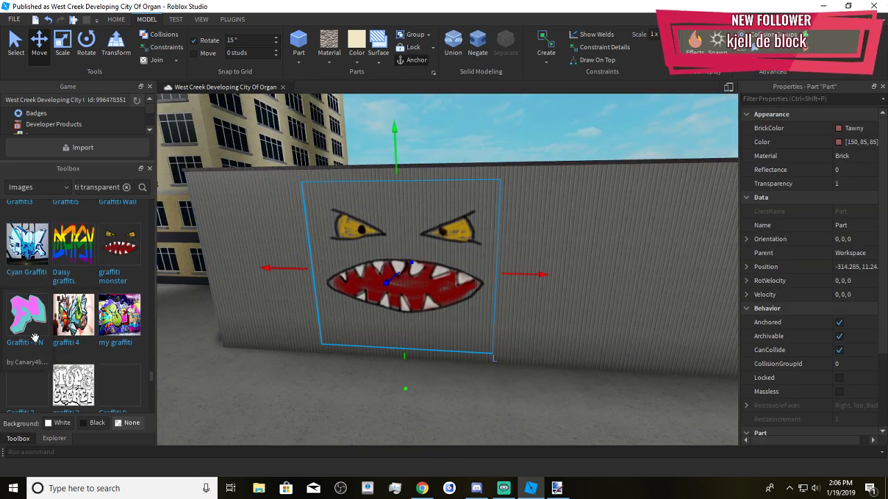
pyautogui.scroll(-3, 28, 338)
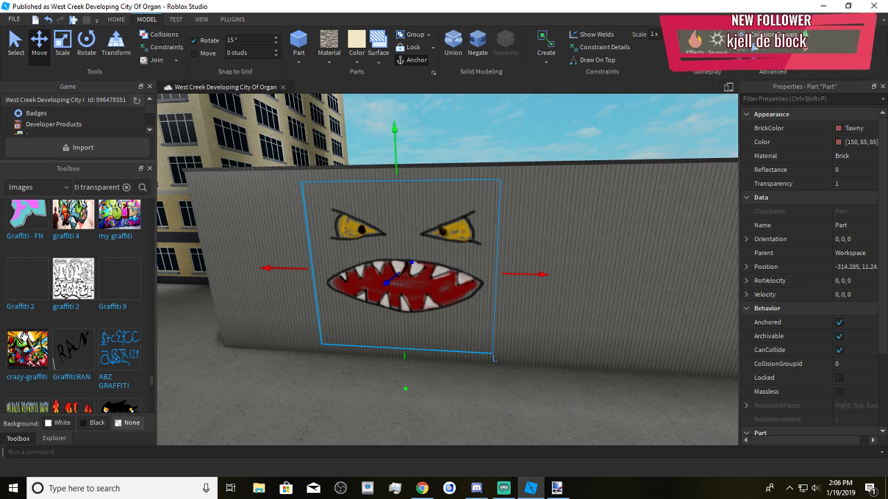
pyautogui.click(353, 386)
pyautogui.click(357, 388)
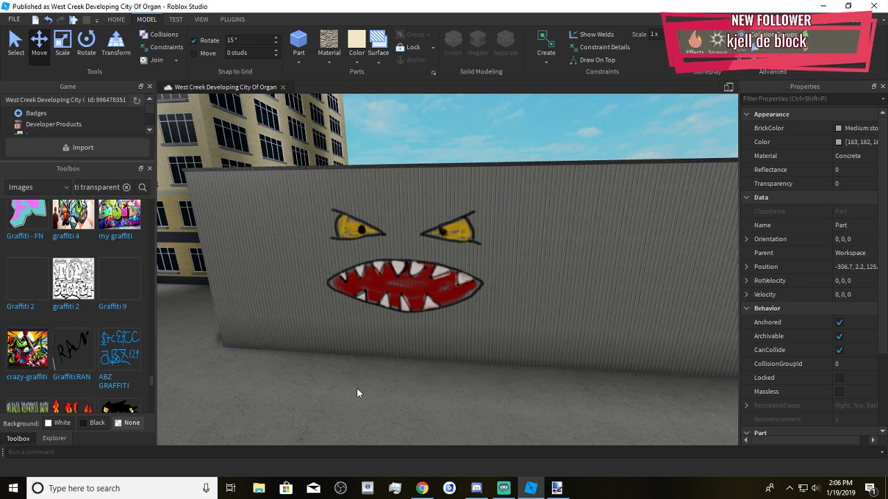
pyautogui.moveTo(356, 389); pyautogui.dragTo(369, 386, button='right')
pyautogui.click(396, 305)
pyautogui.hotkey('ctrl', 'd')
pyautogui.press('d')
pyautogui.moveTo(432, 279); pyautogui.dragTo(513, 295)
pyautogui.click(430, 303)
pyautogui.press('Delete')
# Apply the orange "Graffiti Signature" image to the empty copied panel near the road end of the wall
pyautogui.scroll(-3, 102, 357)
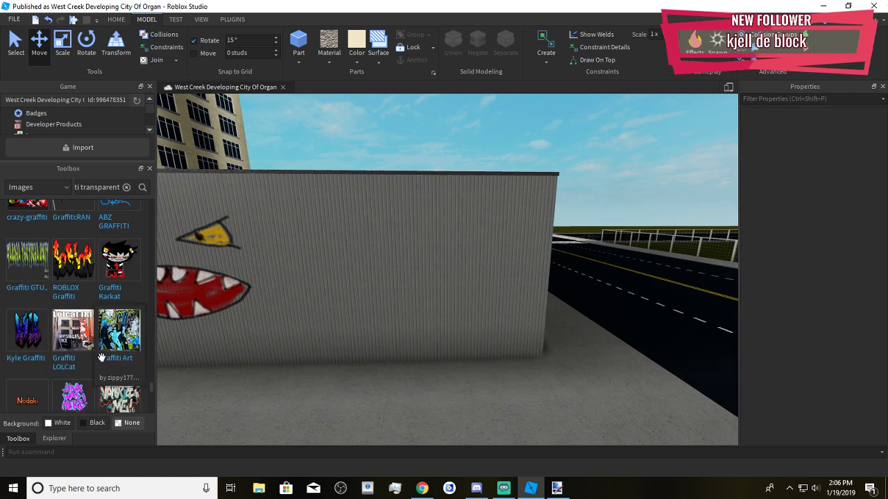
pyautogui.scroll(-3, 104, 333)
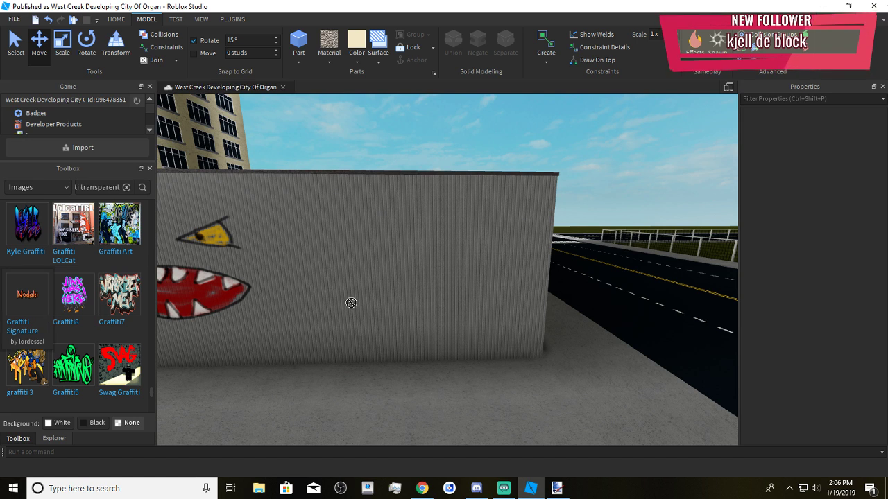
pyautogui.moveTo(350, 303); pyautogui.dragTo(345, 272)
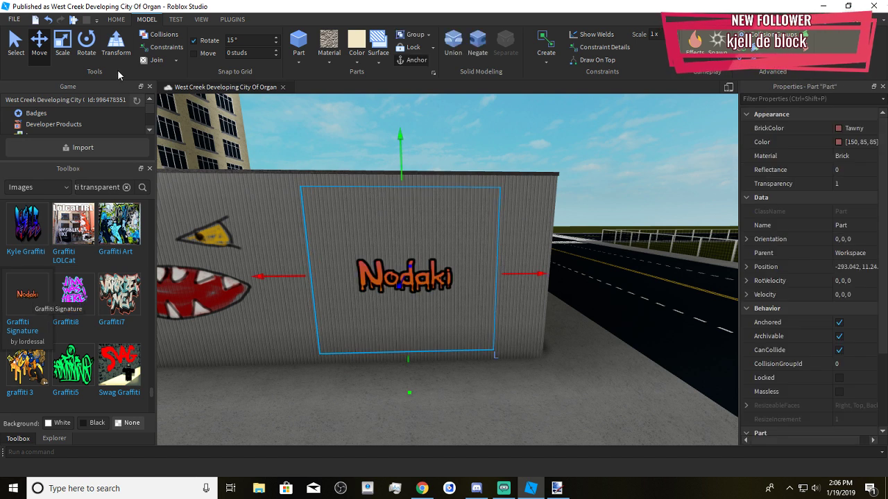
# Rotate the orange signature panel about 45° on the wall so its lettering slants upward
pyautogui.click(84, 45)
pyautogui.moveTo(414, 114); pyautogui.dragTo(296, 227)
pyautogui.moveTo(296, 177); pyautogui.dragTo(305, 169)
pyautogui.click(397, 266)
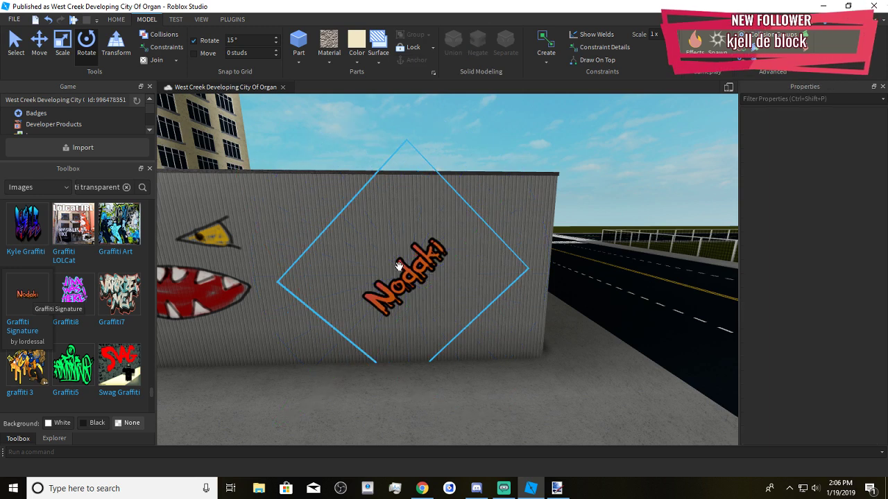
# Duplicate the monster face panel on the grey corrugated wall and move the copy up onto that building's roof
pyautogui.scroll(-2, 86, 367)
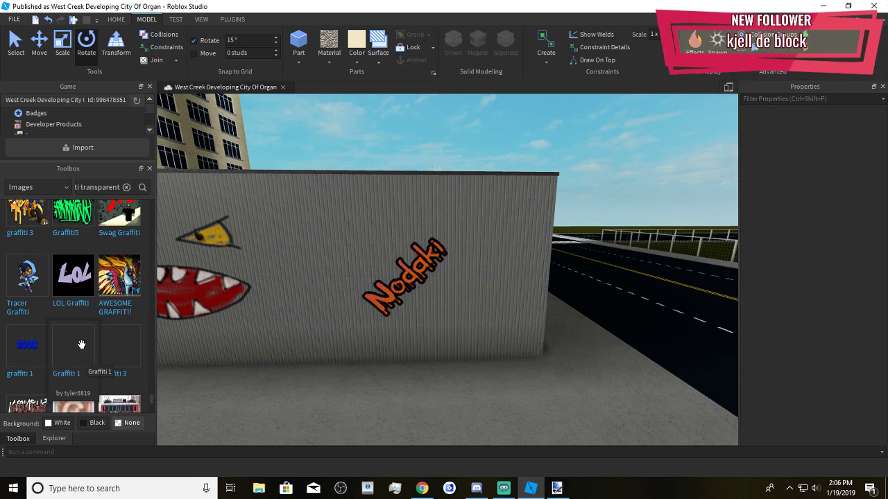
pyautogui.moveTo(297, 361); pyautogui.dragTo(359, 326, button='right')
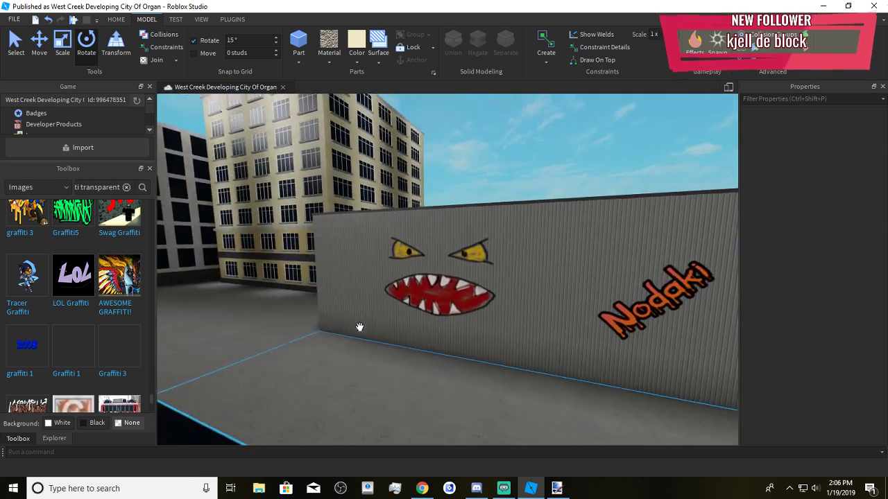
pyautogui.click(449, 286)
pyautogui.click(449, 286)
pyautogui.moveTo(448, 297); pyautogui.dragTo(454, 288, button='right')
pyautogui.press('w')
pyautogui.press('s')
pyautogui.click(454, 289)
pyautogui.press('w')
pyautogui.scroll(-4, 91, 338)
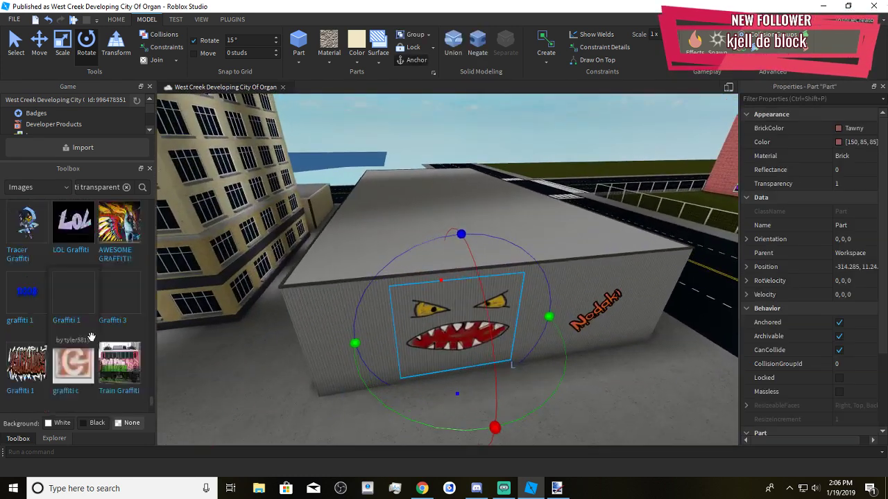
pyautogui.scroll(-2, 116, 370)
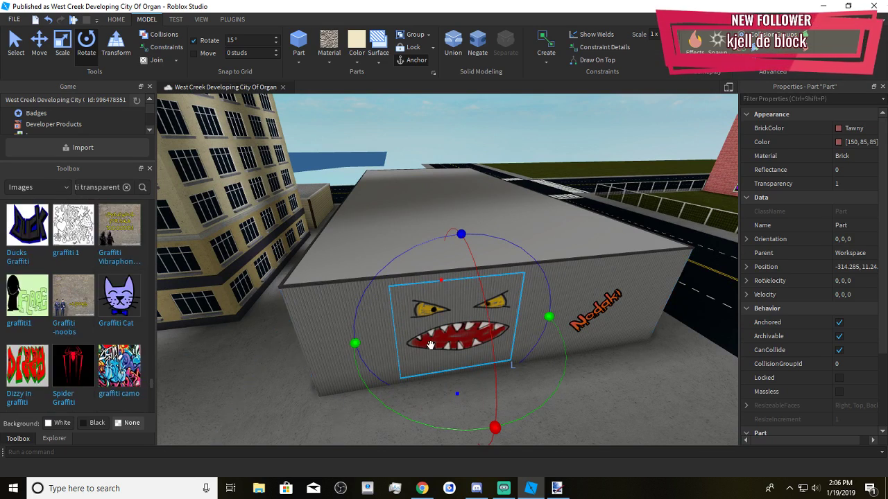
pyautogui.hotkey('ctrl', 'd')
pyautogui.moveTo(437, 345); pyautogui.dragTo(436, 223)
pyautogui.press('w')
pyautogui.press('d')
pyautogui.press('w')
pyautogui.moveTo(431, 223); pyautogui.dragTo(436, 222, button='right')
pyautogui.press('s')
pyautogui.moveTo(436, 222); pyautogui.dragTo(467, 246)
# Turn the copied monster face panel on the roof to a 90° orientation about the vertical axis
pyautogui.hotkey('ctrl', 'r')
pyautogui.moveTo(466, 244); pyautogui.dragTo(467, 246, button='right')
pyautogui.moveTo(468, 246); pyautogui.dragTo(493, 261)
pyautogui.moveTo(467, 246); pyautogui.dragTo(493, 261, button='right')
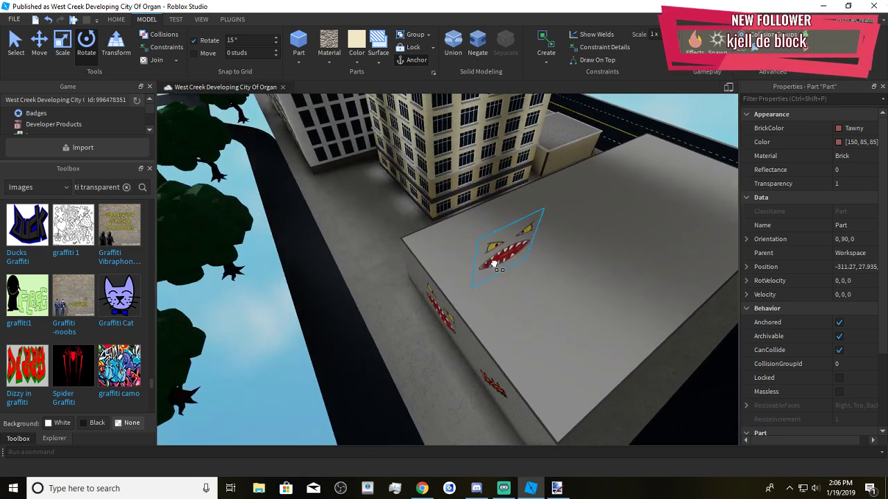
pyautogui.moveTo(493, 262); pyautogui.dragTo(494, 267)
pyautogui.moveTo(493, 261); pyautogui.dragTo(493, 274, button='right')
pyautogui.press('s')
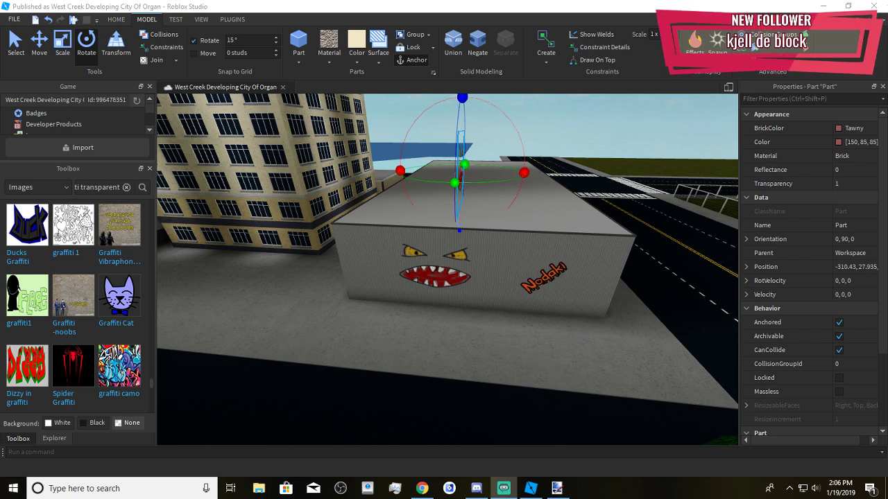
# Move the copied monster face panel onto the windowless wall of the beige apartment building, oriented 180° so it lies flat
pyautogui.moveTo(613, 347); pyautogui.dragTo(533, 269, button='right')
pyautogui.press('w')
pyautogui.press('s')
pyautogui.moveTo(495, 263); pyautogui.dragTo(585, 271)
pyautogui.press('t')
pyautogui.press('w')
pyautogui.moveTo(585, 271); pyautogui.dragTo(585, 271, button='right')
pyautogui.press('w')
pyautogui.moveTo(585, 271); pyautogui.dragTo(577, 274)
pyautogui.moveTo(577, 274); pyautogui.dragTo(577, 273, button='right')
pyautogui.moveTo(576, 273); pyautogui.dragTo(566, 280)
pyautogui.press('s')
pyautogui.moveTo(567, 280); pyautogui.dragTo(566, 280, button='right')
pyautogui.moveTo(566, 279); pyautogui.dragTo(460, 231)
pyautogui.press('r')
# Replace the copied panel's monster face on the beige wall with the blue "graffiti 1" NOOB image
pyautogui.click(456, 226)
pyautogui.press('Delete')
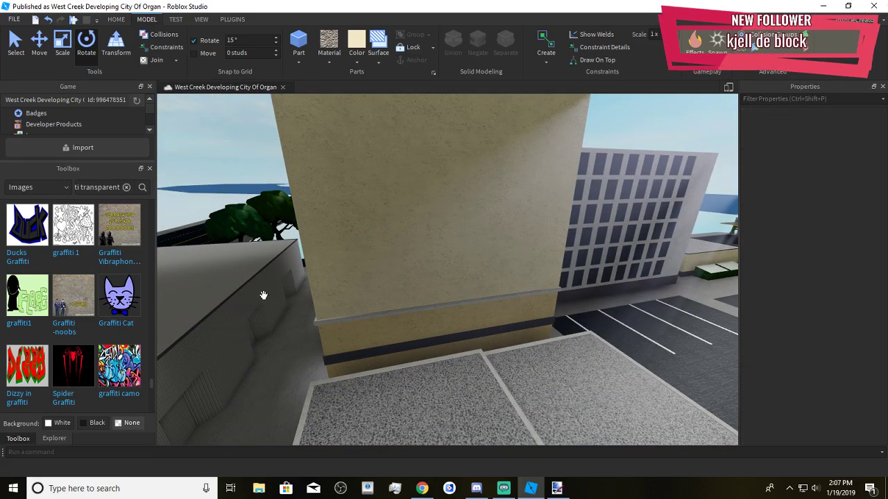
pyautogui.scroll(-4, 29, 229)
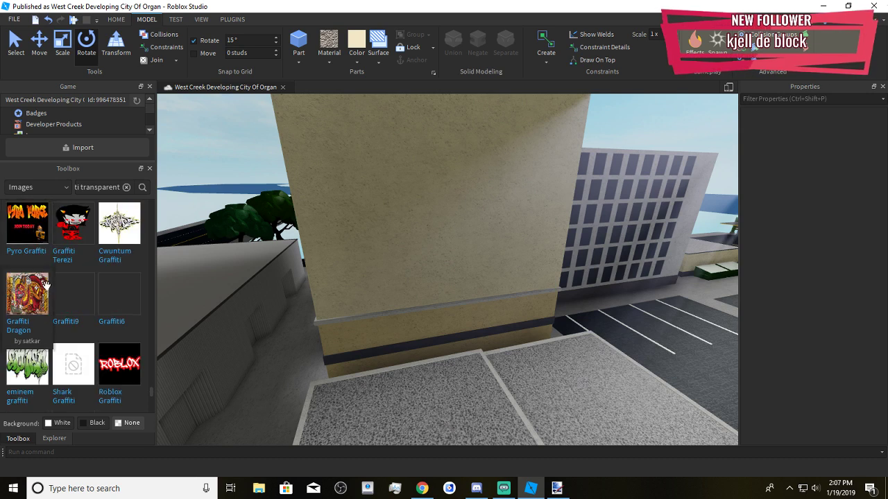
pyautogui.scroll(8, 61, 303)
pyautogui.moveTo(92, 284); pyautogui.dragTo(438, 218)
pyautogui.click(439, 218)
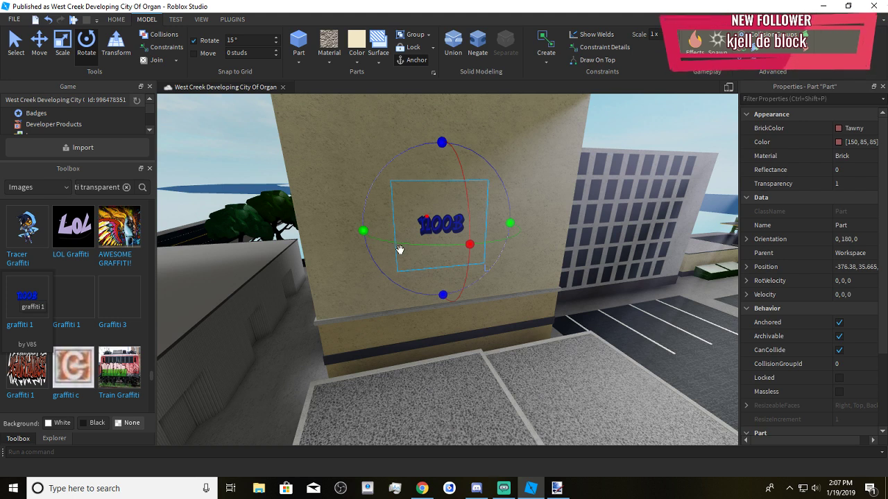
# Enlarge the blue NOOB panel in height and width, and tilt it 15° so the lettering slants downward
pyautogui.moveTo(415, 238); pyautogui.dragTo(414, 232, button='right')
pyautogui.click(63, 48)
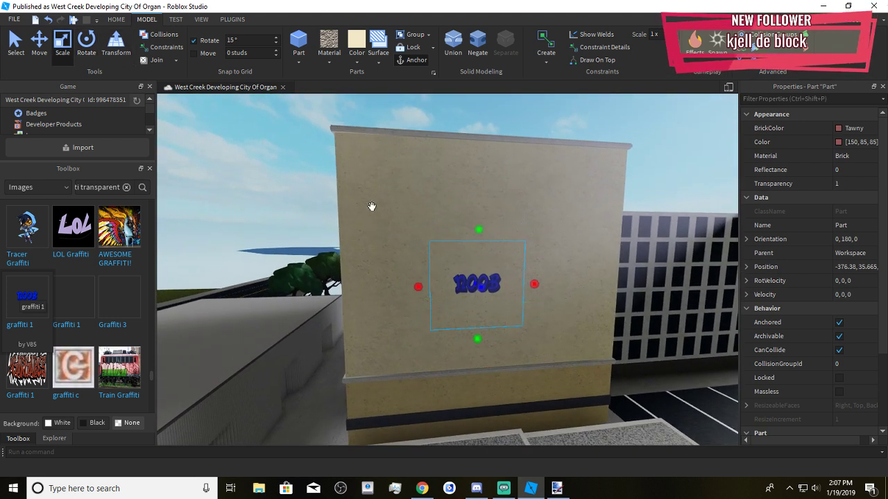
pyautogui.moveTo(479, 229); pyautogui.dragTo(478, 123)
pyautogui.moveTo(418, 239); pyautogui.dragTo(295, 234)
pyautogui.hotkey('ctrl', '4')
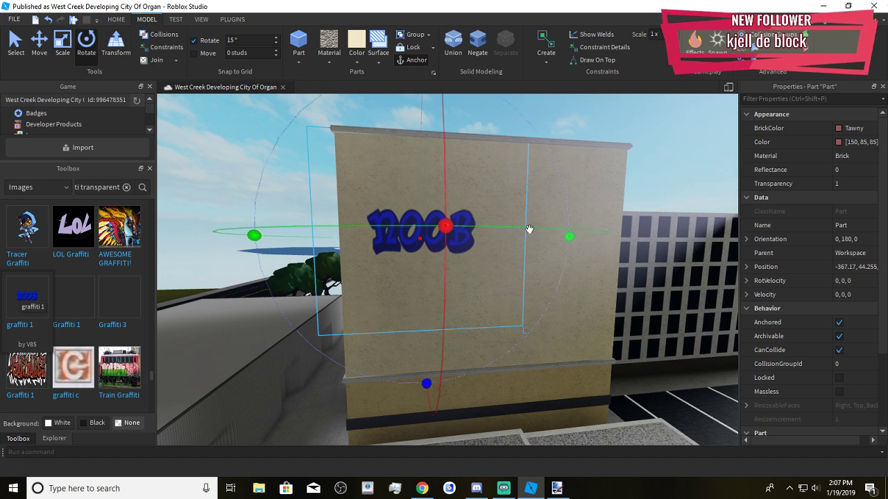
pyautogui.moveTo(426, 384); pyautogui.dragTo(297, 220)
# Move the tilted NOOB panel to the lower corner of the beige wall, beside the alley and just above the ledge
pyautogui.click(48, 43)
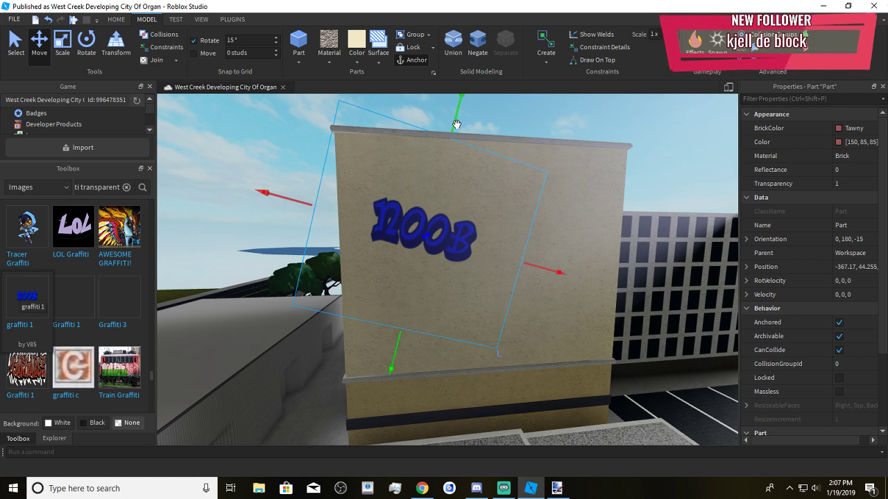
pyautogui.moveTo(456, 125); pyautogui.dragTo(453, 234)
pyautogui.moveTo(517, 333); pyautogui.dragTo(590, 360)
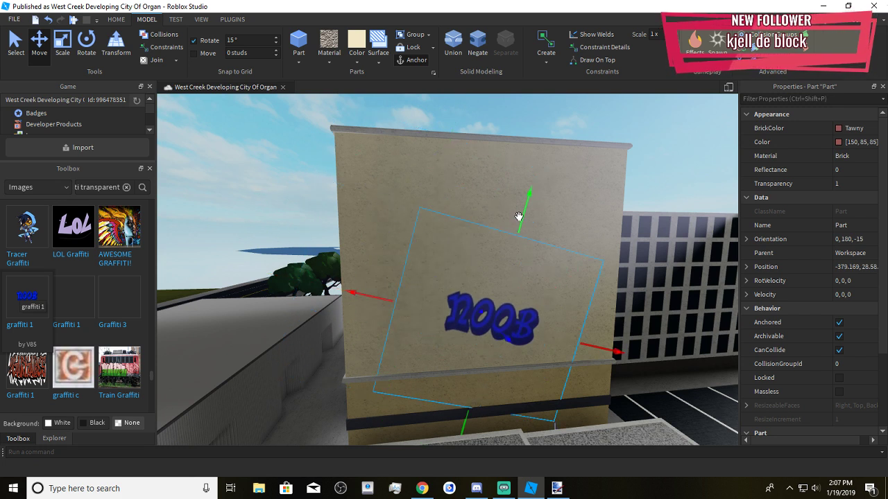
pyautogui.moveTo(518, 217); pyautogui.dragTo(394, 297)
pyautogui.moveTo(342, 323); pyautogui.dragTo(263, 314)
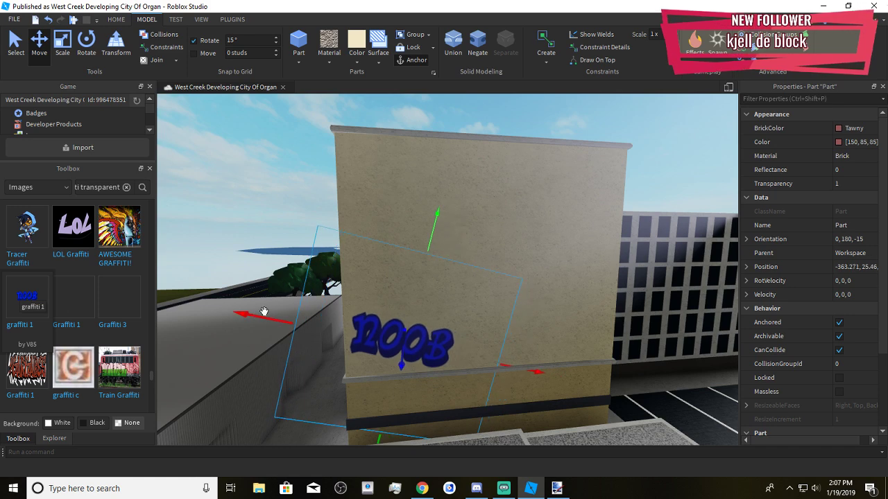
# Deselect the NOOB panel and examine its placement on the beige wall from near and far
pyautogui.click(440, 325)
pyautogui.press('s')
pyautogui.moveTo(518, 325); pyautogui.dragTo(646, 354, button='right')
pyautogui.press('w')
pyautogui.press('s')
pyautogui.press('d')
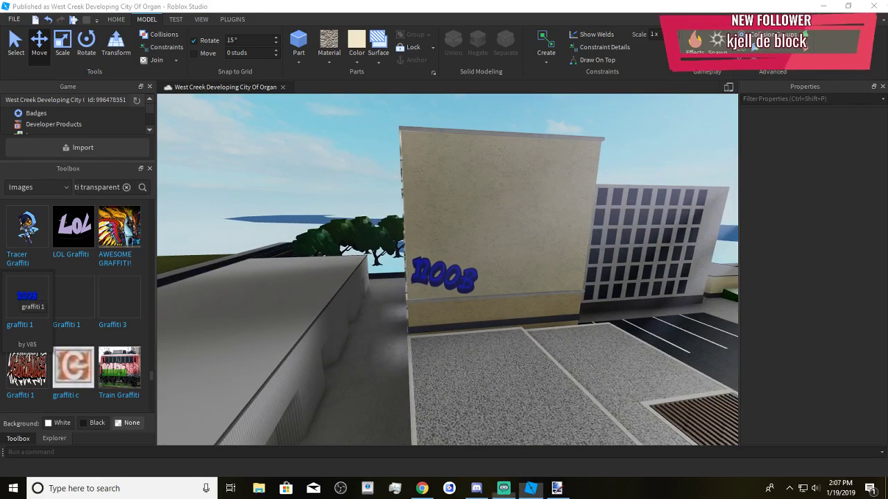
pyautogui.click(347, 164)
pyautogui.press('s')
pyautogui.moveTo(476, 312); pyautogui.dragTo(475, 318, button='right')
pyautogui.press('a')
pyautogui.press('w')
pyautogui.press('s')
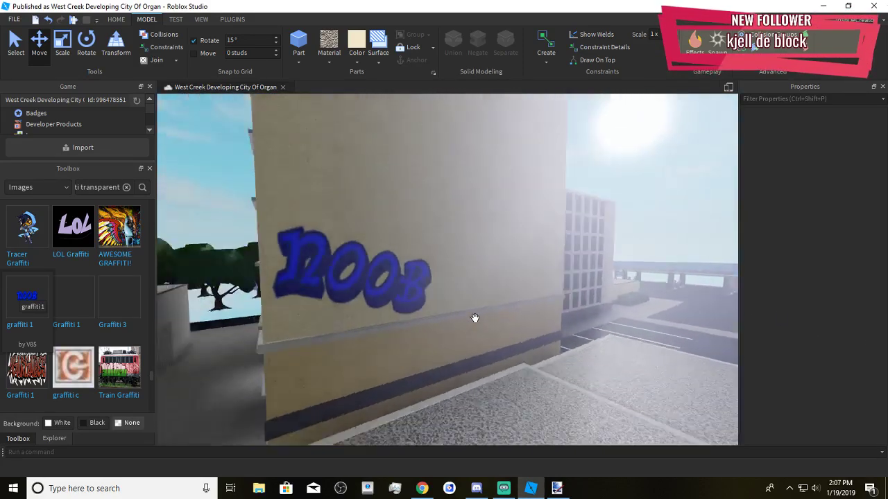
# Browse further through the transparent graffiti images for one that suits the surrounding building walls
pyautogui.scroll(-3, 41, 317)
pyautogui.scroll(-2, 73, 322)
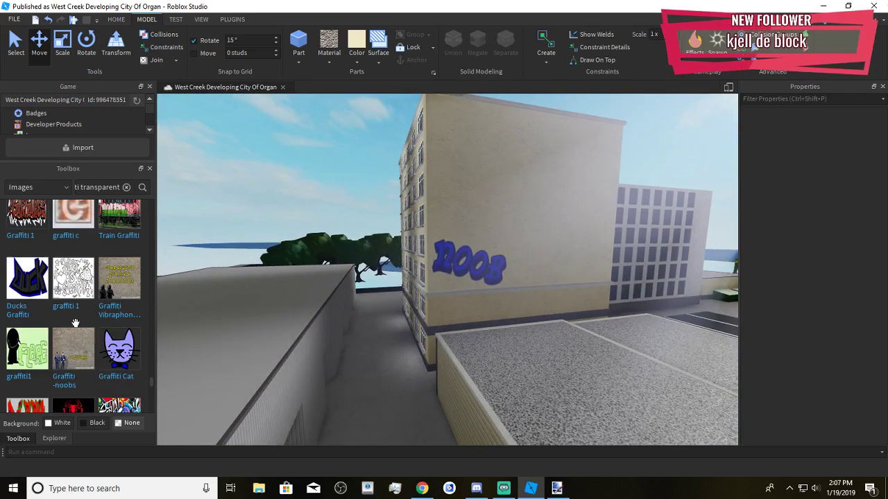
pyautogui.scroll(-8, 75, 323)
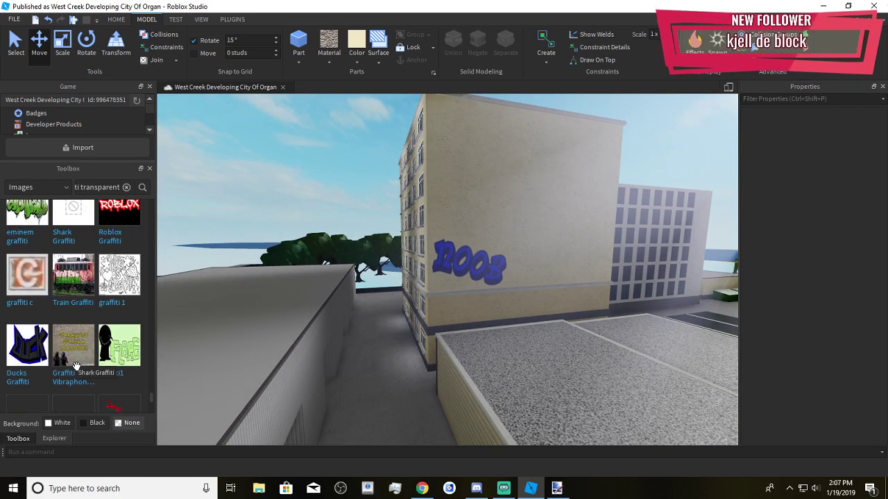
pyautogui.scroll(-4, 90, 322)
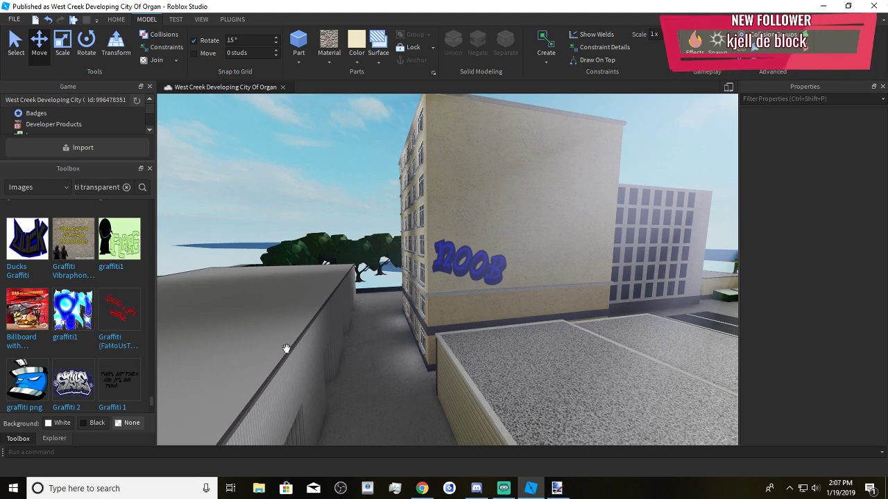
pyautogui.press('w')
pyautogui.moveTo(315, 358); pyautogui.dragTo(315, 358, button='right')
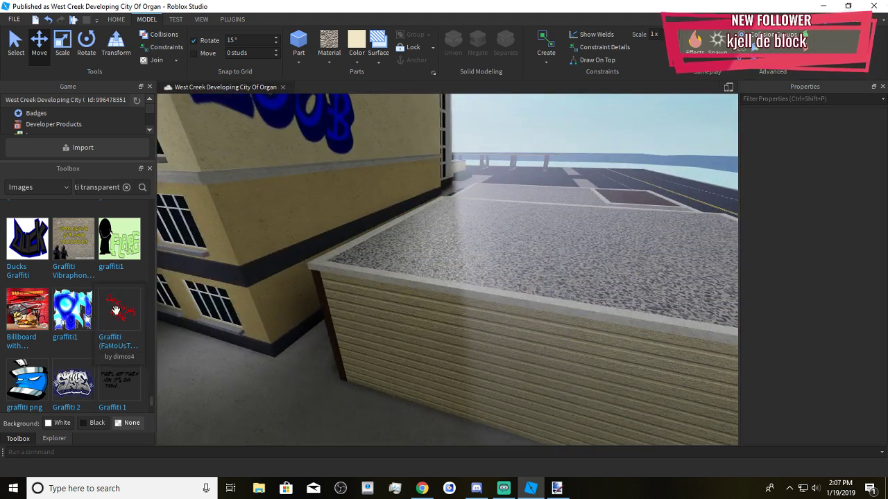
pyautogui.scroll(-5, 116, 310)
pyautogui.scroll(-4, 97, 357)
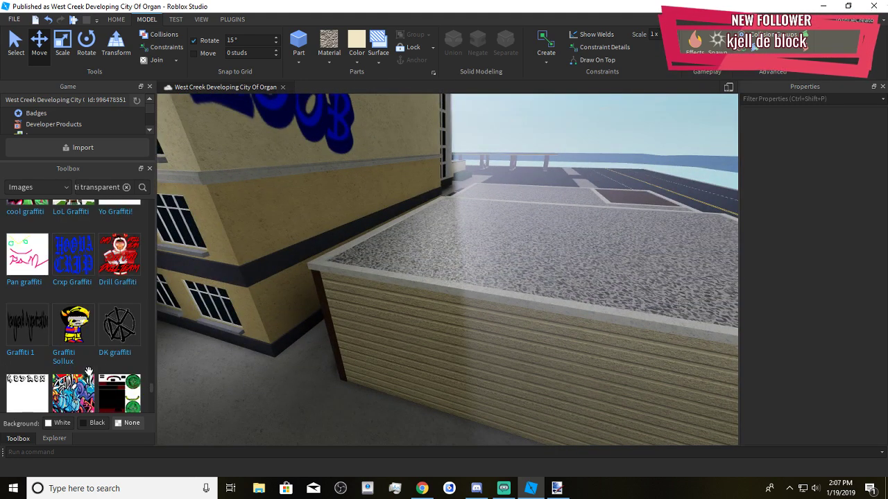
pyautogui.scroll(-8, 88, 367)
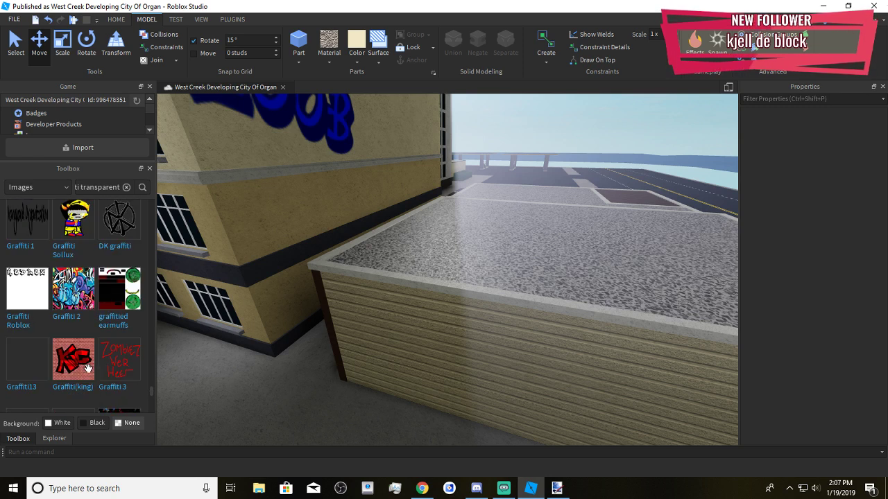
pyautogui.scroll(-1, 88, 368)
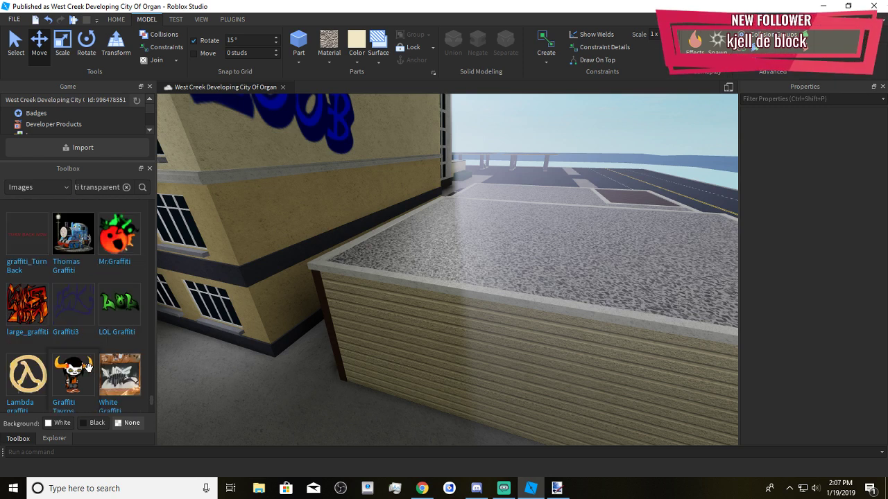
pyautogui.scroll(-2, 88, 366)
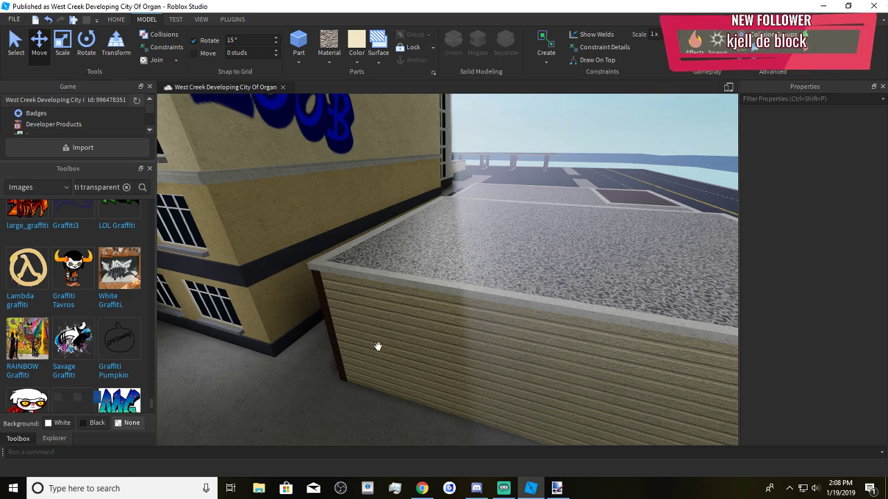
# Duplicate the blue NOOB panel and move the copy over to the parking lot beside the light grey building
pyautogui.moveTo(378, 346); pyautogui.dragTo(334, 244, button='right')
pyautogui.click(376, 273)
pyautogui.press('w')
pyautogui.press('s')
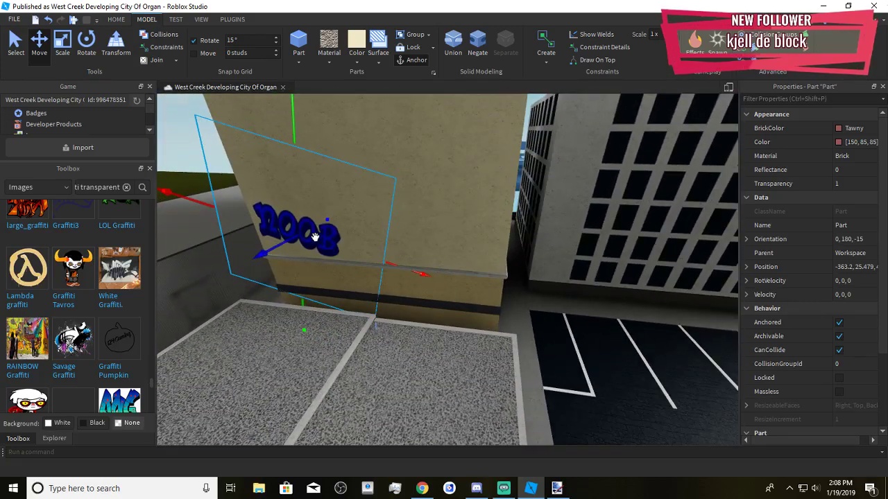
pyautogui.hotkey('ctrl', 'd')
pyautogui.moveTo(315, 237); pyautogui.dragTo(512, 305)
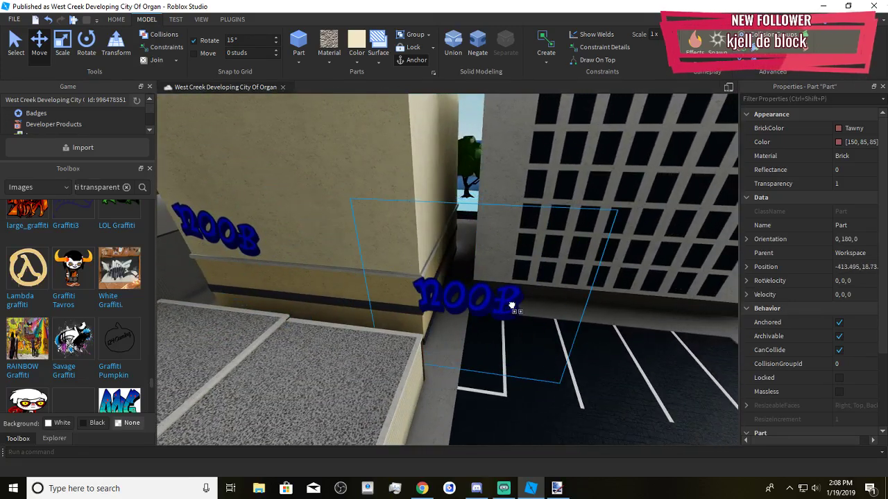
# Shrink the copied NOOB panel to a small square and place it on the light grey building's wall near the alley corner
pyautogui.click(69, 45)
pyautogui.moveTo(472, 188); pyautogui.dragTo(485, 334)
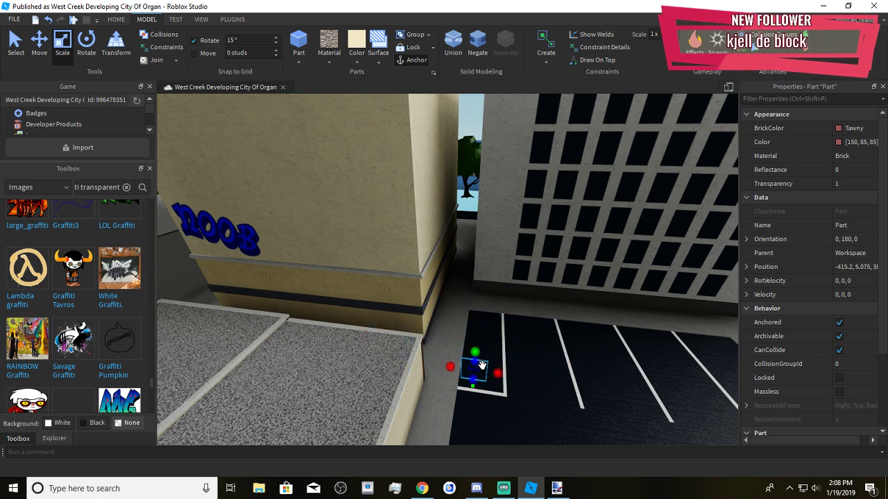
pyautogui.press('w')
pyautogui.moveTo(500, 270); pyautogui.dragTo(503, 317, button='right')
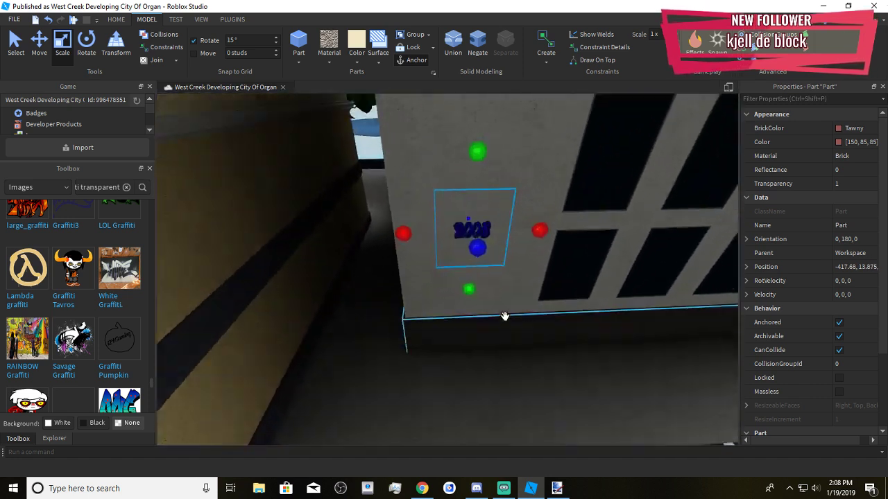
# Replace the small panel's NOOB image with the green "LOL Graffiti" image
pyautogui.moveTo(476, 253); pyautogui.dragTo(490, 325)
pyautogui.press('Delete')
pyautogui.moveTo(490, 326); pyautogui.dragTo(426, 313, button='right')
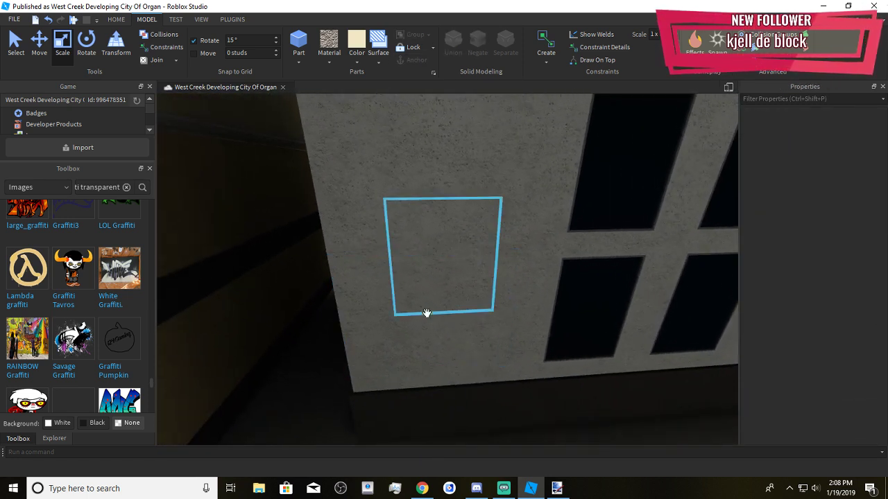
pyautogui.scroll(2, 117, 347)
pyautogui.moveTo(198, 311); pyautogui.dragTo(434, 286)
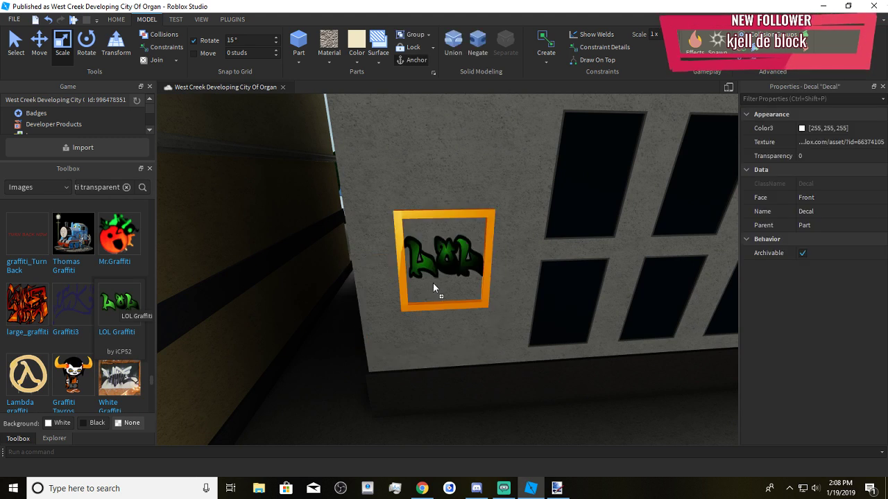
pyautogui.click(444, 263)
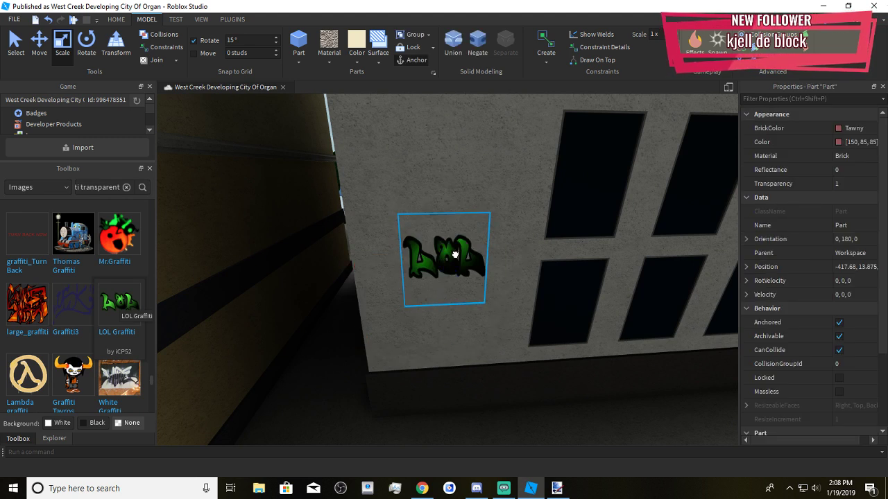
# Slightly enlarge the green LOL panel and set it low on the light grey wall, near the alley corner
pyautogui.moveTo(454, 255); pyautogui.dragTo(455, 295)
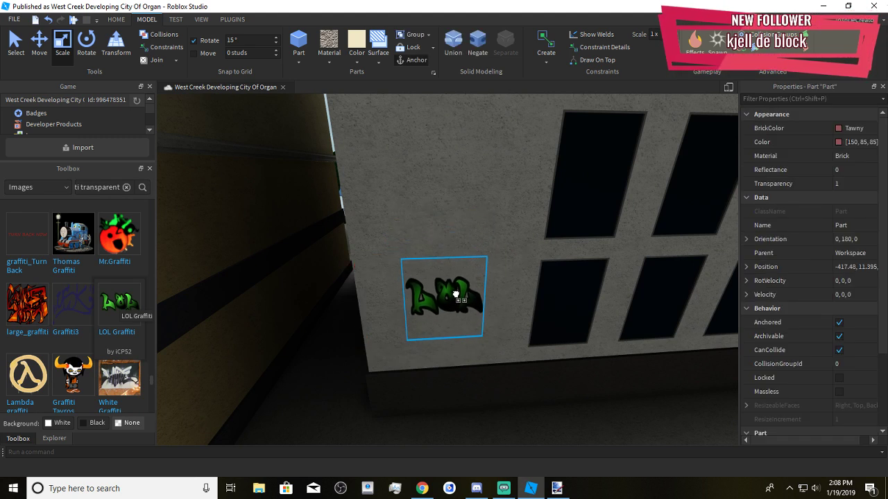
pyautogui.moveTo(445, 220); pyautogui.dragTo(443, 192)
pyautogui.moveTo(369, 293); pyautogui.dragTo(331, 306)
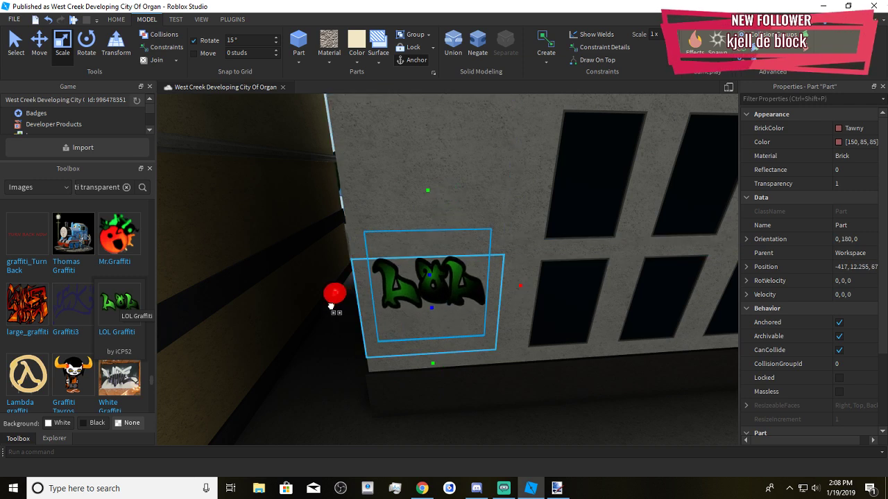
pyautogui.moveTo(442, 284); pyautogui.dragTo(450, 291)
pyautogui.click(511, 364)
# Duplicate the green LOL panel and carry the copy to the alley beside the low beige building
pyautogui.scroll(-10, 513, 365)
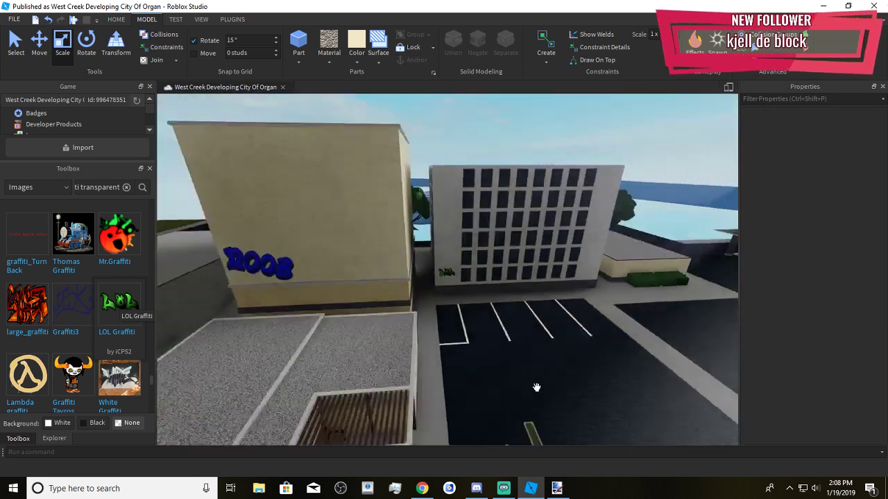
pyautogui.scroll(-8, 537, 387)
pyautogui.moveTo(536, 388); pyautogui.dragTo(537, 387, button='right')
pyautogui.scroll(6, 537, 387)
pyautogui.click(485, 273)
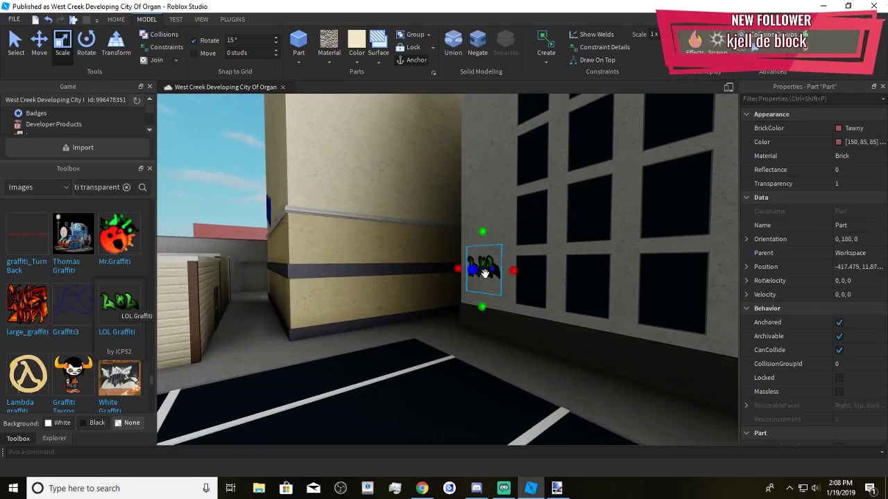
pyautogui.moveTo(485, 272); pyautogui.dragTo(475, 368)
pyautogui.hotkey('ctrl', 't')
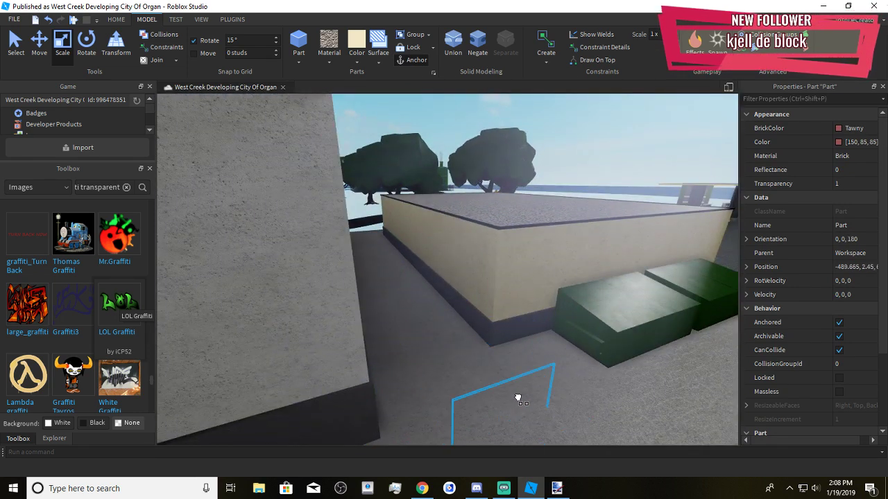
# Rotate the copied LOL panel to a 90° orientation and place it on the low beige building's alley wall
pyautogui.moveTo(493, 364); pyautogui.dragTo(486, 357)
pyautogui.hotkey('ctrl', 'r')
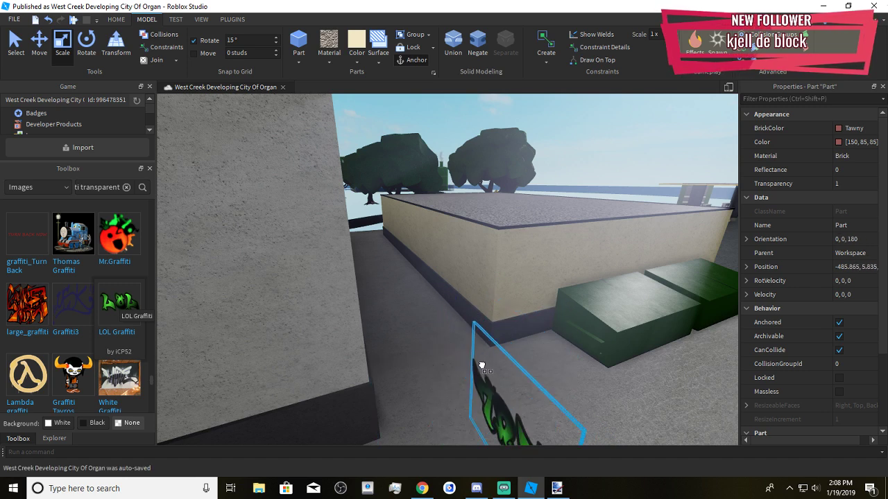
pyautogui.scroll(4, 464, 286)
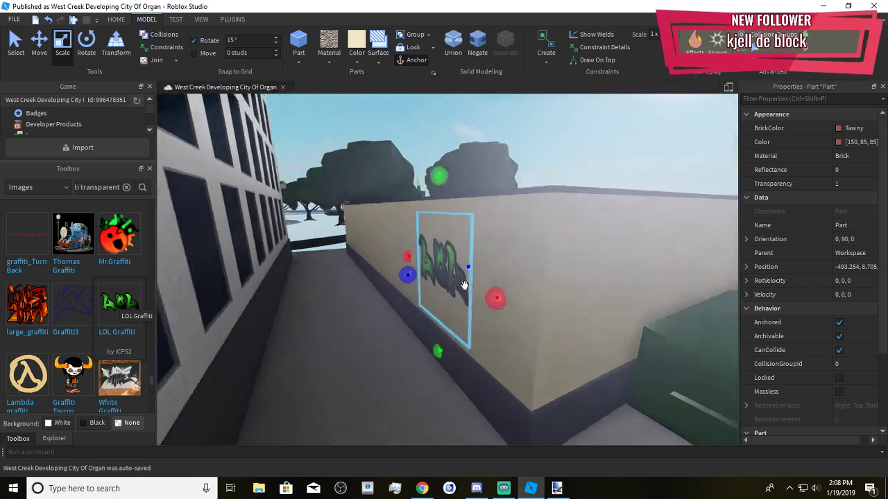
pyautogui.moveTo(464, 287); pyautogui.dragTo(476, 273, button='right')
pyautogui.scroll(-3, 531, 282)
pyautogui.scroll(1, 575, 293)
pyautogui.moveTo(520, 294); pyautogui.dragTo(506, 291)
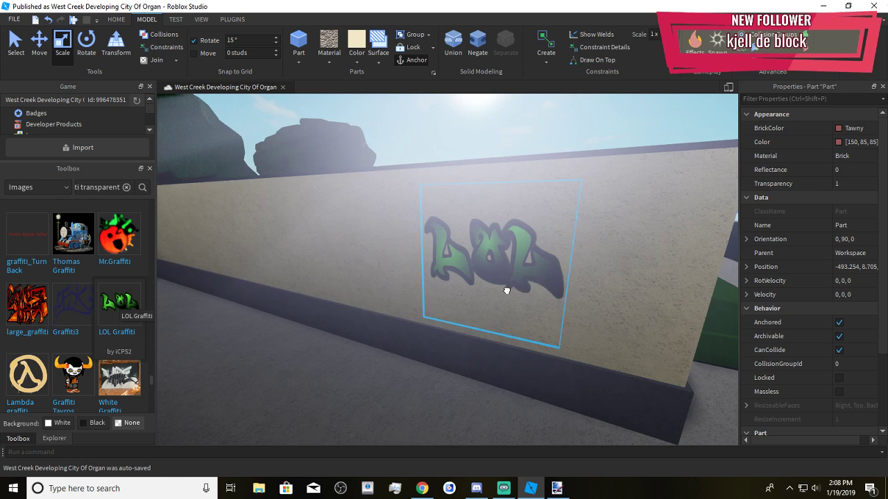
# Replace the copied panel's LOL image with the red "Got Milk?" image named Misleading Graffiti
pyautogui.press('Delete')
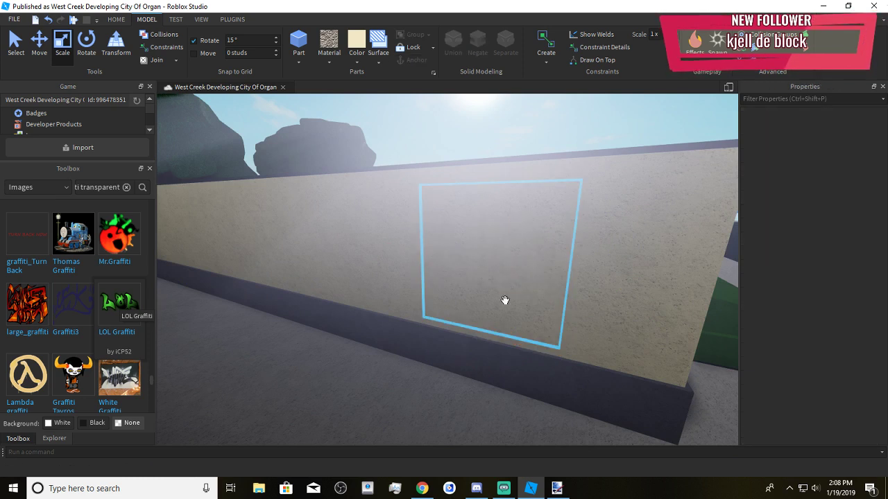
pyautogui.scroll(2, 503, 301)
pyautogui.scroll(-2, 81, 334)
pyautogui.scroll(-3, 97, 330)
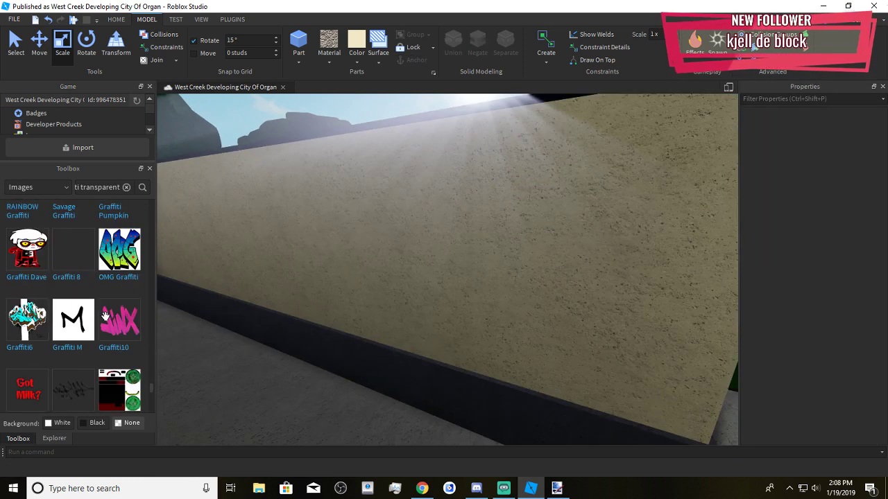
pyautogui.scroll(-3, 115, 385)
pyautogui.scroll(-3, 112, 388)
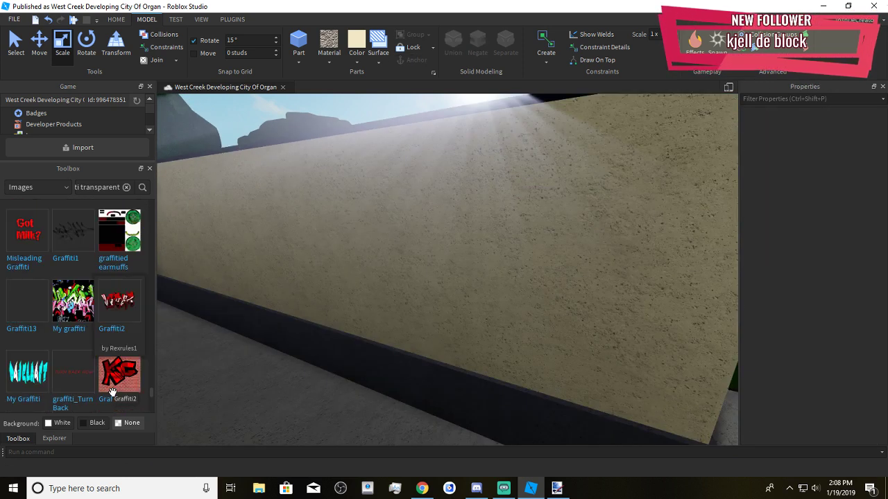
pyautogui.scroll(1, 113, 379)
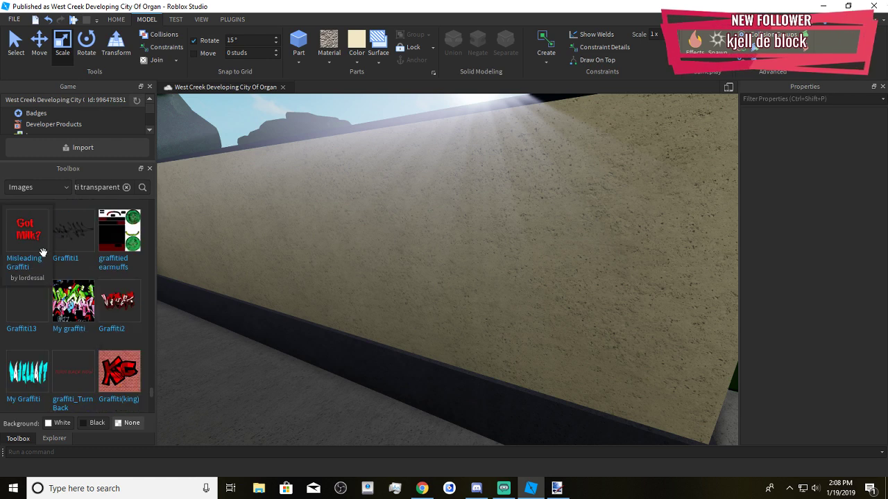
pyautogui.moveTo(86, 244); pyautogui.dragTo(475, 254)
# Push the Got Milk? panel in closer against the low beige building's wall
pyautogui.scroll(5, 476, 260)
pyautogui.press('a')
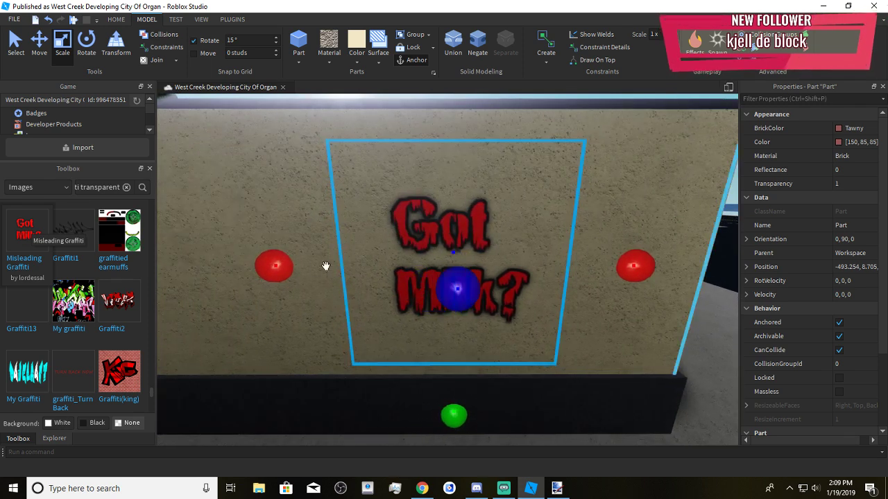
pyautogui.moveTo(273, 267); pyautogui.dragTo(382, 298)
pyautogui.click(46, 59)
pyautogui.press('a')
pyautogui.scroll(-4, 340, 316)
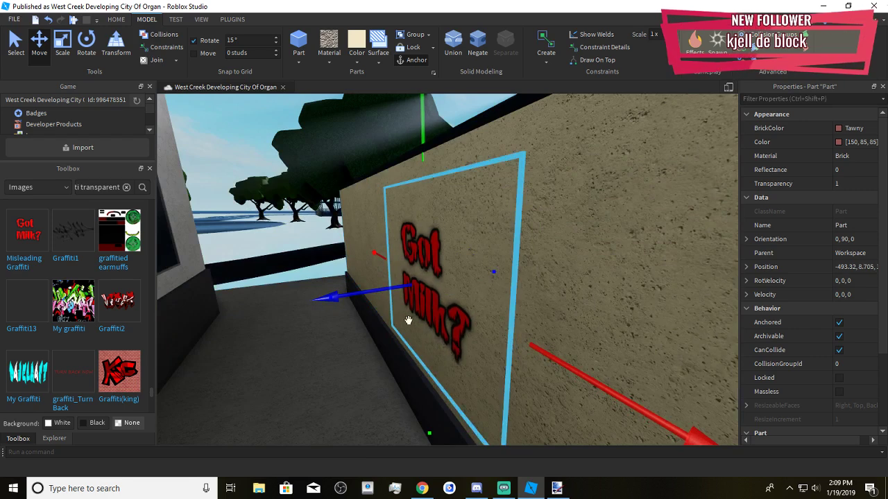
pyautogui.click(368, 349)
# Look over the light grey and low beige buildings and browse the graffiti images for another design
pyautogui.scroll(-8, 369, 349)
pyautogui.scroll(-4, 479, 246)
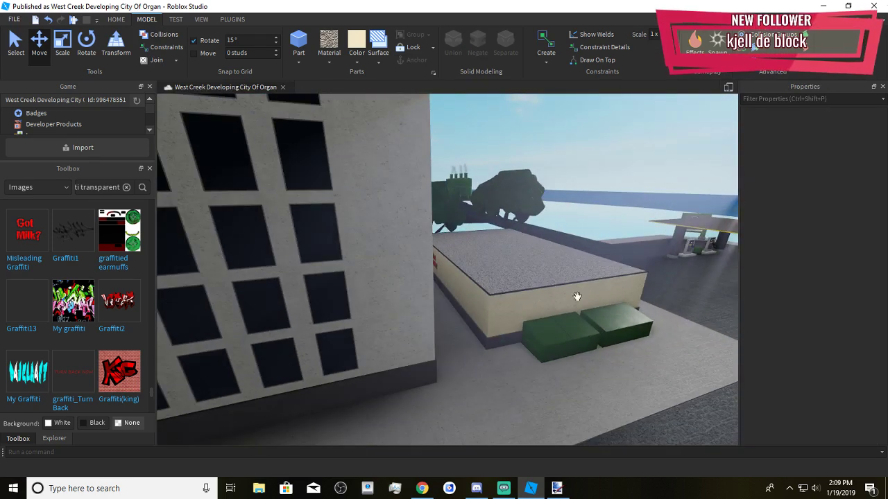
pyautogui.moveTo(577, 296); pyautogui.dragTo(444, 353, button='right')
pyautogui.press('s')
pyautogui.scroll(-5, 72, 377)
pyautogui.scroll(1, 72, 376)
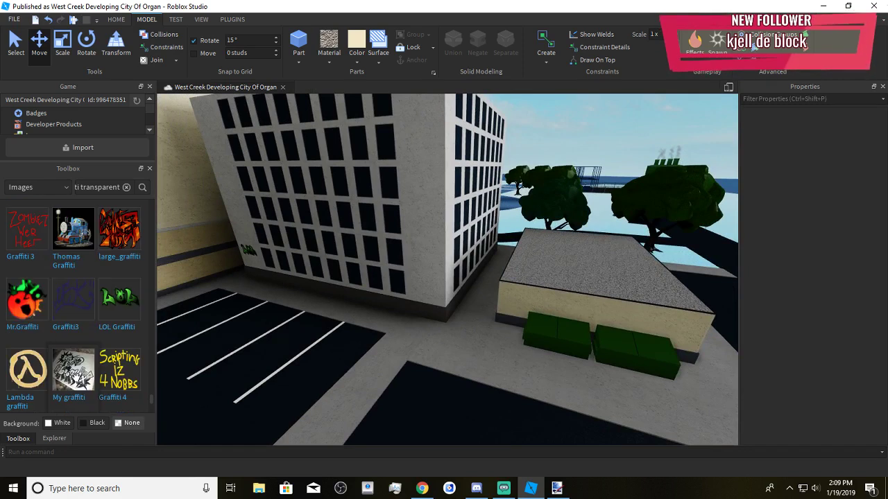
pyautogui.scroll(-3, 76, 377)
pyautogui.scroll(2, 77, 375)
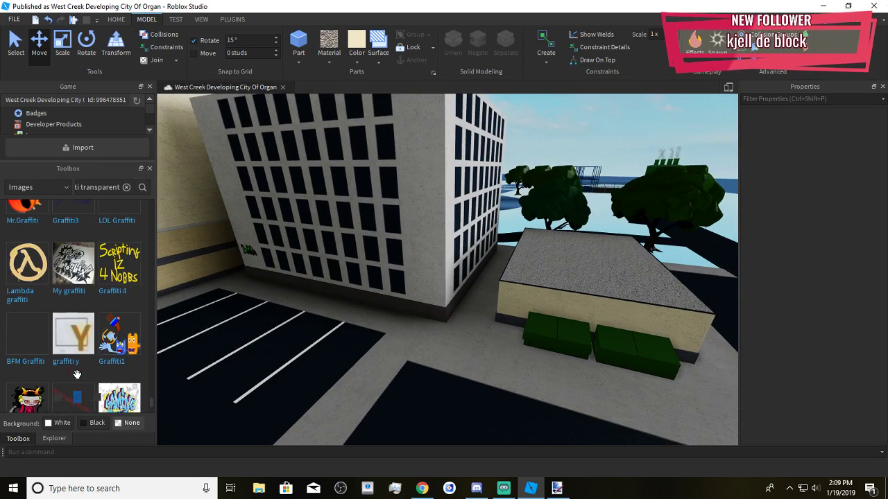
pyautogui.scroll(10, 394, 336)
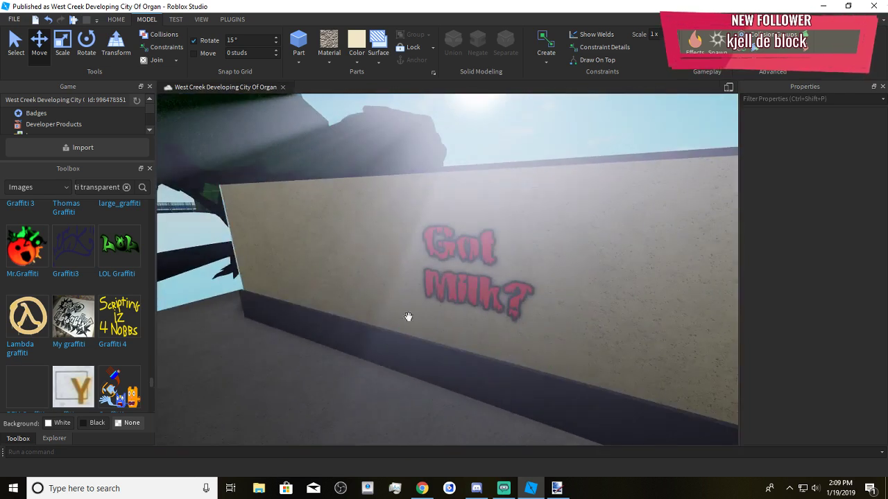
# Duplicate the Got Milk? panel further along the wall and replace the copy's image with Mr.Graffiti
pyautogui.click(450, 277)
pyautogui.moveTo(451, 277); pyautogui.dragTo(463, 278, button='right')
pyautogui.hotkey('ctrl', 'd')
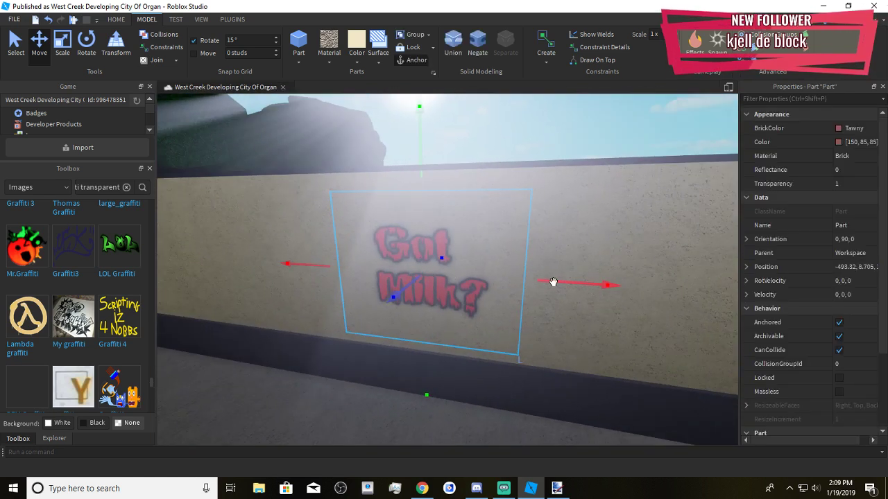
pyautogui.moveTo(554, 282); pyautogui.dragTo(742, 313)
pyautogui.click(634, 331)
pyautogui.press('Delete')
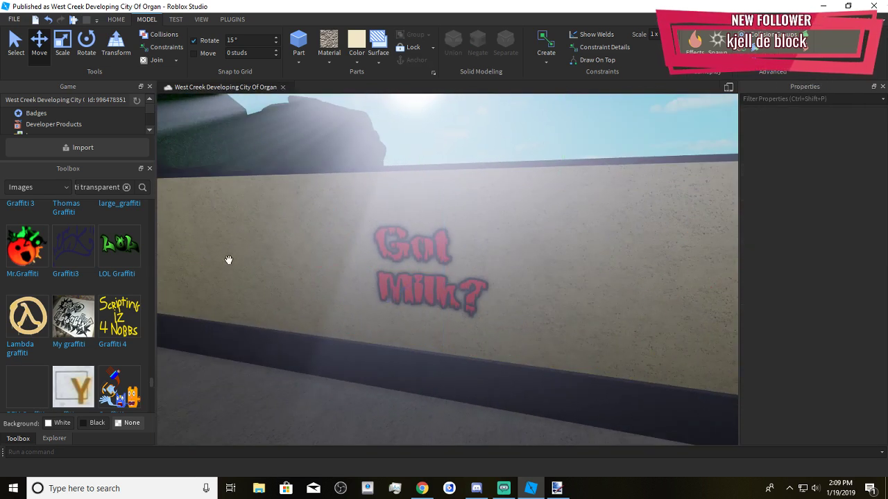
pyautogui.moveTo(26, 252); pyautogui.dragTo(626, 283)
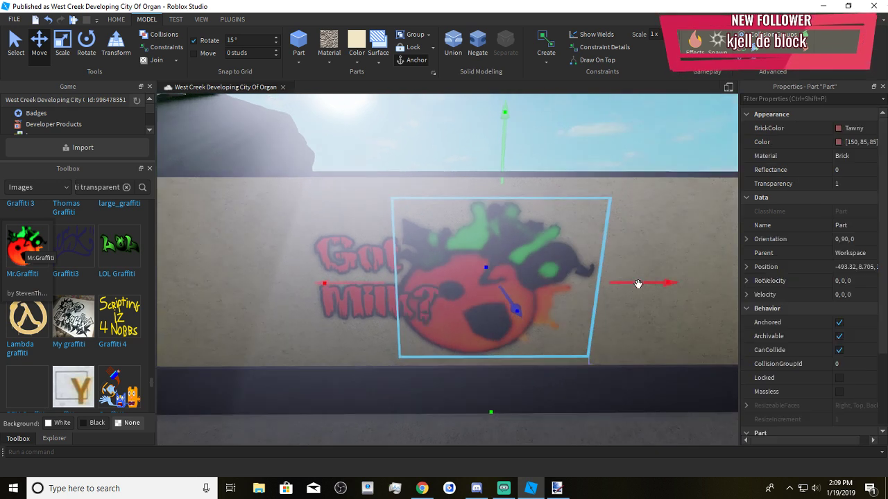
# Shrink the Mr.Graffiti panel to roughly half its width and height beside the Got Milk? lettering
pyautogui.click(82, 53)
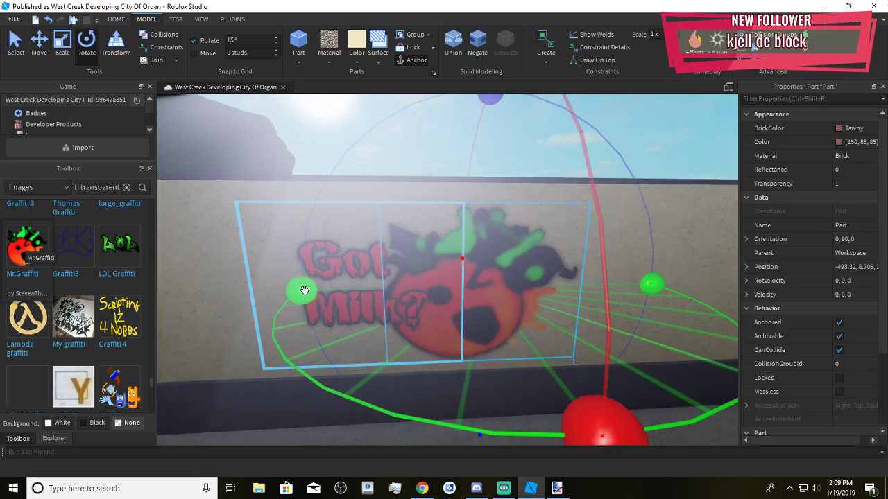
pyautogui.click(43, 55)
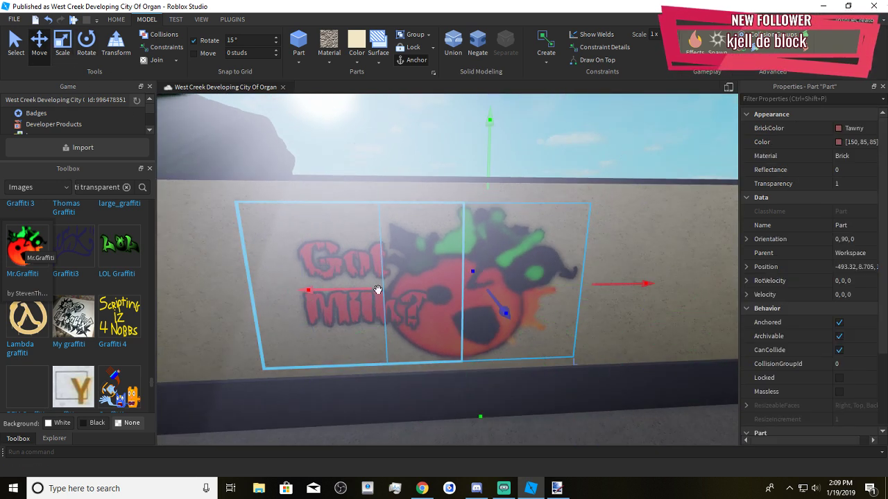
pyautogui.hotkey('ctrl', '3')
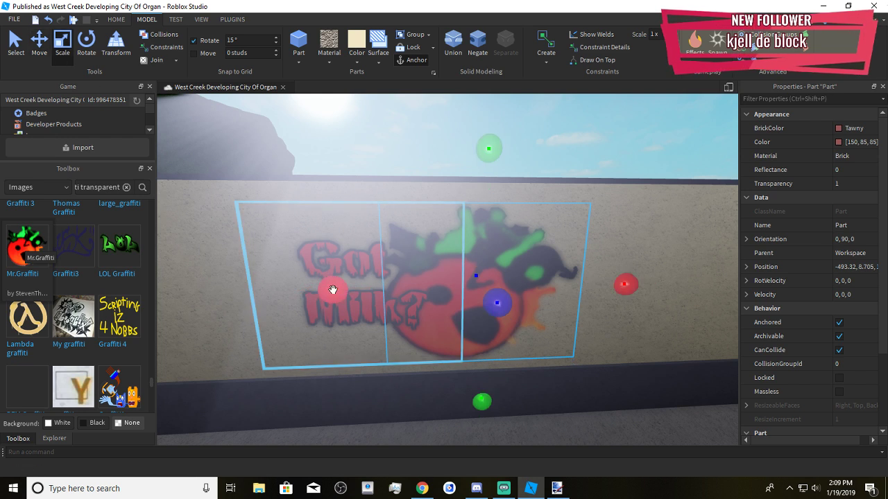
pyautogui.moveTo(333, 290); pyautogui.dragTo(406, 291)
pyautogui.moveTo(519, 402); pyautogui.dragTo(534, 333)
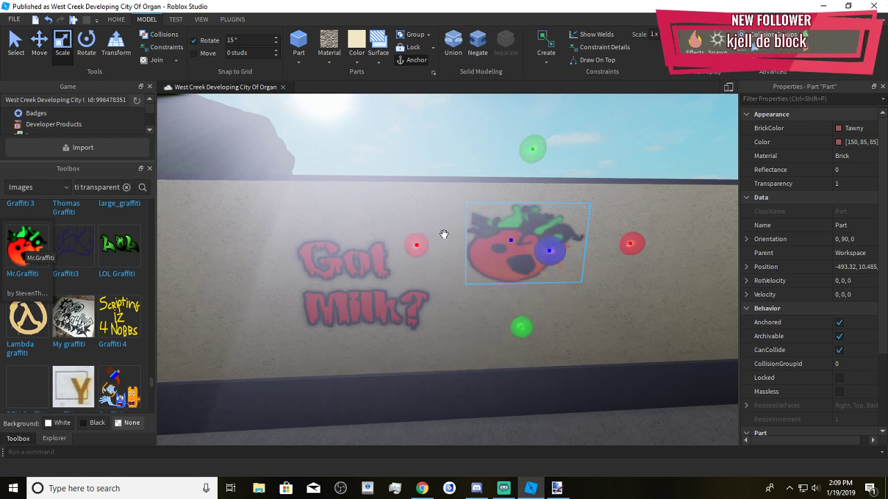
# Rotate the Mr.Graffiti panel 45° and move it over the end of the Got Milk? lettering
pyautogui.hotkey('ctrl', '4')
pyautogui.moveTo(543, 105); pyautogui.dragTo(382, 143)
pyautogui.click(21, 46)
pyautogui.click(38, 49)
pyautogui.moveTo(453, 318); pyautogui.dragTo(414, 353)
pyautogui.moveTo(402, 212); pyautogui.dragTo(371, 185)
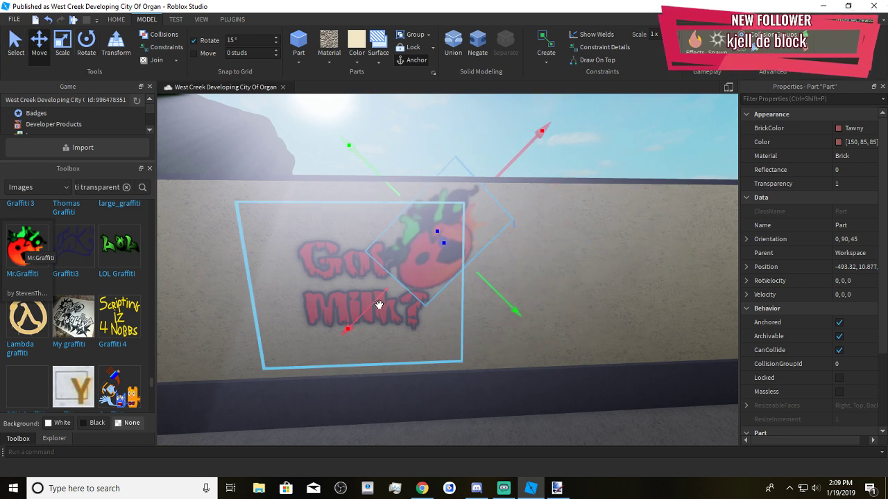
pyautogui.scroll(6, 410, 300)
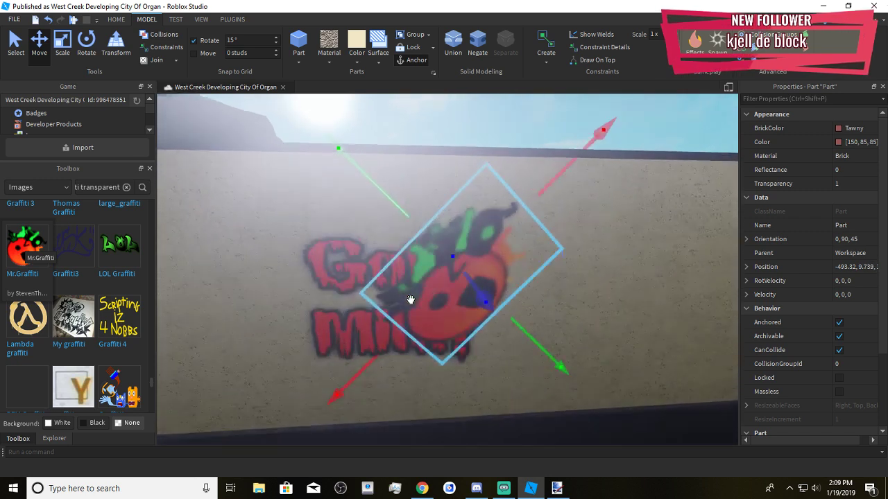
# Try small depth shifts of the tilted Mr.Graffiti panel against the wall surface
pyautogui.scroll(-2, 410, 299)
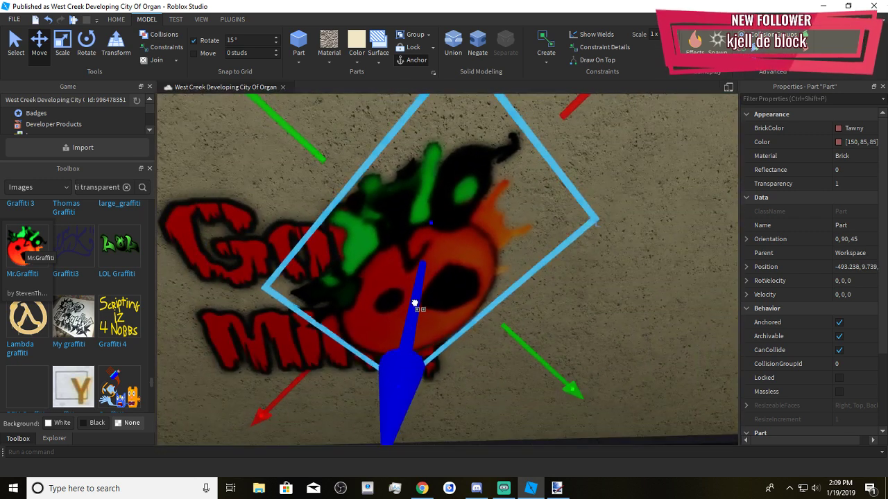
pyautogui.moveTo(416, 307); pyautogui.dragTo(416, 303)
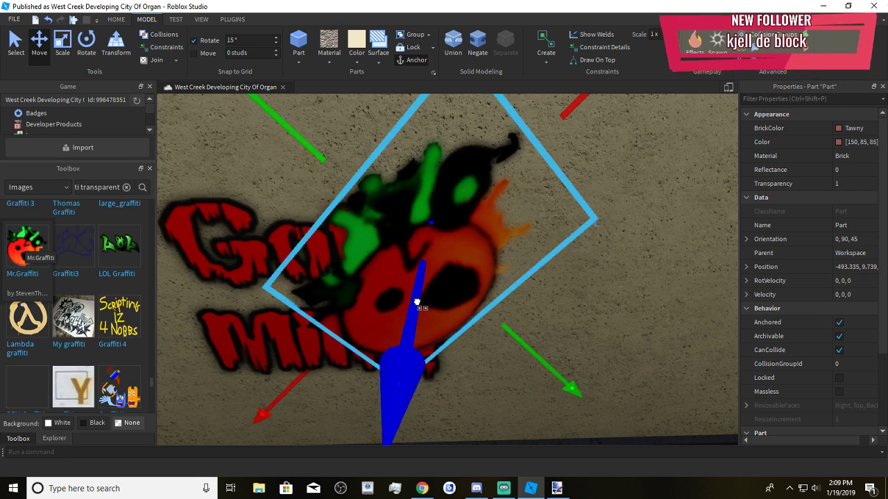
pyautogui.moveTo(417, 303); pyautogui.dragTo(484, 283, button='right')
pyautogui.scroll(-4, 424, 323)
pyautogui.scroll(3, 484, 283)
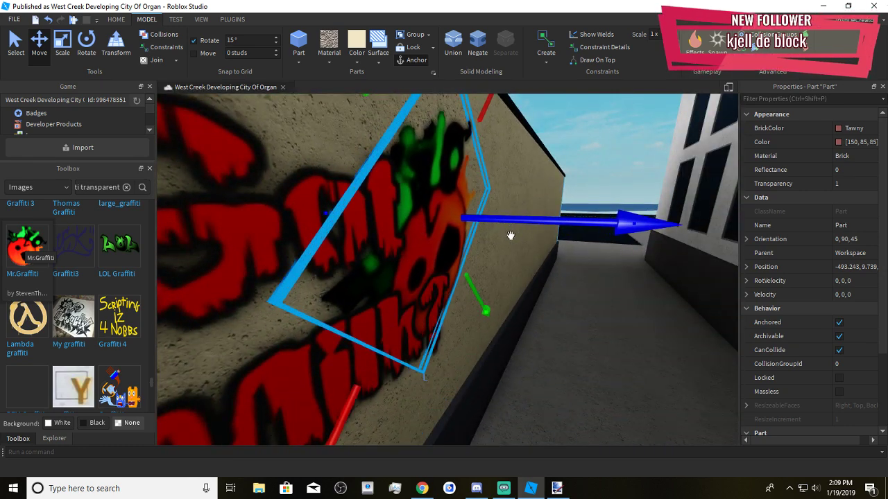
# Bring the Mr.Graffiti panel slightly out from the wall, to an X position of -493.02, in front of the Got Milk? panel
pyautogui.press('a')
pyautogui.press('d')
pyautogui.moveTo(511, 235); pyautogui.dragTo(517, 213, button='right')
pyautogui.press('d')
pyautogui.moveTo(604, 232); pyautogui.dragTo(649, 286)
pyautogui.scroll(-3, 563, 301)
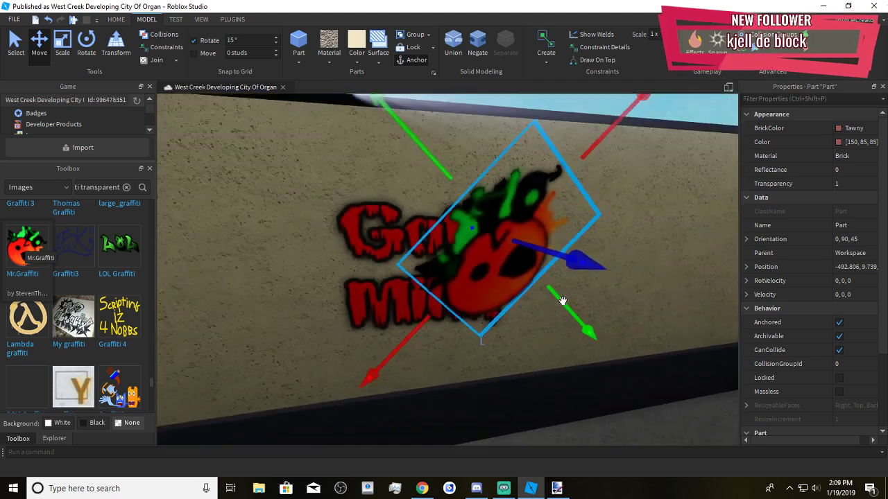
pyautogui.moveTo(562, 301); pyautogui.dragTo(563, 301, button='right')
pyautogui.scroll(4, 564, 301)
pyautogui.scroll(-4, 564, 301)
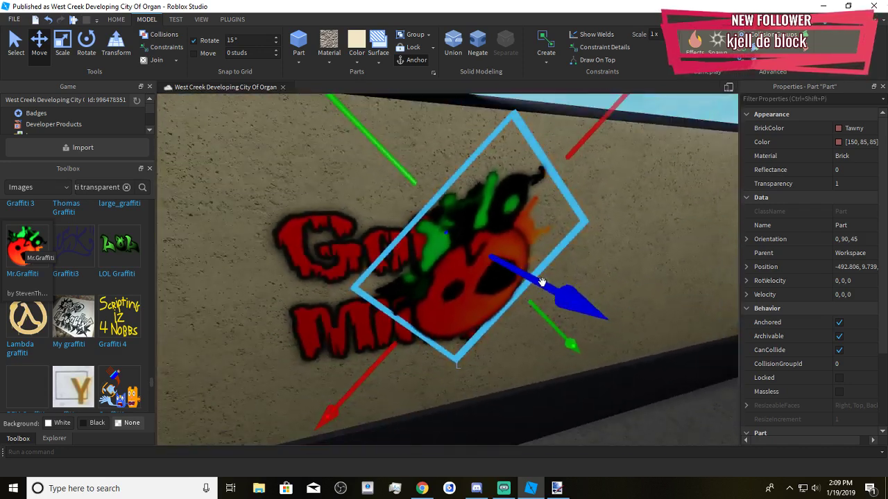
pyautogui.moveTo(541, 282); pyautogui.dragTo(529, 276)
# Turn off Archivable for the Mr.Graffiti decal and for the Got Milk? decal
pyautogui.click(54, 439)
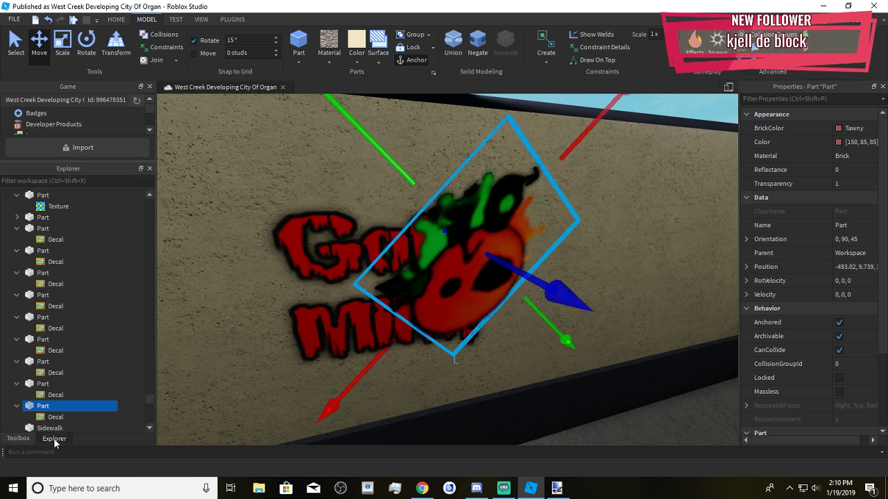
pyautogui.click(113, 417)
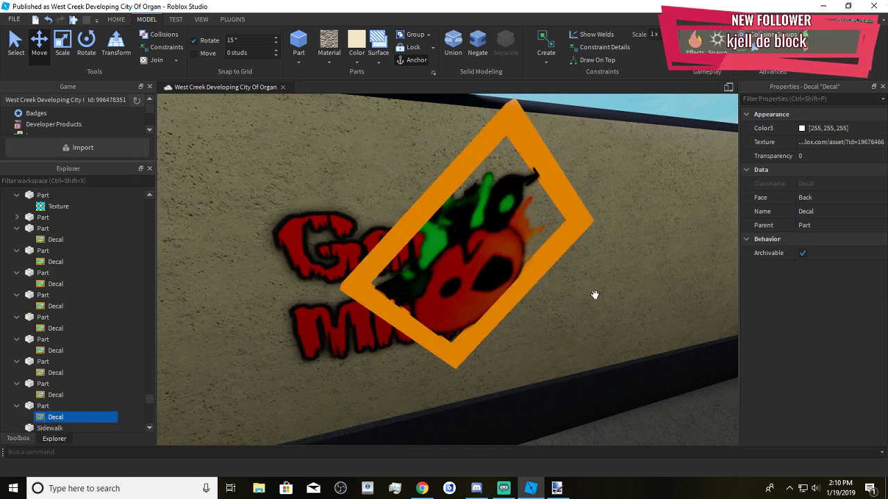
pyautogui.click(802, 254)
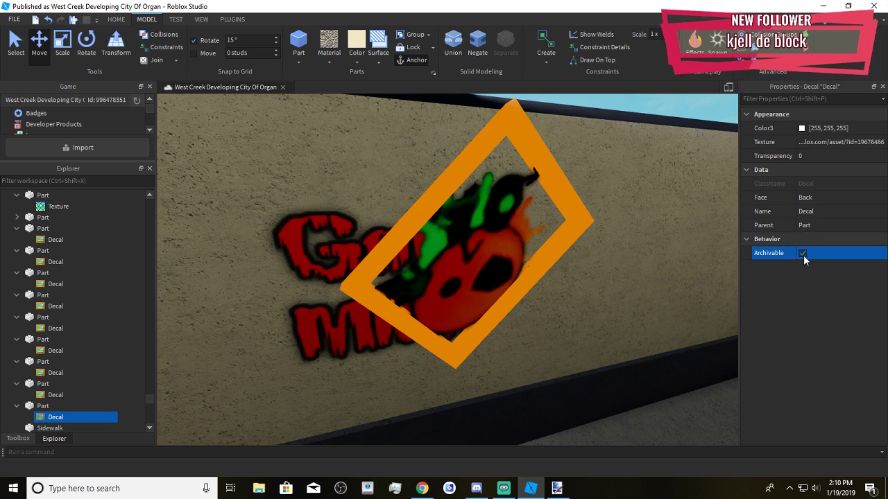
pyautogui.click(312, 257)
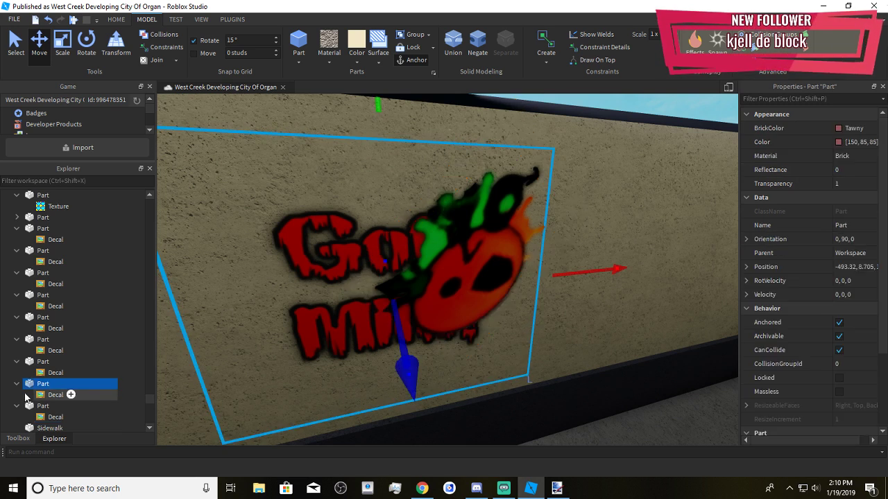
pyautogui.click(56, 394)
pyautogui.click(802, 253)
pyautogui.scroll(1, 578, 297)
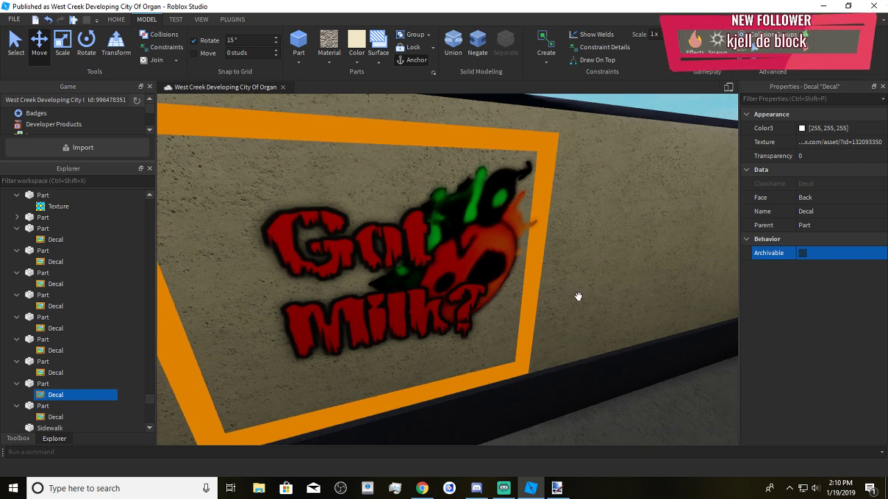
# Move the tilted Mr.Graffiti panel up along the wall, off the Got Milk? lettering to just above its question mark
pyautogui.scroll(6, 579, 297)
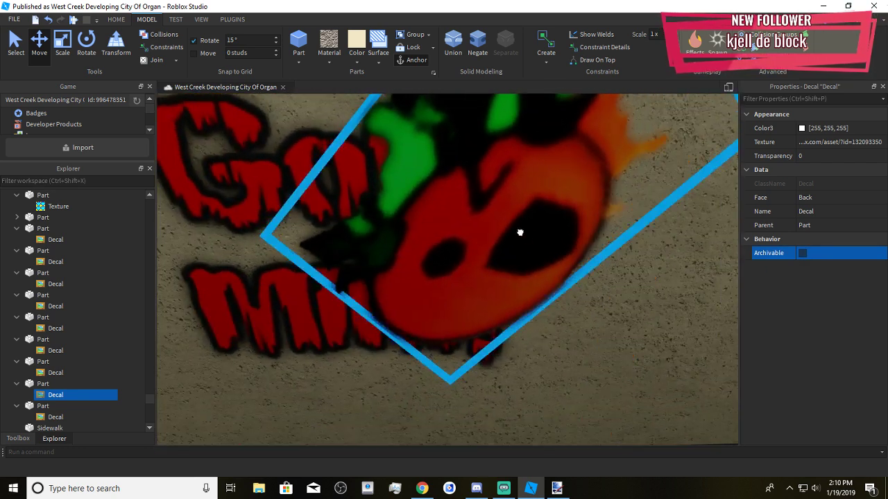
pyautogui.scroll(-3, 520, 232)
pyautogui.click(520, 233)
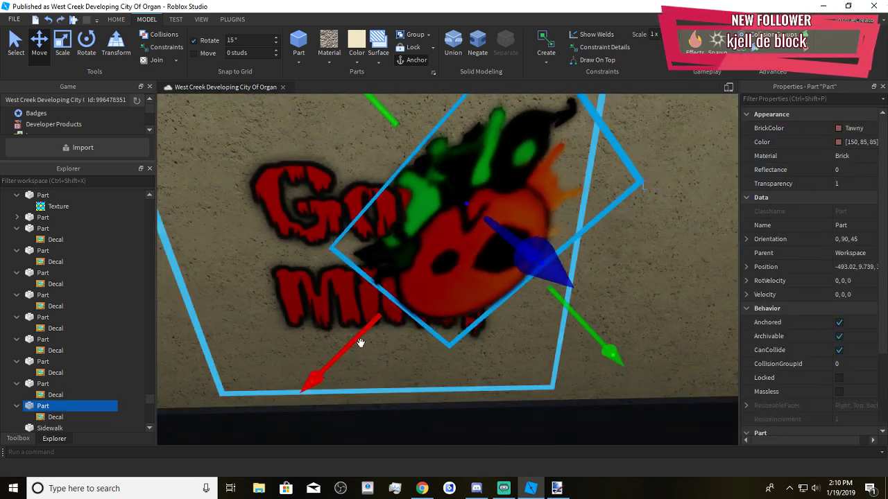
pyautogui.moveTo(361, 343); pyautogui.dragTo(447, 289)
pyautogui.moveTo(447, 290); pyautogui.dragTo(472, 276, button='right')
pyautogui.scroll(-1, 472, 278)
pyautogui.moveTo(575, 279); pyautogui.dragTo(584, 292)
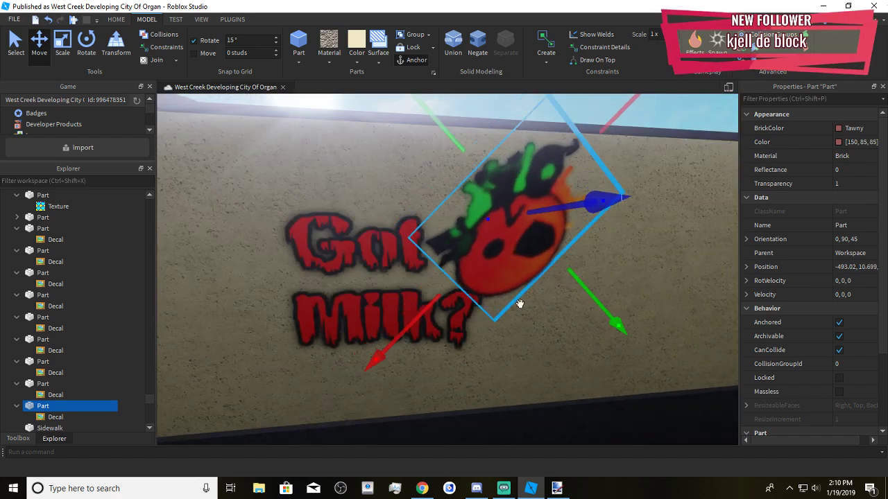
# Push the Mr.Graffiti panel back against the beige wall, to an X position of -493.325, and deselect it
pyautogui.click(571, 323)
pyautogui.scroll(3, 571, 323)
pyautogui.scroll(-2, 572, 323)
pyautogui.moveTo(571, 323); pyautogui.dragTo(549, 298, button='right')
pyautogui.scroll(-1, 550, 298)
pyautogui.click(460, 223)
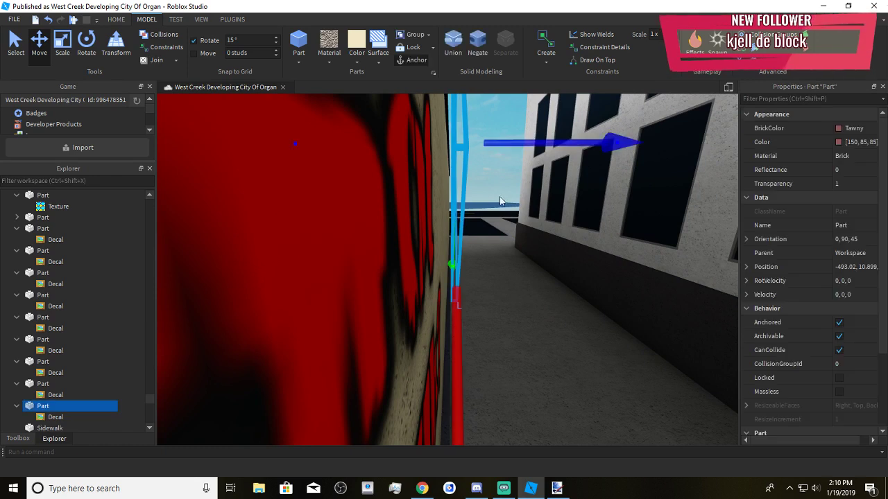
pyautogui.moveTo(516, 142); pyautogui.dragTo(495, 152)
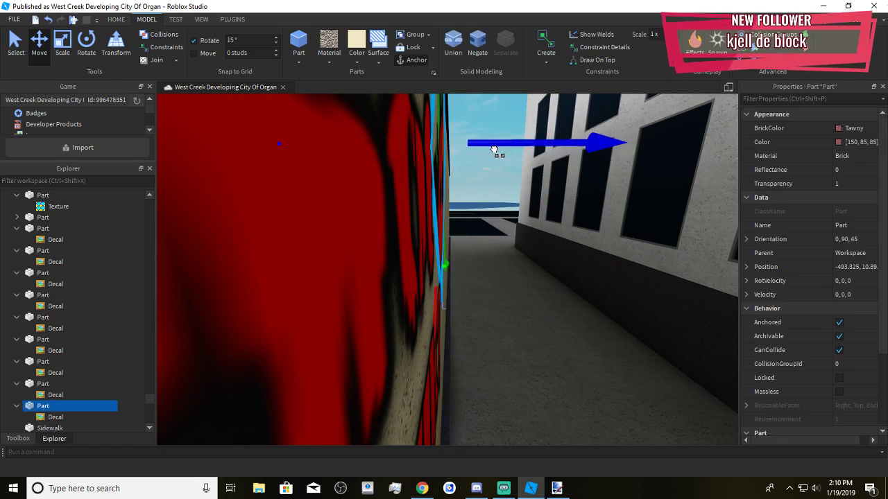
pyautogui.scroll(-2, 532, 245)
pyautogui.scroll(-1, 533, 245)
pyautogui.moveTo(532, 244); pyautogui.dragTo(533, 244, button='right')
pyautogui.scroll(-2, 533, 245)
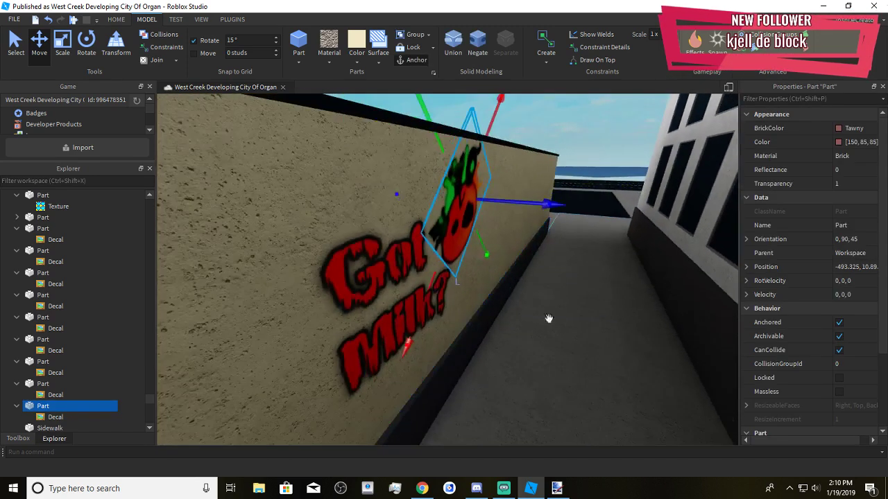
pyautogui.click(555, 350)
# Survey the building walls from the low beige building, past the white block, to the red brick building at the street corner
pyautogui.moveTo(554, 350); pyautogui.dragTo(553, 372, button='right')
pyautogui.scroll(-3, 555, 350)
pyautogui.scroll(3, 554, 350)
pyautogui.scroll(-10, 553, 372)
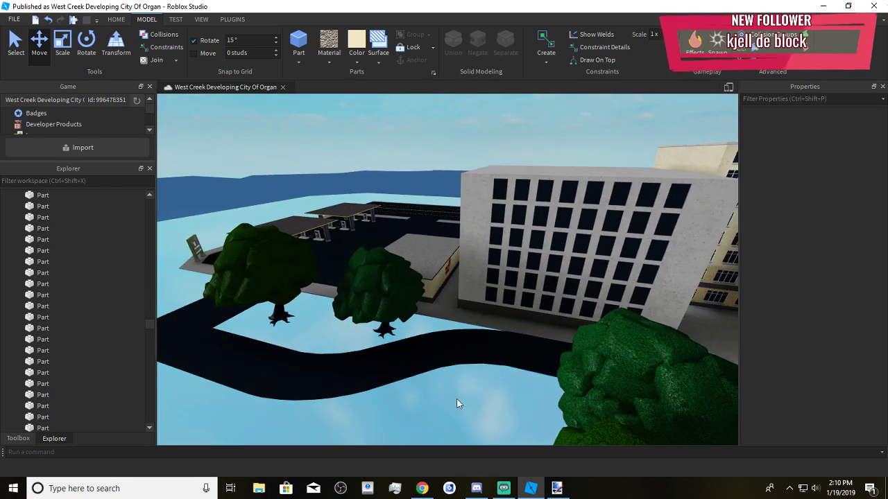
pyautogui.scroll(5, 440, 417)
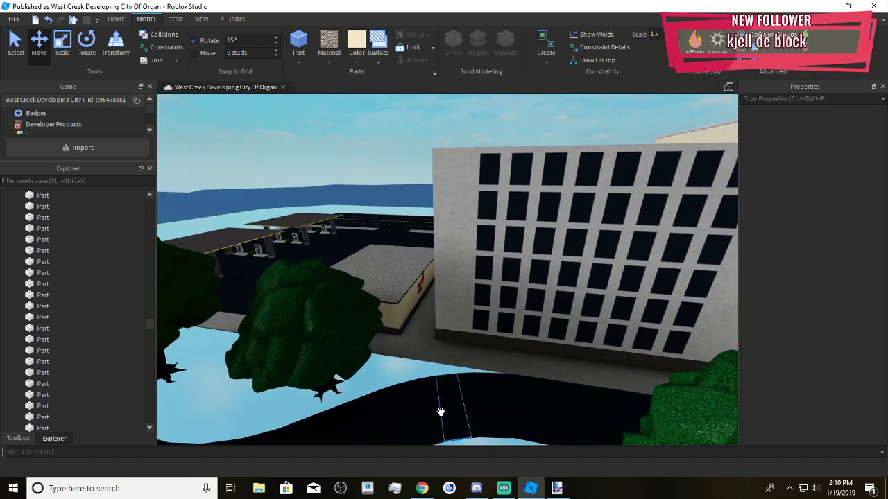
pyautogui.scroll(5, 441, 417)
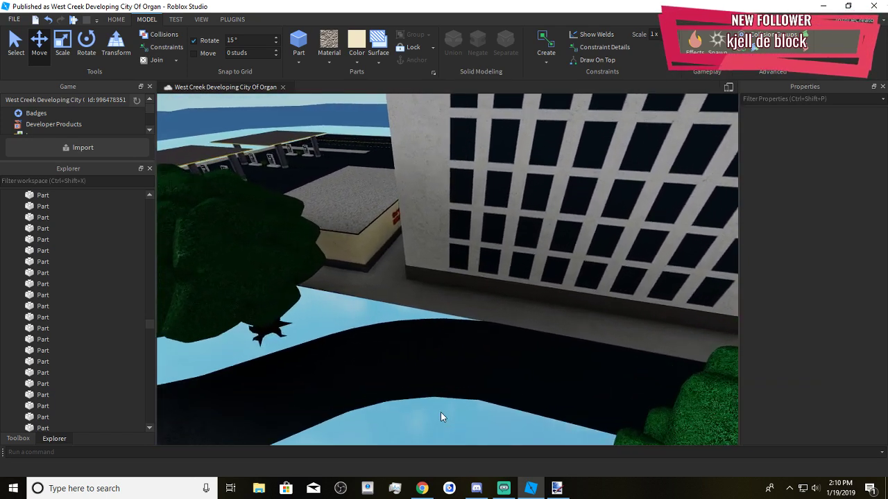
pyautogui.moveTo(440, 412); pyautogui.dragTo(439, 414, button='right')
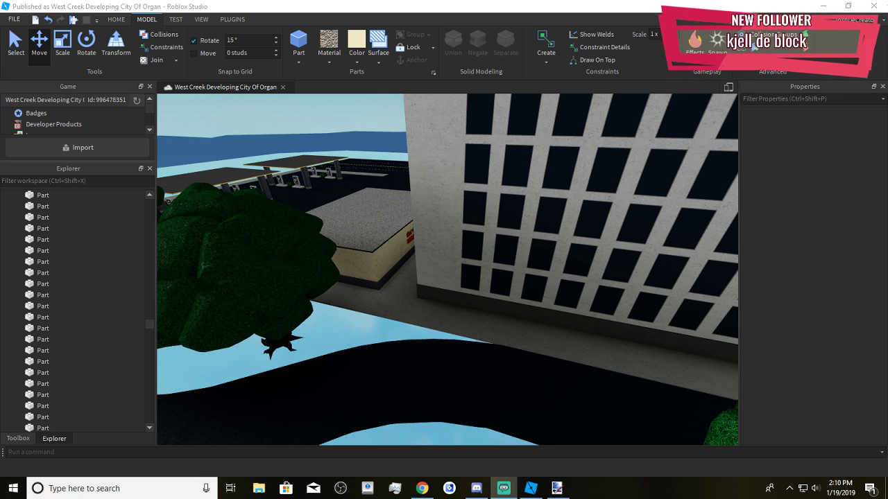
pyautogui.press('s')
pyautogui.moveTo(461, 325); pyautogui.dragTo(498, 341, button='right')
pyautogui.press('w')
pyautogui.press('w')
pyautogui.press('w')
pyautogui.press('w')
pyautogui.press('s')
pyautogui.press('w')
pyautogui.scroll(-4, 498, 341)
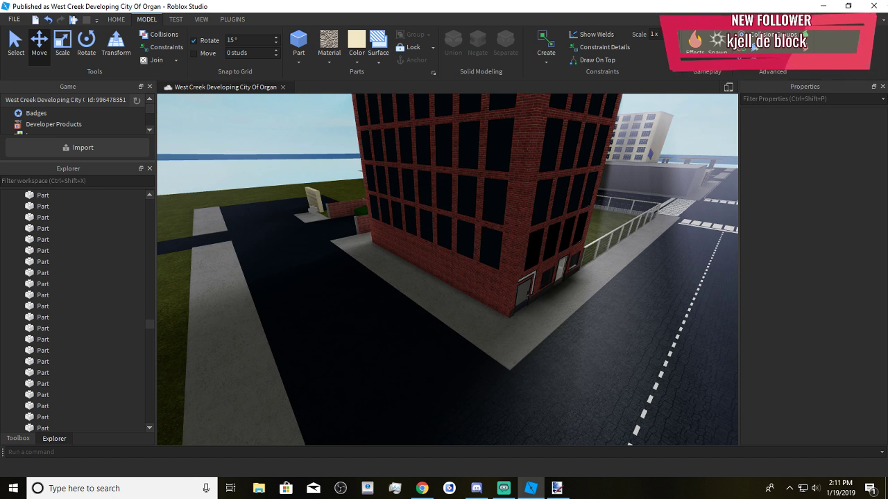
pyautogui.hotkey('alt', 'Tab')
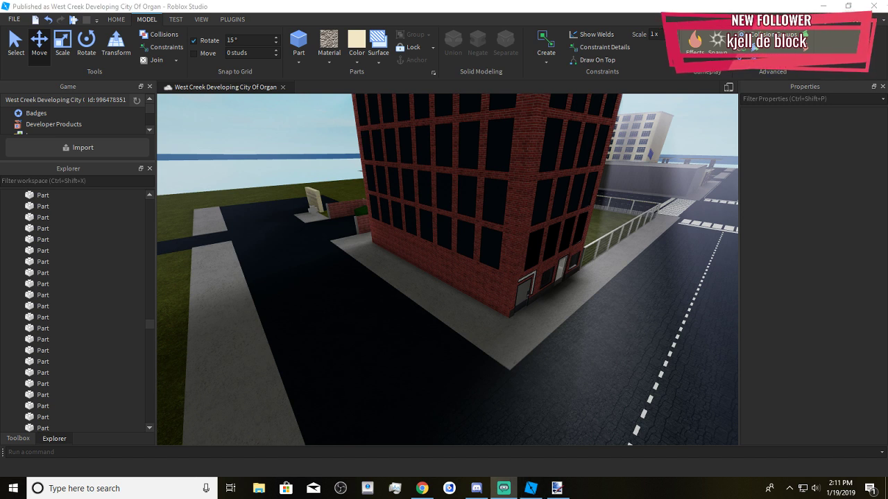